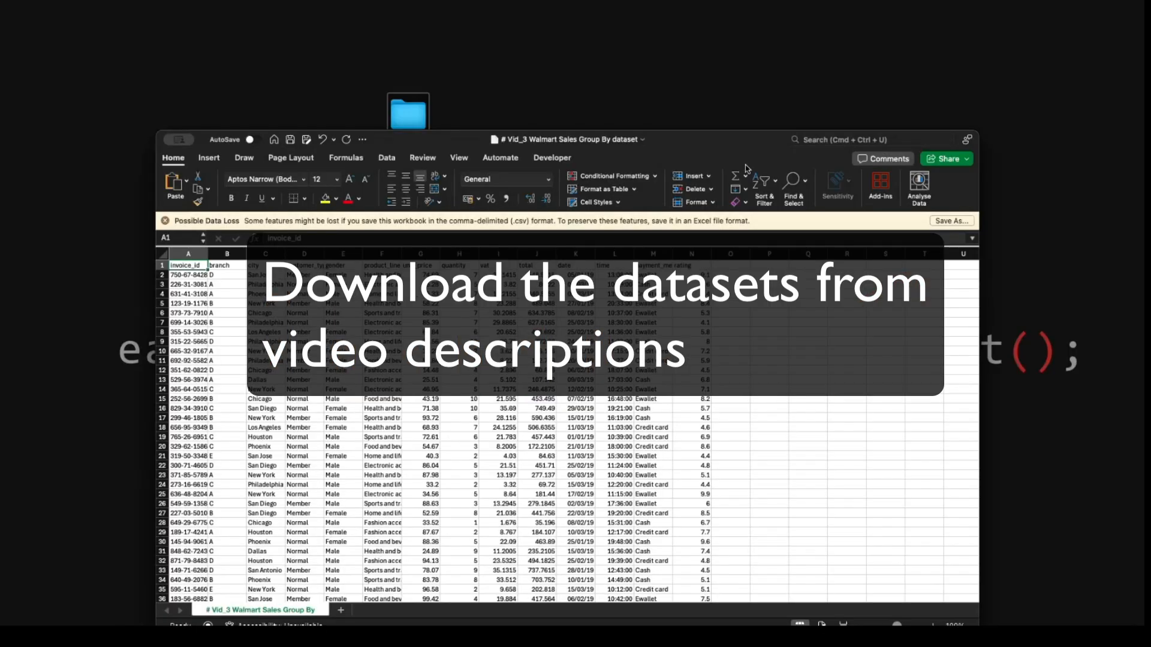
Step: Zoom the Walmart sales sheet to 336% and show the workbook window full screen
drag(733, 144, 733, 77)
drag(897, 561, 915, 561)
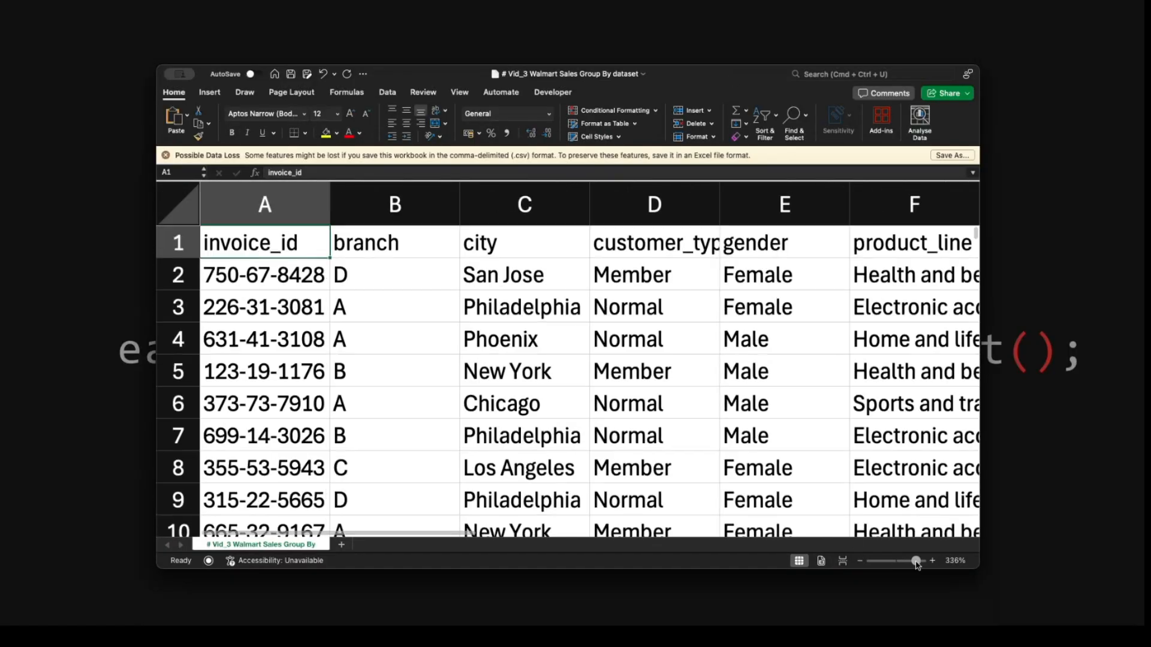
mouse_move(191, 75)
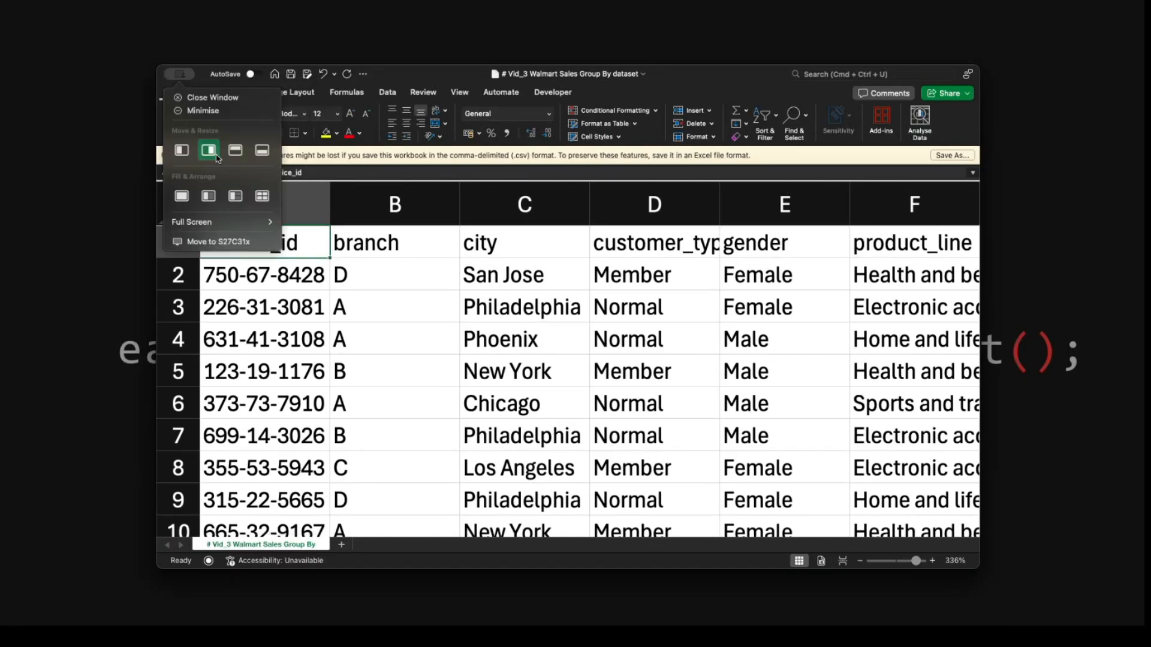
mouse_move(230, 224)
click(327, 223)
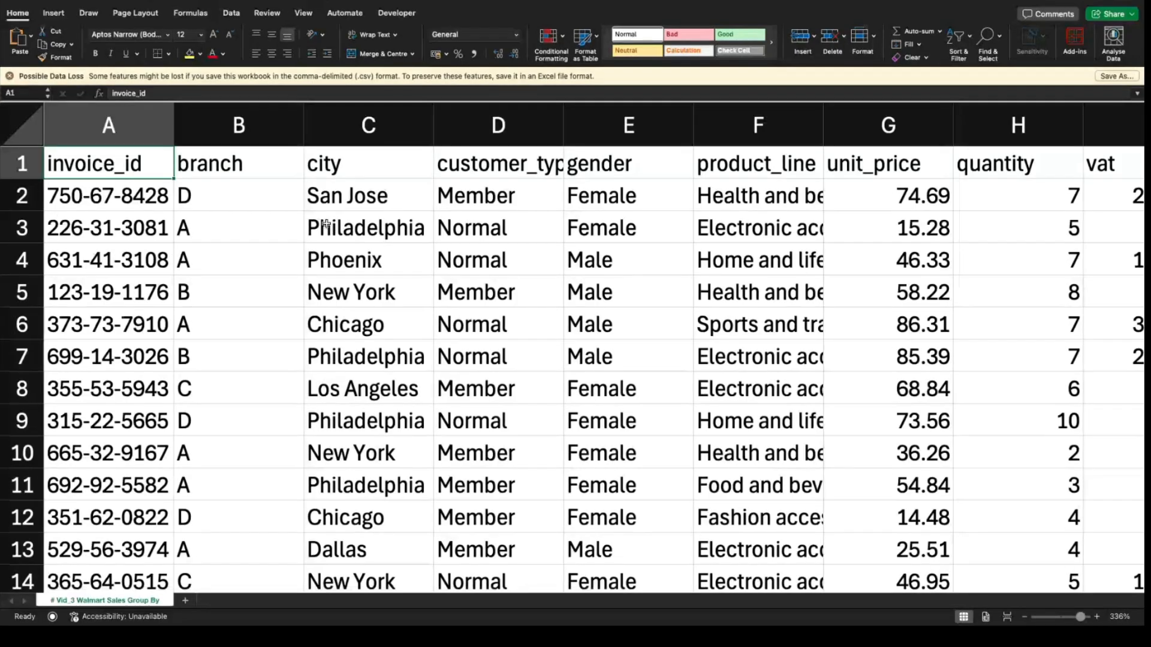
Step: Look over the table's first columns and walk along the header row, ending back at the invoice_id header
click(213, 248)
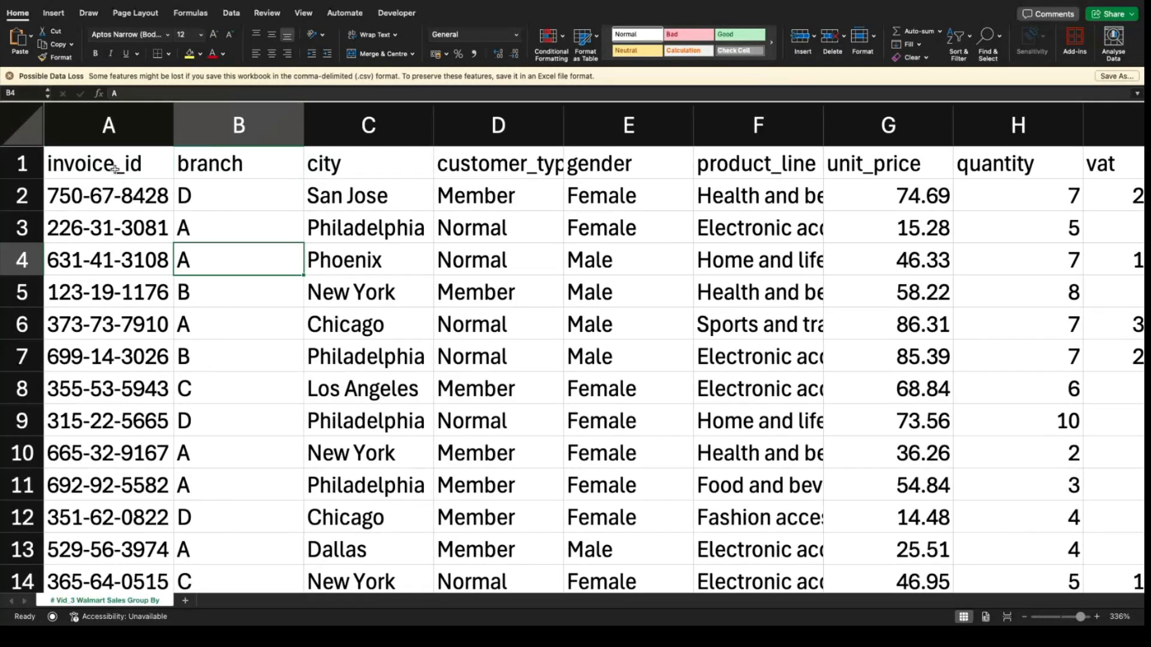
drag(115, 169, 623, 230)
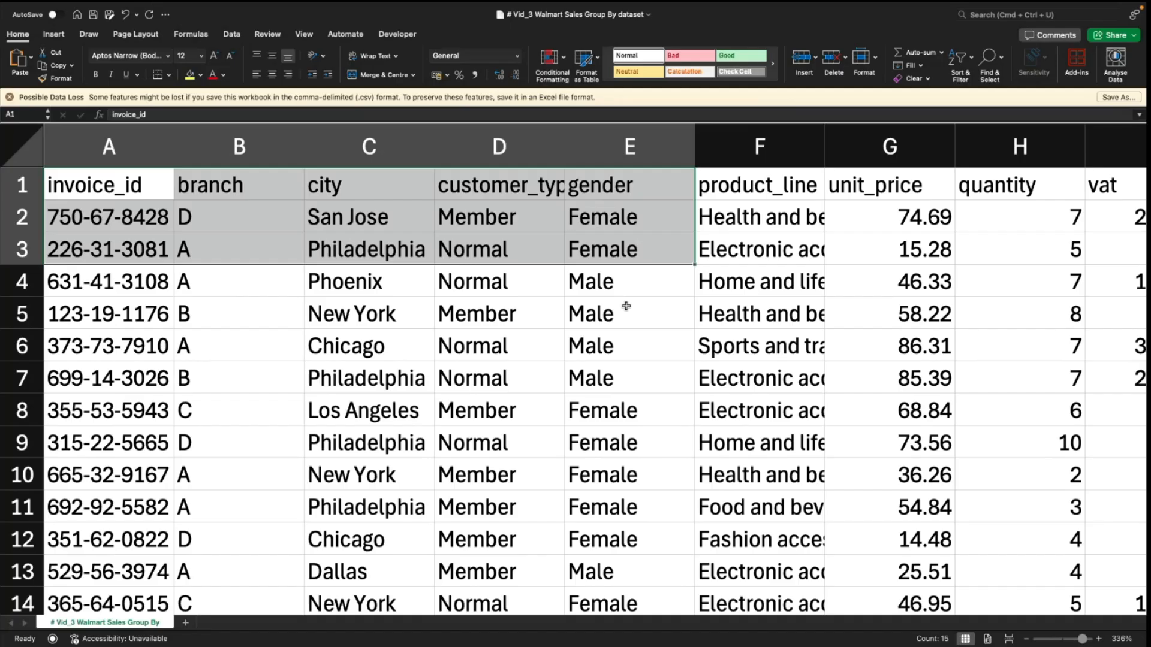
key(Right)
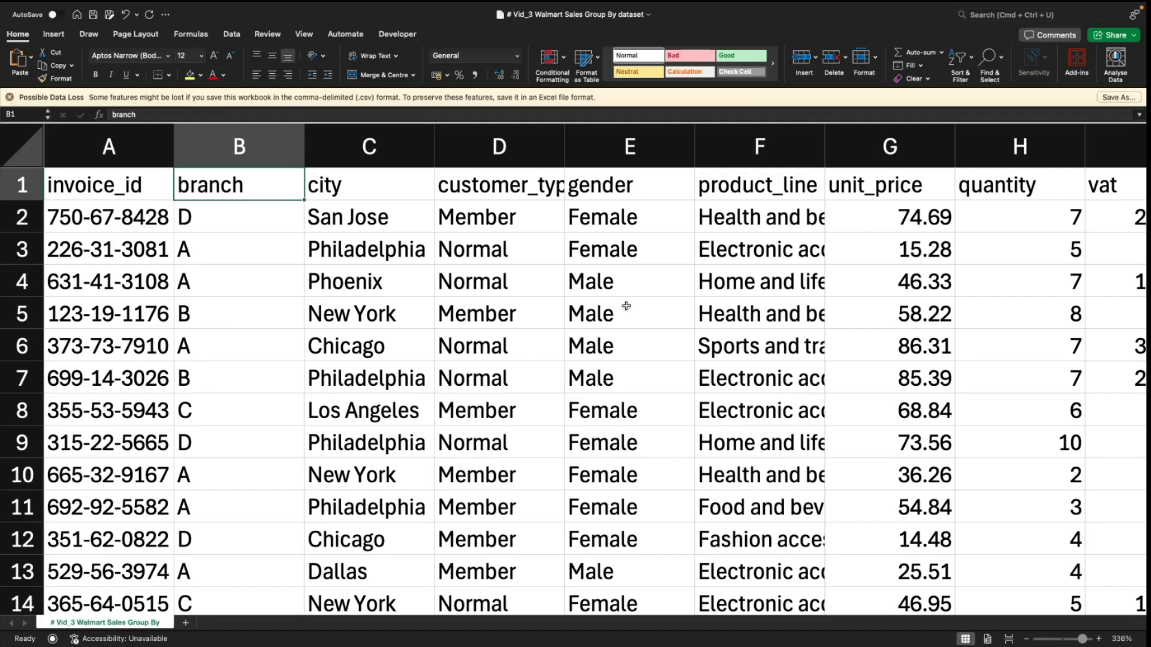
key(Right)
key(Right)
key(Right)
key(Right)
key(Right)
key(Right)
key(Right)
key(Right)
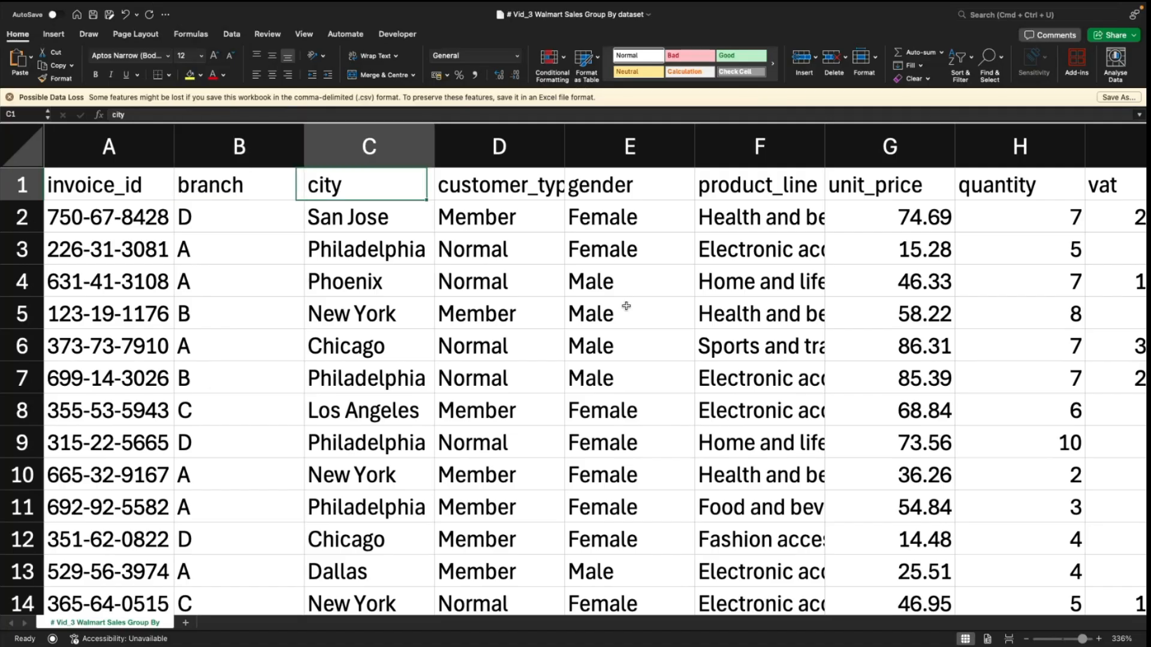
key(Home)
key(Right)
key(Left)
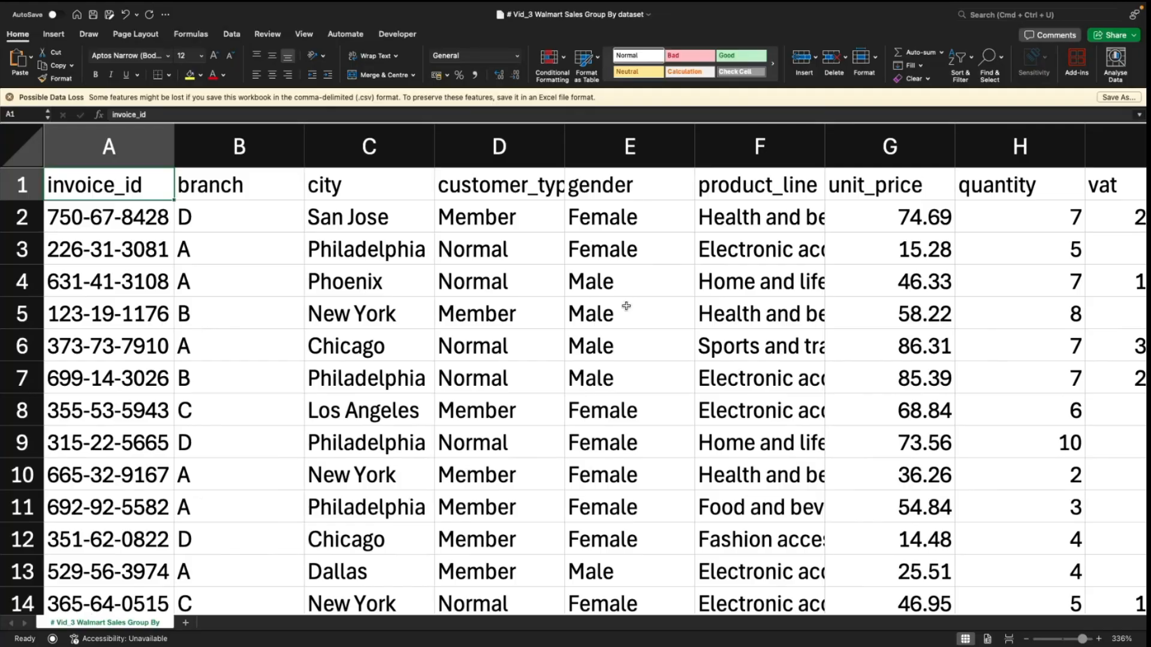
Step: Dismiss the possible data loss notice and select the invoice_id header cell
click(10, 97)
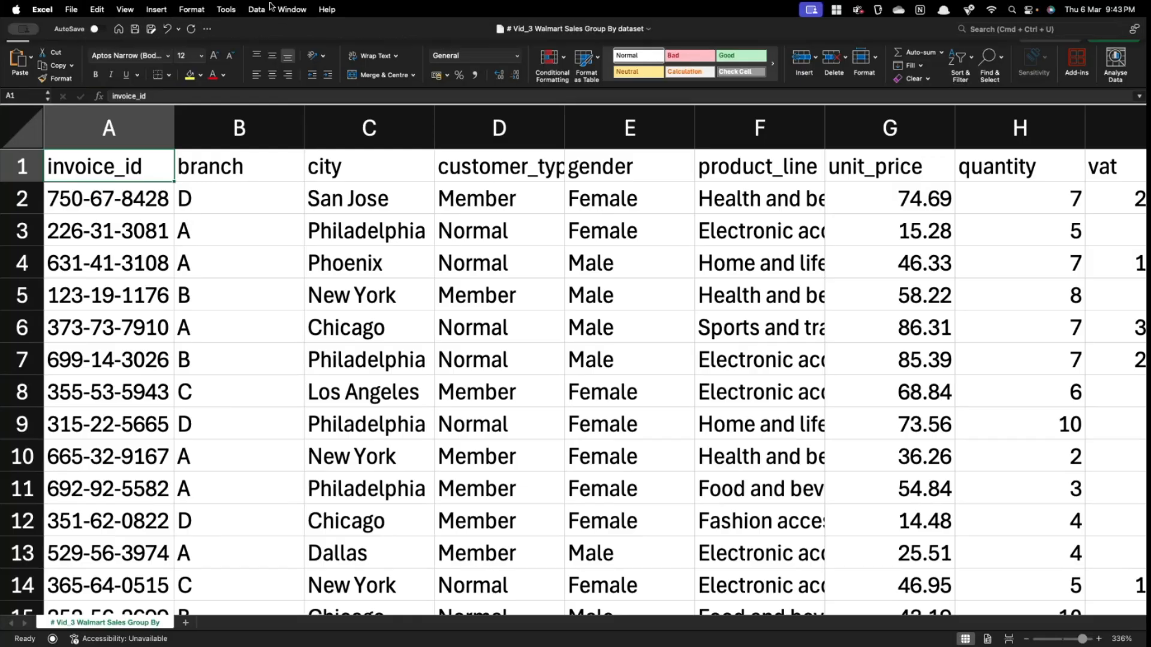
click(187, 218)
click(129, 168)
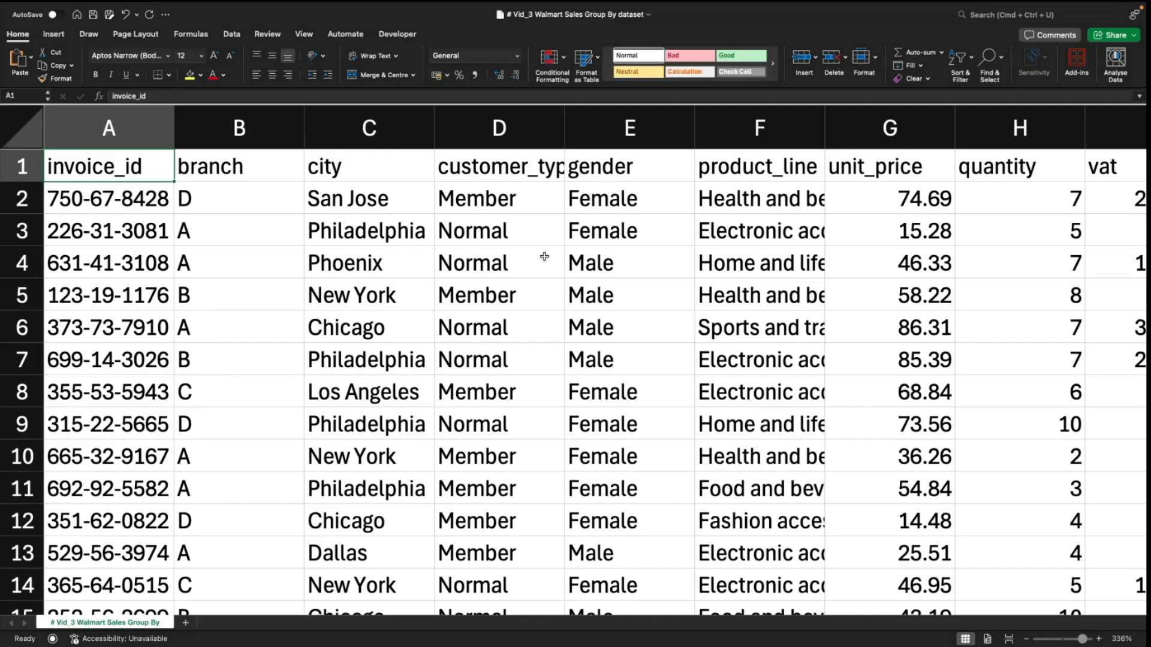
Step: Review the column headings in row 1, from invoice_id and branch through the further fields, returning to cell A1
click(210, 173)
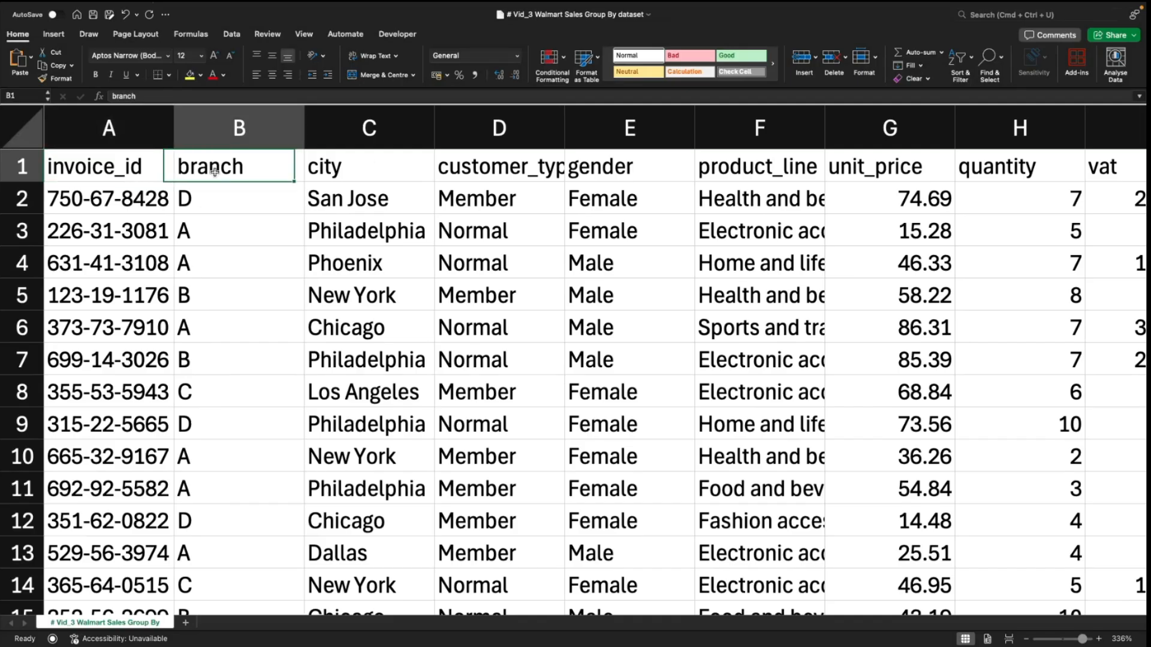
key(Left)
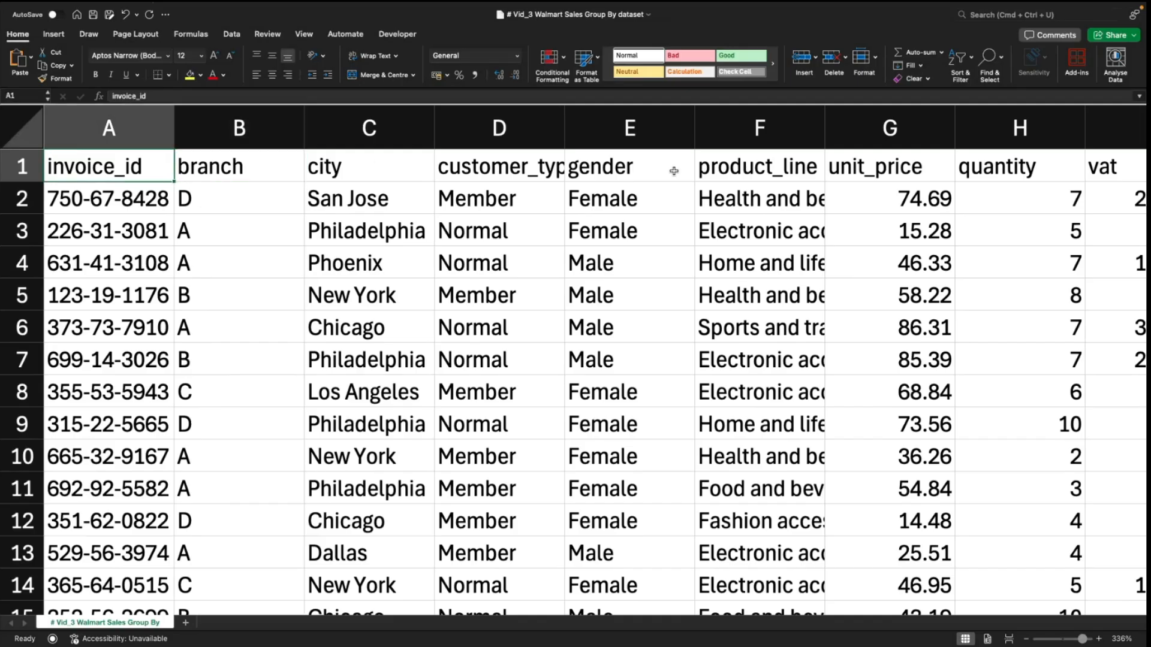
key(Right)
key(Left)
key(Right)
key(Left)
mouse_move(34, 33)
key(Right)
key(Left)
key(Right)
key(Right)
key(Right)
key(Right)
key(Right)
key(Right)
key(Right)
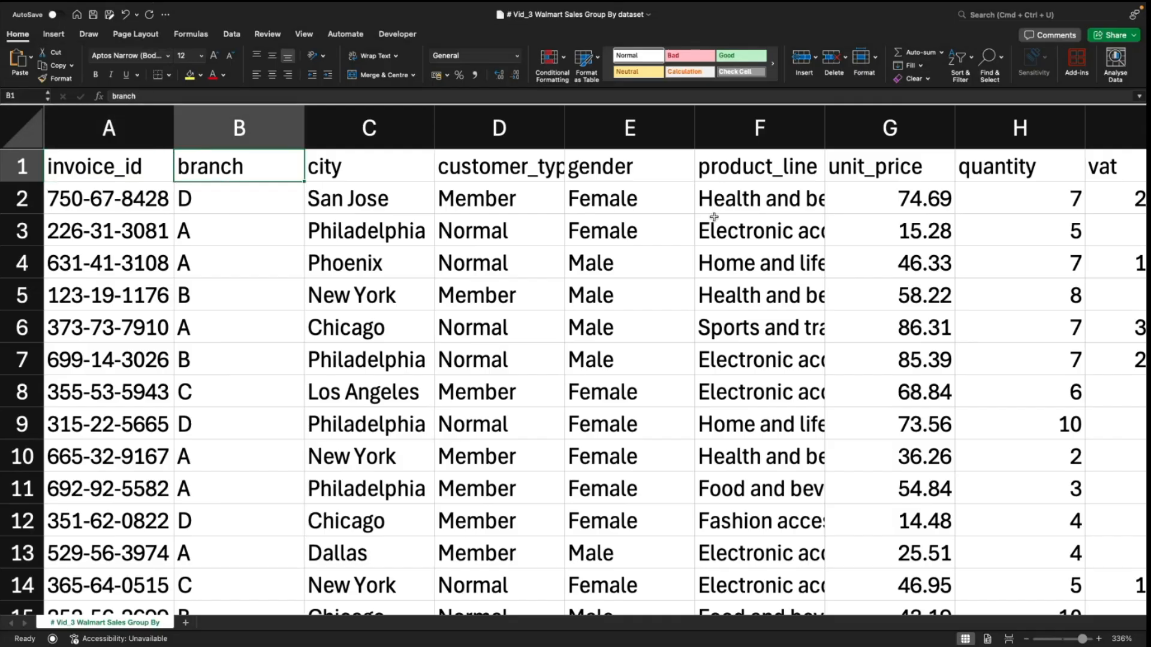
key(Left)
key(Left)
key(Left)
key(Left)
key(Left)
key(Left)
key(Left)
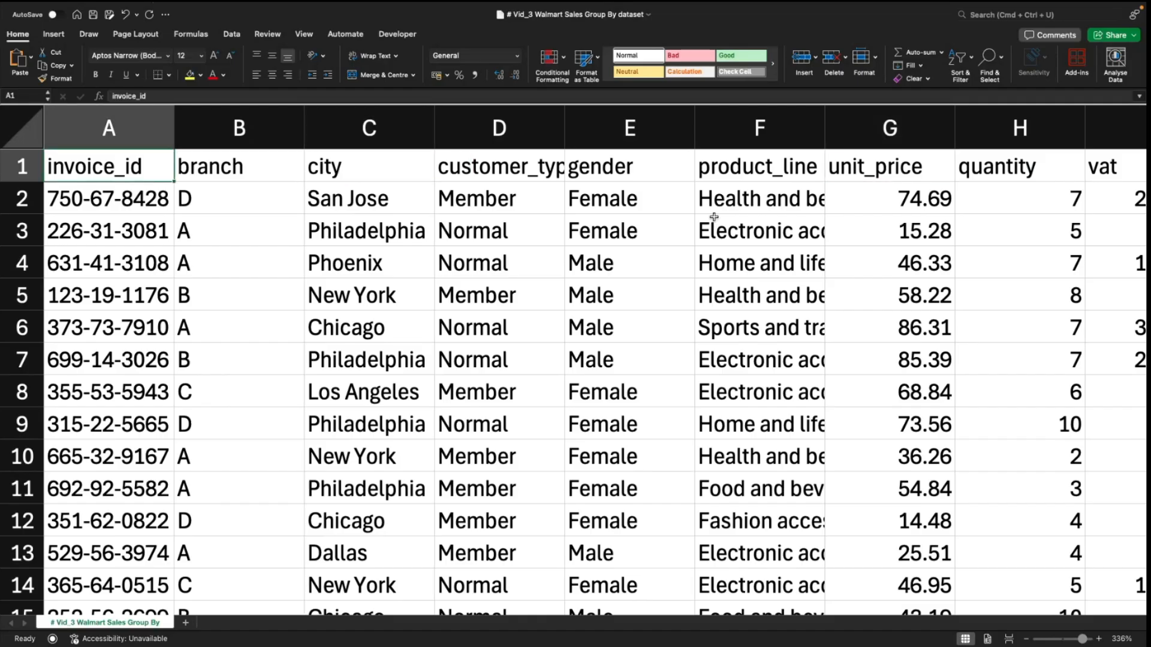
Step: Examine the invoice_id column from its first to its last record to see how many rows the dataset has
key(Right)
key(Left)
key(Down)
key(Down)
key(Down)
key(Down)
key(Down)
key(Down)
key(Down)
key(ctrl+Down)
key(ctrl+Up)
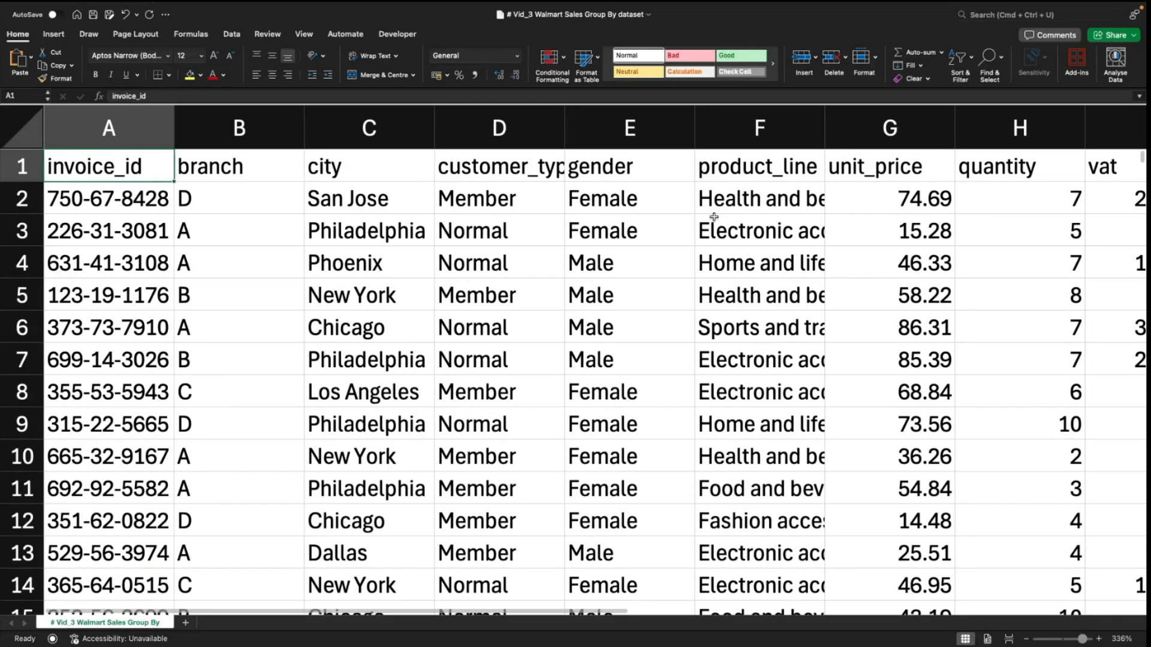
key(ctrl+Down)
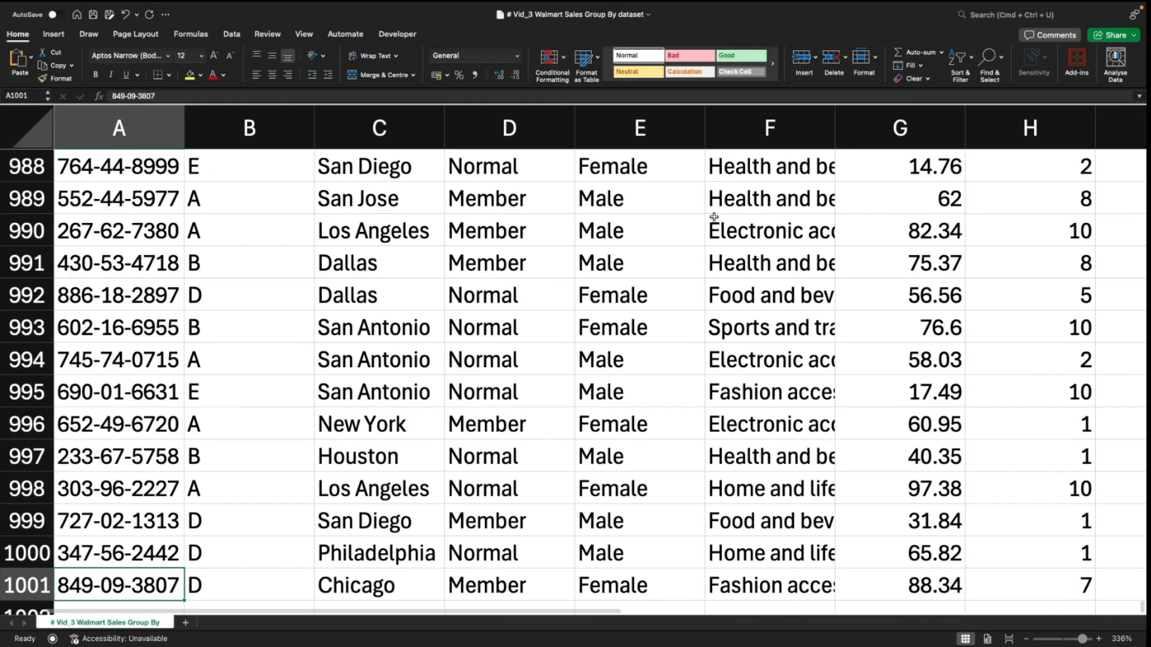
key(ctrl+Up)
key(ctrl+Down)
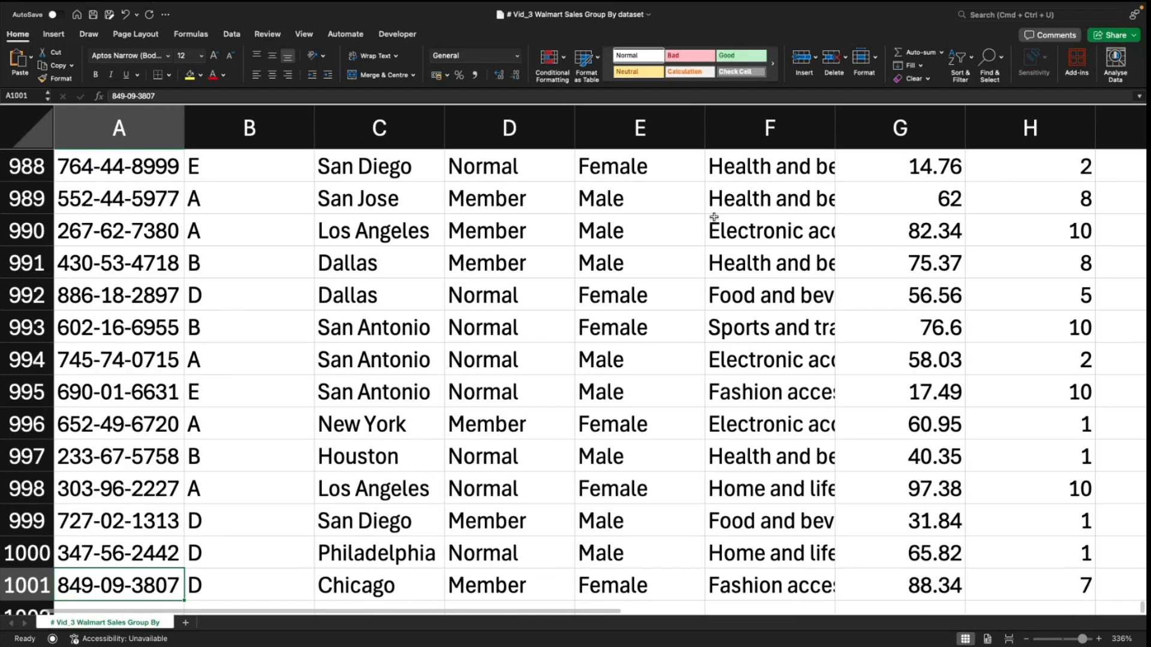
key(ctrl+Up)
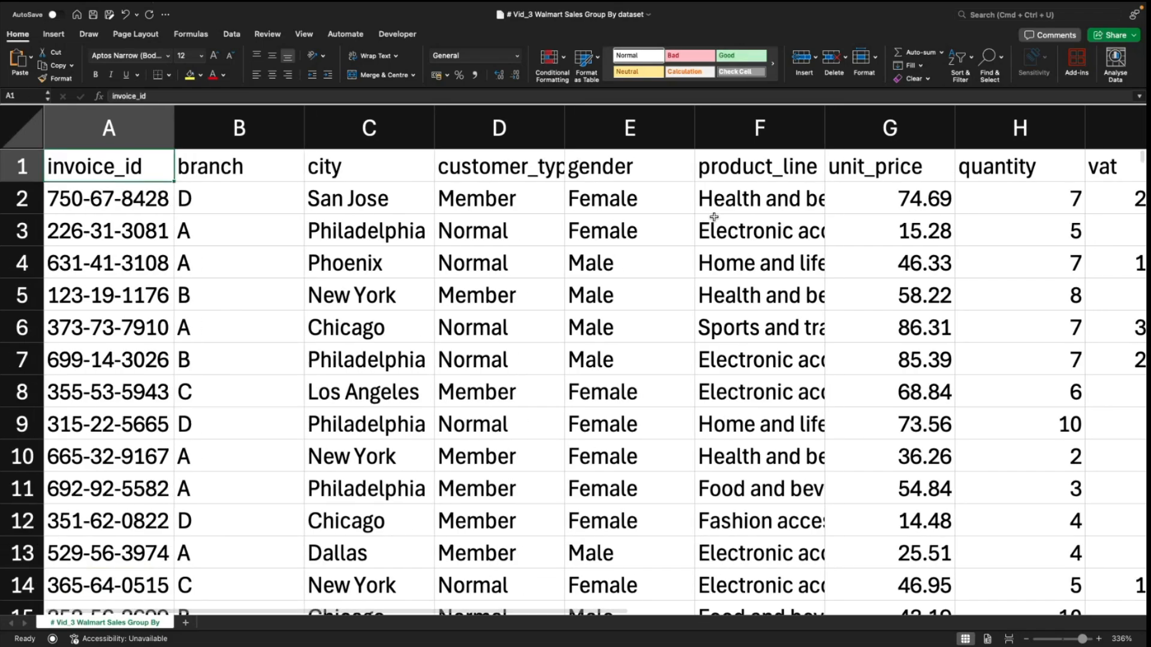
key(ctrl+Down)
key(ctrl+Up)
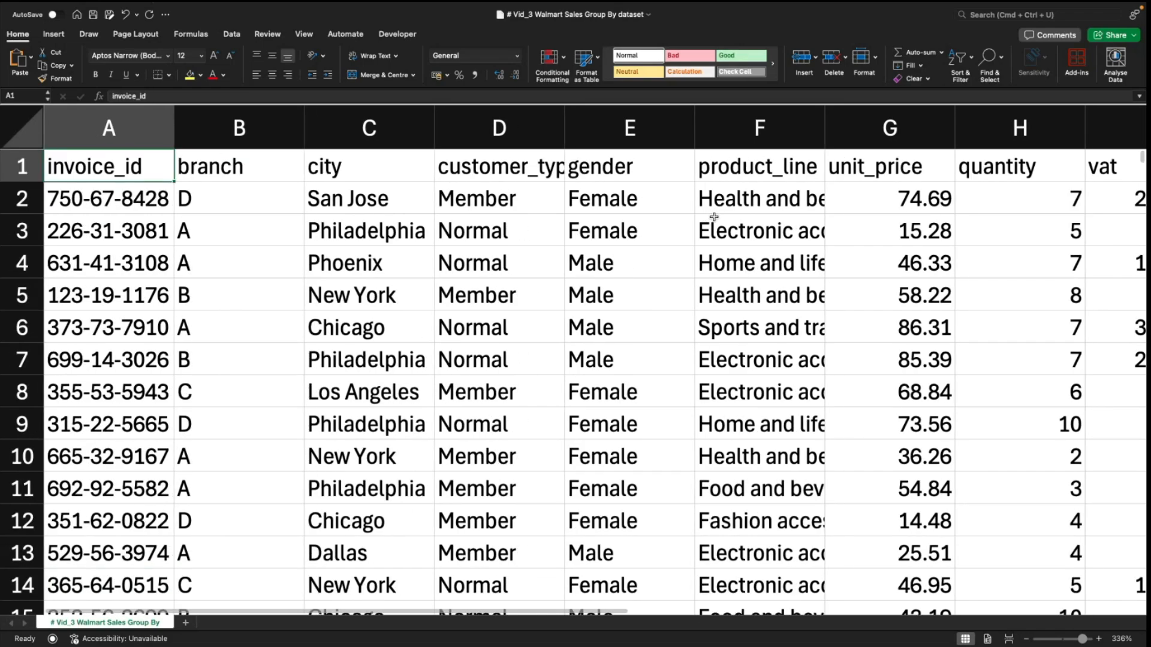
Step: Examine the branch column's values from the header to the last record, comparing the first rows with their invoice IDs
key(Right)
key(ctrl+Down)
key(ctrl+Up)
key(Down)
key(Down)
key(Down)
key(Down)
key(Down)
key(Down)
key(Down)
key(Down)
key(Down)
key(Down)
key(ctrl+Down)
key(ctrl+Down)
key(ctrl+Up)
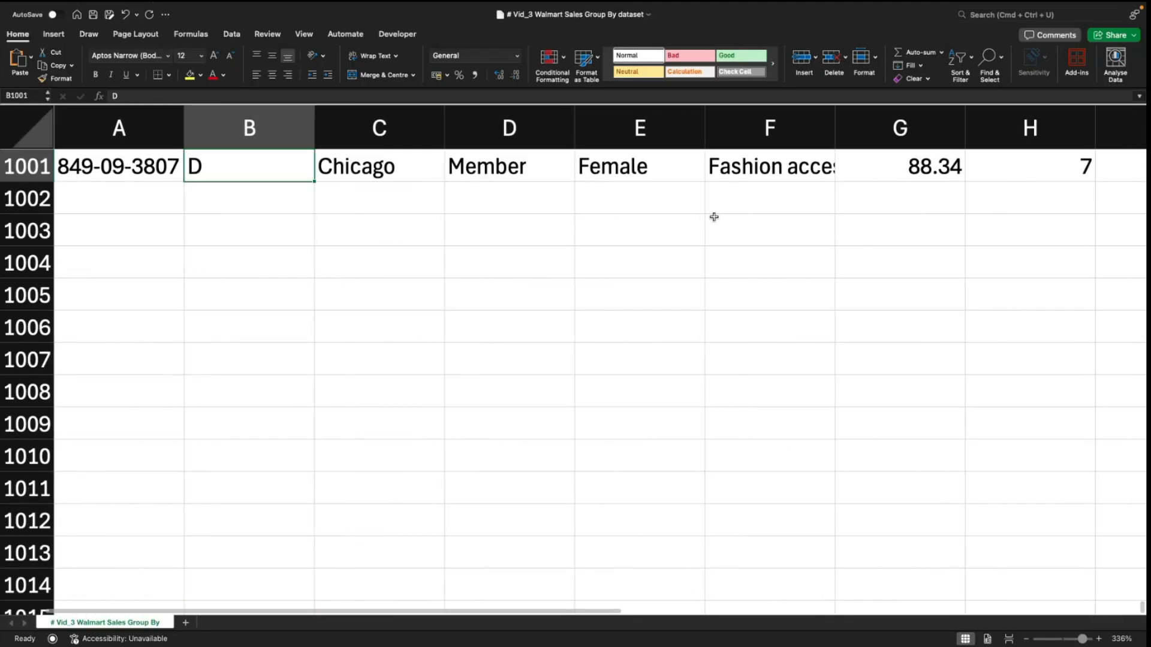
key(ctrl+Up)
key(Down)
key(Down)
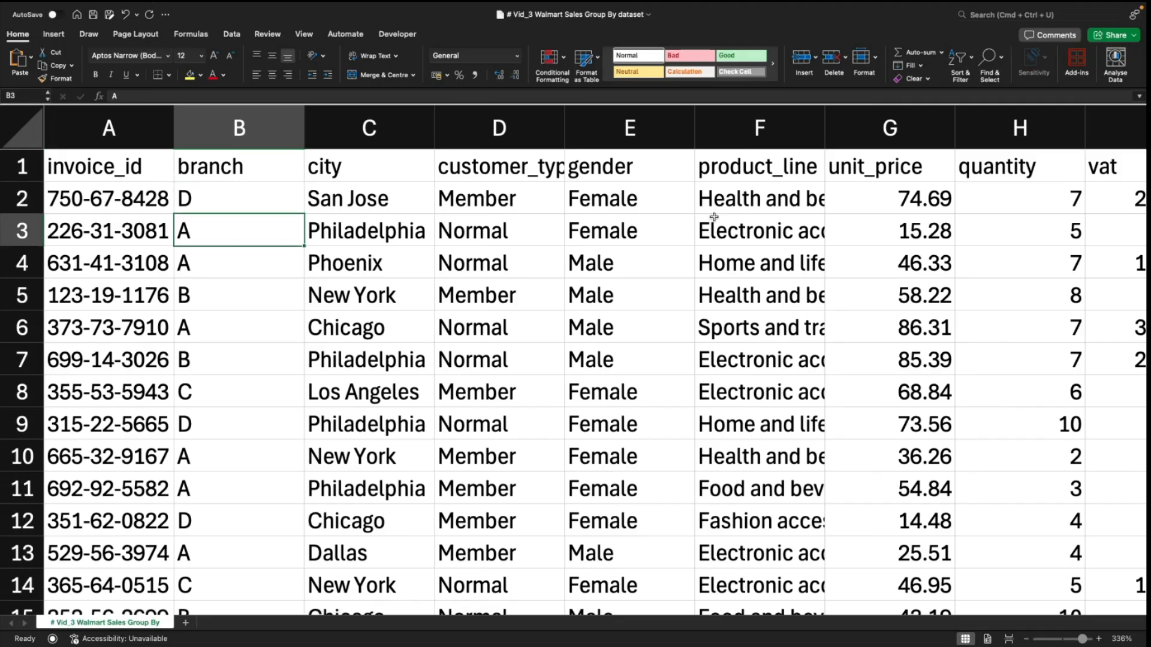
key(Down)
key(Down)
key(Down)
key(Up)
key(Up)
key(Up)
key(Up)
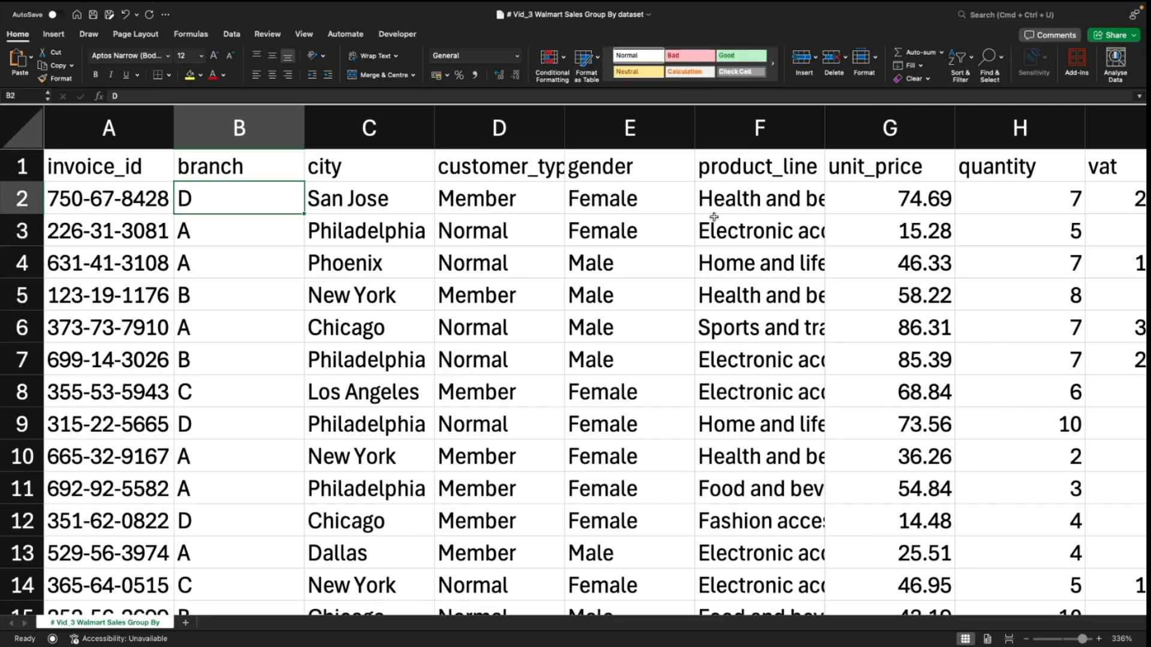
key(Up)
key(Left)
key(Down)
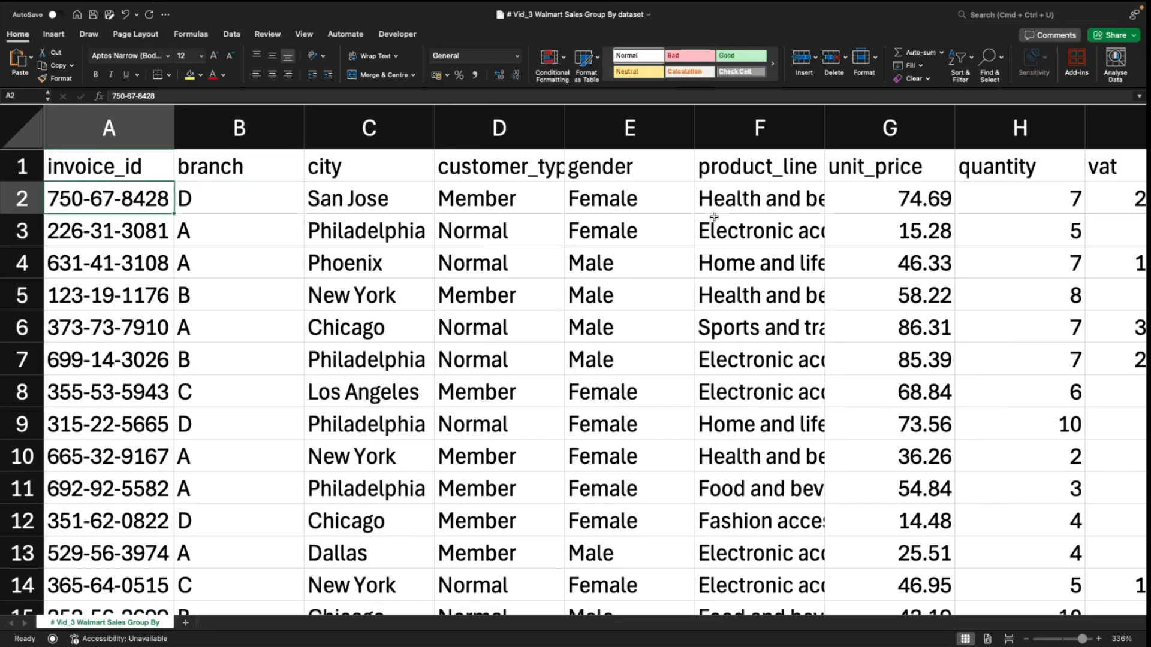
key(Right)
key(Up)
Step: Examine the city column's values from the header to the last record and back
key(Right)
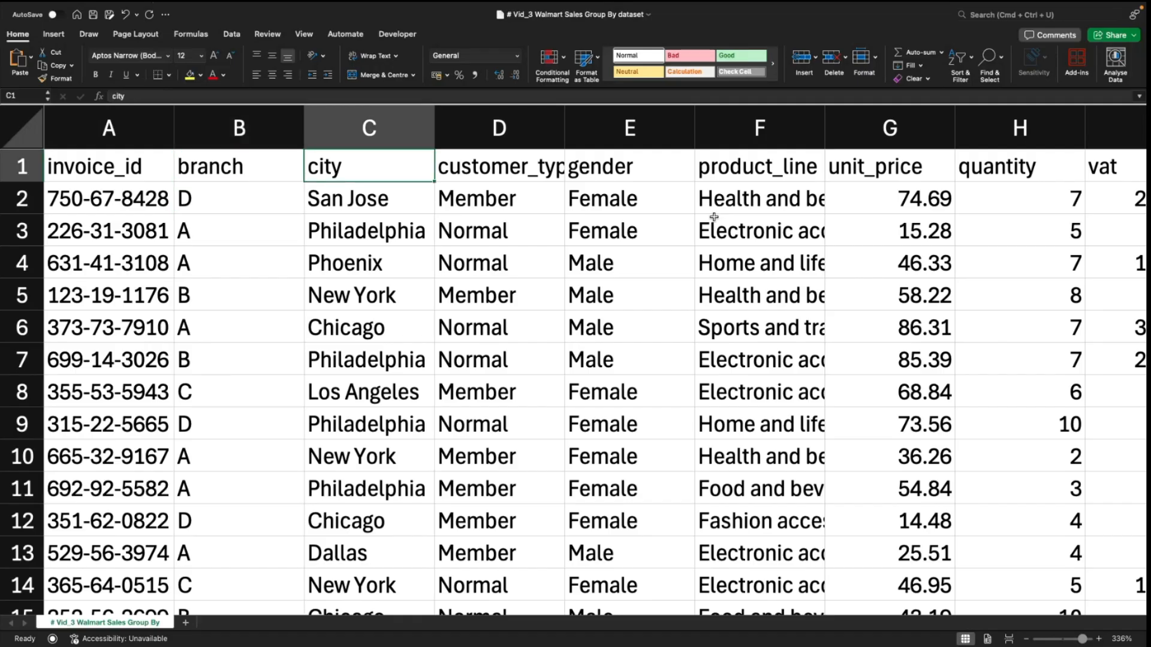
key(Down)
key(Down)
key(Down)
key(Down)
key(Down)
key(Down)
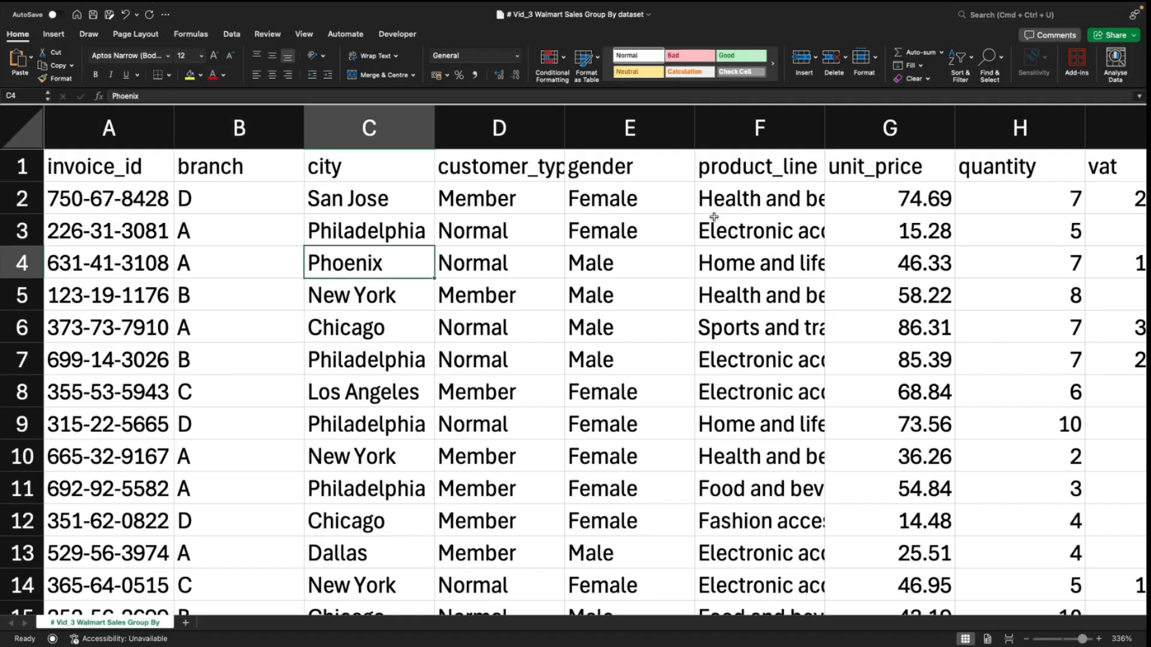
key(ctrl+Down)
key(ctrl+Up)
key(Down)
key(Down)
key(Down)
key(Down)
key(Up)
key(Up)
key(Up)
key(Up)
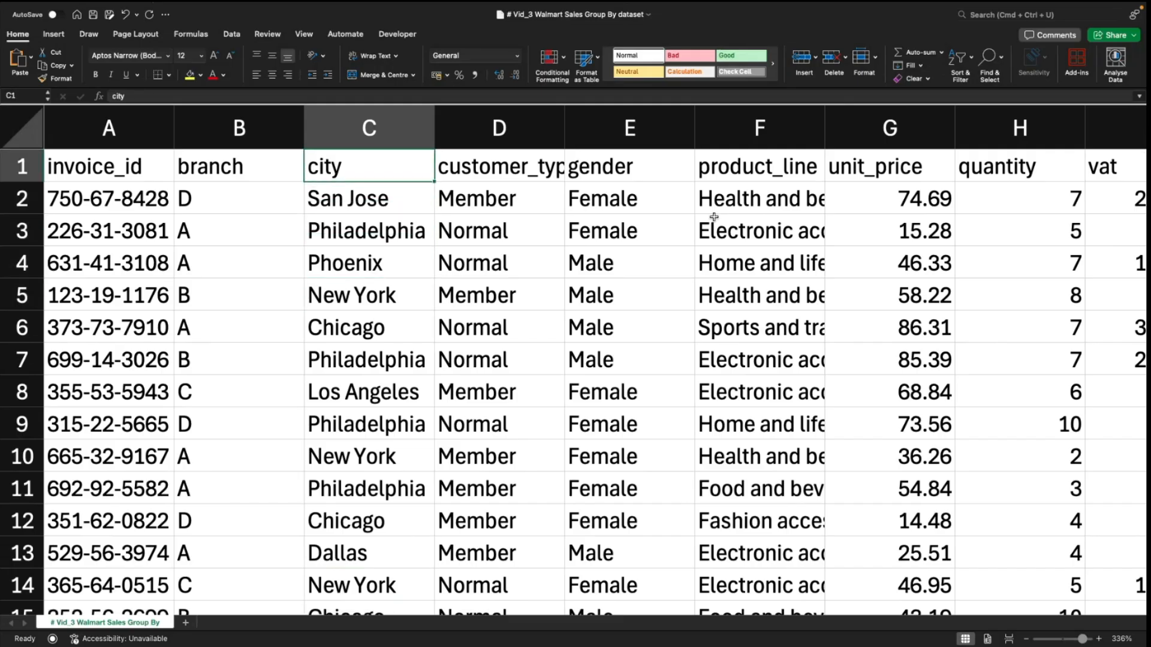
Step: Check which kinds of entries the customer type column holds in its first rows
key(Right)
key(Down)
key(Down)
key(Down)
key(Down)
key(Down)
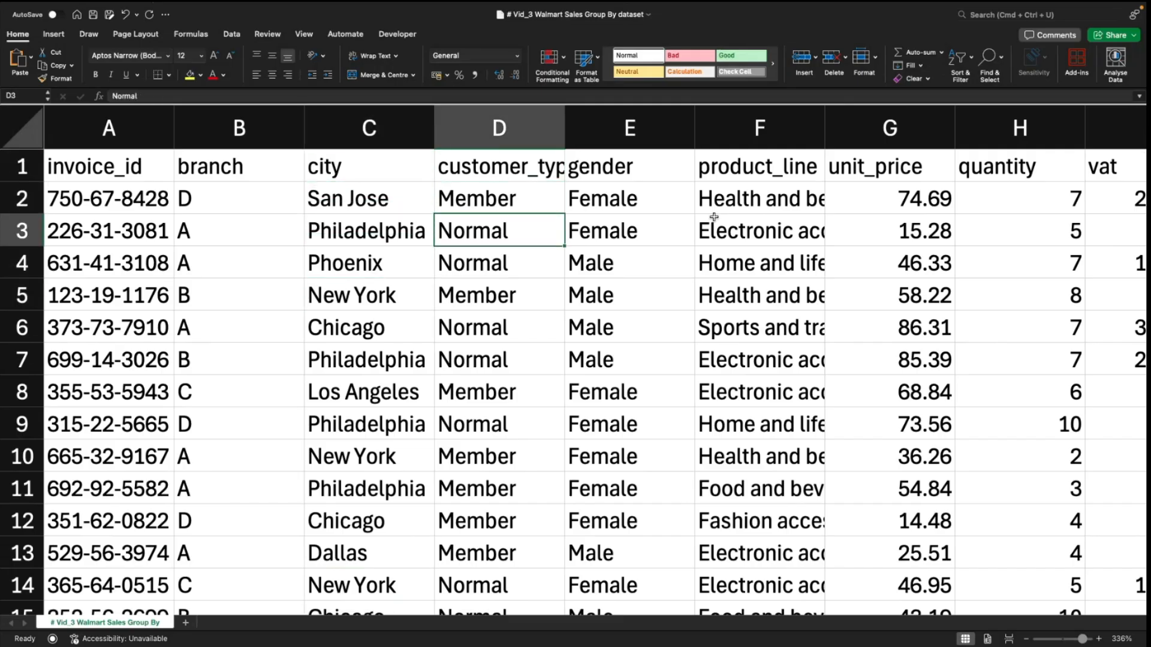
key(ctrl+Up)
Step: Examine the gender column's entries from the header to the last record and back
key(Right)
key(ctrl+Down)
key(ctrl+Up)
key(Right)
key(Left)
key(Down)
key(Down)
key(Down)
key(Down)
key(Up)
key(Up)
key(Up)
key(Up)
Step: Examine the product_line column's categories, reading the full text of the first entries
key(Right)
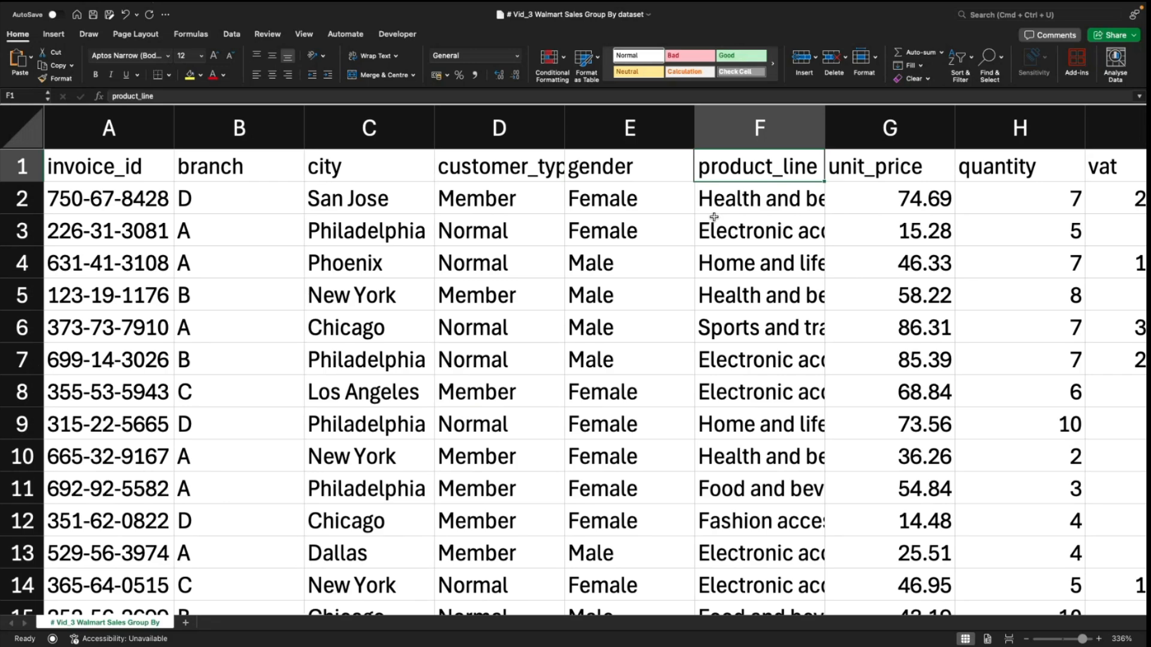
key(ctrl+Down)
key(ctrl+Up)
key(Right)
key(Left)
key(Down)
key(Down)
key(Down)
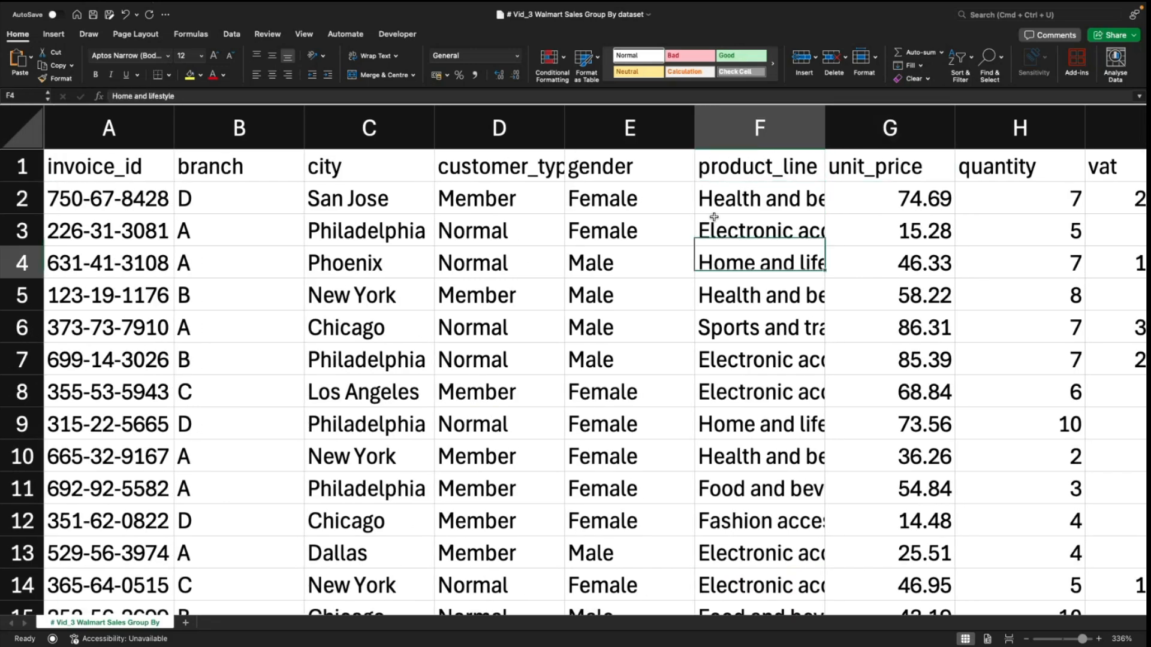
key(Down)
key(Up)
key(Up)
key(Up)
key(Up)
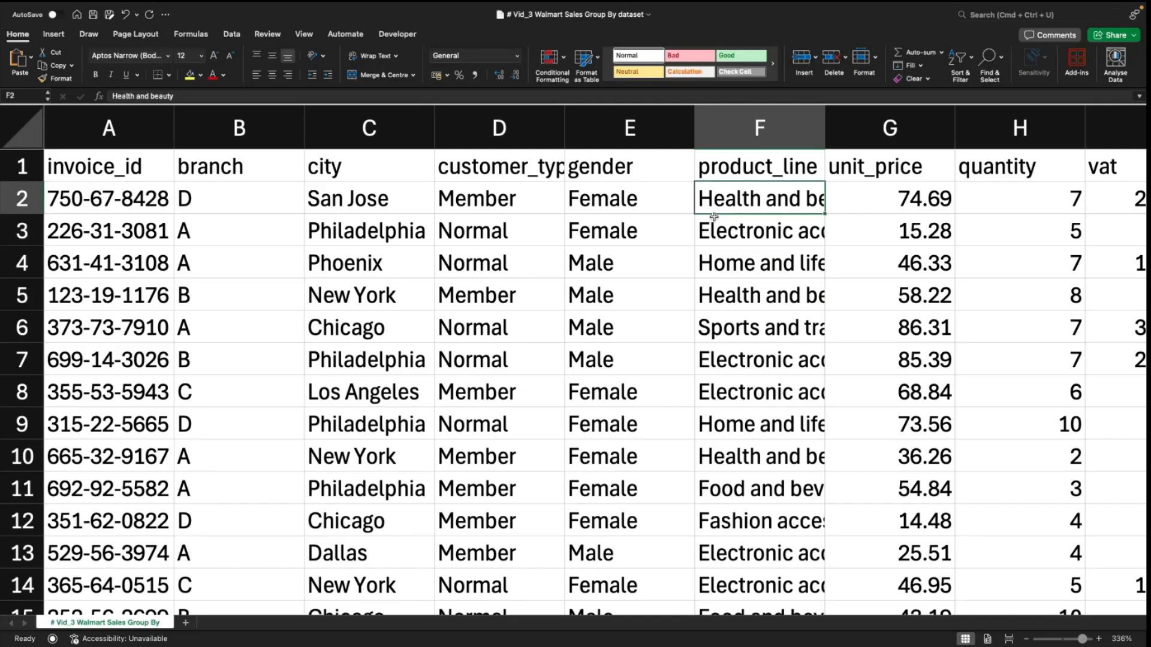
Step: Examine the unit_price, quantity and vat columns, comparing their headers and first values with the neighbouring total column
key(Right)
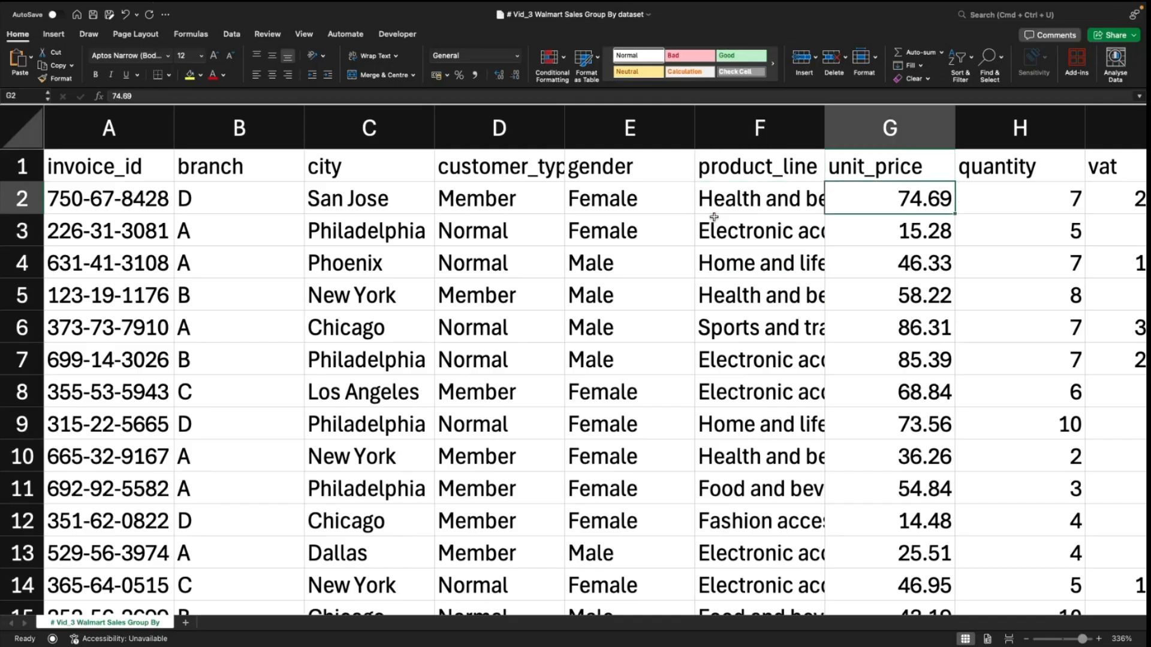
key(Right)
scroll(713, 217, right, 1)
key(Down)
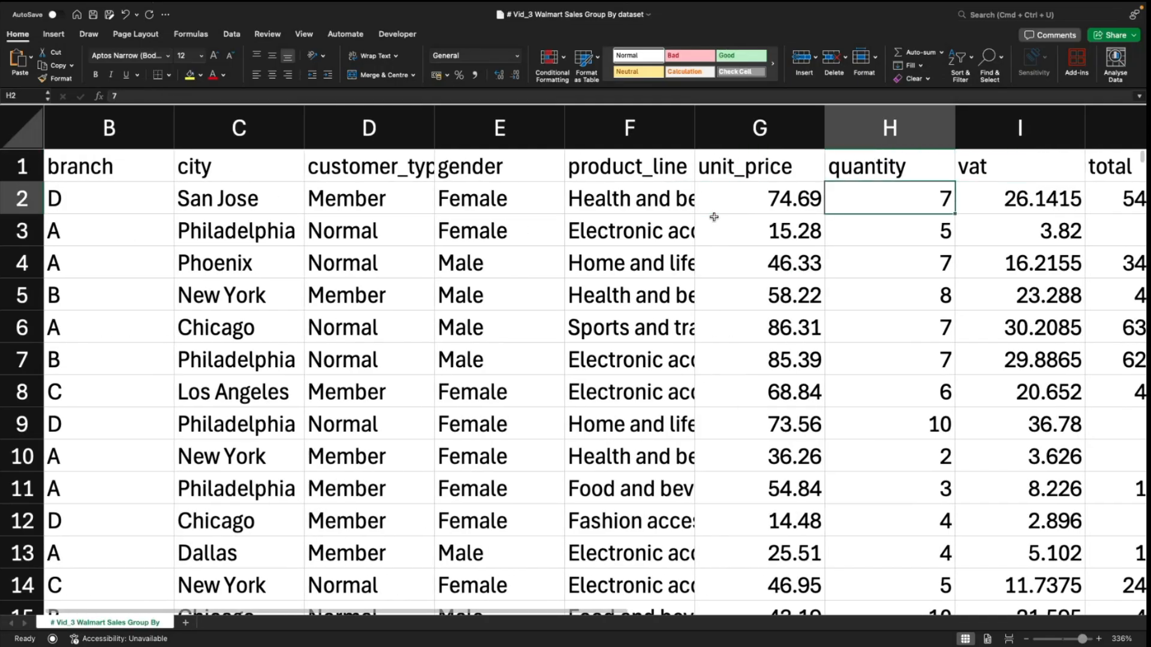
key(Up)
key(Right)
key(Down)
key(Up)
key(Right)
key(Left)
key(Right)
key(Down)
key(Left)
key(Left)
key(Left)
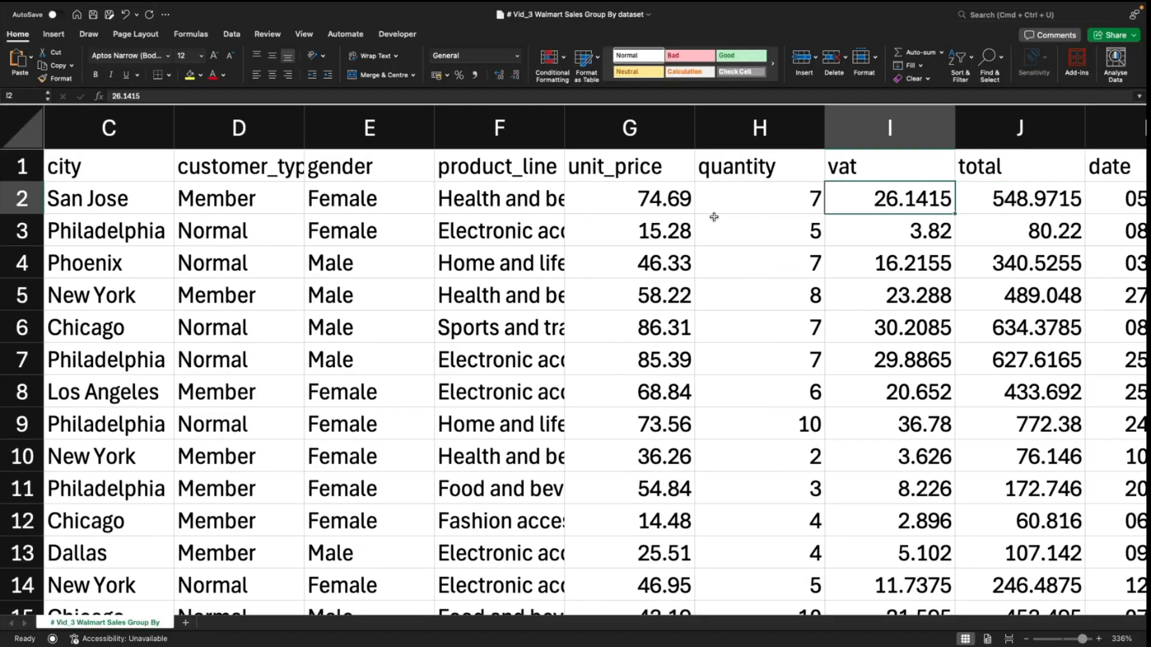
Step: Examine the headers and first entries of the total, date, time, payment_method and rating columns
key(Right)
key(Right)
key(Right)
key(Right)
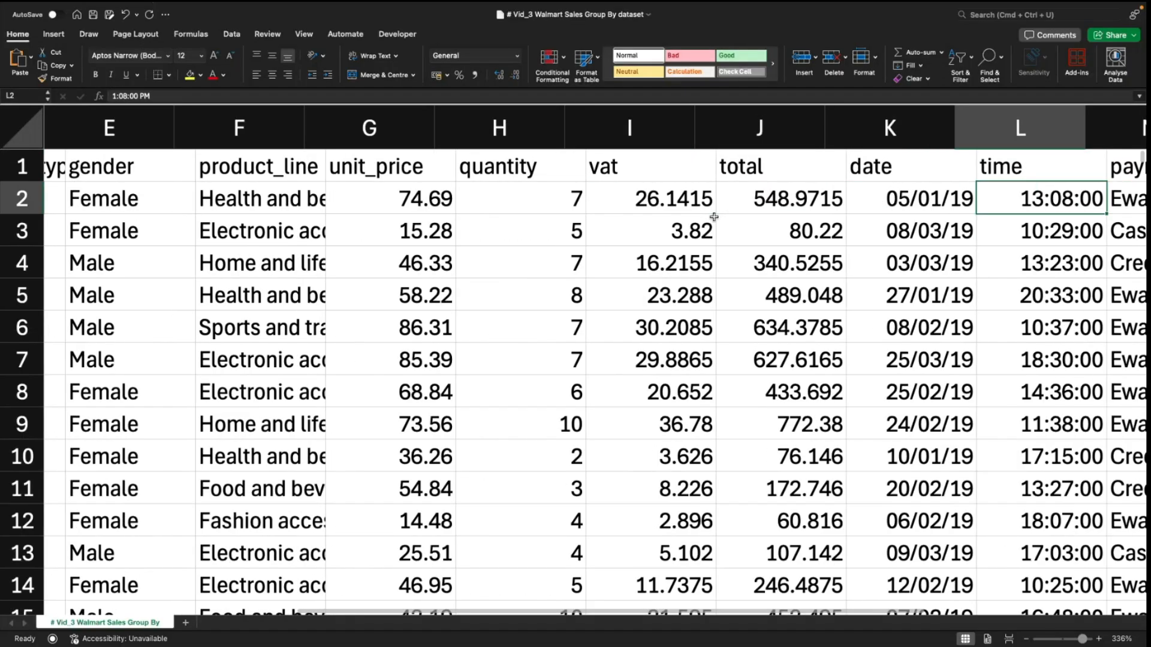
key(Up)
key(Down)
key(Right)
key(Right)
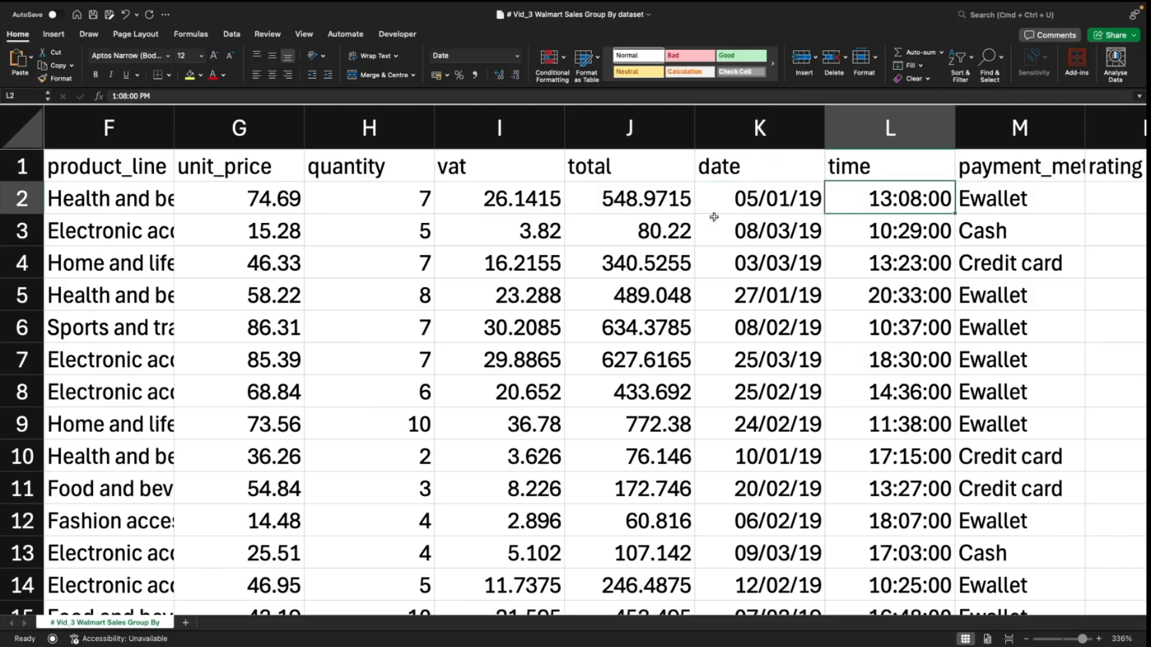
key(Up)
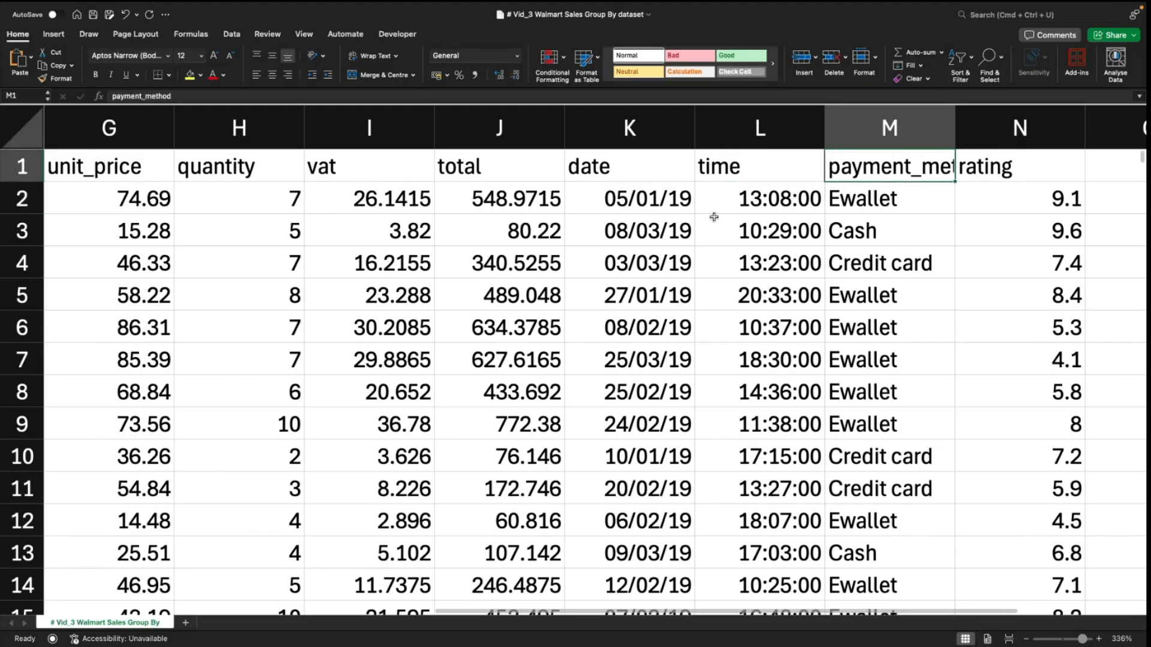
key(Down)
key(Right)
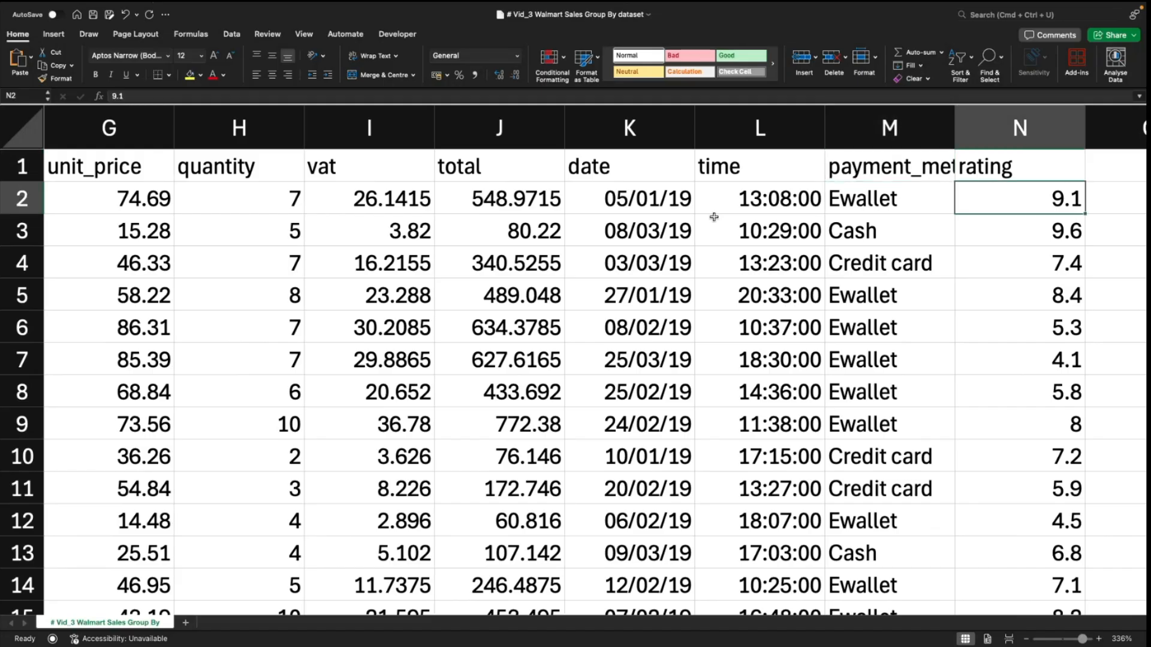
Step: Review the column headers from rating back to invoice_id
key(Up)
key(Left)
key(Left)
key(Left)
key(Left)
key(Left)
key(Left)
key(Left)
key(Left)
key(Left)
key(Left)
key(Left)
key(Left)
key(Left)
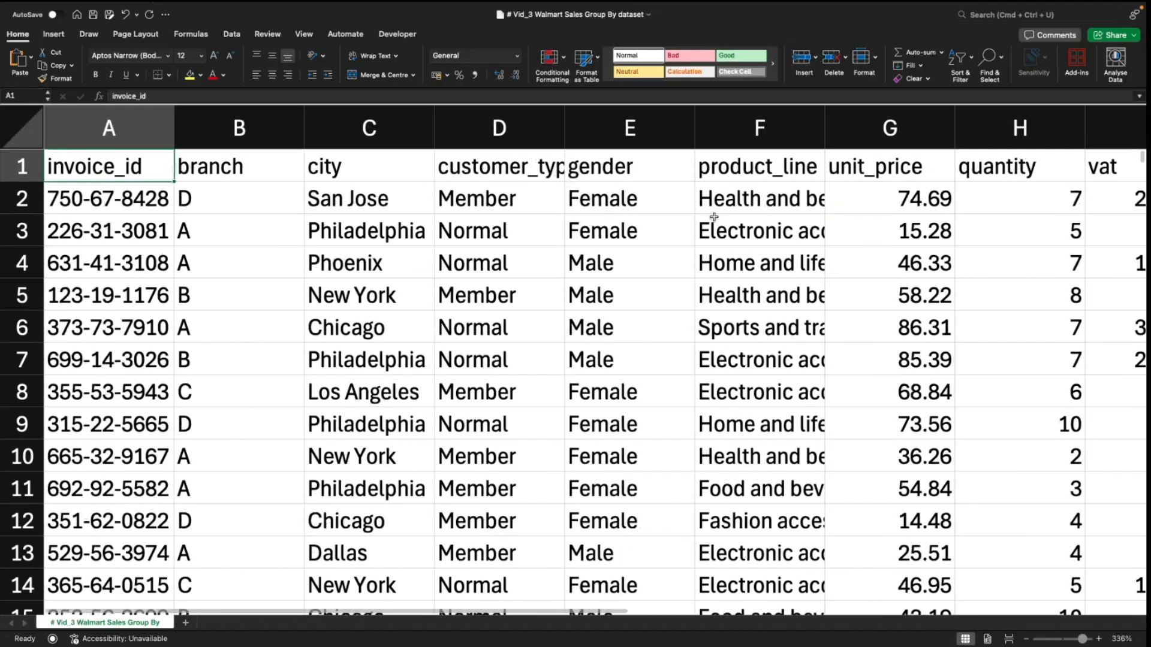
key(shift+Down)
key(shift+Down)
key(shift+Down)
key(shift+Down)
key(shift+Down)
key(shift+Down)
key(shift+Down)
key(shift+Right)
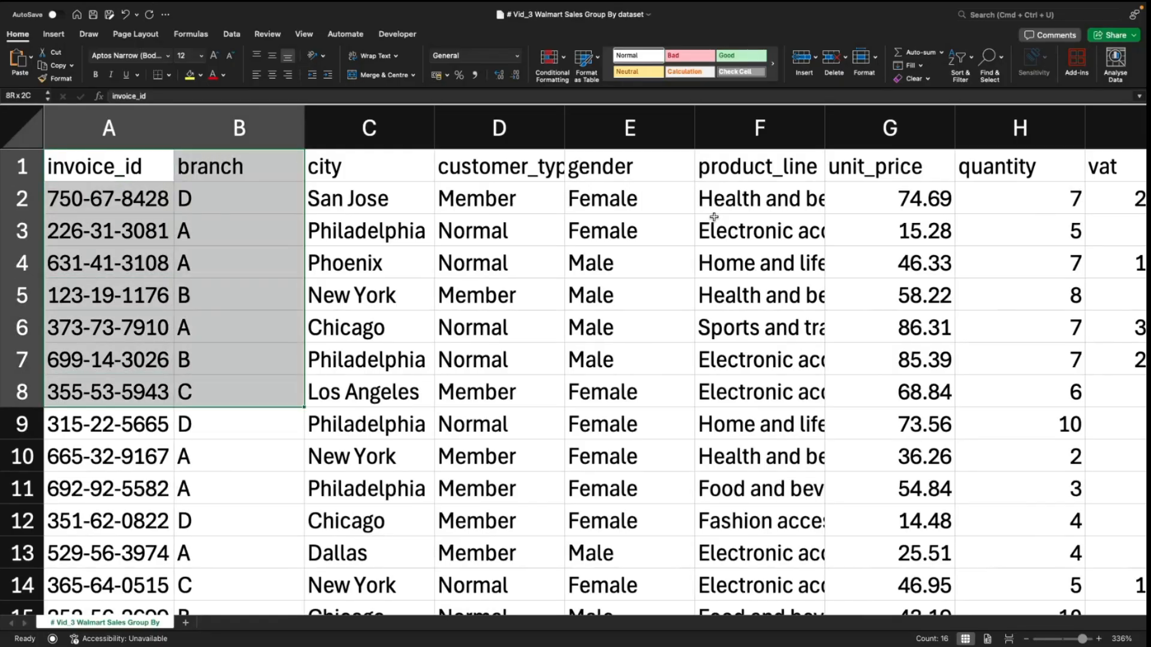
key(Up)
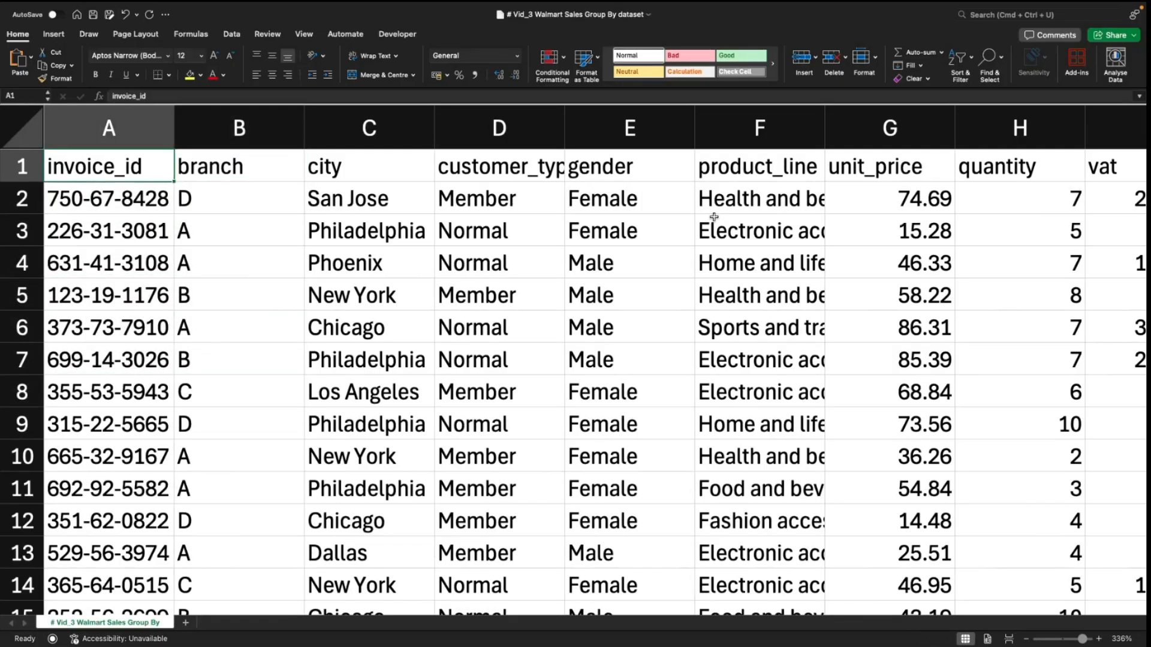
Step: Check the dataset's extent at its last record and its last column, returning to the invoice_id header
key(super+Down)
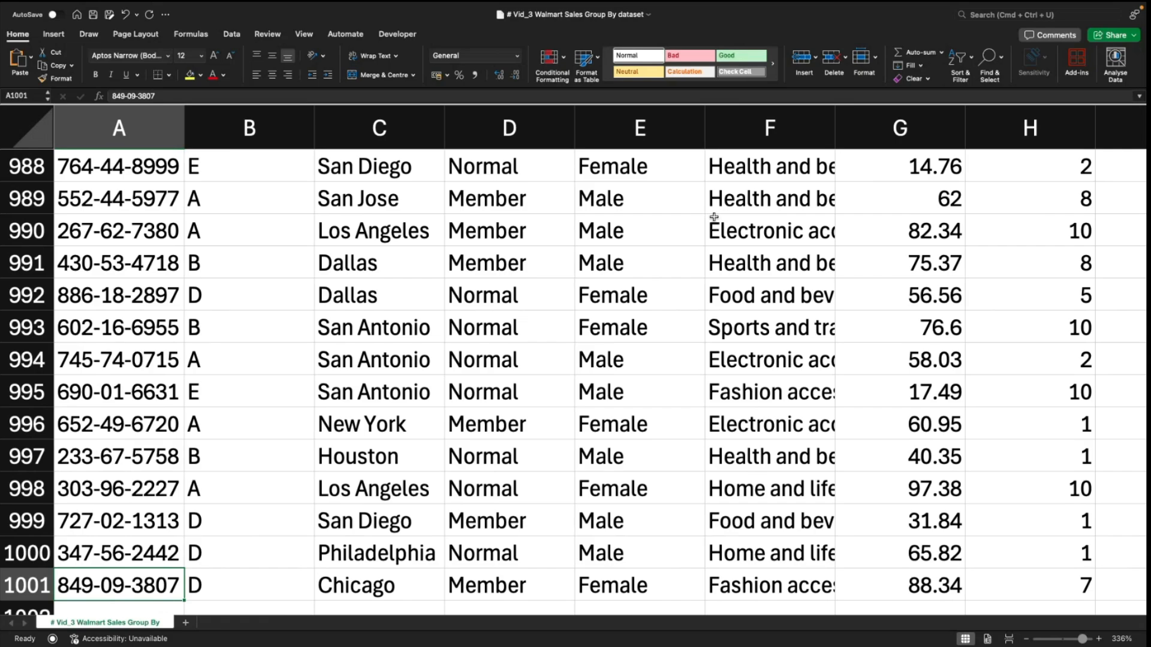
key(super+Up)
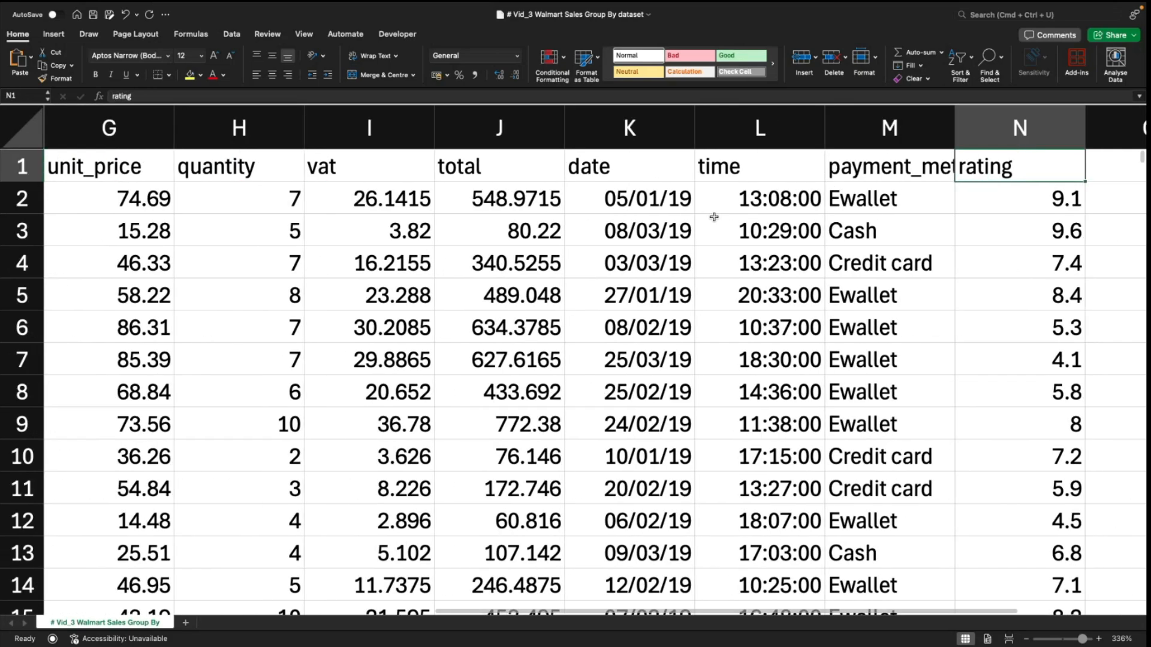
key(ctrl+Home)
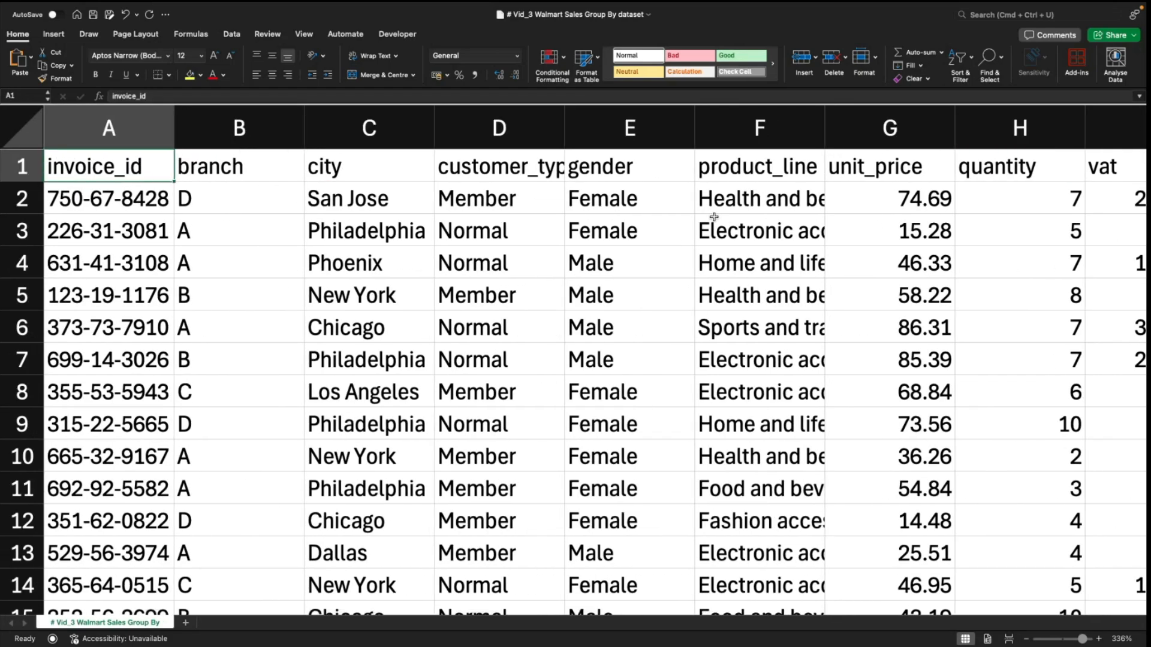
key(ctrl+Right)
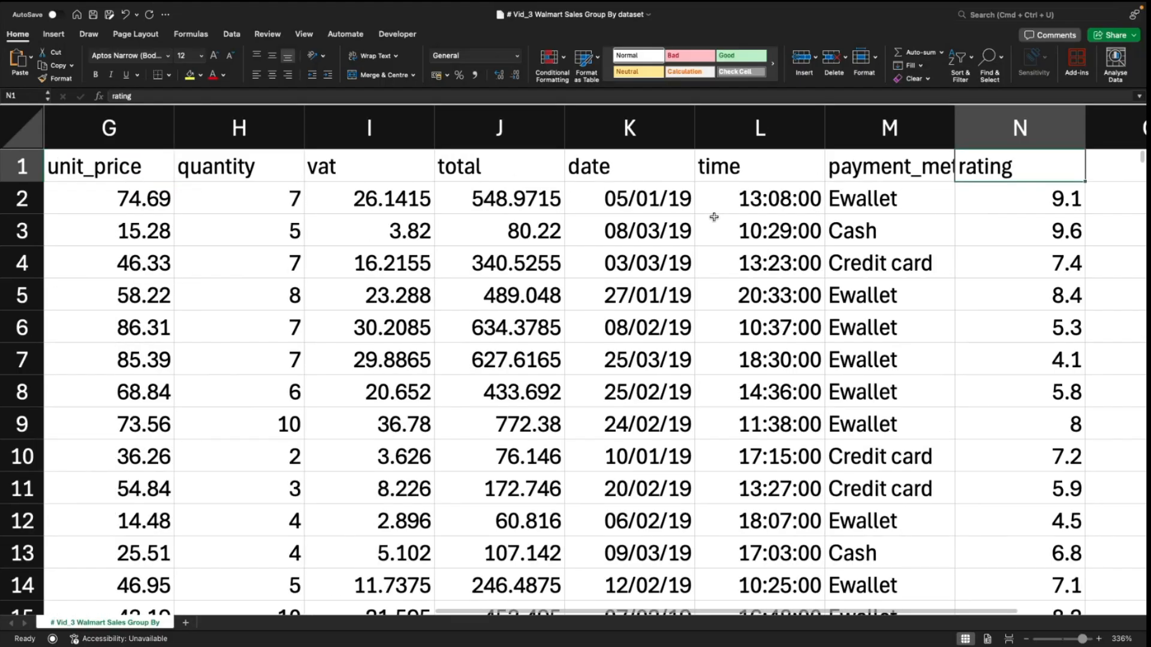
key(ctrl+Left)
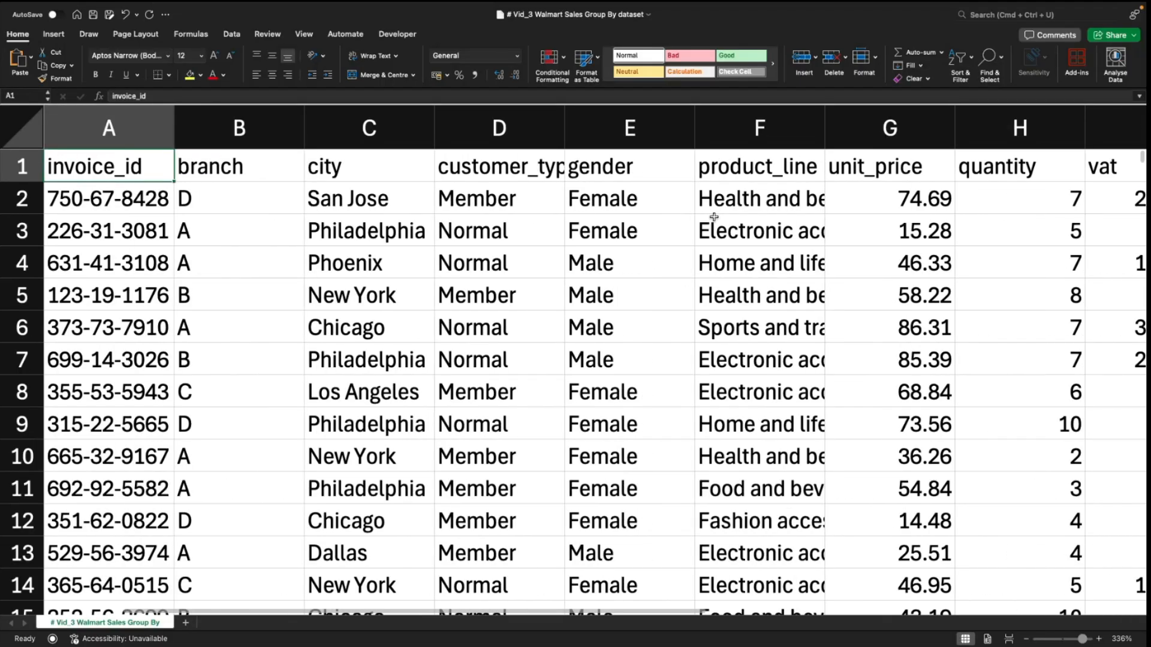
Step: Add a new worksheet, enlarge its view and label cell C4 "Total Rows"
click(185, 623)
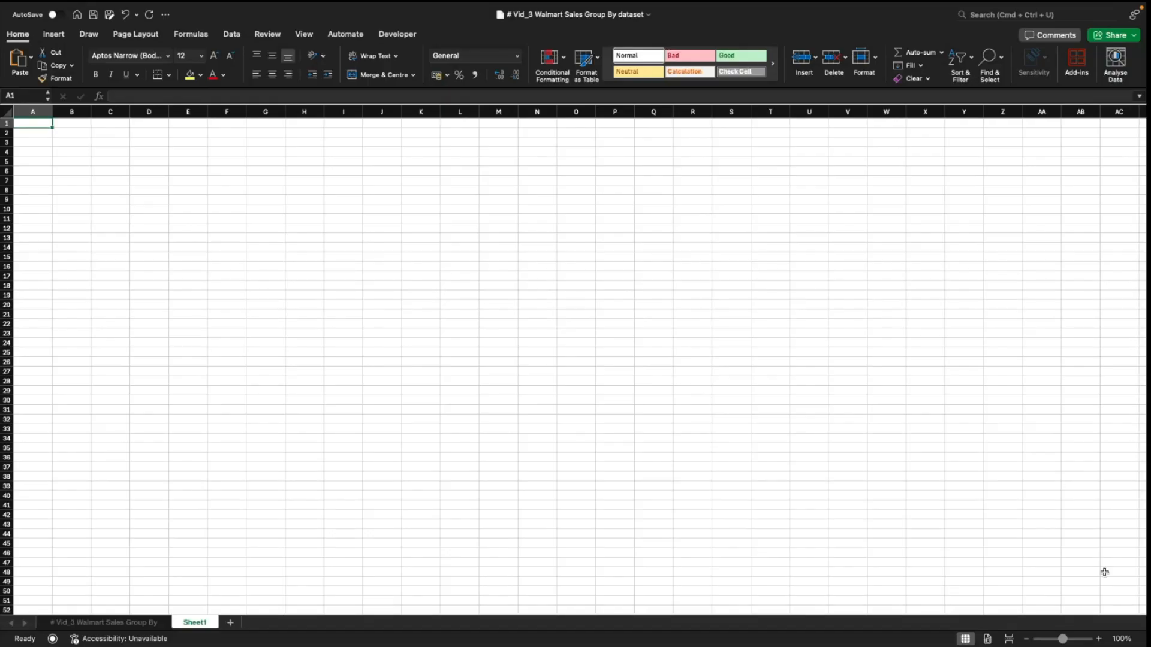
drag(1064, 639, 1086, 642)
click(347, 258)
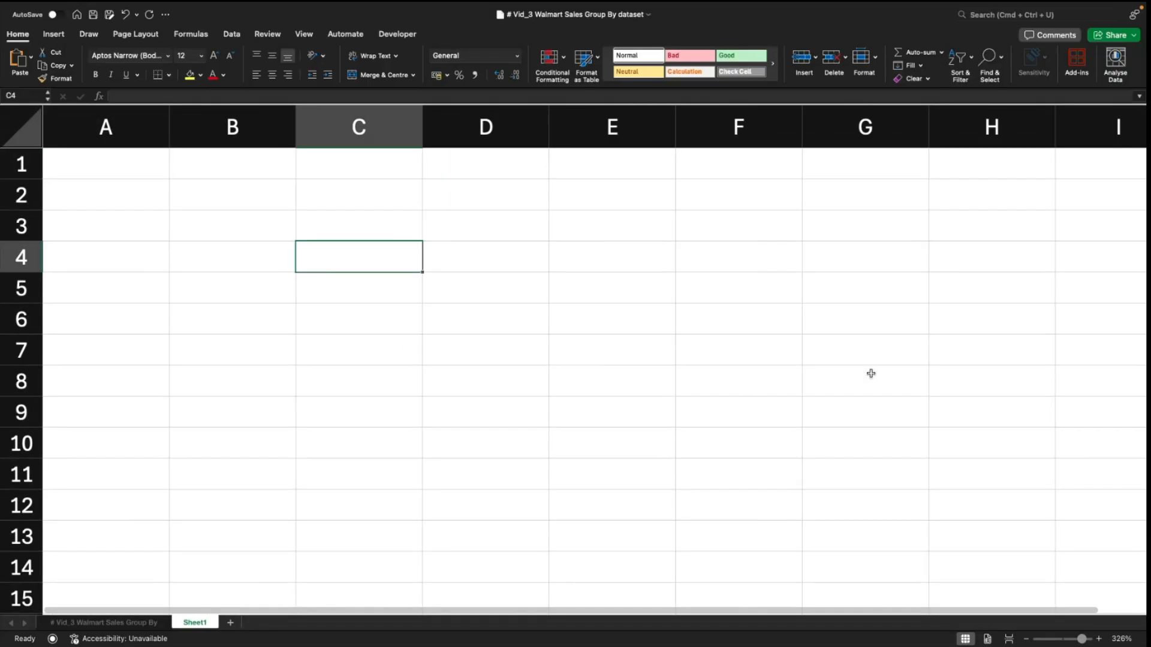
text(Tota)
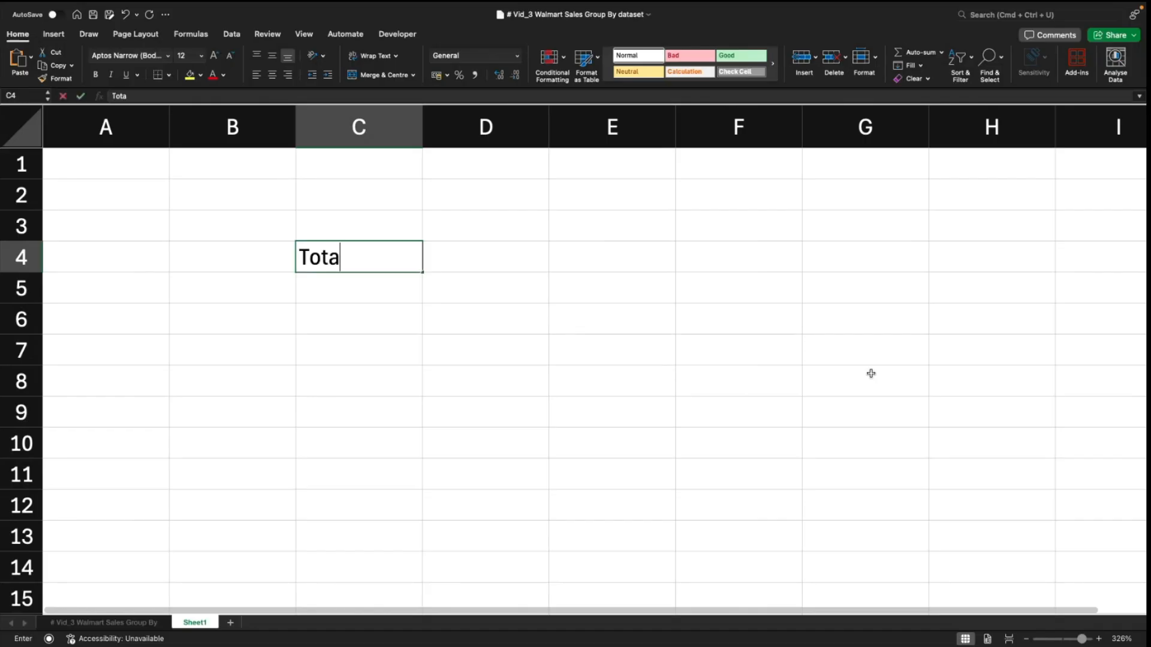
text(l Rows)
key(Return)
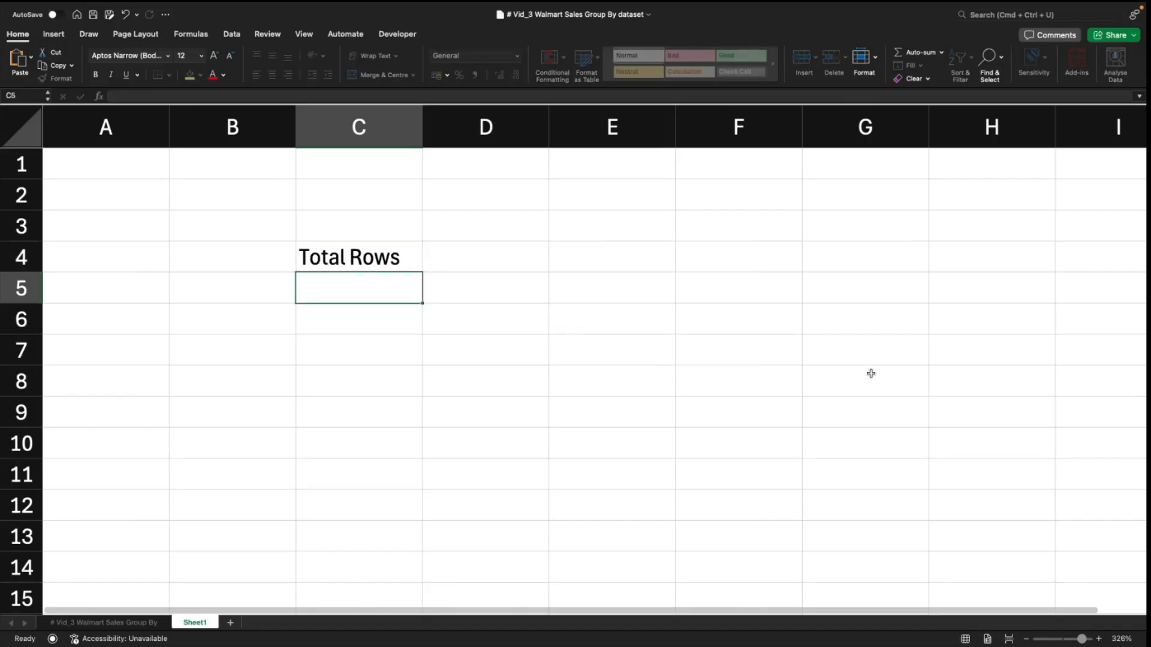
Step: Count the dataset's records in D4 with COUNTA over the invoice_id range A2:A1001 of the Walmart sales sheet
key(Up)
key(Right)
text(=COUNT)
key(Down)
key(Down)
key(Down)
key(Tab)
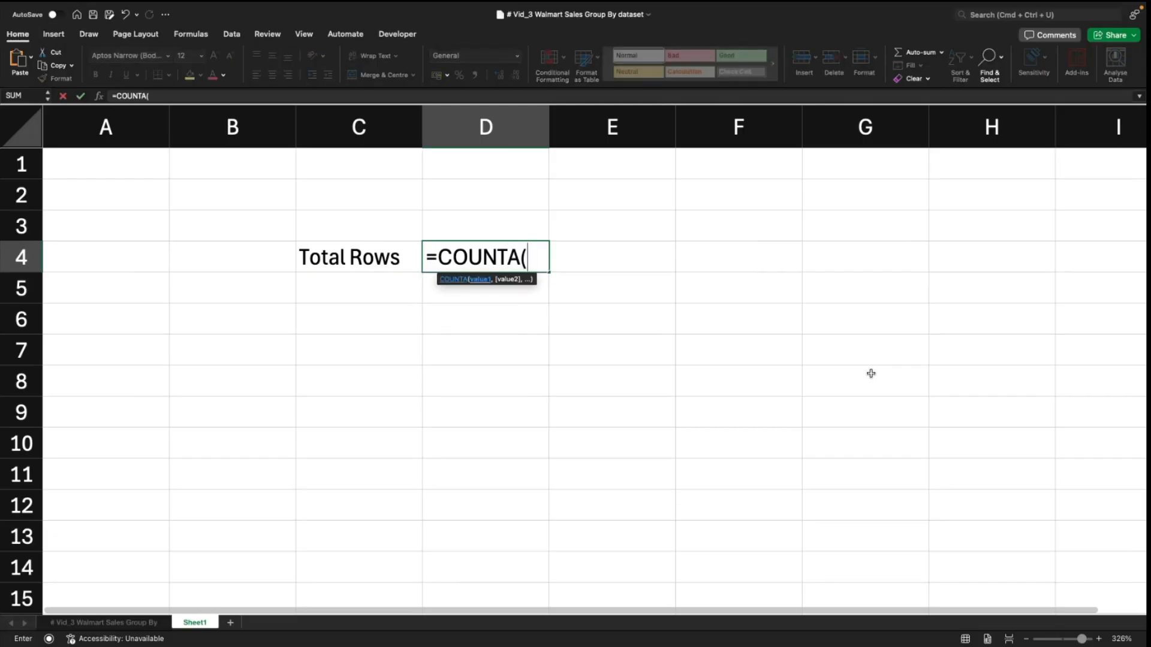
click(95, 624)
click(103, 239)
key(Up)
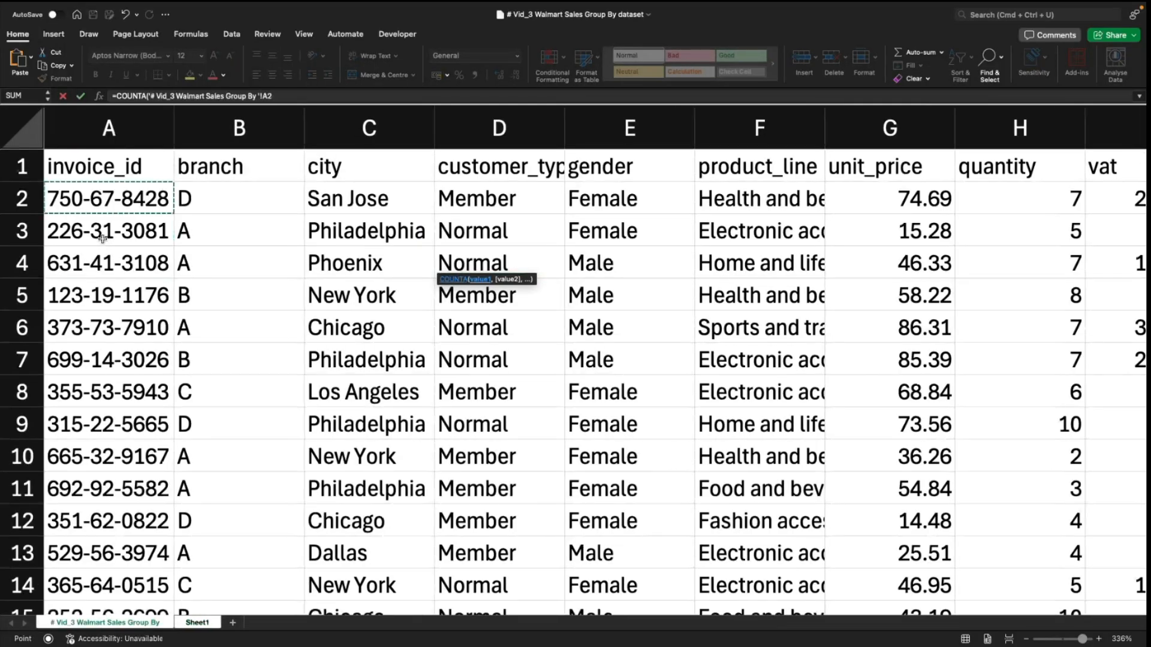
key(ctrl+shift+Down)
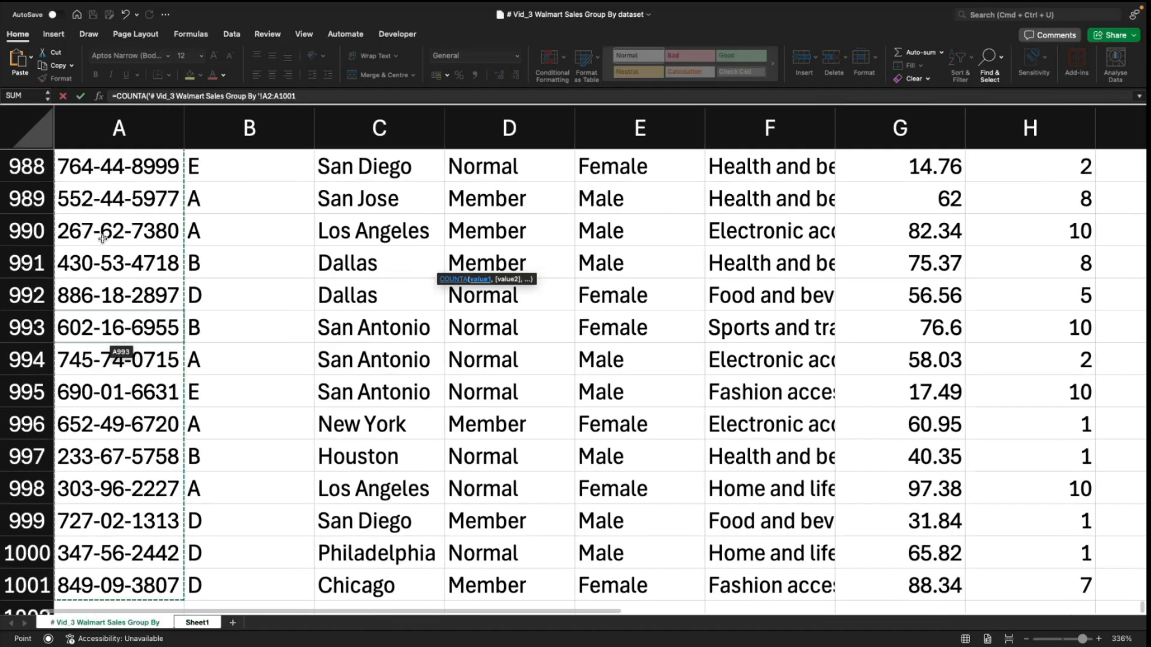
key(Return)
key(Up)
key(Left)
key(Right)
key(Left)
key(Right)
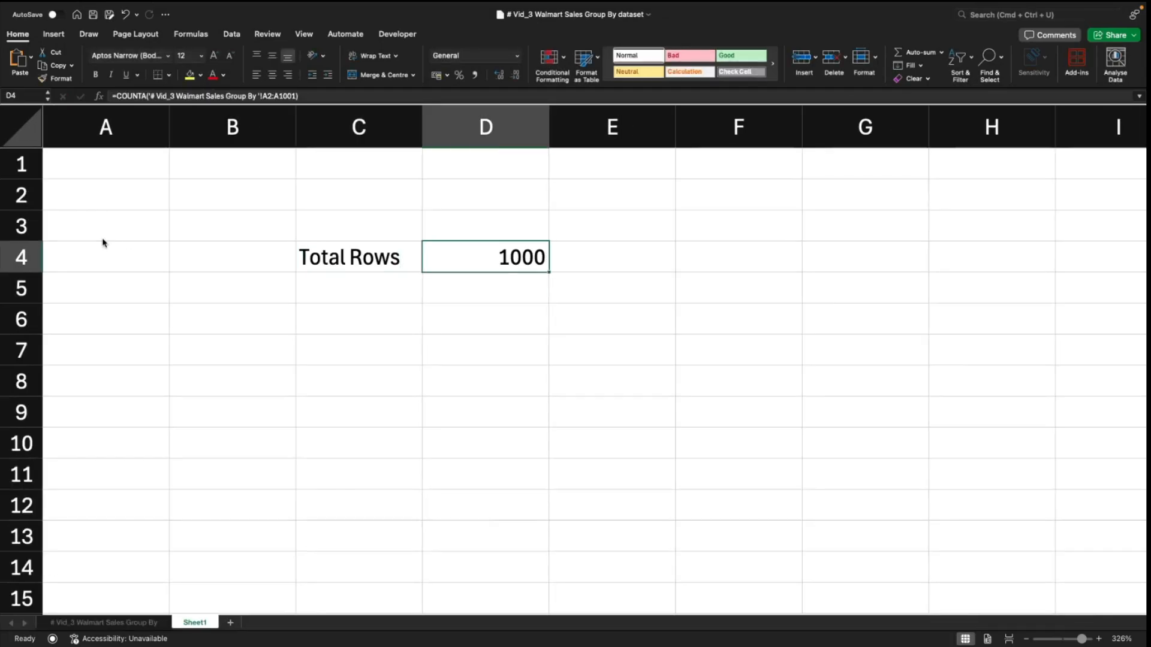
Step: Label cell C5 "Total Columns"
key(Down)
key(Left)
text(Topt)
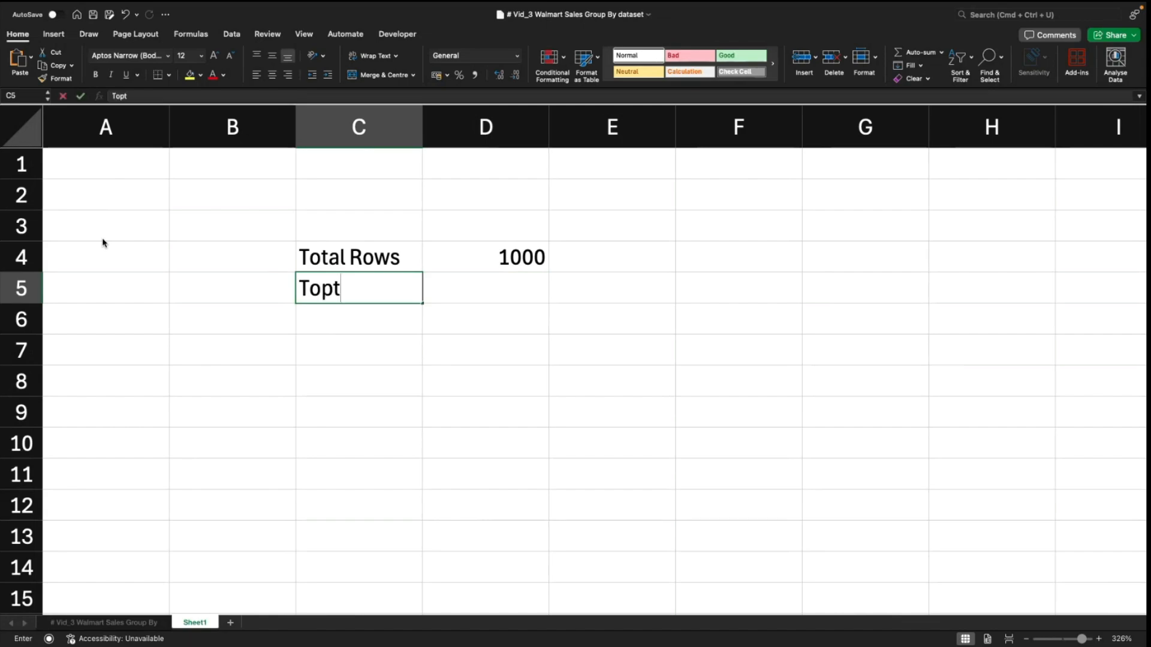
key(BackSpace)
key(BackSpace)
text(t)
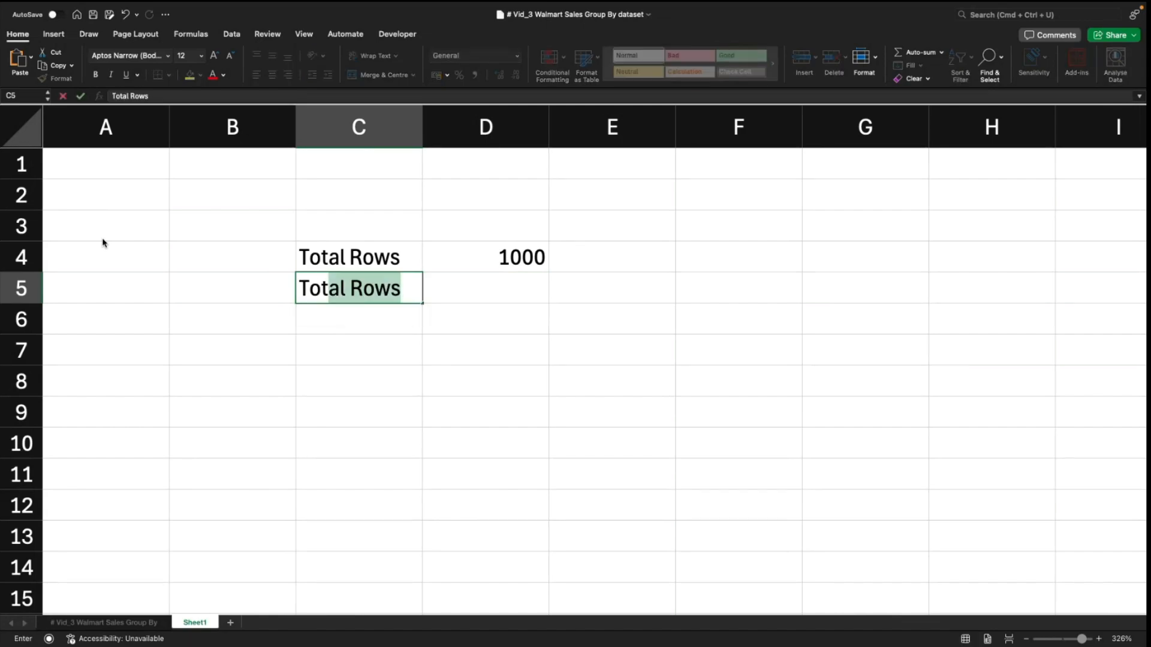
text(al Columns)
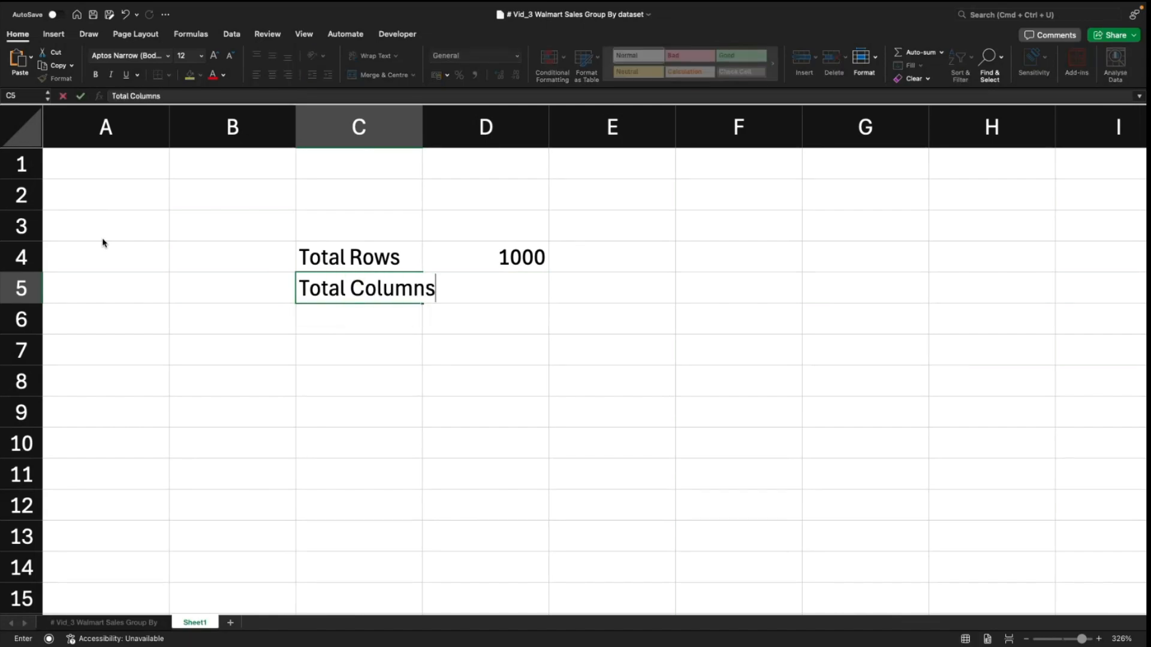
key(Tab)
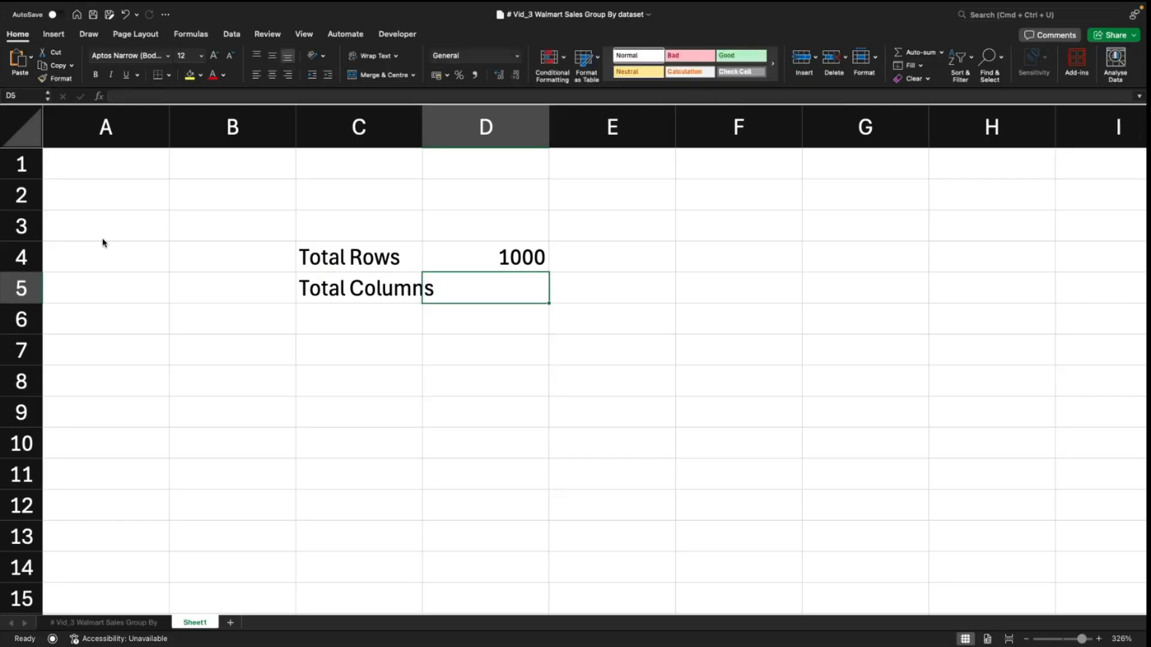
Step: Try to count the columns in D5 with COUNTA over the Walmart sales sheet's header row, starting from invoice_id
text(=)
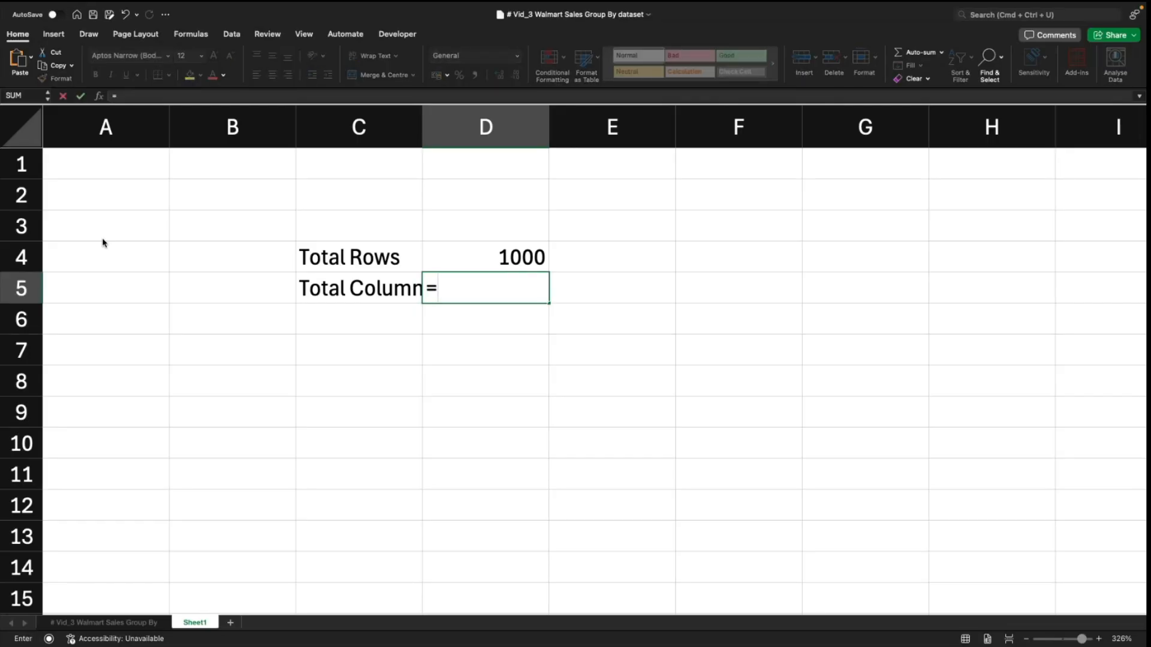
text(counta)
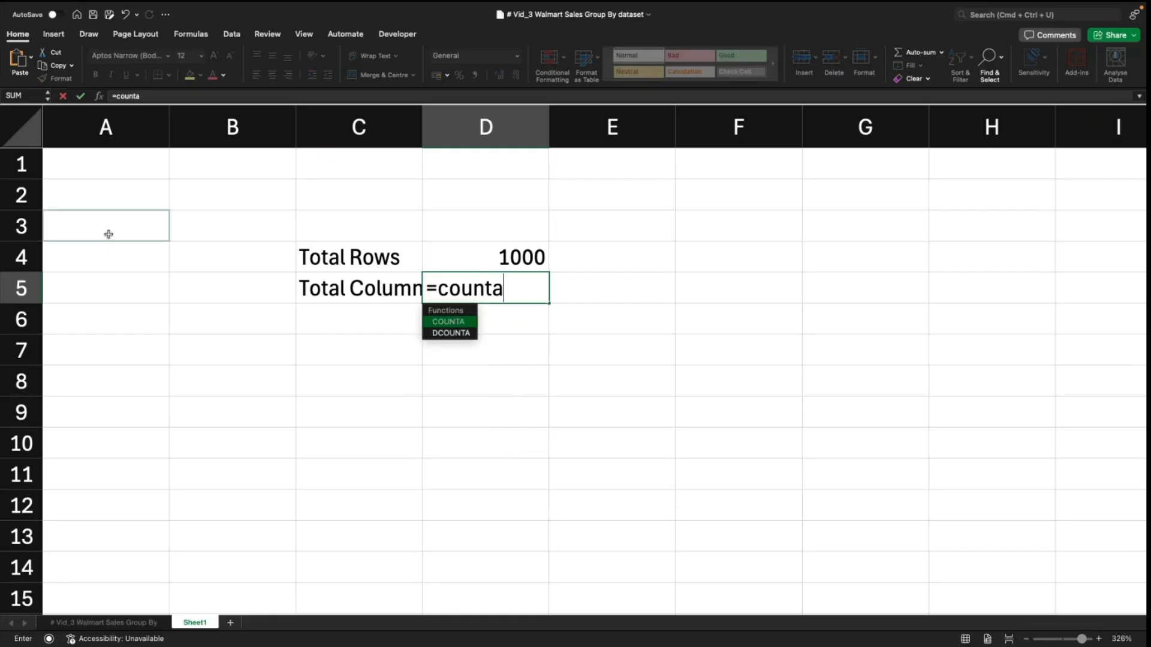
click(114, 624)
click(143, 201)
key(super+Up)
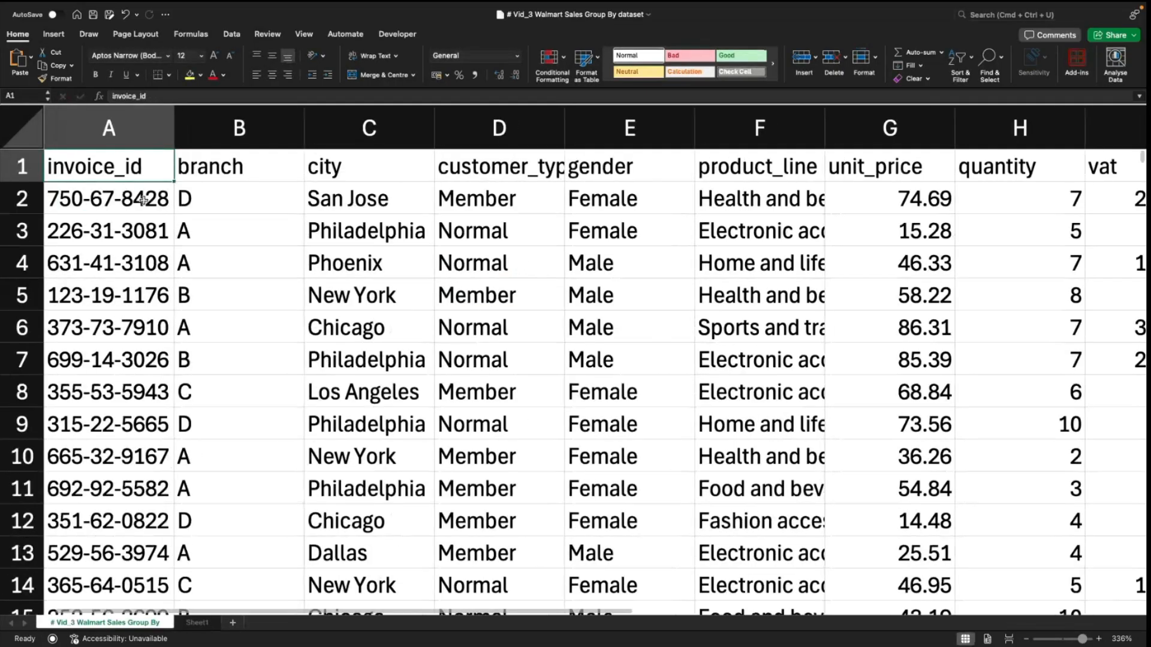
key(Right)
key(Left)
key(shift+Right)
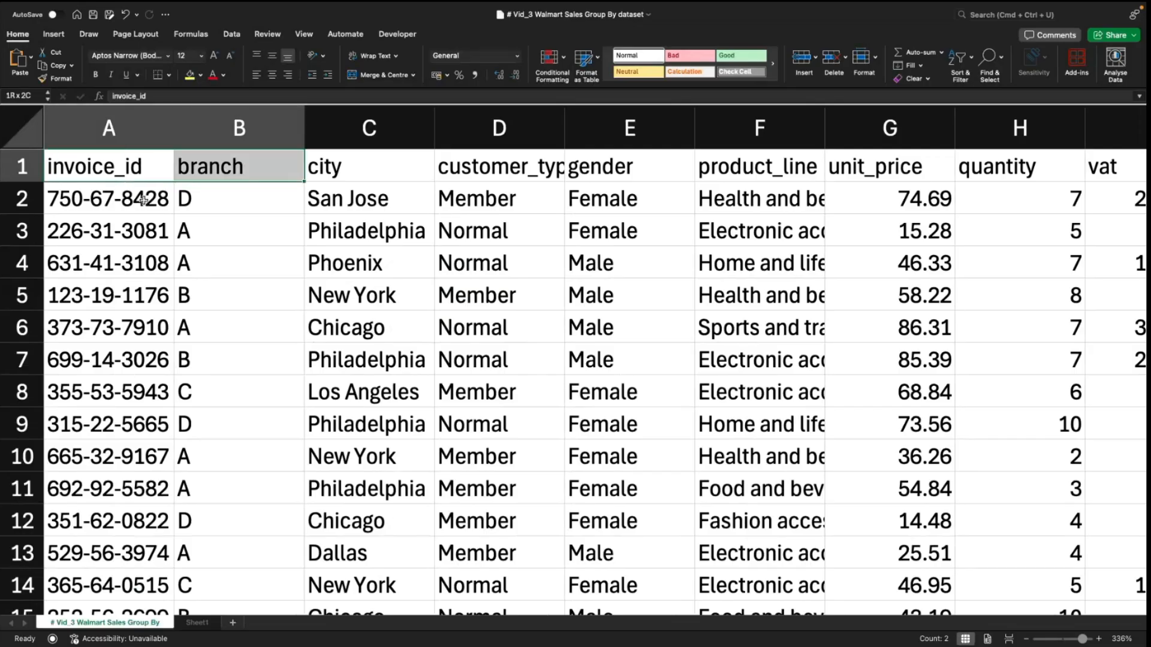
key(super+shift+Right)
key(super+shift+Right)
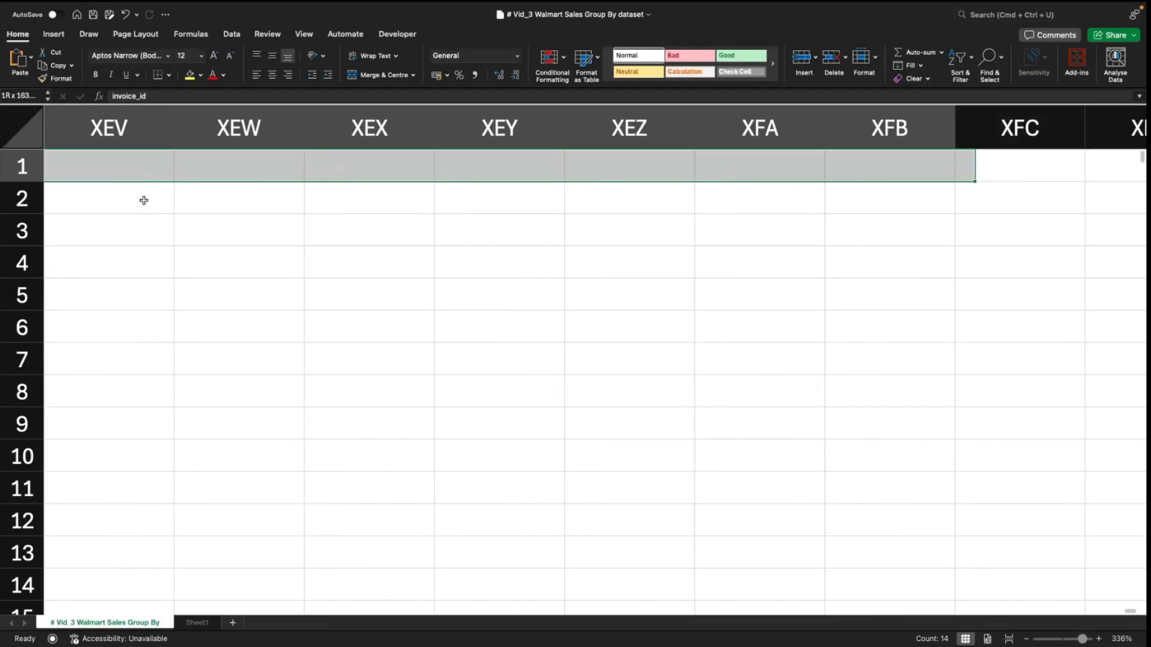
key(super+shift+Left)
key(super+shift+Left)
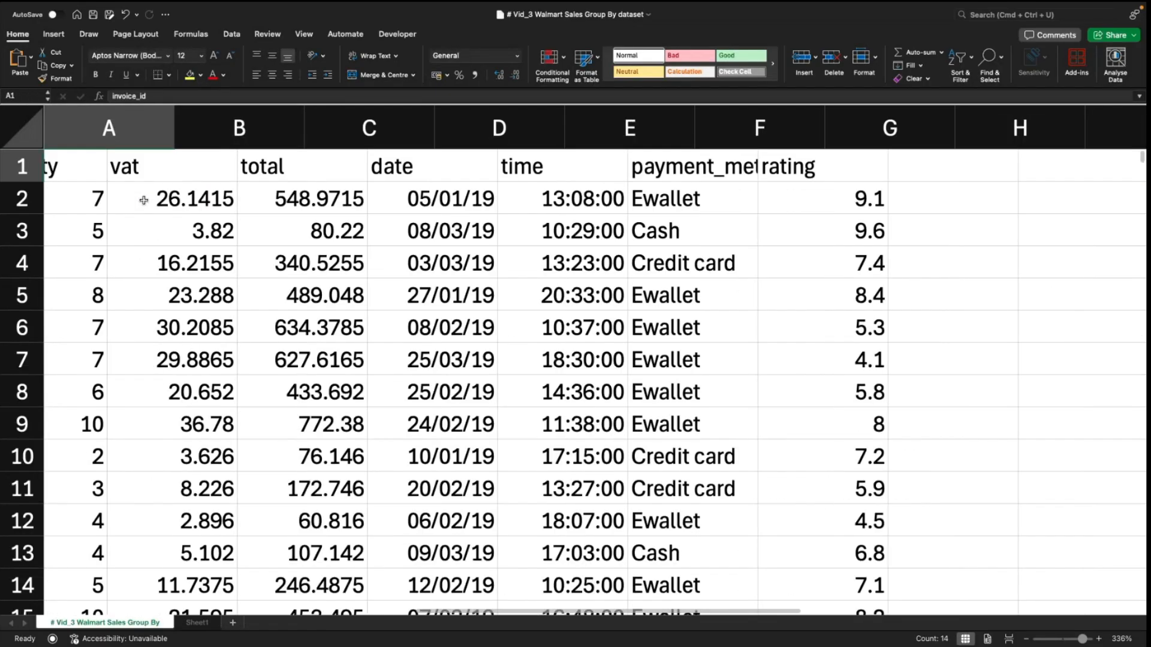
Step: Complete the COUNTA formula in Sheet1's cell D5 with the header range A1:N1 of the Walmart sales sheet
click(201, 624)
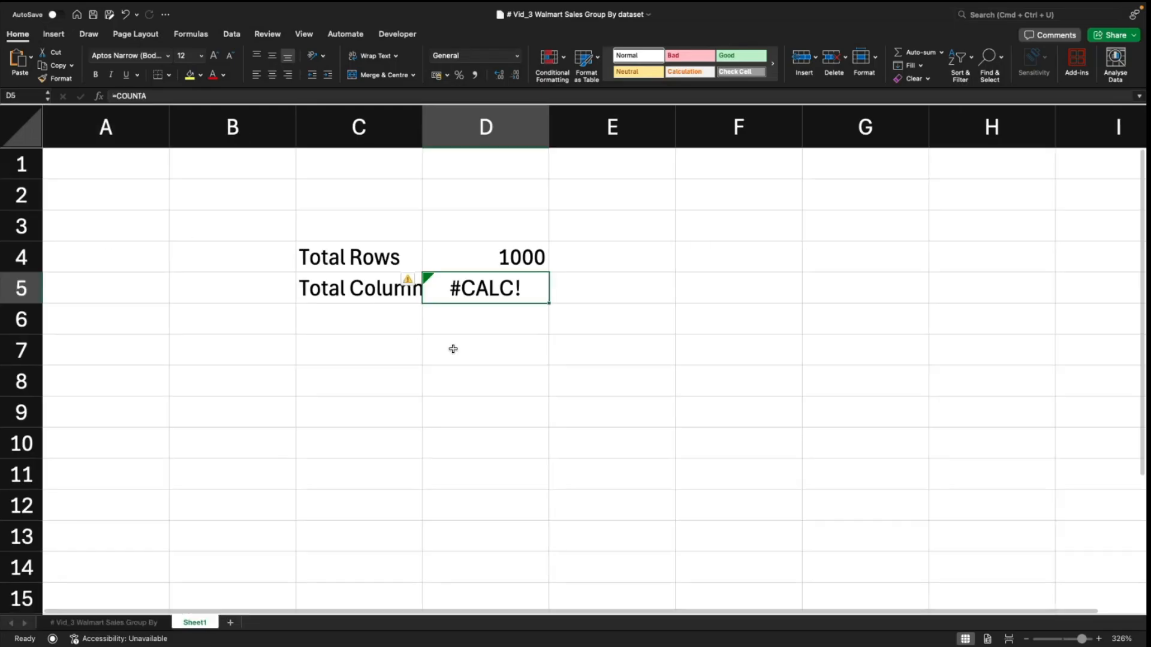
double_click(523, 295)
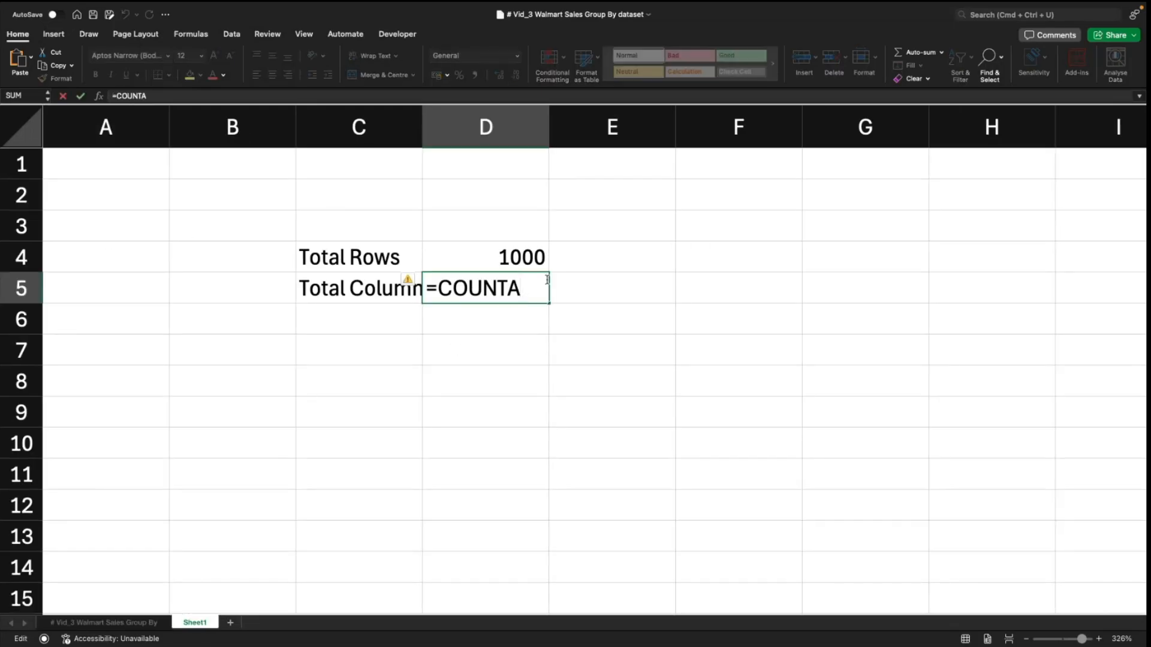
text(()
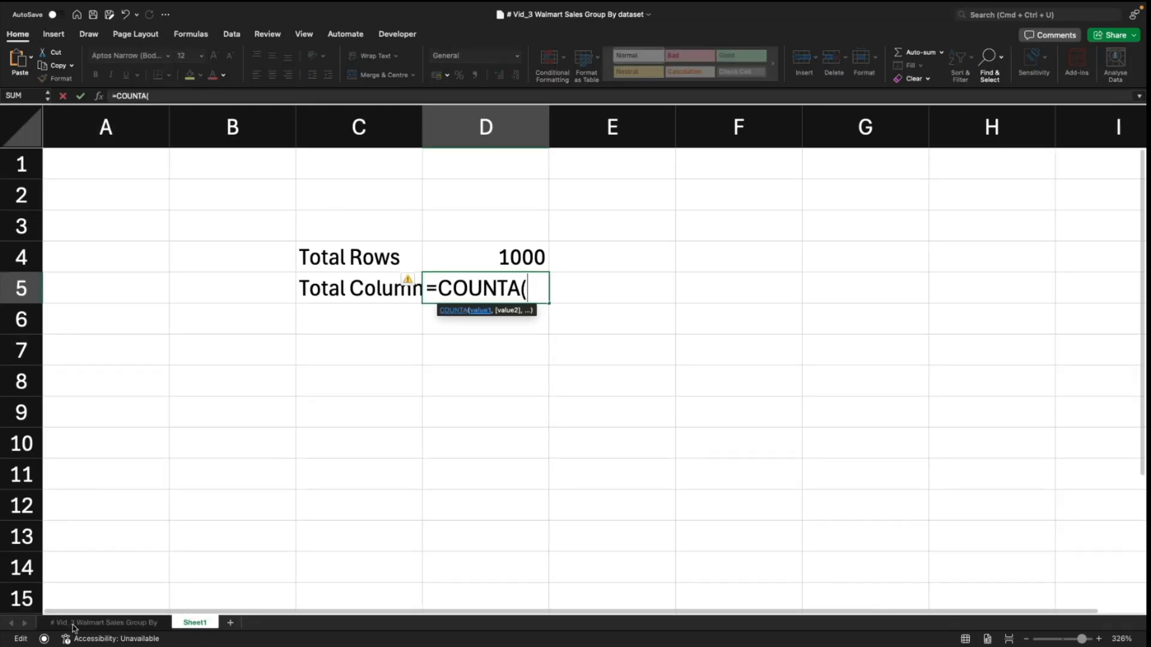
click(74, 623)
click(118, 157)
key(ctrl+shift+Right)
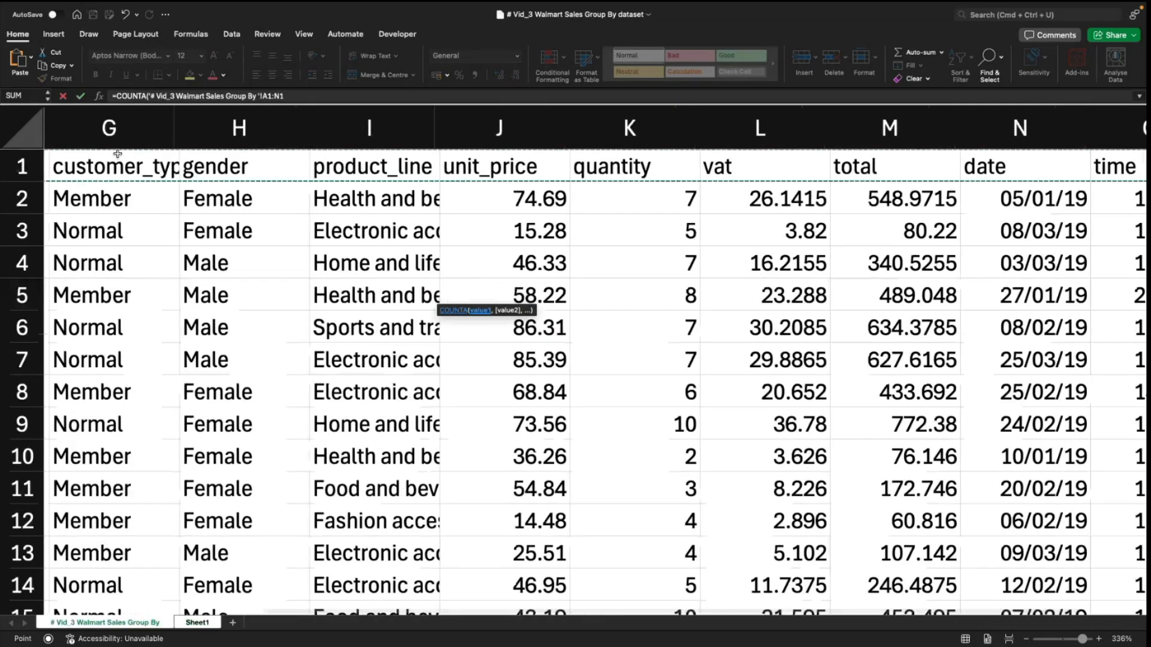
key(Return)
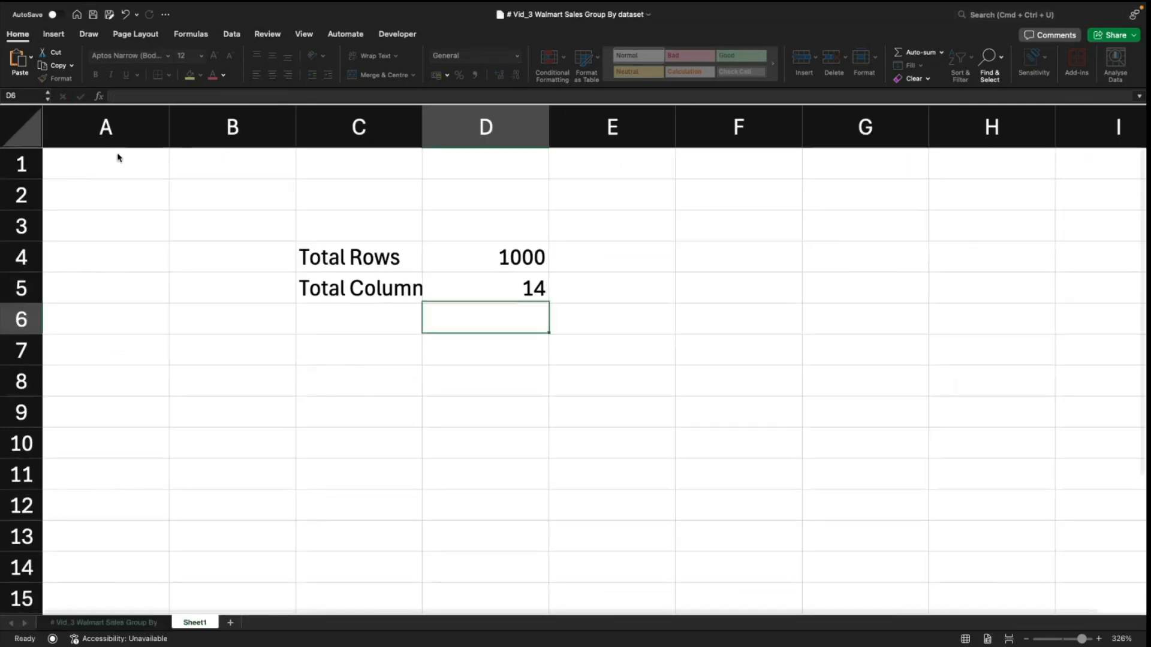
key(Up)
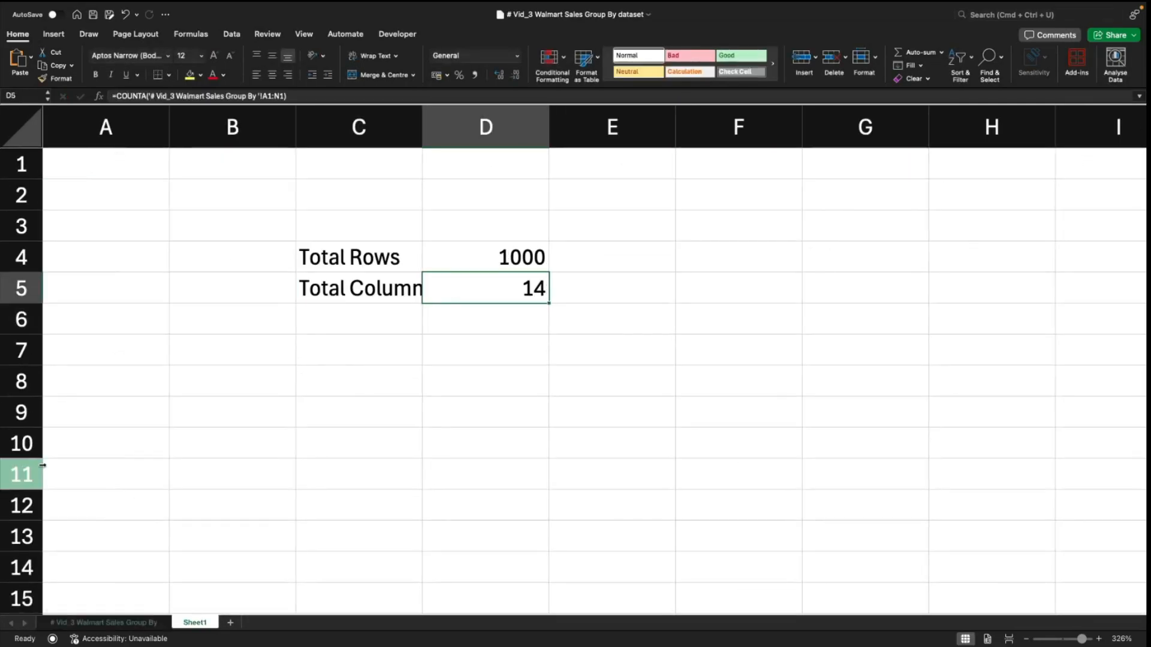
Step: Examine the column headings in row 1 of the Walmart sales sheet, from invoice_id through rating
click(117, 624)
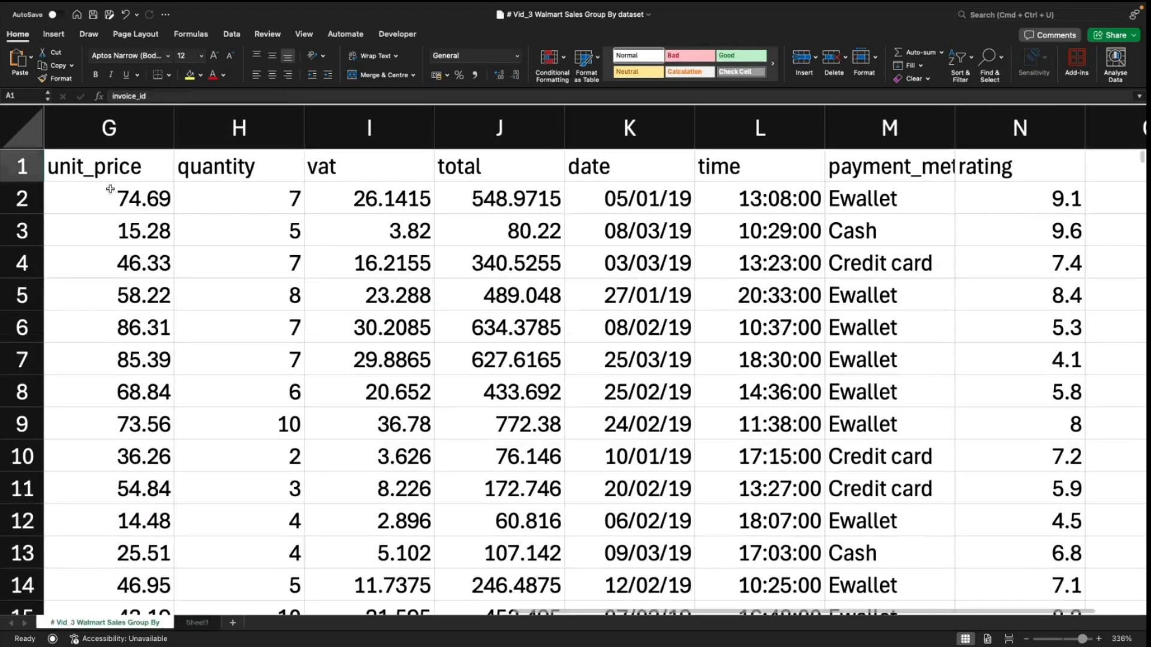
click(114, 171)
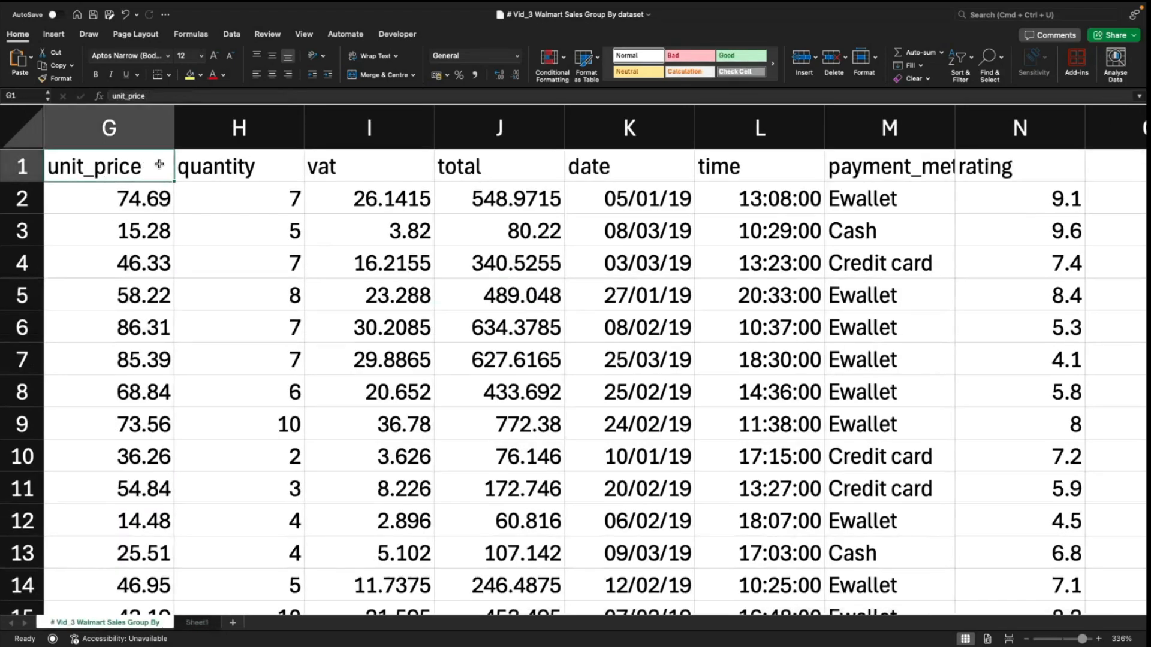
key(ctrl+Left)
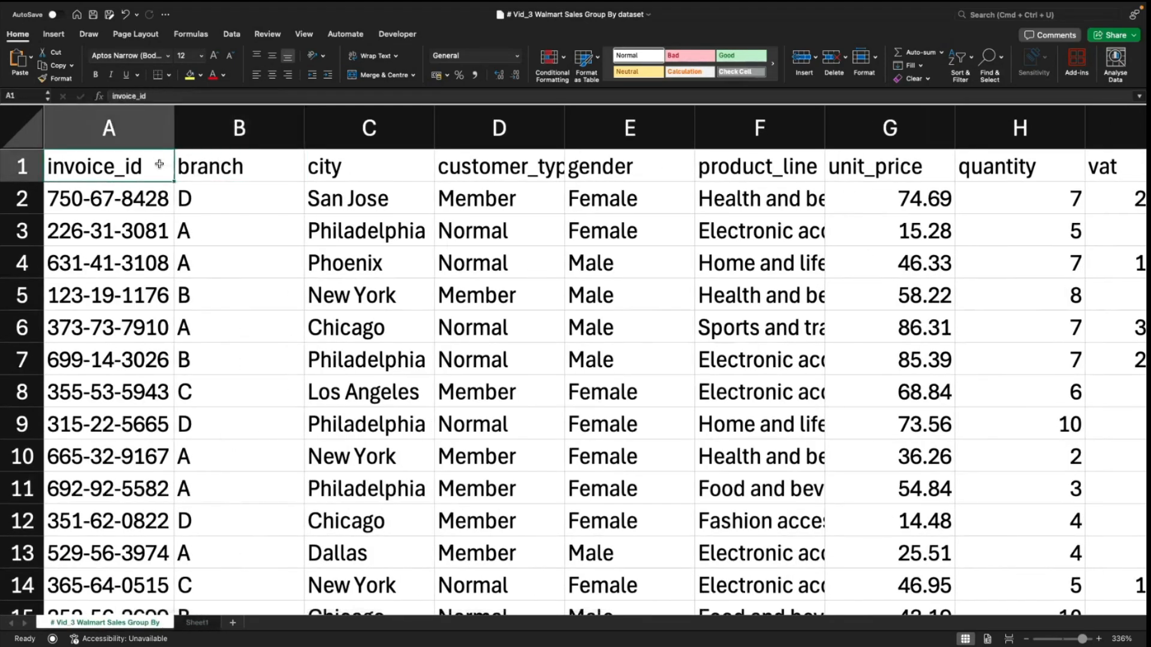
key(ctrl+Right)
key(Left)
key(Right)
key(Left)
key(Left)
key(Left)
key(Left)
key(Left)
key(Left)
key(Right)
key(Right)
key(Right)
key(Right)
key(Right)
key(Right)
key(Right)
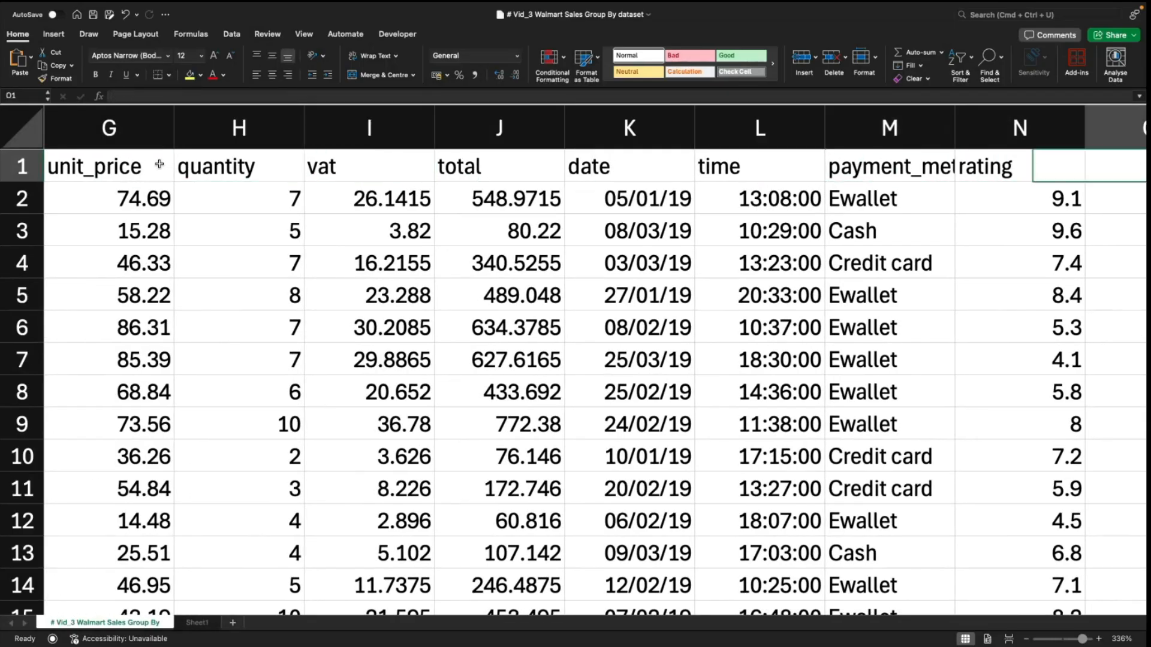
key(Left)
key(Left)
key(Left)
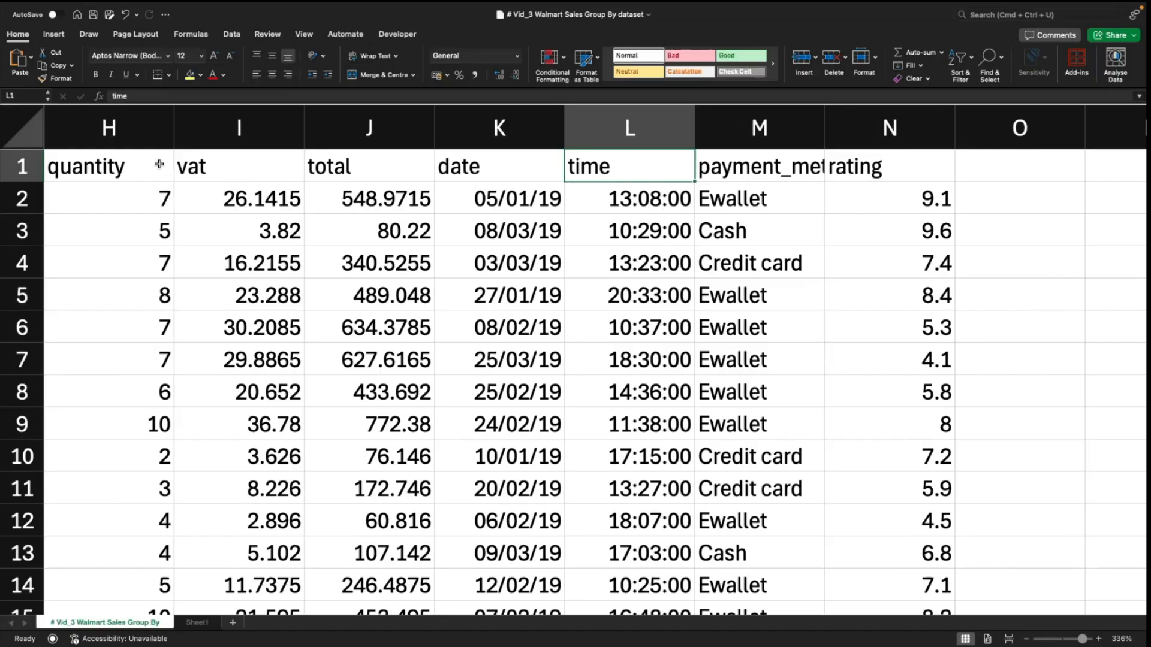
key(Right)
key(Right)
key(Left)
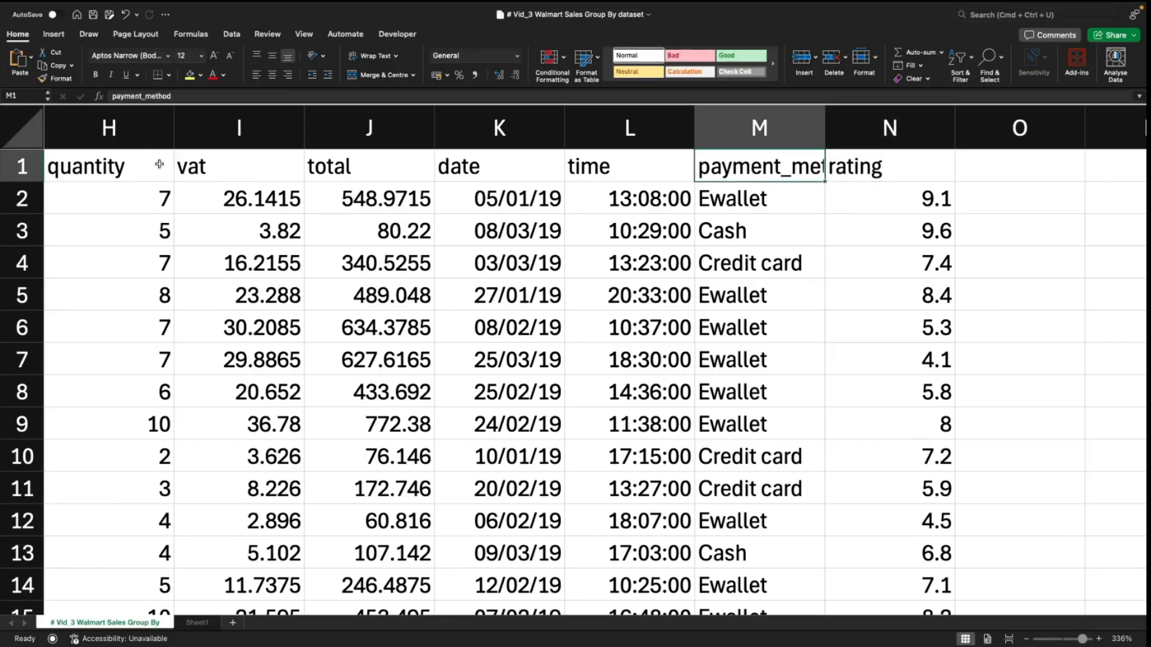
key(Left)
key(ctrl+Left)
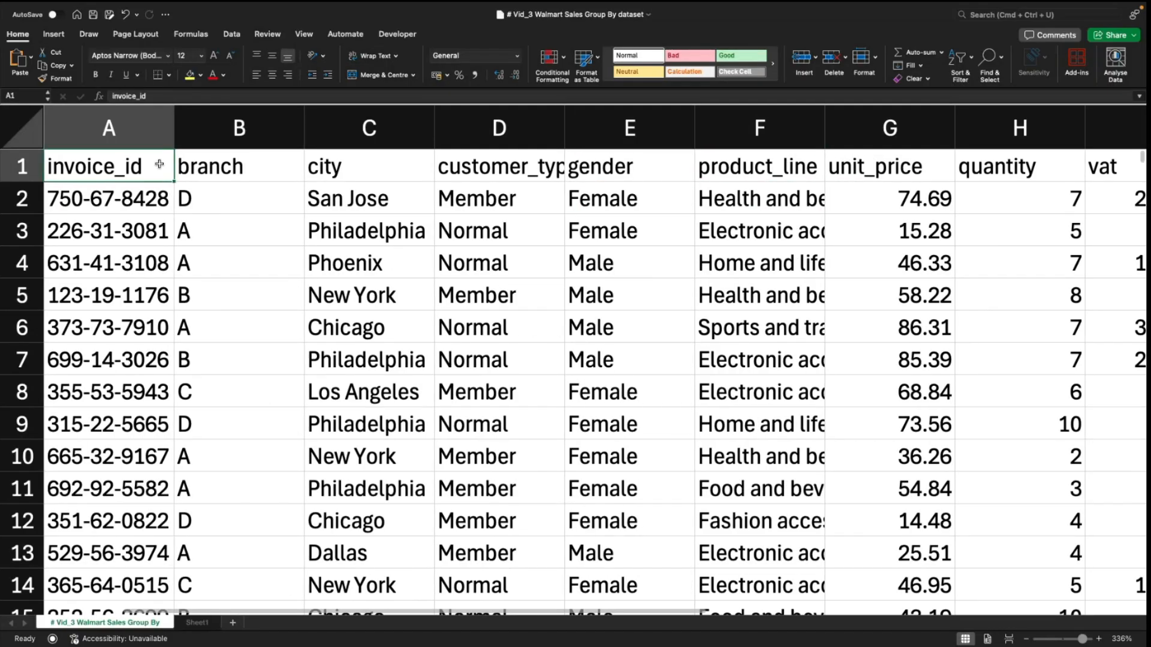
key(ctrl+Right)
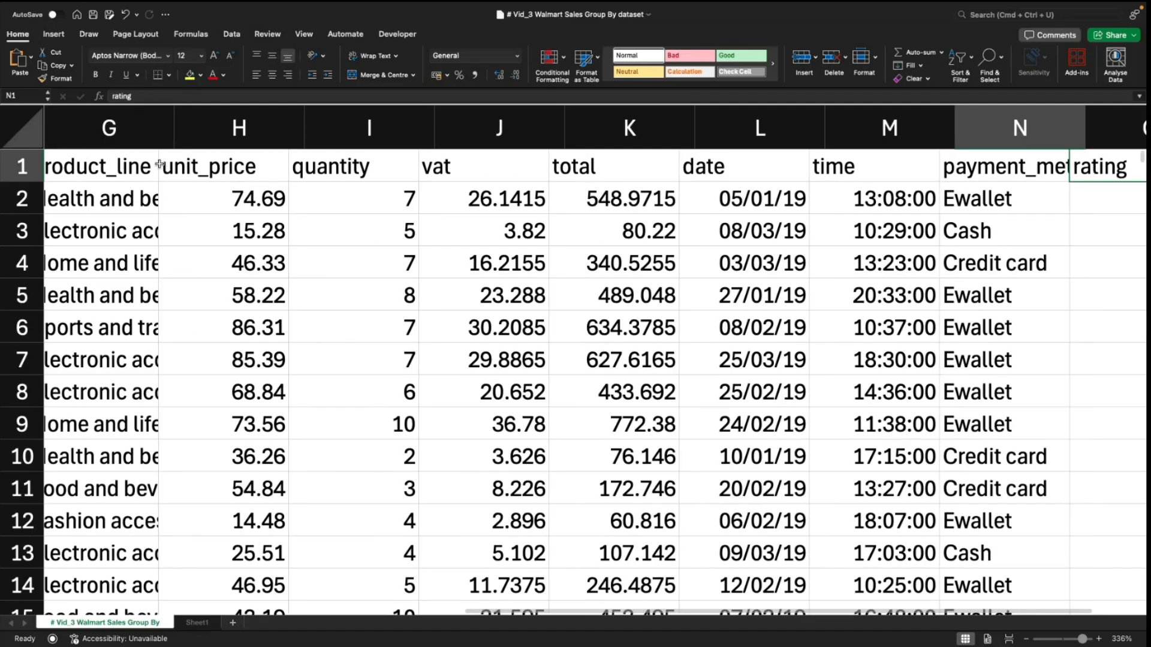
key(Left)
key(Right)
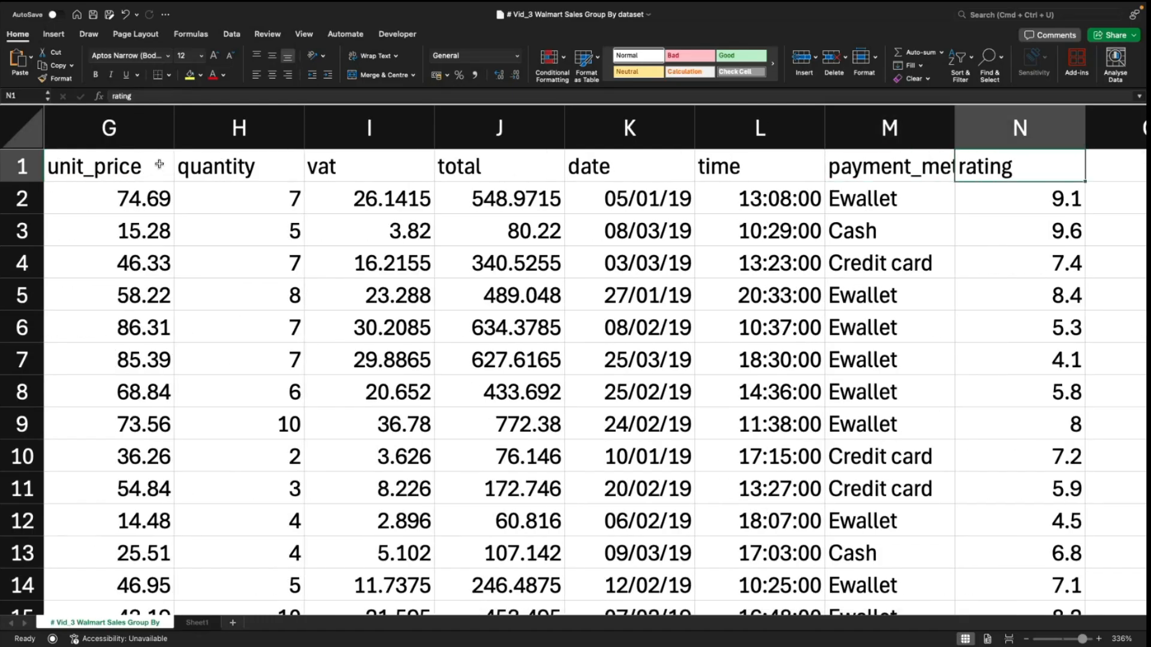
key(Right)
key(Left)
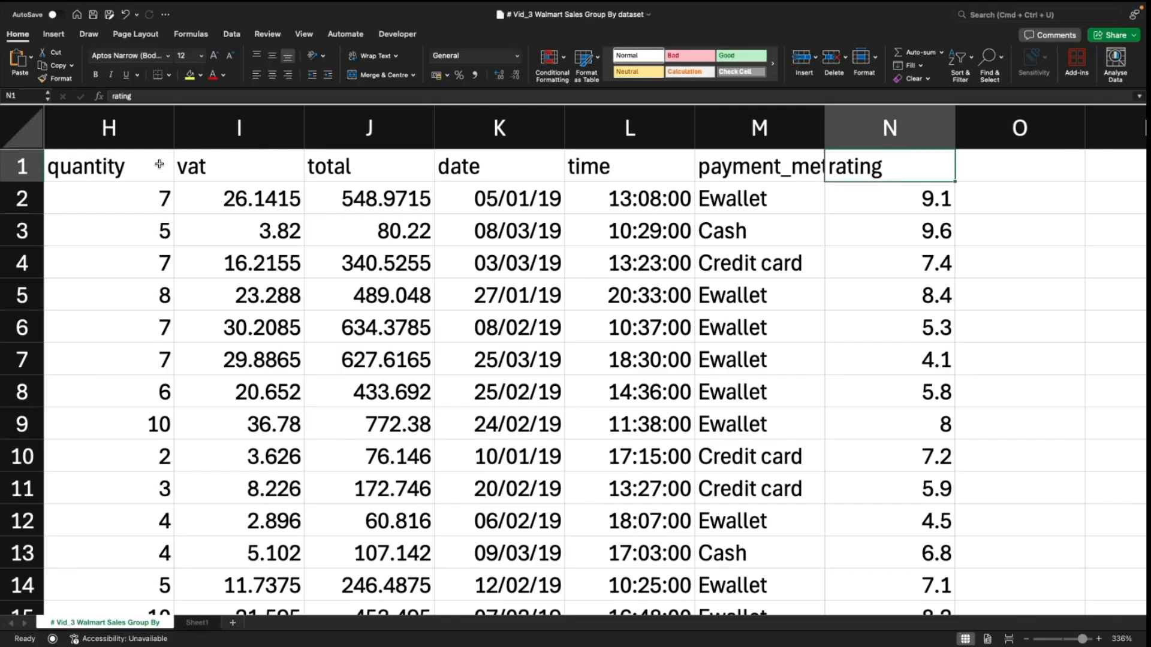
key(Left)
key(Right)
key(Left)
key(Right)
key(ctrl+Left)
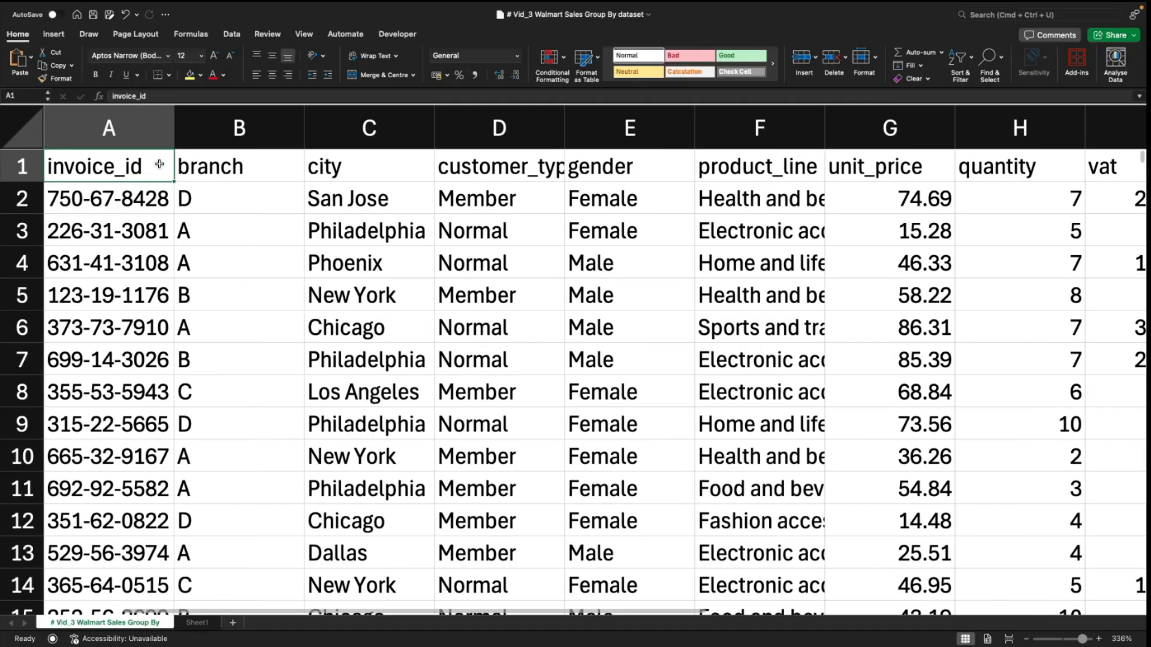
key(Right)
key(Left)
Step: Review the total row and column counts in C4:D5 of Sheet1
click(197, 623)
click(378, 314)
click(512, 276)
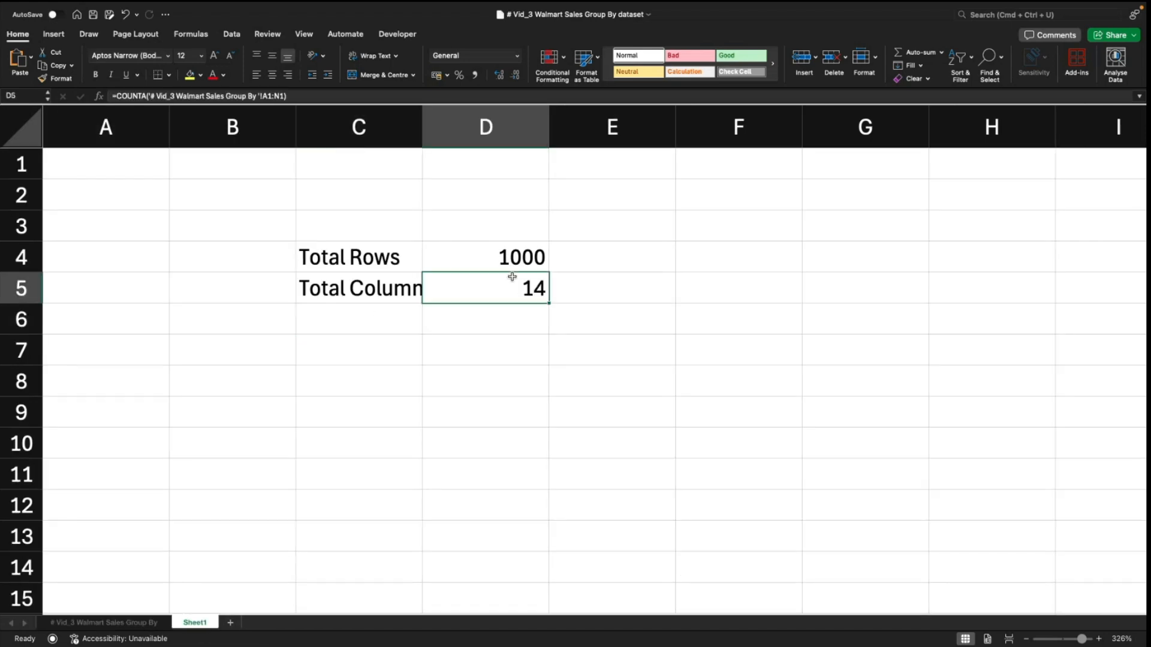
click(507, 257)
drag(360, 250, 496, 288)
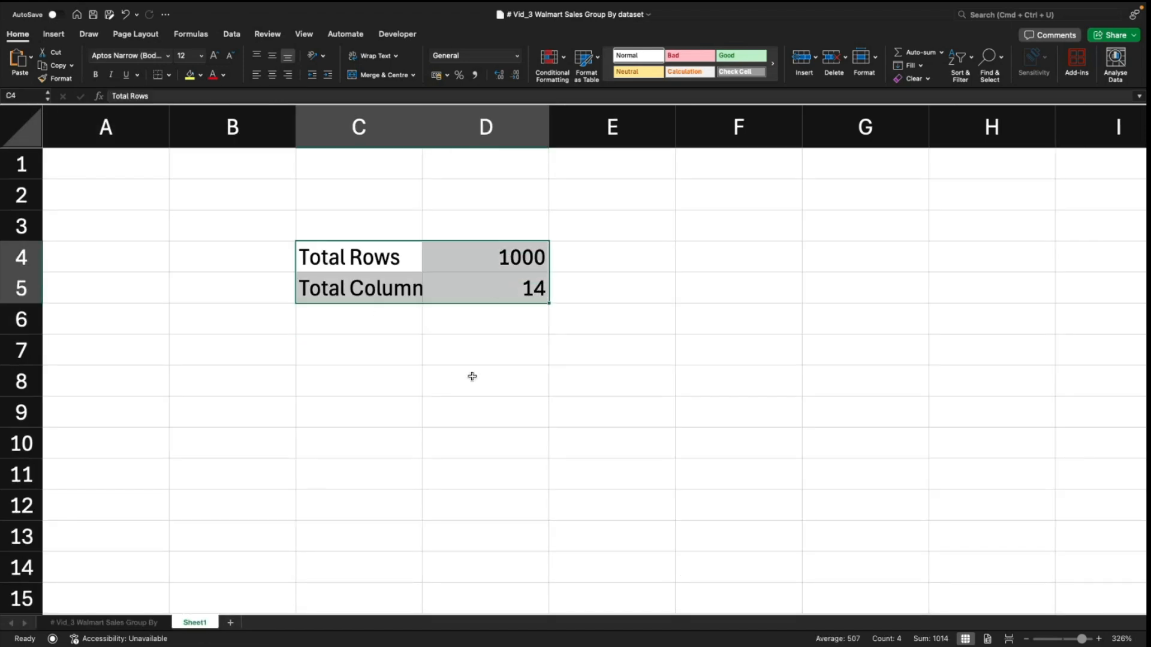
click(99, 623)
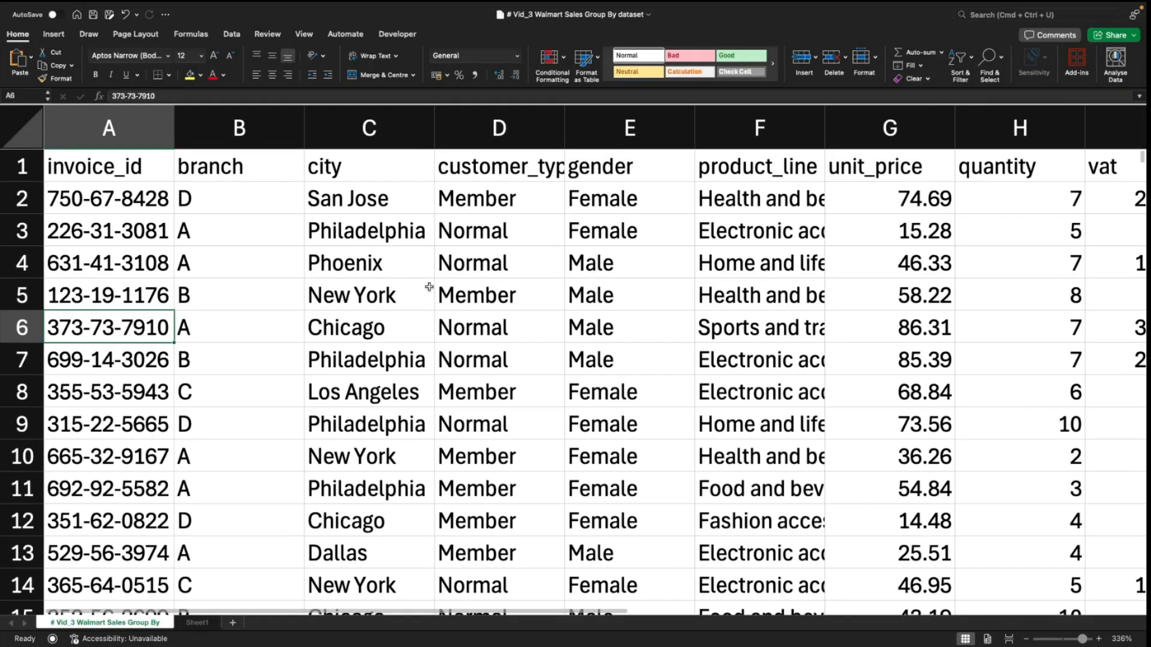
key(ctrl+Home)
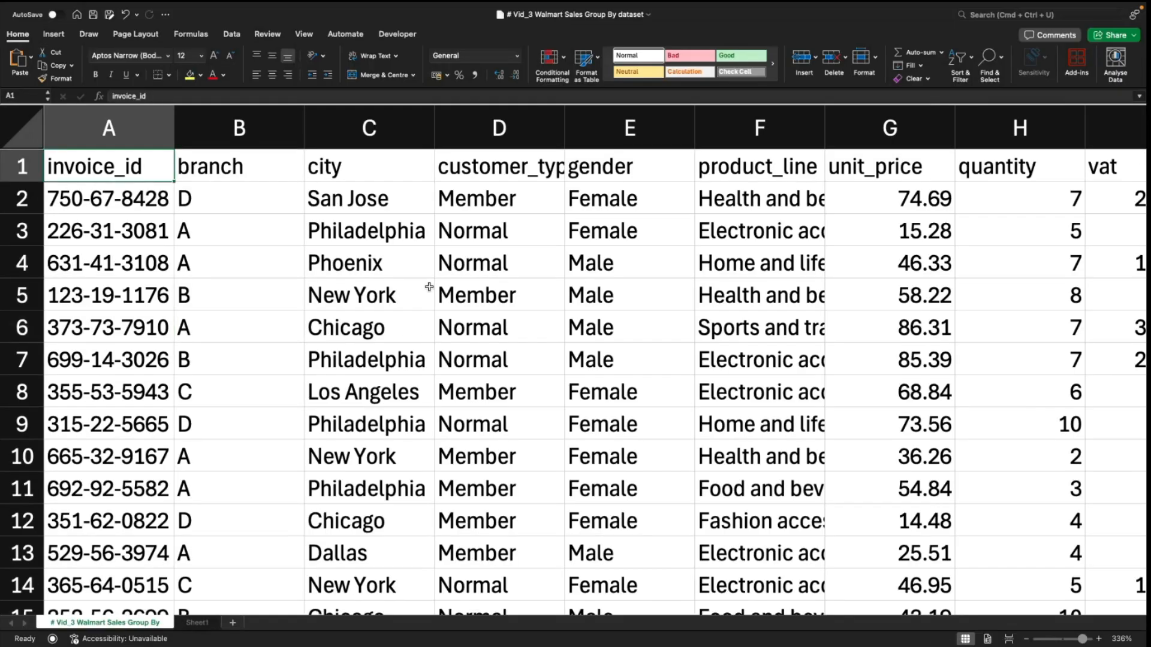
key(ctrl+shift+End)
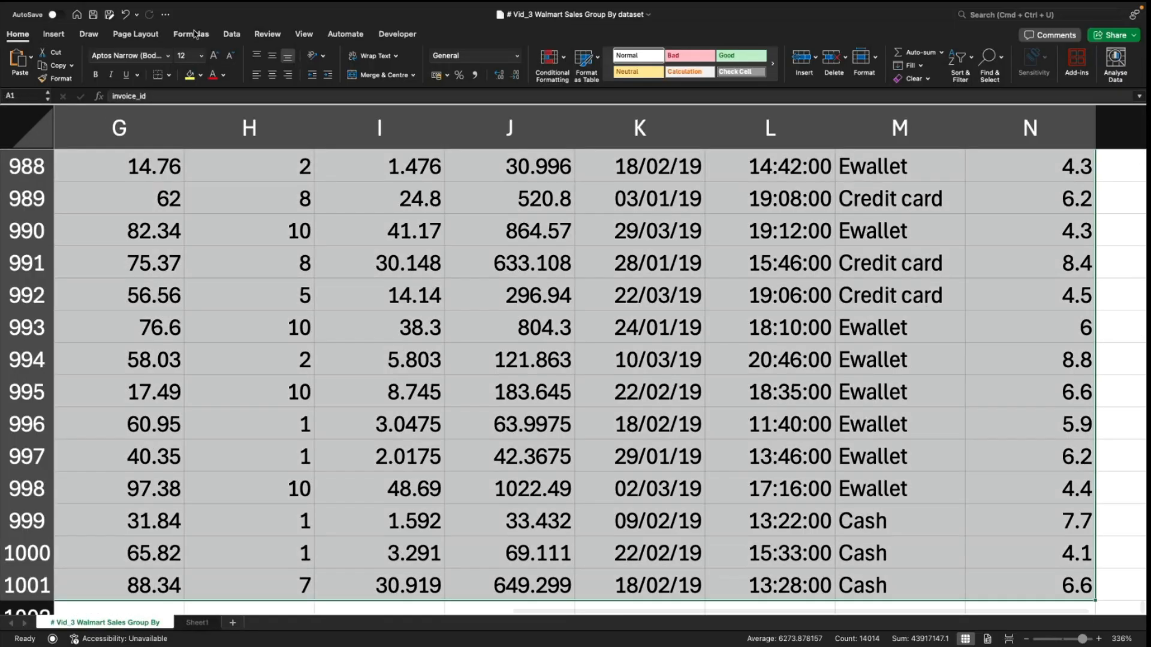
click(234, 36)
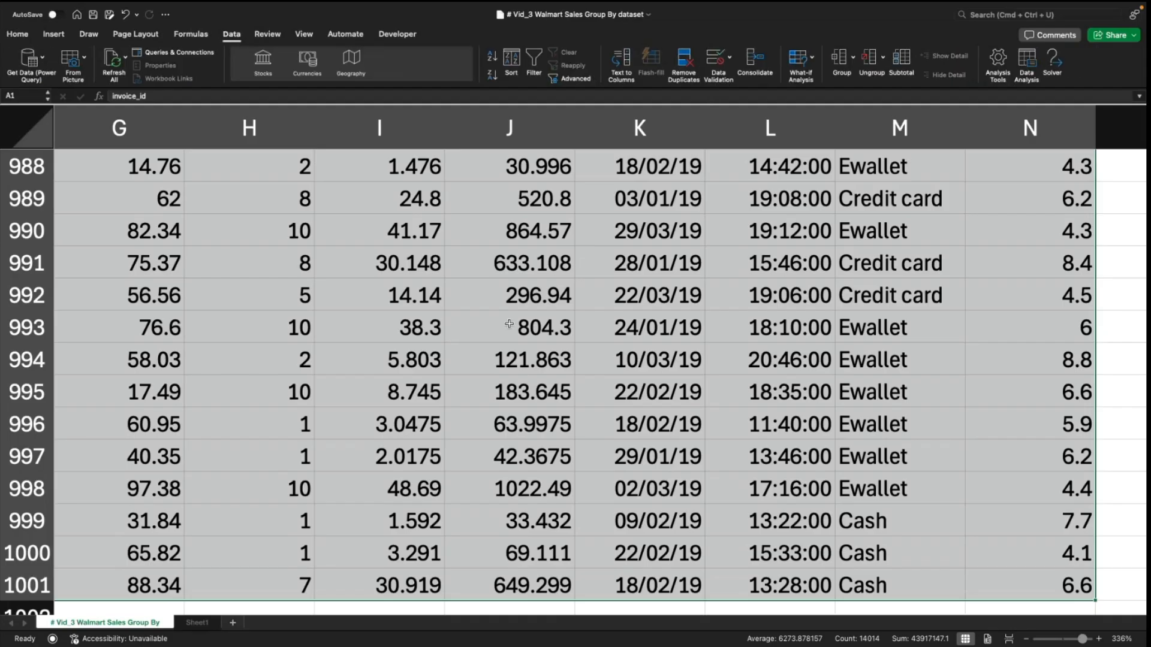
click(413, 392)
Step: Create a copy of the Walmart sales sheet in the same workbook, placed before the original
right_click(106, 631)
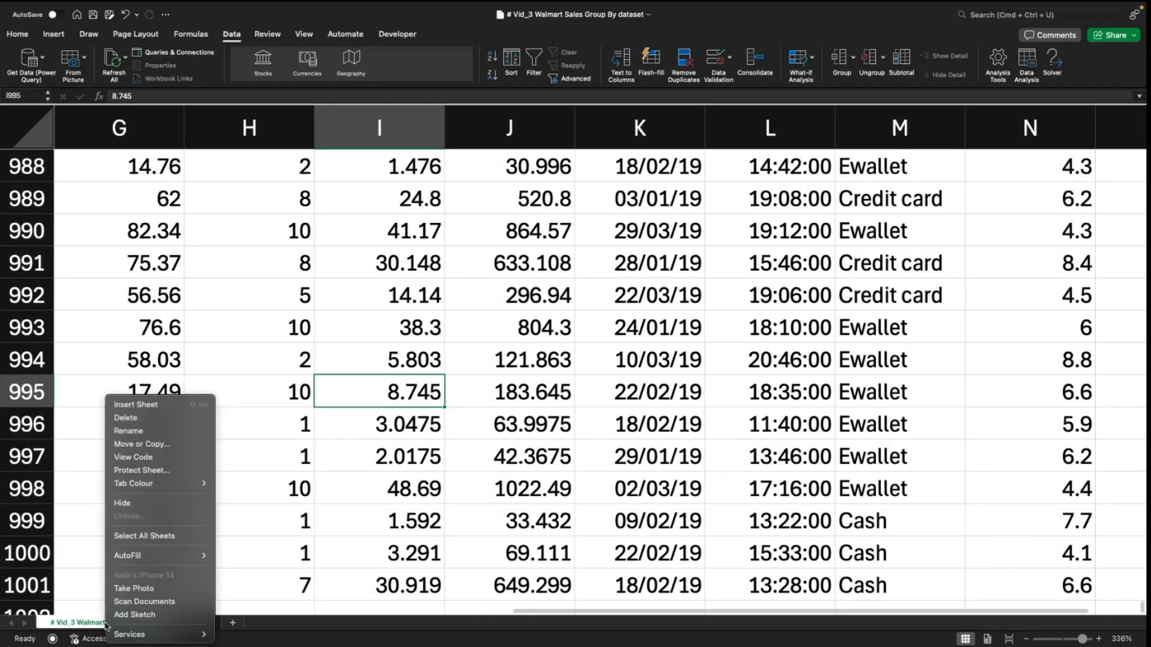
click(168, 446)
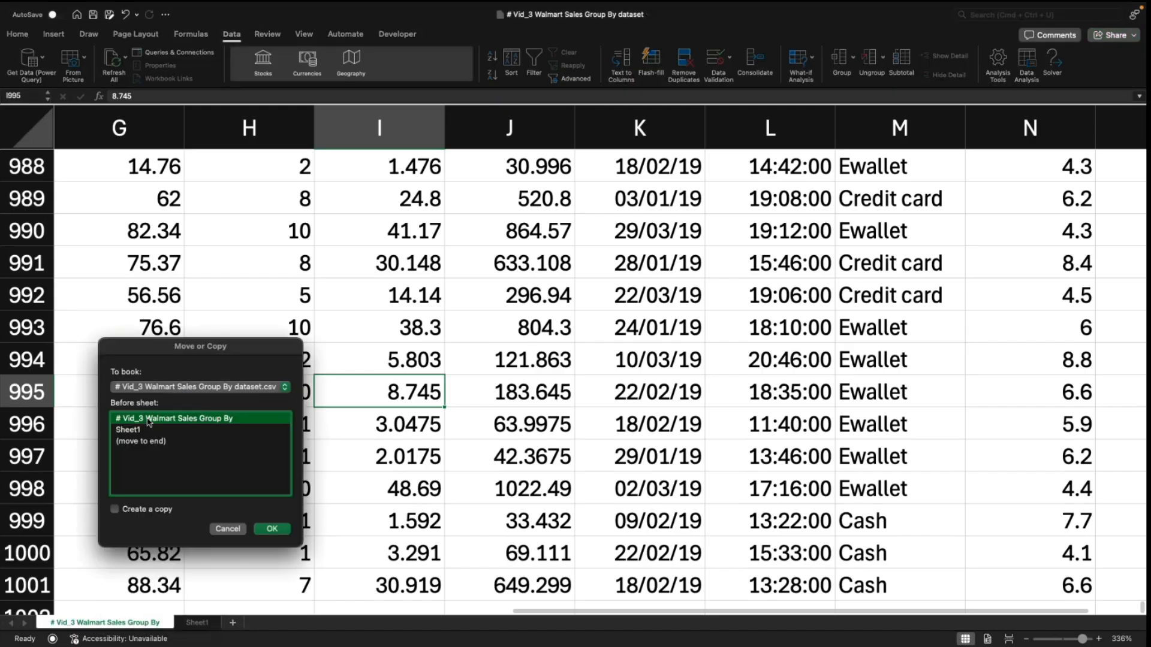
click(272, 530)
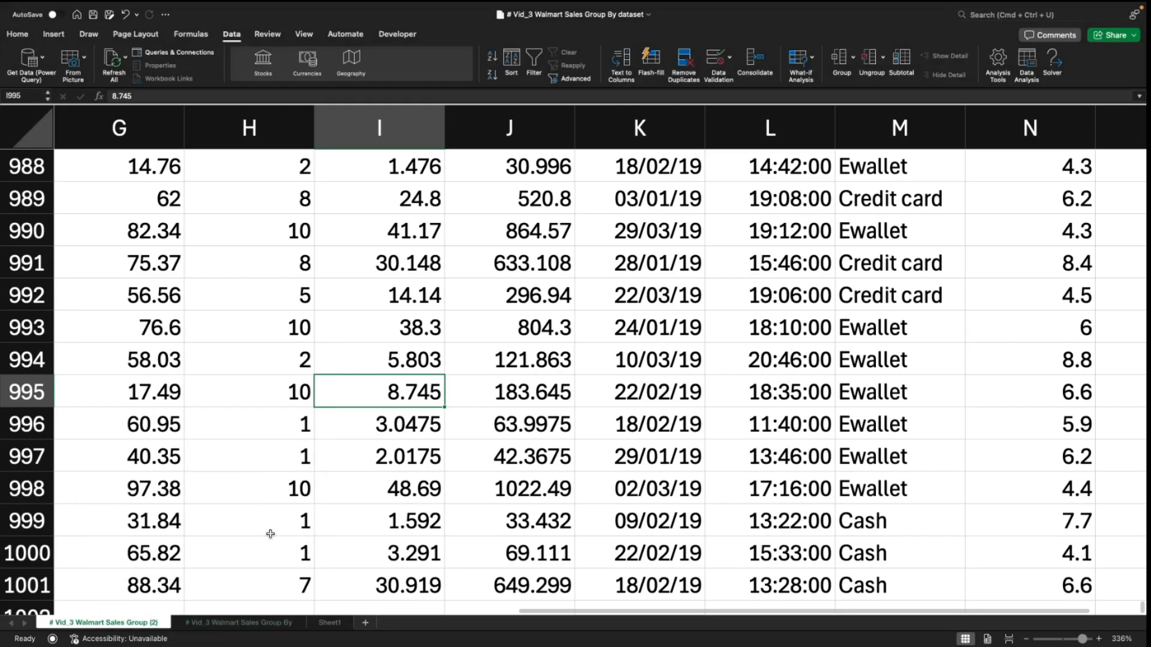
Step: Rename the original Walmart sales sheet as "data sheet" and its duplicate as "data copy"
click(249, 623)
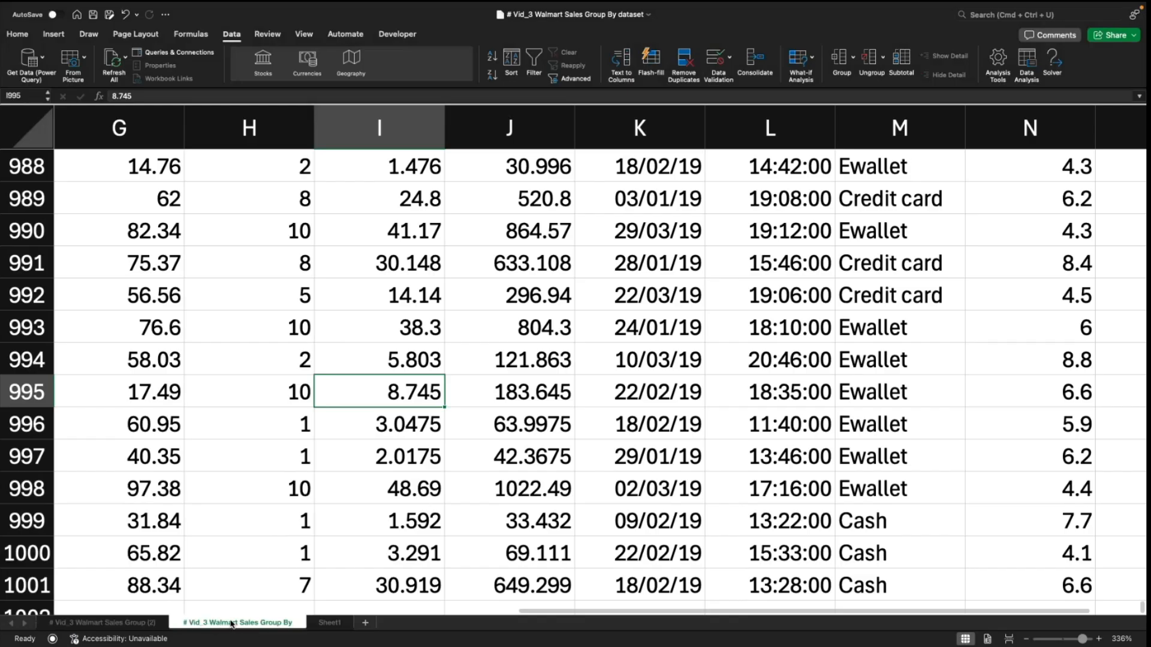
double_click(231, 623)
text(data sheet)
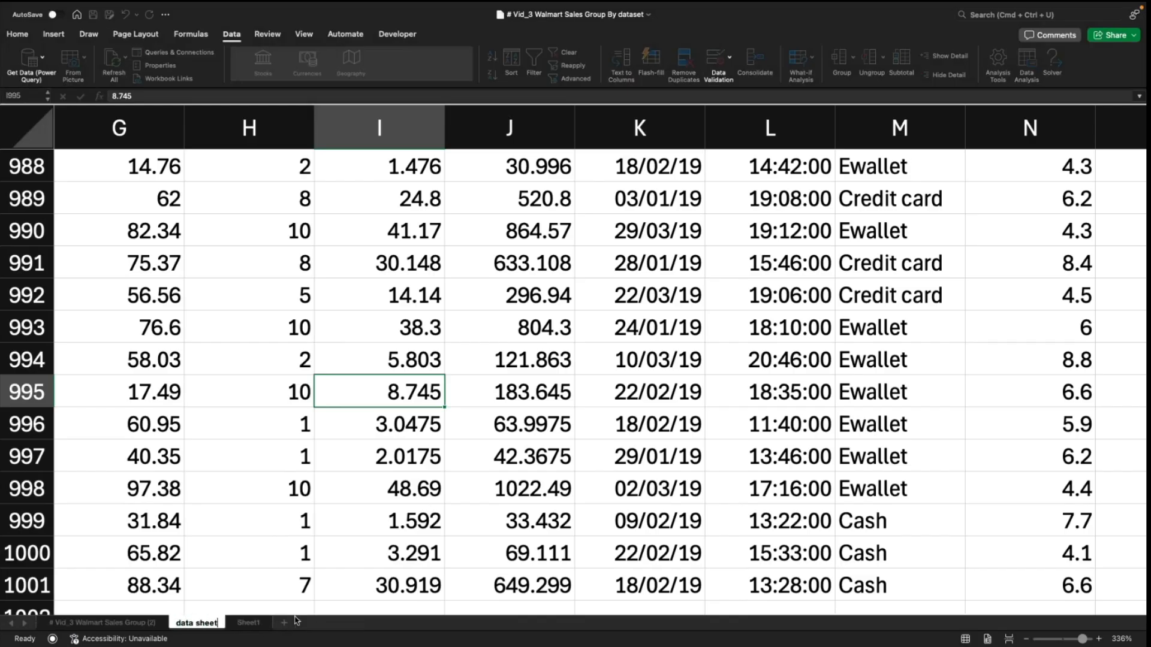
key(Return)
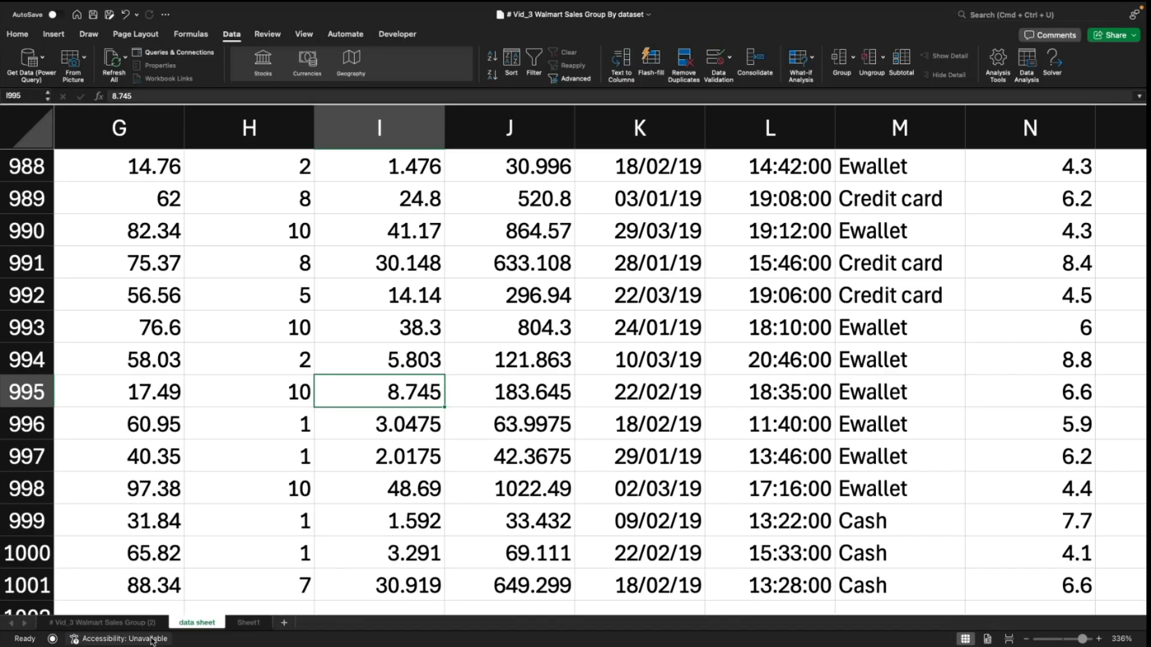
double_click(94, 621)
text(data copy)
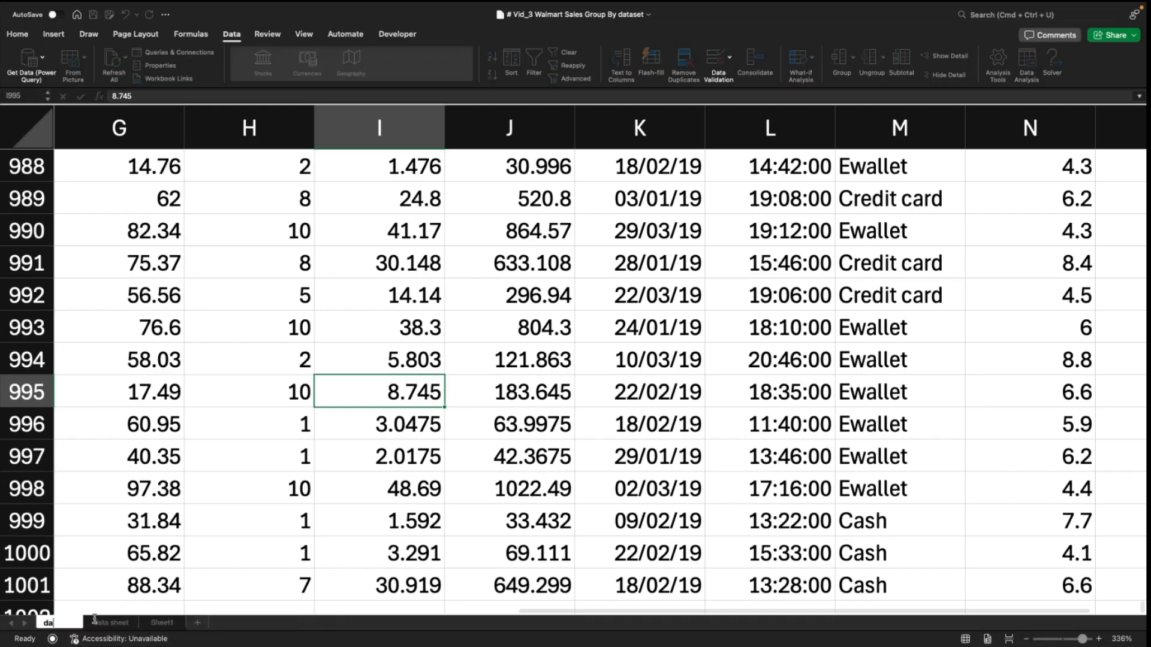
key(Return)
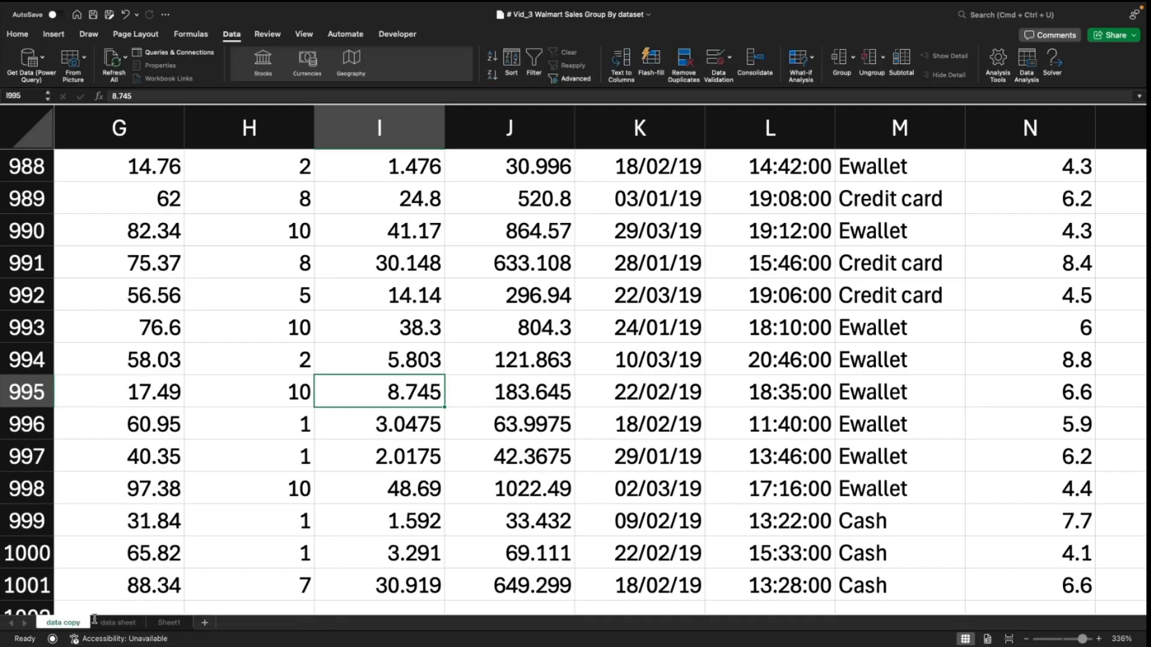
Step: Hide the "data copy" sheet so that "data sheet" is the working sheet
click(126, 623)
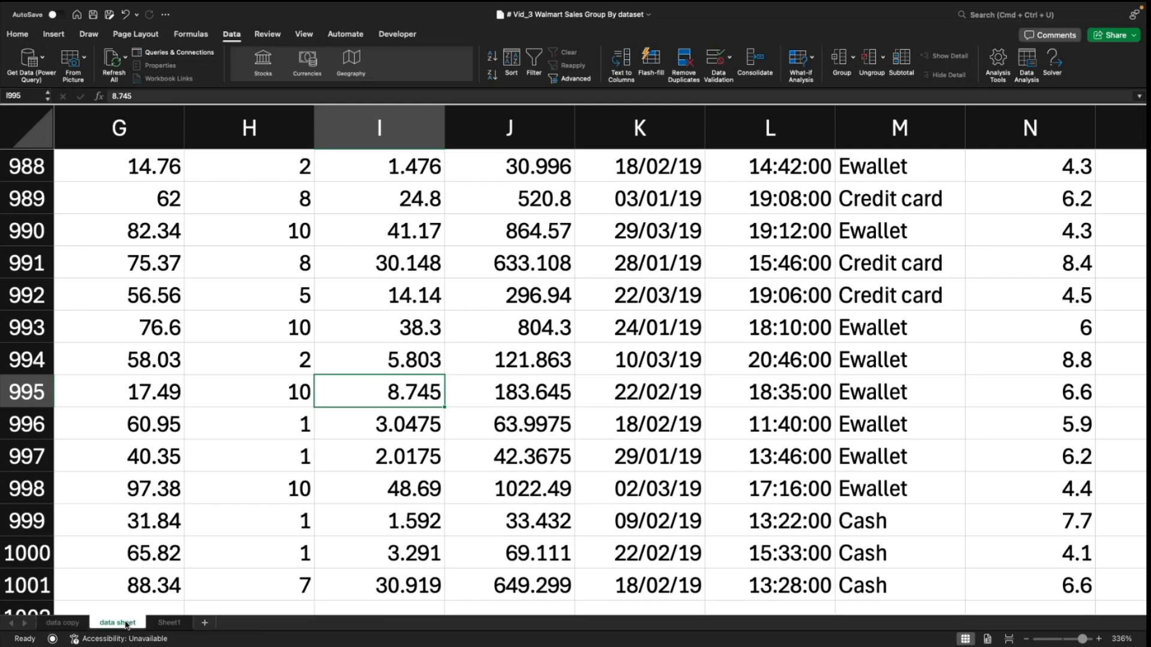
click(66, 624)
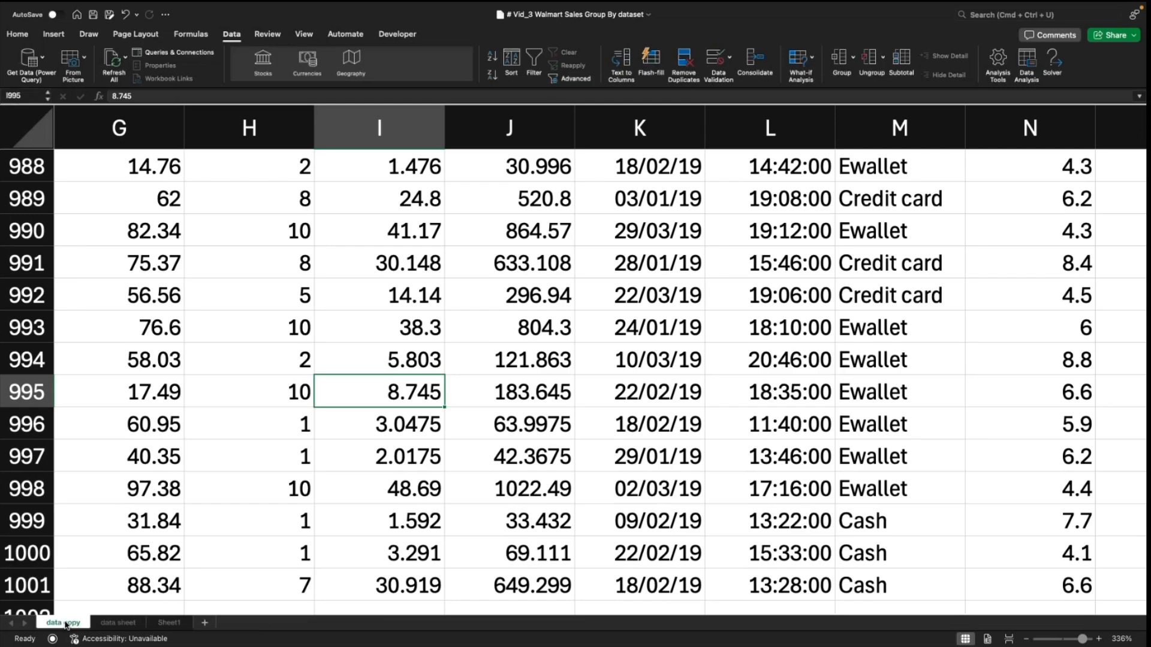
right_click(66, 624)
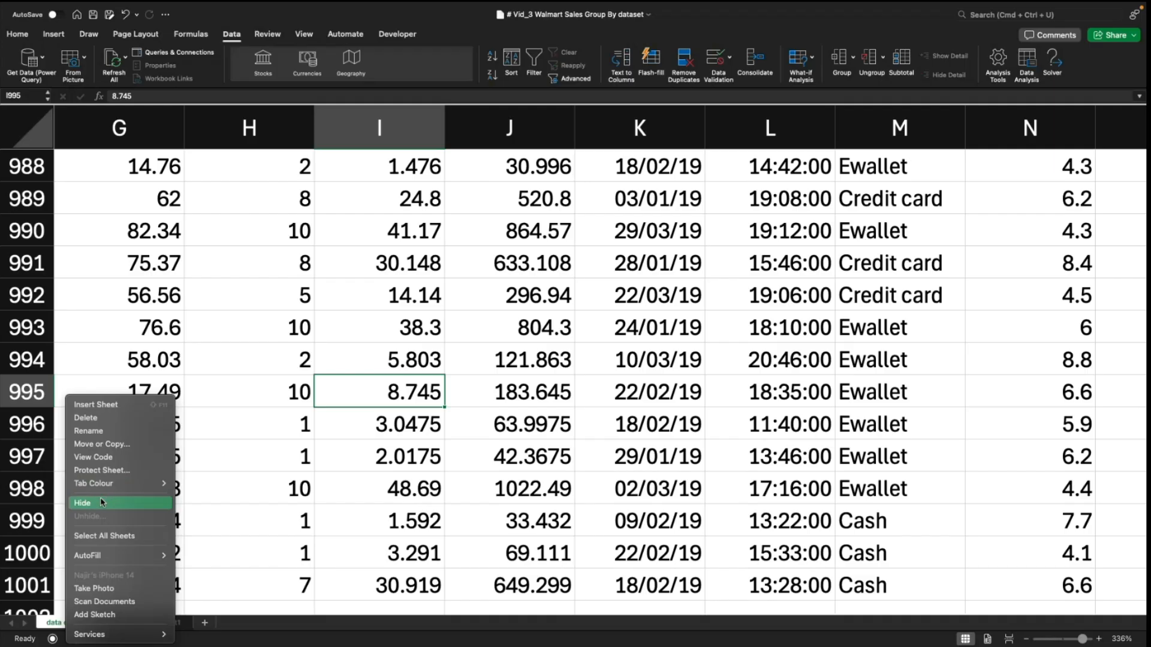
click(102, 503)
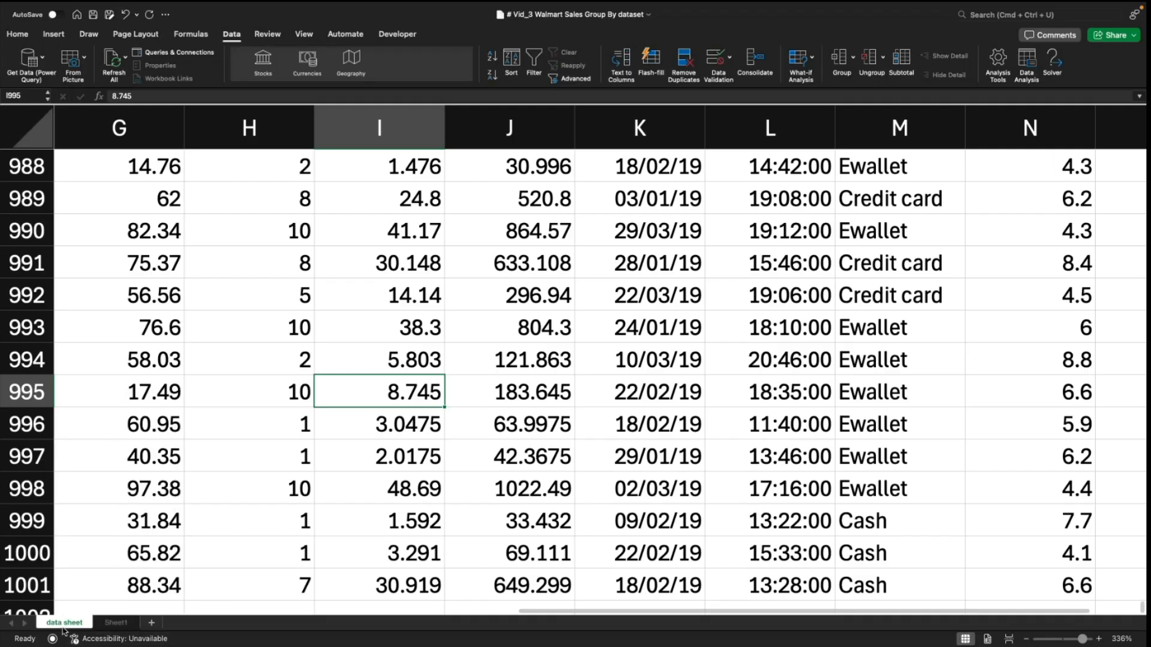
Step: Review the column headings in row 1 of the data sheet, working back from quantity to invoice_id
click(133, 435)
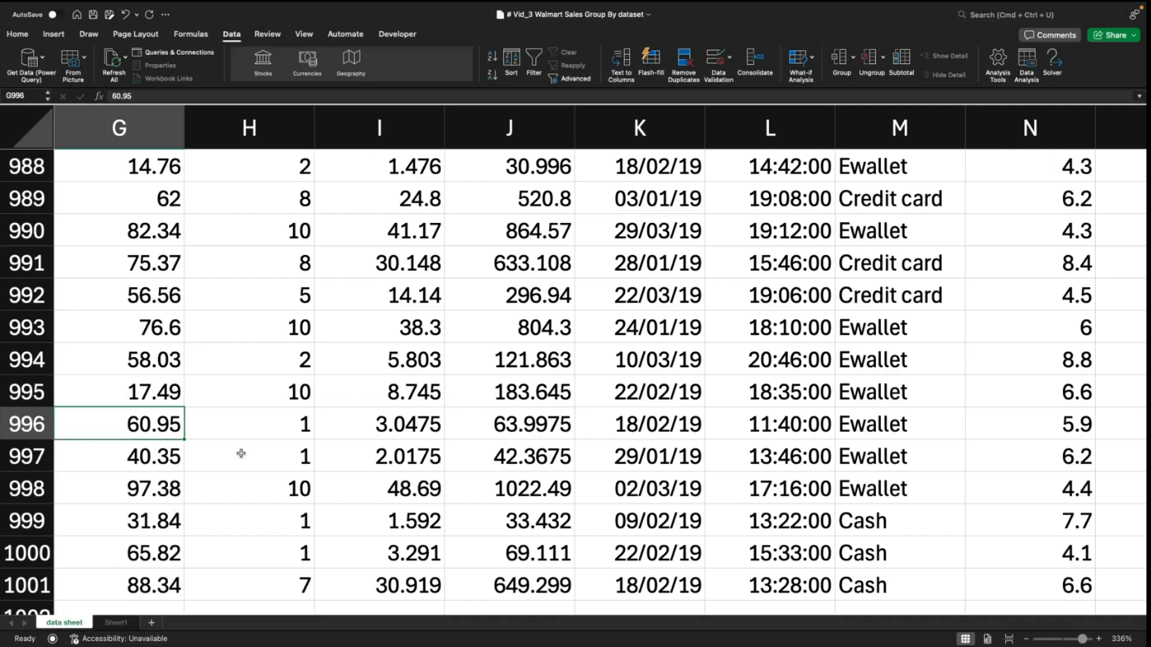
key(ctrl+Up)
key(Right)
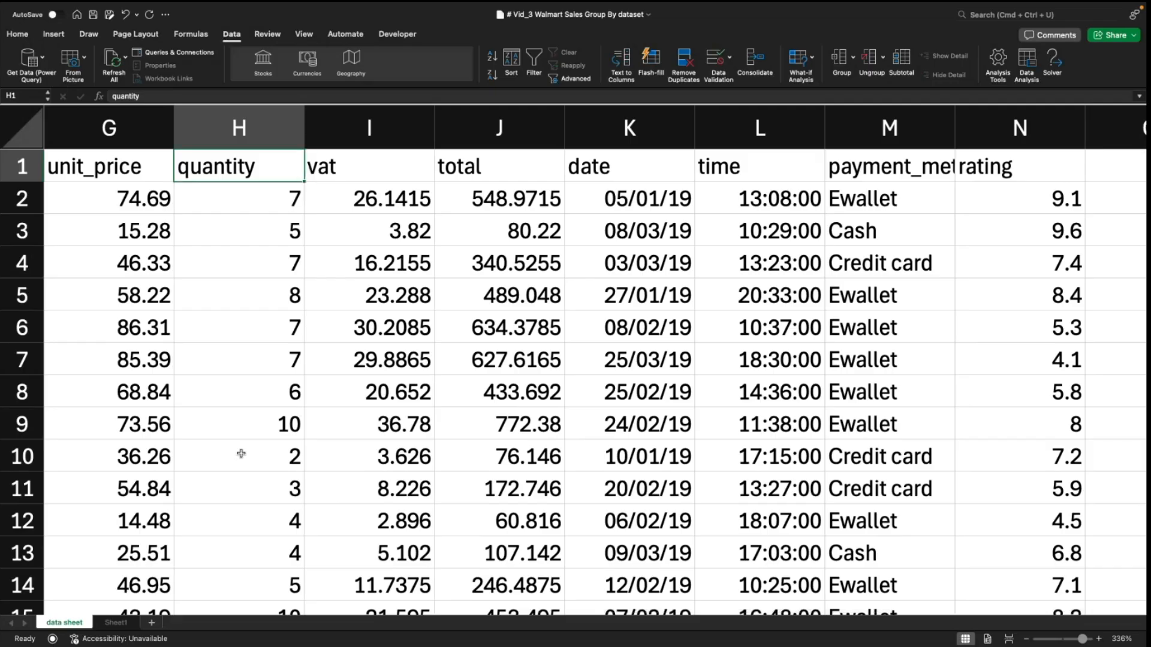
key(Left)
key(Left)
key(Left)
key(Left)
key(Left)
key(Left)
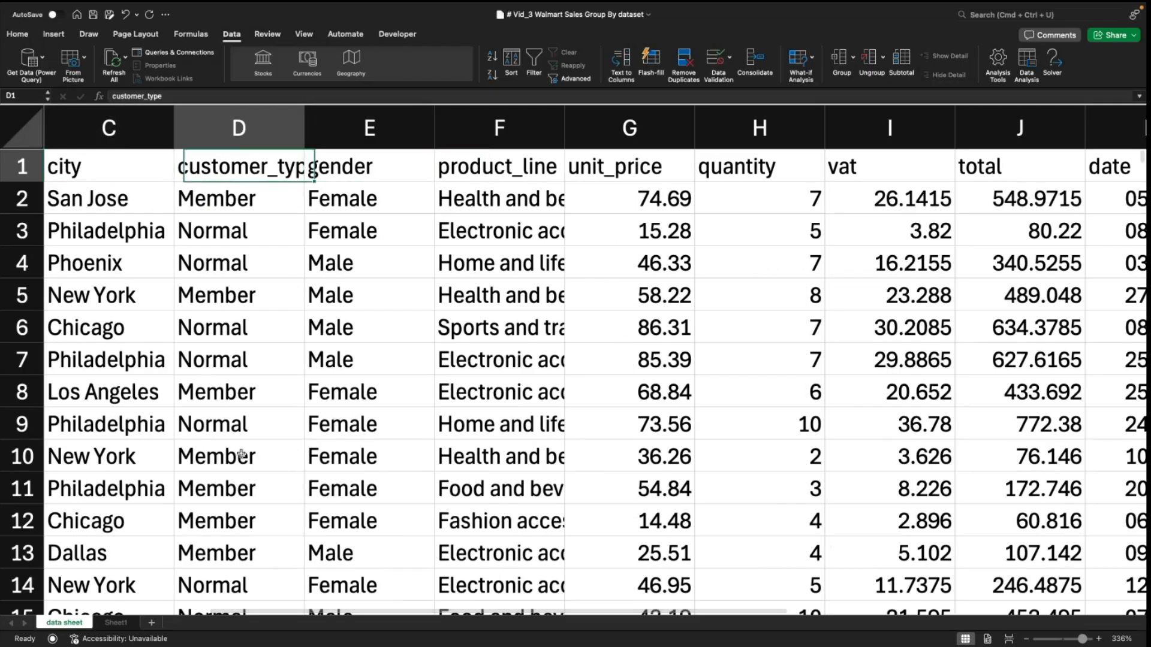
key(Left)
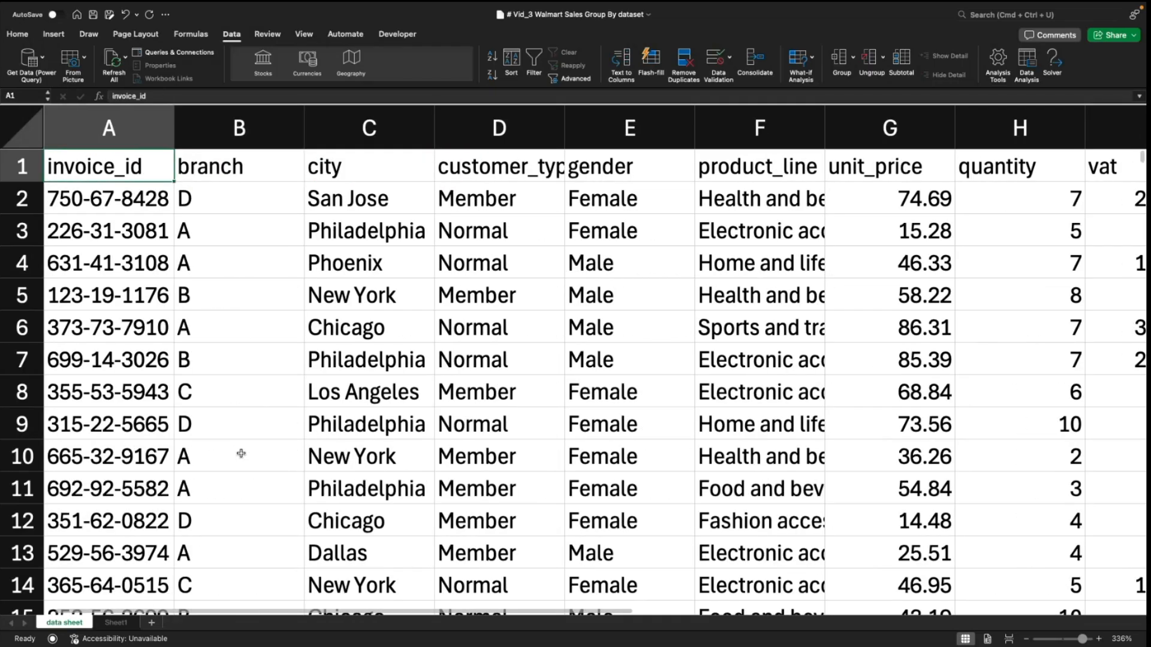
Step: Turn on filtering for the header row A1:N1 of the data sheet
key(super+shift+Right)
key(super+shift+Left)
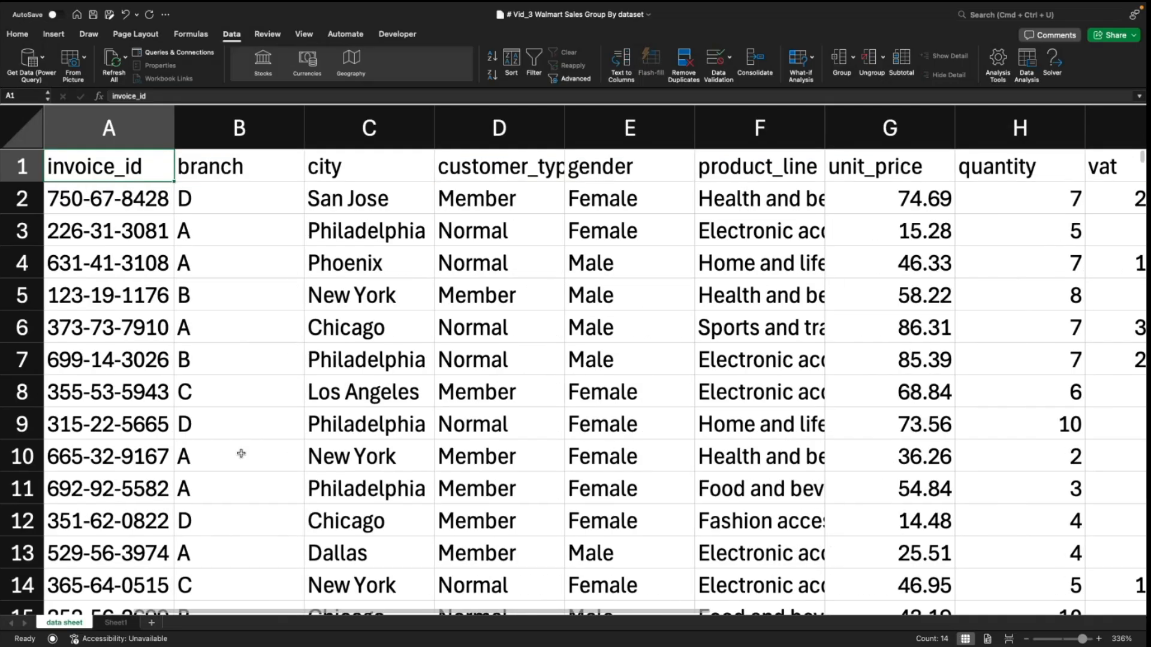
key(Right)
key(Right)
key(Left)
key(Left)
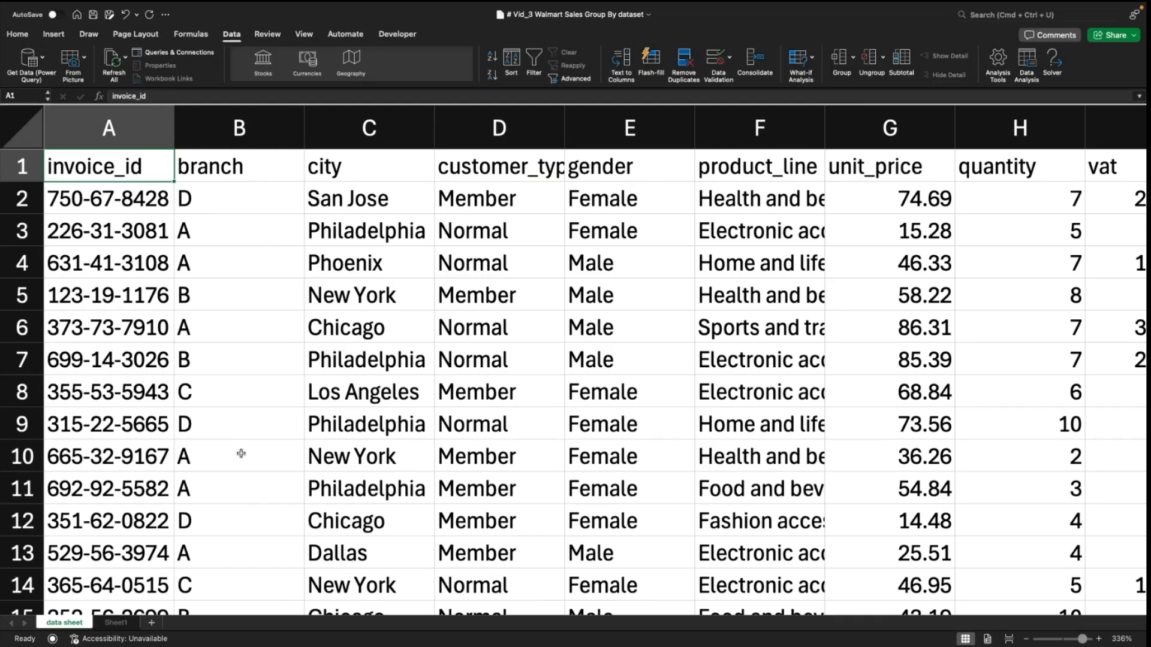
key(ctrl+shift+Right)
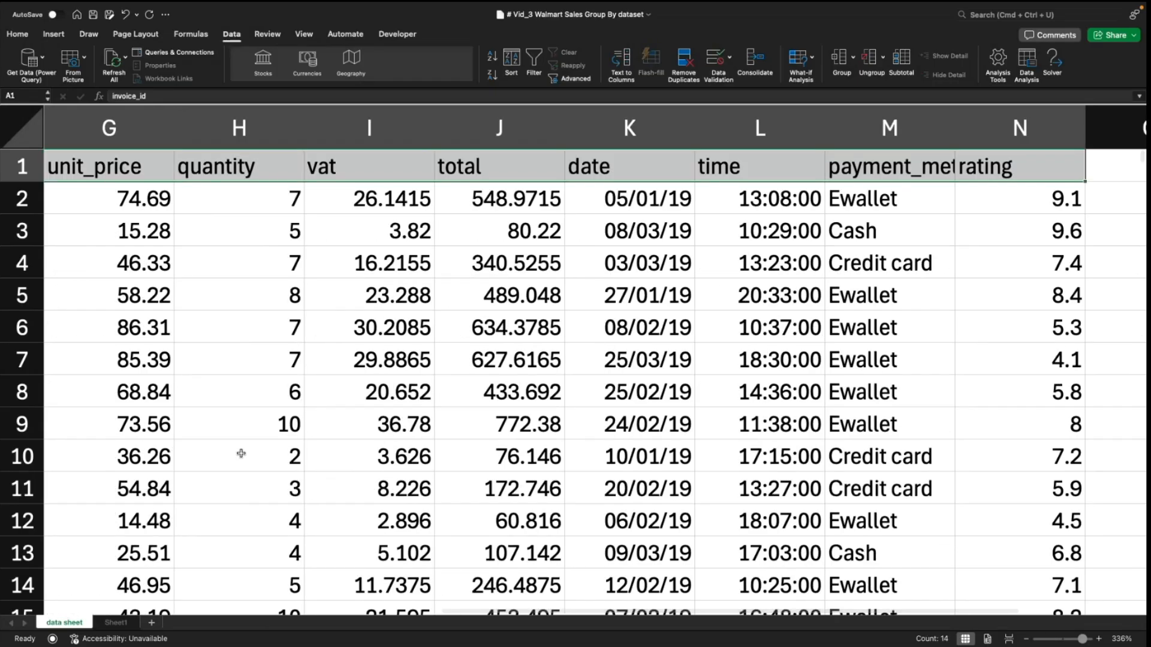
key(ctrl+shift+Left)
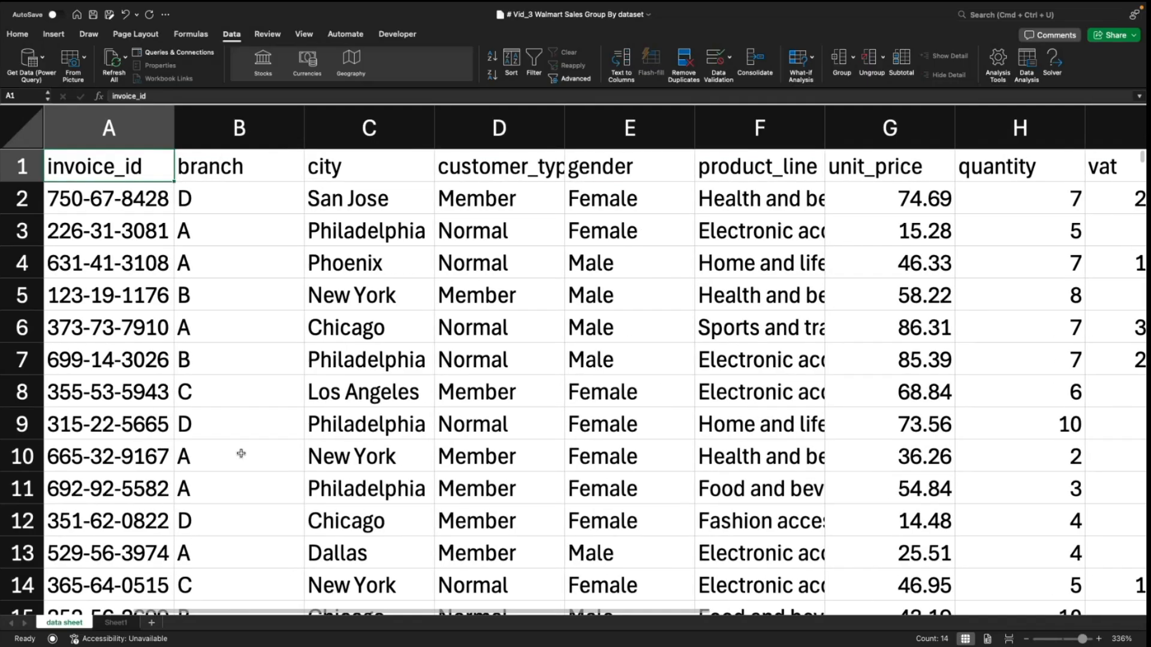
key(ctrl+shift+Right)
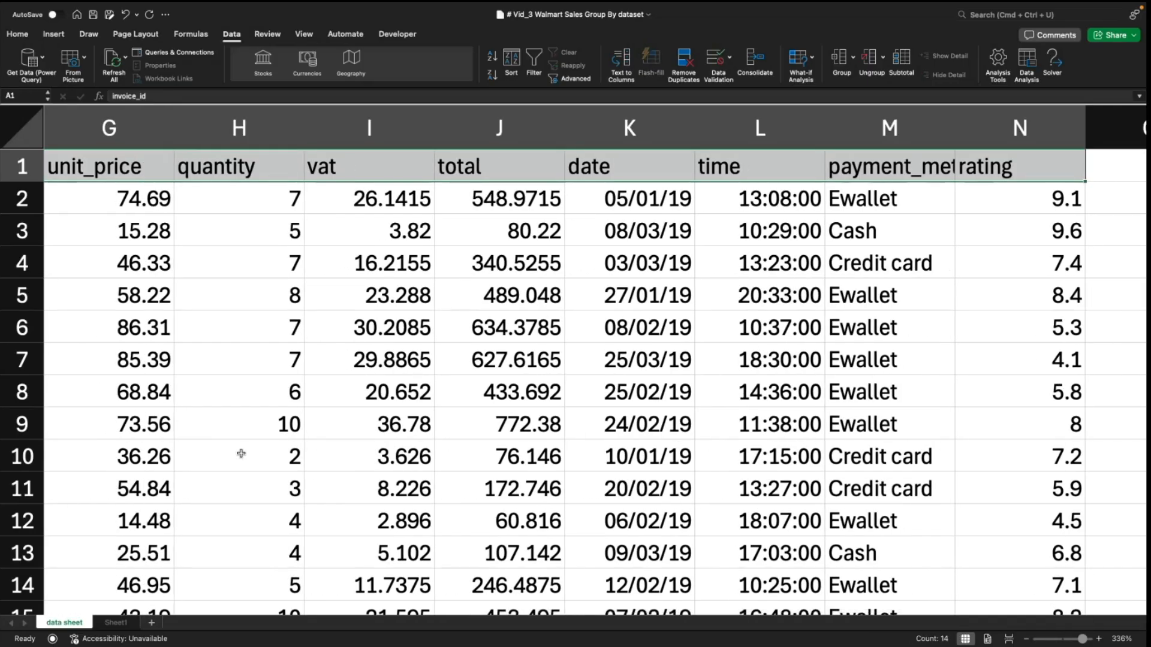
key(ctrl+shift+l)
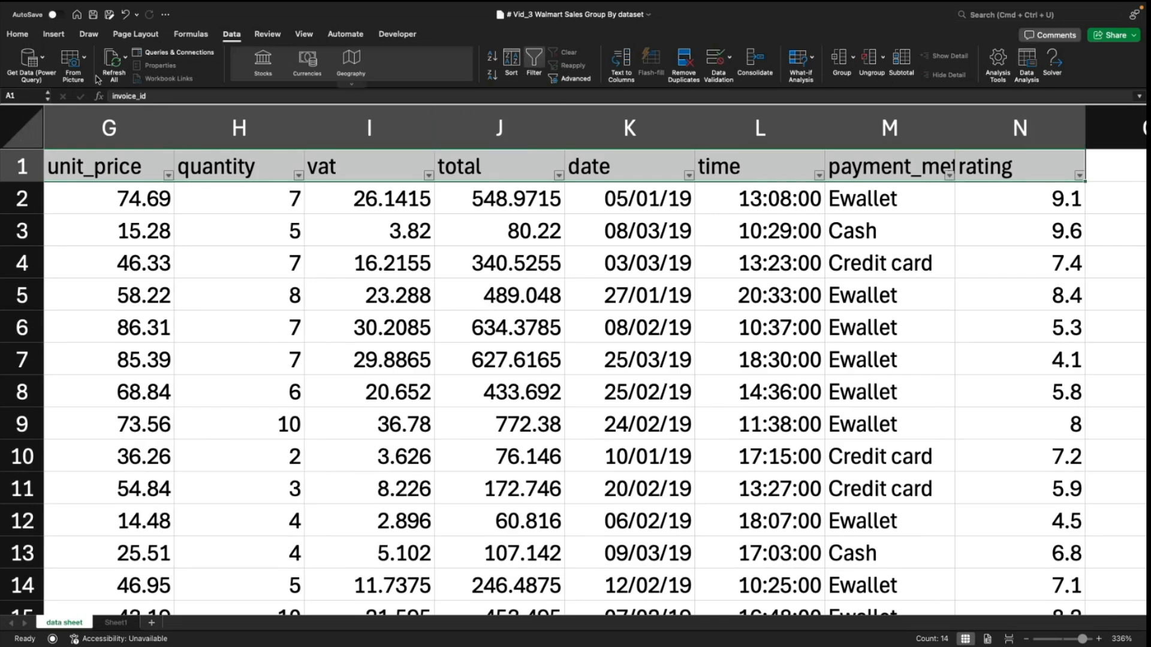
Step: Check the Filter setting among the Sort & Filter commands
click(24, 33)
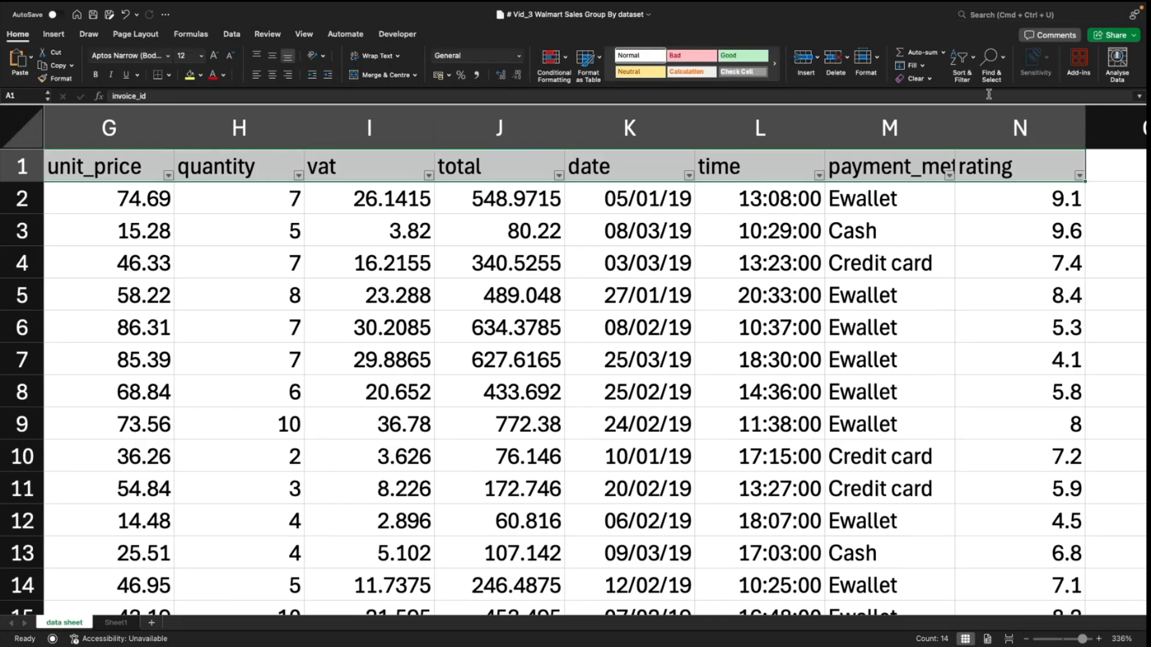
click(969, 61)
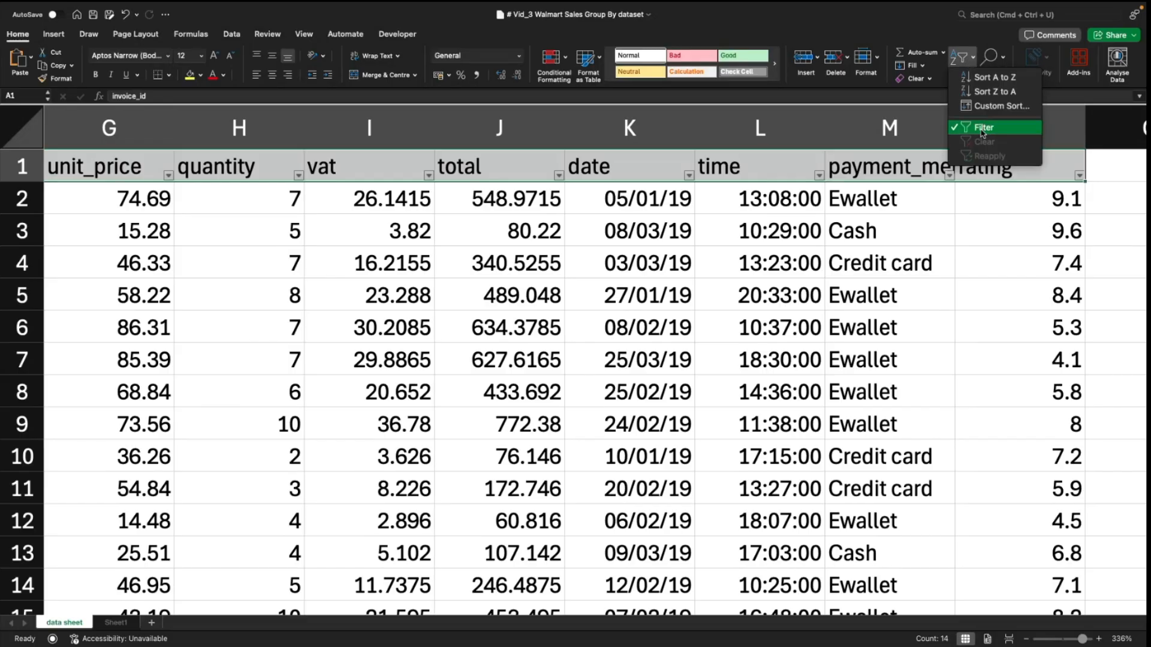
click(257, 278)
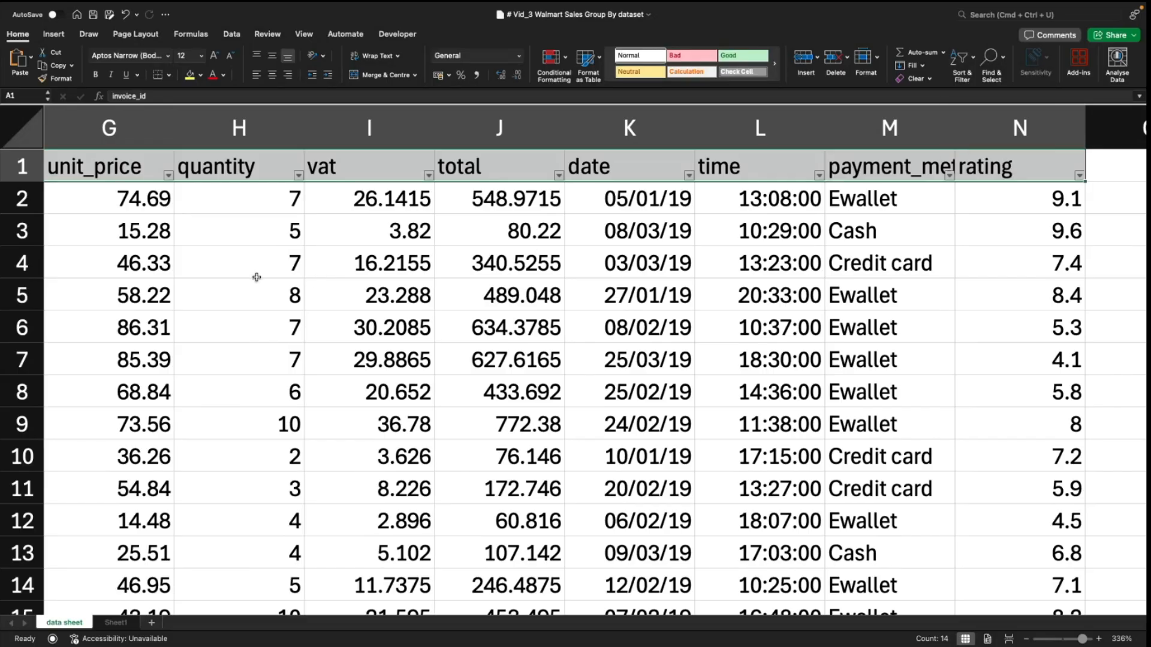
Step: Examine the unit_price filter's value list through to its end for missing or invalid entries
click(168, 176)
mouse_move(333, 314)
mouse_down()
mouse_move(332, 458)
mouse_move(332, 312)
mouse_up()
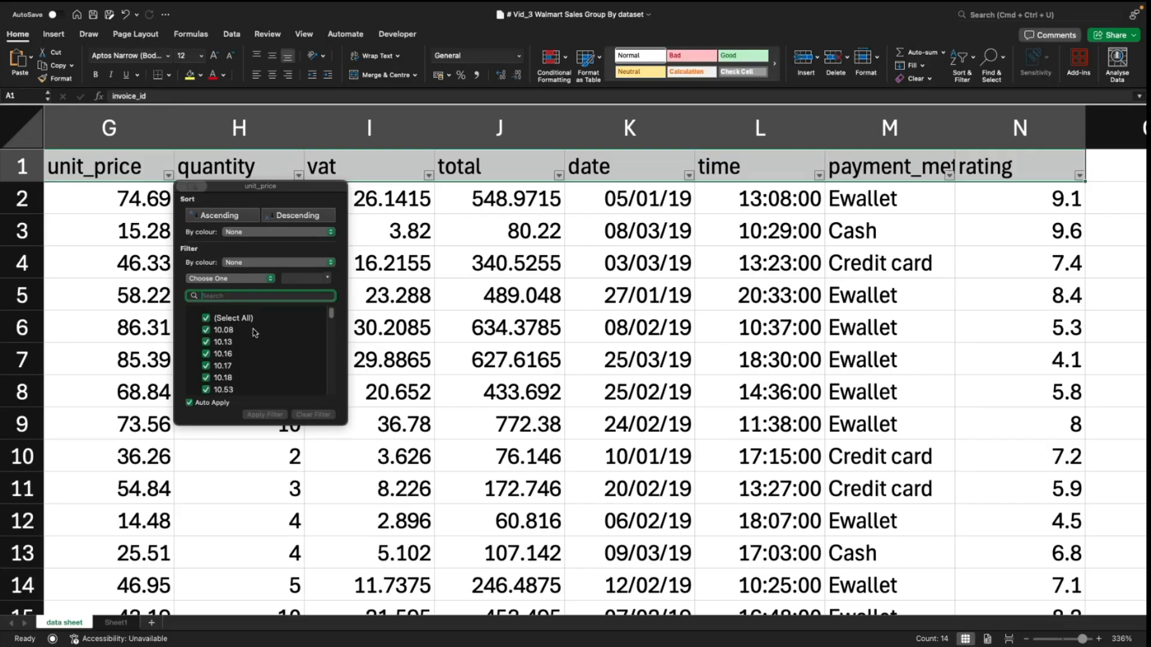
drag(330, 314, 337, 431)
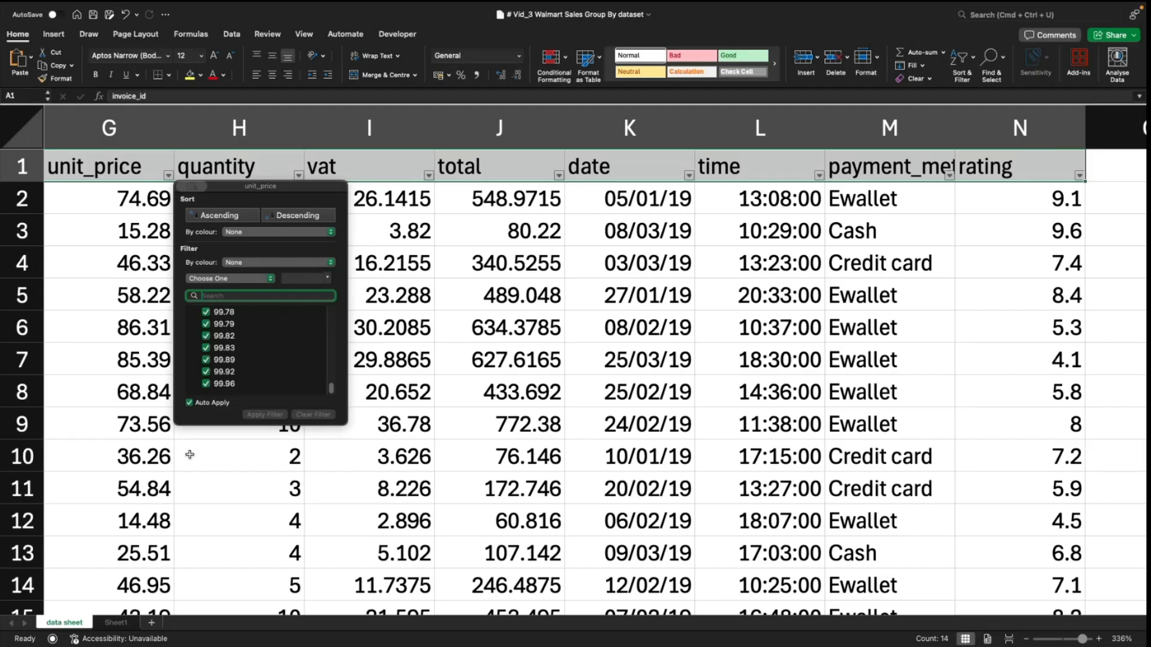
click(198, 478)
Step: Enter NA as test values in the unit_price cells G425:G427
click(140, 305)
scroll(139, 304, down, 2)
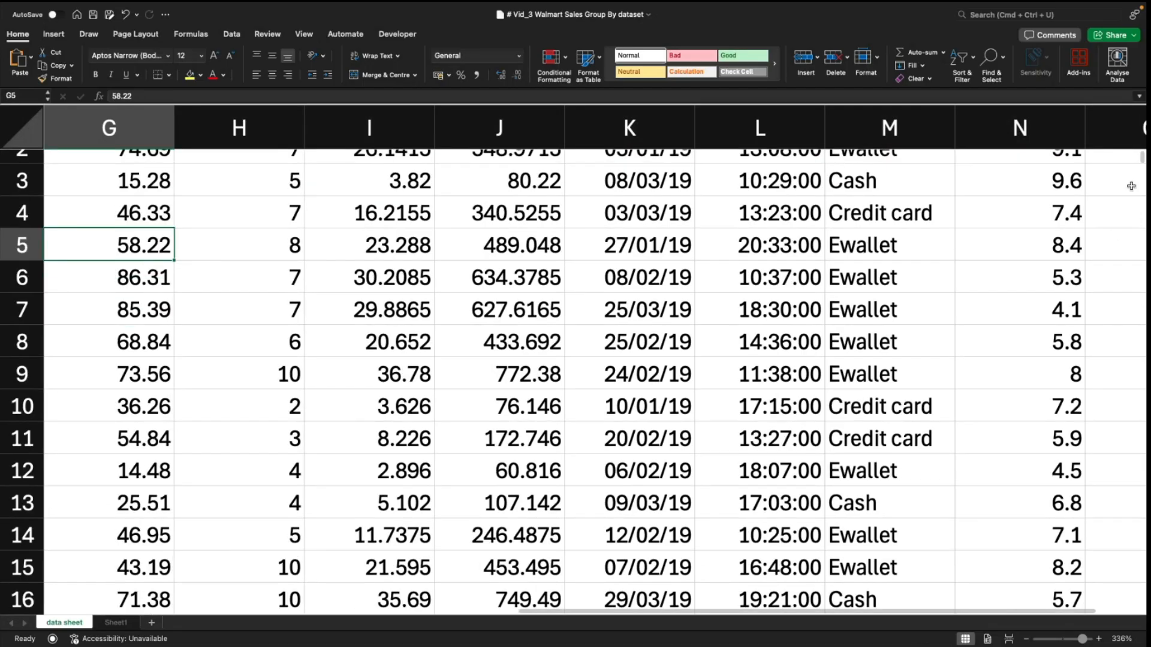
scroll(412, 345, down, 20)
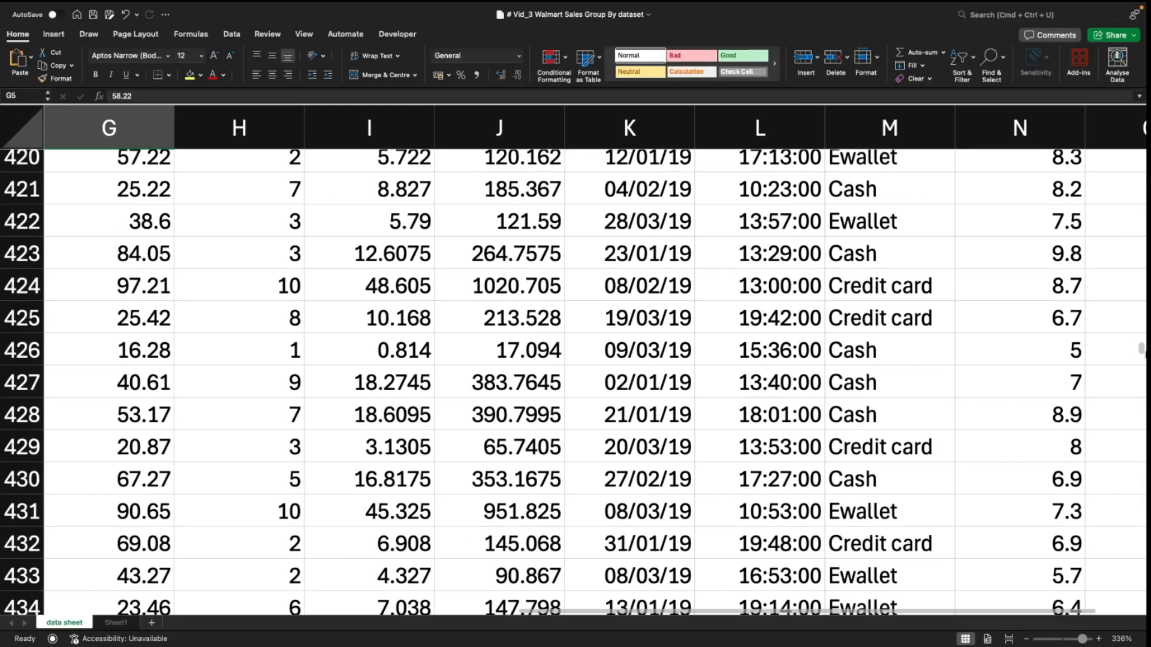
click(200, 329)
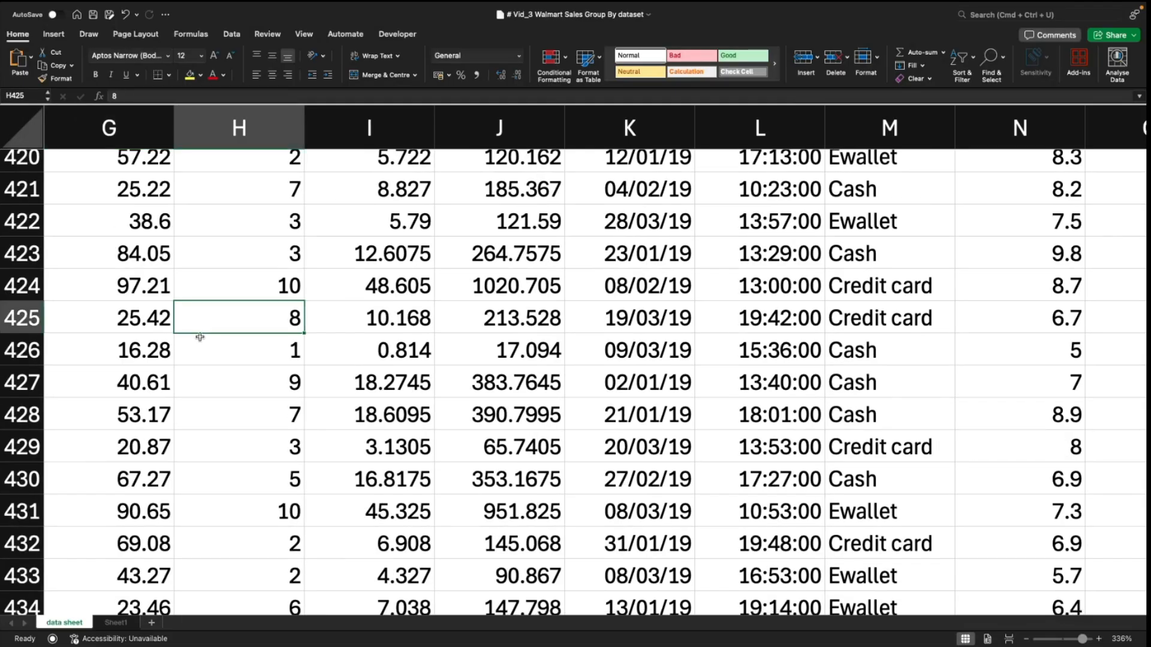
click(104, 314)
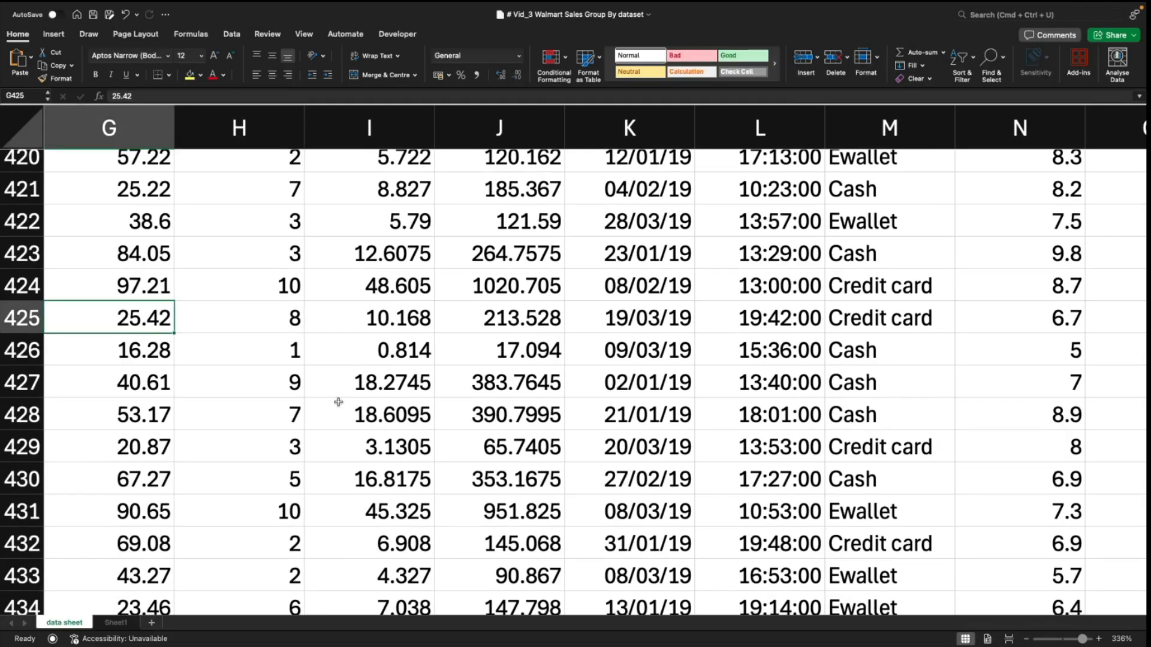
text(NA)
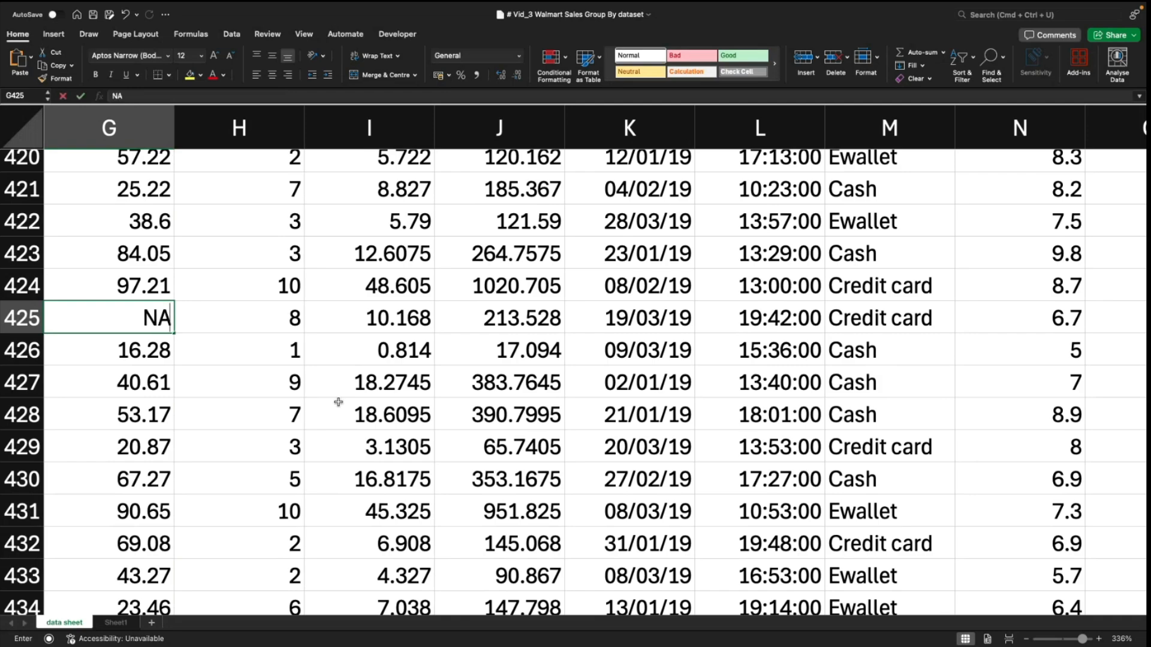
key(Return)
text(NA)
key(Return)
text(NA)
key(Return)
Step: Inspect the end of the unit_price filter's value list for the NA entry
key(Up)
key(super+Up)
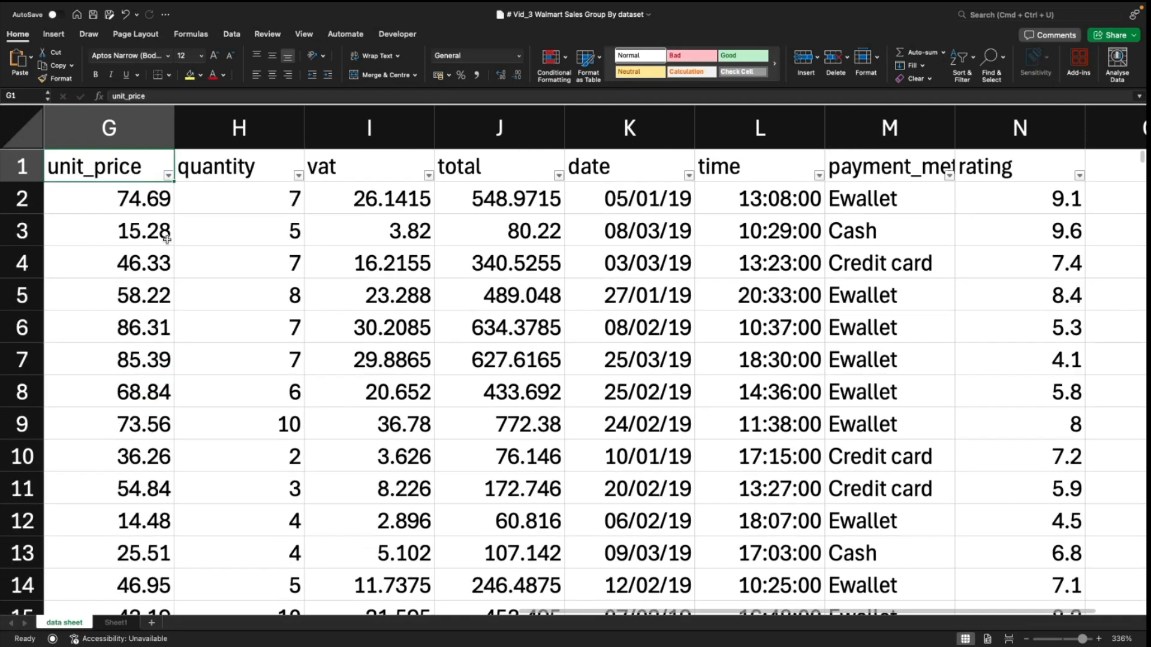
click(170, 175)
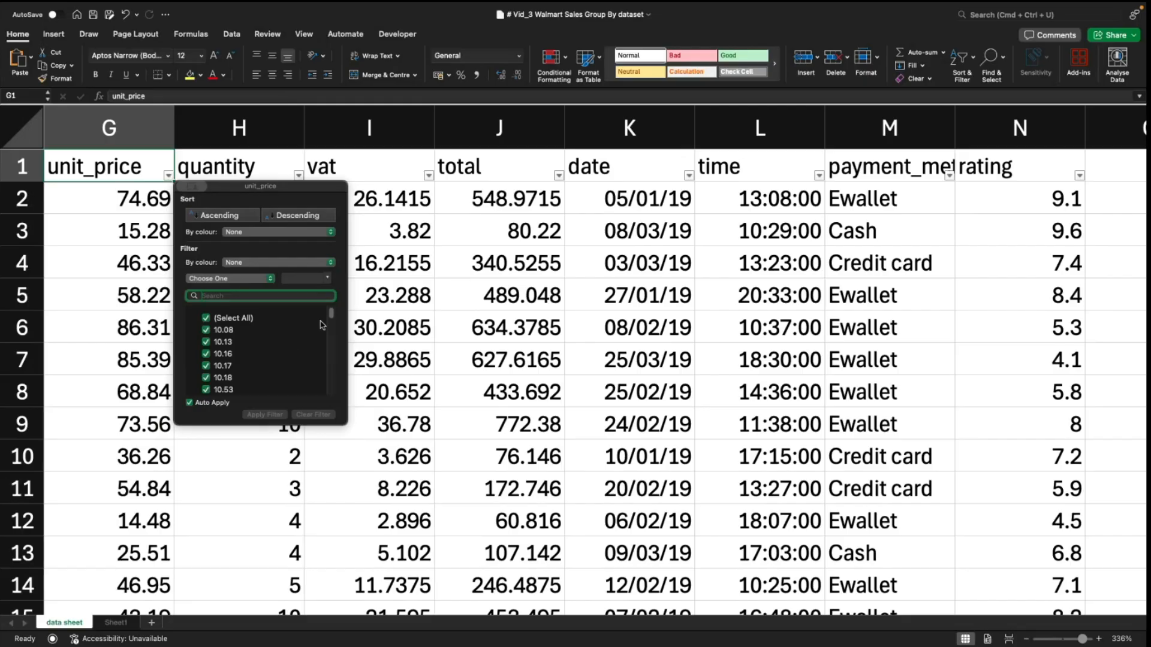
scroll(270, 354, down, 20)
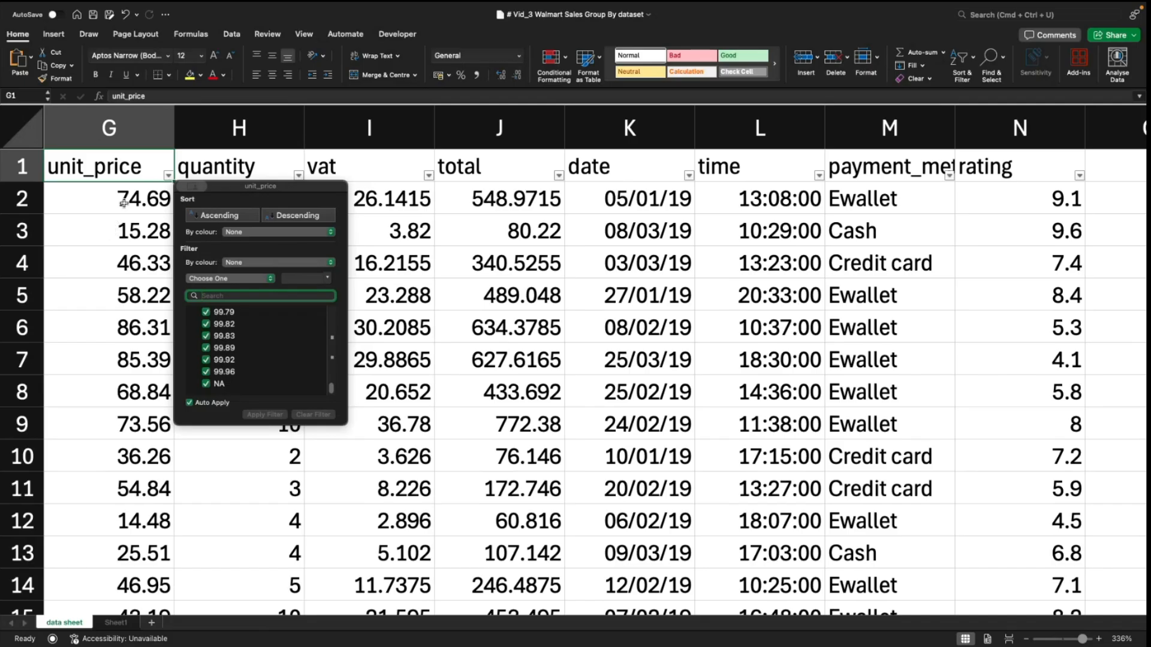
drag(240, 191, 437, 241)
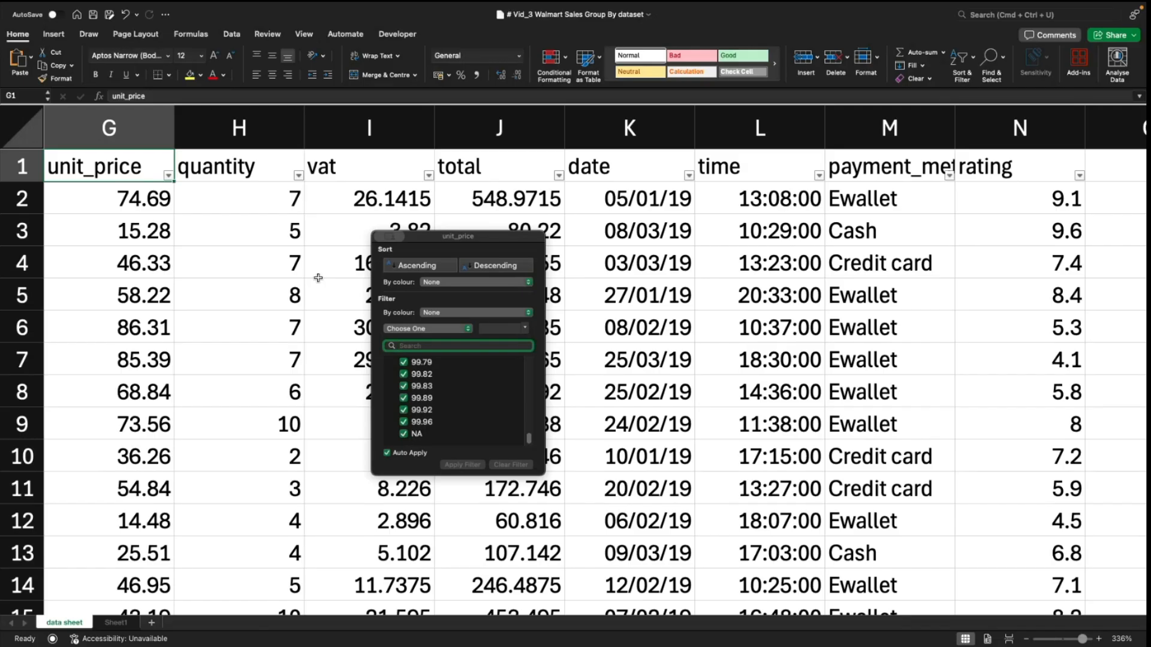
Step: Filter the unit_price column to show only the rows containing NA
scroll(423, 363, up, 4)
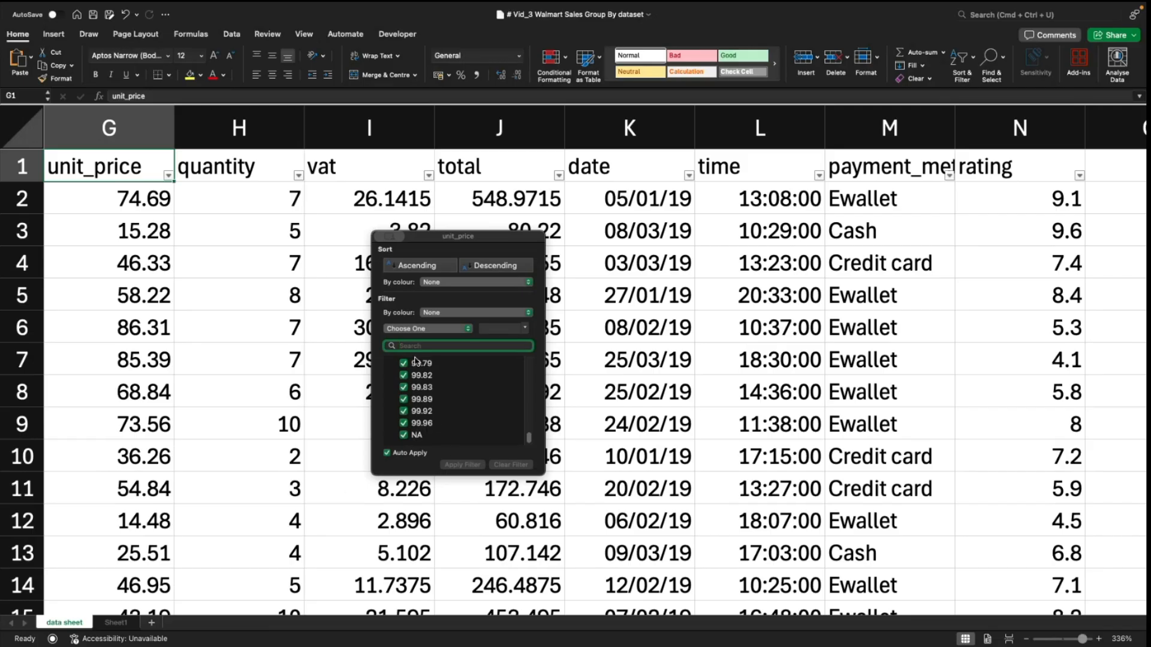
mouse_move(529, 439)
mouse_down()
mouse_move(531, 364)
mouse_move(529, 439)
mouse_up()
click(403, 369)
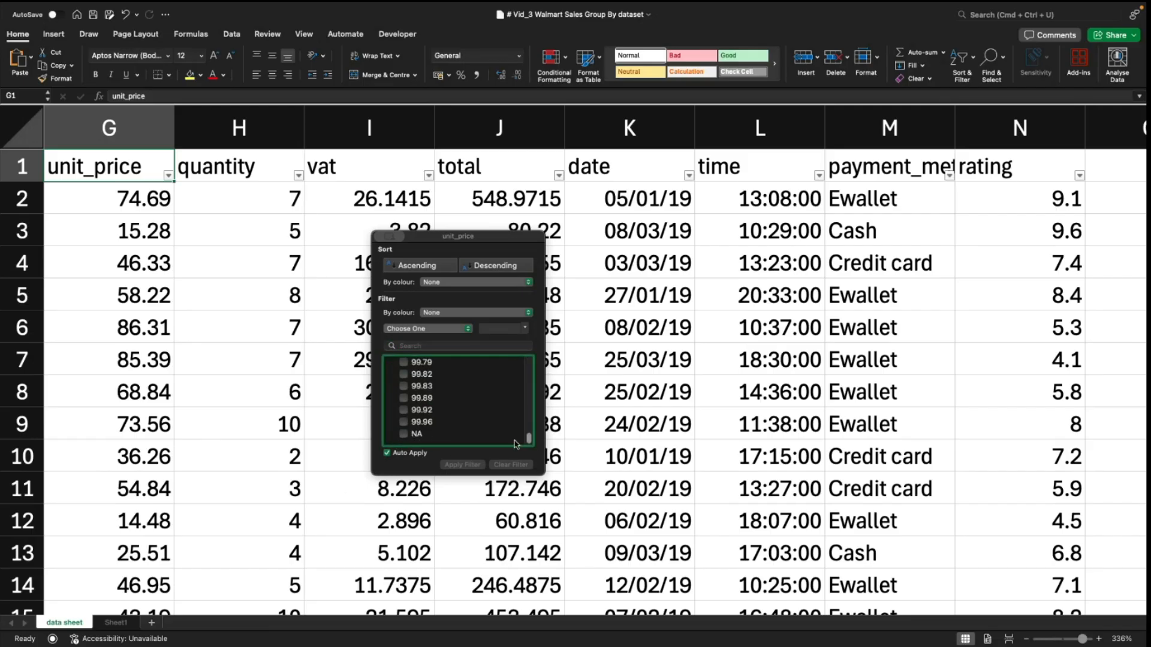
click(404, 434)
click(238, 298)
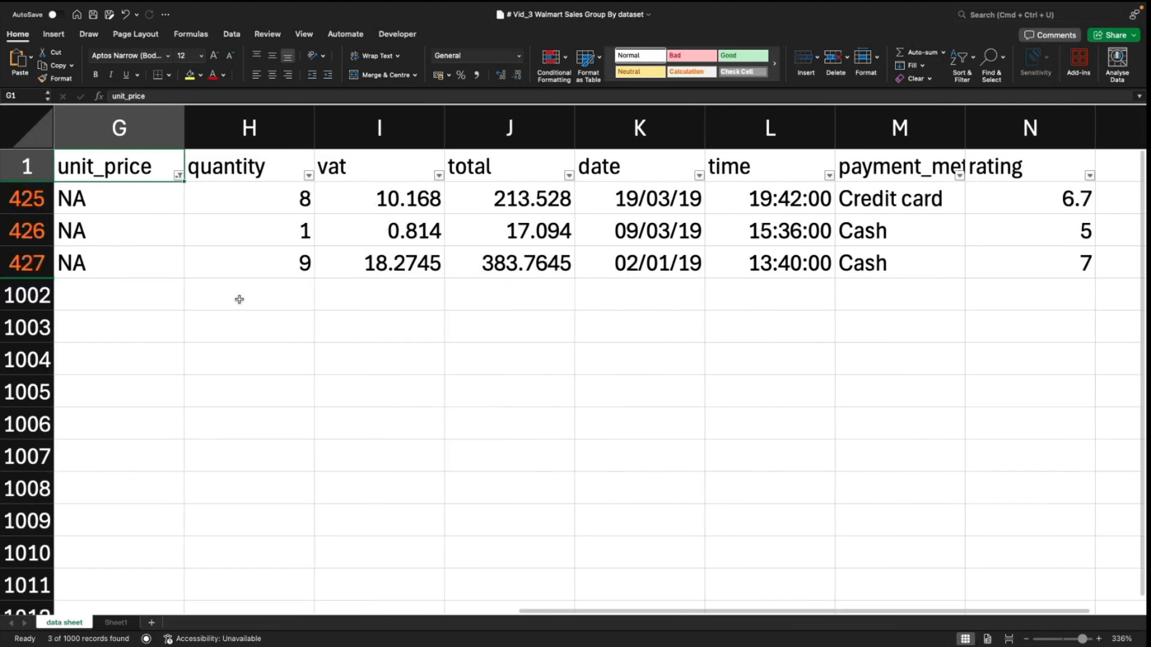
Step: Delete the filtered NA rows 425 to 427 from the data sheet
click(128, 212)
drag(251, 201, 326, 237)
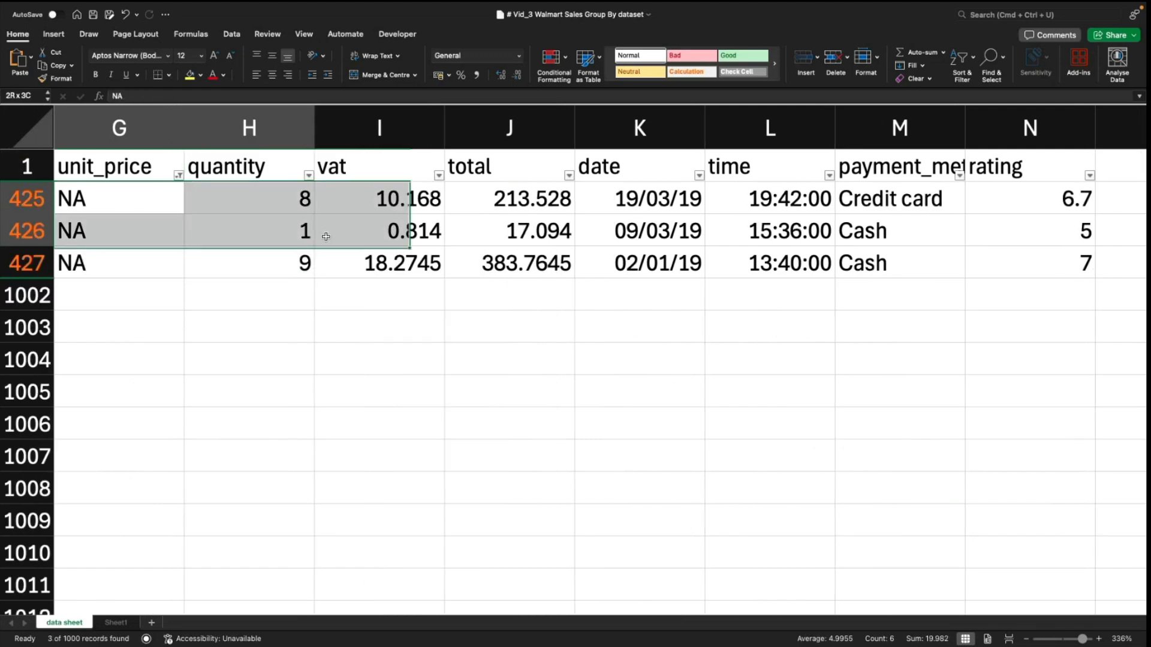
click(268, 253)
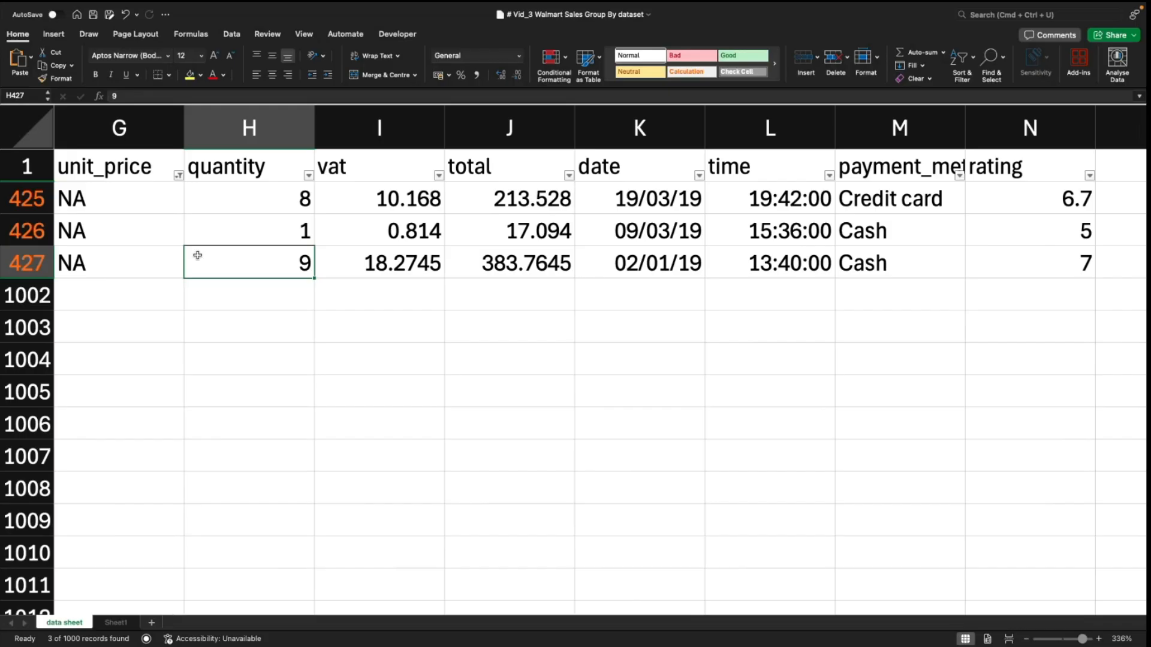
click(146, 221)
click(175, 212)
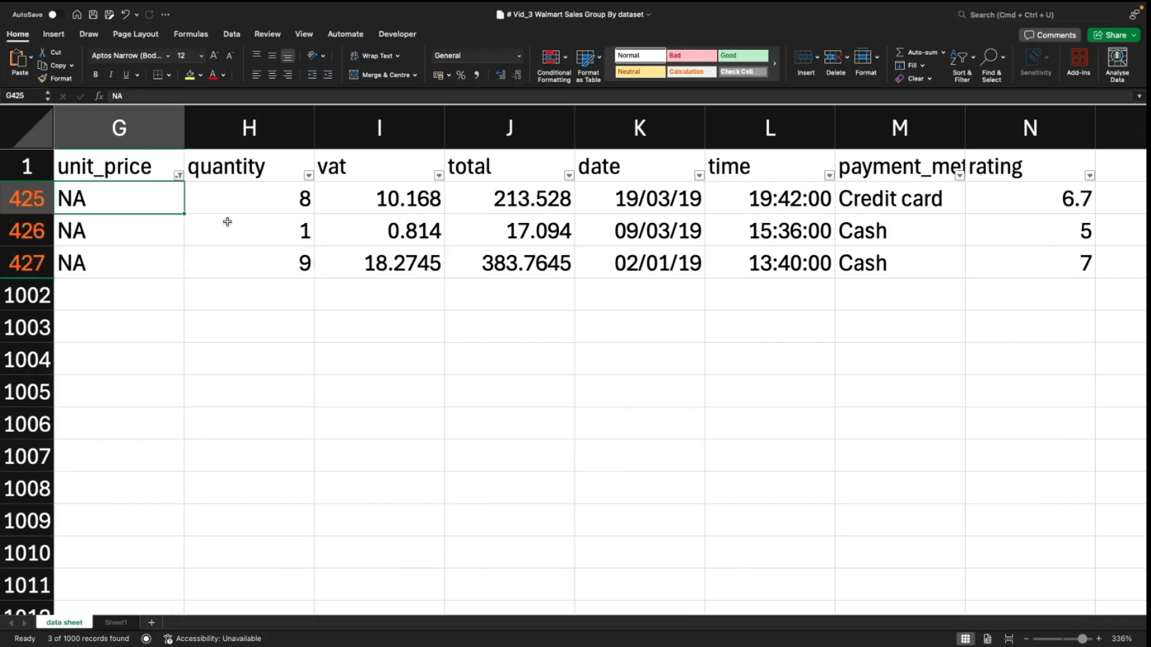
drag(27, 197, 31, 263)
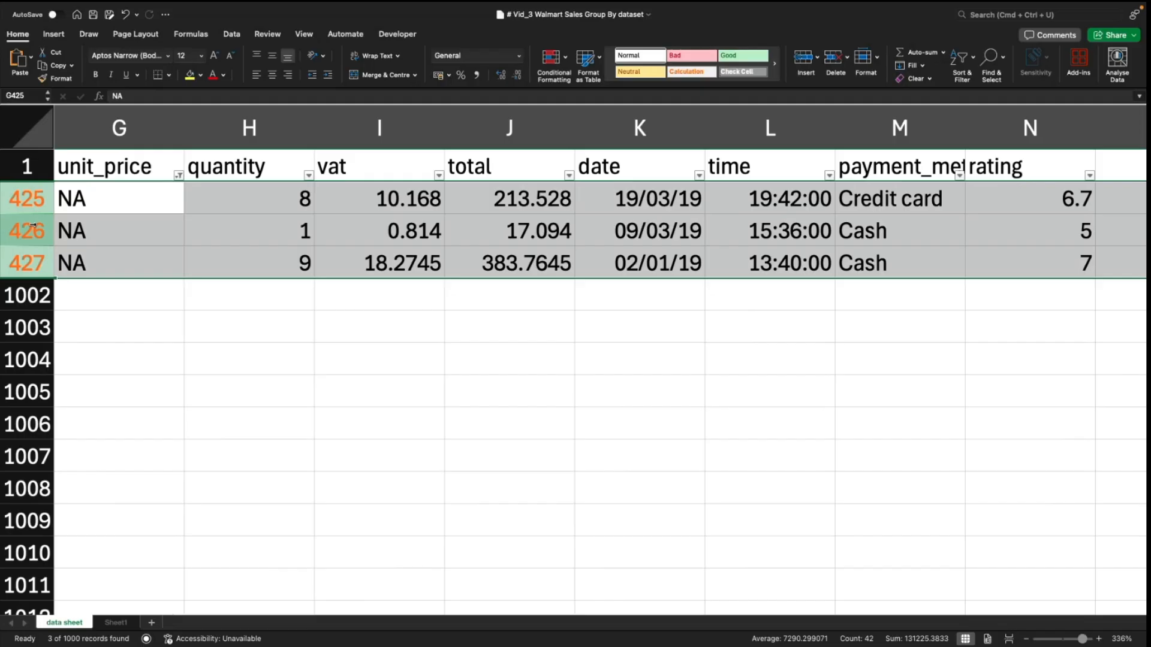
key(super+minus)
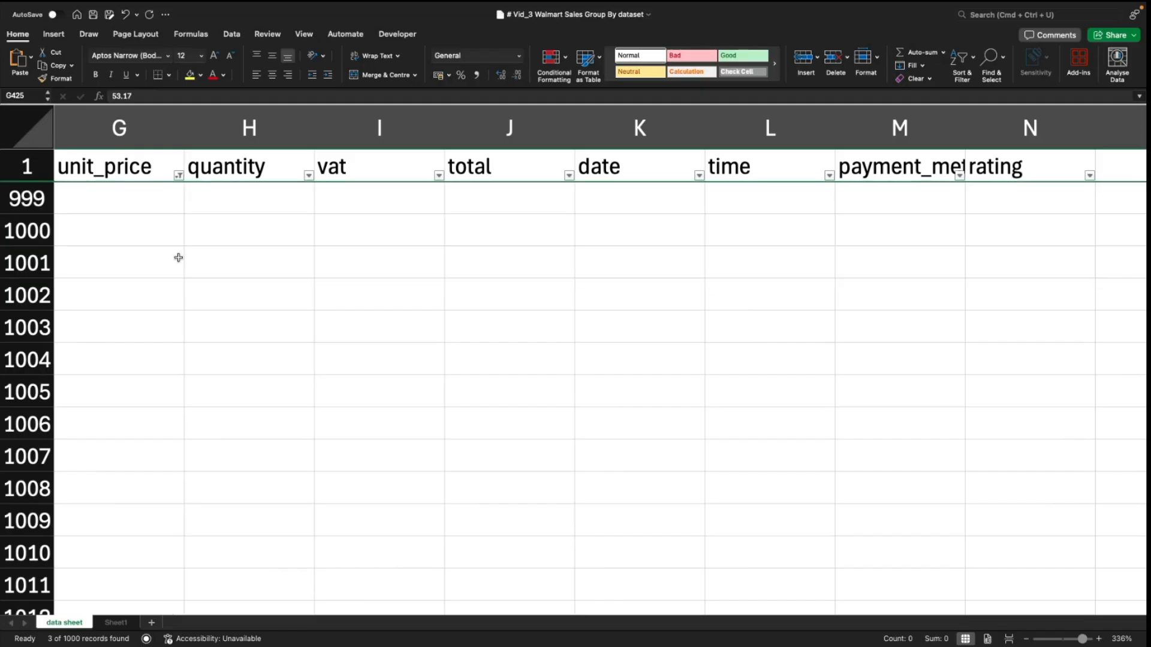
Step: Undo the row deletion, the NA filter and the NA test entries, and return to the quantity heading in H1
key(super+z)
key(super+z)
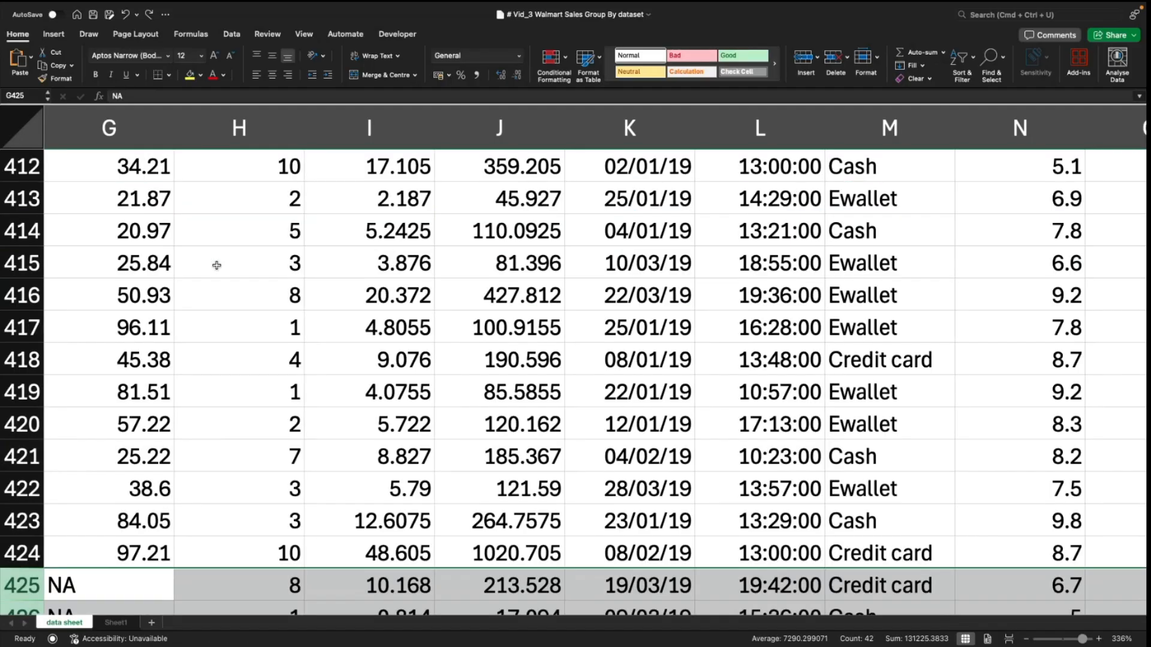
key(super+z)
key(super+z)
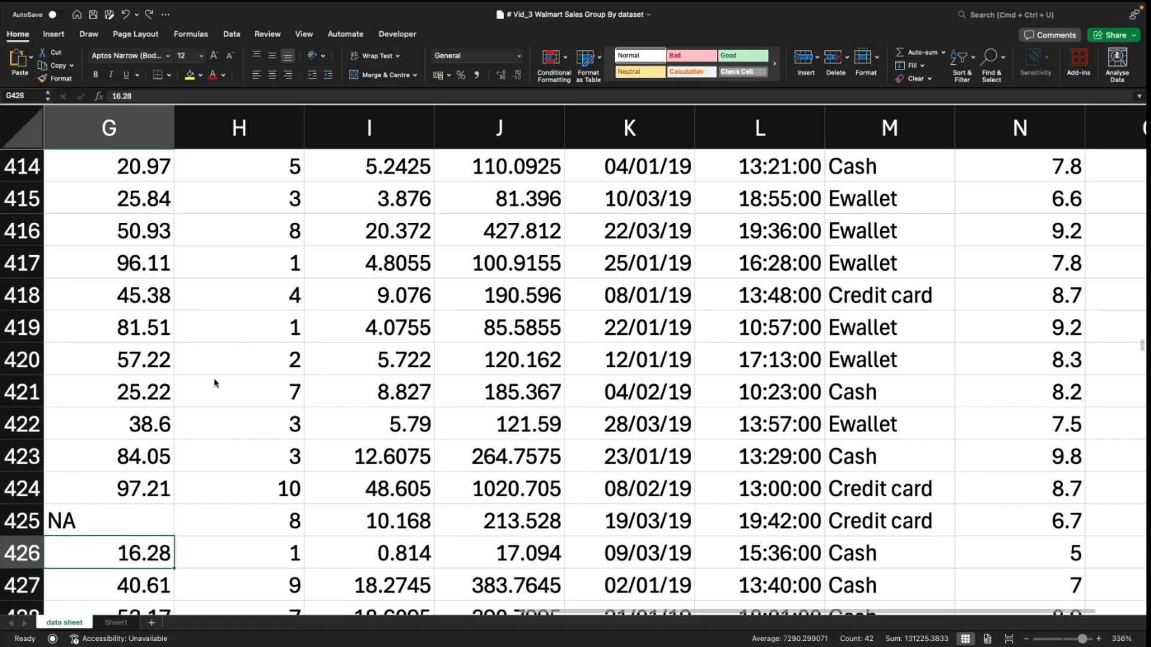
key(super+z)
click(219, 363)
key(super+Up)
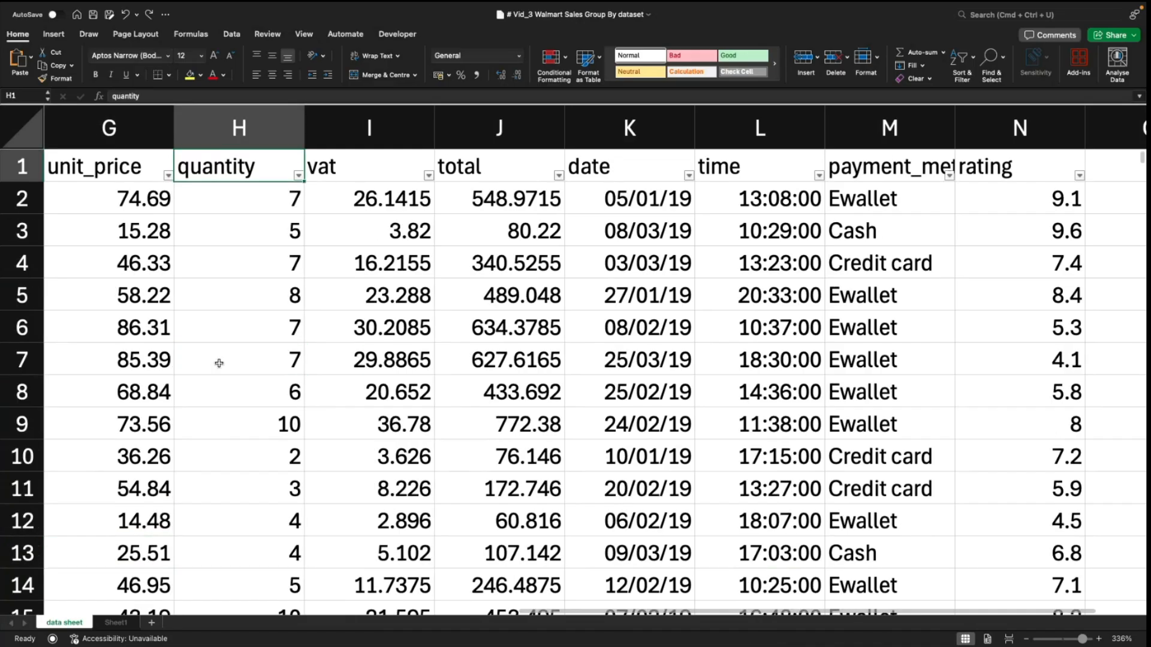
Step: Return to the invoice_id heading in A1 and check that column's filter value list for missing values
key(Left)
key(Left)
key(super+Left)
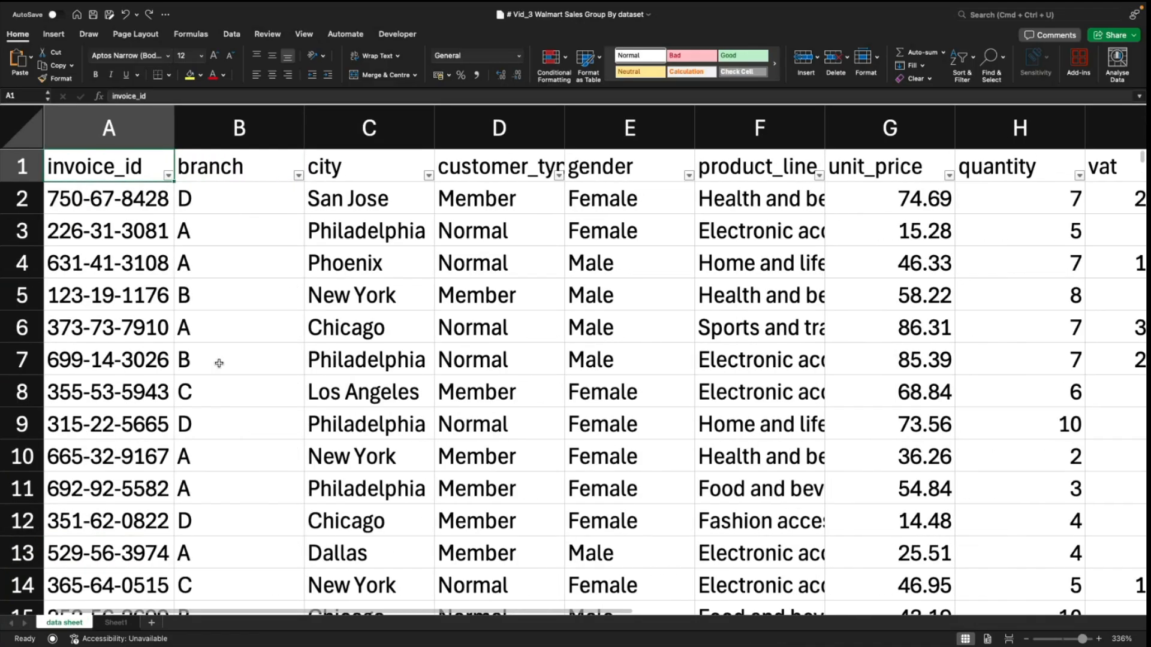
click(168, 175)
drag(320, 316, 305, 292)
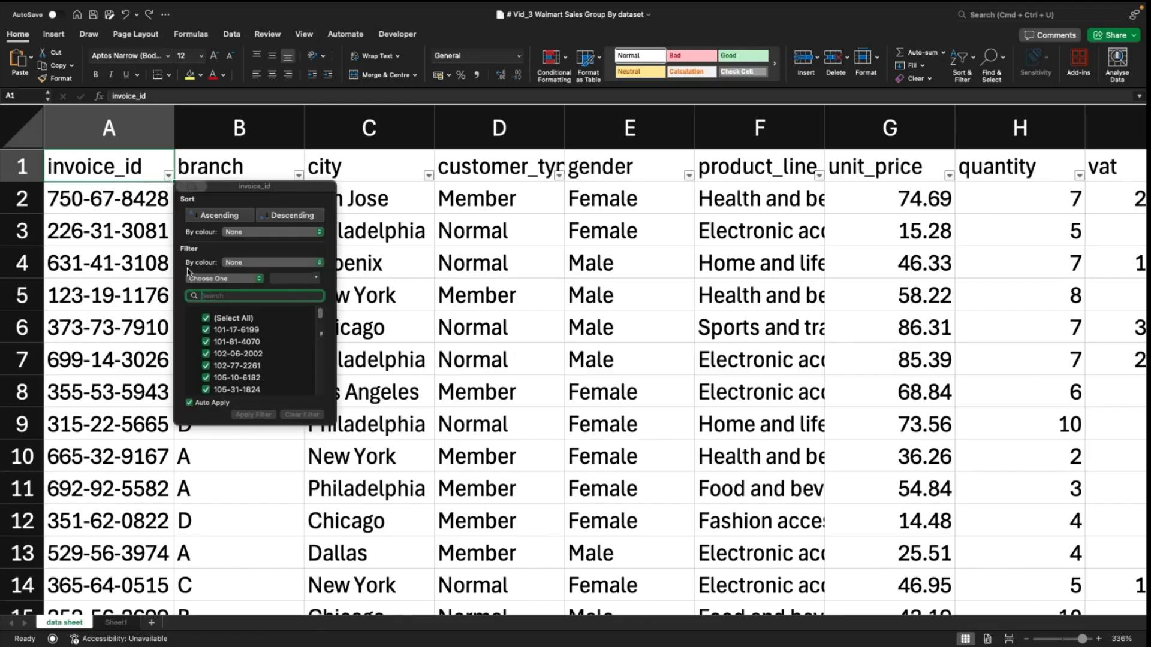
click(135, 221)
Step: Check the branch column's filter value list for missing or unexpected entries
click(289, 164)
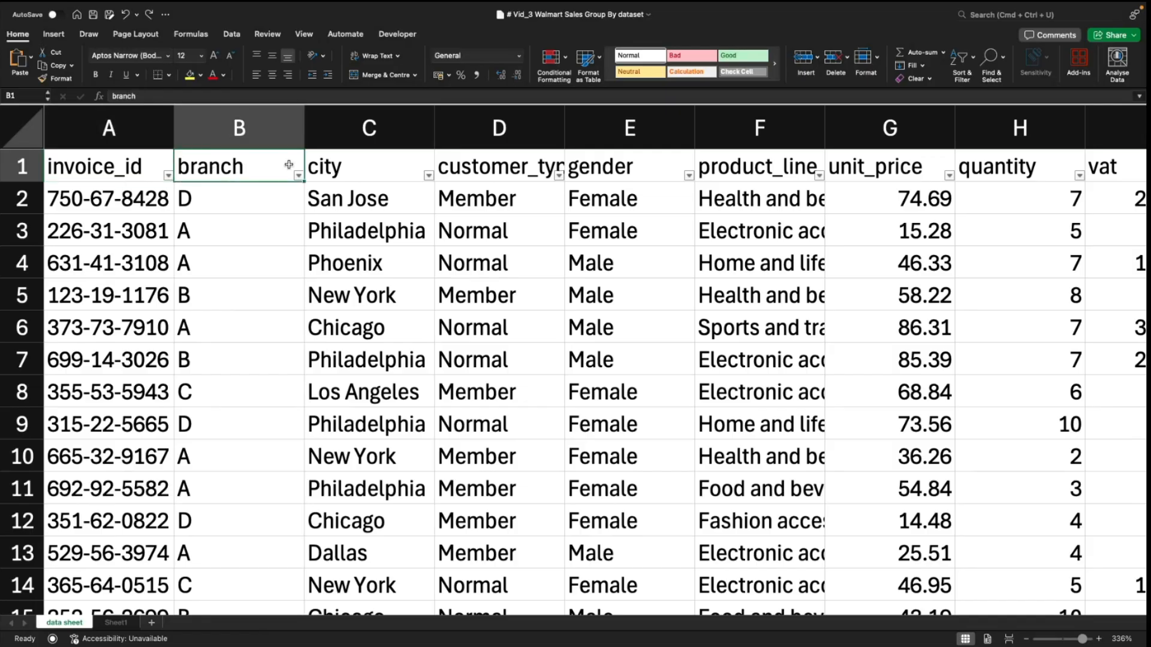
click(298, 175)
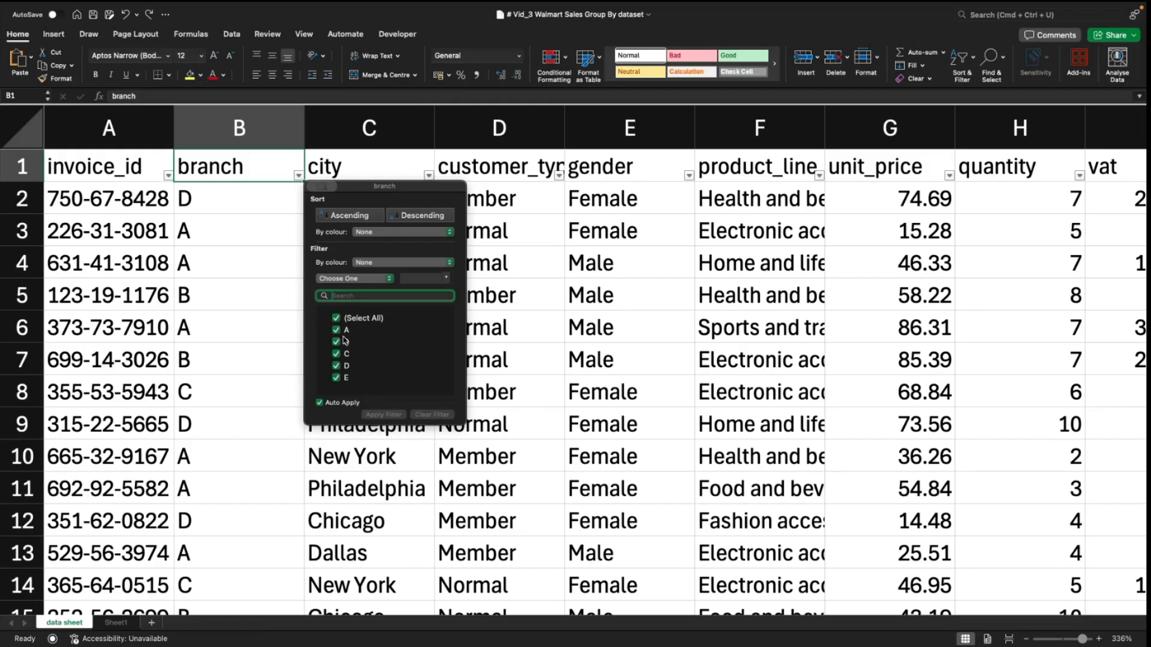
click(222, 275)
drag(236, 205, 243, 454)
click(300, 303)
Step: Examine the city column from its first data row down to its last entry and return to the heading
click(384, 174)
click(393, 201)
click(391, 173)
key(Down)
key(super+Down)
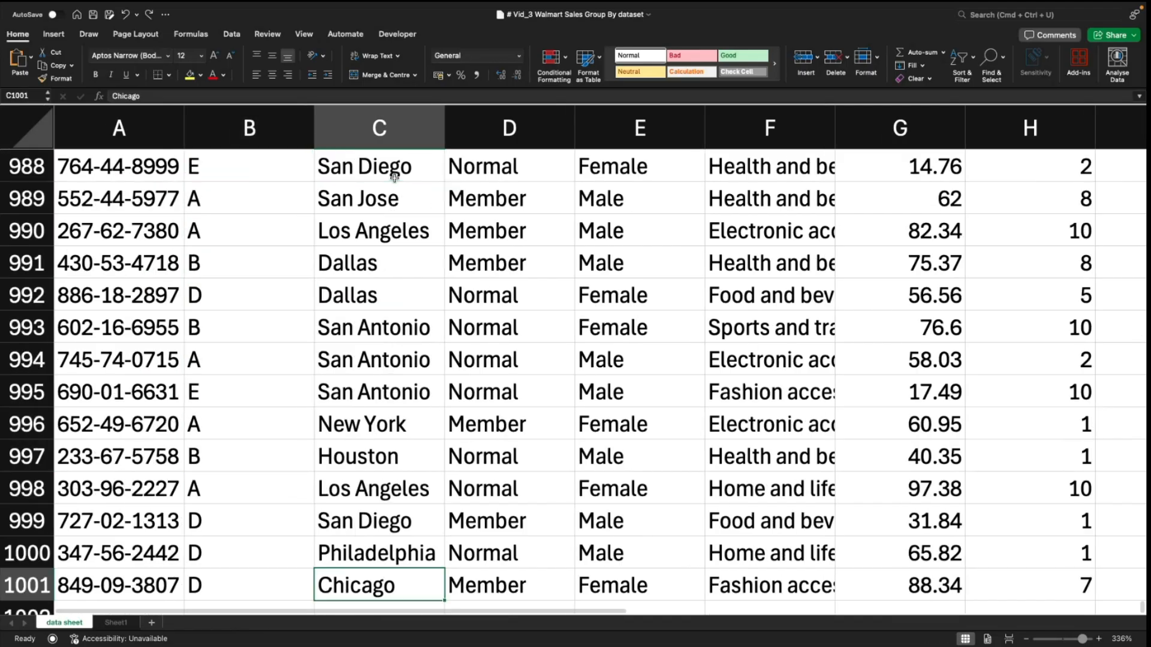
key(super+Up)
key(Down)
key(super+Down)
key(super+Up)
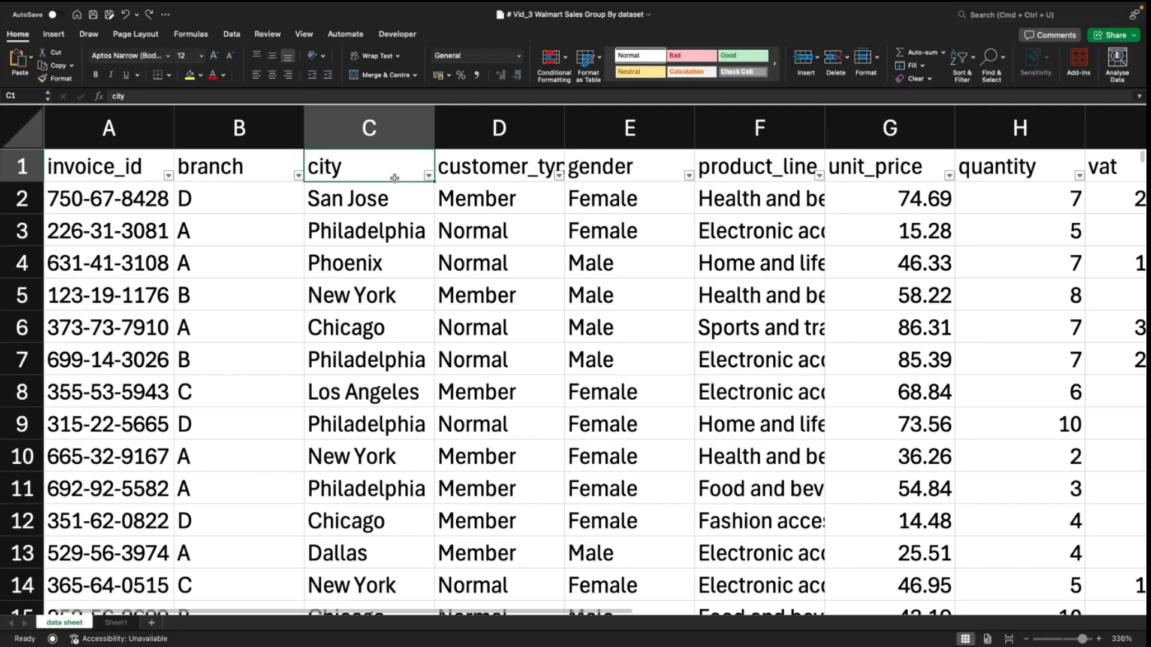
Step: Review the full list of city names in the city column's filter for missing values
click(430, 176)
scroll(585, 356, down, 3)
scroll(581, 384, up, 3)
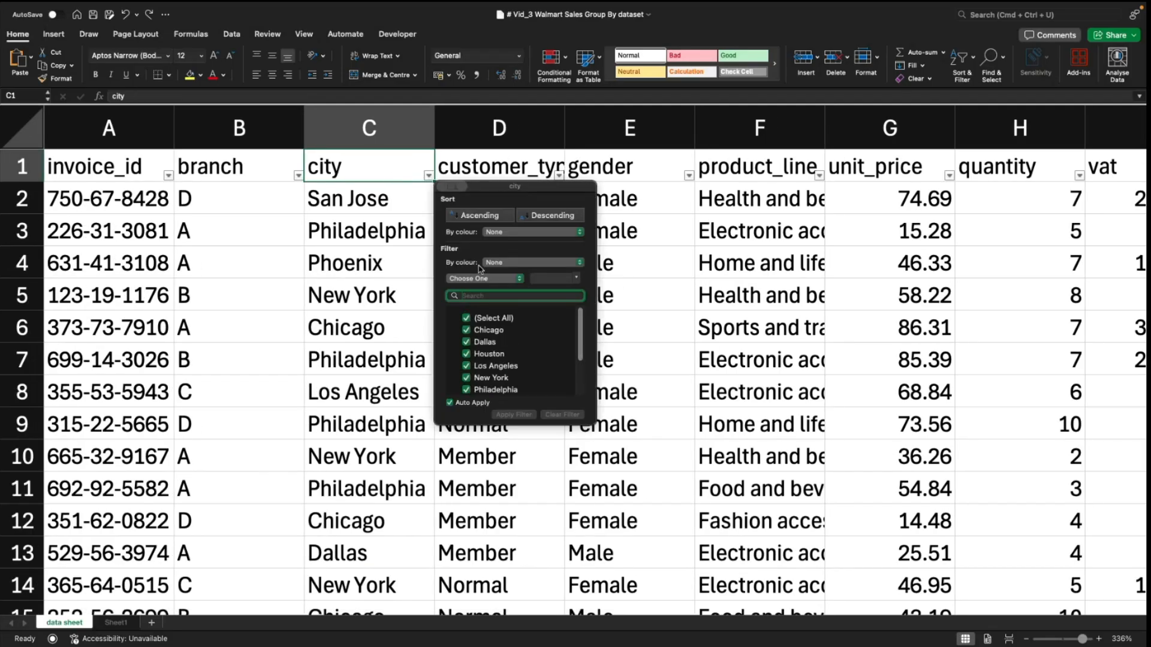
scroll(491, 366, down, 3)
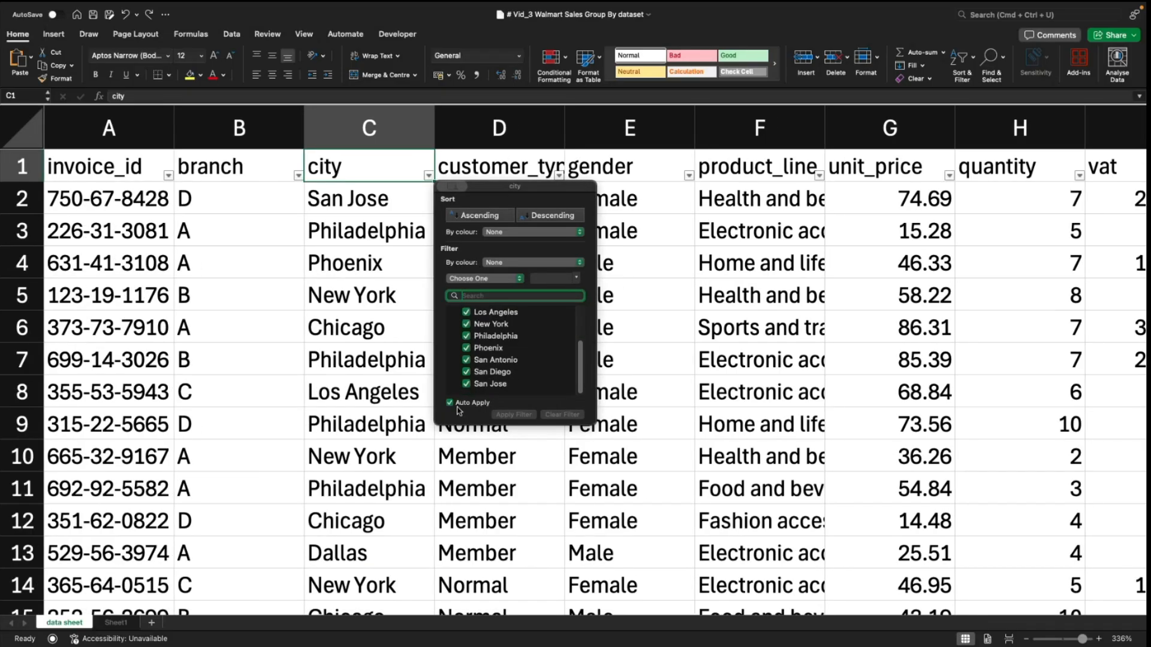
scroll(494, 380, up, 3)
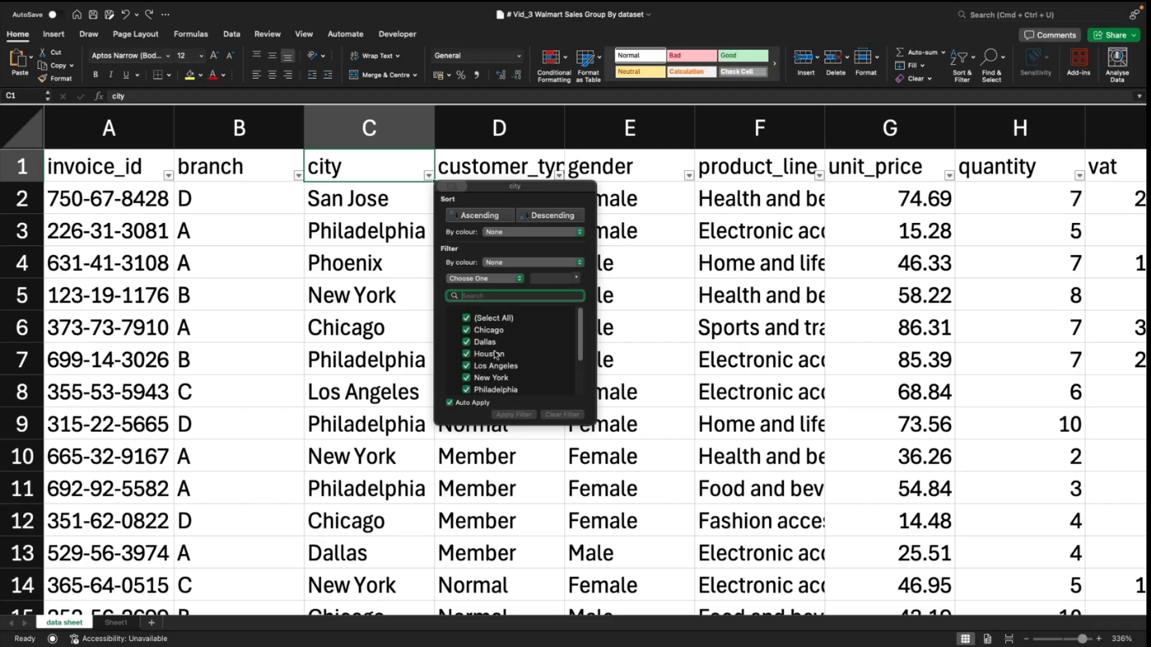
click(384, 339)
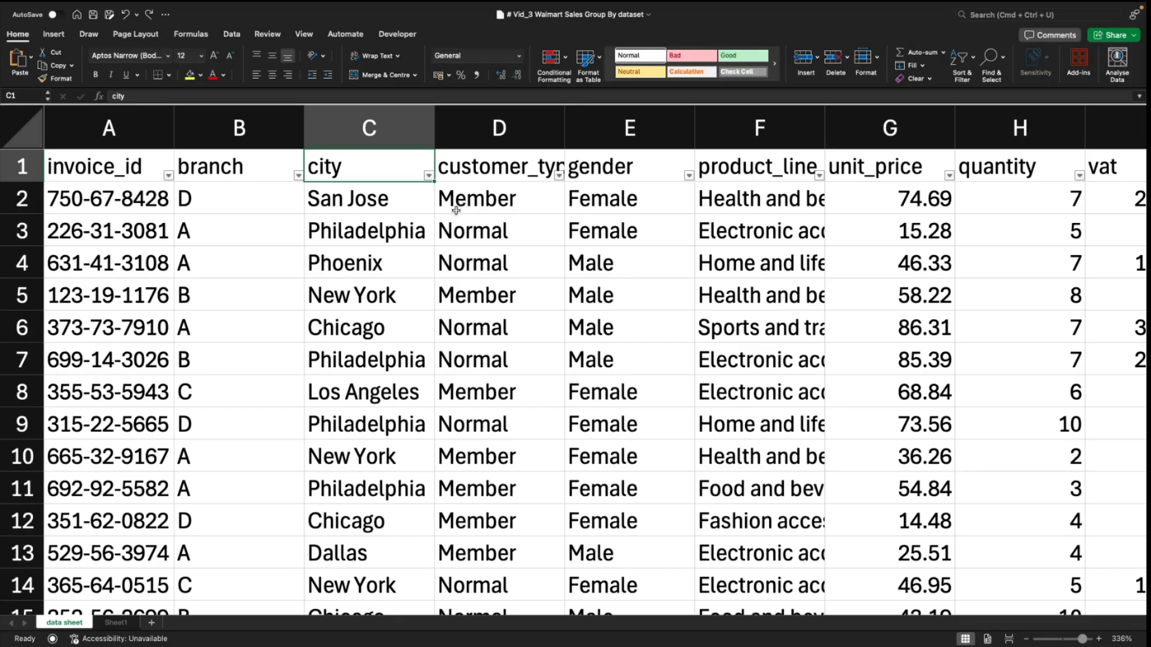
Step: Check the filter value lists of the customer_type and gender columns for missing values
click(499, 159)
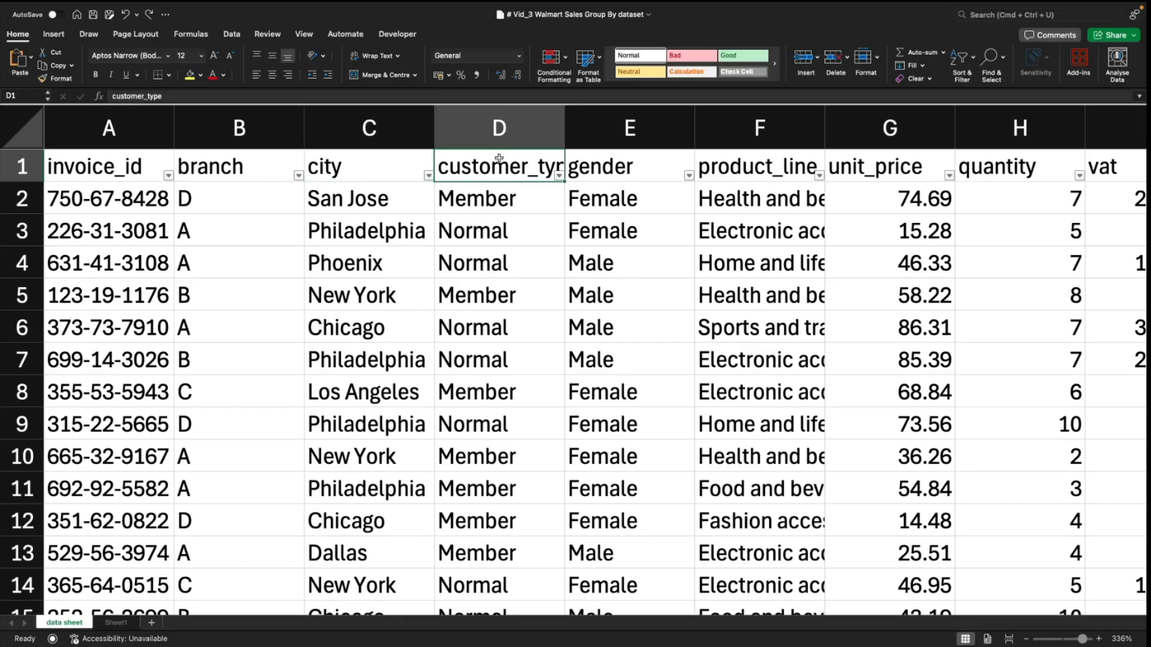
click(558, 175)
click(620, 189)
click(629, 162)
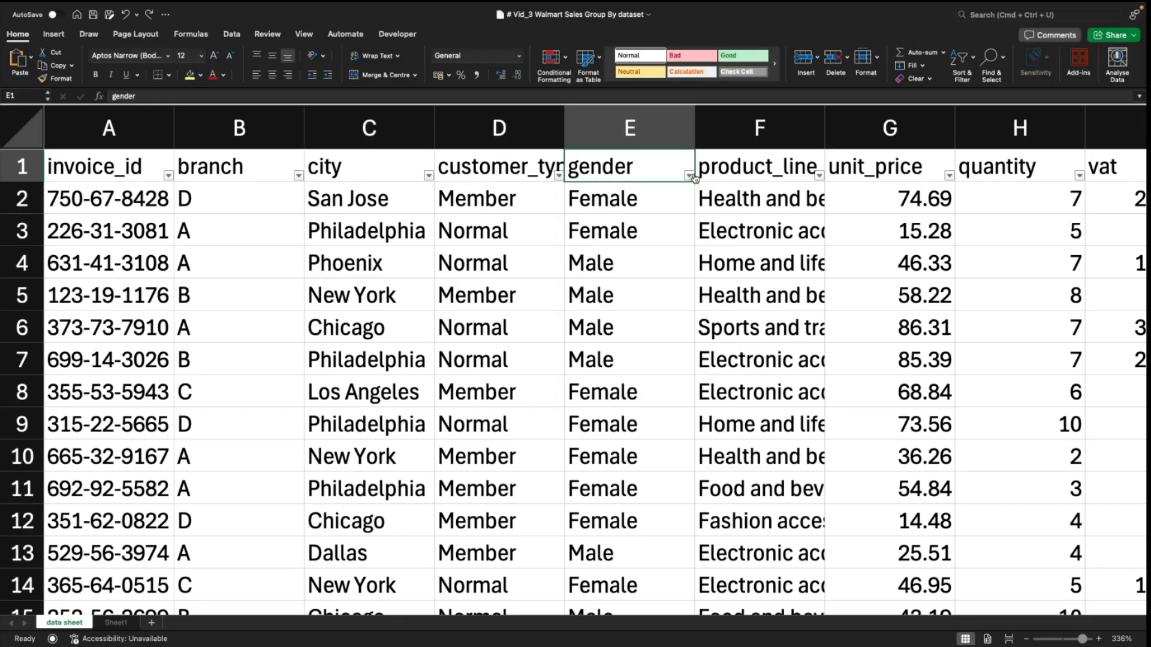
click(689, 175)
click(611, 329)
Step: Check the filter value lists of the product_line and unit_price columns for missing values
click(770, 175)
click(819, 176)
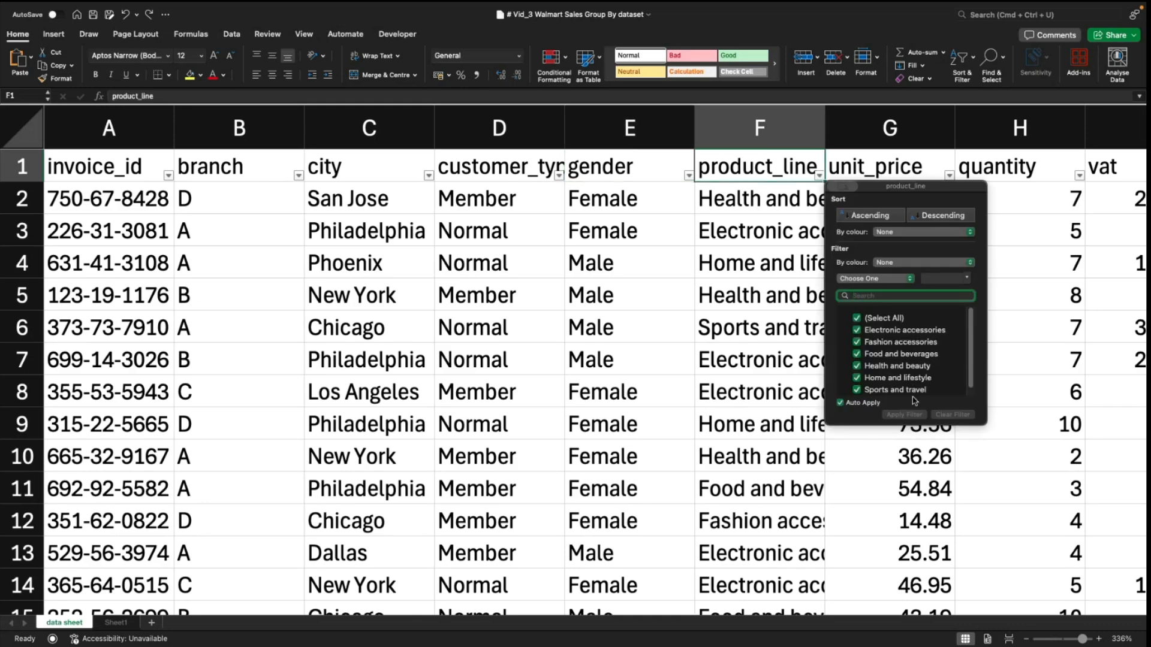
click(779, 354)
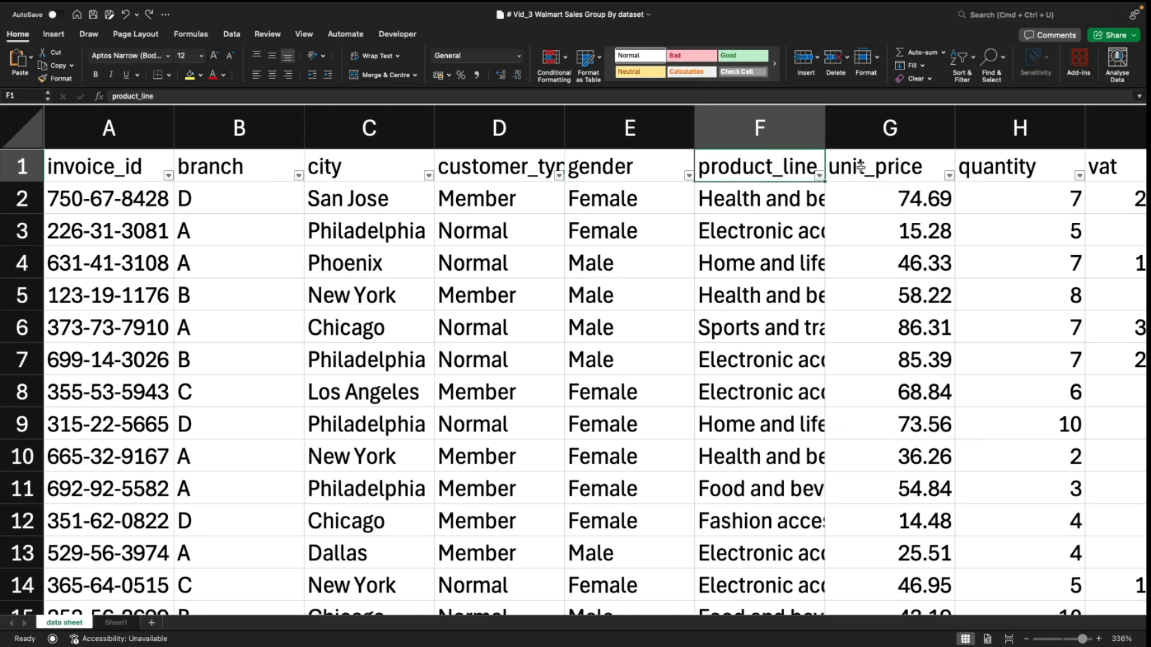
click(861, 160)
click(949, 176)
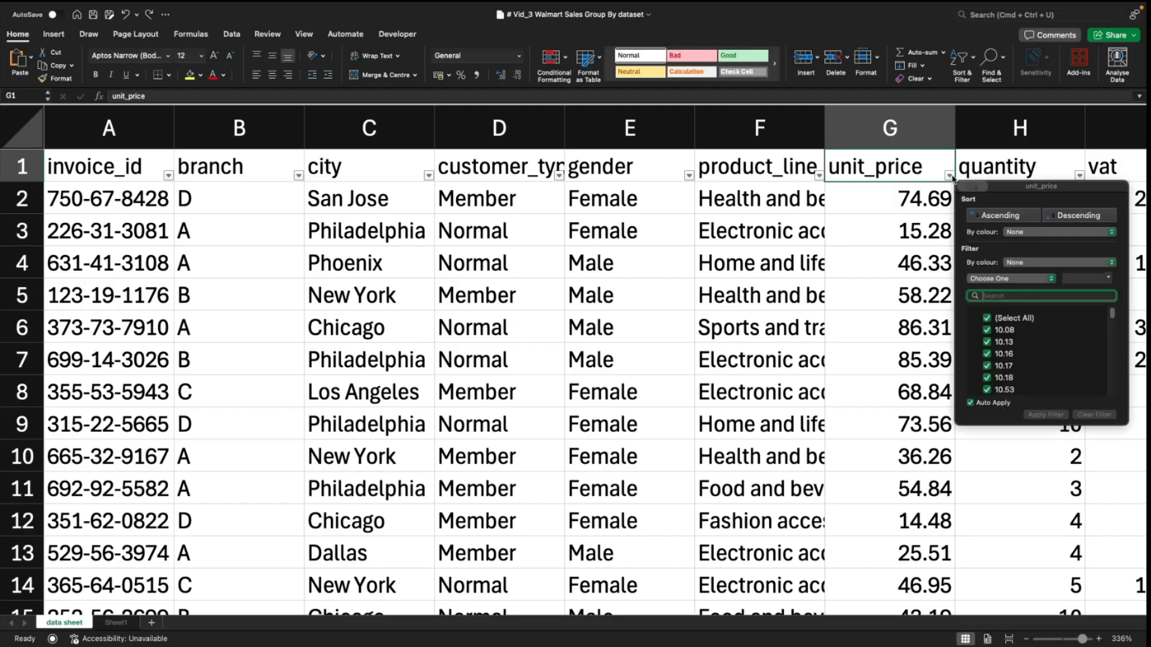
scroll(981, 370, down, 5)
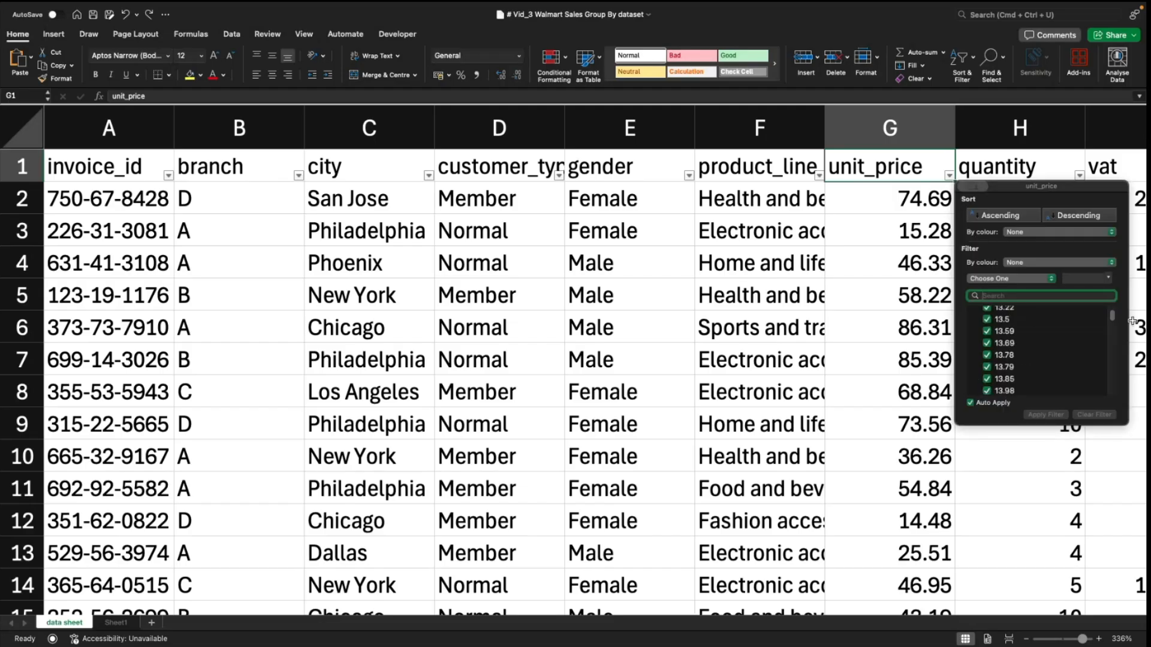
click(929, 336)
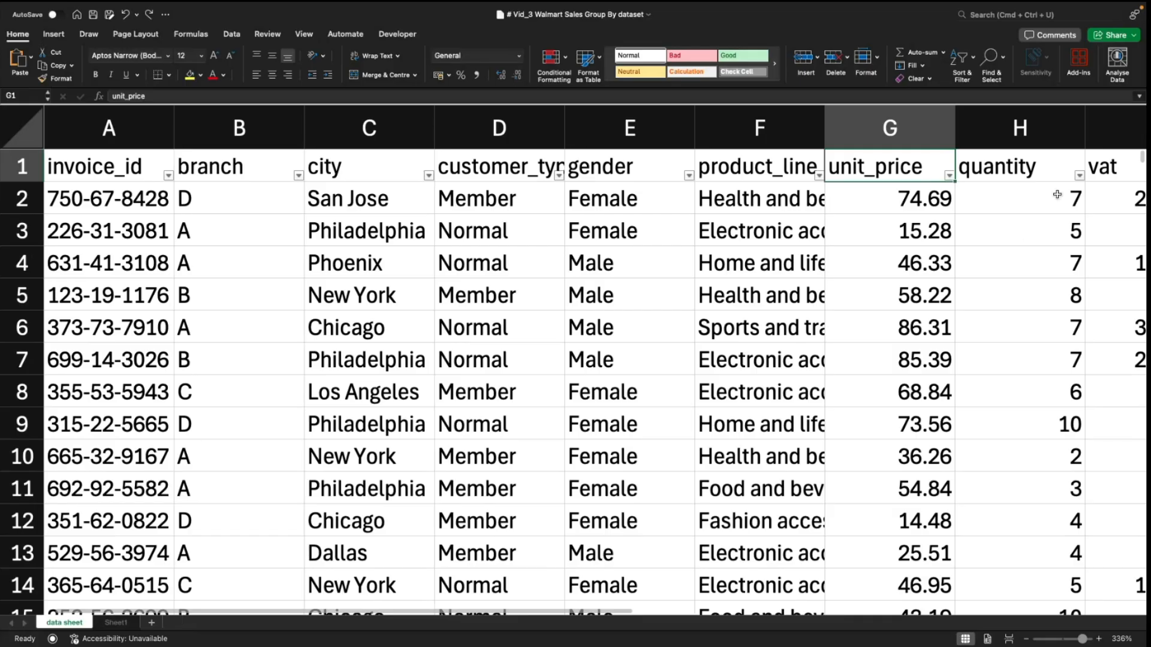
Step: Check every value in the quantity column's filter list, then select the first quantity in H2
click(992, 171)
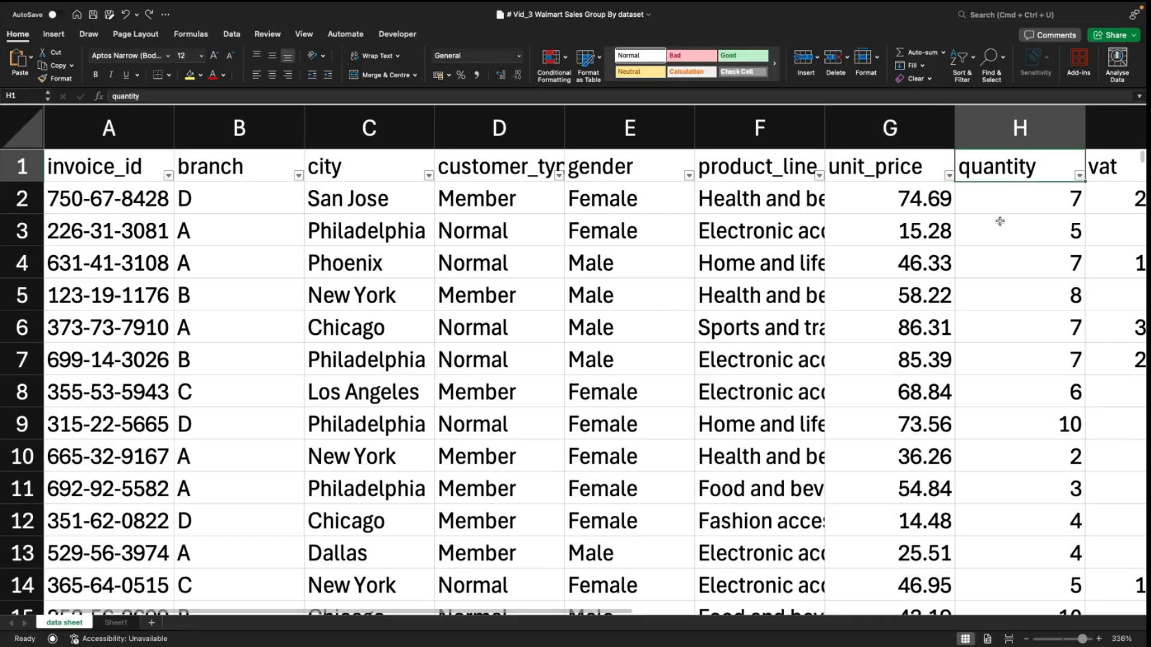
click(1079, 175)
scroll(1033, 379, down, 4)
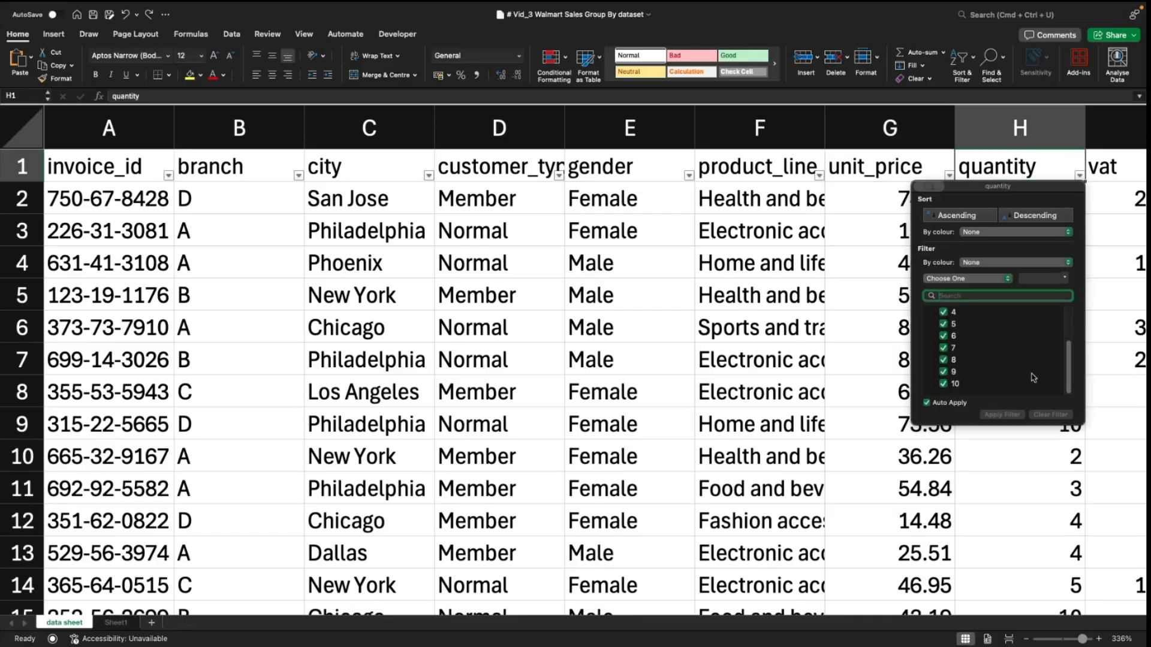
click(1032, 496)
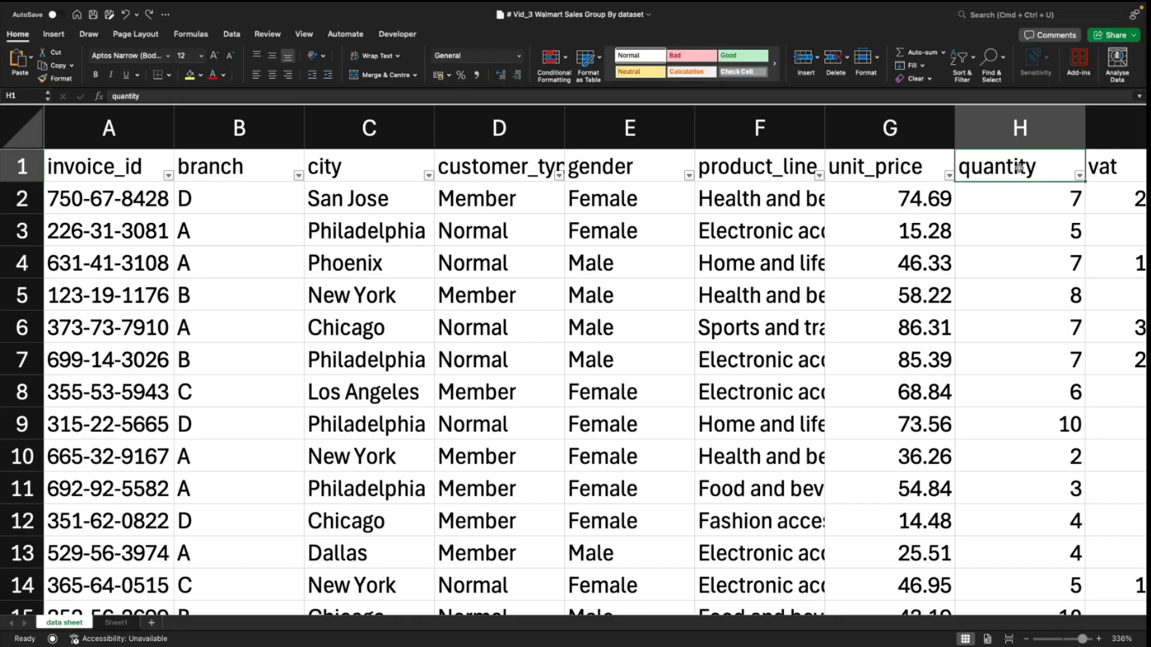
scroll(1019, 168, right, 2)
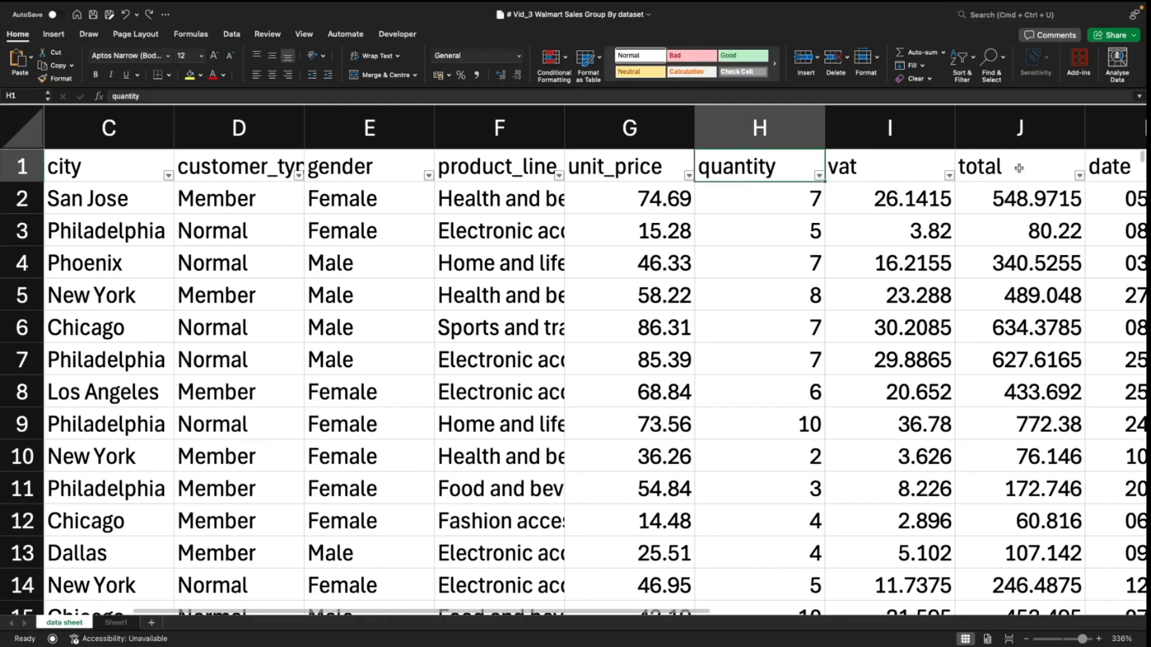
click(819, 175)
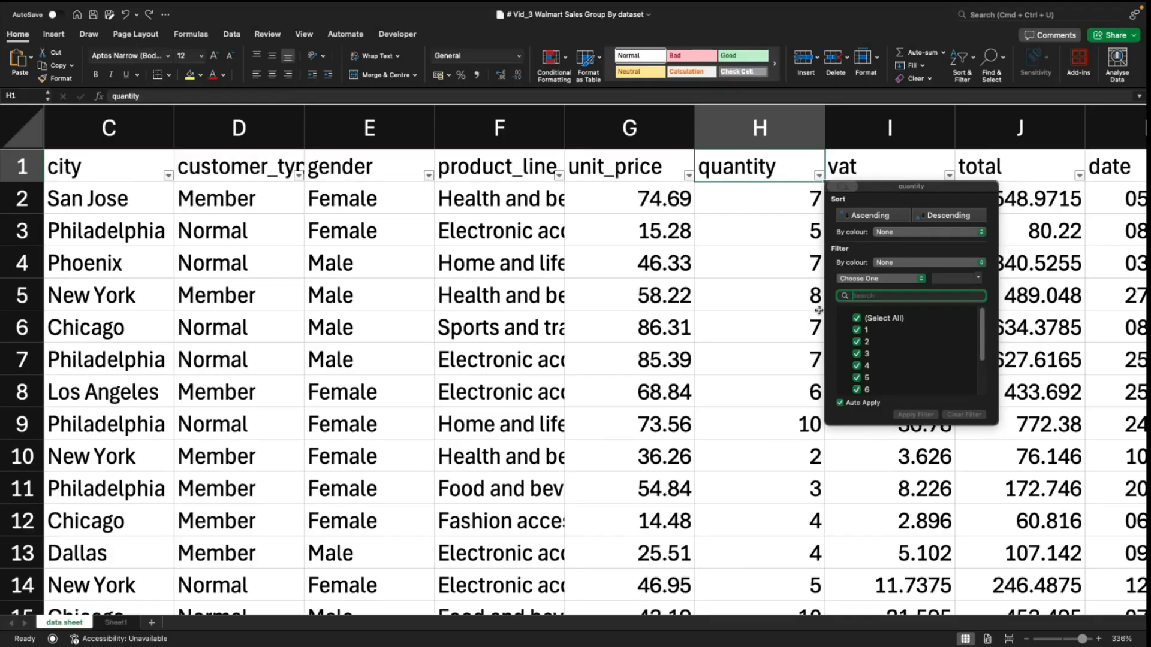
click(742, 216)
click(751, 203)
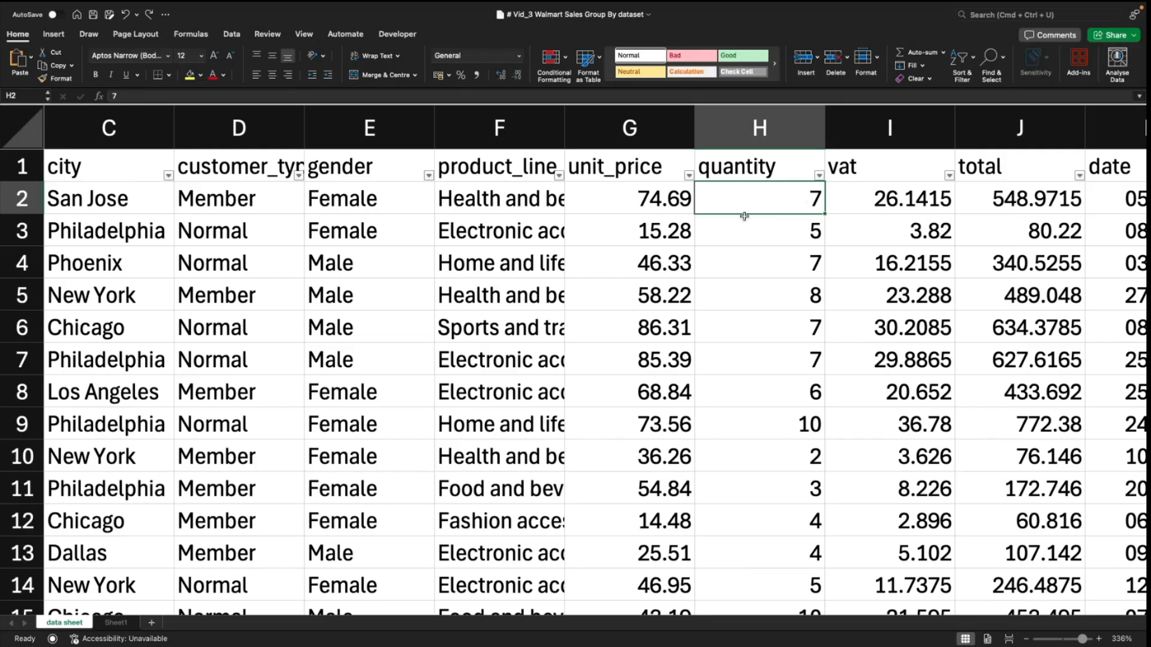
Step: Examine how unit_price, quantity, vat and total relate to each other in the first data row
click(642, 210)
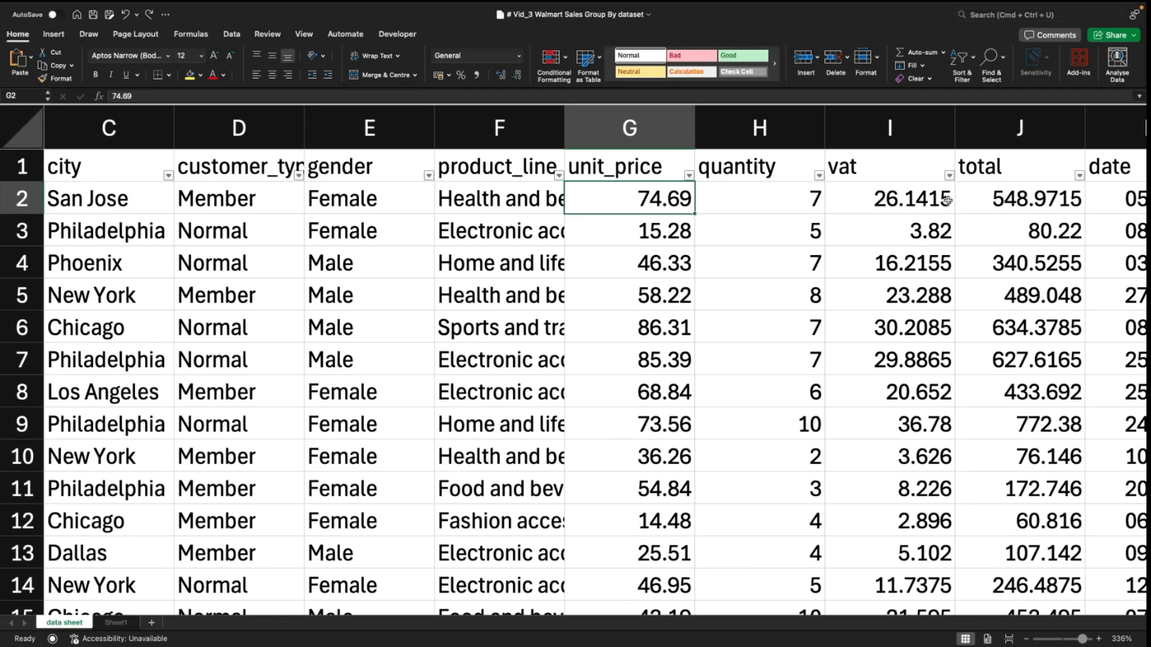
click(1024, 192)
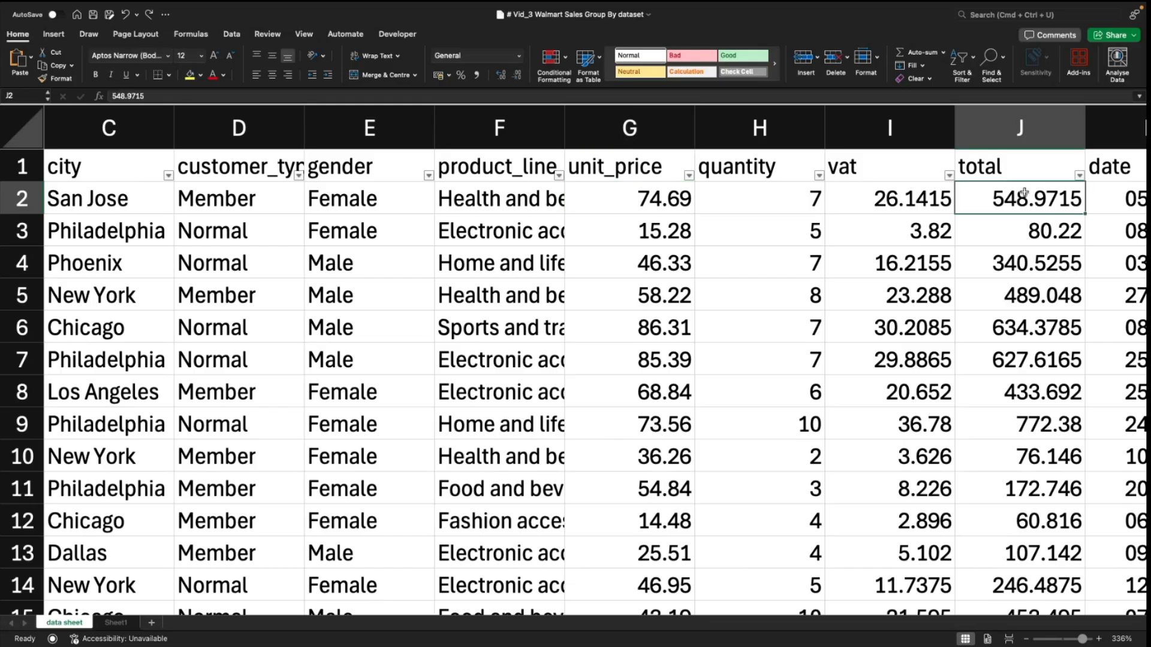
key(Right)
key(Right)
key(Left)
key(Left)
key(Left)
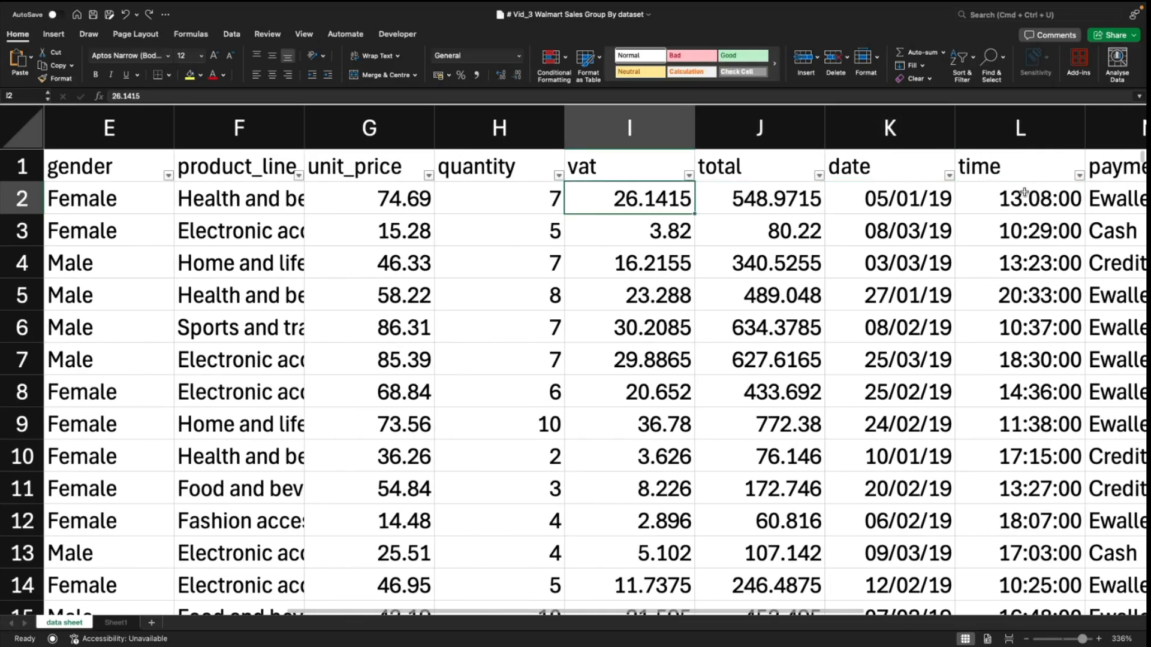
key(Left)
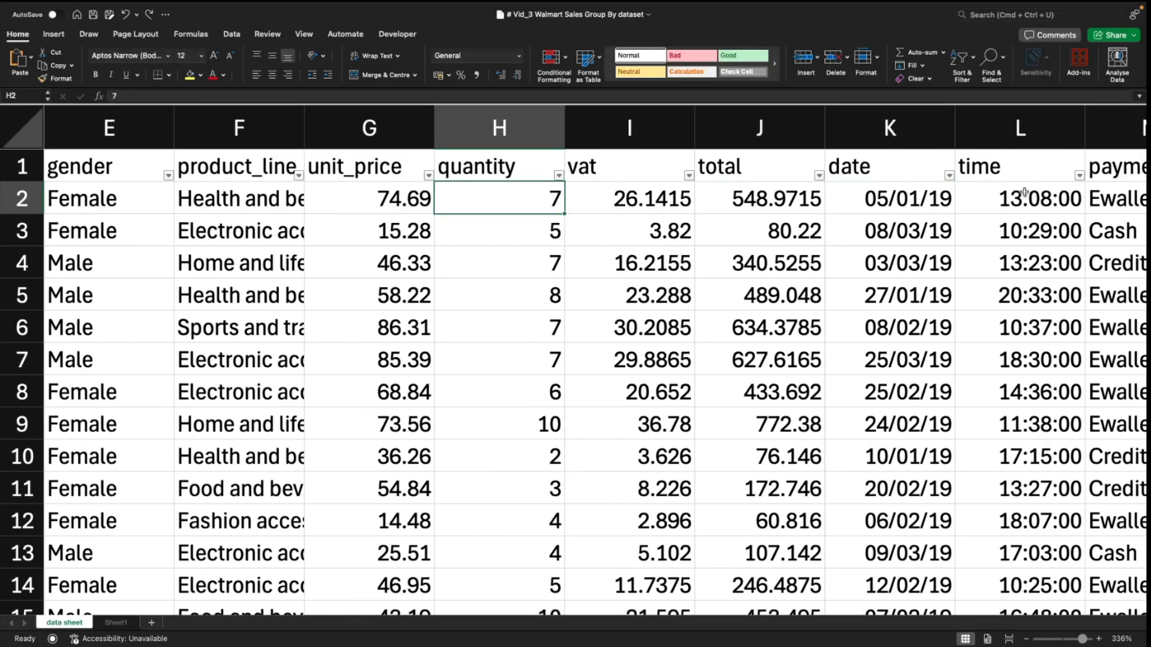
Step: Check the vat column's filter value list for missing values
click(690, 176)
scroll(779, 360, down, 4)
click(592, 268)
Step: Check the total column's filter value list for missing values
click(737, 168)
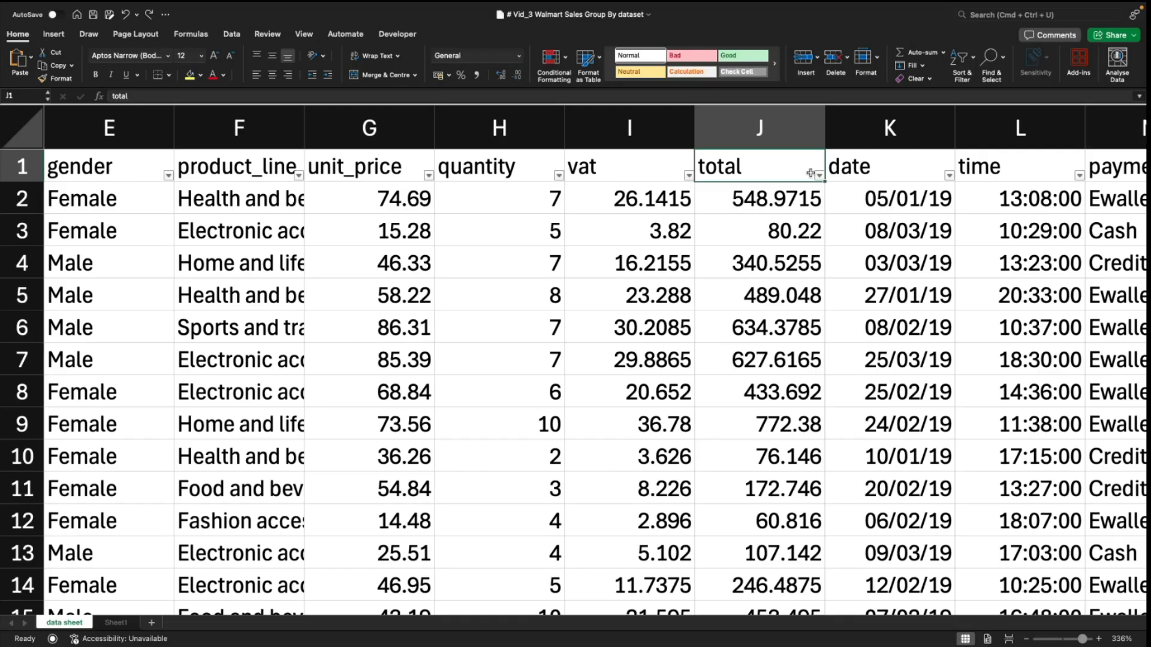
click(819, 177)
scroll(935, 342, down, 5)
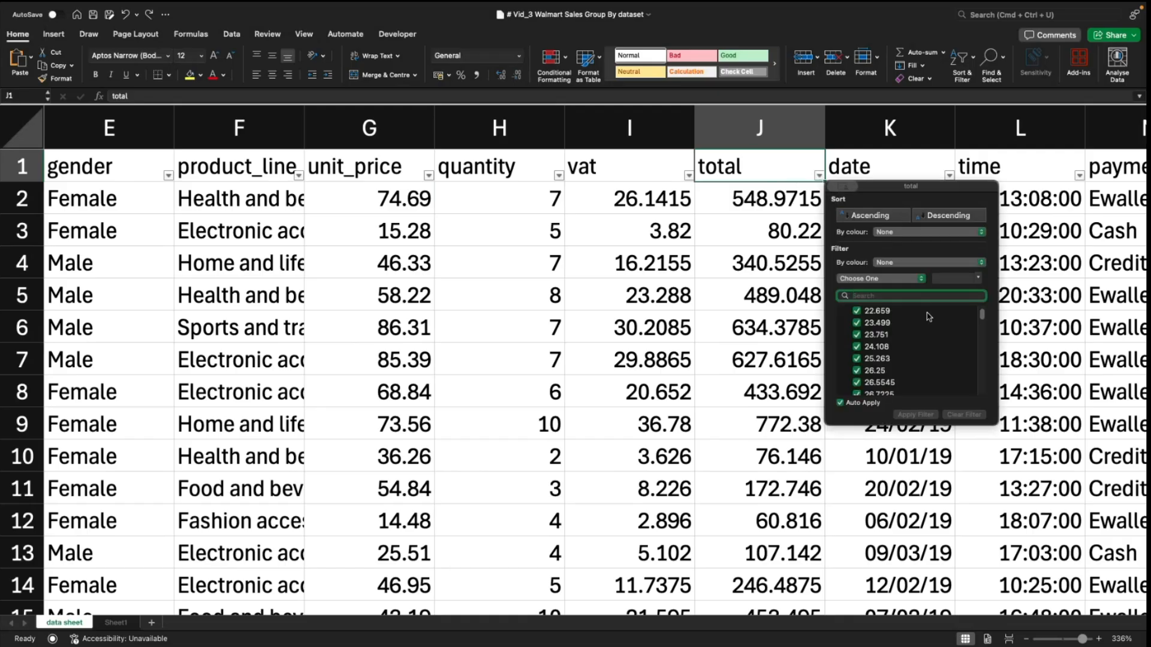
scroll(996, 414, up, 5)
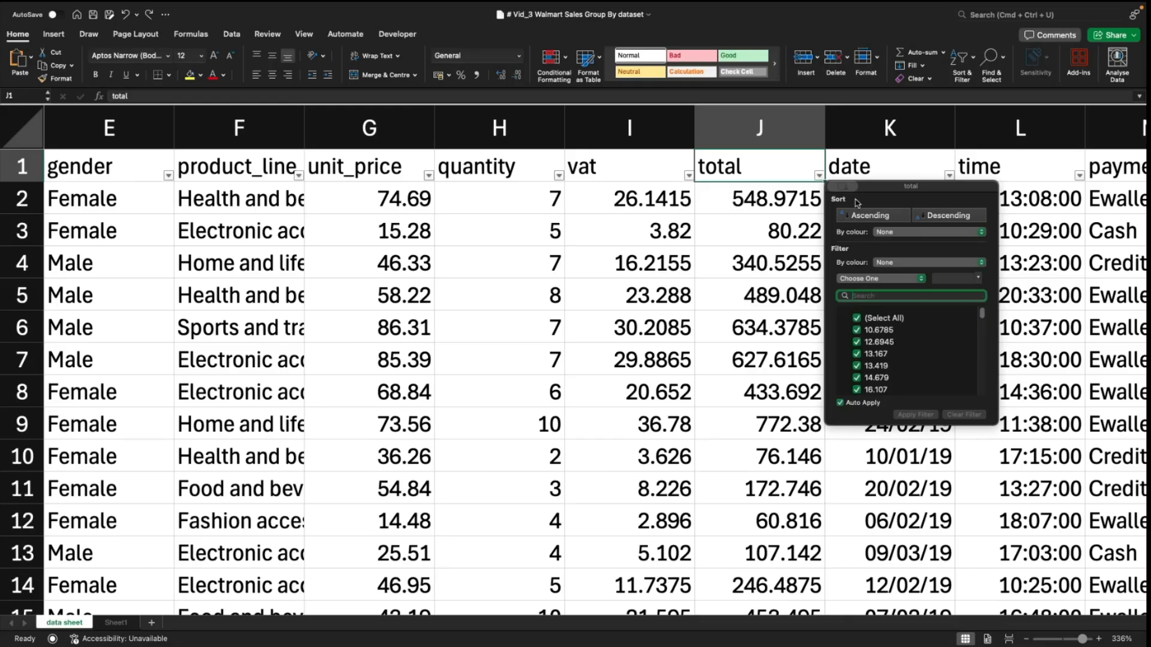
click(770, 209)
Step: Check the year and months listed in the date column's filter, collapsing and expanding the 2019 group
click(882, 165)
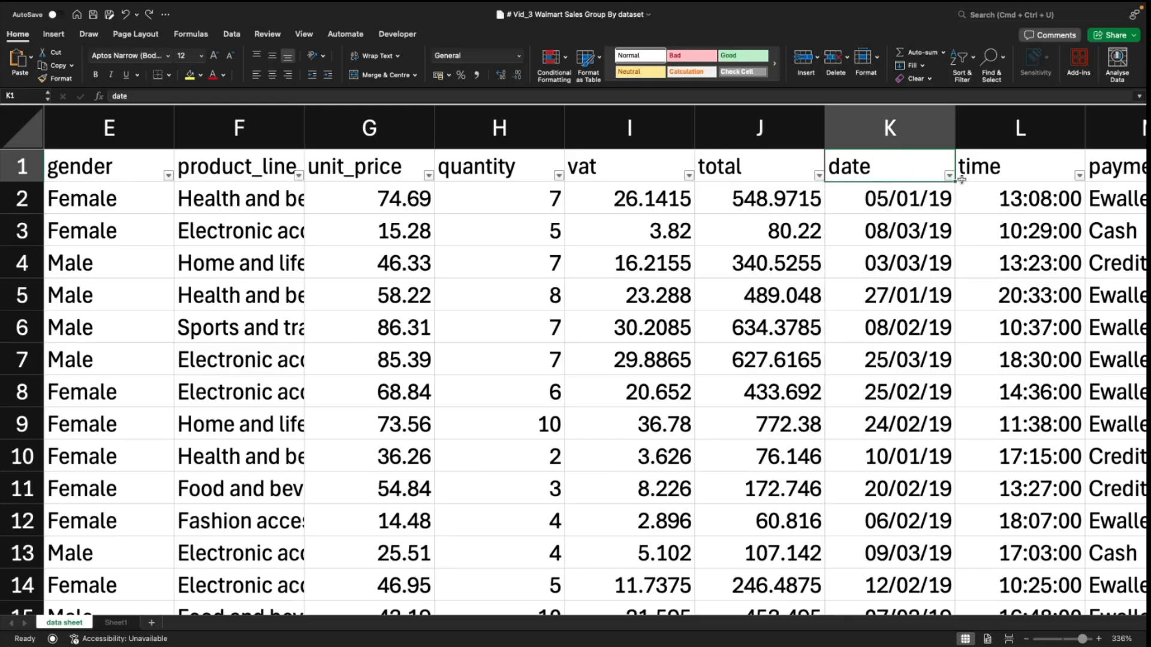
click(949, 176)
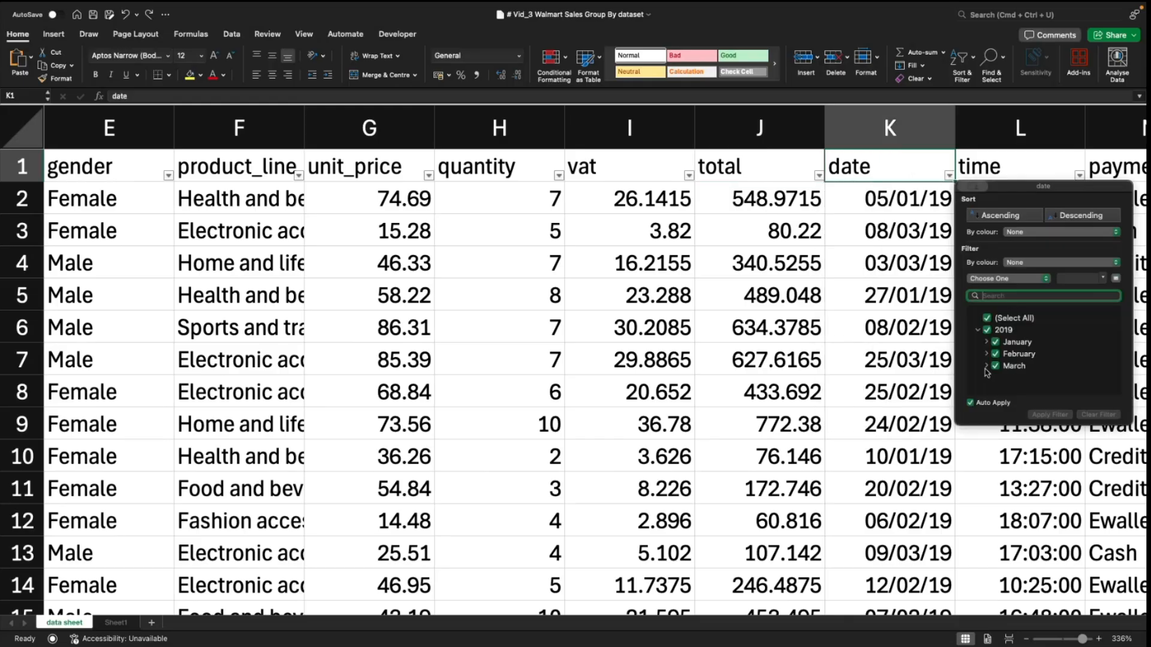
click(978, 330)
click(978, 330)
click(913, 356)
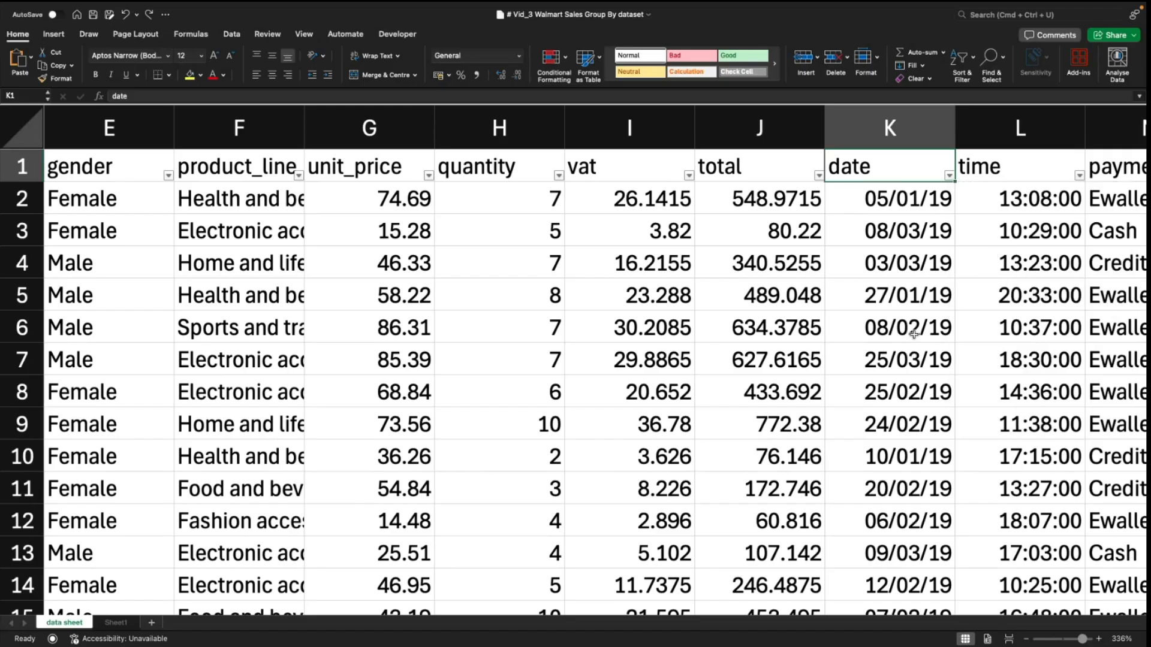
Step: Check the date column's filter list for missing values, expanding the 2019 group and the individual days of January
click(948, 176)
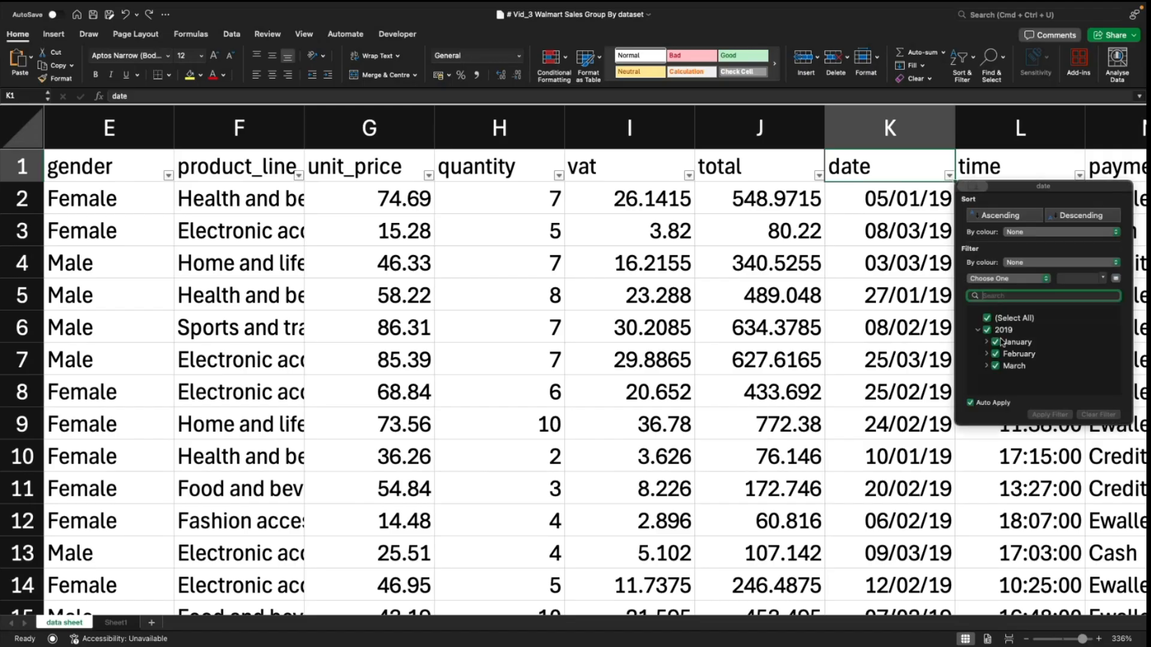
click(978, 331)
click(977, 331)
click(985, 343)
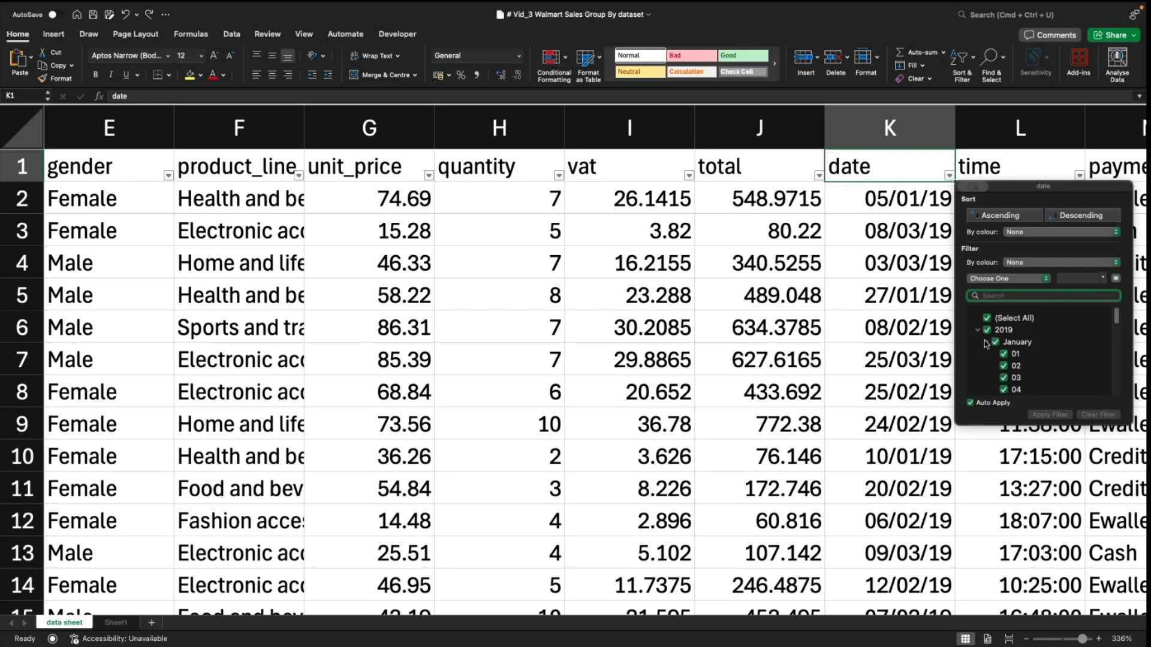
scroll(1025, 368, down, 3)
scroll(1026, 368, up, 3)
click(978, 331)
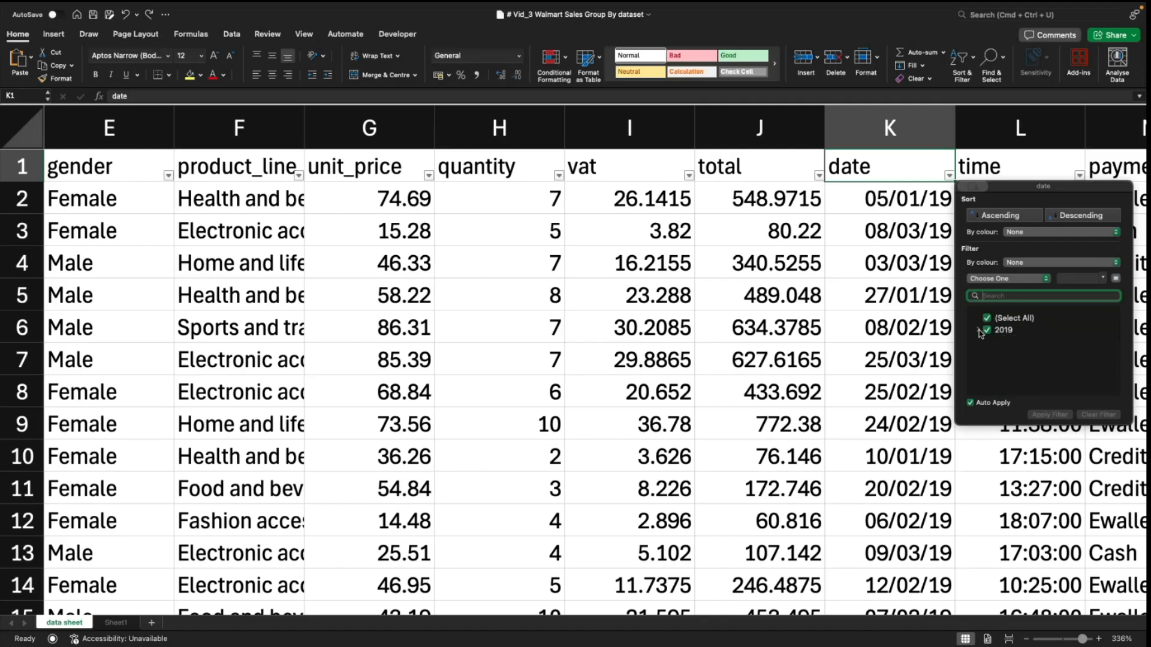
click(978, 332)
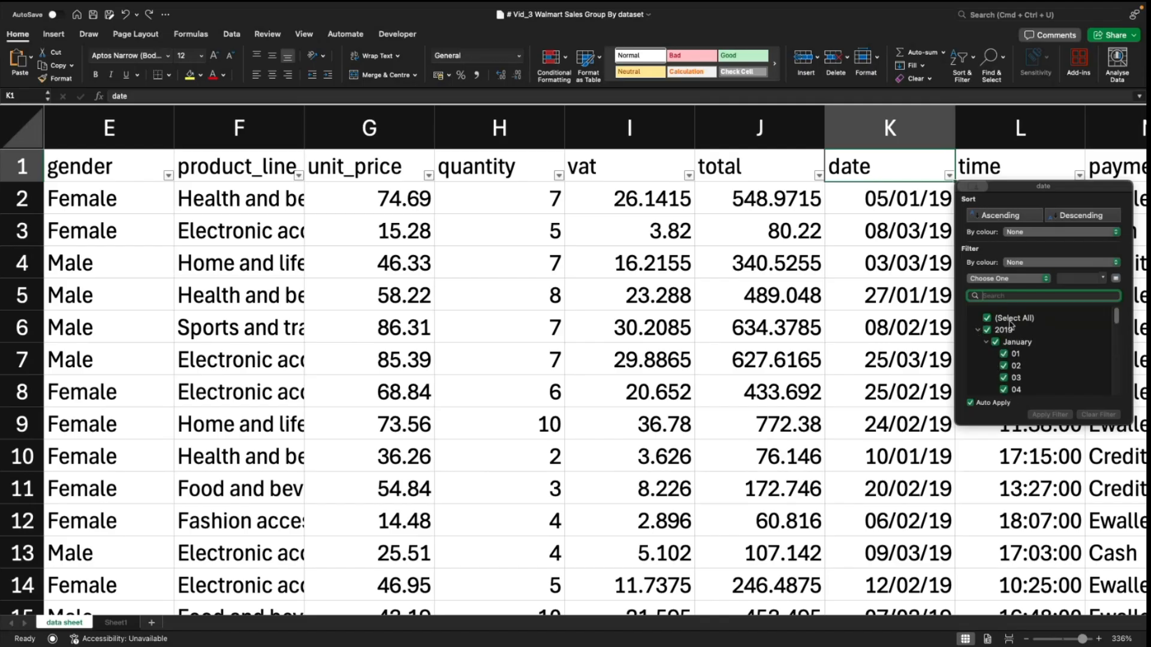
click(923, 301)
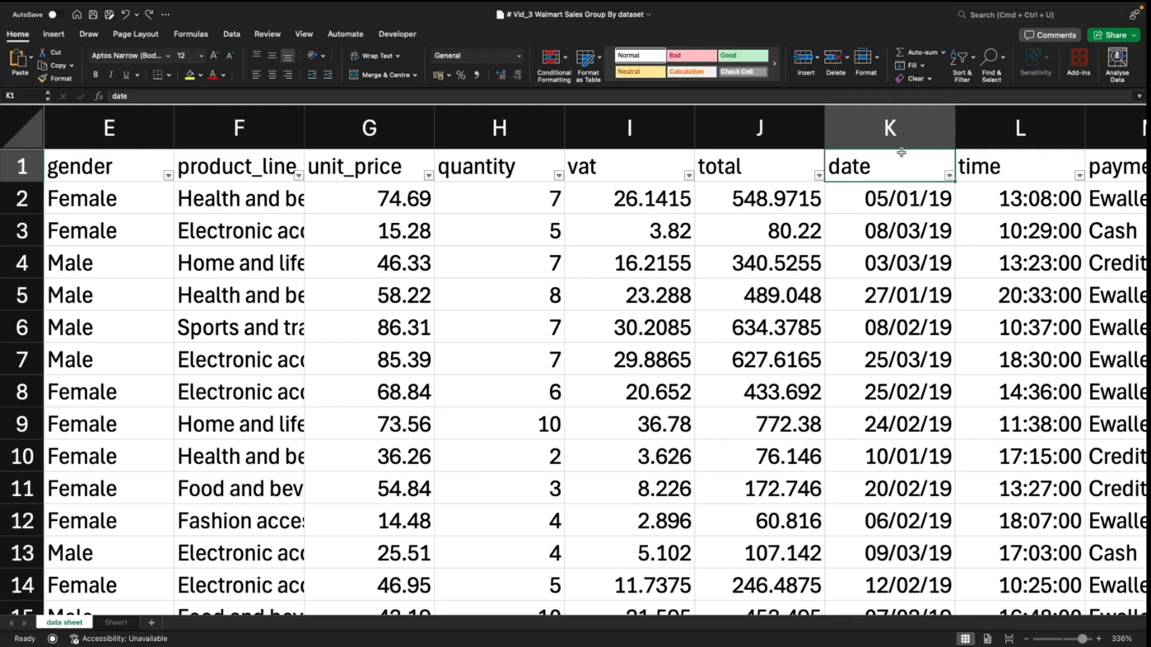
Step: Format the whole date column with the year-month-day date type shown as 2012-03-14
click(847, 137)
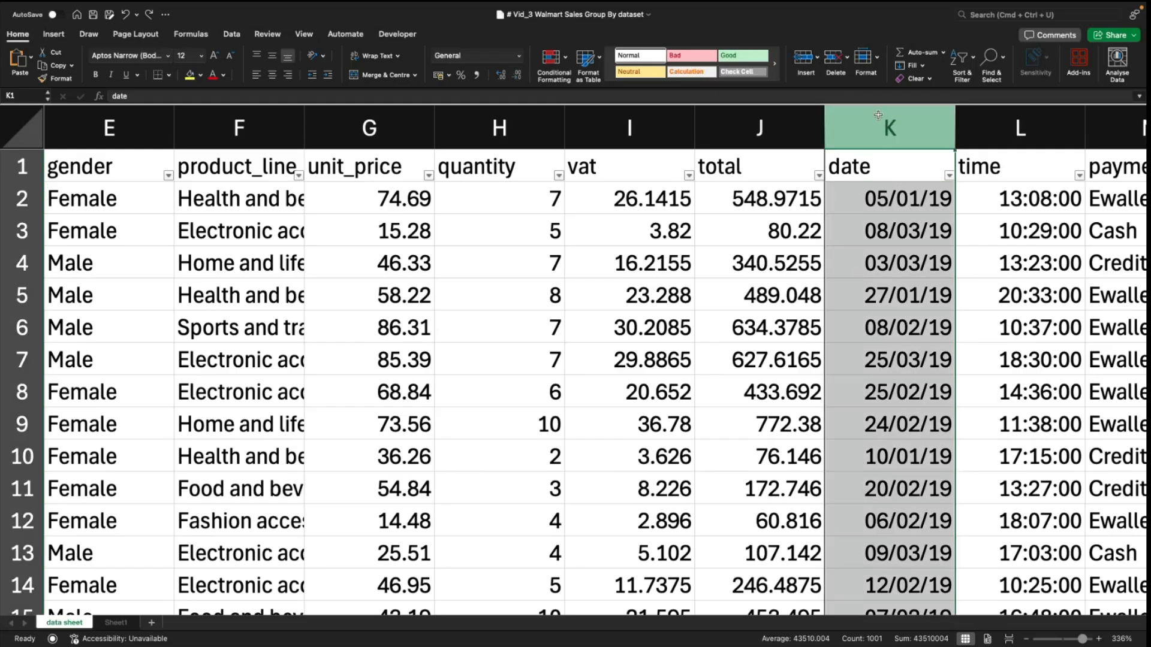
click(519, 56)
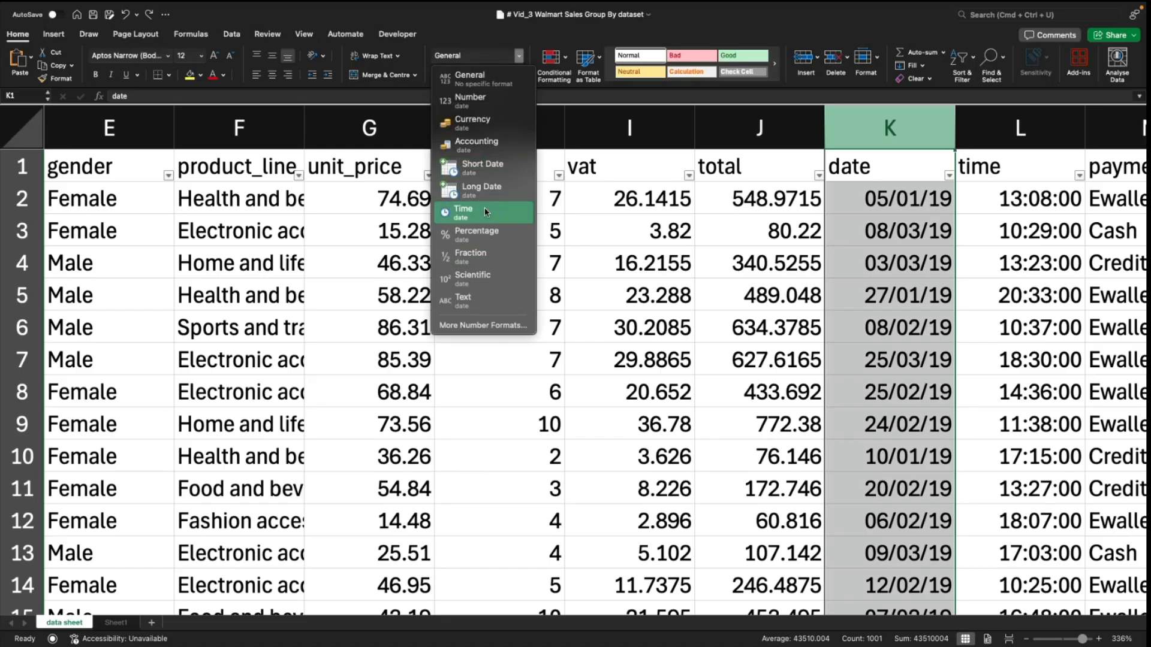
click(469, 326)
click(428, 181)
click(543, 252)
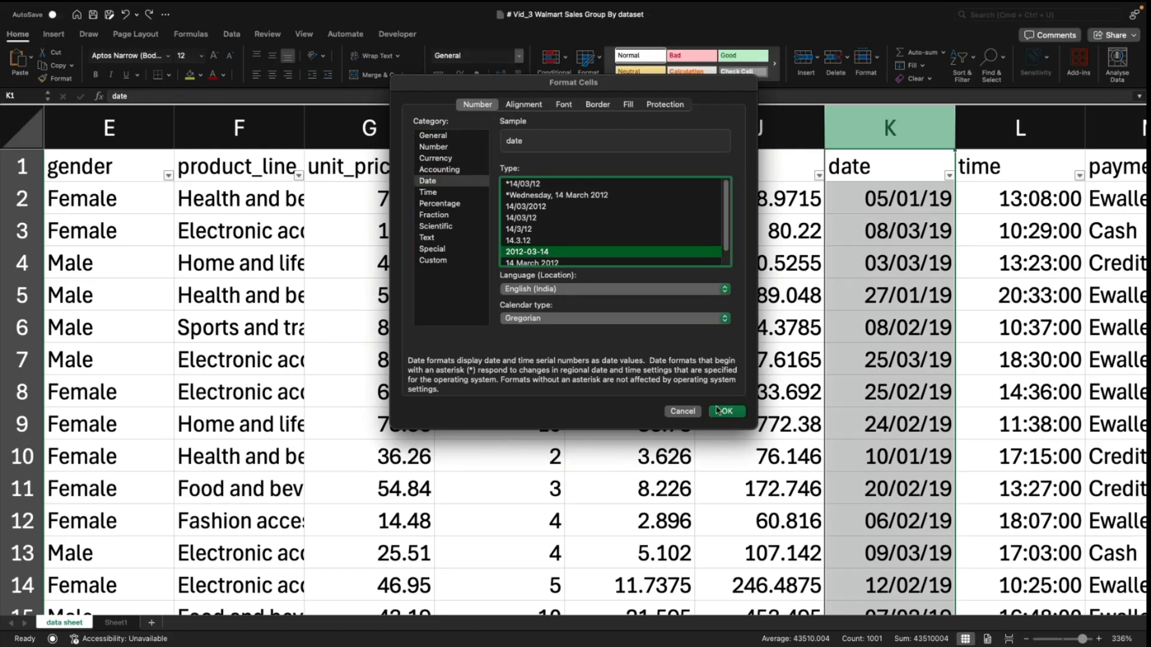
scroll(573, 241, down, 1)
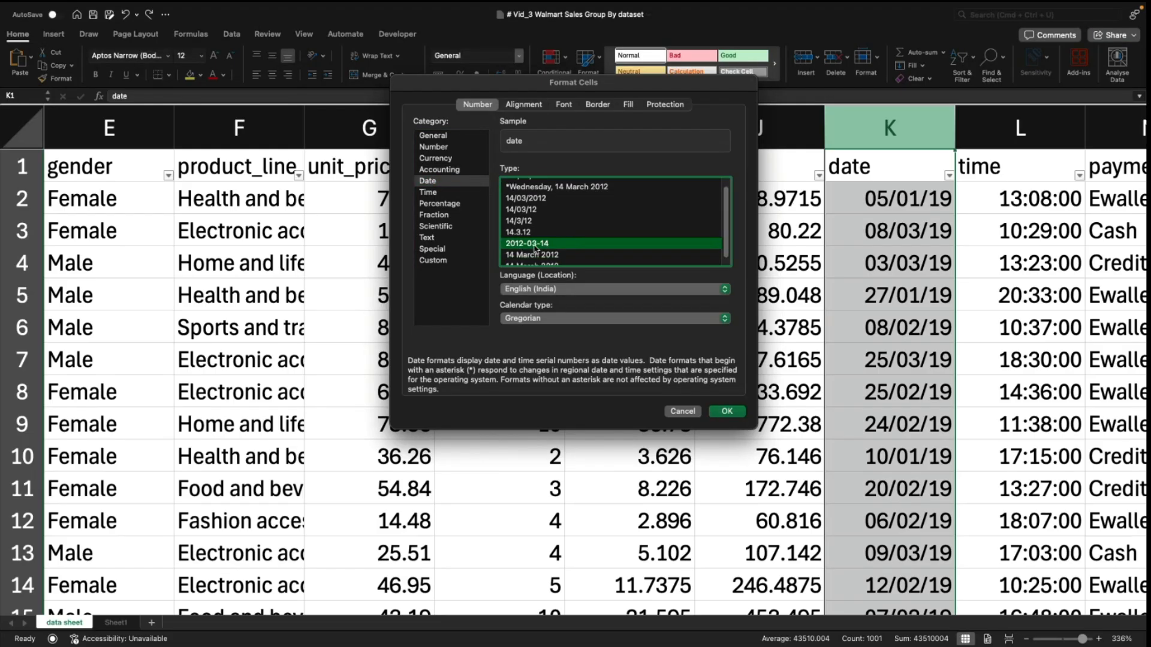
click(725, 411)
click(892, 328)
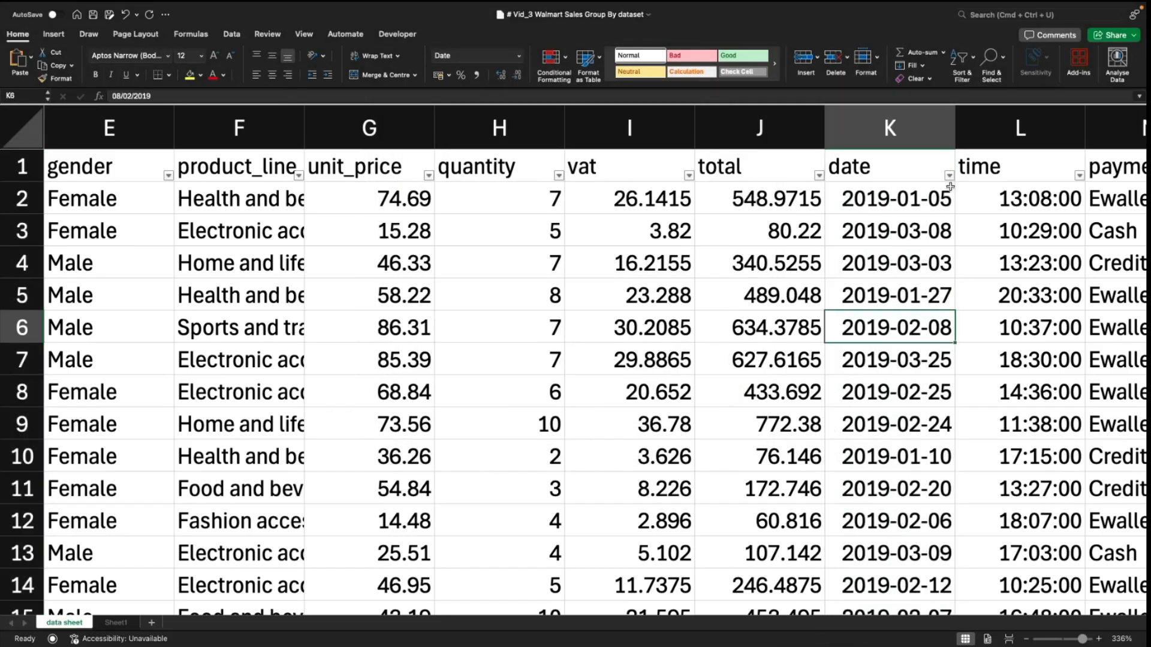
Step: Review the date column's filter list again after the format change
click(950, 176)
click(884, 353)
click(887, 161)
Step: Check the time column's filter value list for missing values
key(Right)
key(Right)
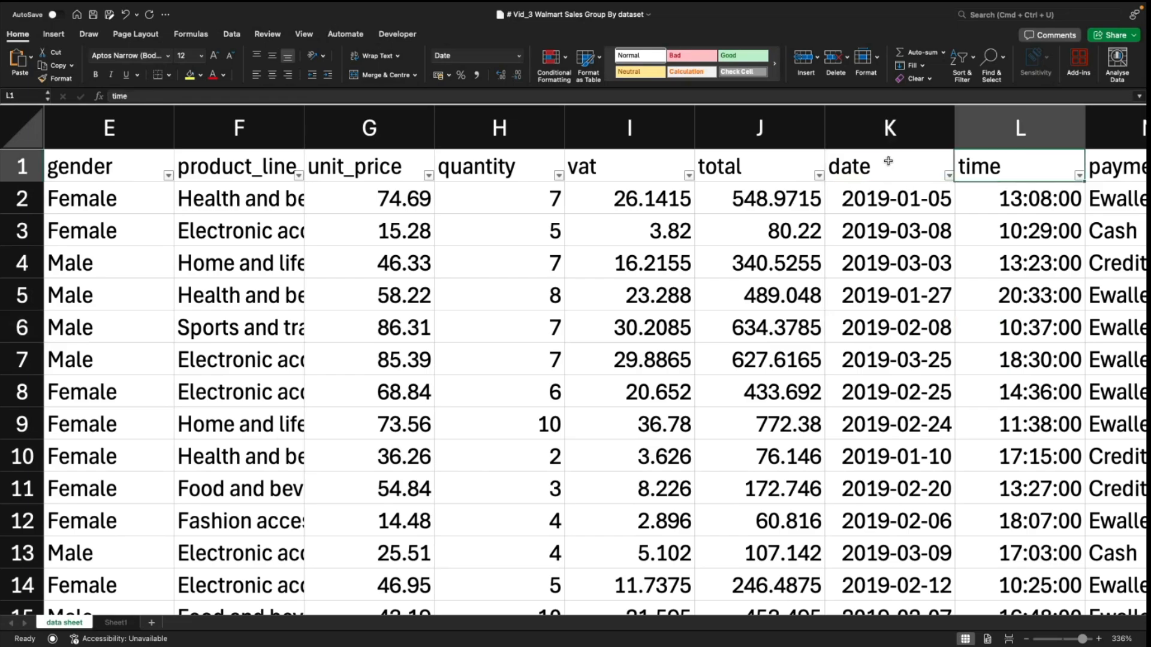
key(Left)
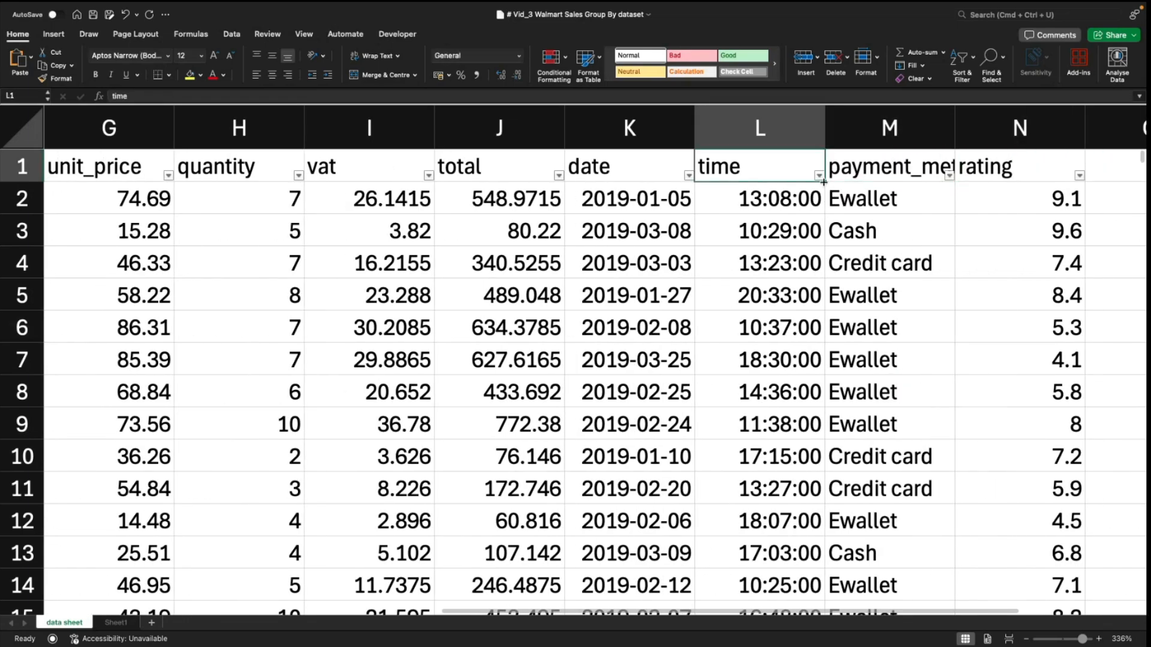
click(819, 175)
scroll(899, 371, down, 10)
scroll(986, 322, up, 10)
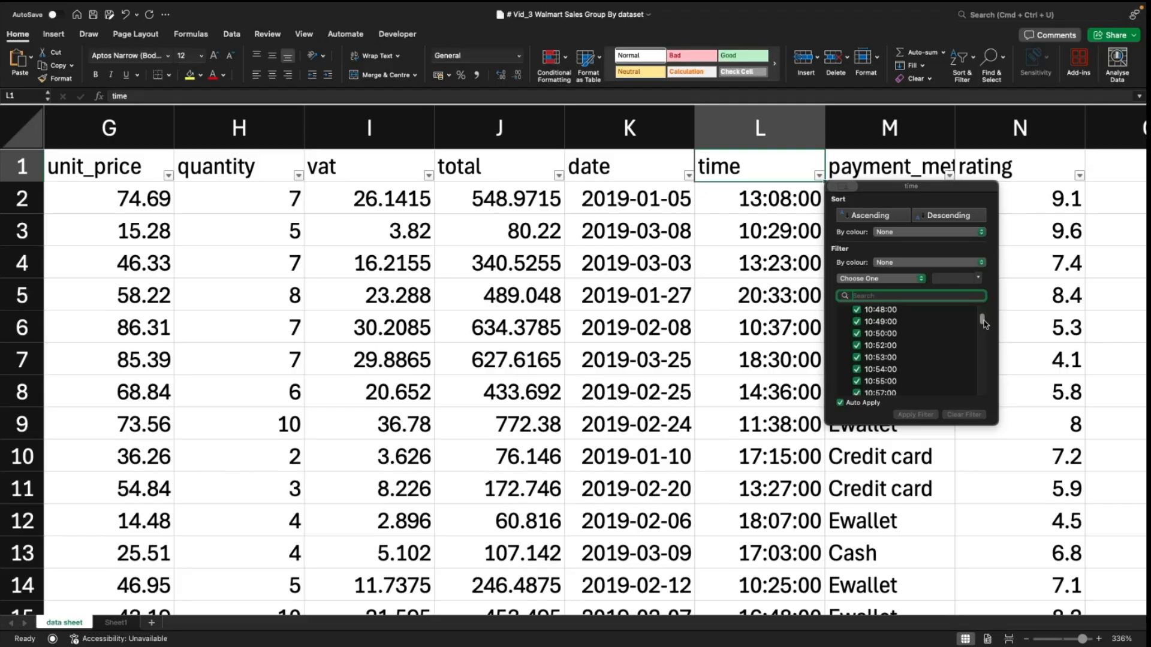
click(791, 291)
Step: Check the payment_method column's filter value list for missing values
click(908, 155)
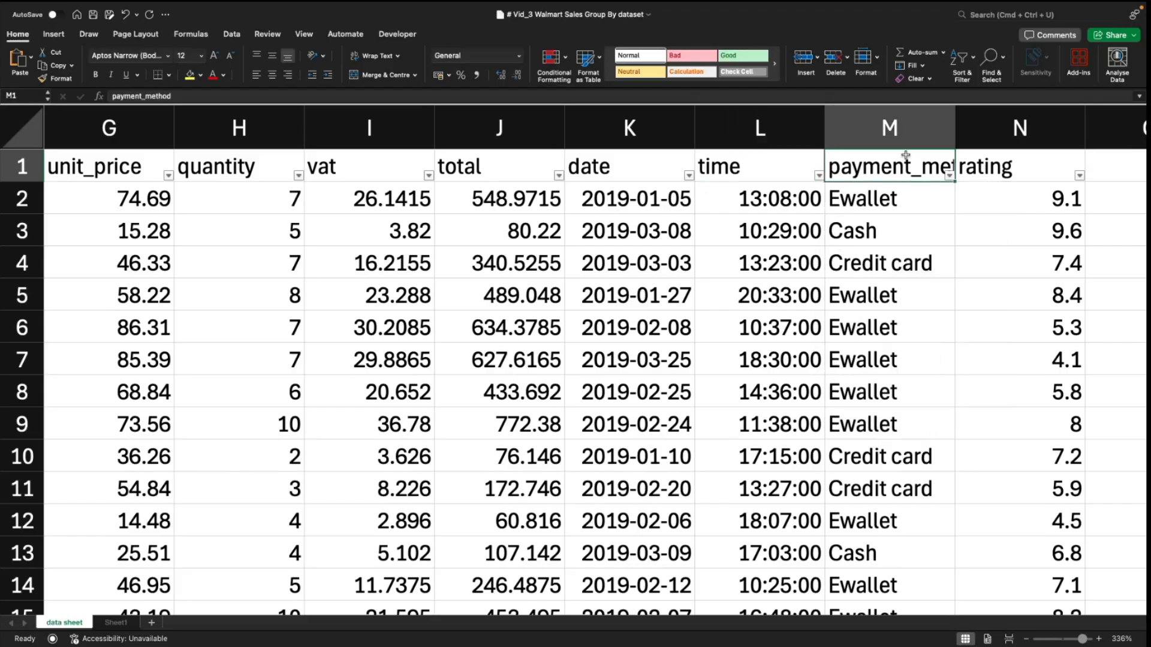
click(948, 175)
click(1000, 180)
Step: Check the rating column's filter value list for missing values
click(1003, 160)
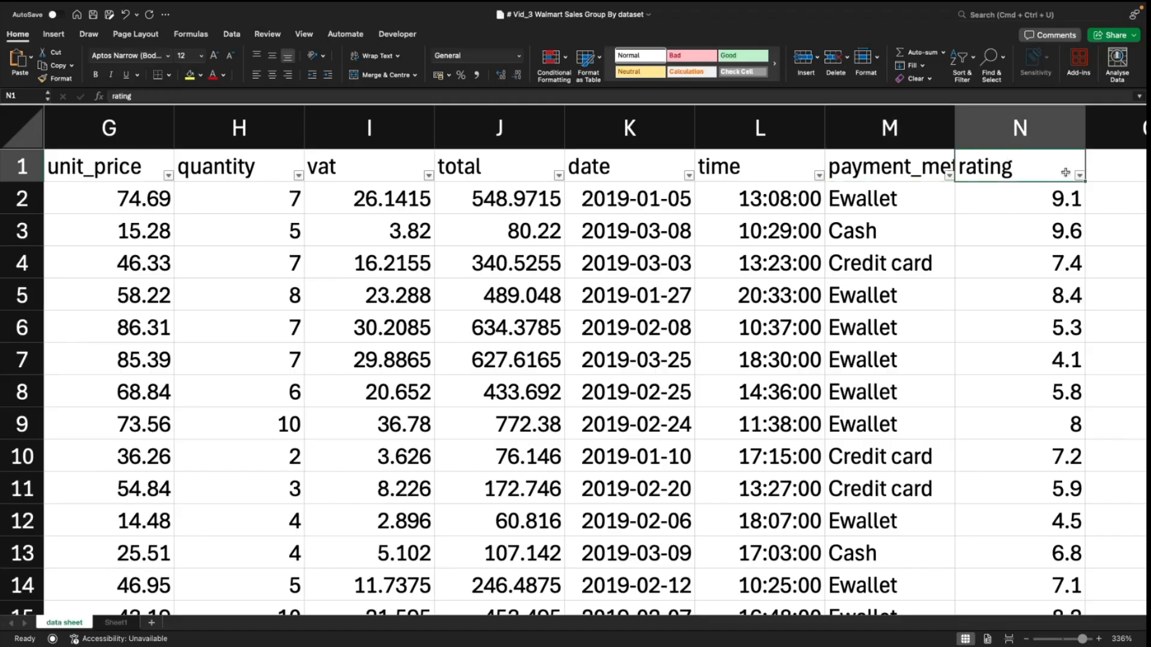
click(1079, 175)
scroll(1075, 358, down, 10)
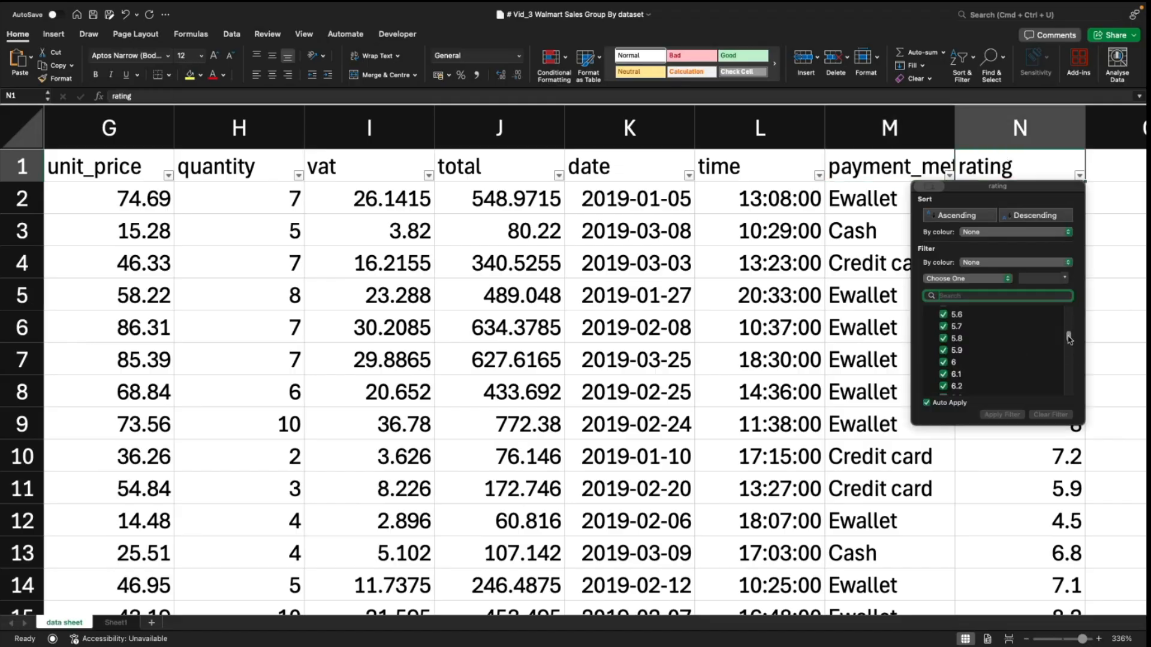
drag(1068, 389, 1068, 319)
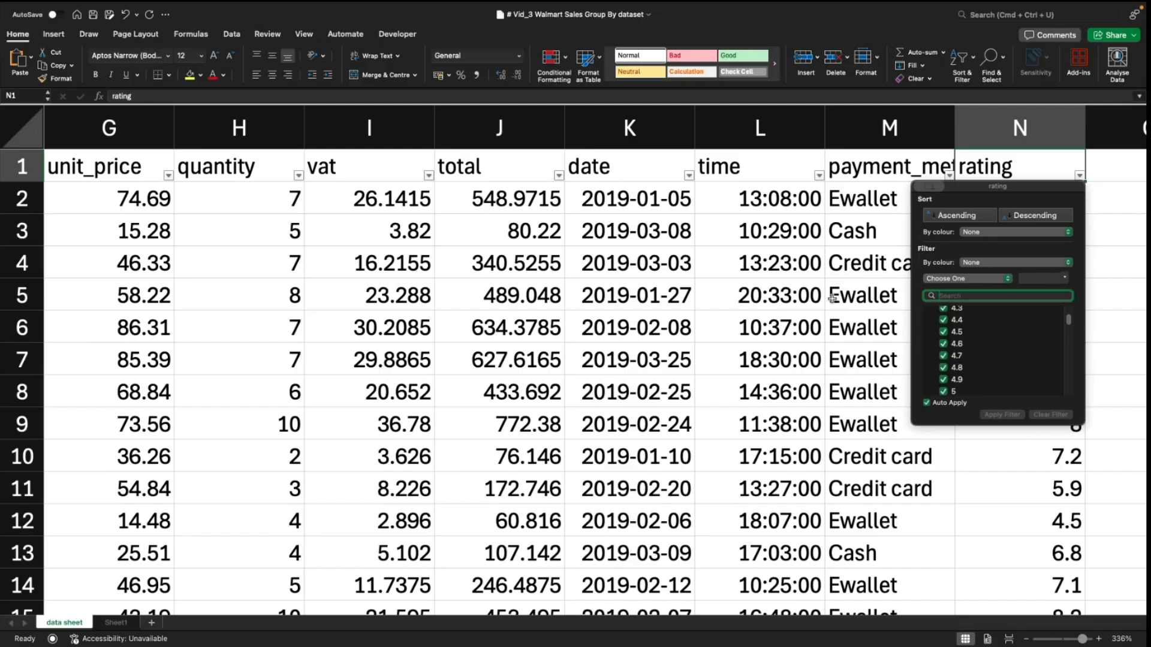
click(816, 290)
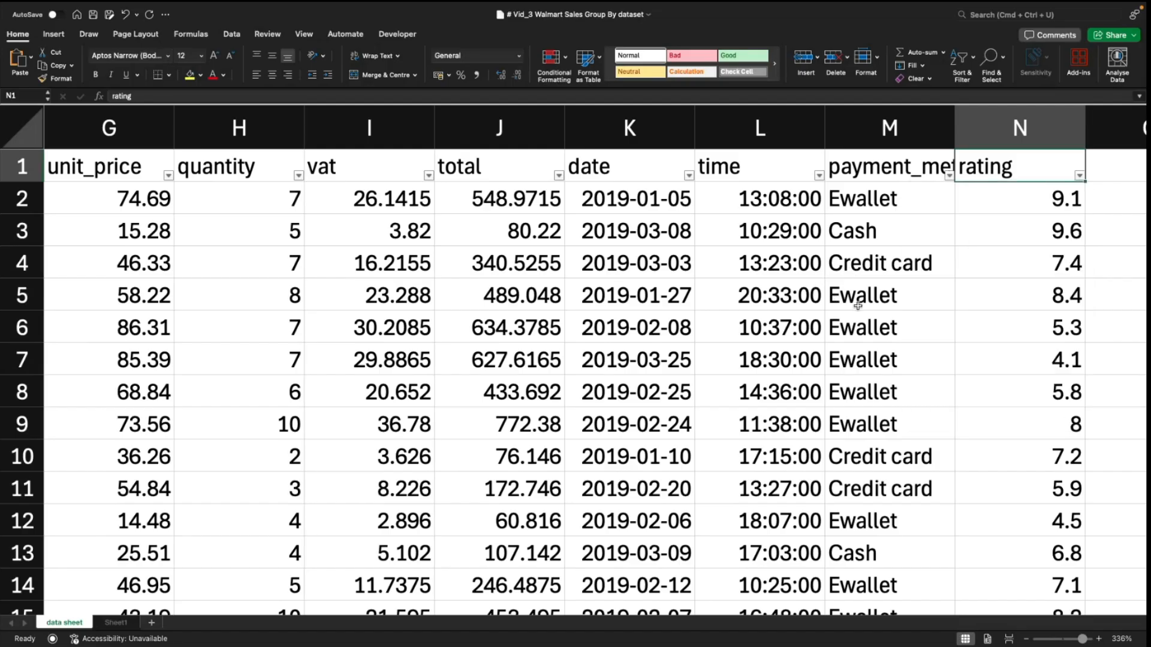
Step: Enter the text "3 star" as the rating in cell N9 to demonstrate an inconsistent entry
drag(1014, 259, 1039, 257)
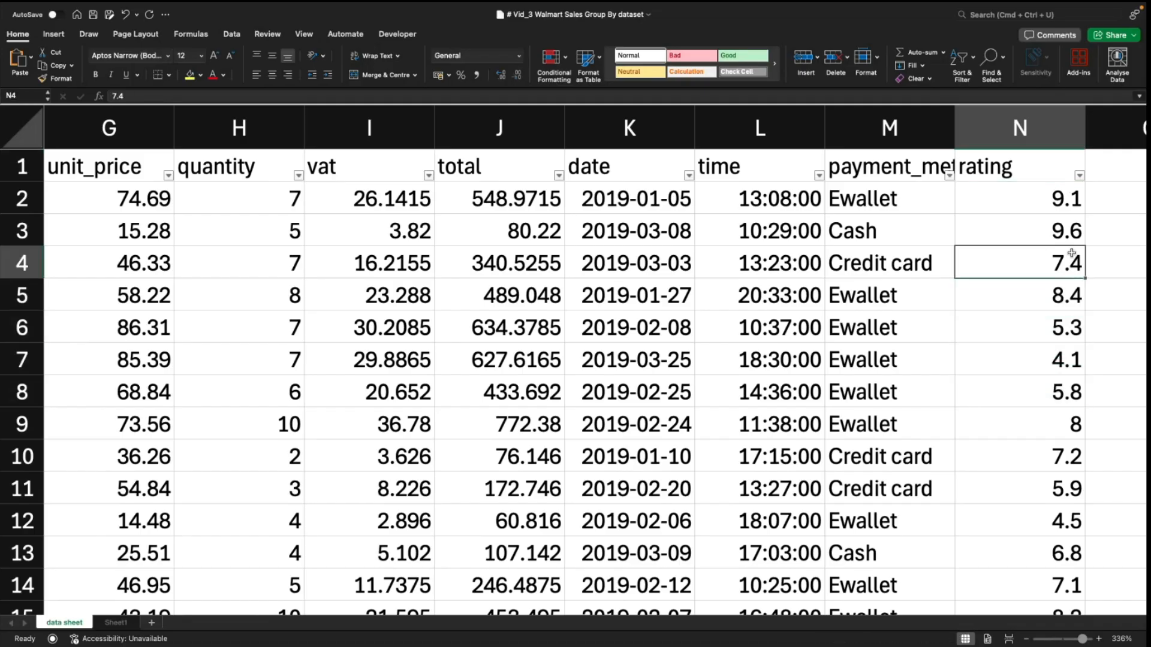
click(1041, 425)
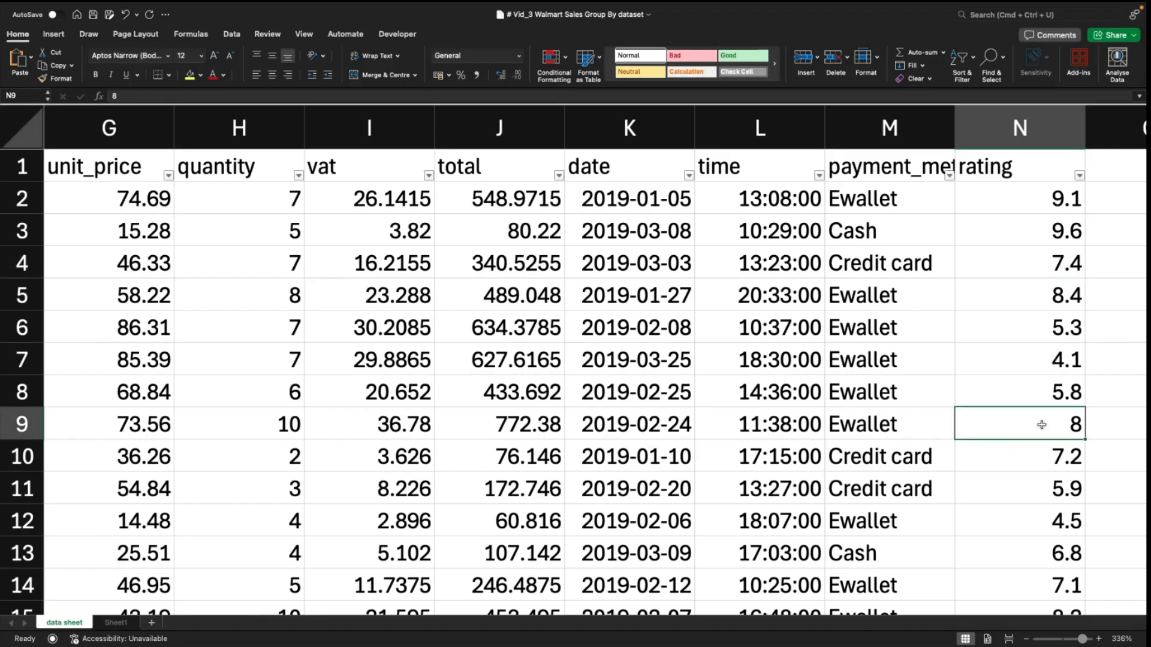
text(3 star)
key(Return)
click(1042, 425)
key(Up)
key(Down)
key(Up)
key(Down)
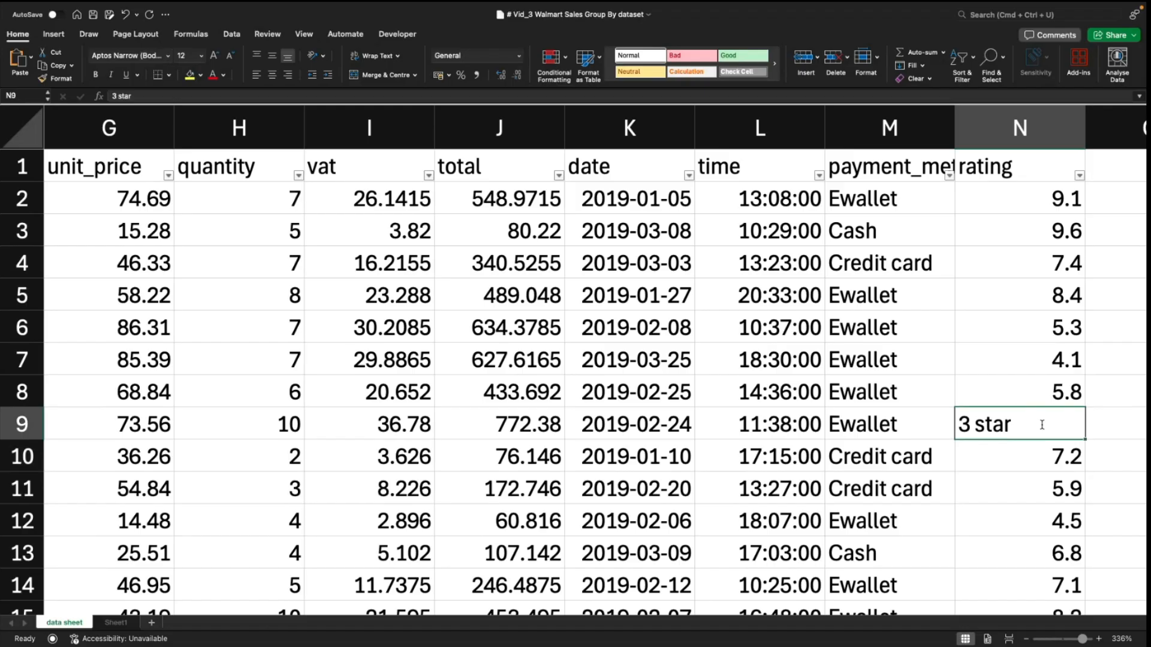
Step: Replace the rating in cell N9 with the plain number 3
text(3)
key(Return)
key(Up)
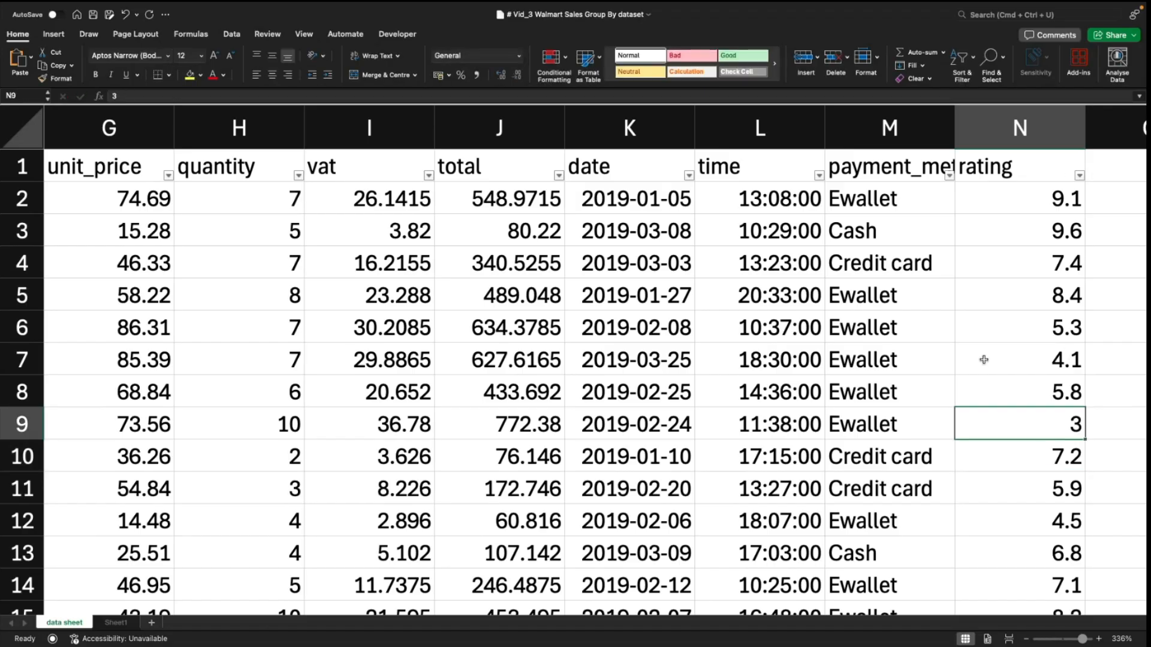
Step: Examine the rating column for consistently numeric values, selecting the whole column and its first data rows
click(986, 123)
click(1039, 429)
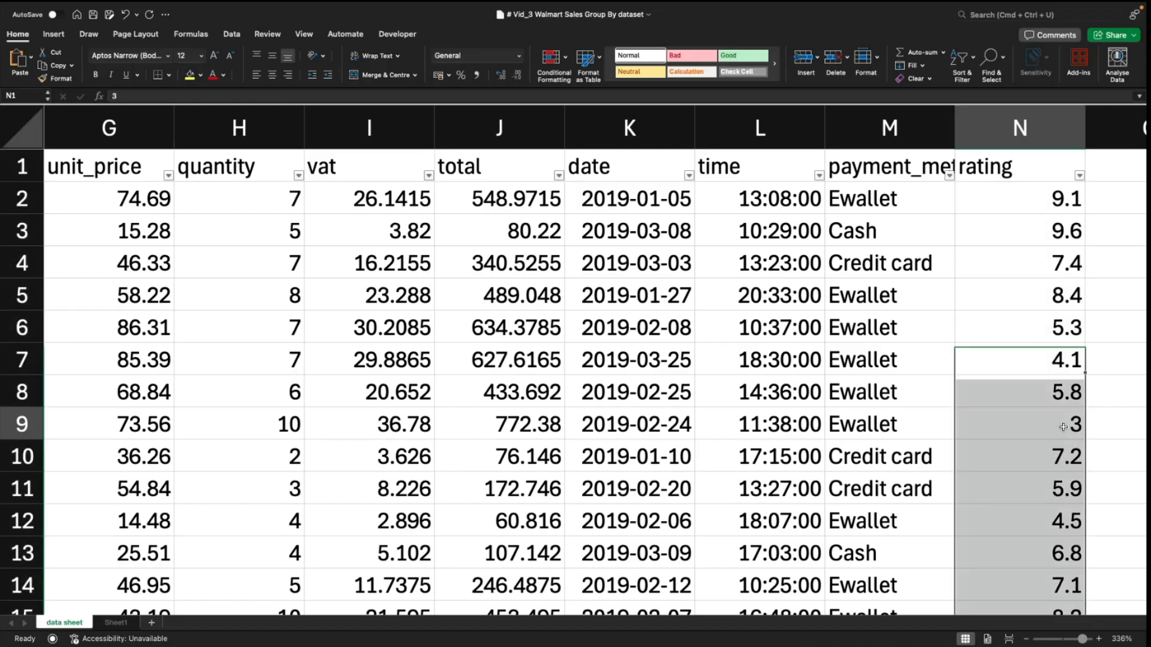
click(1027, 400)
drag(1030, 204, 1036, 428)
click(1037, 269)
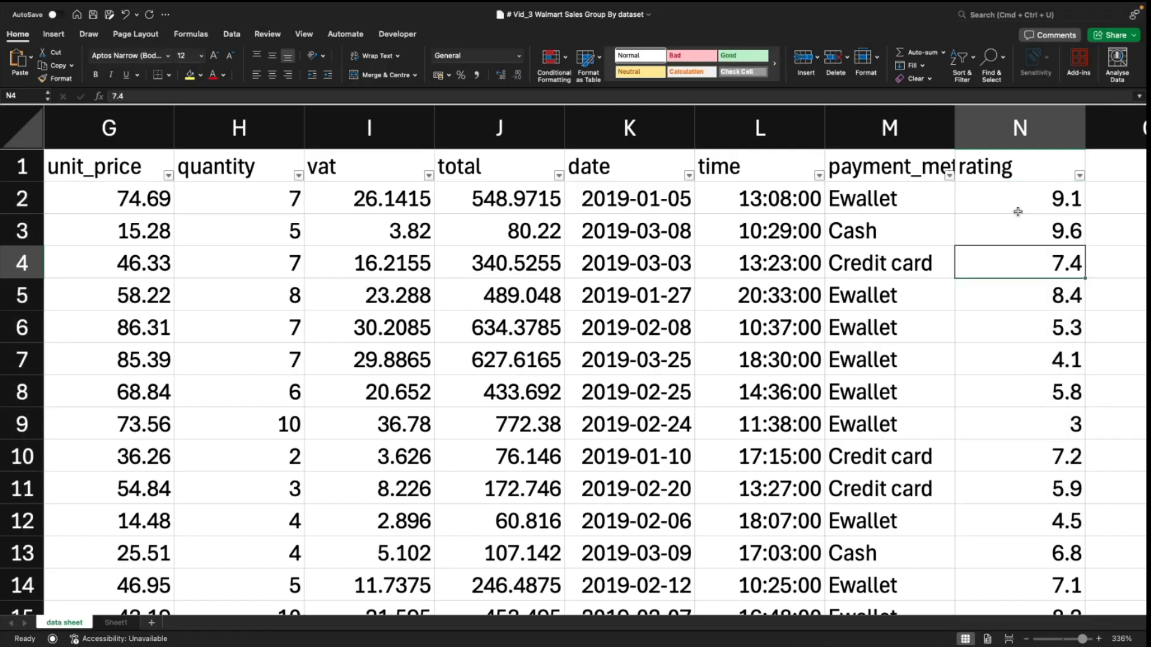
click(1018, 127)
click(1000, 282)
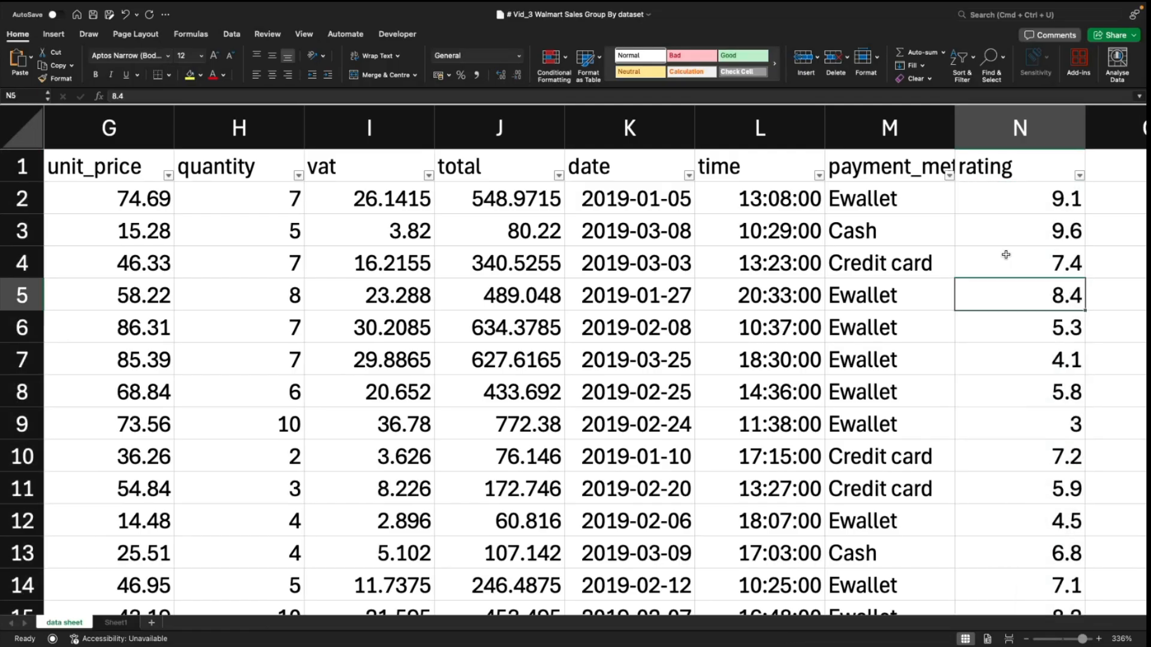
click(1012, 126)
click(987, 256)
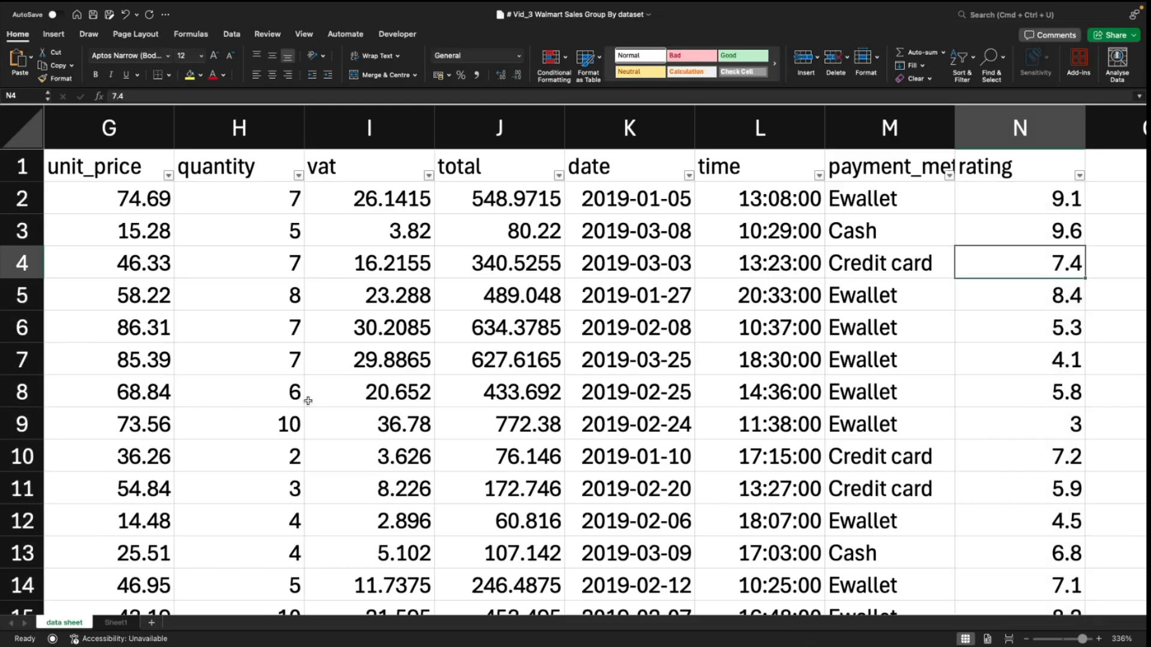
Step: Review the extent of the whole dataset from cell A1 to its last row and column
click(172, 232)
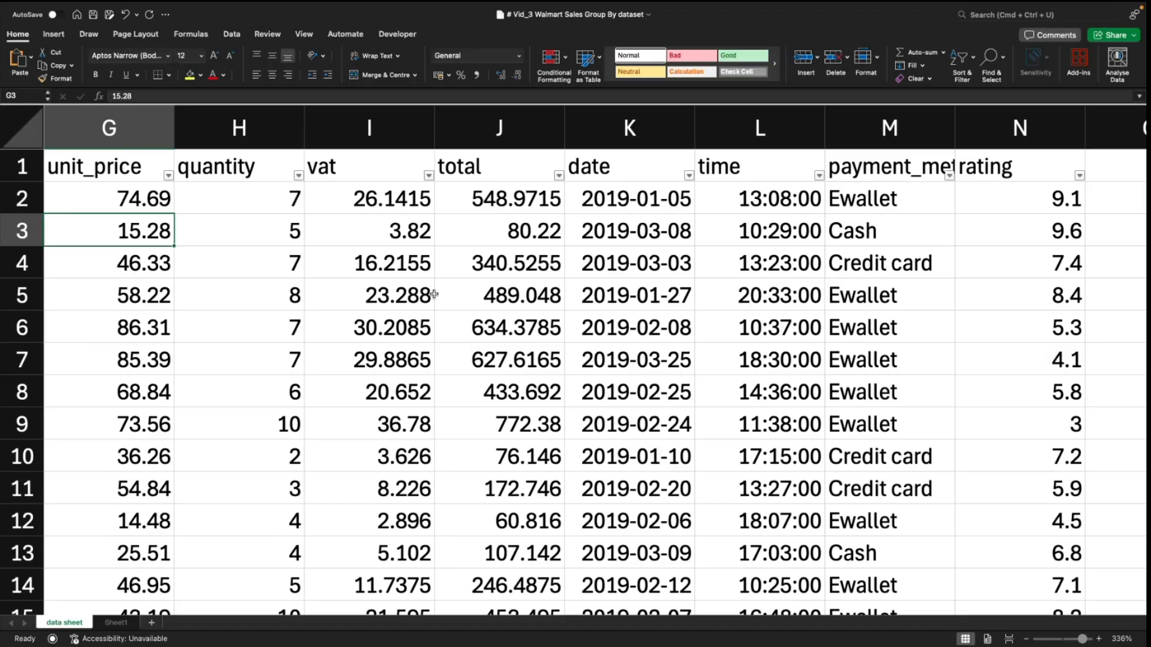
key(super+Up)
key(super+Left)
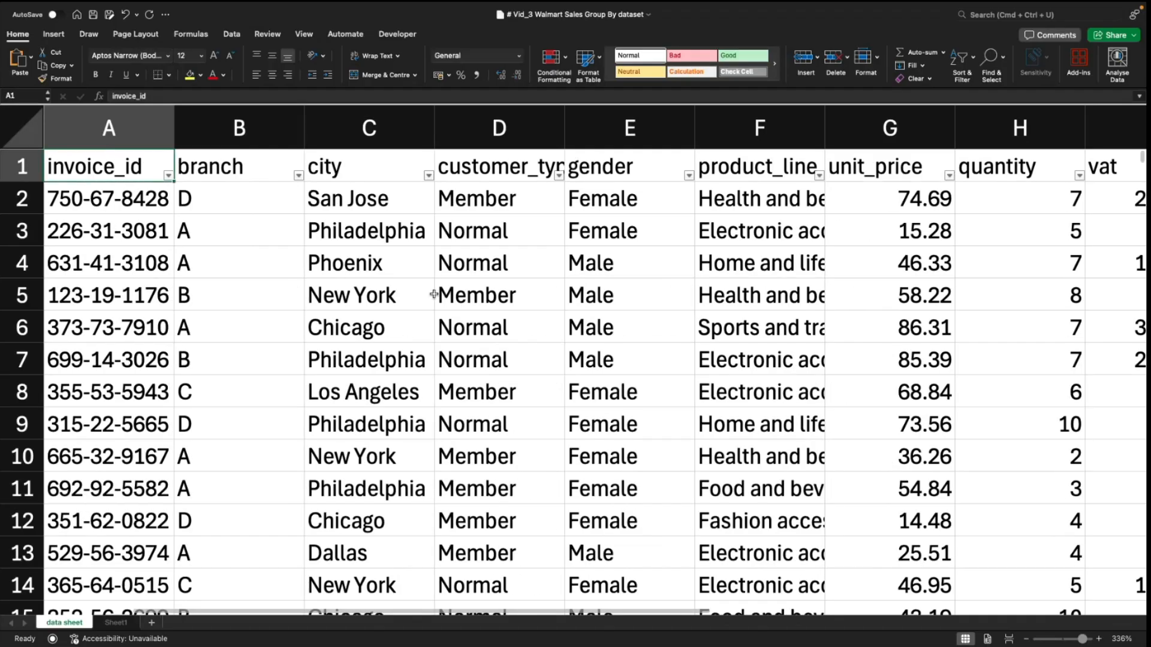
key(super+shift+Right)
key(super+shift+Down)
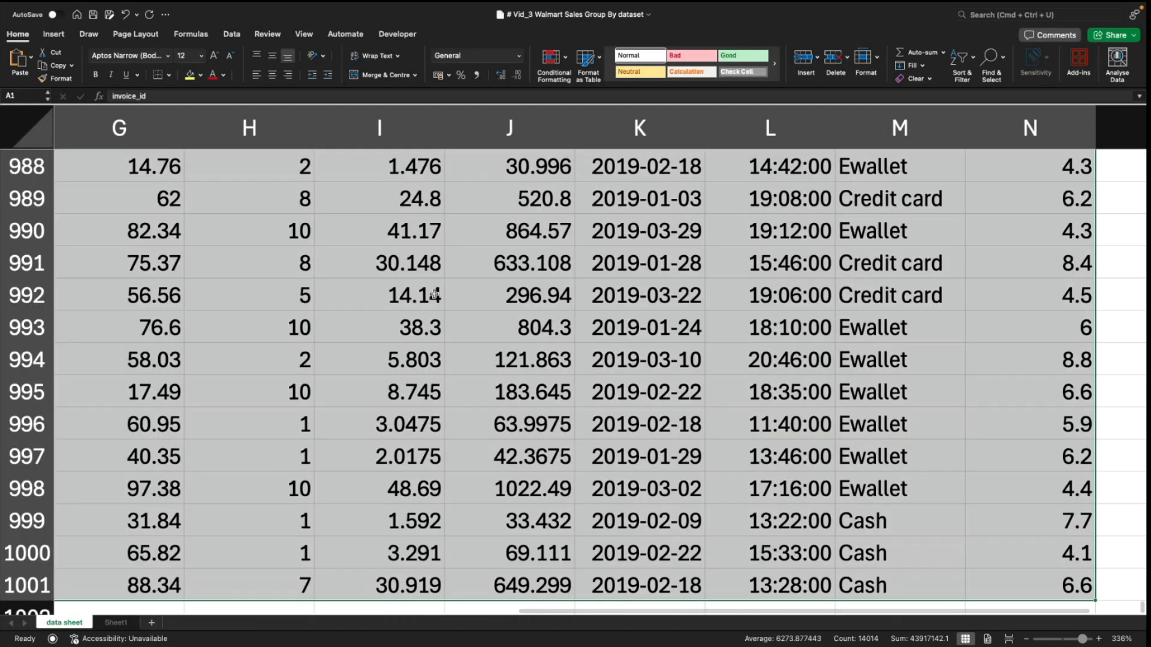
key(ctrl+Home)
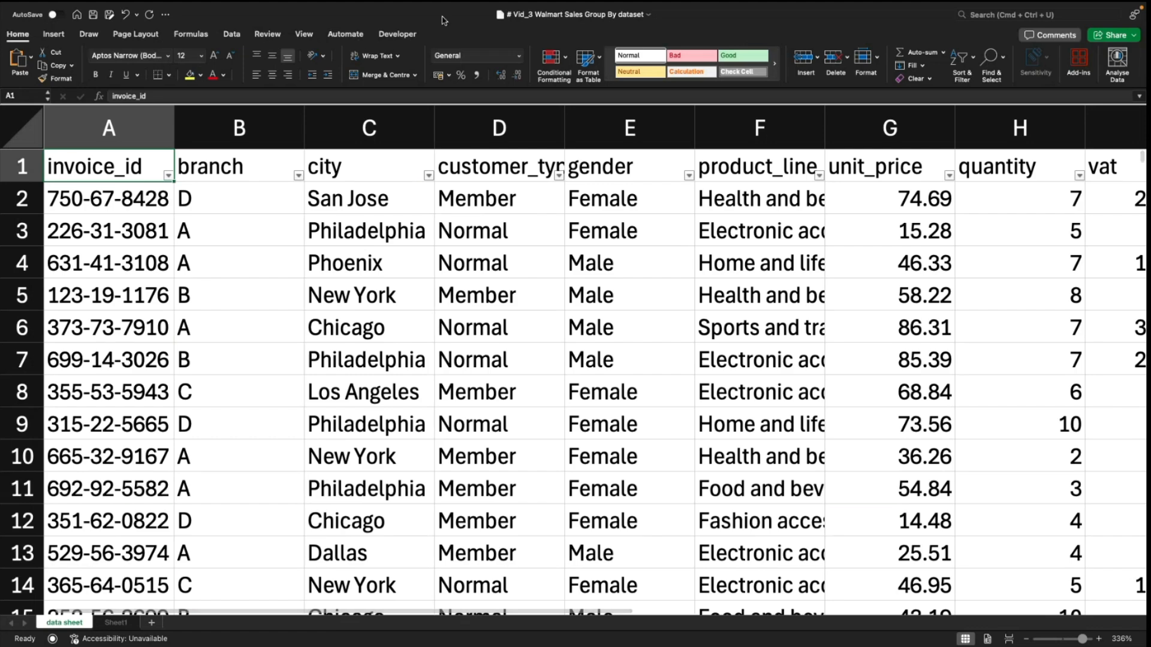
click(233, 217)
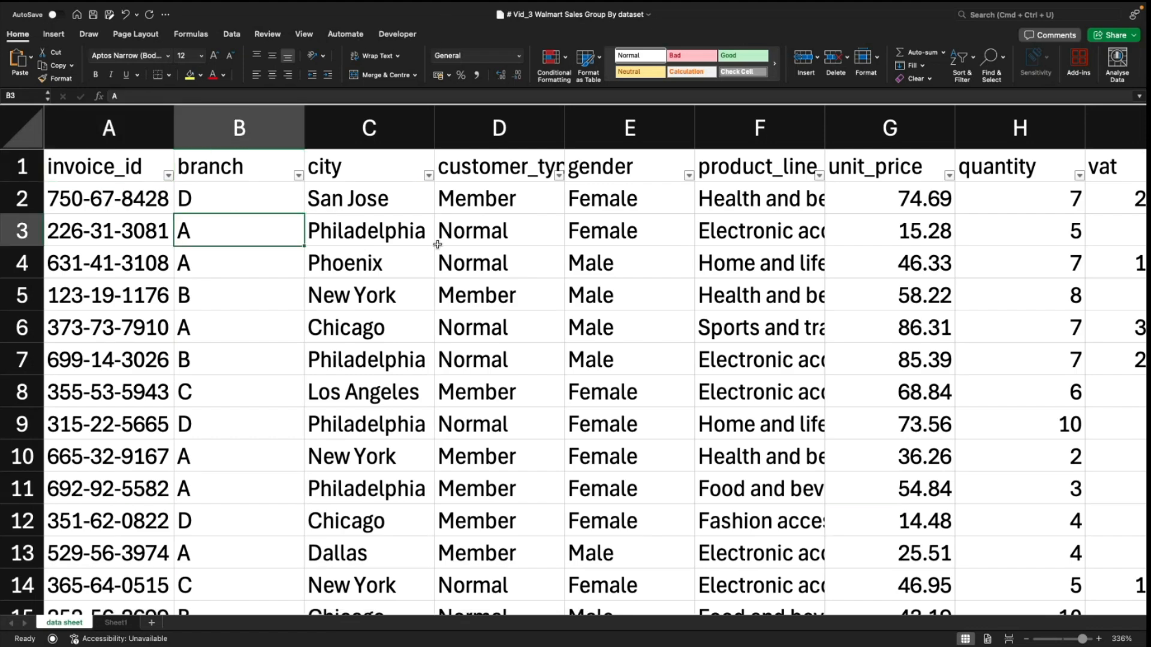
Step: Convert the full data range A1:N1001 into a table with headers
key(ctrl+Home)
key(super+shift+End)
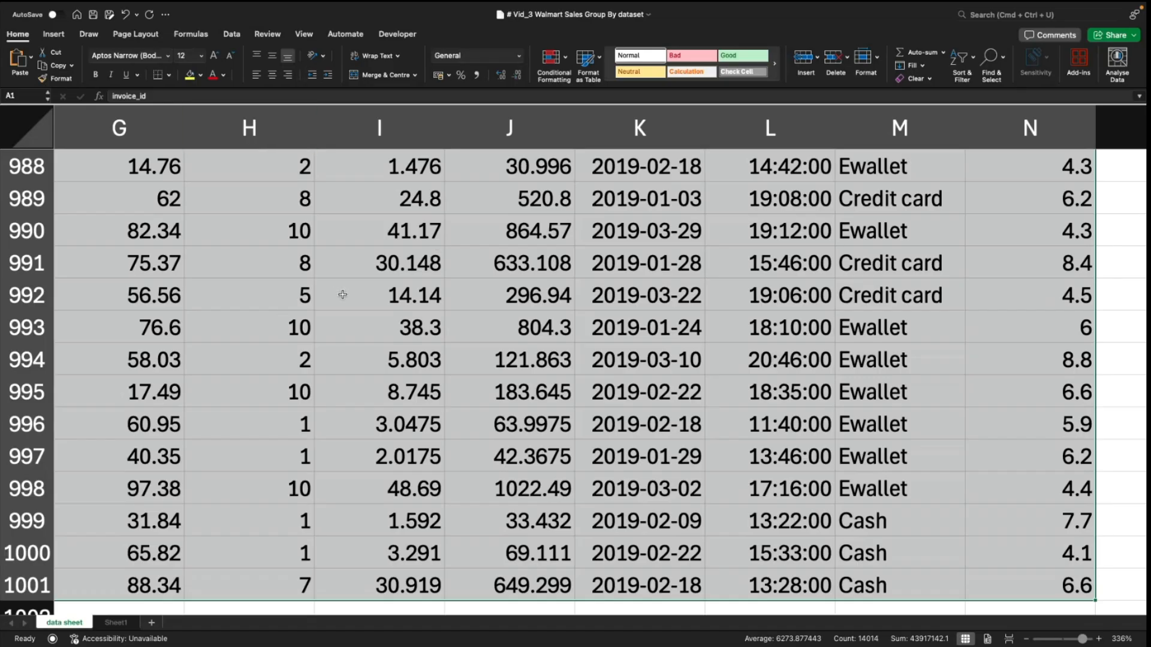
key(super+t)
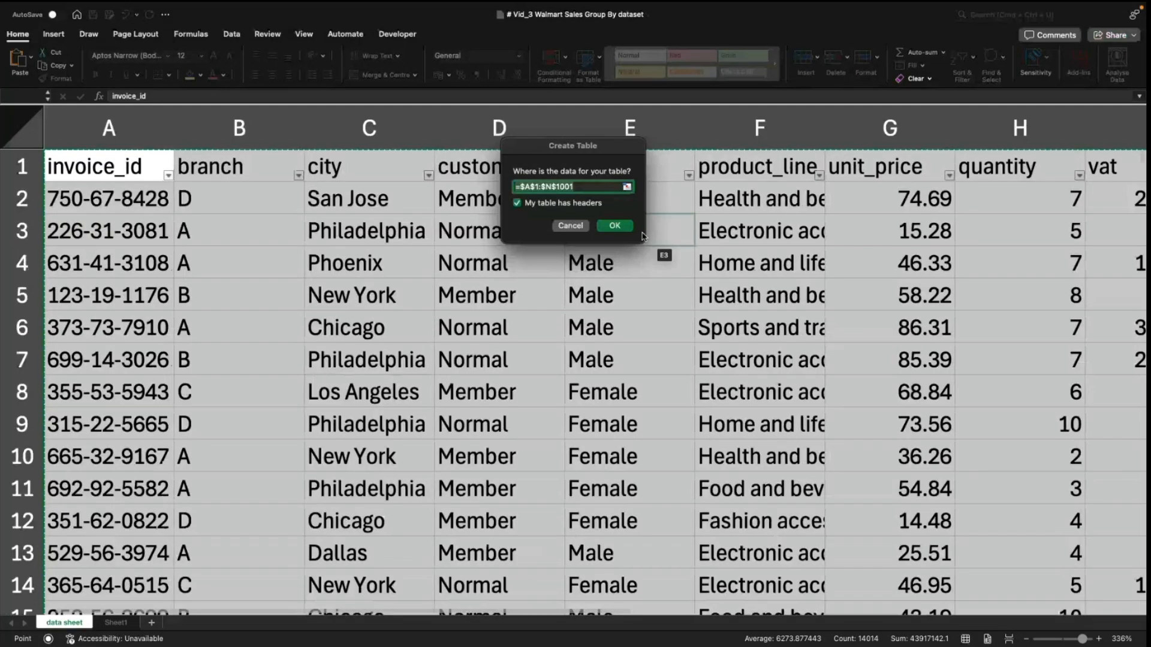
click(618, 226)
Step: Rename the table as data and save the workbook
click(33, 71)
text(data)
key(Return)
click(203, 316)
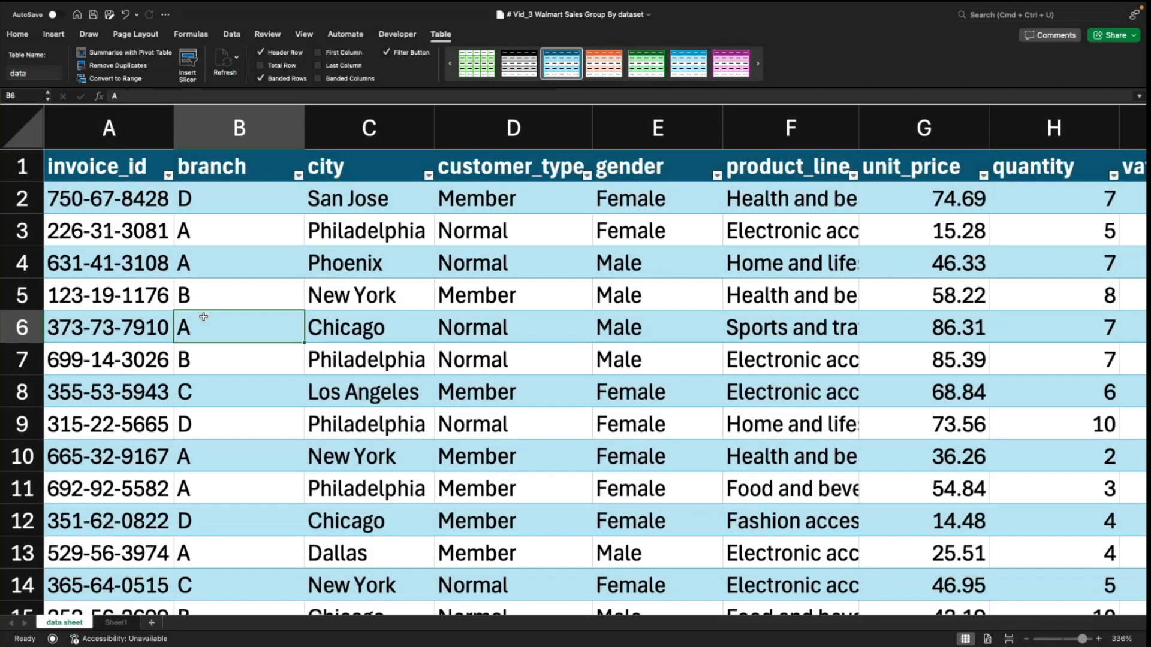
click(94, 13)
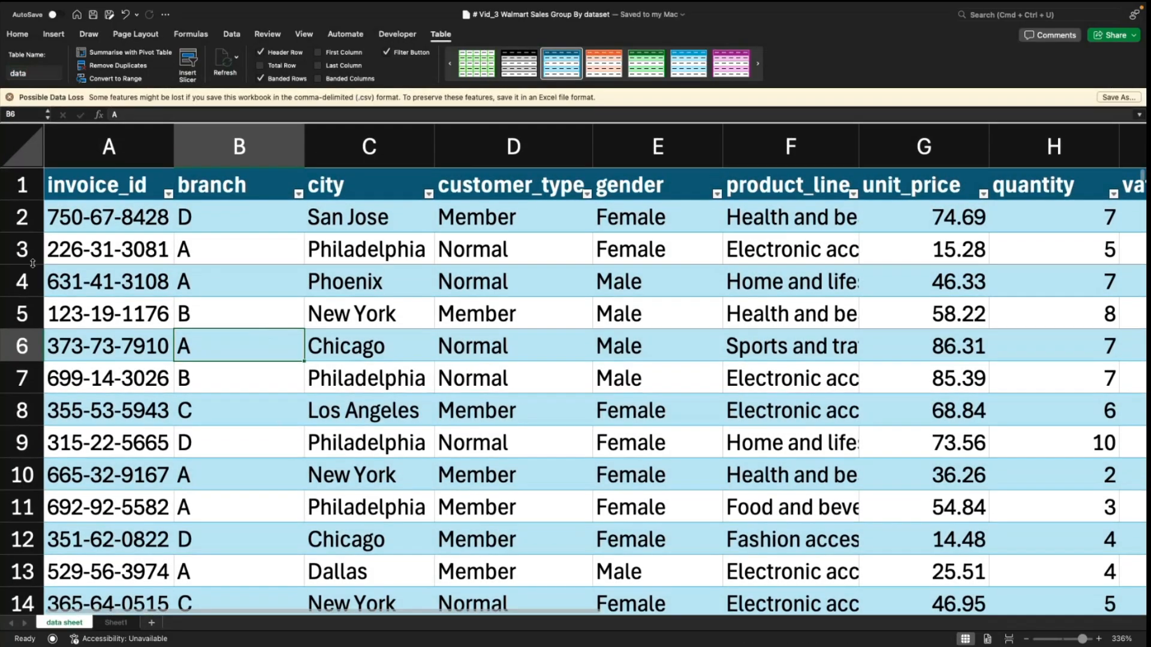
Step: Dismiss the data-loss warning and add a new blank worksheet with cell D4 selected
click(10, 97)
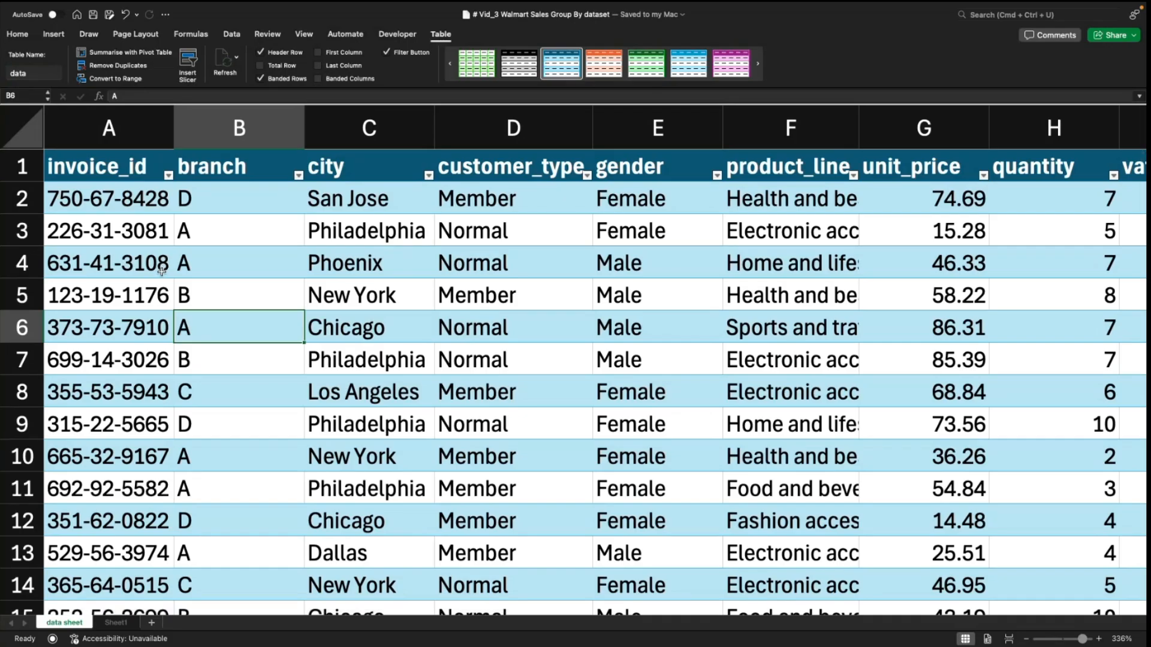
click(151, 623)
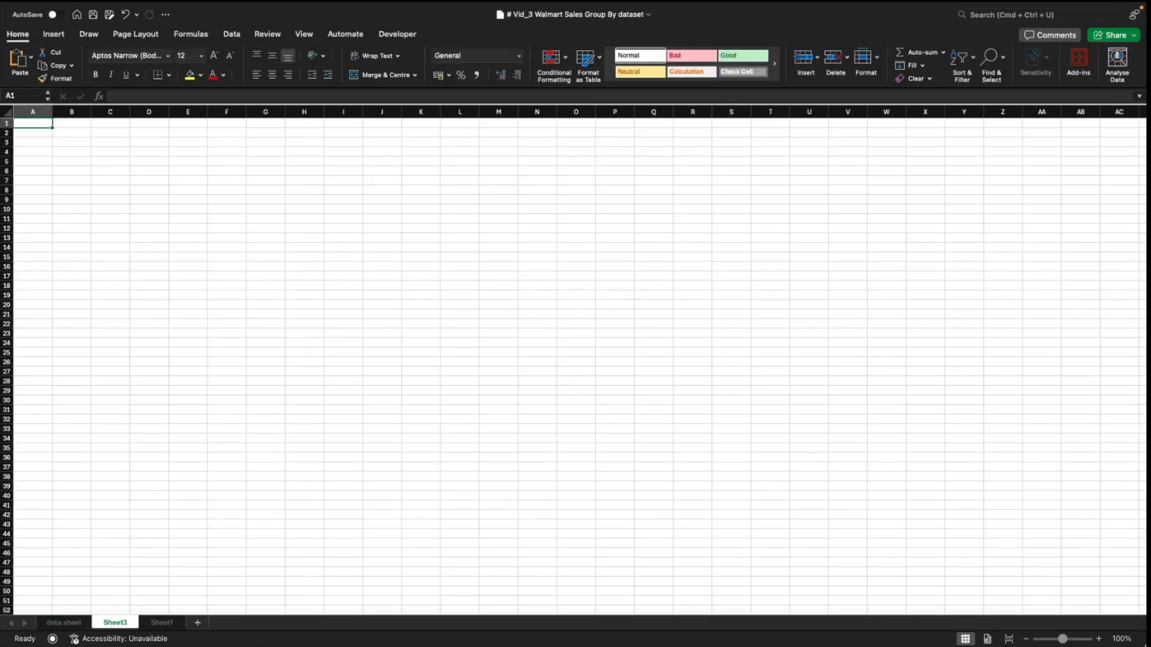
drag(1065, 640, 1079, 639)
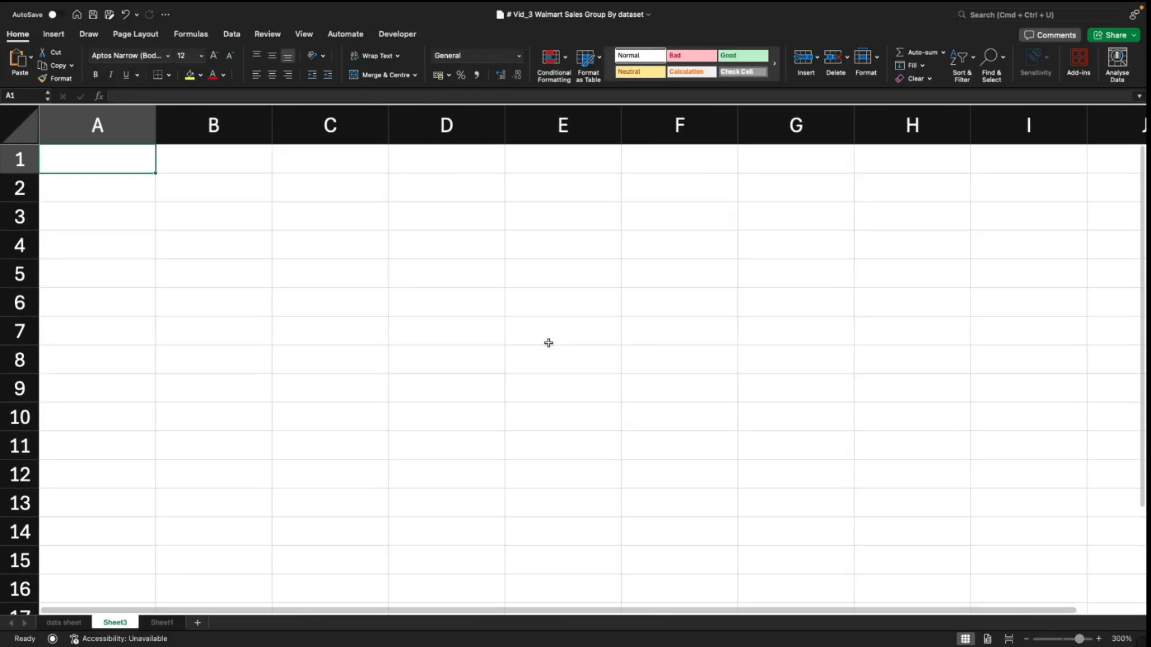
click(437, 252)
text(=)
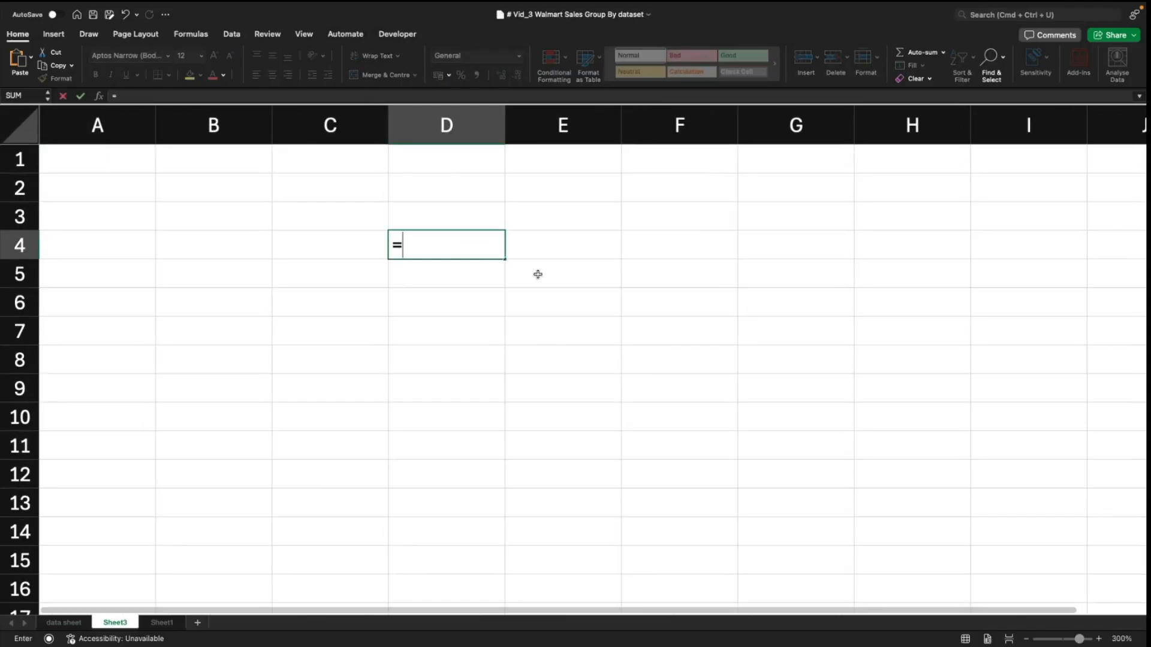
text(count)
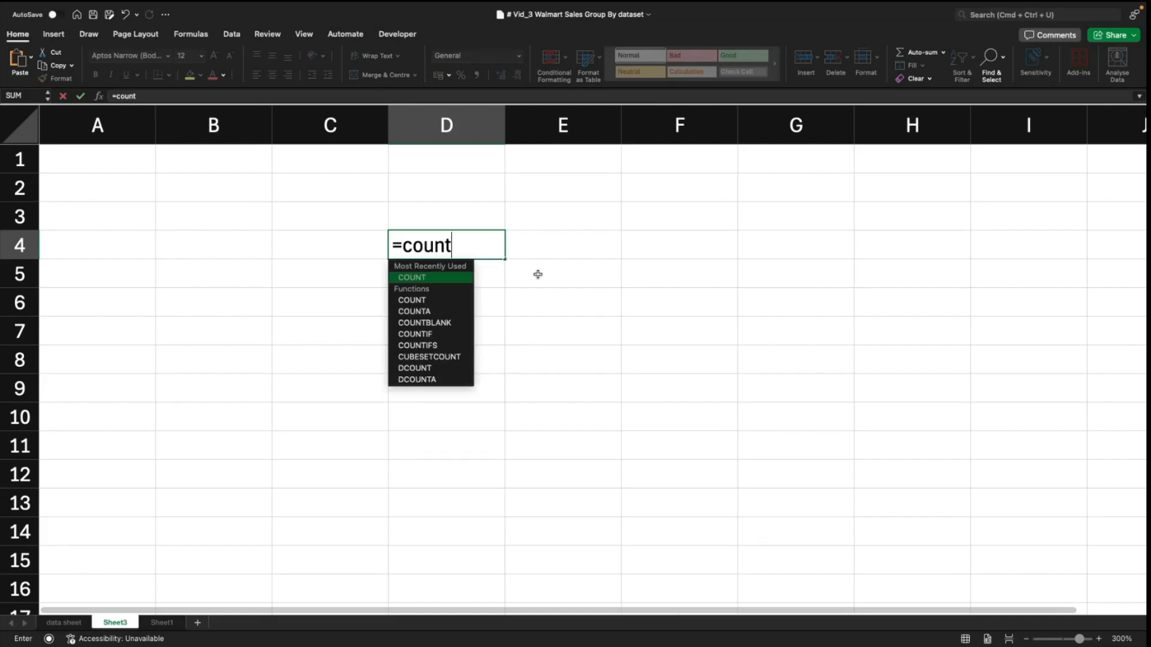
key(Tab)
key(BackSpace)
key(BackSpace)
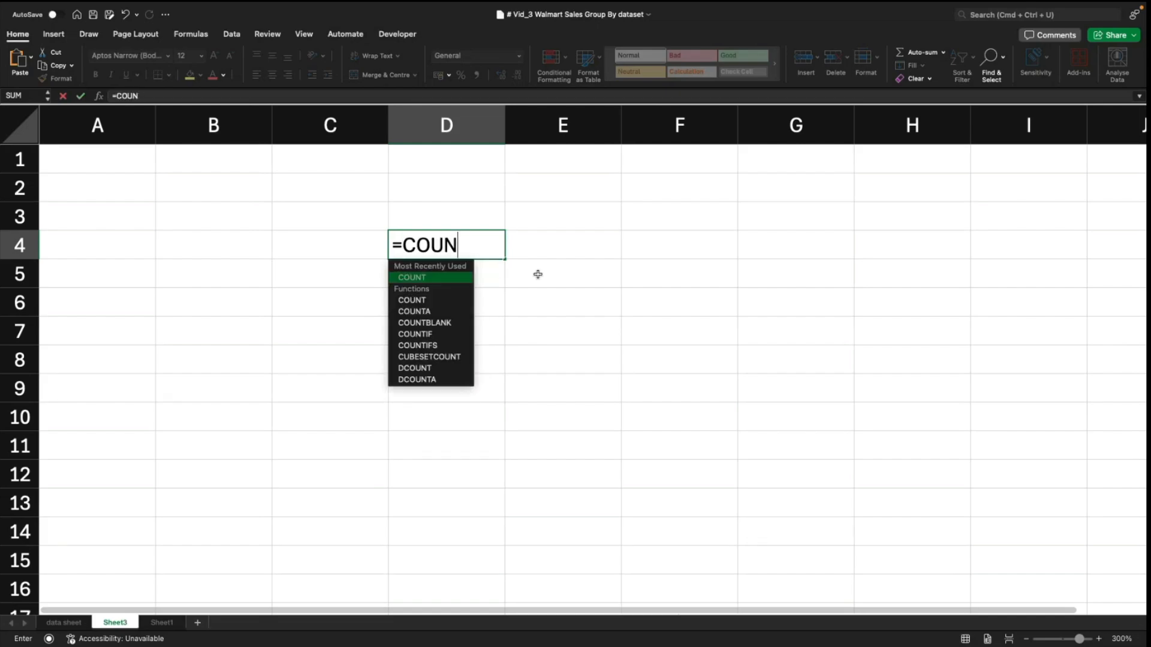
text(TA)
key(Tab)
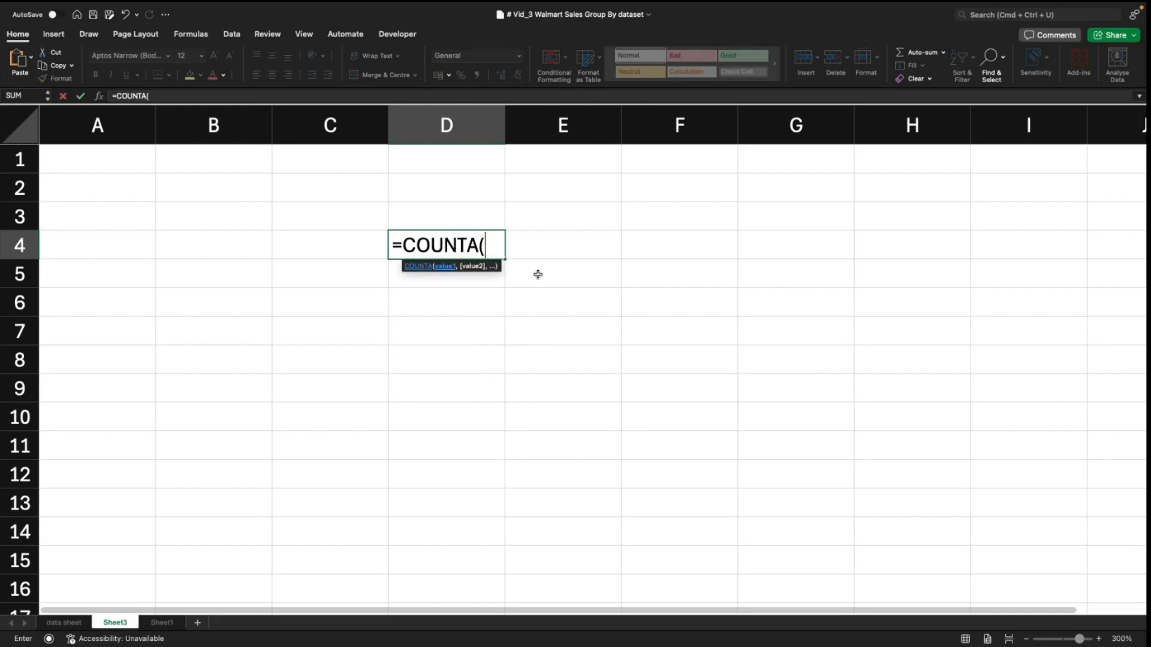
key(BackSpace)
key(BackSpace)
key(BackSpace)
key(BackSpace)
key(BackSpace)
key(BackSpace)
key(BackSpace)
key(BackSpace)
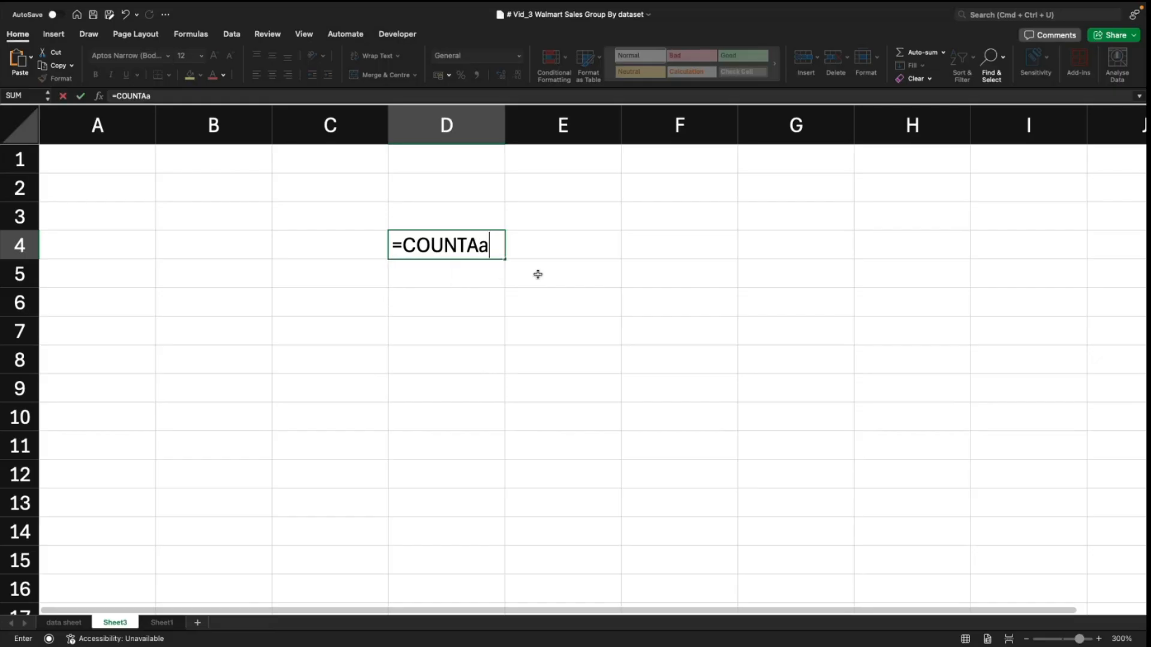
text(=count)
key(BackSpace)
key(BackSpace)
key(BackSpace)
key(BackSpace)
key(BackSpace)
key(BackSpace)
text(=)
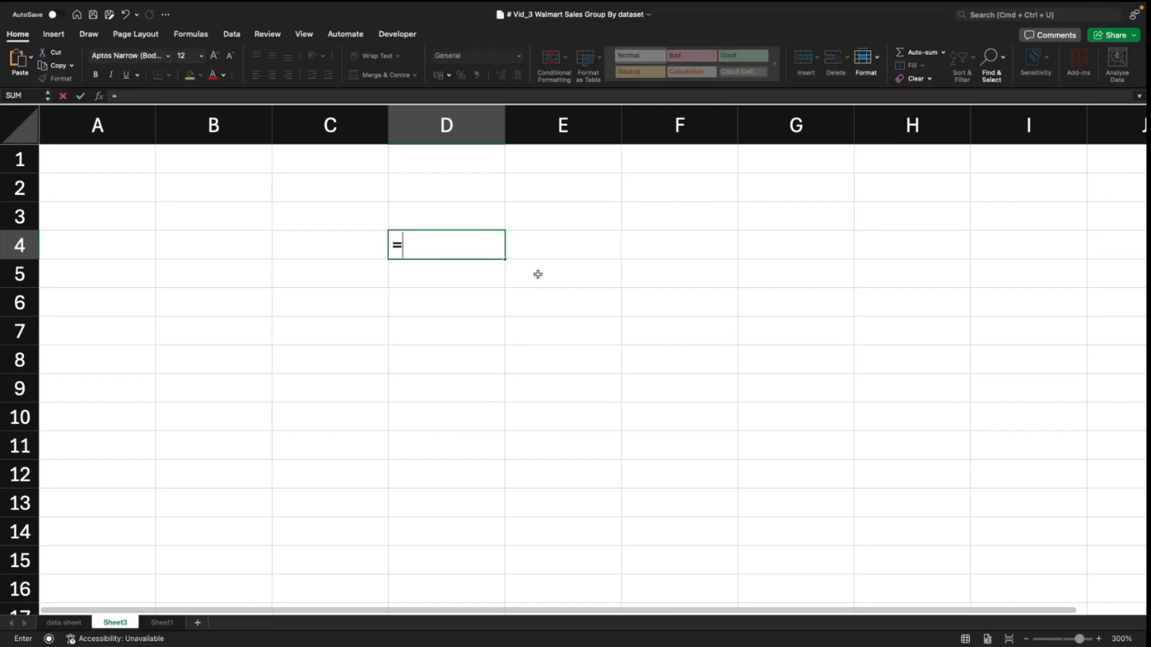
text(uy)
key(BackSpace)
text(ni)
key(Right)
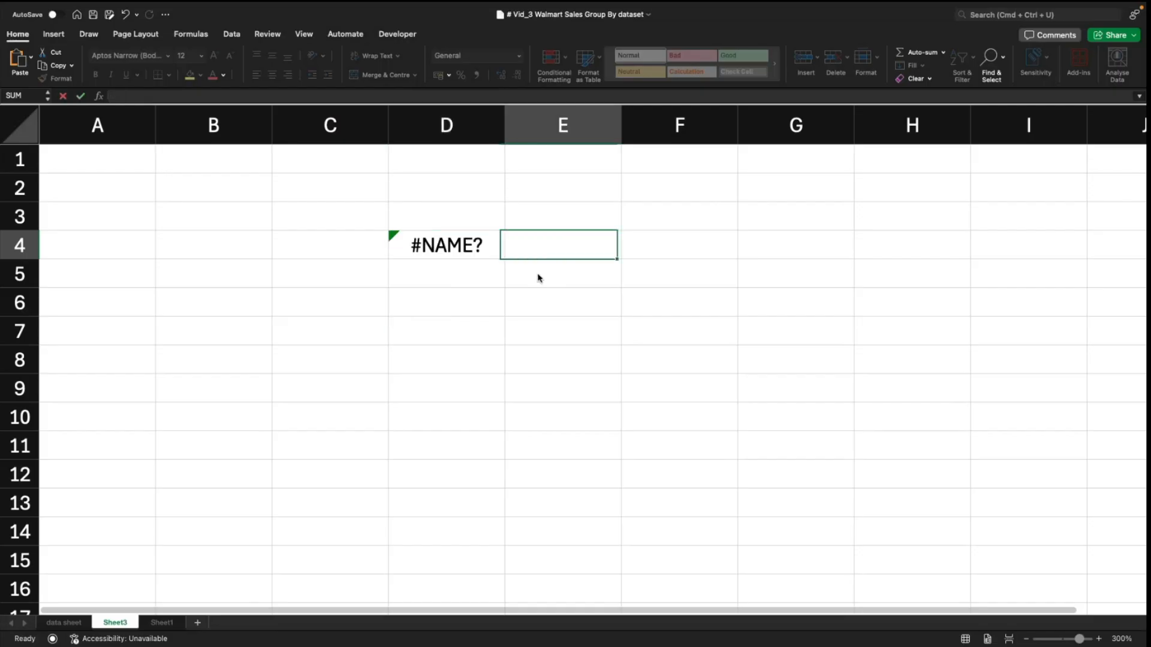
key(Down)
key(Down)
key(Up)
key(Up)
key(super+z)
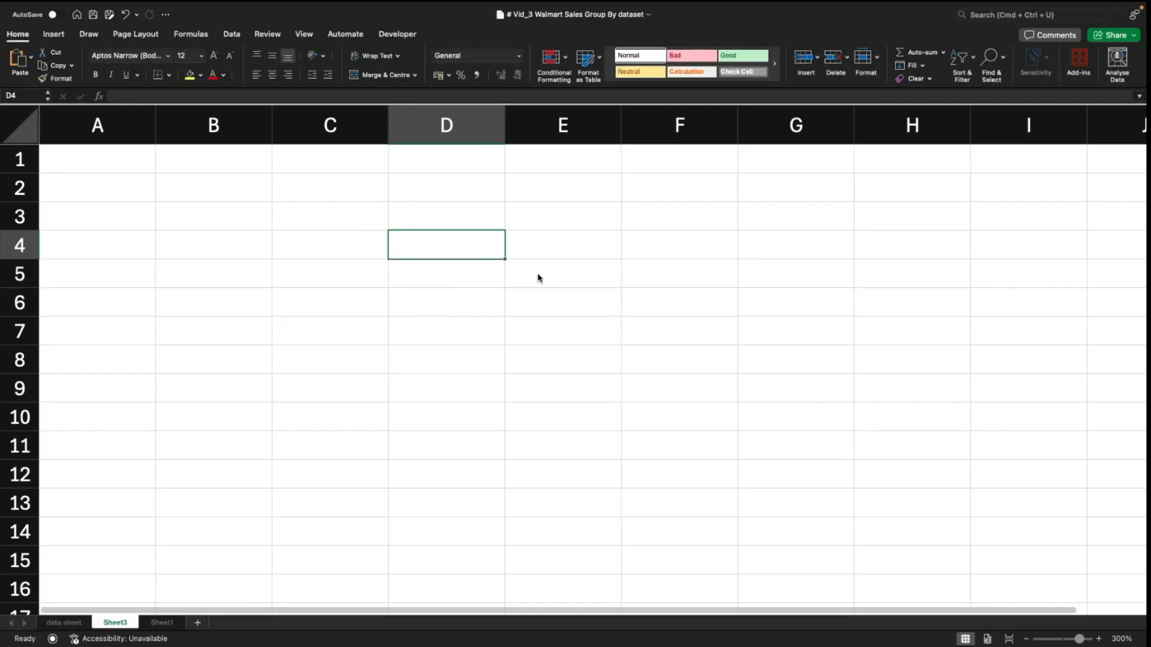
Step: Enter the formula =UNIQUE(data[branch]) in cell D4 to list the distinct branches of the data table
text(=uni)
key(Down)
key(Down)
key(Tab)
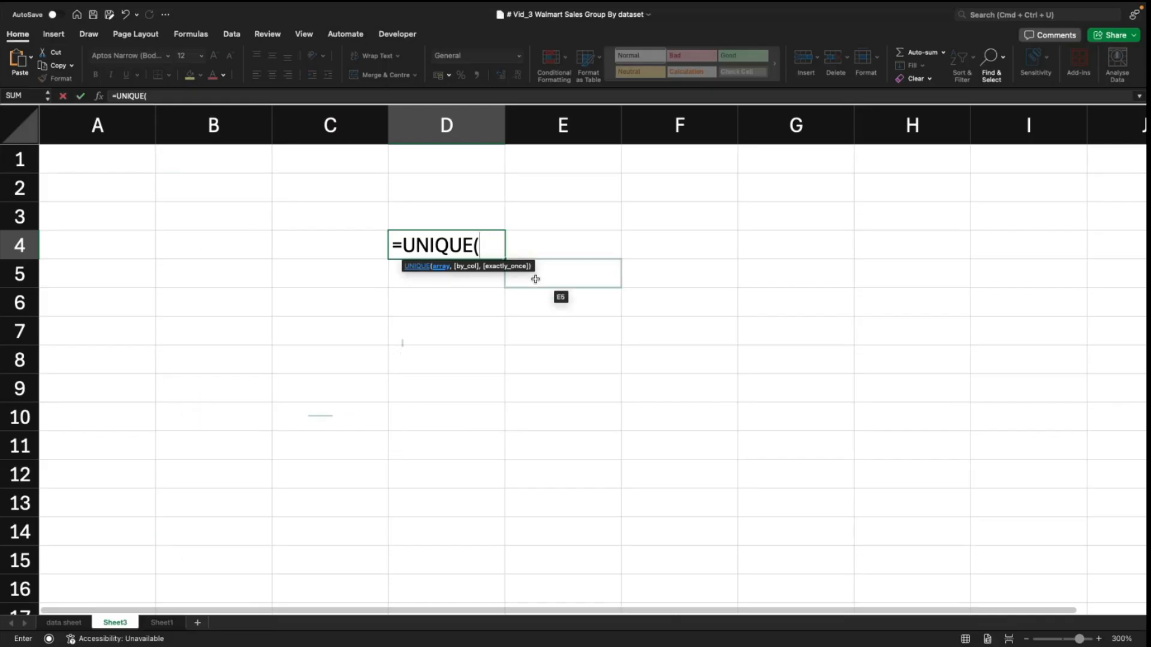
text(data)
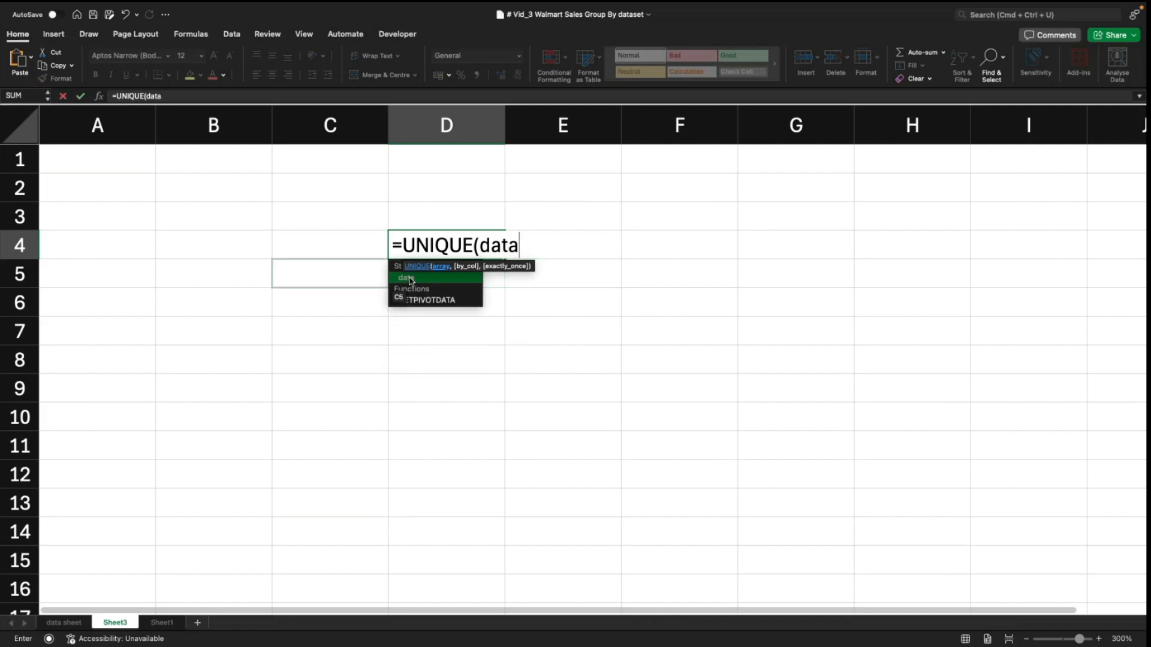
text([)
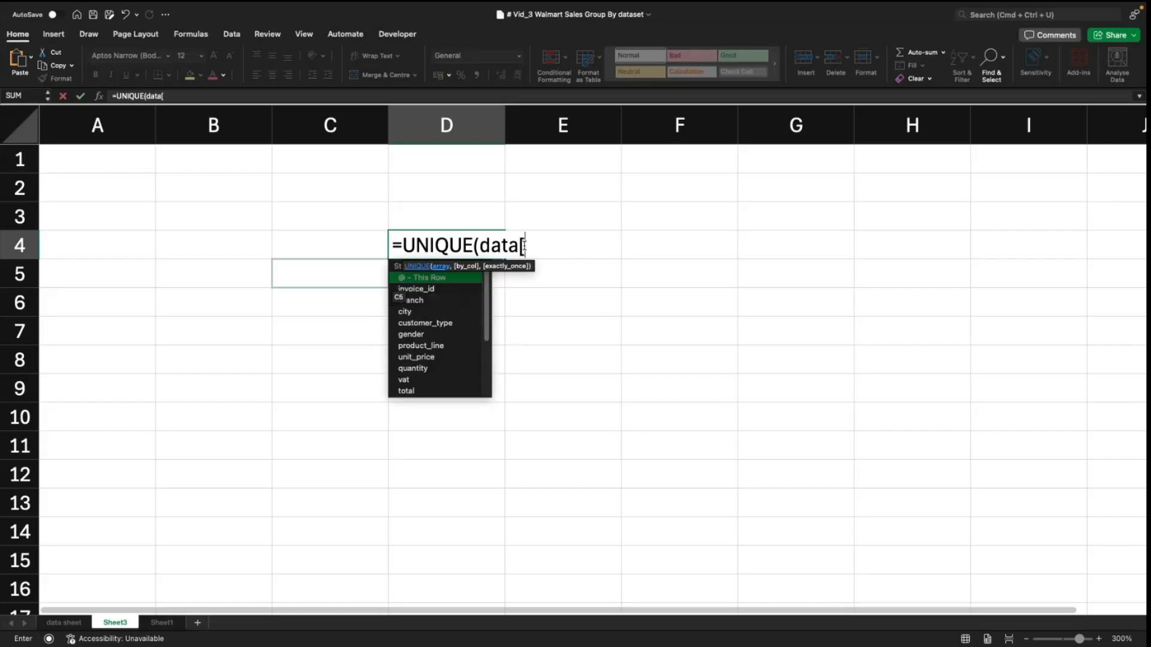
key(Down)
key(Down)
text(branch)
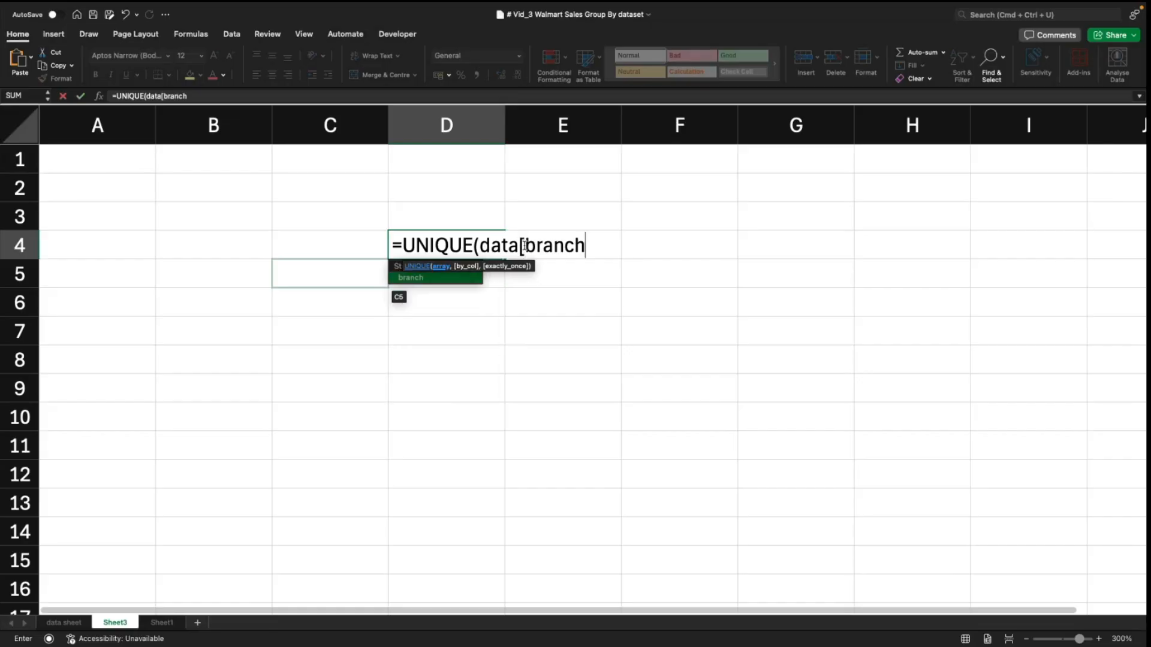
text(])
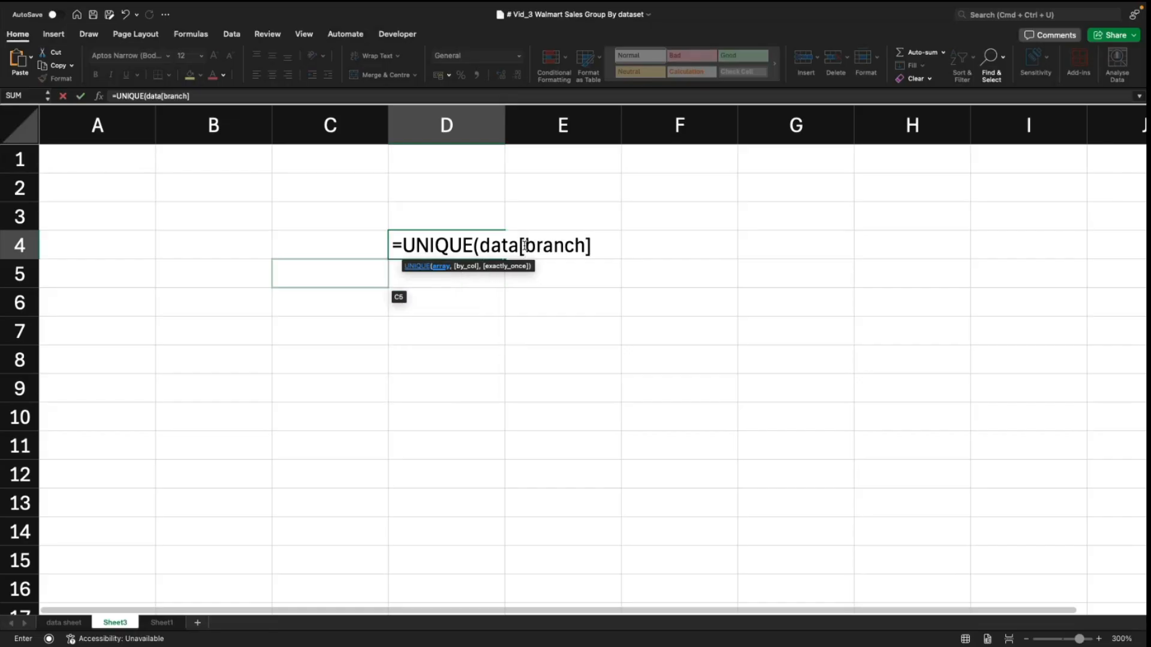
text())
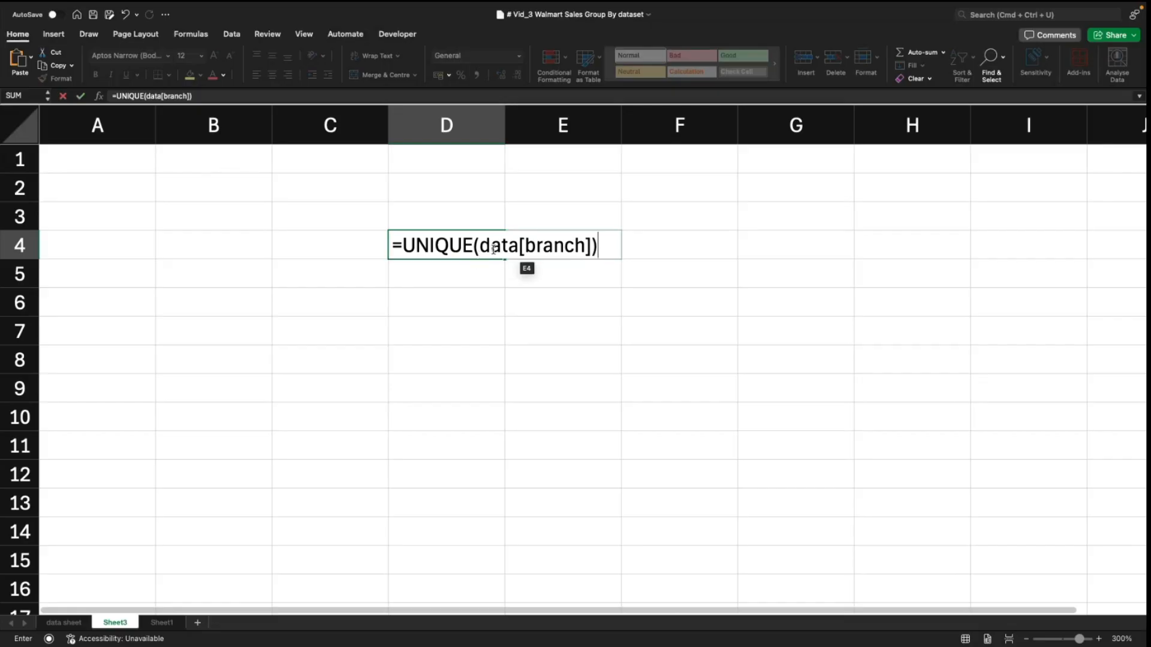
key(Return)
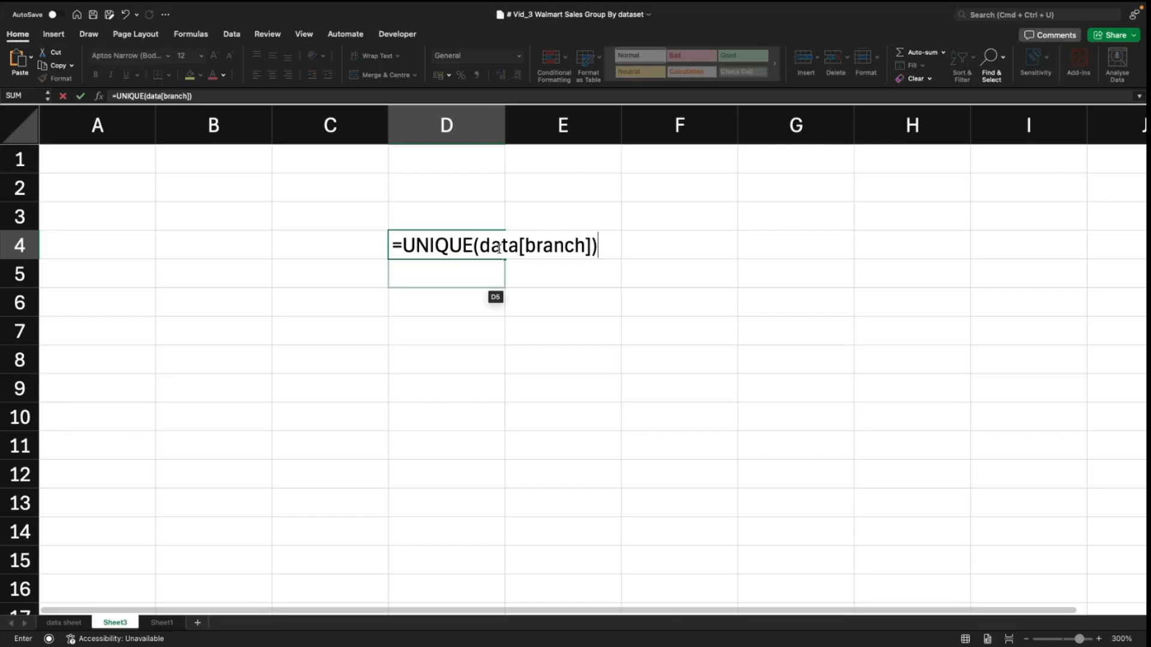
Step: Examine the list of unique branches in D4:D8, selecting the whole spilled range
key(Up)
key(Down)
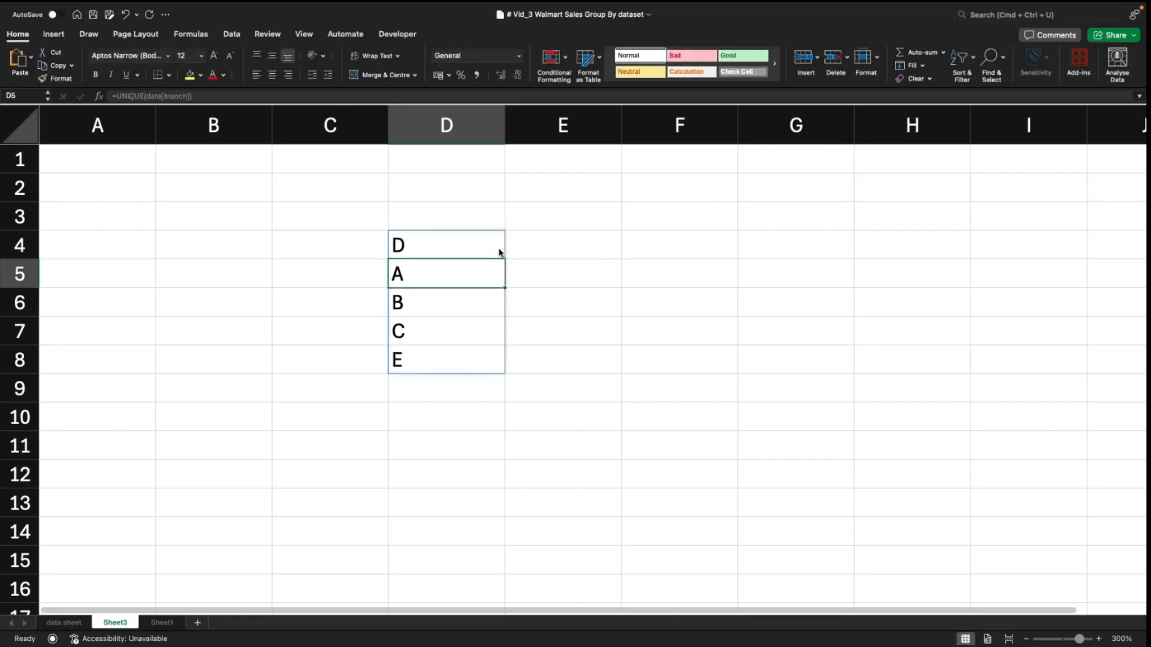
key(Up)
key(shift+Down)
key(shift+Down)
key(shift+Down)
key(shift+Down)
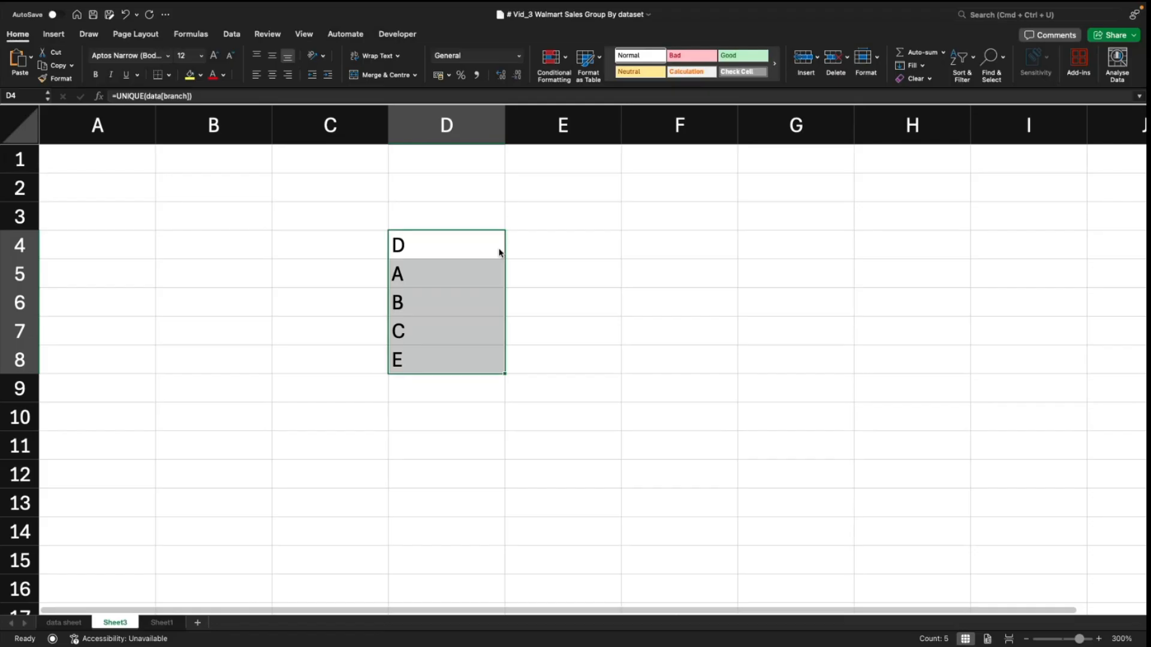
key(Up)
key(Down)
Step: Enter a UNIQUE formula in cell E4 that takes its array from the branch cells B2:B1001 on the data sheet
key(Right)
text(=uni)
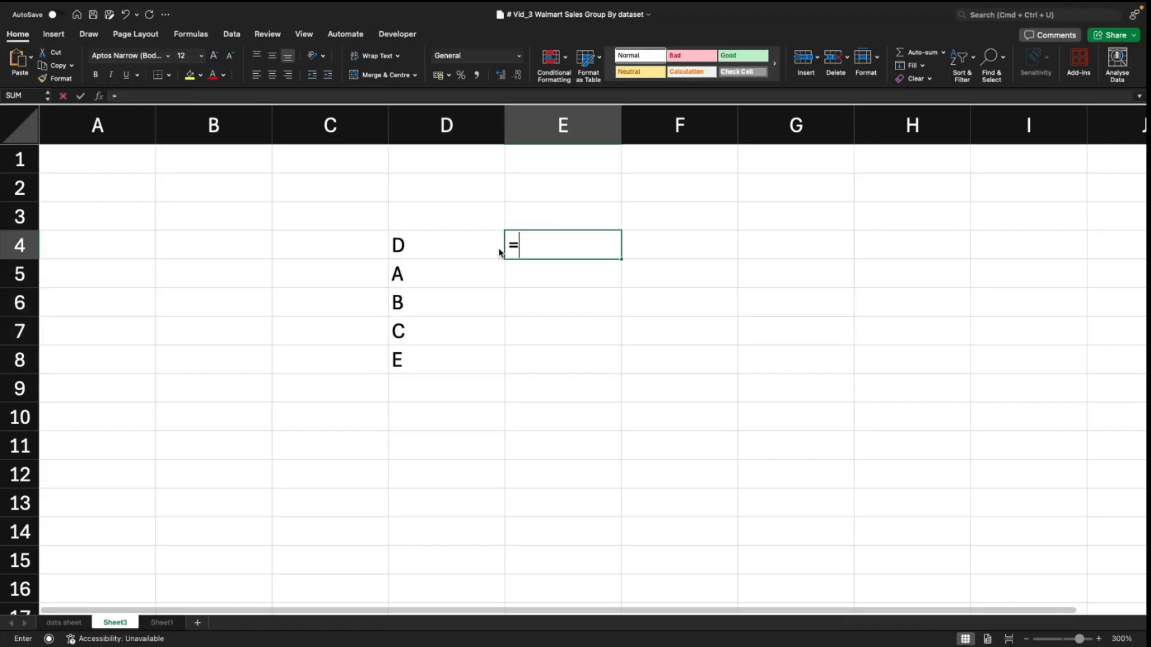
key(Down)
key(Down)
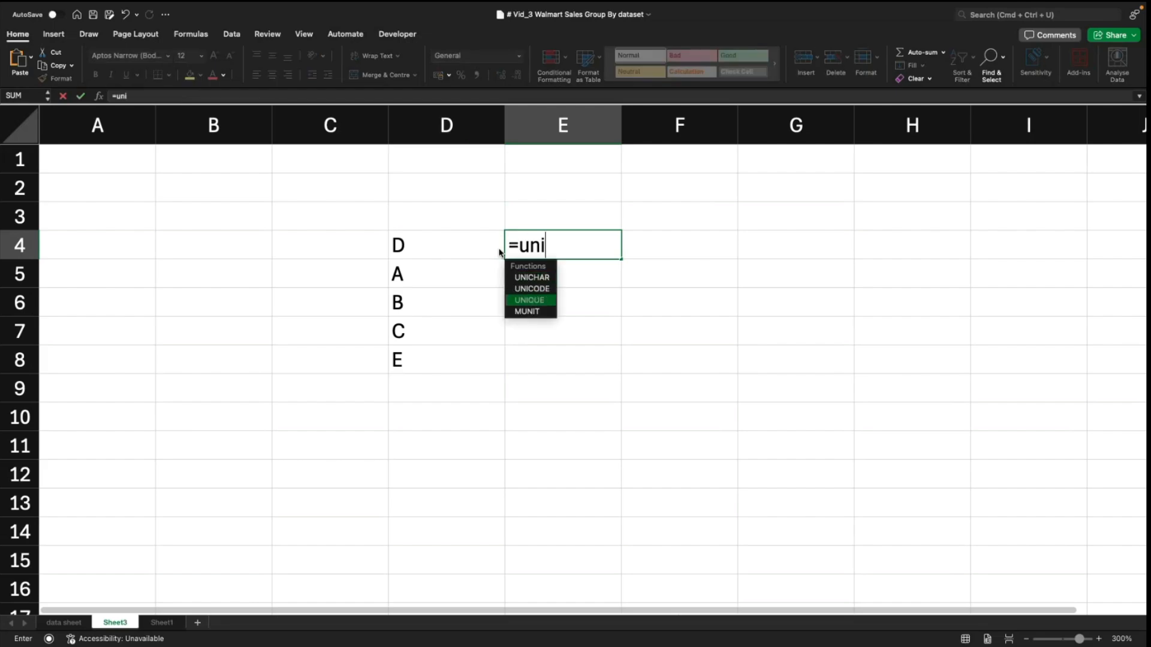
key(Tab)
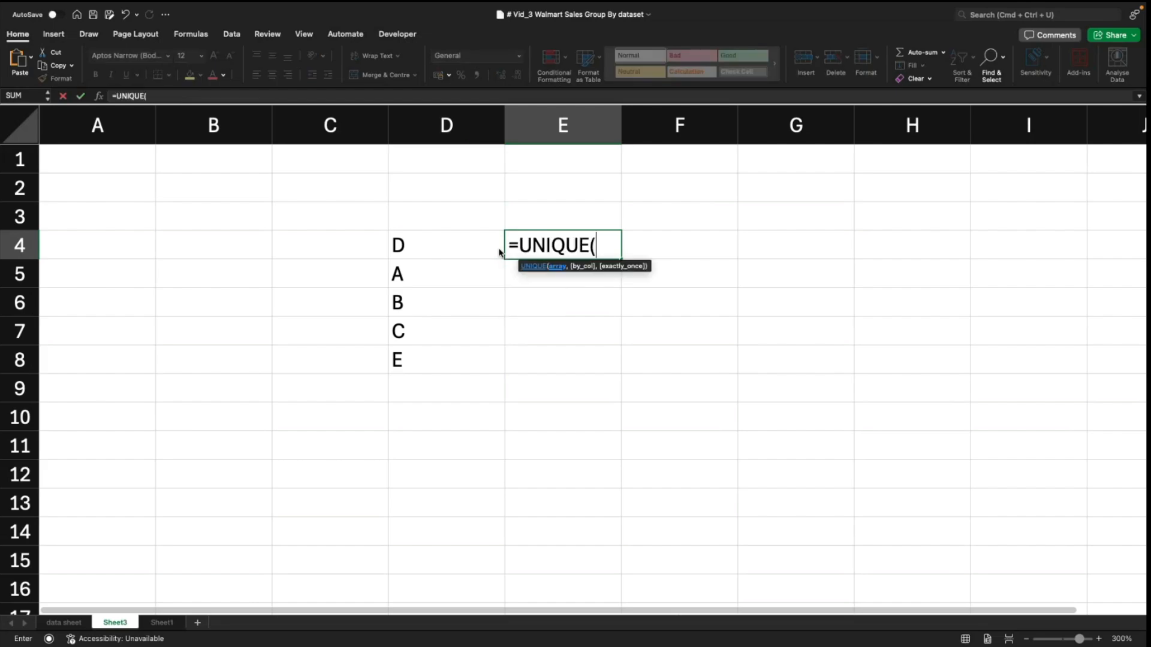
click(73, 625)
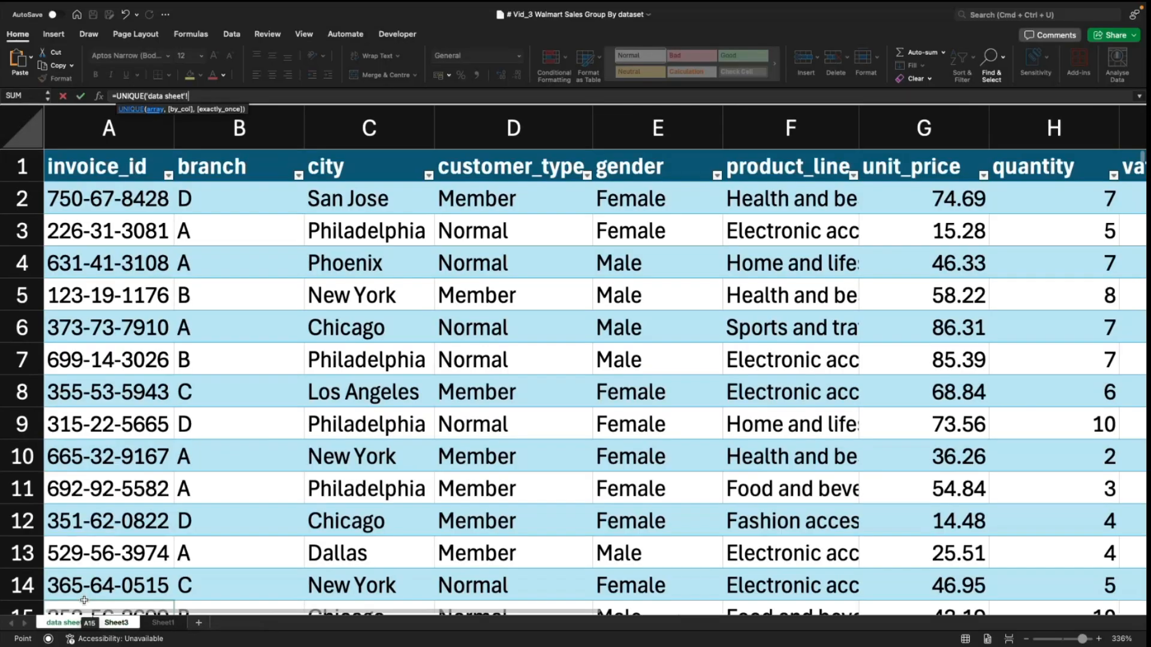
click(252, 204)
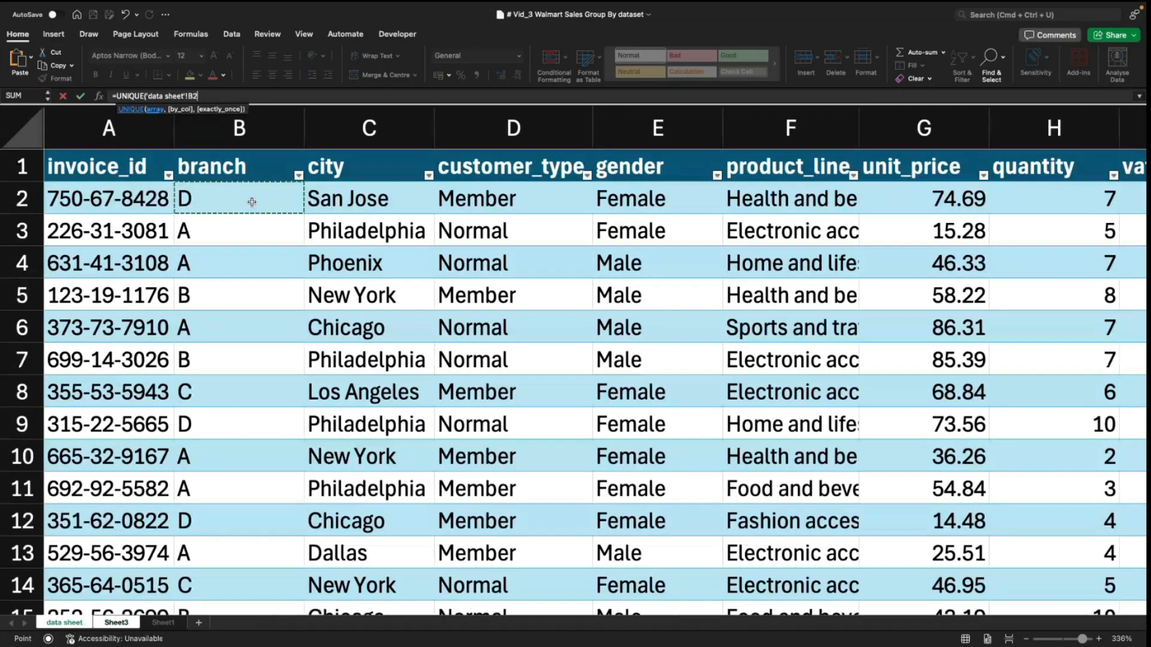
key(super+shift+Down)
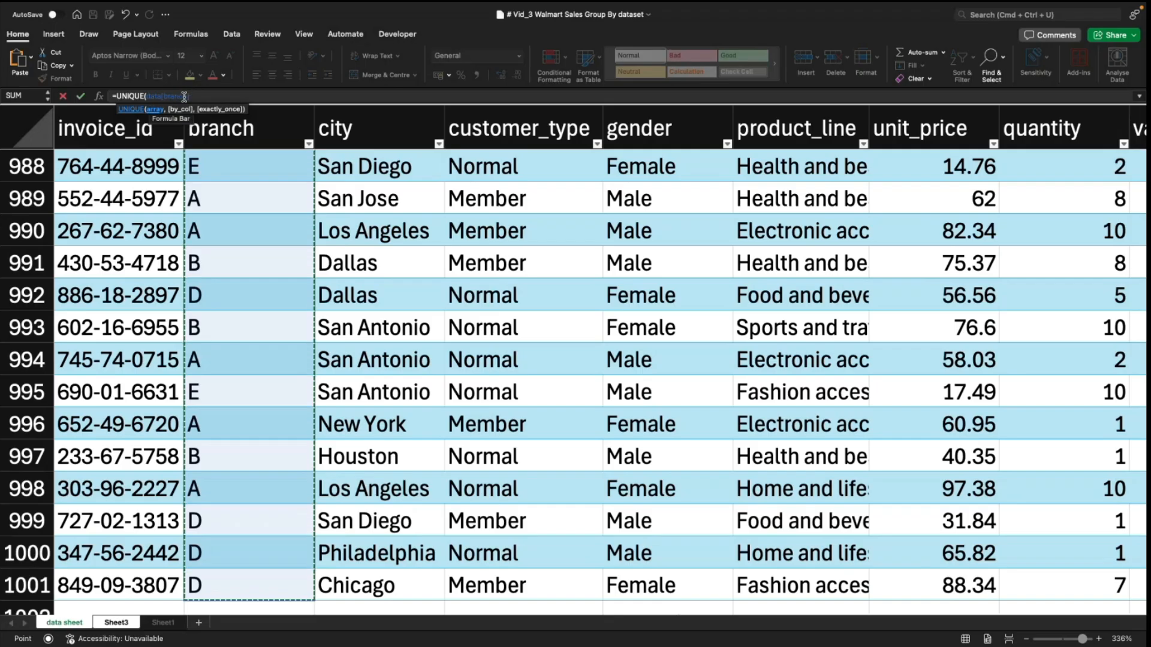
text())
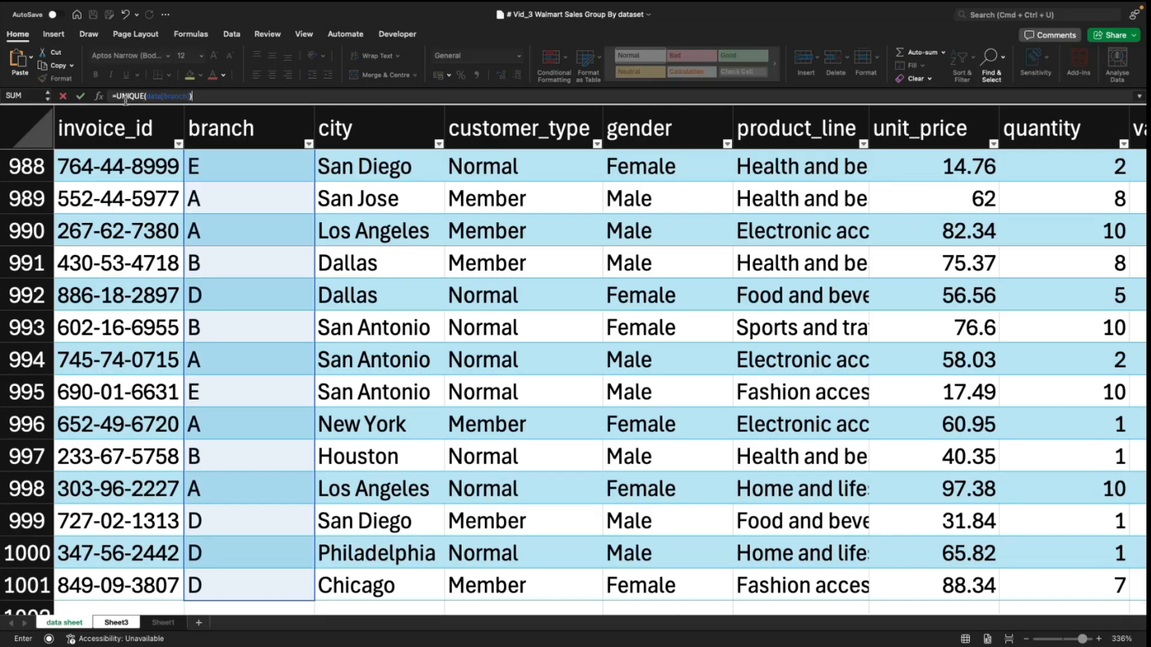
key(Return)
Step: Compare the two unique branch lists in columns D and E and the formulas behind them
key(Up)
key(Left)
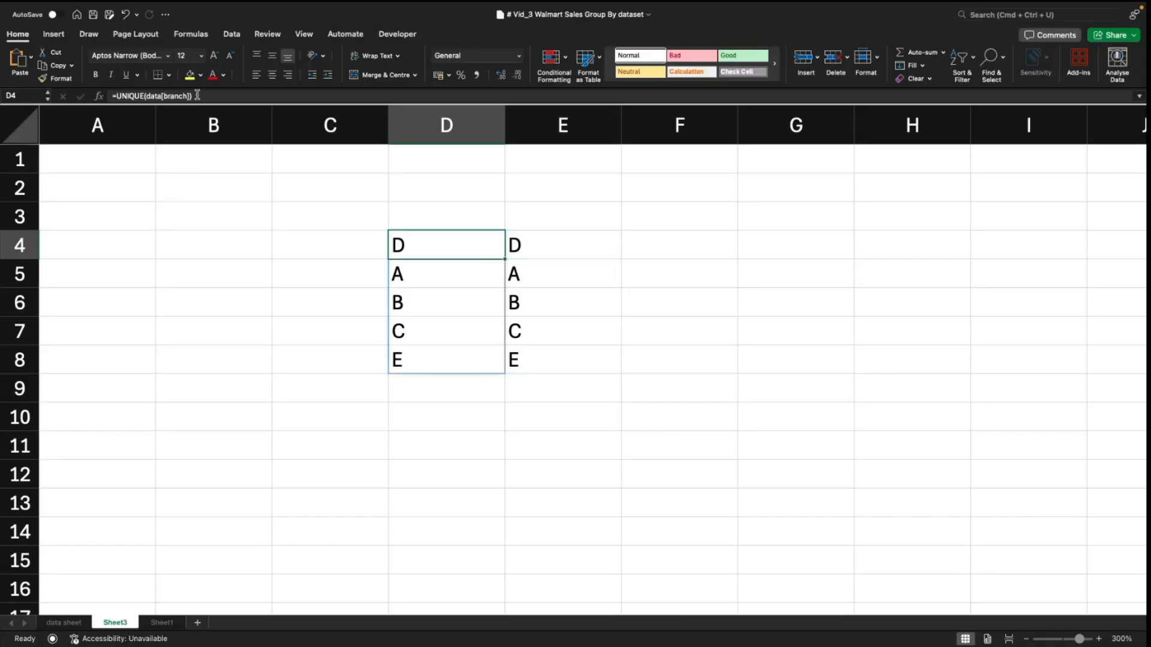
key(Down)
key(Down)
key(Down)
key(Down)
key(Down)
key(Right)
key(Up)
key(Up)
key(Up)
key(Up)
key(Up)
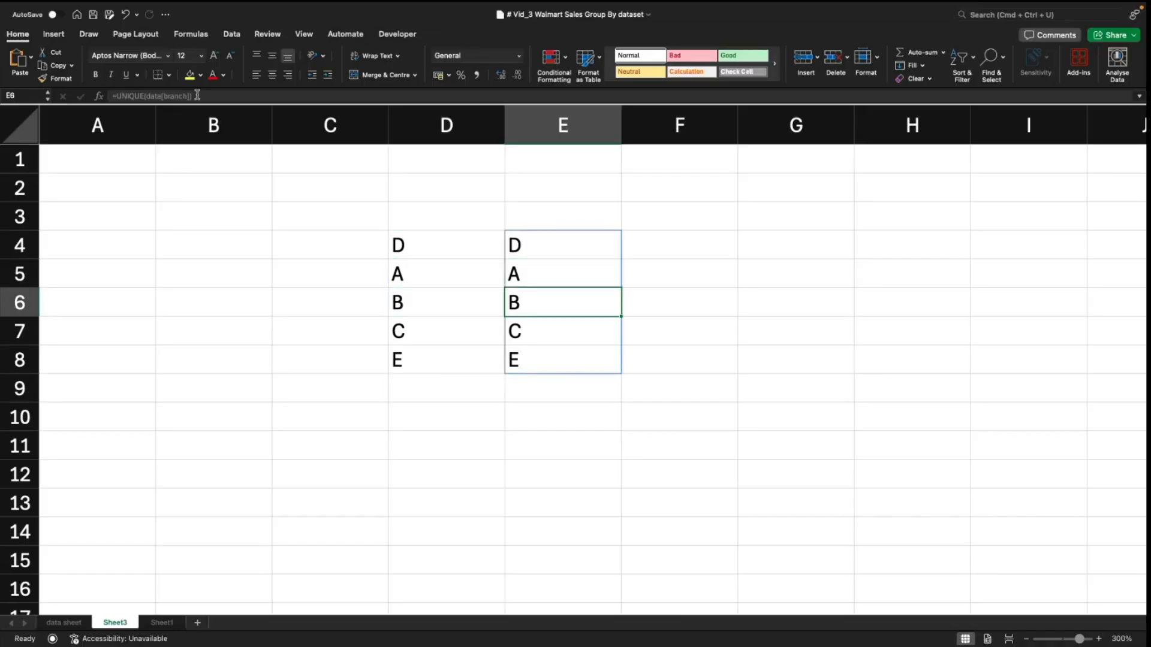
key(Down)
key(Up)
key(Left)
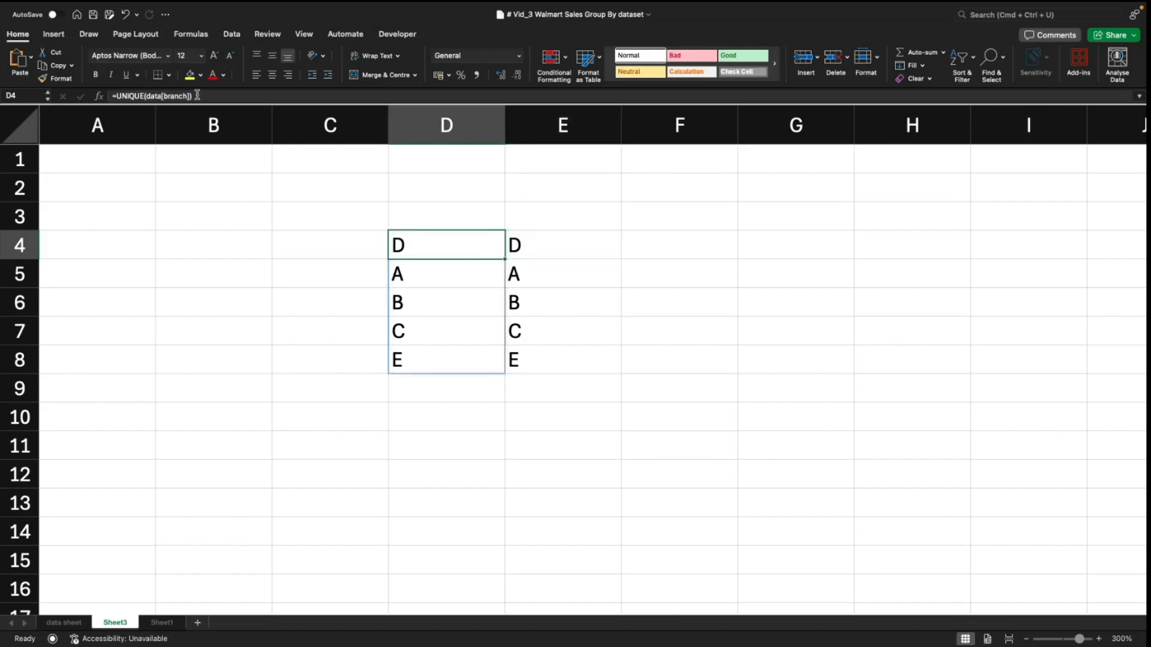
key(Right)
key(Left)
Step: Clear both unique branch lists from the range D4:E8
key(shift+Down)
key(shift+Down)
key(shift+Down)
key(shift+Down)
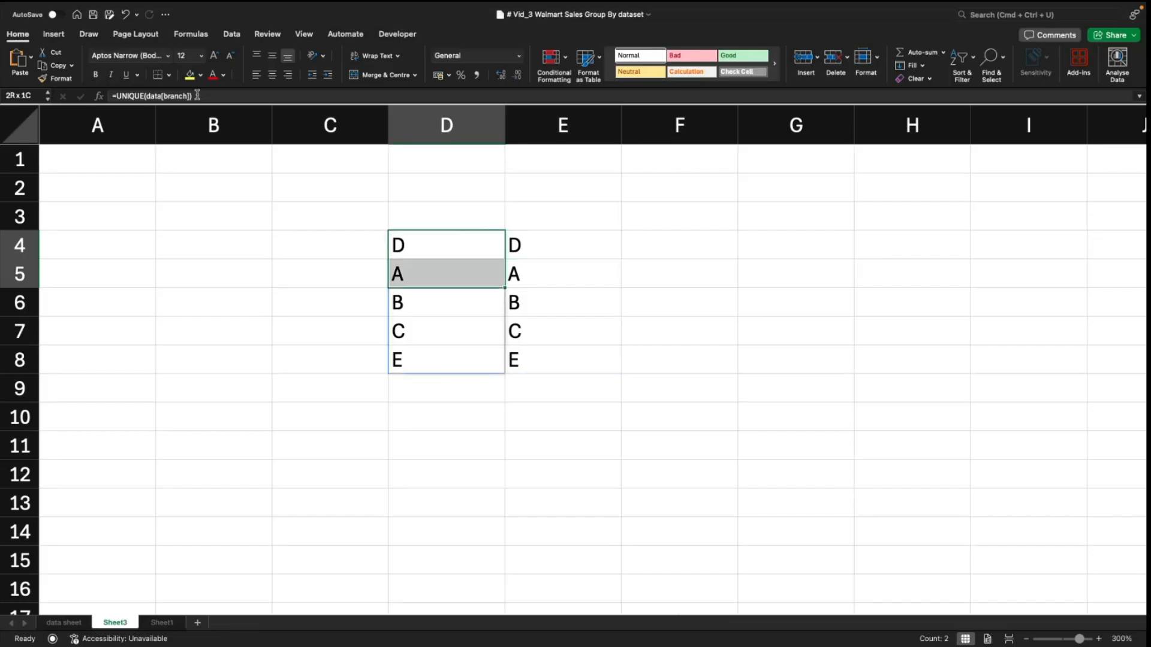
key(shift+Right)
key(Delete)
key(Left)
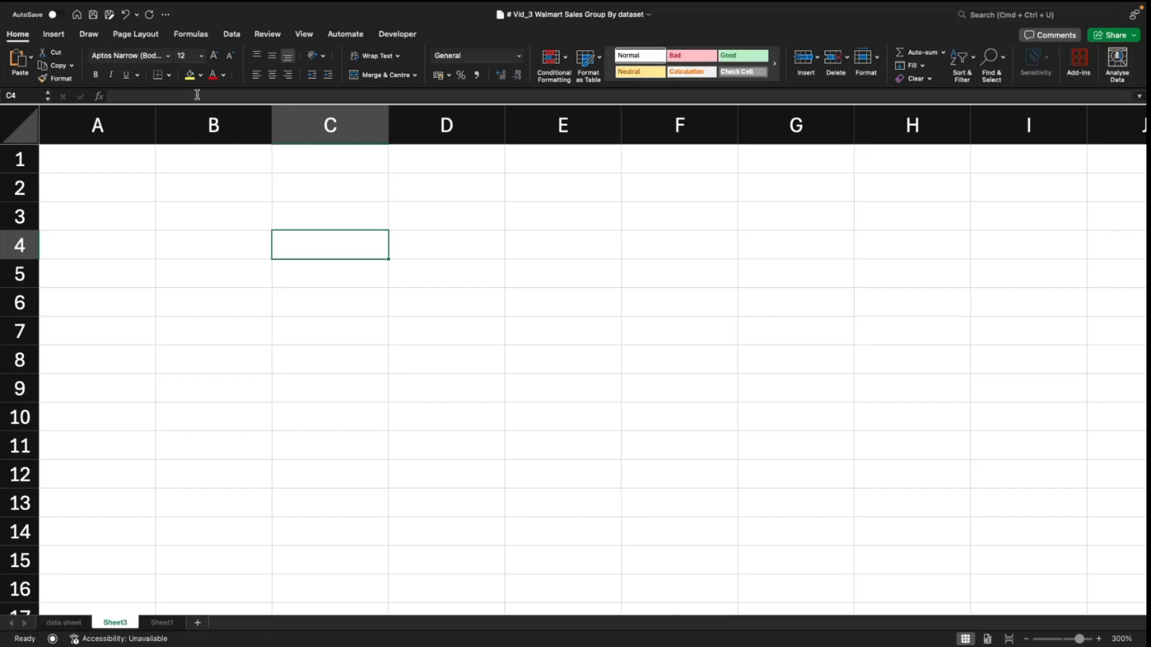
text([)
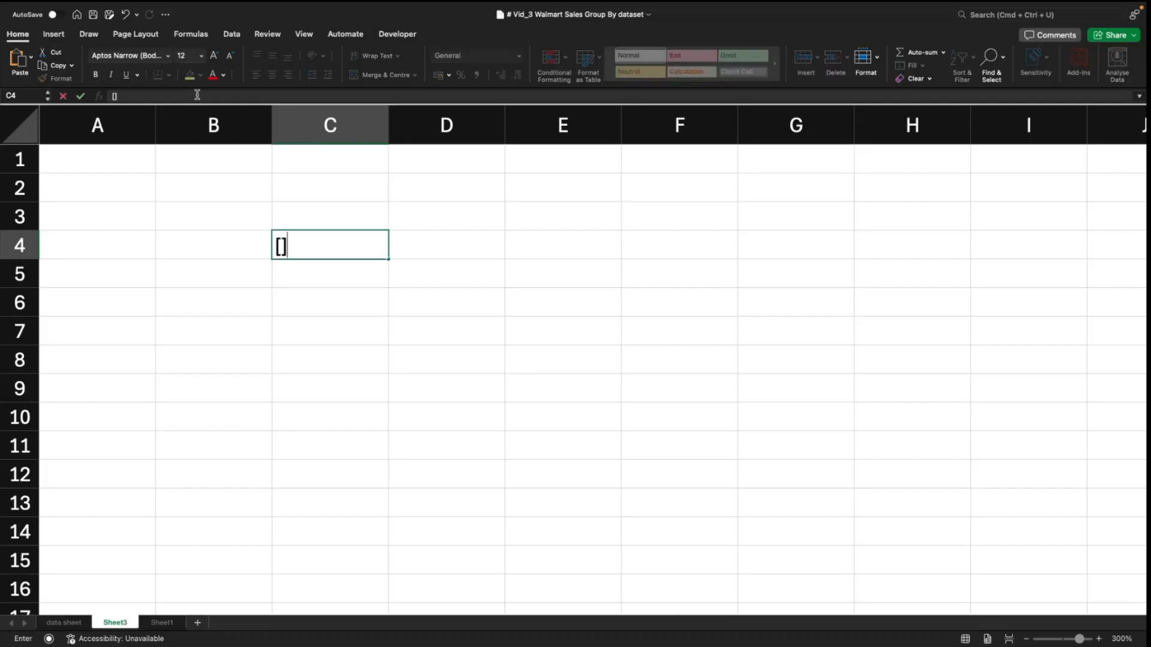
key(BackSpace)
key(Return)
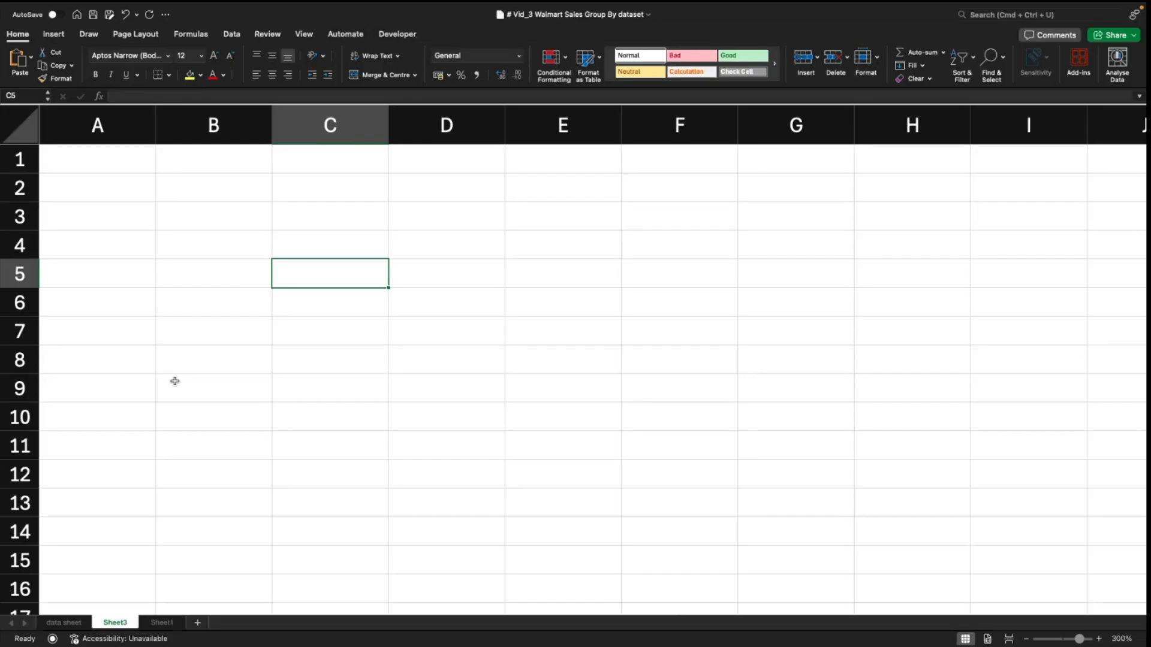
Step: Rename the worksheet Sheet3 as KPI
double_click(114, 622)
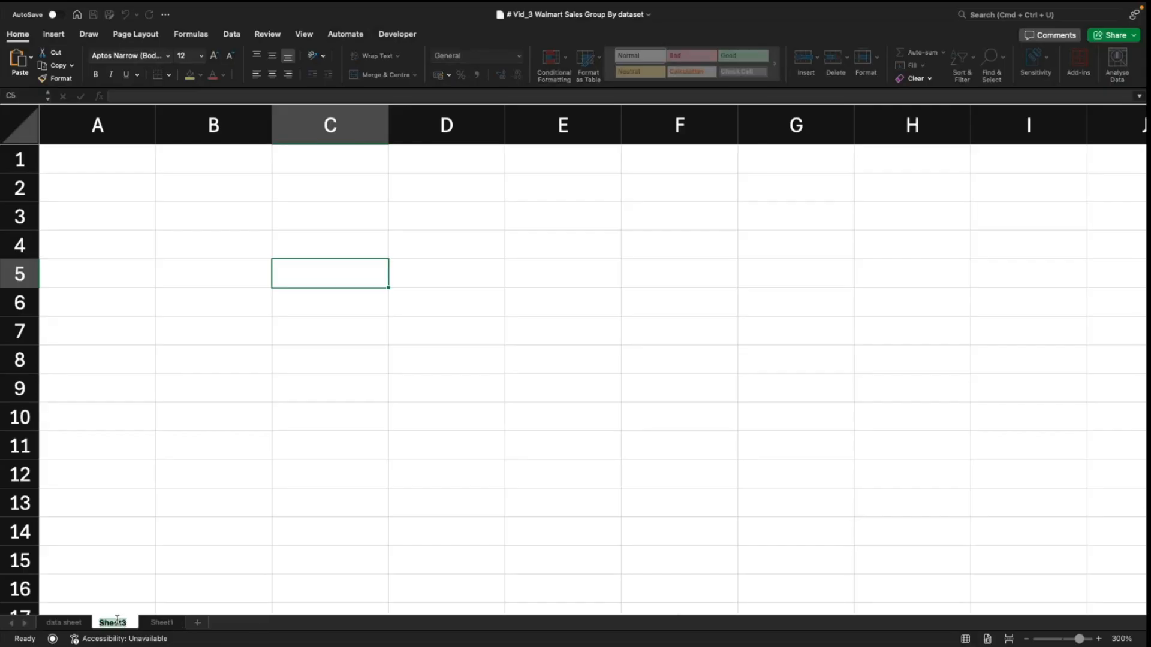
text(KPI)
key(Return)
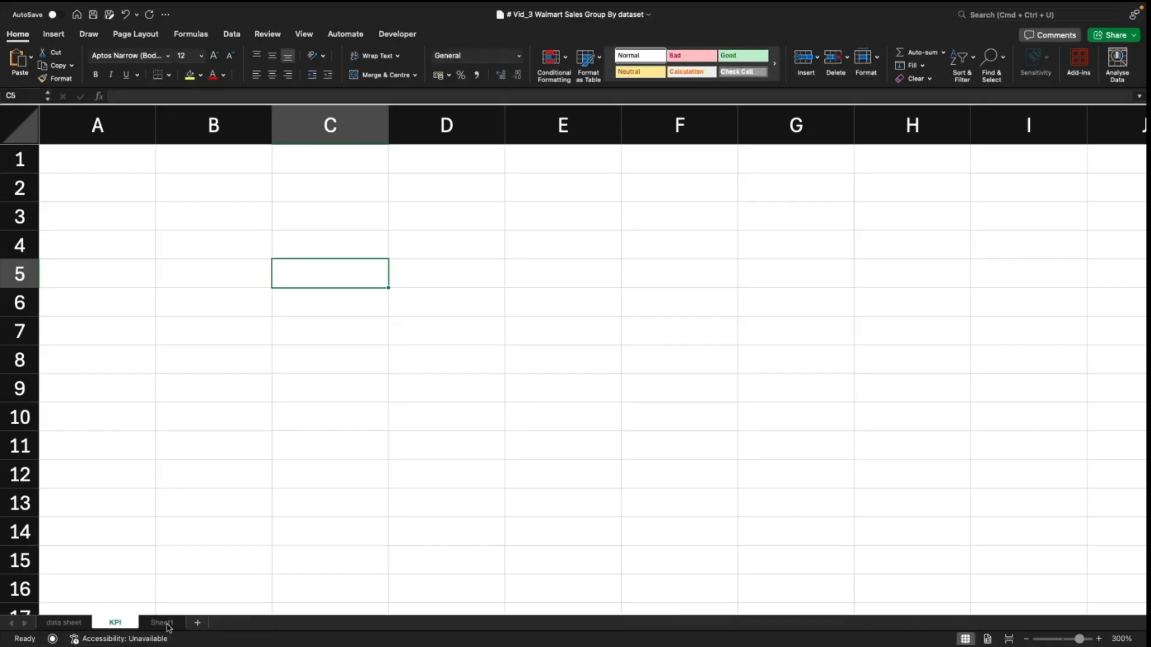
Step: Examine the invoice_id and branch columns on the data sheet, from the header row down to the last record
click(66, 622)
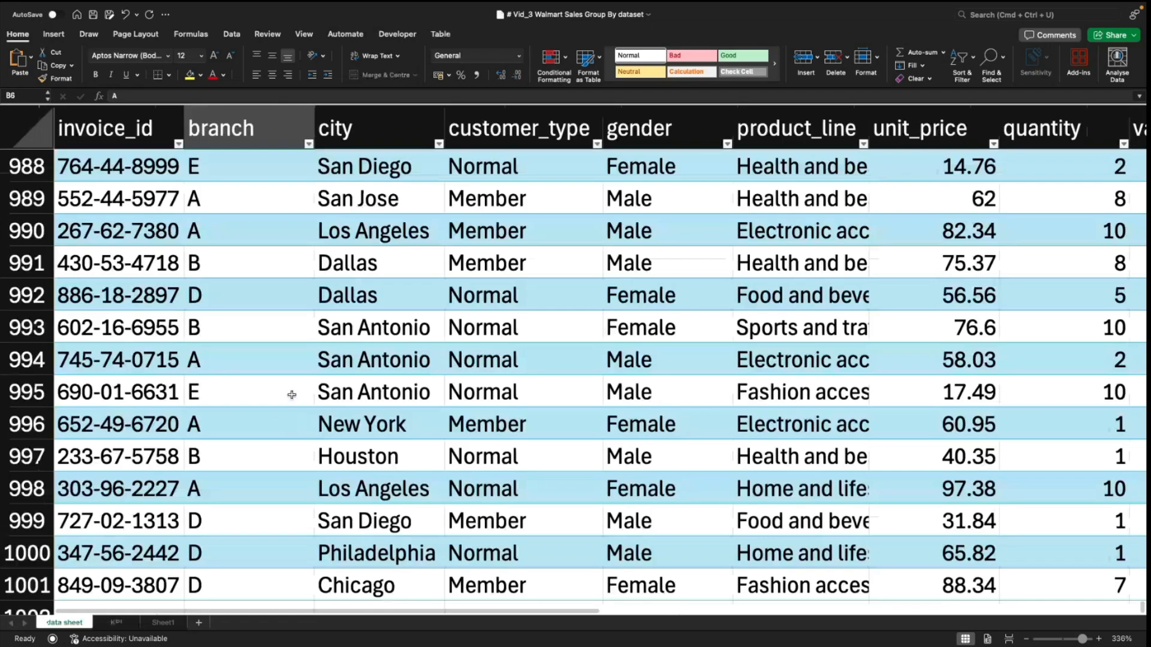
click(277, 234)
key(ctrl+Home)
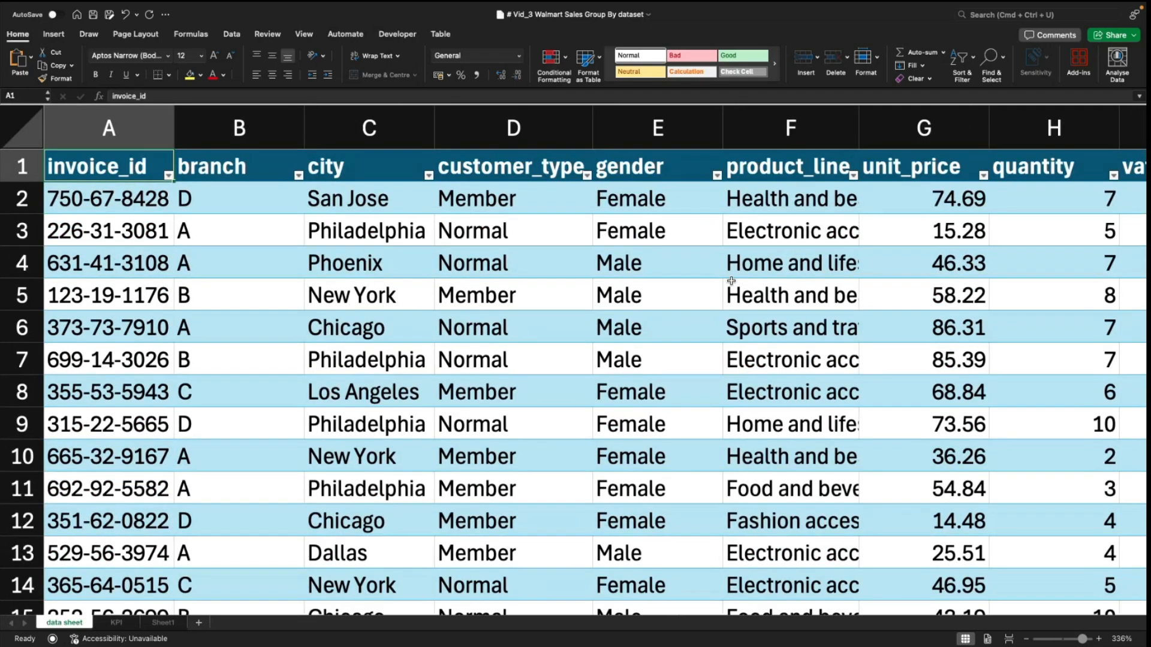
key(Right)
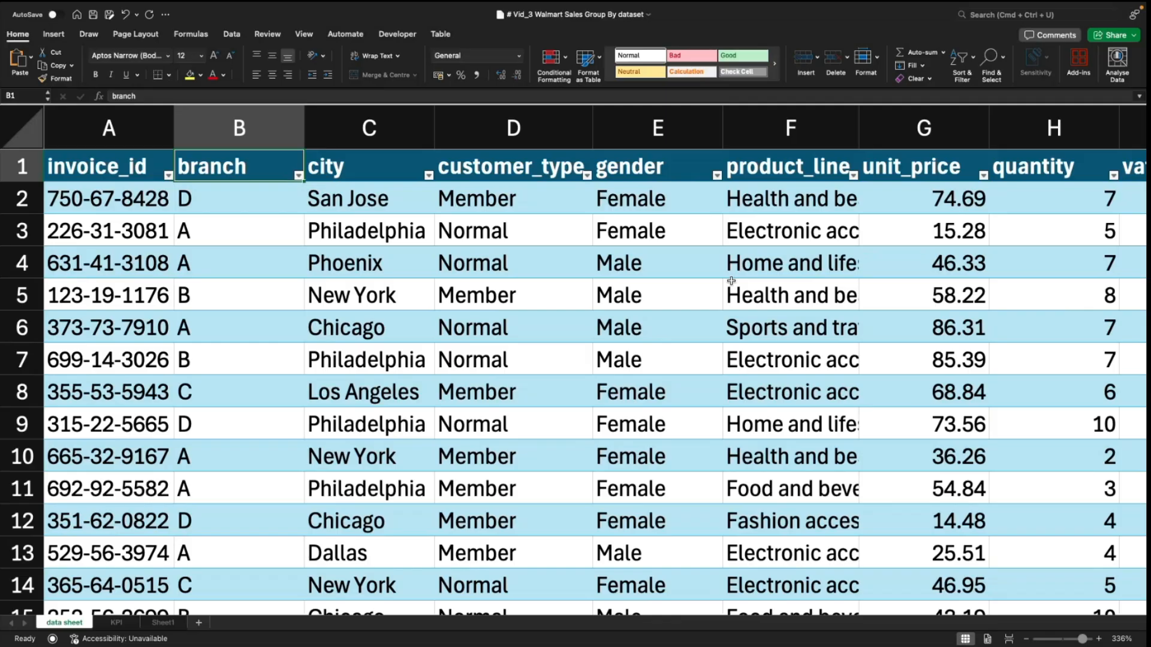
key(Left)
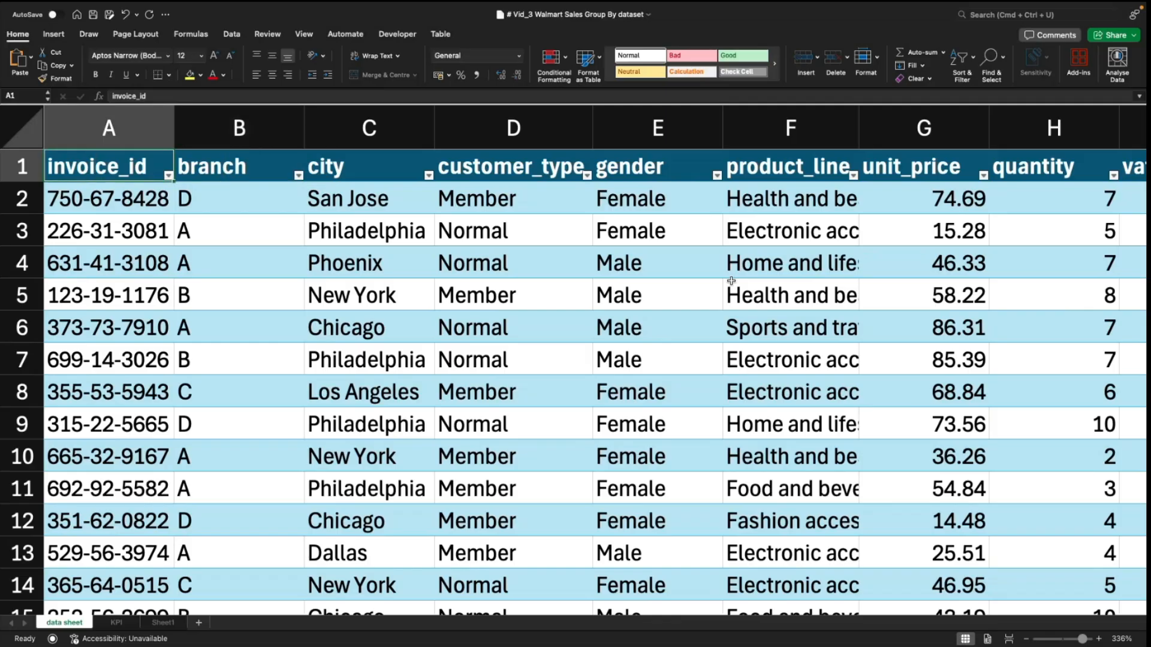
key(Right)
key(Left)
key(Right)
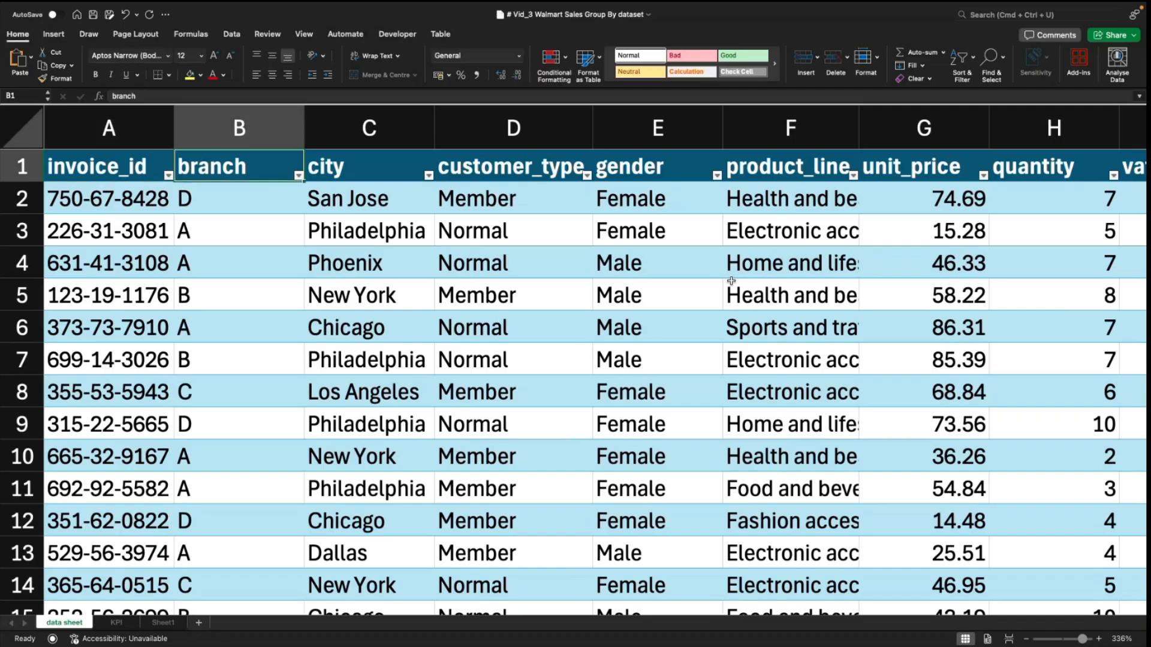
key(Left)
key(ctrl+Down)
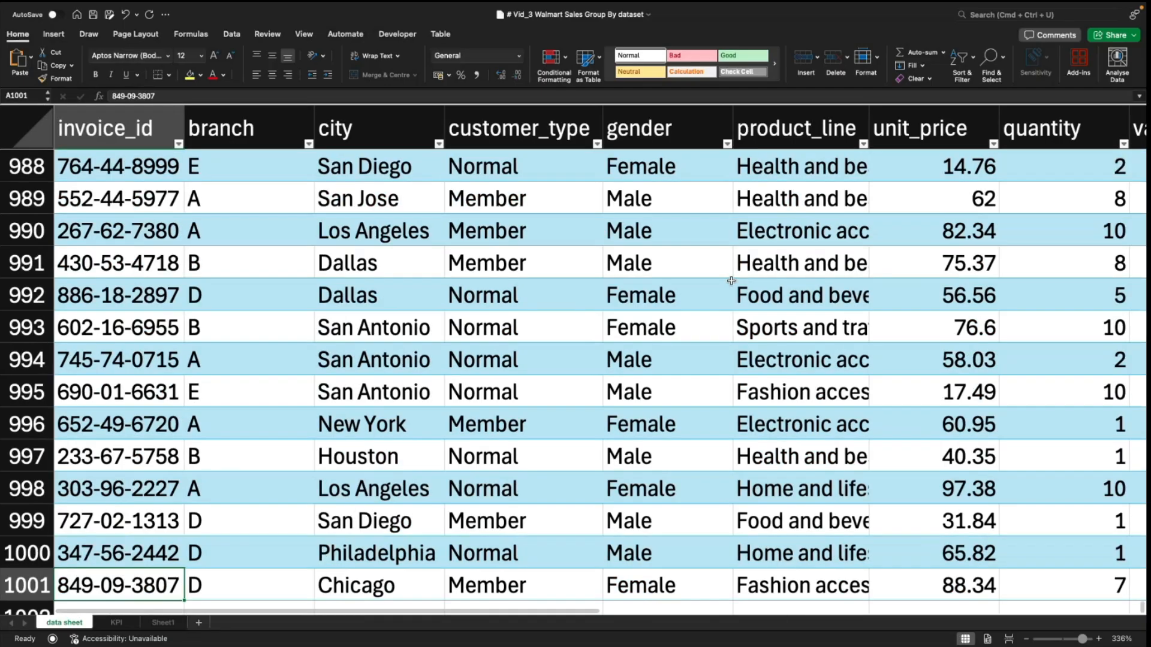
key(ctrl+Up)
Step: Examine the descriptive column headings of the sales table, from invoice_id across to product_line
key(Right)
key(Right)
key(Right)
key(Right)
key(Right)
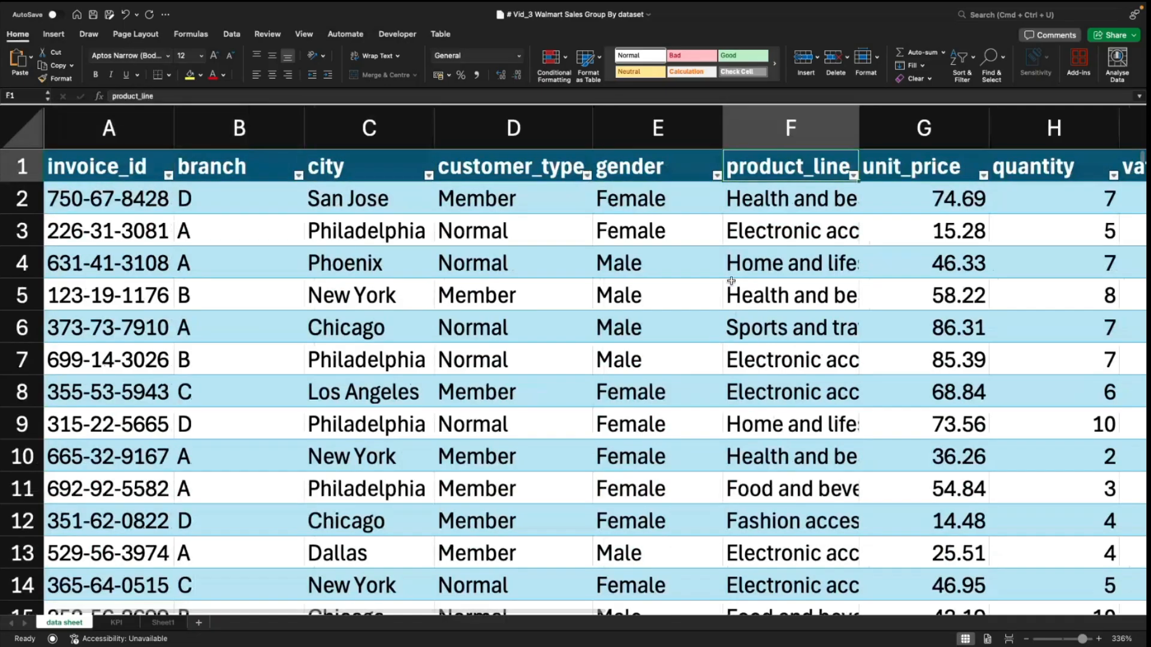
key(Left)
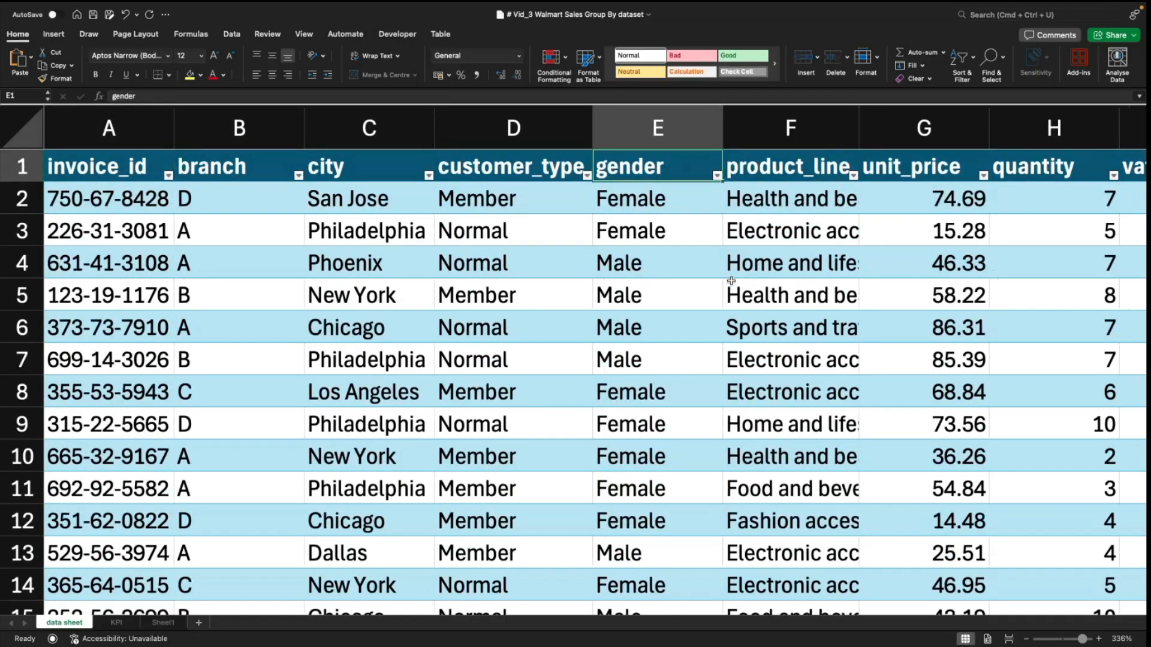
key(Left)
key(Left)
key(Left)
key(Left)
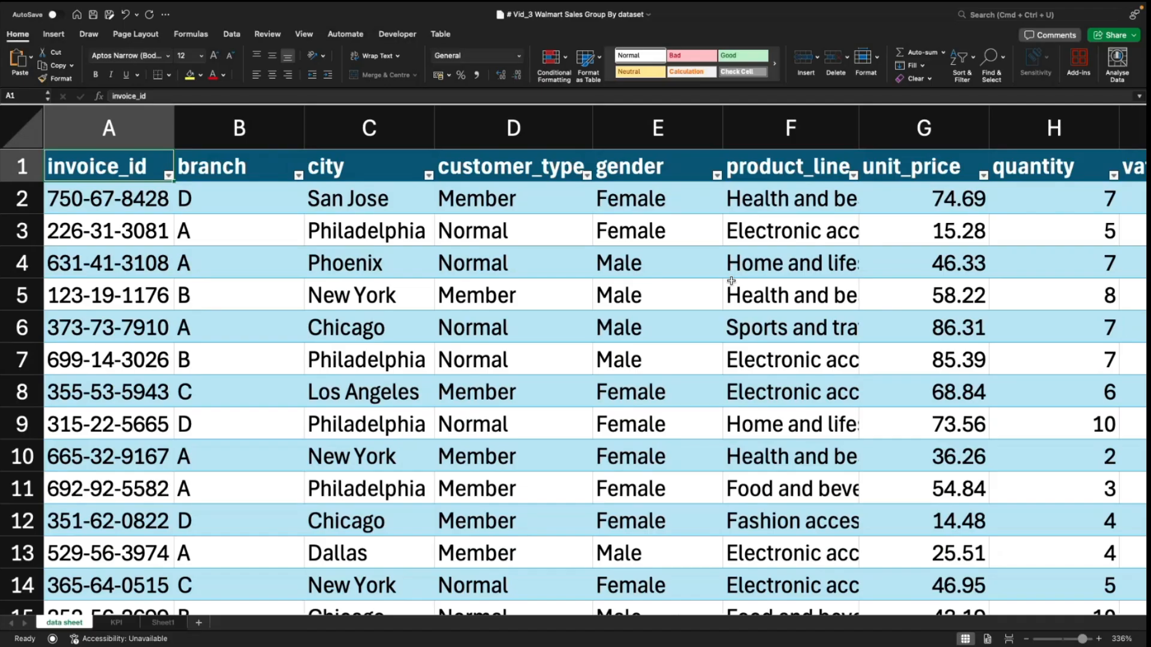
key(Right)
key(Right)
key(Right)
key(Right)
key(Right)
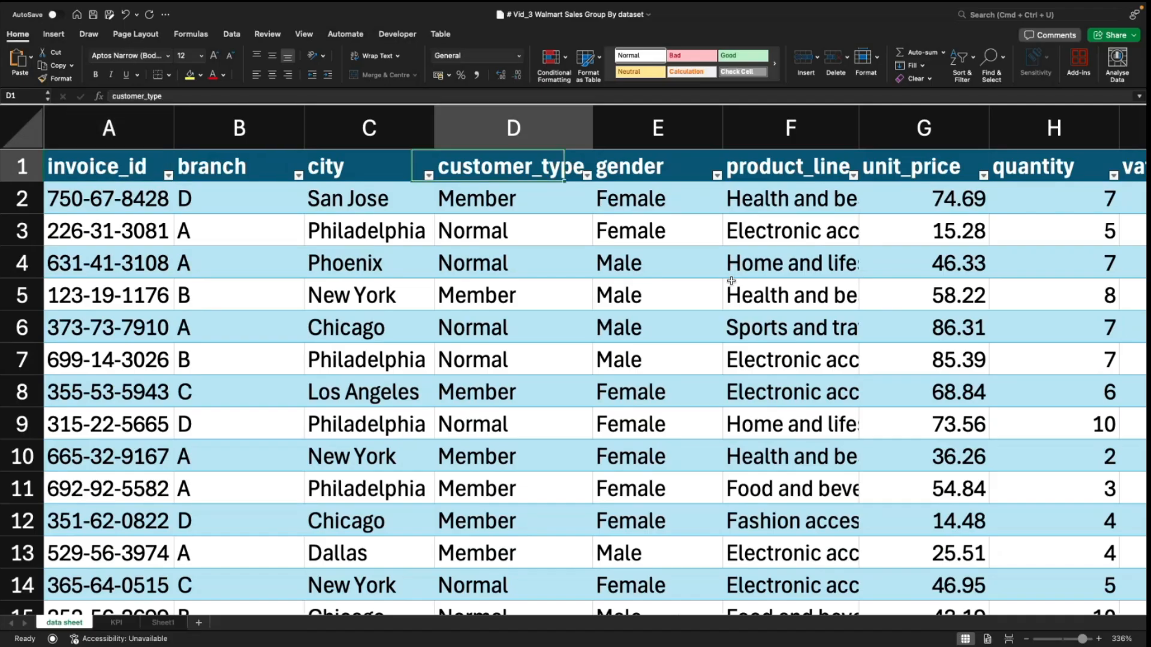
key(Left)
key(Left)
key(Left)
key(Left)
key(Left)
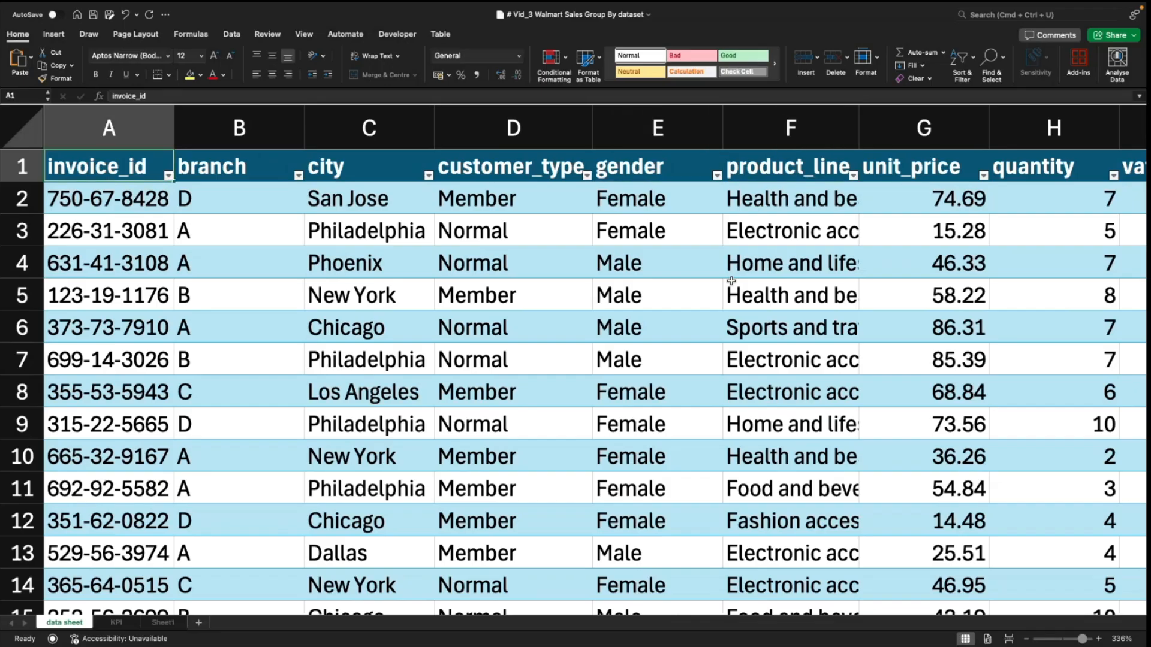
Step: Review the column headings from branch across to time, and inspect the whole total column and the vat value beside it
key(Right)
key(Right)
key(Right)
key(Right)
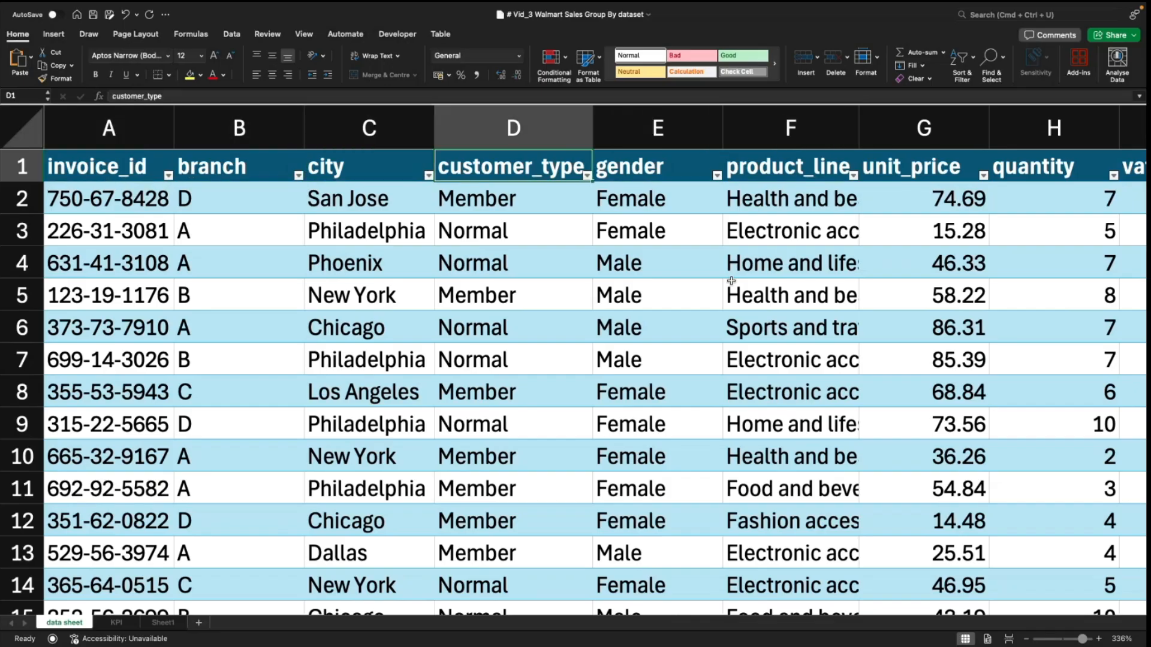
key(Right)
key(Right)
key(Right)
key(Right)
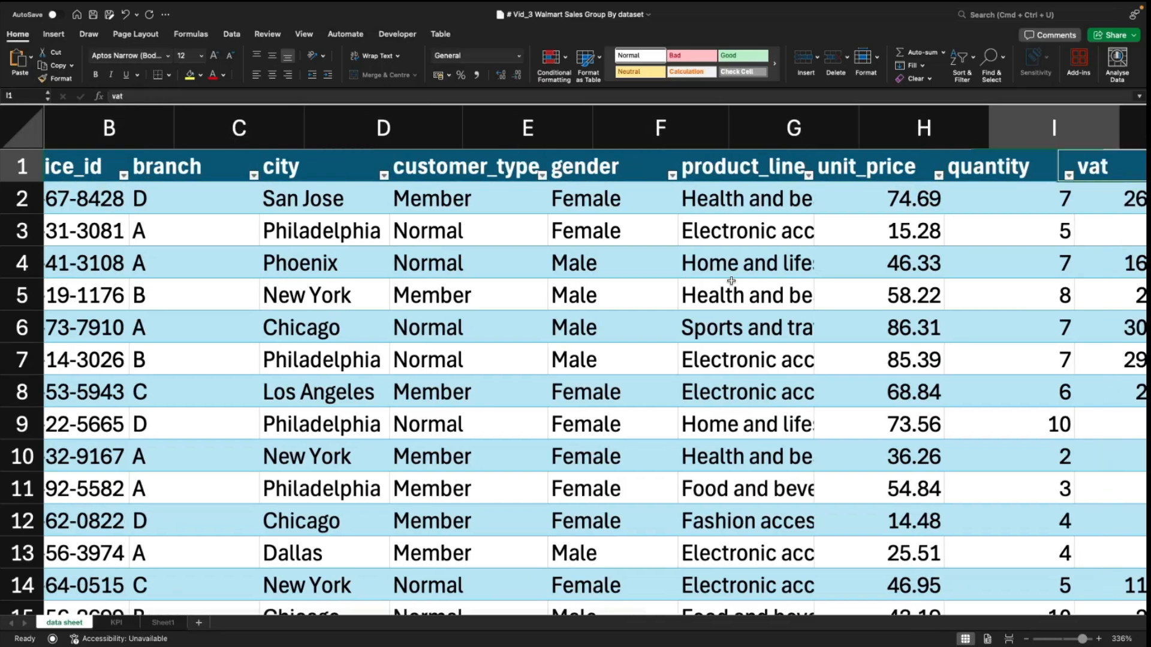
key(Right)
key(Right)
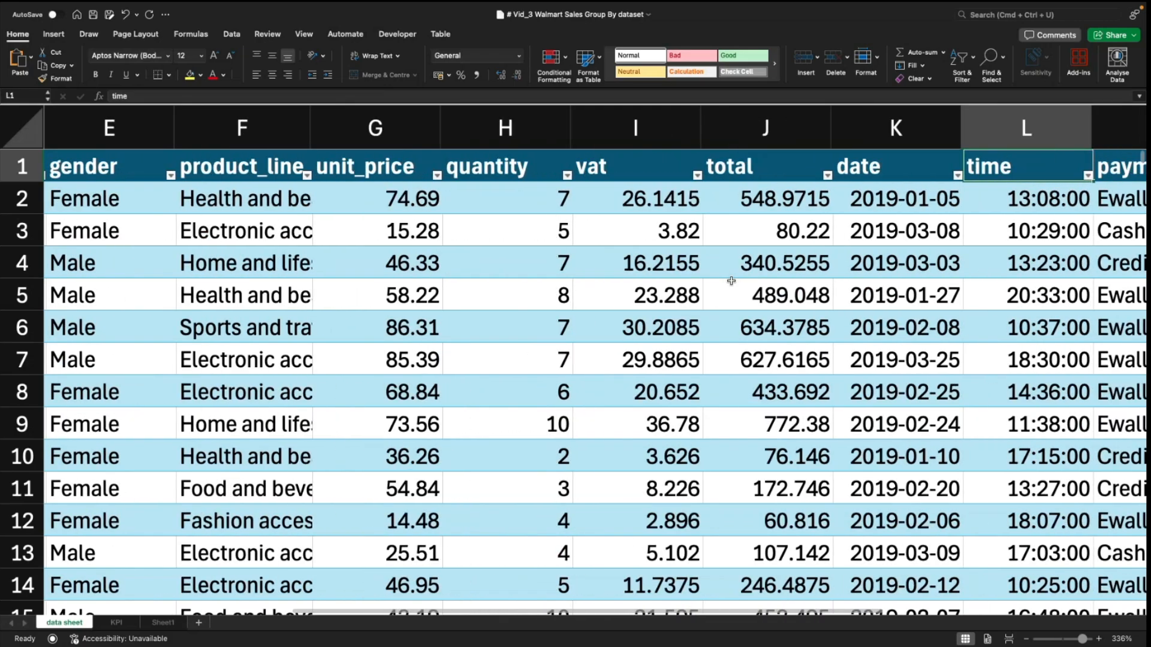
key(Left)
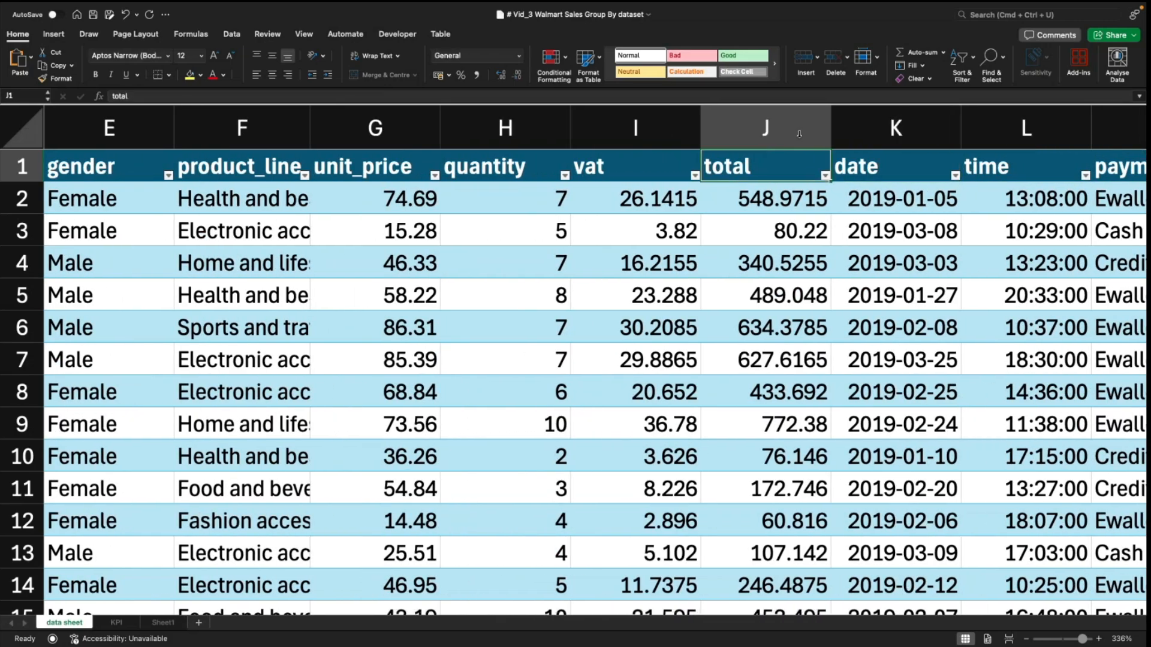
click(778, 119)
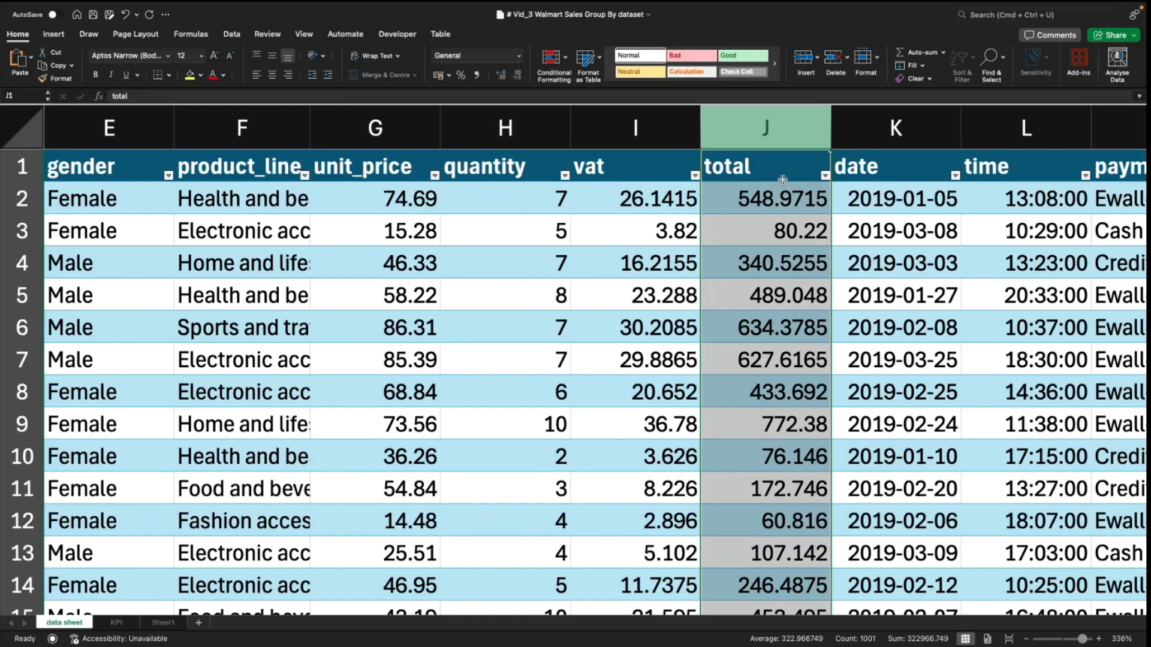
click(630, 196)
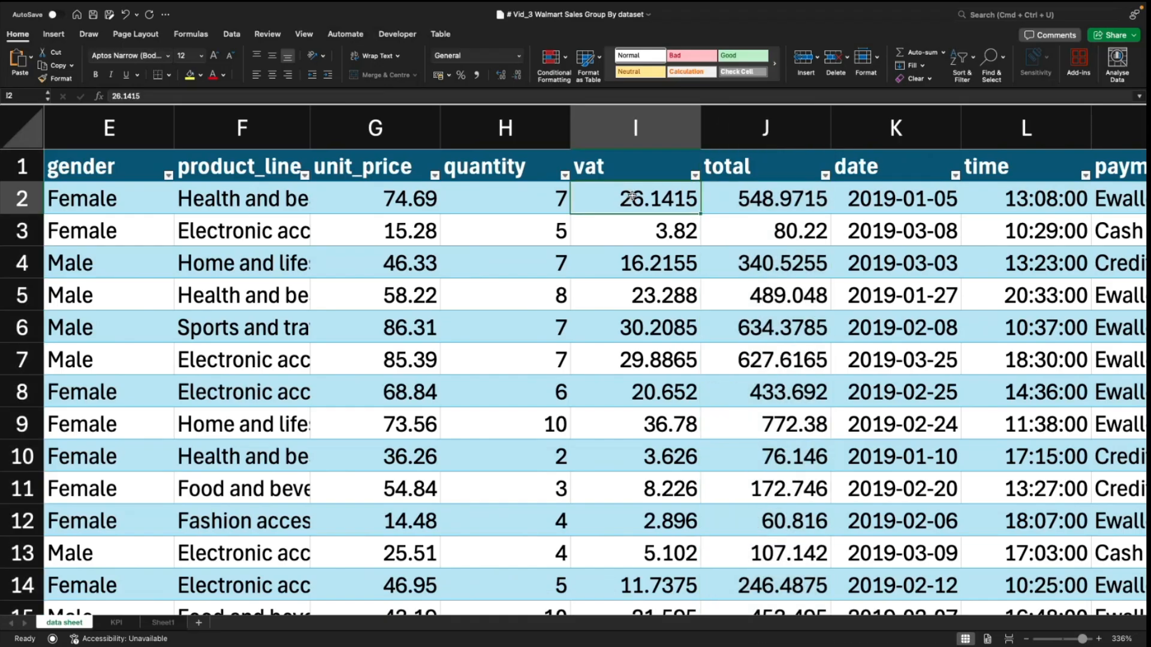
Step: Examine the quantity and unit_price columns through their values in the first record
key(Left)
key(Left)
key(Left)
key(Left)
key(Left)
key(Left)
click(756, 173)
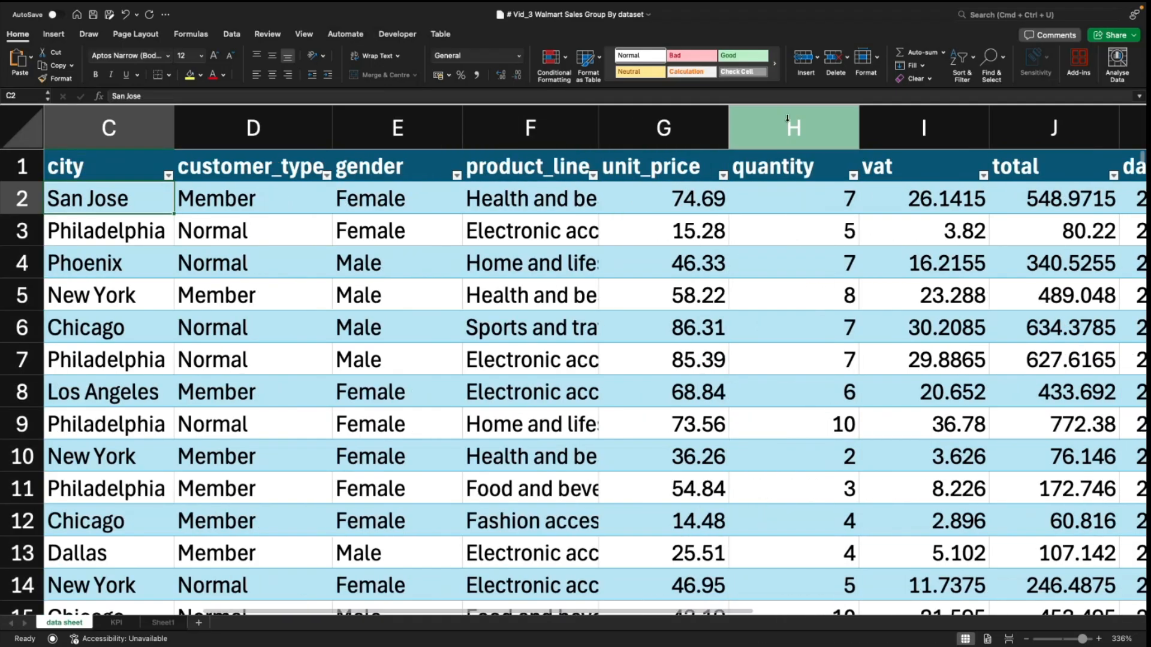
click(751, 195)
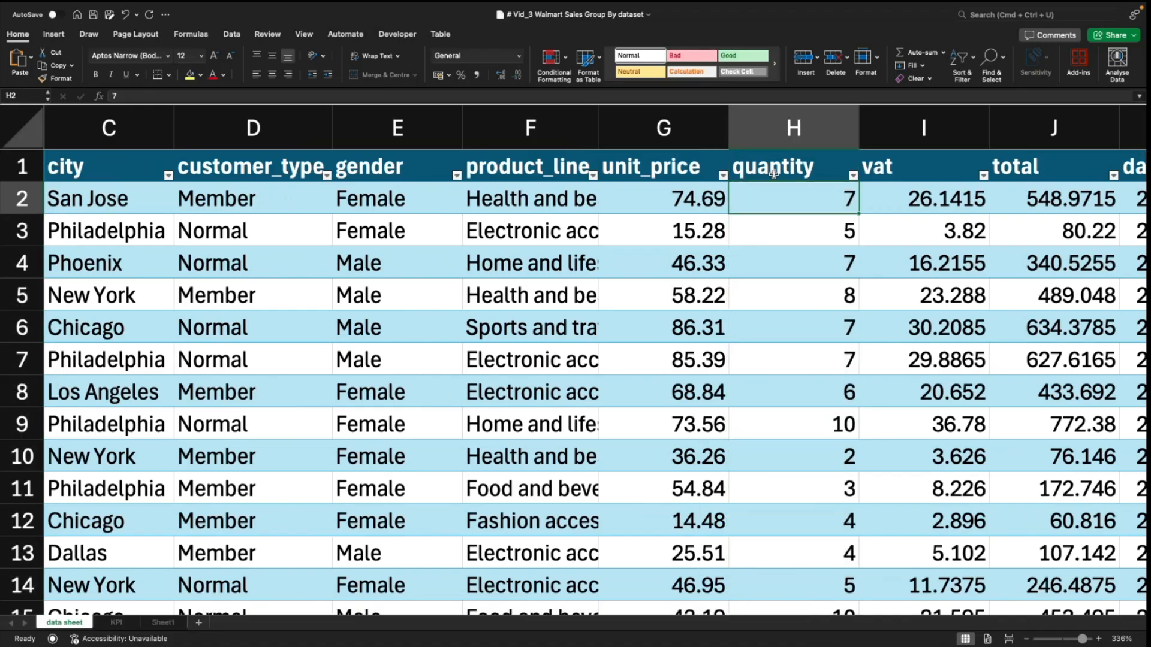
click(666, 199)
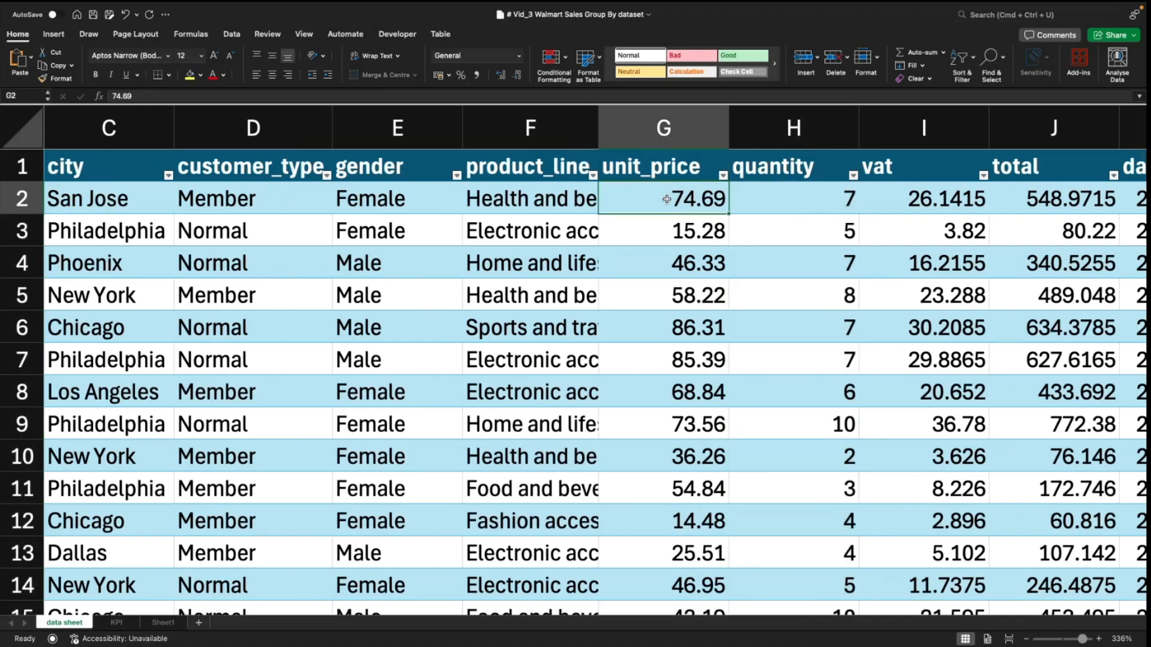
Step: Inspect the whole invoice_id column, checking it from its first record to its last
key(Left)
key(Left)
key(Left)
key(Left)
key(Left)
key(Left)
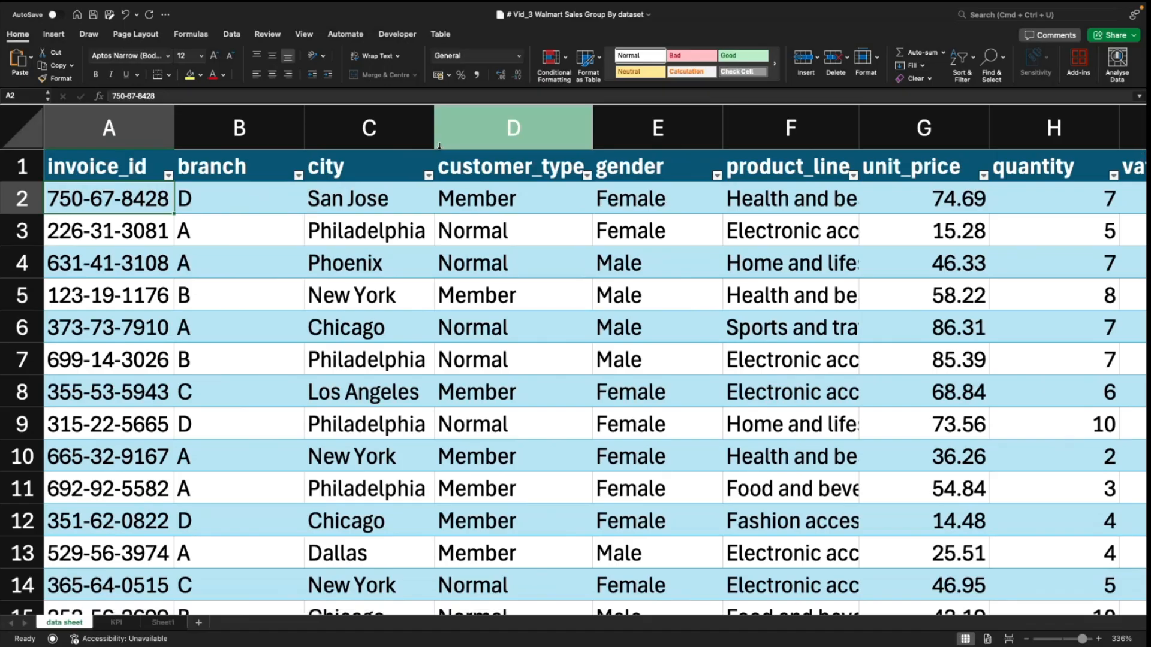
click(124, 122)
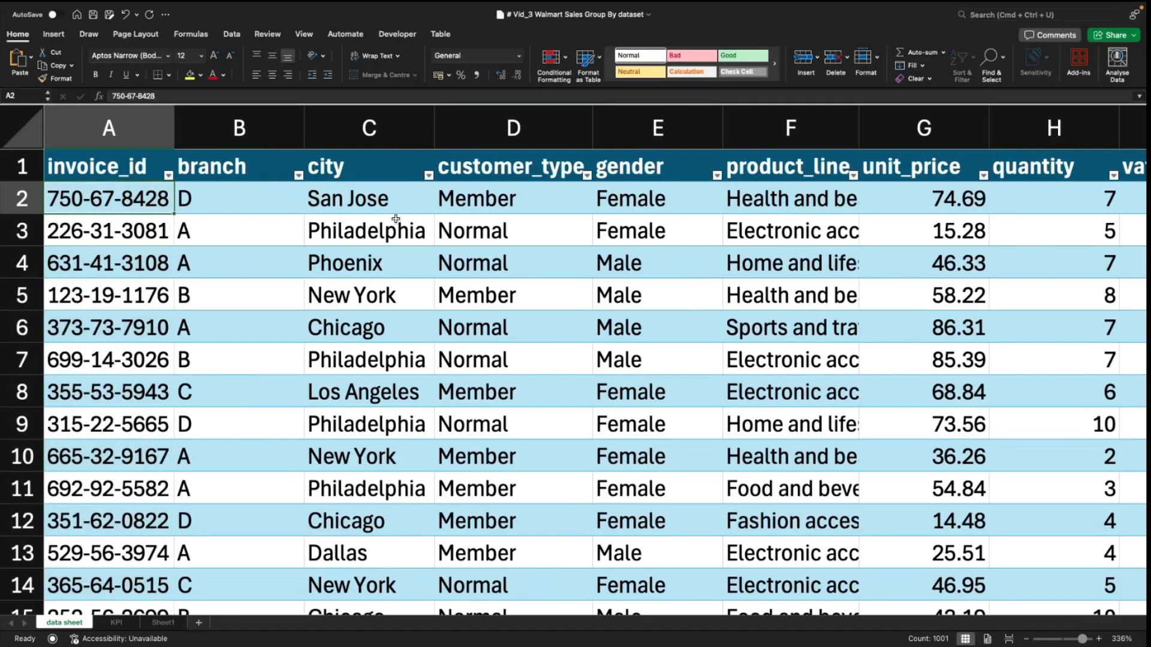
key(ctrl+Down)
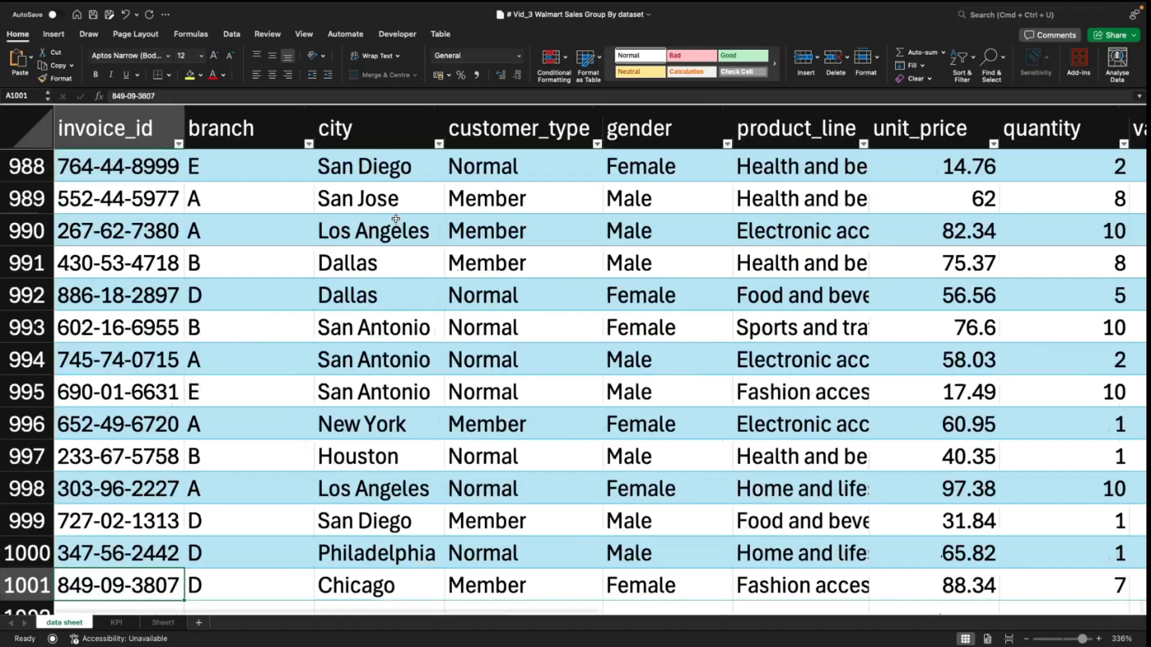
key(ctrl+Up)
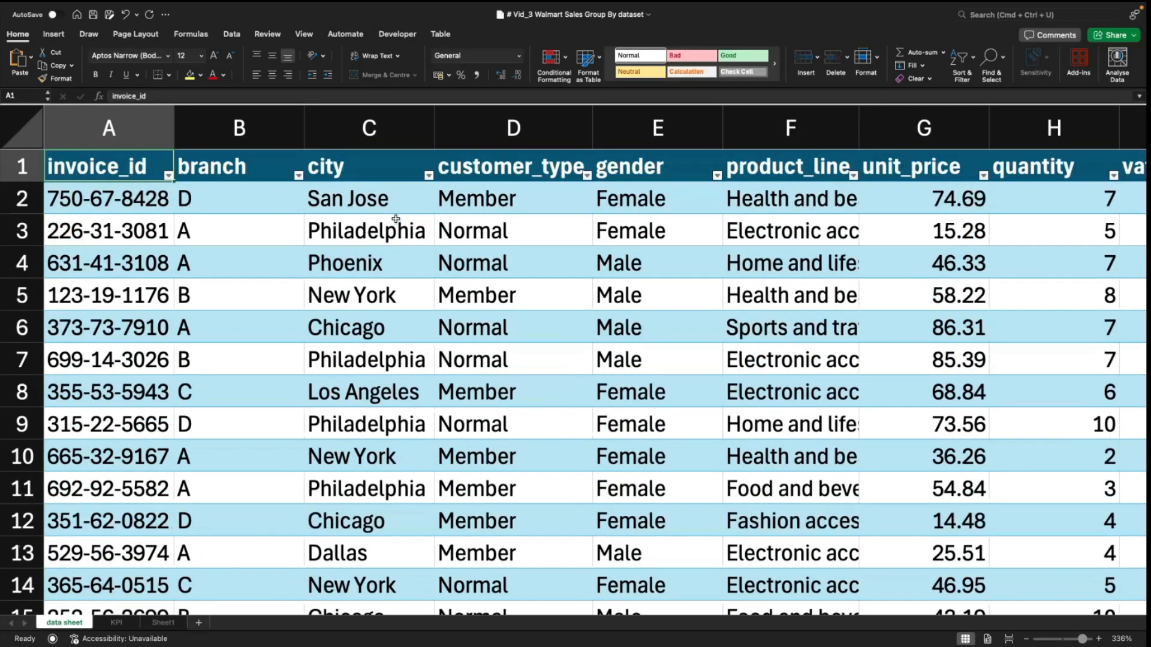
Step: Review every column heading of the sales table from invoice_id through rating and back again
key(Right)
key(Right)
key(Right)
key(Right)
key(Right)
key(Right)
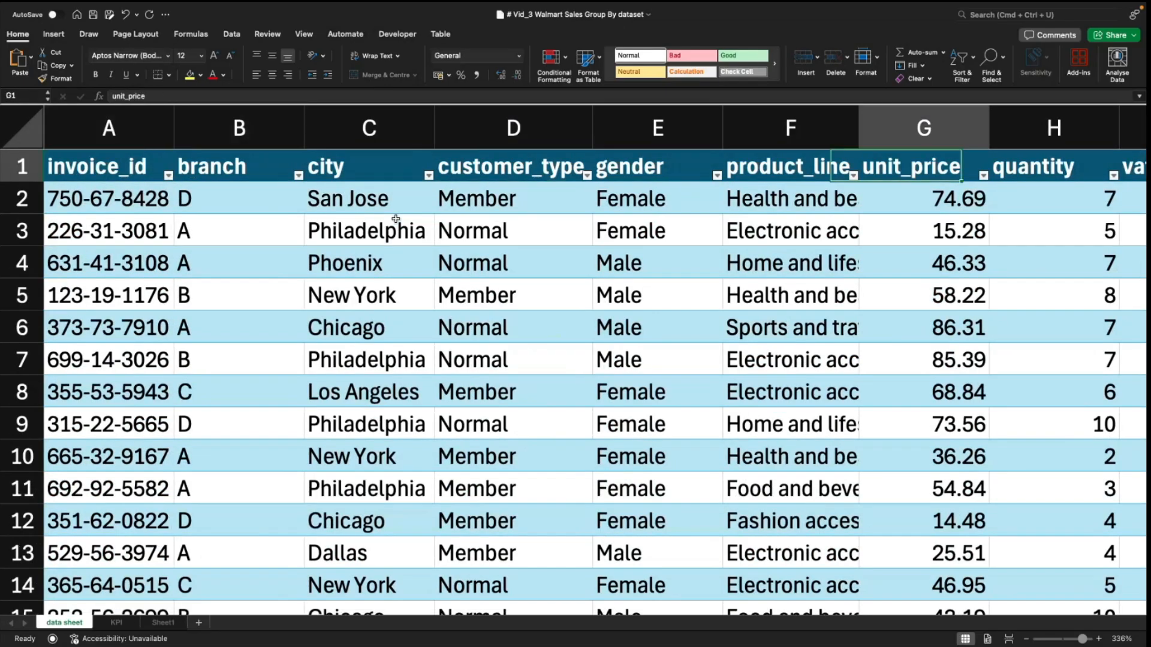
key(Right)
key(Right)
key(Right)
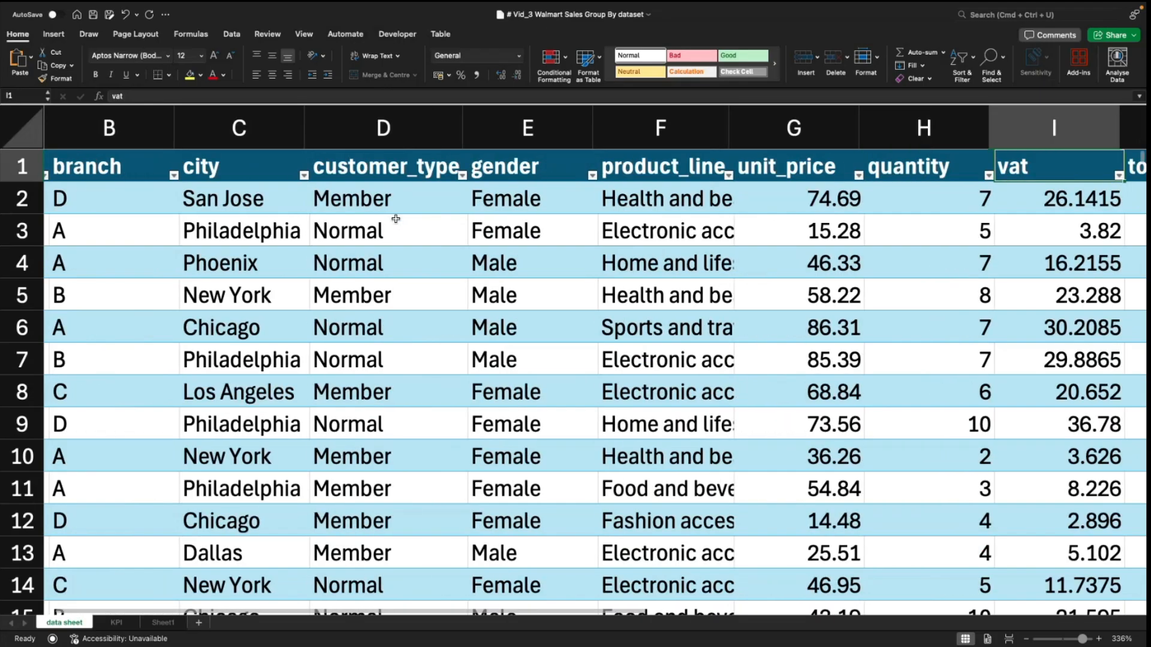
key(Right)
key(Right)
key(Right)
key(Right)
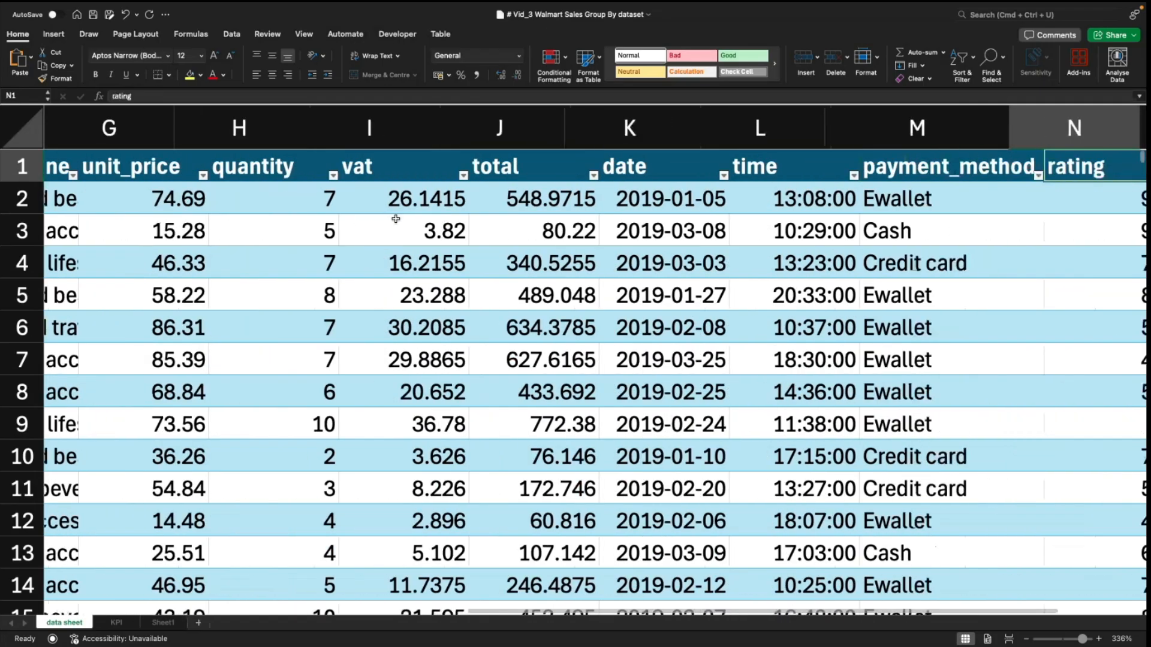
key(Left)
key(Left)
key(Left)
key(Left)
key(Left)
key(Left)
key(Left)
key(Left)
key(Left)
key(Left)
key(Left)
key(Left)
key(Left)
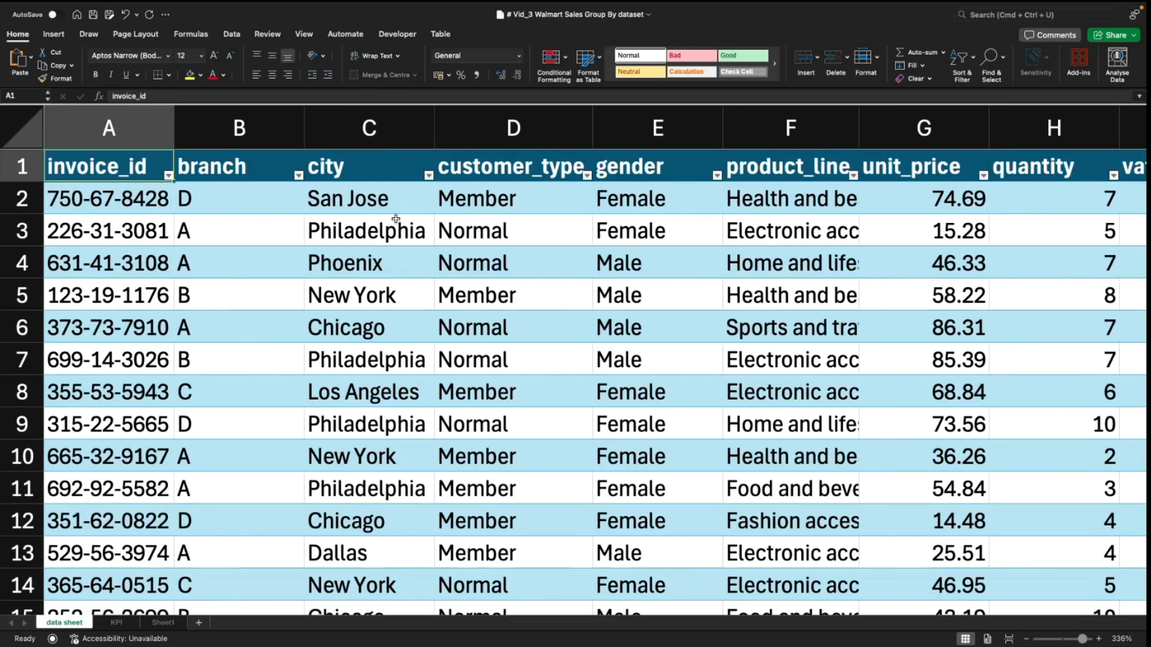
key(Down)
key(Down)
key(Down)
key(Down)
key(Down)
key(Down)
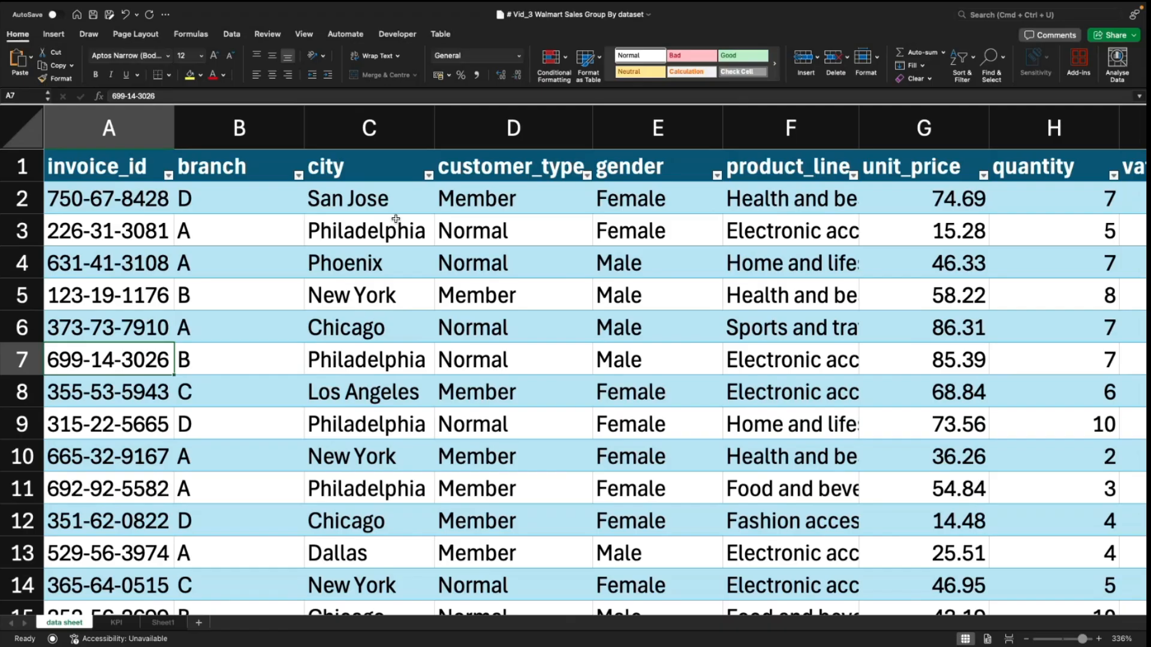
key(Up)
key(Up)
key(Up)
key(Up)
key(Up)
key(Up)
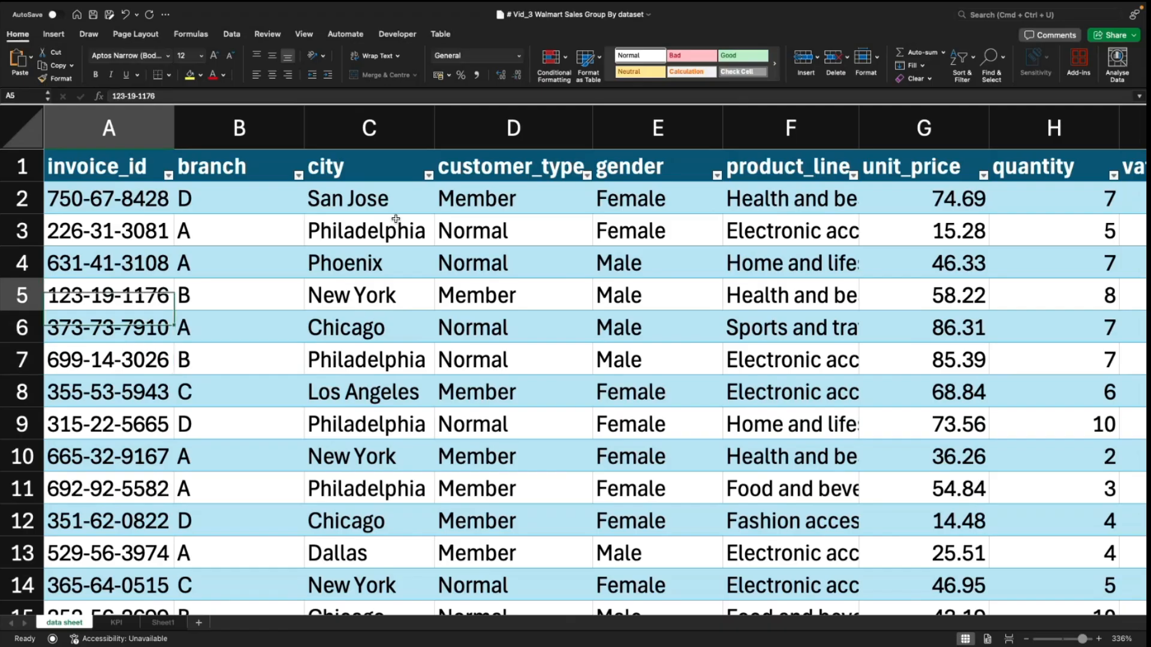
Step: Examine the first record in row 2 from its branch value across to its unit price
key(Right)
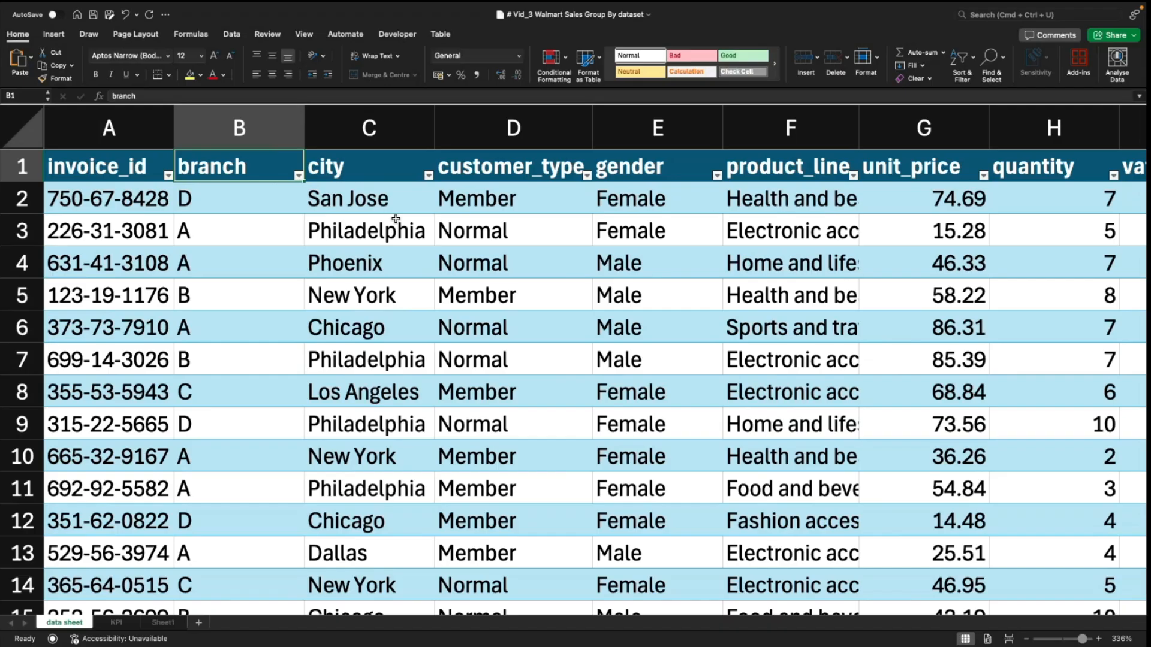
key(Down)
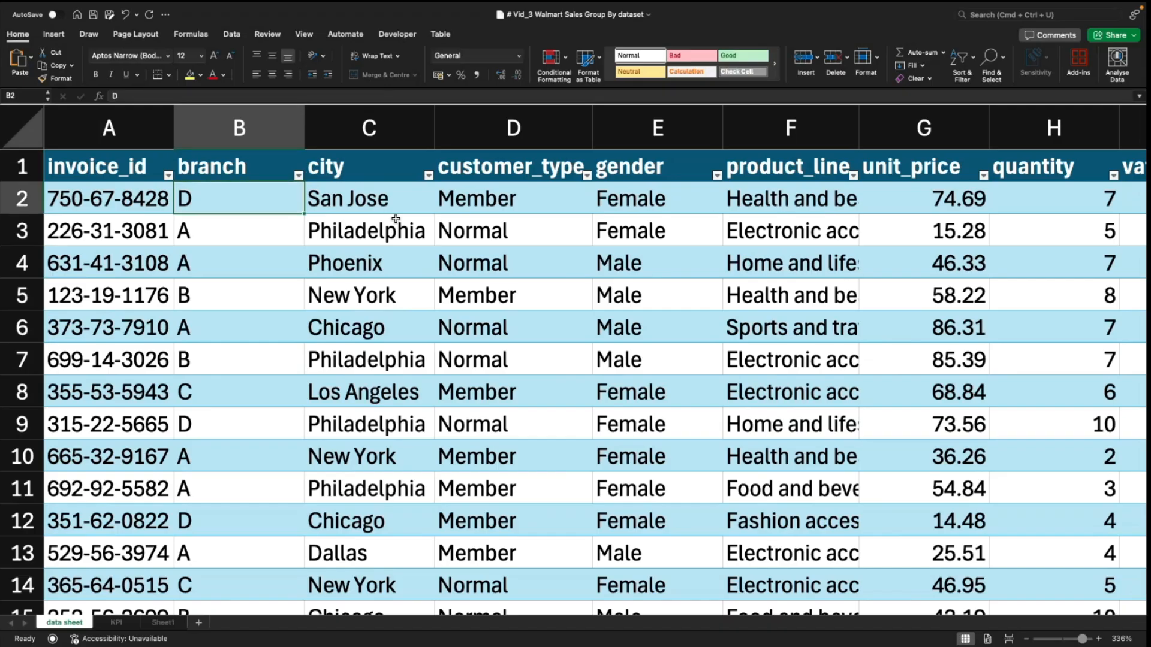
key(Right)
key(Right)
key(Right)
key(Right)
key(Right)
key(Right)
key(Left)
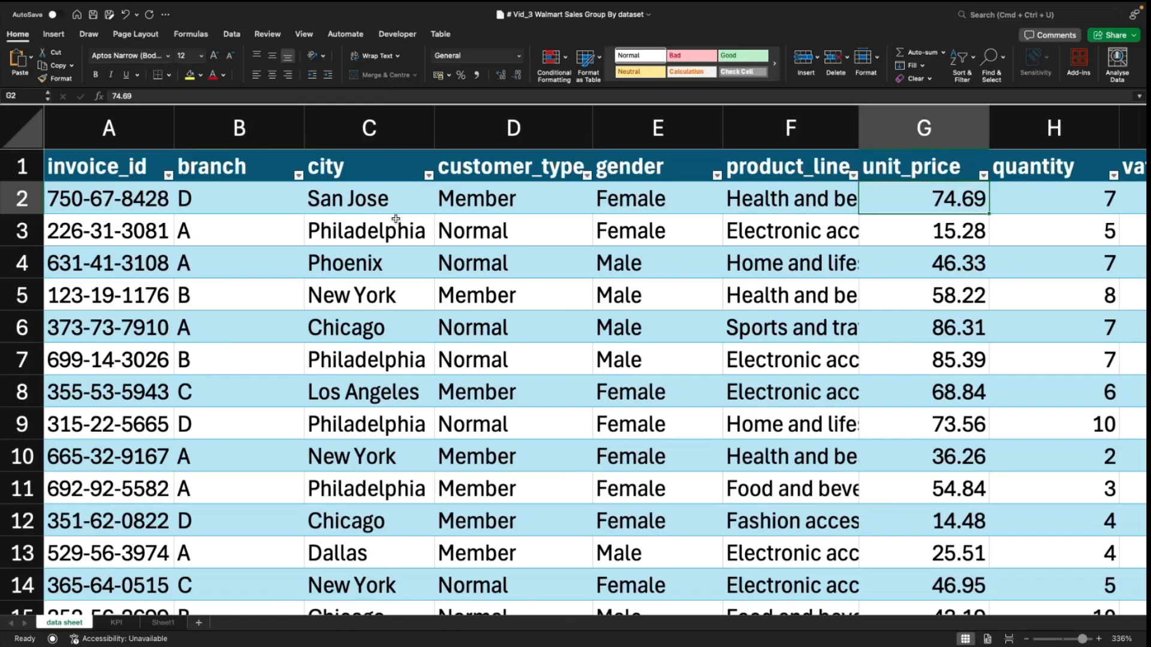
Step: Review the first record in row 2 from its unit_price value back to invoice_id and branch
key(Left)
key(Left)
key(Left)
key(Left)
key(Left)
key(Left)
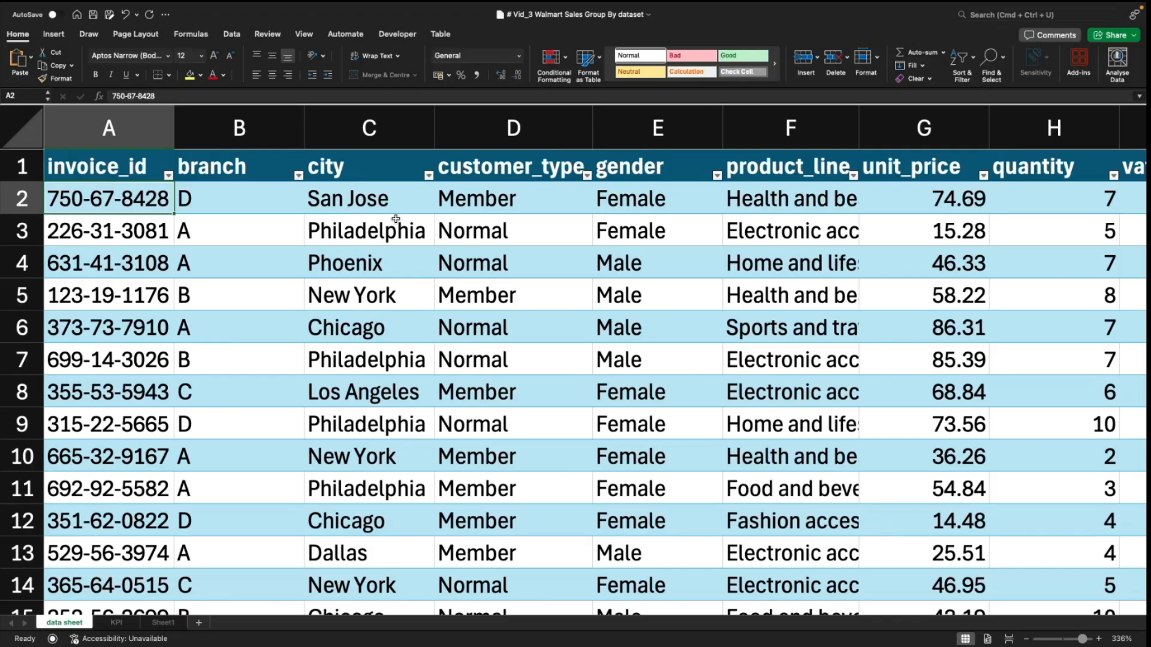
key(Right)
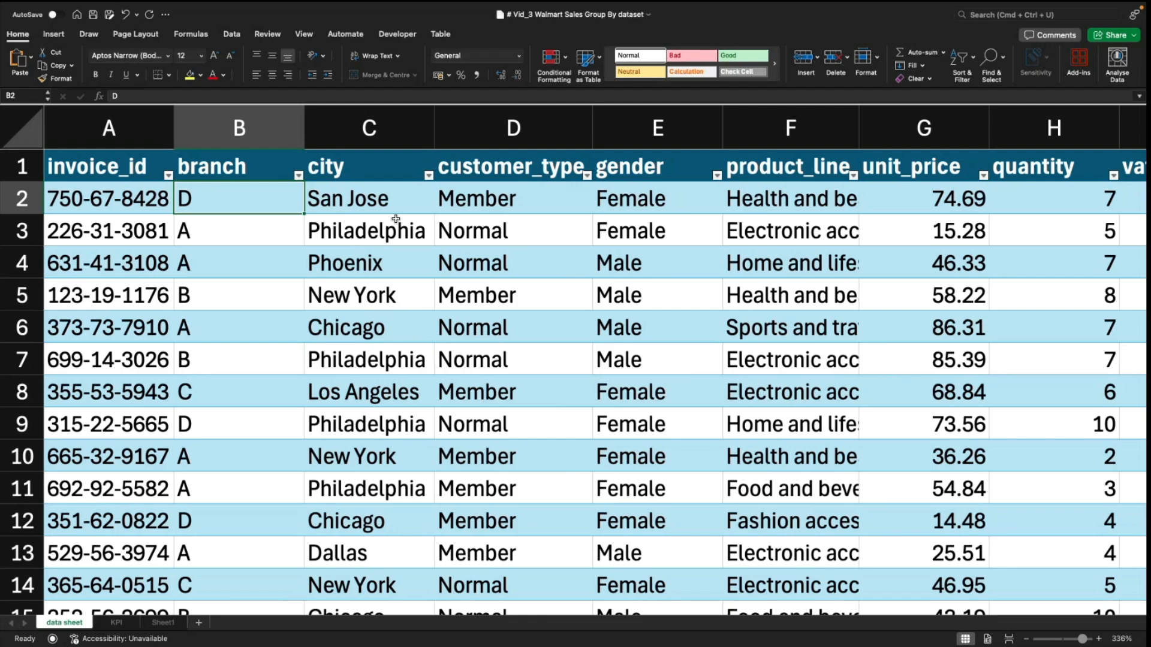
Step: Review the column headings across row 1 and back to invoice_id, and go to the table's last invoice record
key(Up)
key(Up)
key(Right)
key(Right)
key(Right)
key(Right)
key(Right)
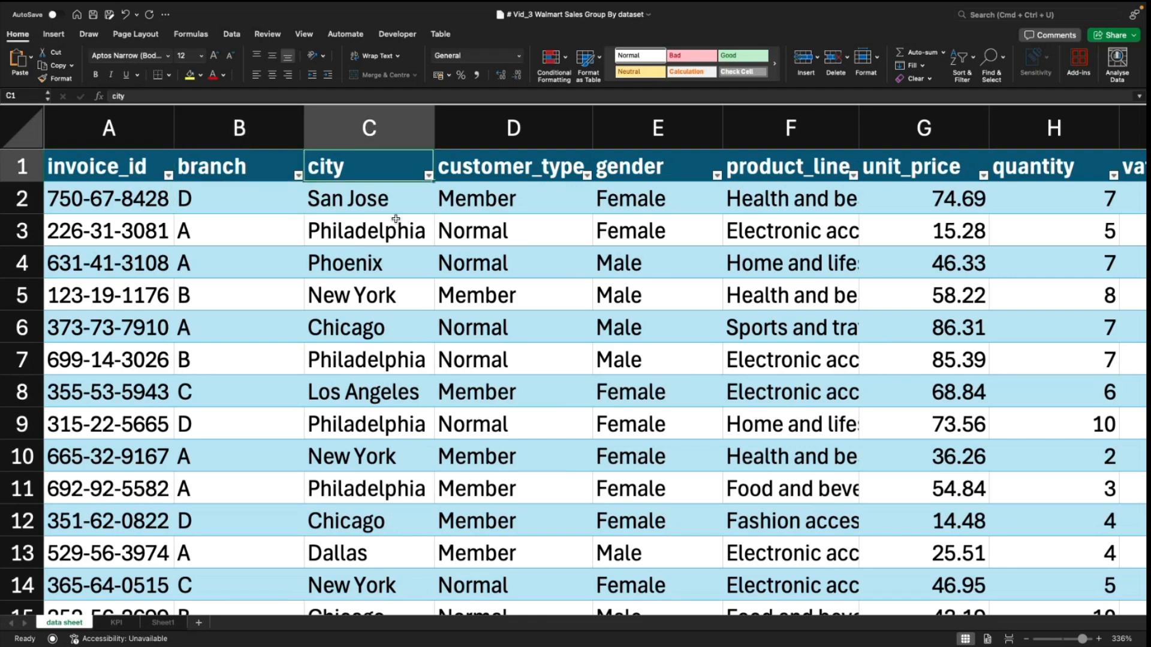
key(Left)
key(Left)
key(Left)
key(Left)
key(Left)
key(Left)
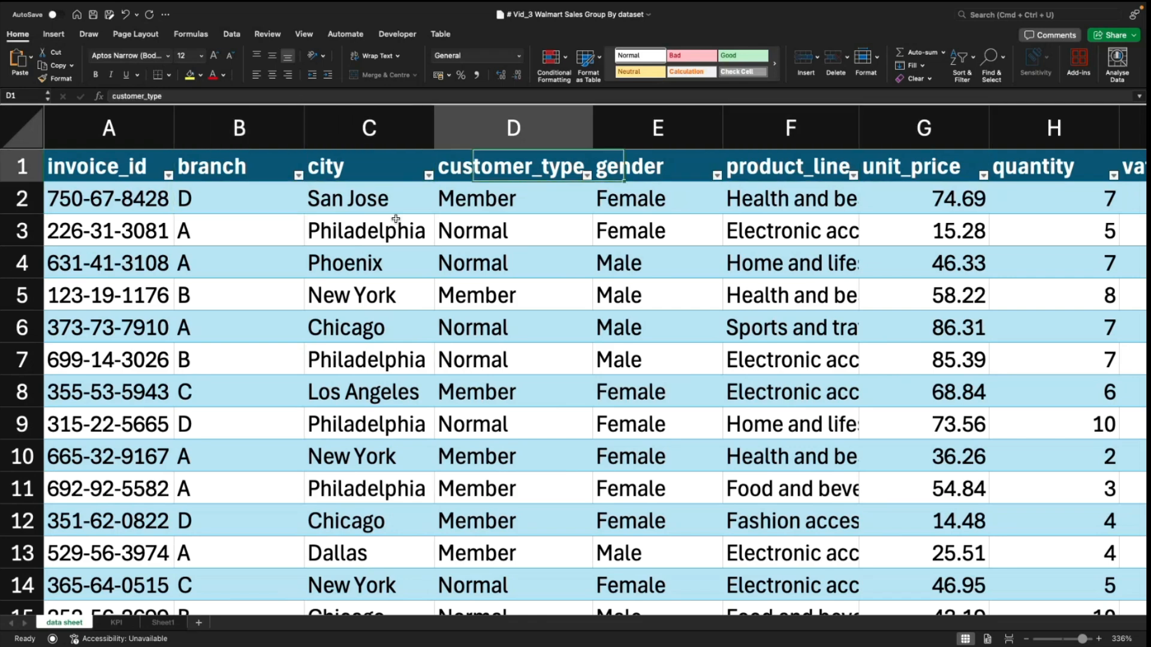
key(Down)
key(Up)
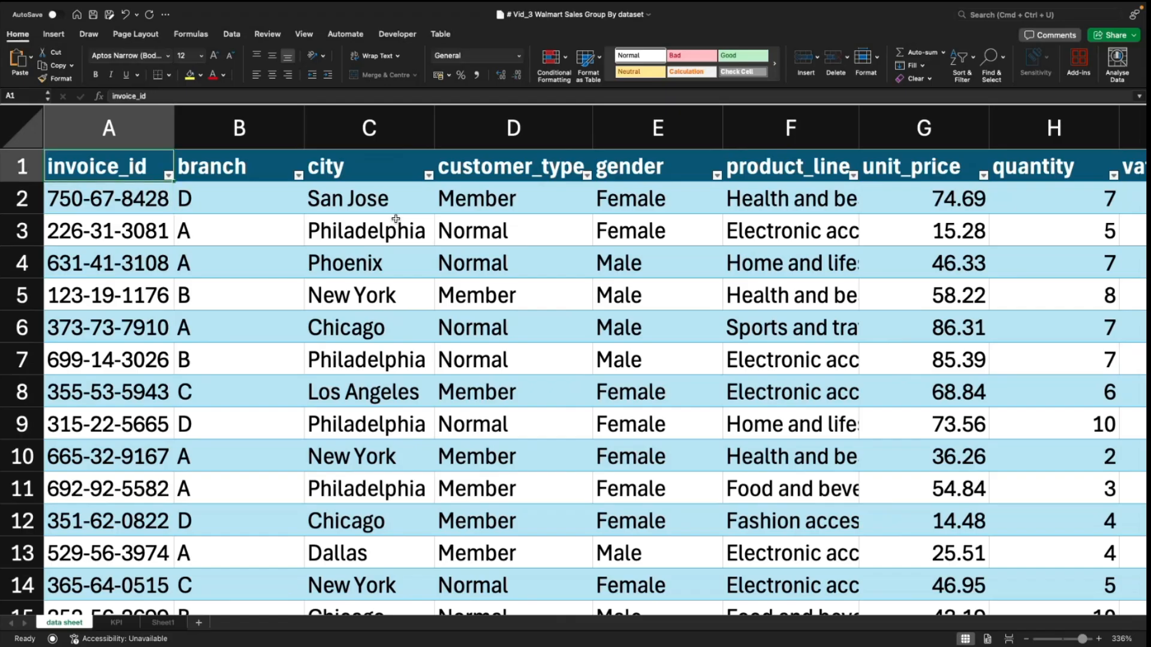
key(ctrl+Down)
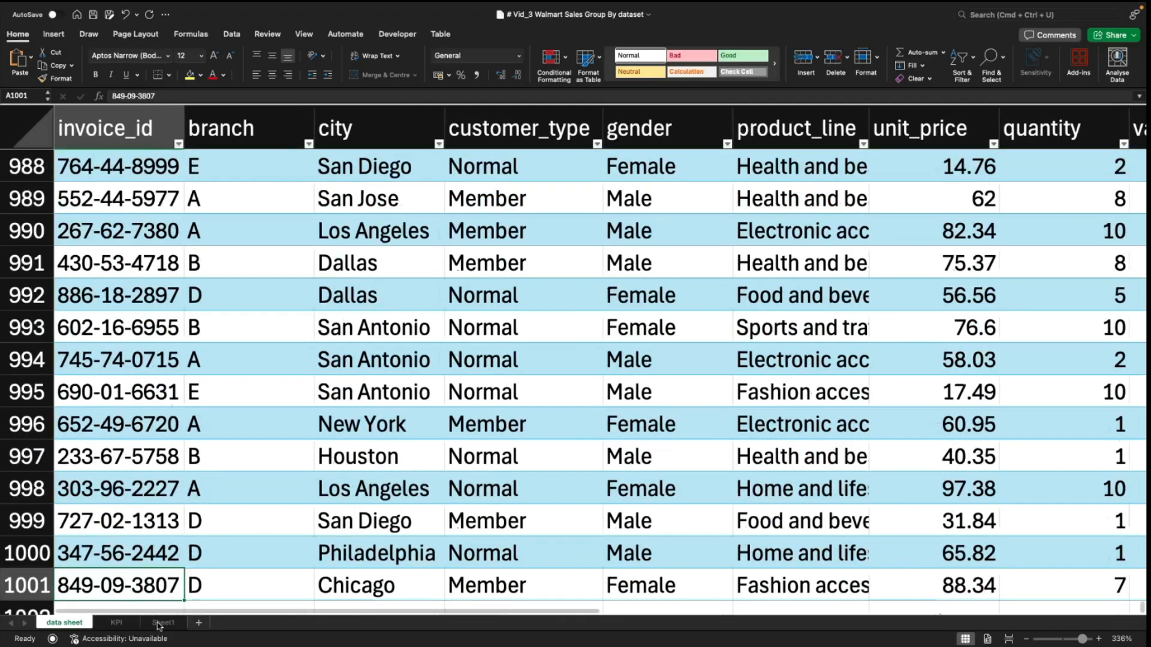
Step: Check the total rows count formula on Sheet1 and return to the empty KPI worksheet
click(119, 623)
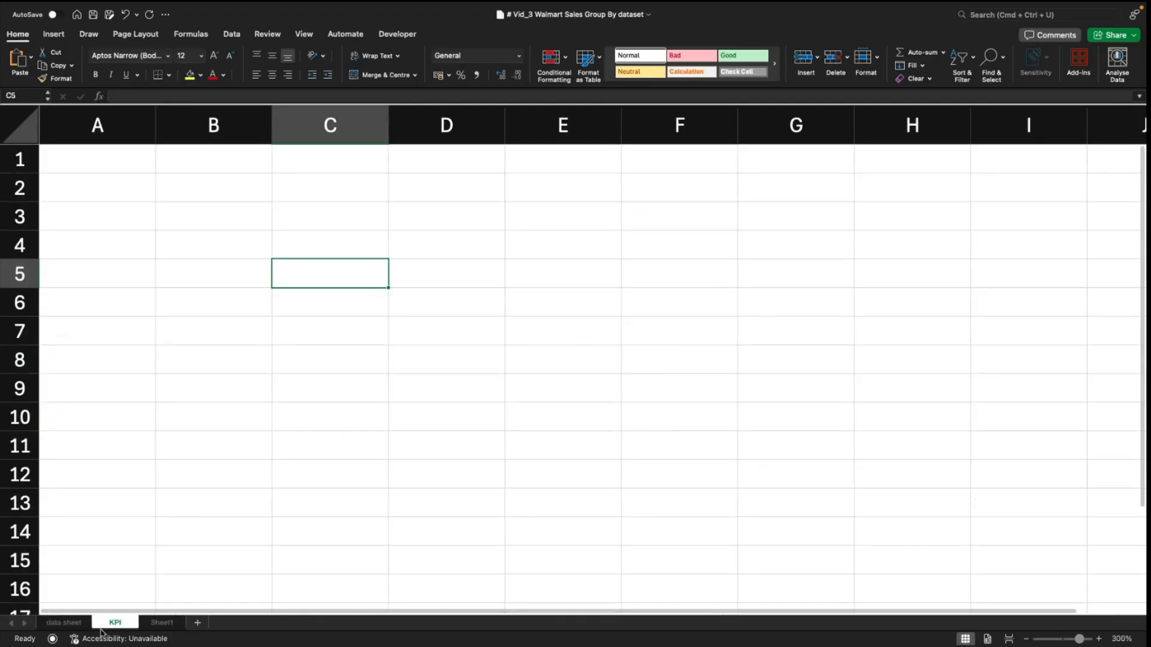
click(156, 623)
click(336, 376)
click(501, 271)
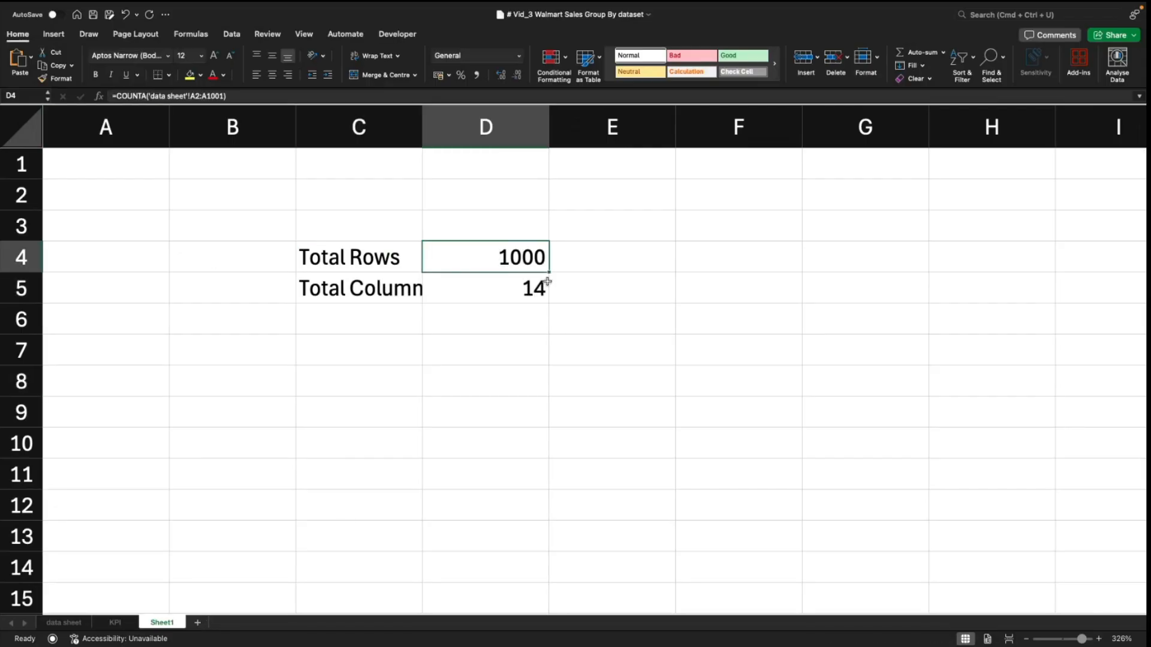
click(133, 621)
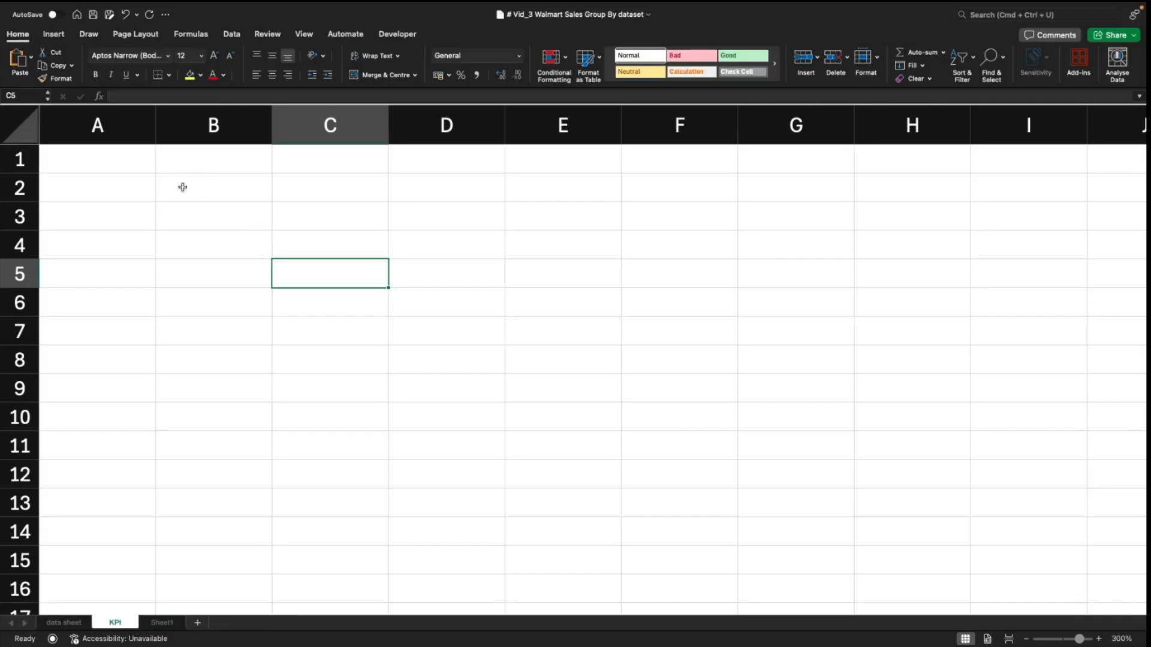
drag(175, 183, 982, 215)
drag(211, 252, 323, 313)
drag(526, 236, 822, 264)
drag(882, 246, 1017, 298)
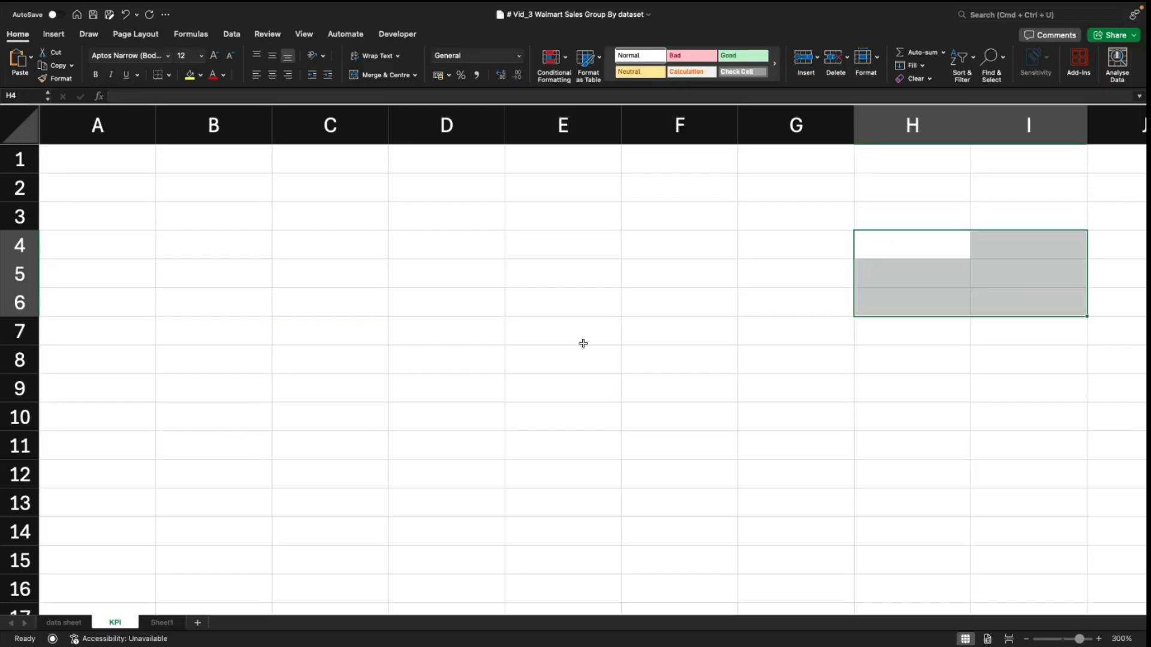
drag(188, 355, 459, 530)
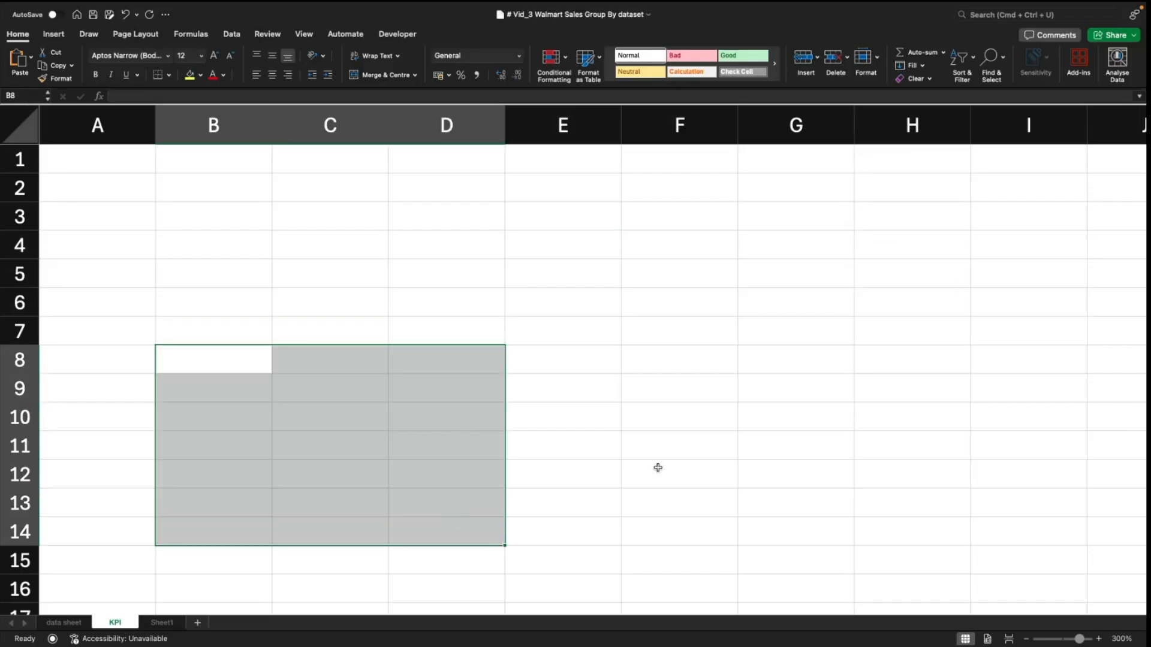
drag(665, 336, 1056, 547)
drag(63, 222, 108, 532)
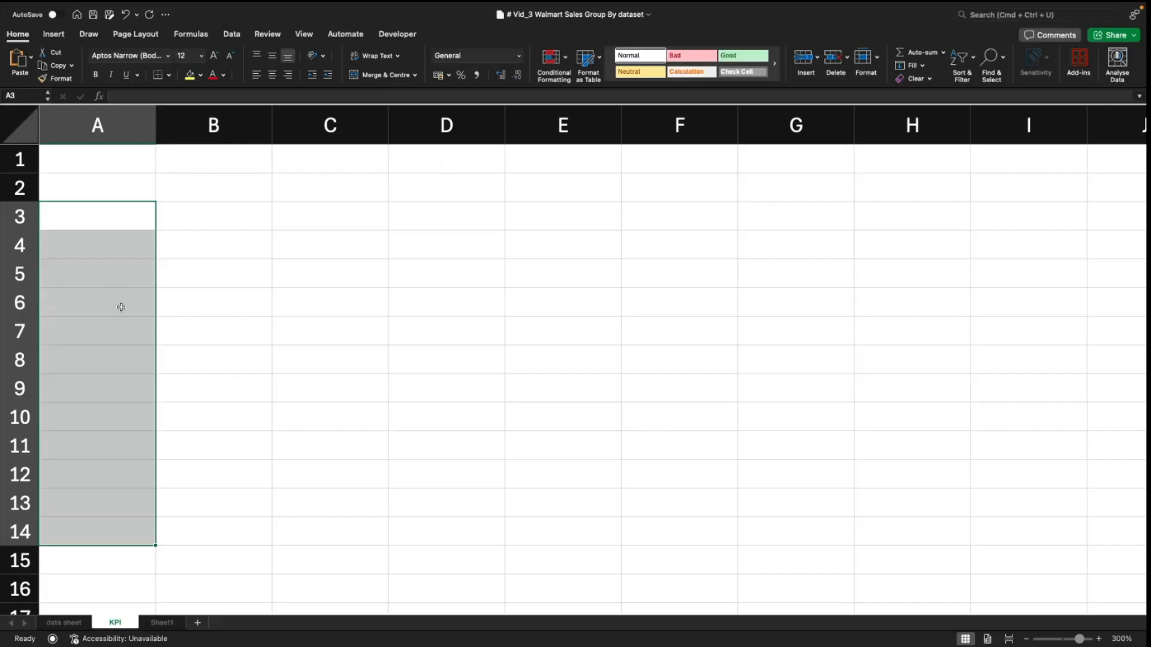
drag(95, 214, 80, 545)
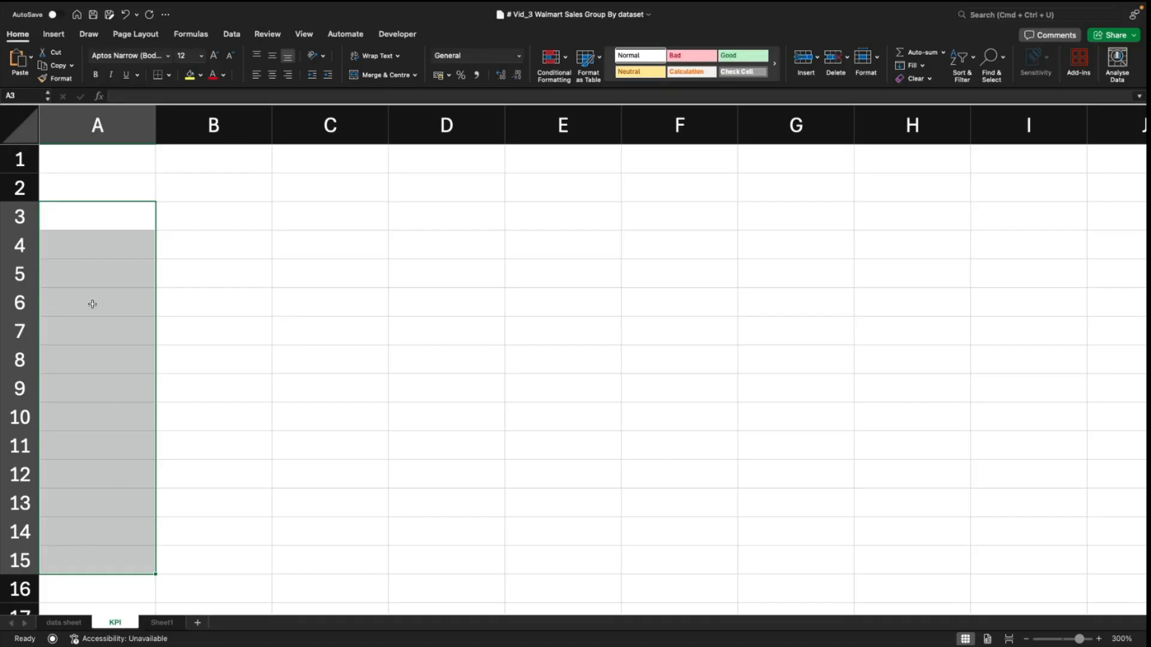
click(90, 247)
drag(239, 219, 995, 557)
drag(59, 224, 87, 564)
click(208, 519)
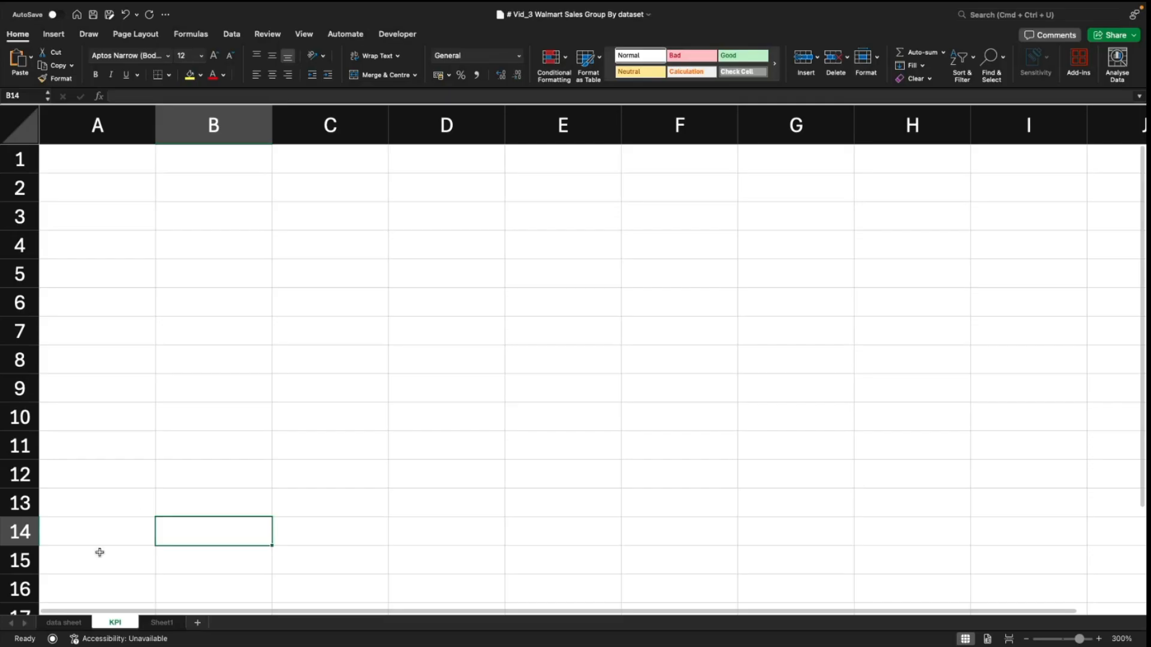
Step: Examine the quantity and city values in the last records of the data sheet
click(62, 623)
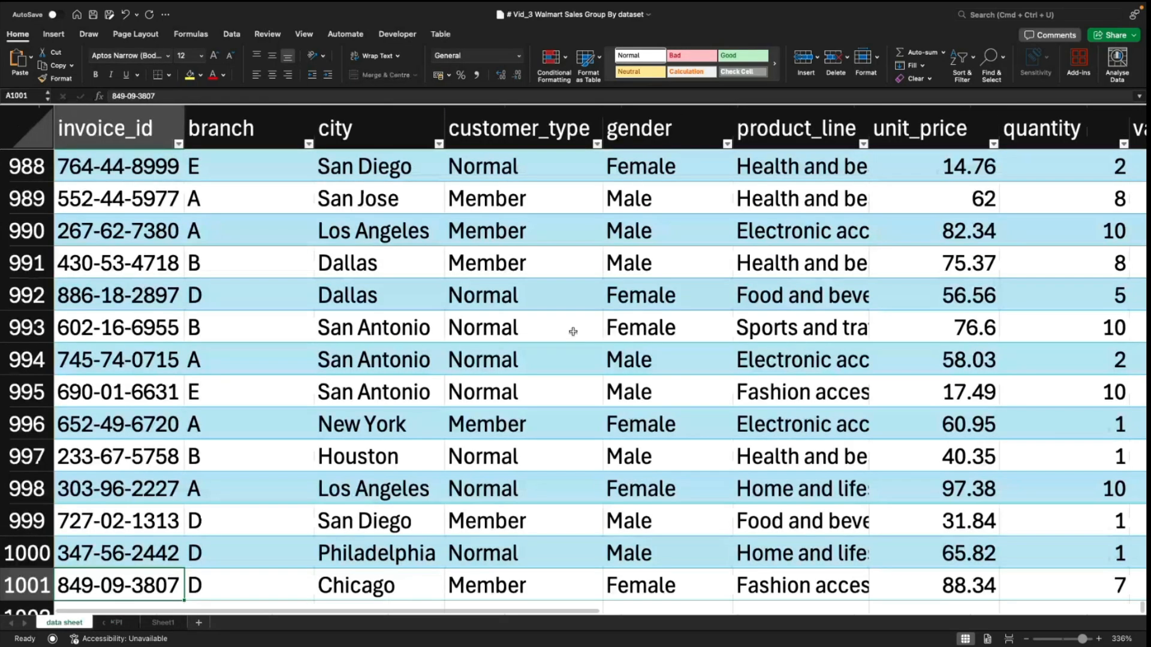
click(1026, 226)
key(Up)
key(Up)
key(Up)
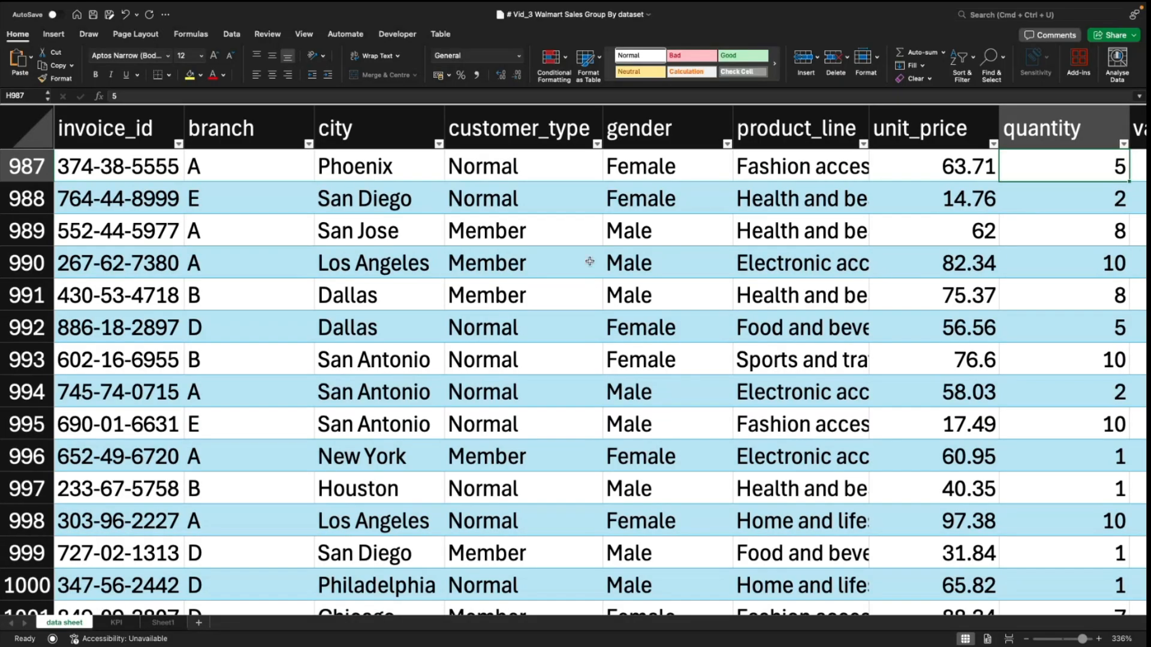
click(371, 165)
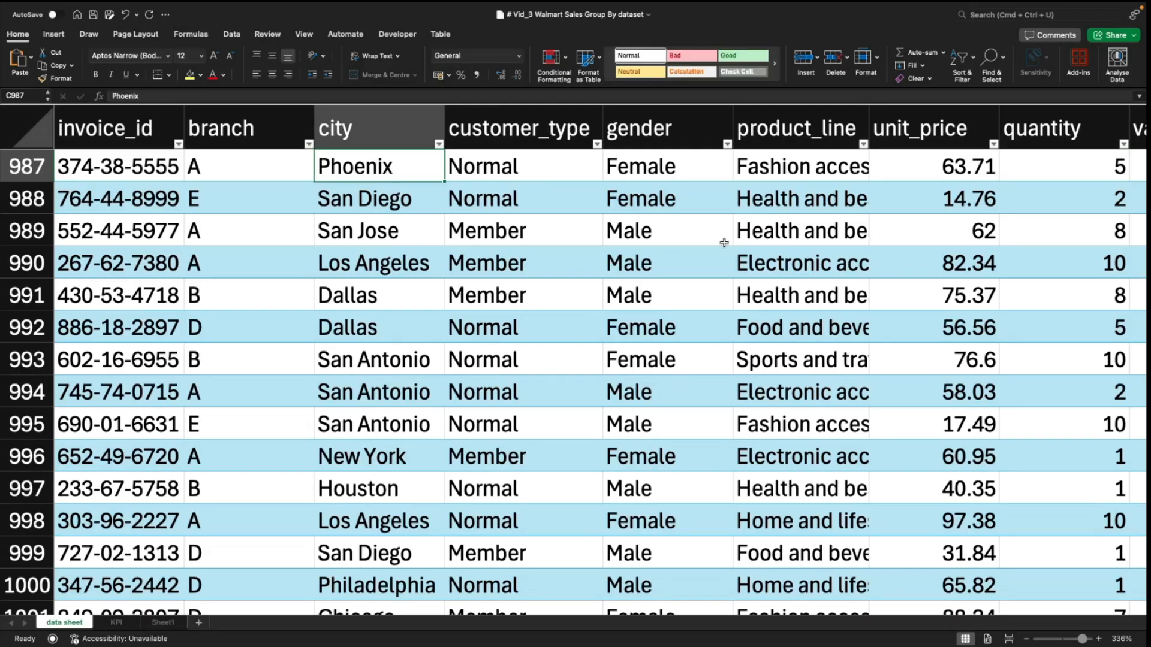
click(409, 291)
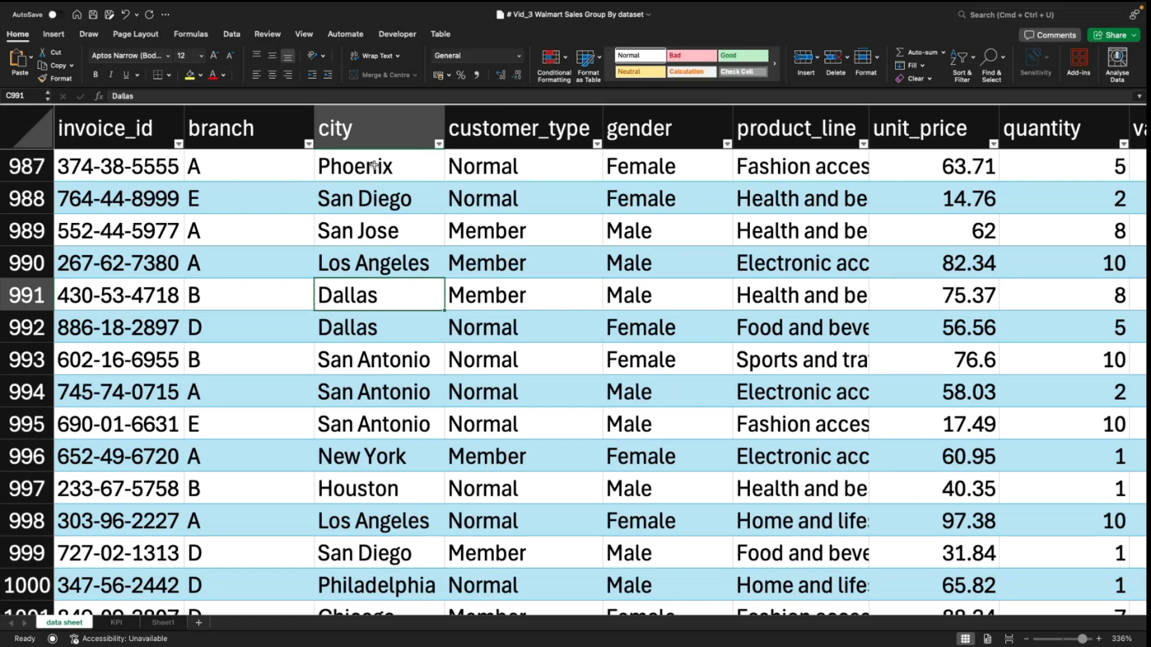
Step: Examine the record in row 991 from customer_type across to date and back to vat
key(Right)
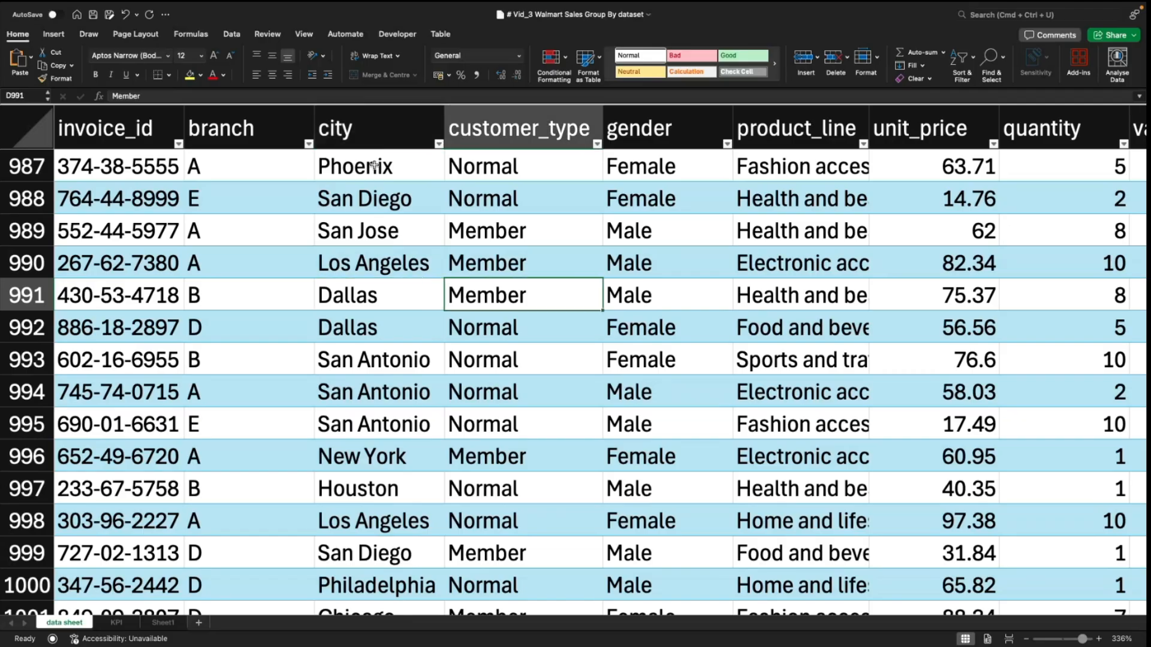
key(Right)
key(Right)
key(Right)
key(Right)
key(Right)
key(Right)
key(Right)
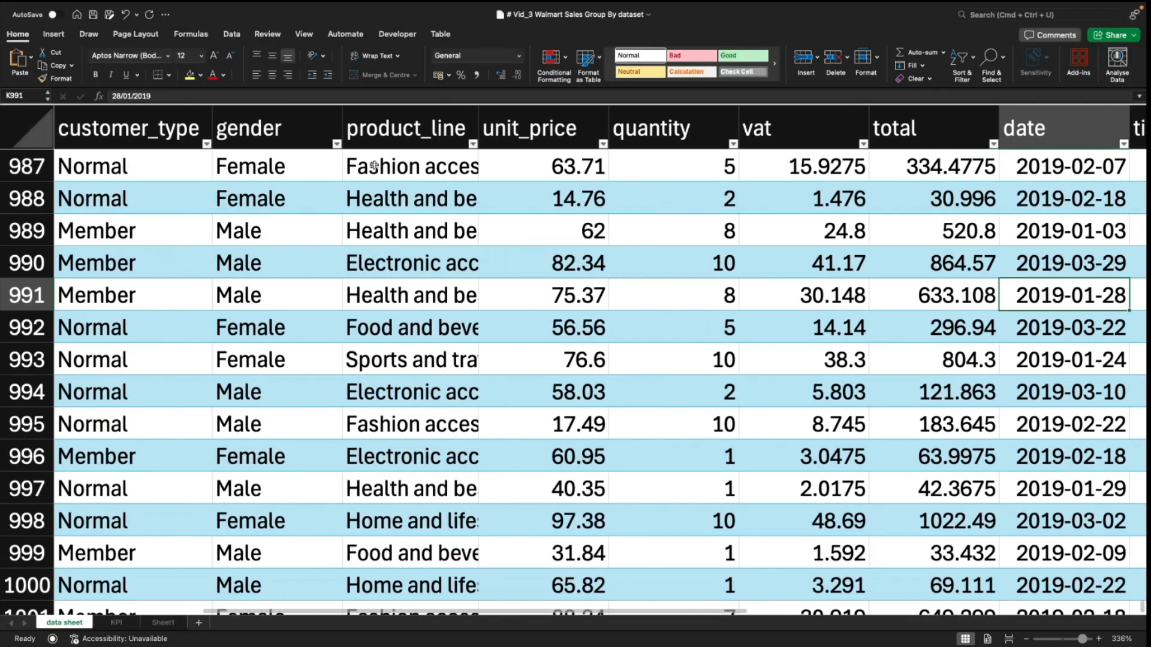
key(Left)
key(Left)
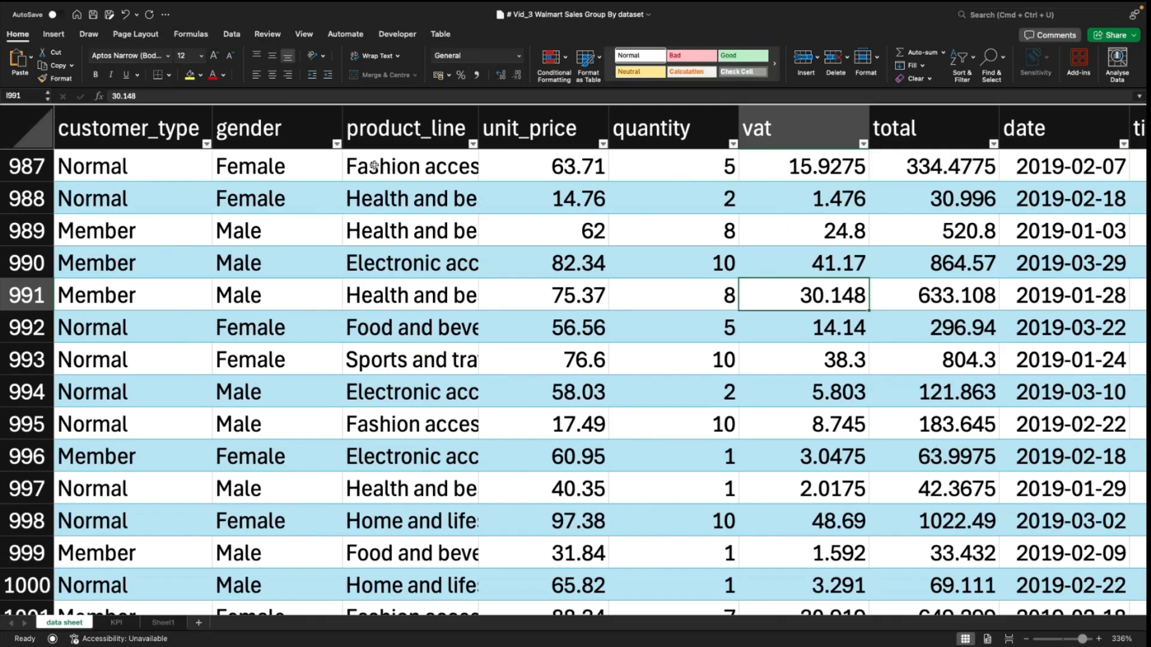
Step: Inspect the values of the total column upward from row 989 to row 982
click(960, 229)
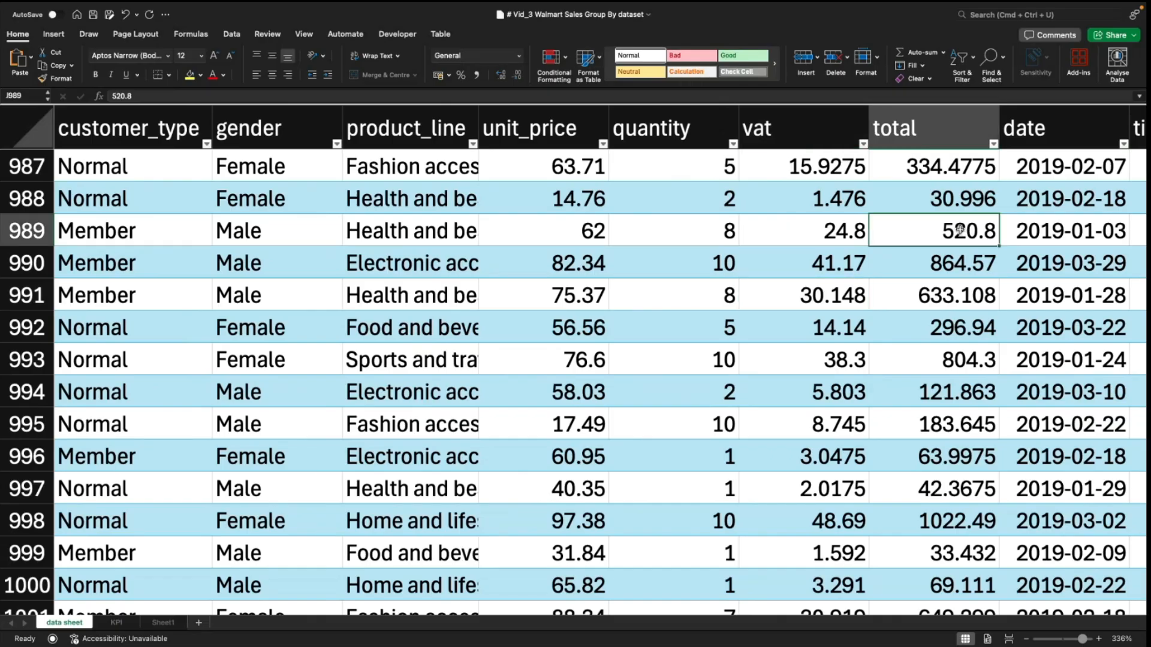
key(Up)
key(Up)
key(Down)
key(Up)
key(Up)
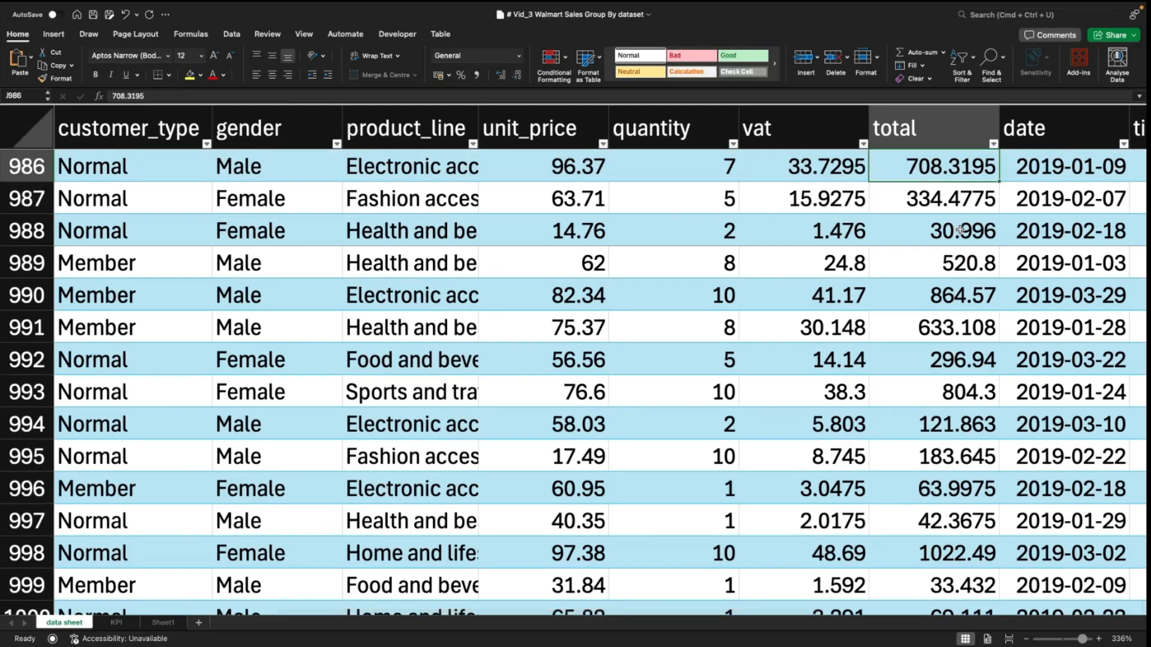
key(Up)
key(Up)
key(Up)
key(Up)
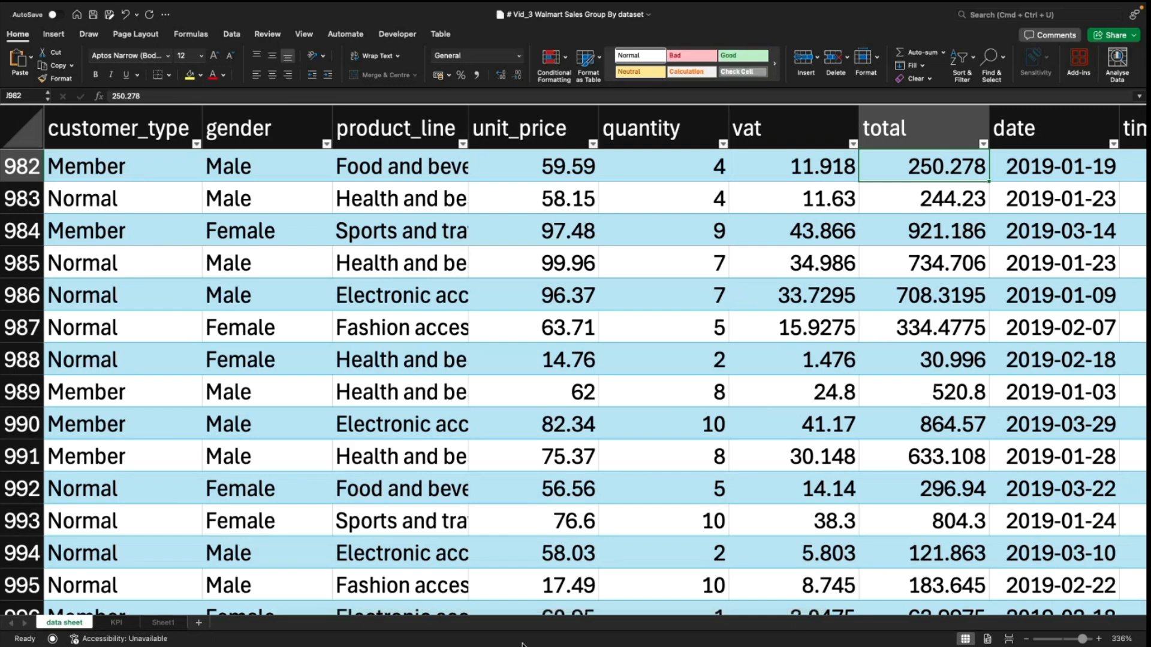
Step: Add a new worksheet after Sheet1 and name it Dashboard
click(174, 624)
click(197, 623)
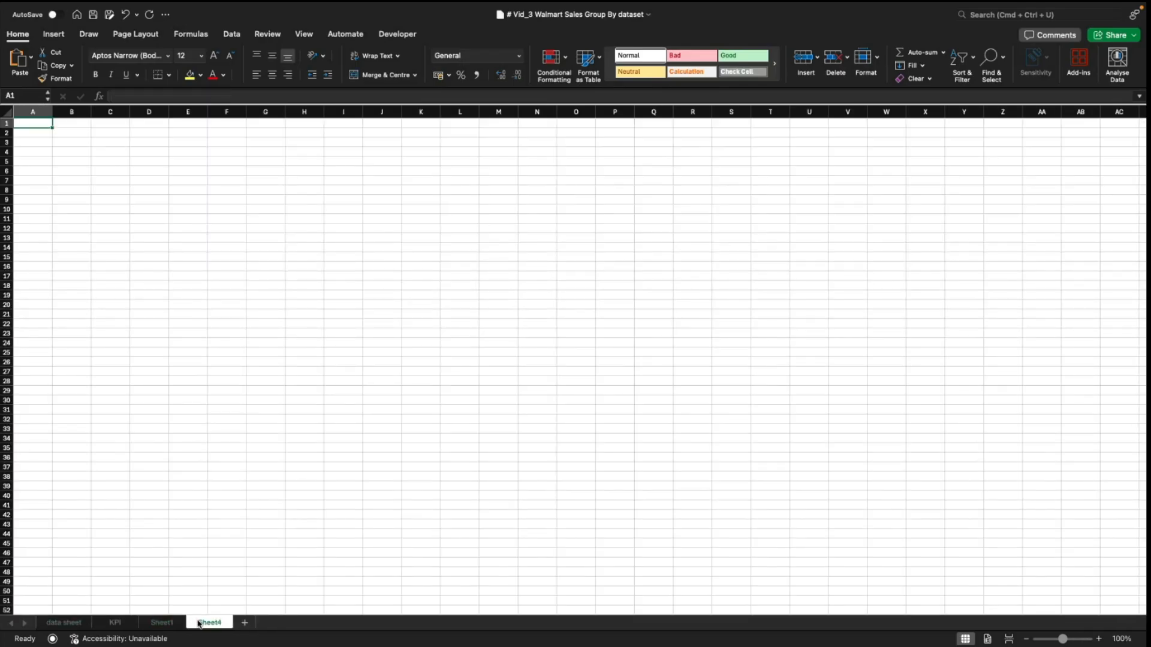
double_click(199, 623)
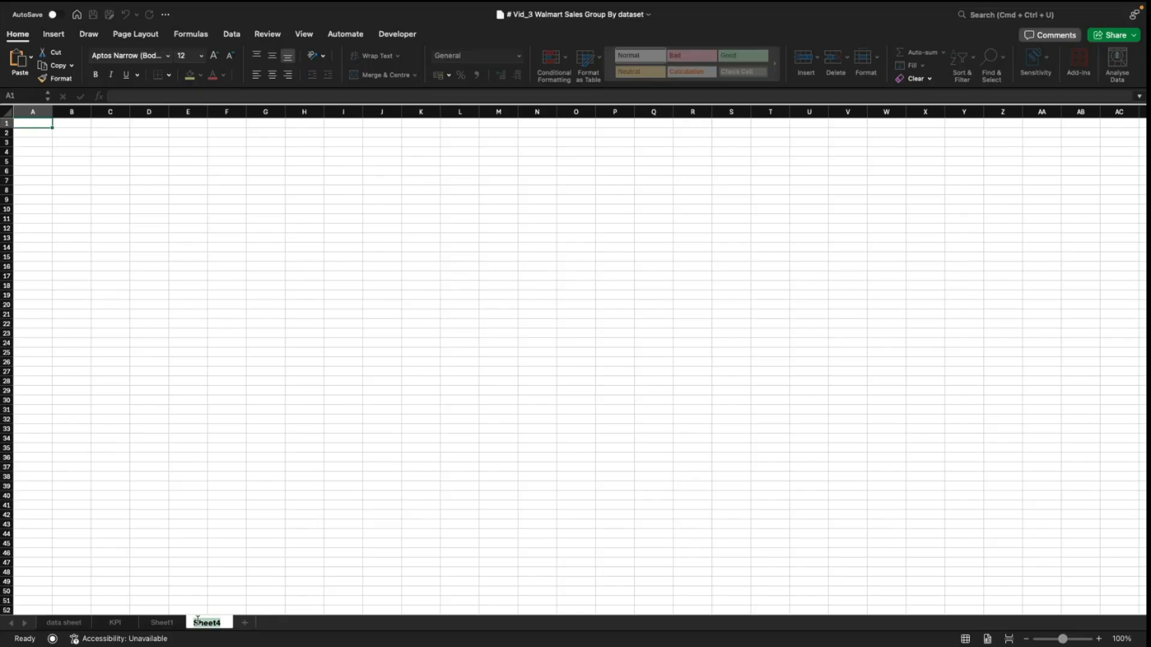
text(r)
text(ashboard)
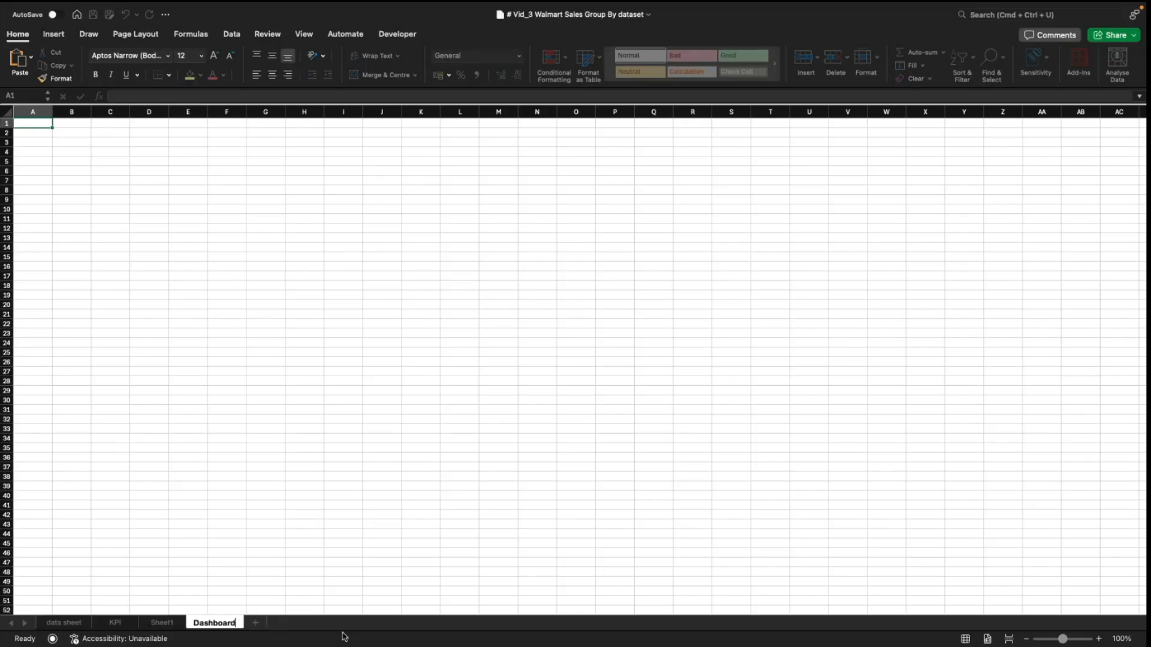
key(Return)
Step: Set the Dashboard worksheet's zoom to 150%
drag(1062, 640, 1077, 642)
click(1121, 639)
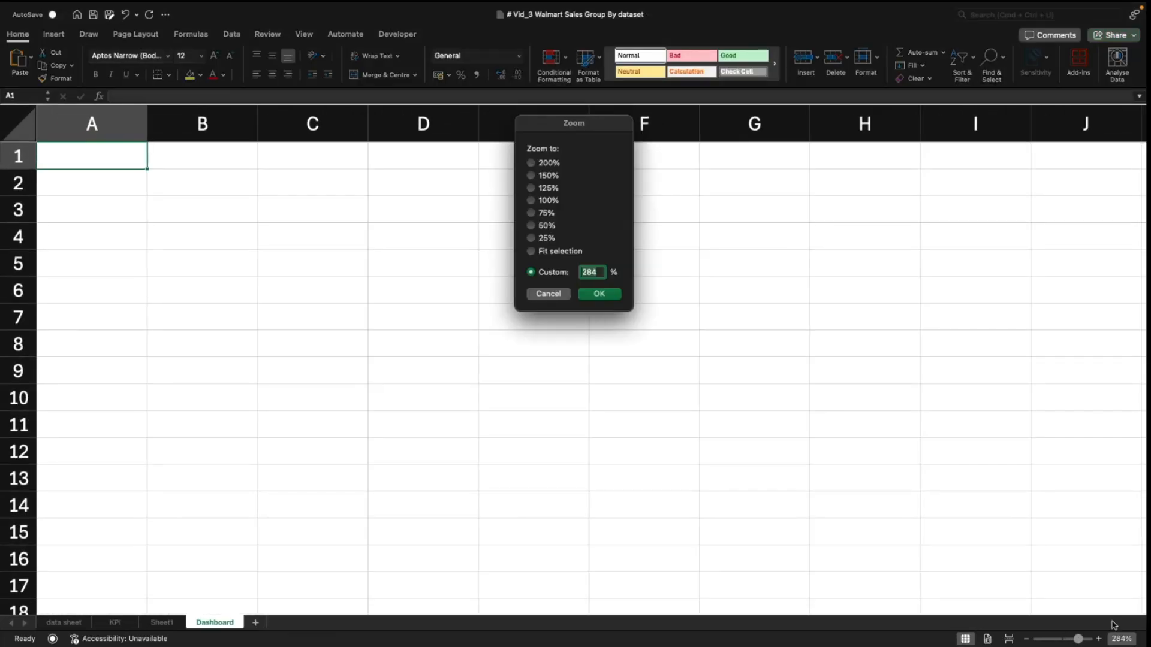
click(532, 187)
click(600, 294)
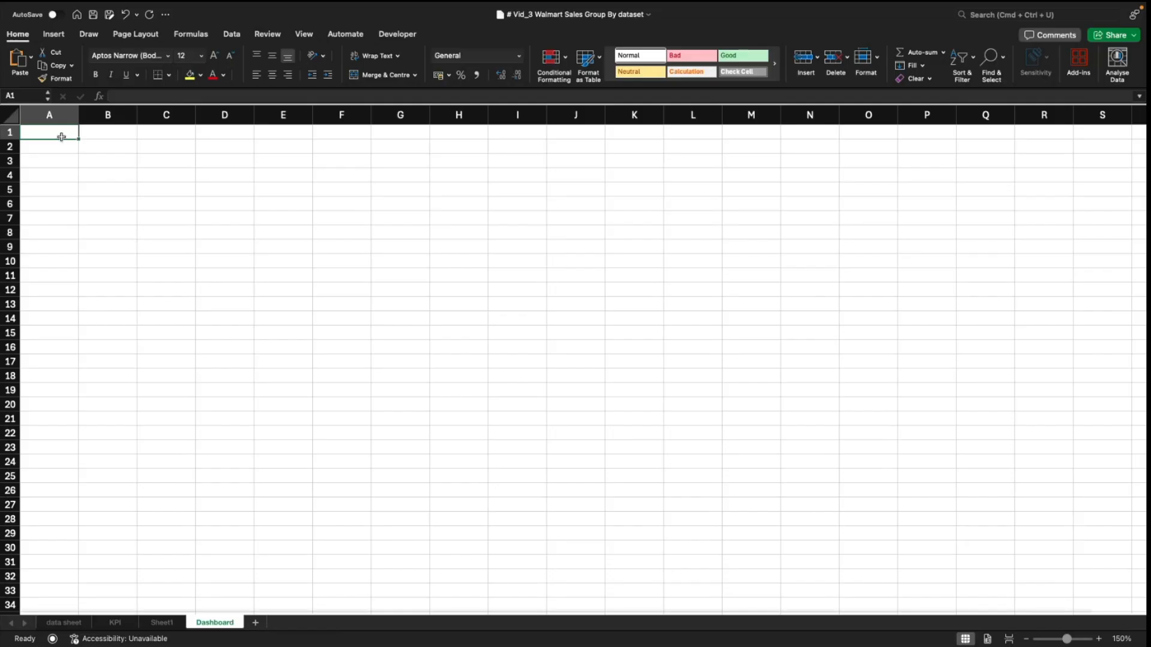
click(147, 238)
drag(47, 136, 1086, 604)
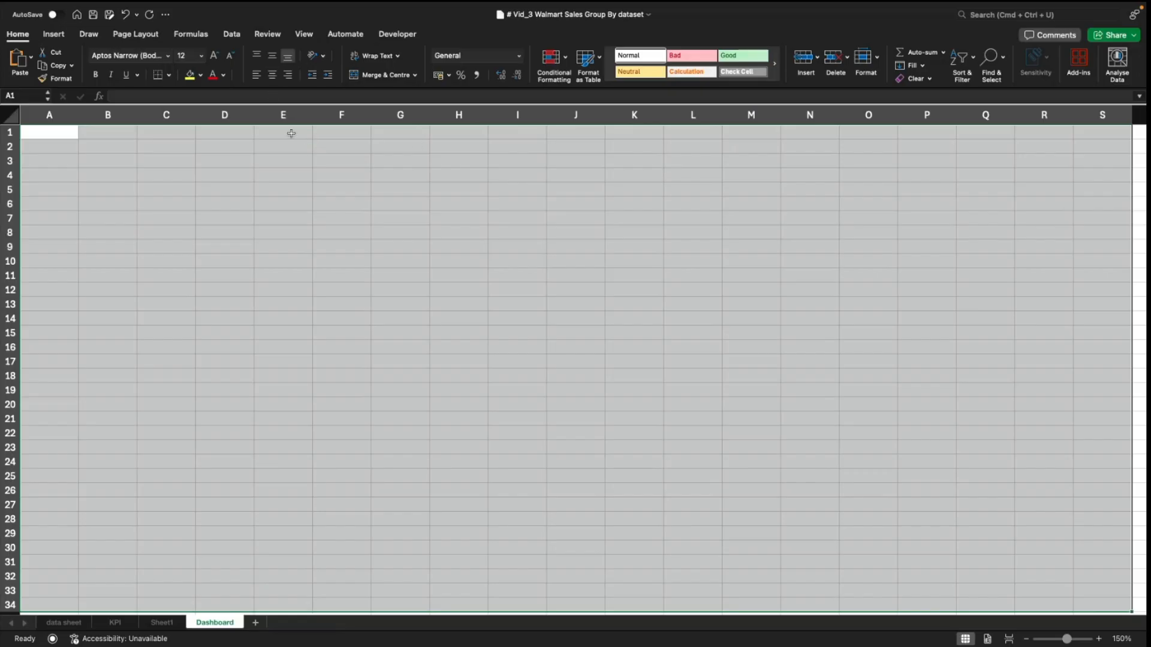
click(283, 319)
drag(108, 160, 634, 375)
click(379, 234)
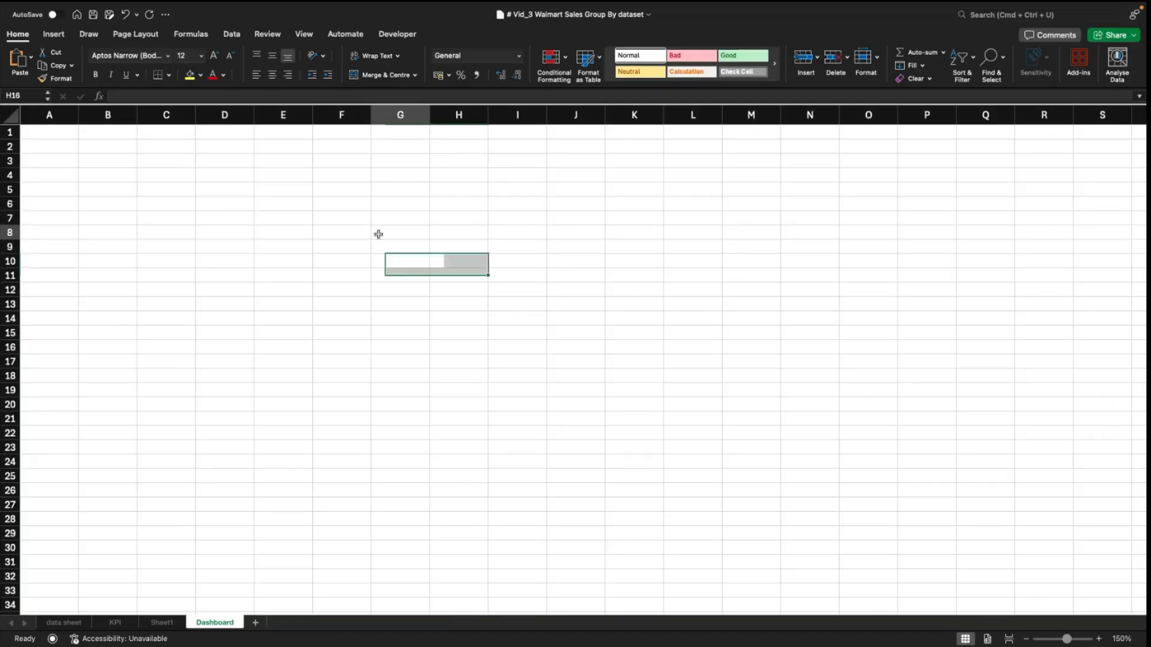
Step: Hide the gridlines on the Dashboard worksheet and compare its blank canvas with Sheet1
click(306, 35)
click(334, 66)
click(331, 214)
click(162, 623)
click(231, 625)
drag(242, 223, 534, 448)
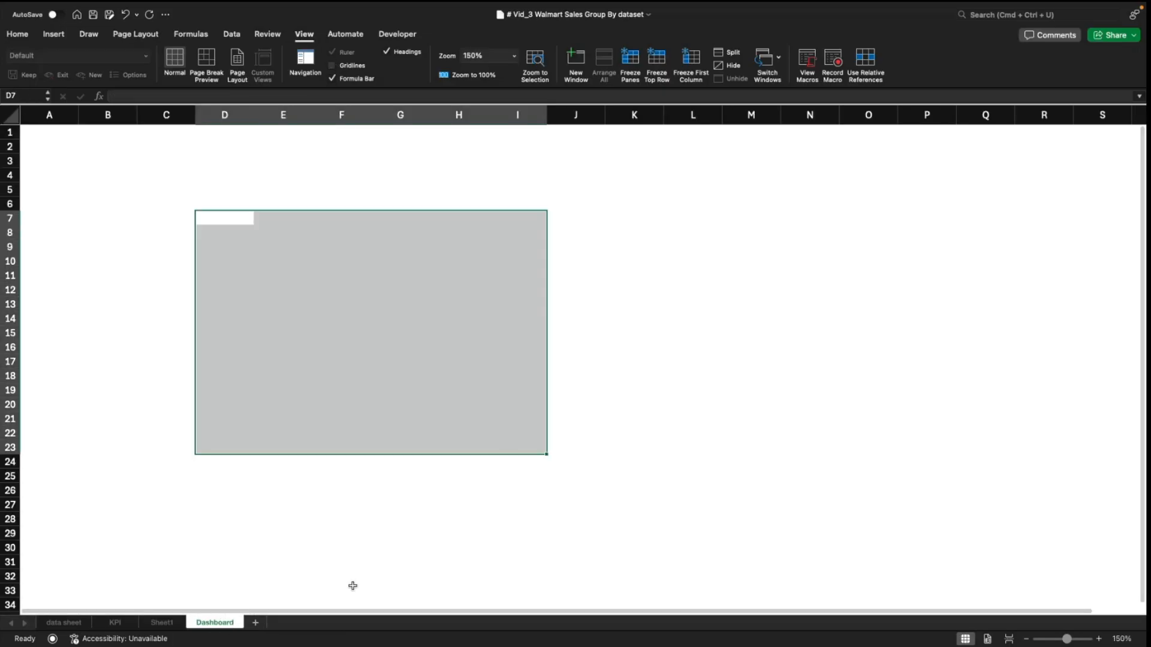
click(167, 623)
click(215, 625)
click(216, 516)
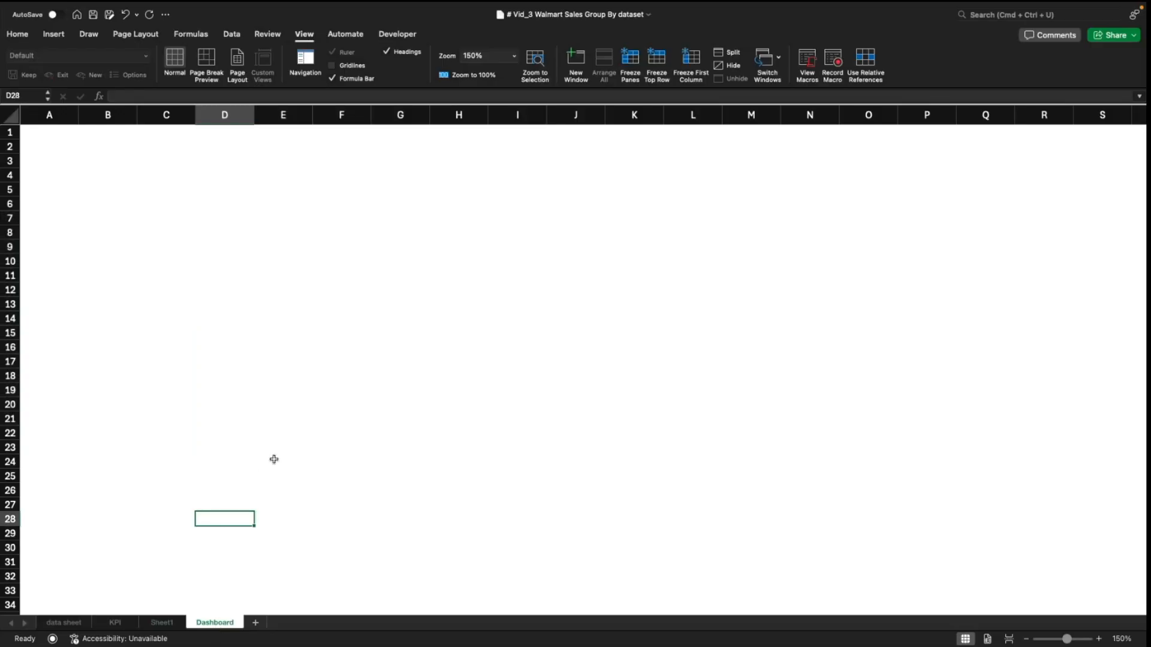
click(174, 257)
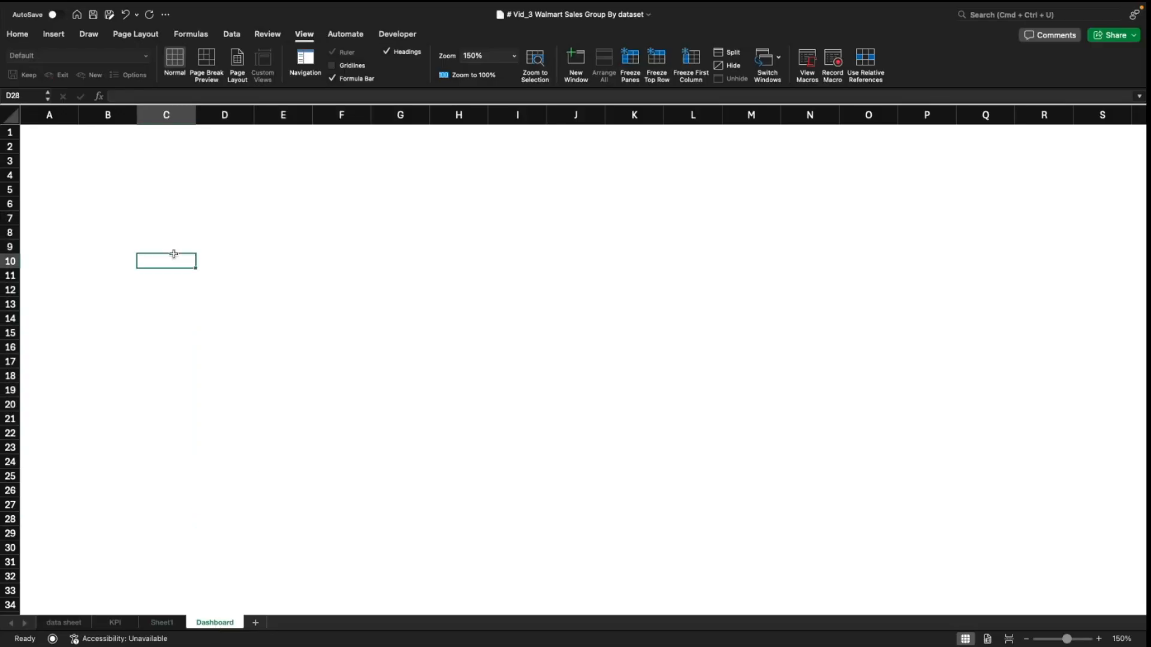
click(15, 35)
key(Up)
key(Up)
click(345, 273)
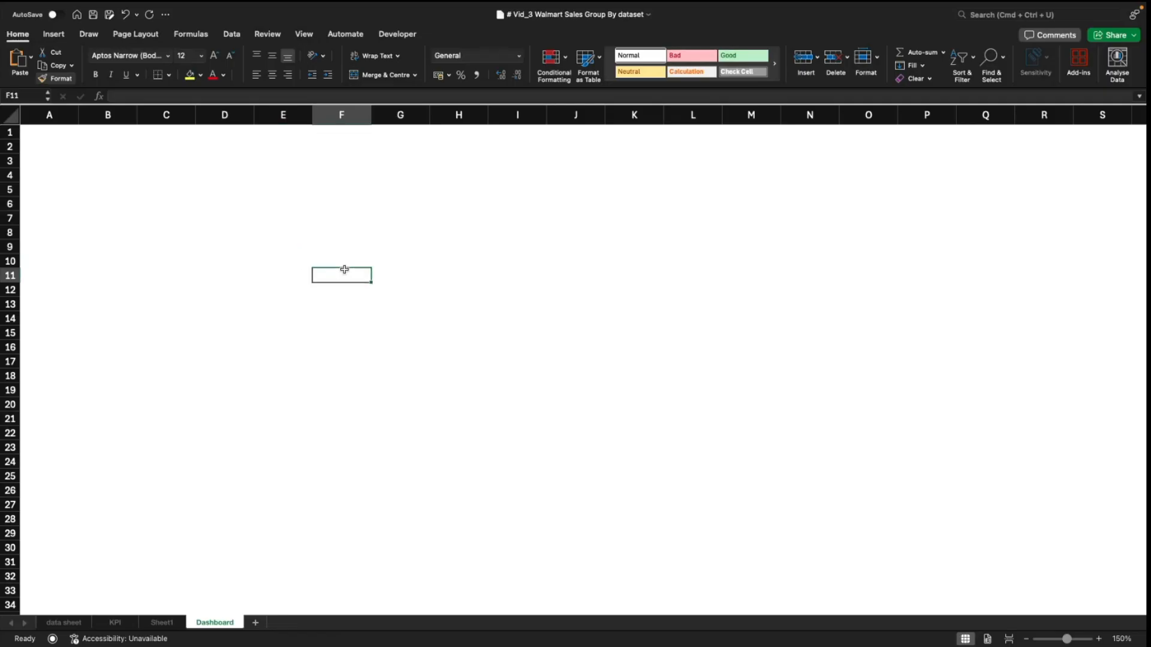
Step: Fill all cells of the Dashboard worksheet with the lightest grey shade of white as the background
key(super+a)
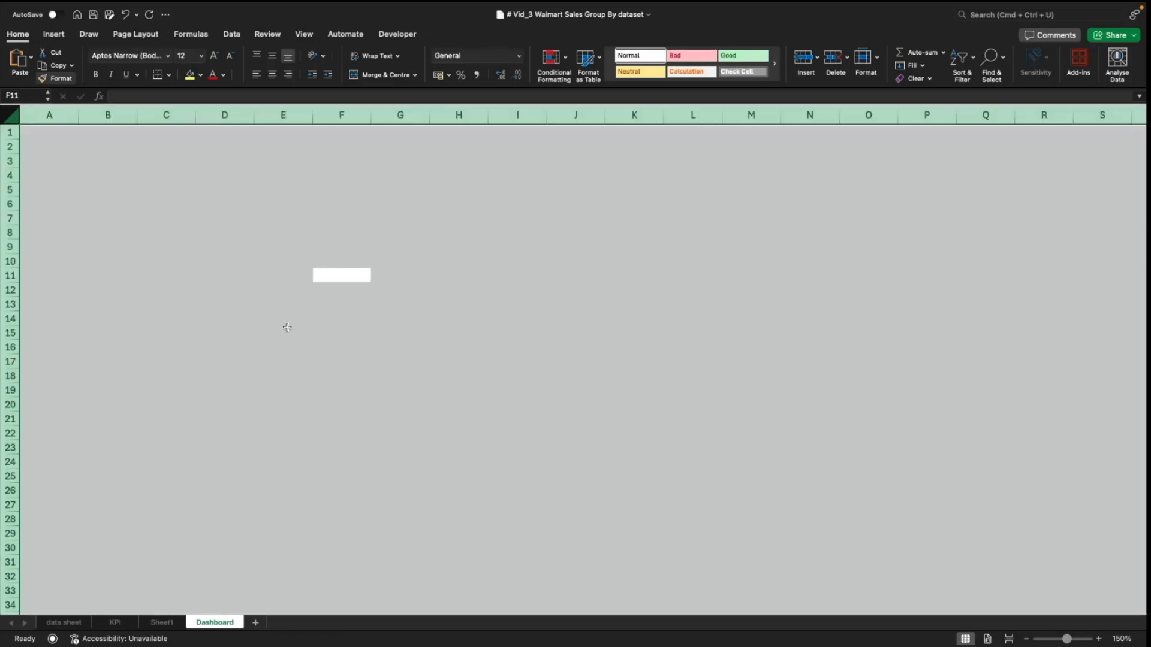
click(201, 76)
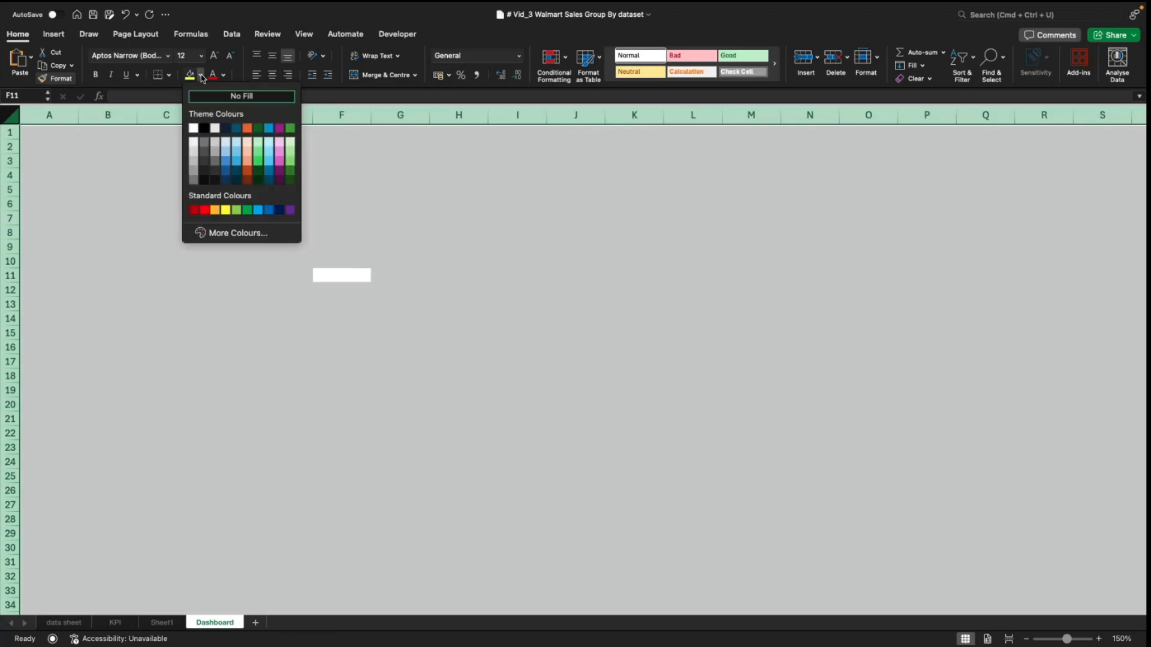
click(193, 145)
click(230, 247)
click(634, 363)
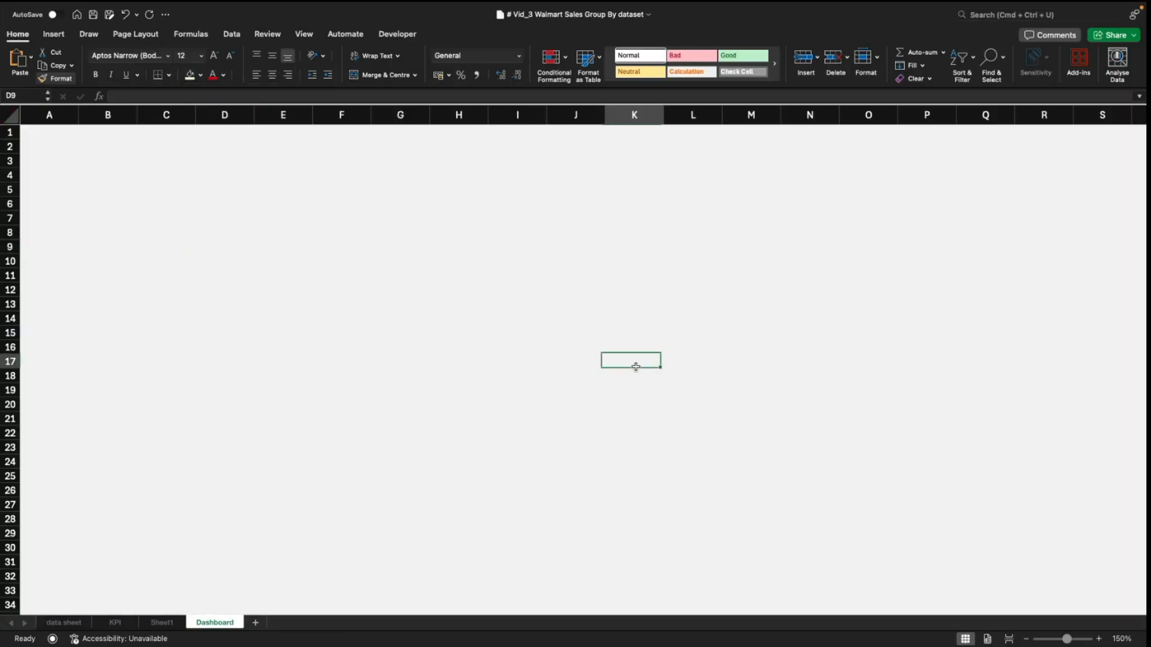
scroll(1031, 497, down, 10)
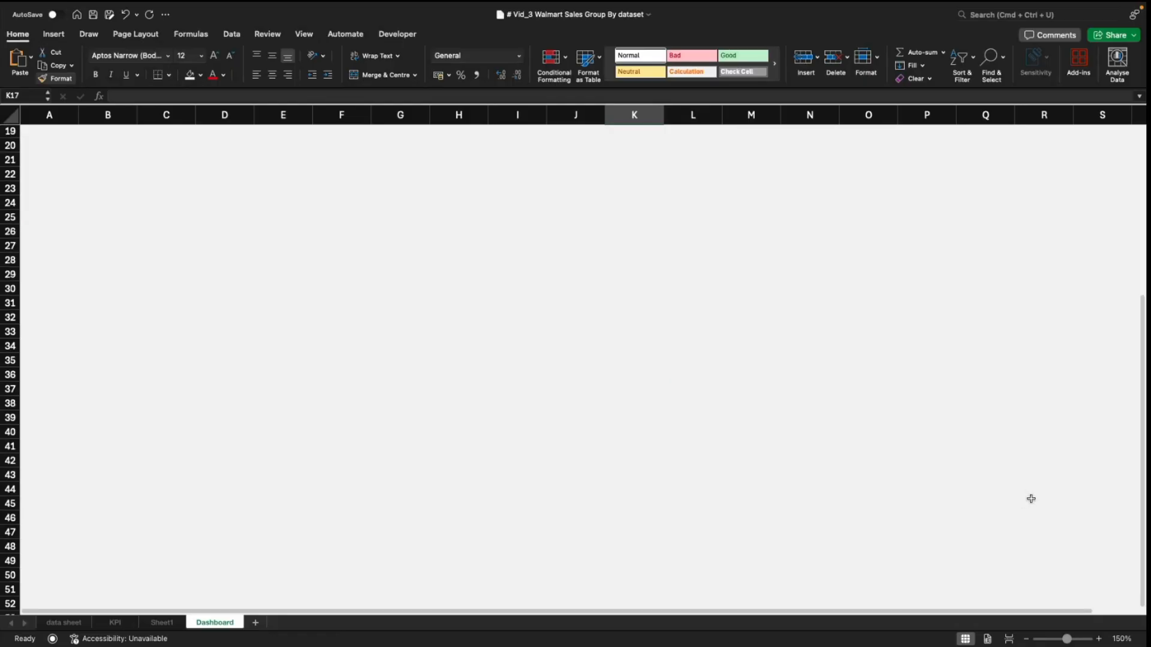
scroll(1033, 497, up, 10)
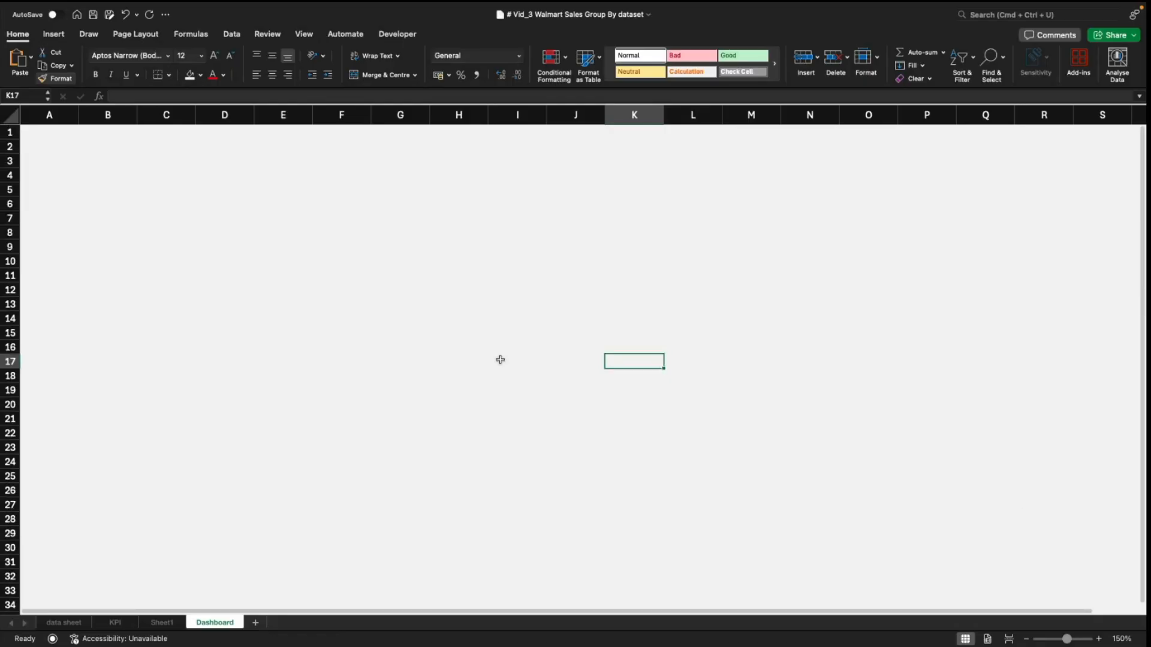
drag(122, 178, 239, 236)
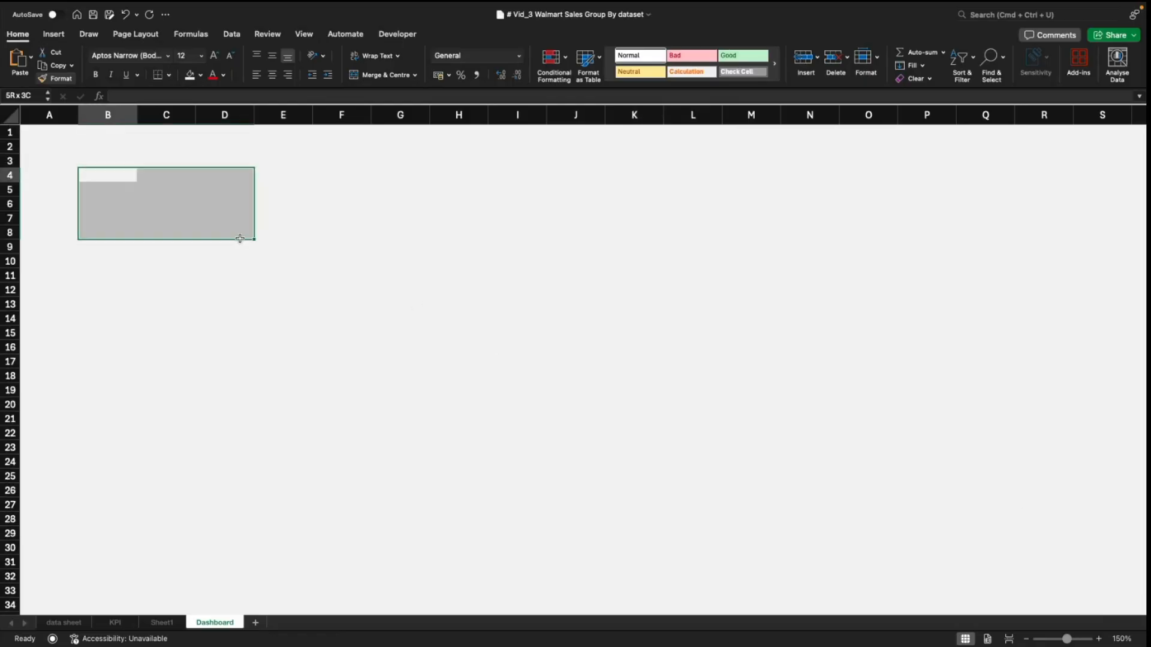
drag(377, 175, 659, 249)
drag(742, 178, 905, 249)
click(366, 210)
drag(57, 175, 356, 249)
click(293, 257)
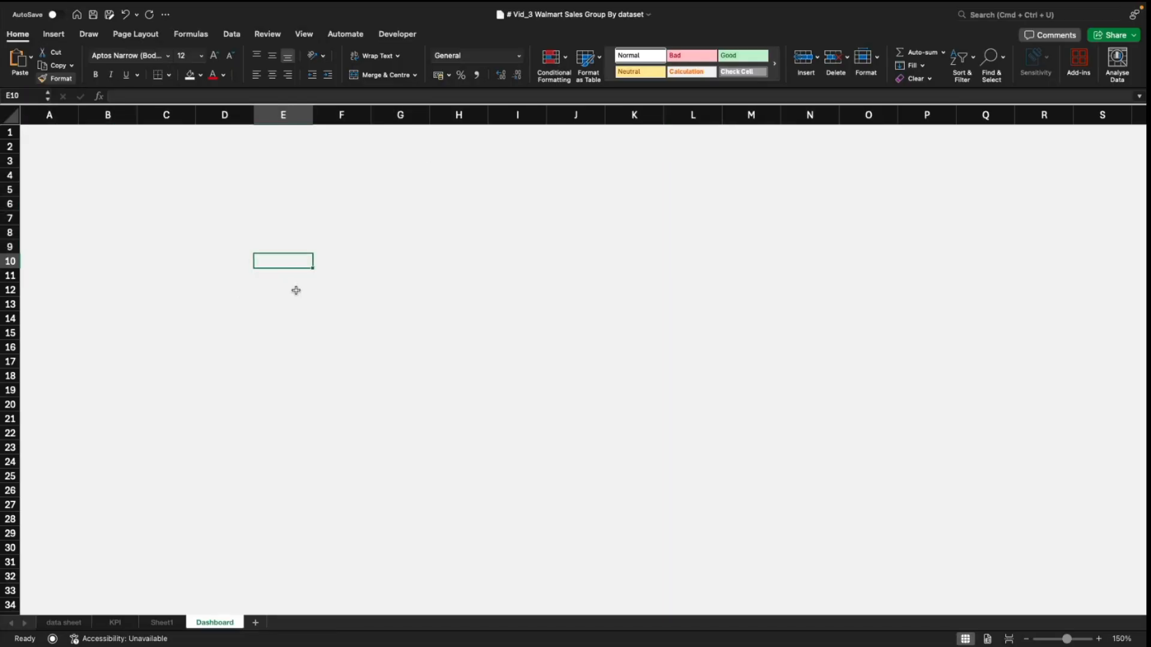
click(133, 260)
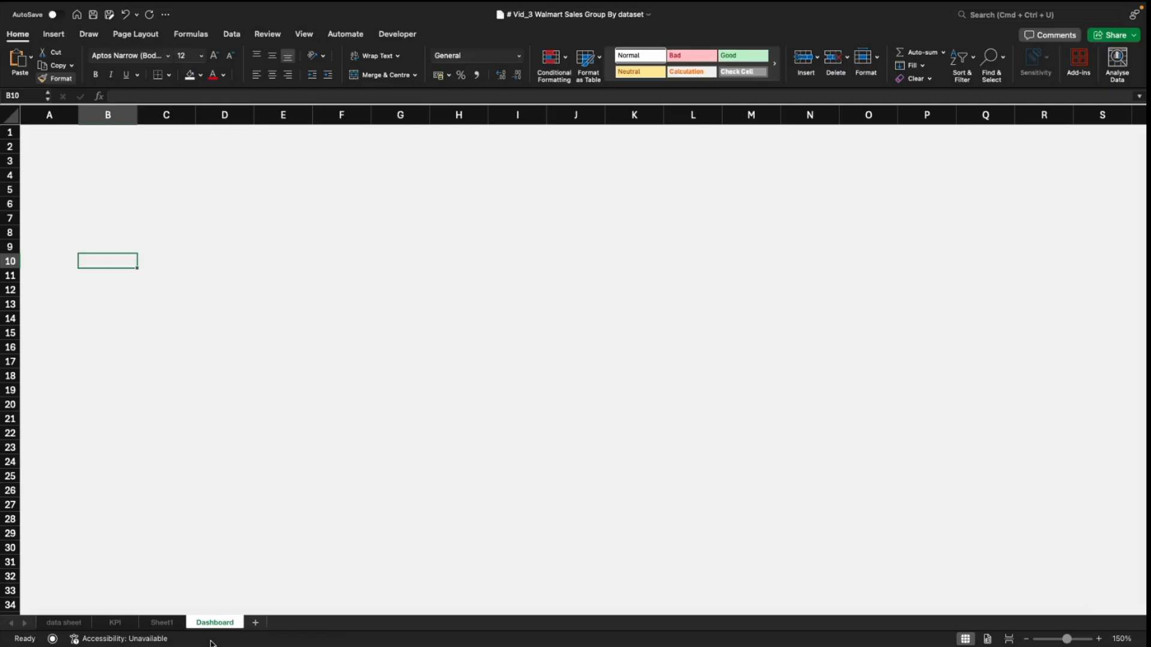
drag(128, 174, 329, 199)
click(329, 285)
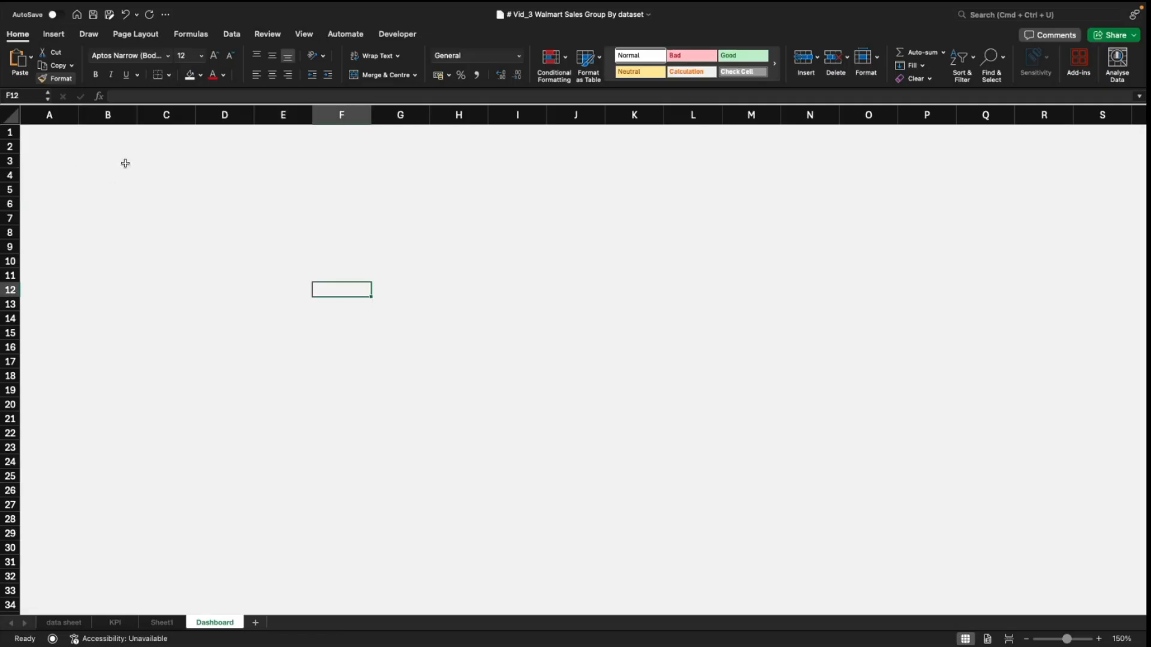
drag(68, 144, 392, 177)
click(388, 246)
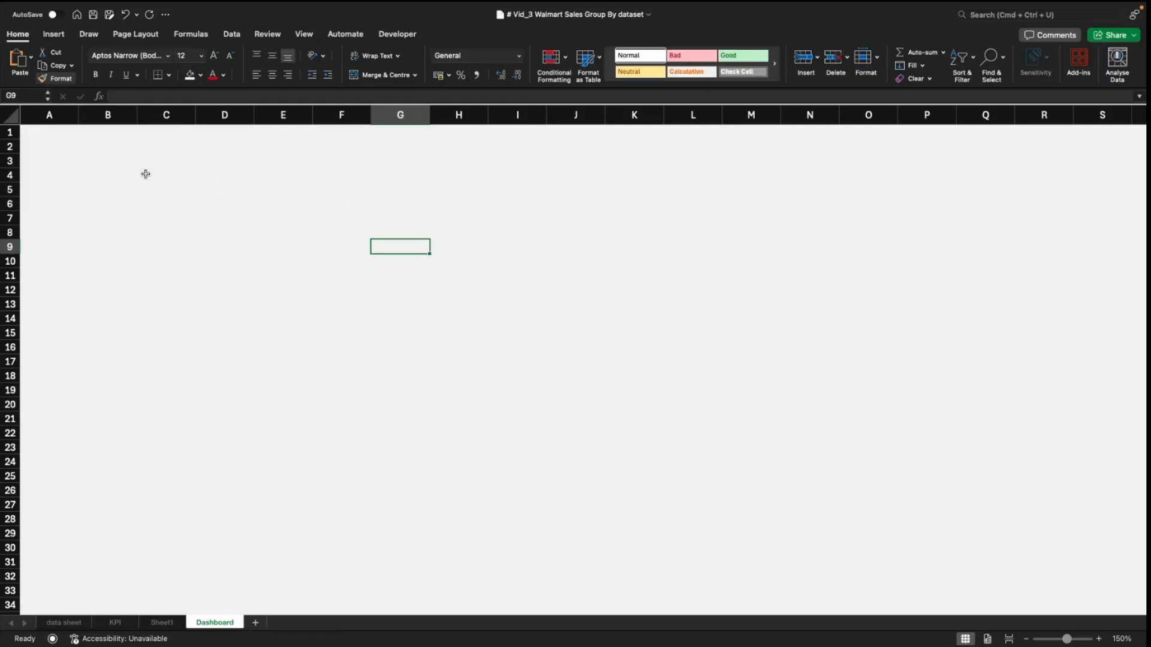
drag(107, 145, 785, 197)
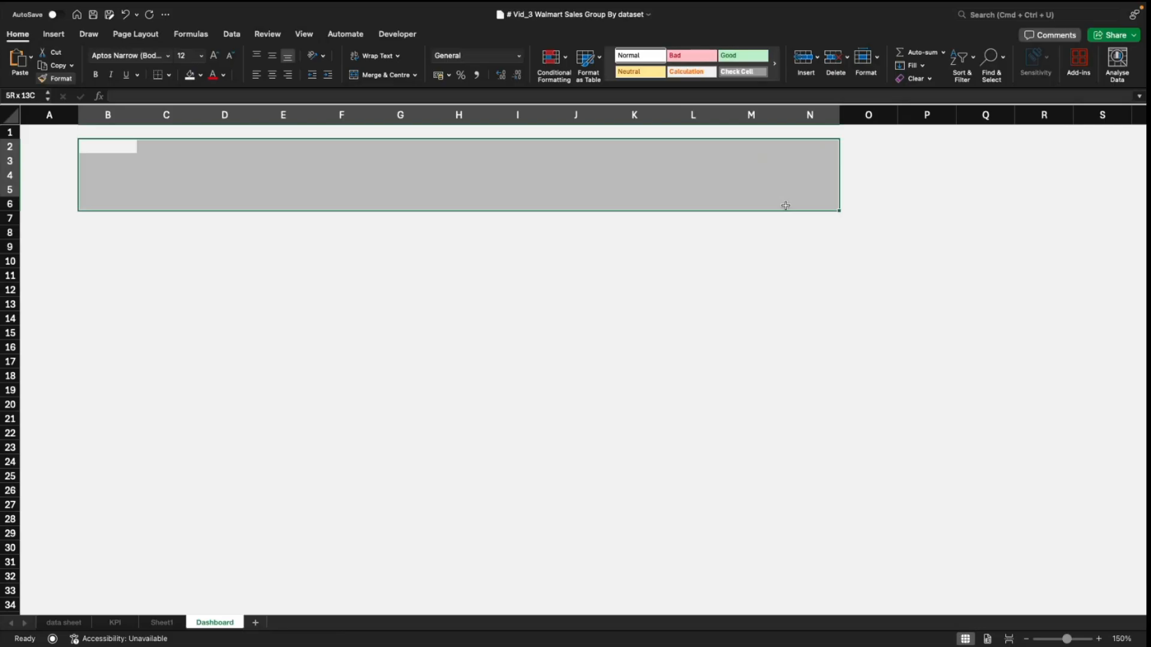
click(693, 276)
drag(105, 160, 835, 442)
scroll(836, 442, up, 4)
click(470, 329)
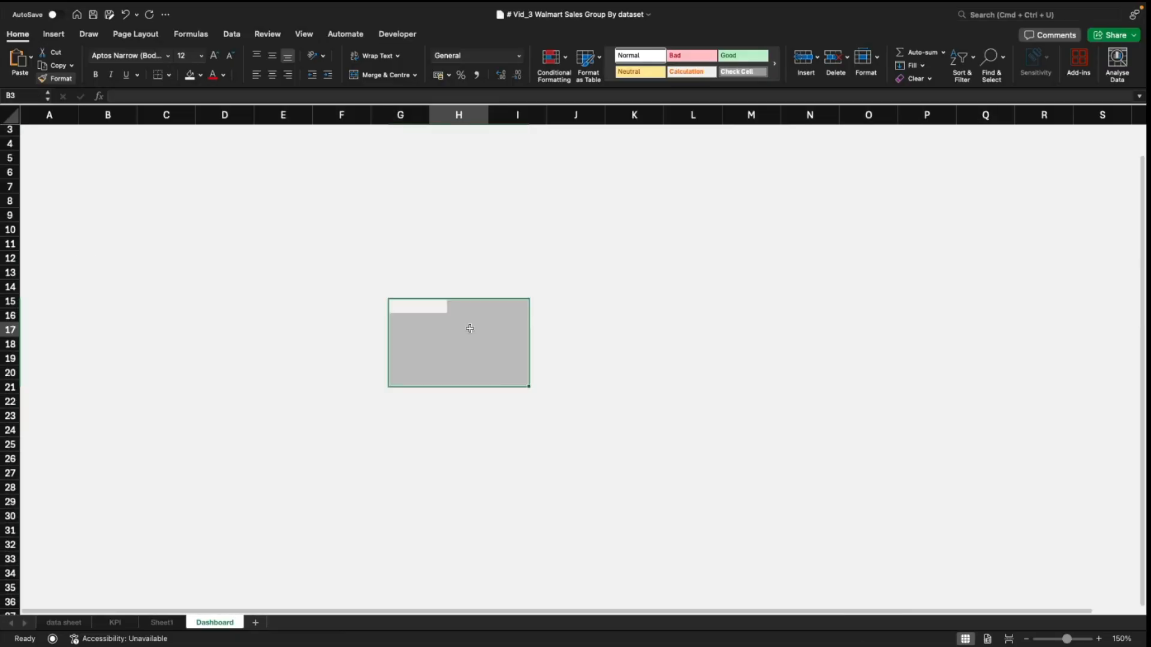
key(super+Up)
key(Left)
key(Left)
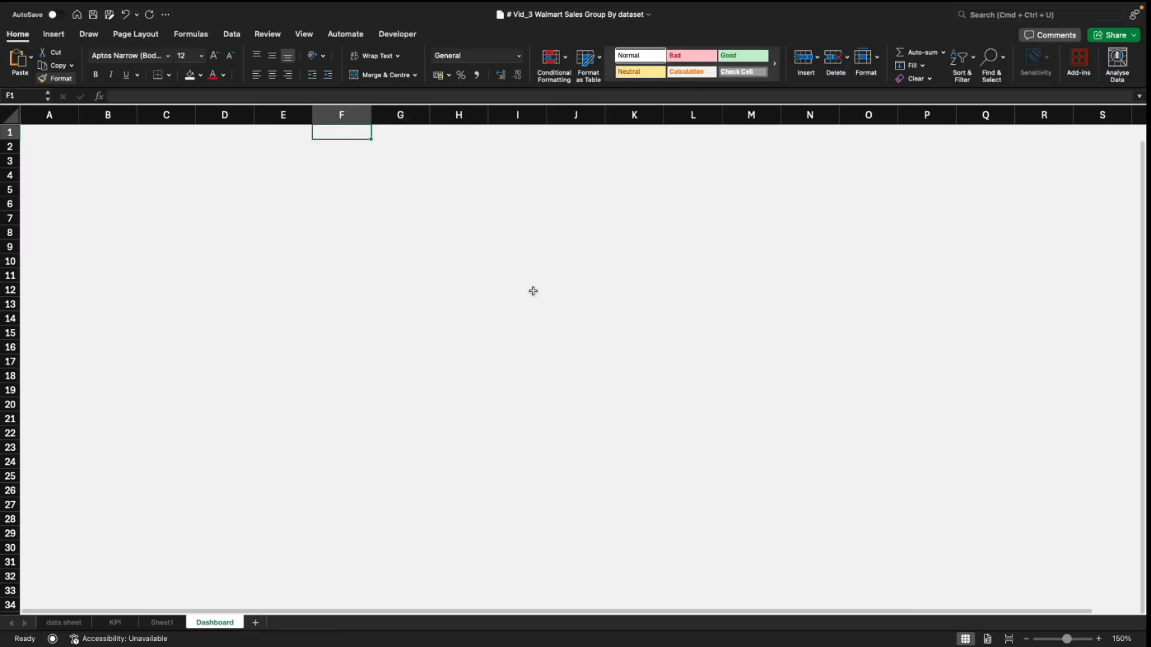
drag(127, 159, 810, 189)
click(690, 256)
drag(97, 160, 822, 195)
drag(175, 256, 168, 248)
drag(28, 164, 115, 433)
click(111, 290)
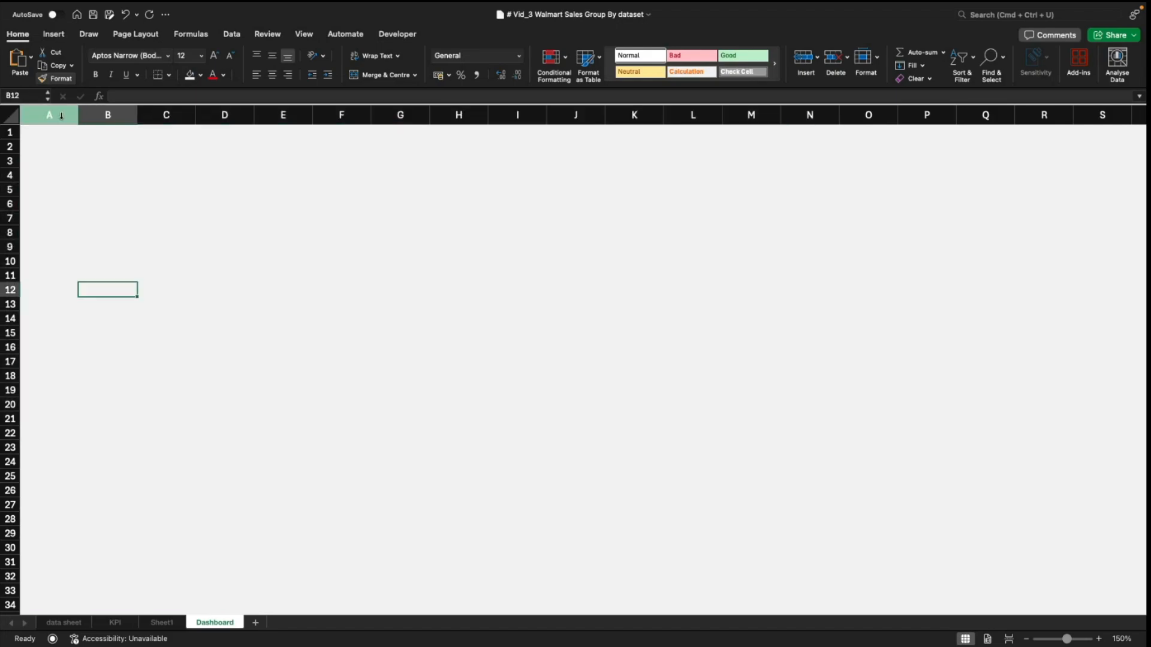
Step: Fill column A of the Dashboard worksheet with black and narrow it to a thin vertical strip
click(49, 115)
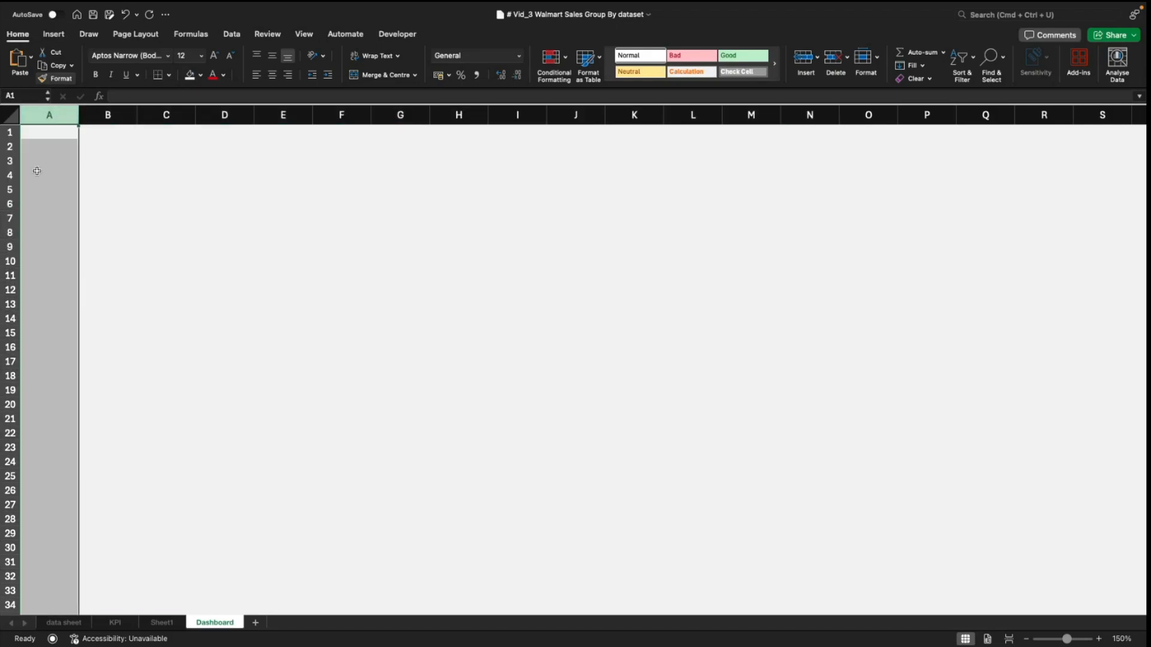
click(200, 75)
click(204, 128)
click(107, 232)
drag(78, 114, 29, 115)
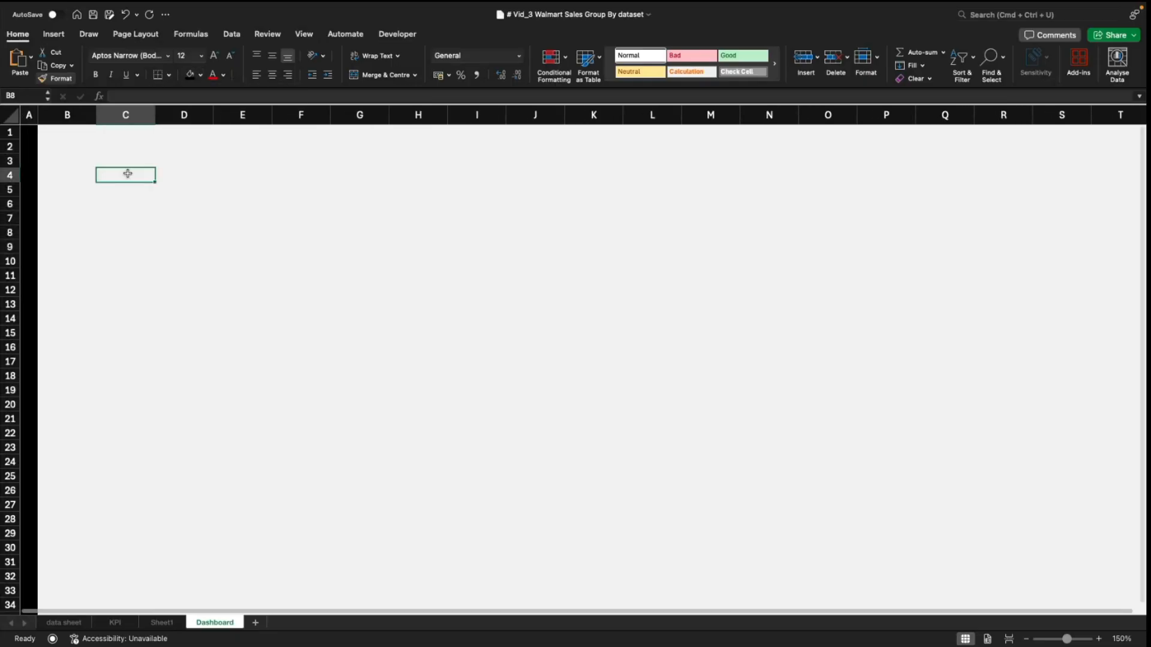
click(57, 160)
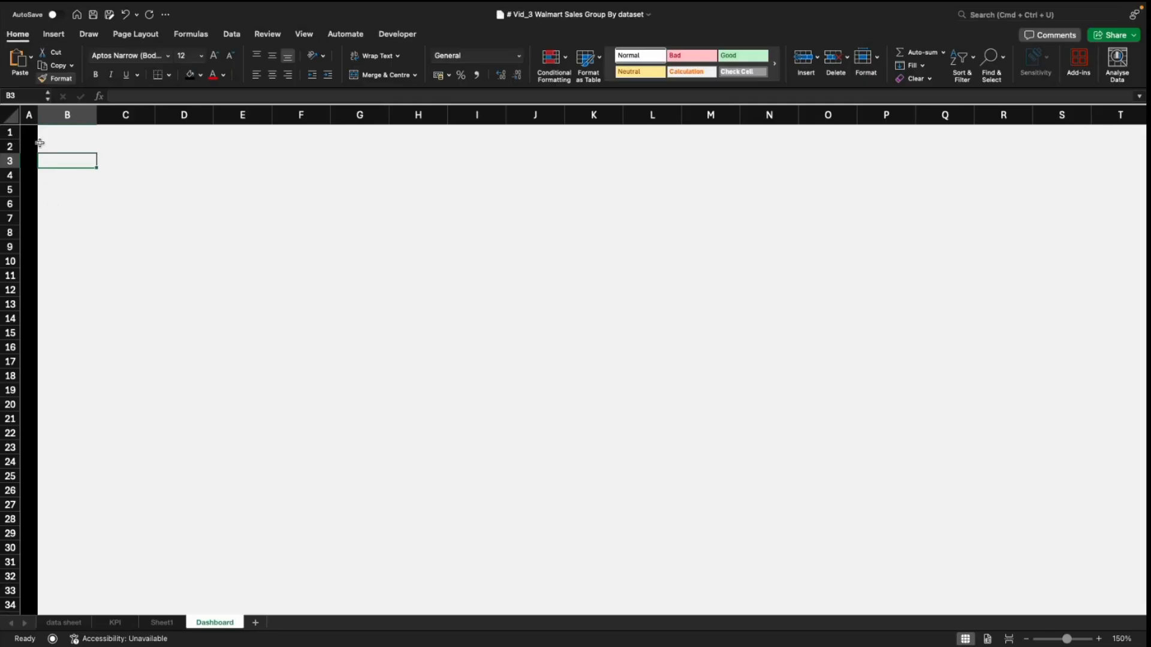
click(66, 201)
click(79, 185)
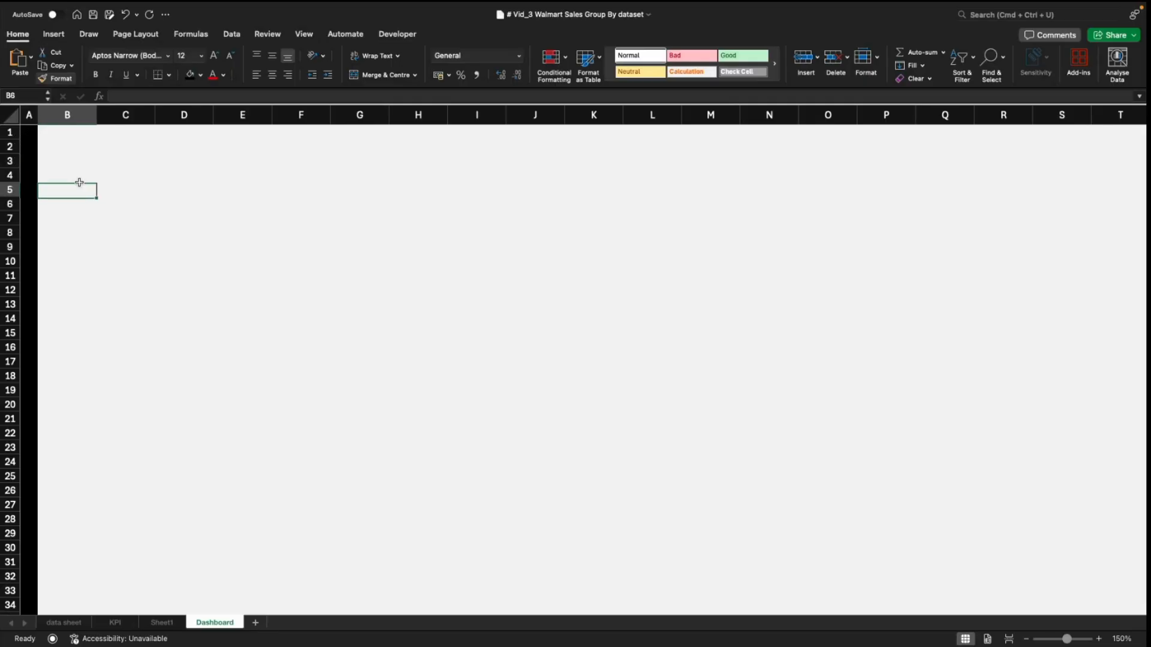
drag(70, 169, 91, 299)
click(92, 299)
drag(64, 160, 85, 277)
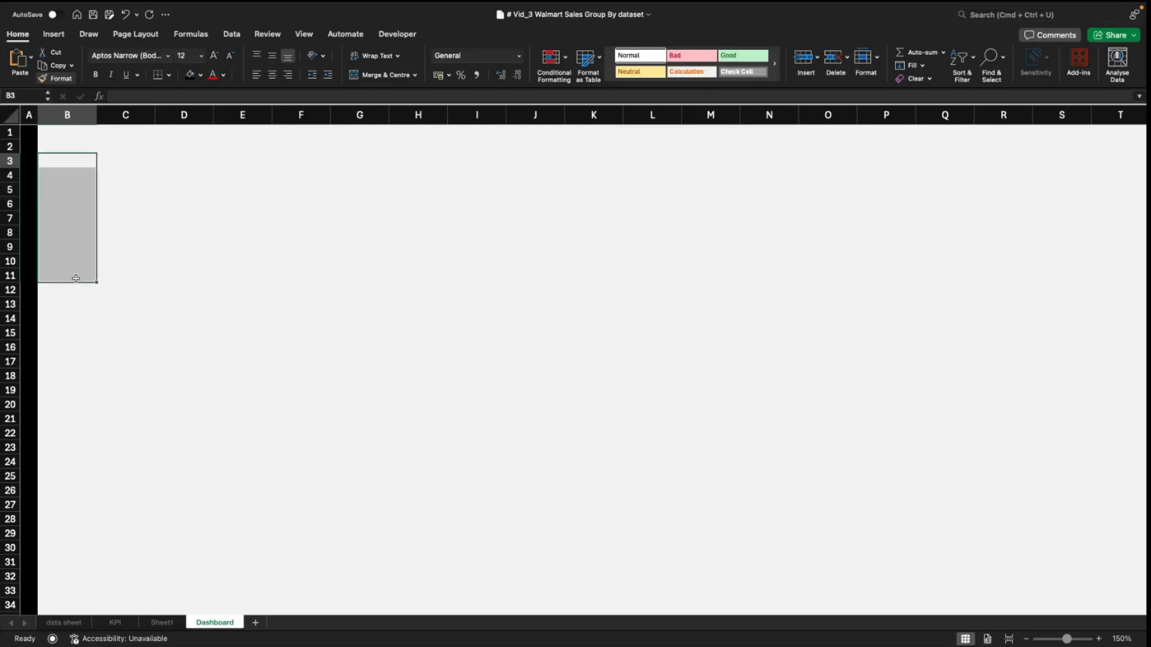
Step: Change the fill of column A to the medium grey shade of black
click(29, 116)
click(200, 75)
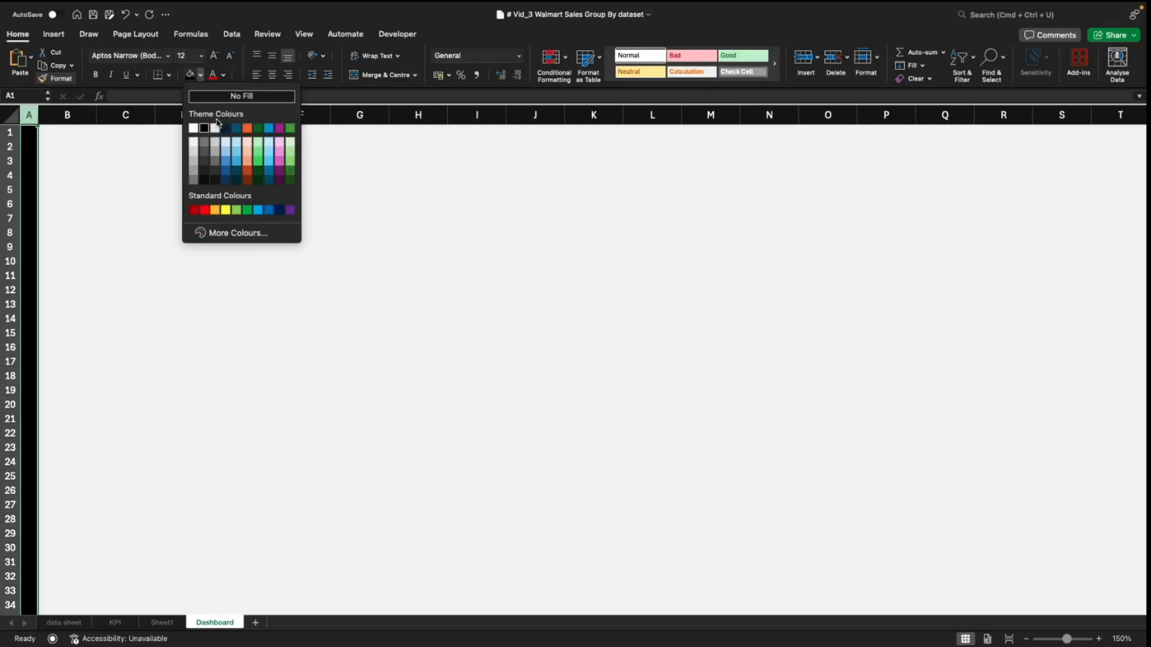
click(203, 145)
click(119, 234)
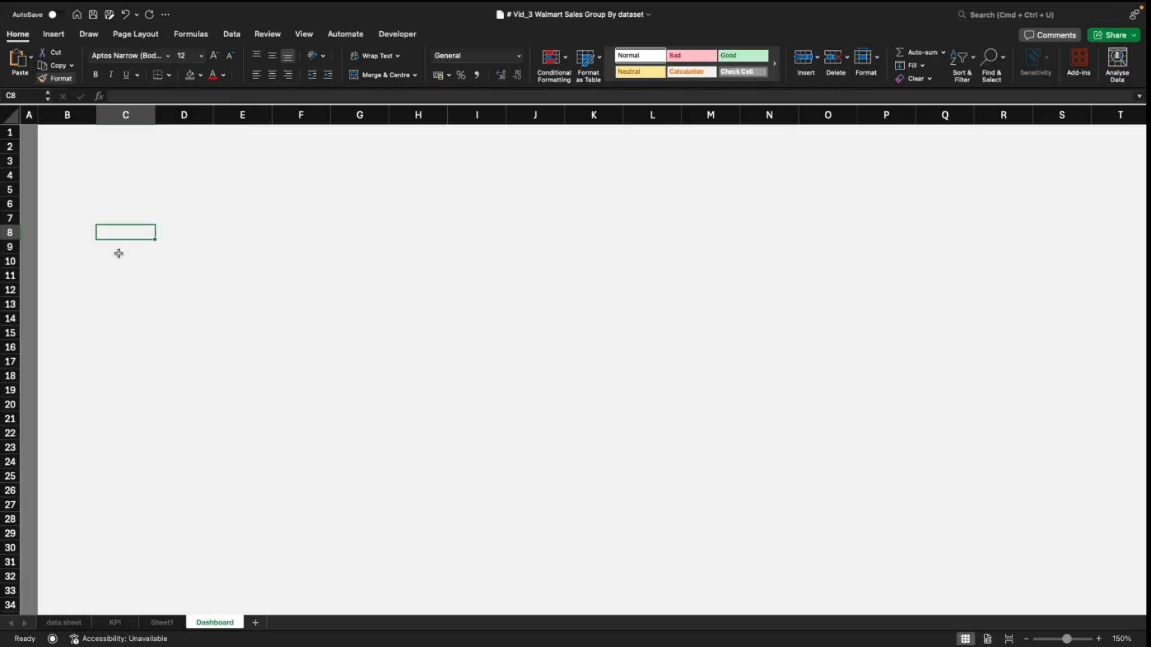
drag(62, 156, 107, 573)
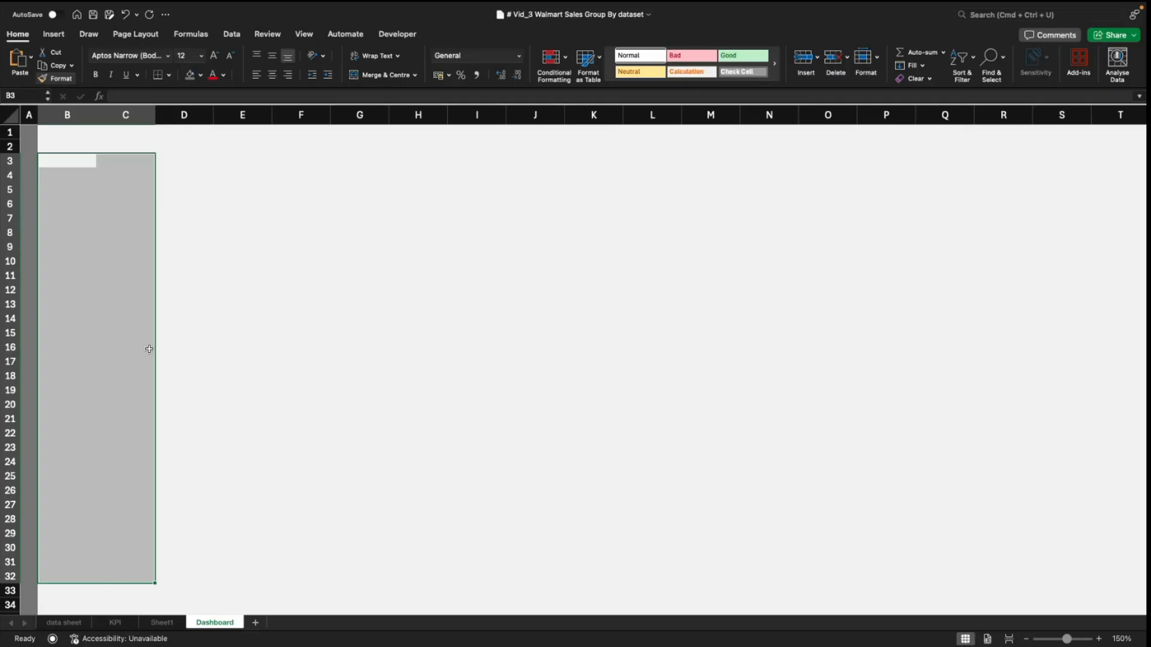
click(193, 307)
drag(61, 172, 105, 585)
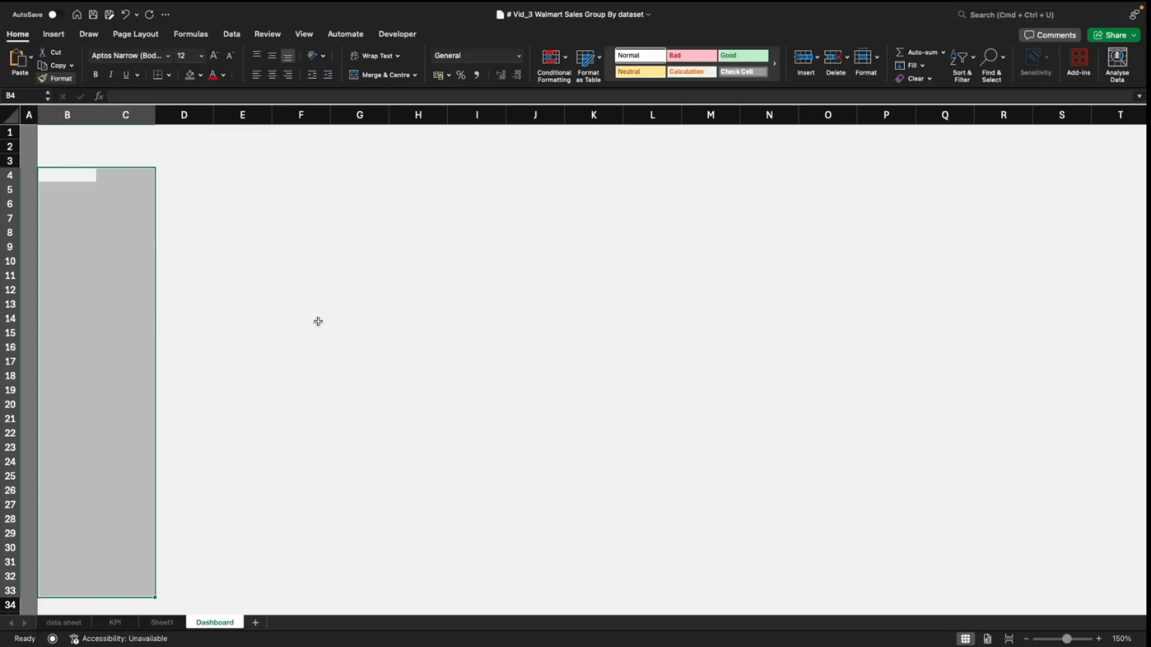
click(217, 292)
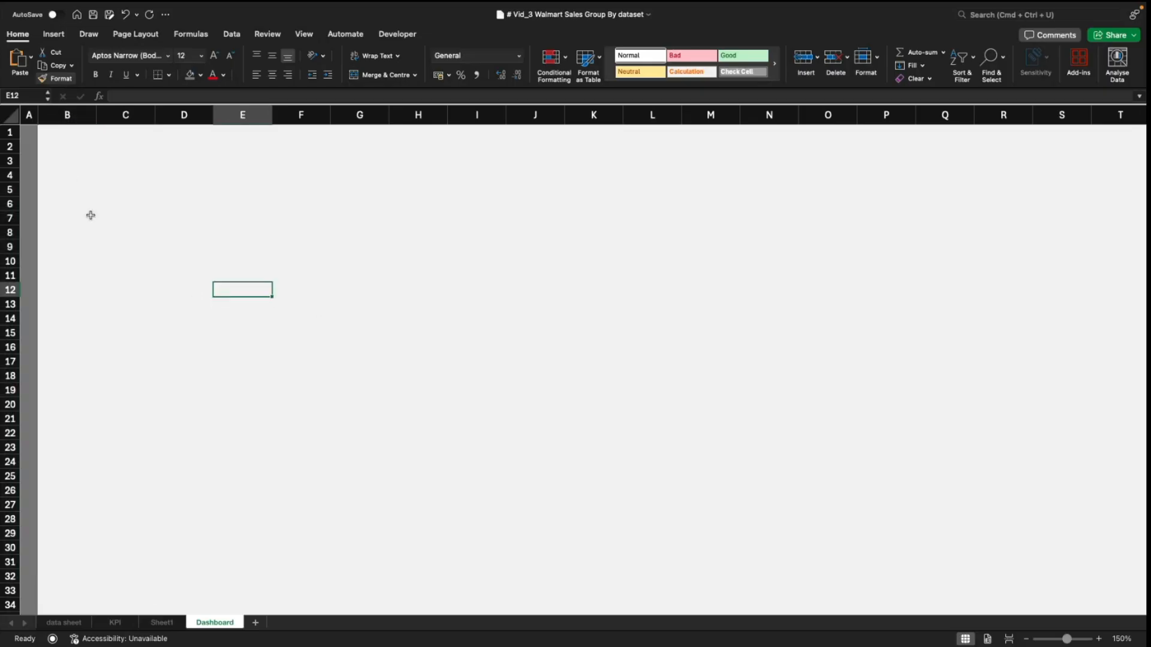
drag(69, 153, 1019, 191)
click(106, 221)
drag(63, 159, 141, 206)
drag(273, 175, 578, 206)
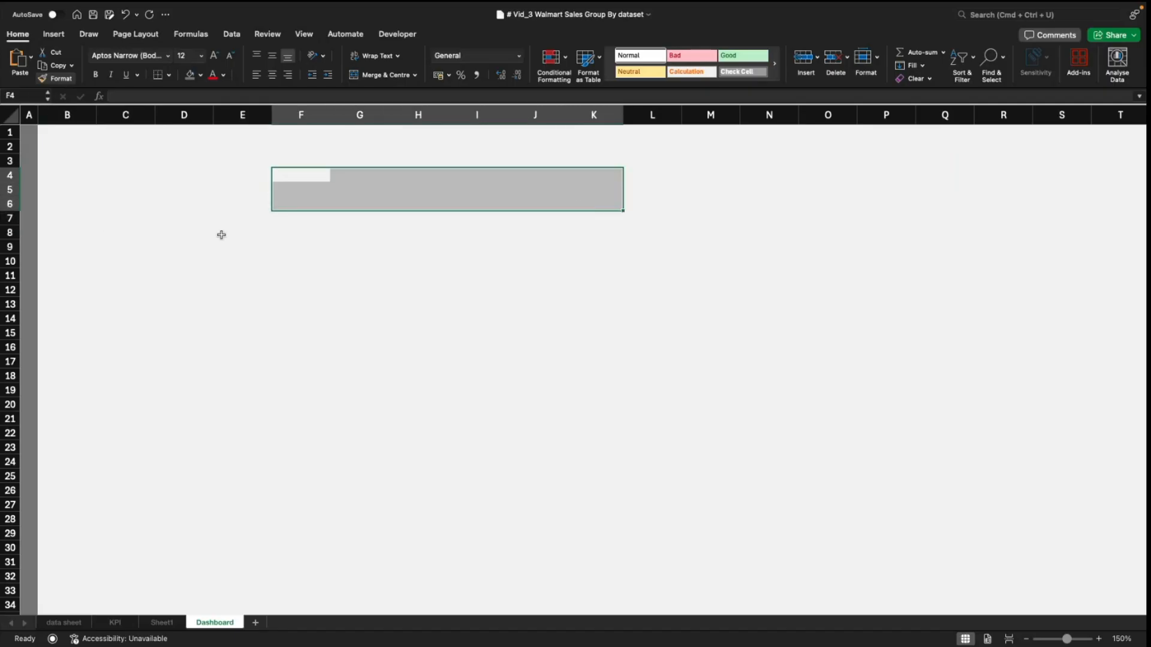
click(181, 237)
drag(181, 237, 303, 280)
drag(429, 238, 540, 289)
drag(647, 242, 779, 287)
drag(822, 247, 891, 315)
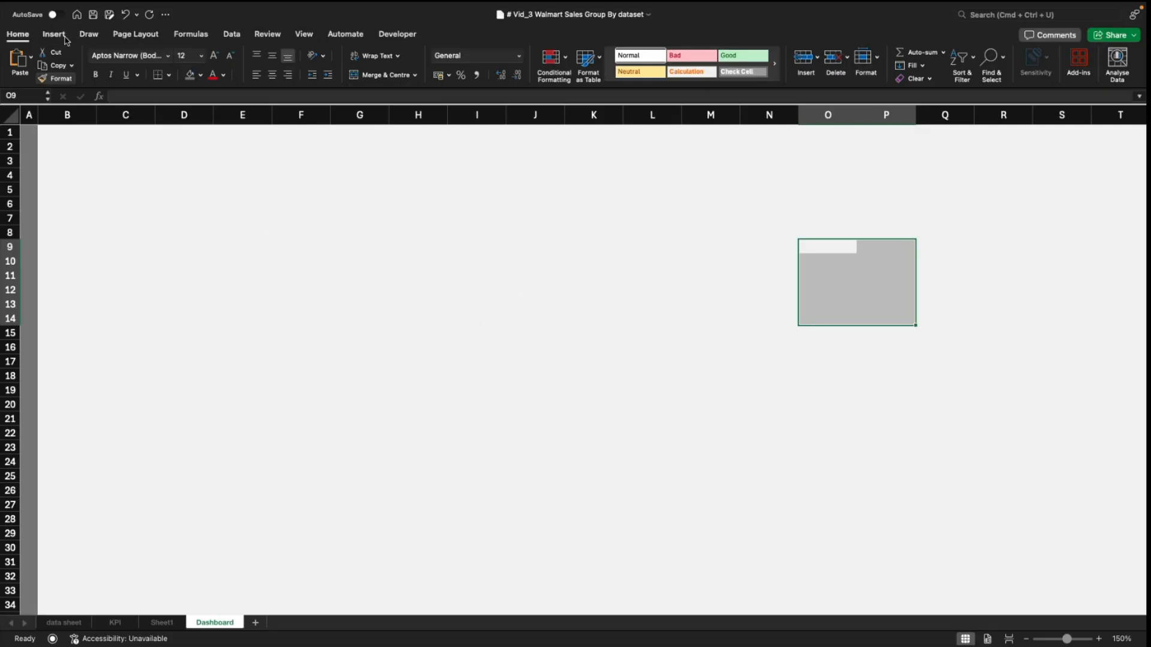
click(300, 304)
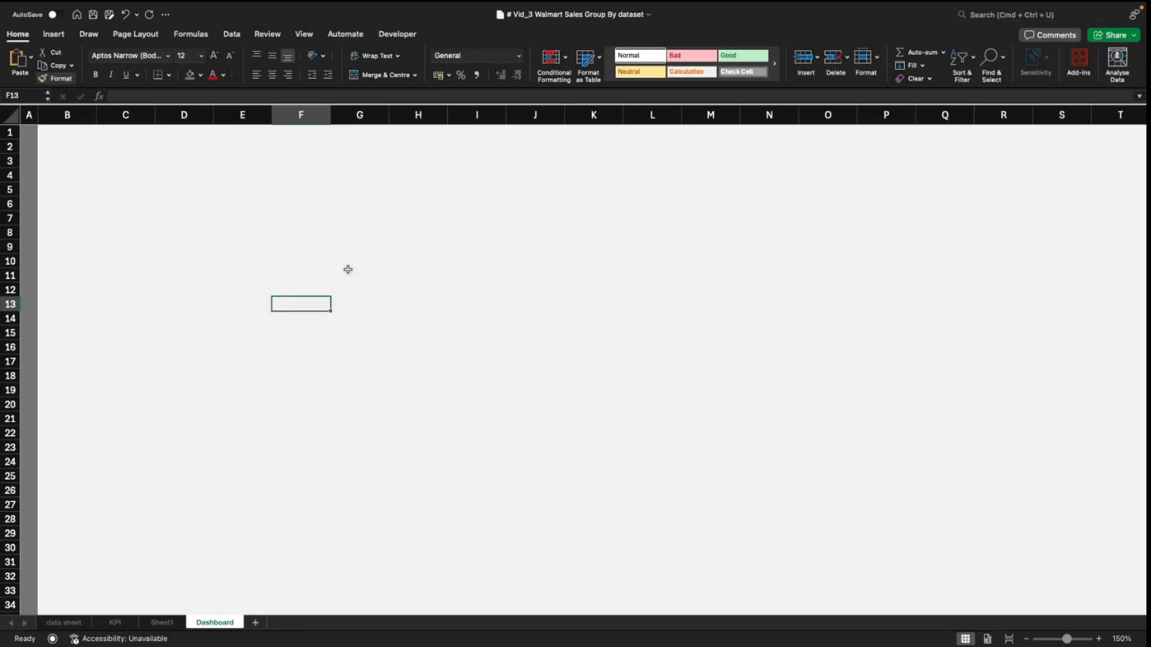
Step: Draw a vertical rounded rectangle about 1.44" wide and 6.18" high over columns B and C, from row 5 to row 32
click(54, 34)
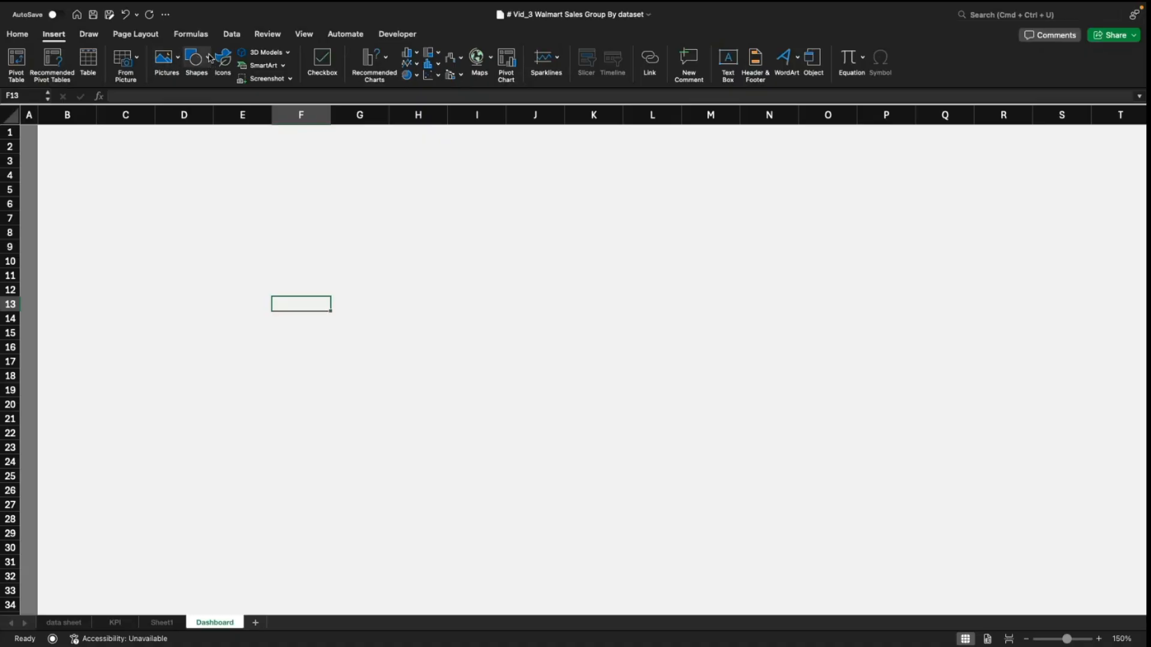
click(210, 60)
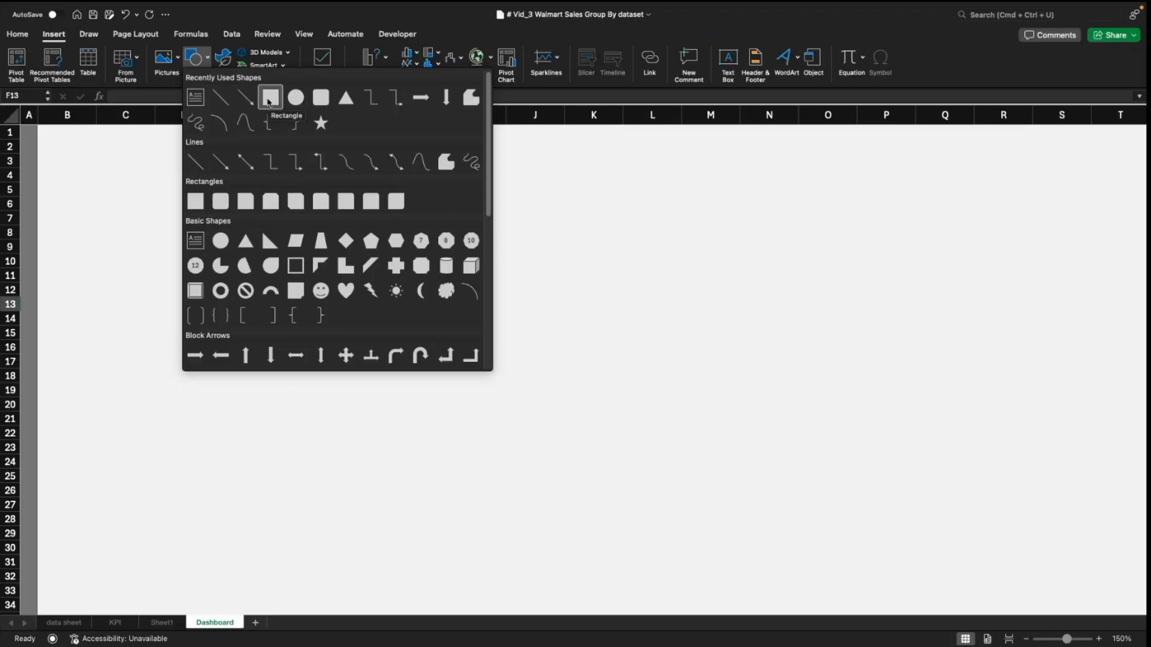
click(315, 103)
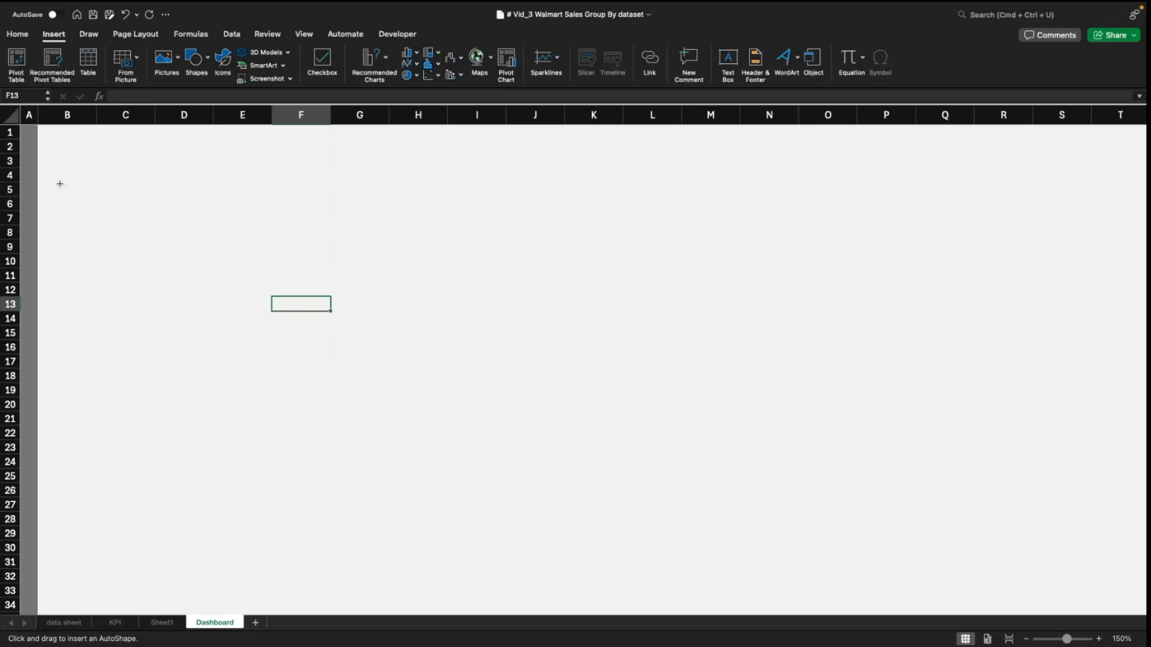
drag(50, 190, 149, 558)
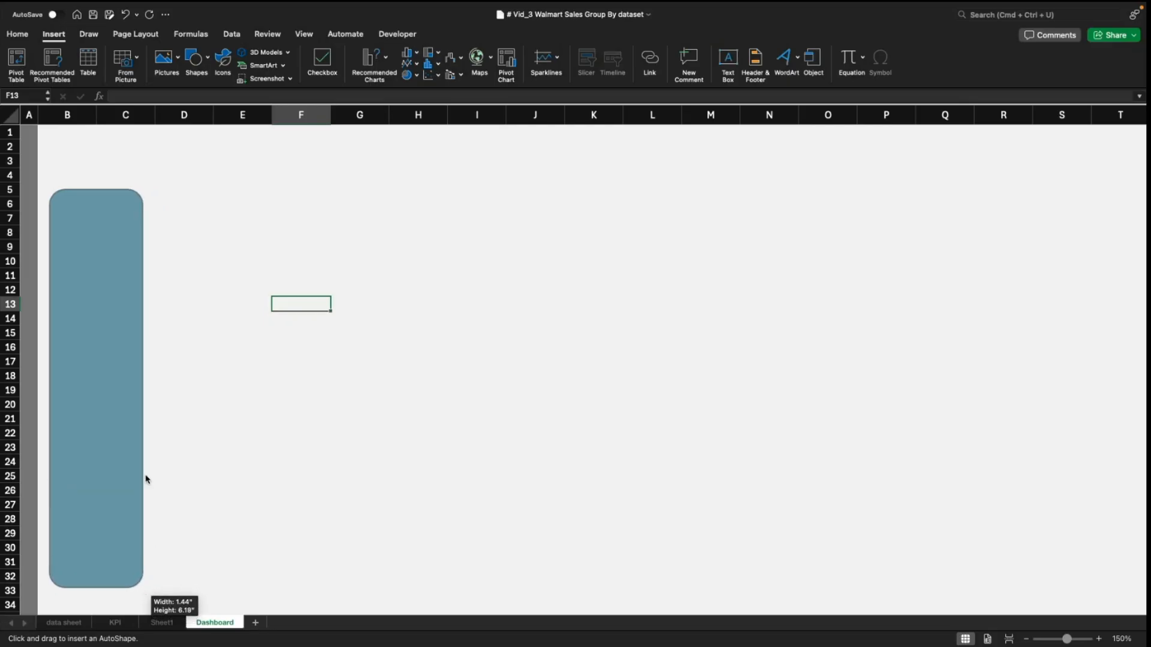
drag(146, 479, 146, 480)
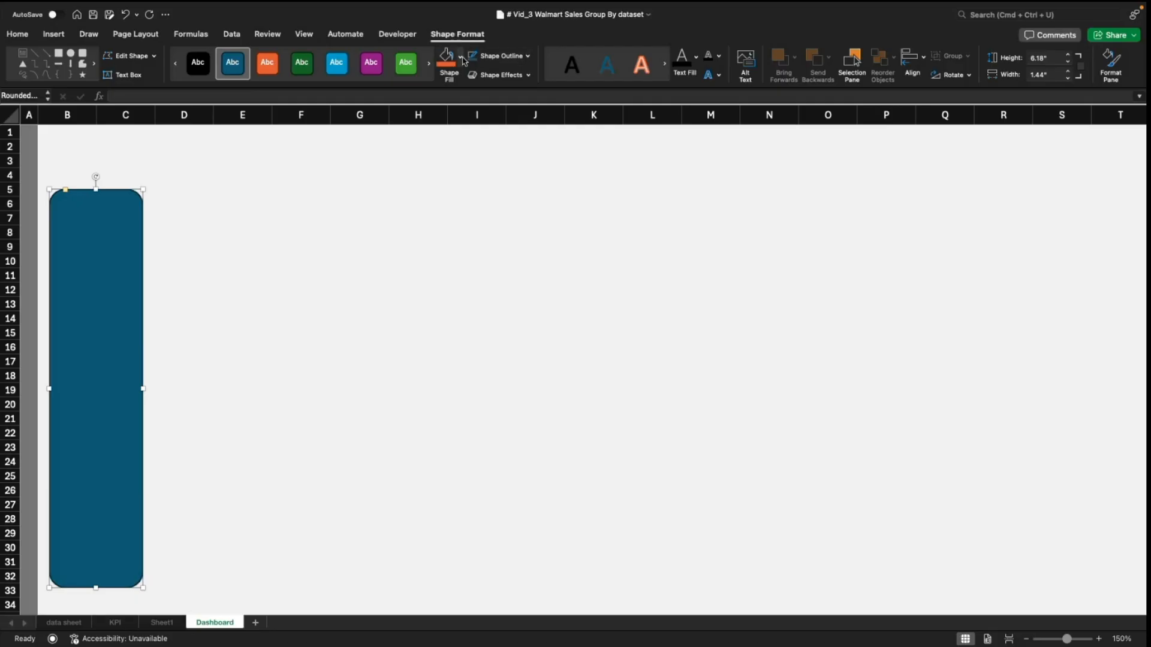
Step: Fill the rounded rectangle with white and keep it selected
click(461, 57)
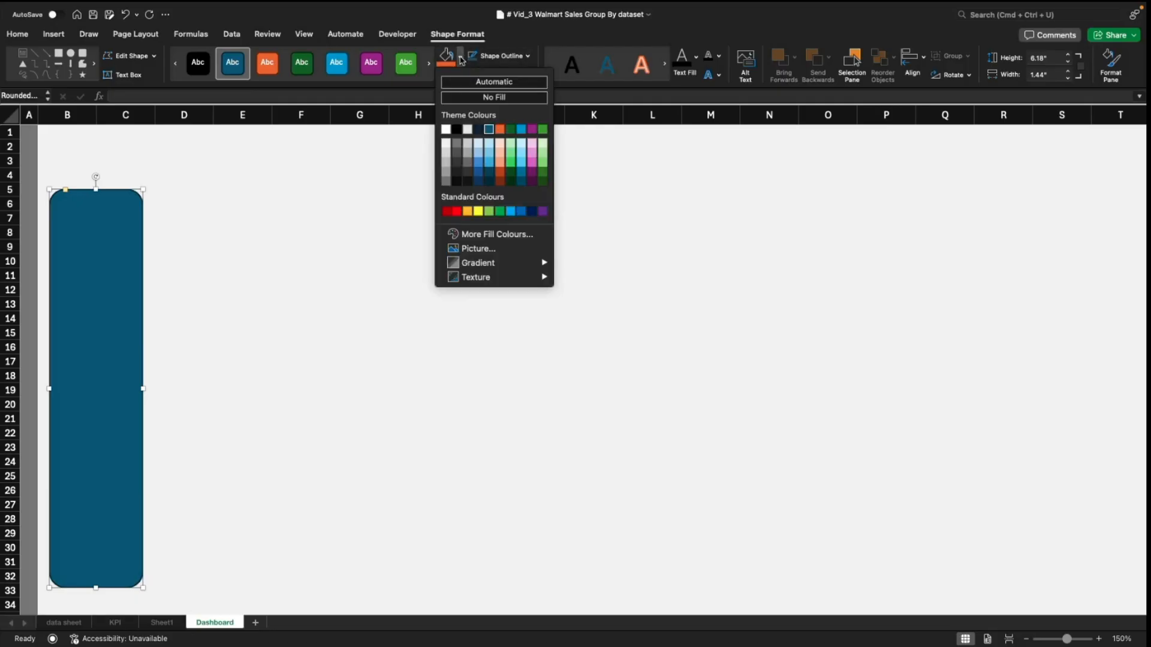
click(445, 130)
click(324, 219)
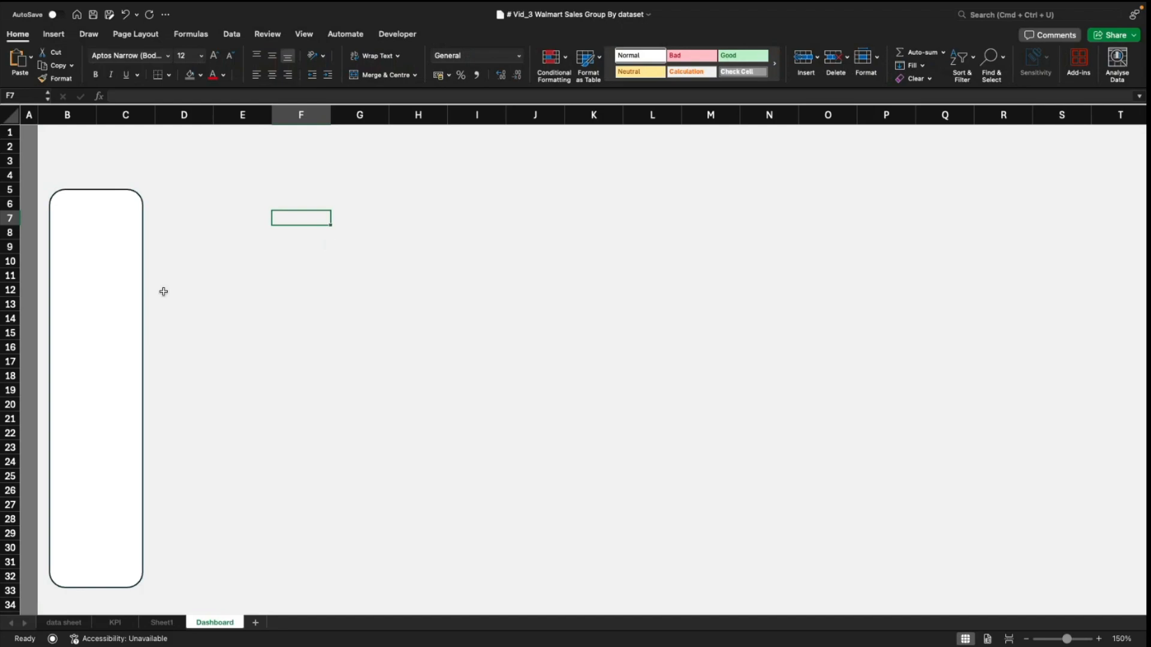
click(108, 274)
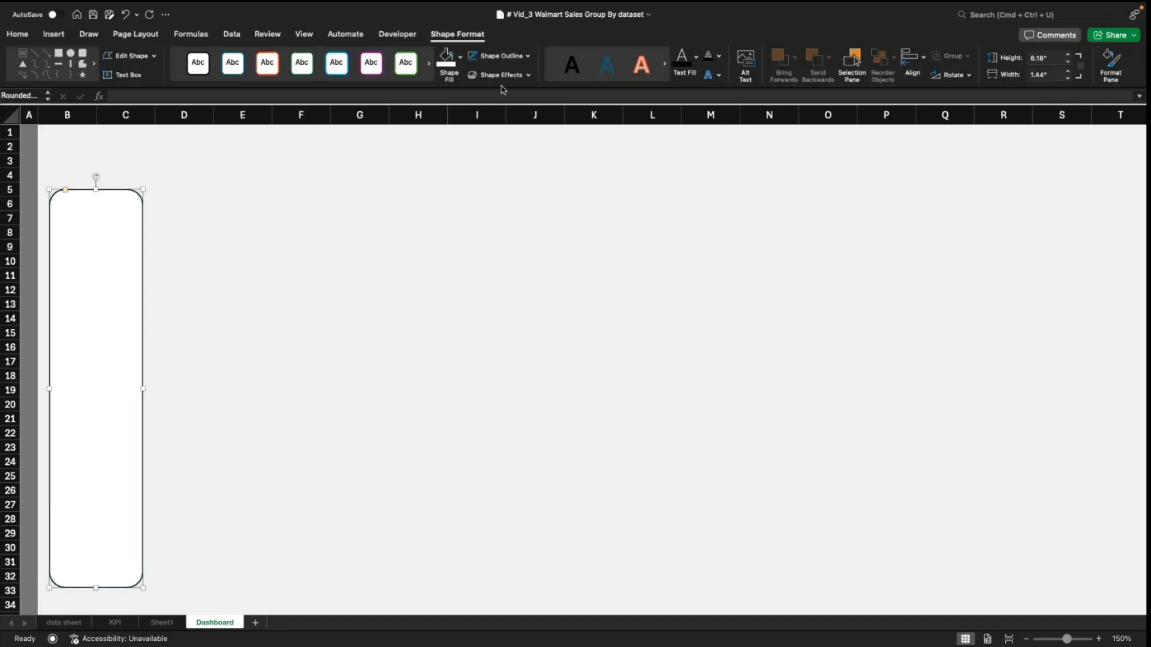
Step: Remove the outline from the white rounded rectangle over columns B and C
click(530, 56)
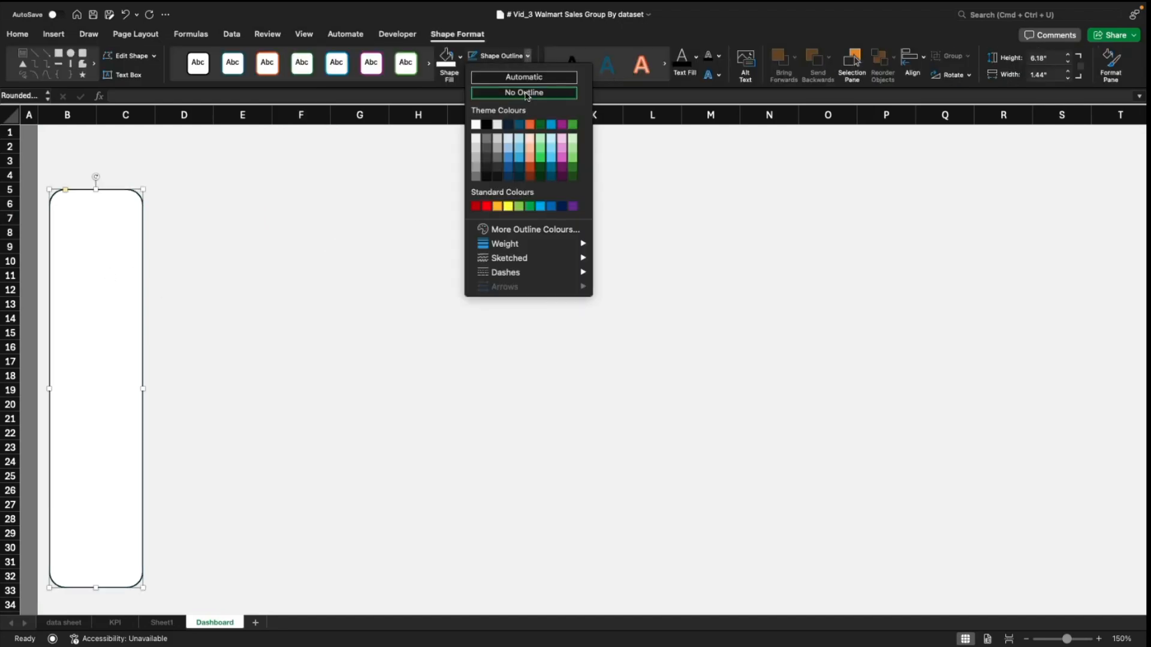
click(529, 97)
click(318, 244)
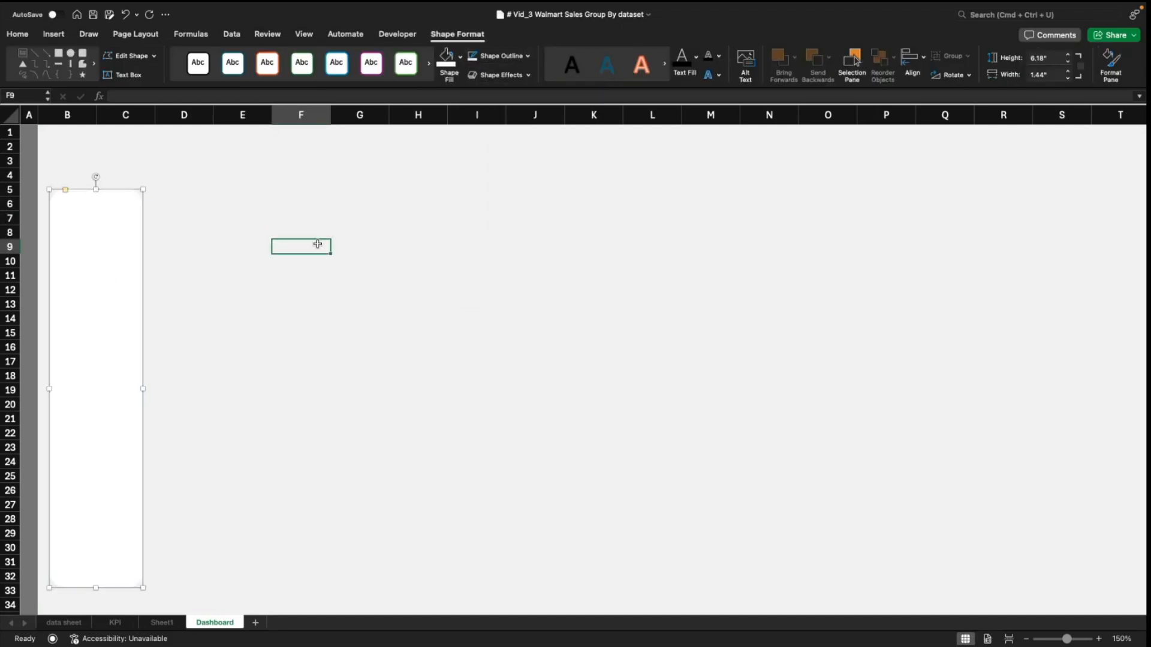
Step: Apply the purple glow variation of the third size to the white rounded rectangle
click(89, 313)
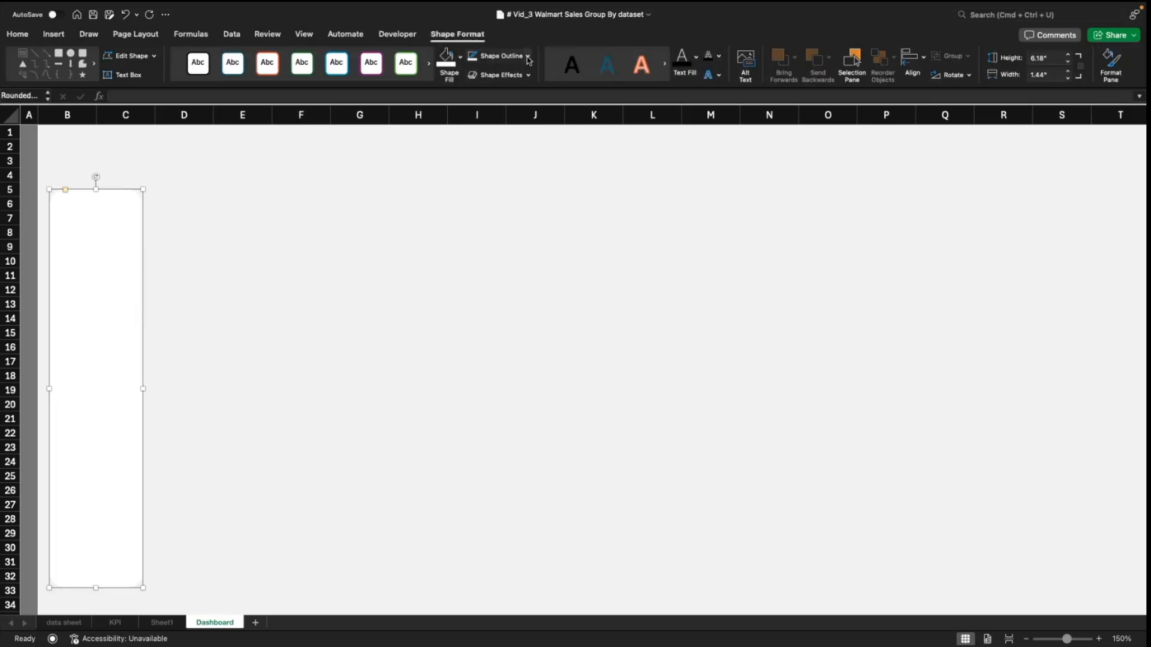
click(527, 75)
mouse_move(531, 147)
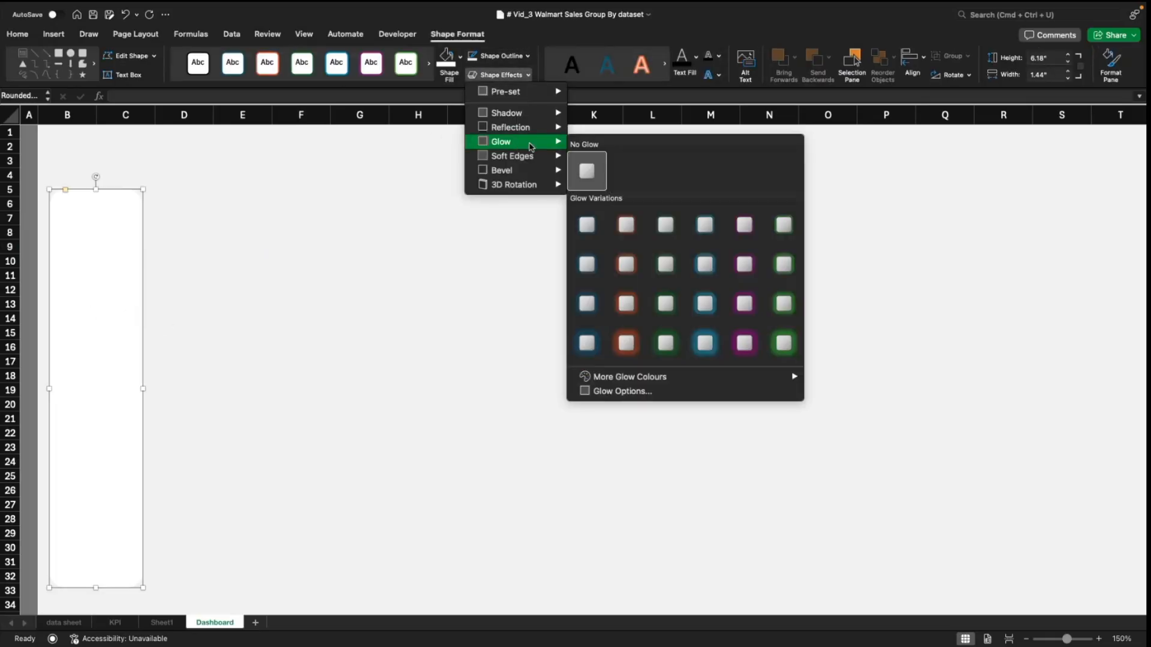
click(752, 307)
click(477, 333)
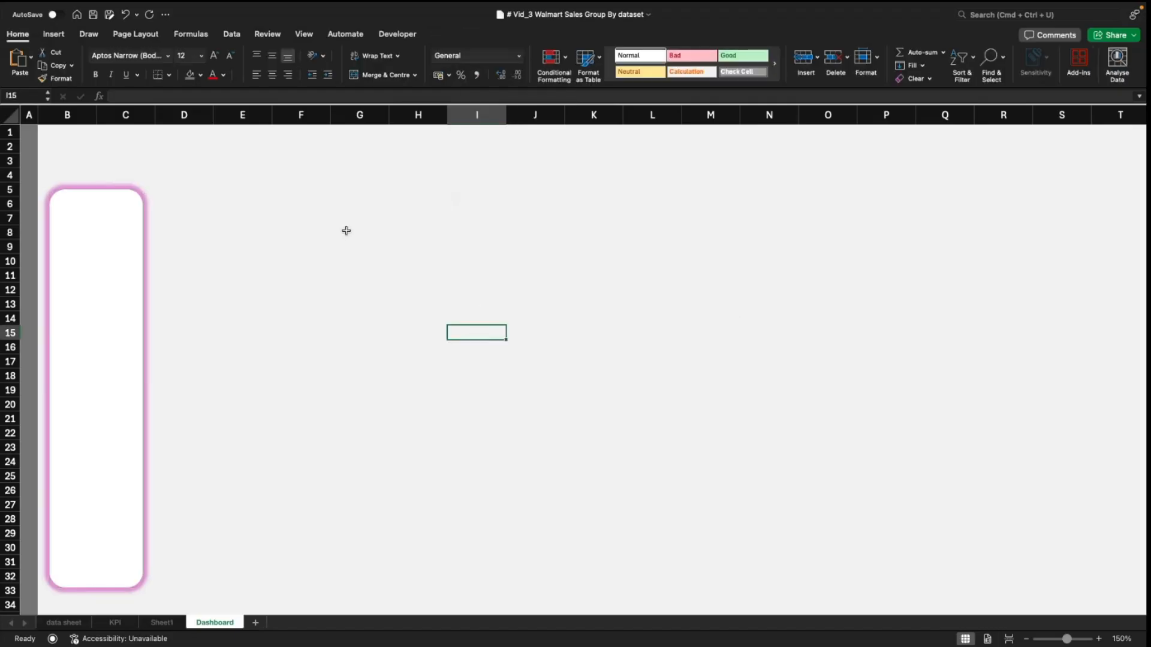
Step: Change the rounded rectangle's glow to the smallest blue variation
click(102, 256)
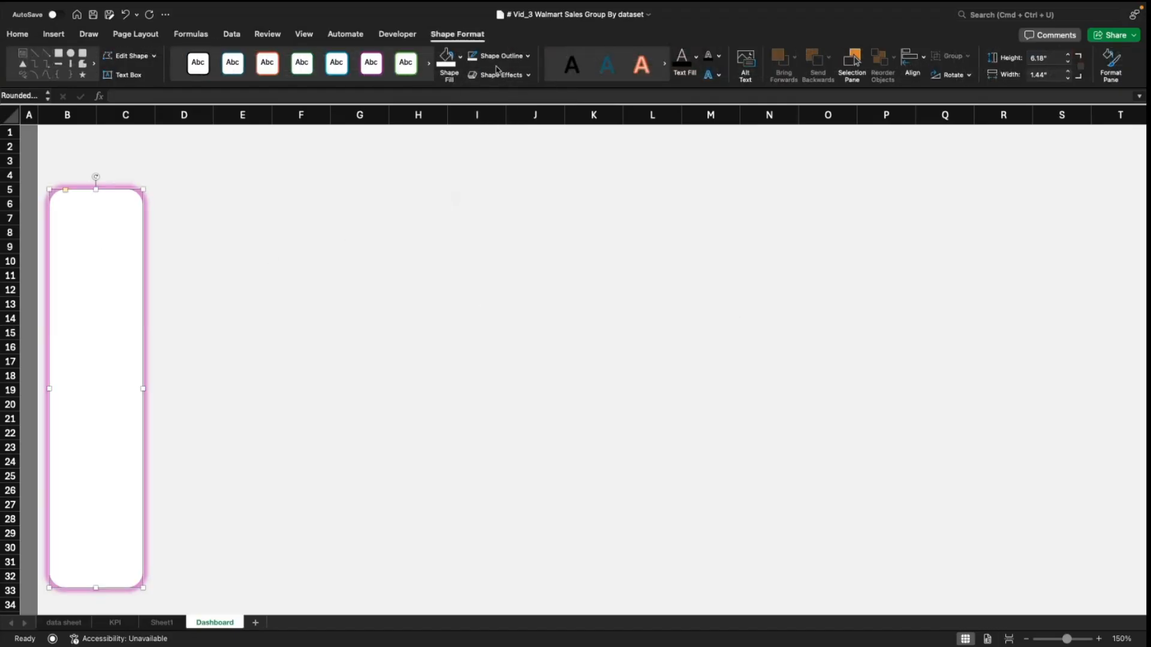
click(530, 76)
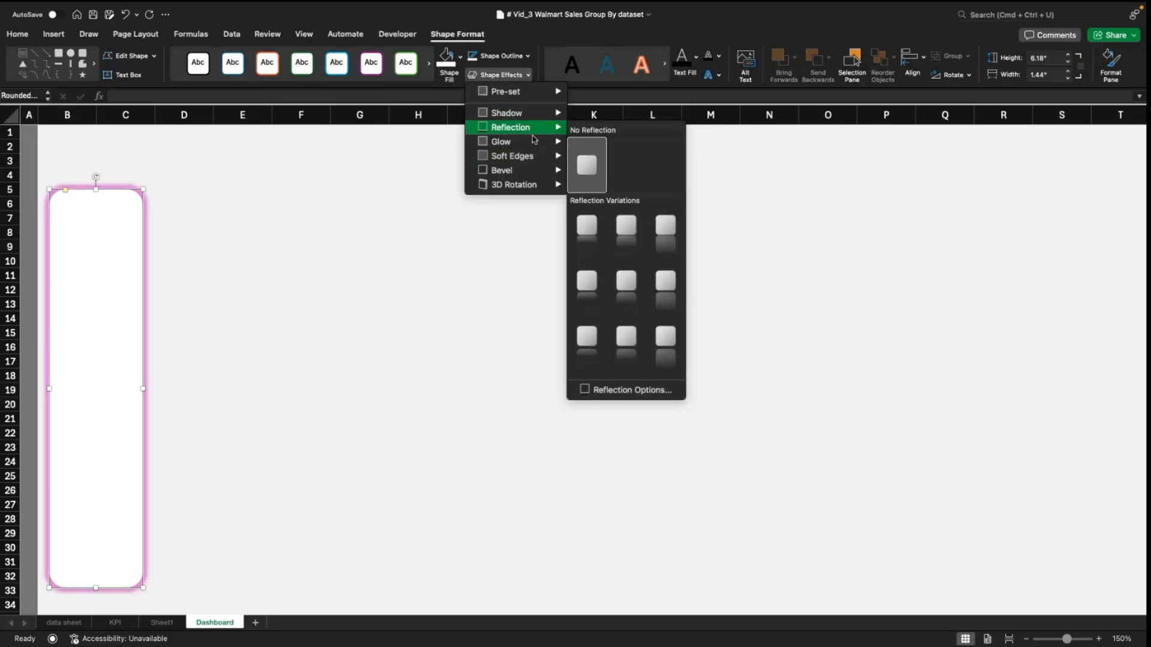
mouse_move(537, 146)
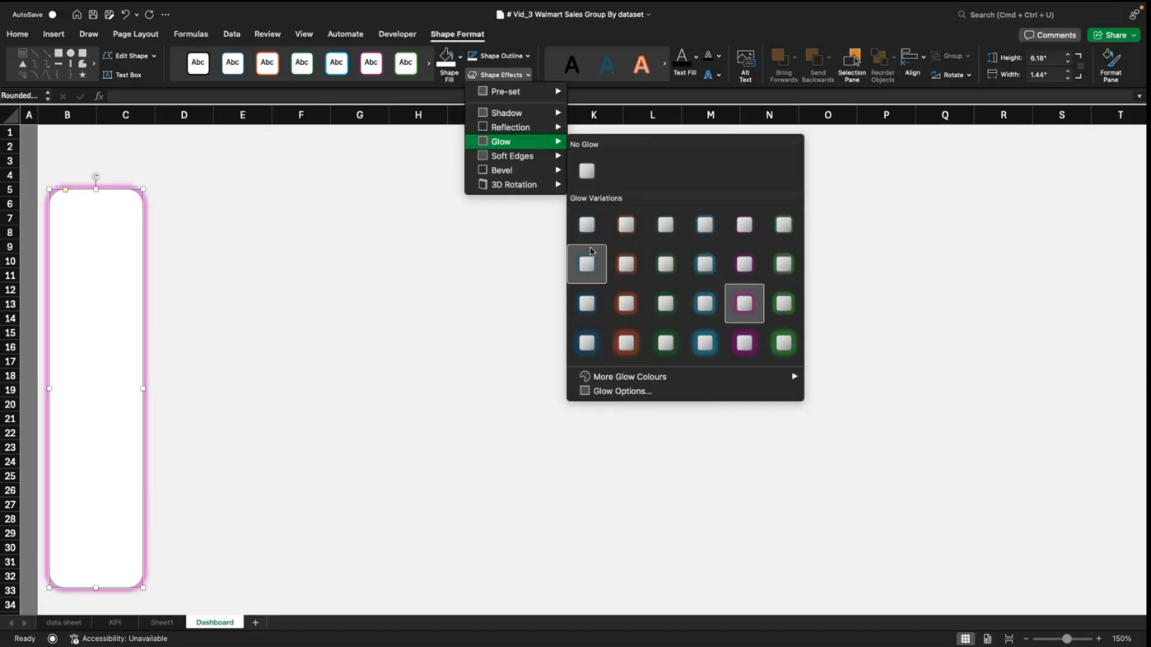
click(587, 225)
click(383, 289)
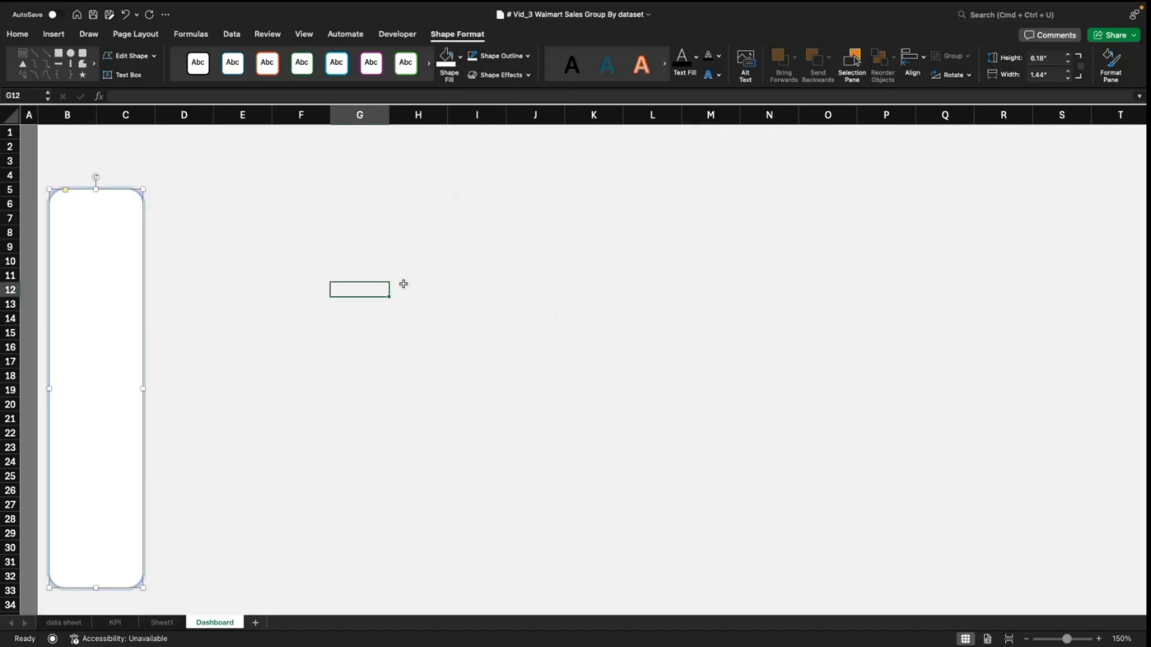
Step: Add an outer shadow offset towards the lower right to the rounded rectangle
click(109, 250)
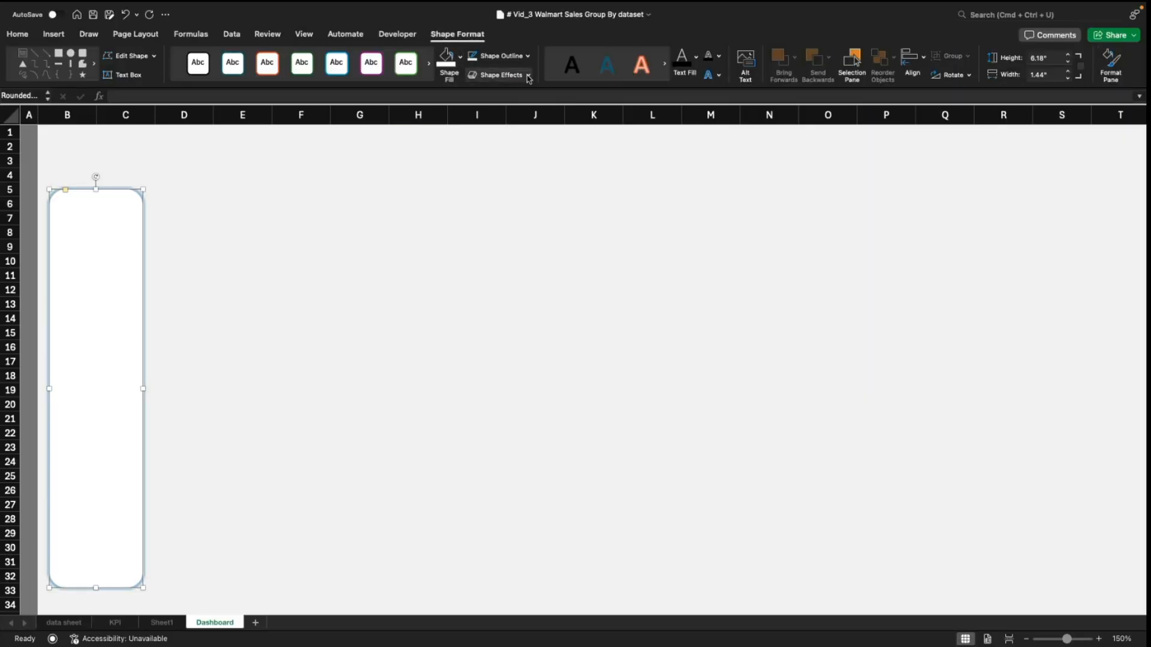
click(529, 76)
mouse_move(534, 119)
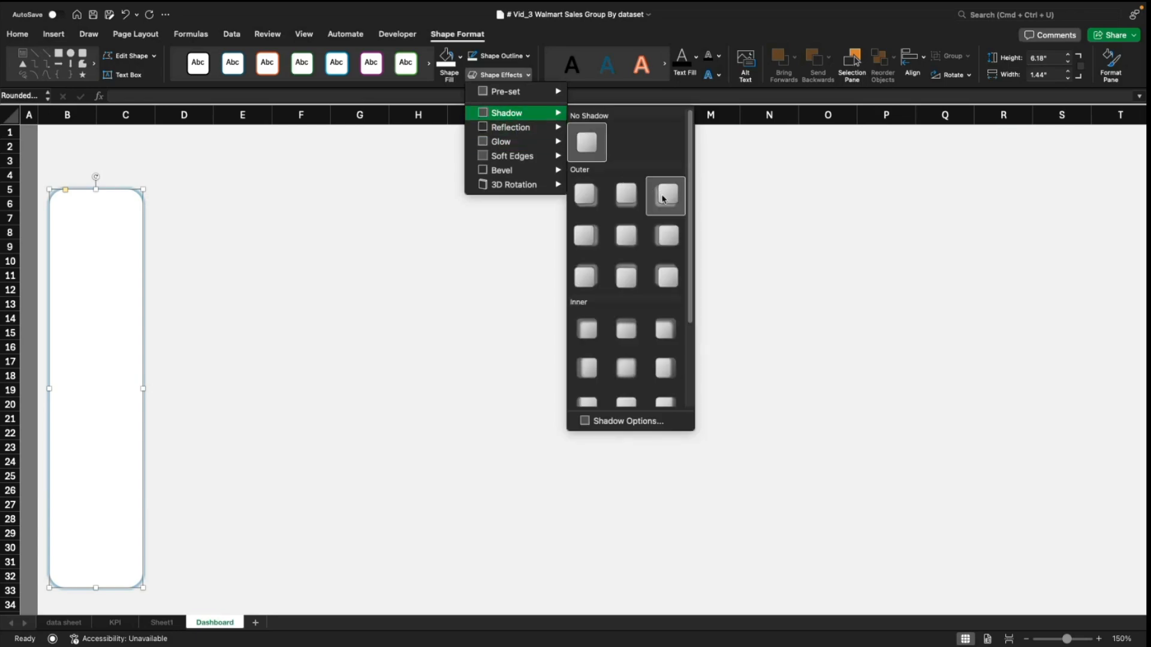
click(597, 203)
click(381, 262)
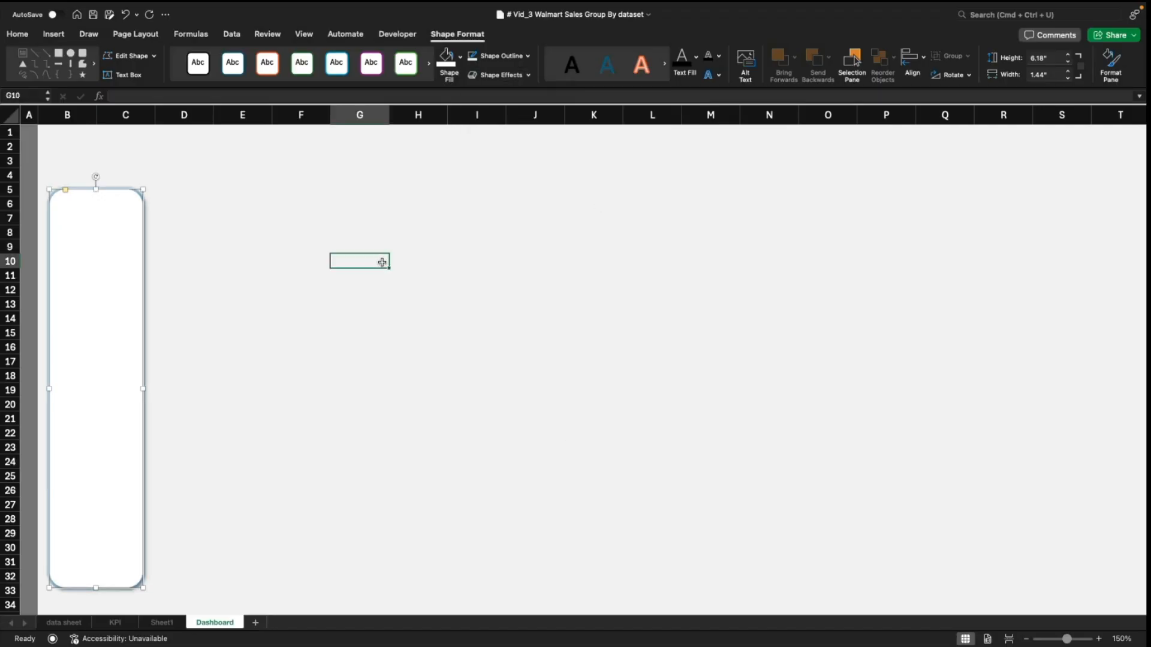
Step: Examine the rounded rectangle's reflection, fill and line format settings
click(139, 234)
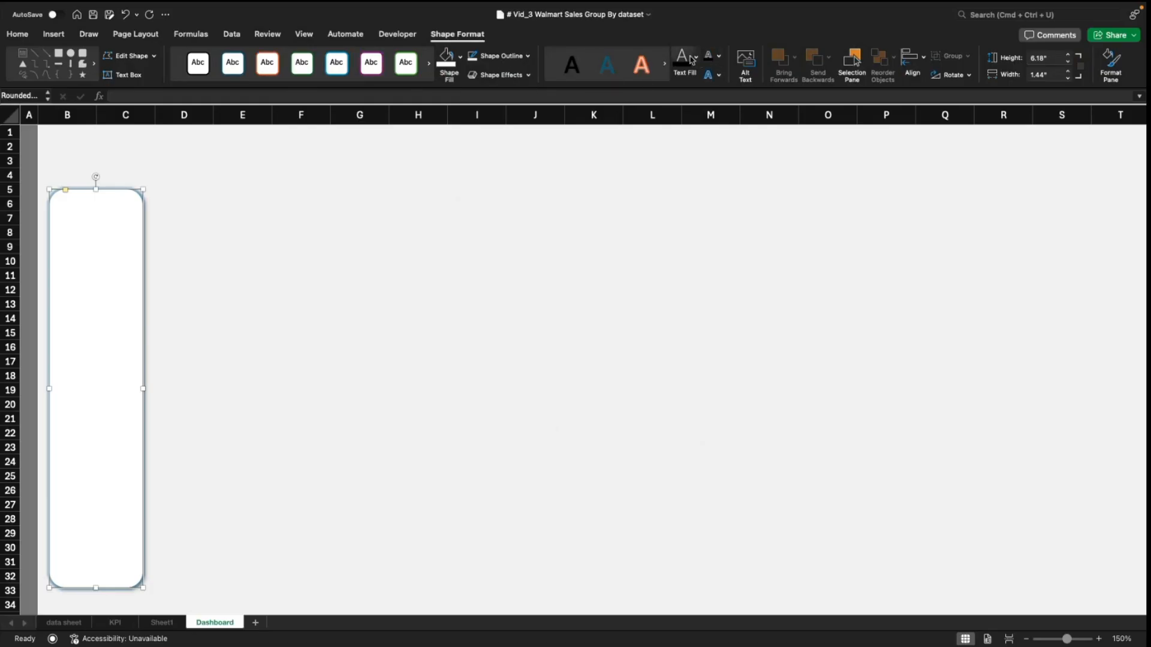
click(529, 76)
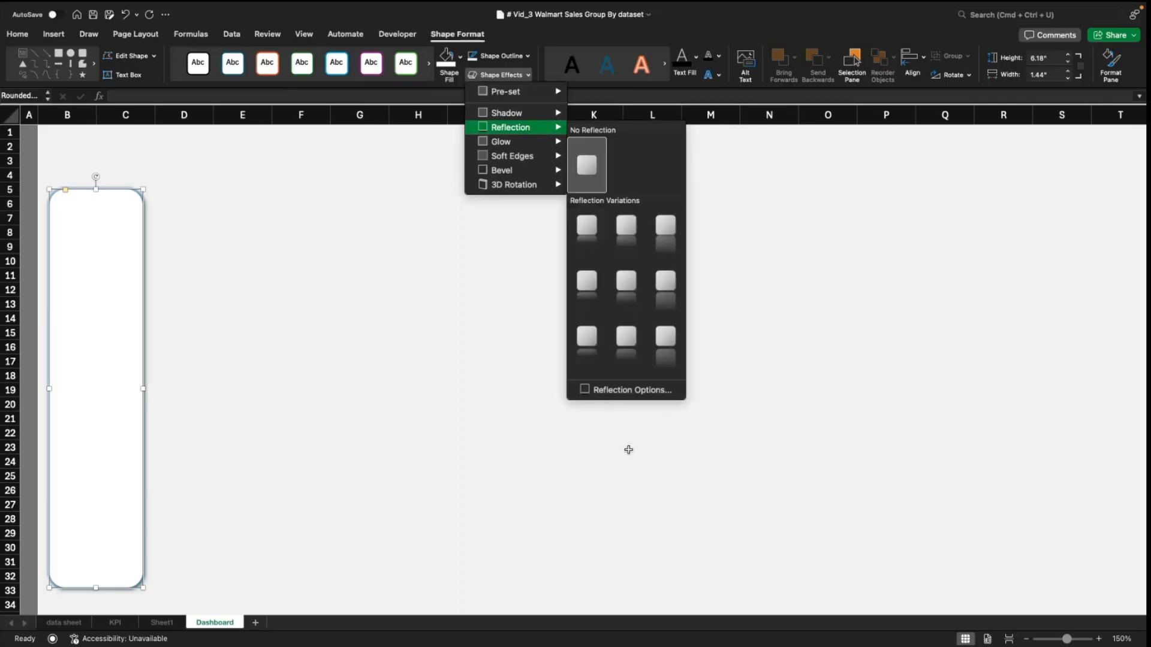
click(610, 393)
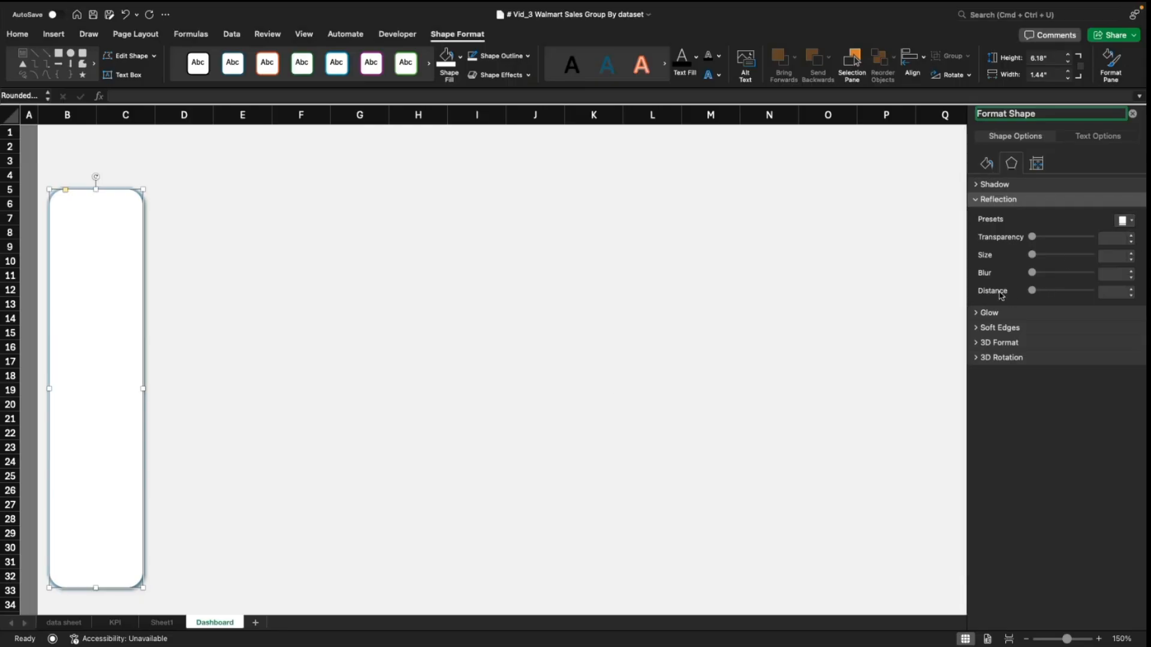
click(985, 163)
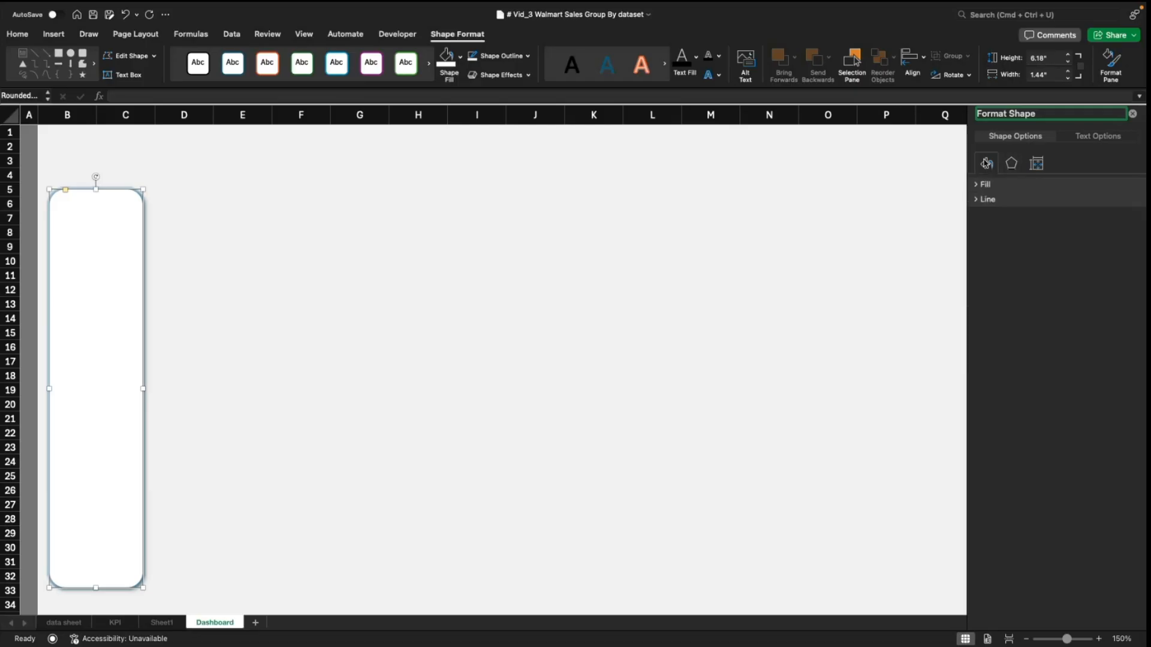
click(978, 186)
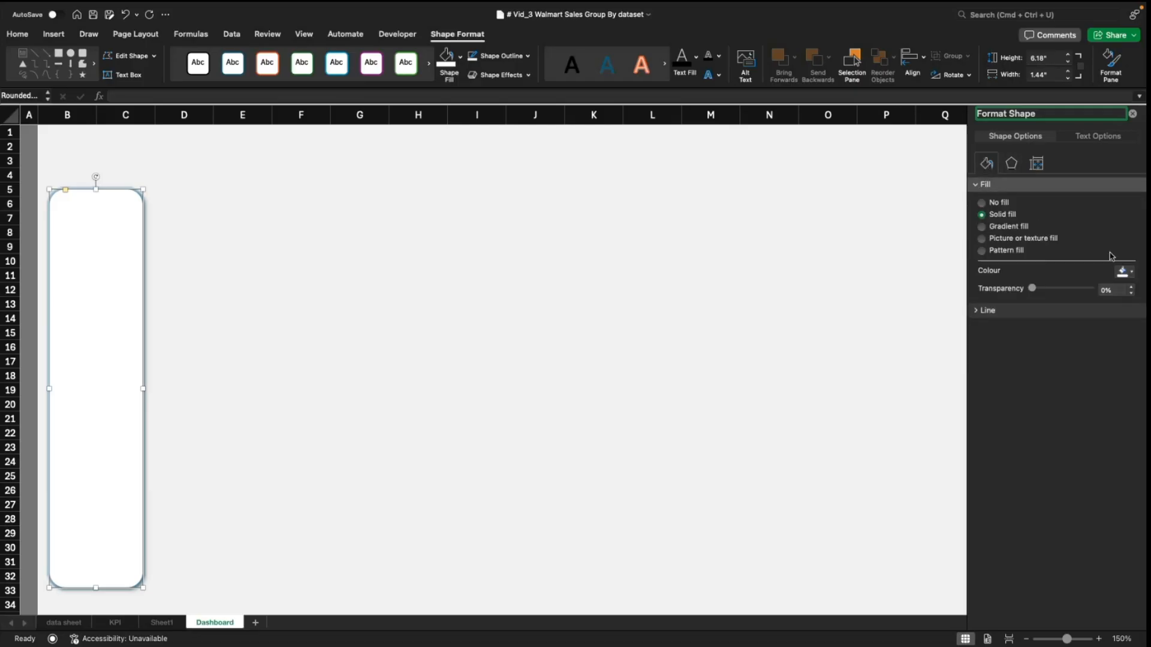
click(978, 310)
click(769, 332)
click(396, 188)
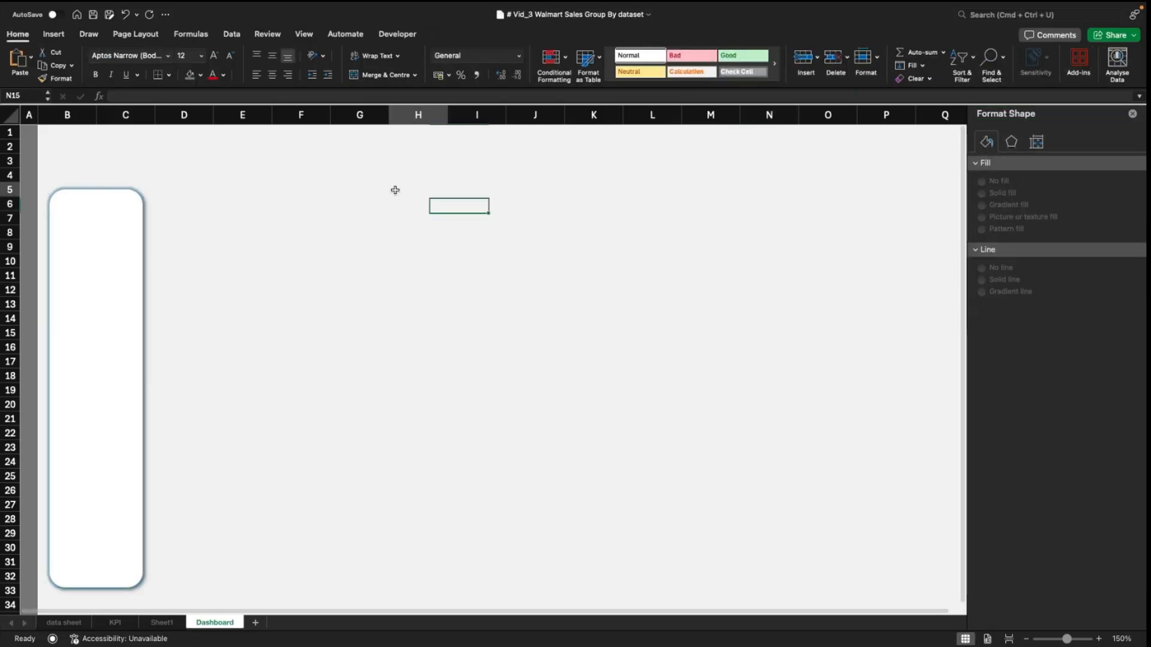
click(103, 228)
click(266, 277)
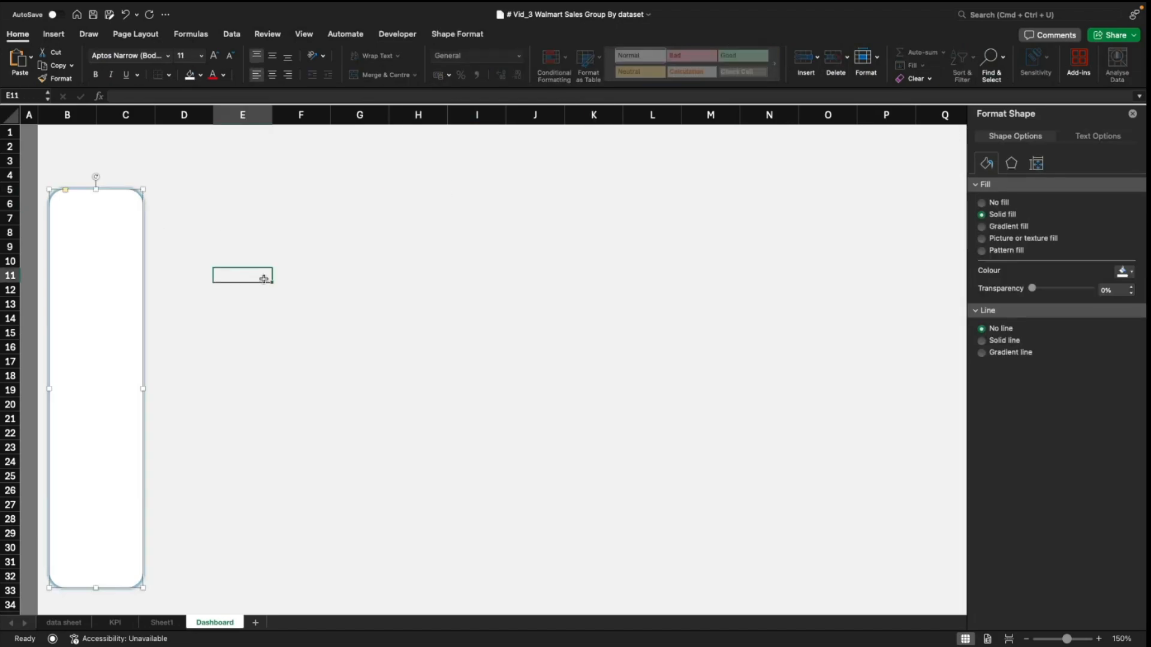
Step: Undo the shadow and the blue glow on the rounded rectangle
click(85, 238)
key(super+z)
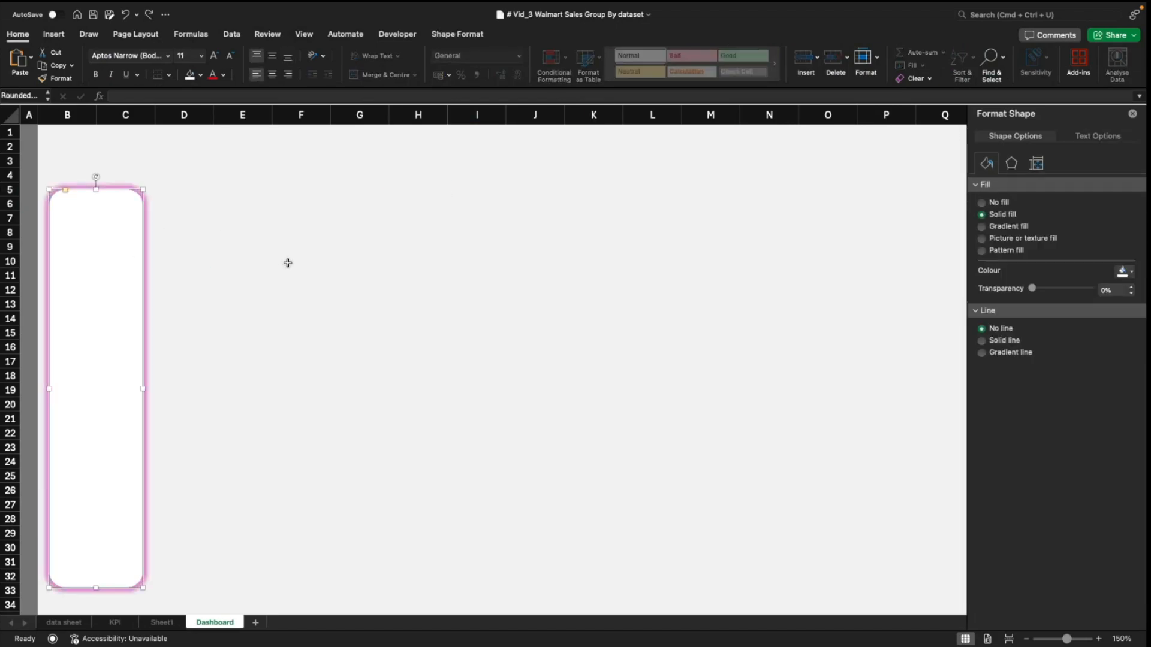
click(262, 221)
Step: Set the purple-glowing rounded rectangle to have no outline
click(126, 219)
click(451, 29)
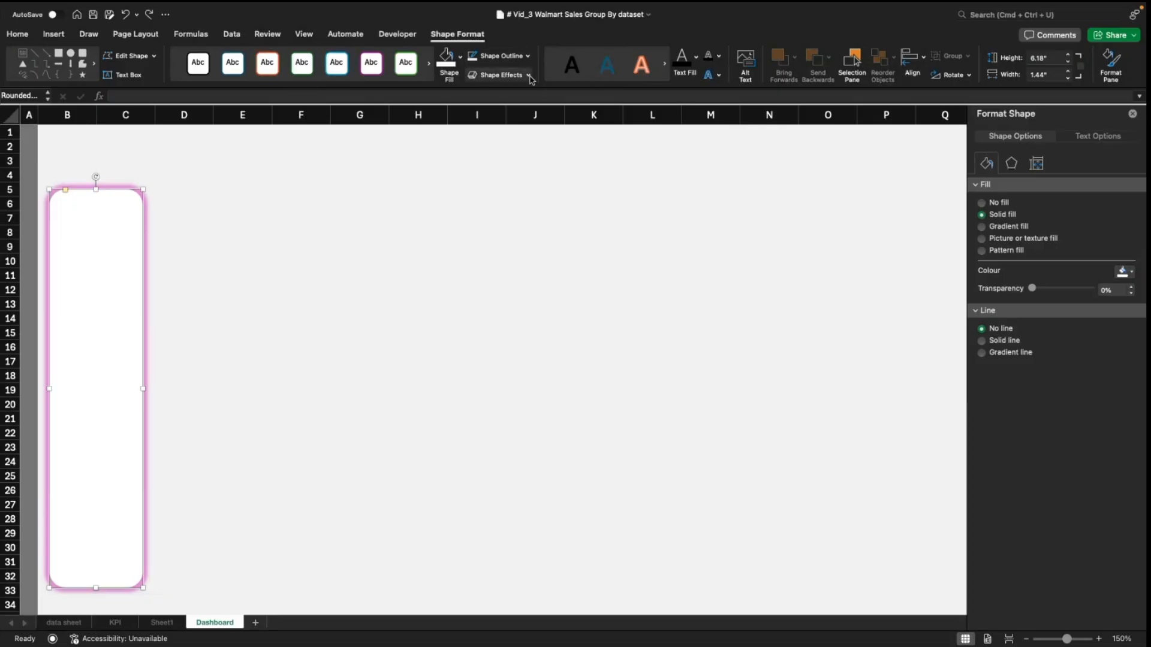
click(527, 55)
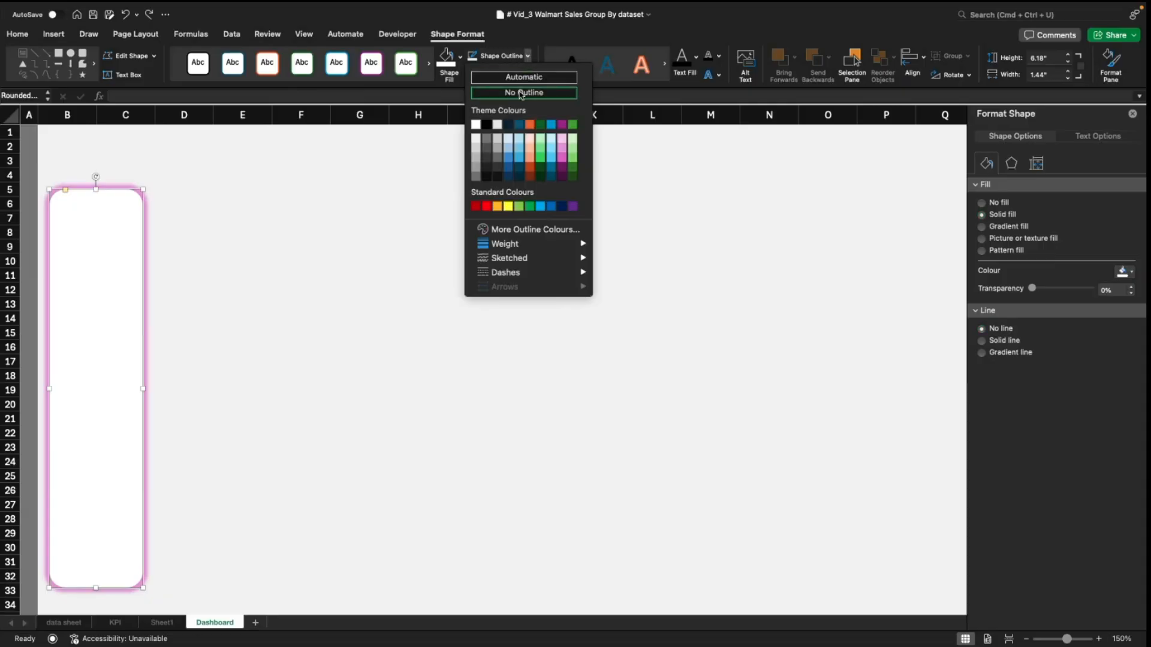
click(522, 94)
Step: Open the glow variations for the selected rounded rectangle
click(461, 59)
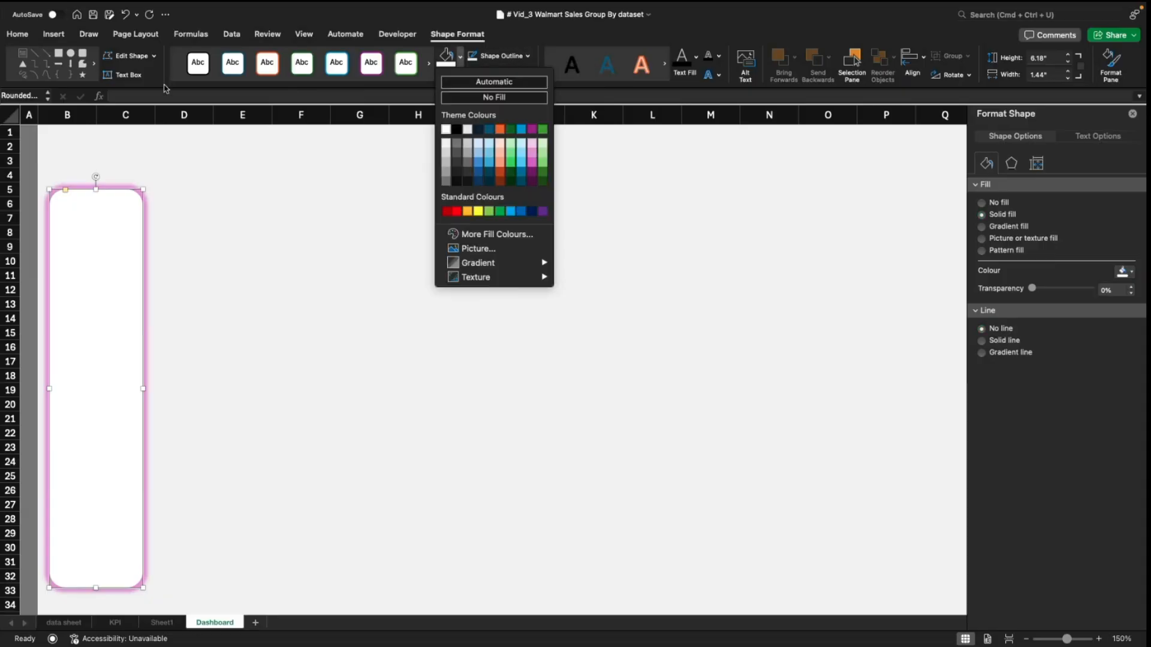
click(691, 86)
click(528, 77)
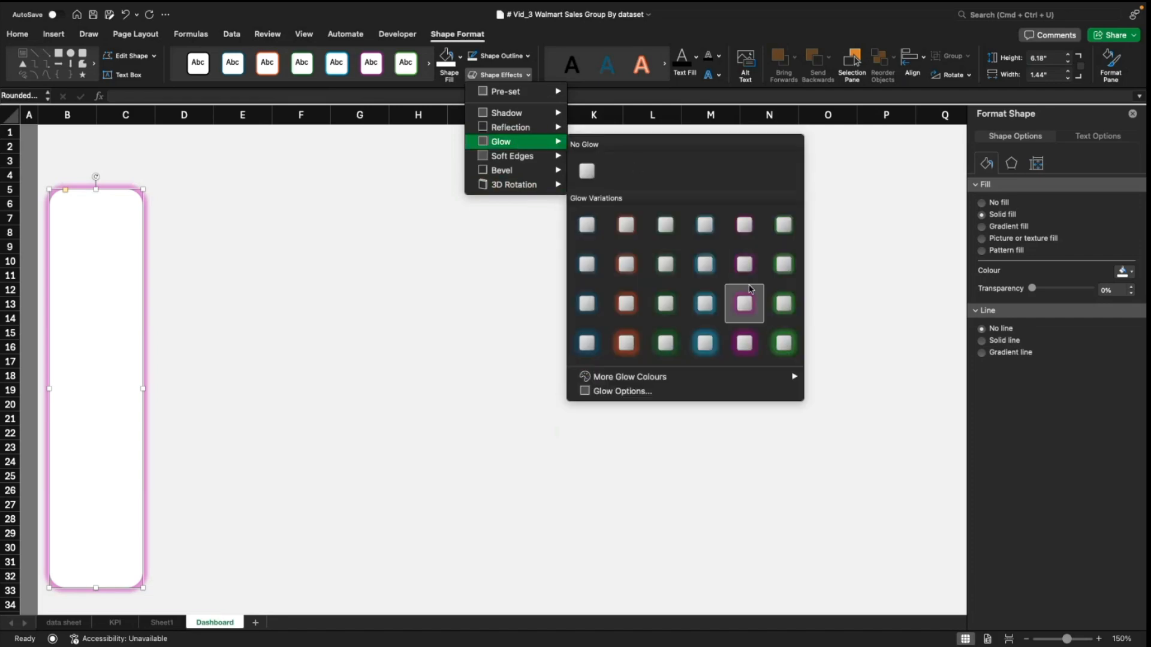
Step: Remove the glow effect from the tall white rounded rectangle over columns B and C
click(580, 174)
click(452, 220)
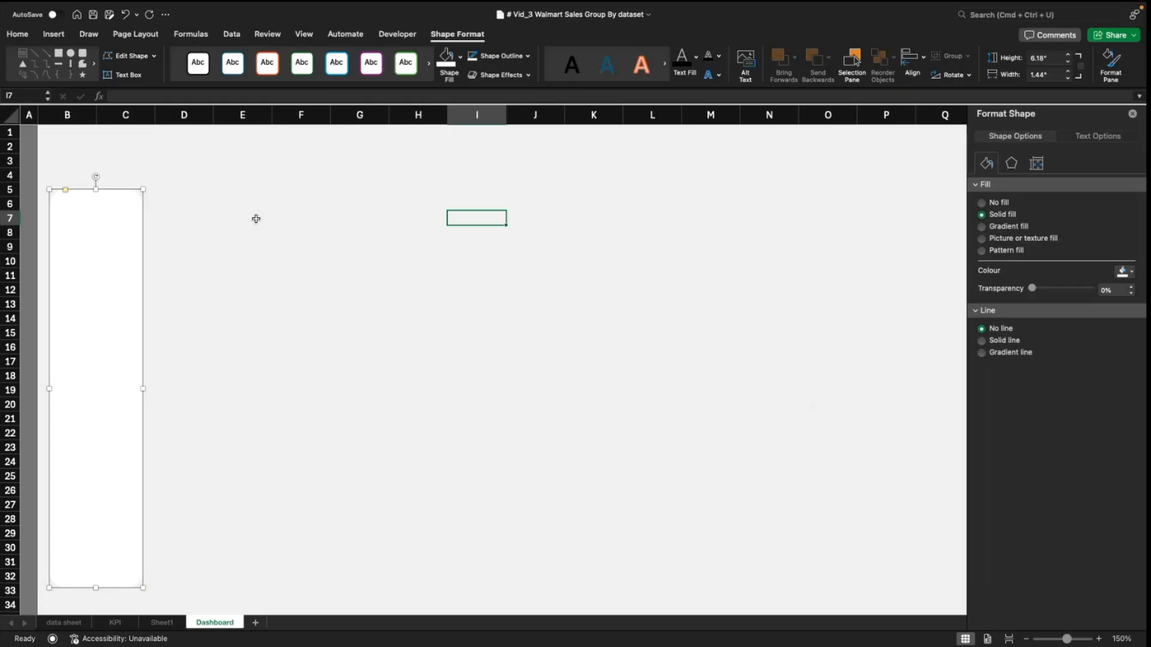
click(95, 242)
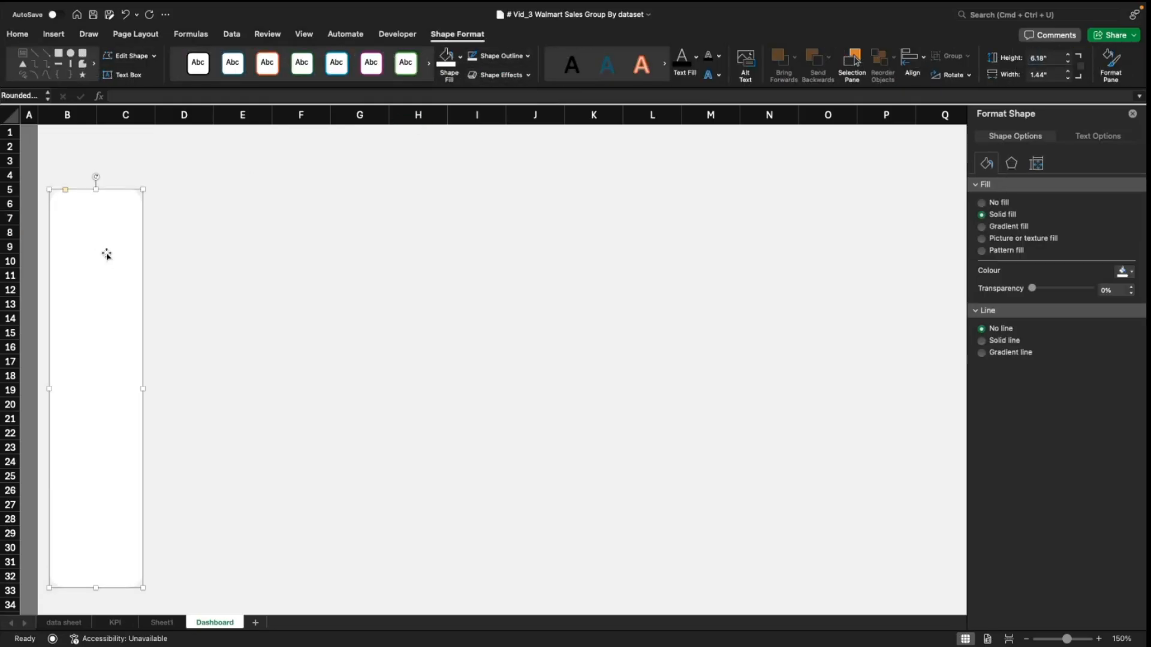
click(247, 276)
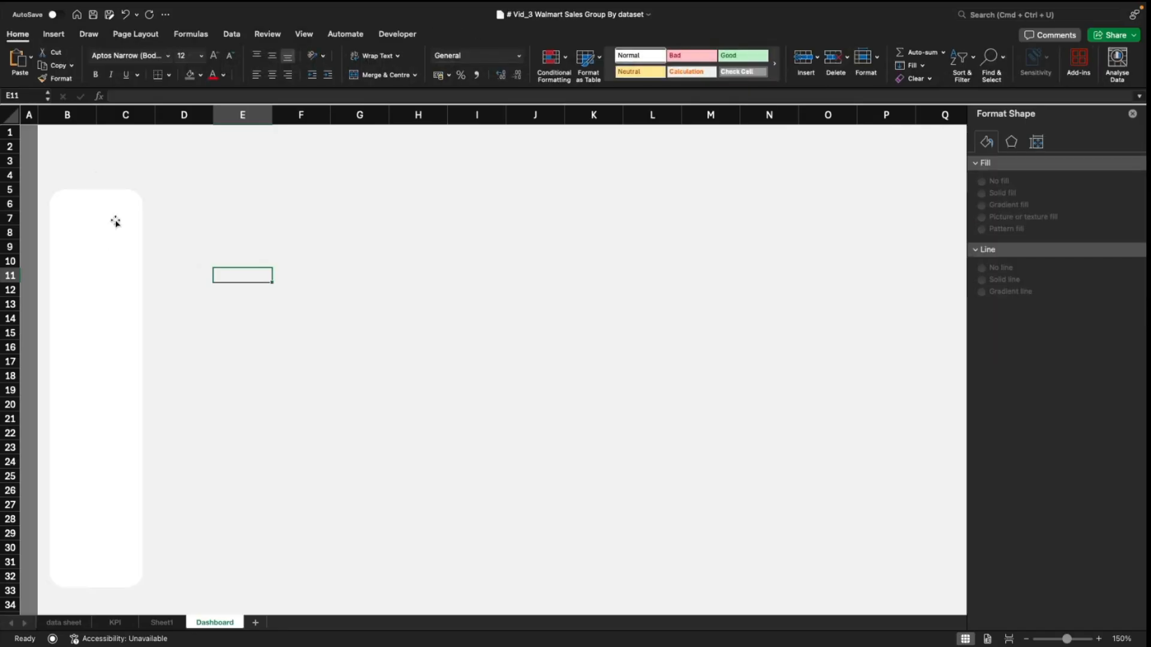
click(98, 259)
click(360, 222)
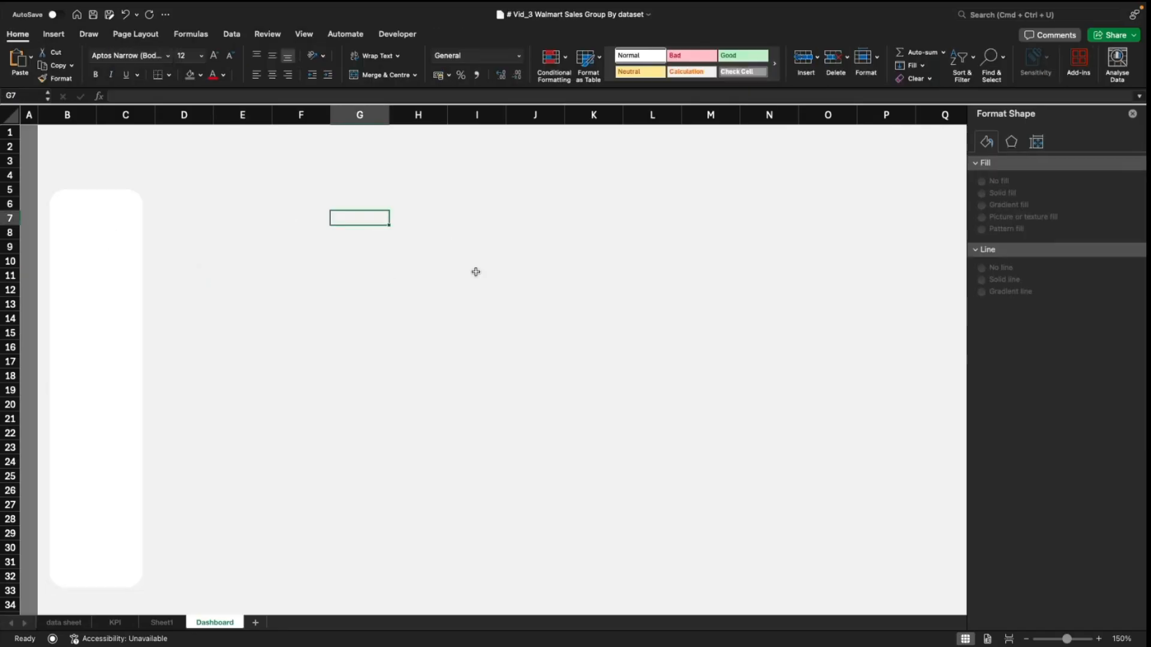
Step: Apply the first outer shadow preset, offset to the bottom right, to the tall white rounded rectangle
click(91, 264)
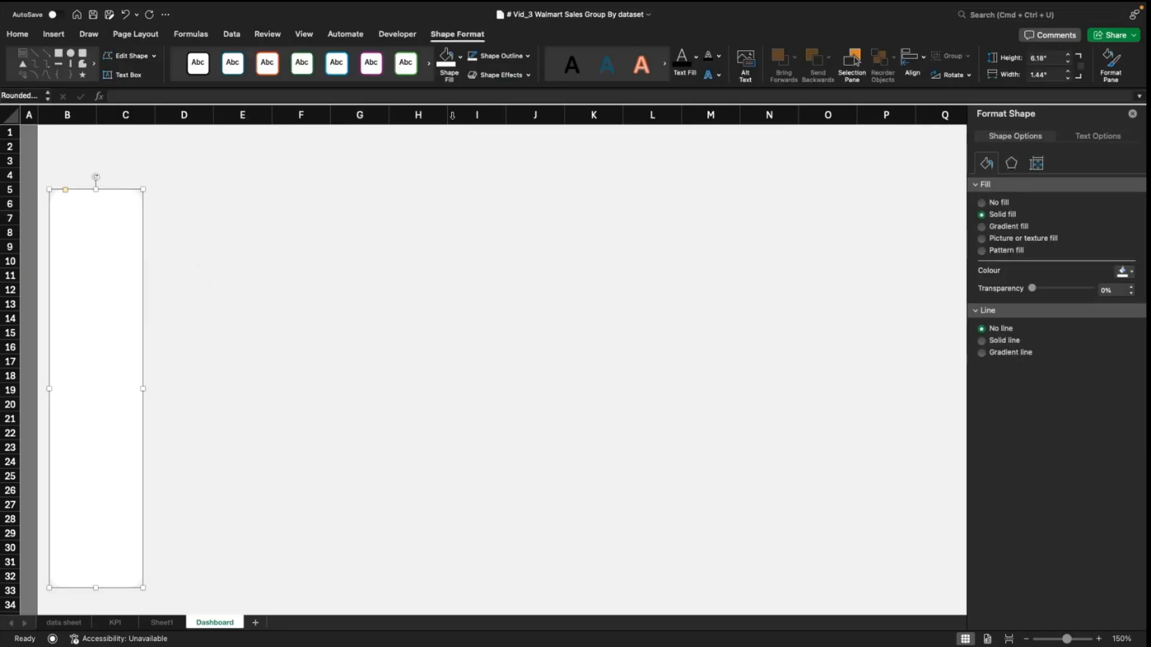
click(530, 74)
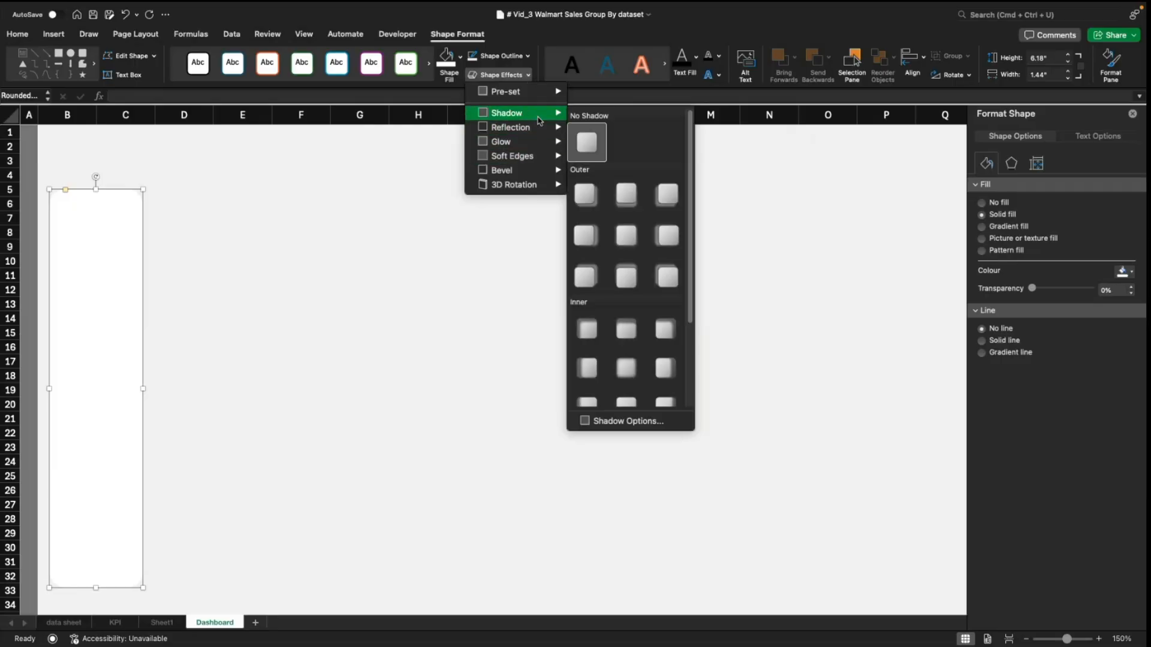
click(591, 203)
click(338, 288)
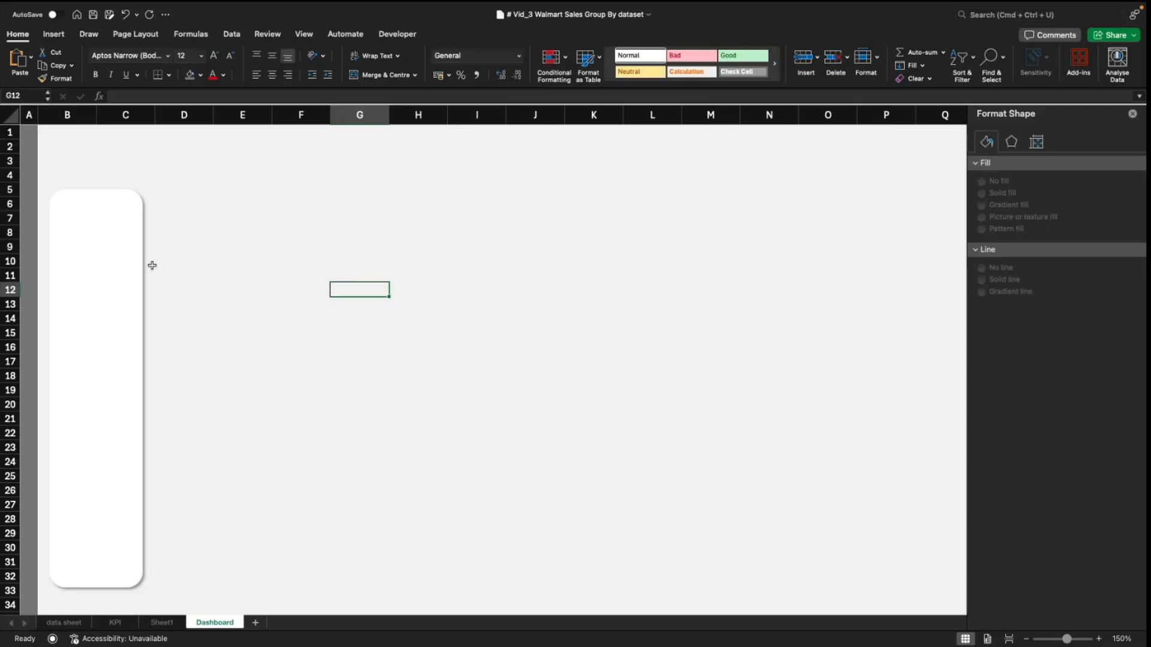
click(220, 332)
click(331, 405)
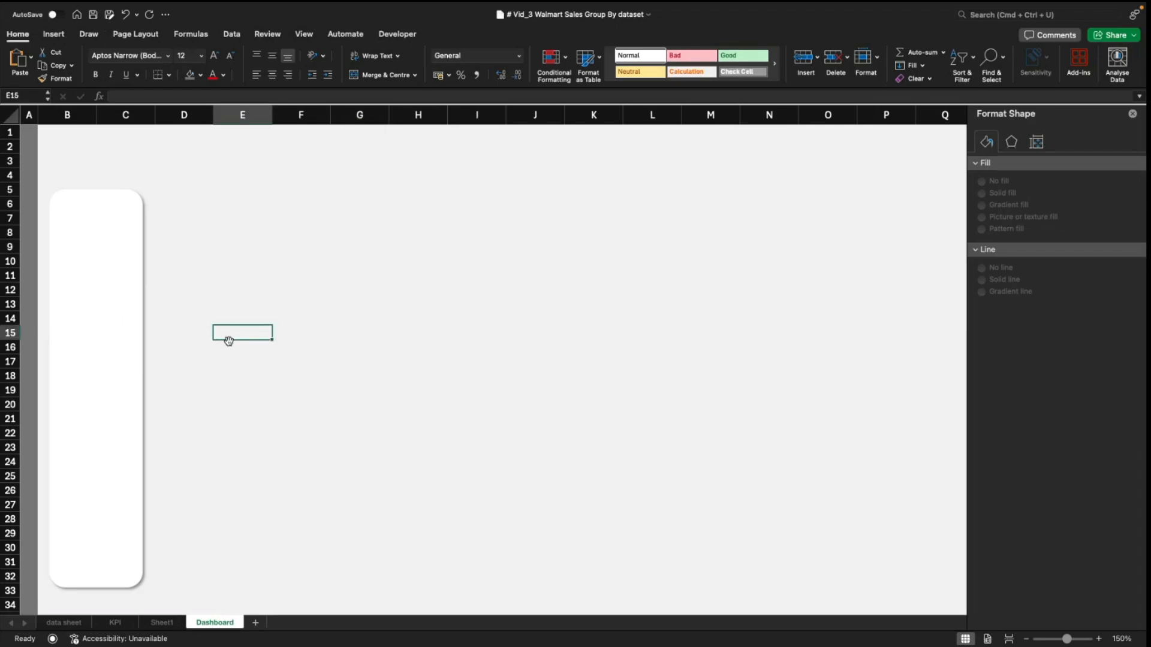
Step: Duplicate the tall rectangle and reshape the copy into a wide header bar across columns D to N above it
click(114, 286)
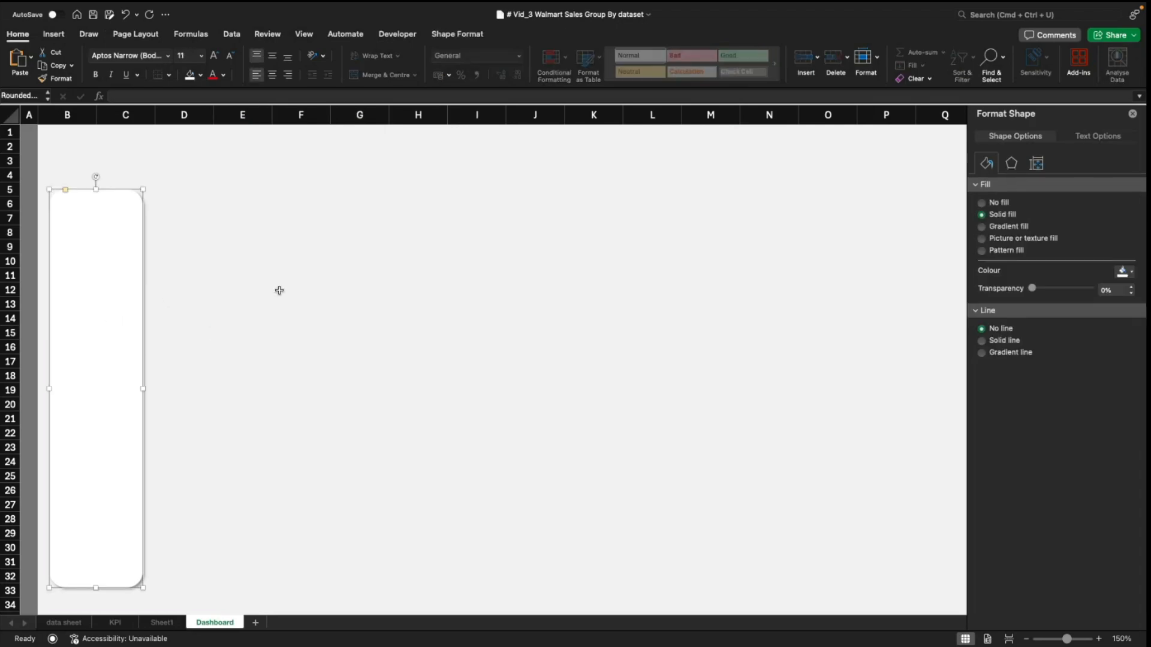
drag(78, 314, 174, 249)
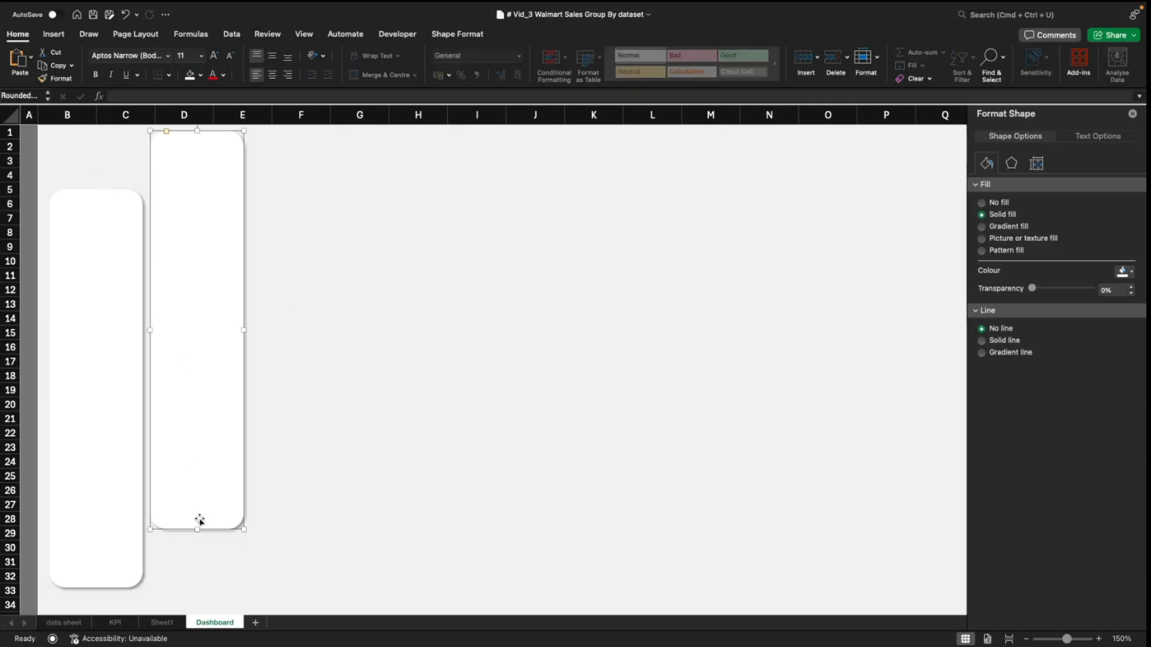
drag(198, 528, 794, 169)
drag(601, 164, 596, 162)
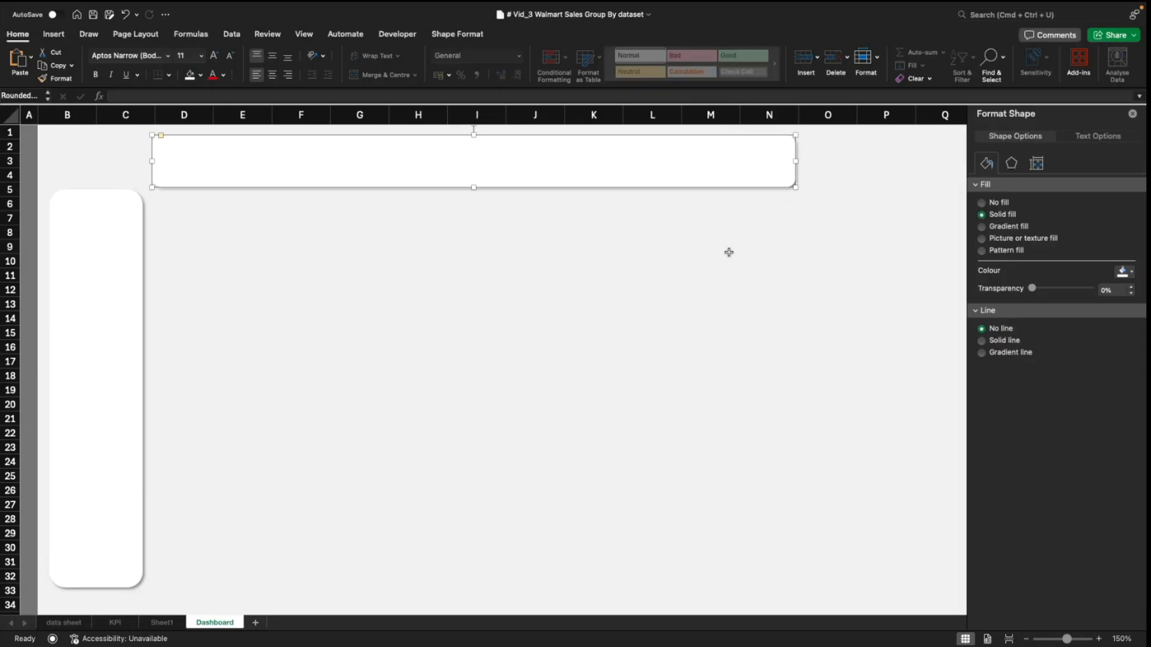
click(729, 249)
click(810, 325)
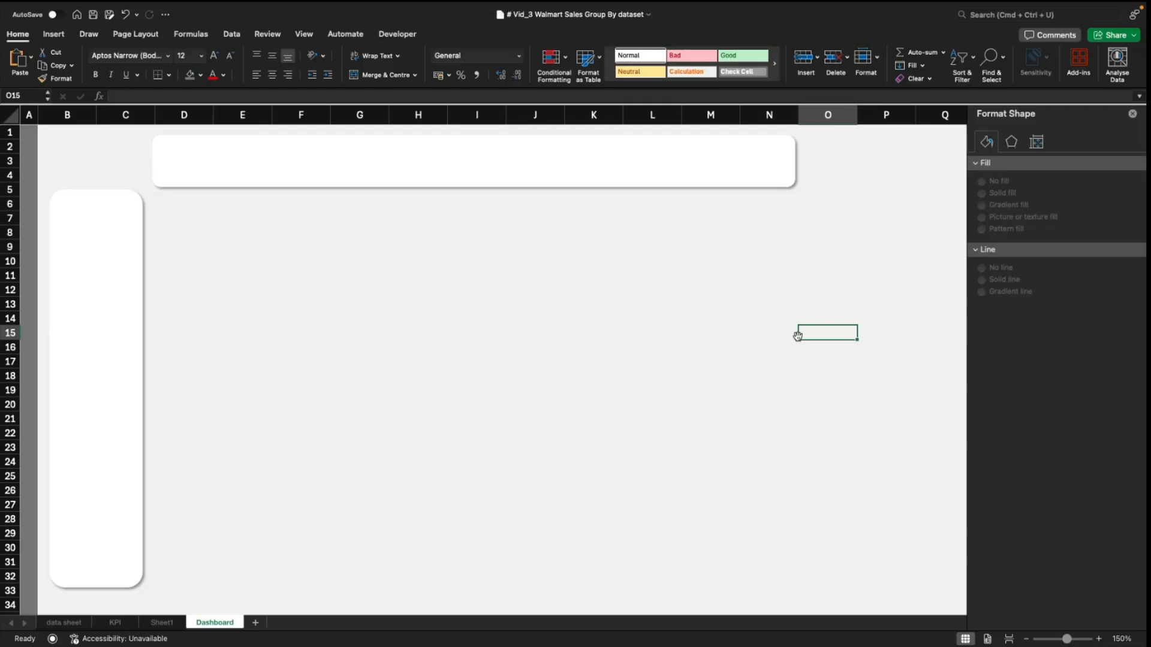
click(673, 429)
Step: Reduce the header bar's height so that its lower edge sits within row 4
click(372, 168)
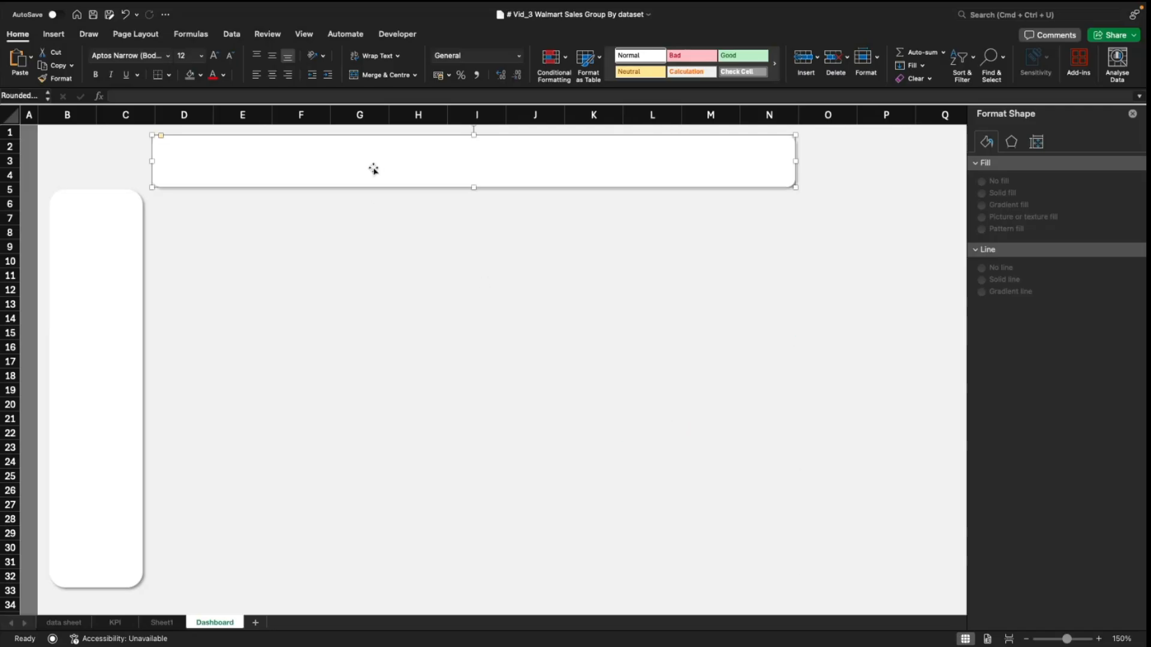
drag(474, 185, 476, 177)
click(449, 259)
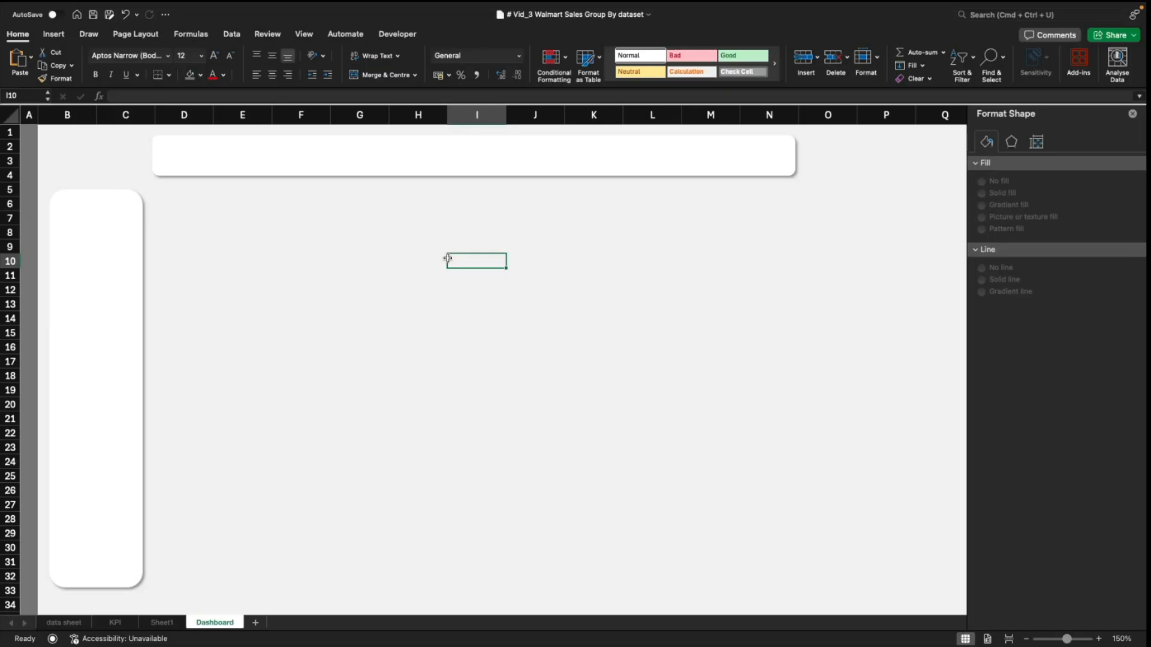
click(249, 287)
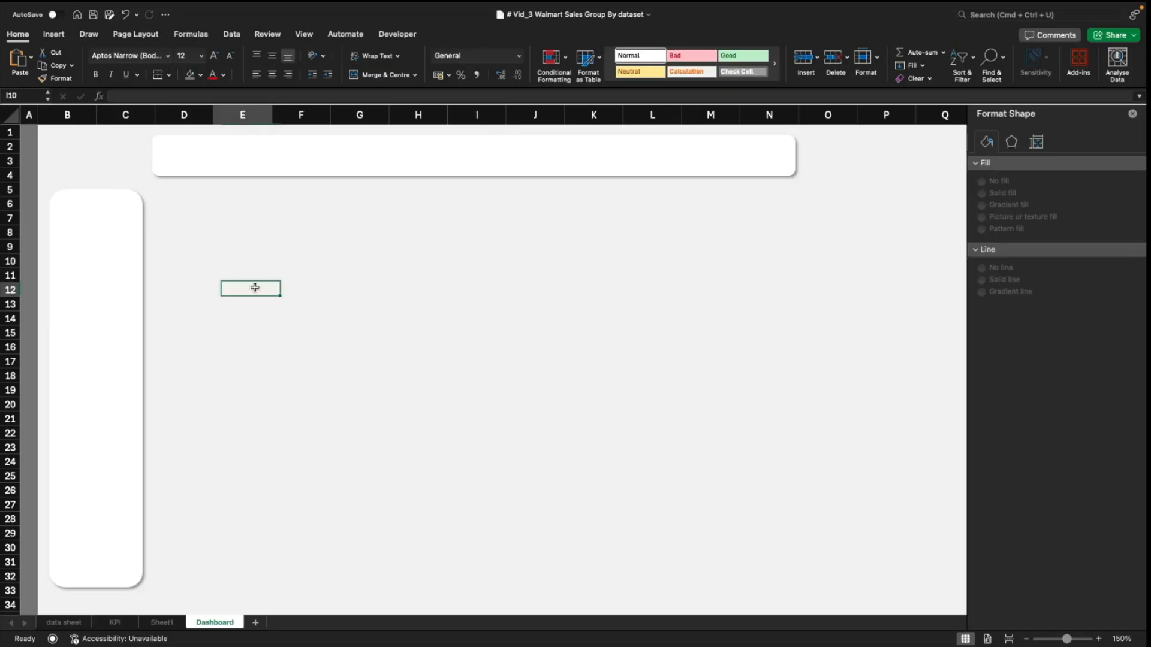
click(348, 308)
click(260, 285)
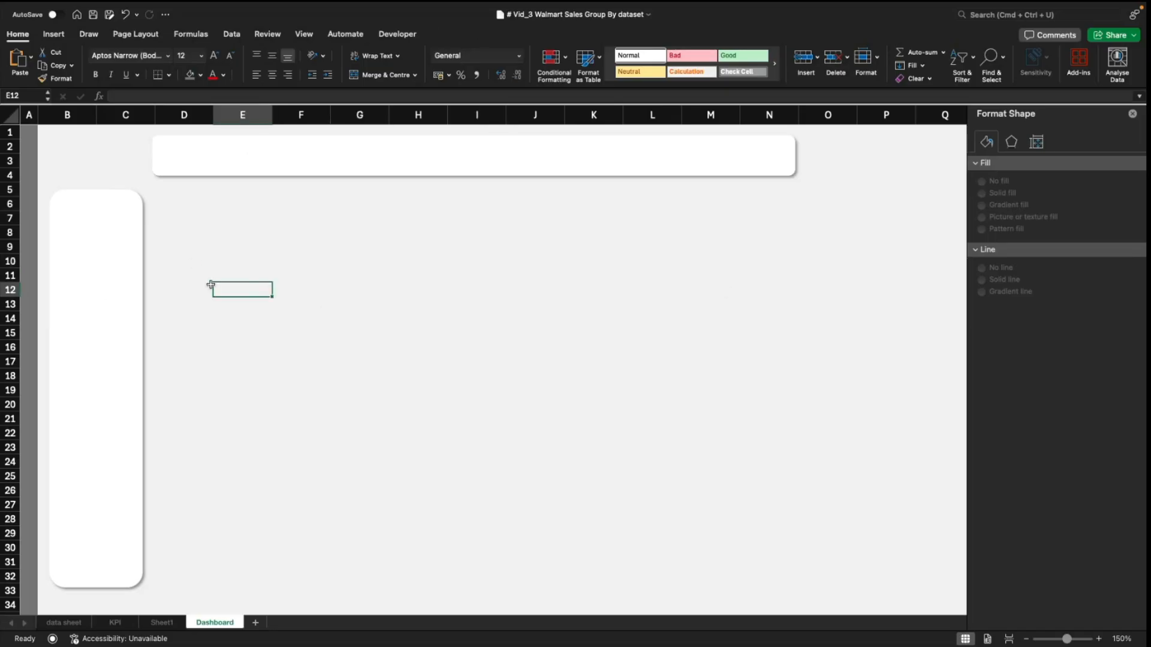
click(85, 147)
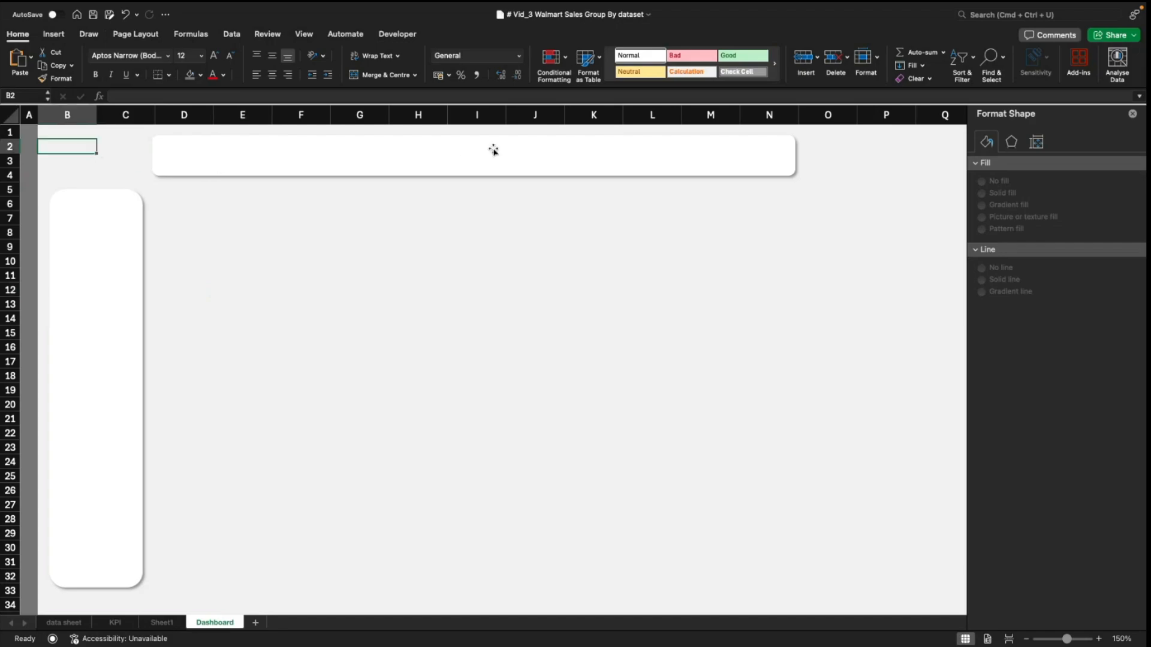
click(590, 305)
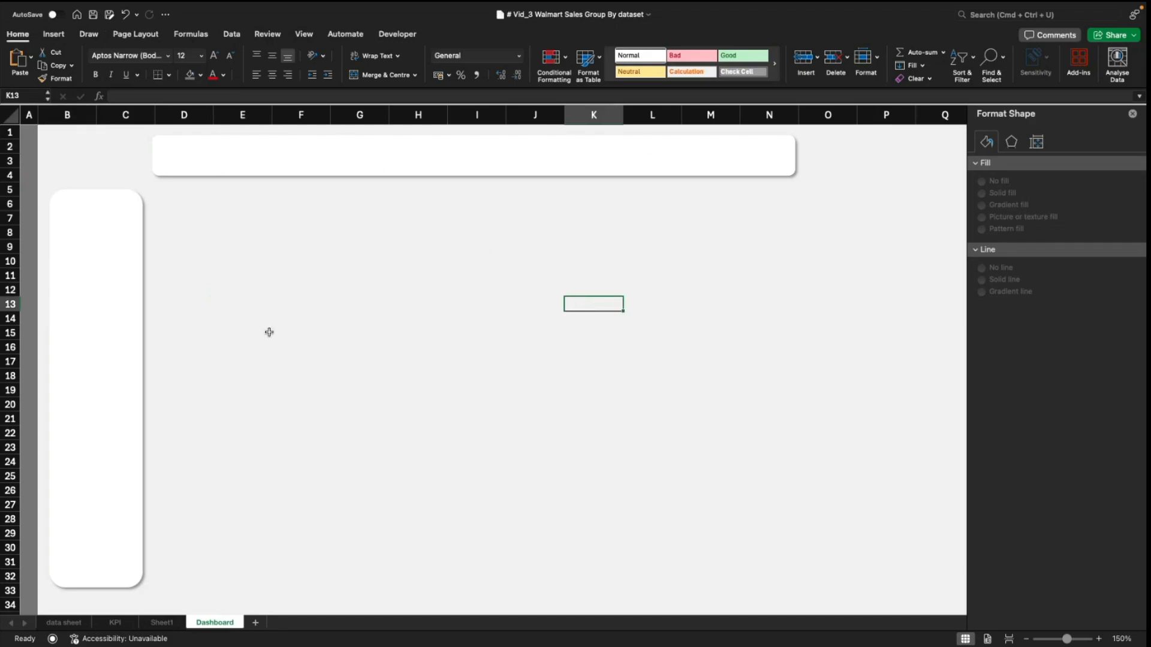
Step: Save the workbook and dismiss the Possible Data Loss notice
key(super+s)
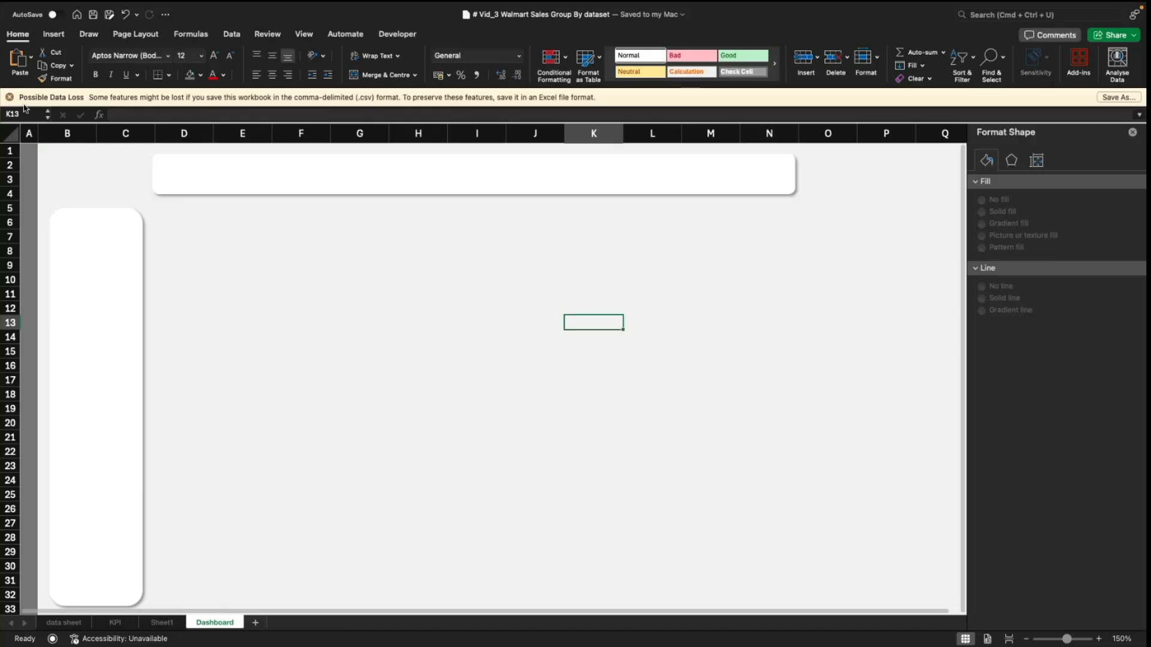
click(10, 97)
click(261, 265)
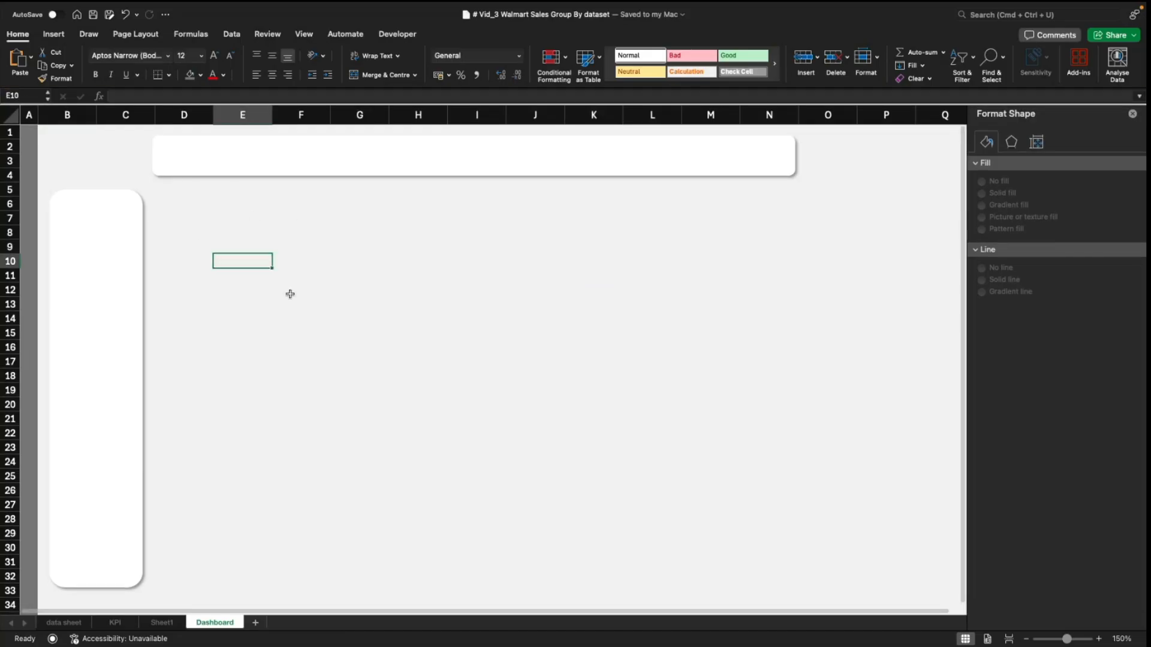
click(219, 163)
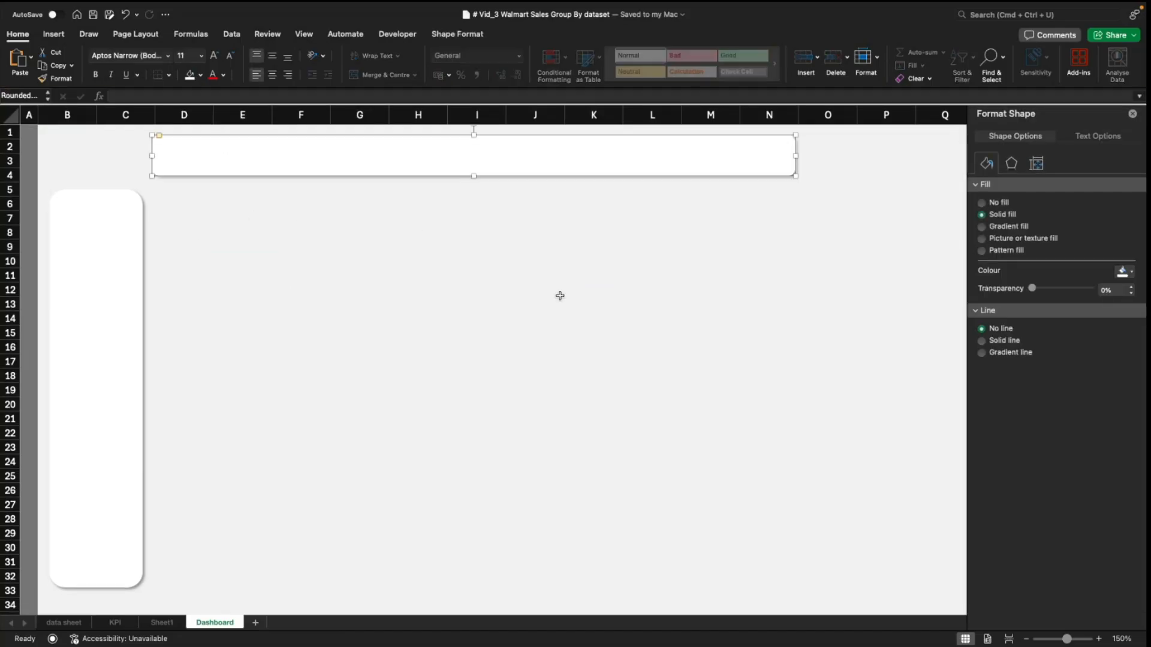
click(198, 218)
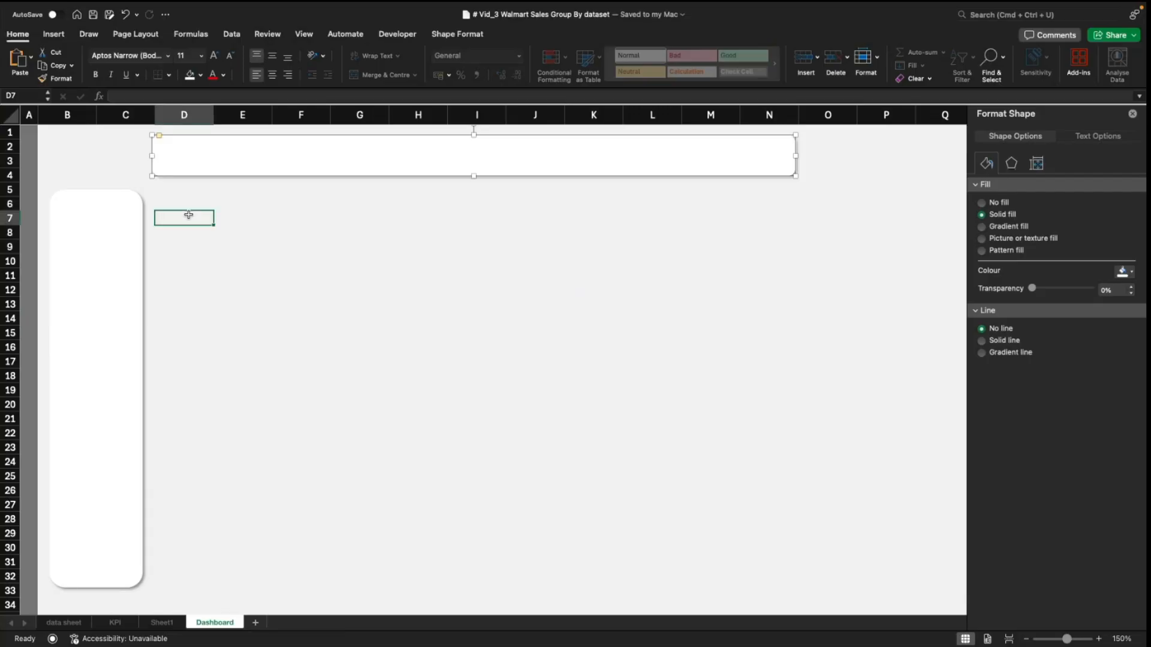
click(226, 276)
drag(178, 208, 280, 258)
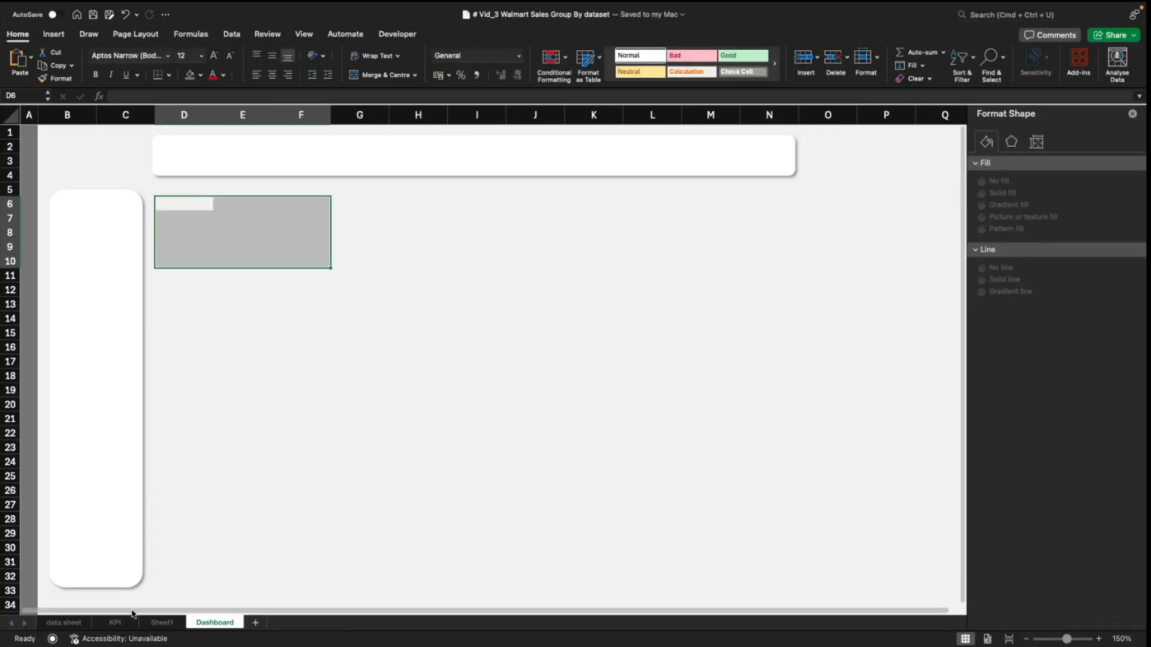
Step: Open the data sheet at its header row and close the Format Shape pane
click(115, 623)
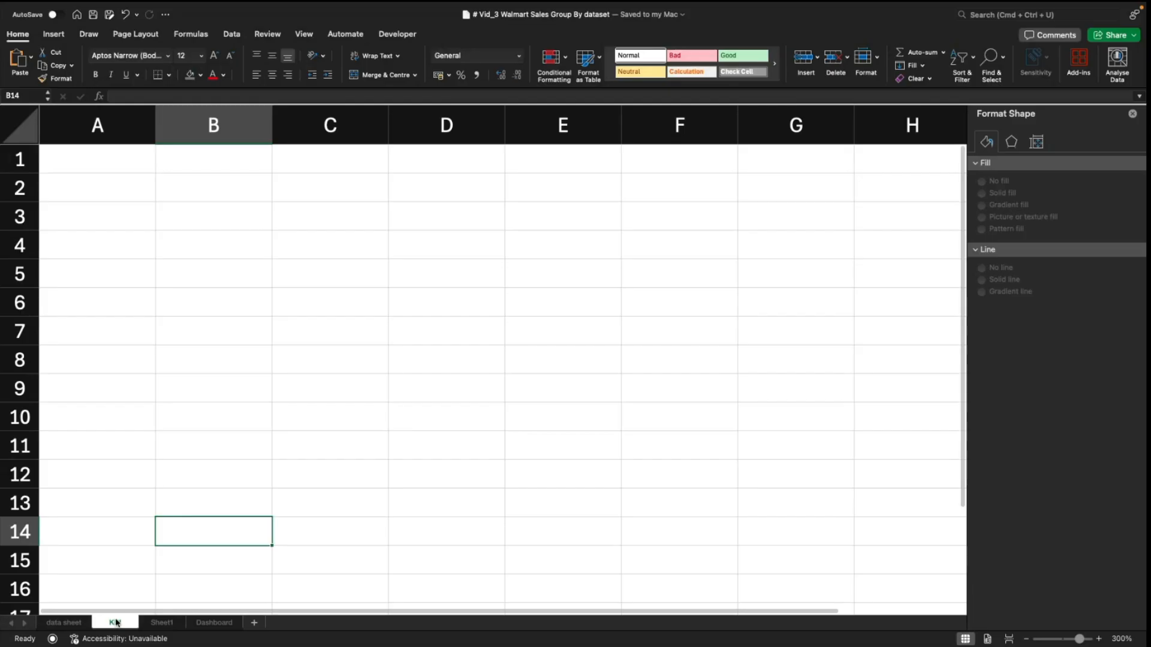
click(207, 623)
click(155, 625)
click(117, 624)
click(84, 623)
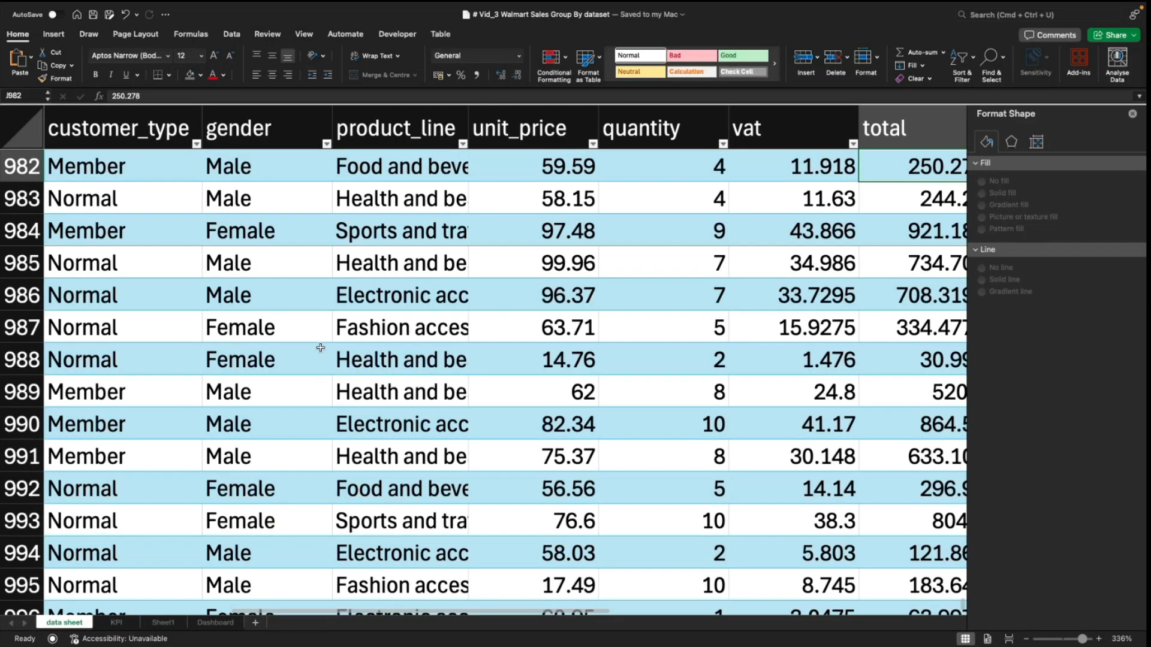
scroll(321, 356, up, 1)
click(281, 272)
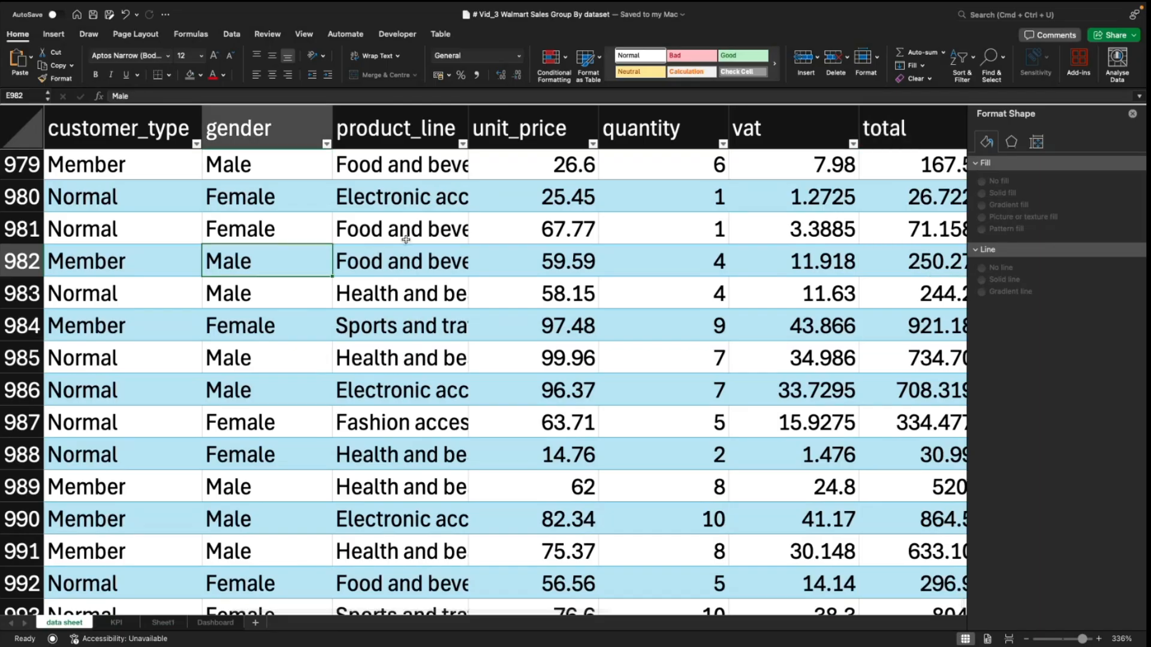
key(ctrl+Up)
key(Left)
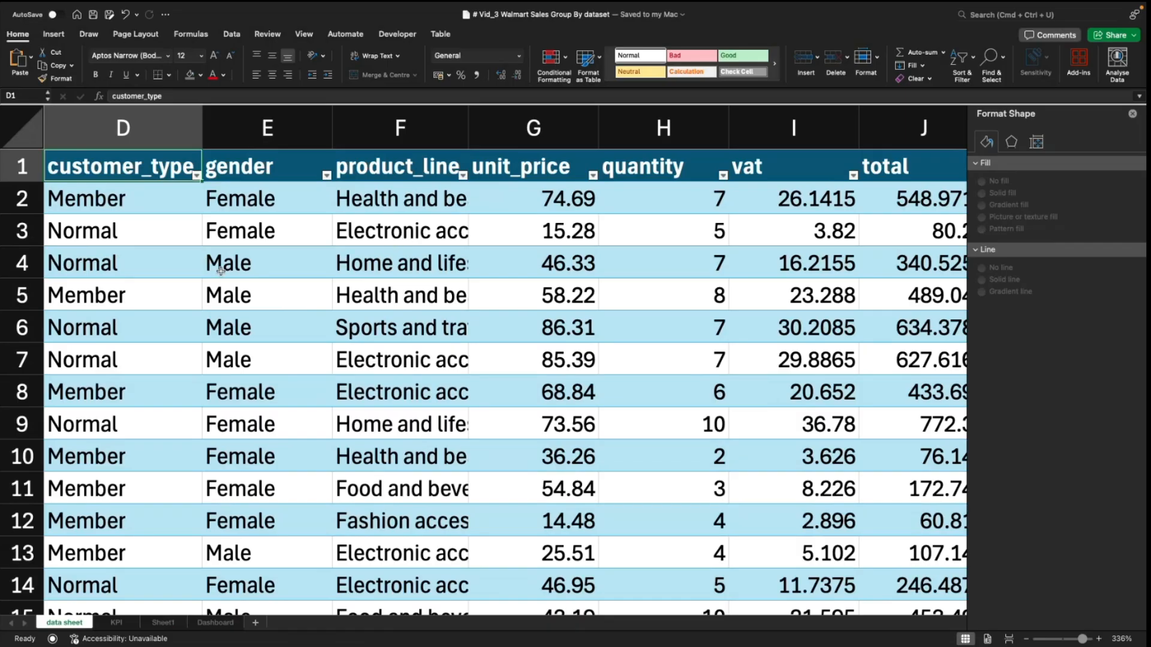
click(376, 323)
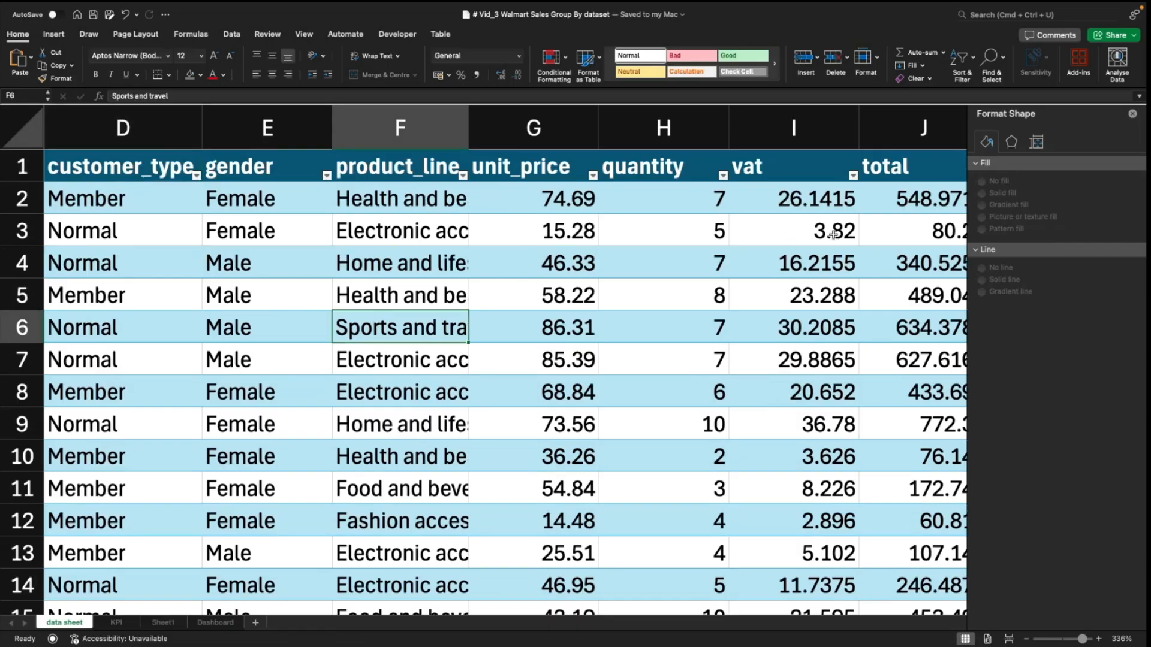
click(1132, 114)
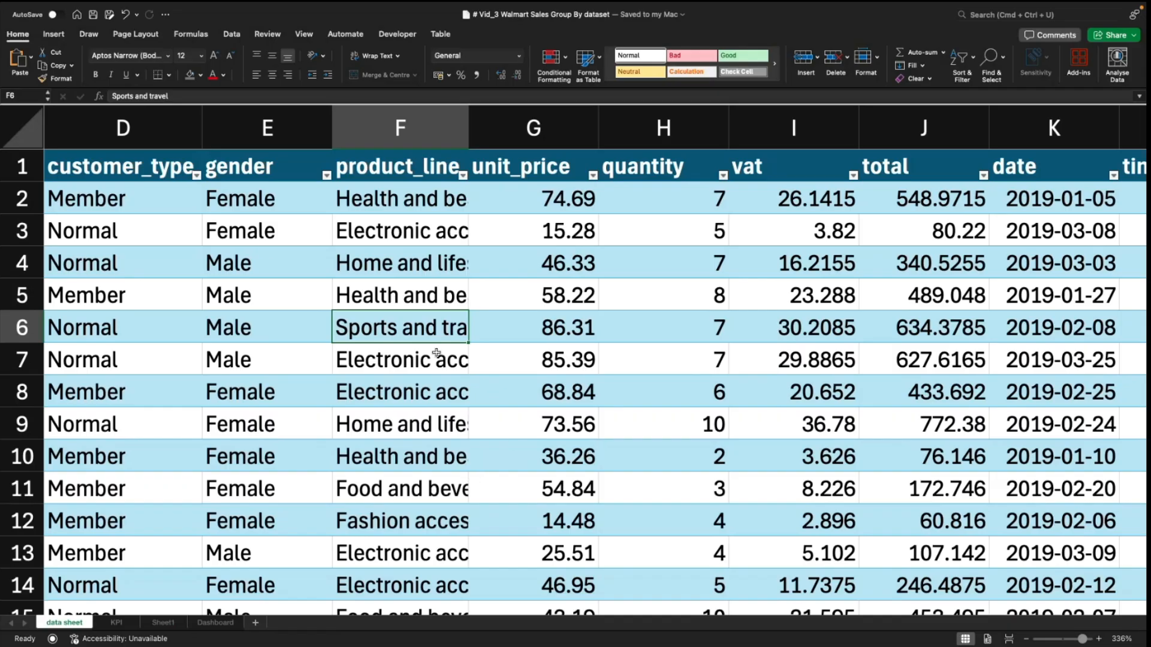
drag(268, 250, 539, 417)
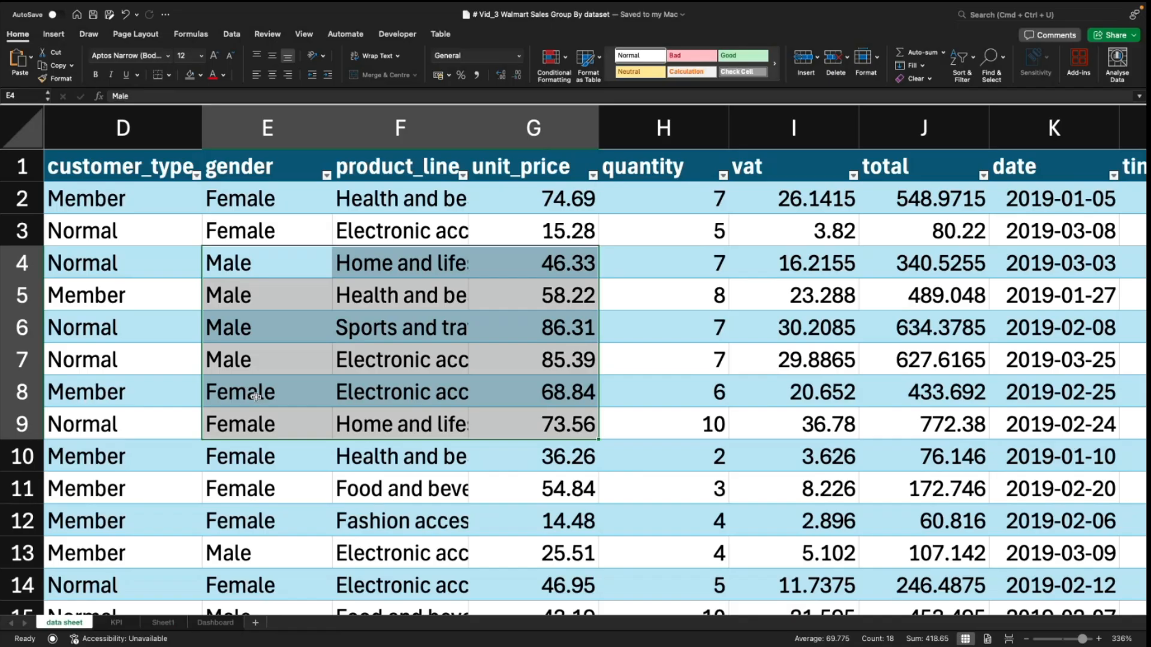
click(154, 298)
drag(160, 266, 578, 484)
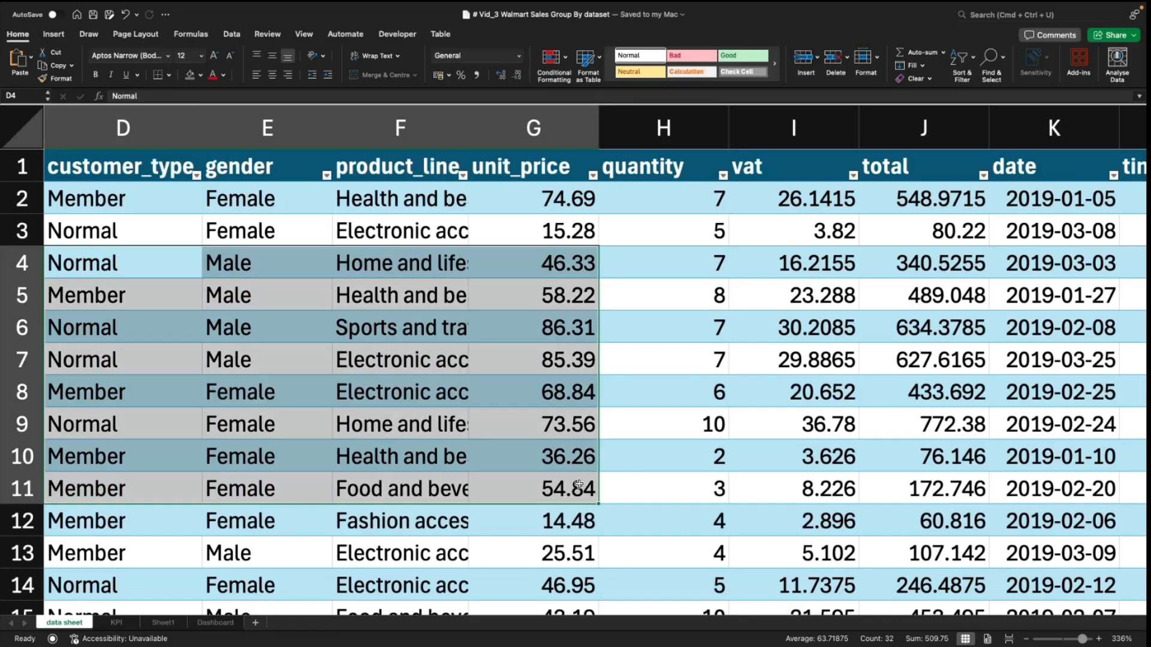
click(388, 426)
drag(96, 196, 660, 407)
click(238, 487)
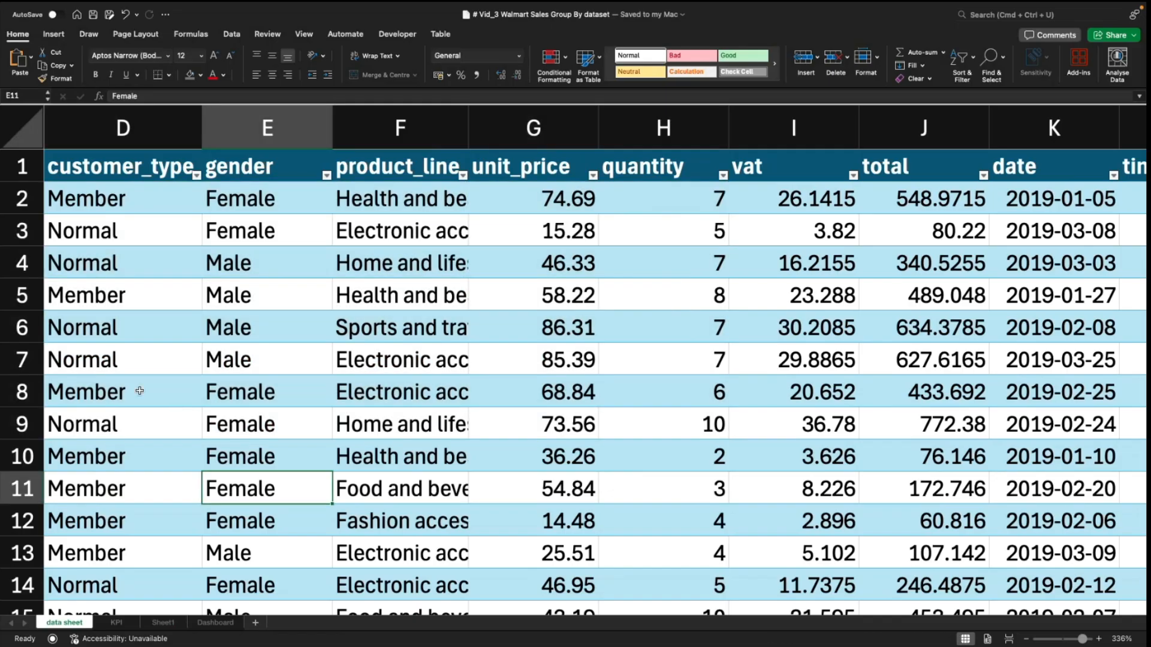
click(105, 483)
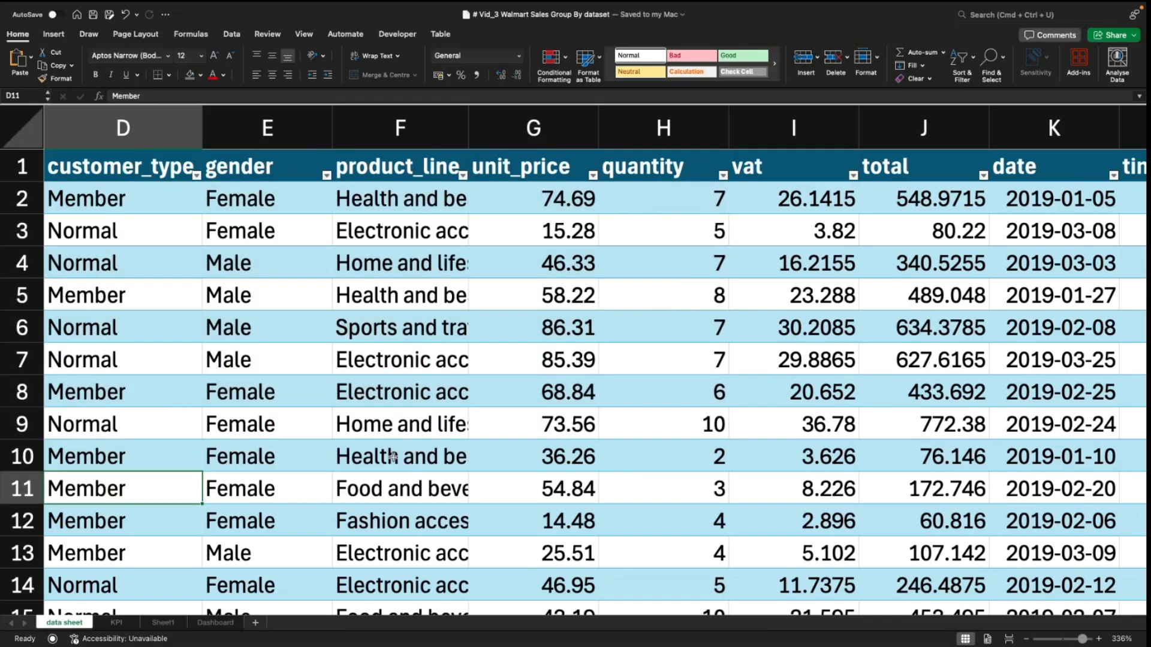
Step: Go to cell A1002, in the first empty row below the sales data
key(ctrl+Down)
key(Down)
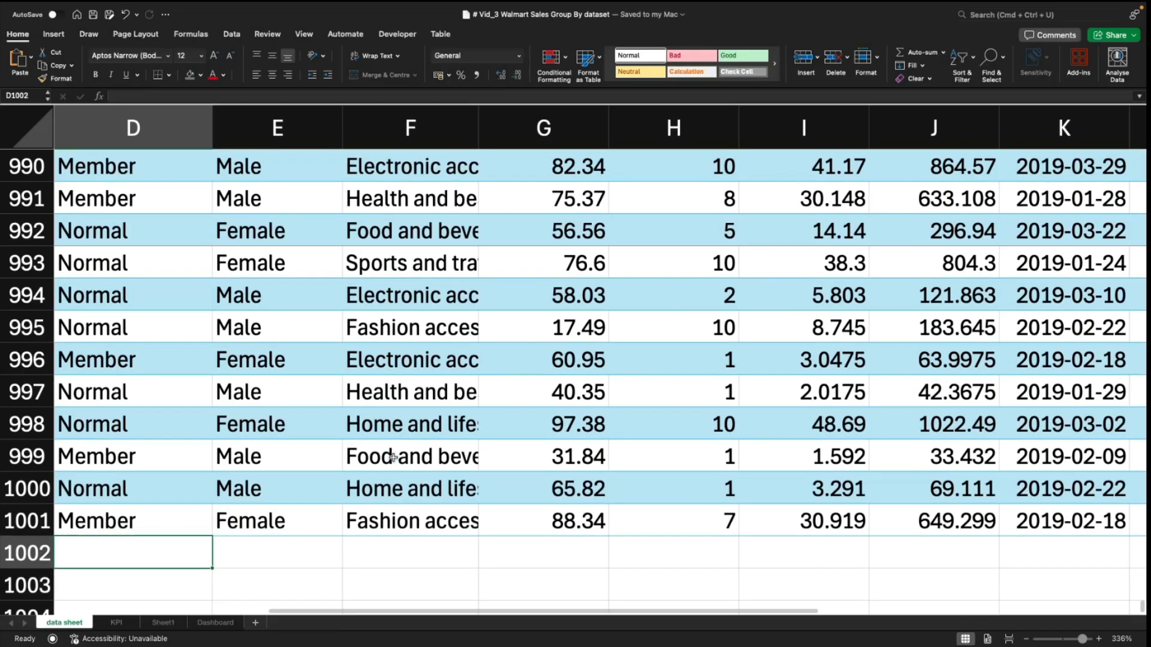
key(Left)
key(Right)
key(Left)
key(Left)
key(Left)
key(Right)
key(Left)
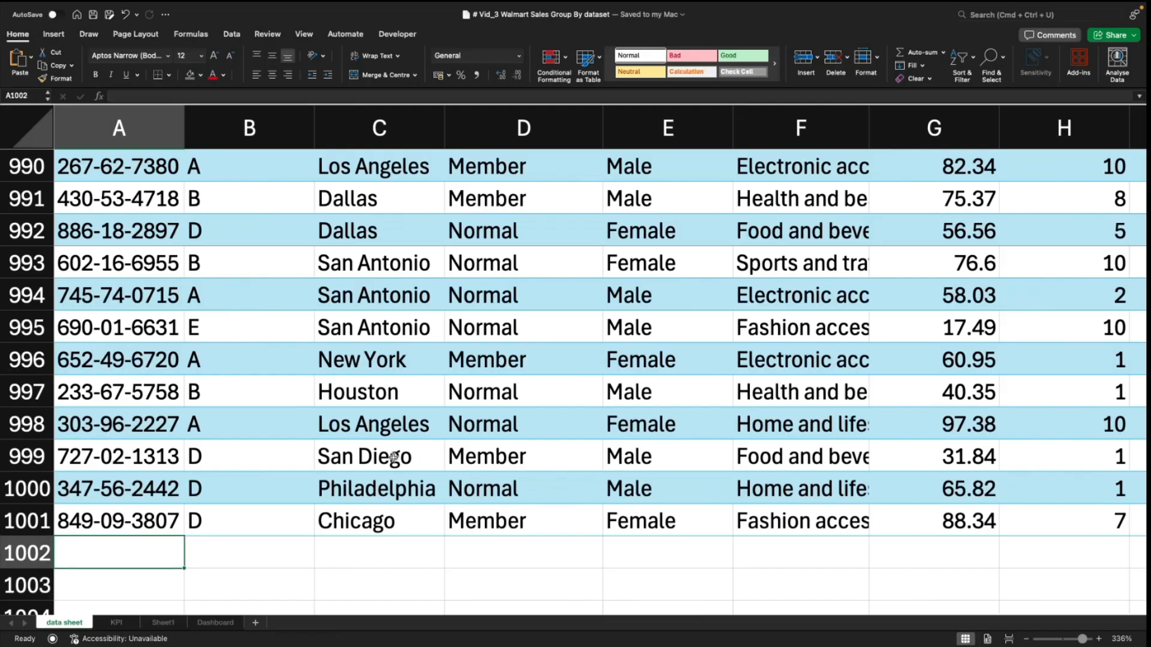
Step: Examine the extent of the sales table from its header row to the first empty row, 1002
key(ctrl+Down)
key(ctrl+Up)
key(Down)
key(Up)
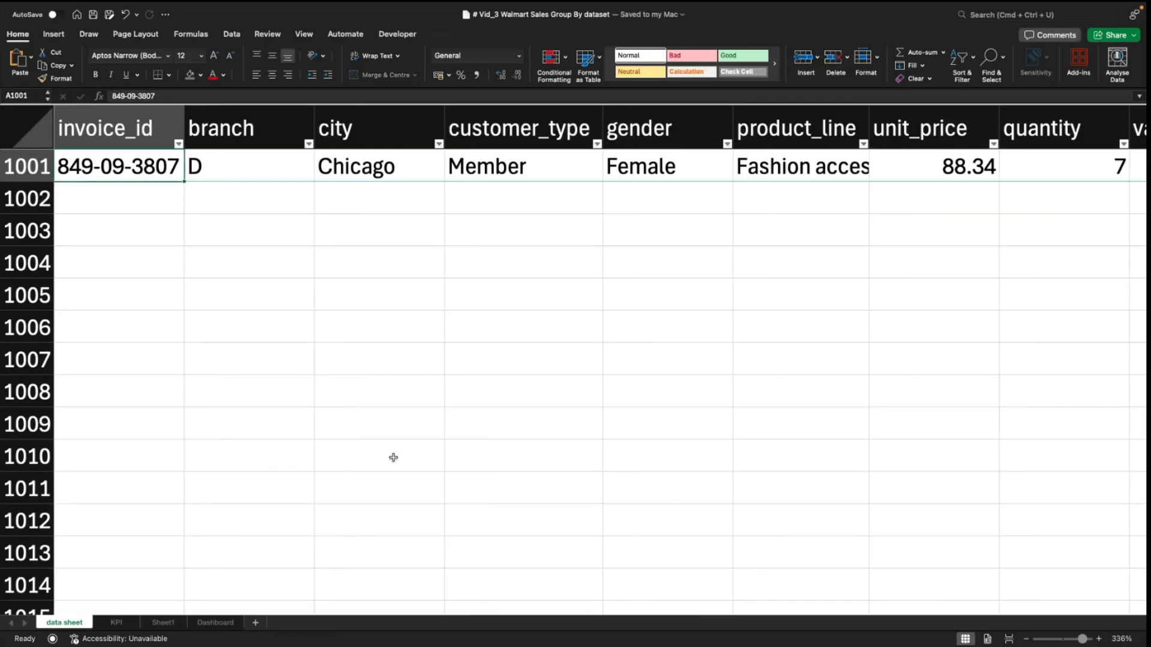
key(ctrl+Up)
click(133, 377)
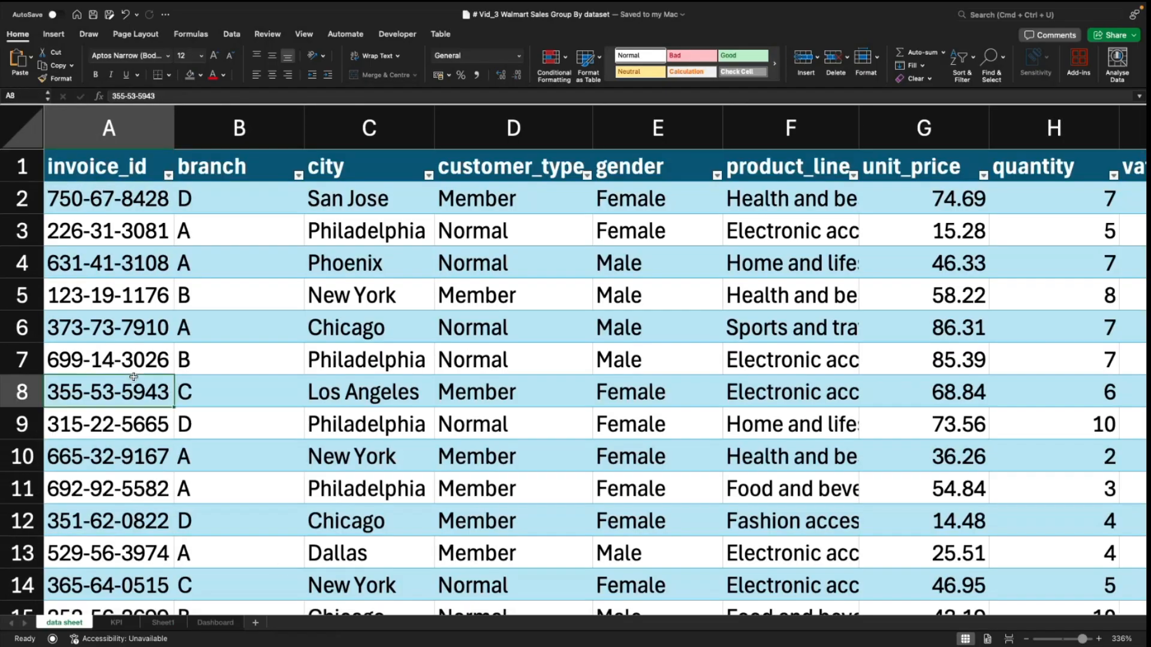
key(ctrl+Down)
key(Down)
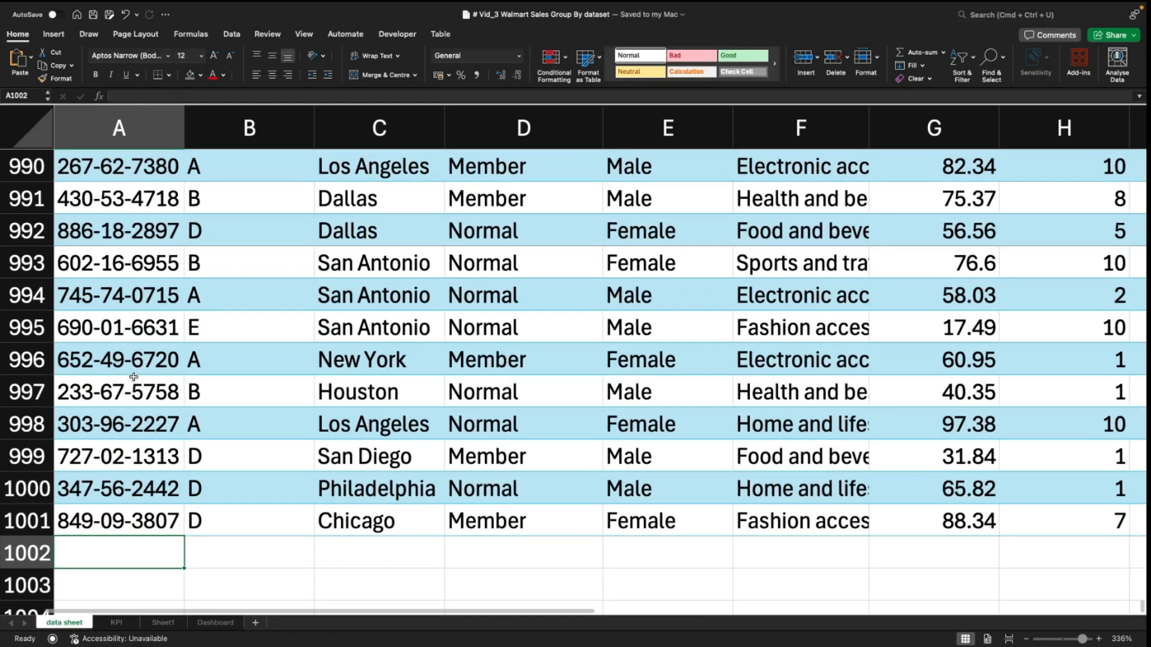
Step: Examine the sales table's name and settings, its last records and the empty rows directly below it
click(346, 258)
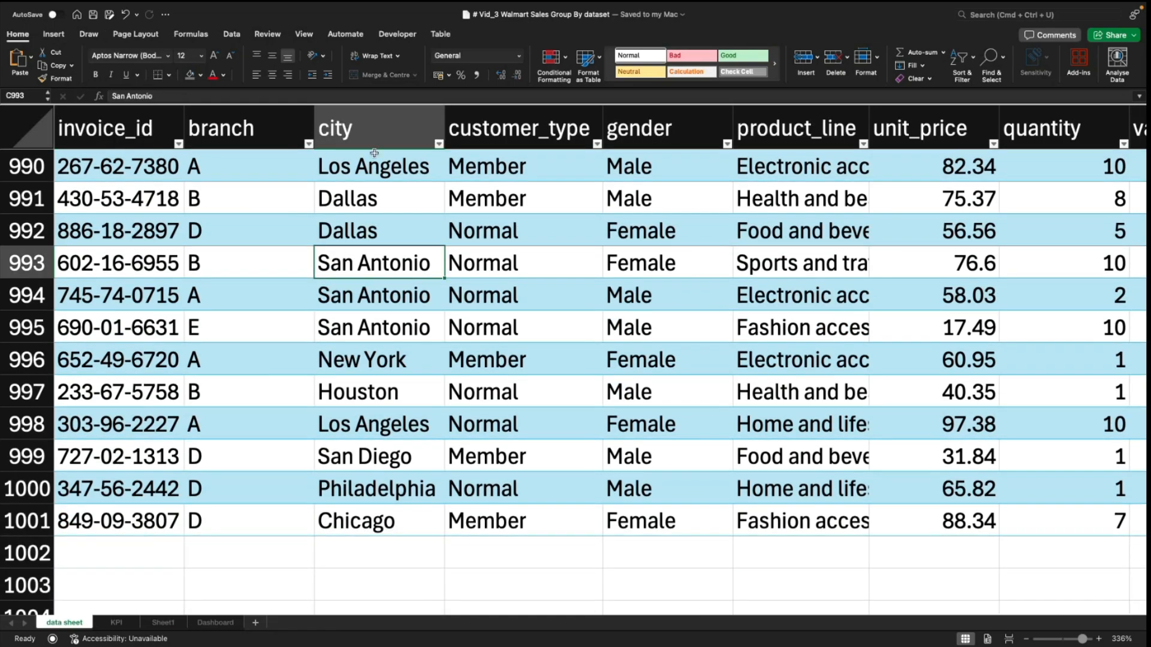
click(441, 33)
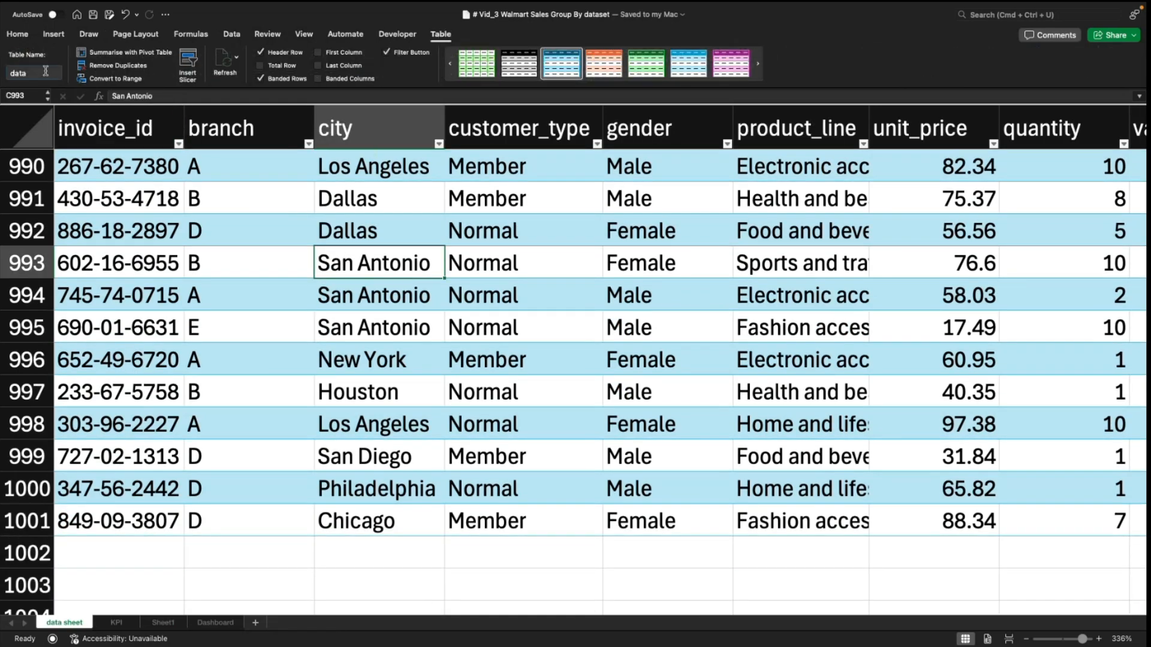
click(119, 546)
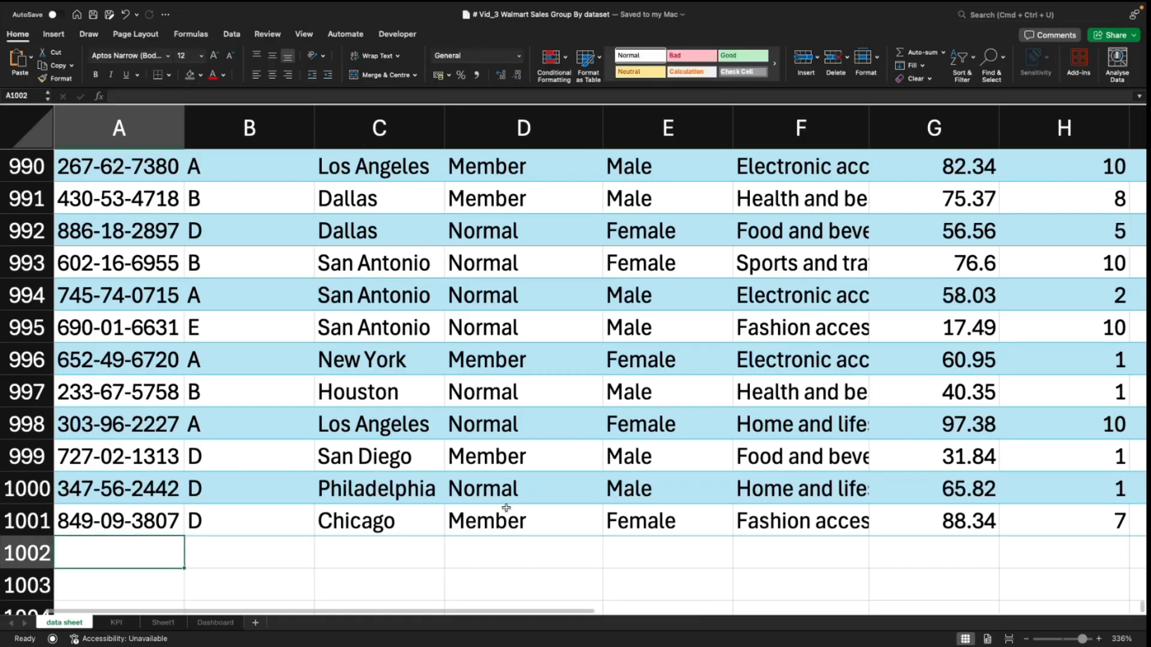
click(220, 546)
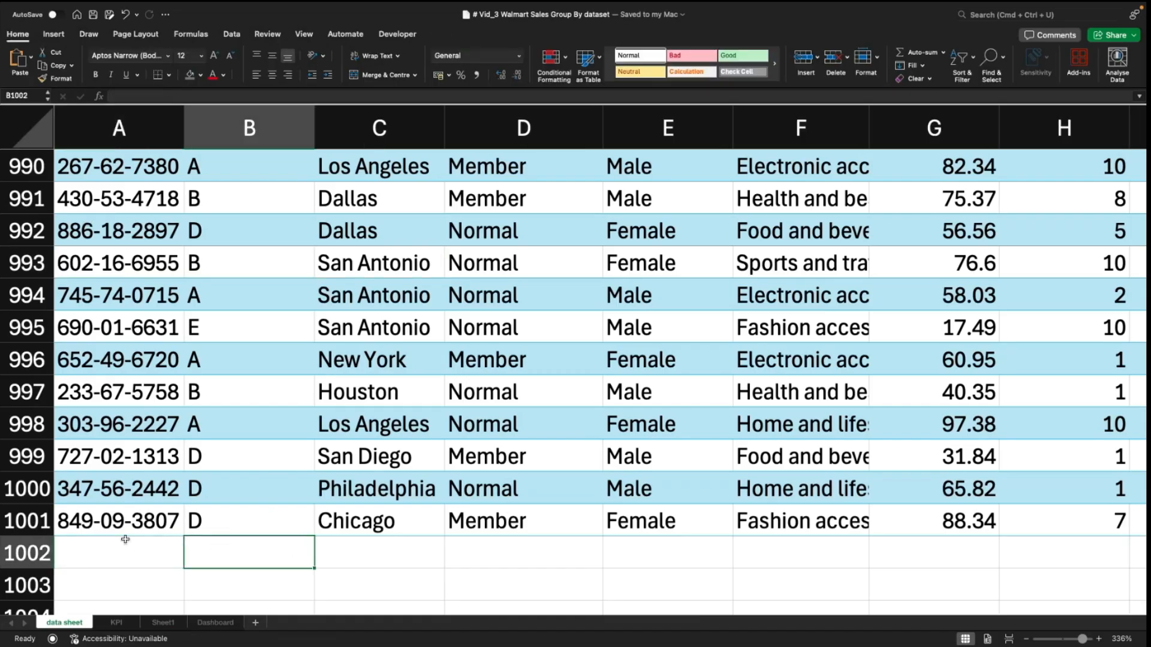
drag(113, 178, 114, 522)
click(114, 522)
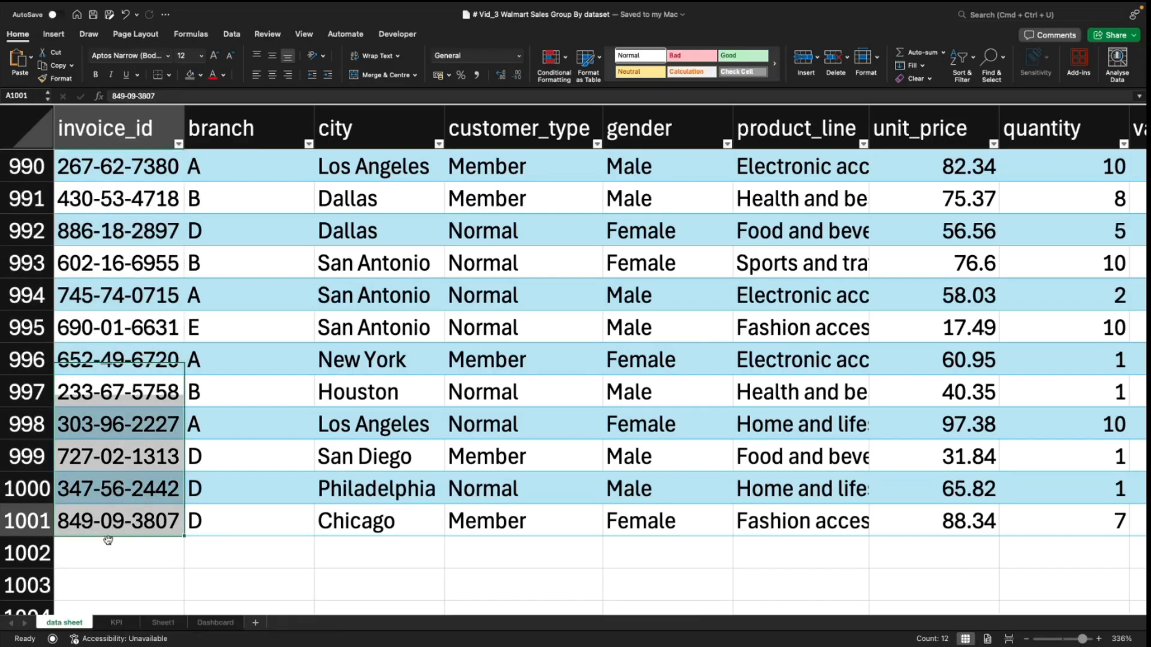
click(285, 465)
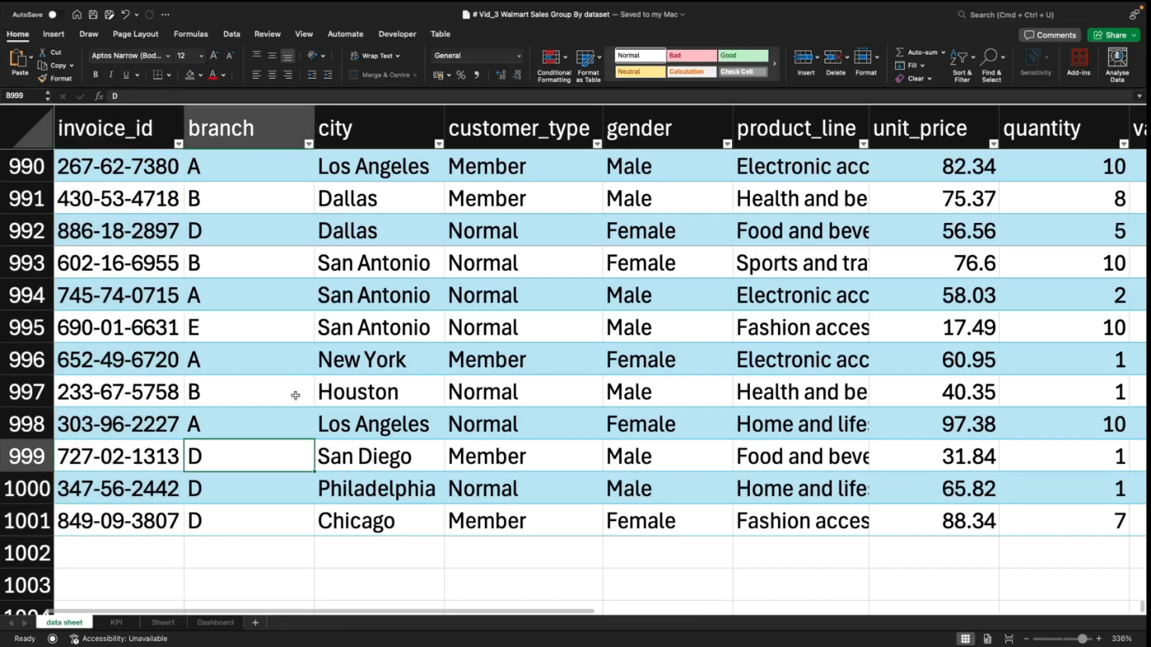
click(441, 34)
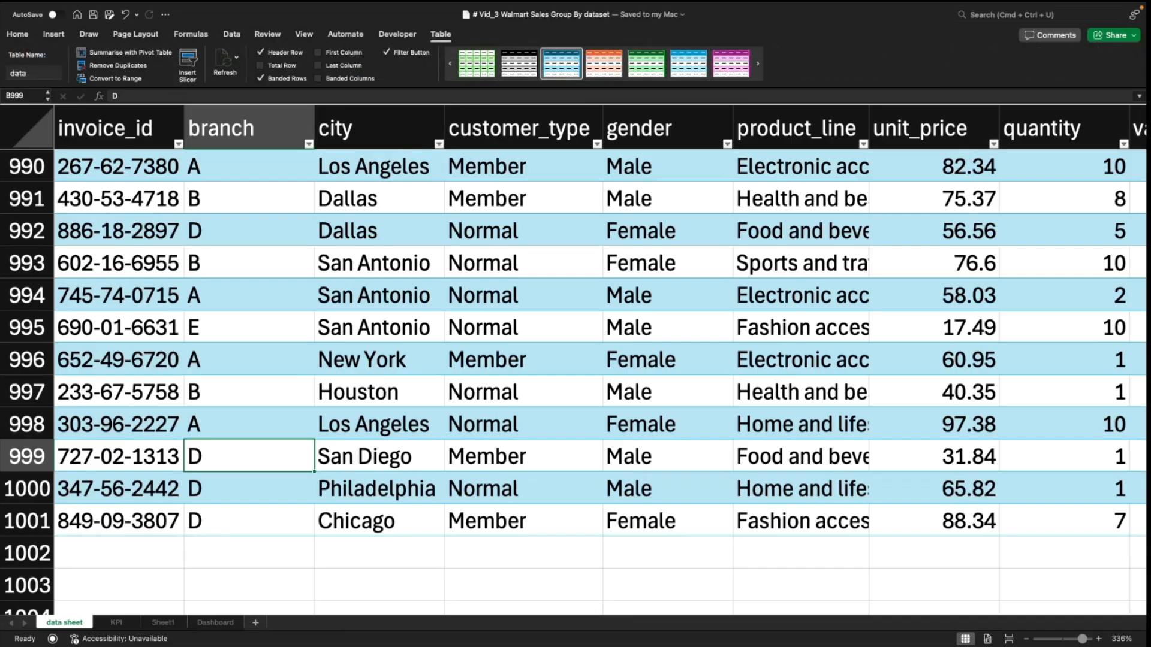
drag(131, 553, 275, 451)
click(271, 453)
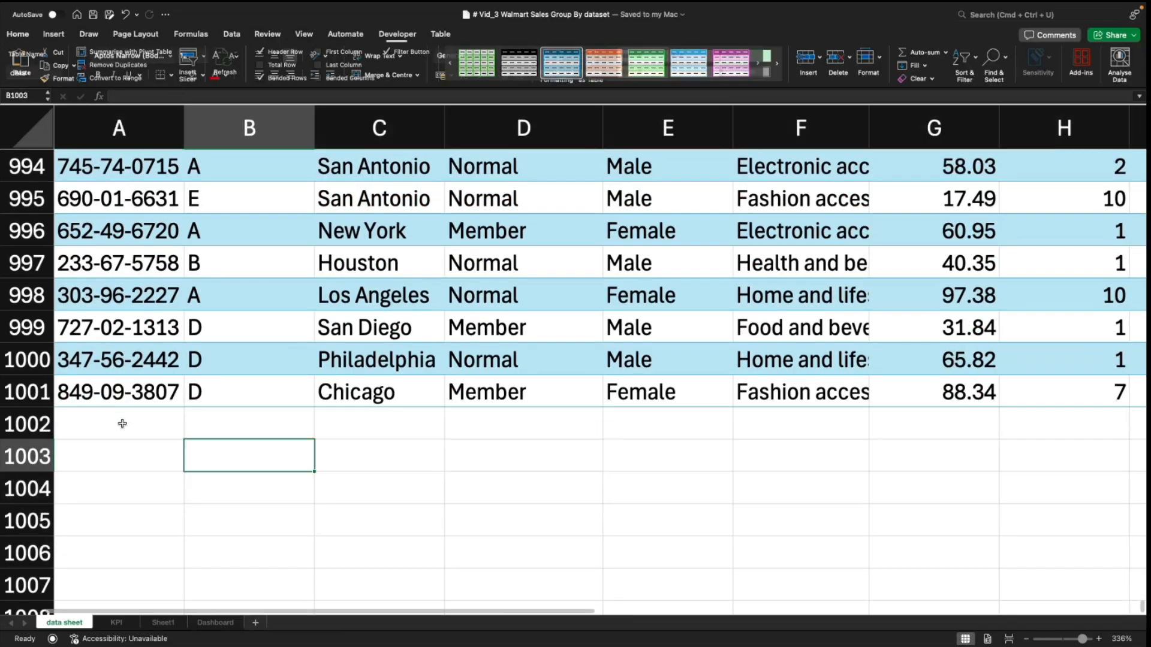
drag(122, 424, 246, 458)
click(199, 521)
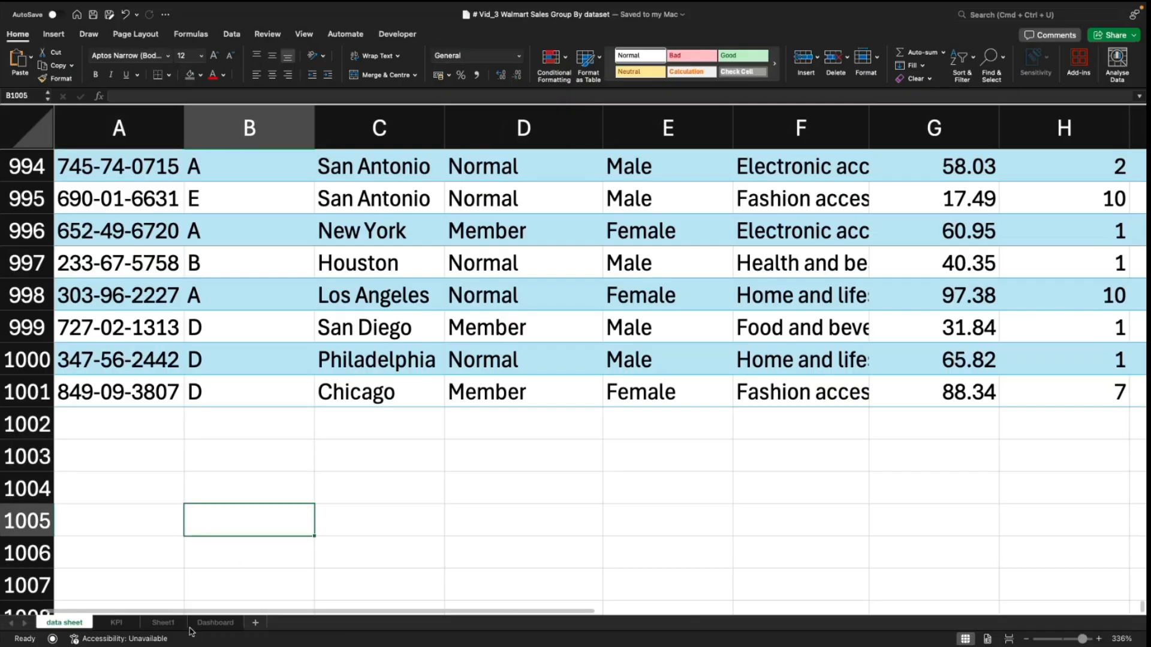
Step: On the Dashboard sheet, duplicate the white header bar and place the copy directly beneath it, starting at row 5
click(213, 623)
click(432, 413)
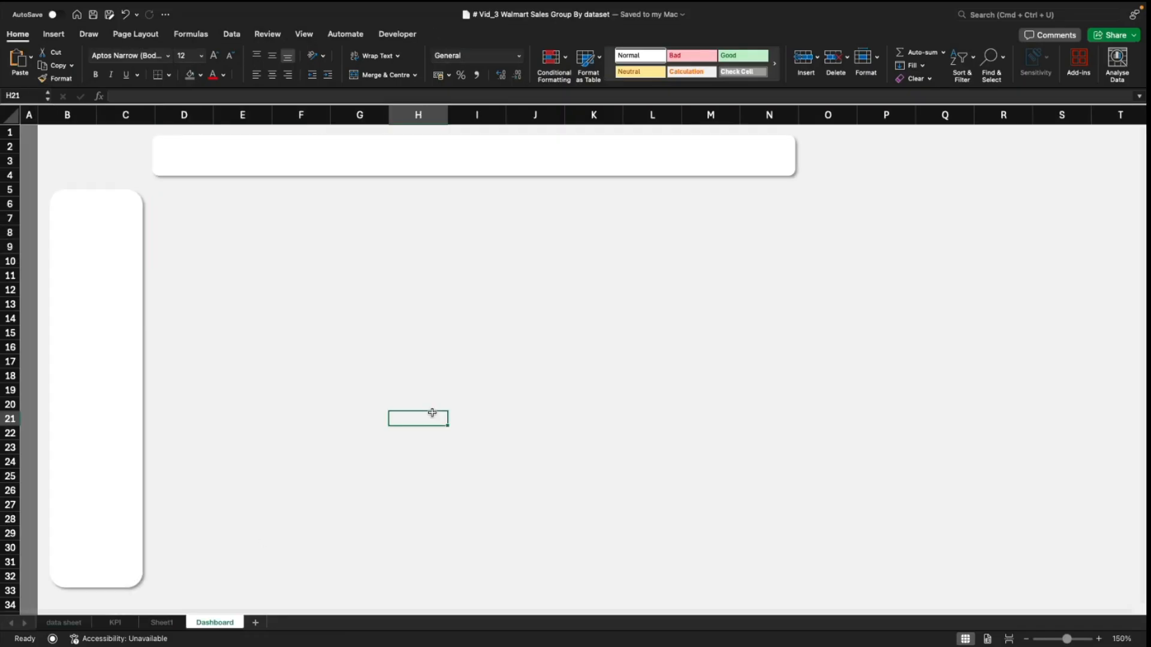
click(329, 156)
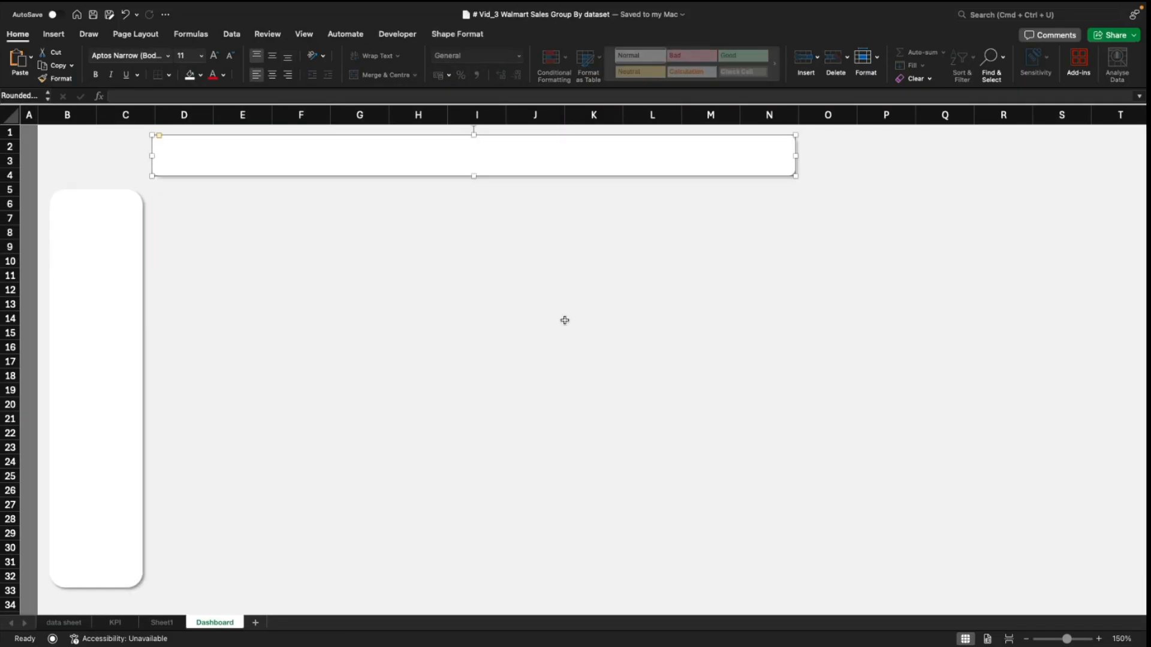
click(376, 292)
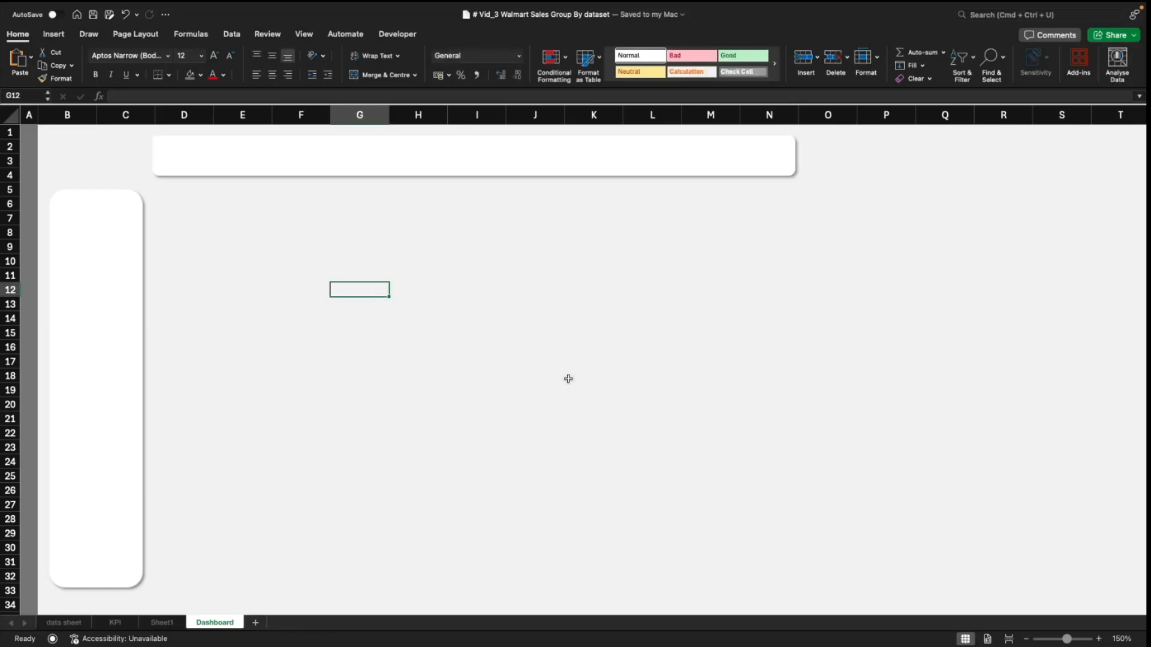
key(cmd+v)
drag(521, 317, 343, 224)
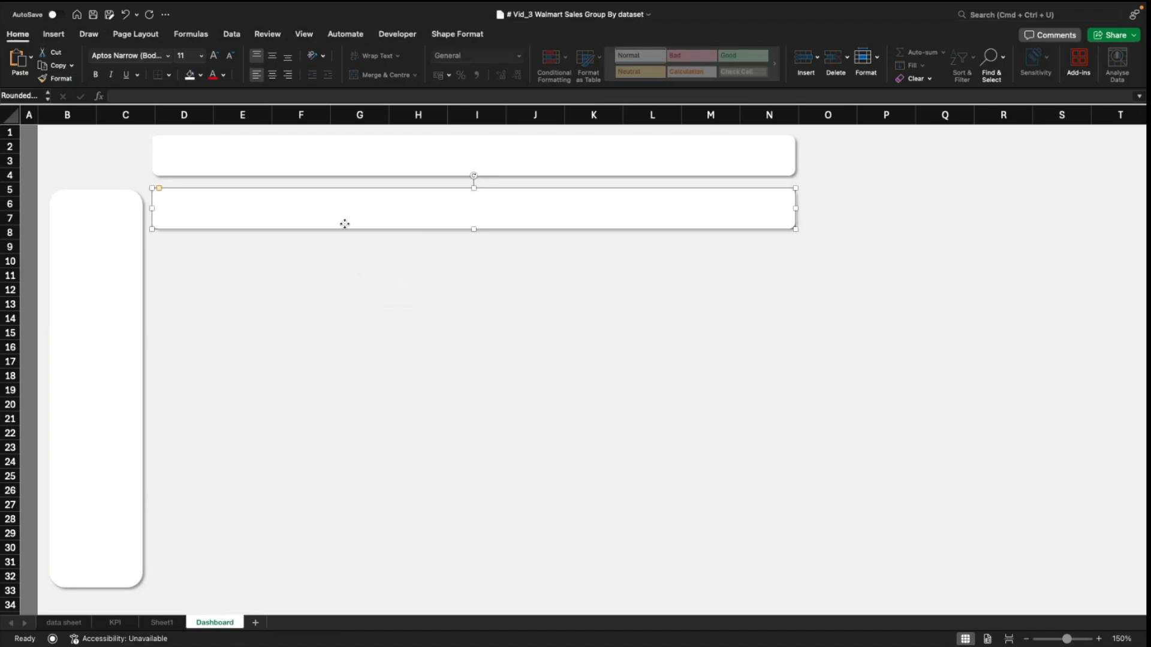
Step: Resize the copied bar to a card spanning about D5 to F9 and place two duplicates beside it in a row
drag(798, 208, 338, 214)
drag(247, 230, 248, 255)
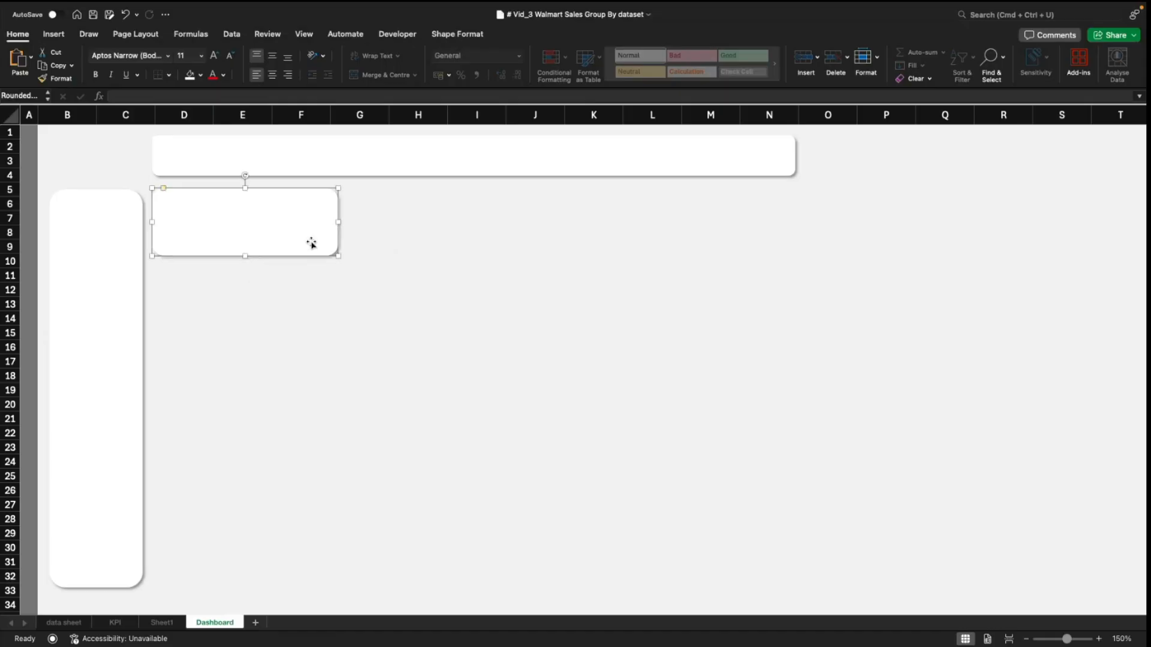
drag(280, 247, 653, 223)
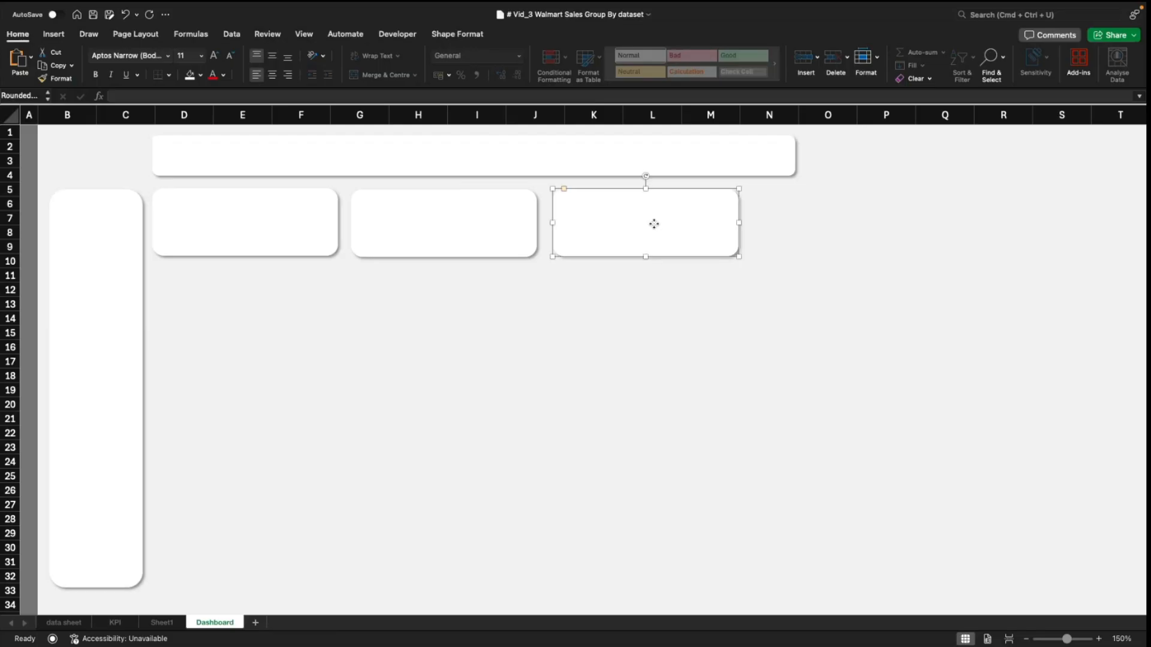
click(596, 316)
click(270, 223)
click(470, 244)
click(583, 328)
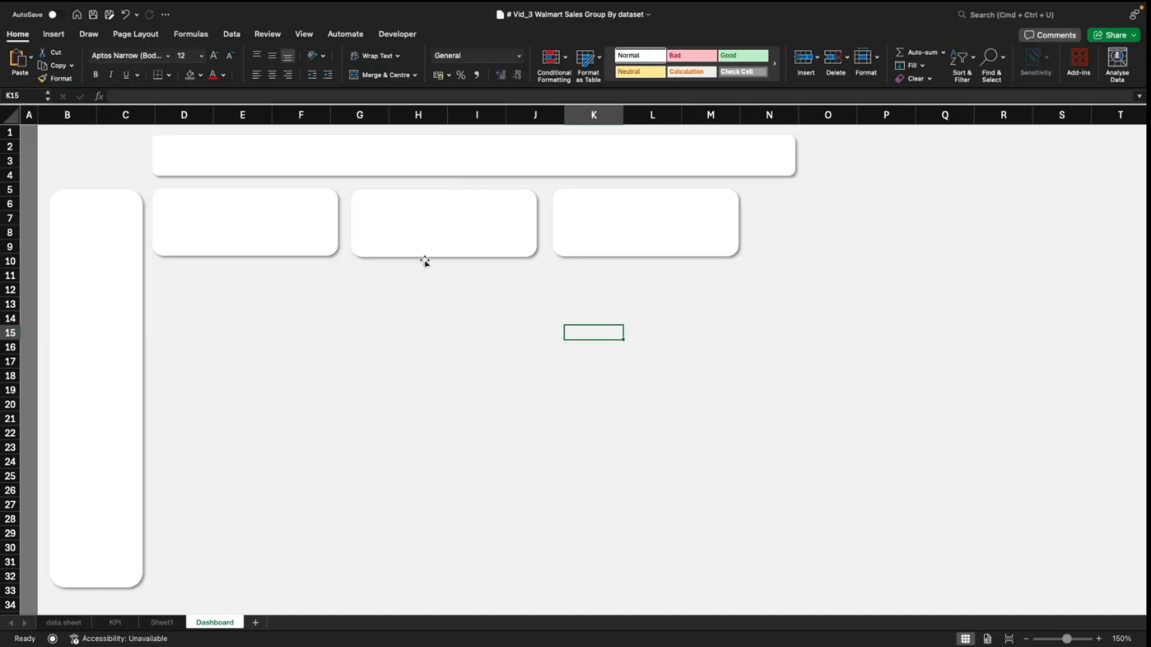
Step: Set the height of all three cards below the header bar to 1 inch
click(222, 221)
shift+click(515, 223)
shift+click(624, 219)
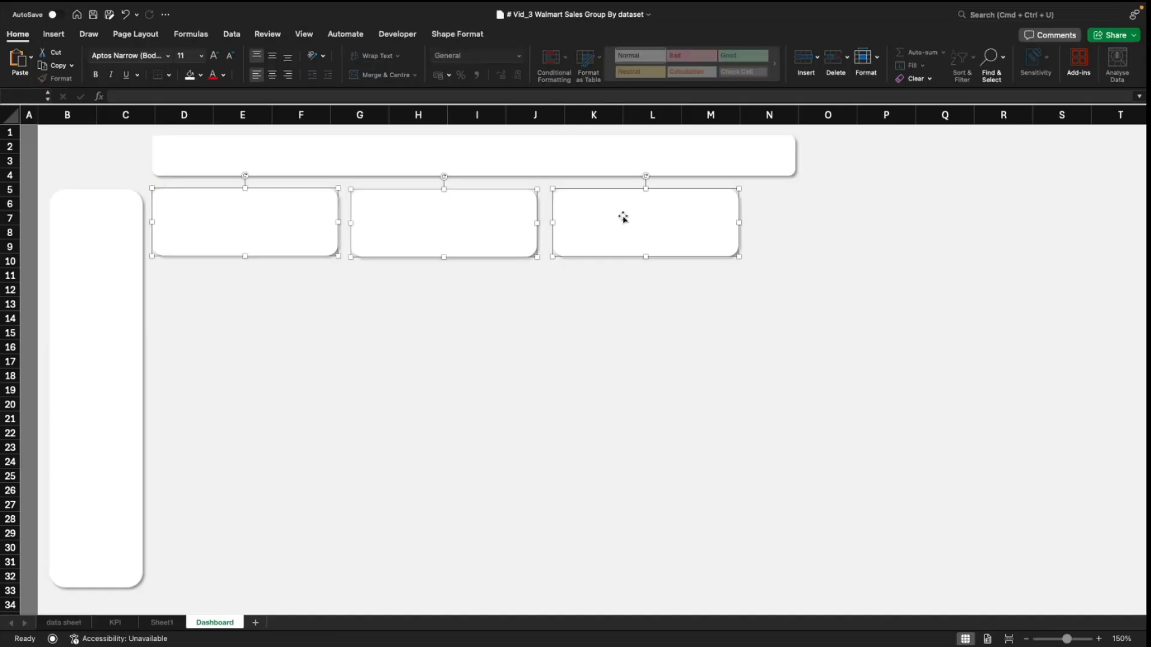
click(456, 35)
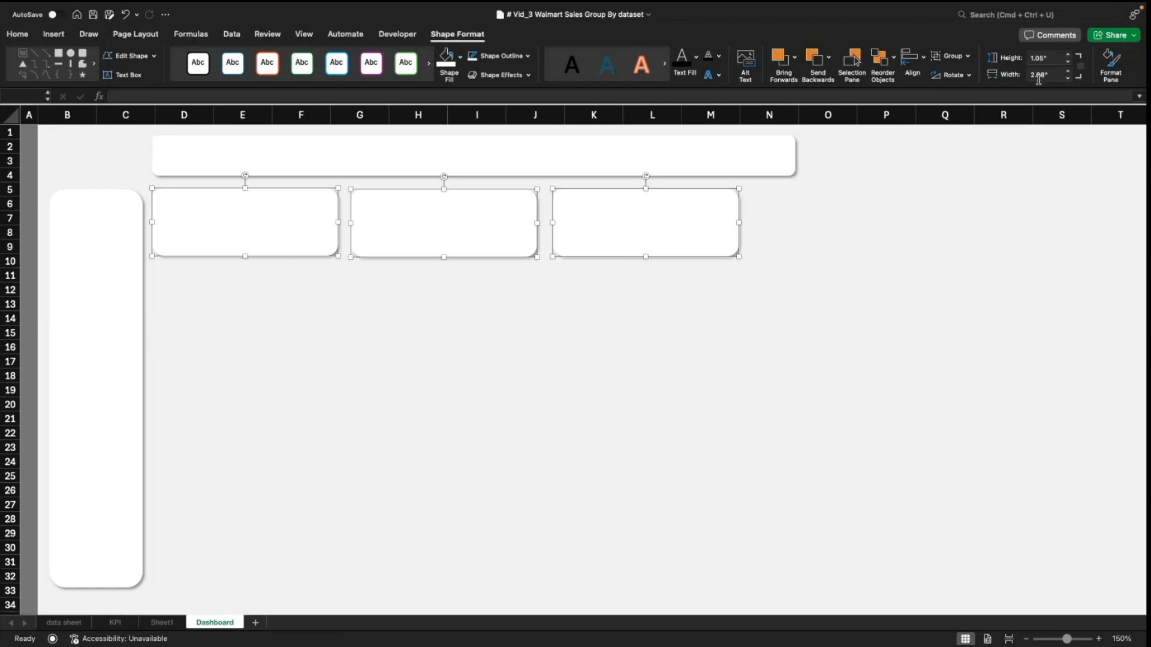
click(1035, 58)
key(Tab)
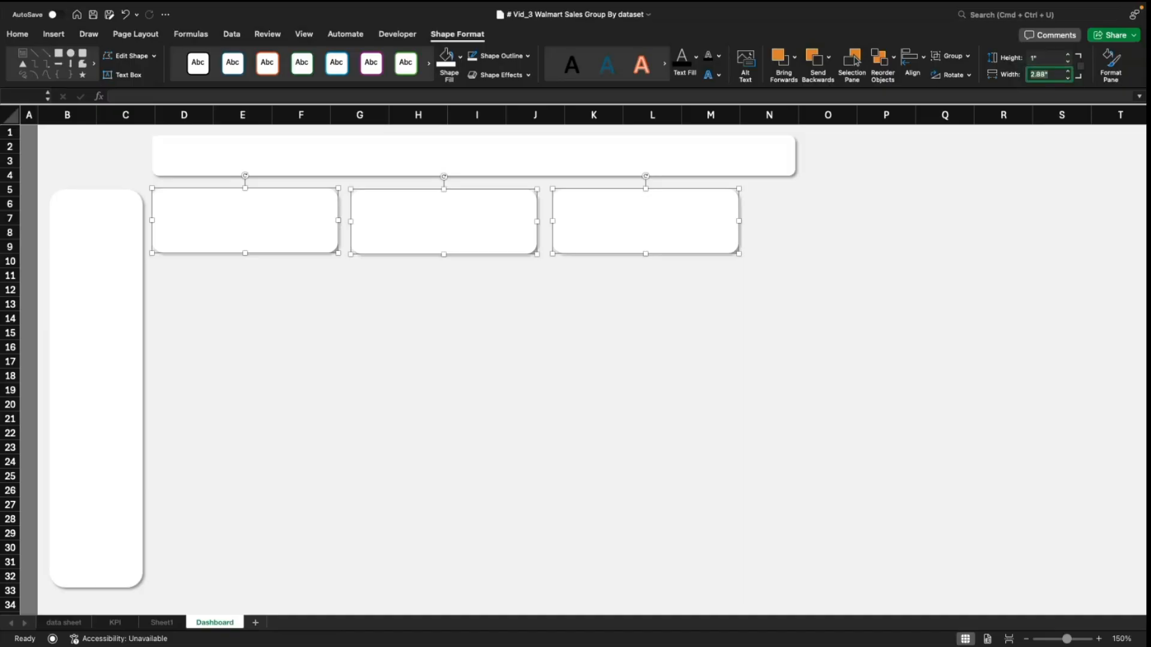
Step: Set the three cards' width to 3 and then 3.5 inches, and distribute them horizontally
key(Return)
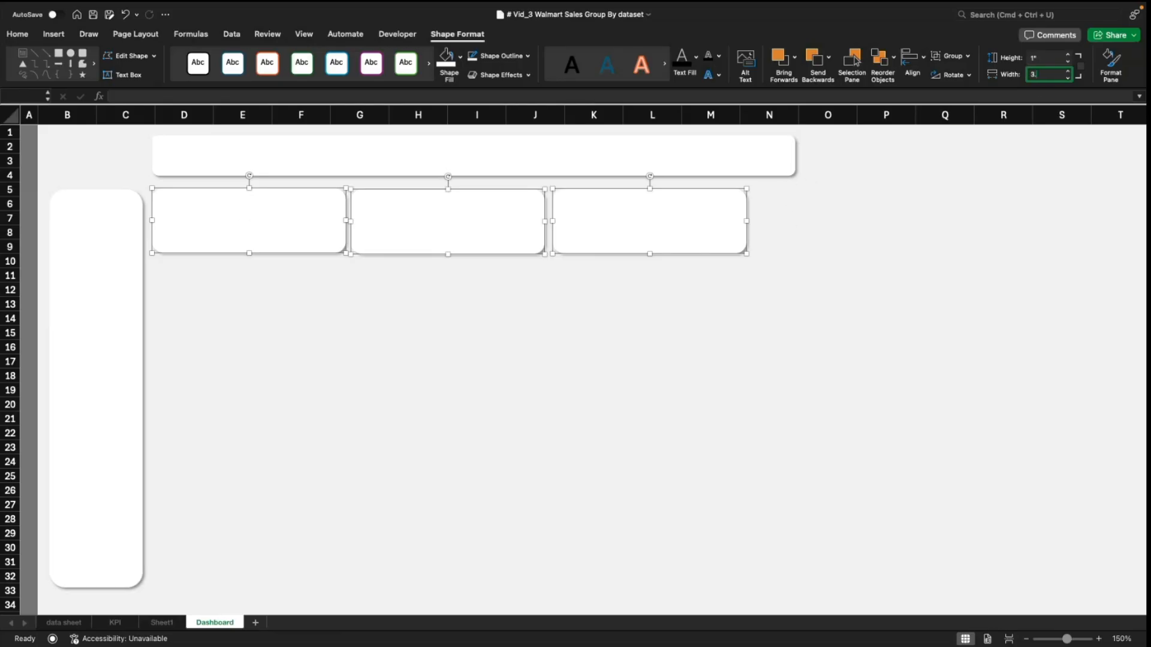
text(5)
key(Return)
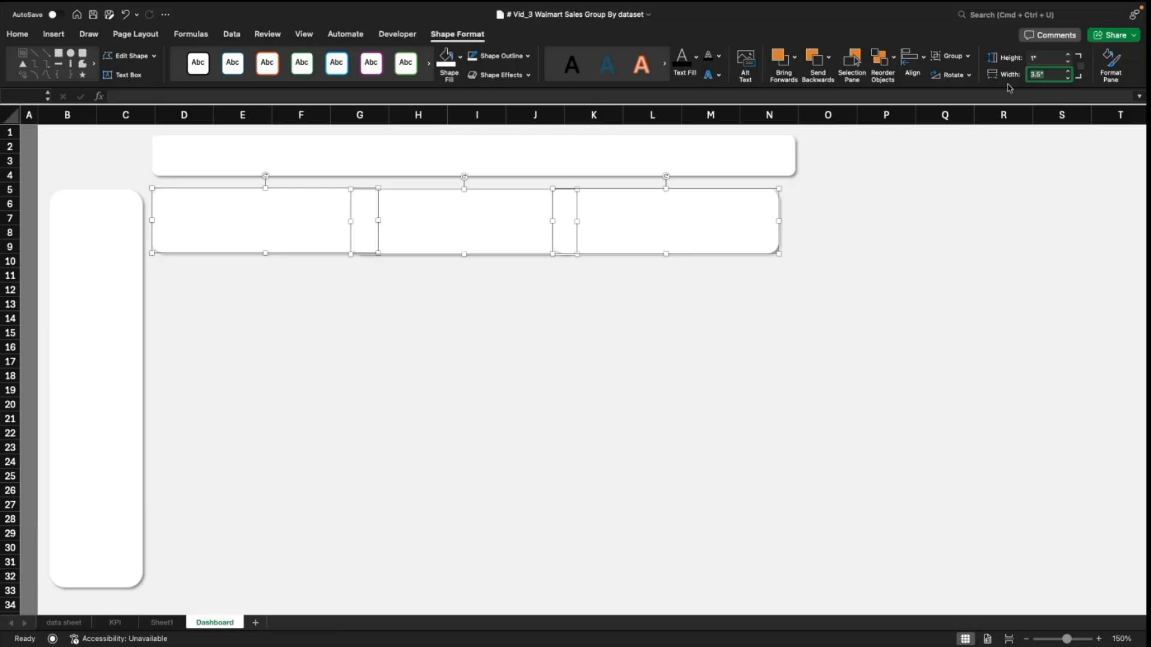
click(913, 58)
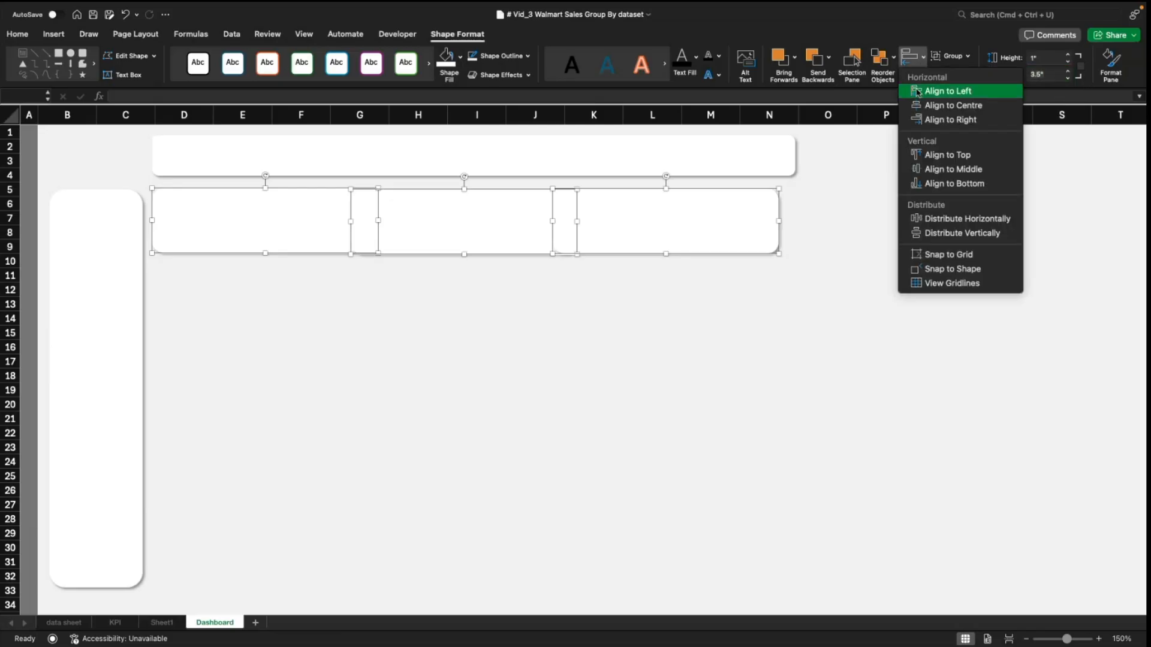
click(943, 224)
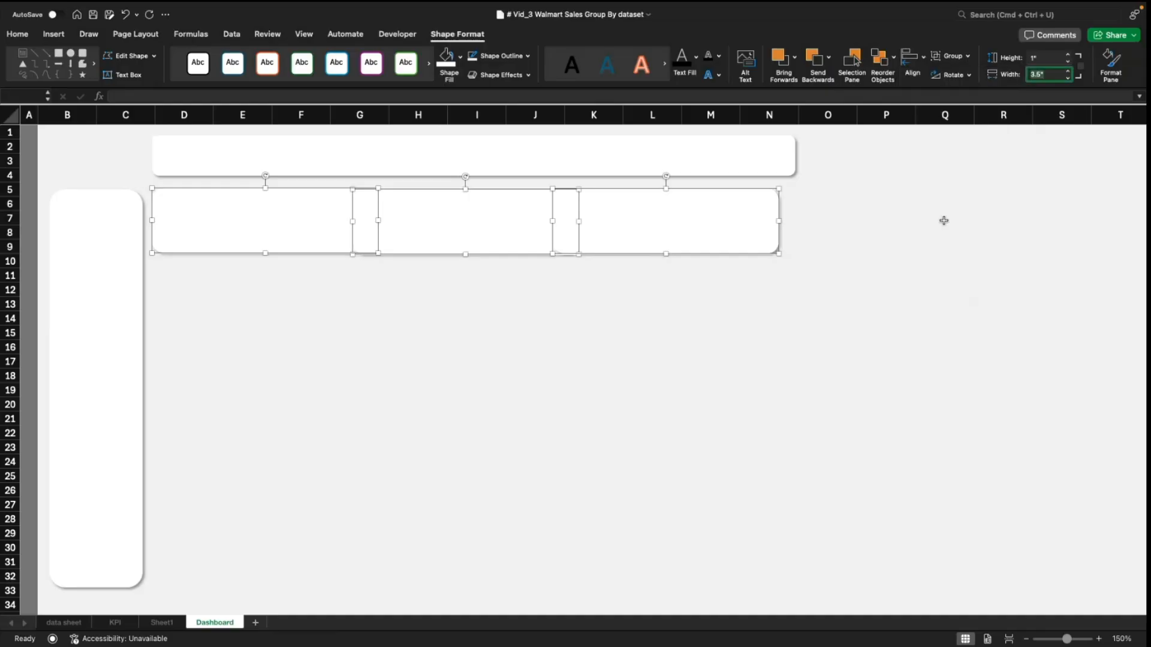
click(624, 327)
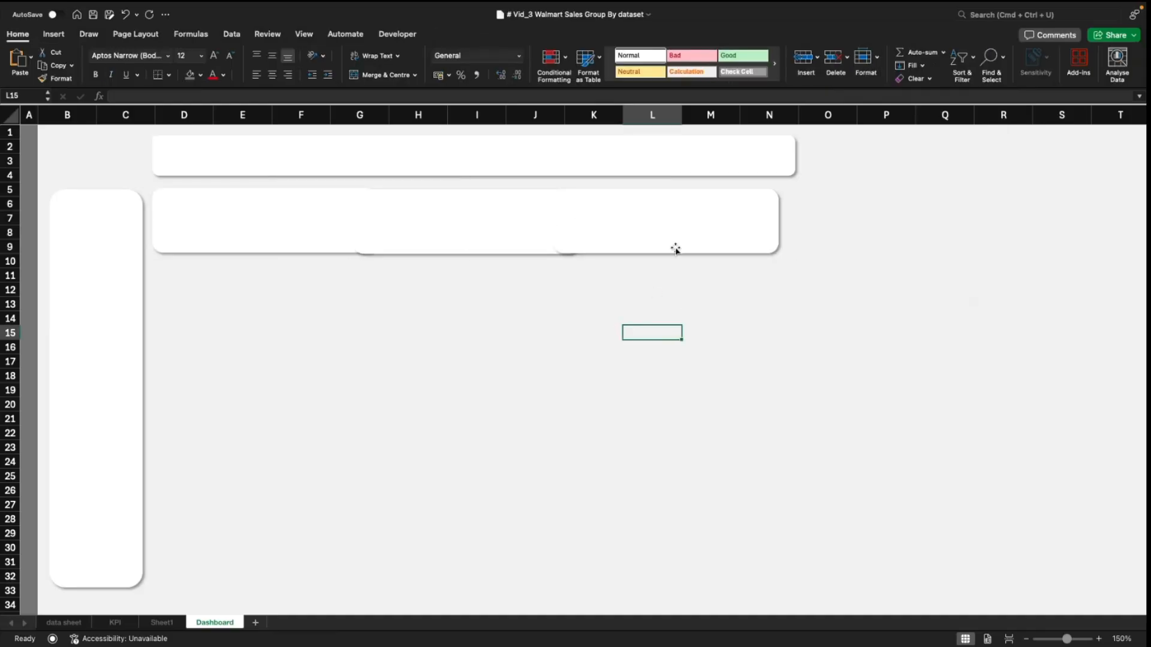
click(689, 235)
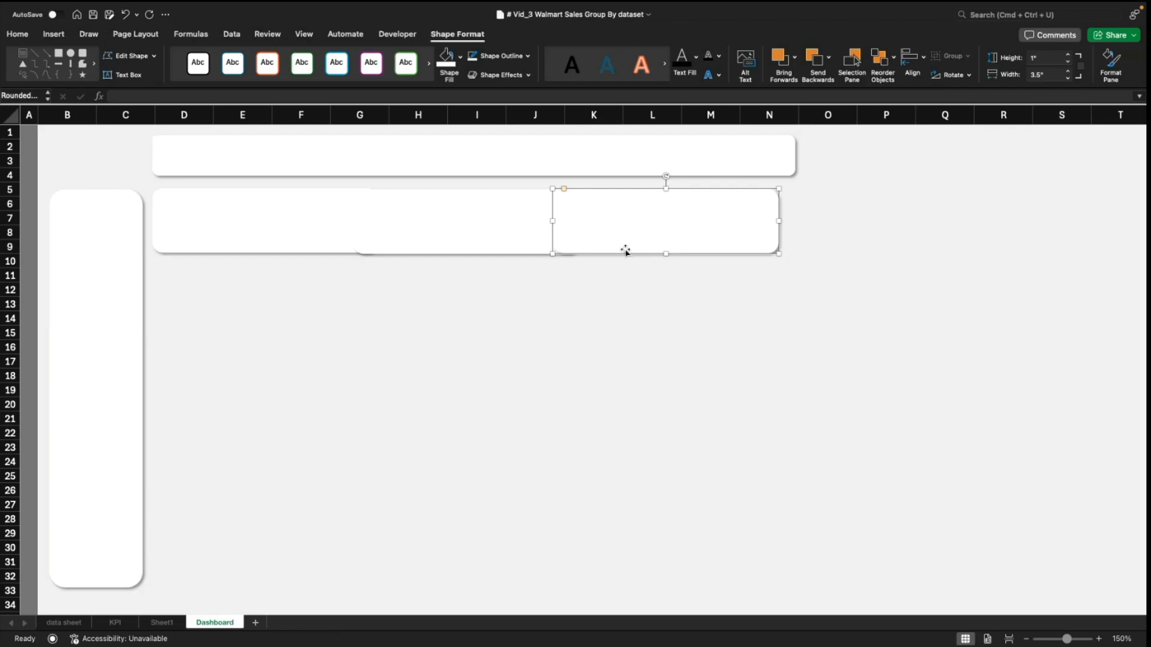
Step: Set the width of all three cards to 3.3 inches and then reduce it to 3.2 inches
click(275, 220)
shift+click(467, 226)
shift+click(660, 228)
click(1048, 74)
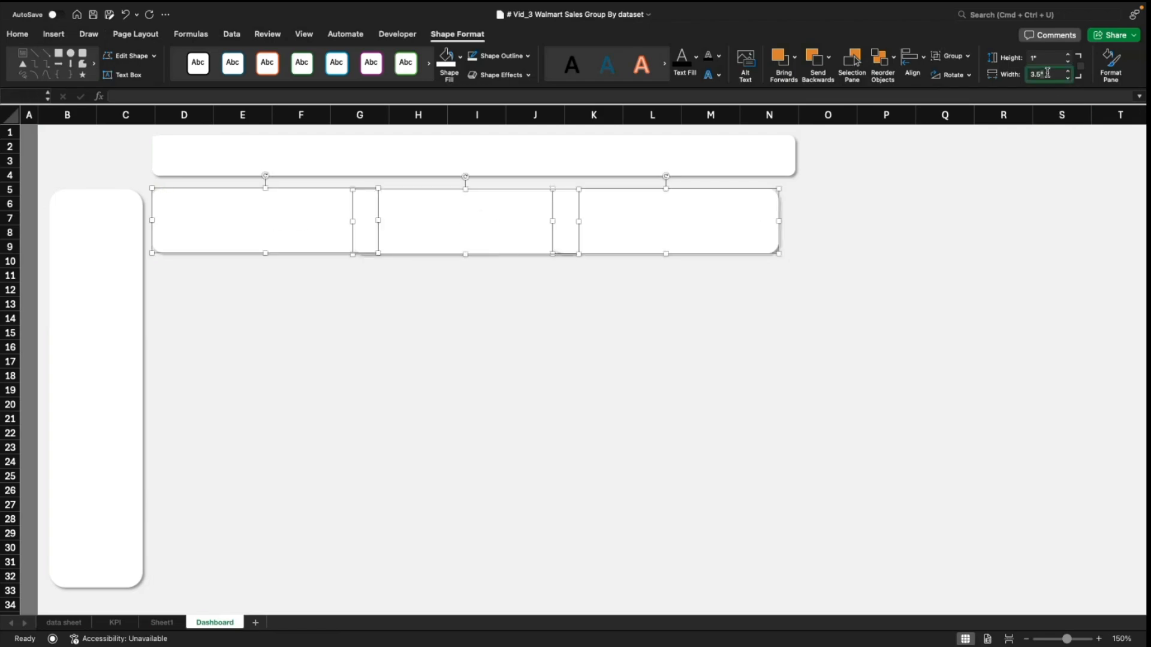
text(3)
key(Return)
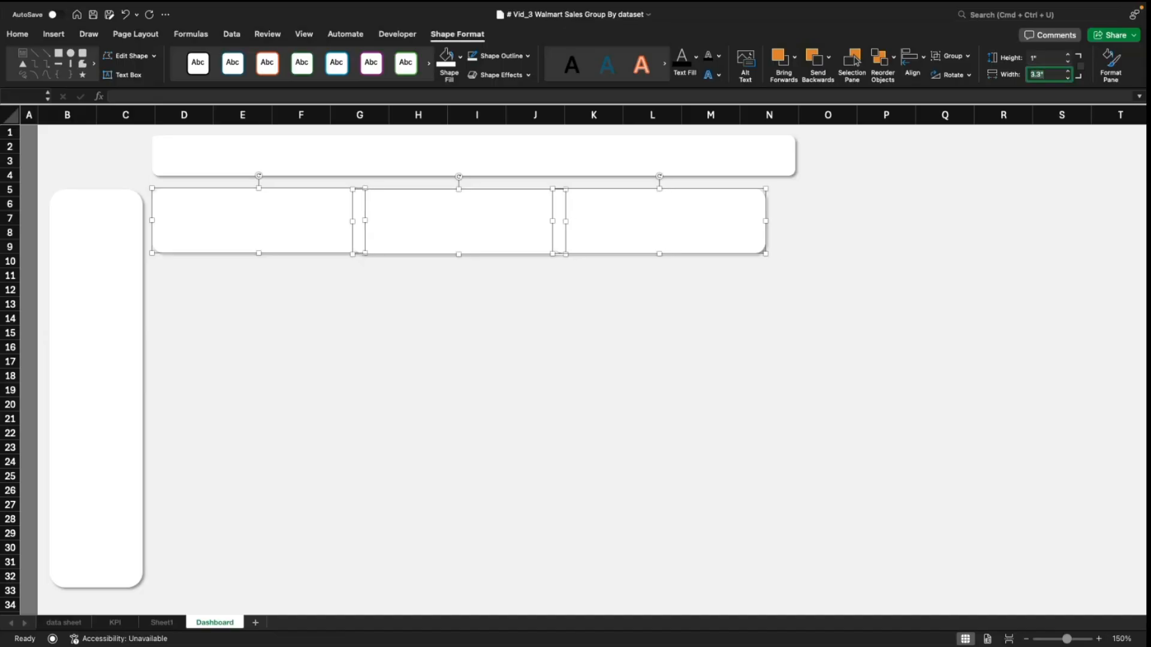
text(3.2)
key(Return)
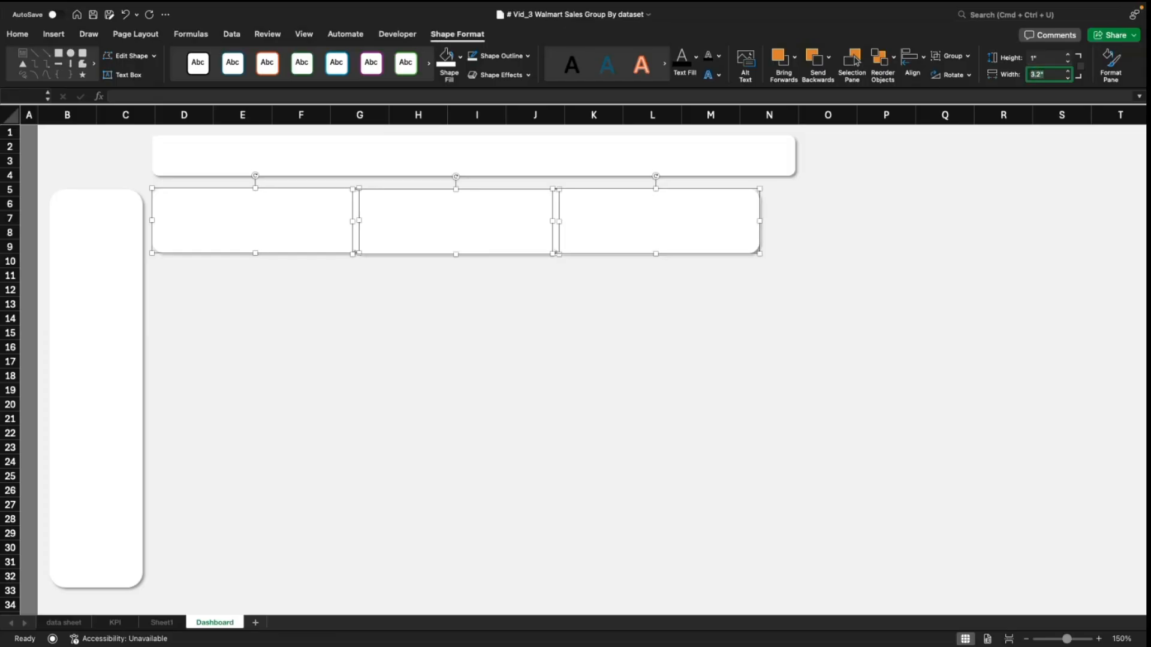
Step: Move the last card to near the header bar's far end in column N and shift the middle card between its neighbours
click(790, 247)
click(668, 214)
drag(669, 215, 704, 208)
drag(501, 227, 516, 227)
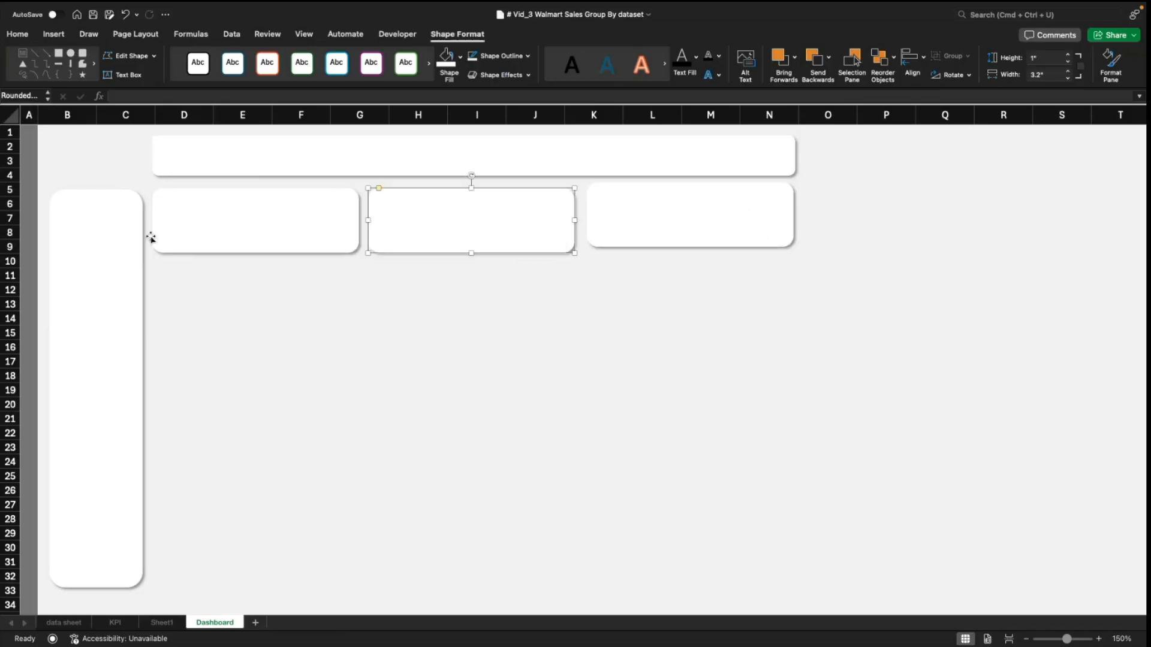
Step: Align the left edges of the first card and the header bar
click(571, 360)
click(231, 201)
shift+click(205, 155)
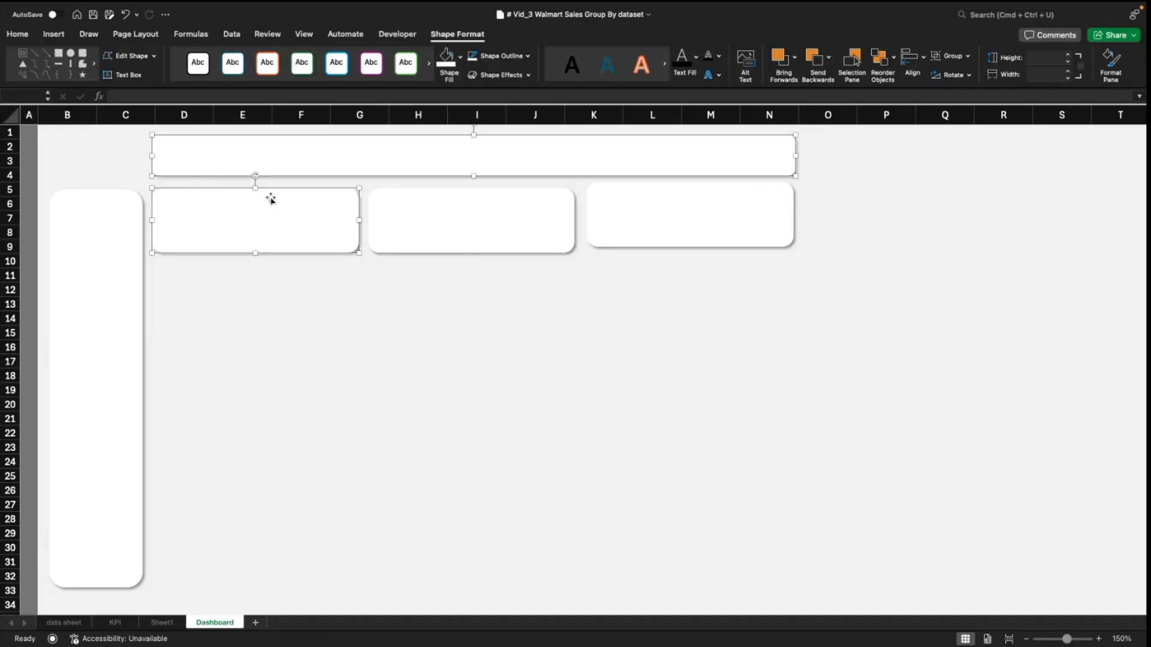
click(923, 59)
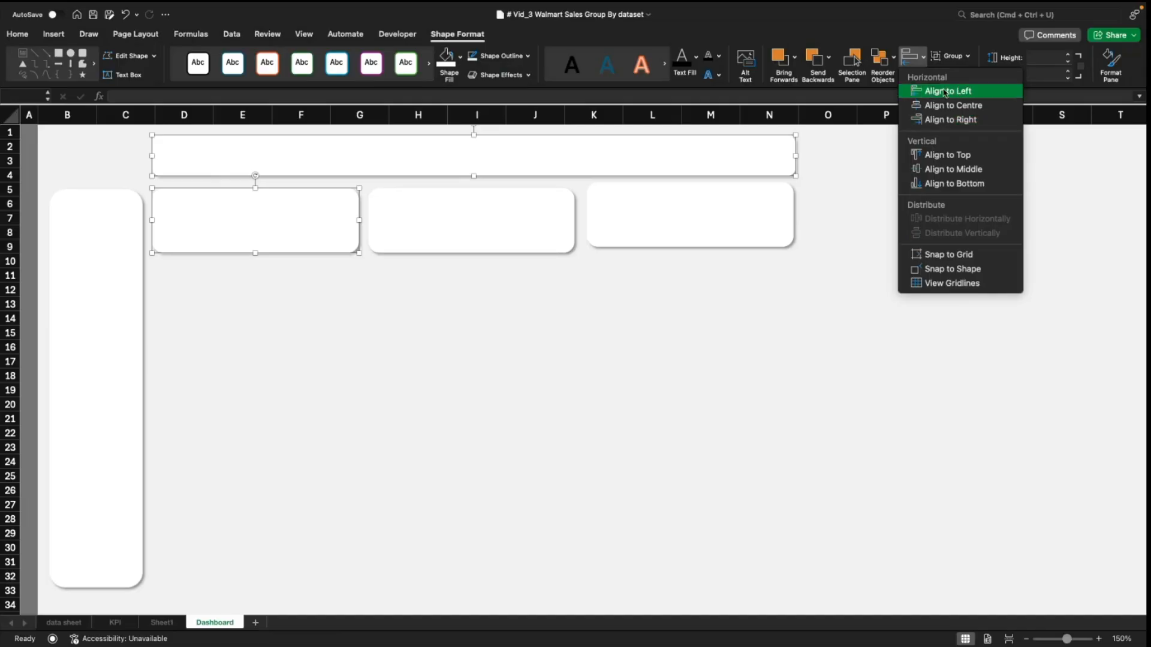
click(938, 92)
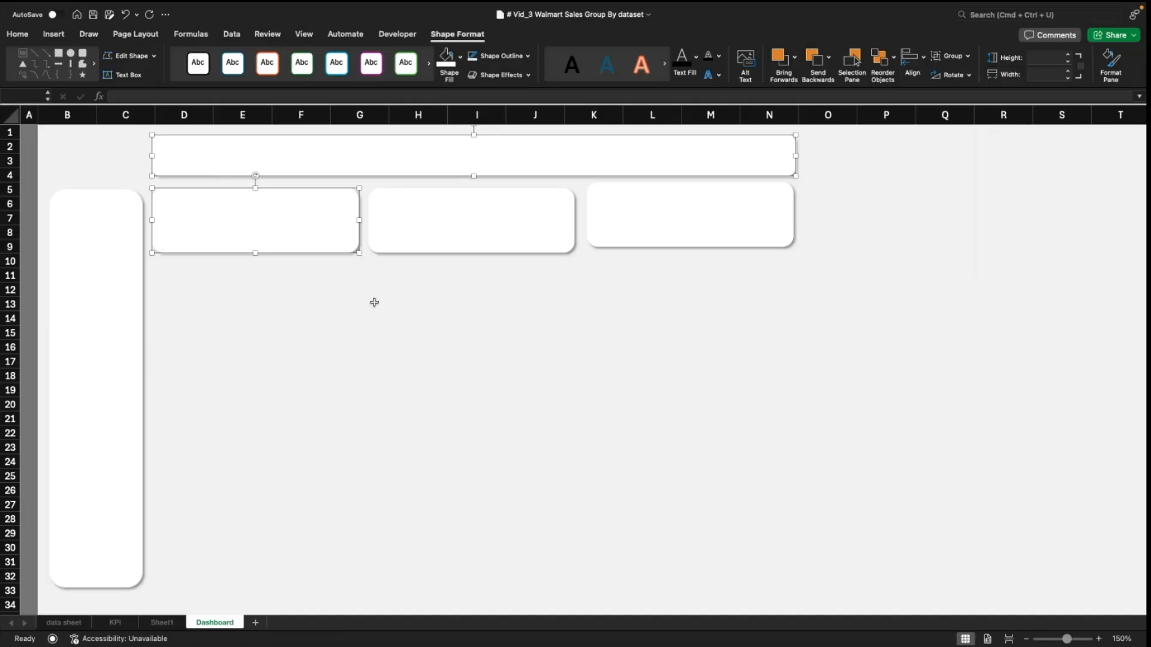
Step: Align the right edges of the last KPI card and the header bar
click(417, 289)
click(748, 225)
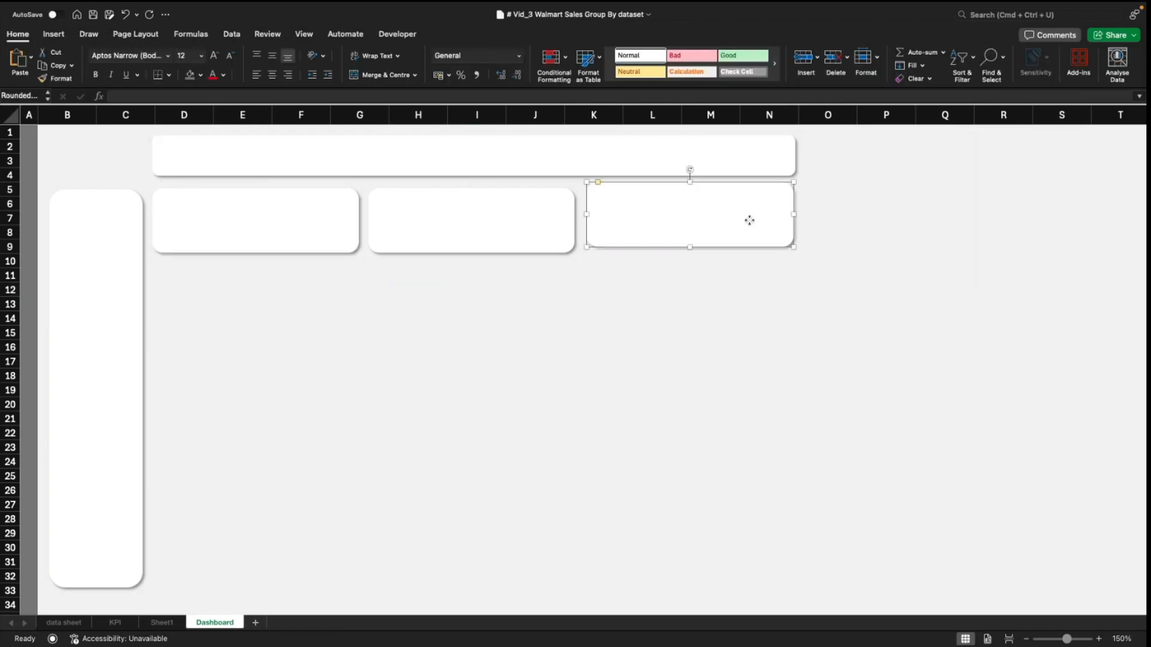
shift+click(759, 163)
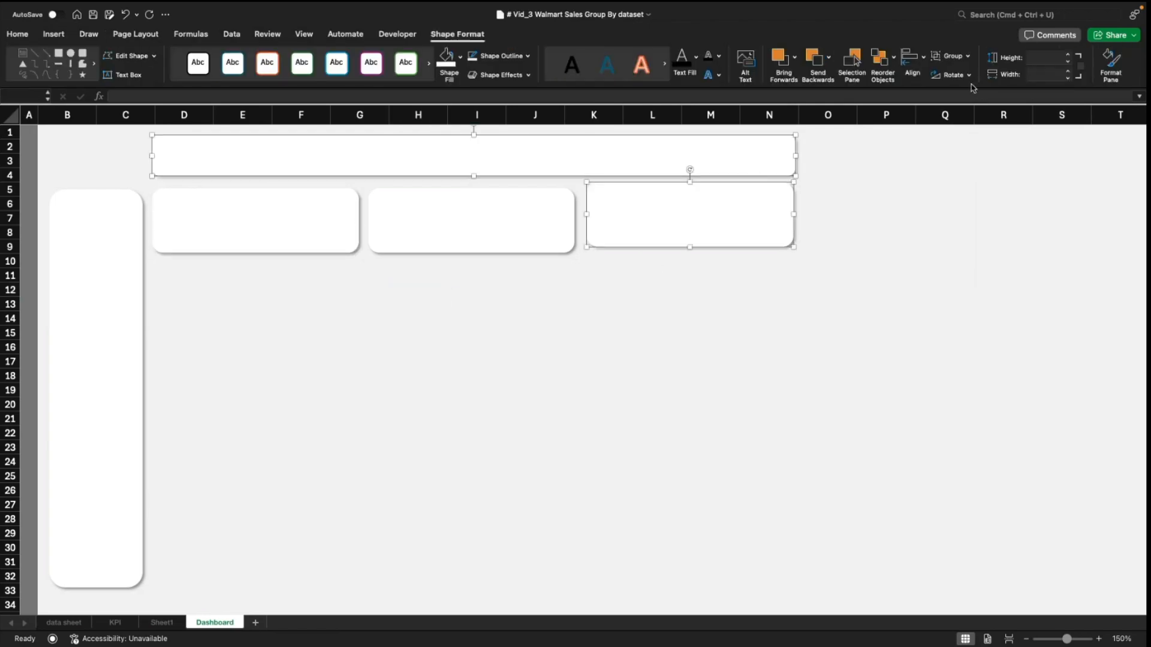
click(918, 60)
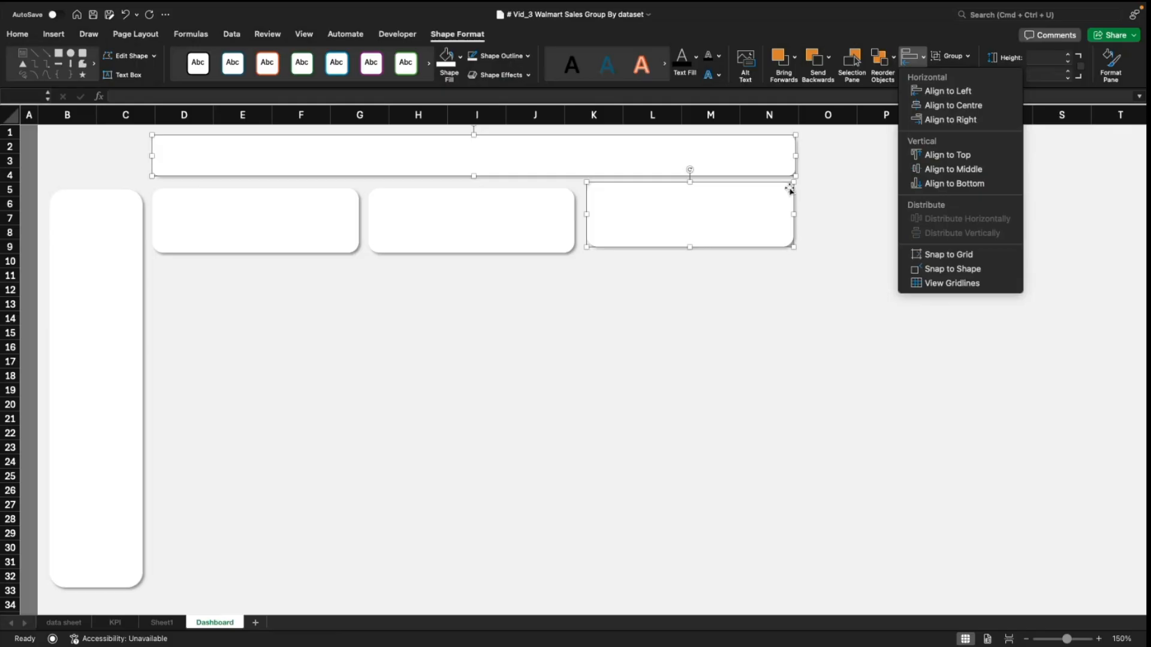
click(951, 120)
click(780, 318)
click(617, 316)
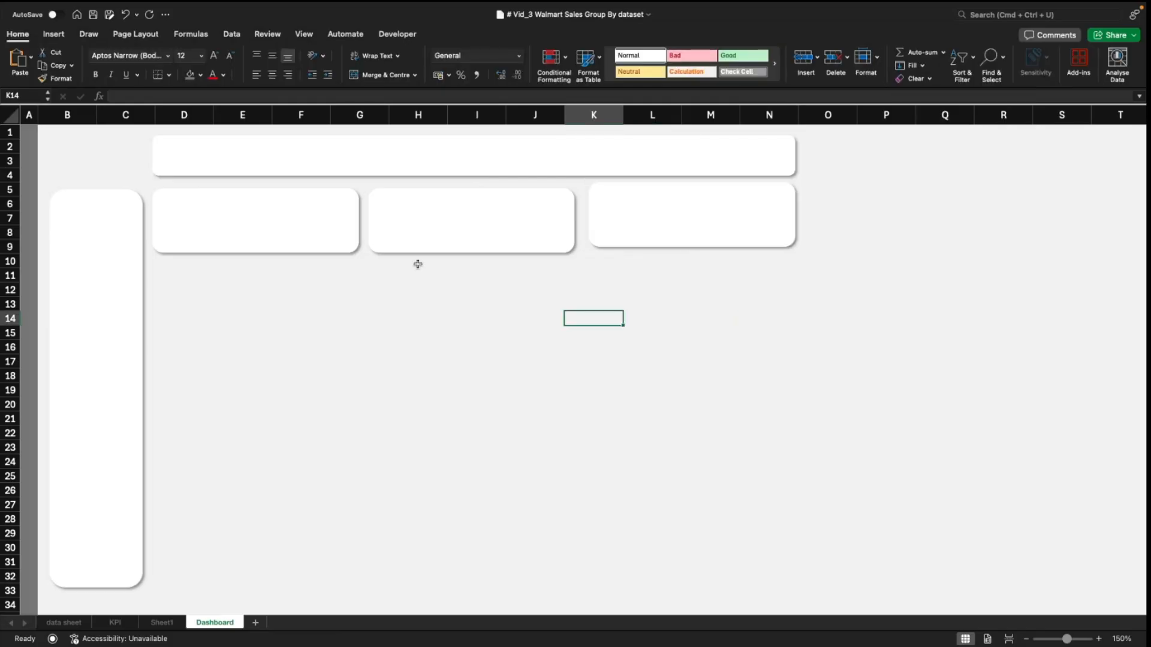
Step: Align the top edges of all three KPI cards
click(303, 218)
shift+click(438, 217)
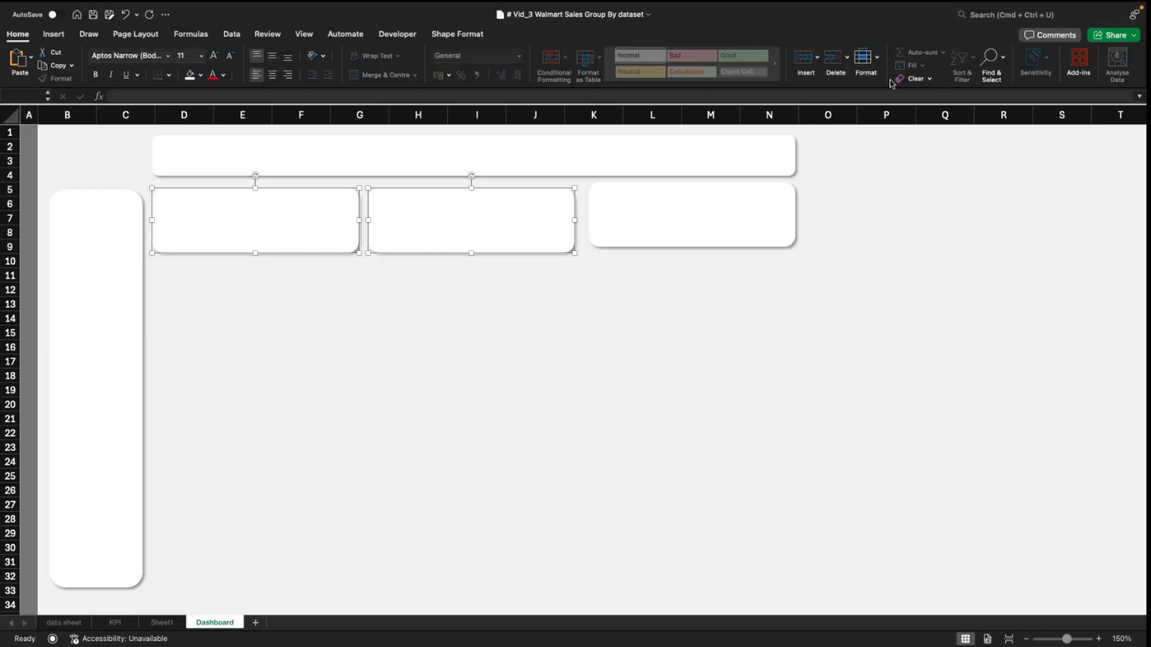
click(457, 34)
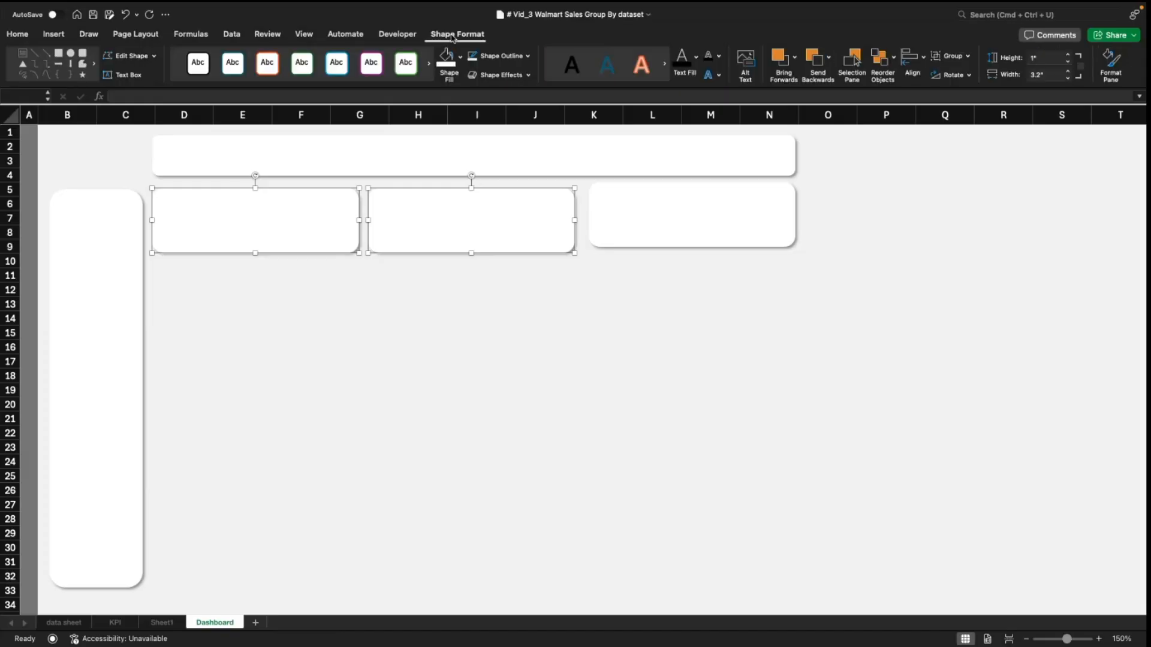
click(911, 59)
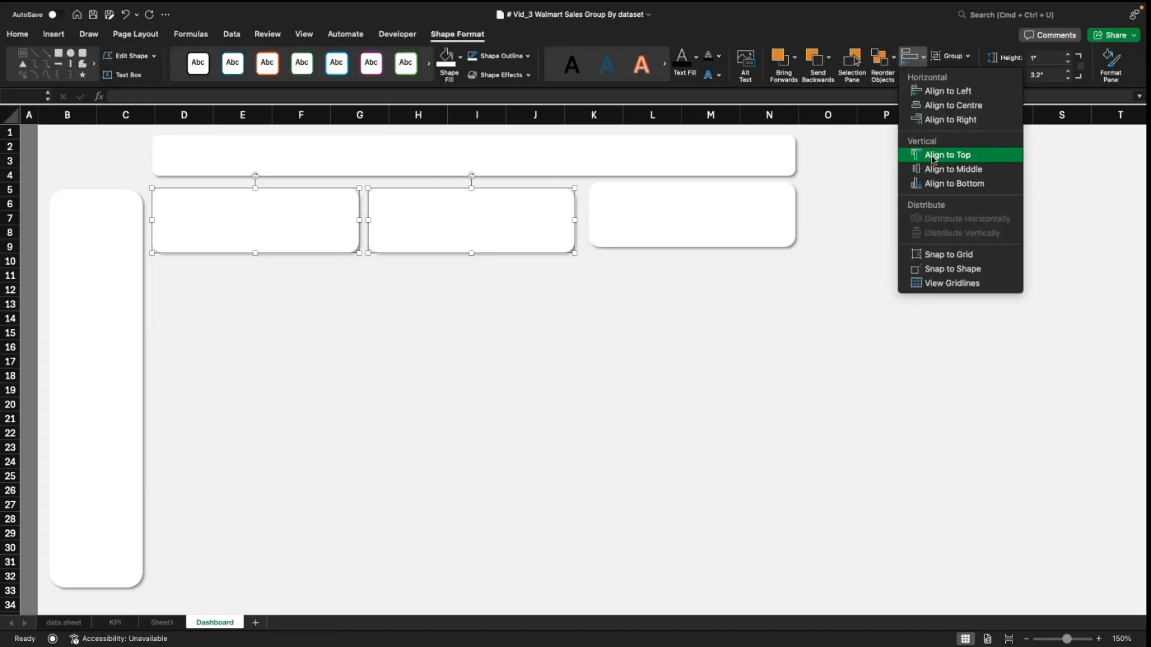
click(940, 157)
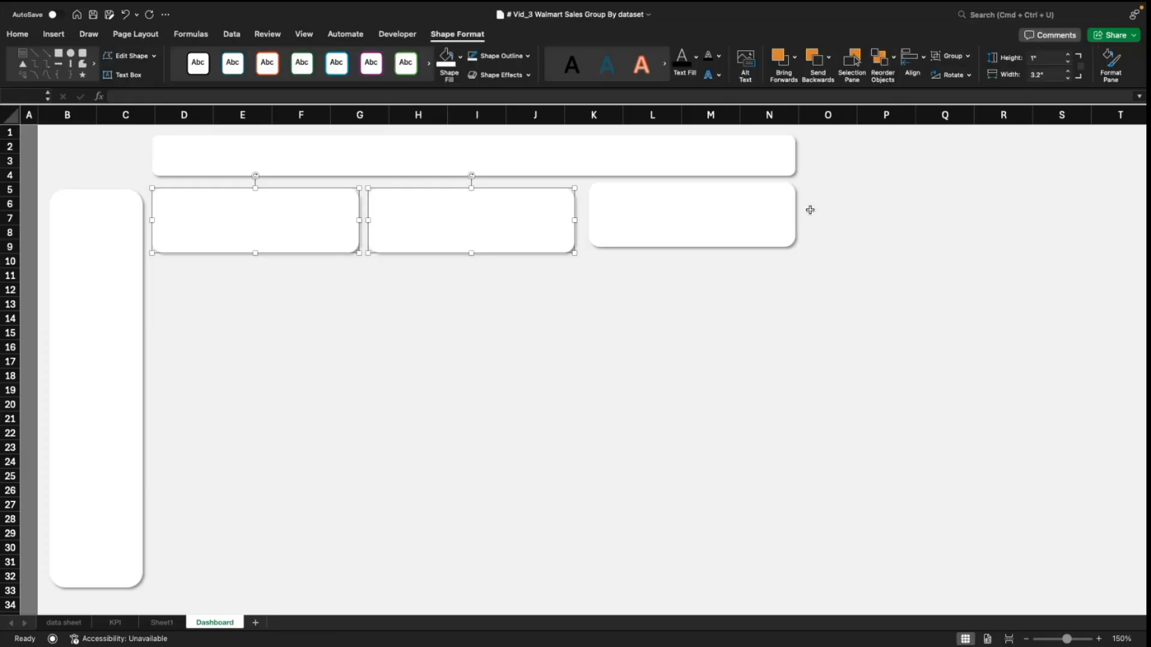
shift+click(642, 219)
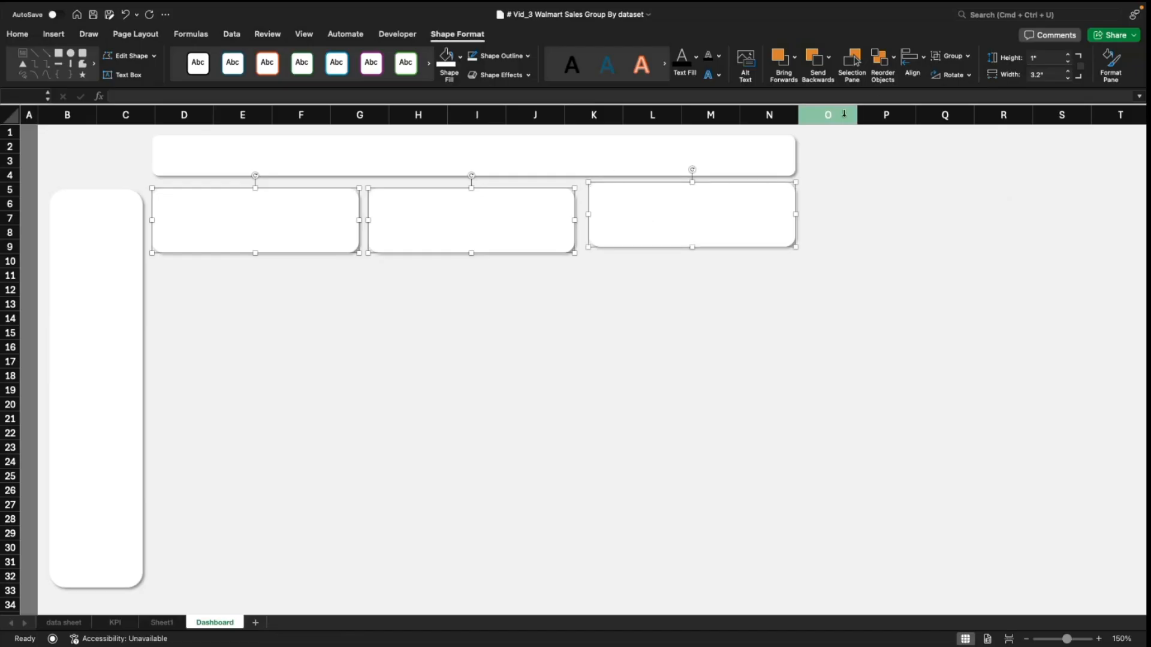
click(921, 65)
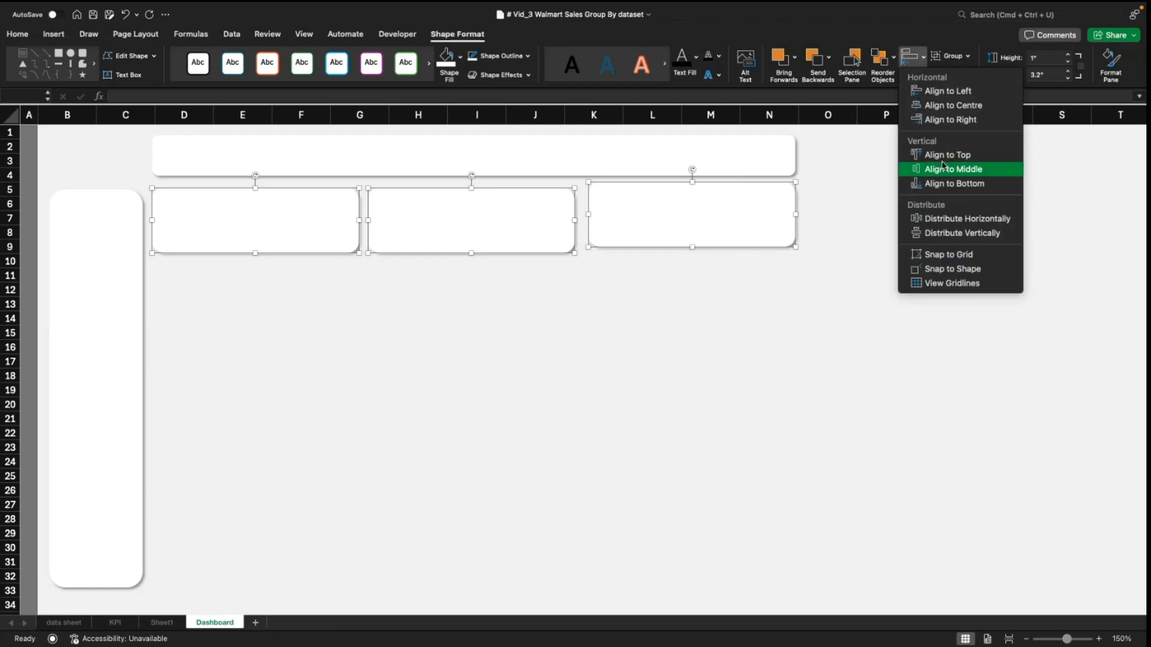
click(911, 154)
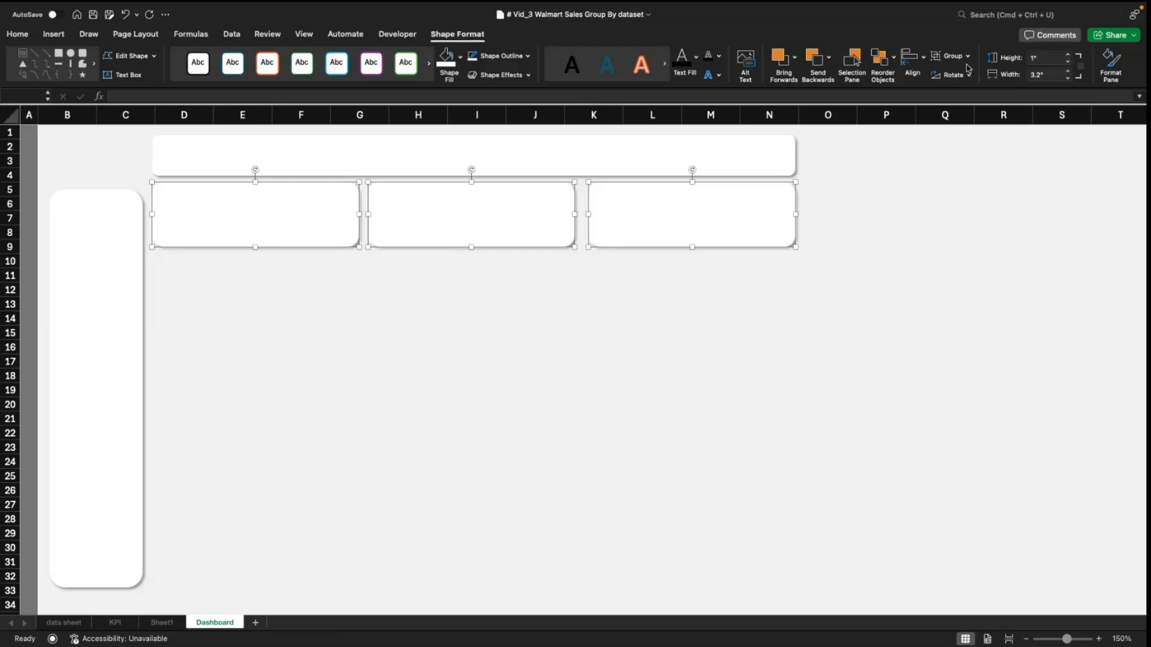
Step: Distribute the three KPI cards horizontally
click(924, 60)
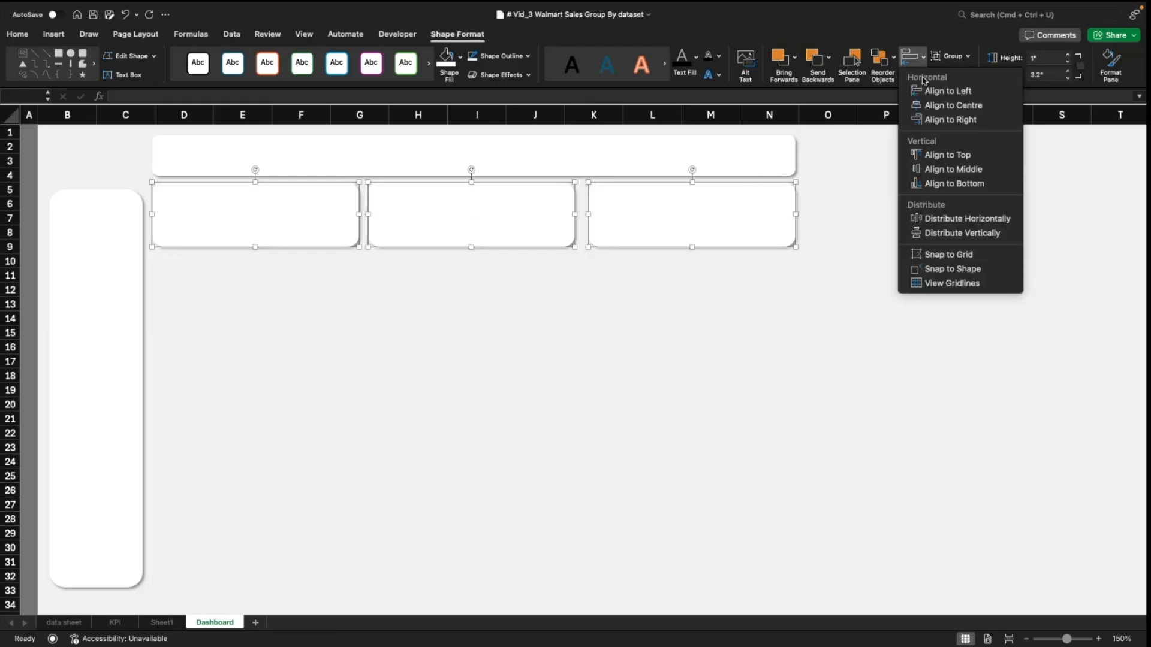
click(950, 219)
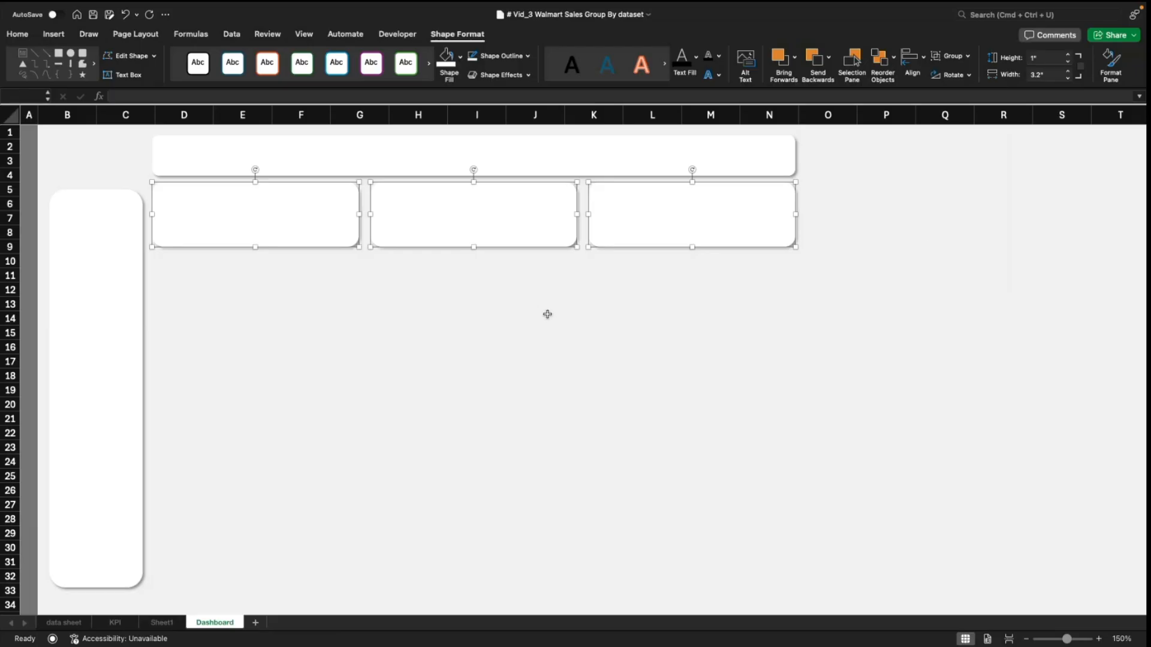
click(547, 314)
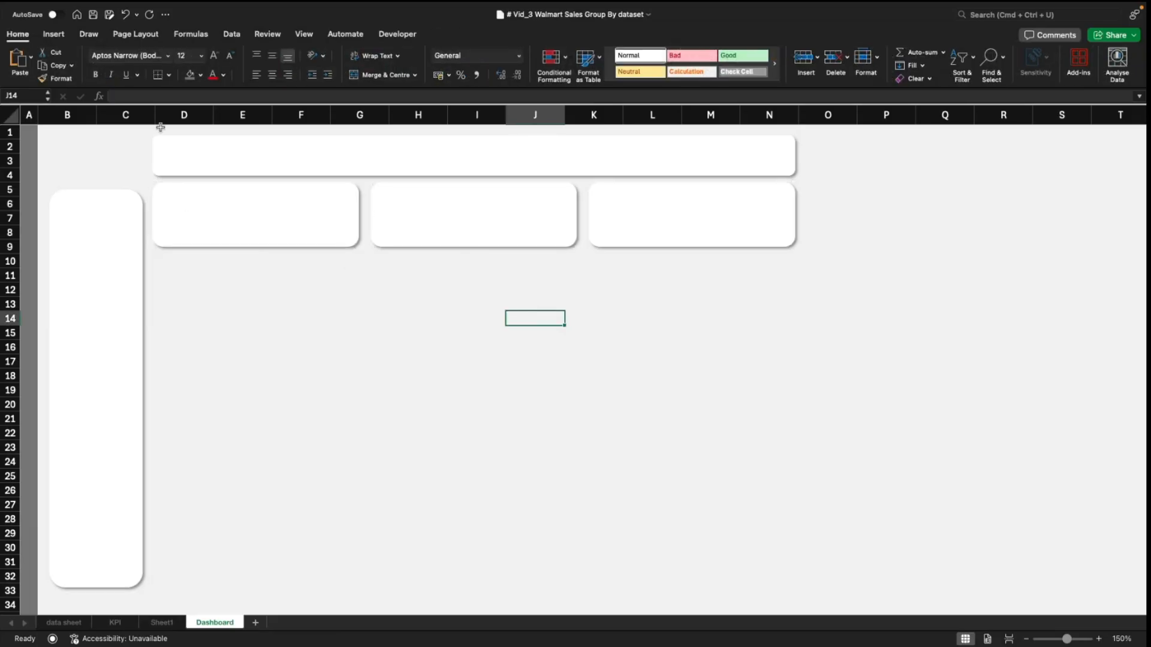
drag(155, 115, 154, 114)
click(243, 318)
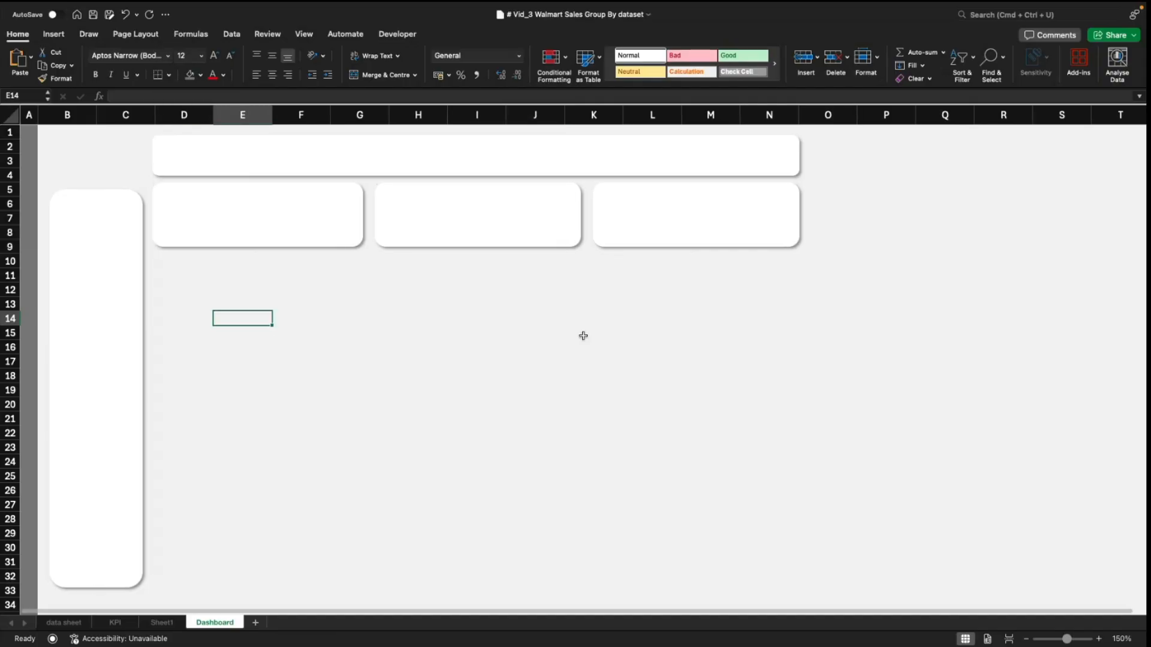
click(702, 317)
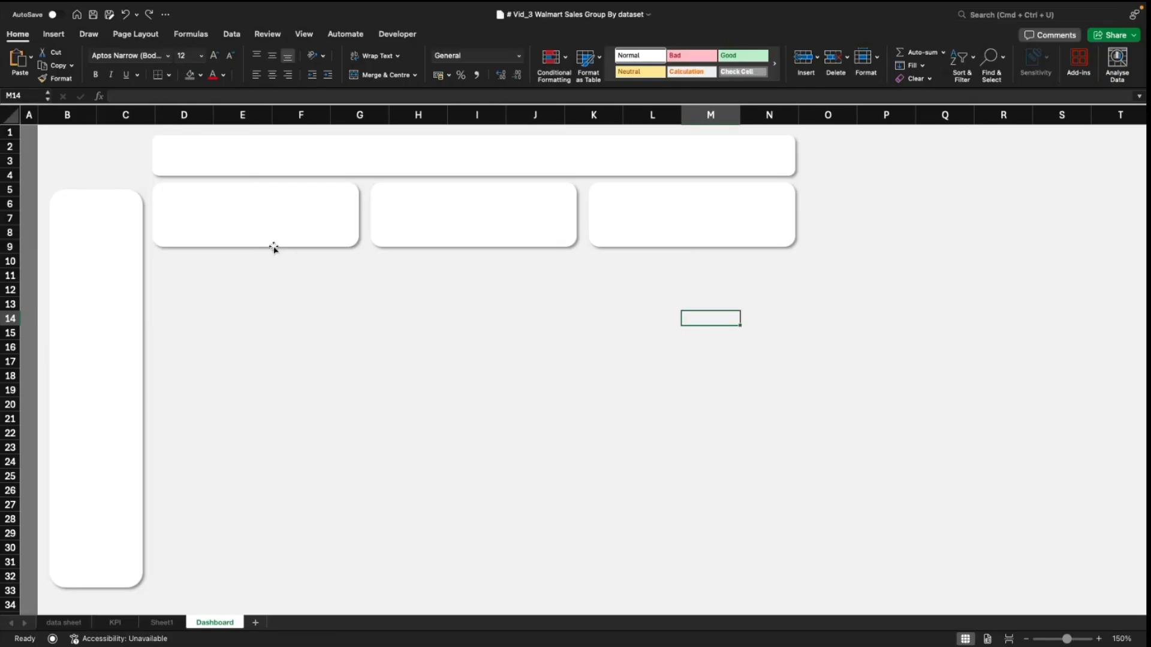
Step: Paste a copy of the first KPI card below the card row and enlarge it into a chart panel
click(252, 231)
click(326, 319)
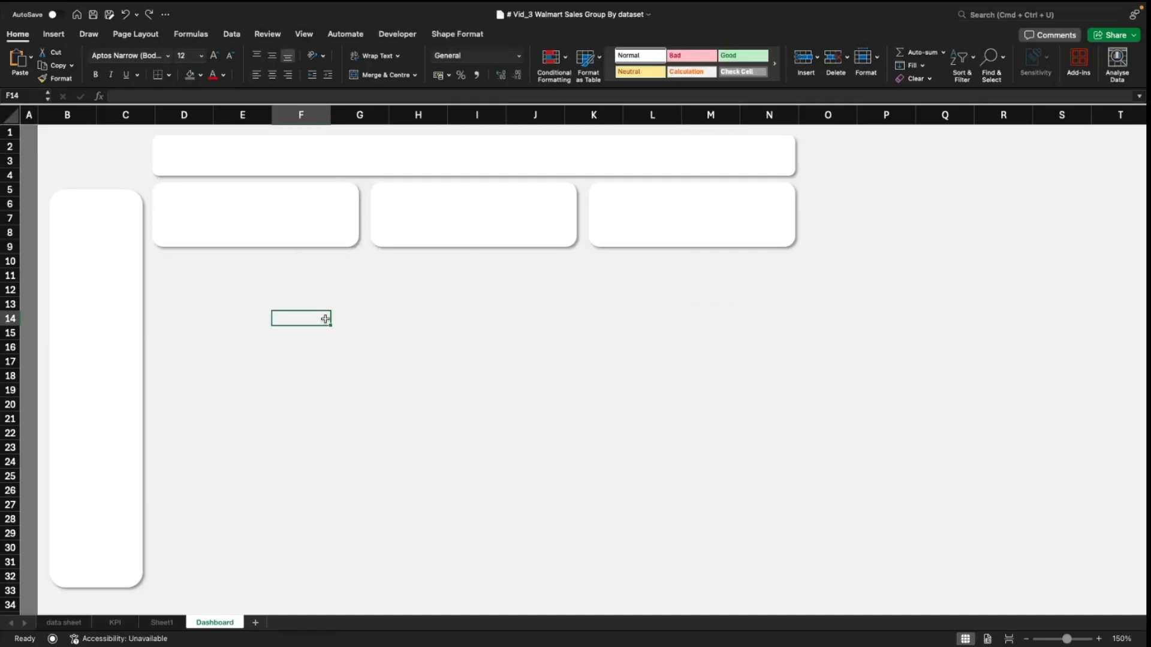
key(super+v)
drag(366, 324, 251, 280)
drag(358, 328, 506, 527)
Step: Resize and position the chart panel under the cards so it spans about columns D to J and rows 10 to 24
mouse_move(408, 401)
mouse_down()
mouse_move(408, 414)
mouse_move(407, 401)
mouse_up()
drag(509, 536, 484, 414)
drag(485, 347, 567, 347)
drag(363, 412, 367, 477)
mouse_move(392, 370)
mouse_down()
mouse_move(393, 459)
mouse_move(387, 363)
mouse_up()
drag(563, 371, 542, 366)
drag(437, 372, 438, 365)
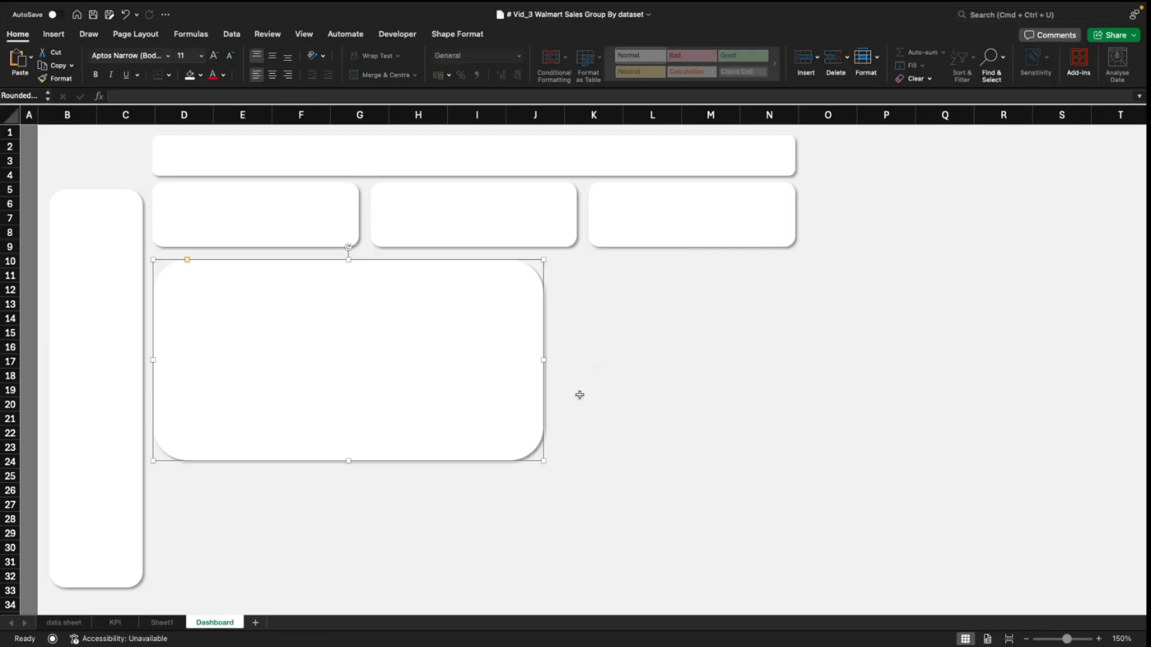
drag(545, 363, 549, 359)
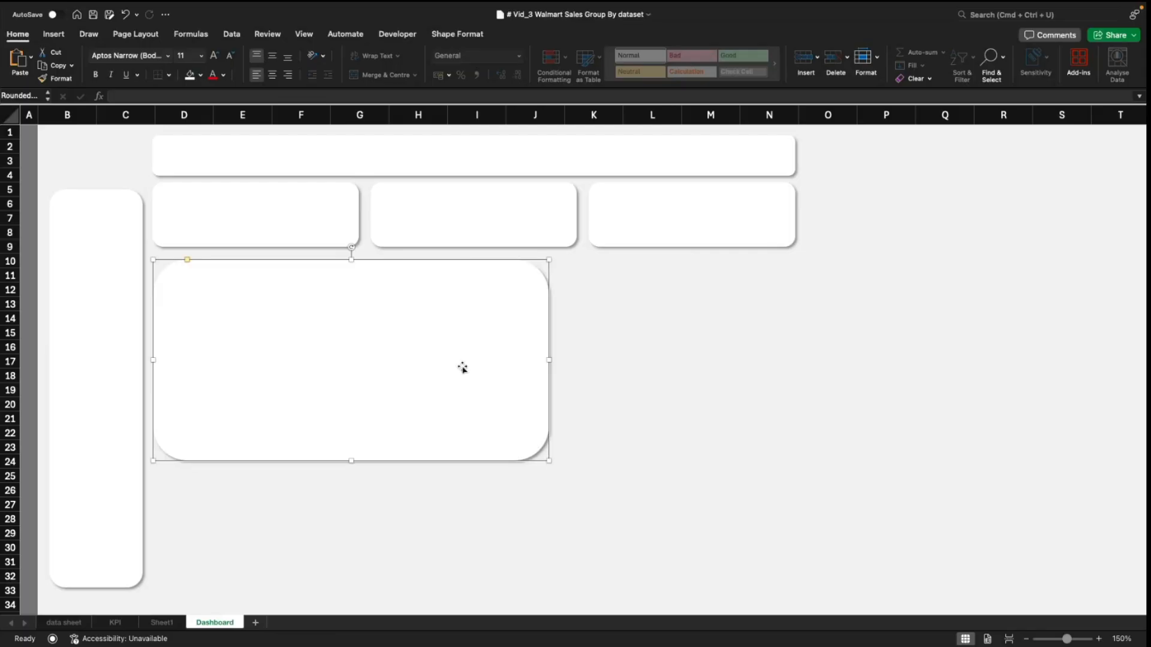
Step: Duplicate the chart panel beside the original and narrow the copy to about columns K to N, ending at the header bar's far edge
drag(482, 375, 840, 354)
drag(964, 362, 754, 357)
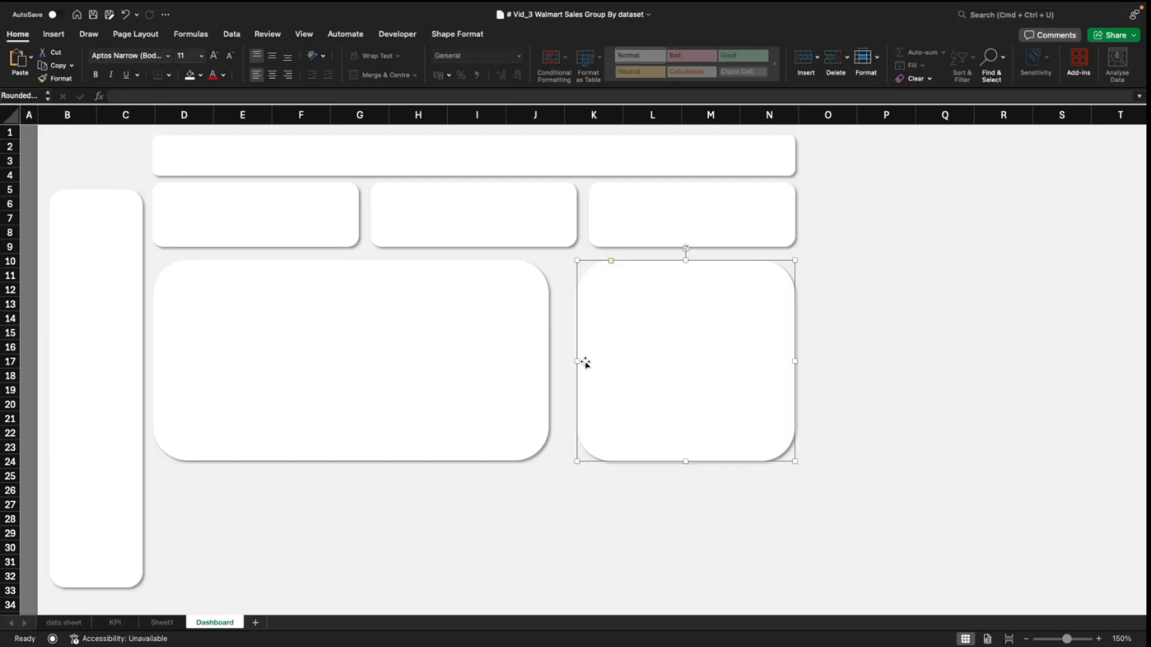
click(480, 519)
drag(175, 488, 744, 550)
click(995, 489)
click(492, 382)
click(979, 469)
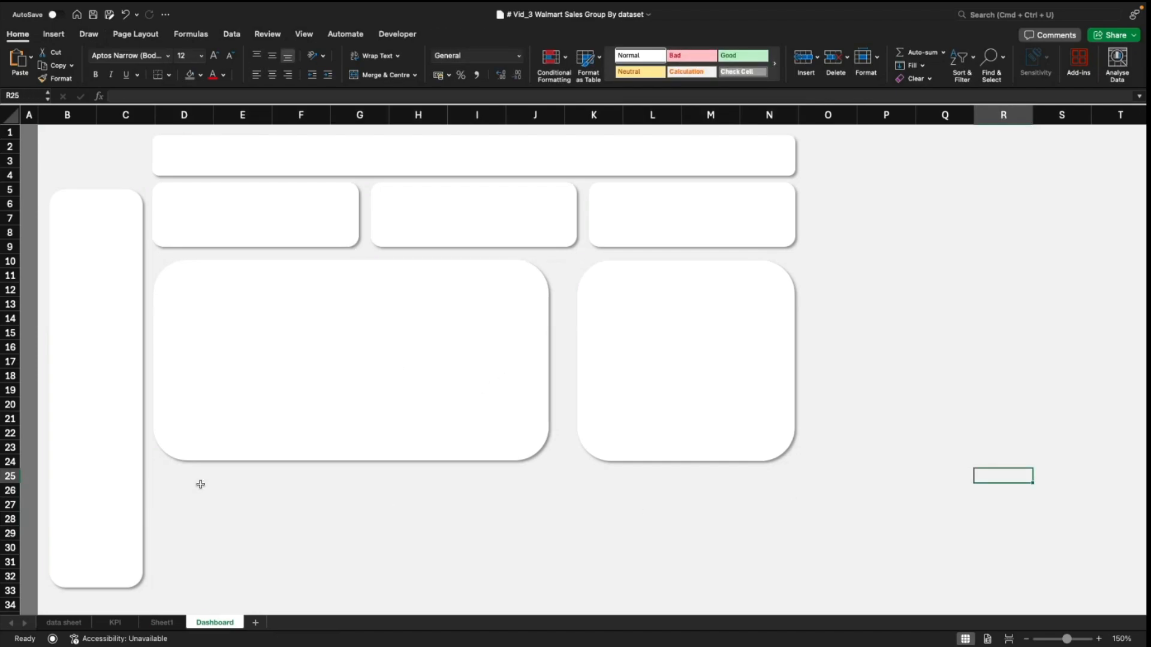
Step: Move the tall sidebar panel up level with the header bar and shorten it to end at row 24
drag(96, 476, 92, 427)
drag(97, 536, 105, 463)
drag(1067, 639, 1073, 640)
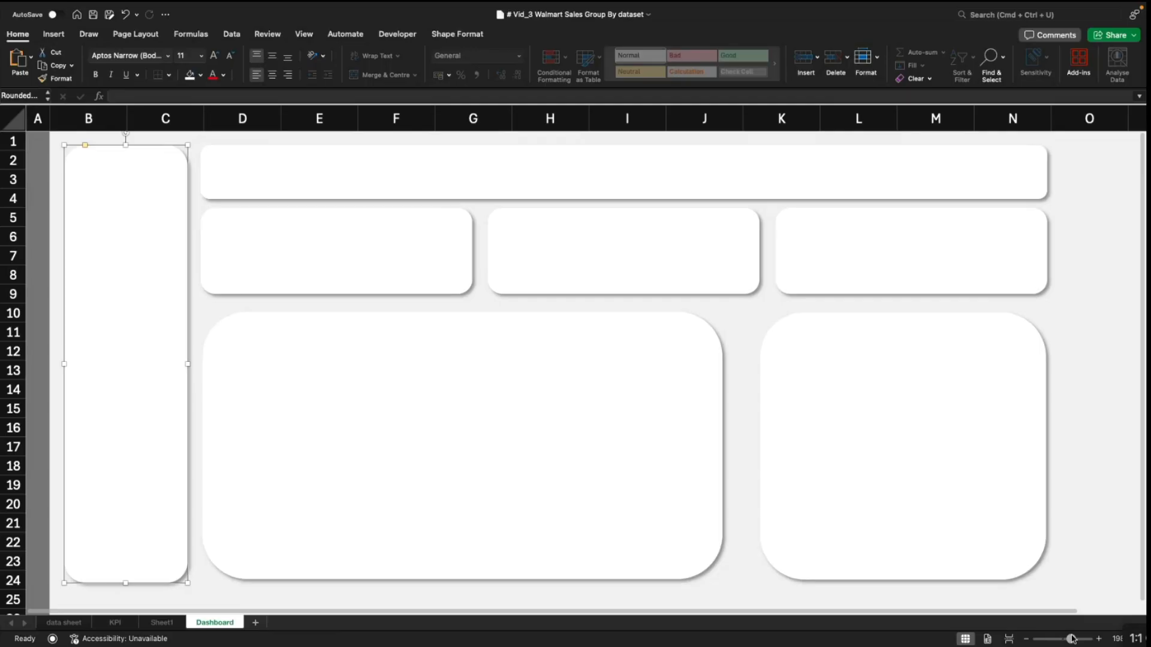
click(1088, 547)
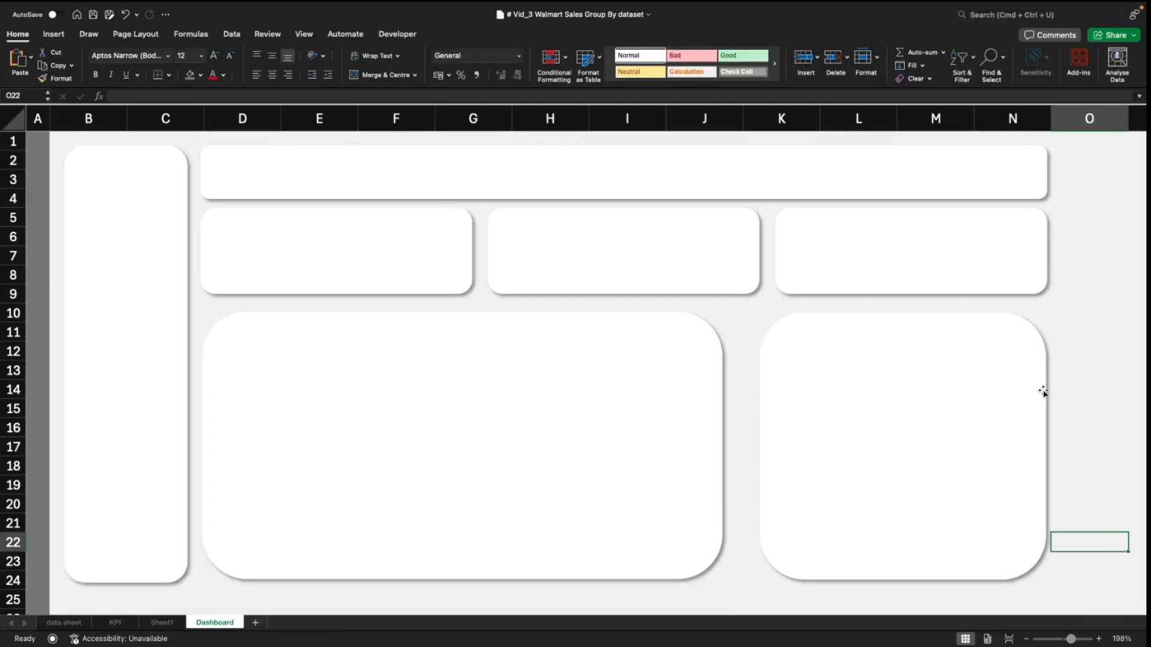
click(1108, 304)
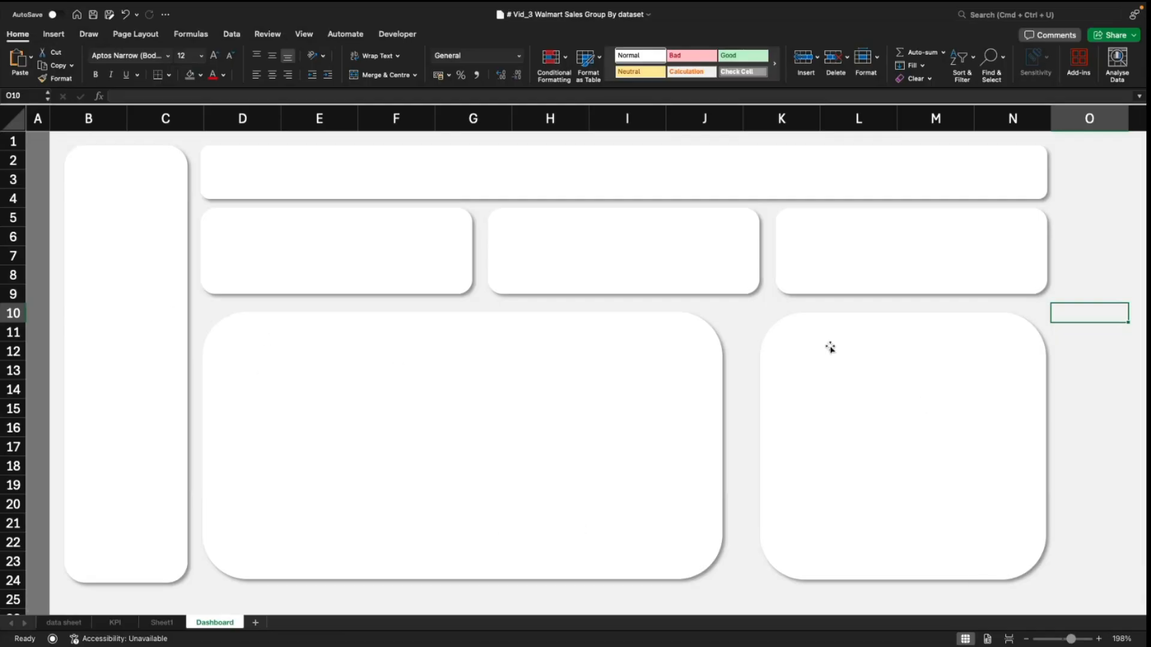
click(1114, 406)
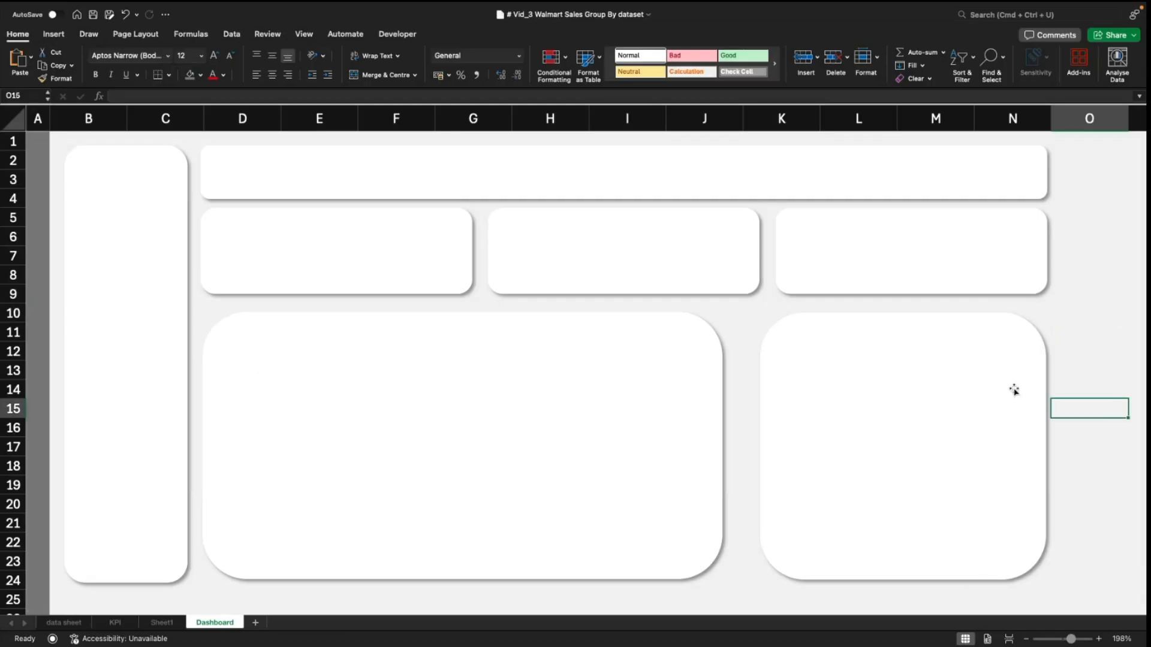
Step: Align the left edges of the large chart panel, the first KPI card and the header bar
click(263, 396)
shift+click(234, 254)
shift+click(237, 180)
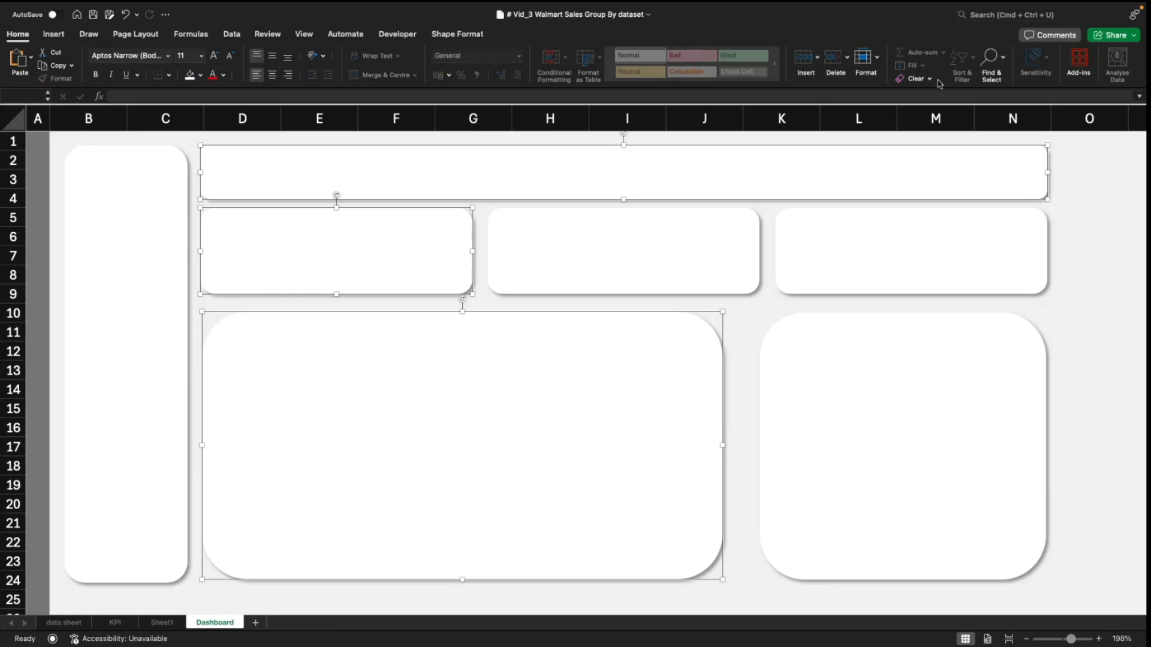
click(458, 34)
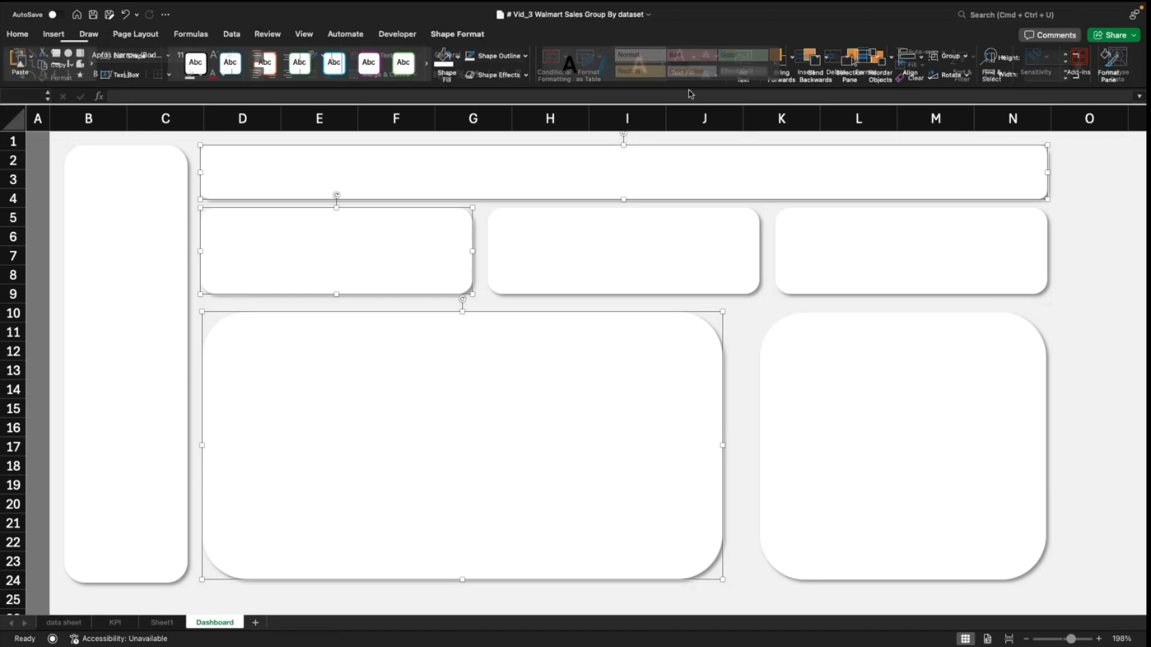
click(918, 61)
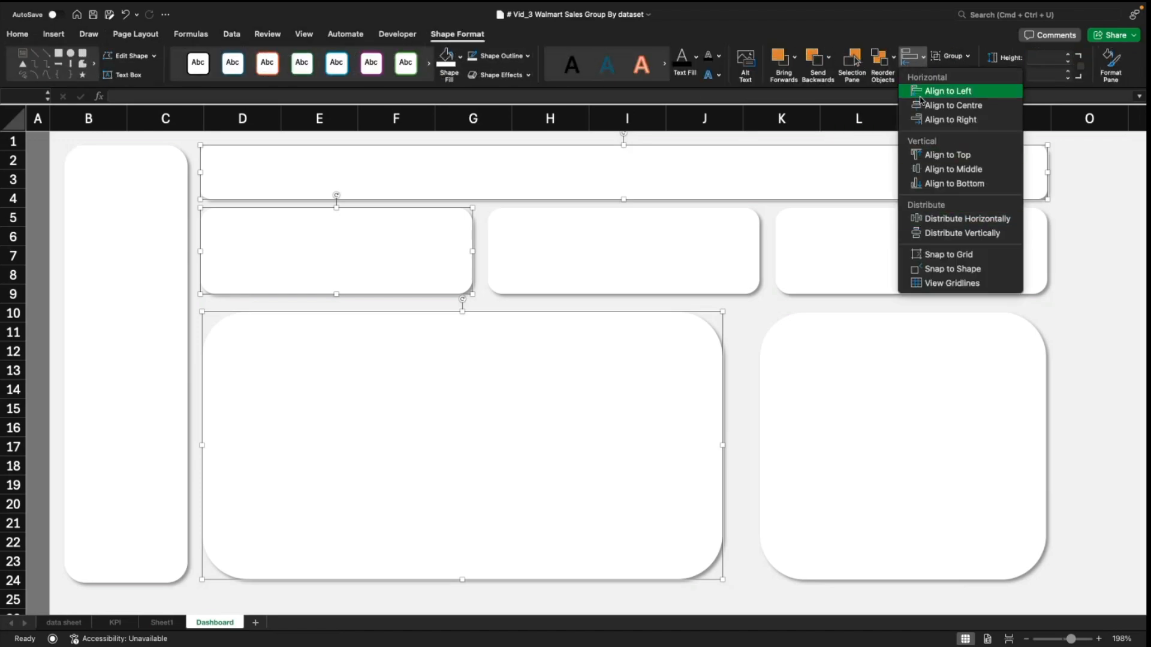
click(947, 91)
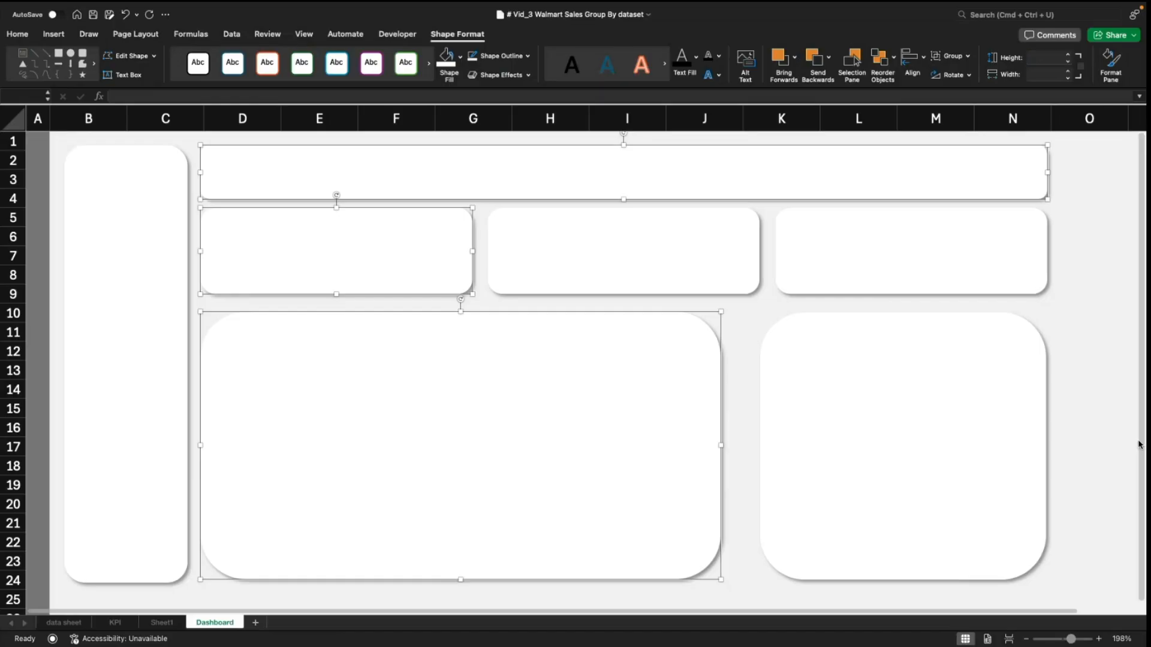
click(754, 577)
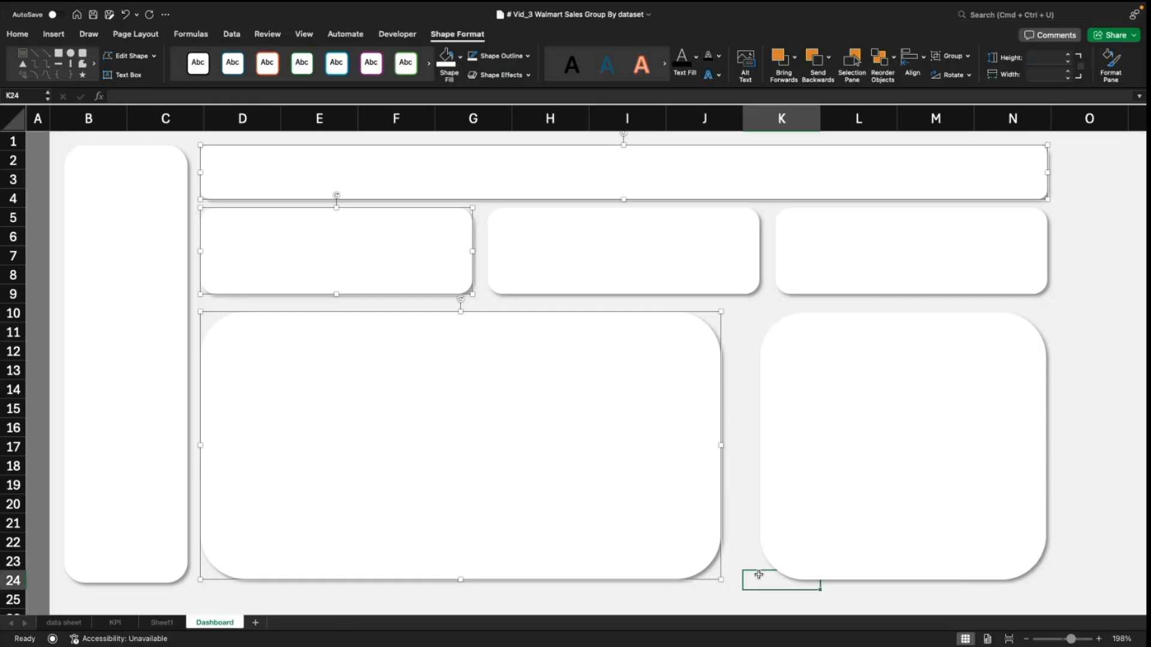
Step: Widen the large chart panel until it nearly reaches the smaller panel beside it
click(793, 473)
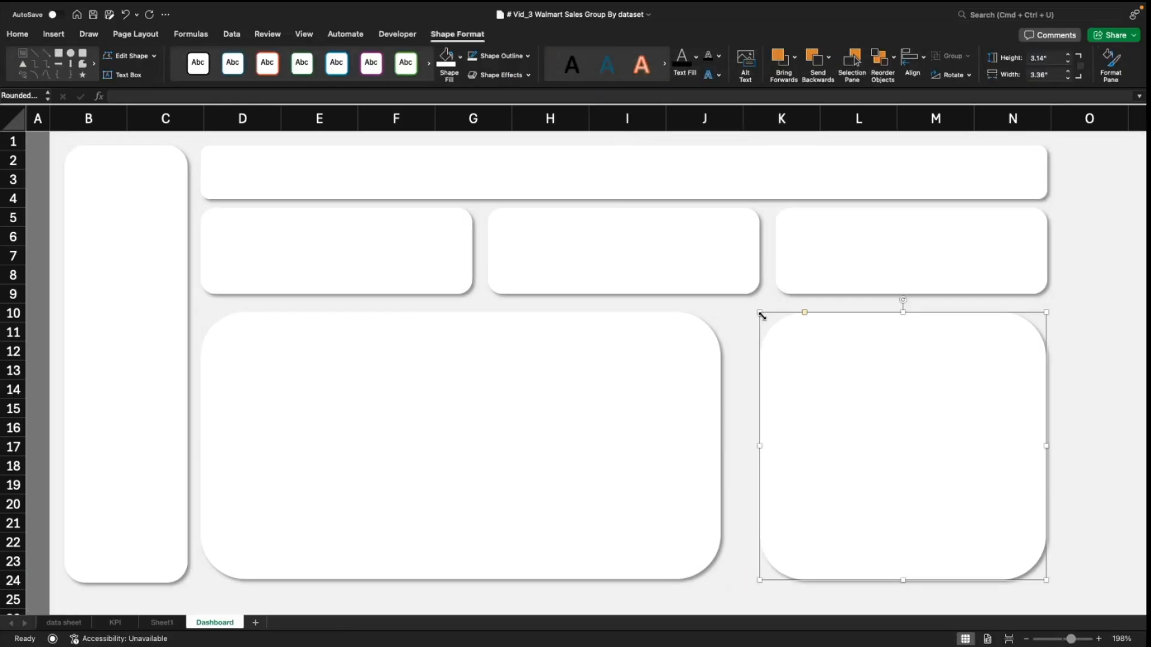
click(1113, 416)
click(714, 448)
drag(721, 447, 752, 452)
Step: Narrow the smaller chart panel slightly from its inner lower corner to widen the gap between the two panels
click(834, 482)
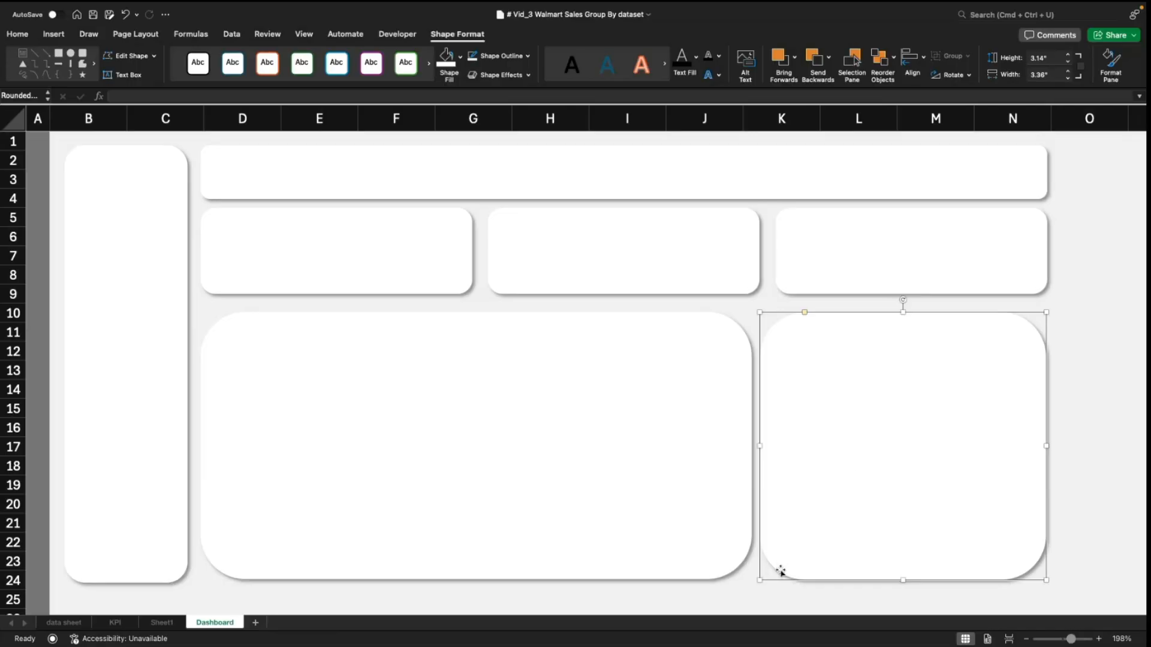
click(695, 552)
click(867, 510)
drag(761, 581, 766, 577)
Step: Set the smaller chart panel's height to 3.14 inches to match the large panel
click(614, 452)
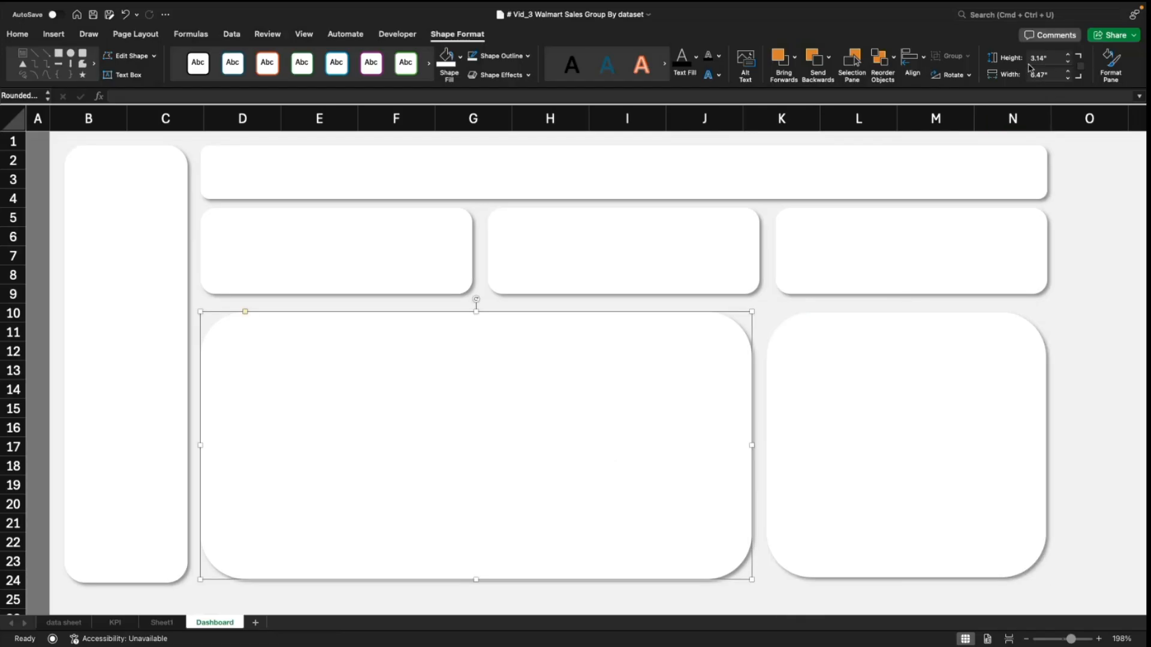
click(962, 381)
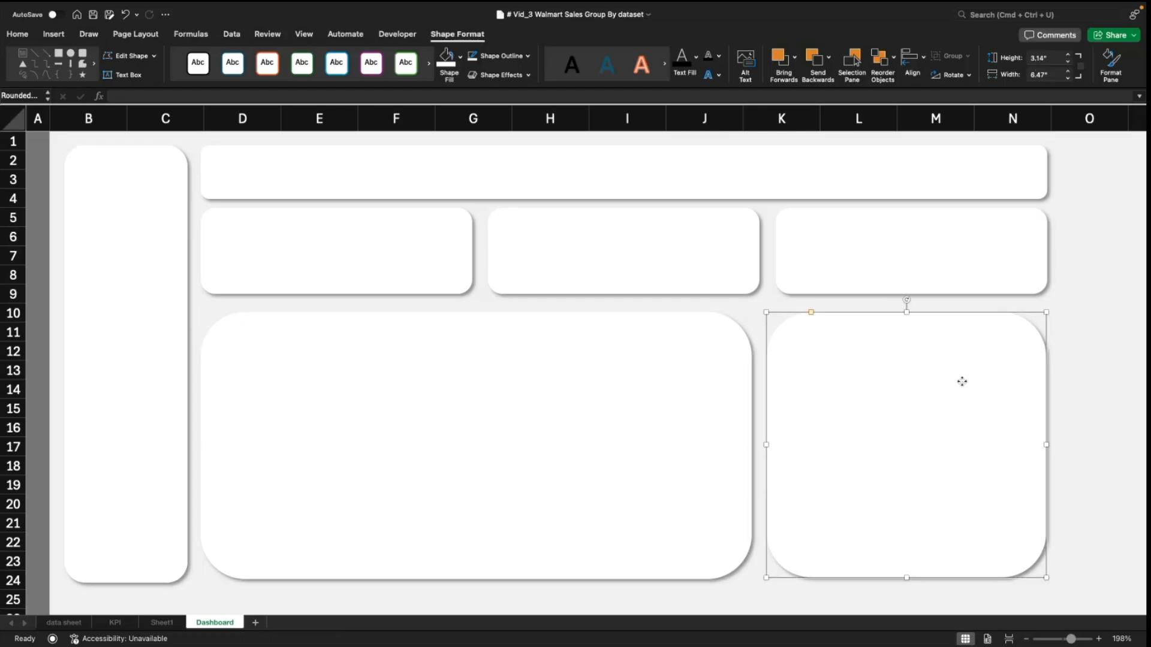
click(1042, 61)
key(Return)
click(1113, 376)
Step: Align the top edges of the large and small chart panels
click(708, 416)
shift+click(830, 416)
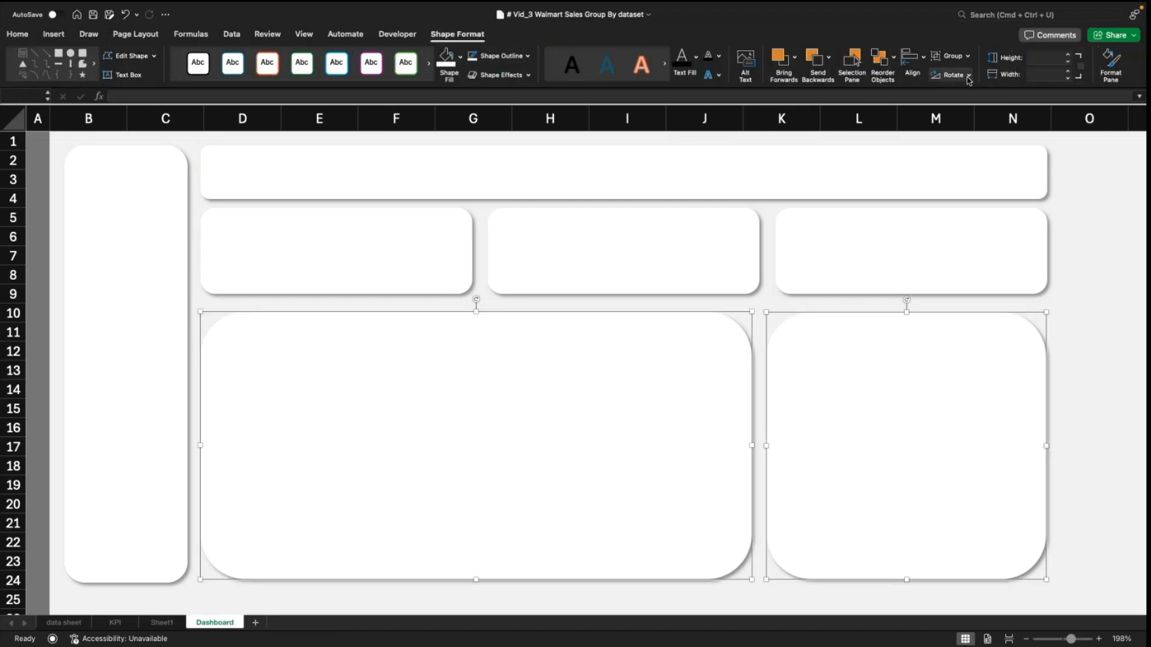
click(921, 64)
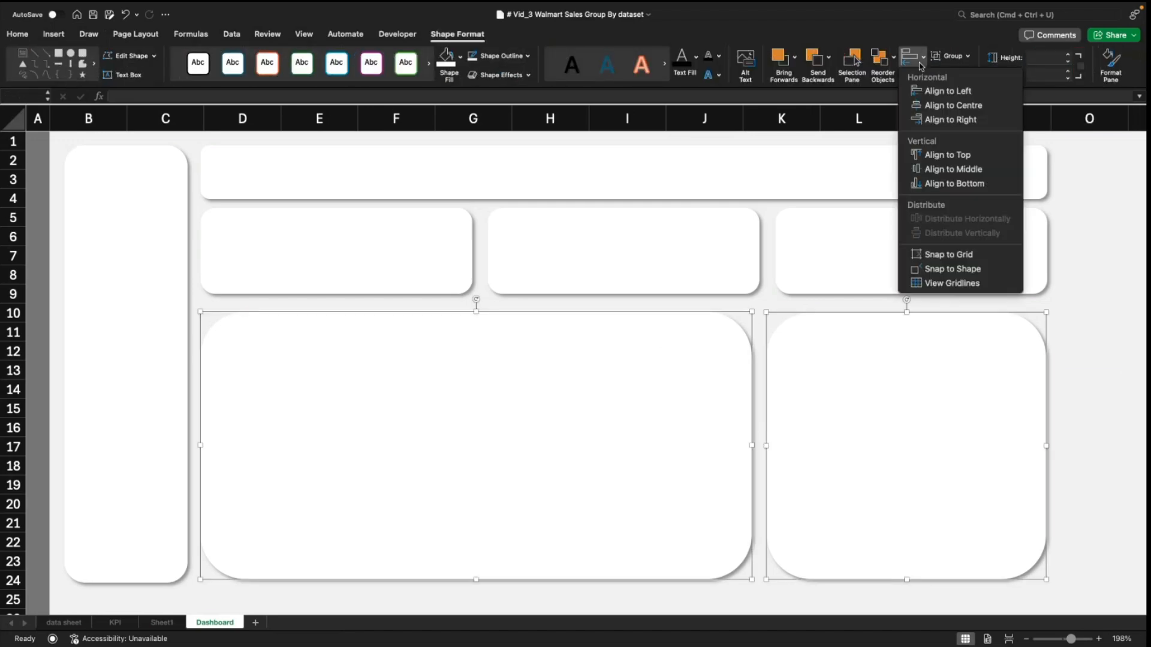
click(947, 154)
click(1089, 370)
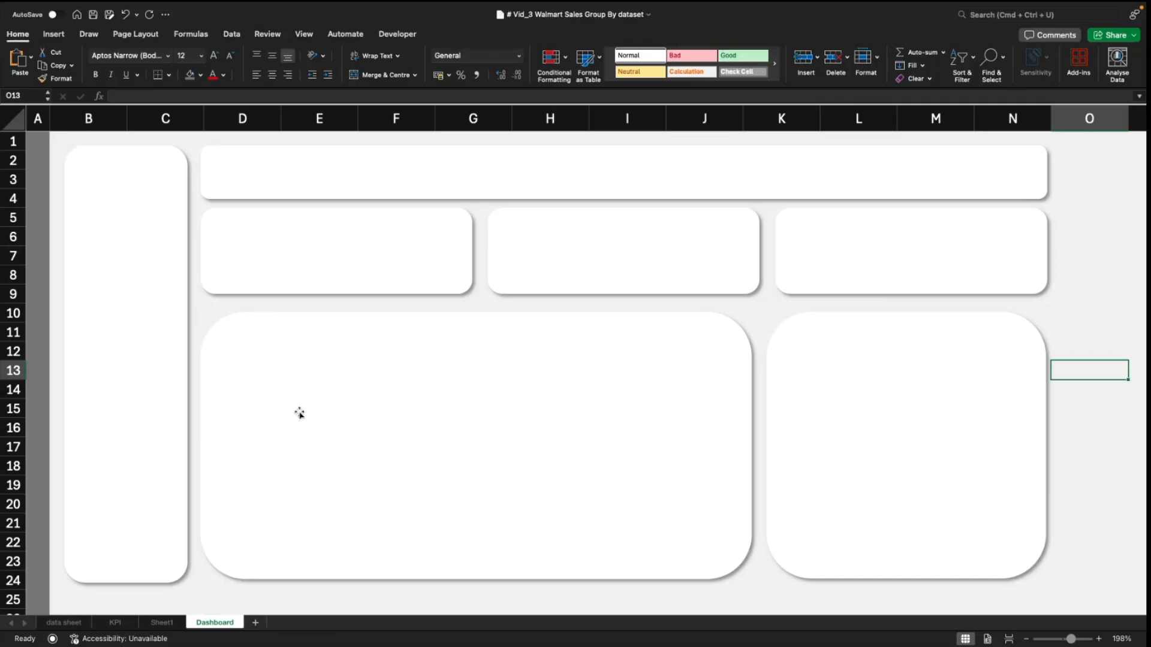
Step: Save the workbook and dismiss the possible data loss warning
key(super+s)
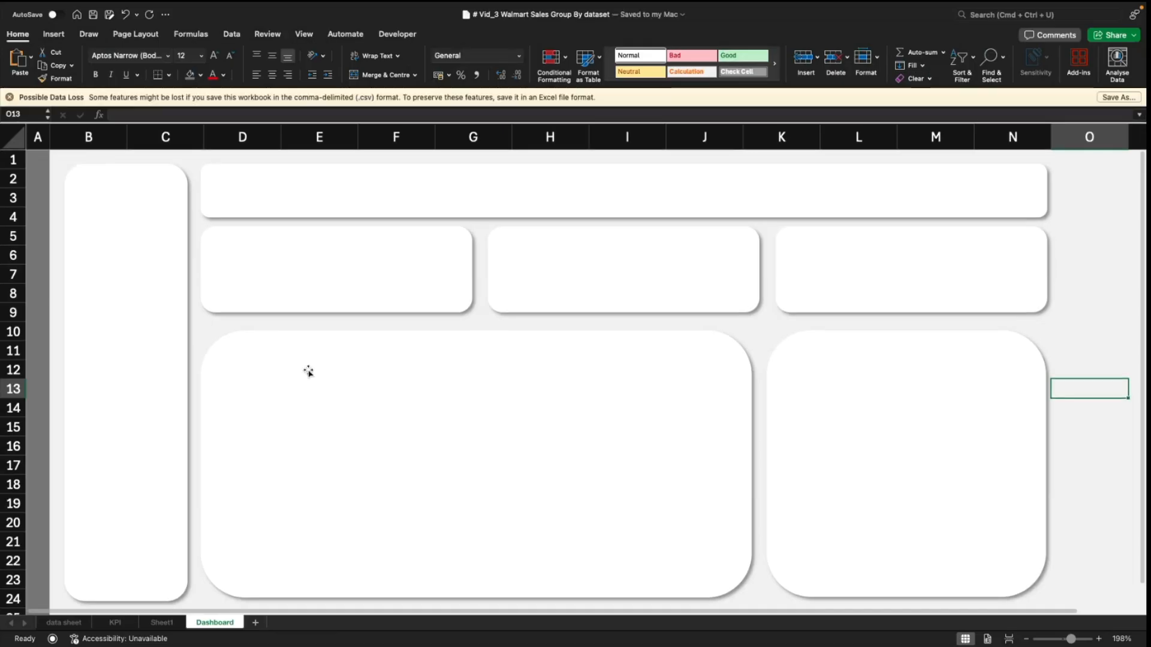
click(9, 97)
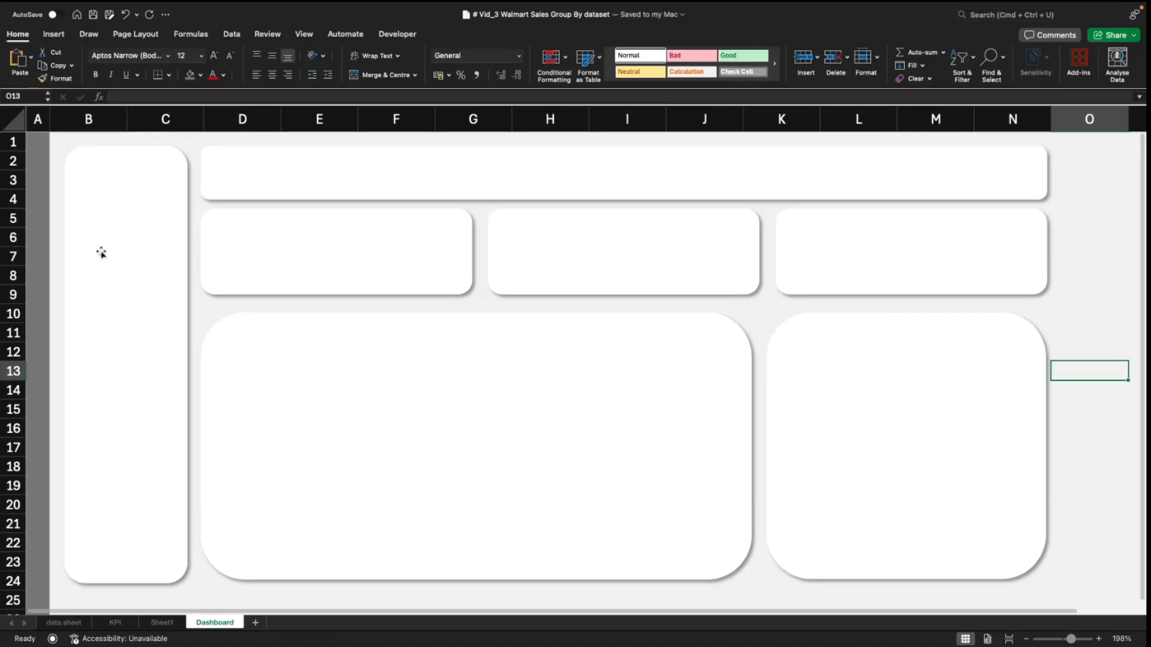
click(1097, 501)
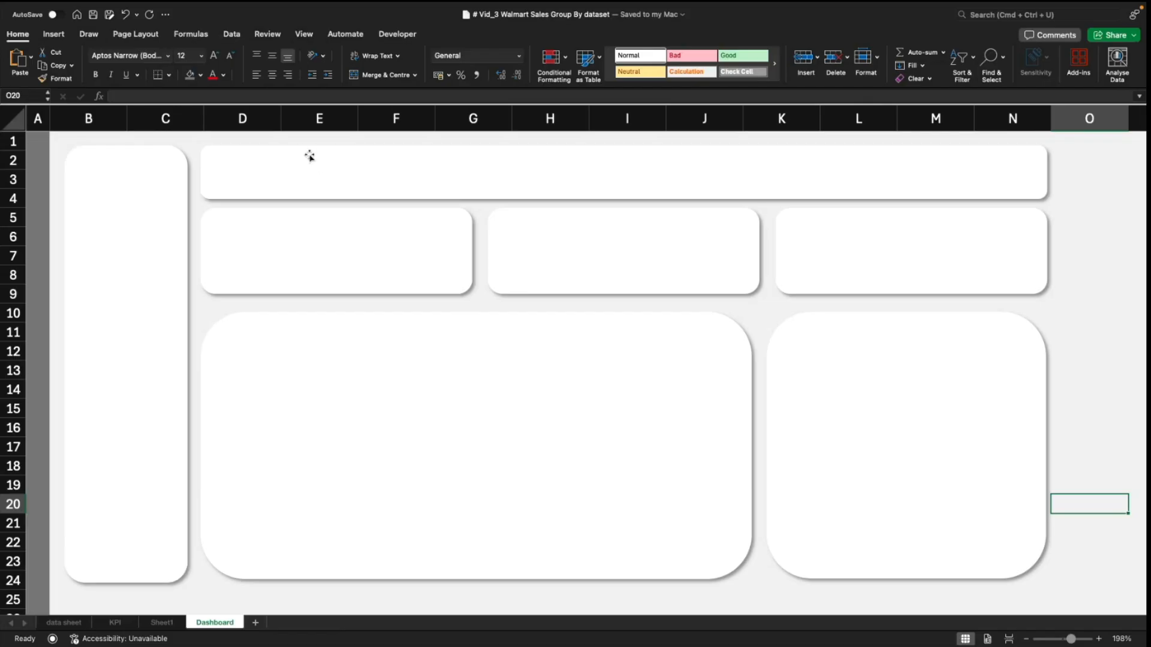
Step: Insert a text box inside the header bar, spanning about half its width, reading "Walmart Sales Trends Analysis"
click(55, 35)
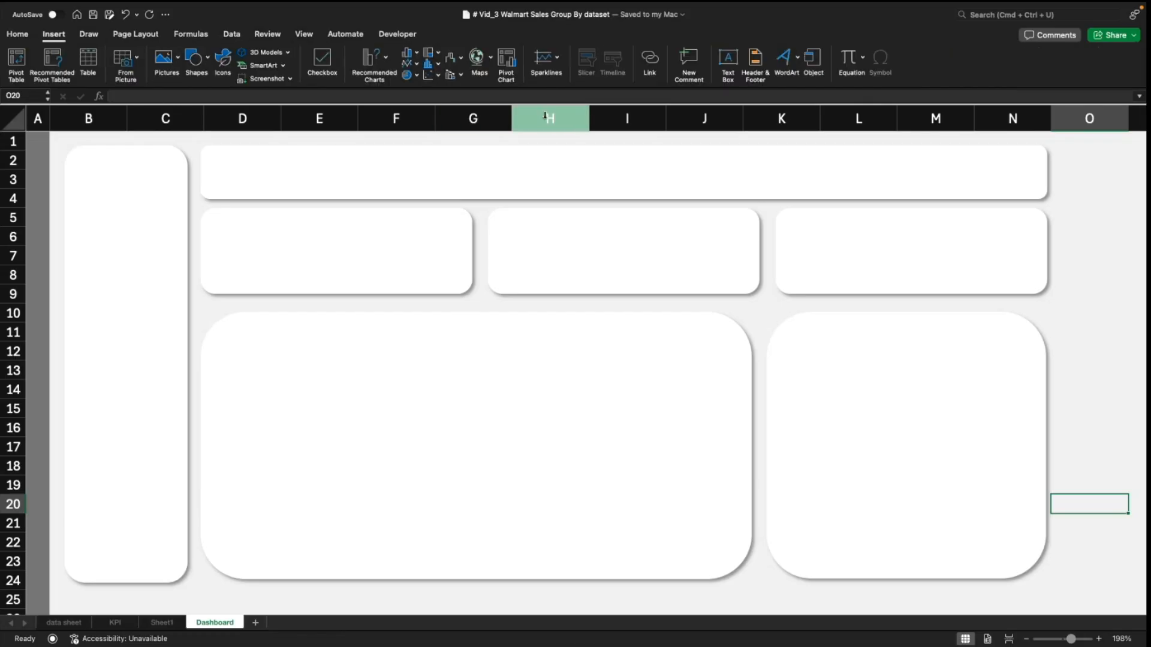
click(733, 60)
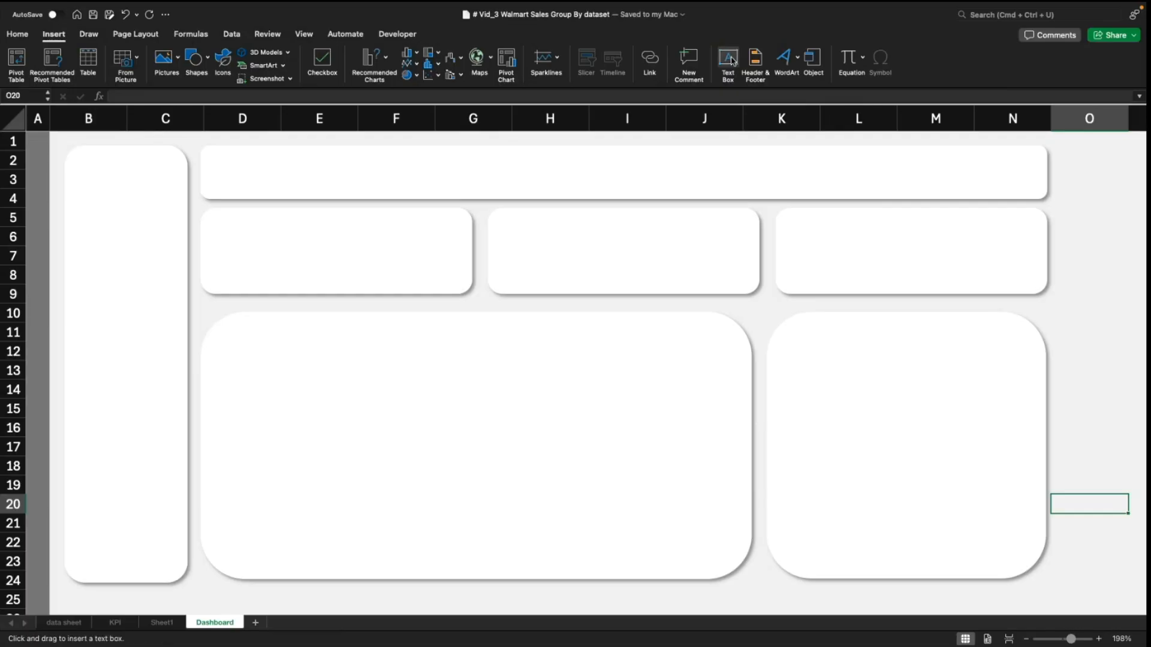
drag(220, 158, 645, 187)
text(Walmart Sales T)
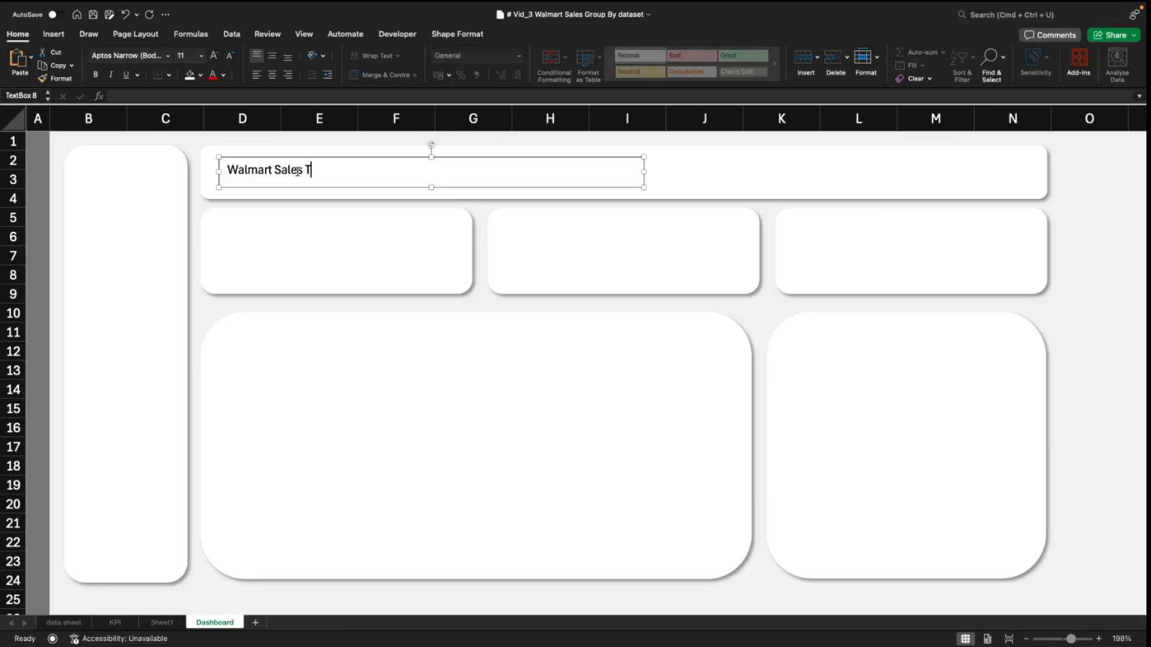
text(rends Anal)
triple_click(297, 171)
key(Right)
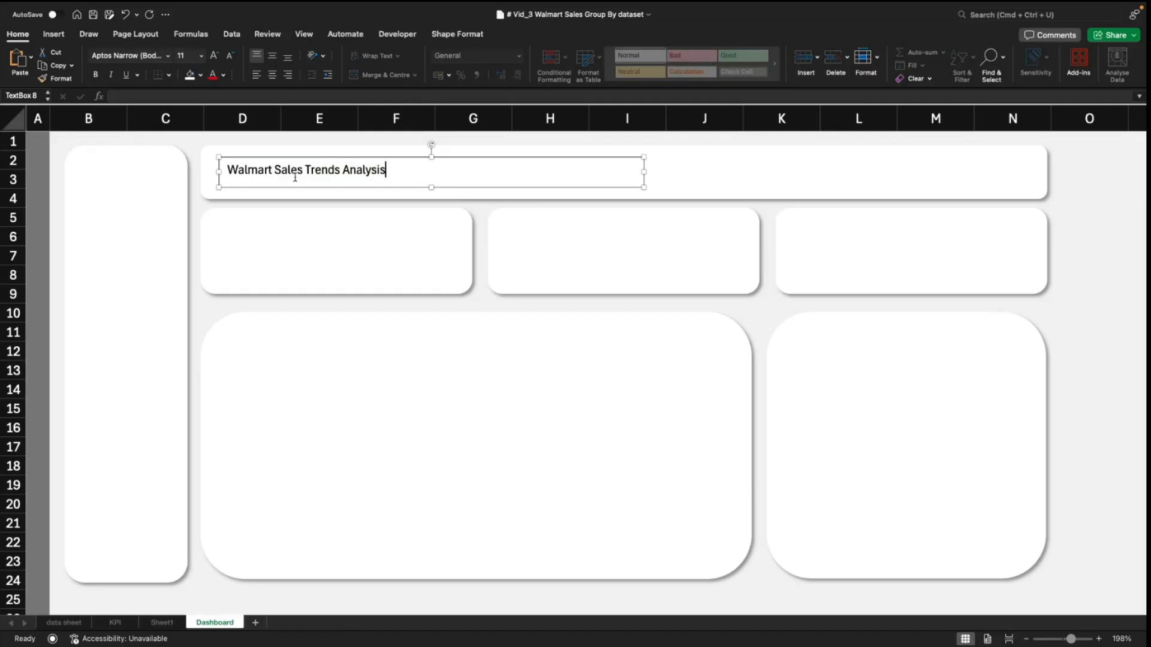
Step: Add the word "Retail" before "Sales" in the header title
triple_click(295, 178)
click(275, 167)
text(Retail)
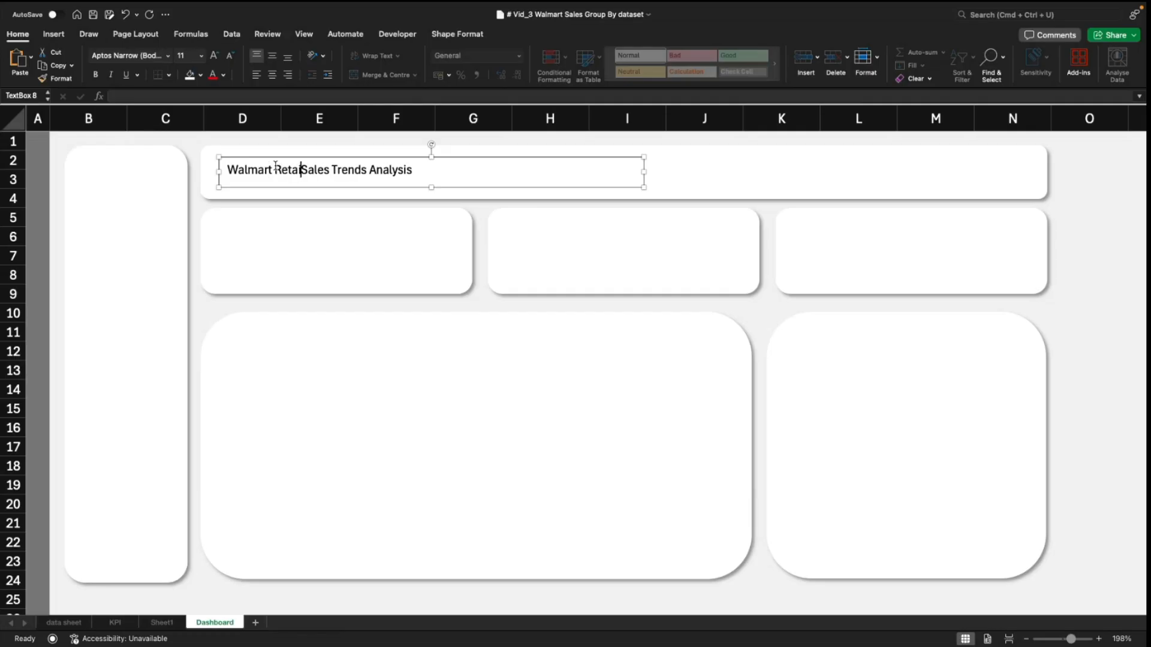
Step: Format the whole header title as bold with a font size of 14
triple_click(275, 166)
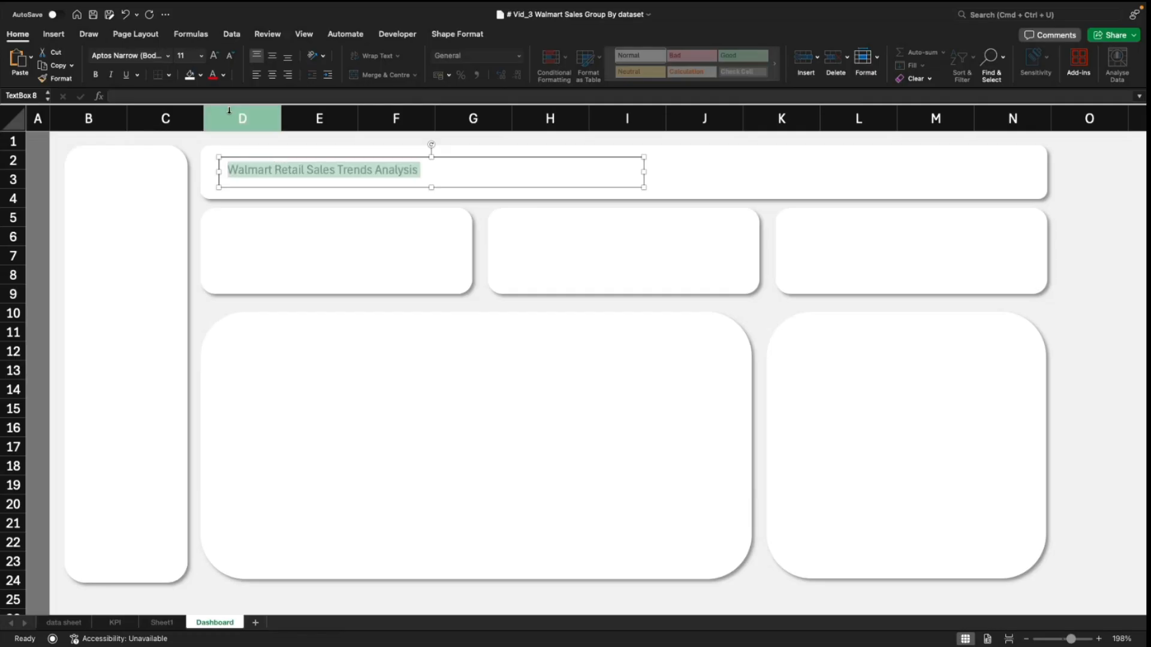
click(193, 55)
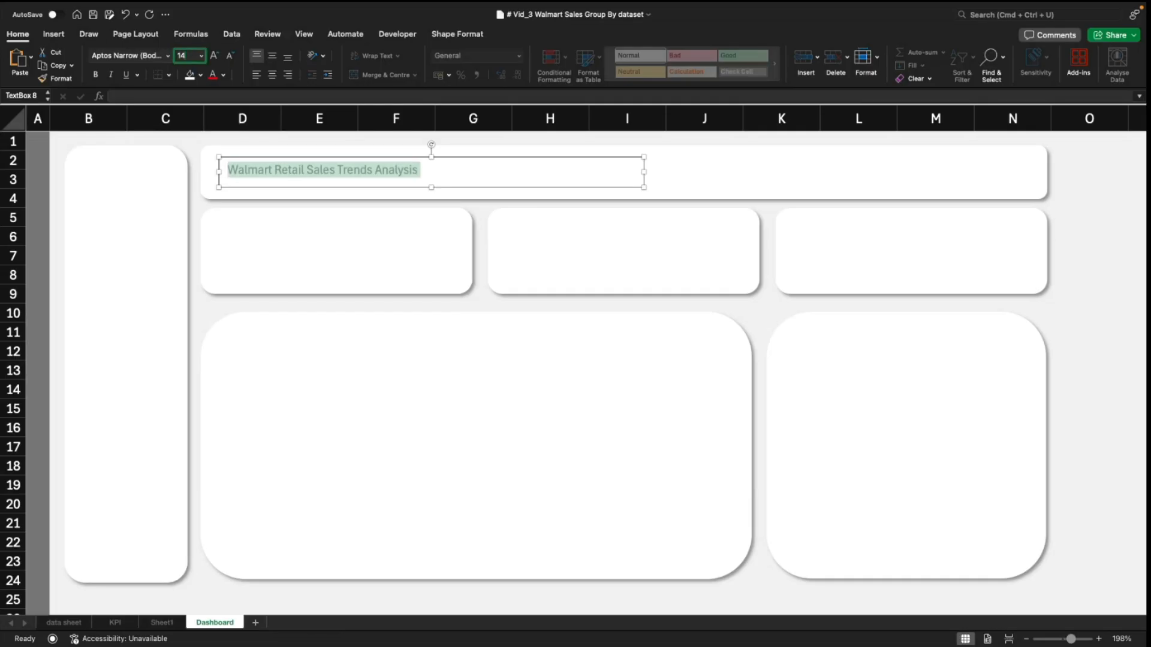
key(Return)
key(super+b)
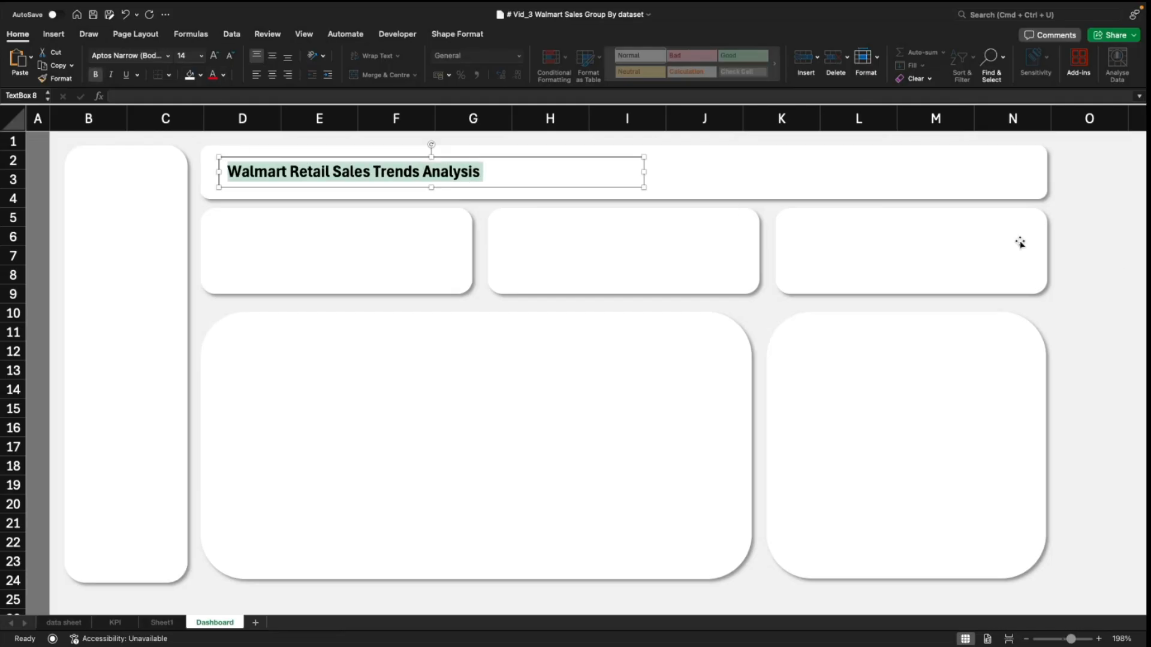
click(1103, 265)
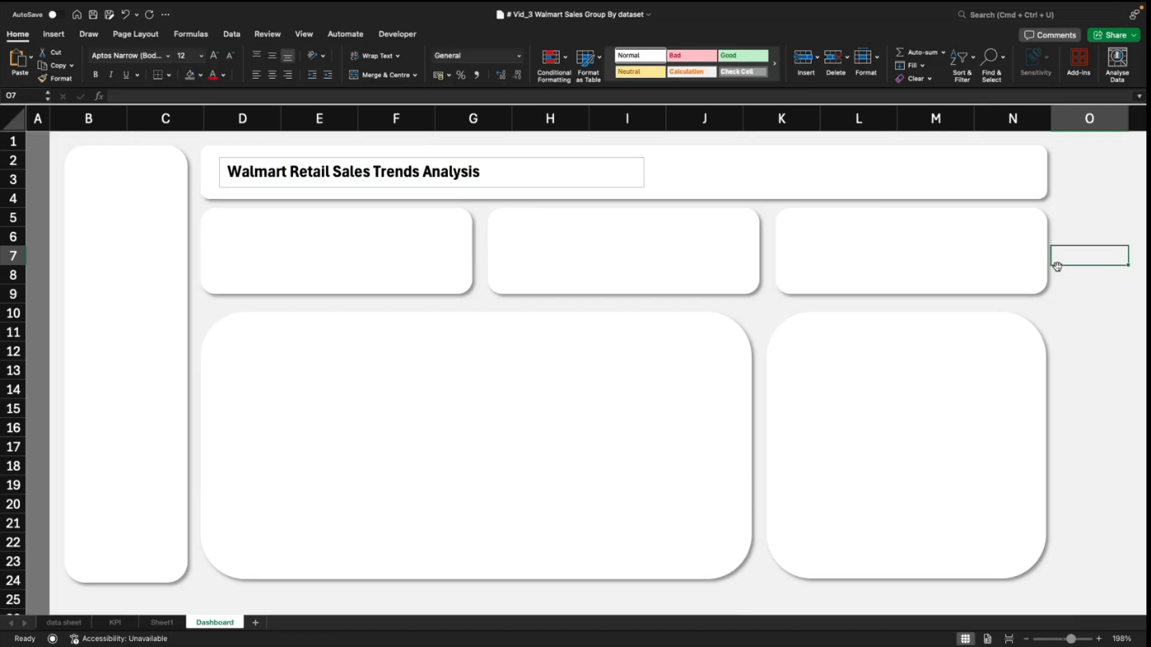
Step: Remove the title text box's outline and shift the box about one column right within the header bar
click(570, 182)
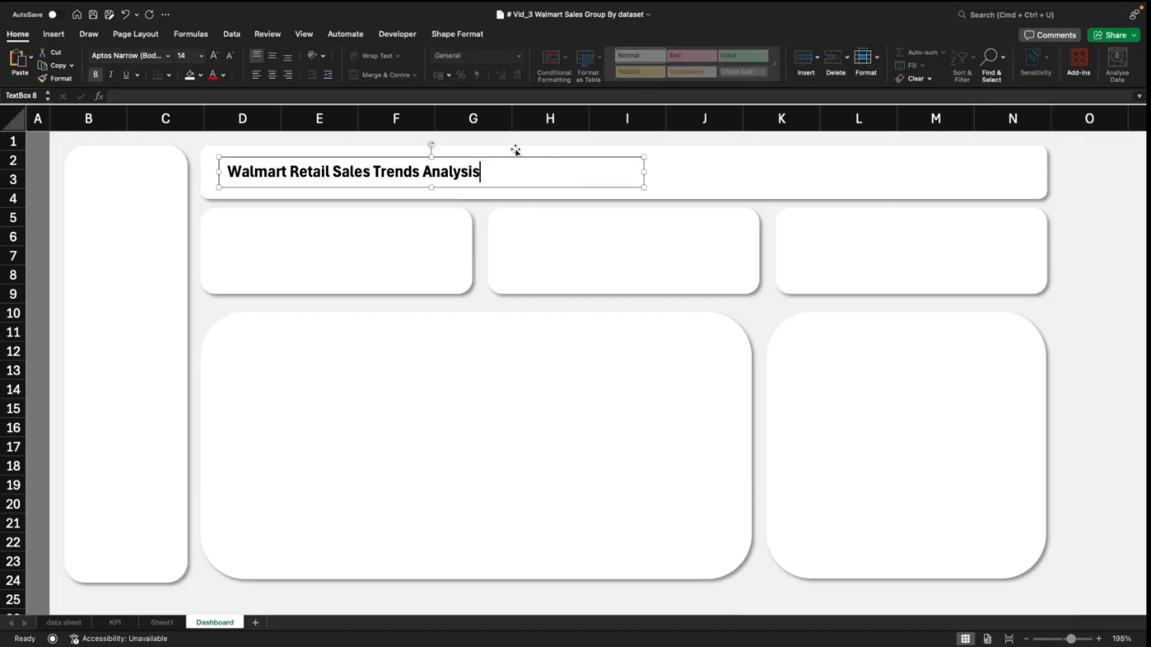
click(458, 34)
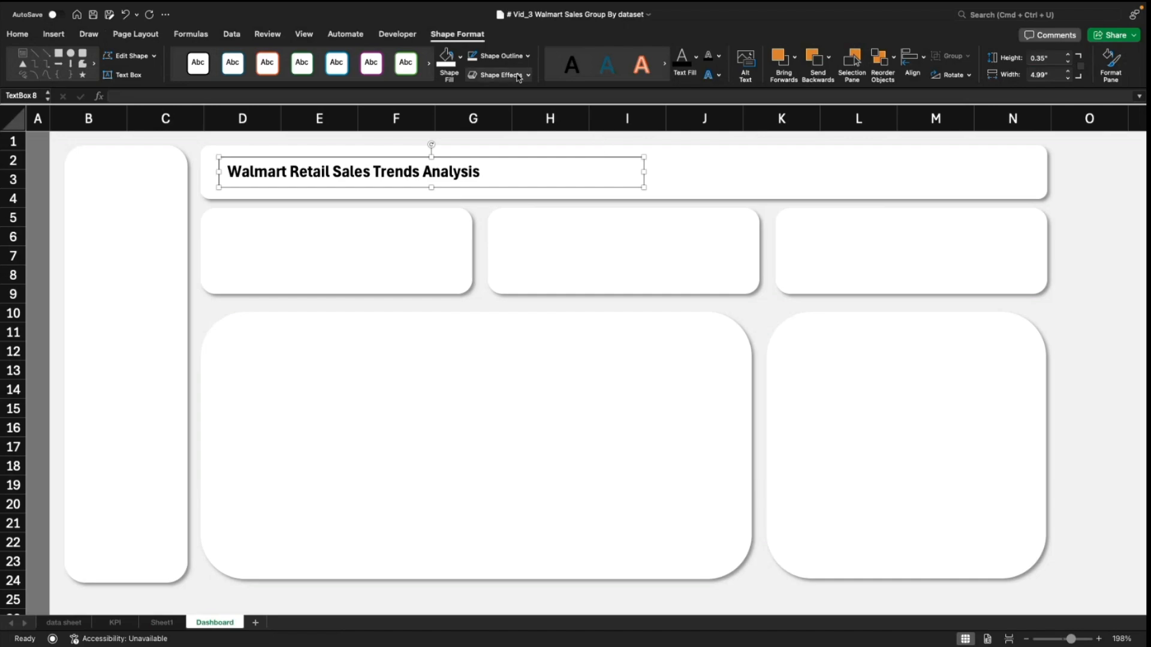
click(527, 56)
click(532, 101)
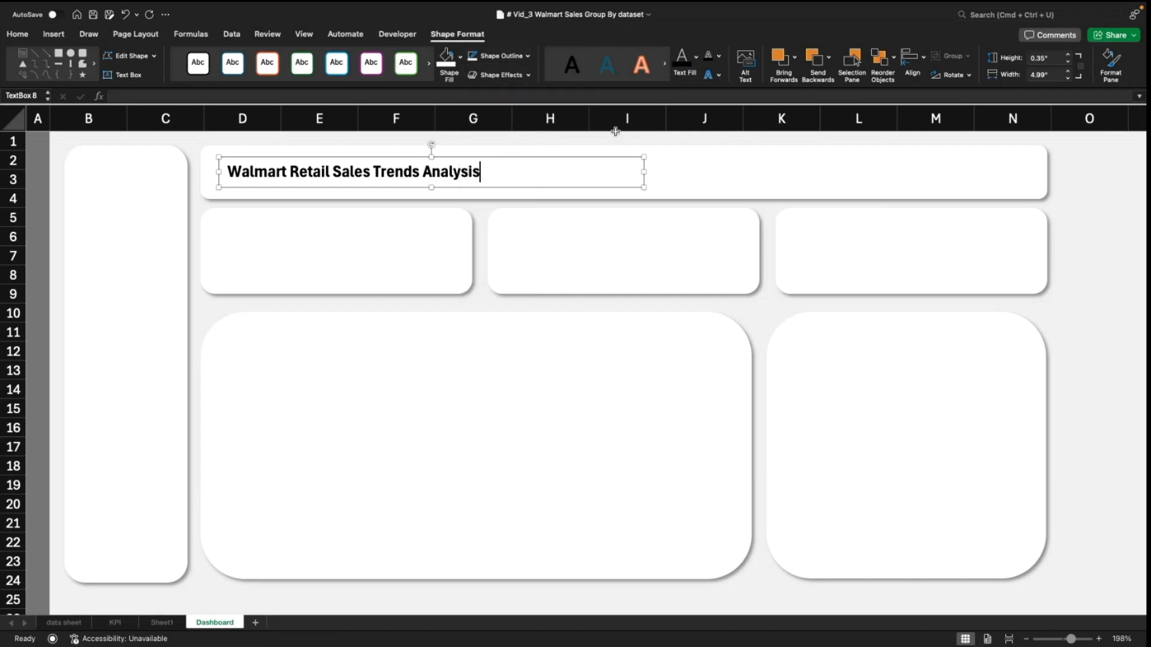
click(1094, 289)
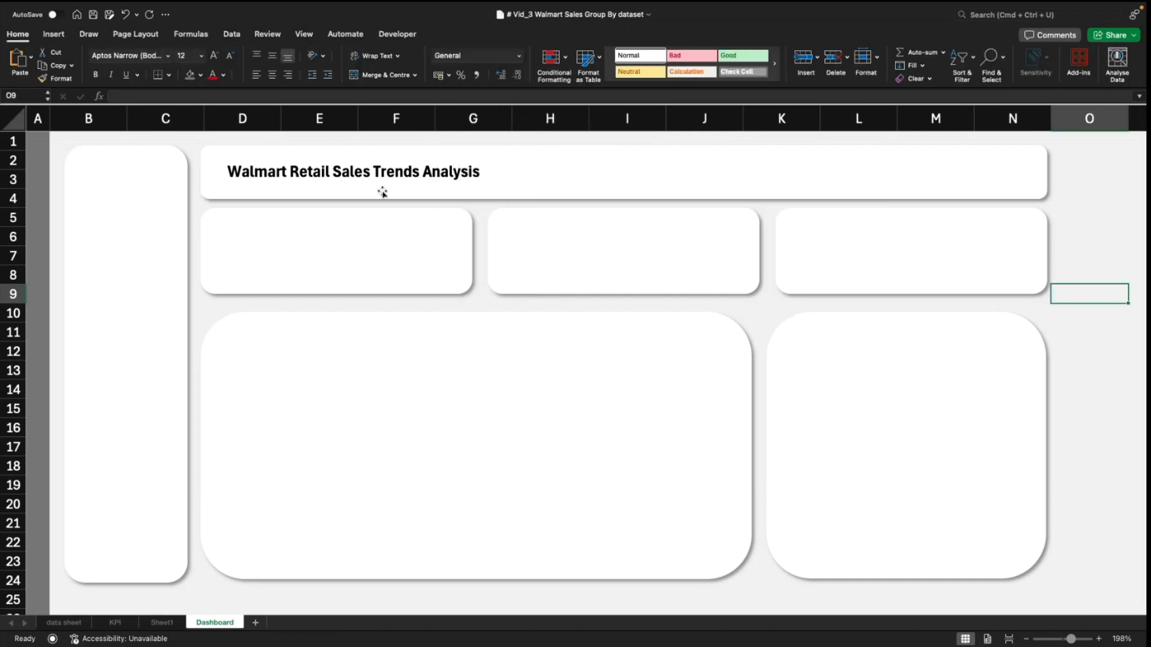
click(393, 163)
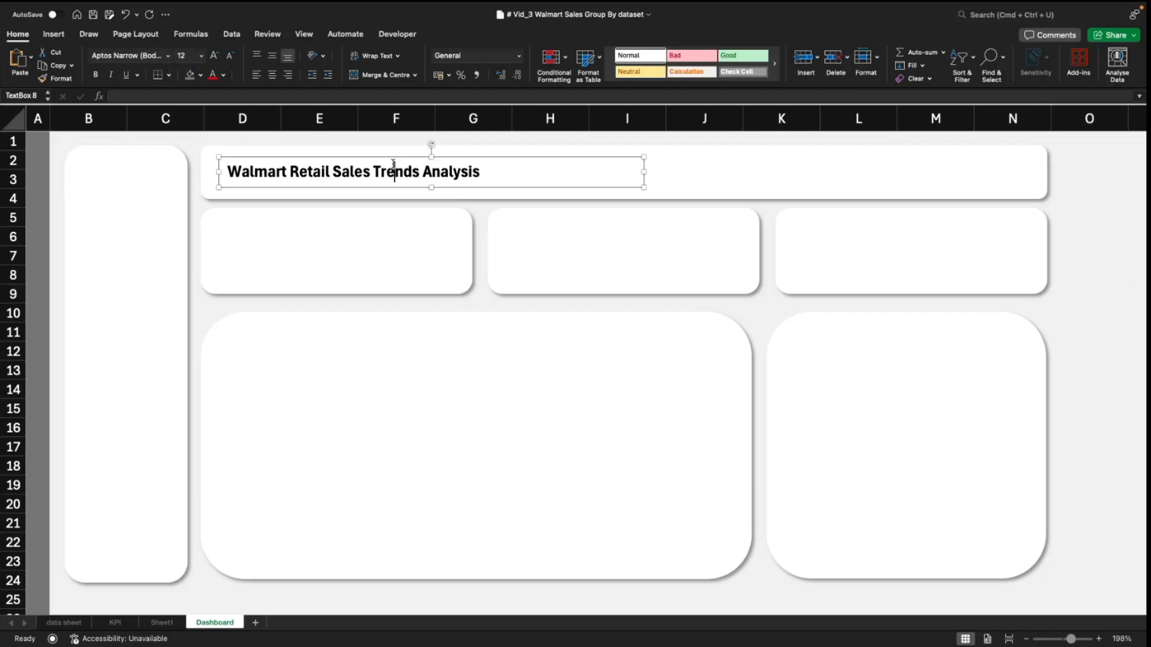
drag(408, 156, 482, 155)
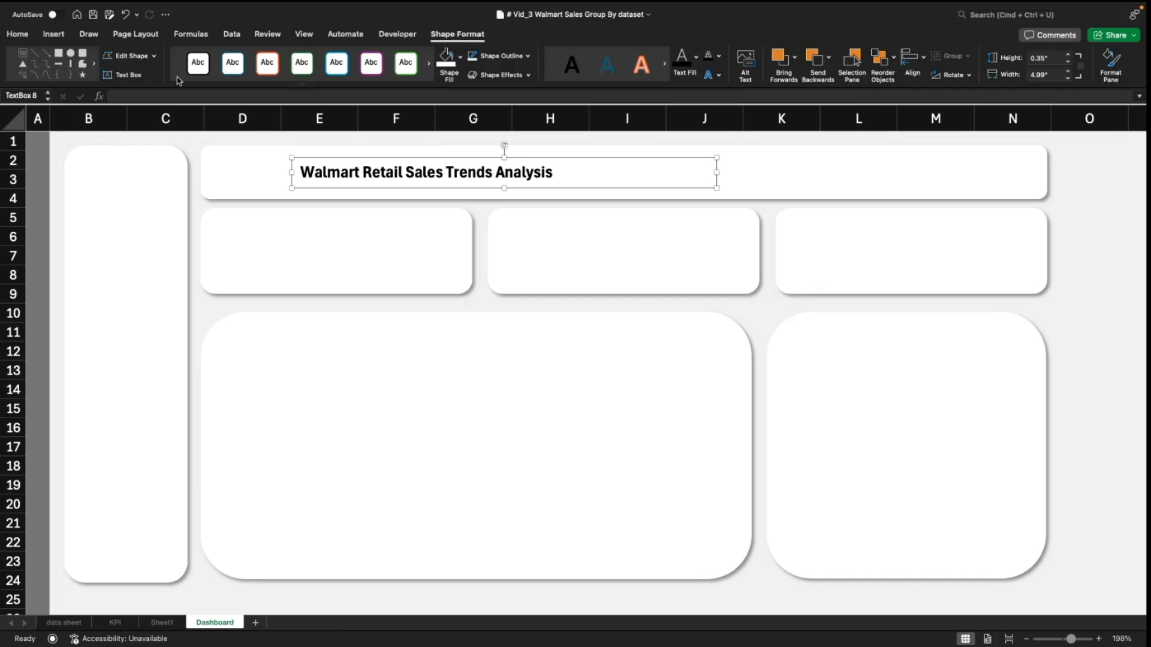
Step: Search online pictures for "walamart logo png" with the picture set to be placed in a cell
click(55, 35)
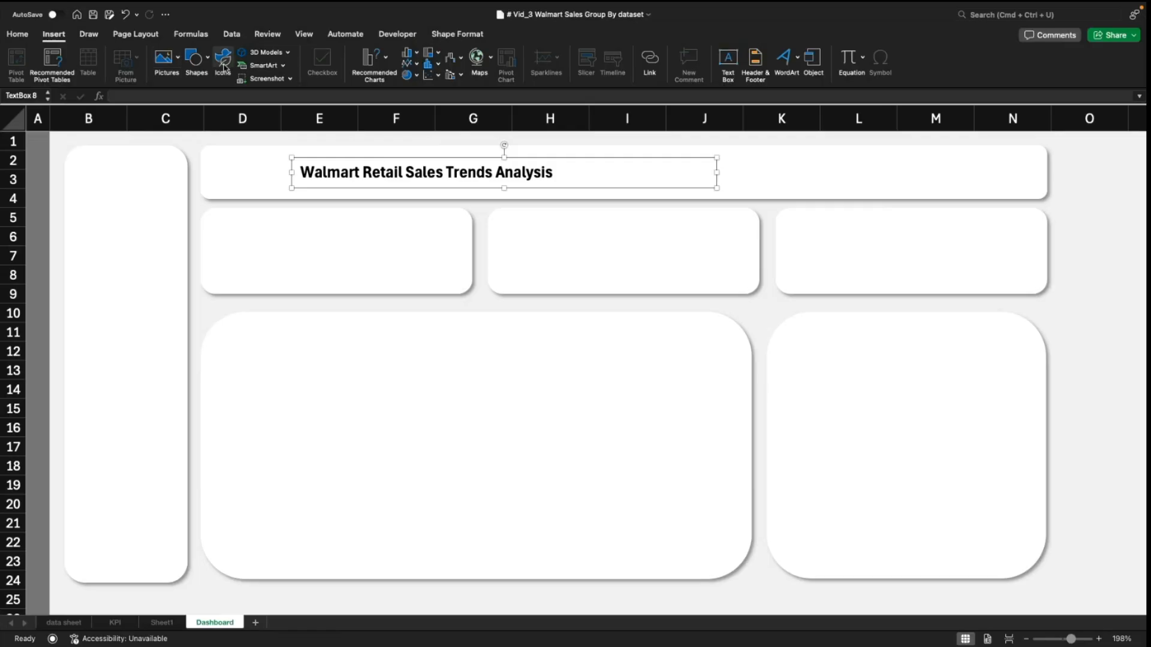
click(177, 60)
mouse_move(198, 84)
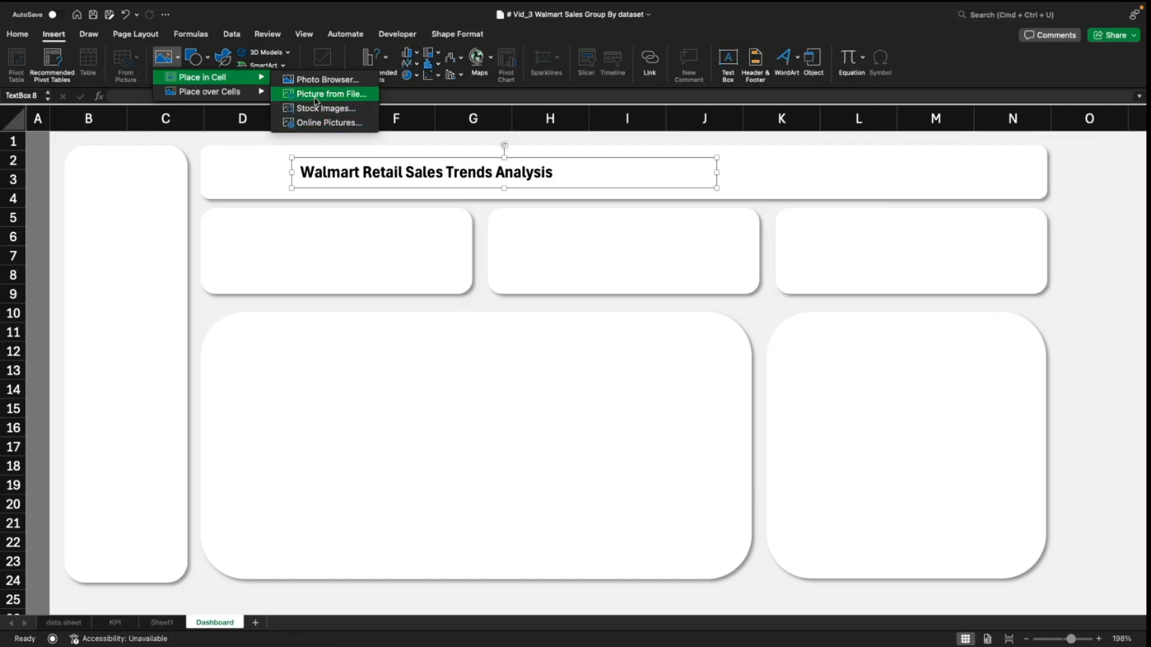
click(328, 124)
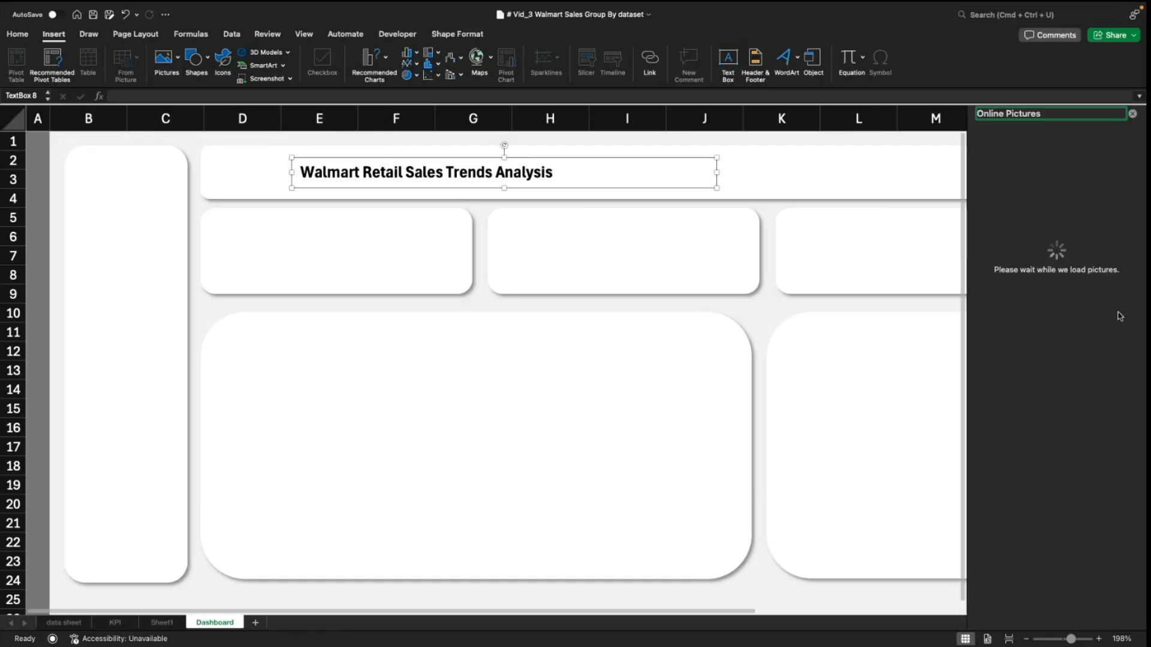
text(walamart l)
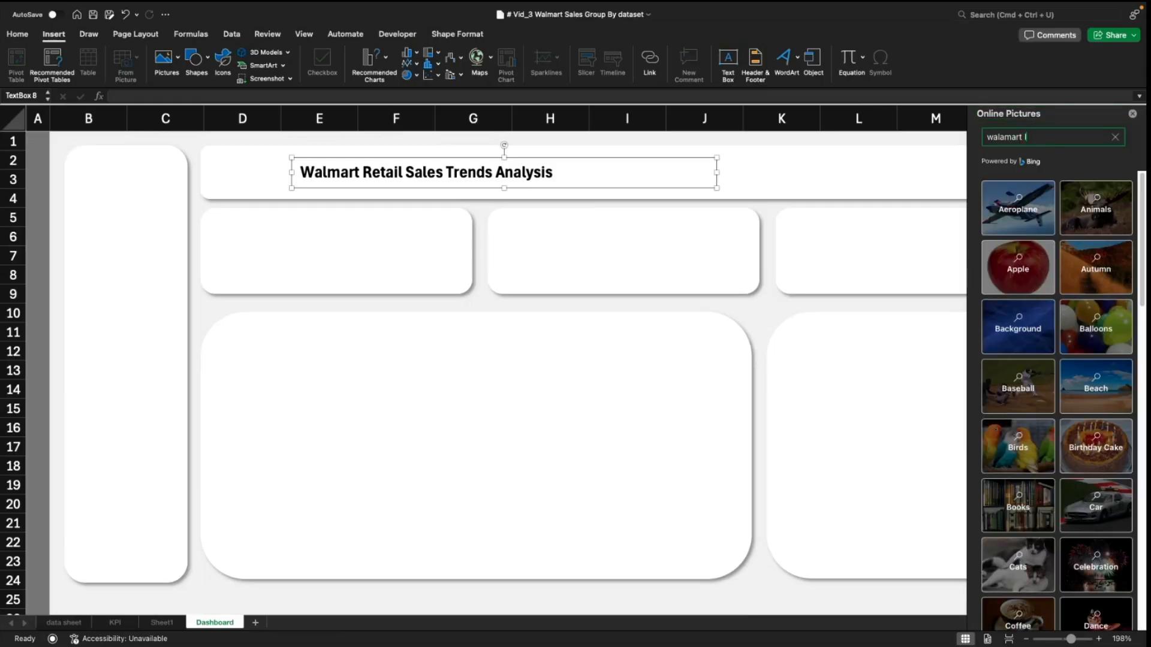
text(ogo png)
key(Return)
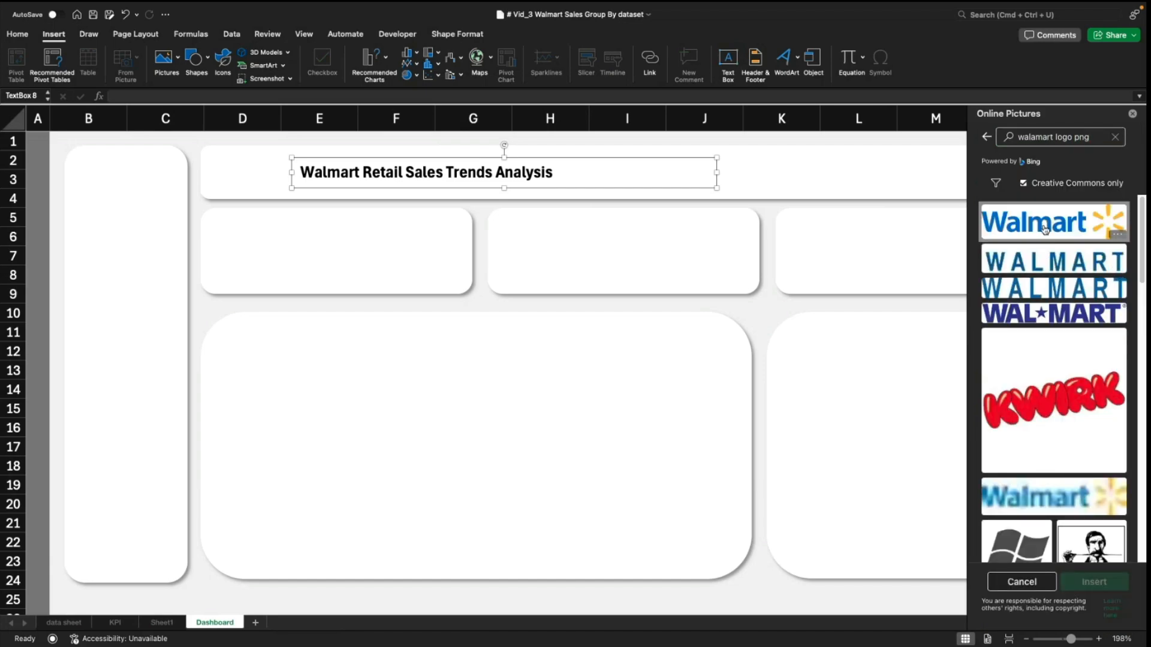
Step: Insert the blue Walmart logo with the yellow spark from the search results into the sheet
click(1044, 229)
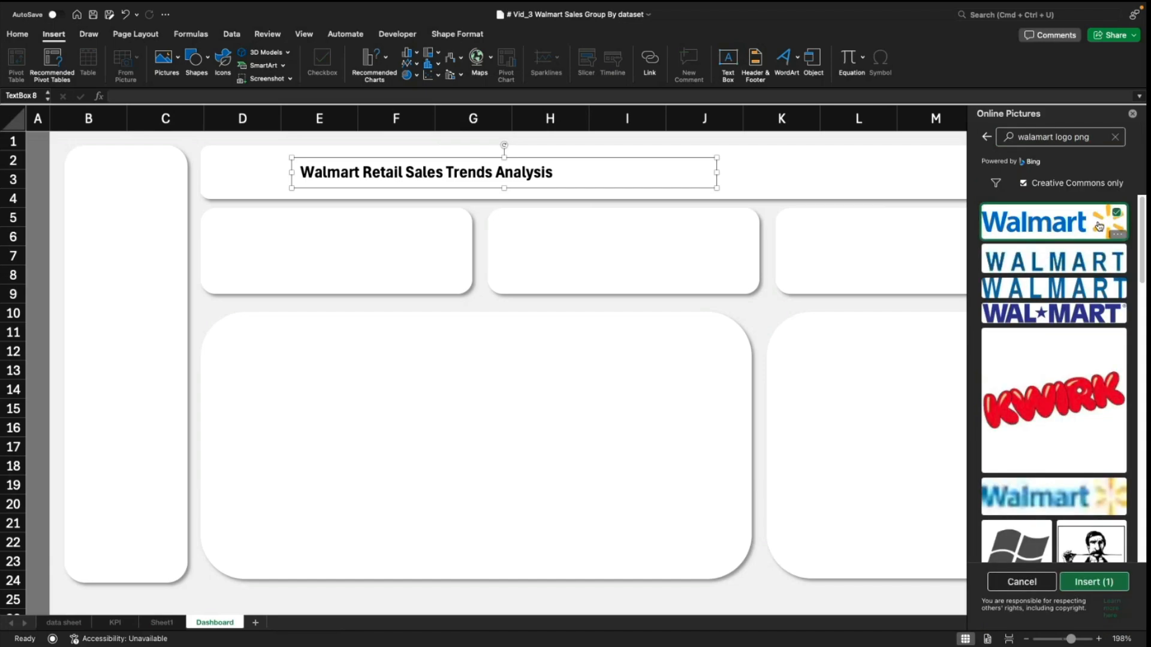
click(1049, 225)
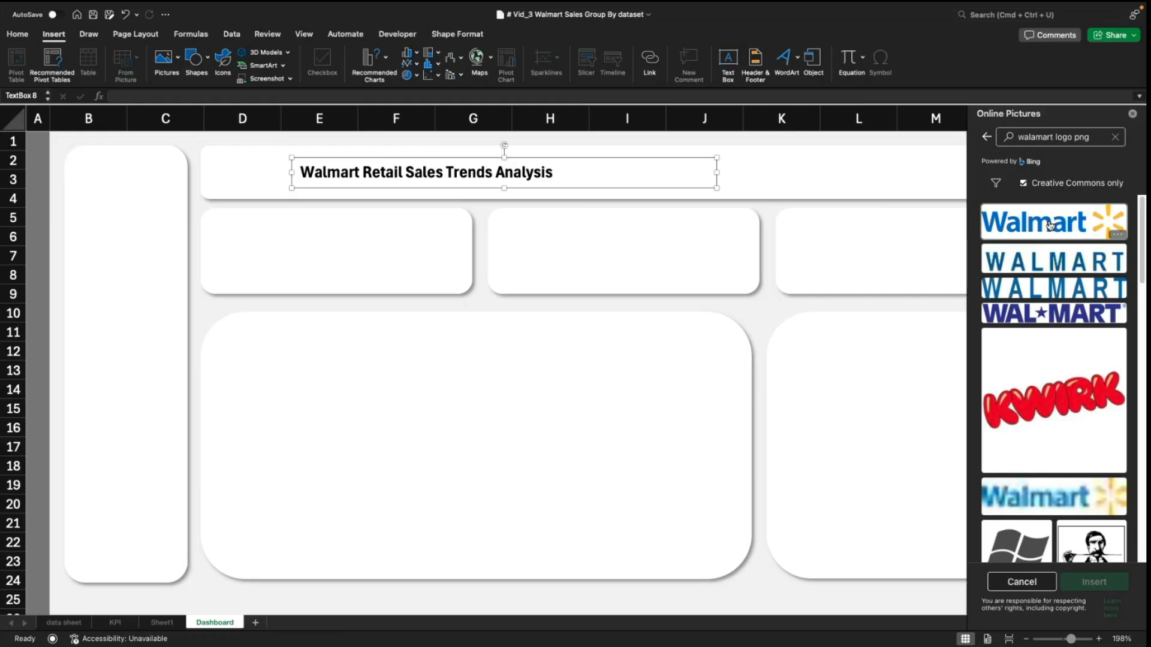
click(1091, 231)
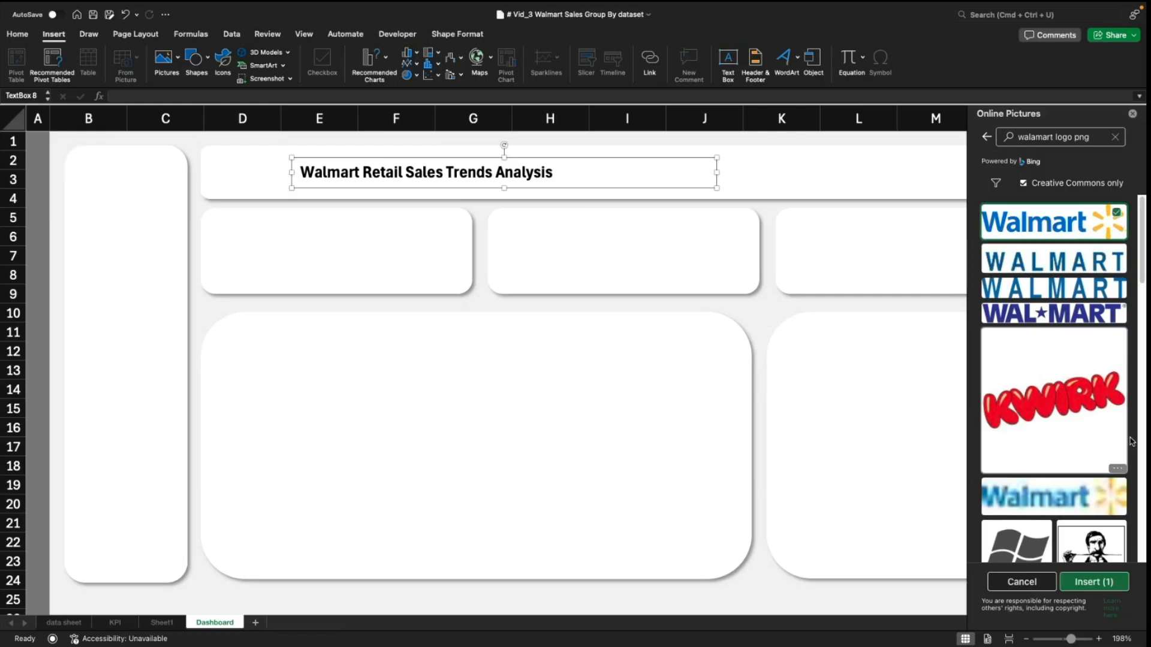
click(1105, 581)
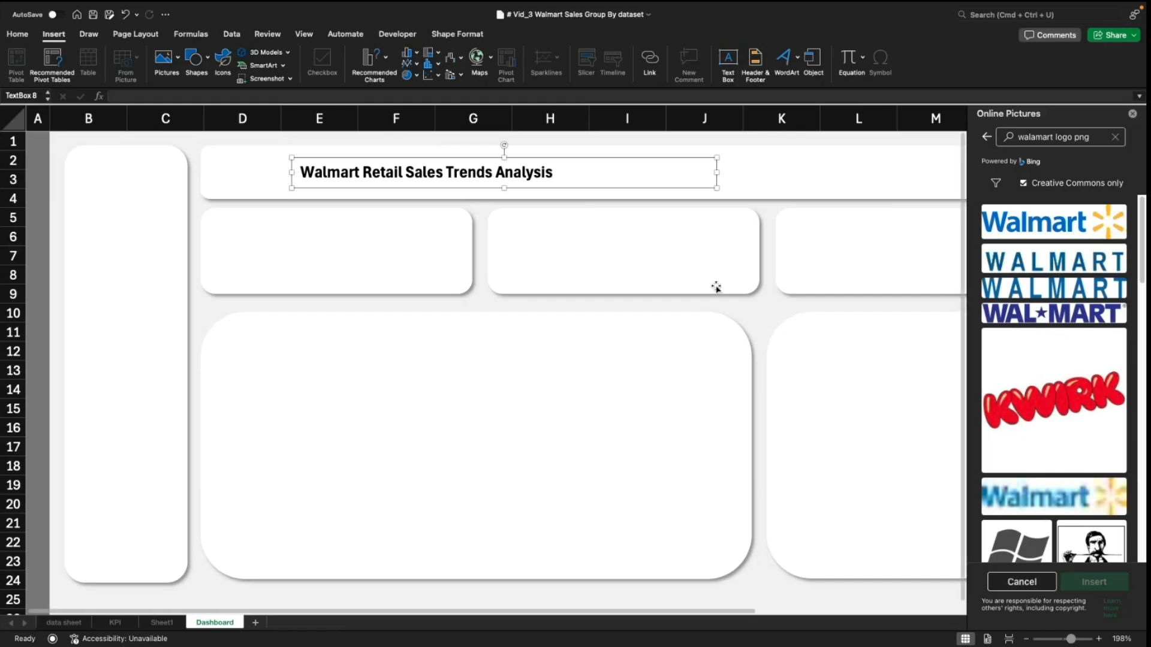
click(1052, 231)
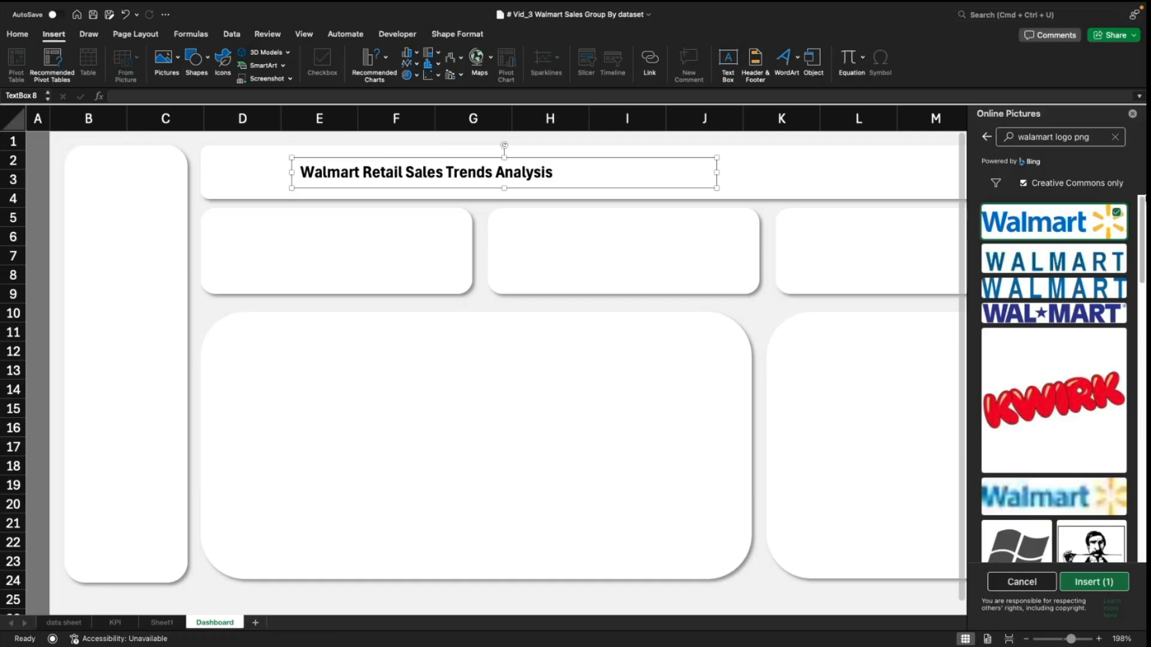
click(1094, 581)
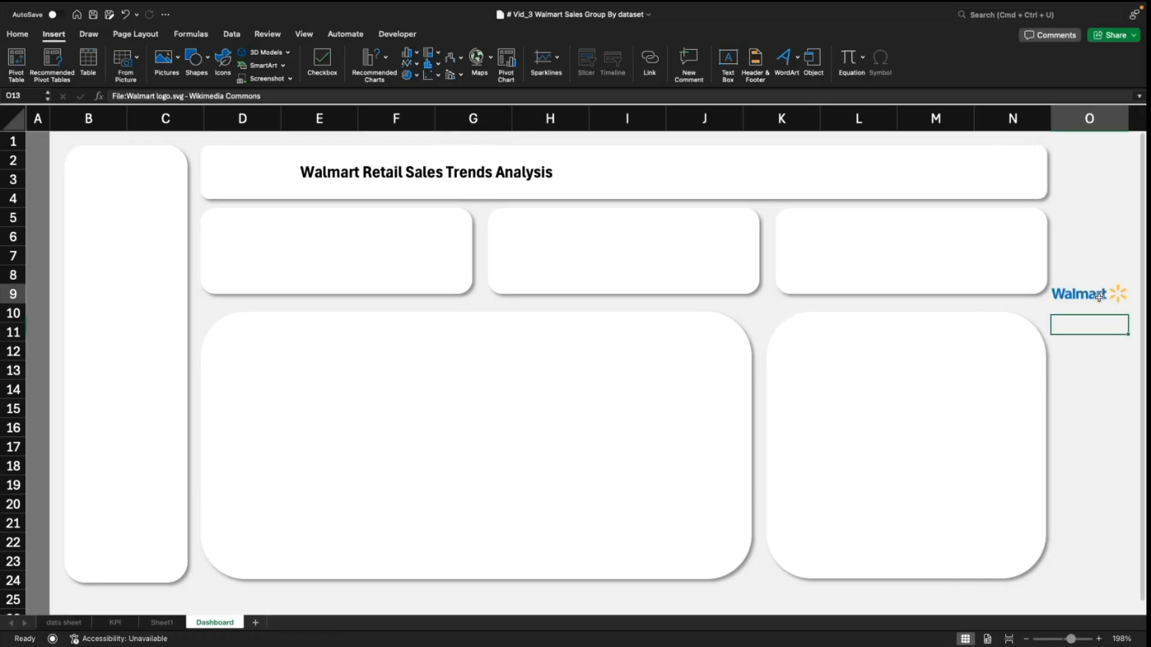
Step: Move the in-cell Walmart logo within column O to cell O14 and select it
drag(1102, 294, 1081, 398)
click(1092, 451)
click(1090, 390)
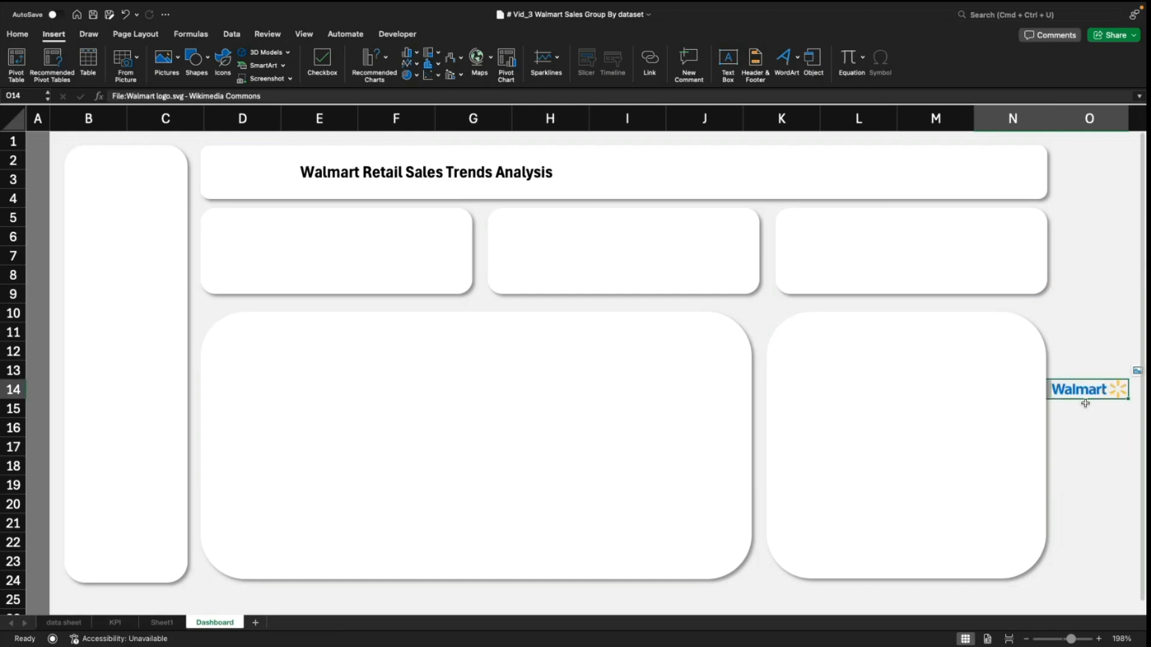
click(1101, 415)
scroll(1112, 537, down, 1)
click(1097, 459)
click(1093, 365)
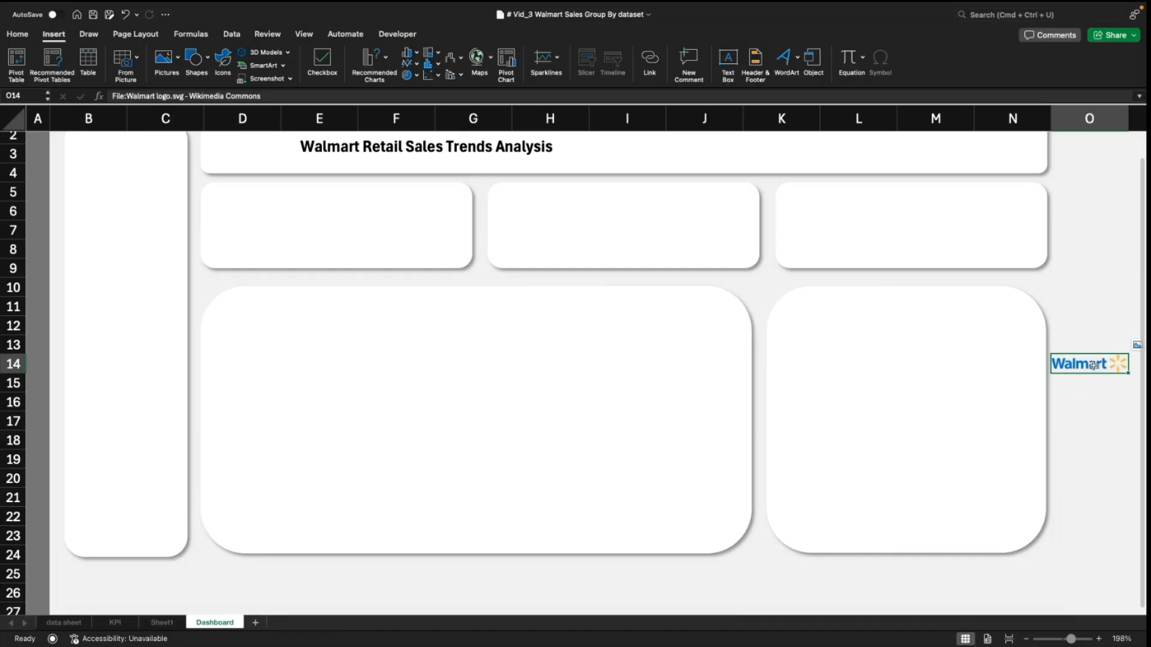
click(18, 35)
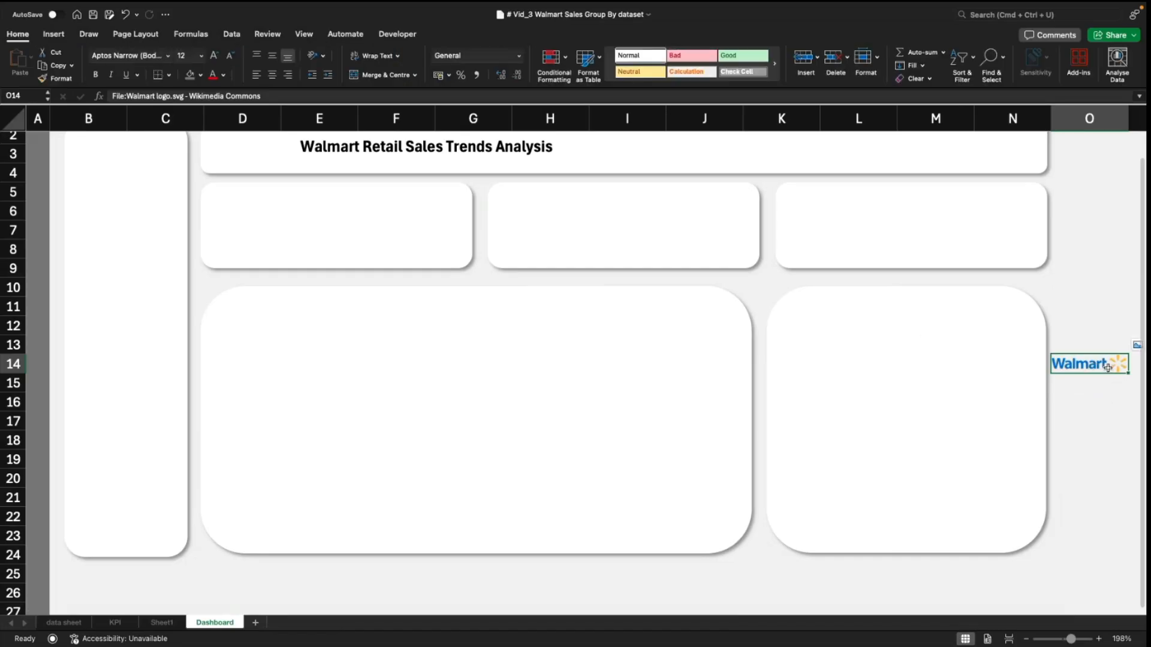
Step: Try to place a floating copy of cell O14's Walmart logo in the header bar before the title
key(super+c)
click(250, 149)
key(super+v)
scroll(809, 434, up, 1)
drag(260, 152, 329, 185)
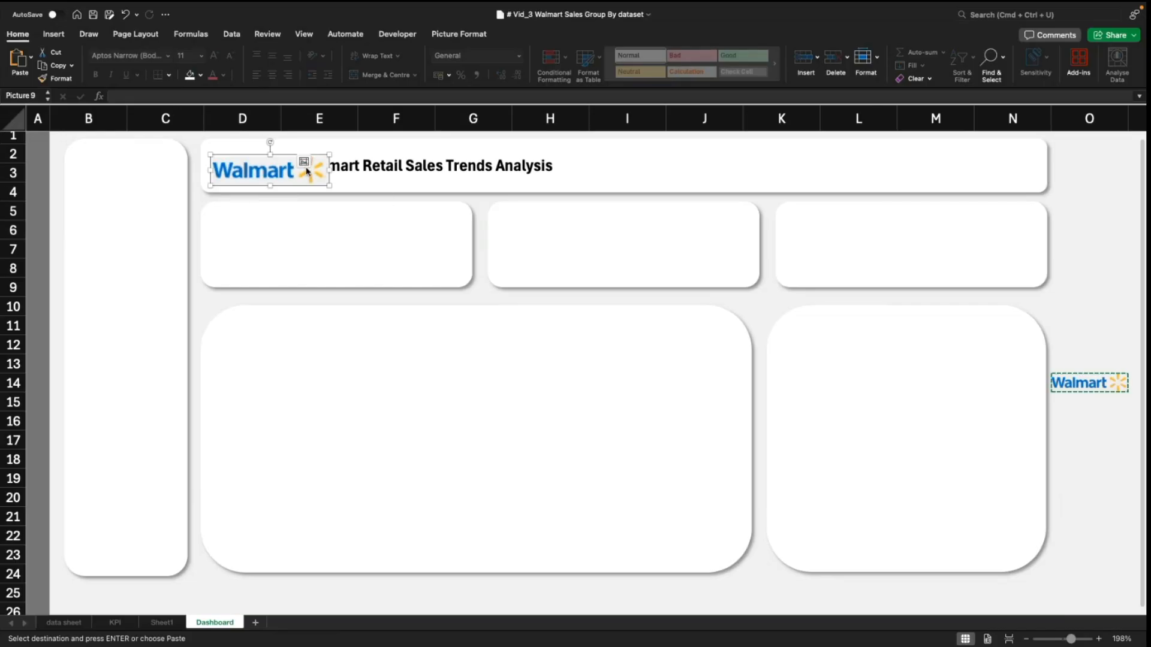
Step: Delete both Walmart logos, the floating copy in the header bar and the in-cell picture in O14
key(Delete)
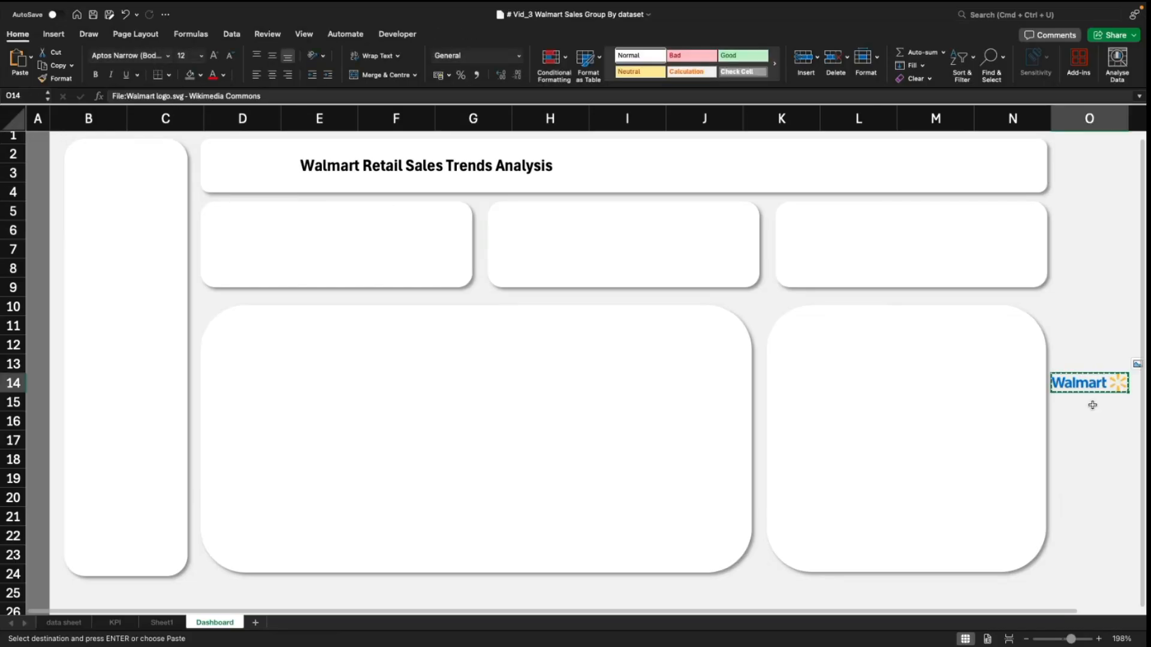
key(Delete)
click(1085, 475)
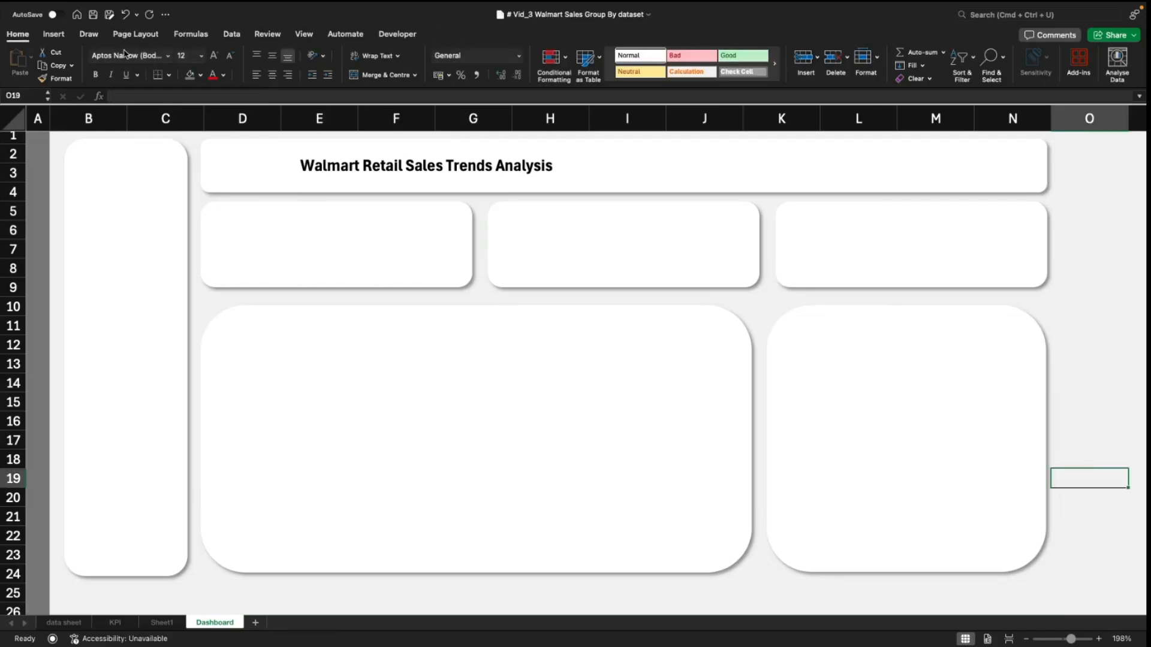
Step: Start inserting a picture from a file over the cells and browse to the Developer folder
click(66, 36)
click(167, 58)
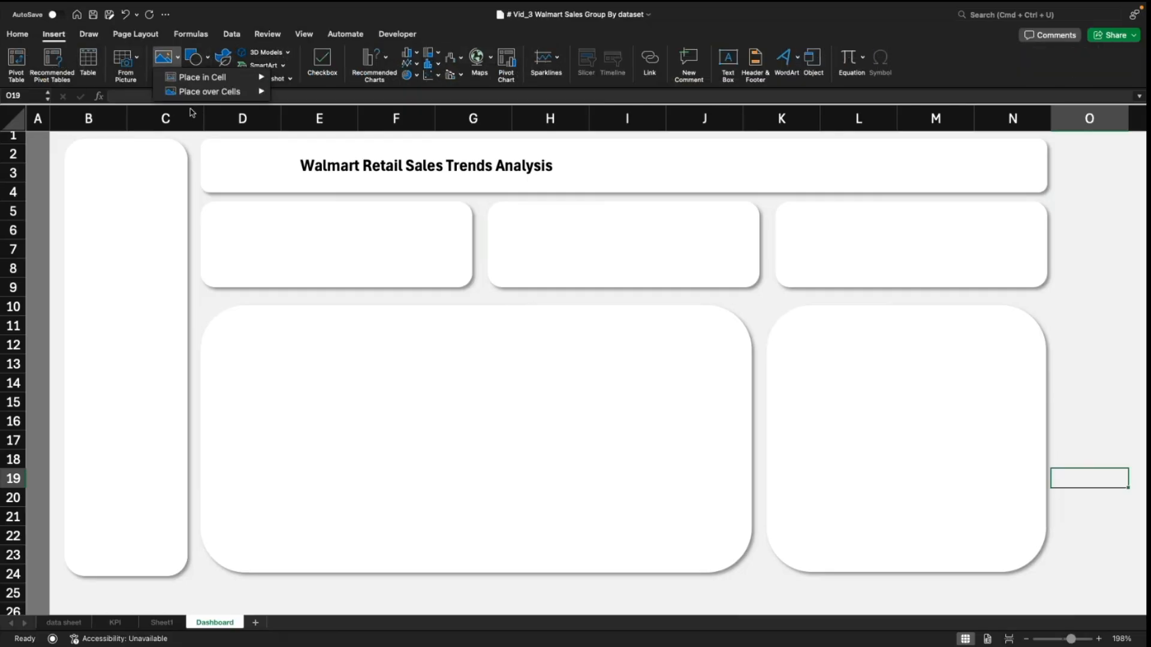
mouse_move(219, 97)
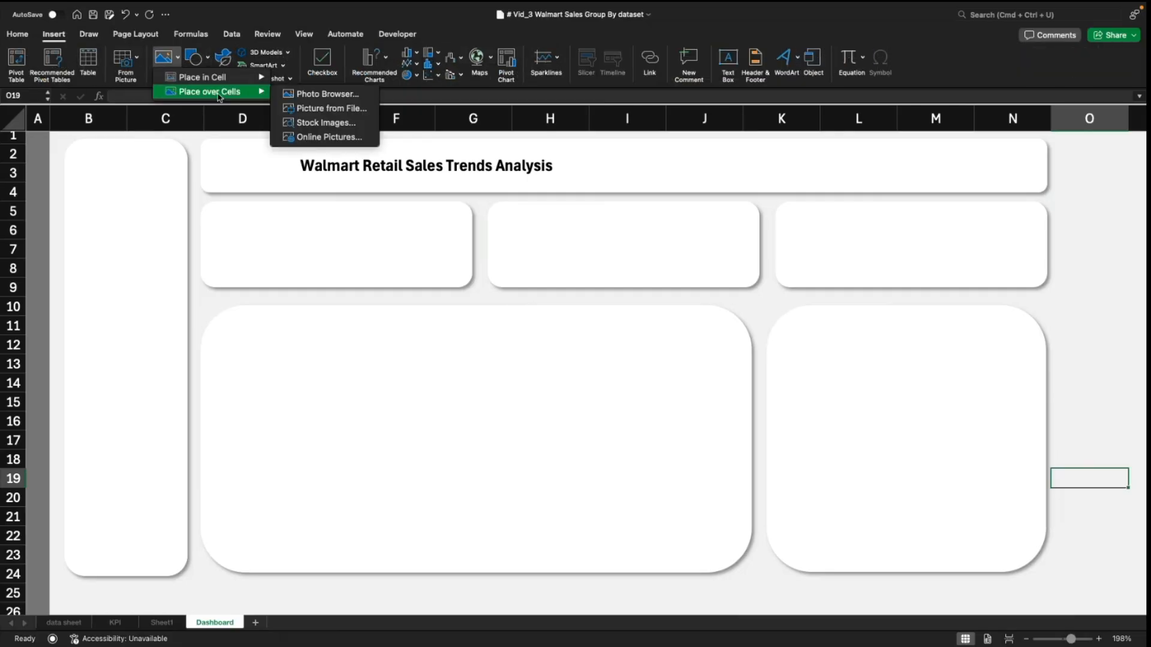
click(336, 109)
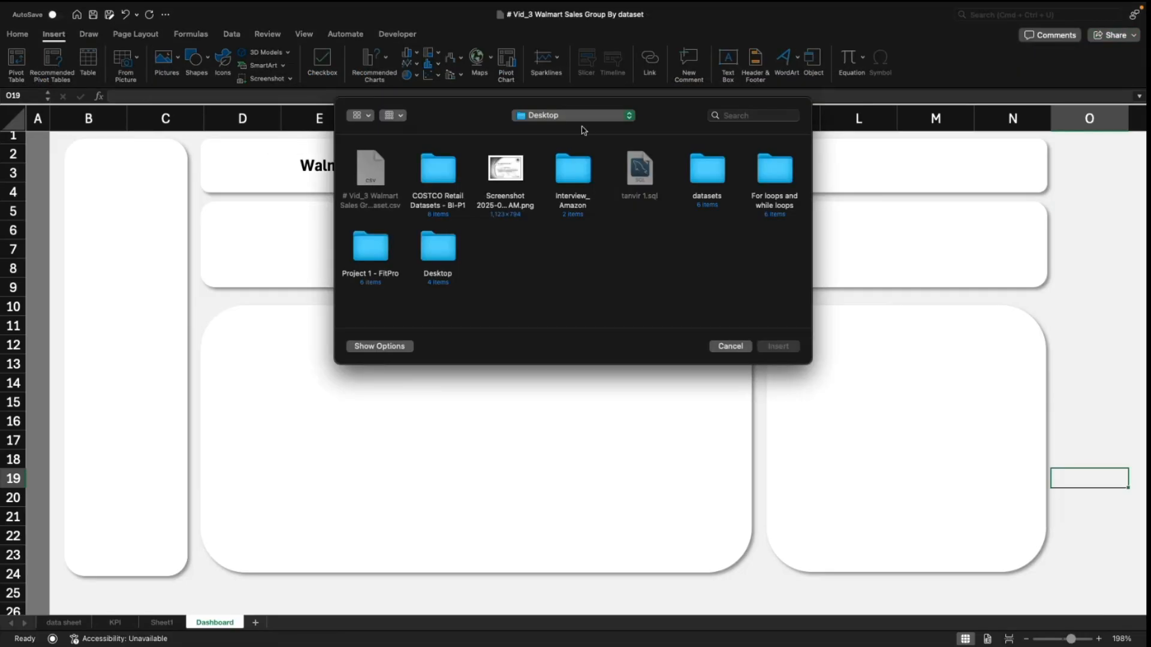
click(580, 117)
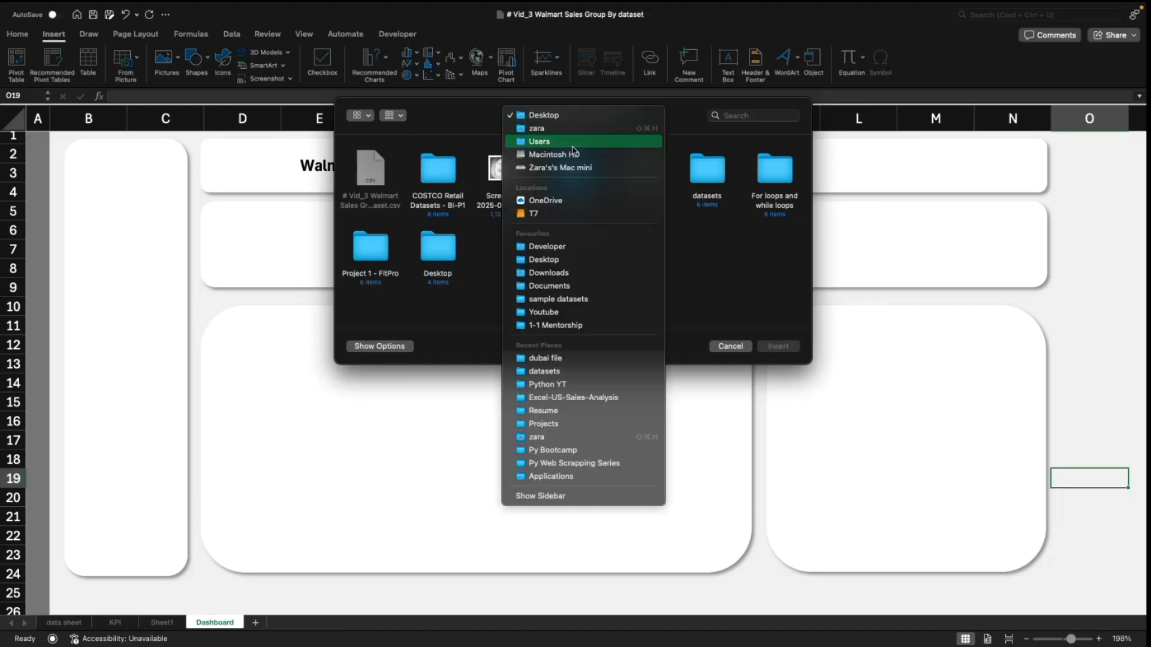
click(551, 246)
key(o)
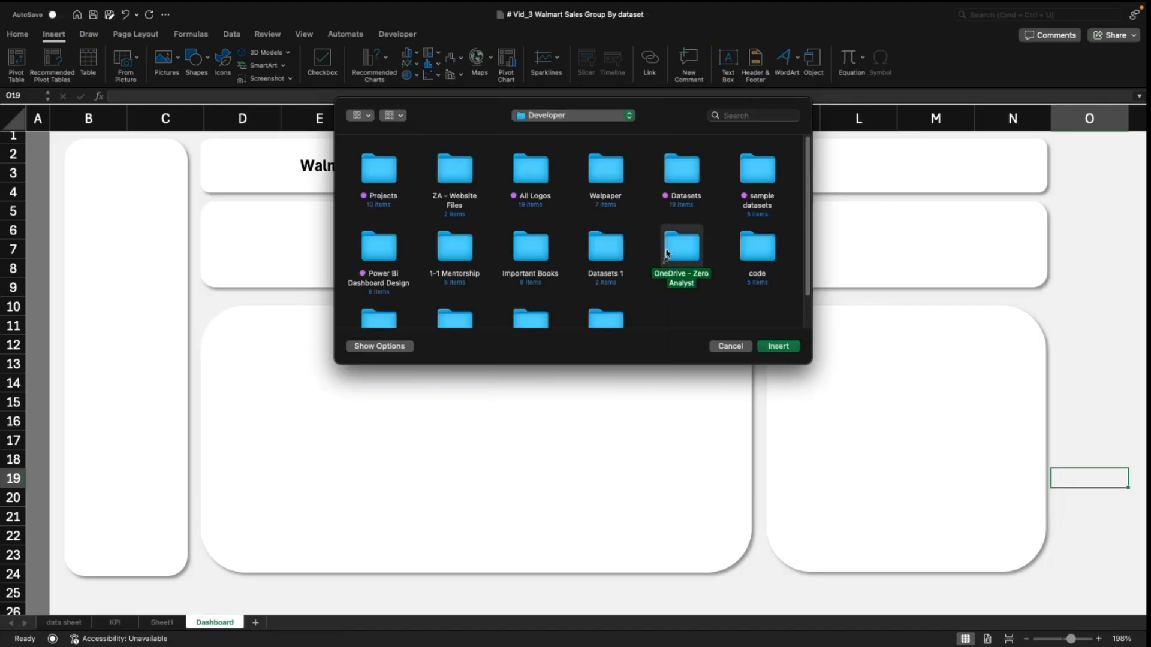
scroll(629, 280, down, 2)
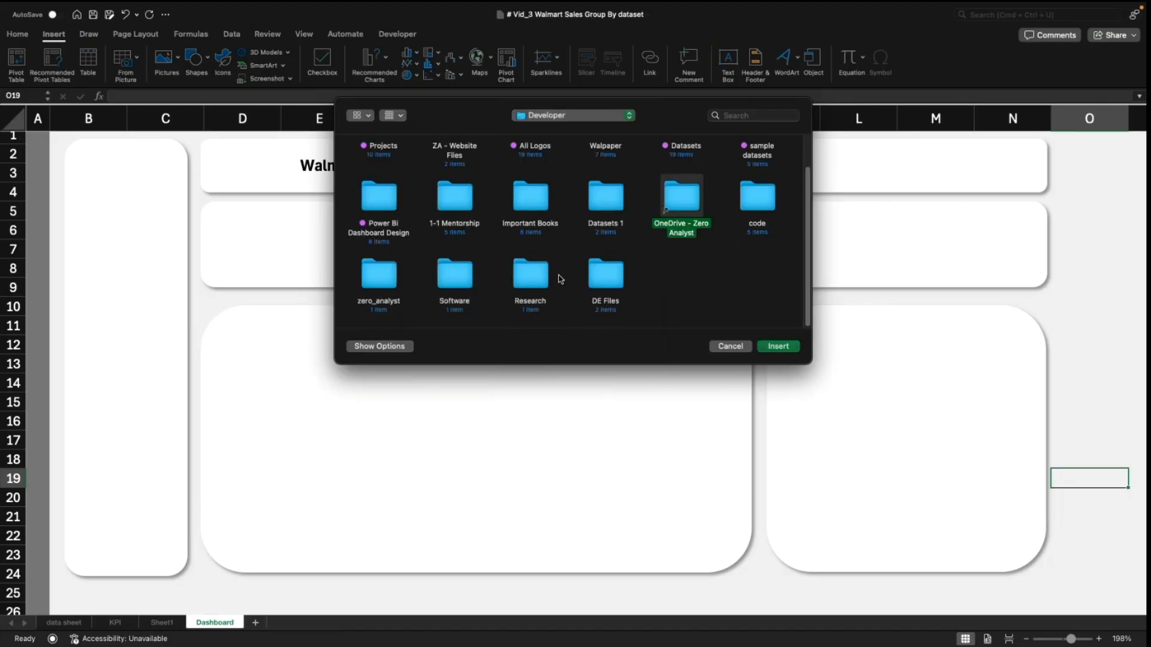
scroll(403, 273, up, 2)
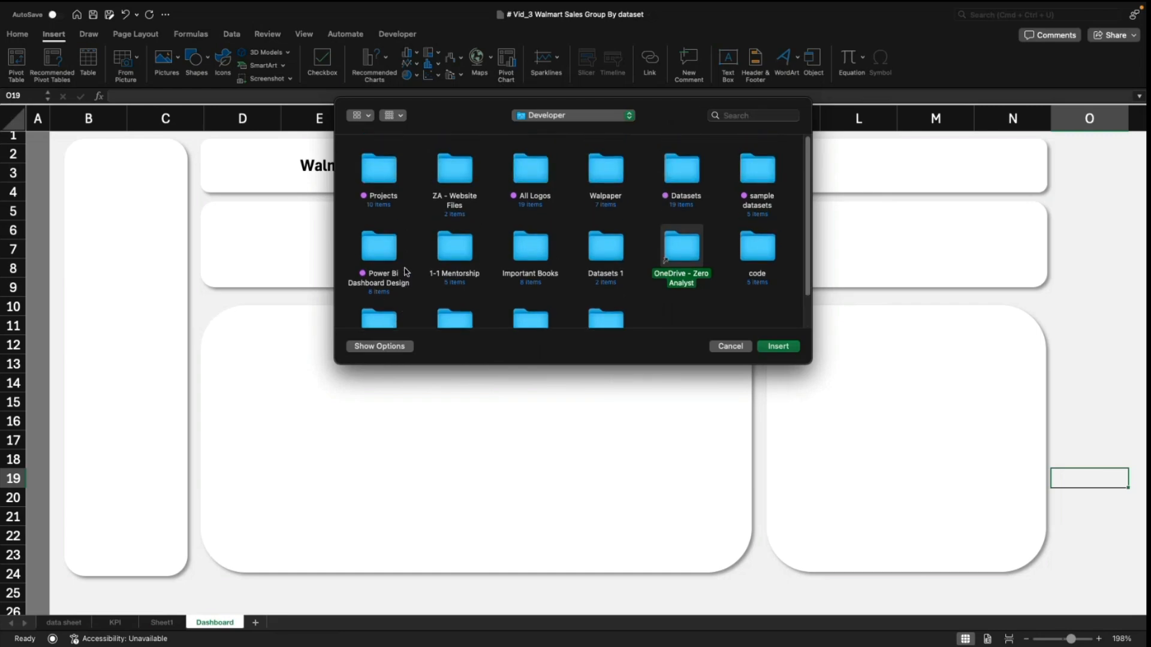
Step: Insert Amazon_PNG6.png from the All Logos folder as a floating picture
click(531, 180)
double_click(530, 180)
scroll(495, 257, down, 5)
scroll(502, 261, up, 5)
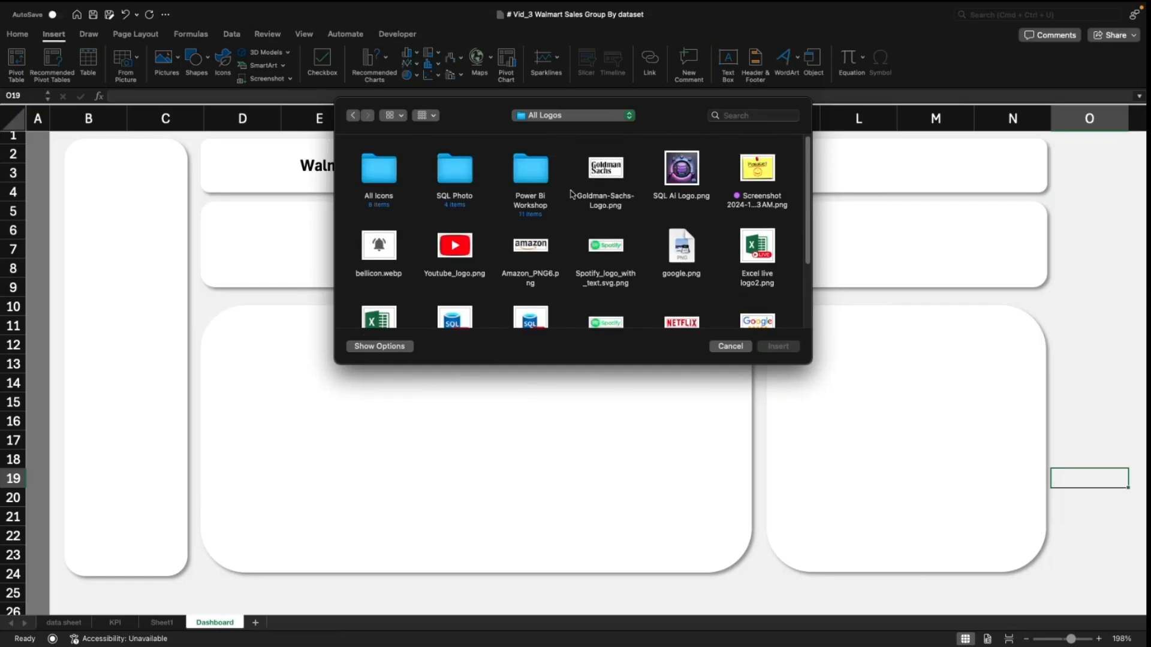
double_click(363, 168)
click(354, 116)
click(531, 250)
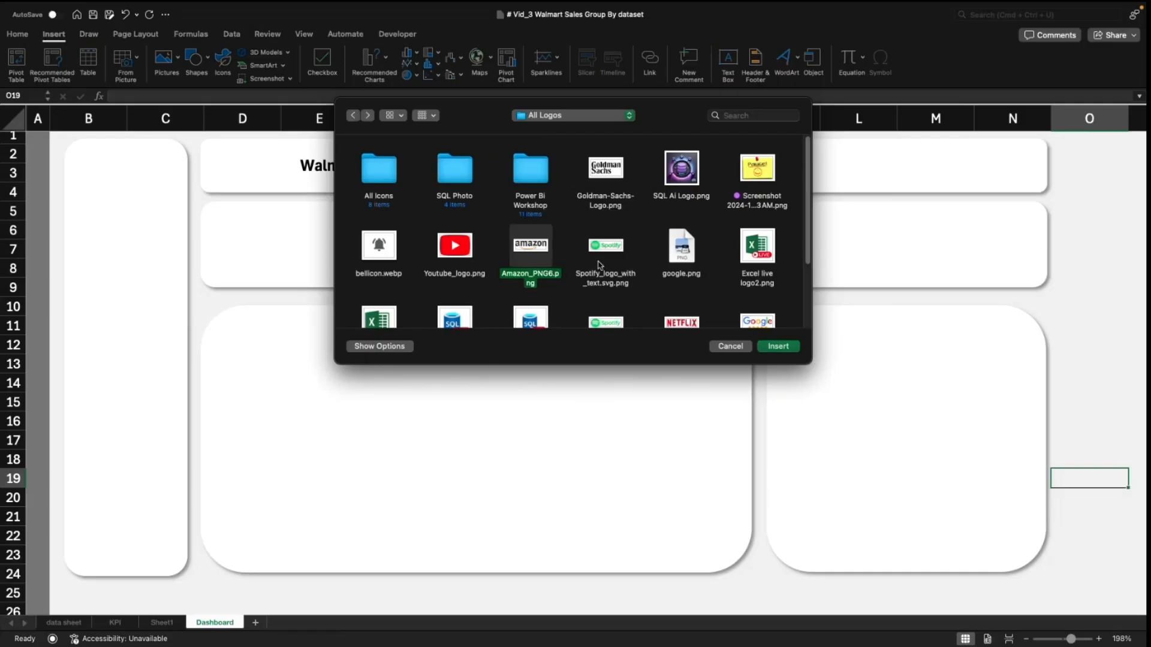
click(778, 346)
Step: Shrink the Amazon logo and fit it in the header bar's empty space before the title
drag(1113, 526, 354, 338)
drag(292, 282, 842, 443)
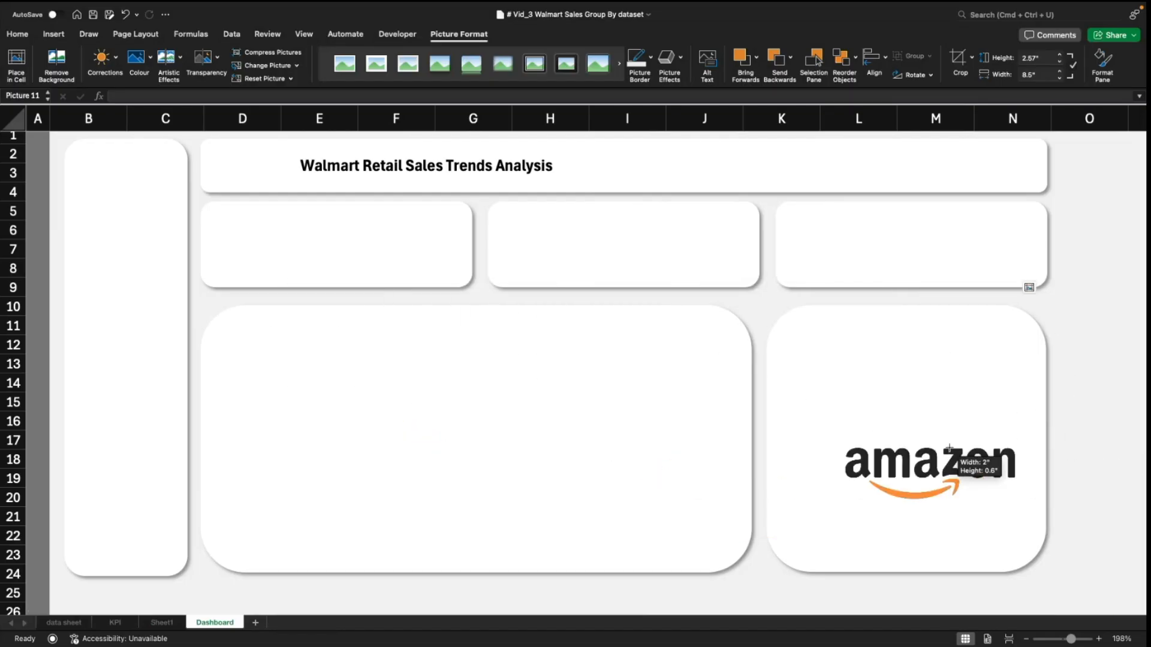
drag(949, 450, 329, 175)
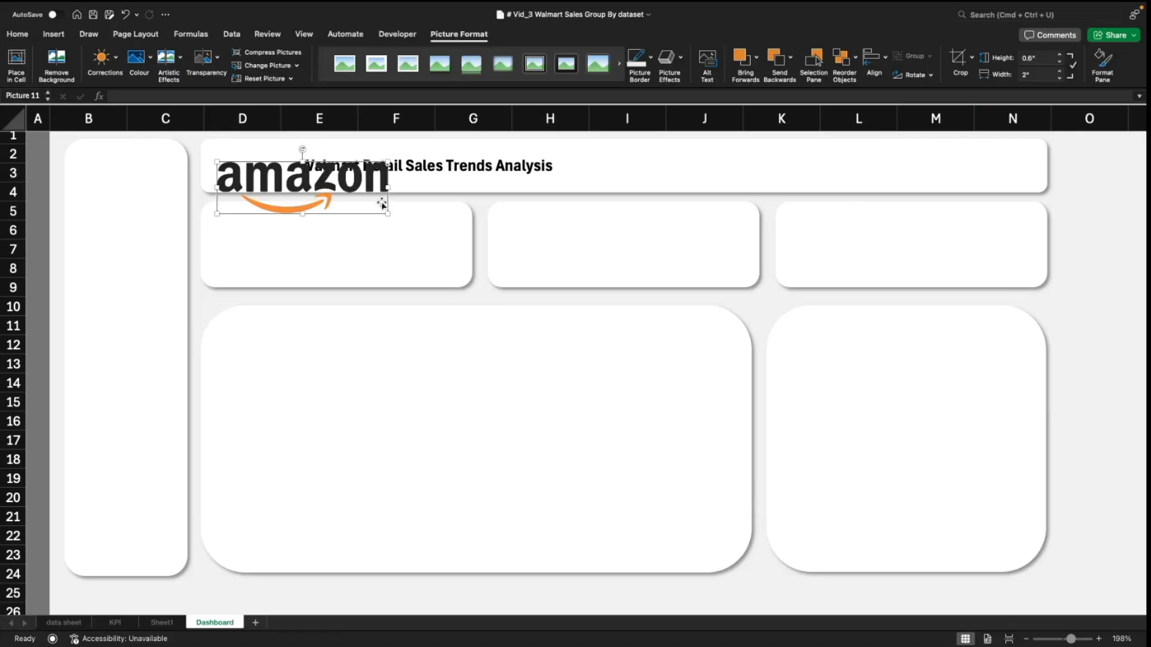
drag(386, 210, 254, 165)
Step: Shift the title text box slightly away from the logo and shorten its text to "Retail Sales Trends Analysis"
click(423, 175)
drag(470, 153, 481, 152)
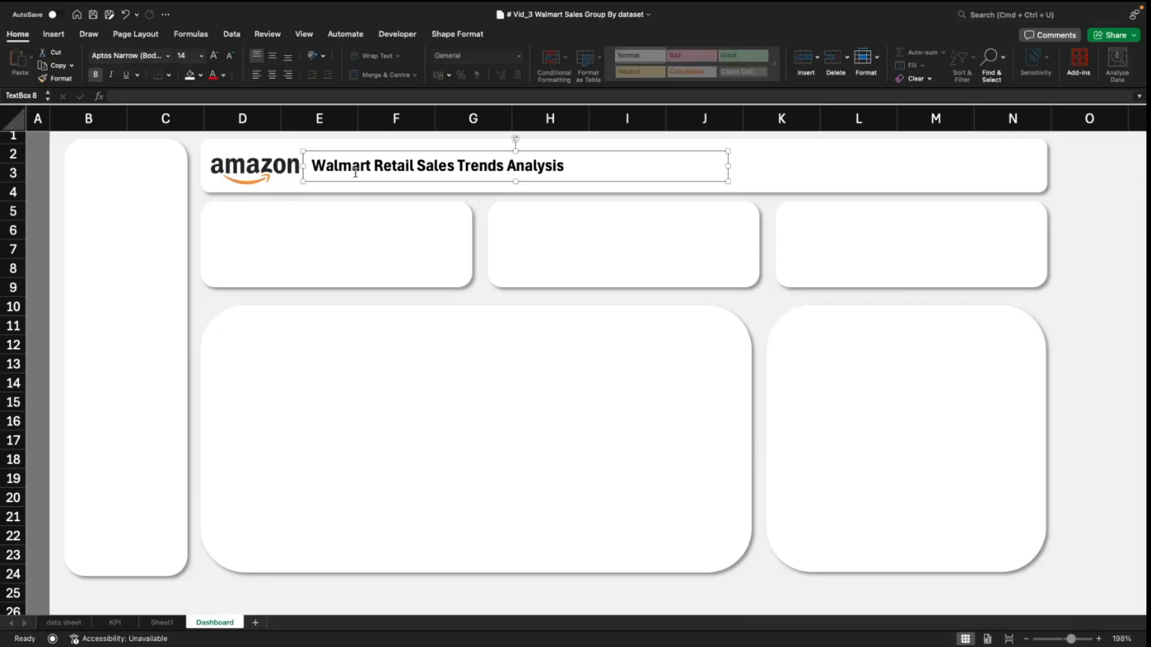
double_click(353, 168)
key(BackSpace)
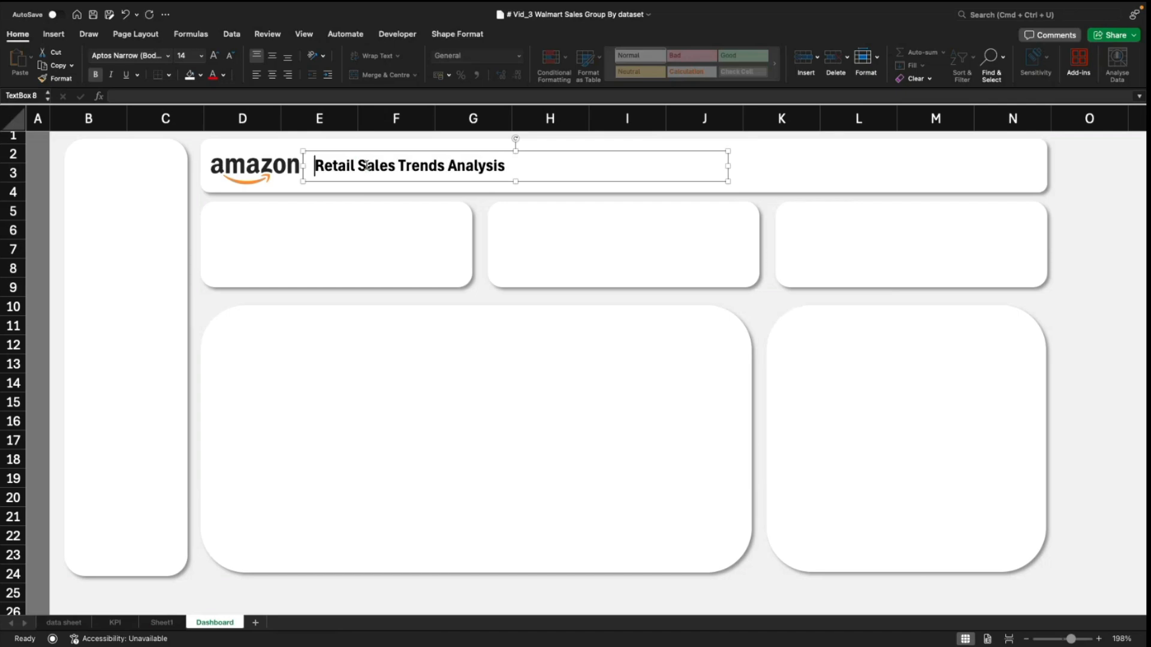
key(Delete)
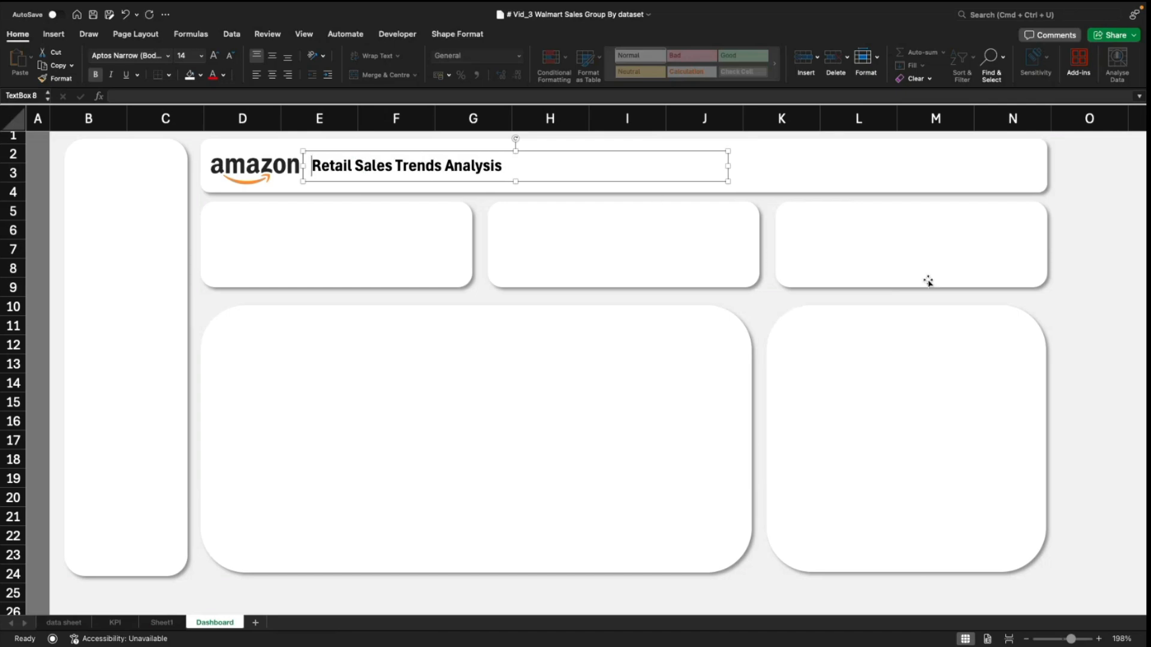
click(1078, 287)
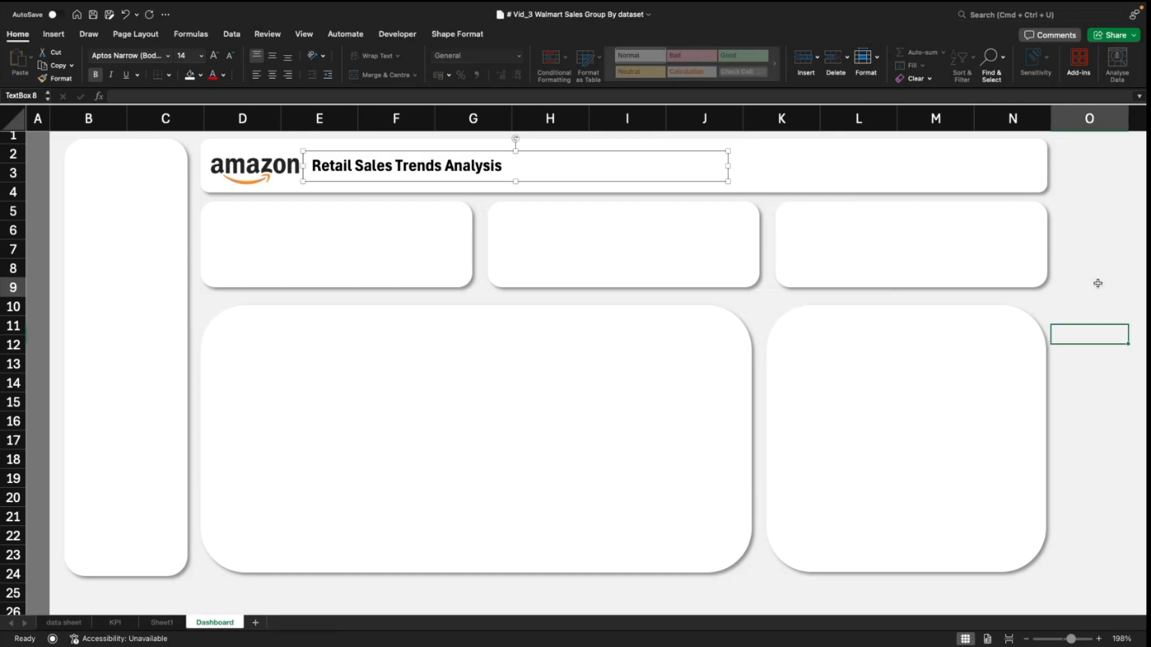
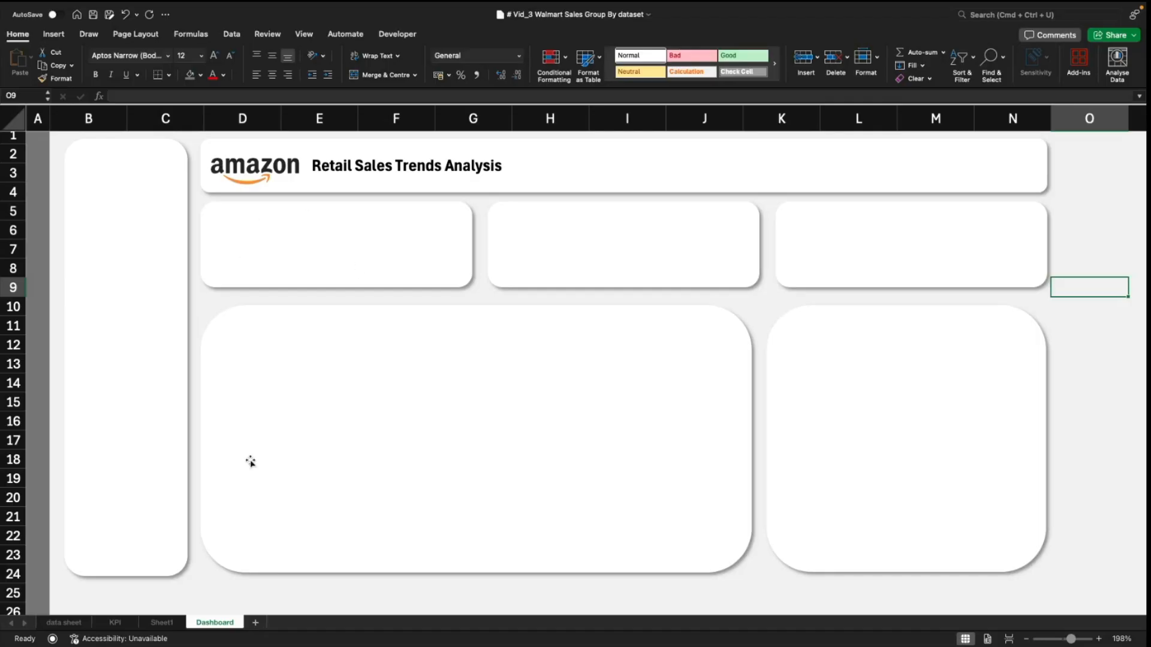
click(116, 623)
click(285, 329)
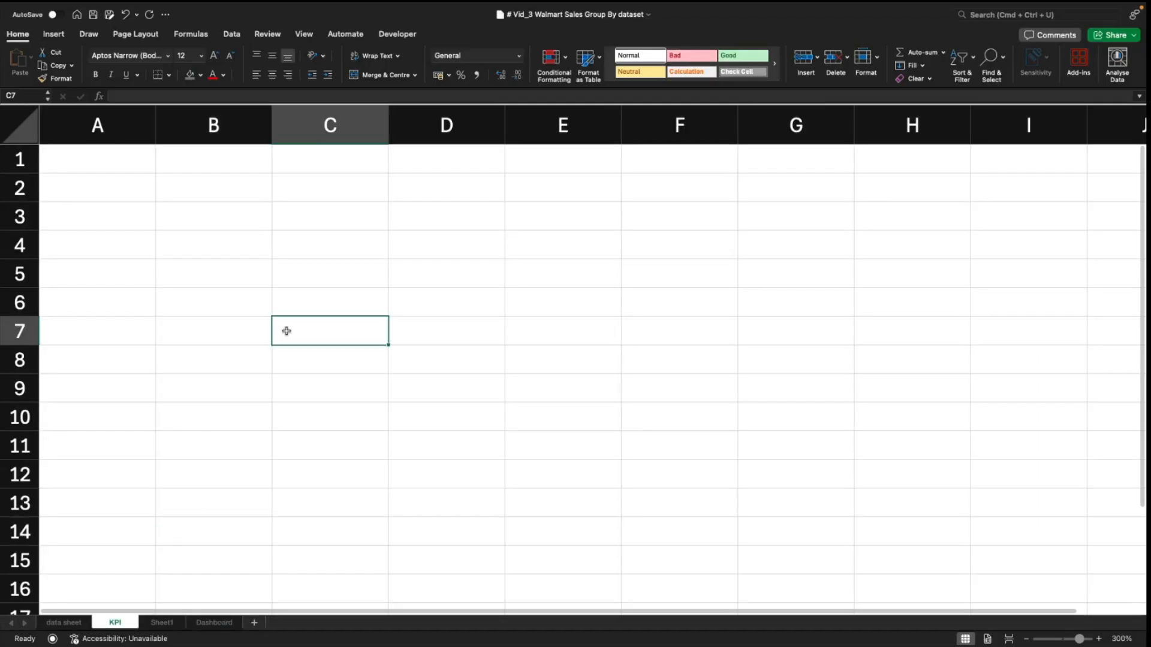
click(313, 235)
click(256, 218)
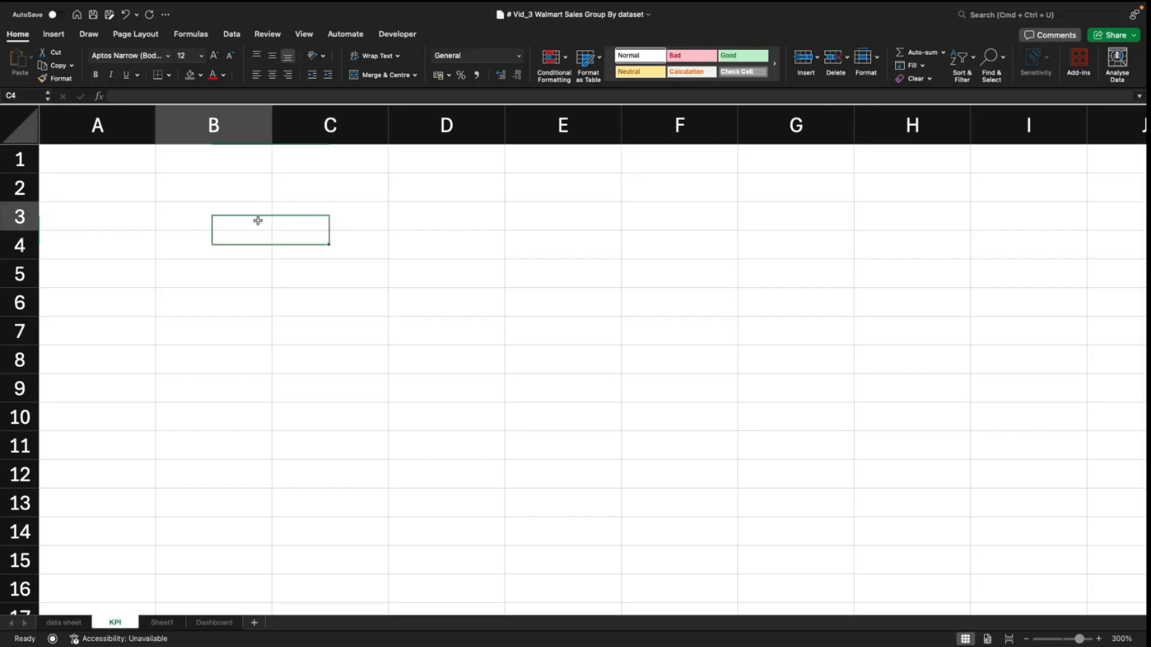
click(312, 218)
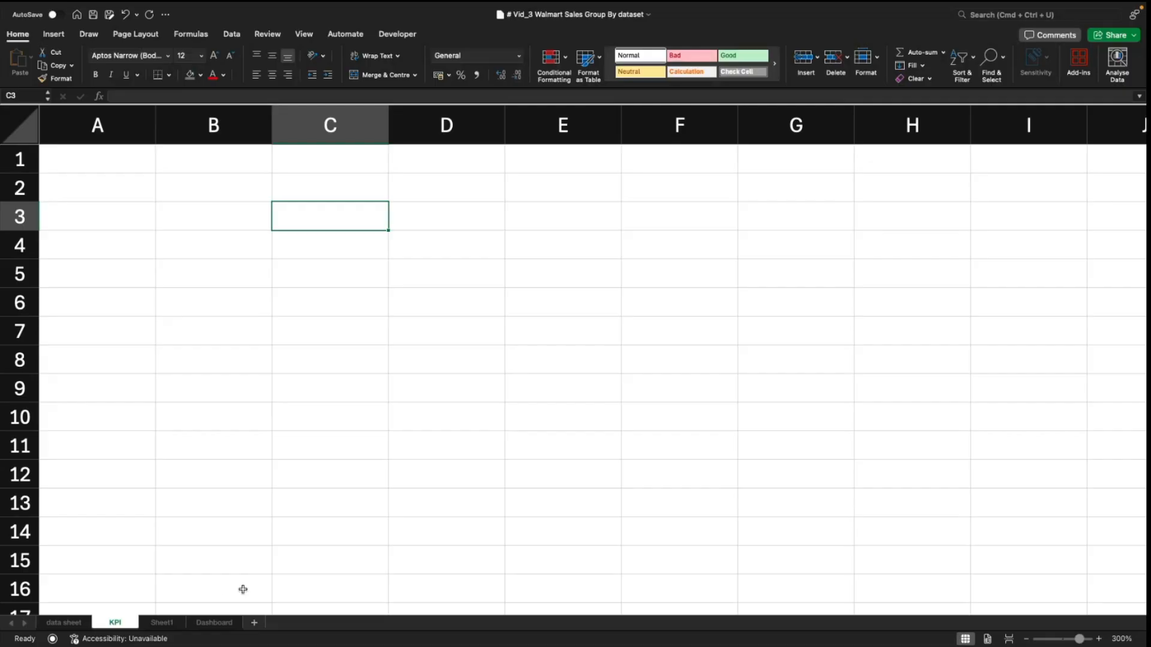
click(352, 303)
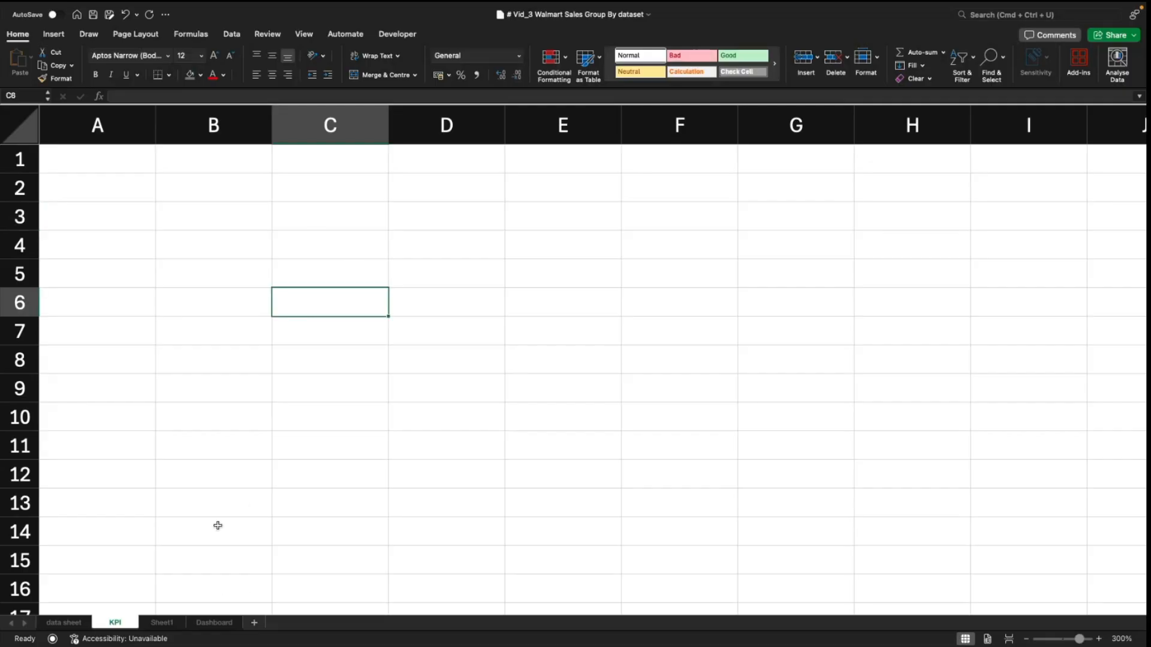
click(214, 623)
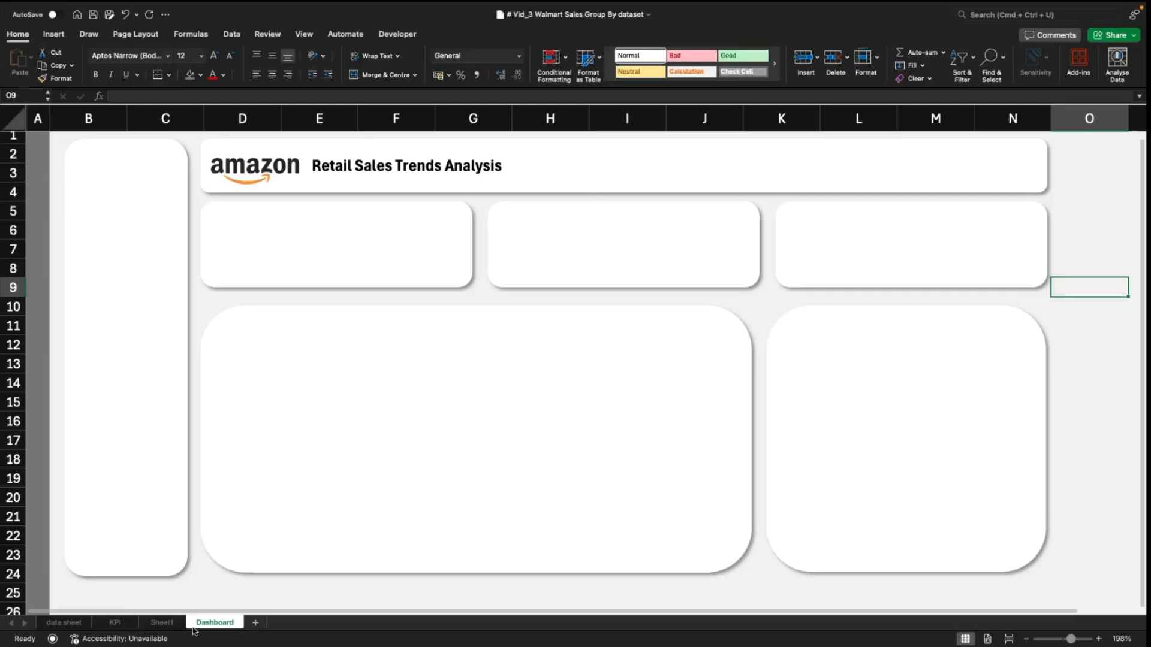
Step: Create a pivot table from the table "data" in cell C3 of the KPI sheet
click(115, 622)
click(319, 224)
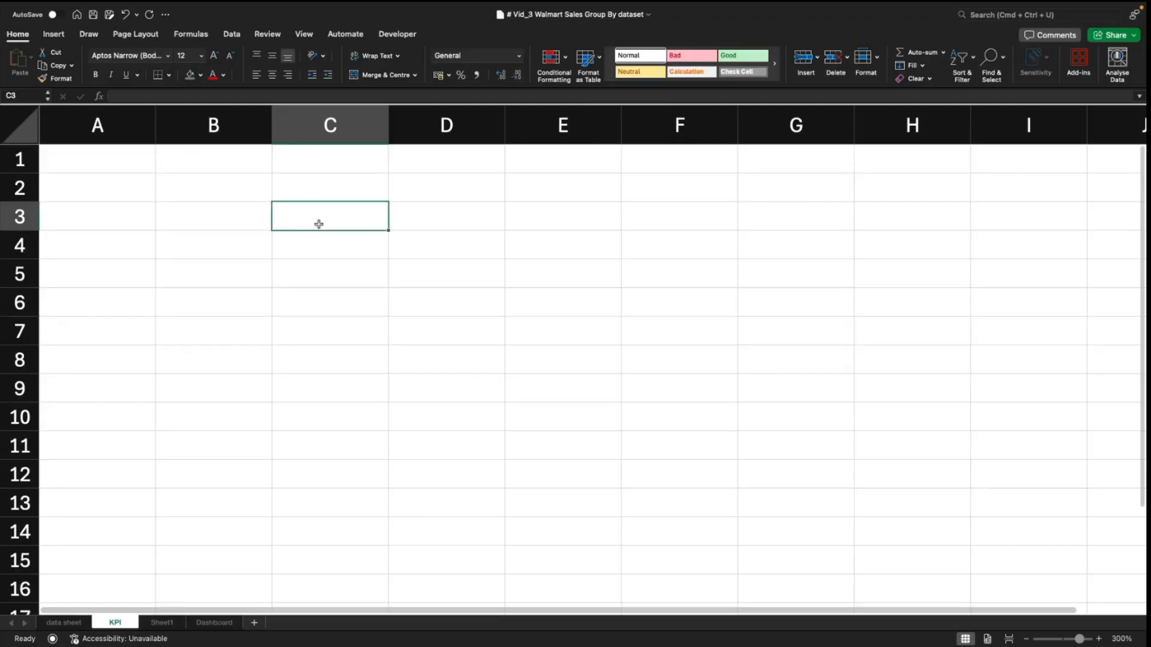
click(54, 33)
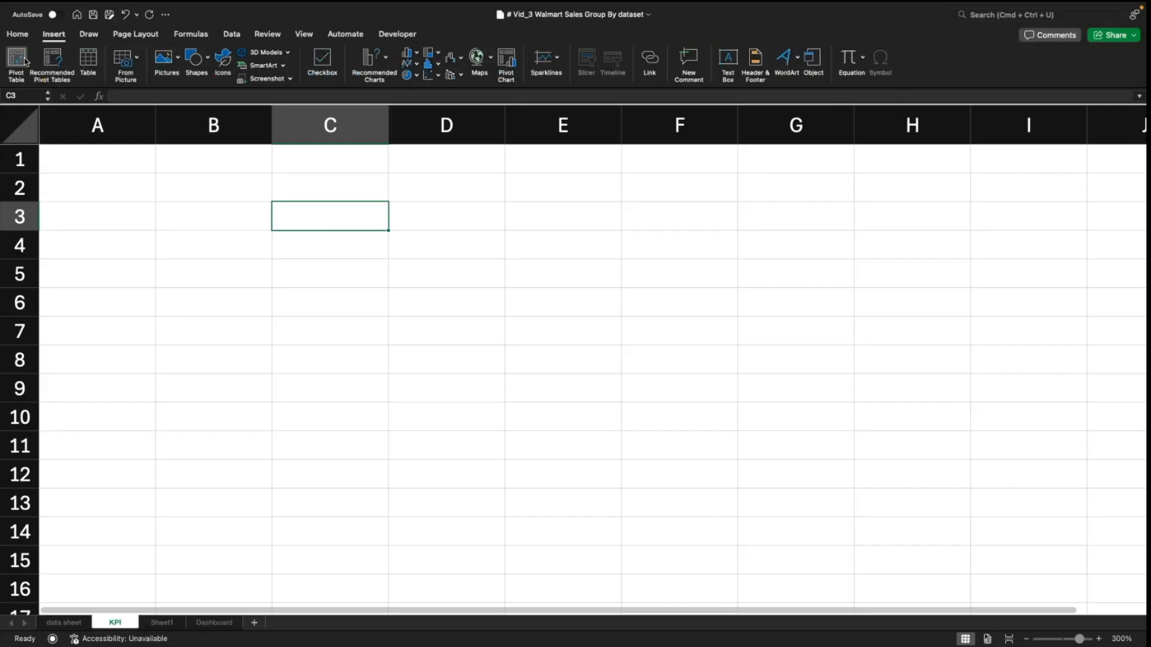
click(17, 62)
text(a)
key(Tab)
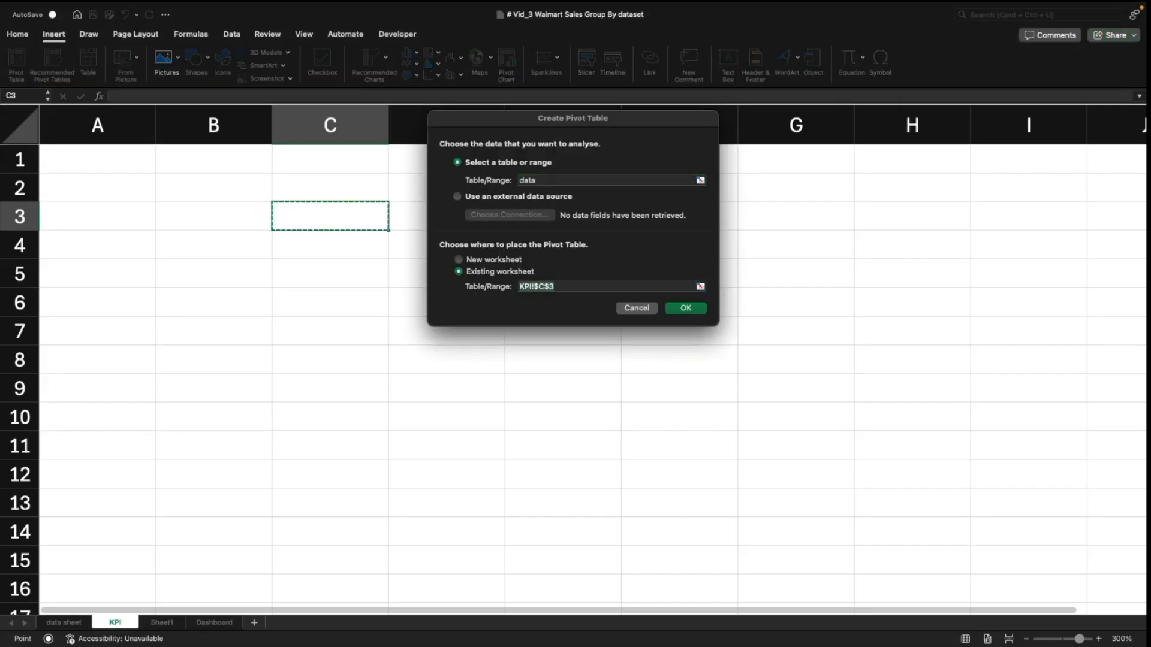
click(687, 308)
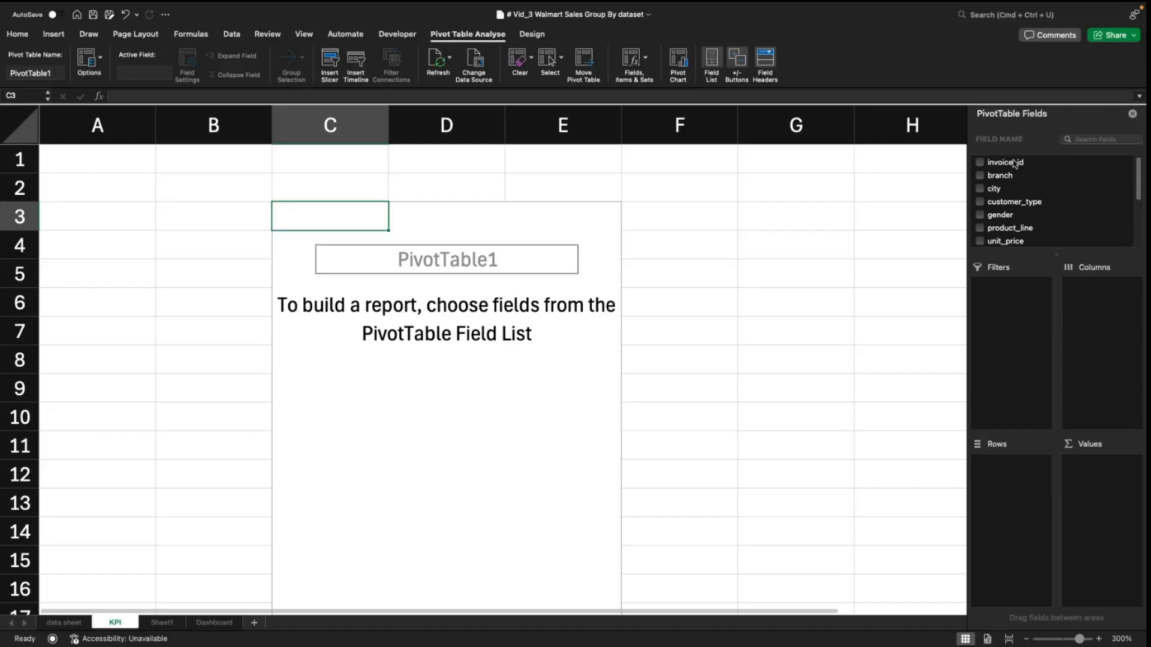
Step: Add the count of invoice_id, the sum of total and the sum of quantity as the pivot table's values
drag(1014, 163, 1095, 476)
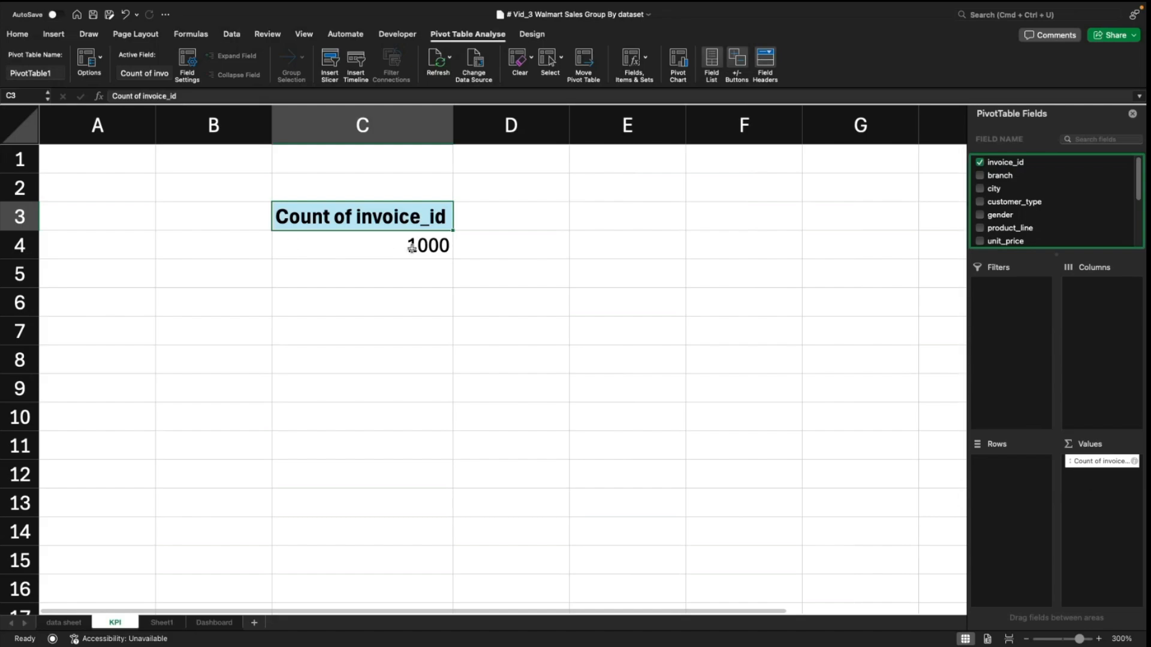
scroll(1031, 204, down, 4)
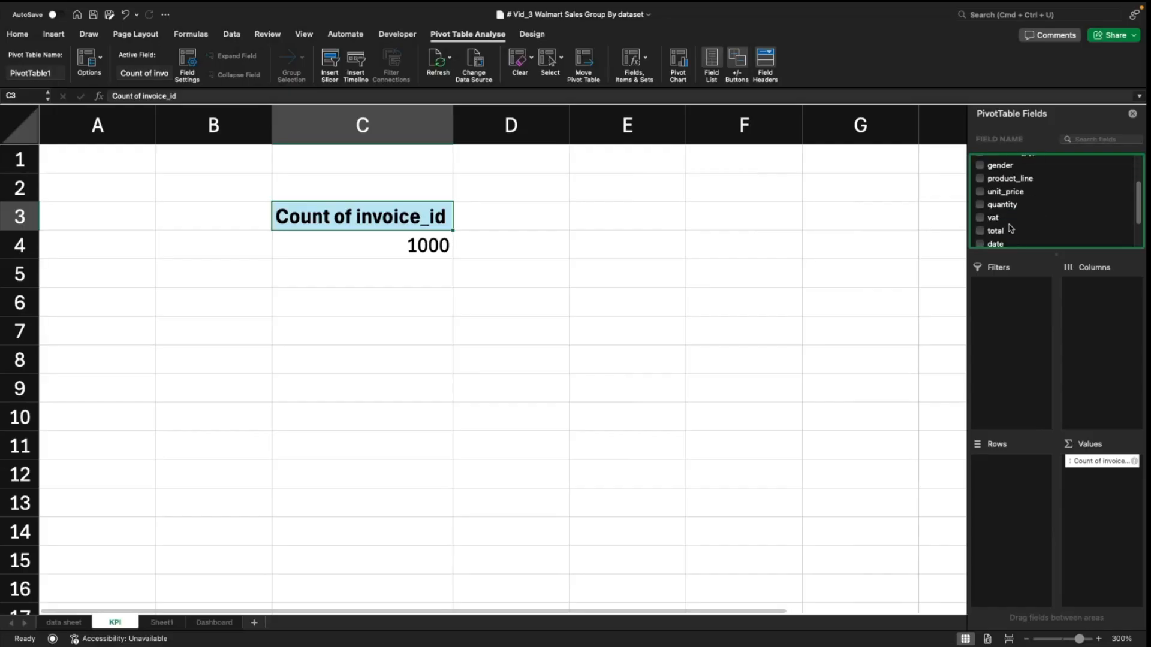
drag(996, 237, 1106, 500)
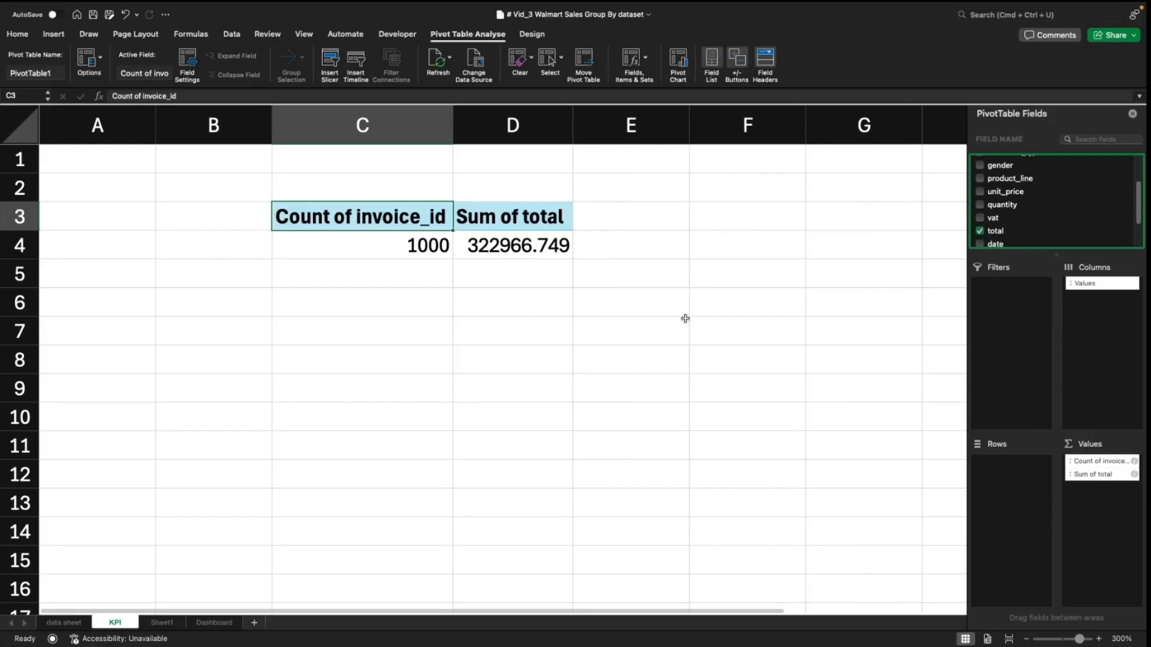
scroll(1066, 196, down, 3)
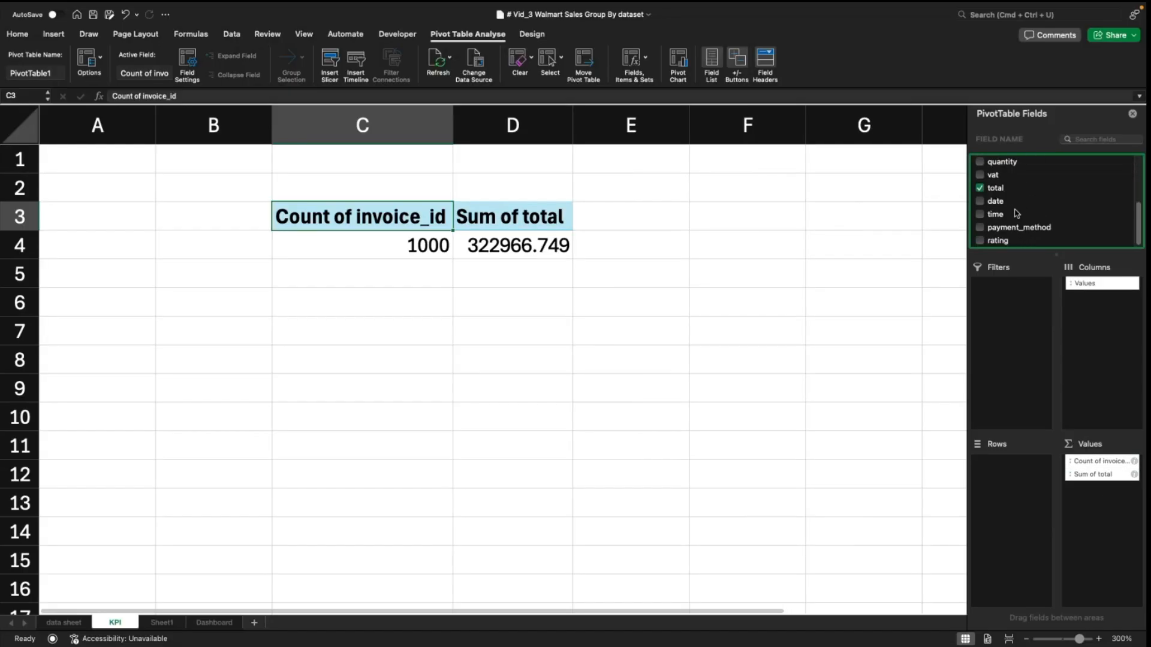
scroll(1016, 213, up, 1)
scroll(1010, 204, up, 1)
drag(1056, 312, 1106, 499)
click(684, 299)
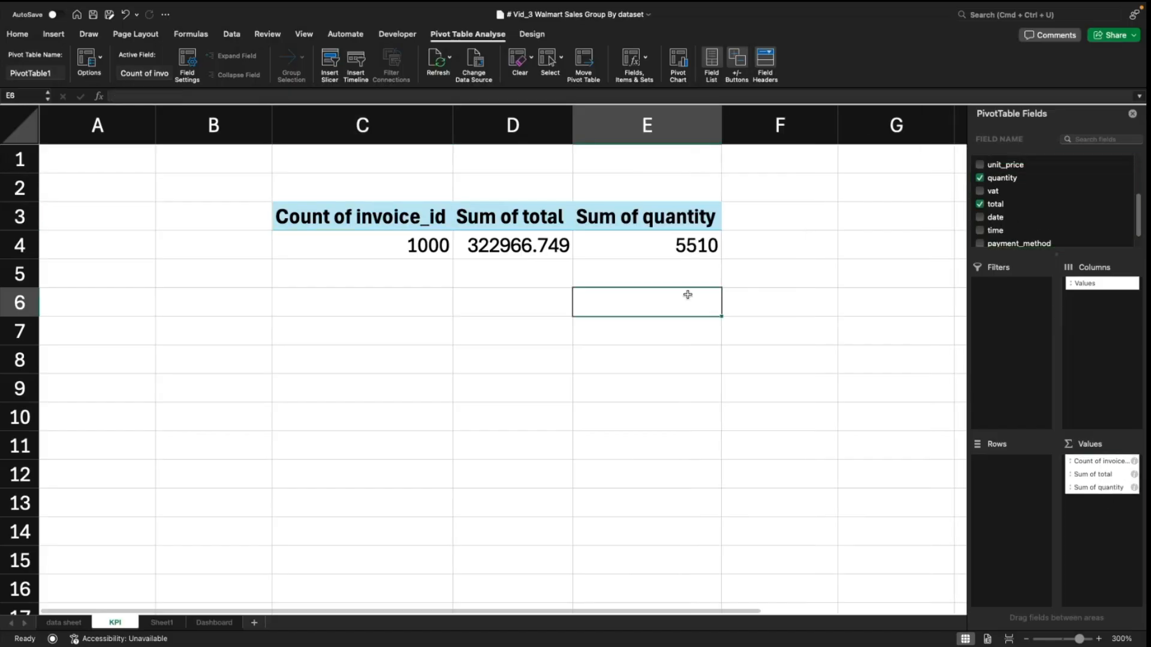
drag(383, 224, 633, 233)
click(596, 318)
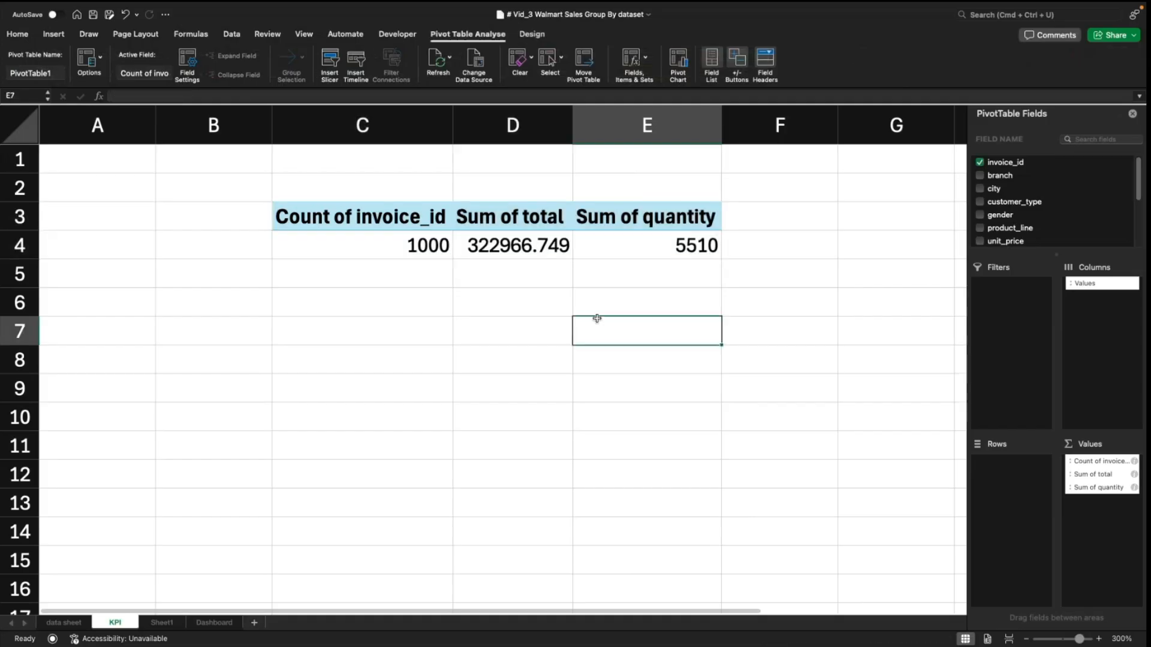
click(409, 290)
drag(360, 234, 663, 249)
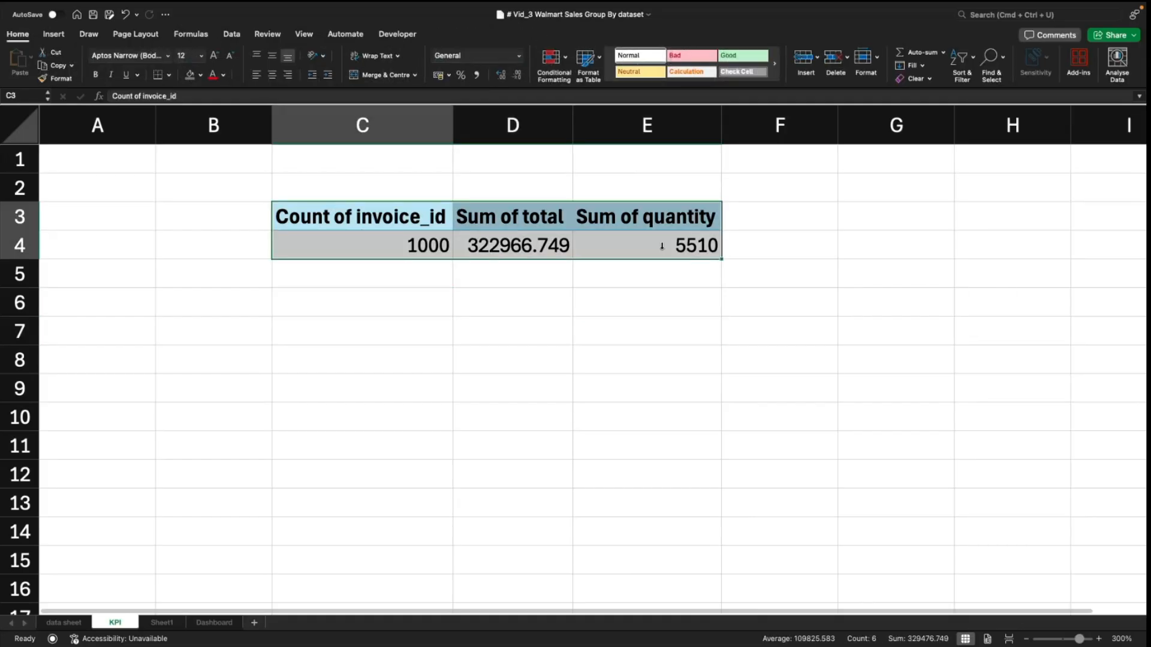
click(554, 343)
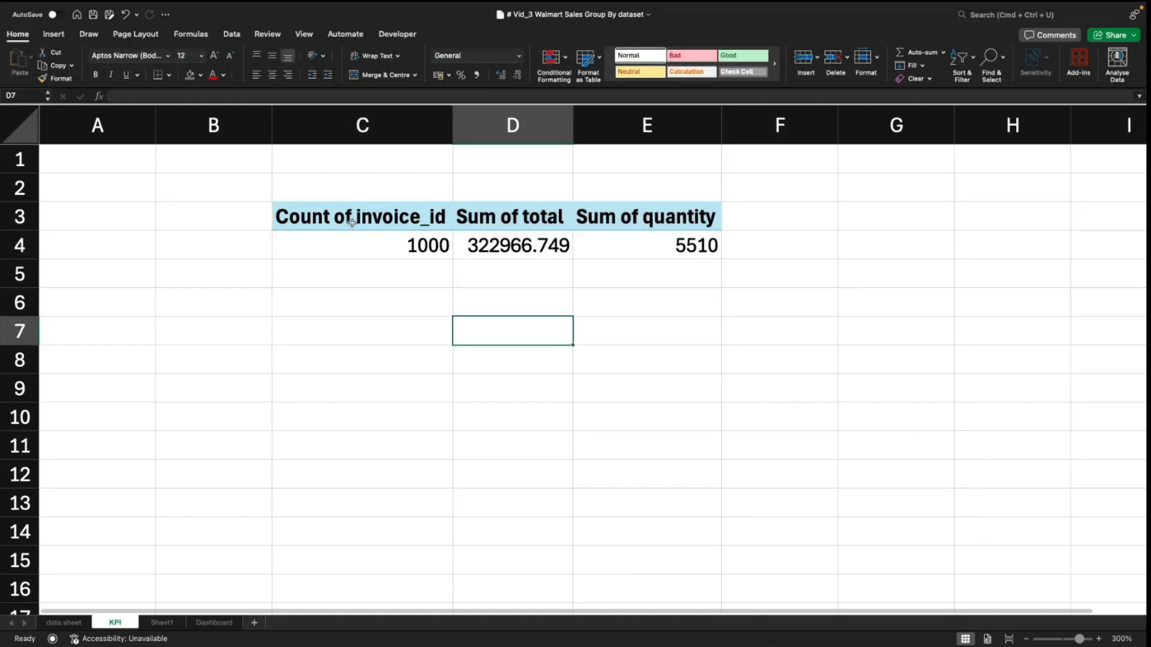
drag(352, 224, 637, 249)
click(512, 388)
Step: Copy the pivot table in C3:E4 and paste the duplicate at cell C7
drag(347, 225, 663, 255)
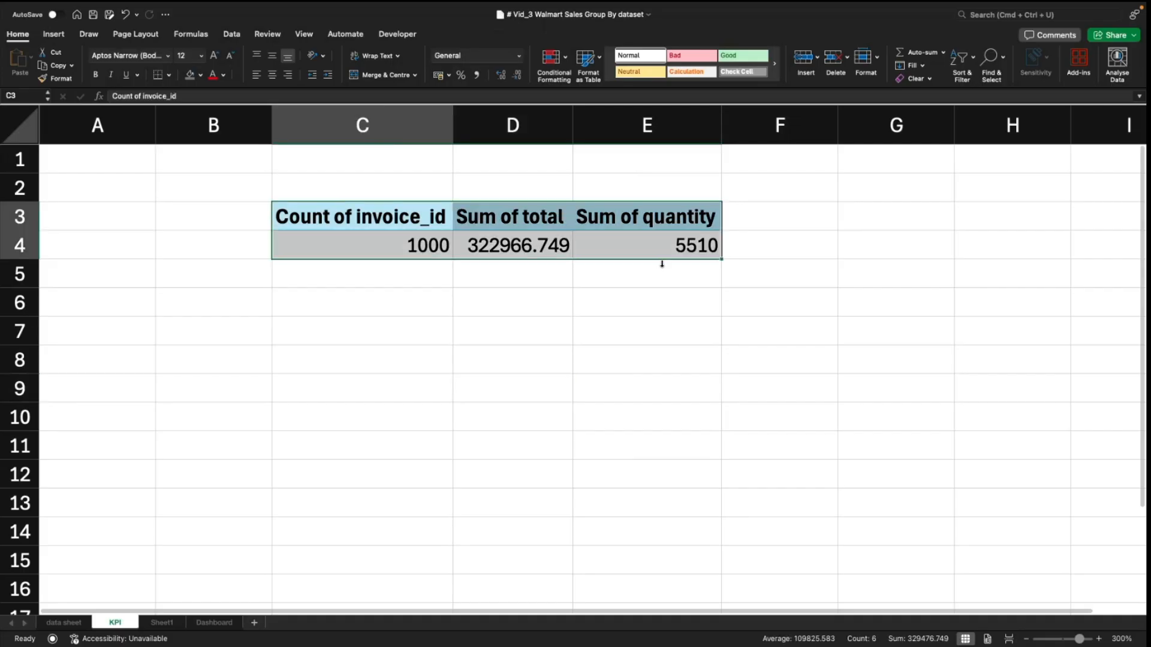
key(super+c)
click(344, 333)
key(super+v)
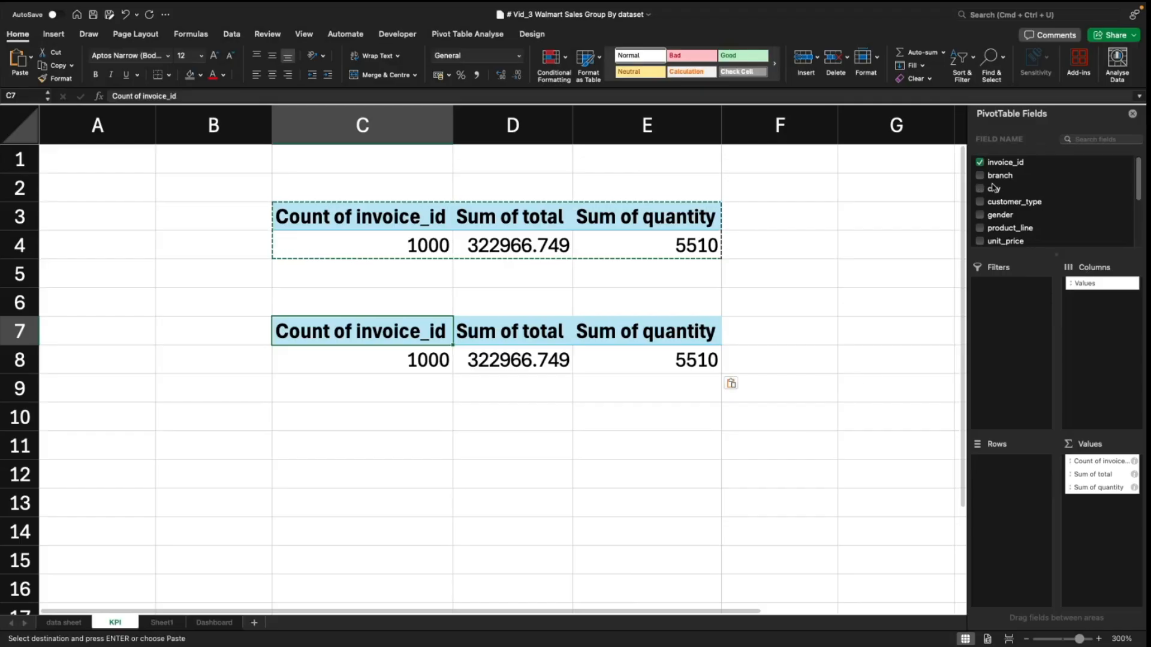
Step: Add the branch field to the rows of the duplicated pivot table at C7
drag(997, 177, 1036, 489)
click(655, 419)
drag(297, 365, 321, 434)
click(321, 427)
drag(541, 360, 822, 470)
click(539, 417)
drag(316, 364, 533, 451)
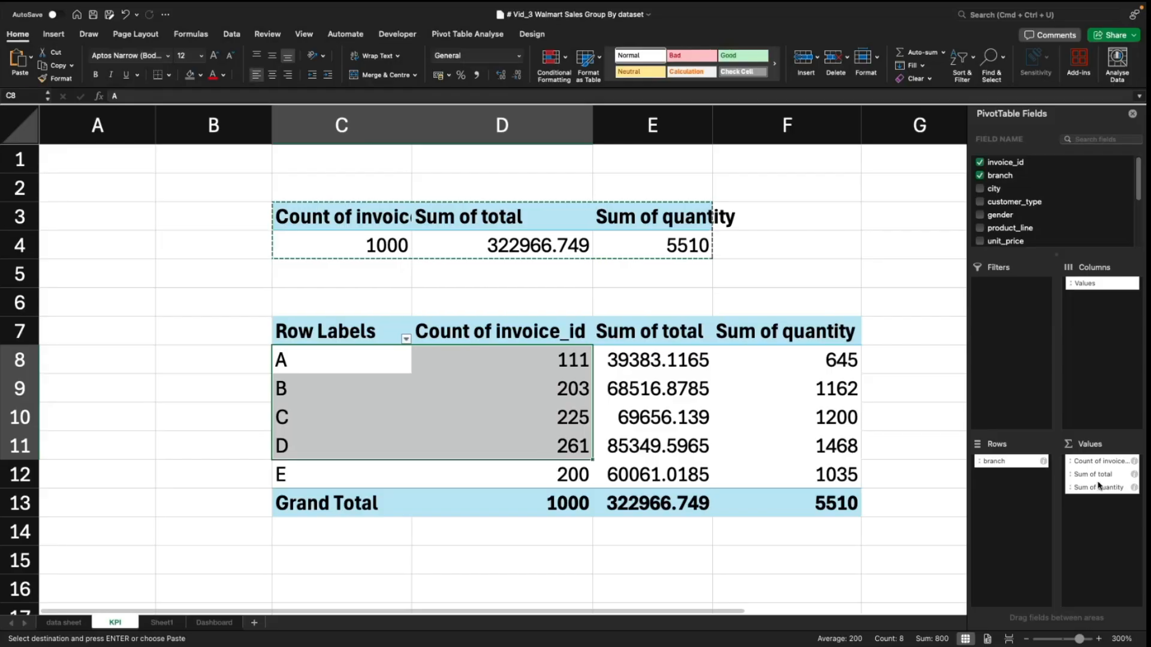
Step: Remove the count of invoice_id and the sum of quantity from the branch pivot table's values
drag(1097, 461, 893, 581)
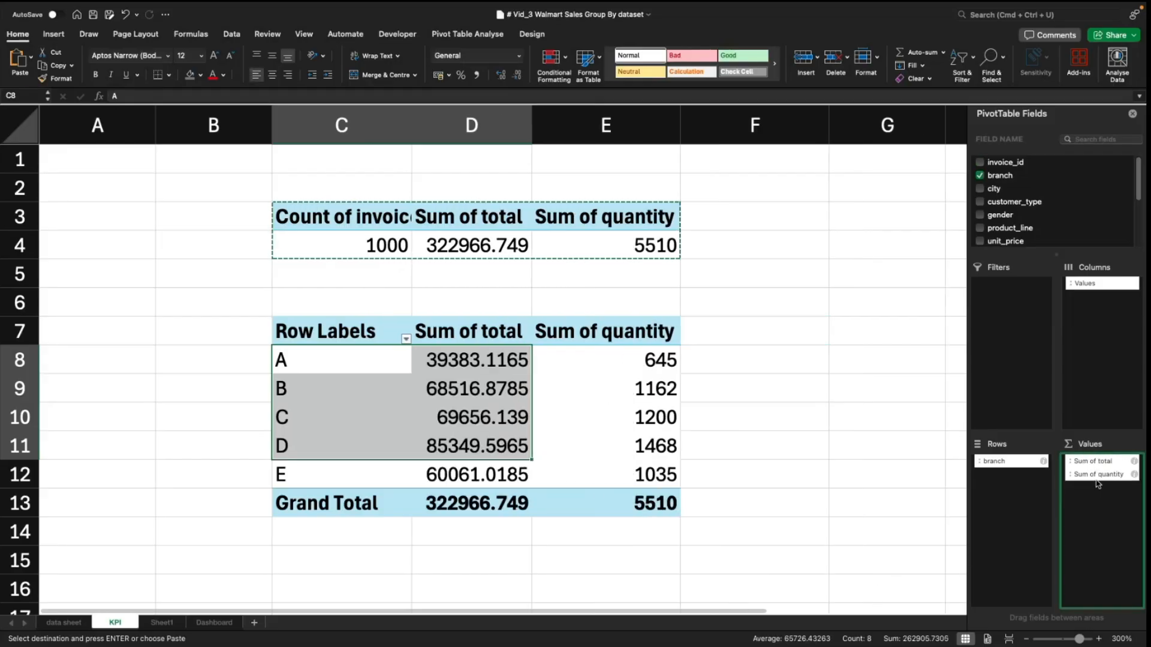
drag(1101, 474, 827, 555)
drag(290, 332, 515, 479)
click(567, 385)
Step: Copy the branch pivot table in C7:D13 and paste the duplicate at cell C17
drag(309, 328, 461, 512)
key(super+c)
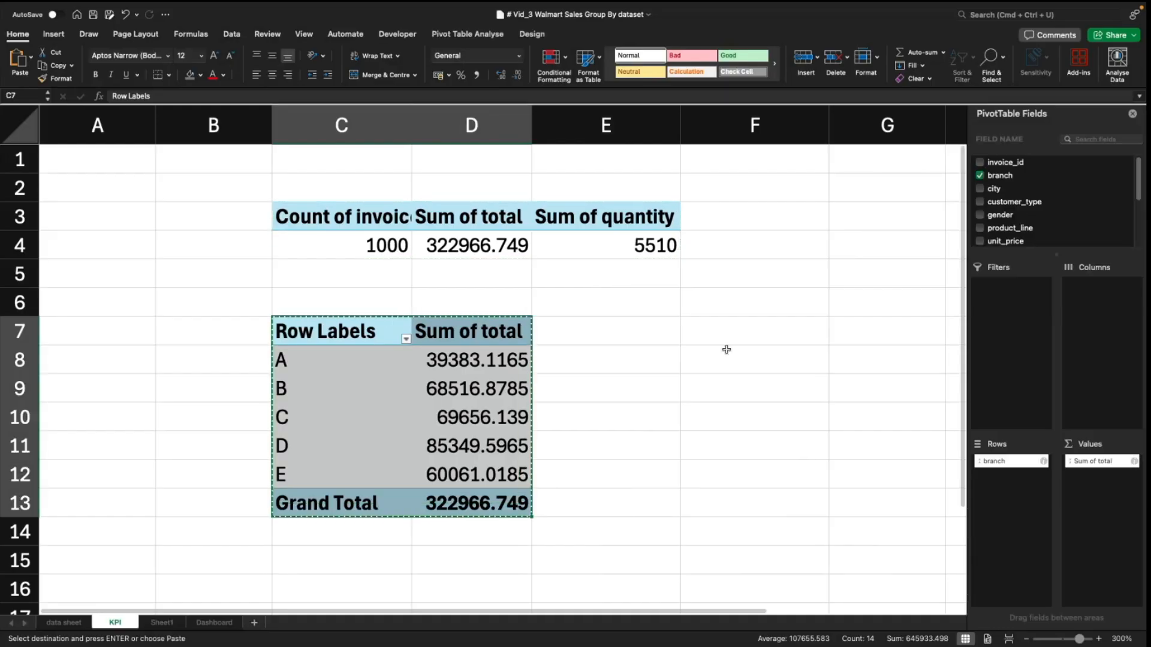
click(726, 336)
scroll(432, 508, down, 5)
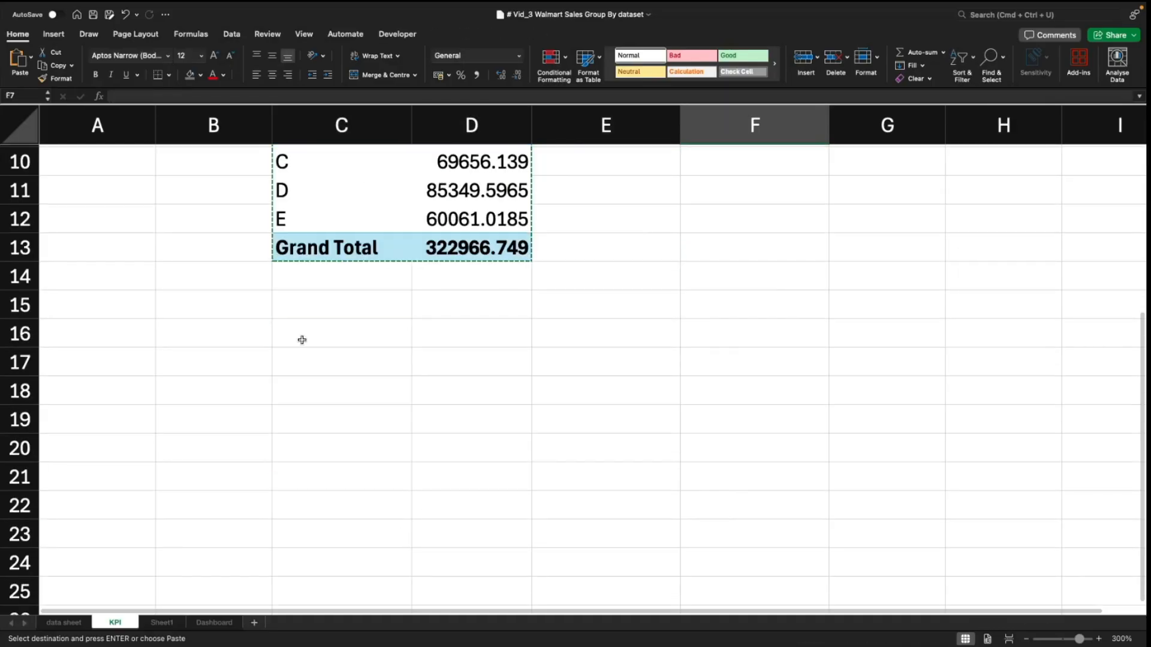
click(302, 337)
click(302, 421)
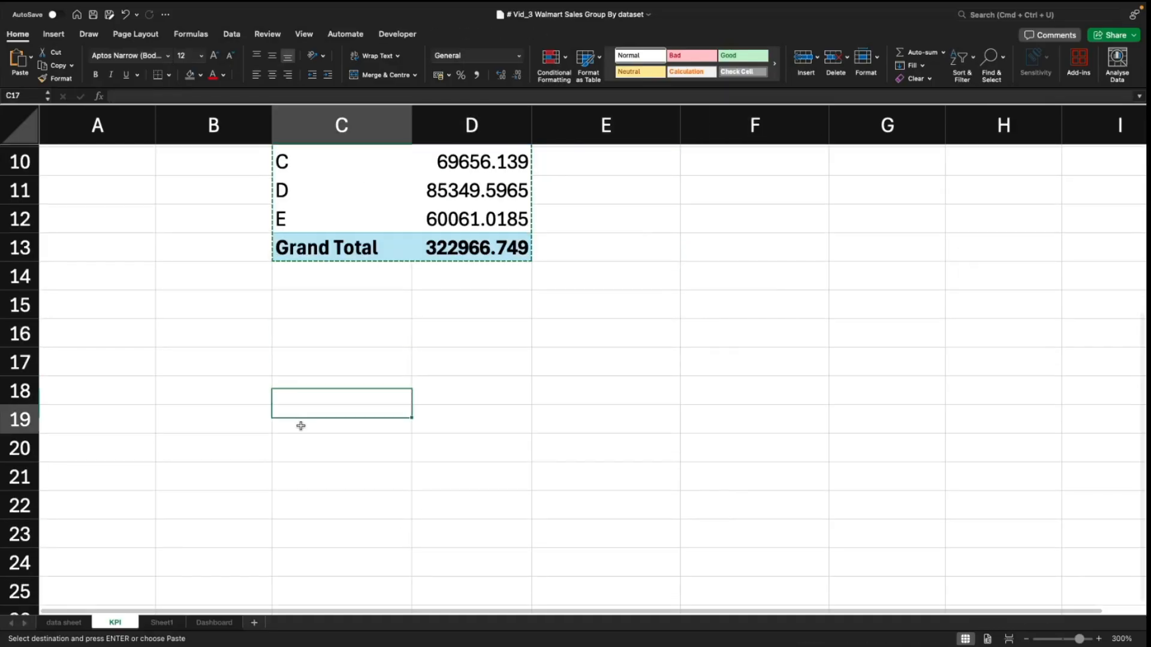
click(300, 362)
key(super+v)
Step: Replace branch with product_line in the rows of the pivot table at C17
scroll(469, 471, up, 1)
scroll(469, 472, up, 5)
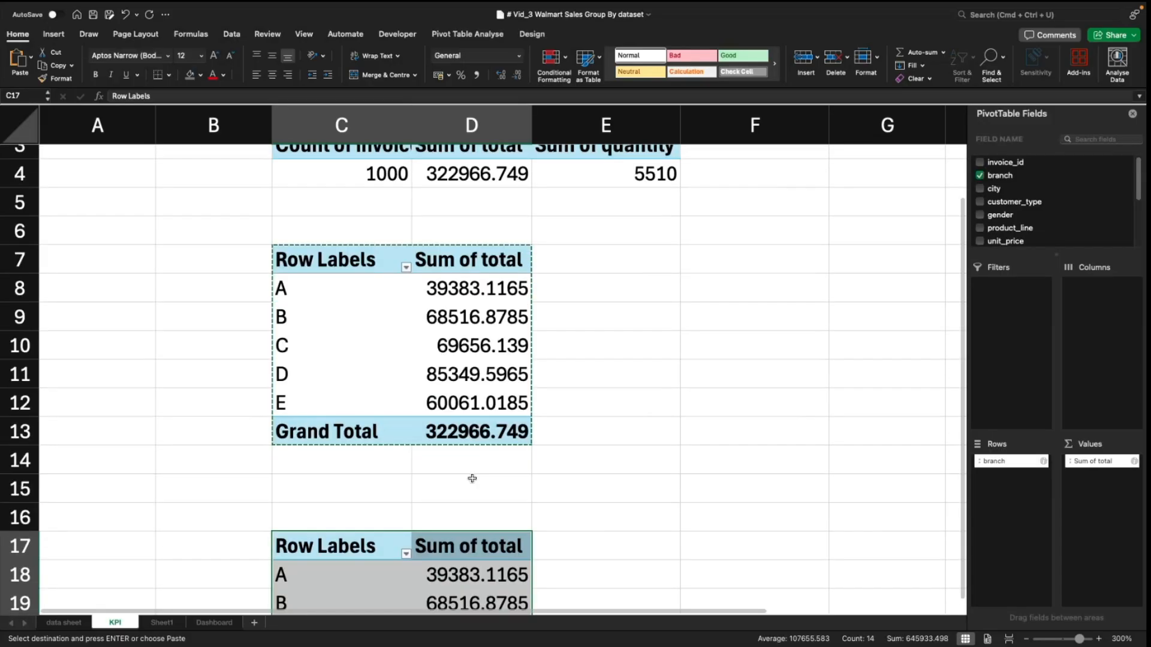
scroll(642, 475, down, 3)
click(396, 530)
scroll(392, 533, down, 3)
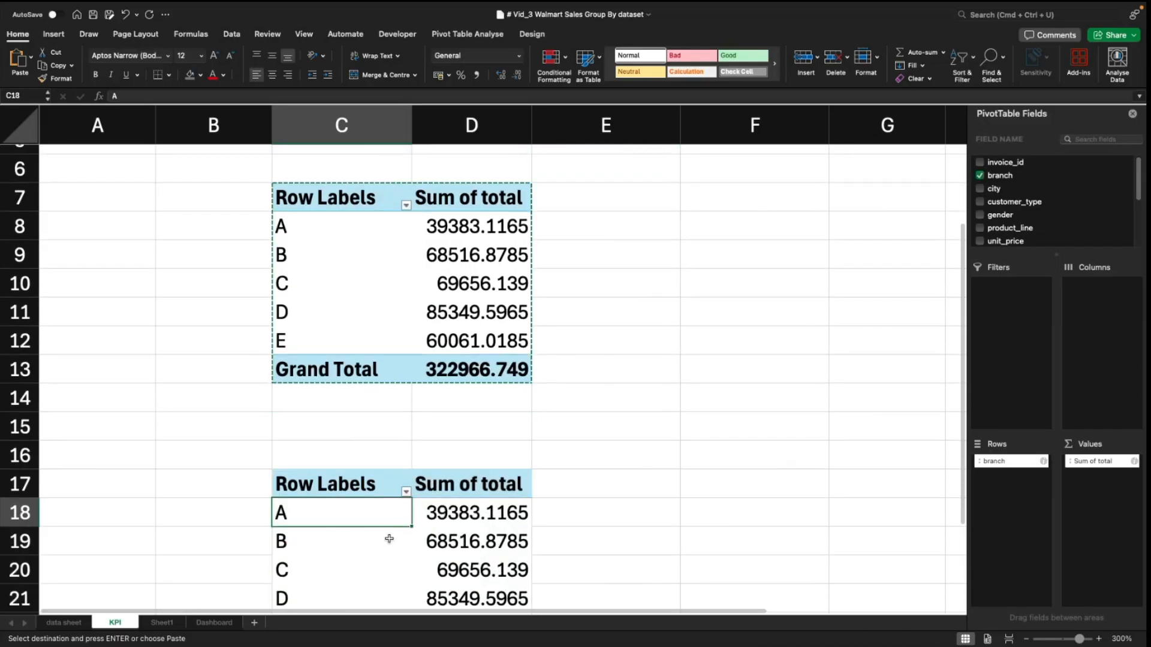
scroll(1028, 195, down, 3)
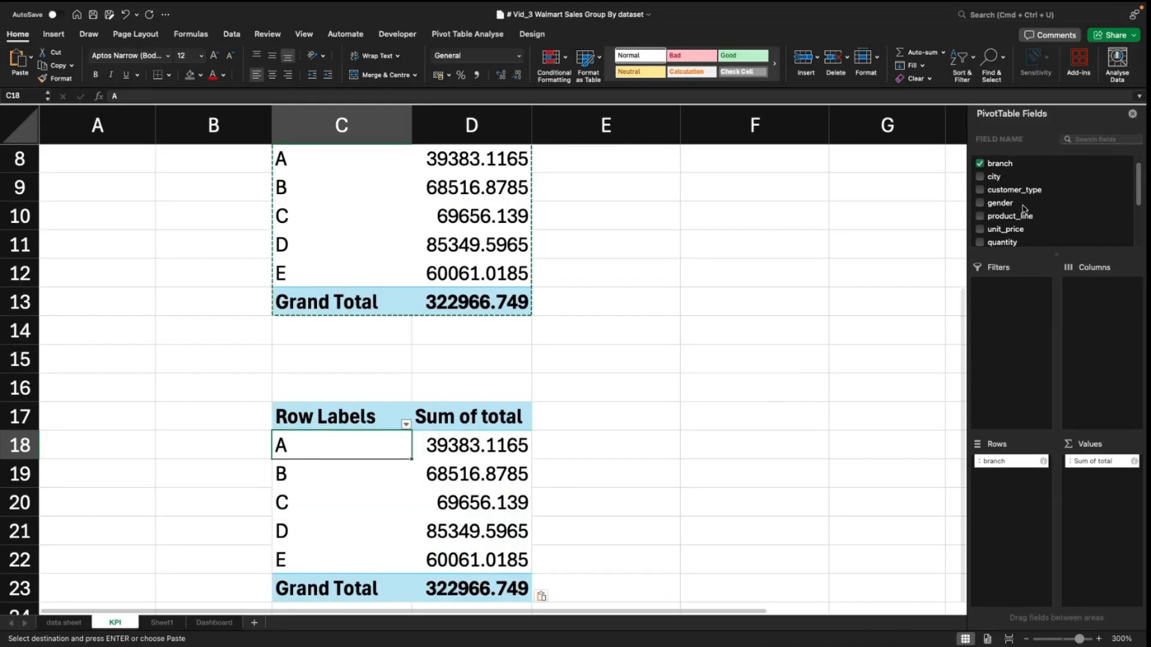
drag(1012, 193, 1013, 516)
drag(1009, 465, 922, 466)
Step: Examine the sum of total for each product line in the pivot table at C17
drag(289, 420, 440, 401)
click(510, 447)
drag(312, 390, 499, 504)
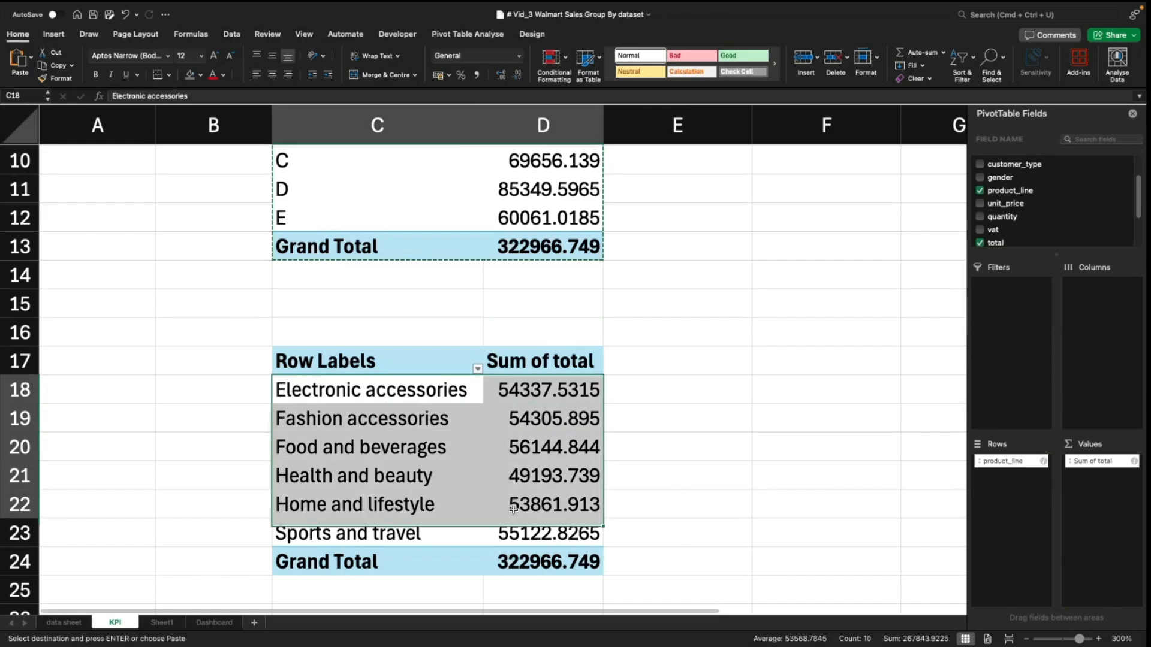
scroll(612, 452, down, 1)
click(617, 446)
drag(543, 387, 543, 528)
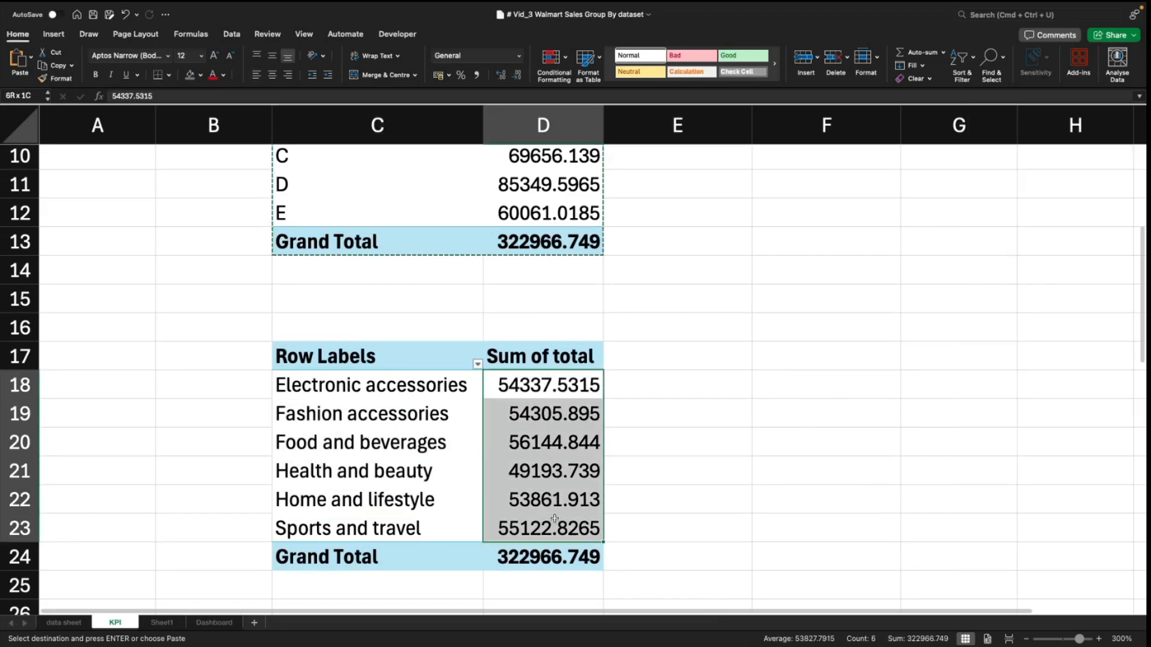
click(684, 427)
drag(372, 387, 559, 528)
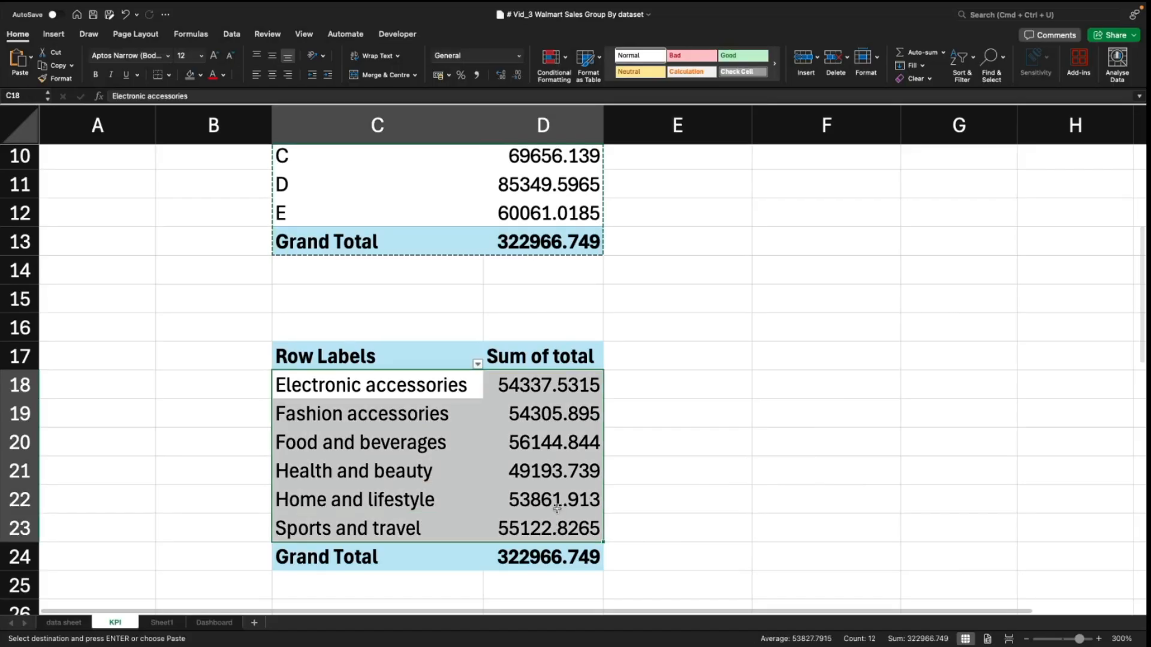
Step: View all three pivot tables on the KPI sheet together at 195% zoom
scroll(882, 341, up, 5)
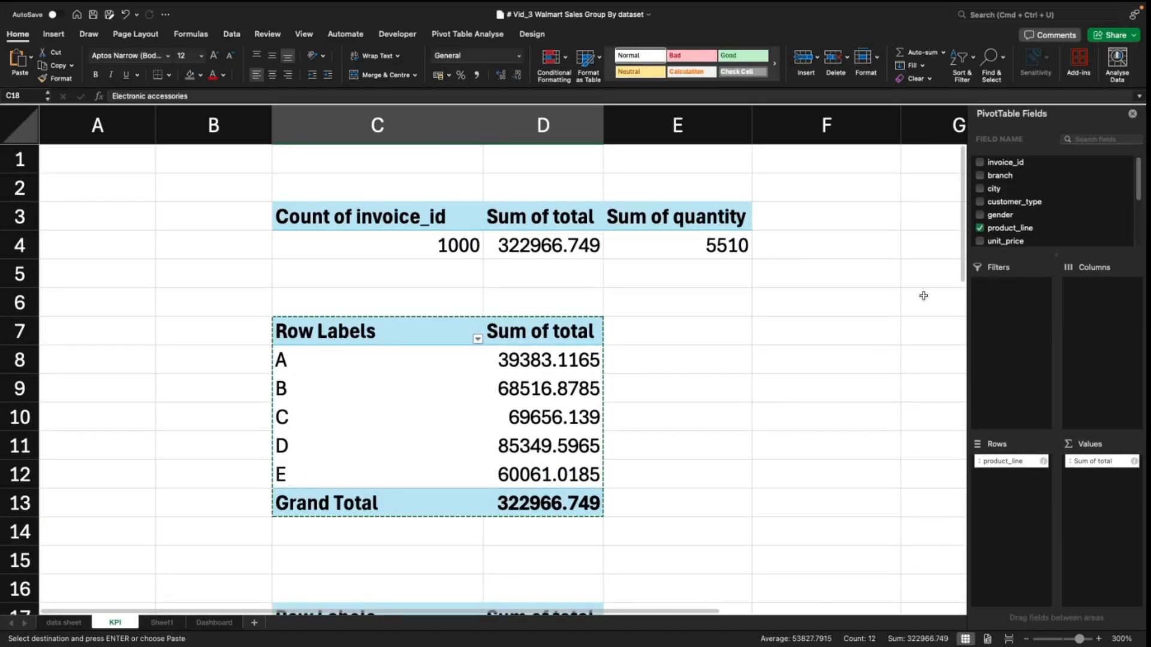
scroll(929, 317, down, 1)
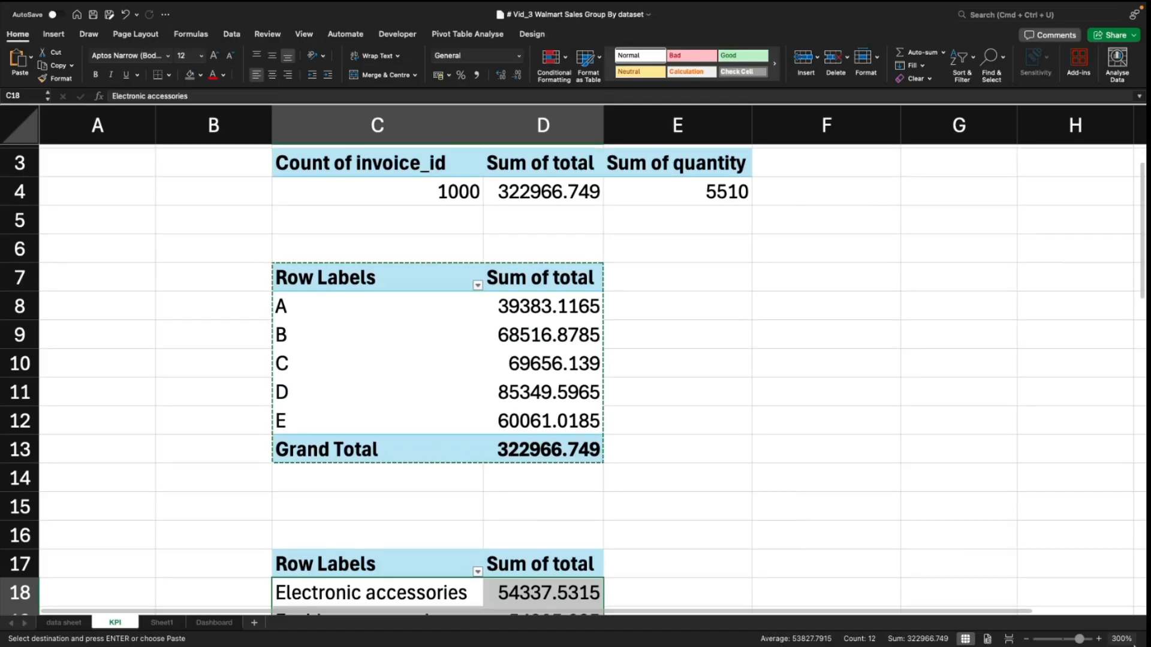
mouse_move(1079, 639)
mouse_down()
mouse_move(1059, 639)
mouse_move(1070, 639)
mouse_up()
scroll(471, 388, up, 4)
click(515, 345)
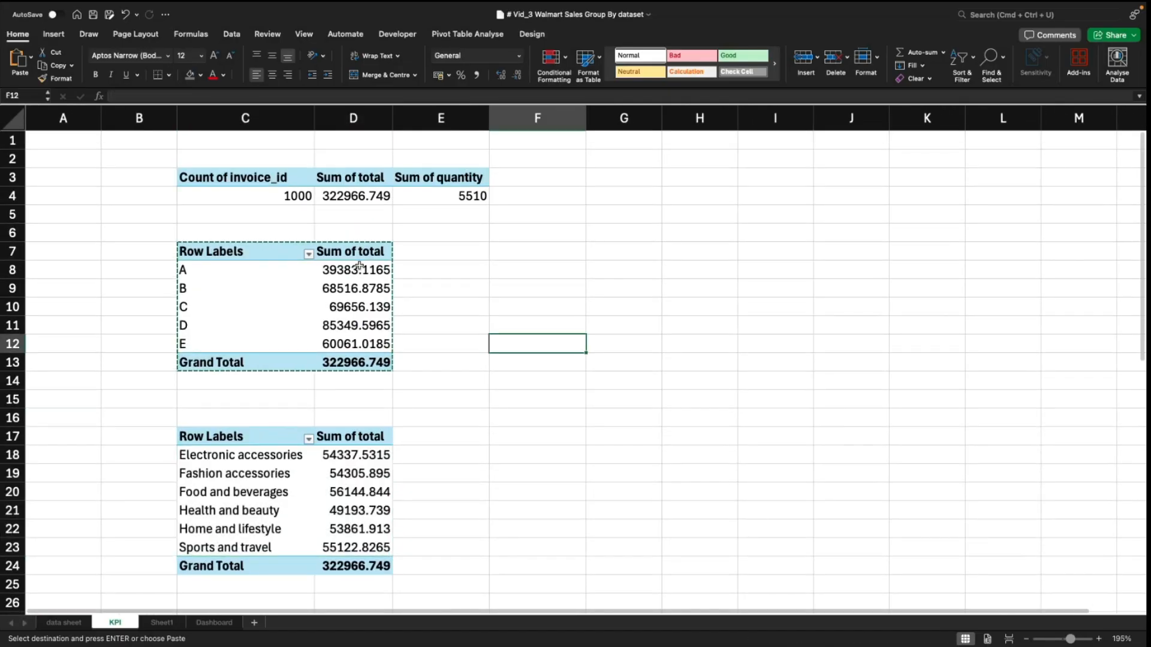
drag(162, 159, 477, 562)
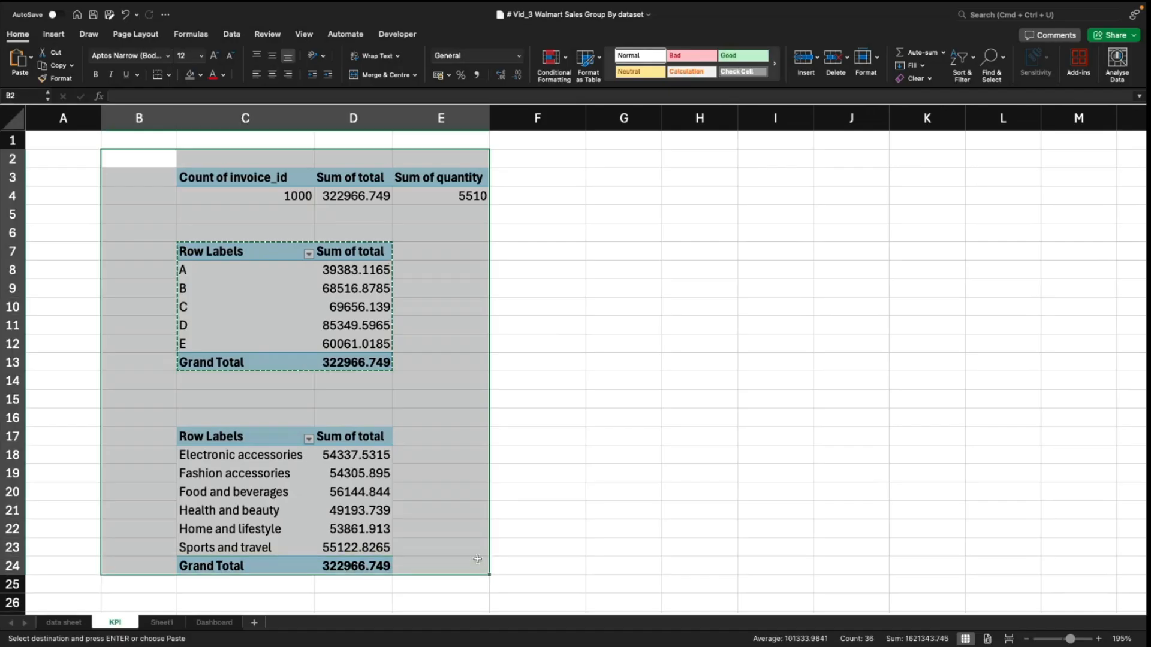
click(591, 433)
Step: Start inserting slicers for the branch pivot table and choose the gender and city fields
click(260, 321)
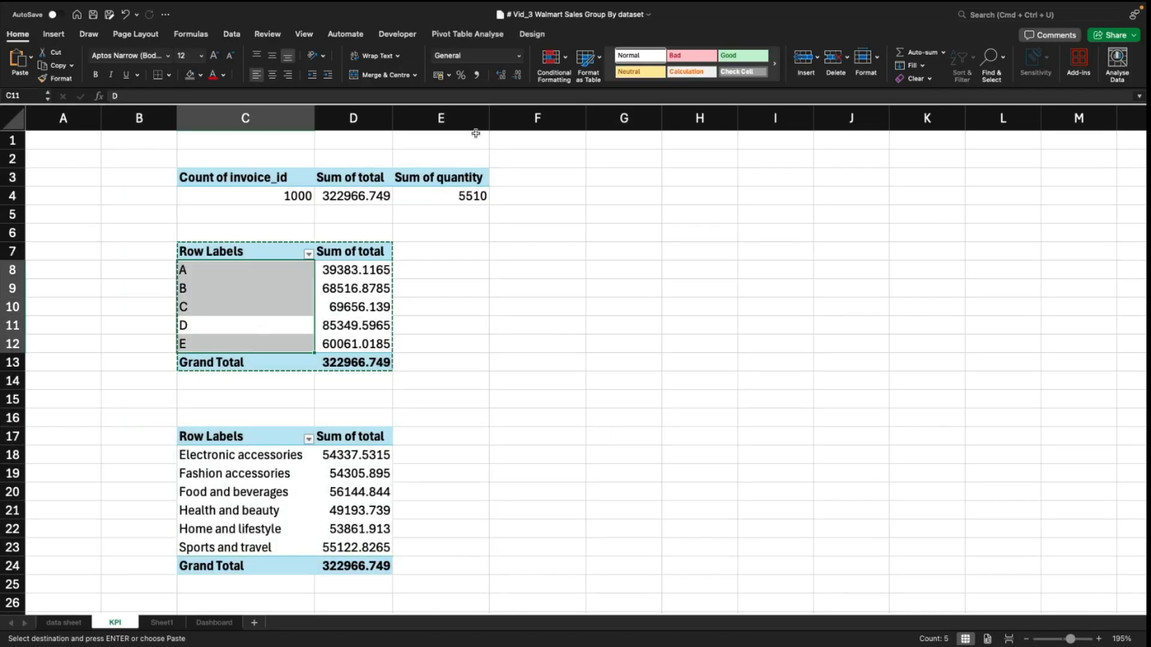
click(458, 35)
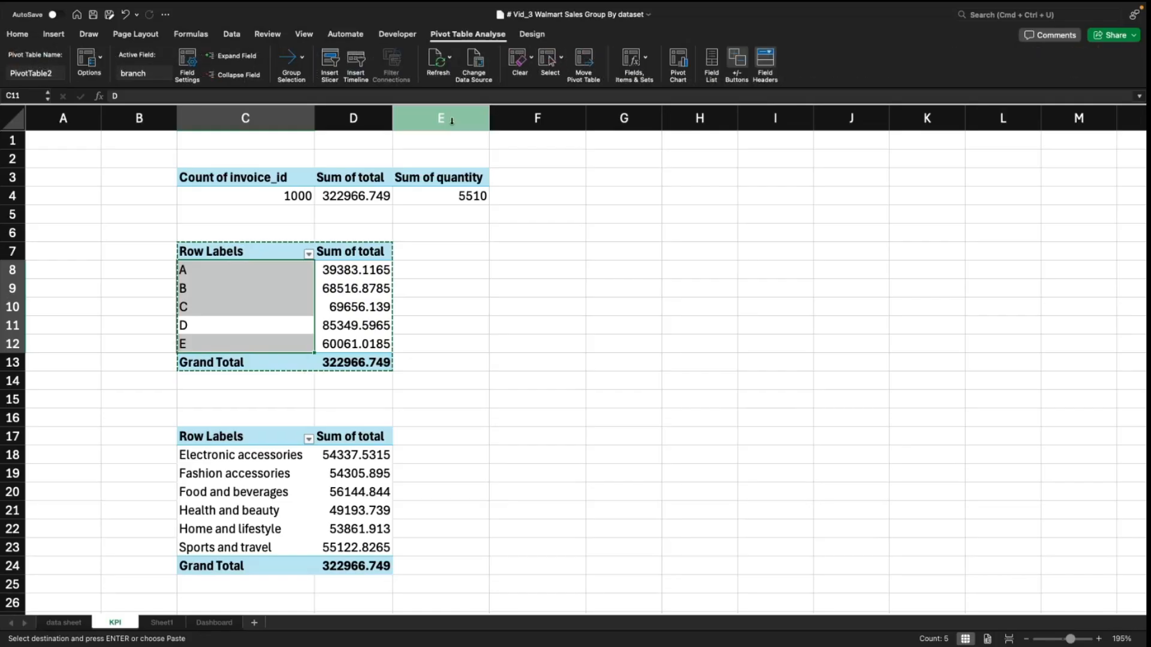
click(331, 61)
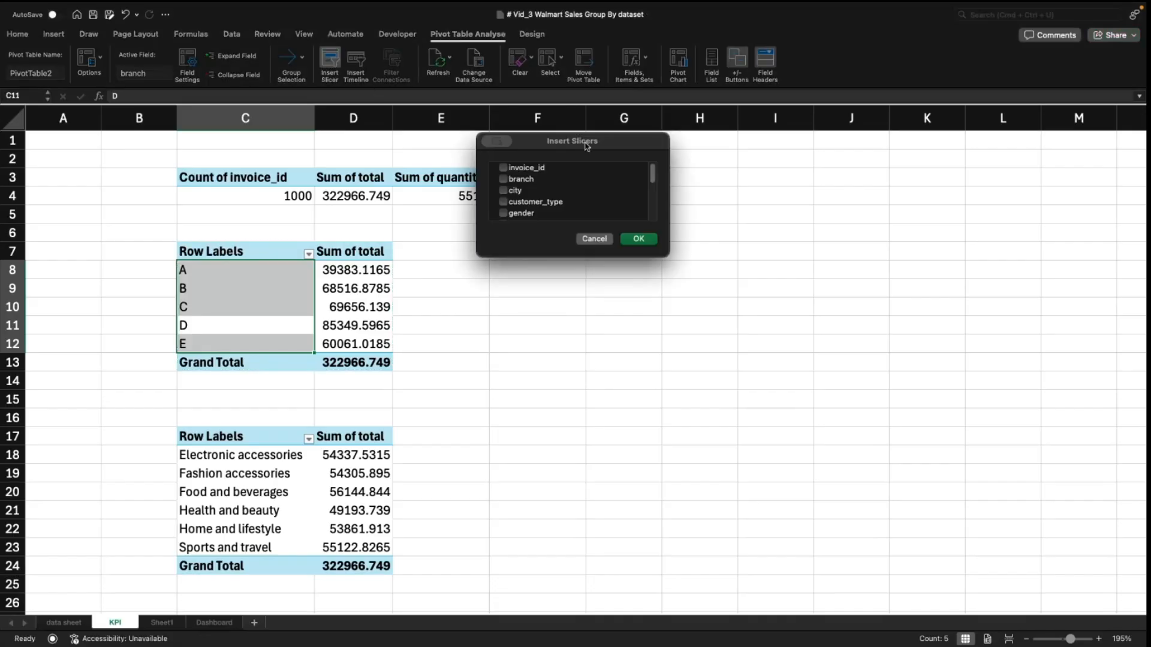
drag(586, 146, 696, 318)
scroll(628, 391, down, 5)
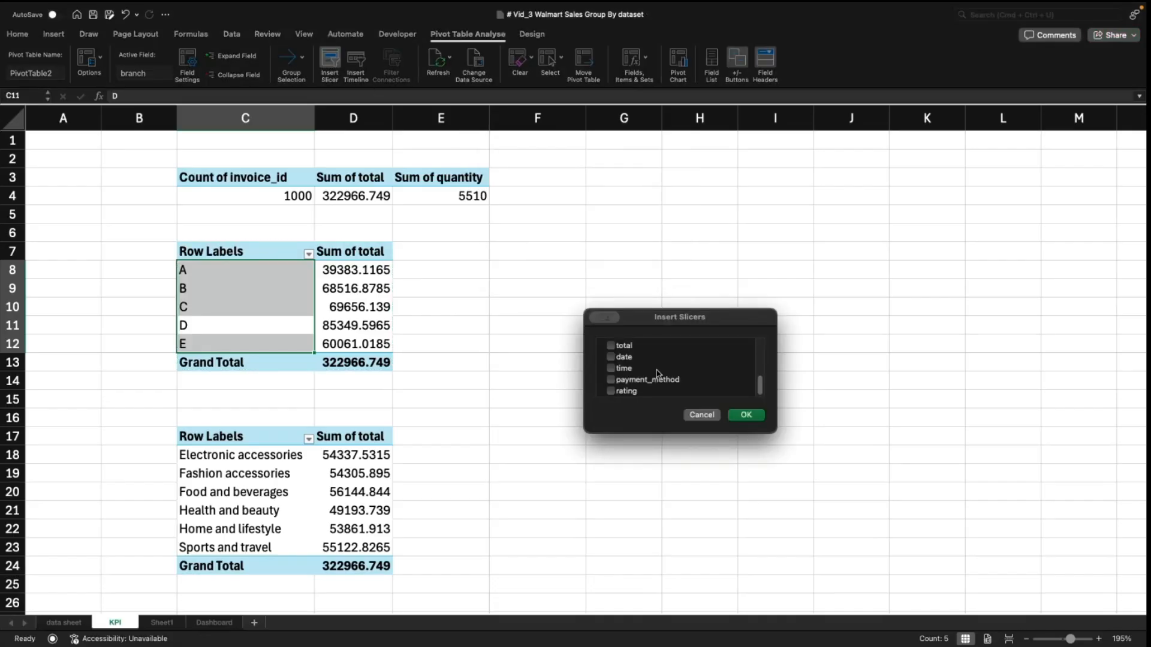
scroll(658, 374, up, 5)
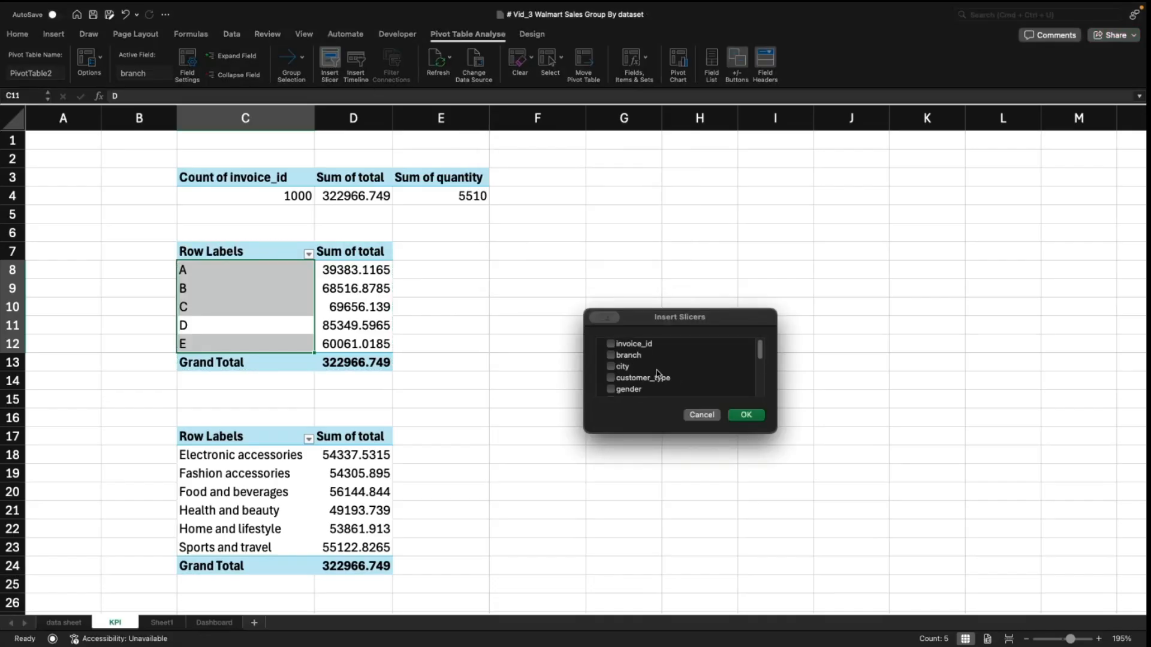
scroll(657, 374, down, 2)
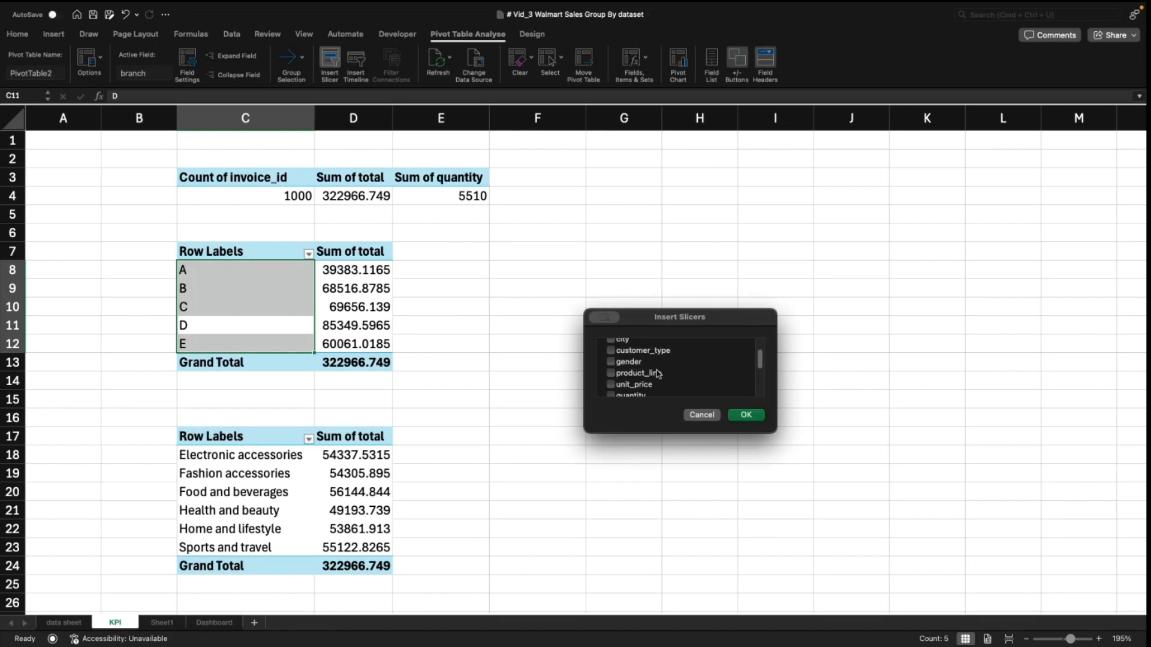
scroll(657, 374, down, 1)
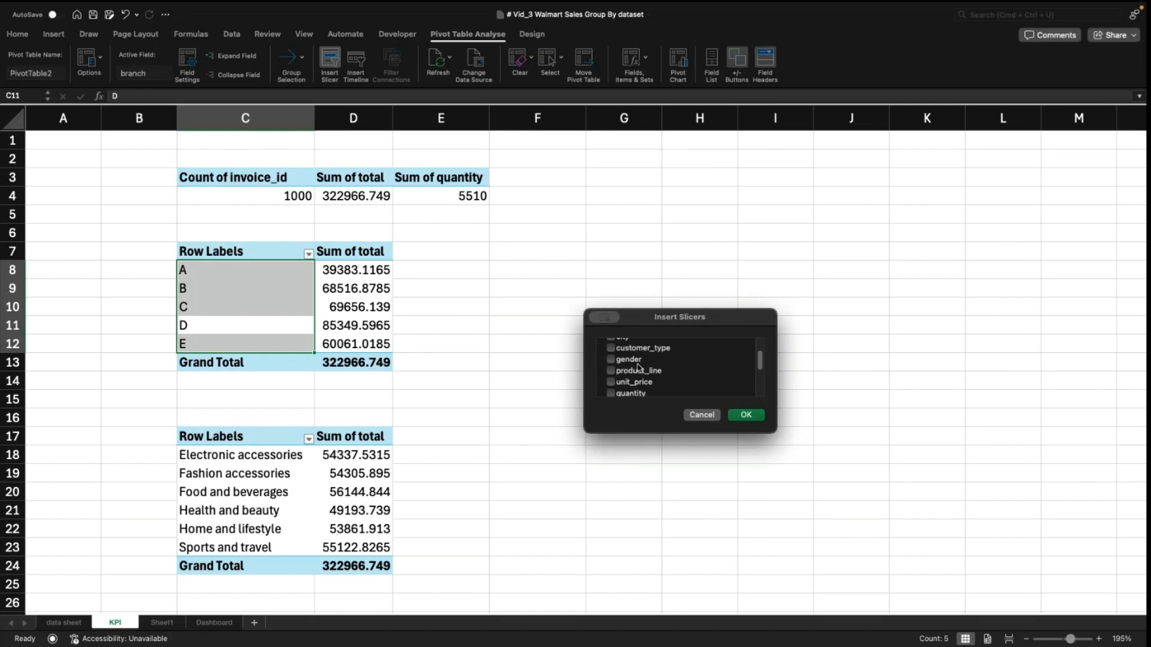
scroll(639, 368, down, 1)
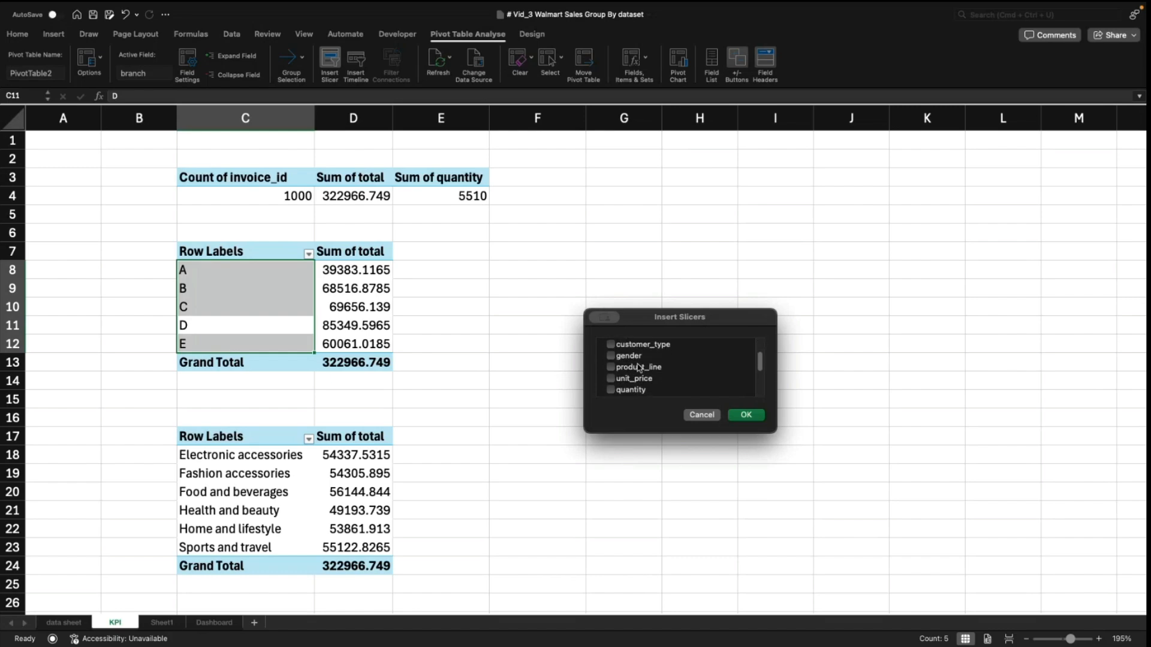
click(607, 358)
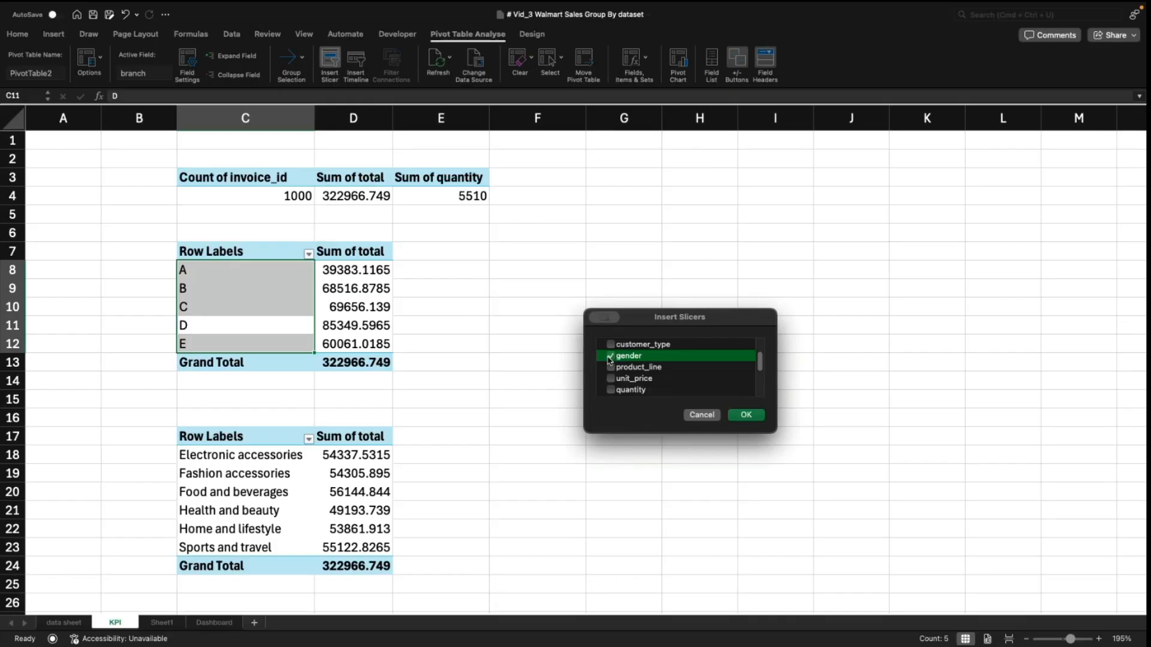
scroll(624, 368, up, 3)
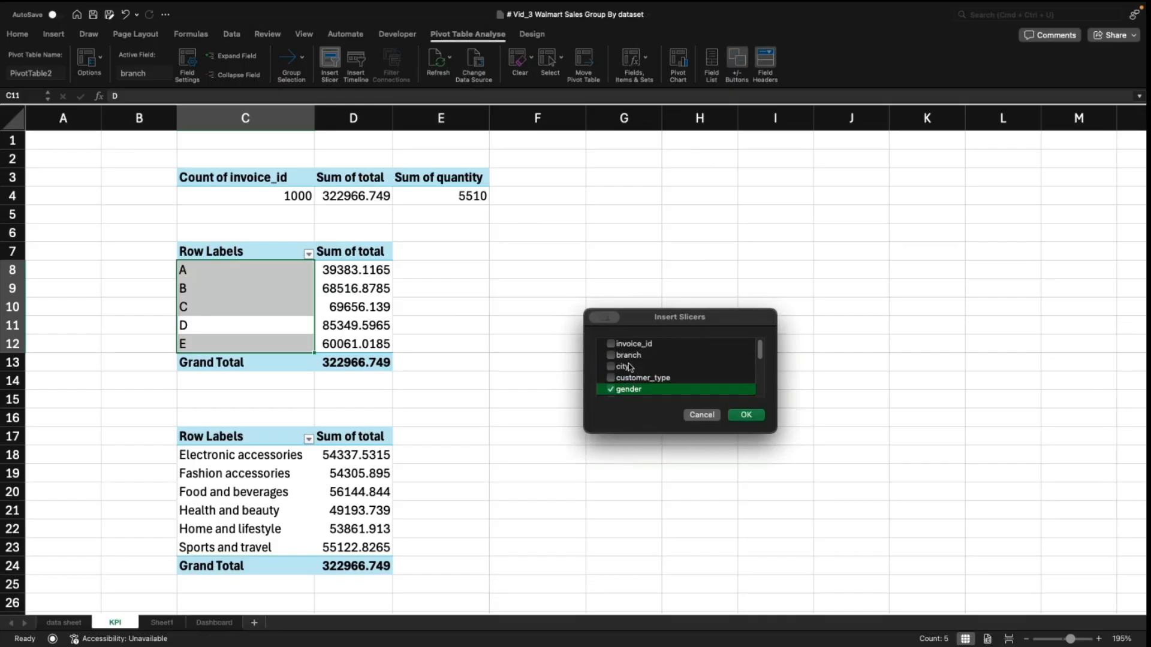
scroll(632, 366, down, 1)
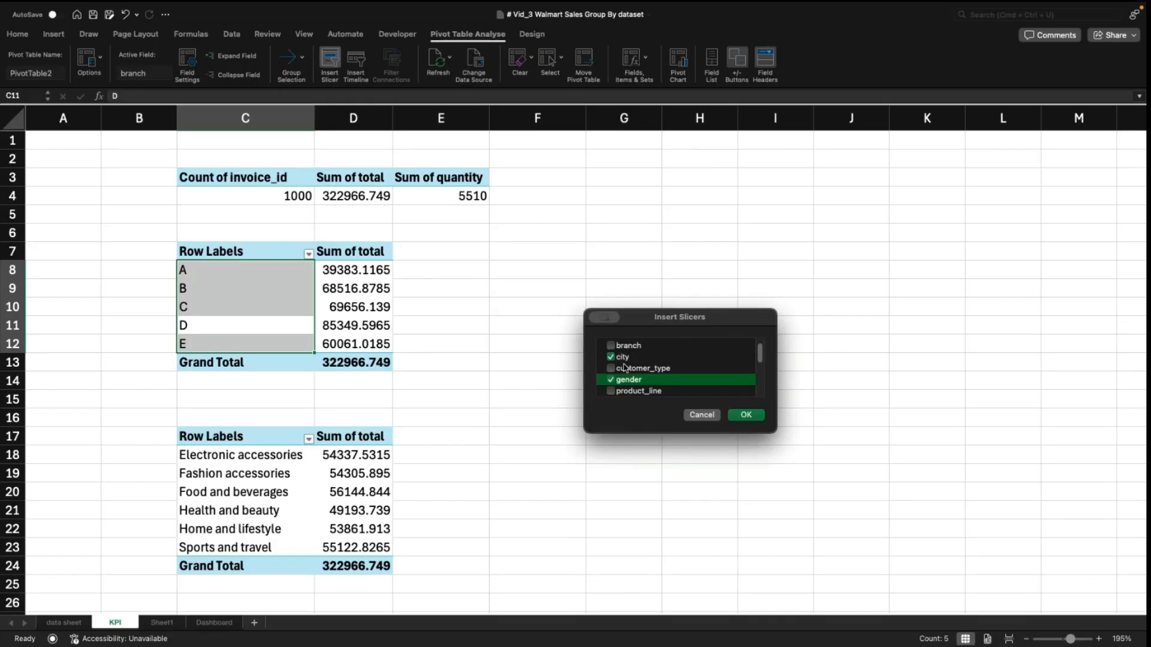
Step: Insert branch, city and gender slicers for the branch pivot table
scroll(653, 379, down, 5)
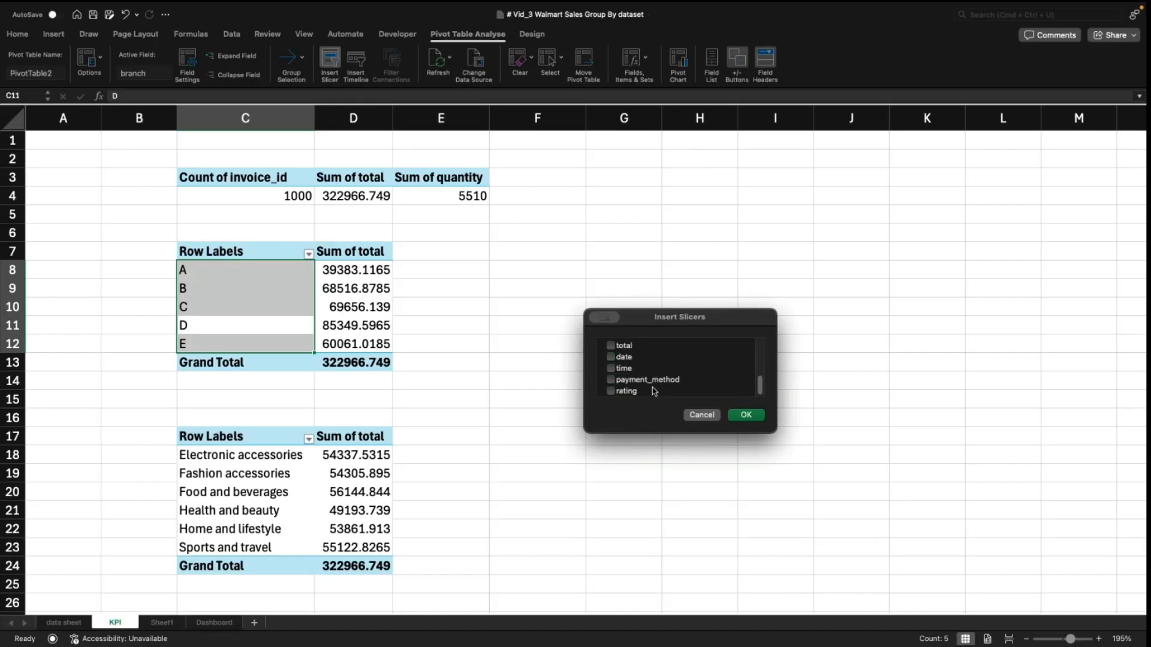
scroll(641, 382, up, 2)
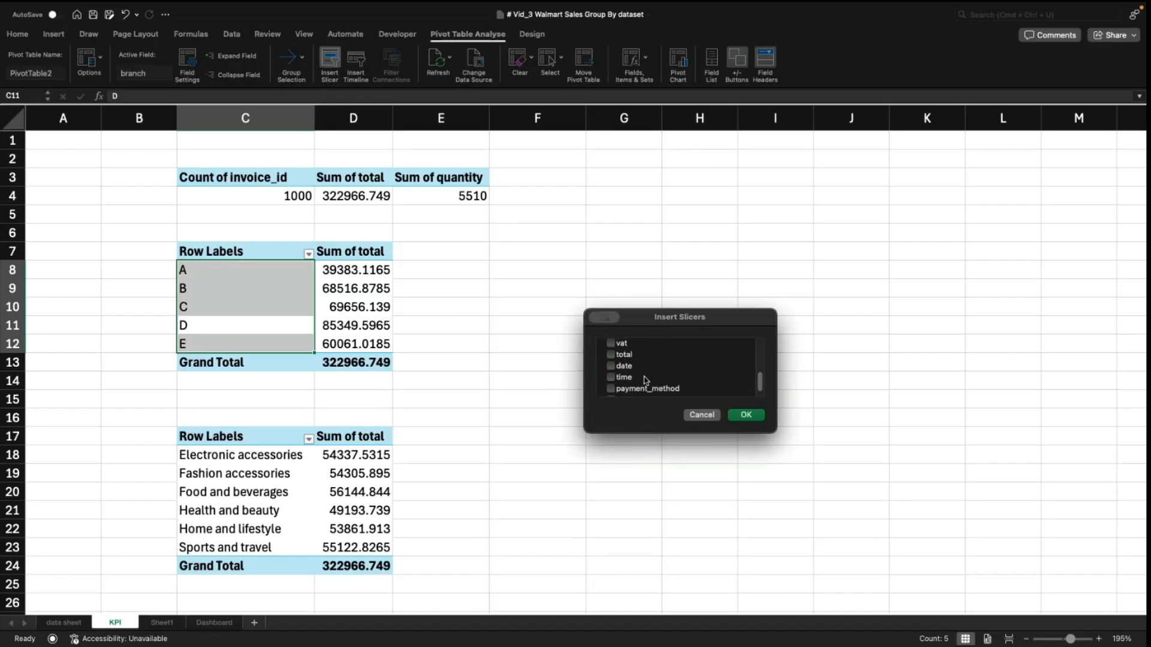
scroll(645, 381, up, 8)
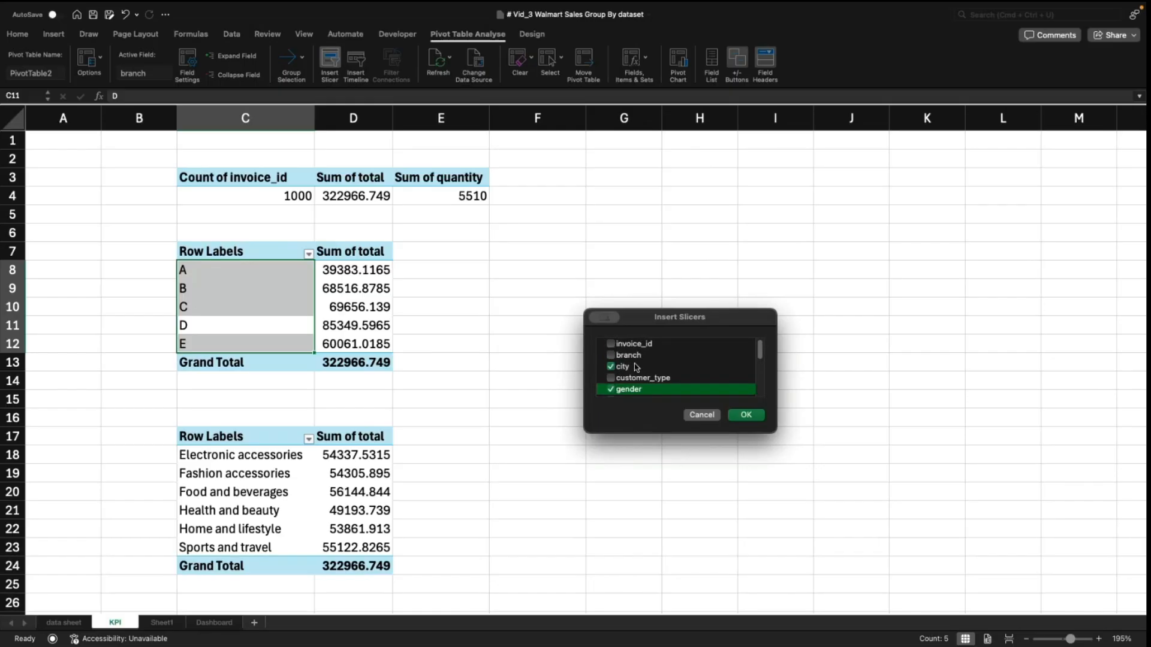
scroll(637, 367, down, 1)
scroll(647, 373, up, 1)
scroll(648, 373, down, 2)
scroll(648, 372, up, 2)
scroll(651, 366, down, 5)
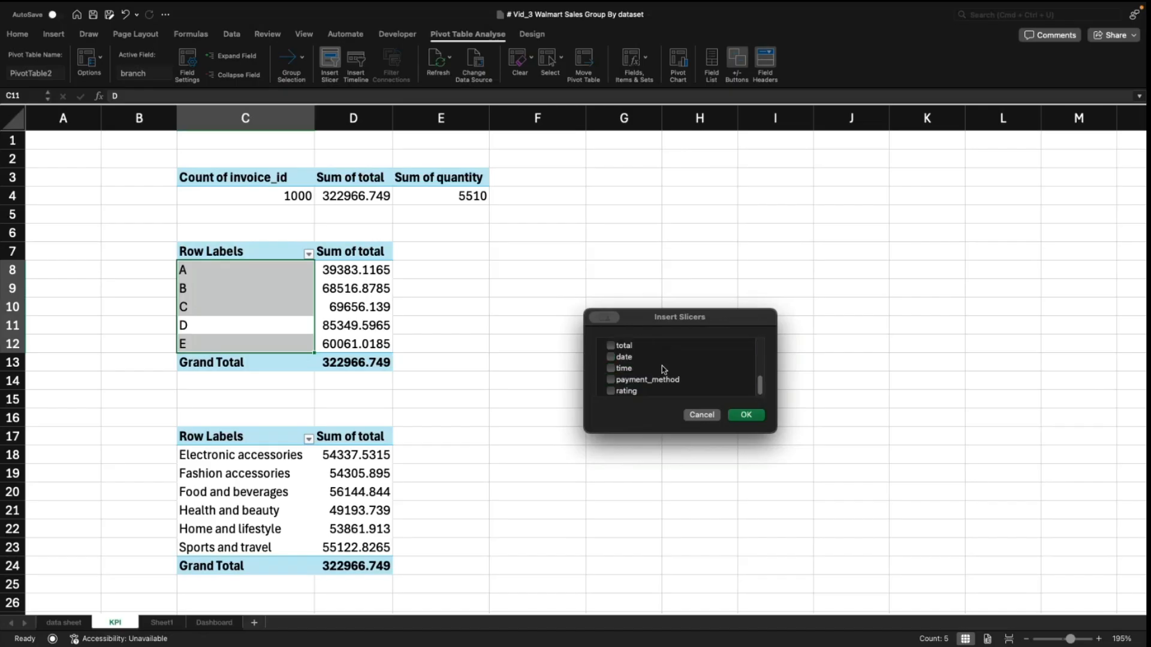
click(744, 414)
Step: Shorten the gender slicer to about 1.22 inches high and place it beside the product line pivot table, starting near row 18
drag(588, 324, 761, 370)
drag(773, 597, 761, 458)
drag(739, 356, 720, 451)
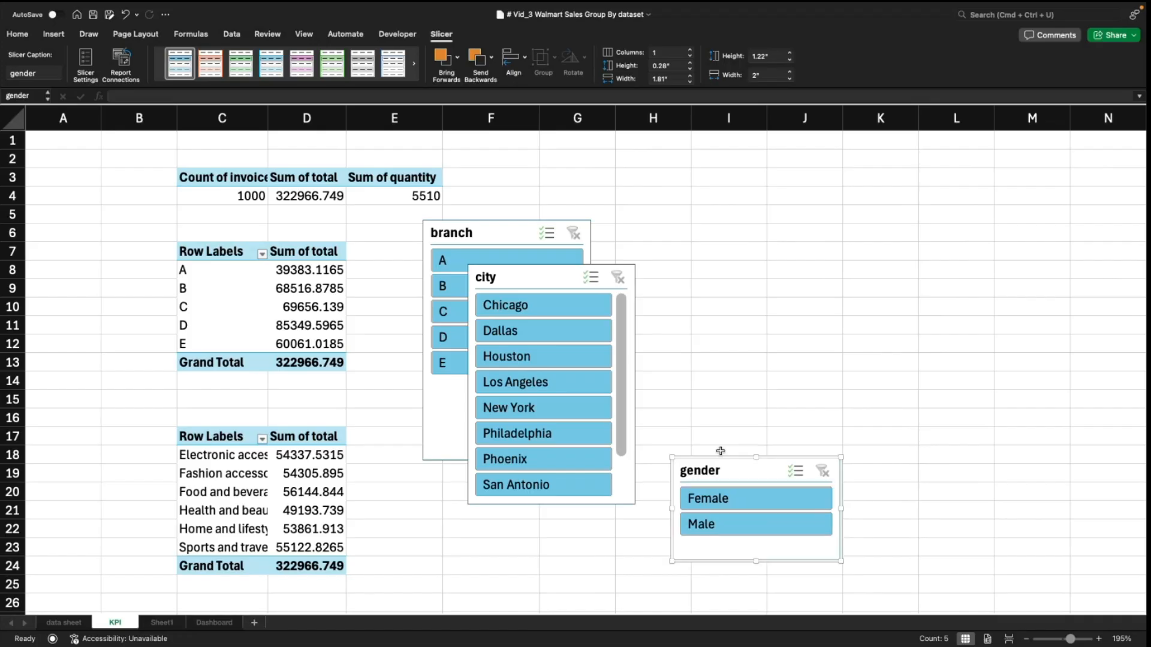
Step: Shorten the city slicer to about 2.17 inches high and place it directly above the gender slicer
drag(549, 273, 757, 201)
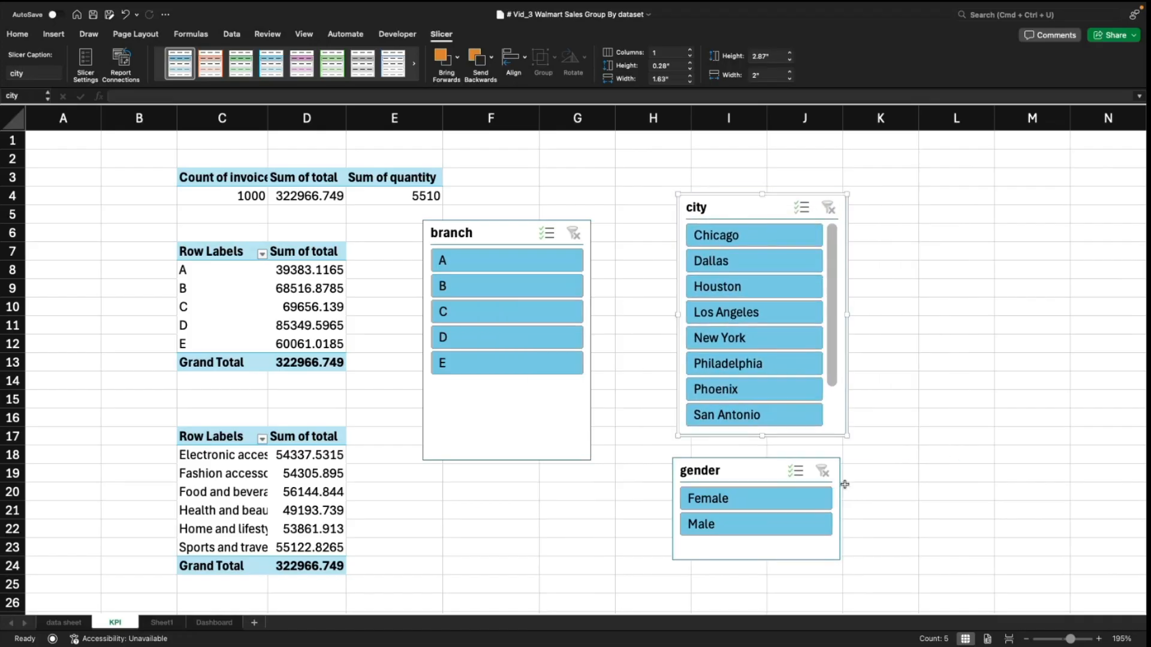
drag(761, 440, 778, 380)
drag(765, 206, 756, 283)
Step: Shorten the branch slicer to about 1.93 inches high and stack it above the city and gender slicers without overlap
click(493, 442)
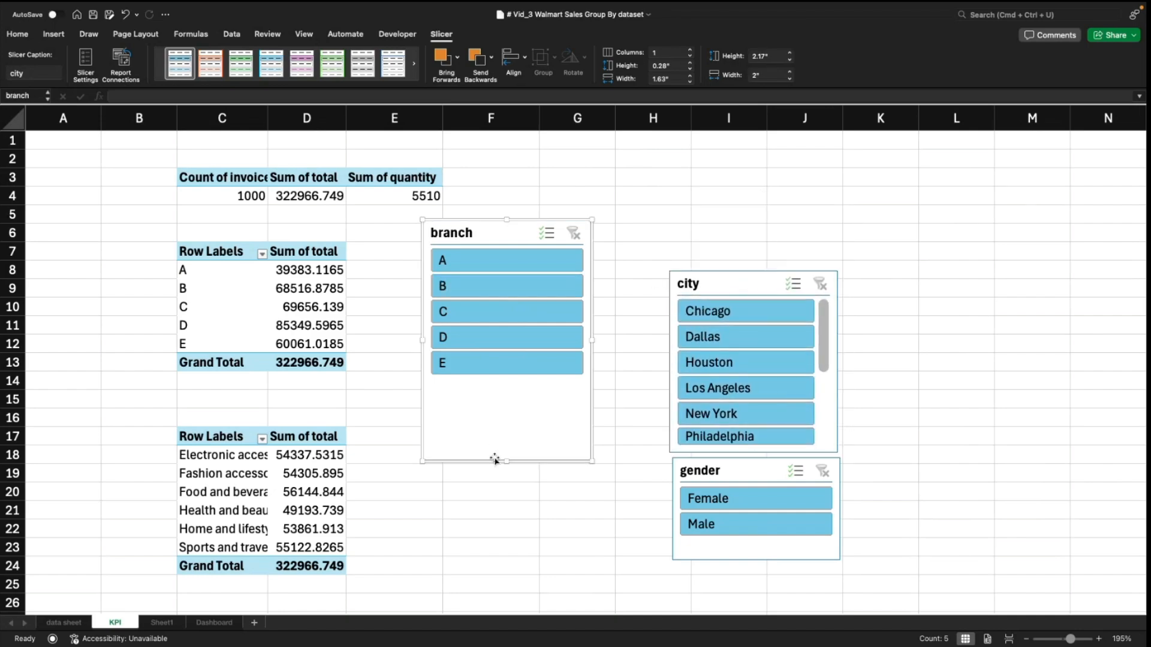
drag(504, 461, 506, 382)
drag(504, 231, 750, 146)
drag(749, 472, 749, 503)
drag(735, 284, 737, 310)
drag(731, 144, 734, 148)
click(634, 270)
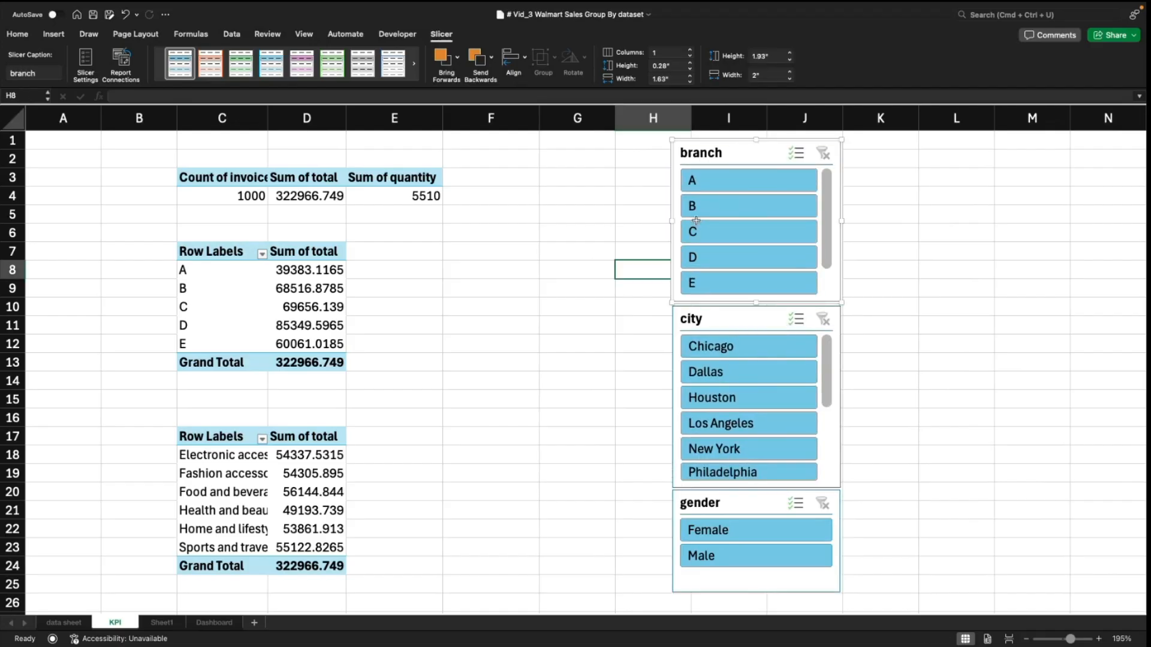
Step: Test the branch slicer with branch A, clear its filter, and check the three values of the pivot table at C3
click(739, 170)
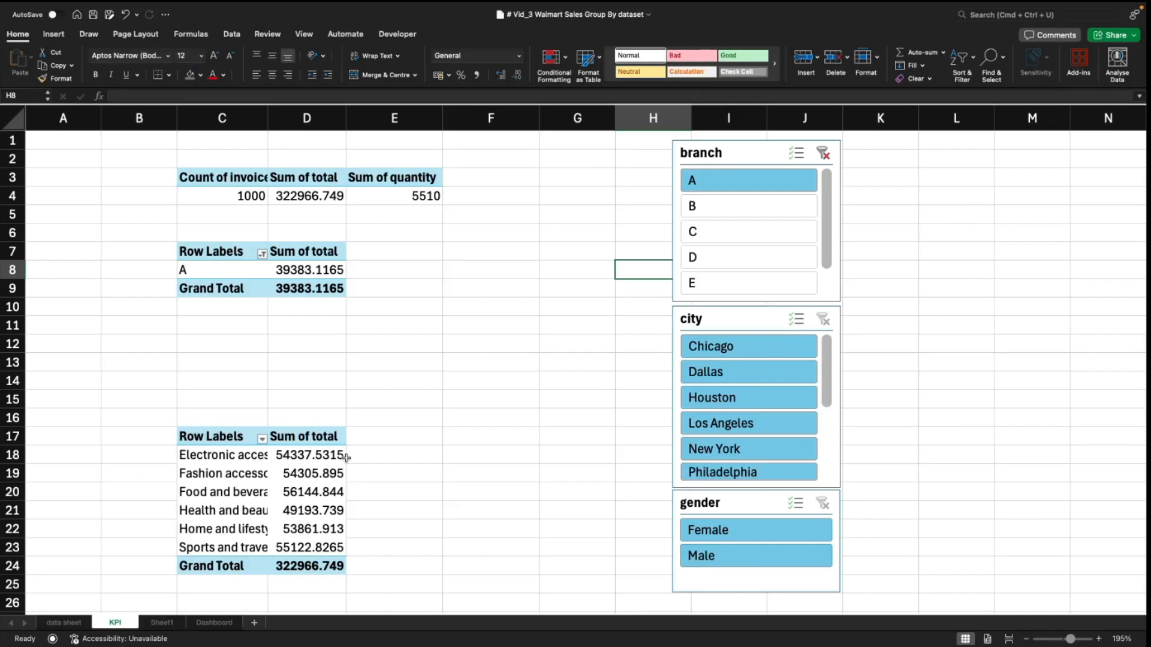
click(826, 154)
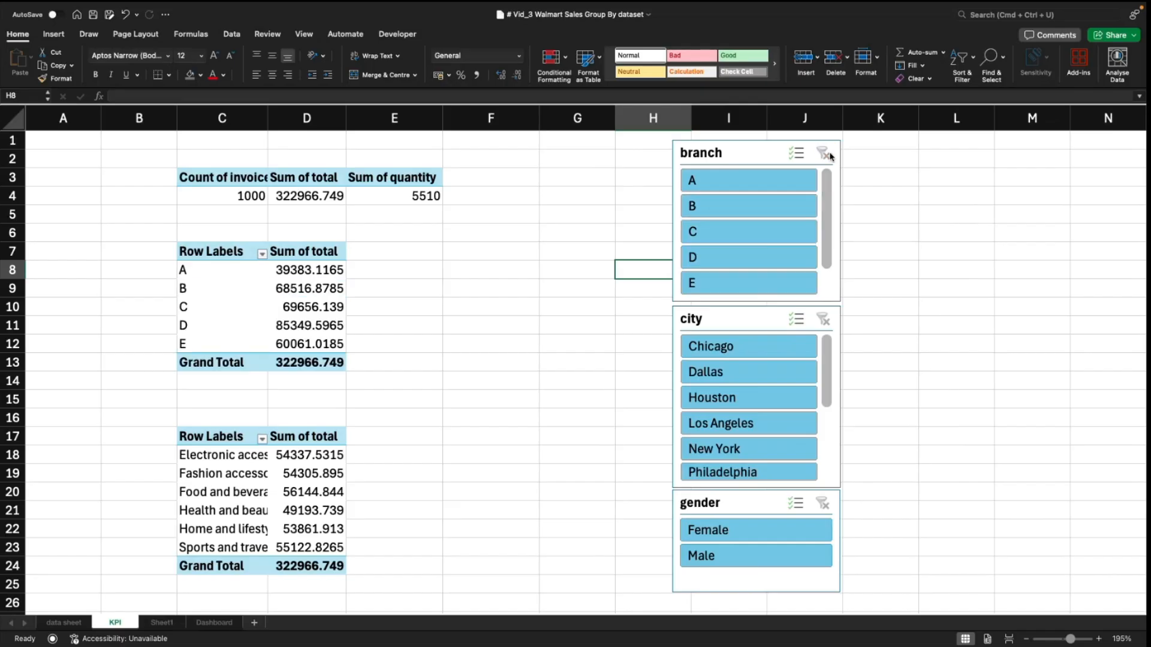
click(192, 196)
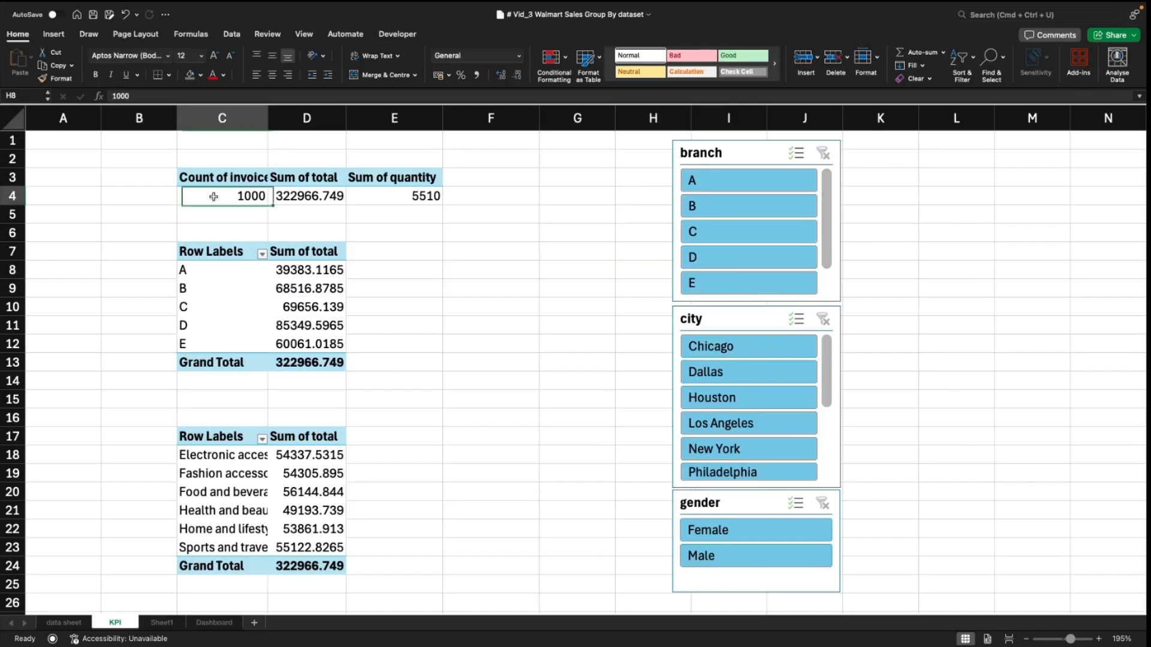
drag(192, 196, 281, 195)
click(308, 195)
click(396, 195)
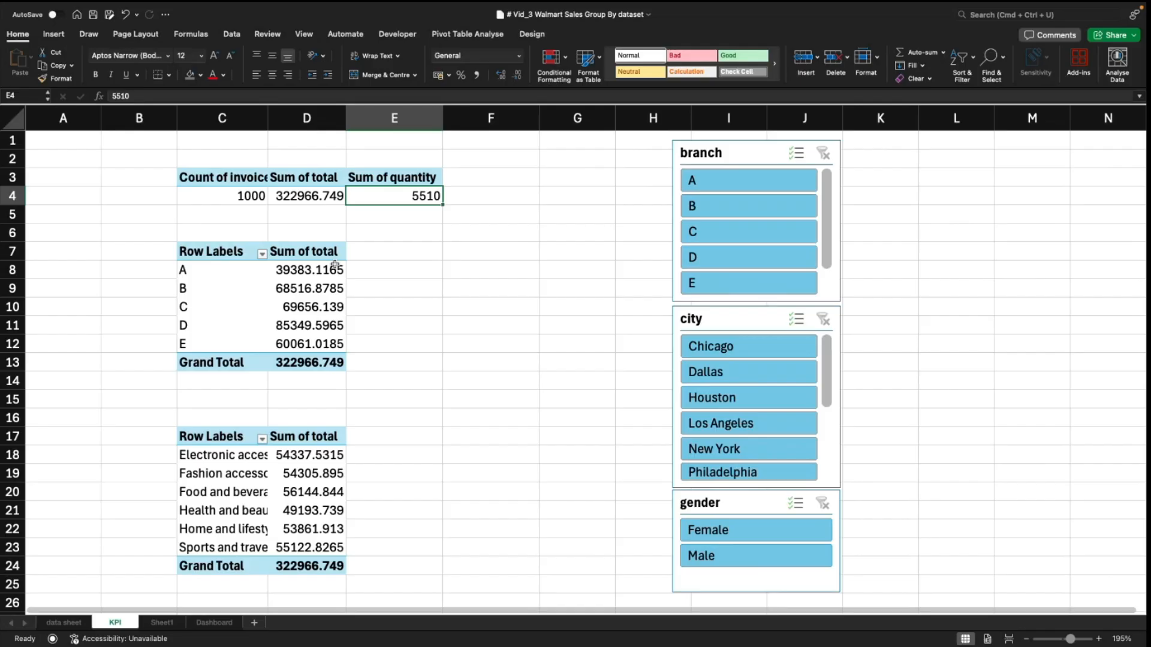
right_click(743, 156)
key(Escape)
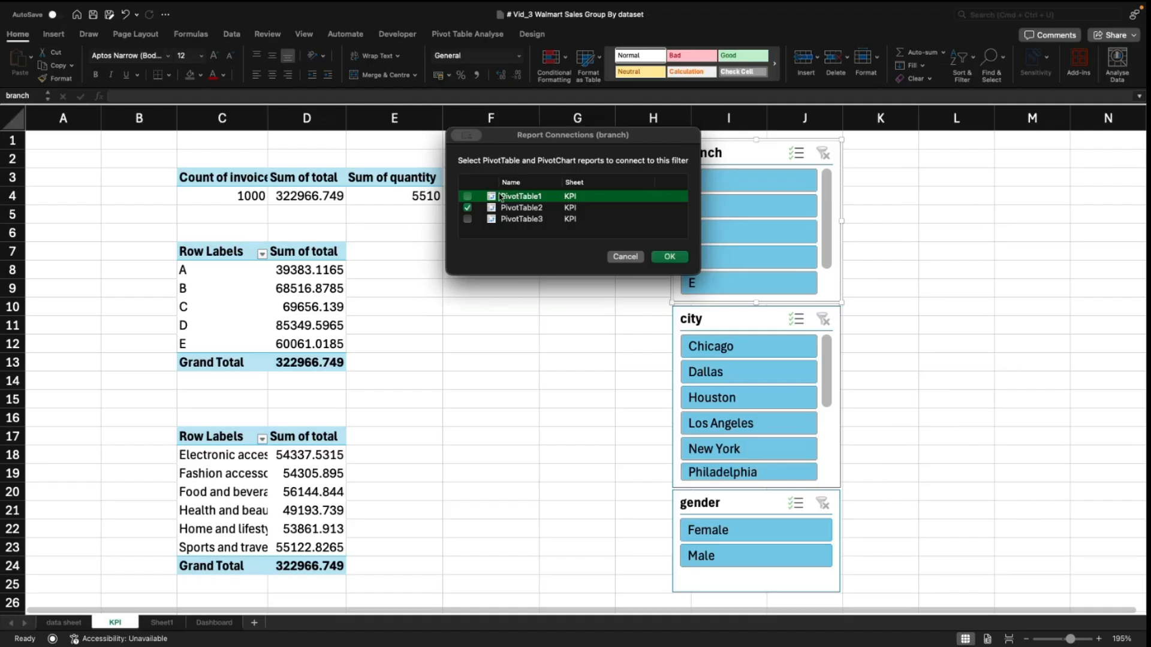
click(620, 258)
click(552, 268)
Step: Rename the pivot table with the invoice count, total and quantity sums as KPI
click(248, 196)
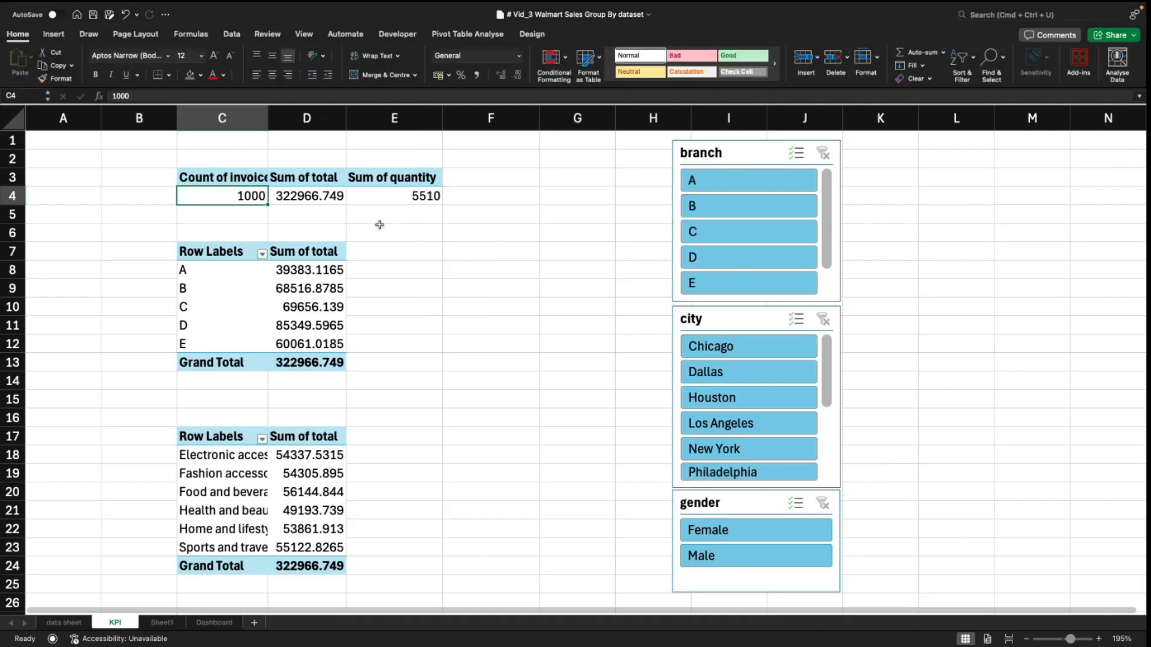
click(358, 231)
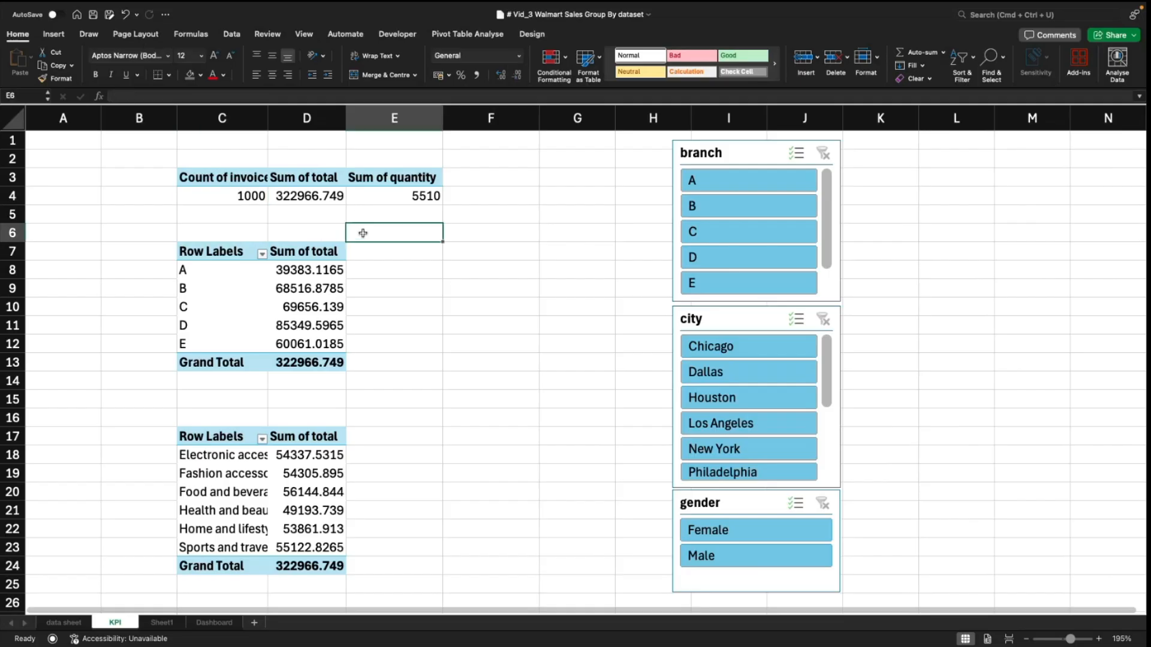
drag(222, 177, 396, 196)
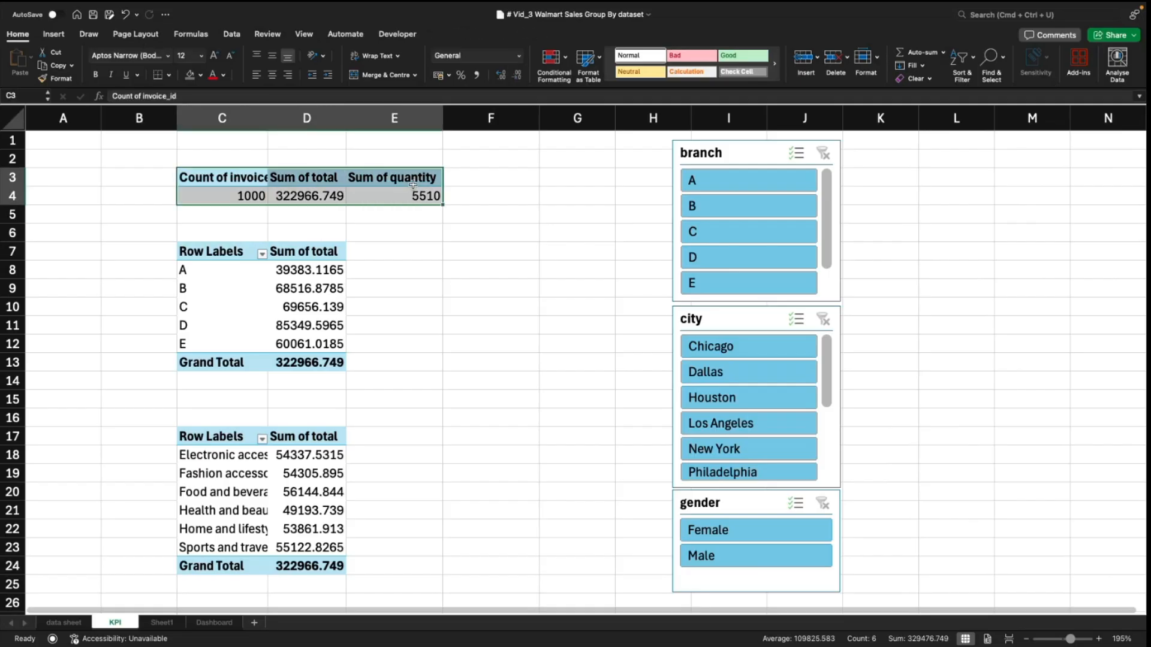
drag(268, 117, 295, 118)
click(264, 196)
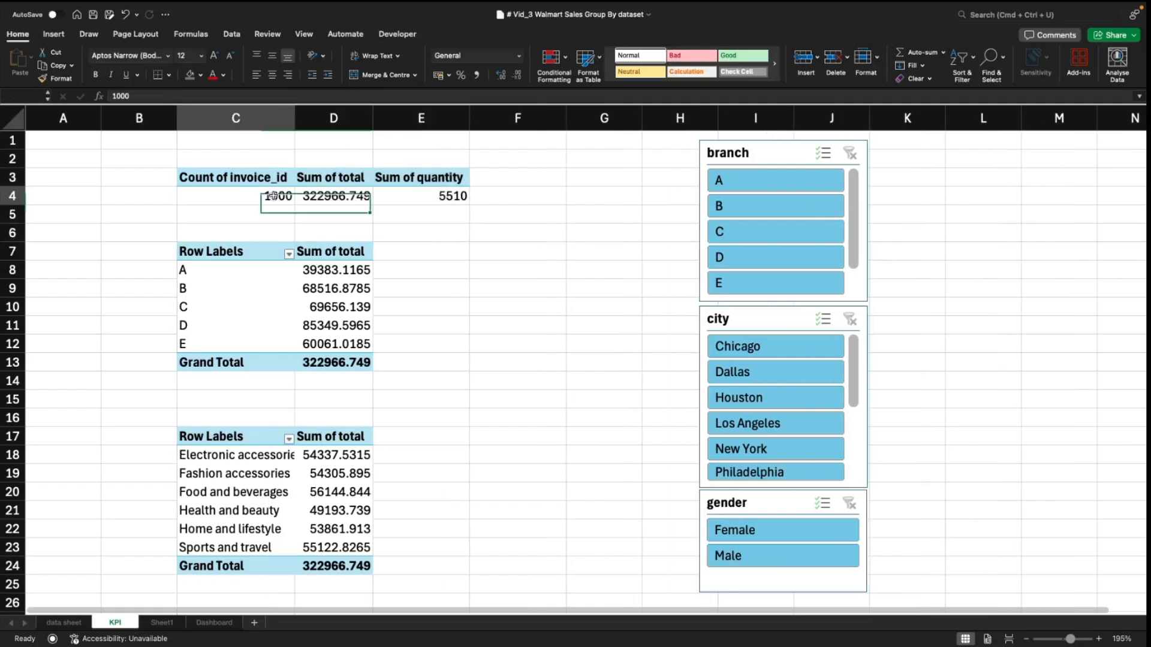
click(452, 34)
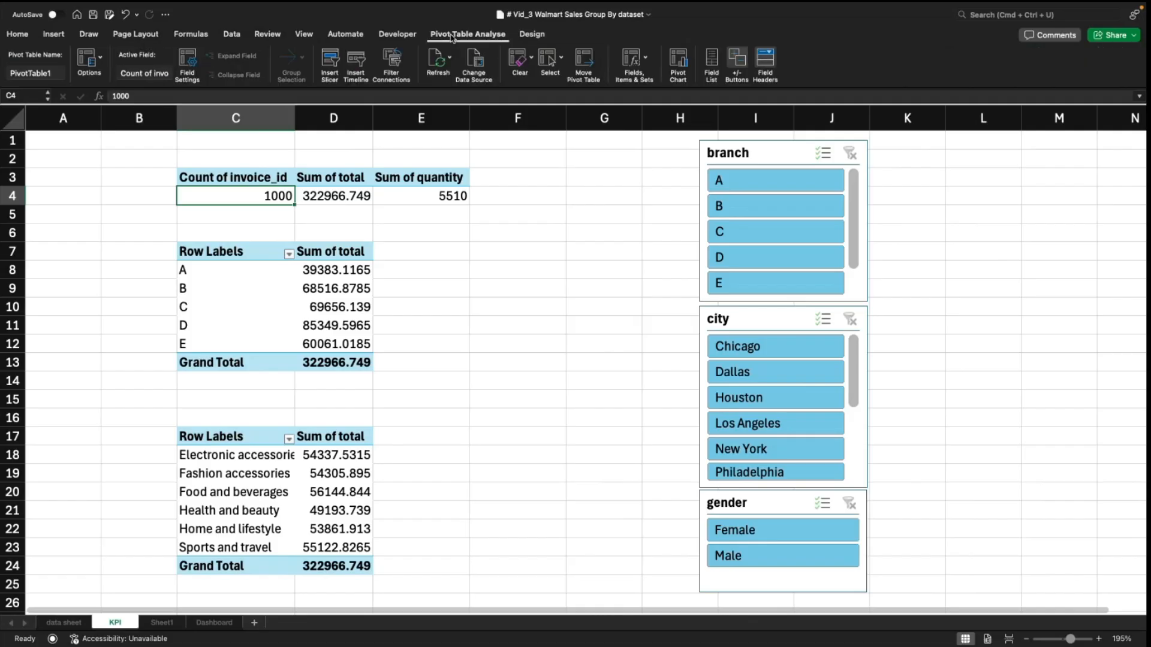
click(49, 73)
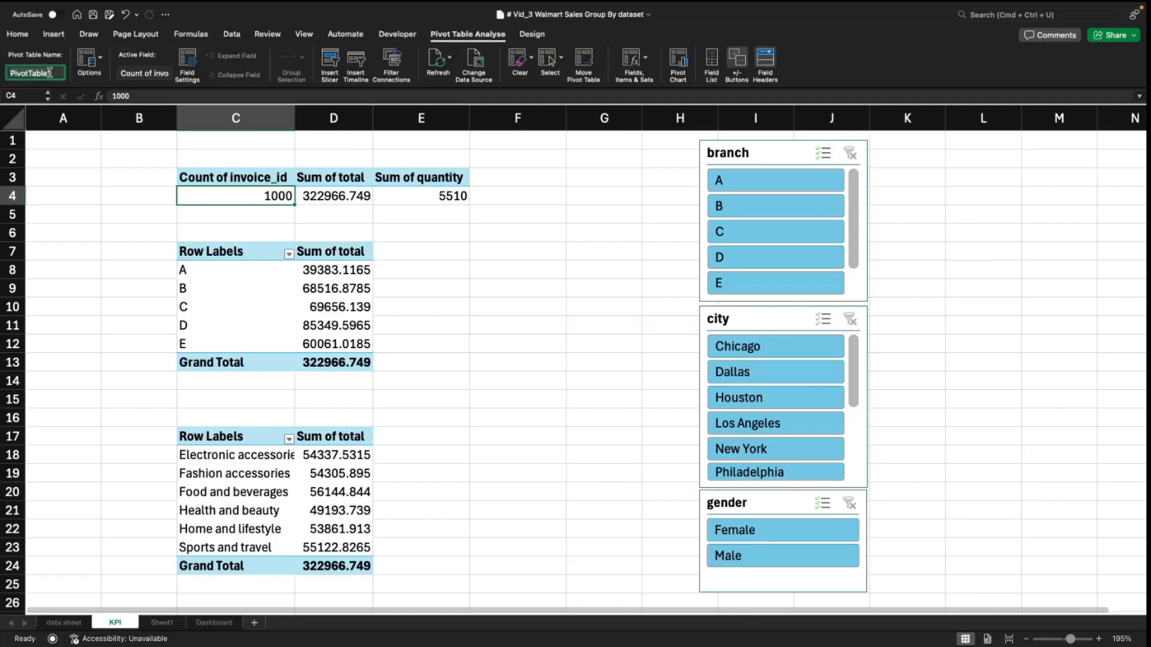
text(KPI)
key(Return)
Step: Rename the branch pivot table as Branch BY Sales
click(228, 286)
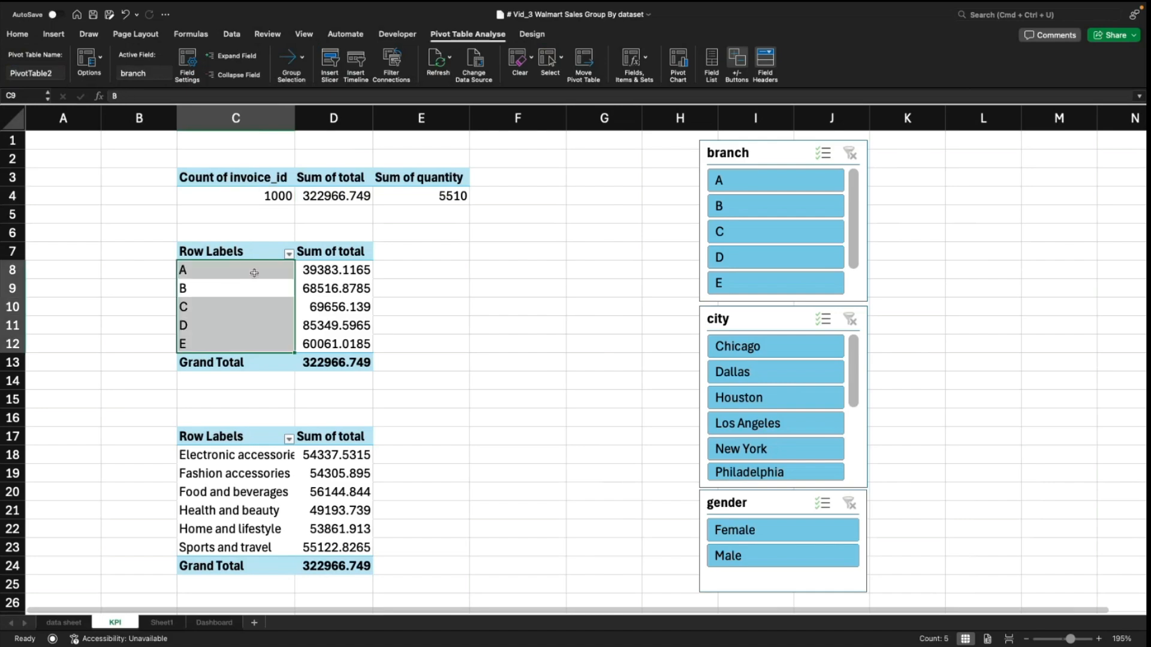
click(48, 71)
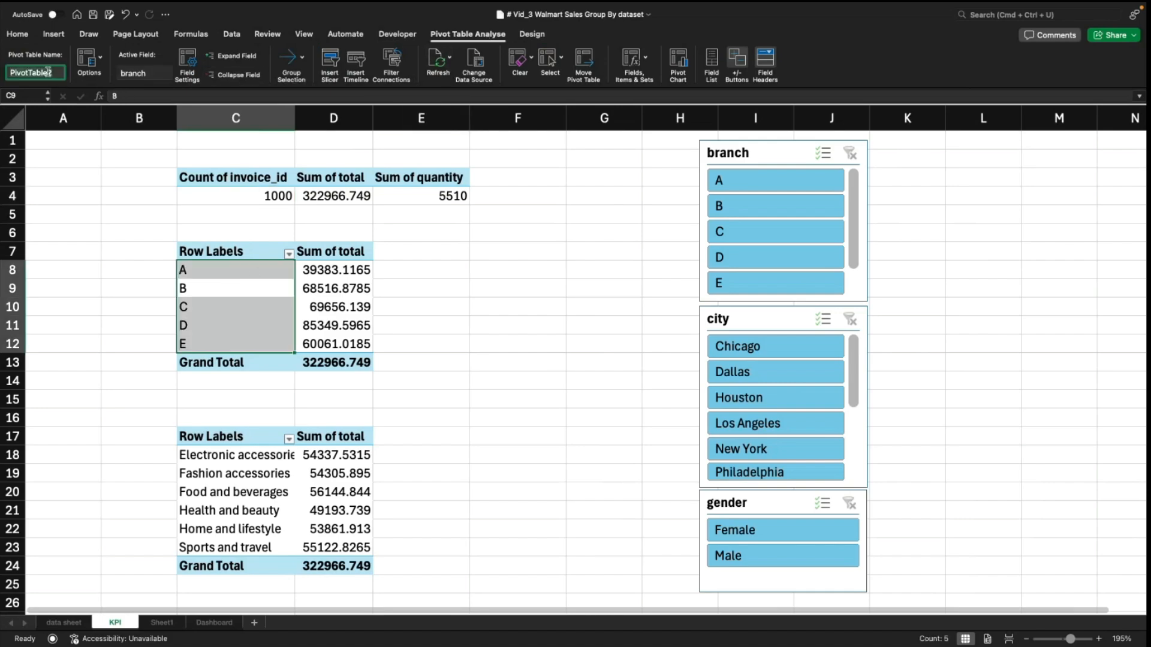
text(Bra)
text(nch BY Sales)
key(Return)
Step: Rename the product line pivot table as Category By Sales
click(221, 511)
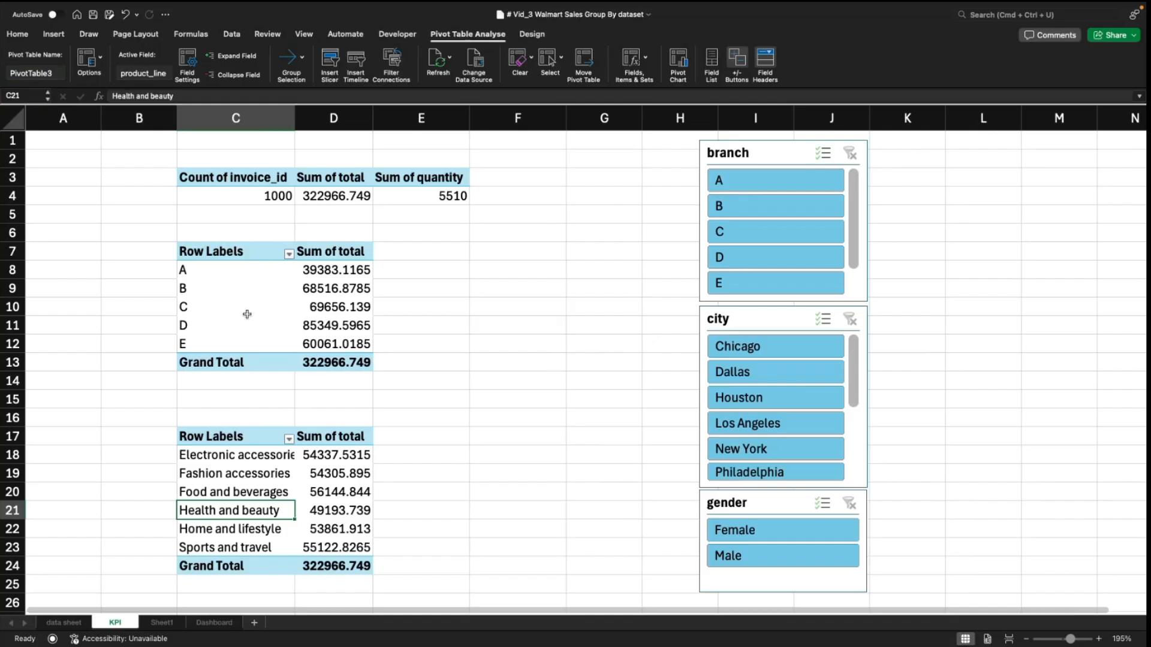
click(51, 68)
text(Category By Sales)
key(Return)
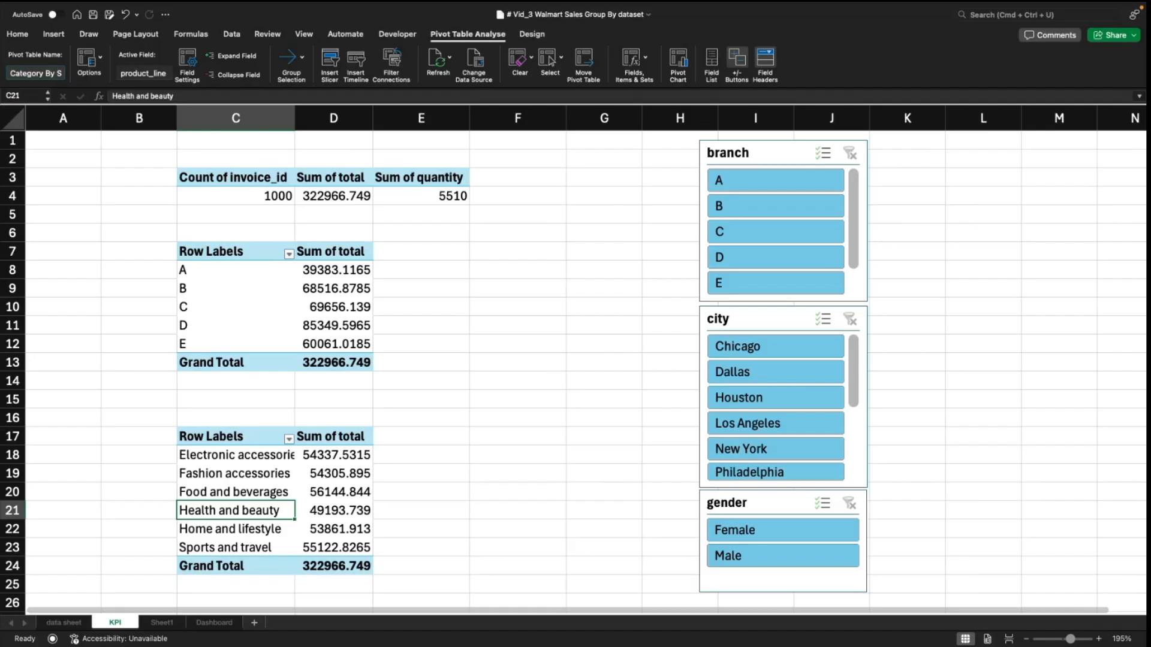
click(383, 377)
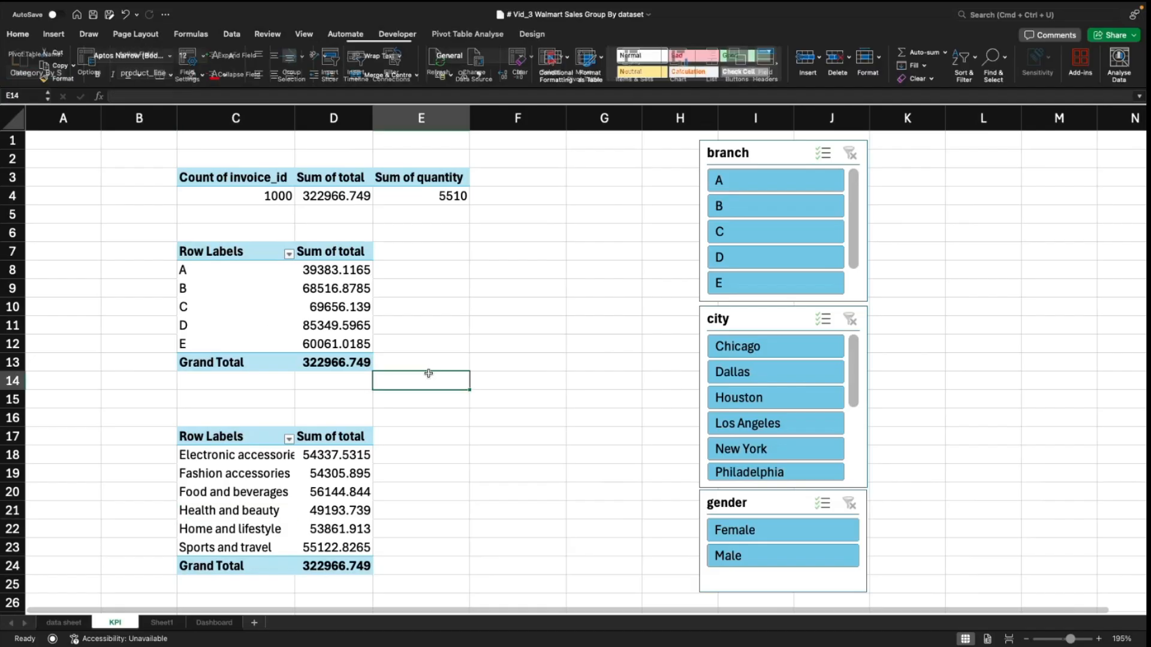
Step: Filter by several cities in the city slicer, ending on Chicago, and check which pivot tables respond
click(768, 353)
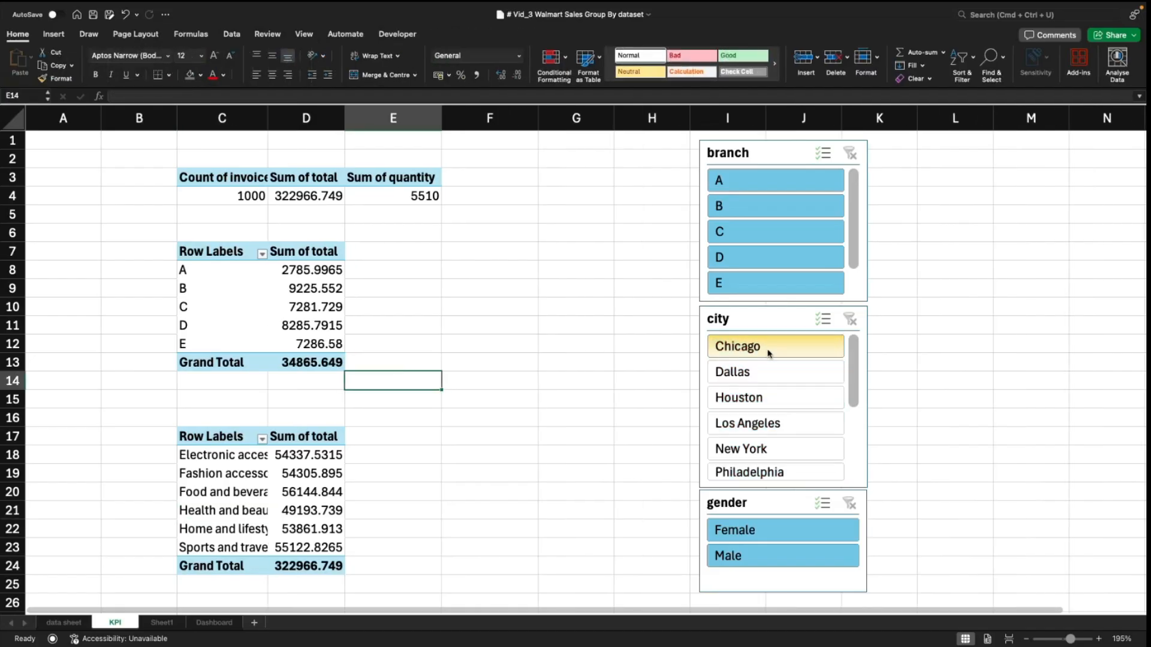
click(770, 396)
click(756, 448)
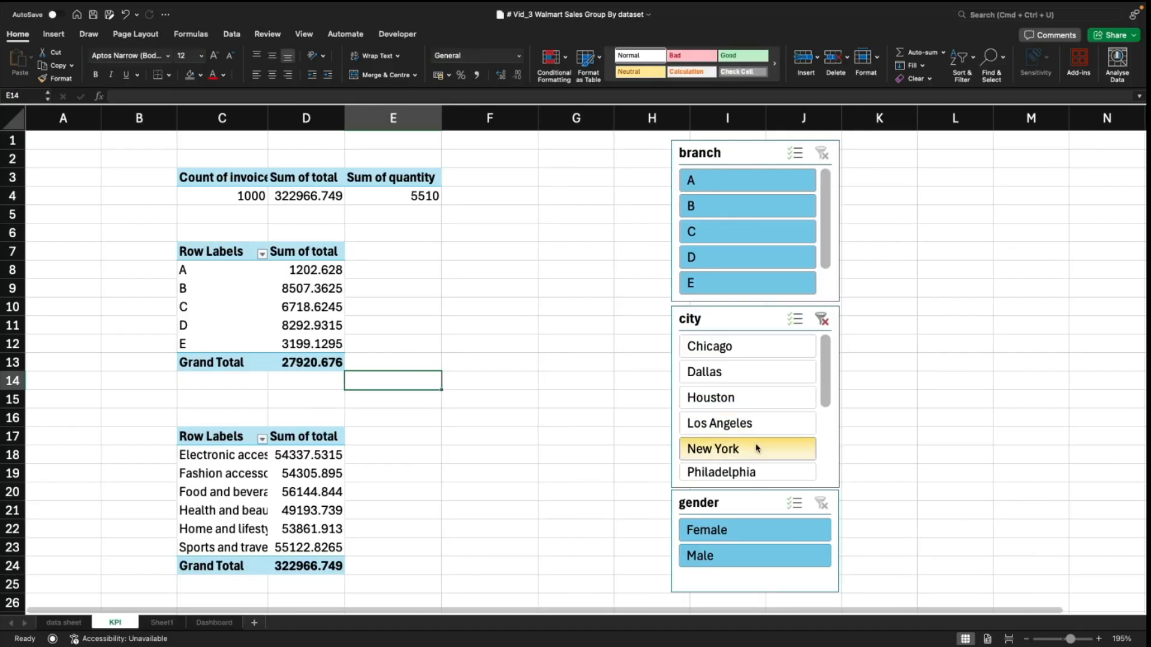
super+click(753, 472)
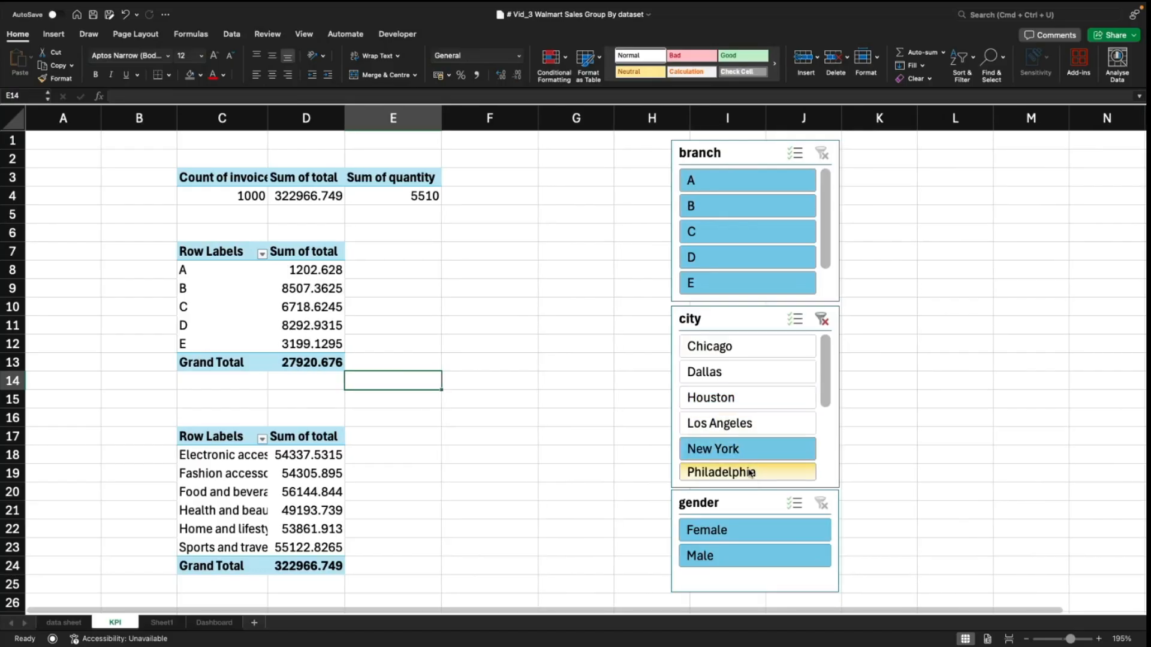
click(746, 425)
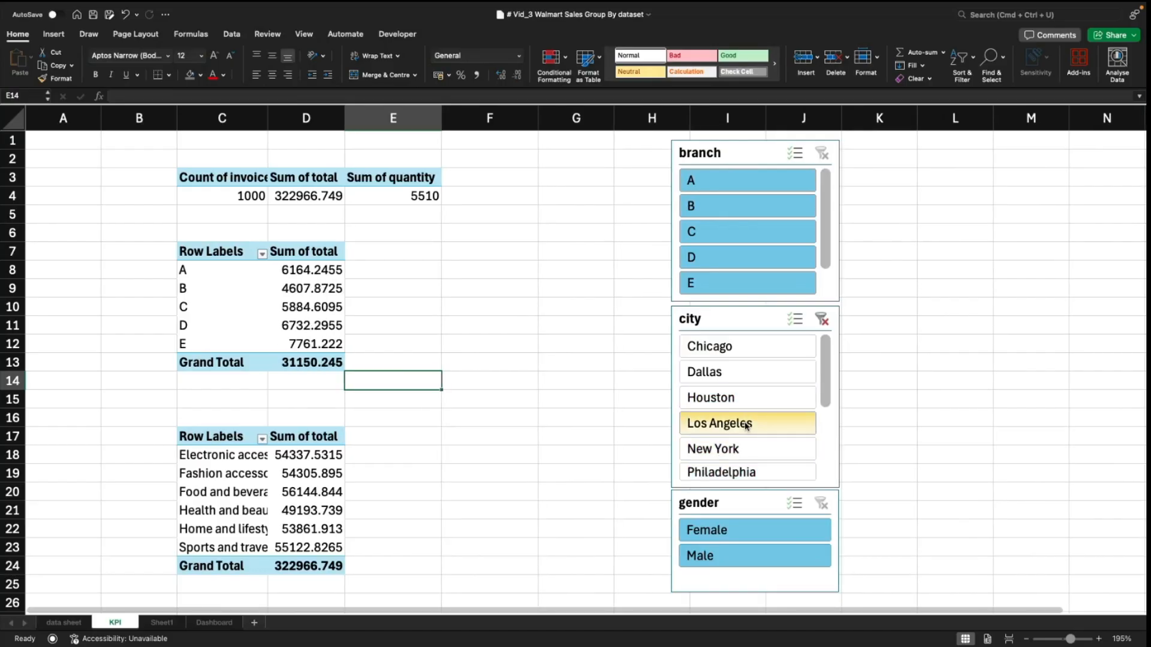
click(749, 382)
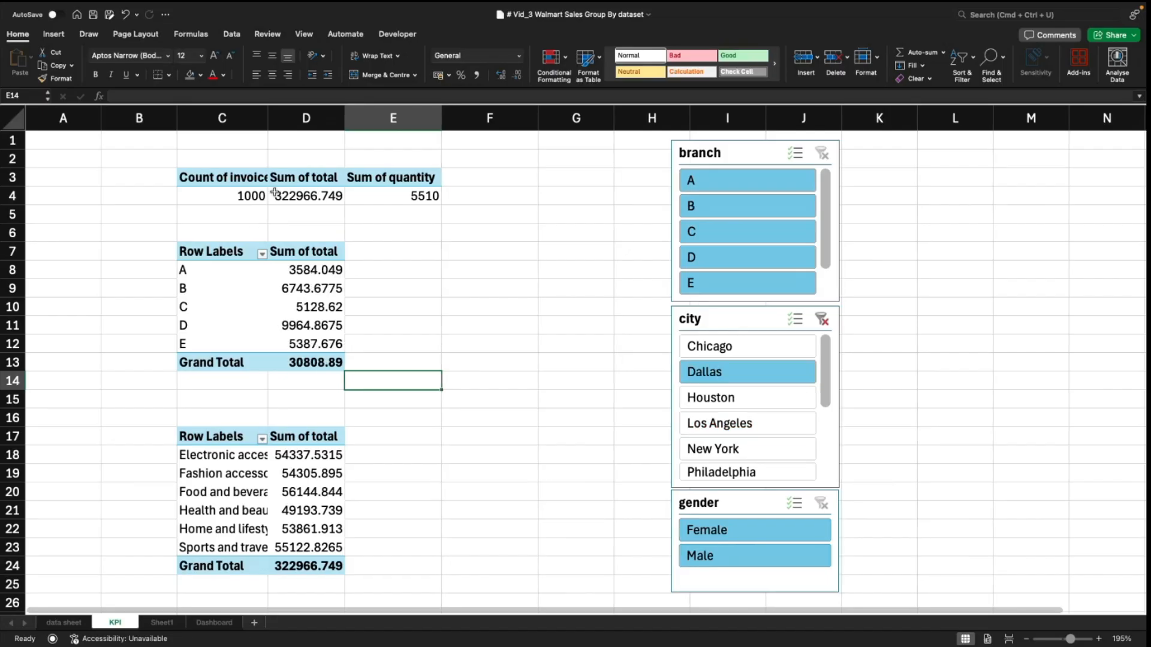
click(695, 347)
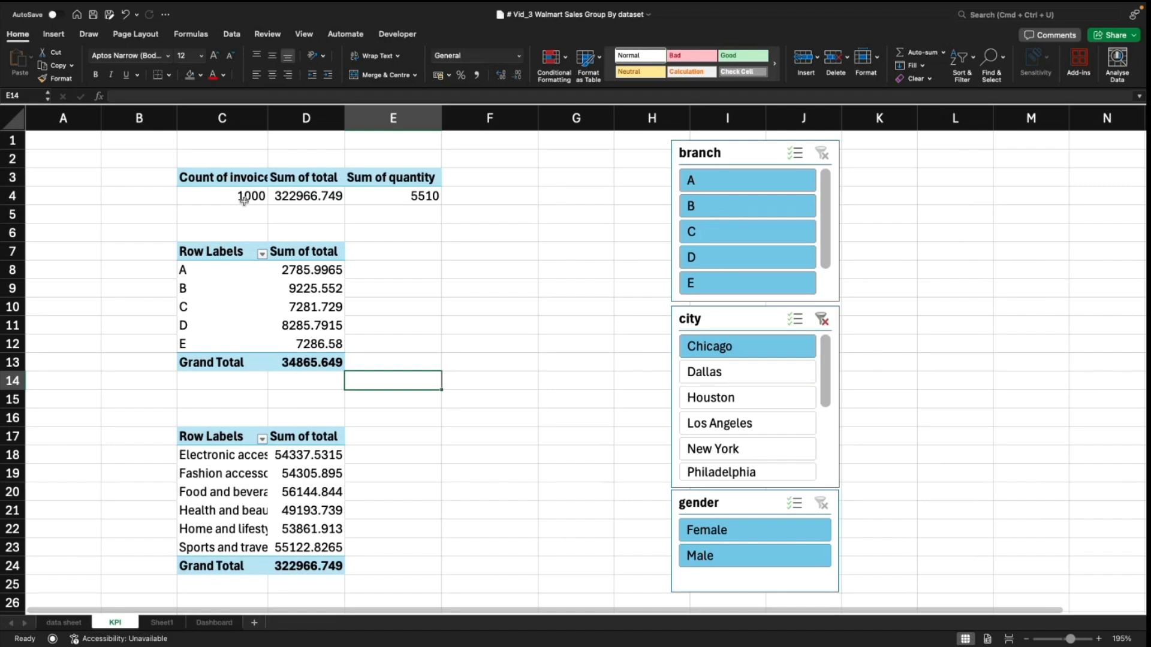
click(310, 195)
click(369, 196)
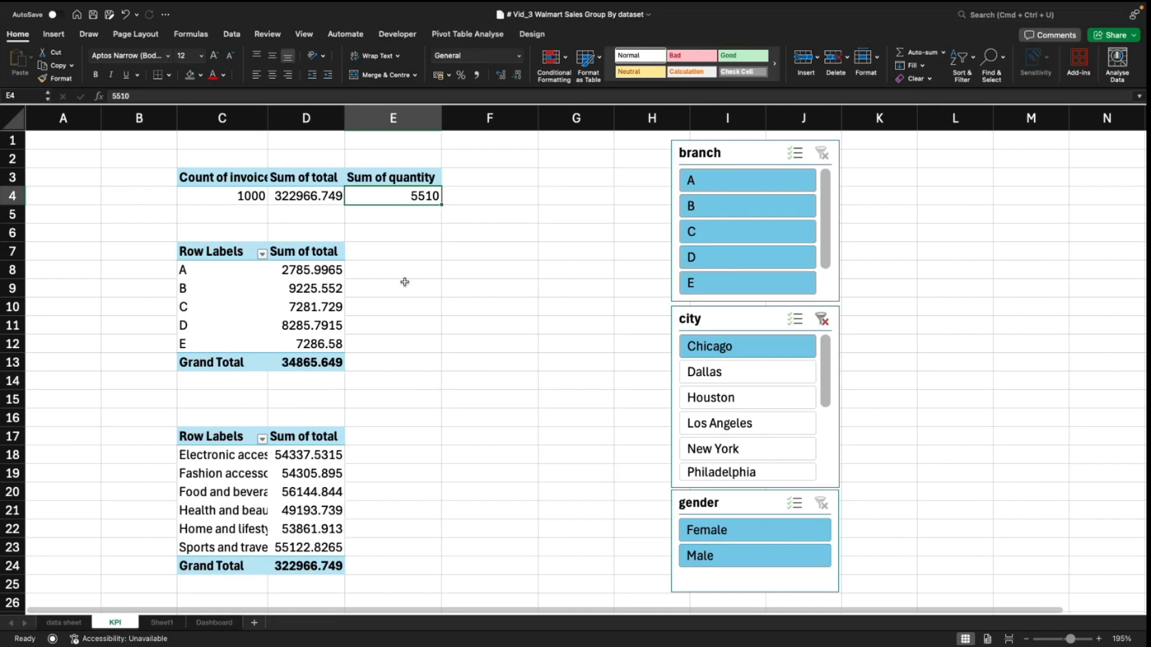
Step: Connect the city slicer to the Category By Sales and KPI pivot tables as well, and clear its Chicago filter
click(733, 320)
right_click(732, 321)
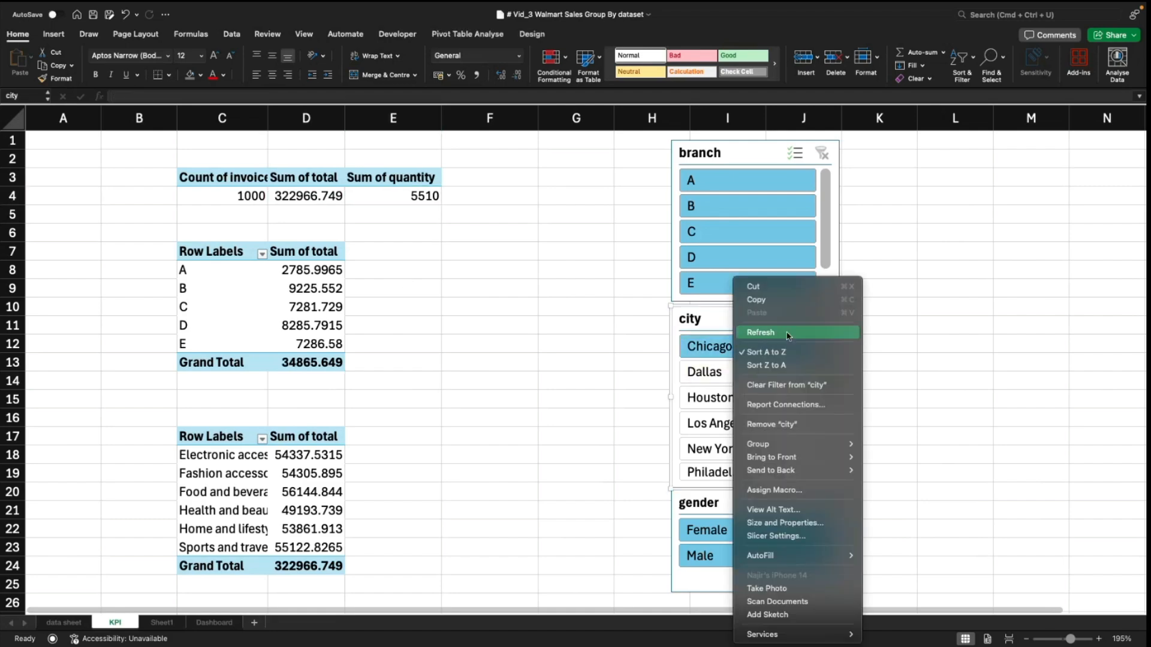
click(798, 406)
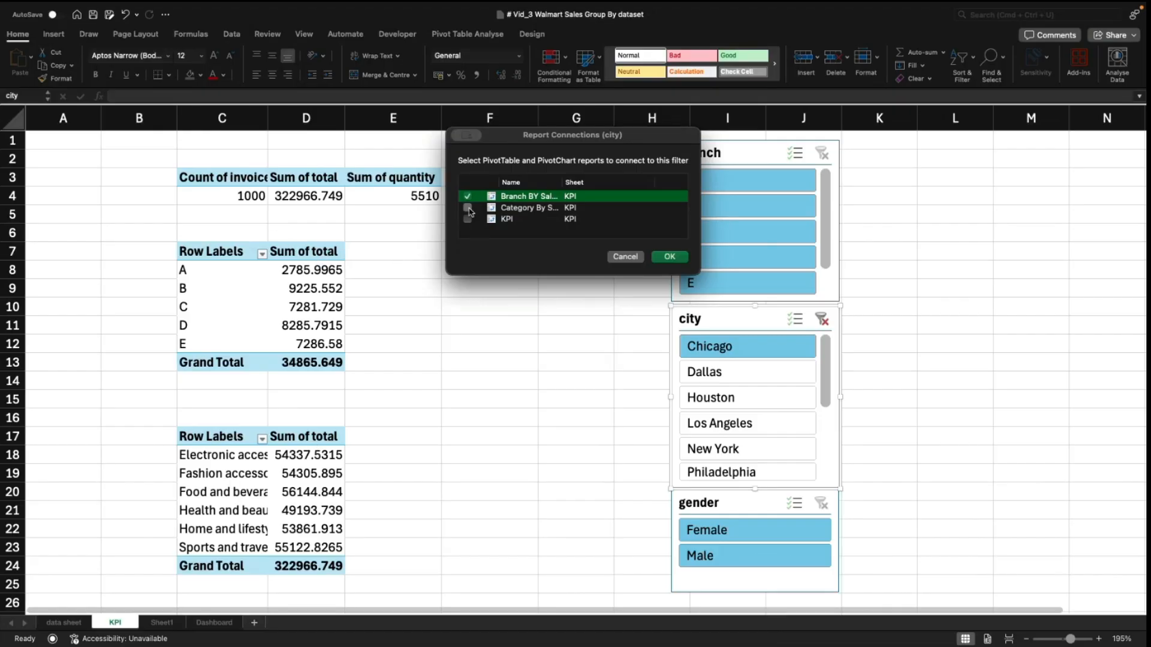
click(670, 257)
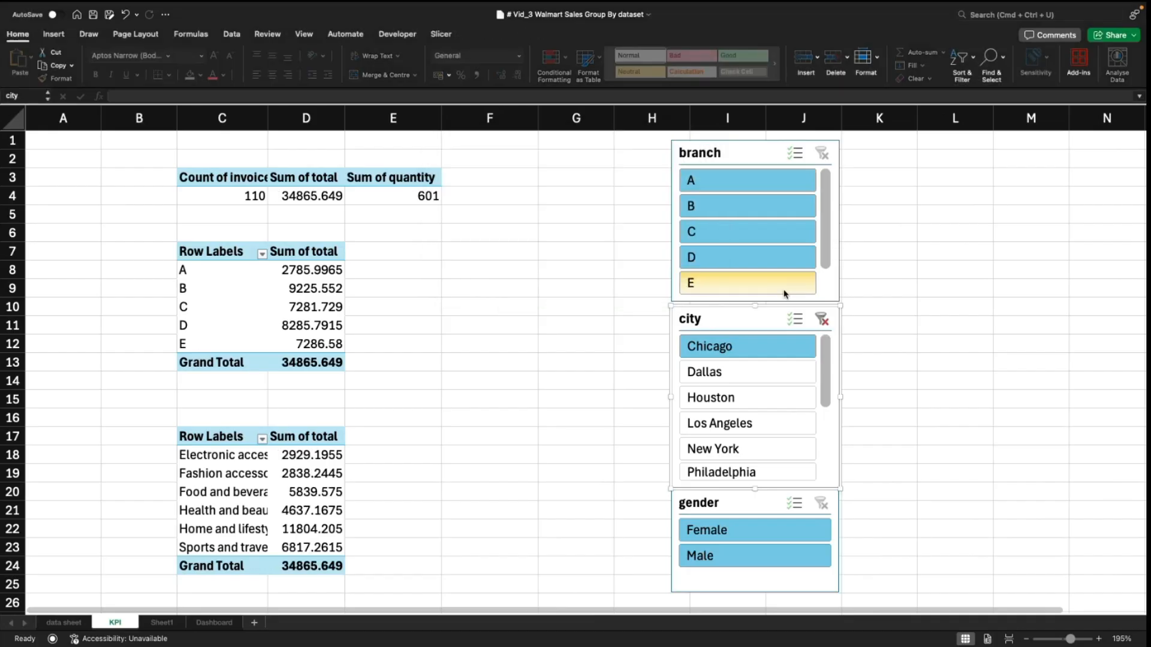
click(821, 319)
Step: Connect the branch slicer to the Branch BY Sales, Category By Sales and KPI pivot tables
click(766, 152)
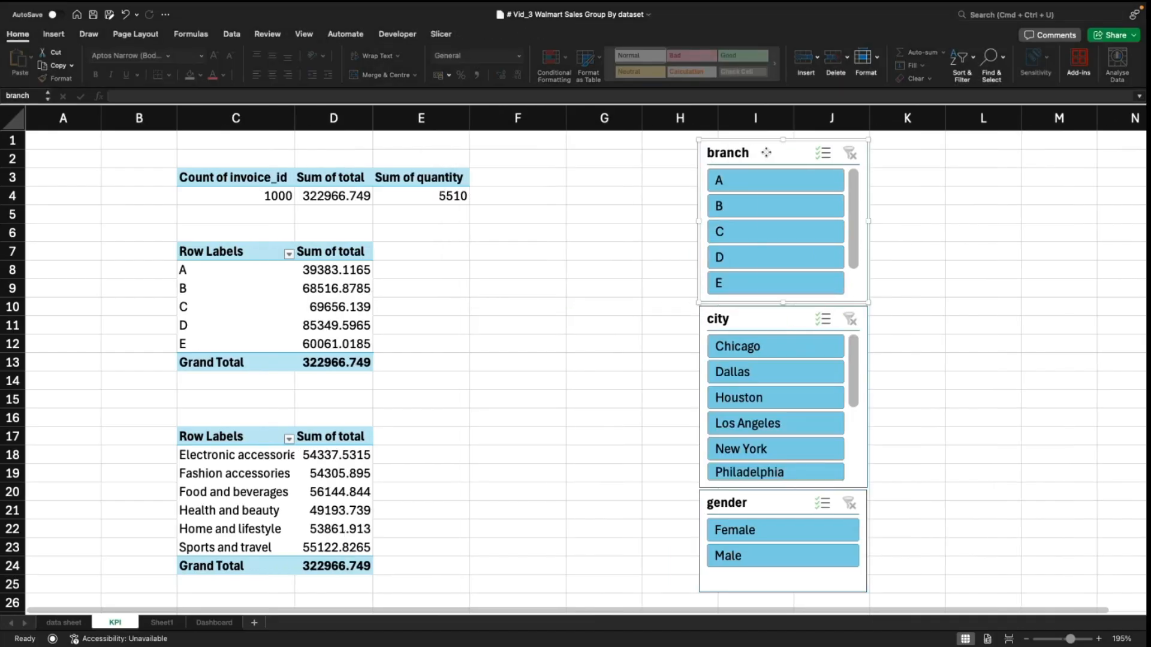
right_click(767, 152)
click(806, 282)
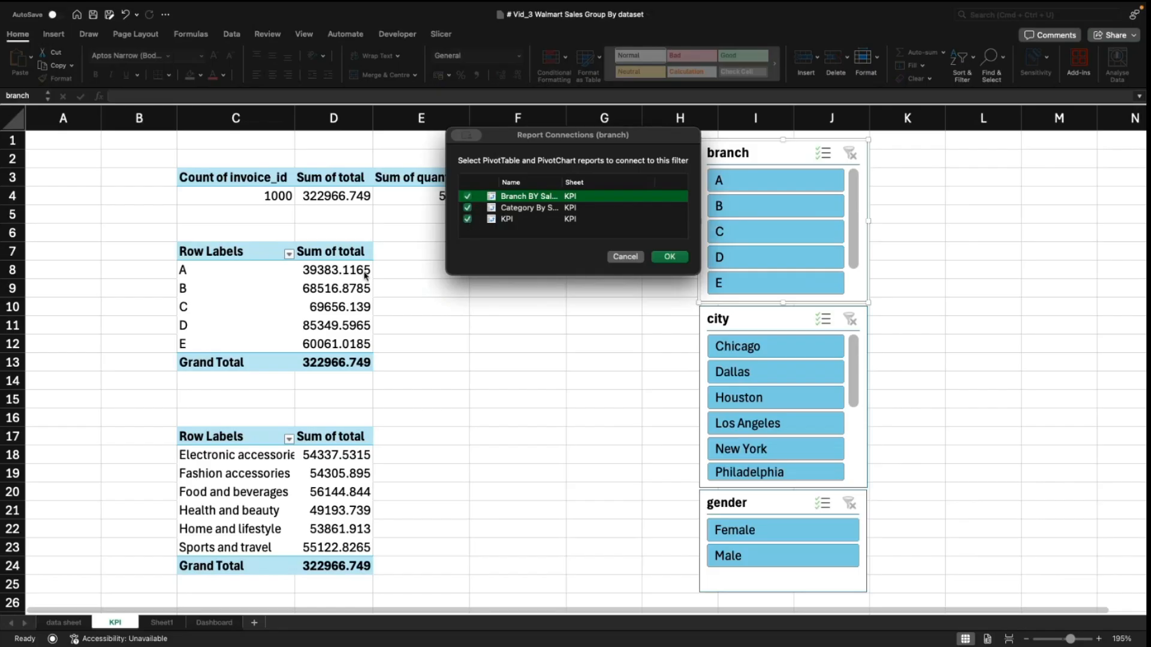
click(688, 260)
Step: Connect the gender slicer to the Branch BY Sales, Category By Sales and KPI pivot tables
click(743, 501)
right_click(750, 498)
click(789, 405)
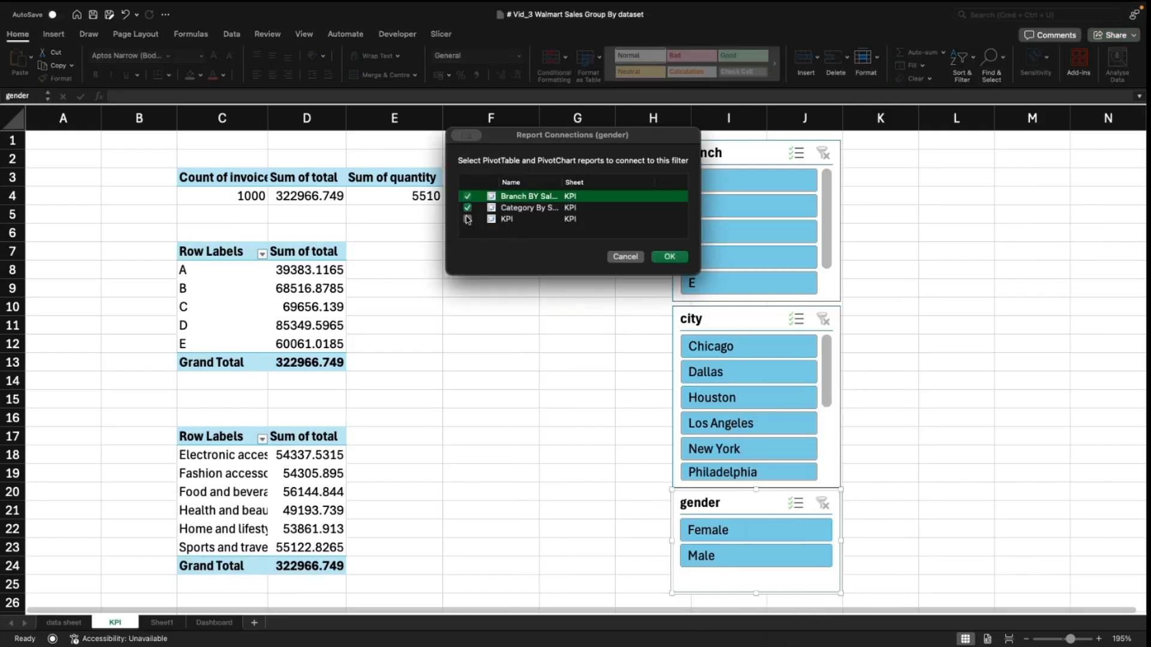
click(666, 257)
click(592, 416)
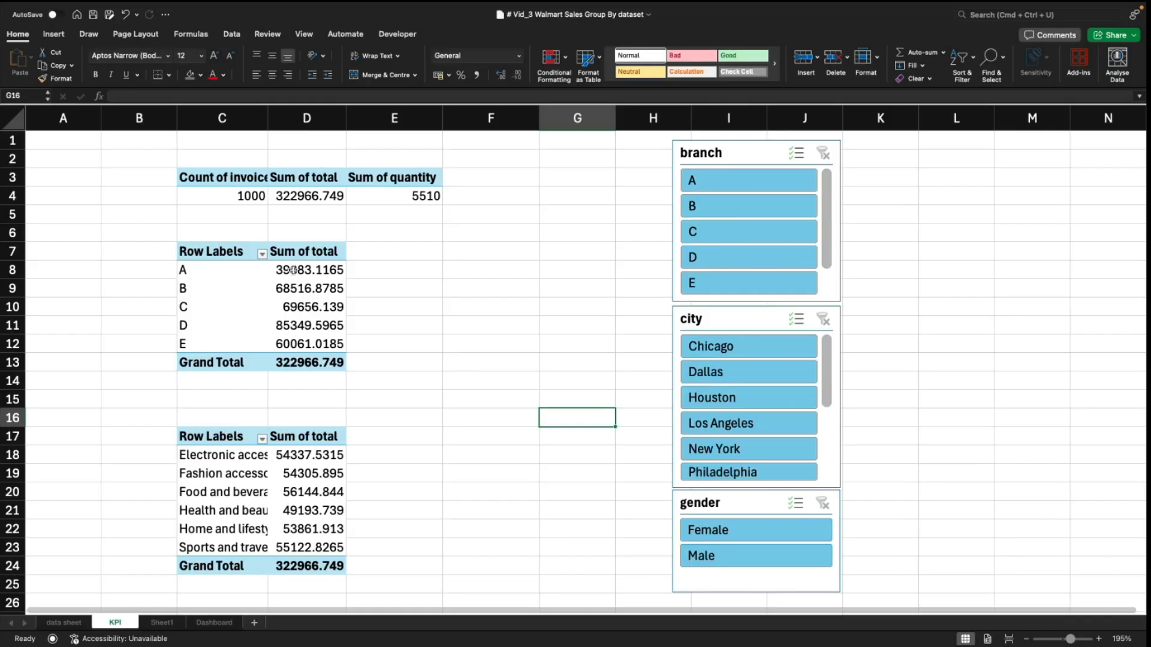
Step: Rename the branch pivot table's column headers to Branch and Revenue
drag(221, 270, 221, 345)
click(214, 253)
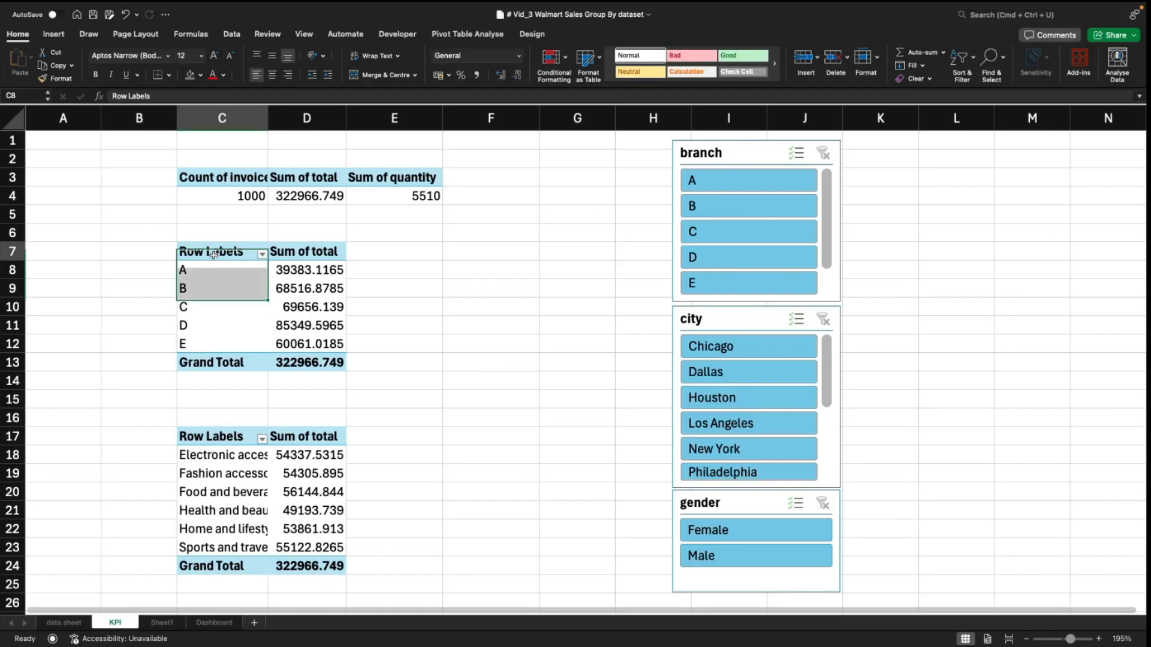
text(Branchg)
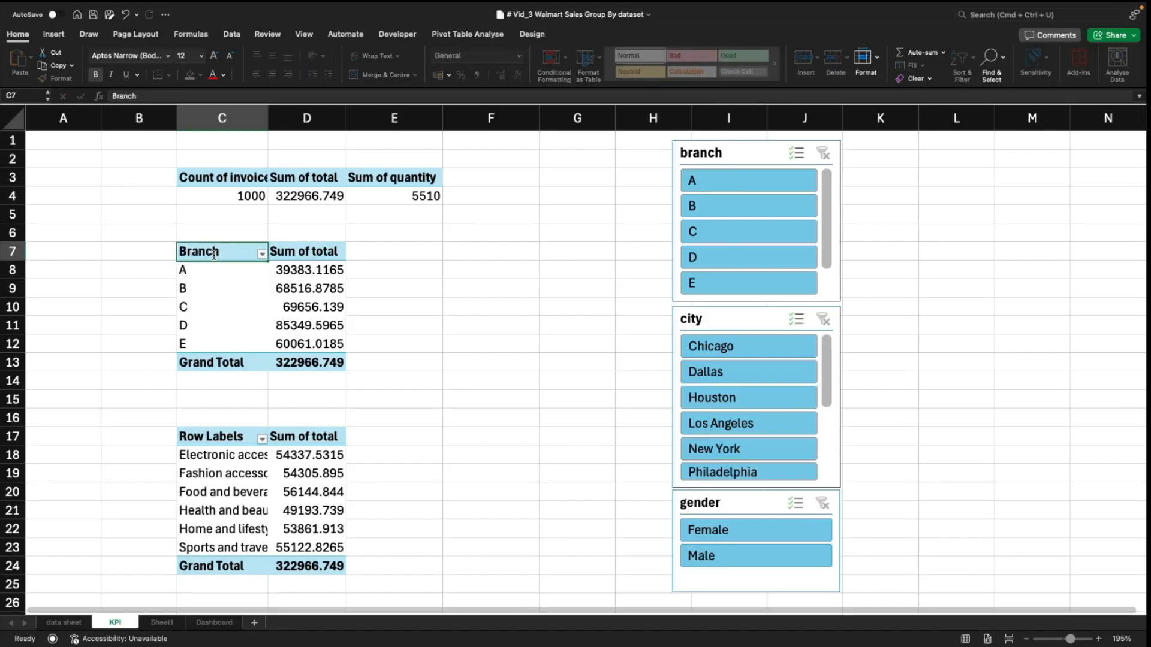
key(Tab)
text(Revenue)
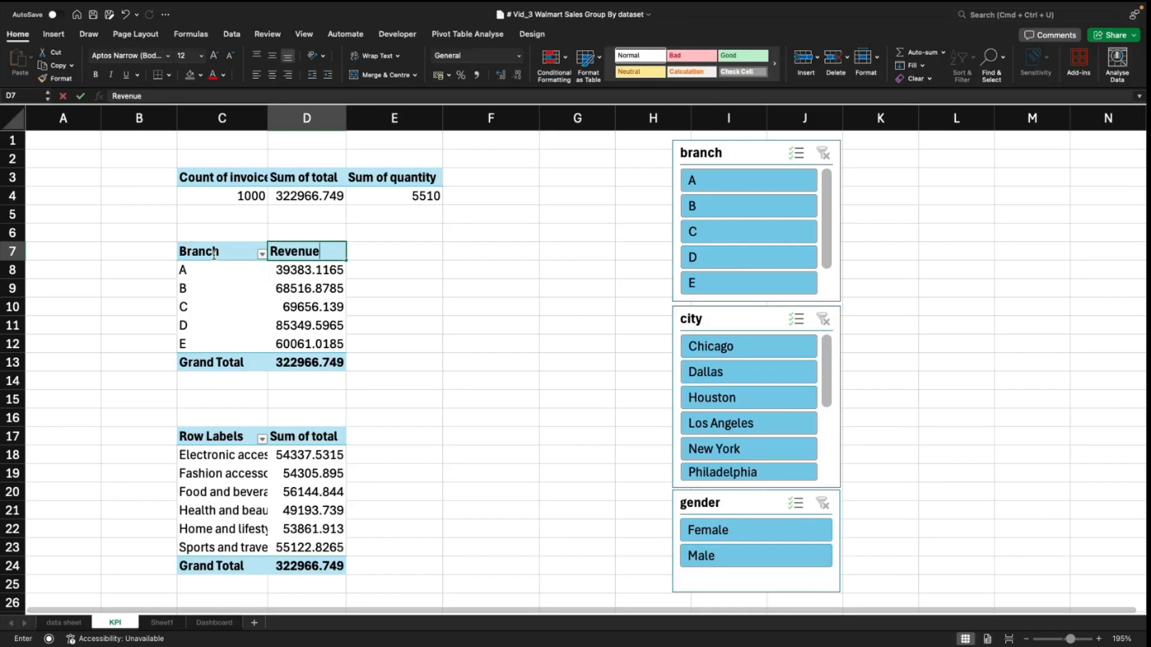
key(Return)
Step: Rename the KPI pivot table's headers in row 3 to Total Orders, Revenue and Qty
click(205, 178)
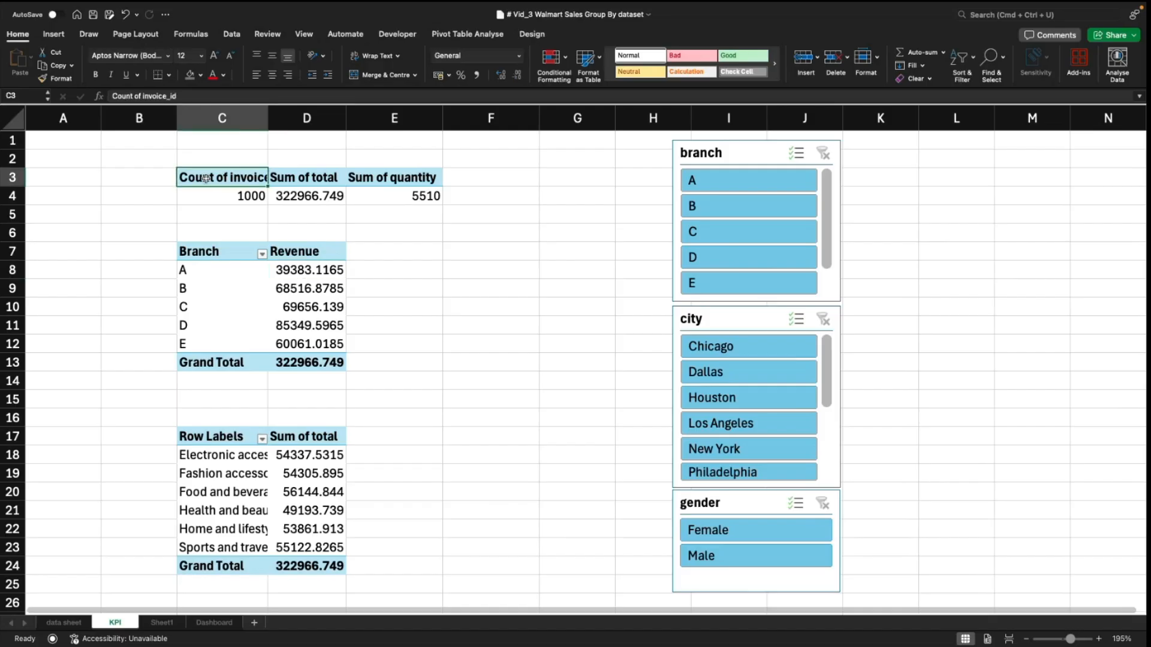
text(Total Orders)
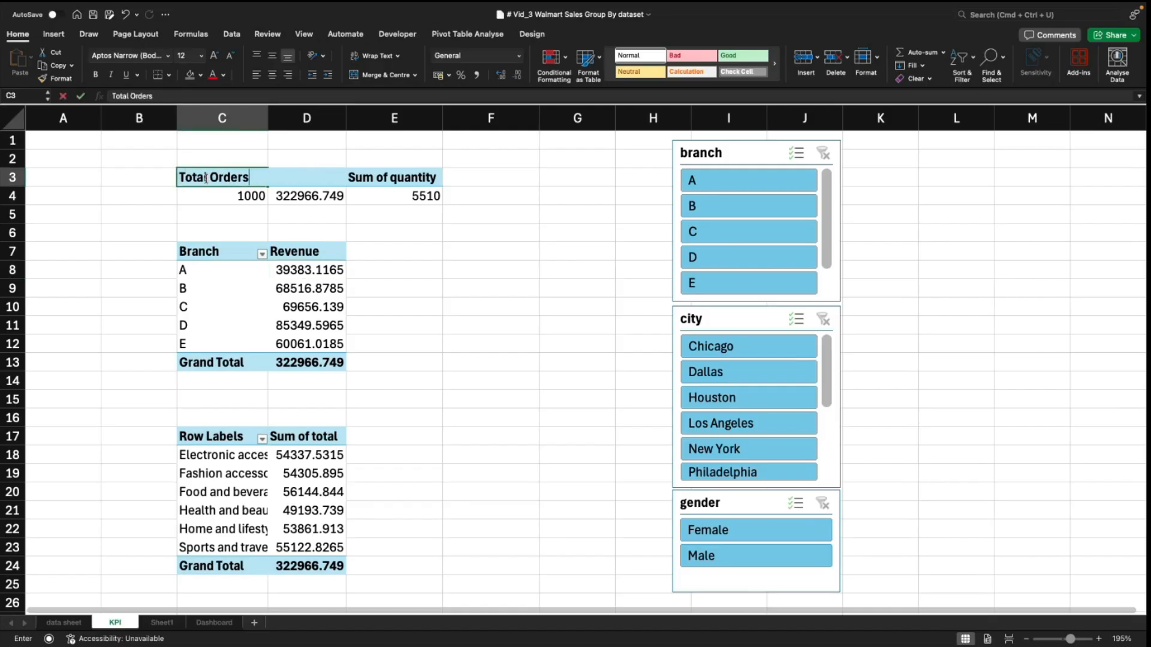
key(Tab)
text(Revenue)
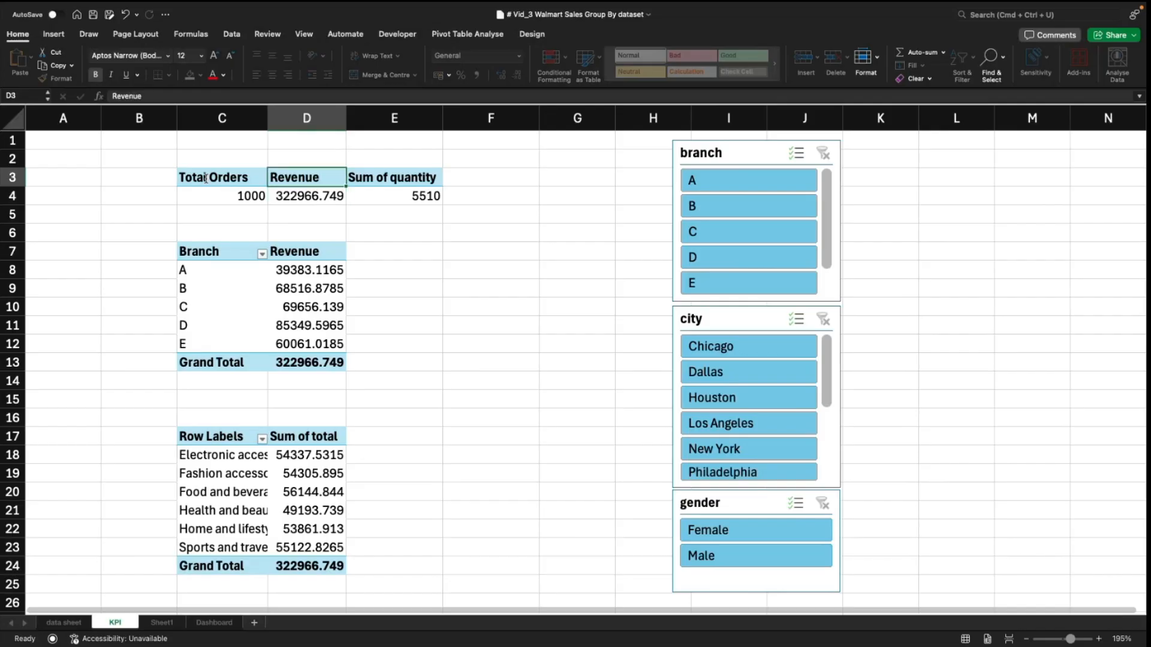
key(Tab)
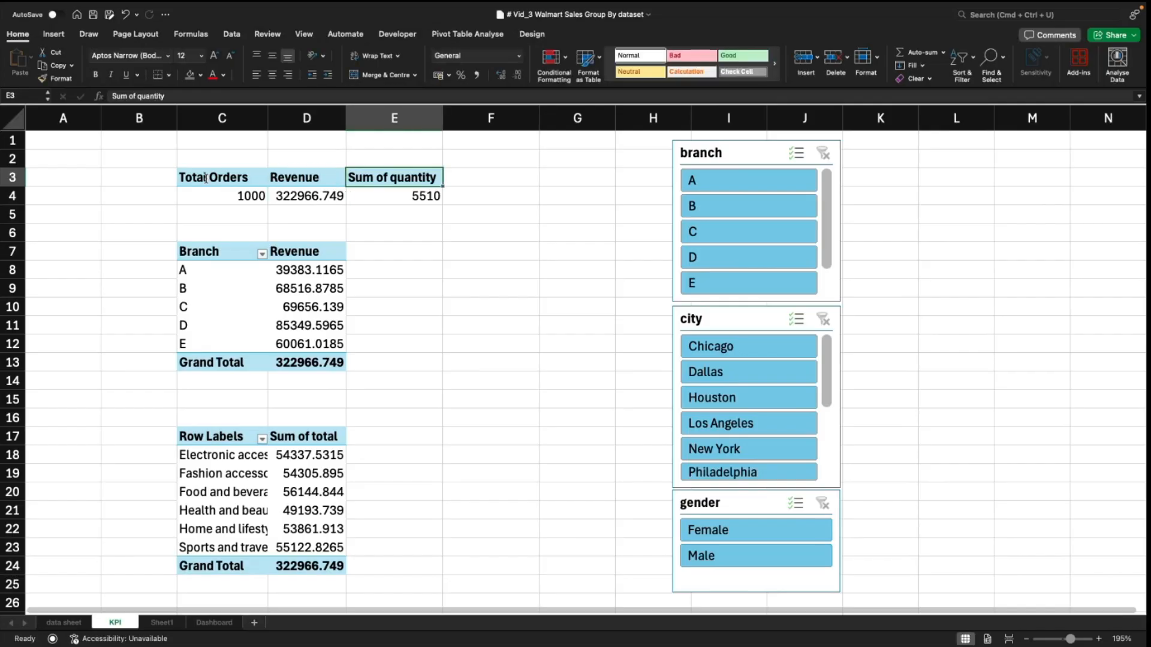
text(Qty)
key(Return)
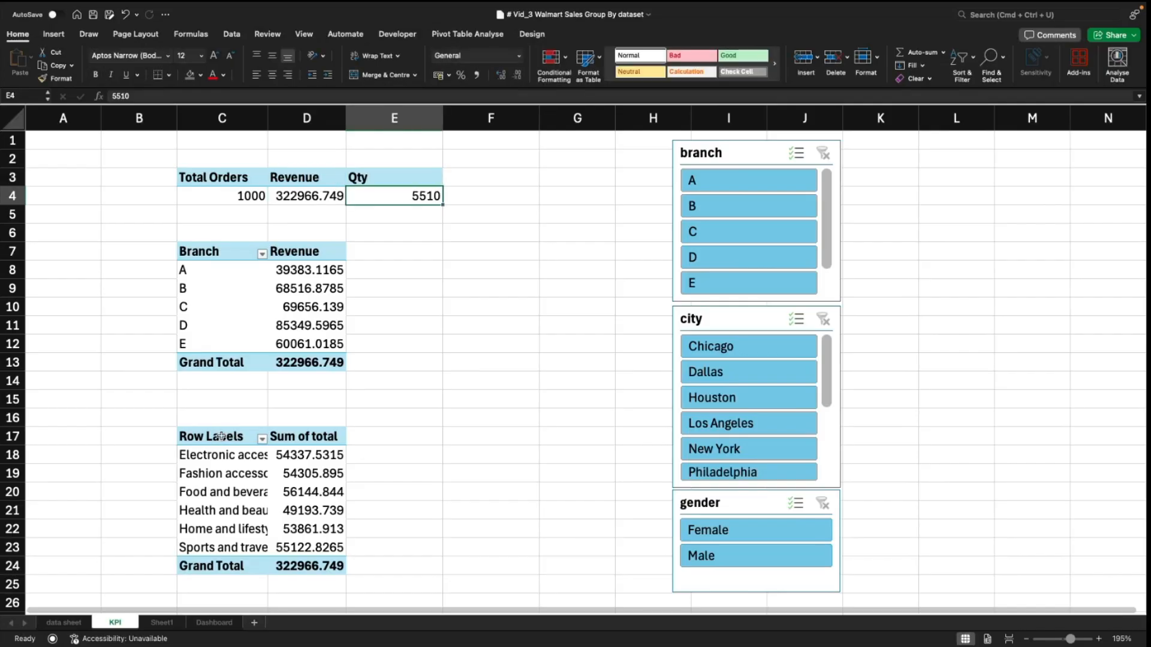
Step: Rename the product line pivot table's headers in row 17 to P Line and Rev
click(221, 436)
text(P Line)
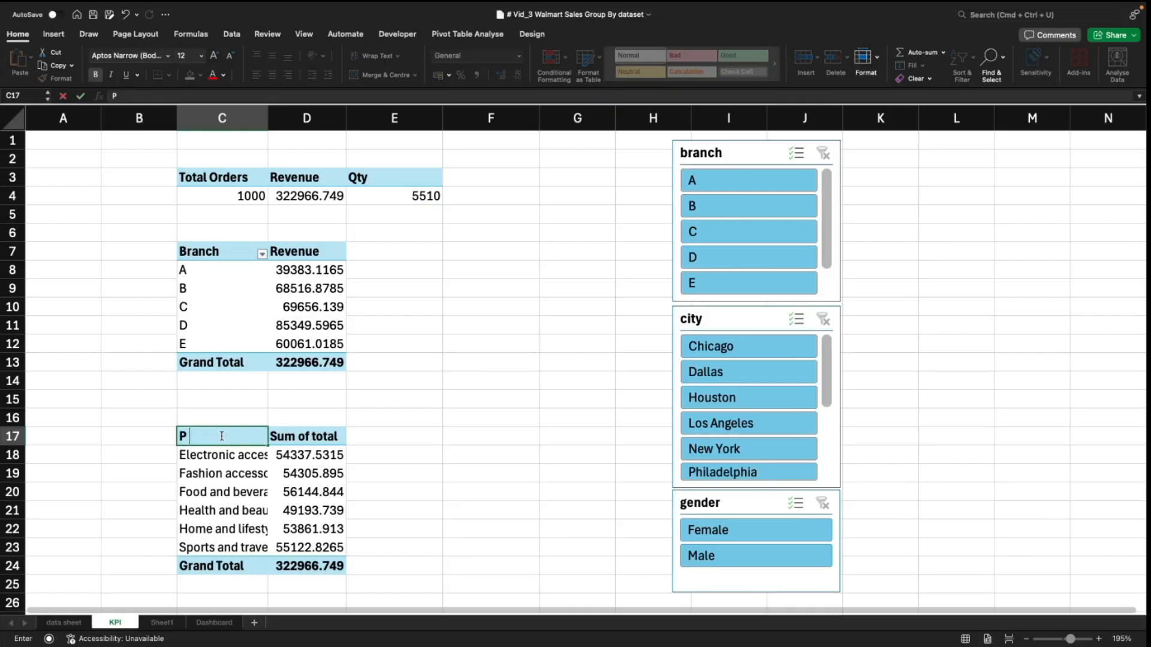
key(Tab)
text(Rev)
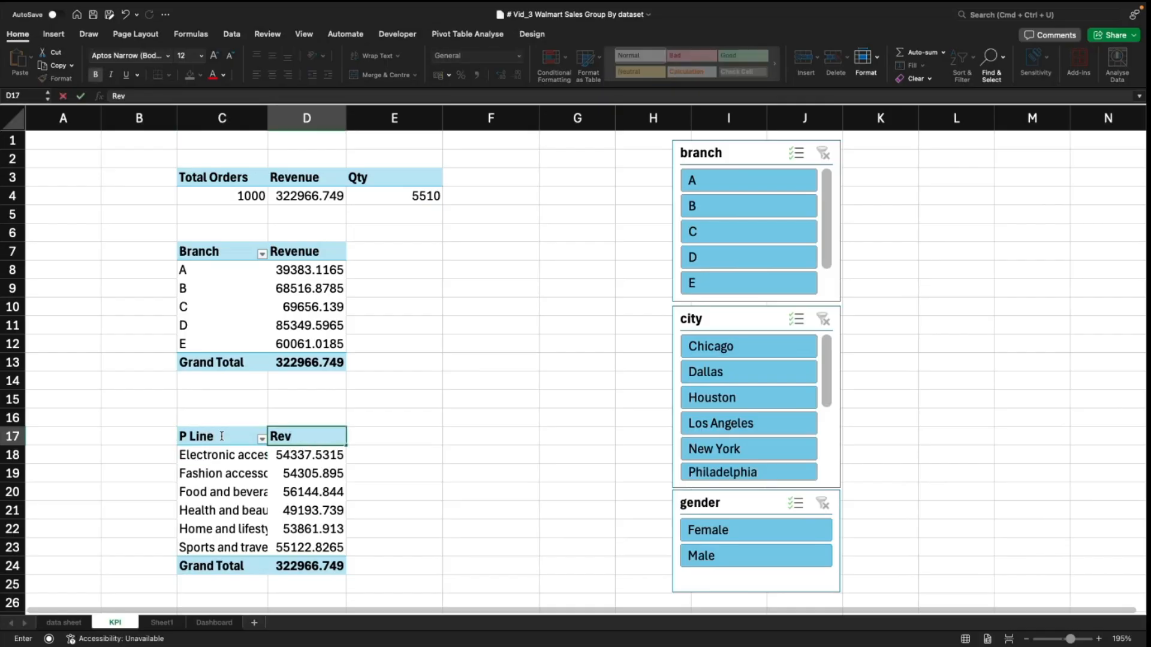
key(Return)
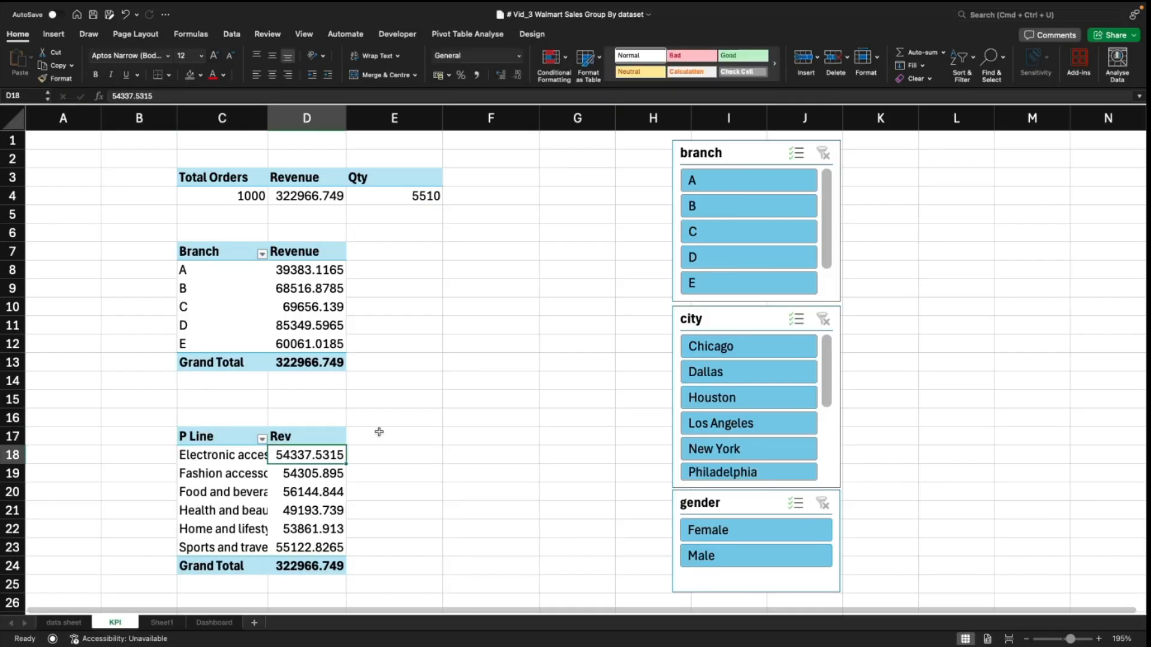
Step: Filter by branches A, B, C and D in turn, check the response of all three pivot tables, and clear the branch filter
click(727, 180)
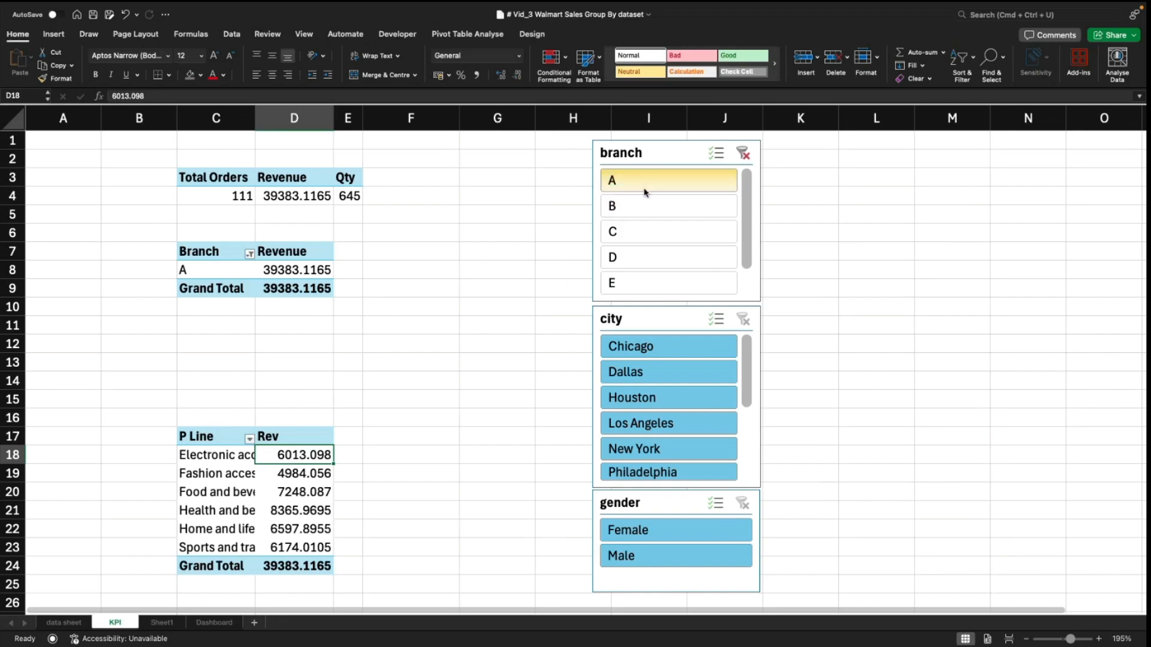
click(238, 200)
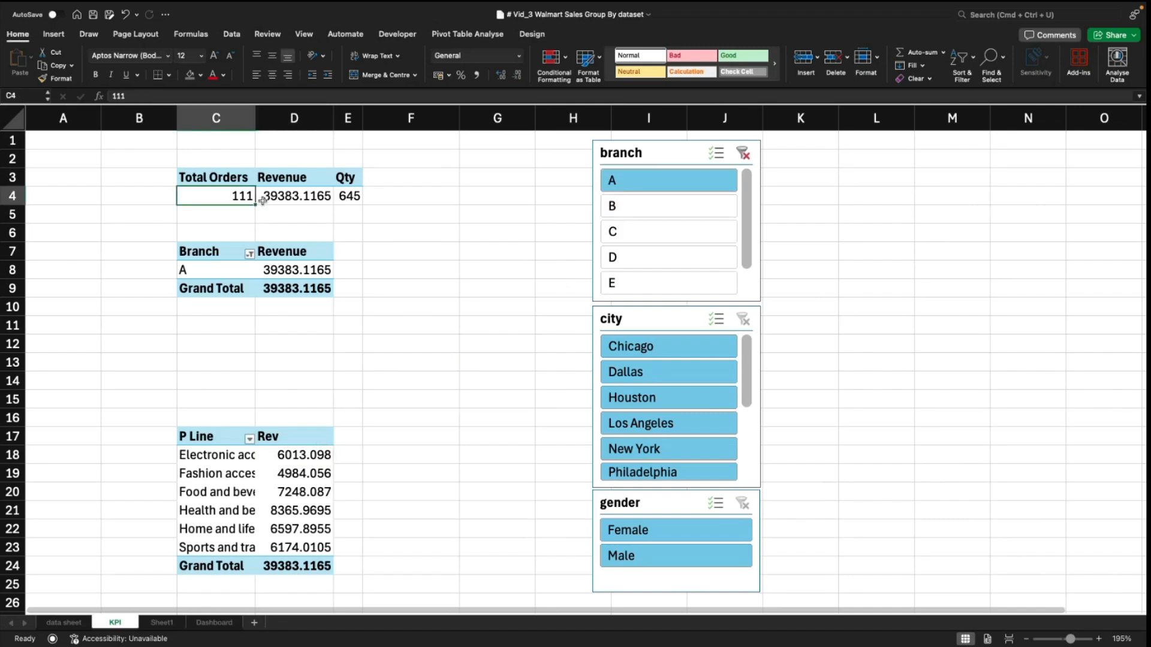
click(281, 196)
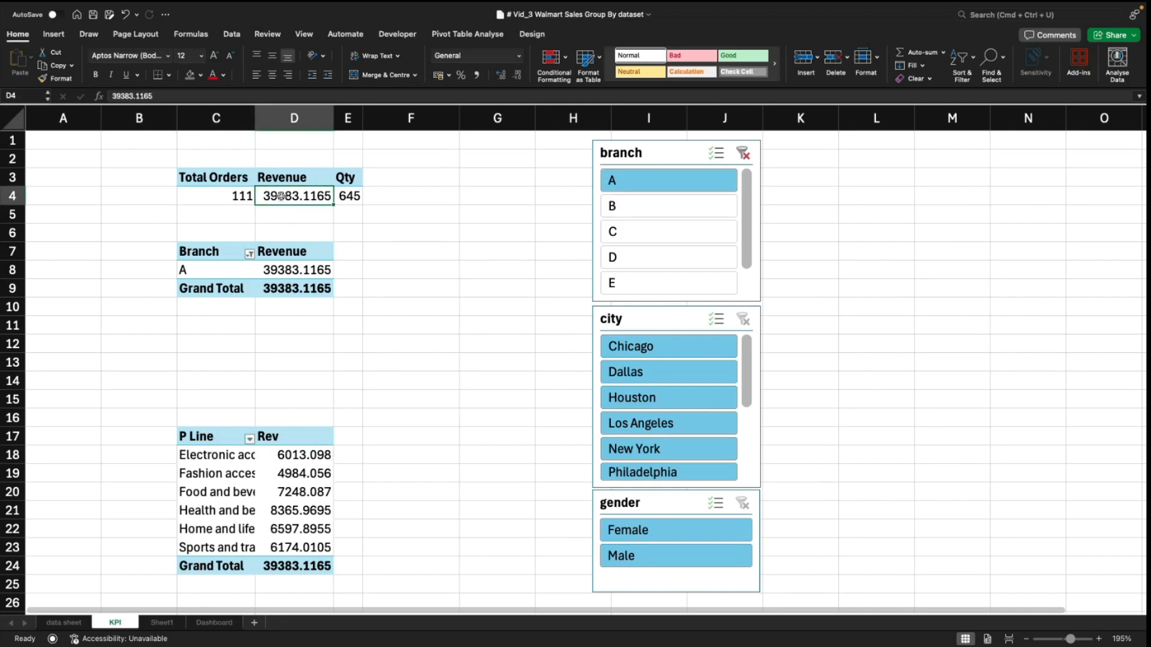
click(354, 195)
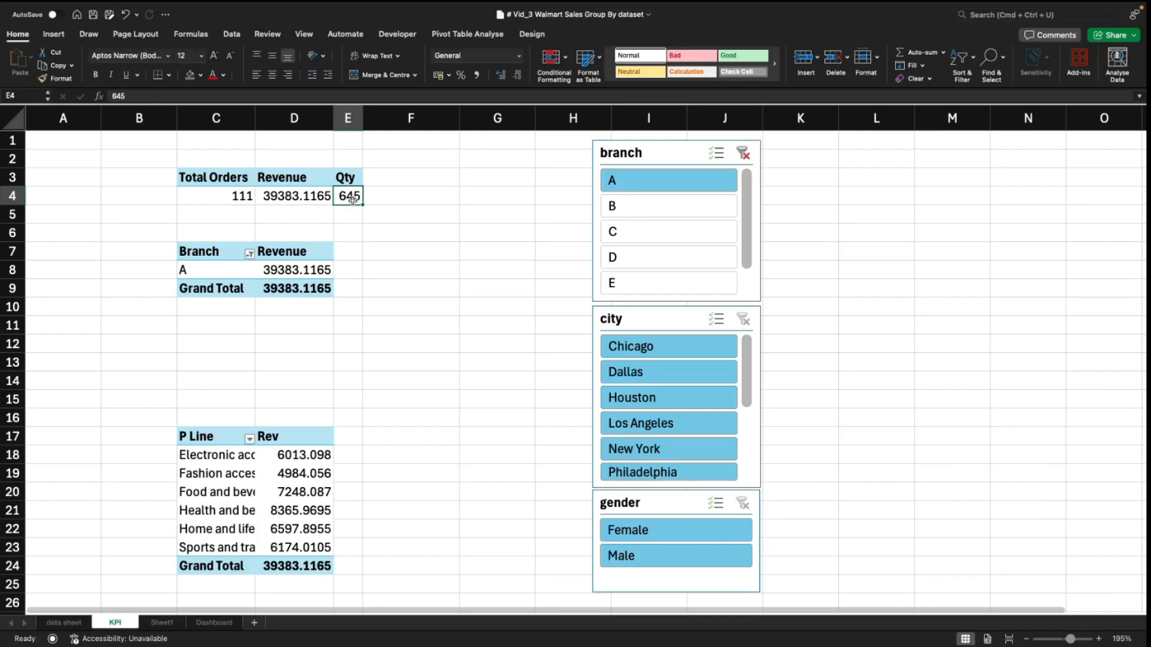
click(201, 269)
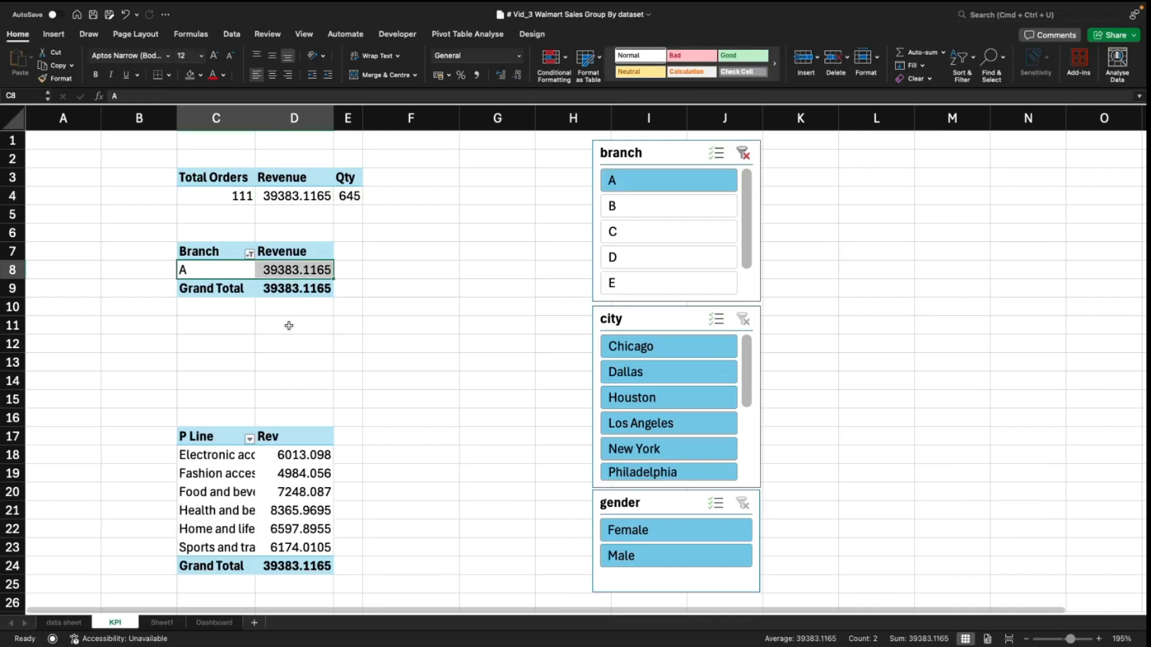
drag(196, 459, 293, 533)
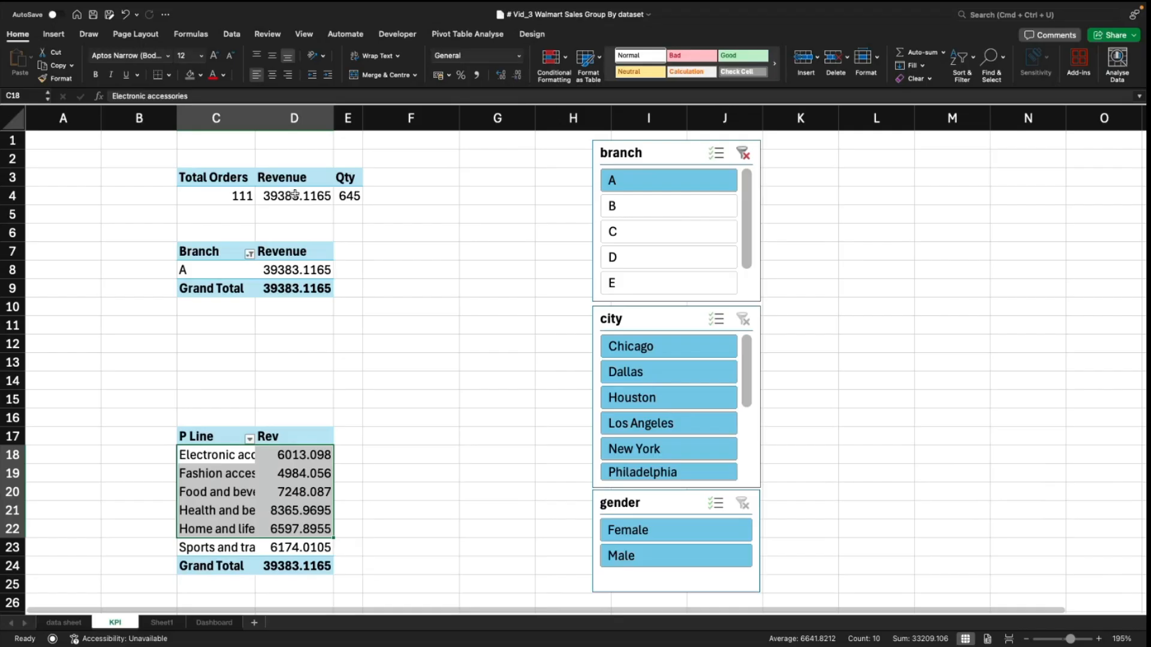
click(643, 206)
click(641, 233)
click(642, 257)
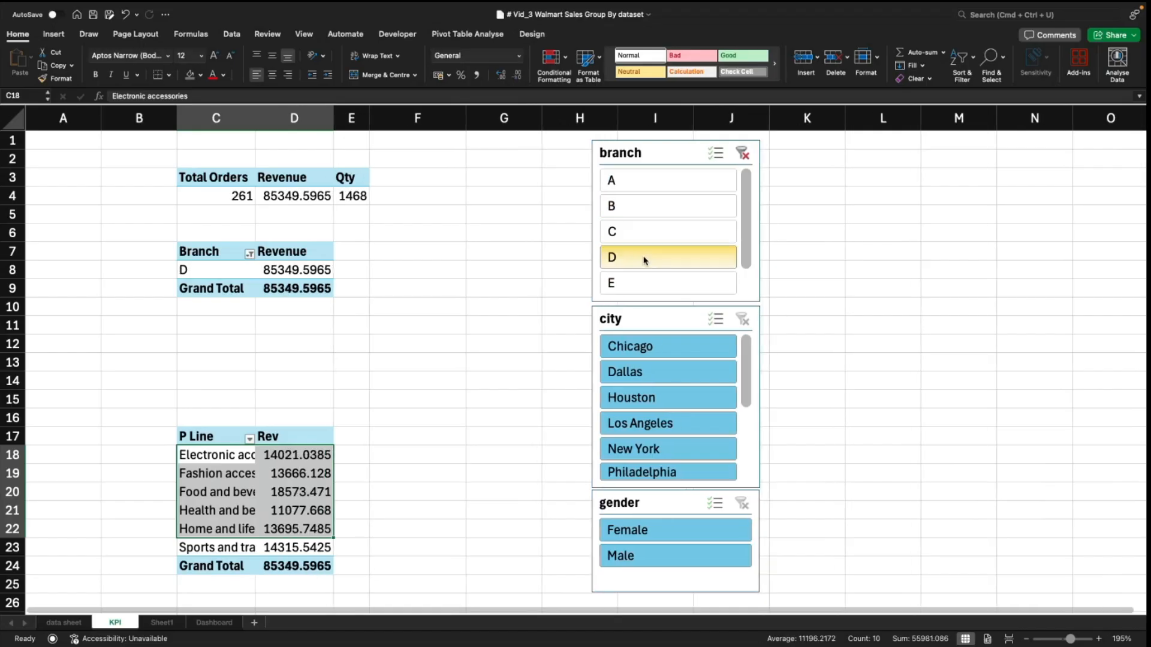
click(749, 157)
Step: Filter by Chicago, Dallas, Houston, Los Angeles and New York in turn to check the pivot tables, and clear the city filter
click(661, 351)
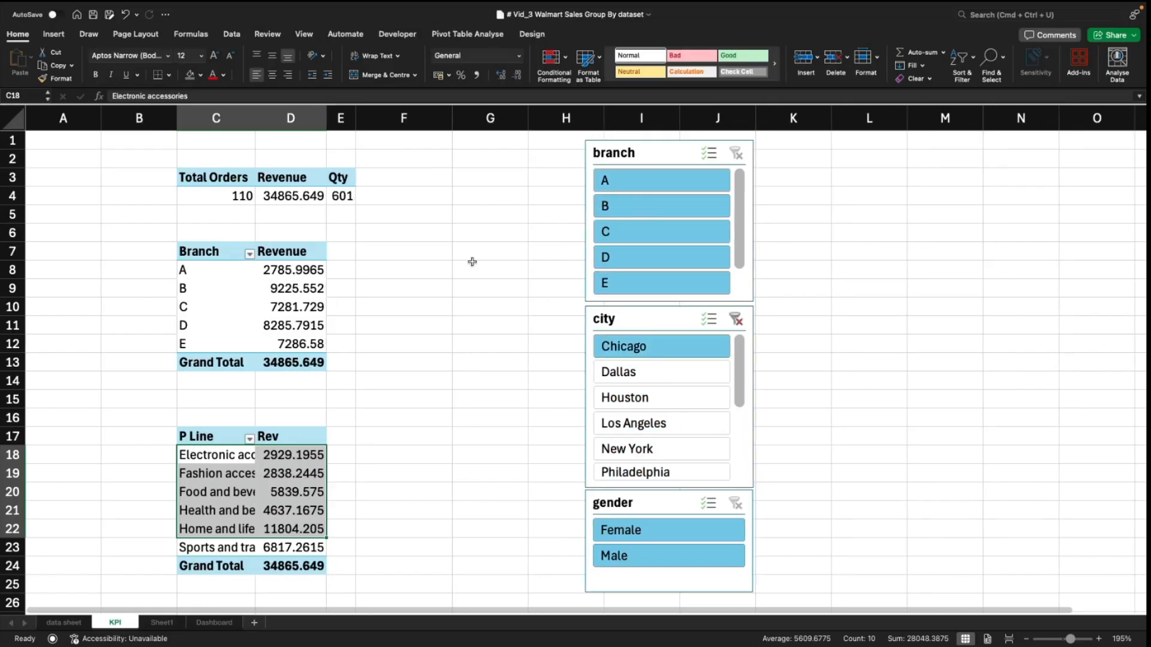
click(647, 372)
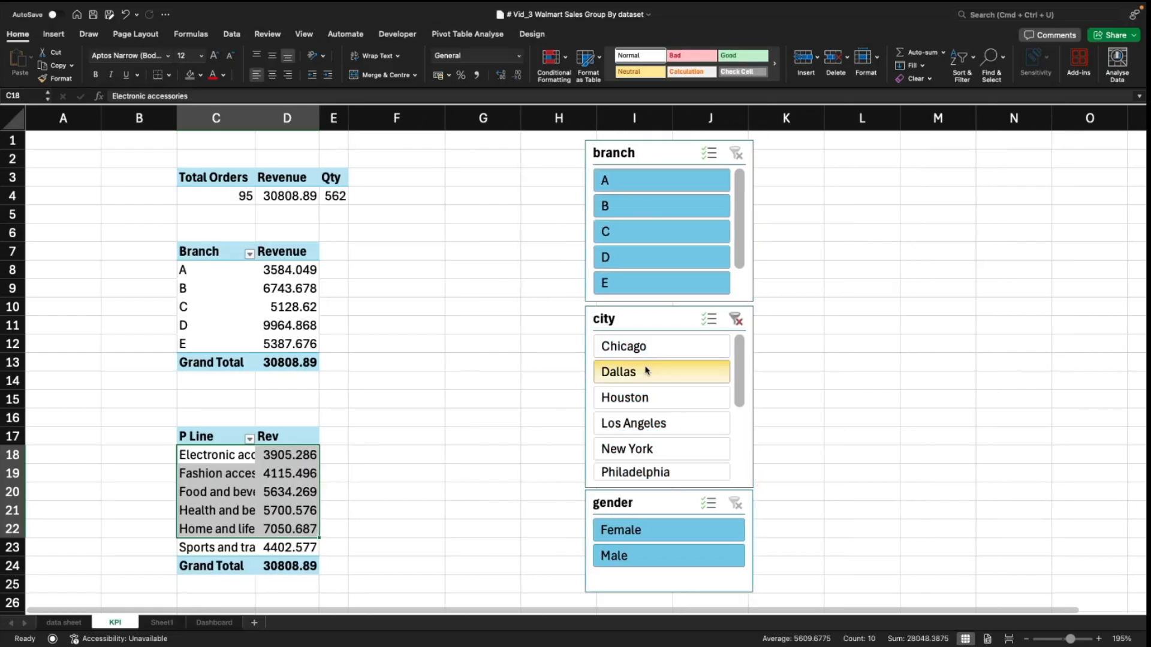
click(655, 397)
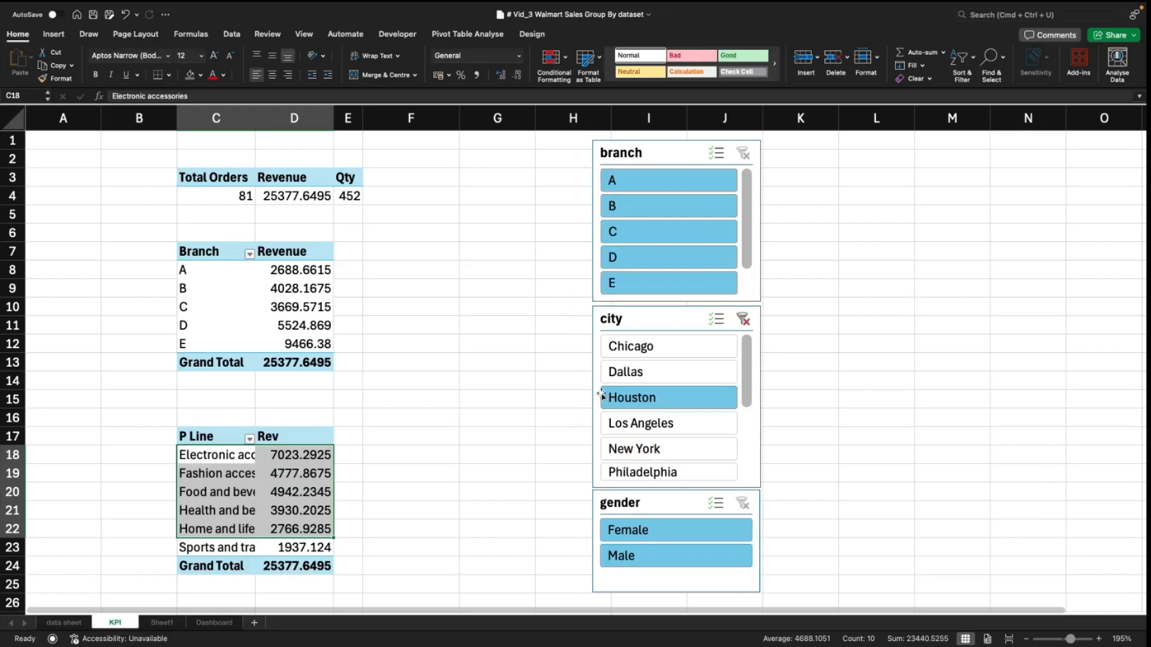
click(641, 423)
click(637, 449)
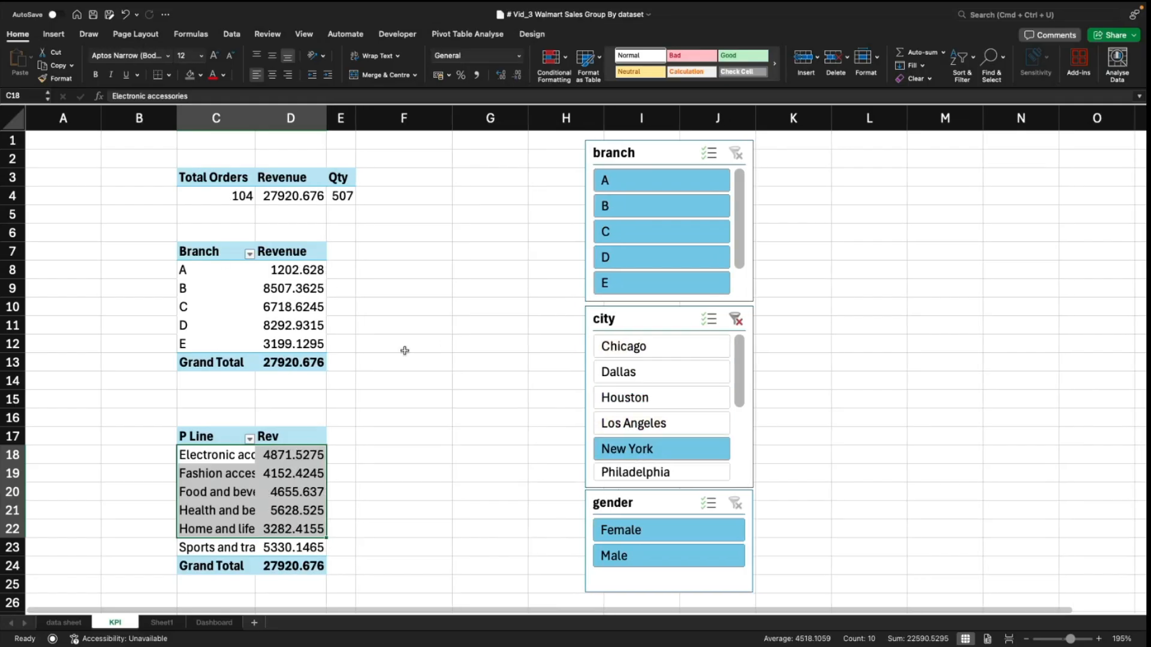
click(735, 319)
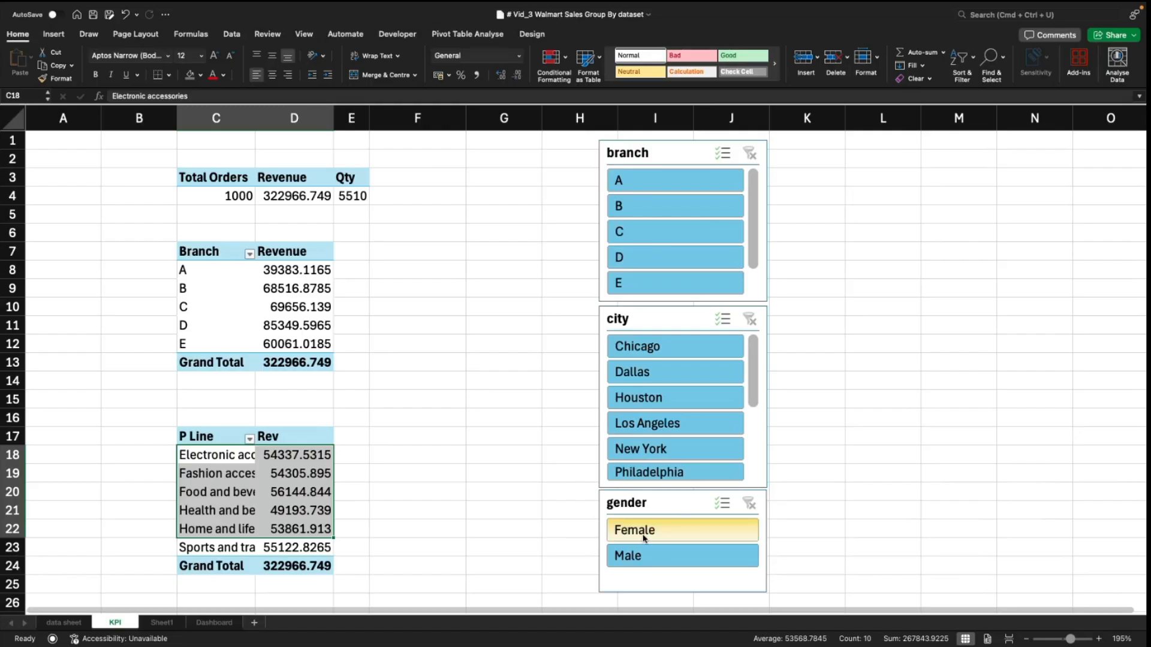
Step: Filter by Male and by Female in the gender slicer to check the pivot tables, and clear the gender filter
click(651, 555)
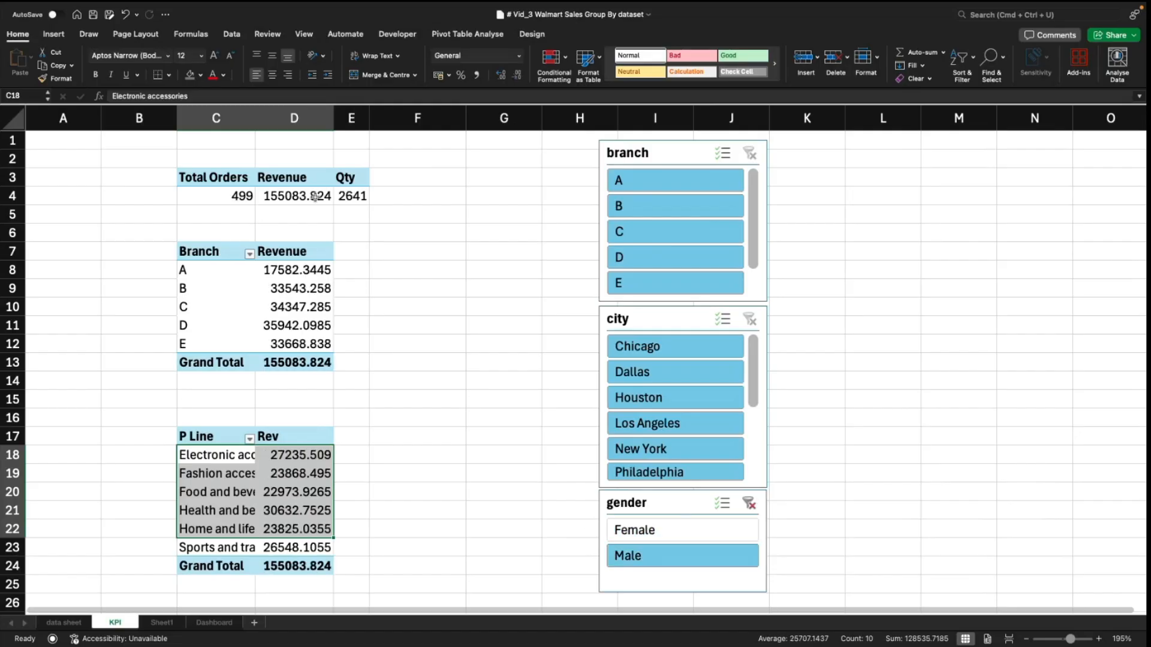
click(662, 530)
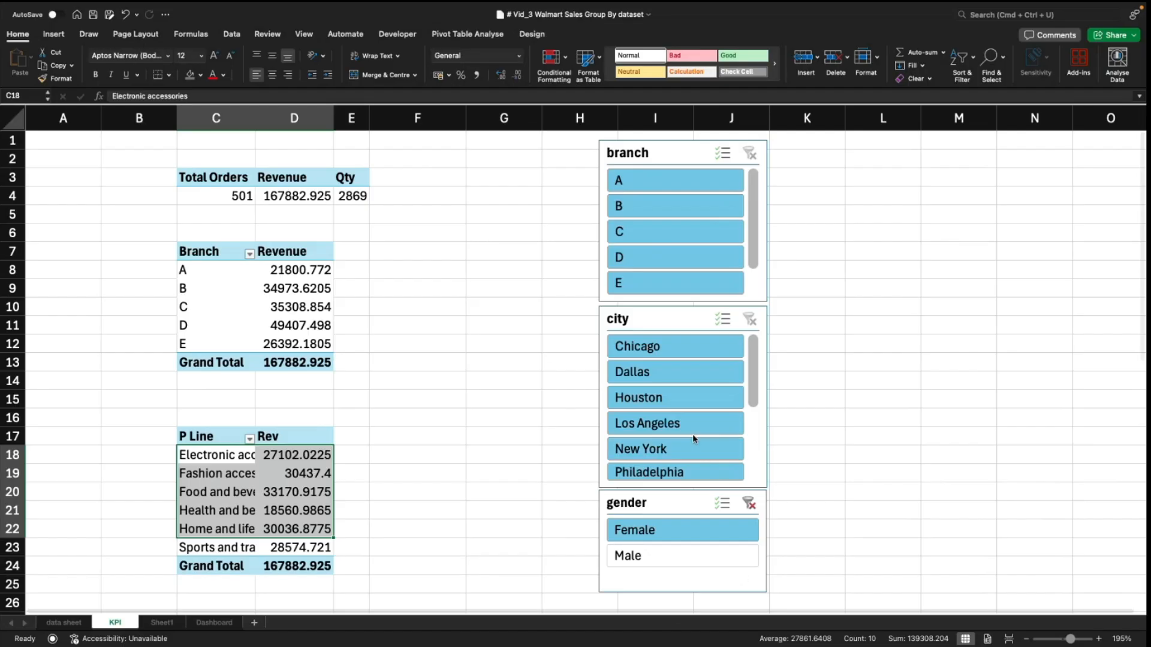
click(750, 506)
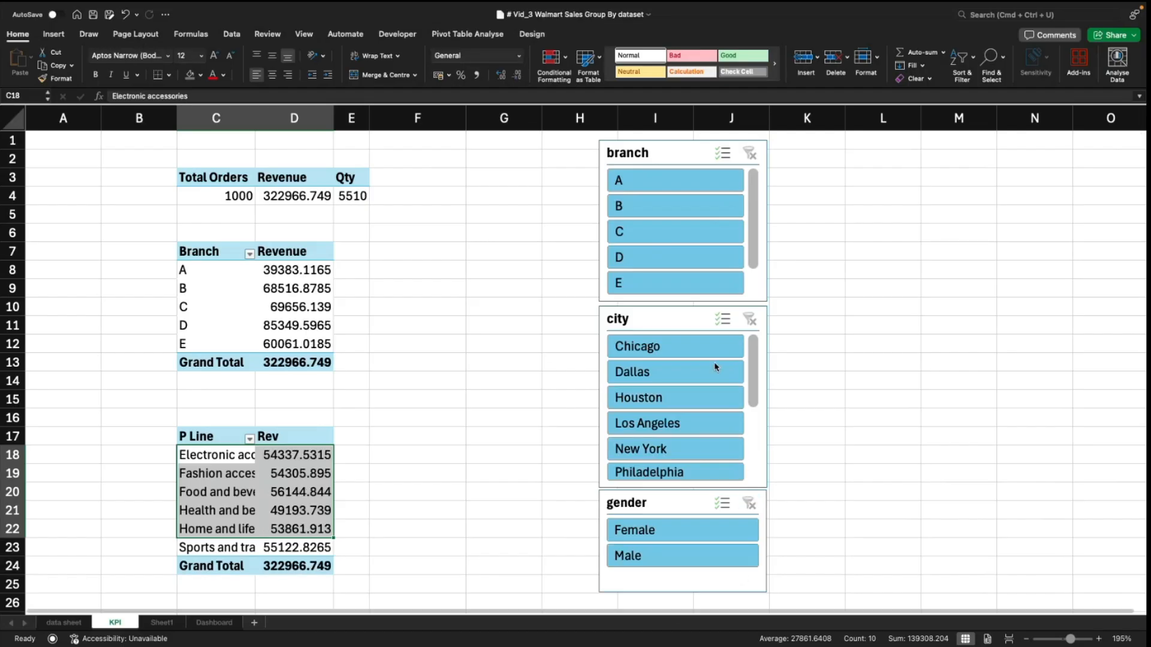
Step: Recheck the city slicer with New York and clear it, and test the branch slicer with D, C and B
click(683, 447)
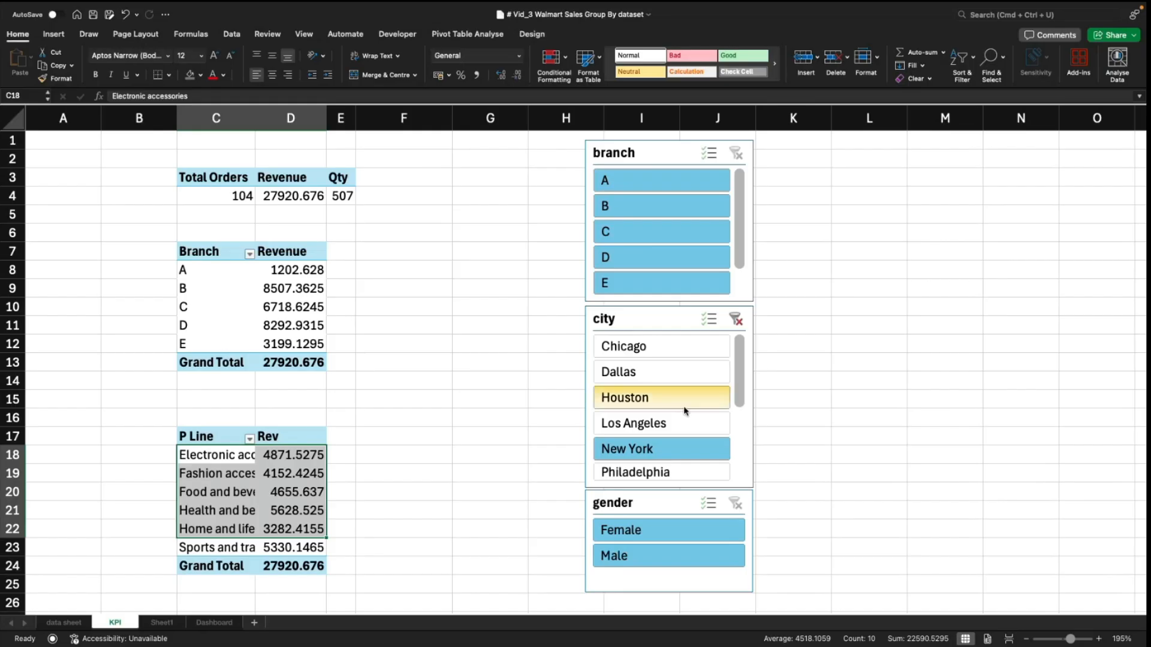
click(736, 318)
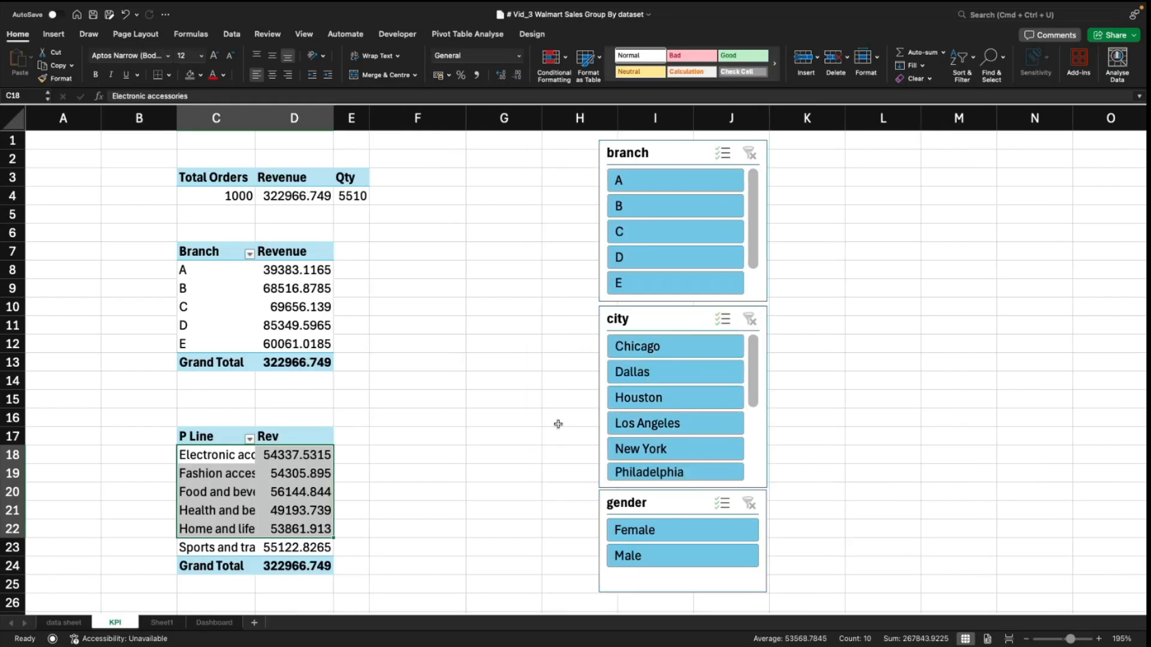
click(683, 256)
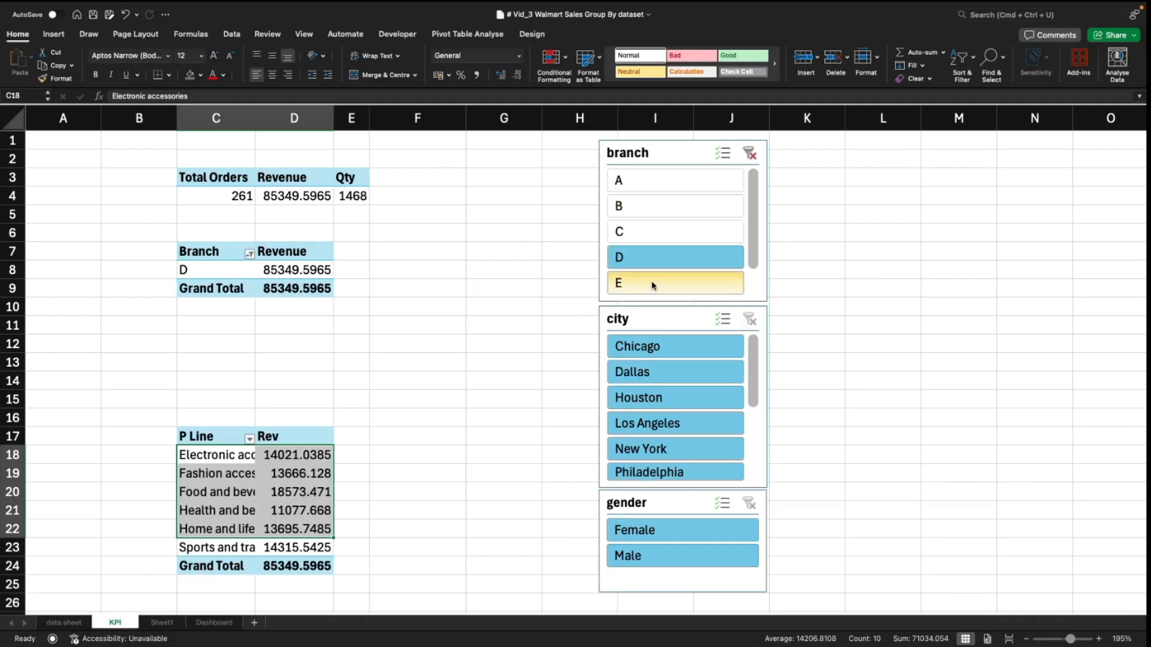
click(656, 235)
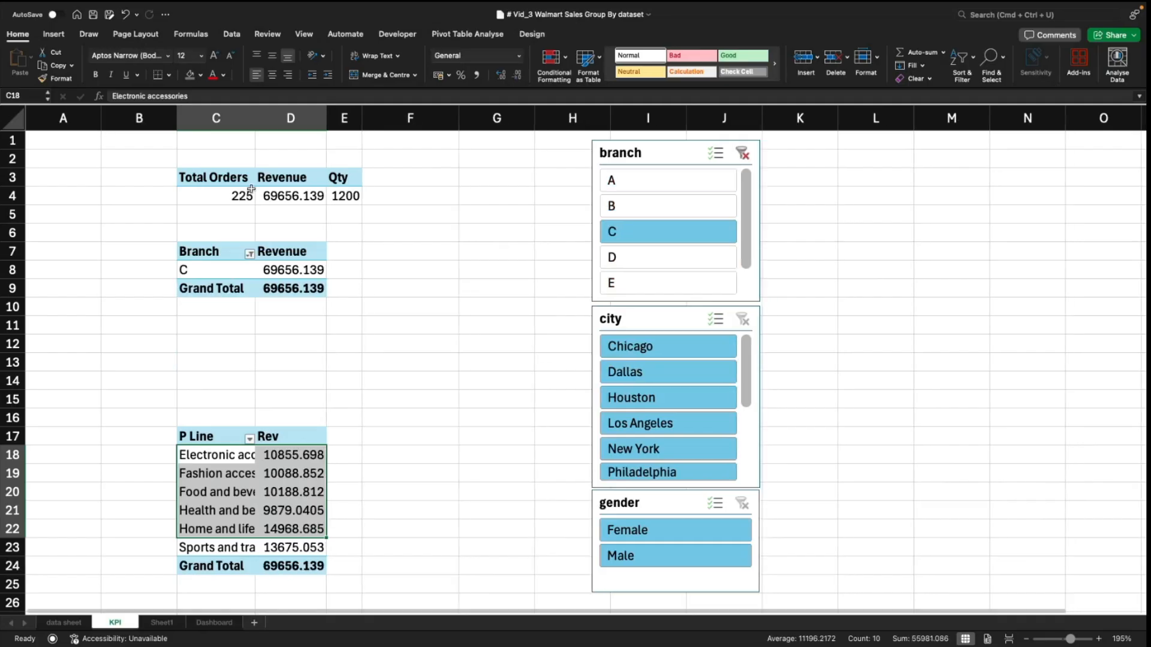
click(659, 205)
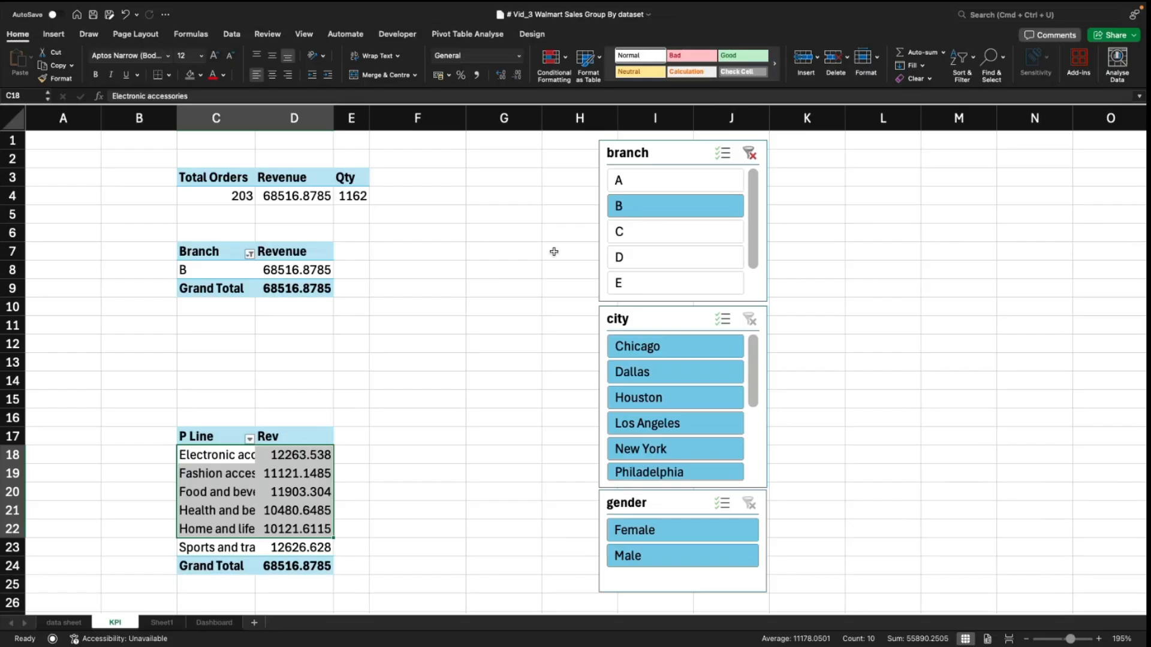
Step: Clear the branch slicer filter and check the product line revenue values in the third pivot table
click(751, 155)
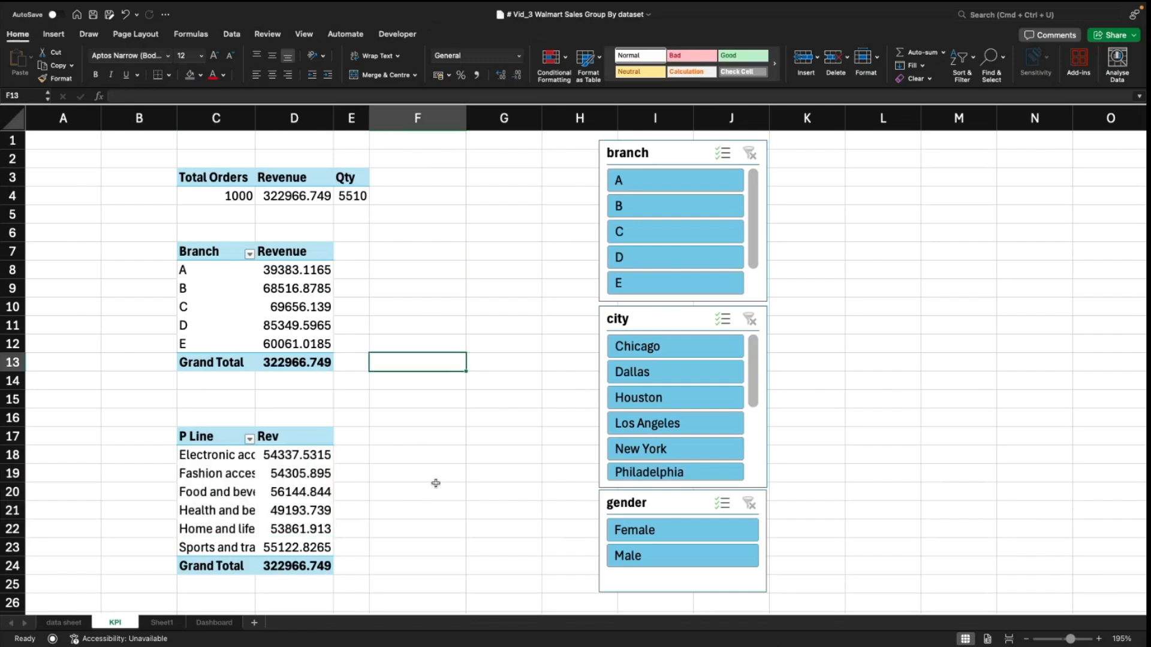
click(219, 456)
click(245, 474)
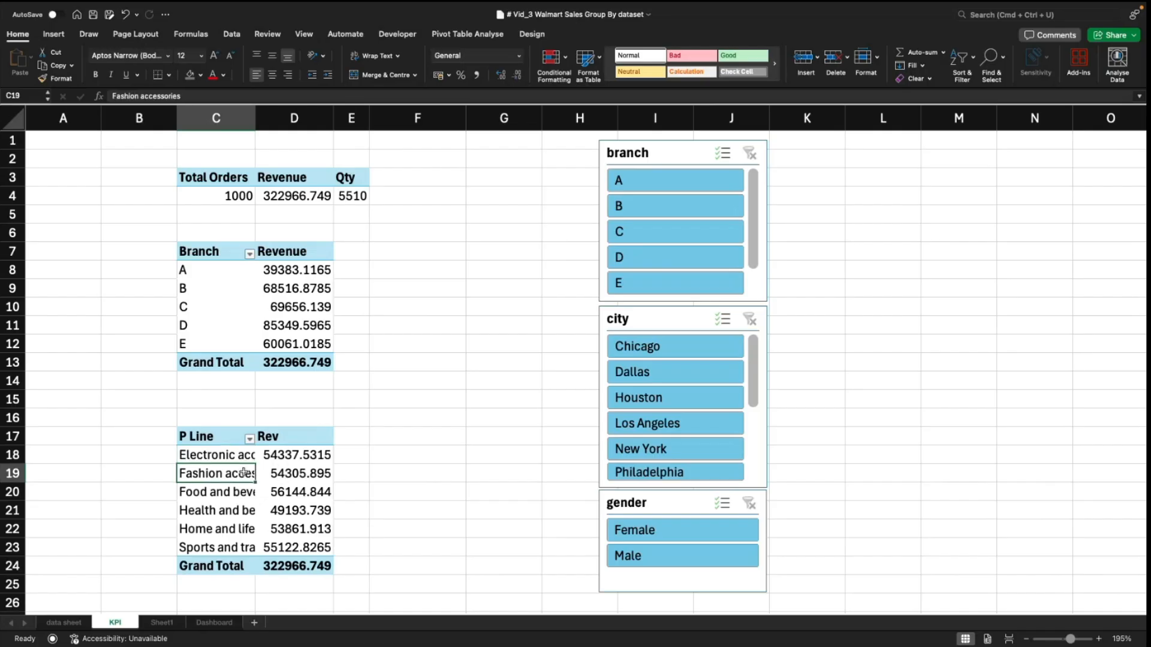
click(276, 474)
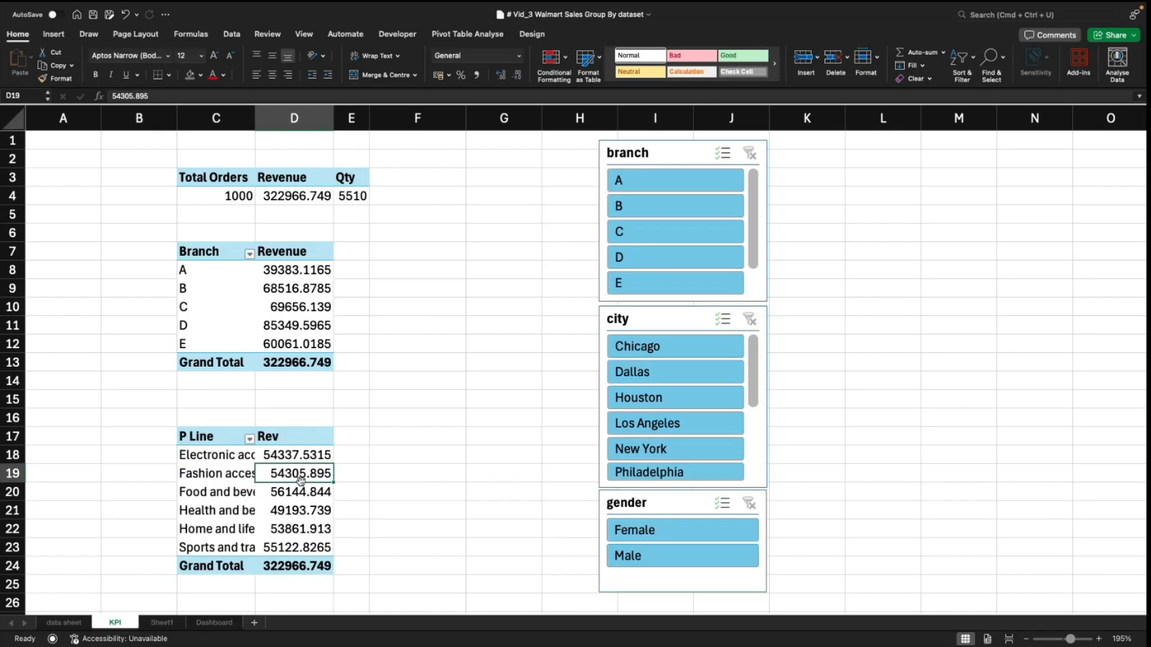
click(282, 547)
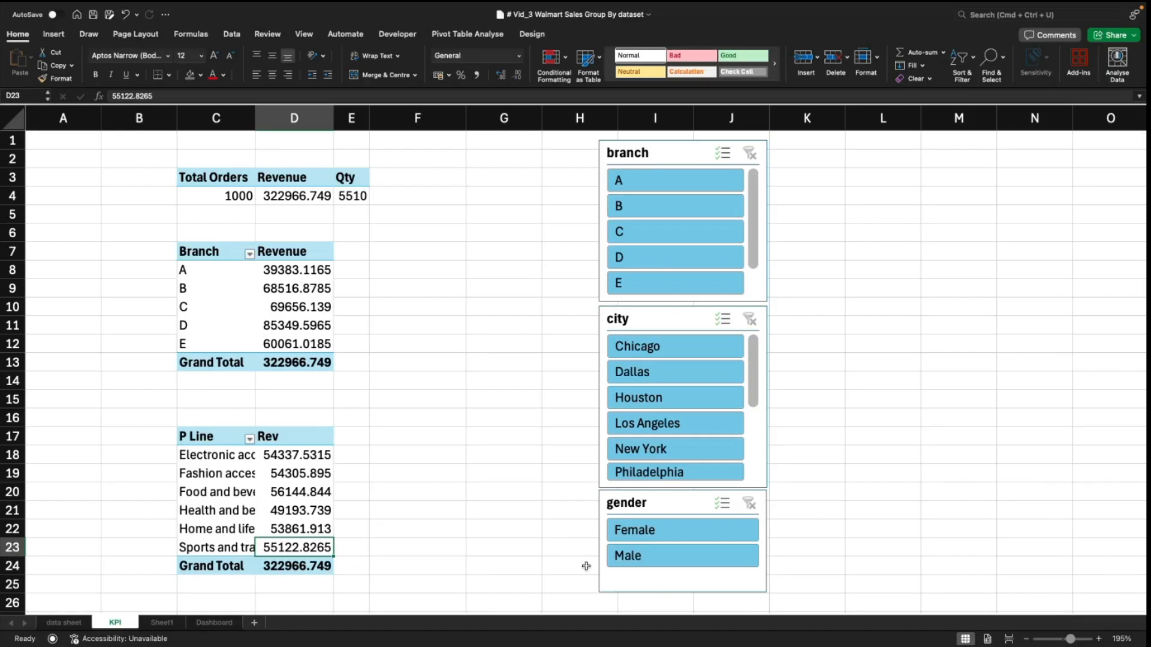
click(463, 535)
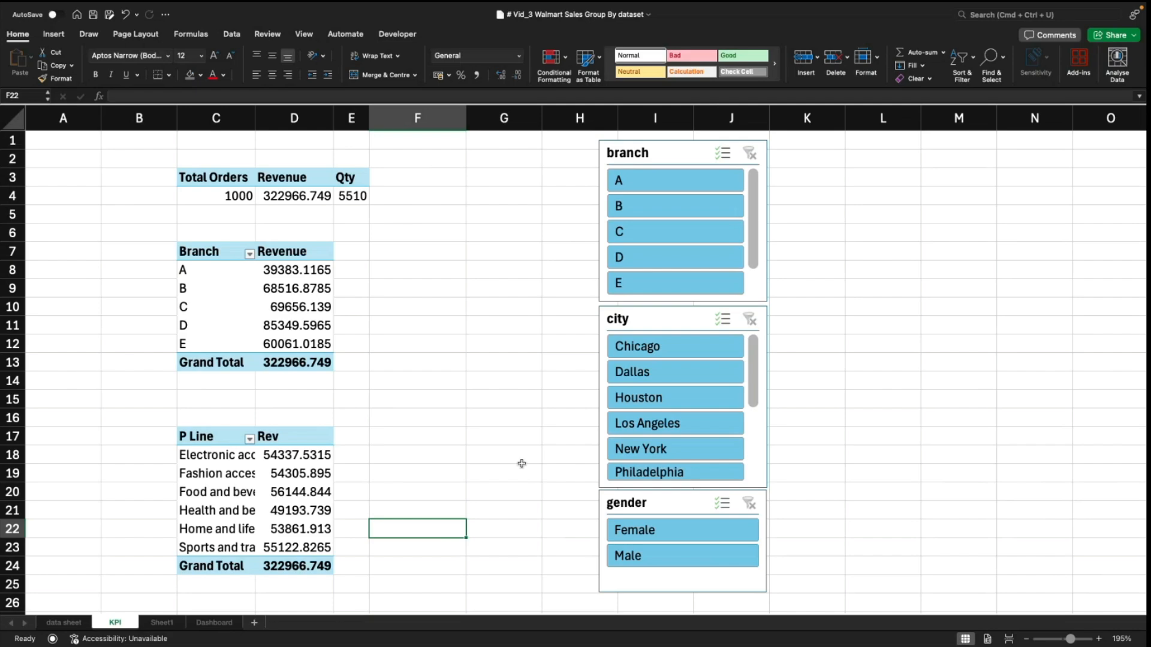
Step: Move the branch, city and gender slicers away from the pivot tables and stack them around columns M and N
drag(696, 154, 1038, 163)
drag(642, 318, 986, 334)
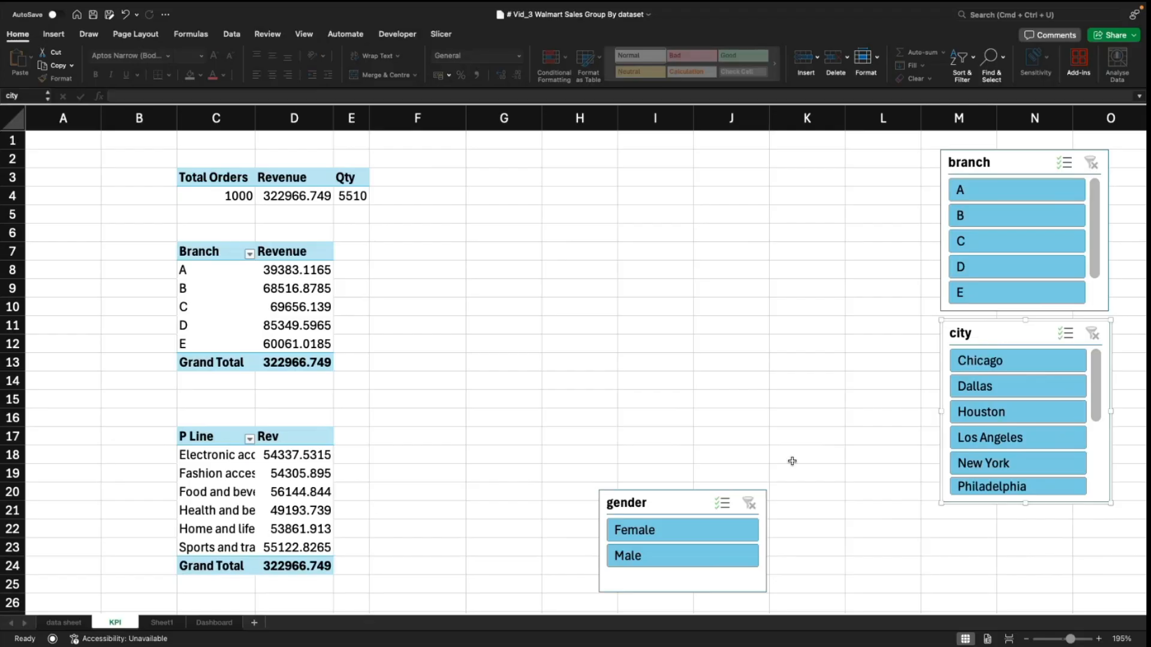
drag(674, 501, 1003, 526)
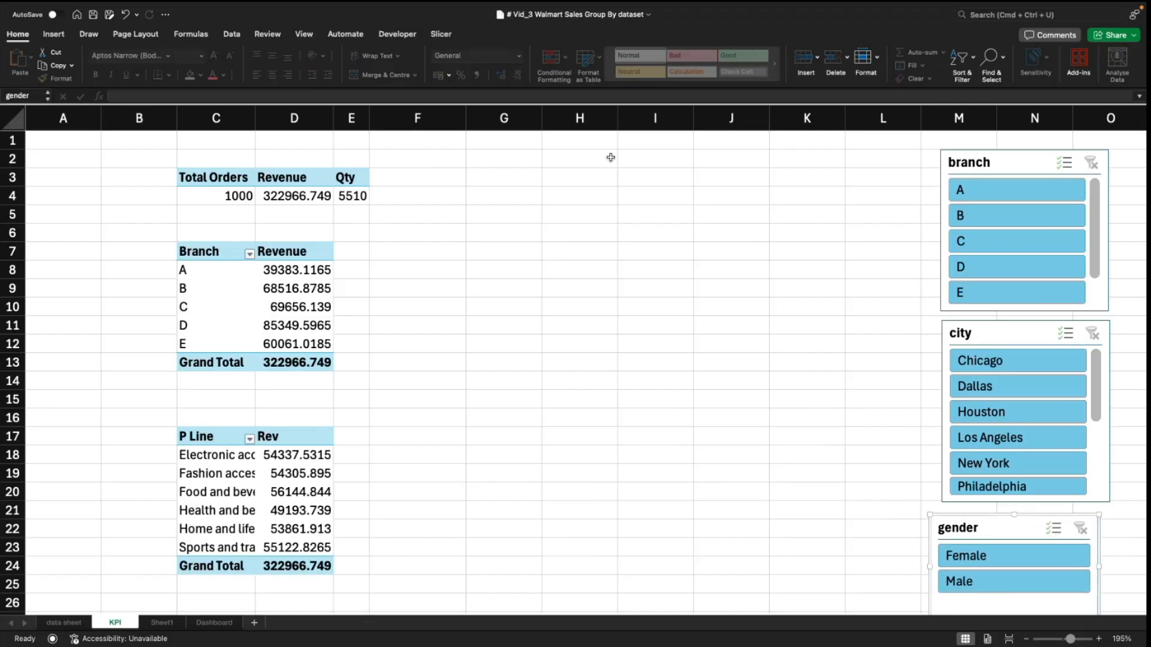
Step: Compare the Dashboard layout with the KPI sheet and examine the Total Orders, Revenue and Qty values in row 4
click(213, 623)
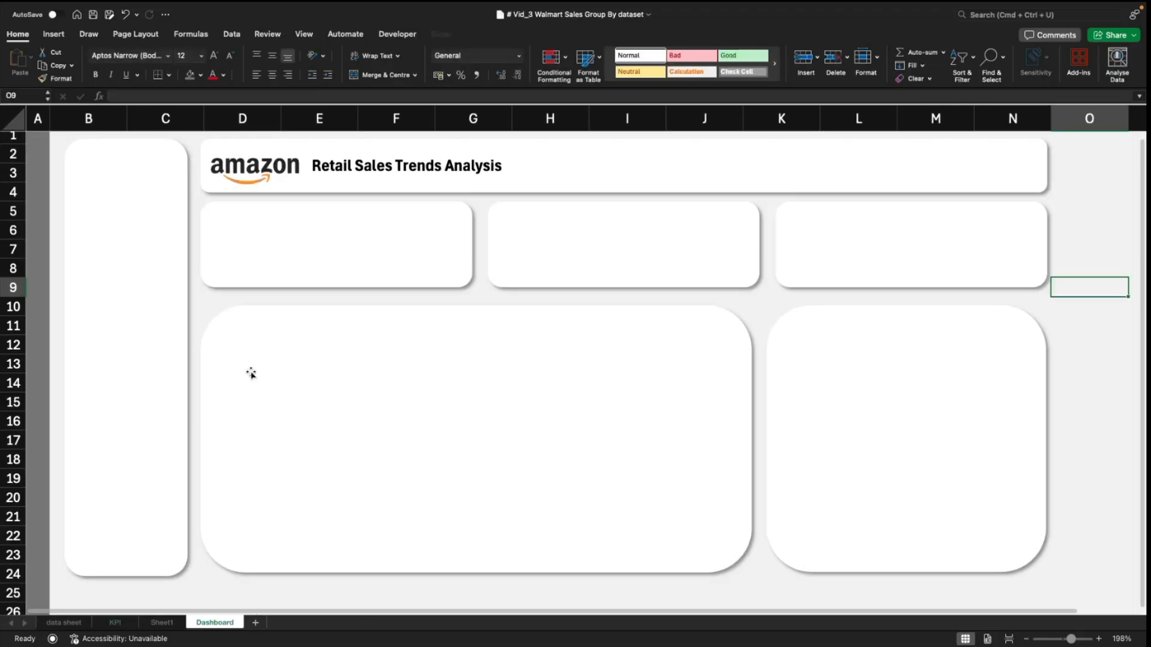
click(115, 623)
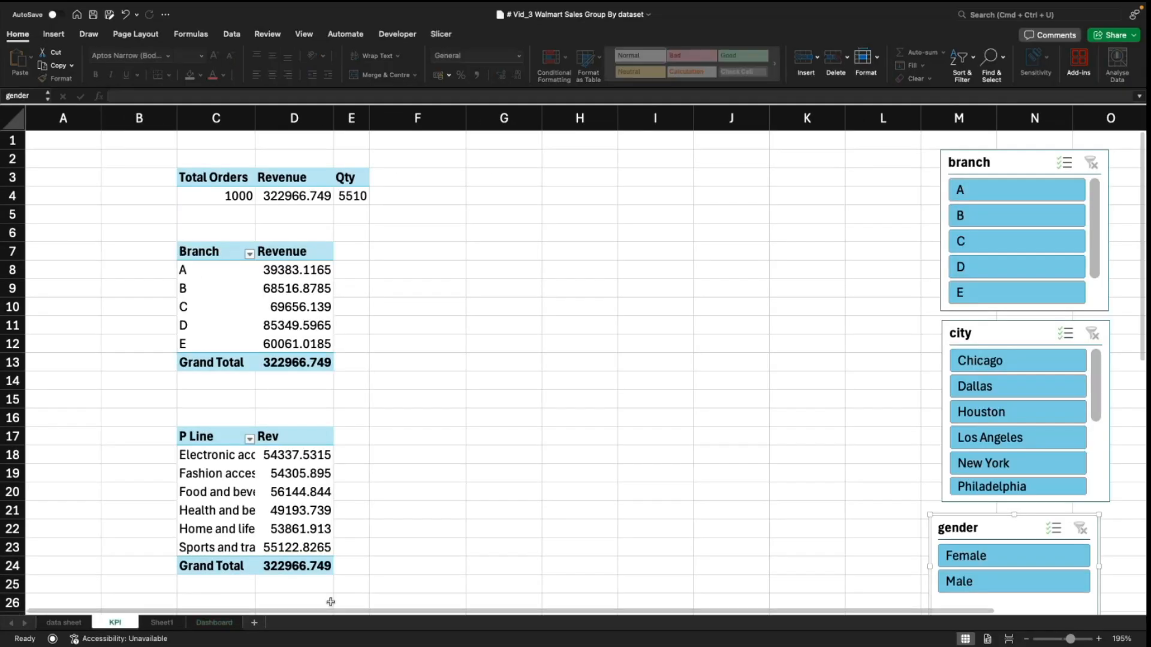
drag(231, 196, 264, 194)
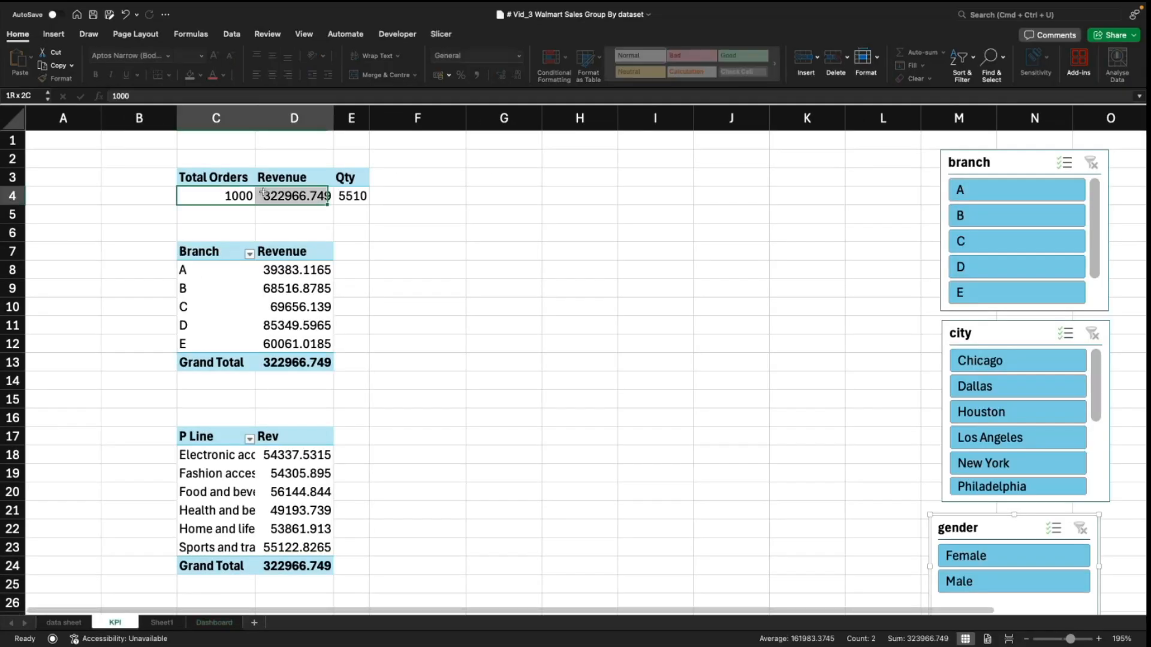
click(233, 196)
click(347, 224)
click(309, 197)
click(352, 196)
click(231, 193)
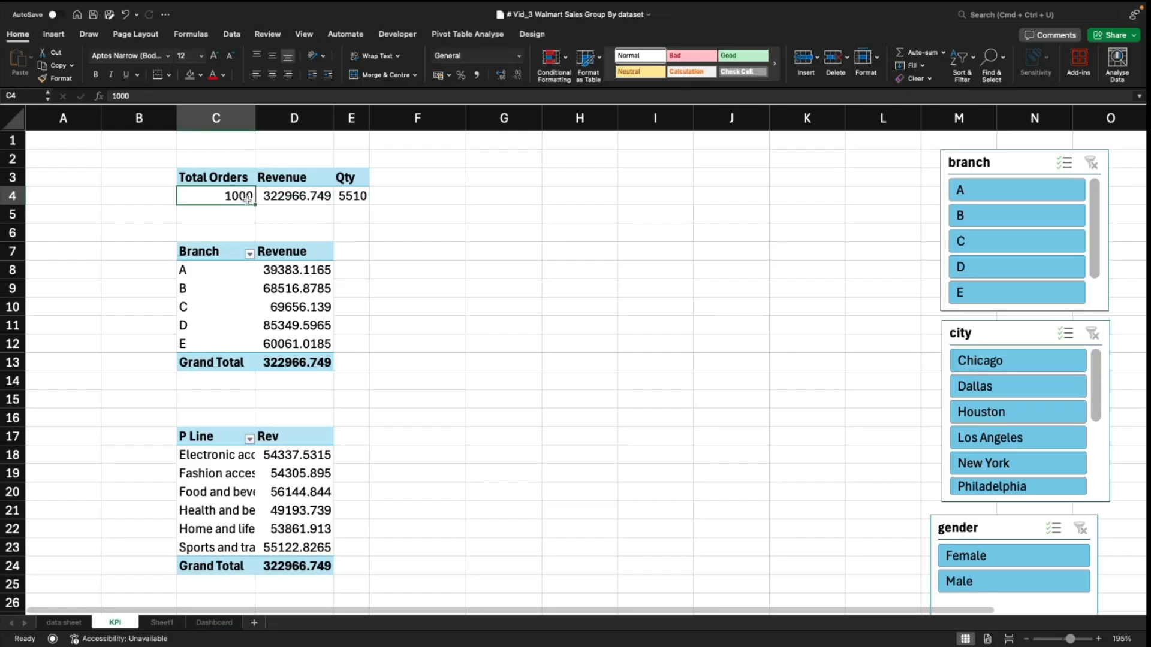
click(262, 212)
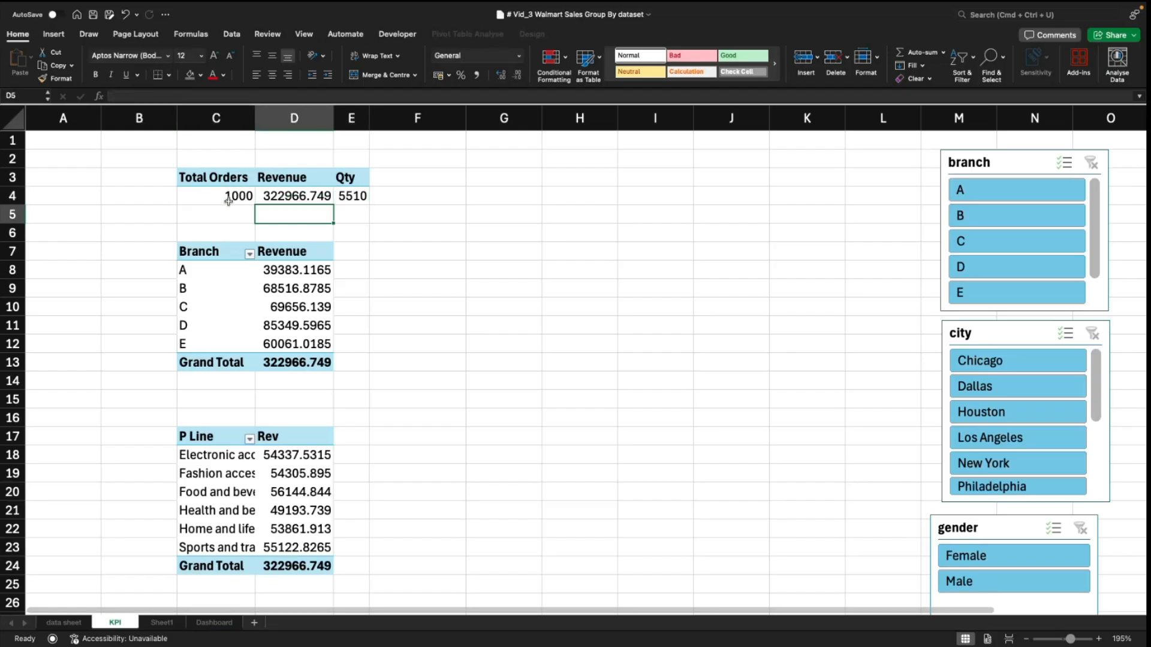
click(229, 199)
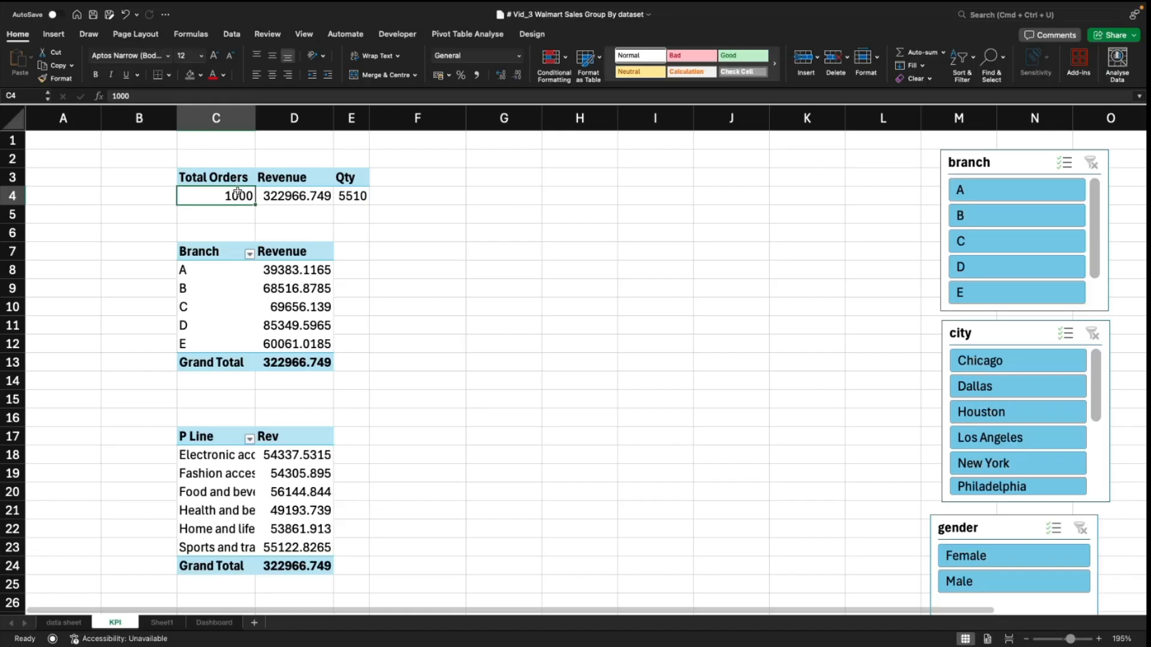
Step: Go to the Dashboard sheet and examine the three blank KPI cards below the header
click(204, 624)
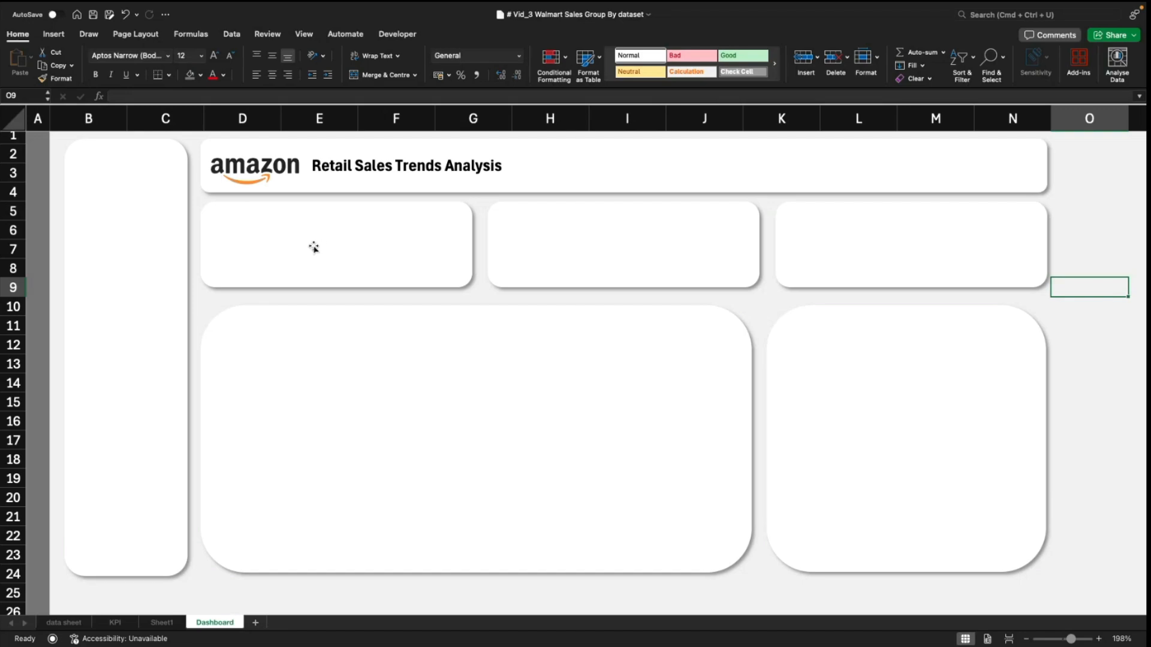
click(52, 34)
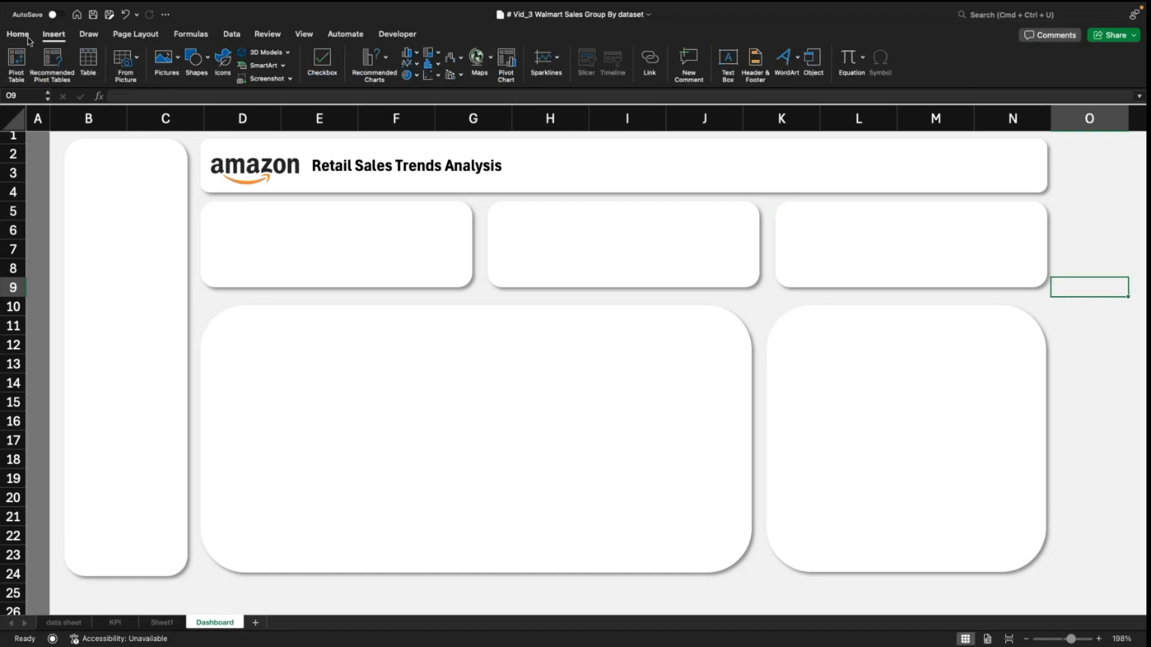
click(26, 36)
click(277, 226)
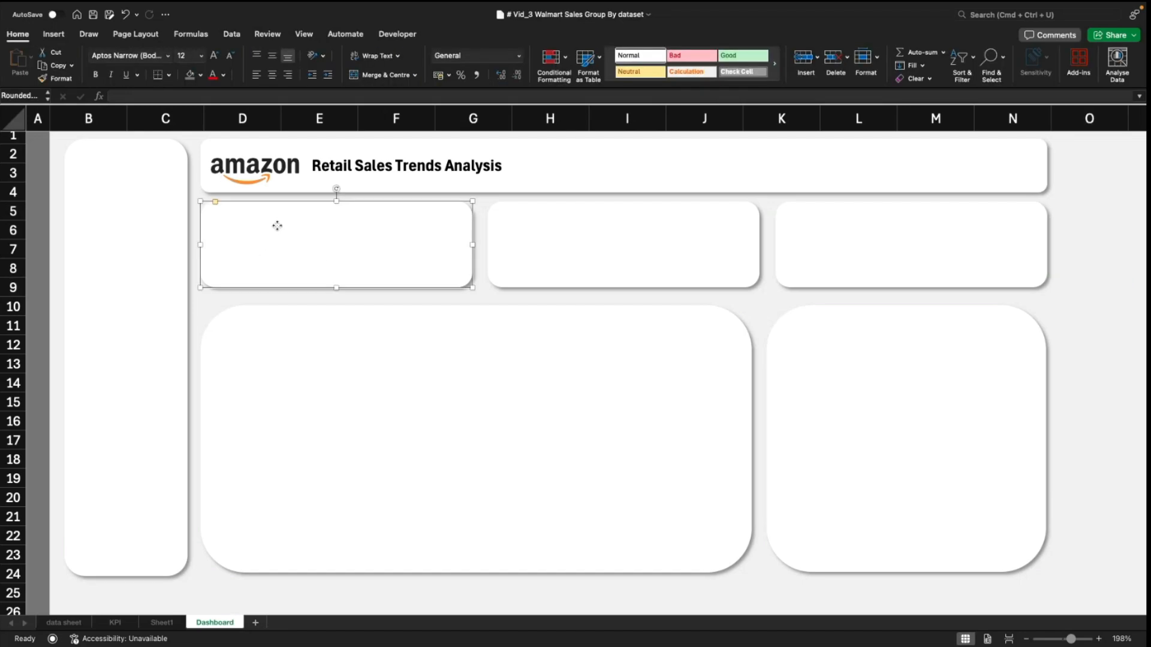
click(576, 246)
click(893, 239)
click(326, 239)
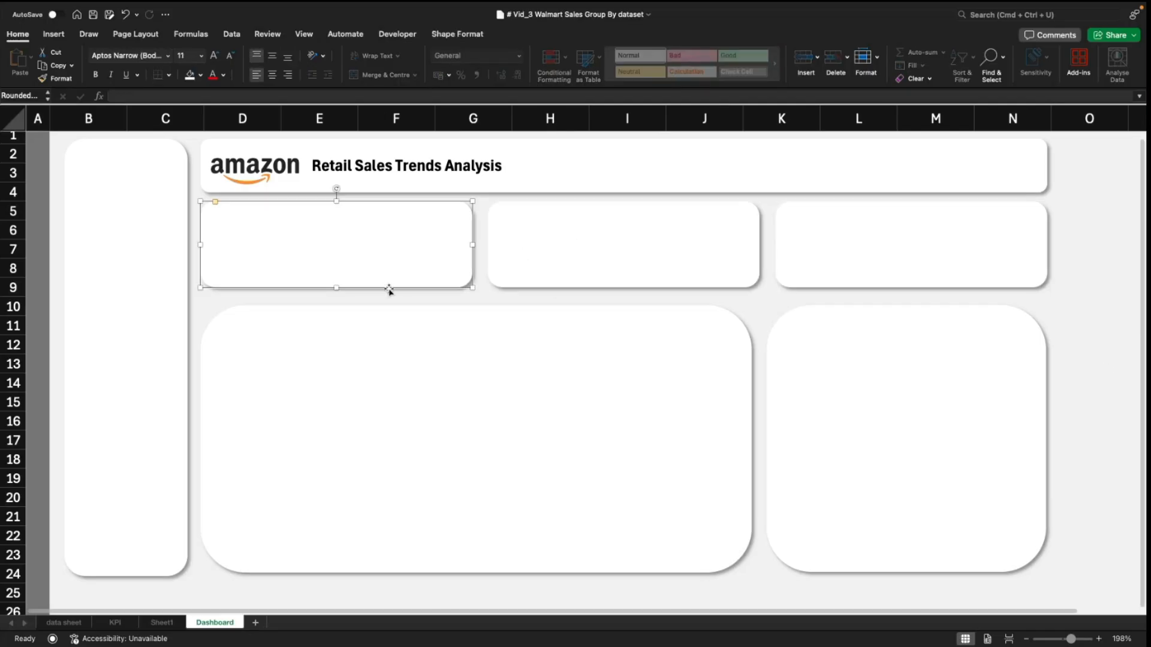
click(1101, 346)
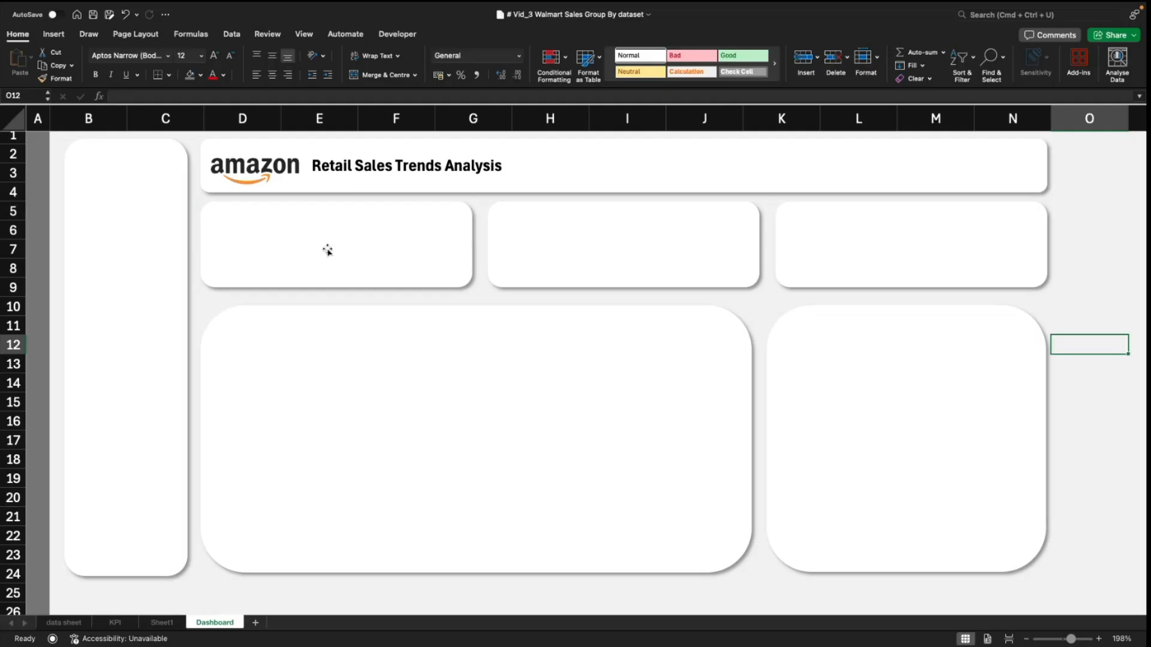
Step: Draw a text box about 2.39 inches wide along the upper edge of the first KPI card
click(57, 38)
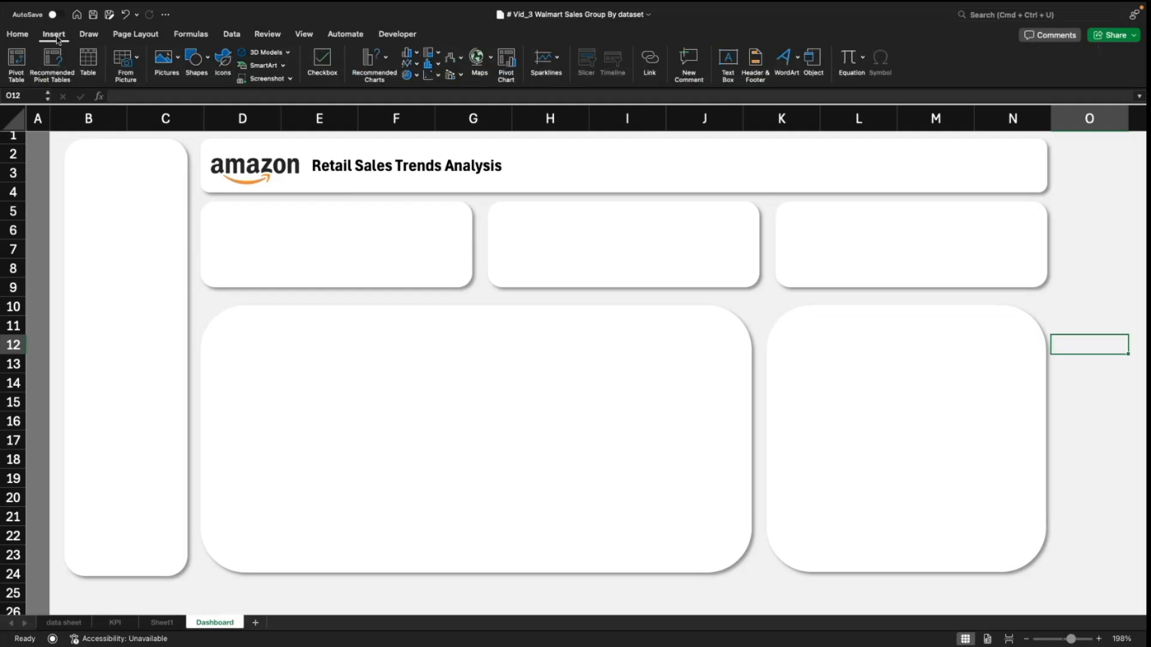
click(729, 63)
click(729, 63)
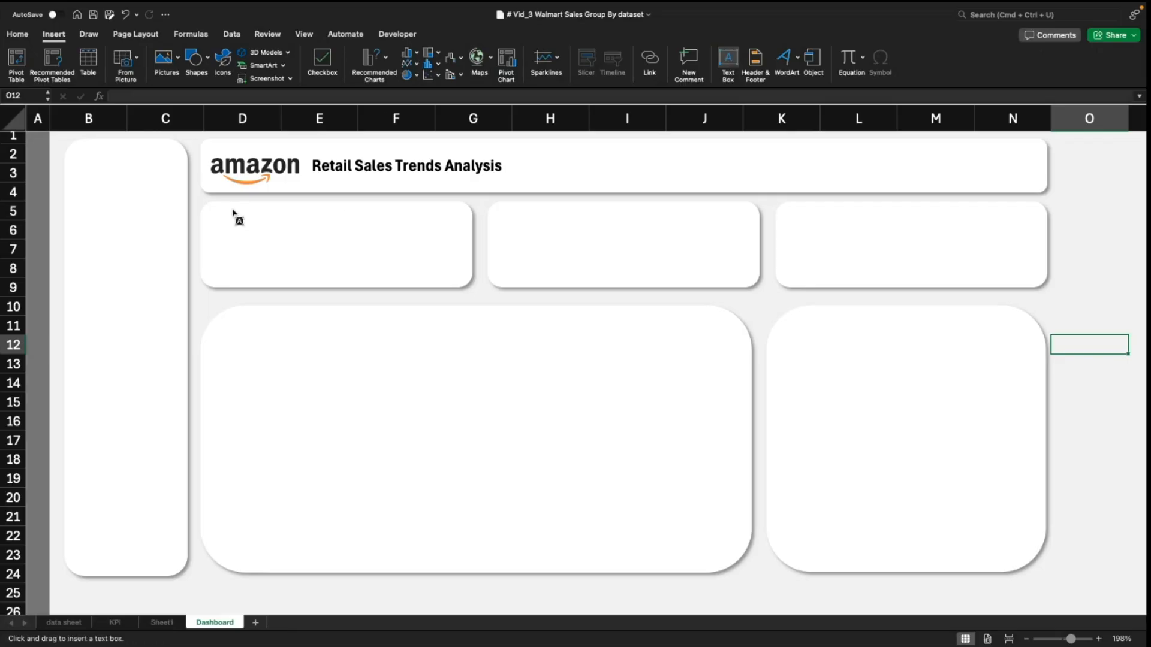
drag(231, 210, 434, 219)
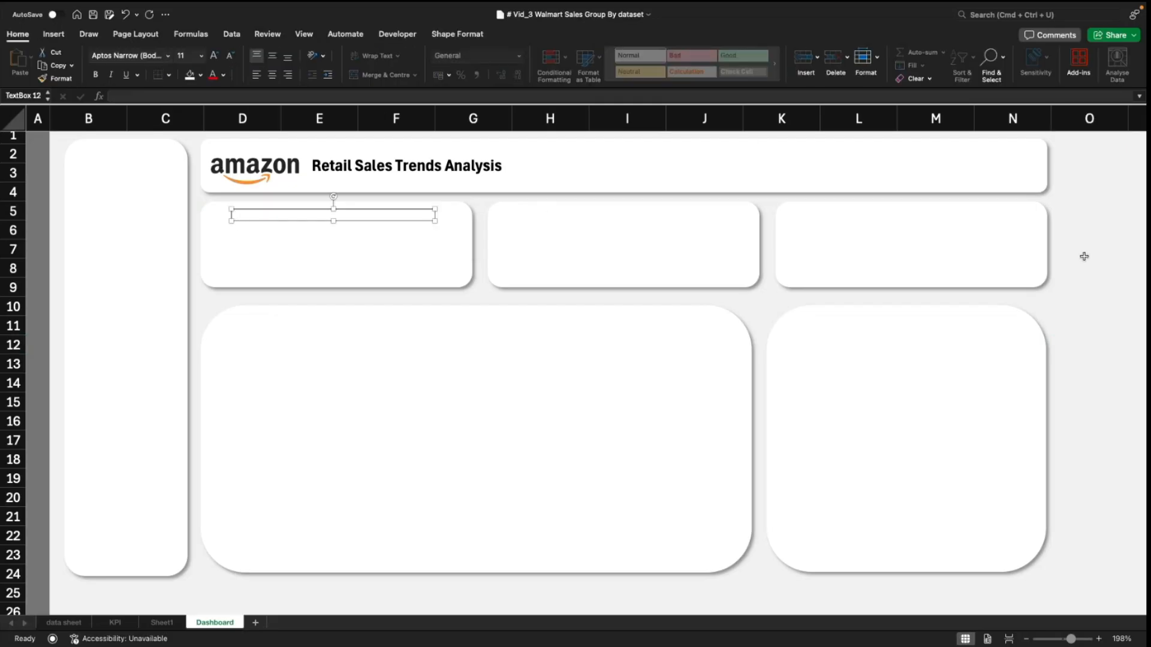
click(1094, 321)
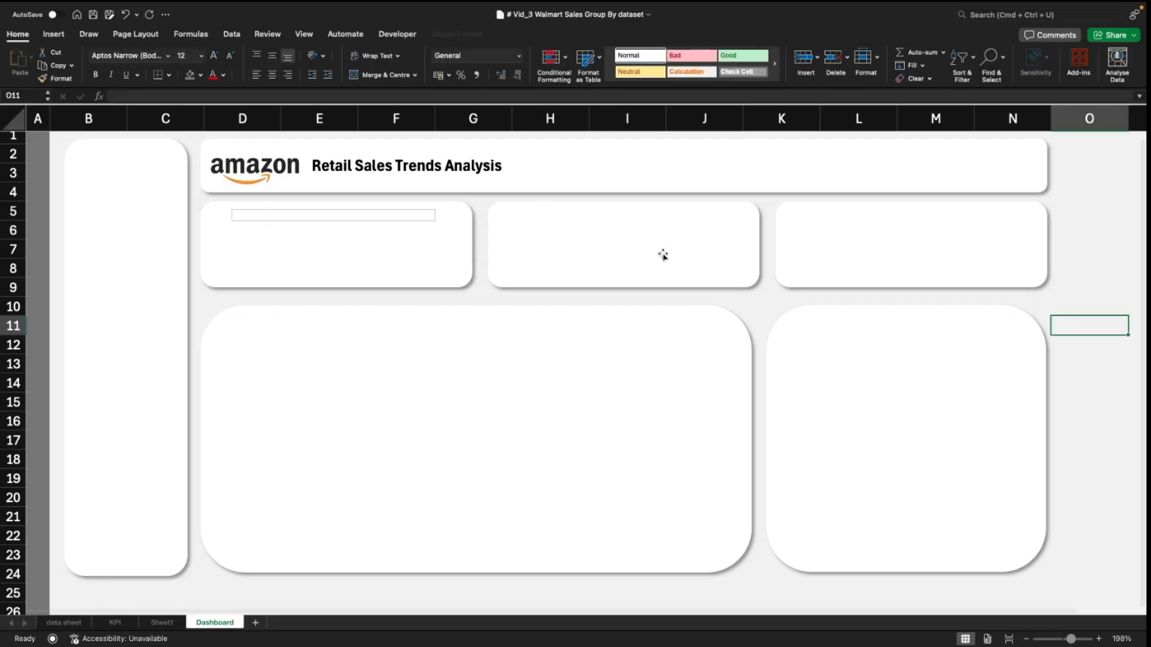
click(445, 238)
click(343, 214)
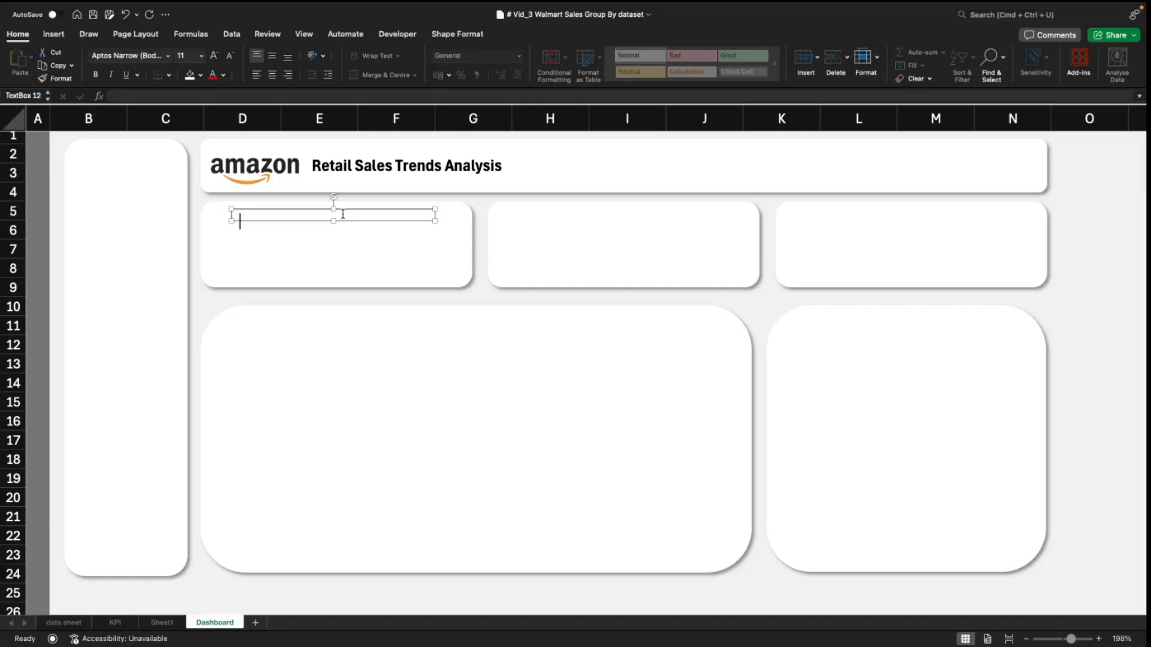
click(1102, 308)
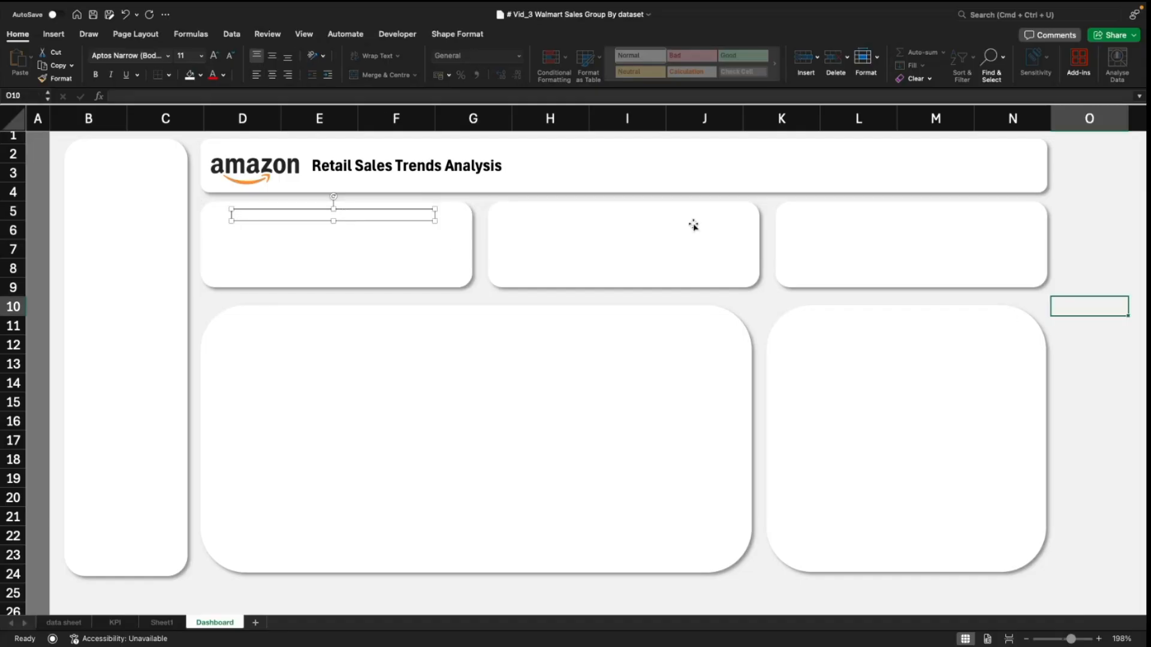
Step: Enter "Total Orders" in the first card's text box and increase the box height to about 0.27 inches
click(390, 214)
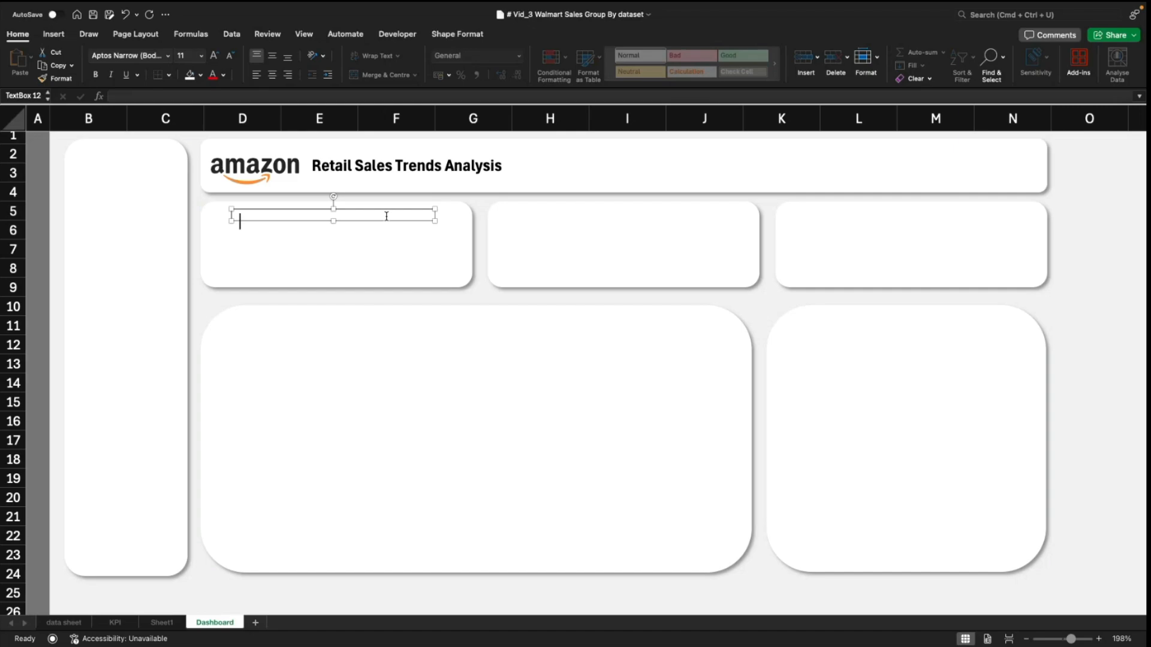
text(Total Orders)
drag(333, 222, 333, 232)
Step: Centre the "Total Orders" text horizontally and vertically in its text box
triple_click(319, 224)
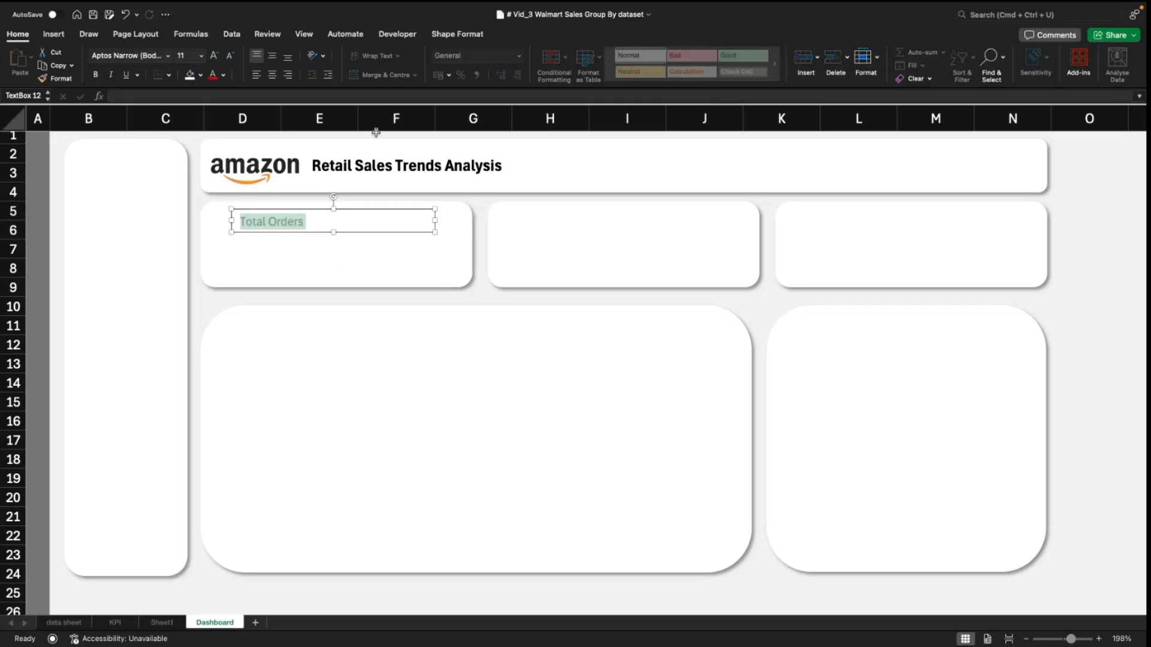
click(272, 55)
click(272, 75)
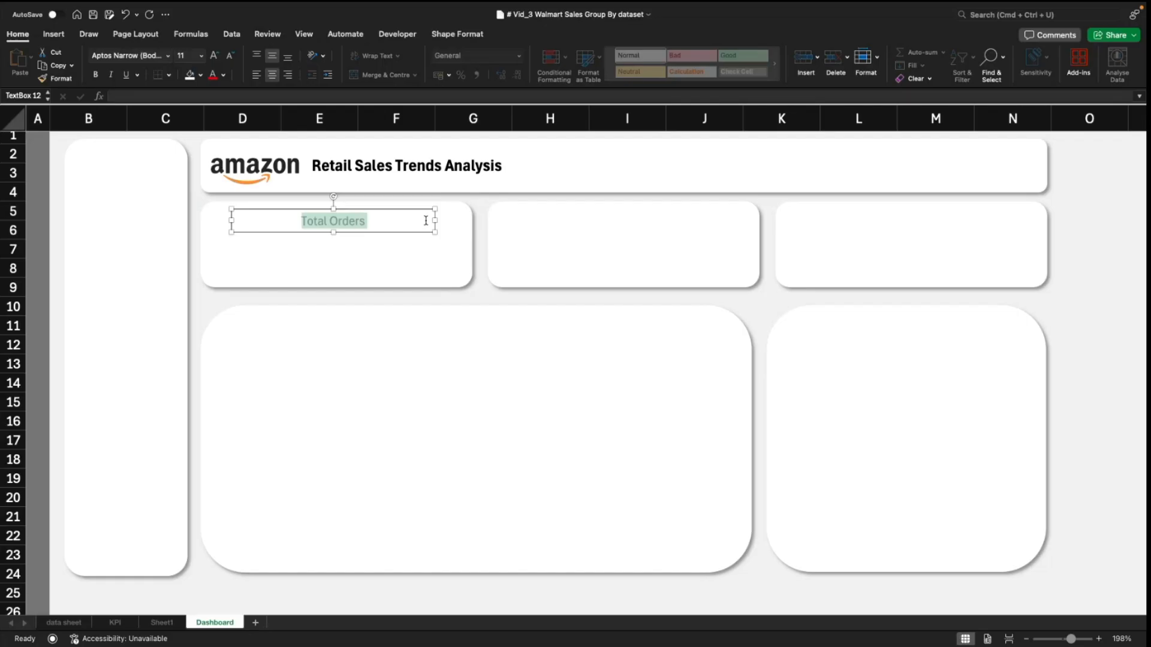
click(187, 55)
click(1103, 300)
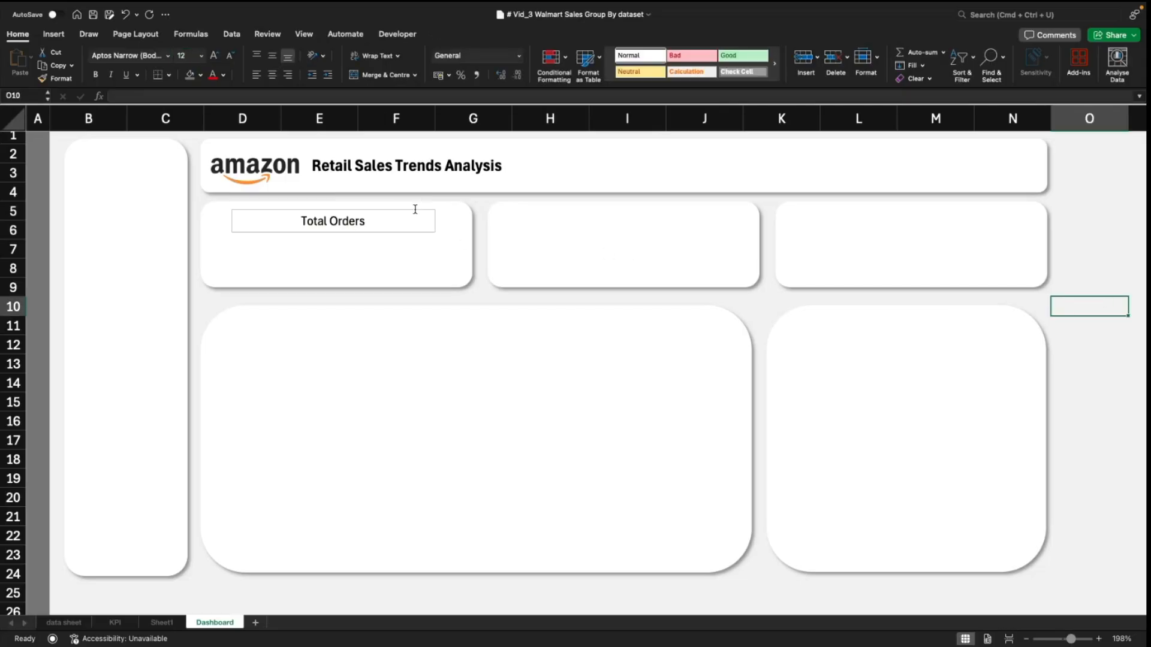
Step: Remove the outline from the "Total Orders" text box
click(420, 229)
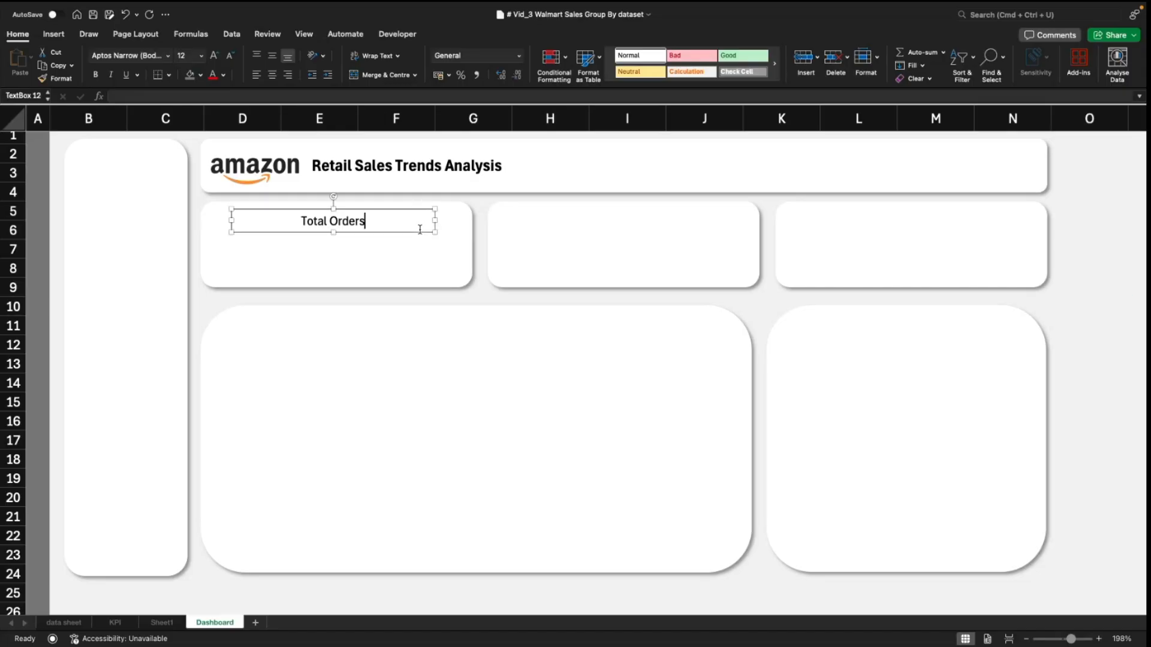
click(527, 55)
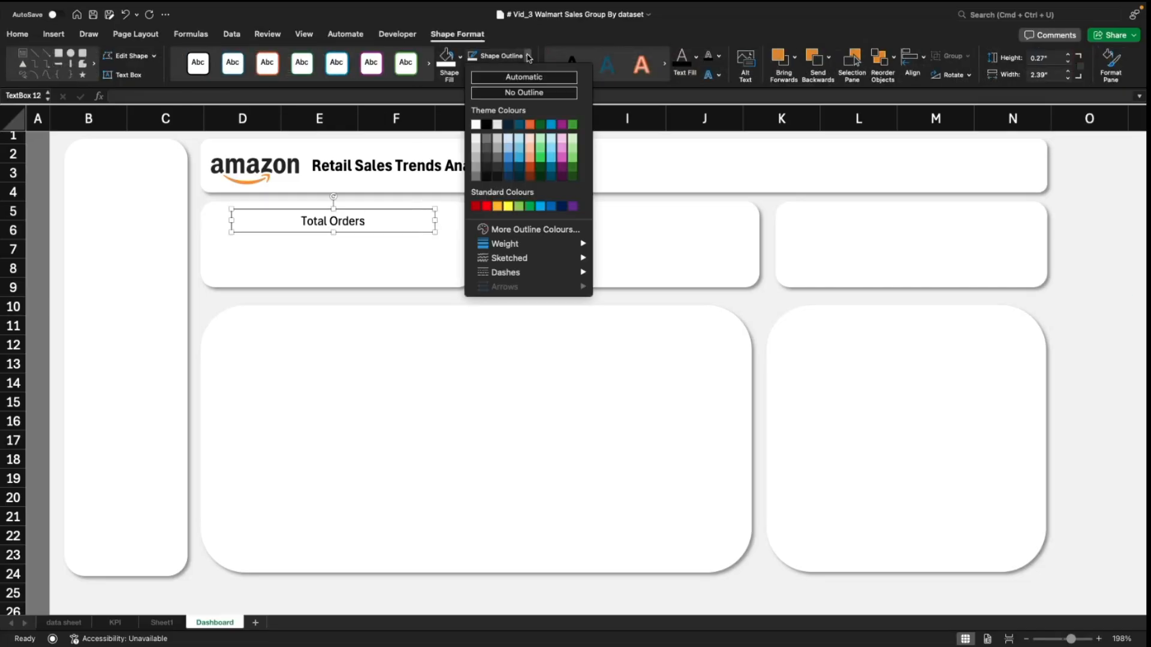
click(530, 94)
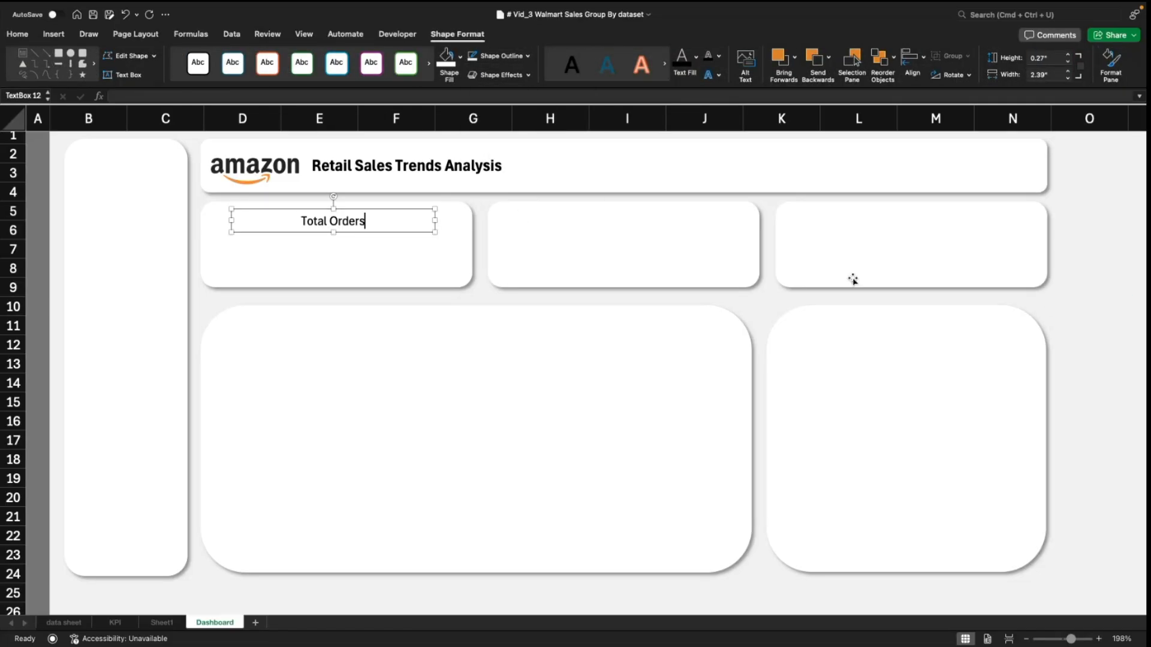
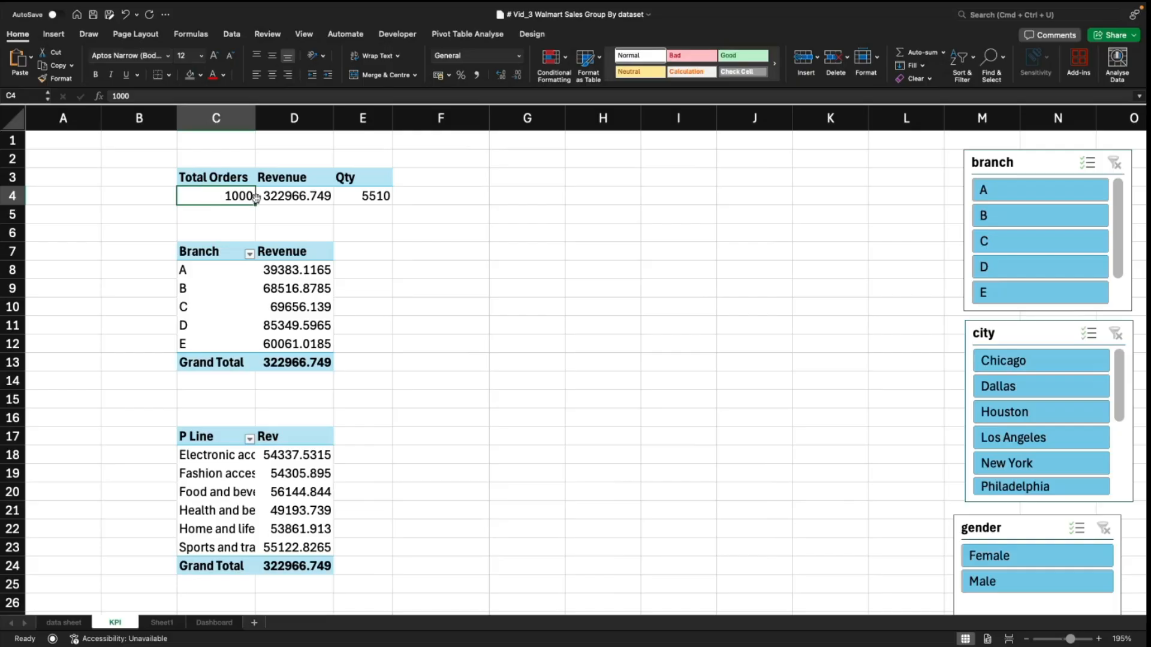
Step: Enter a formula in cell G4 of the KPI sheet that references the Total Orders value in C4
click(554, 203)
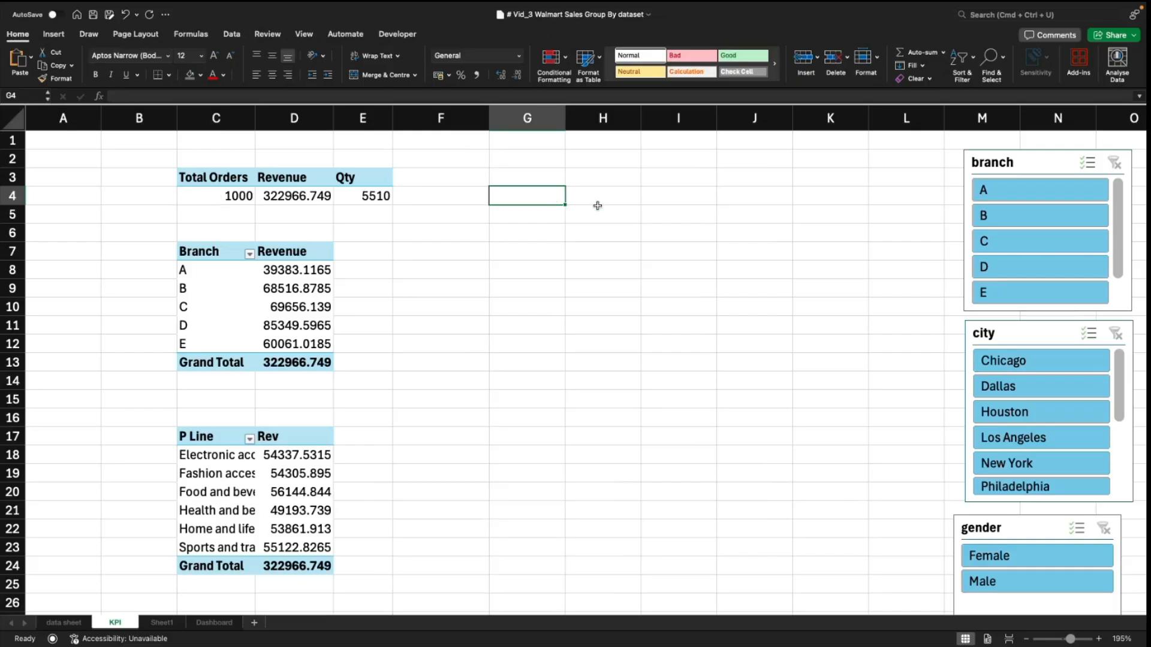
text(=)
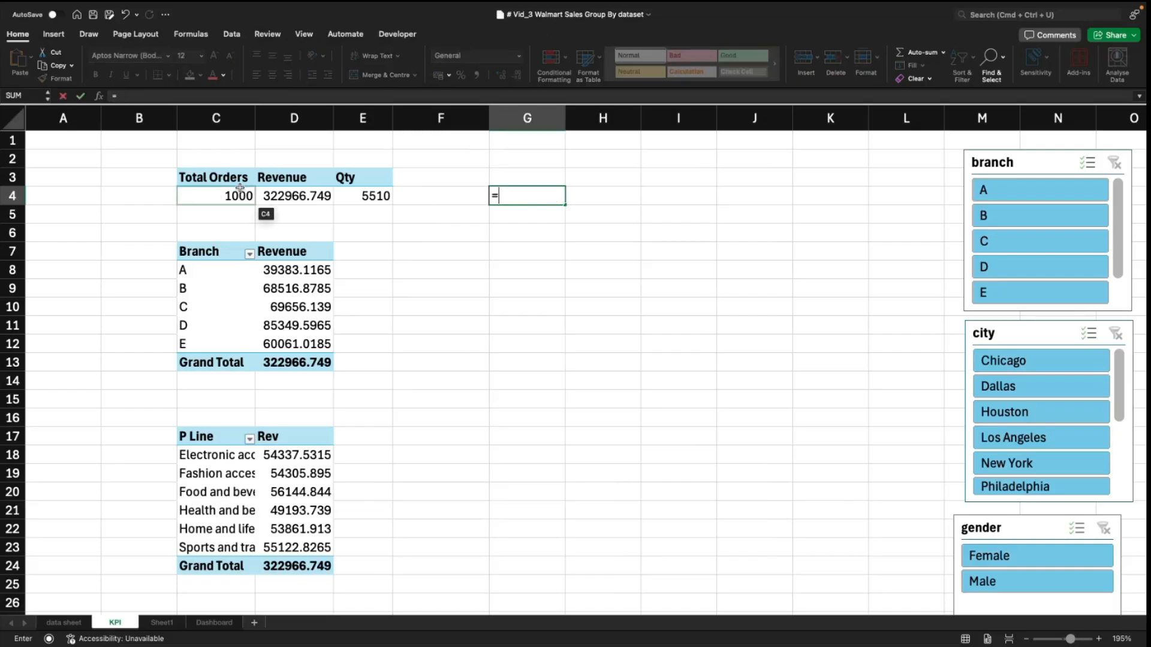
click(240, 193)
key(Return)
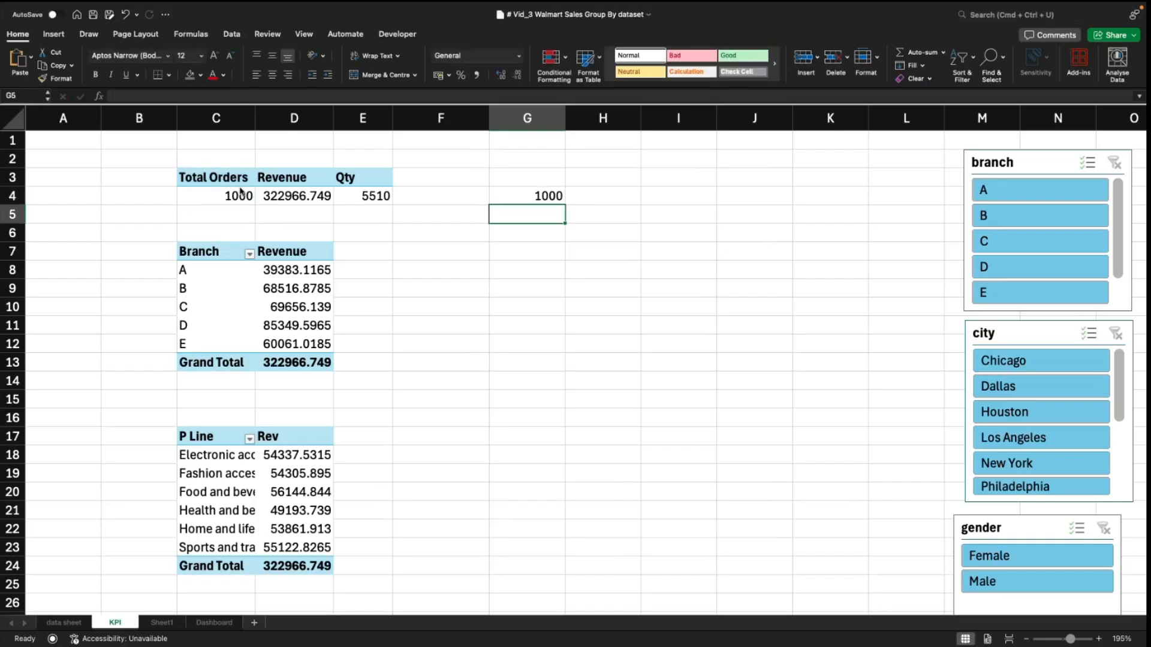
Step: Enter formulas in H4 and I4 that reference the pivot table's Revenue value in D4 and Qty value in E4
click(598, 193)
text(=)
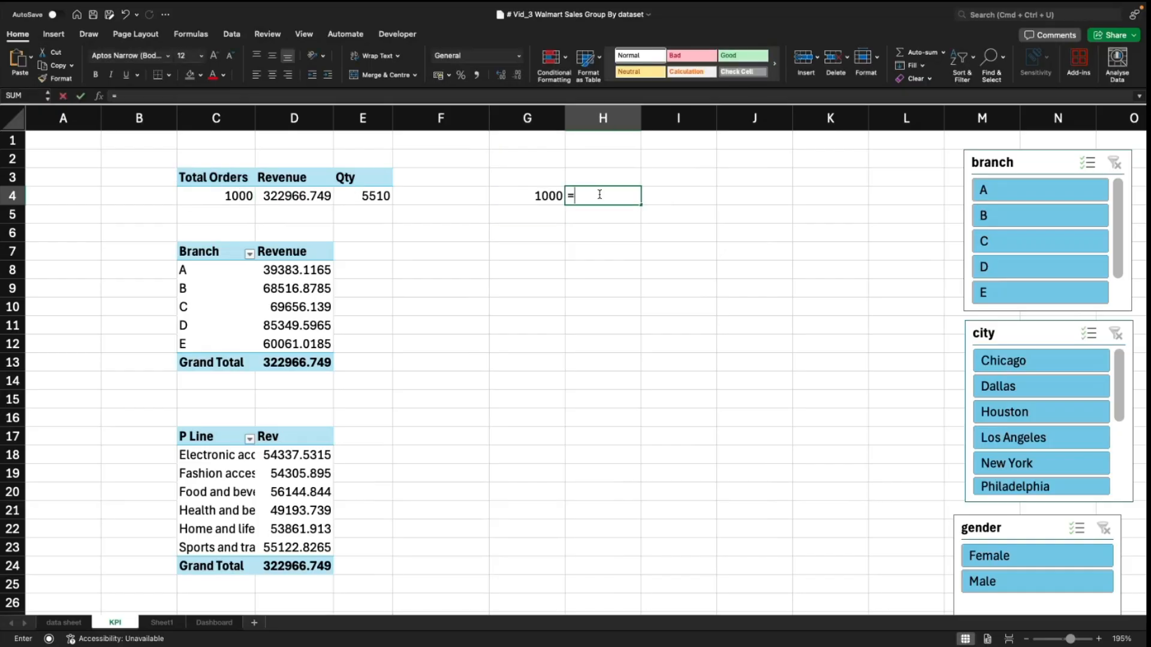
click(292, 197)
key(Return)
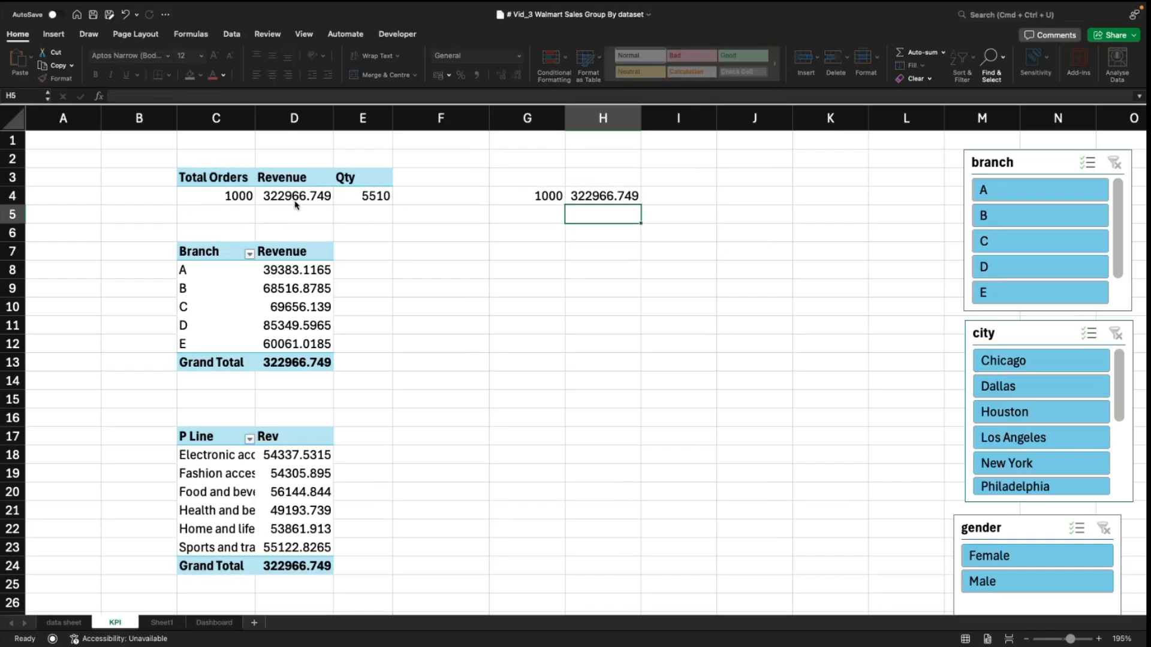
click(690, 198)
text(=)
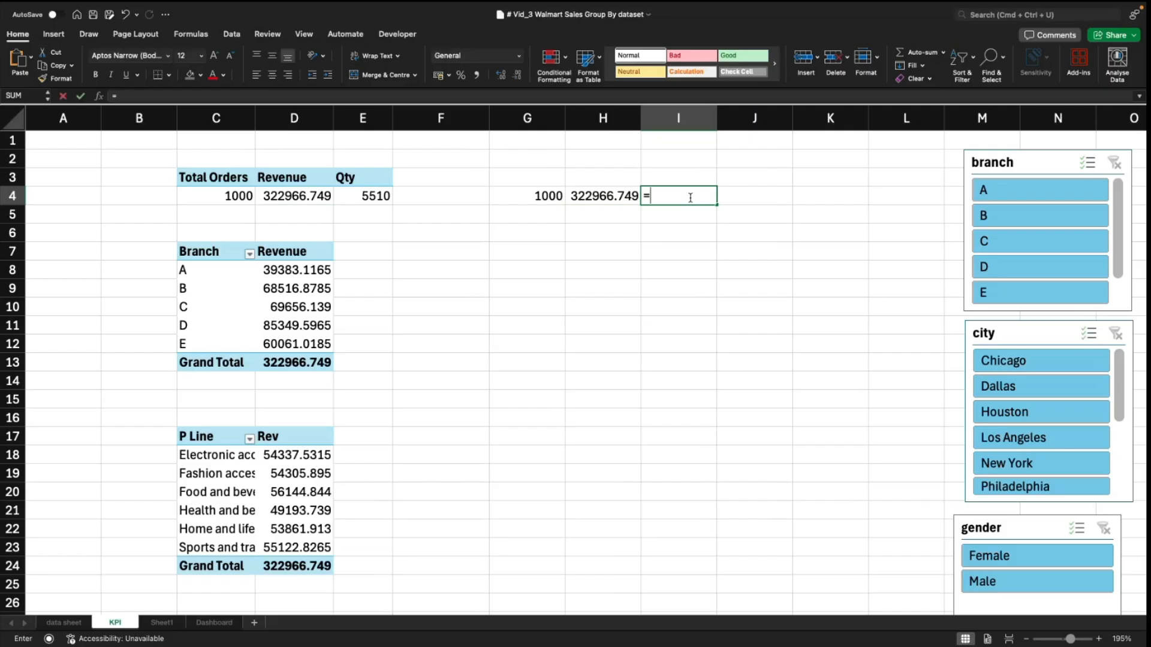
click(374, 197)
key(Return)
key(Up)
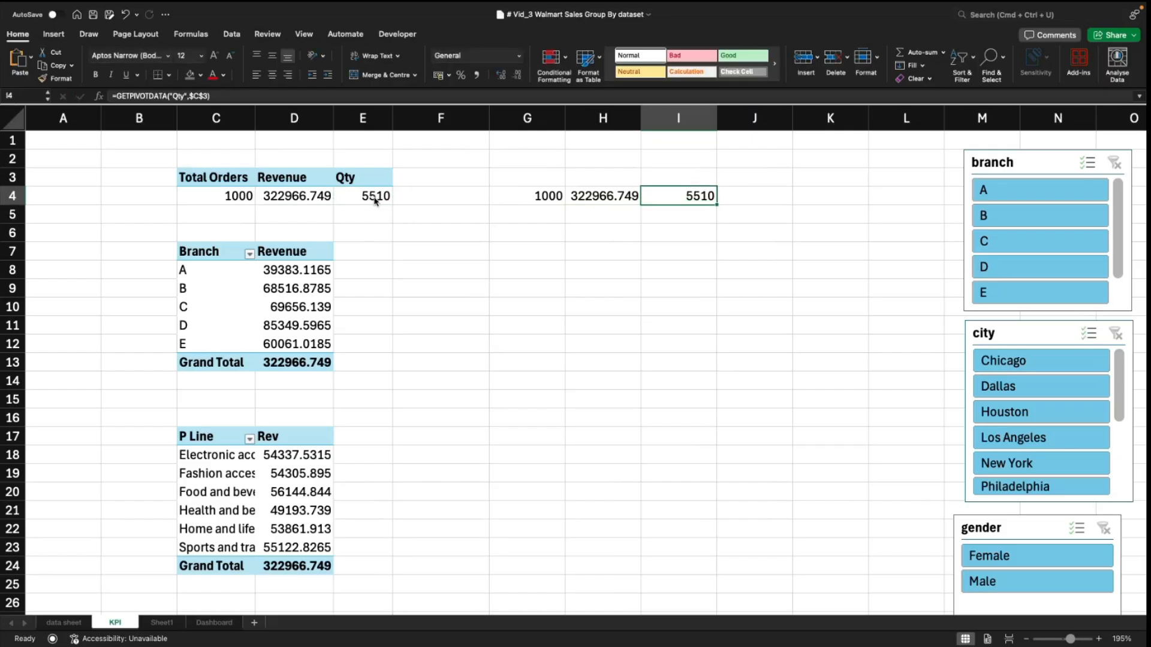
Step: Copy the Total Orders, Revenue and Qty headers from C3:E3 and paste them as values into G3:I3
key(Left)
key(Left)
key(Up)
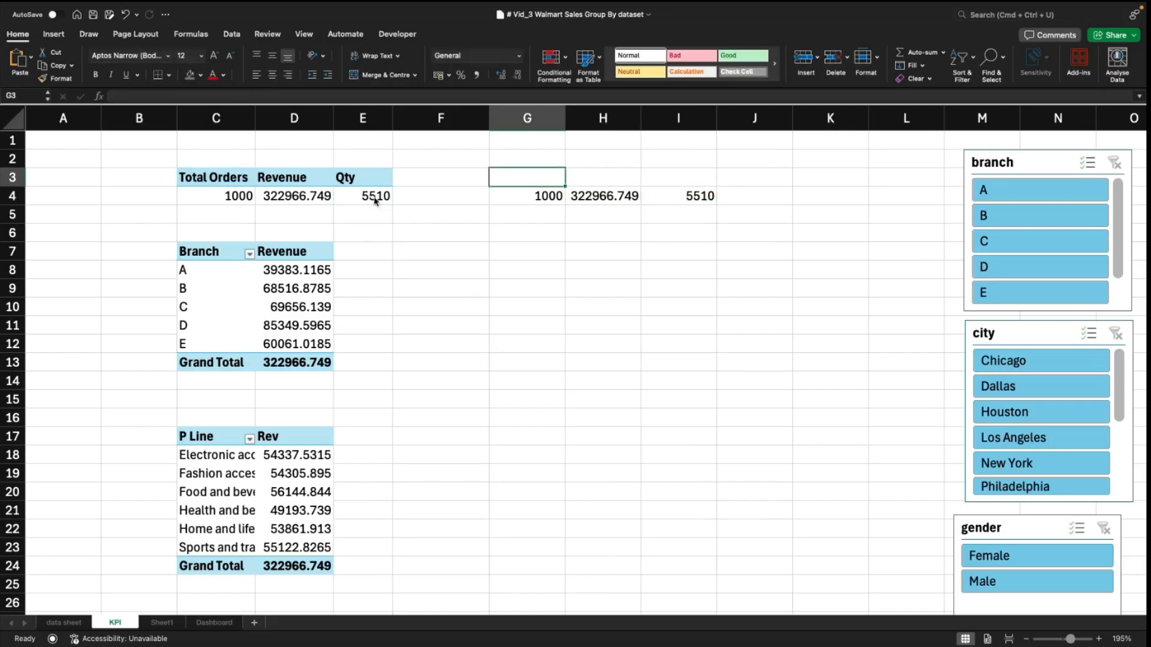
drag(232, 182, 363, 178)
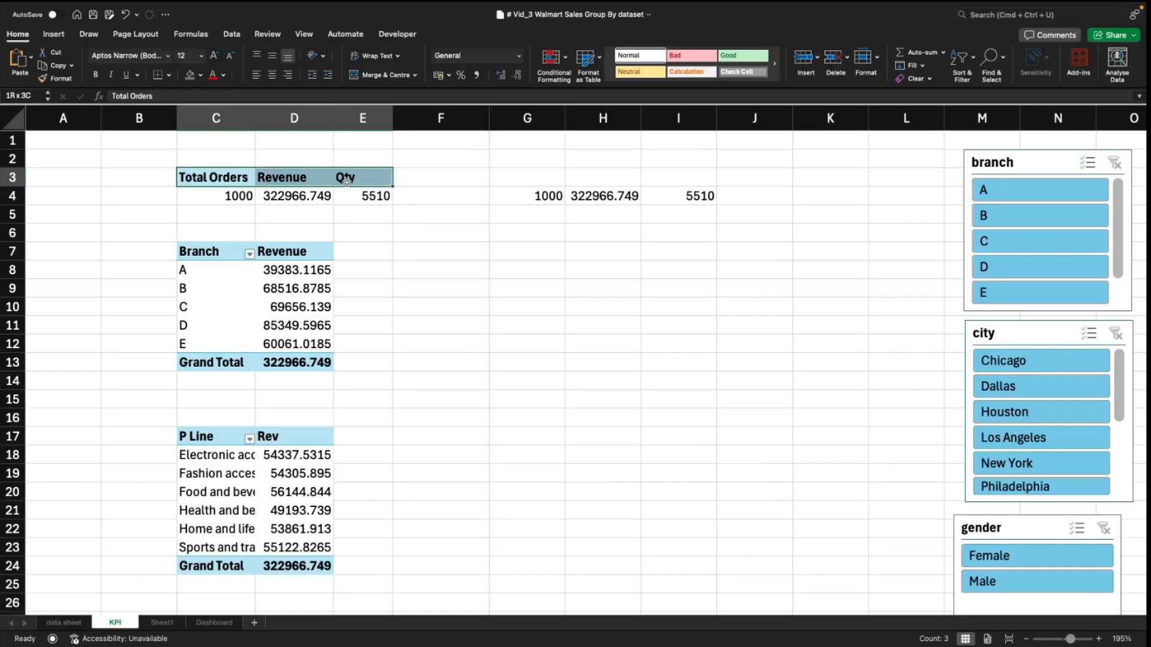
key(super+c)
drag(528, 177, 676, 173)
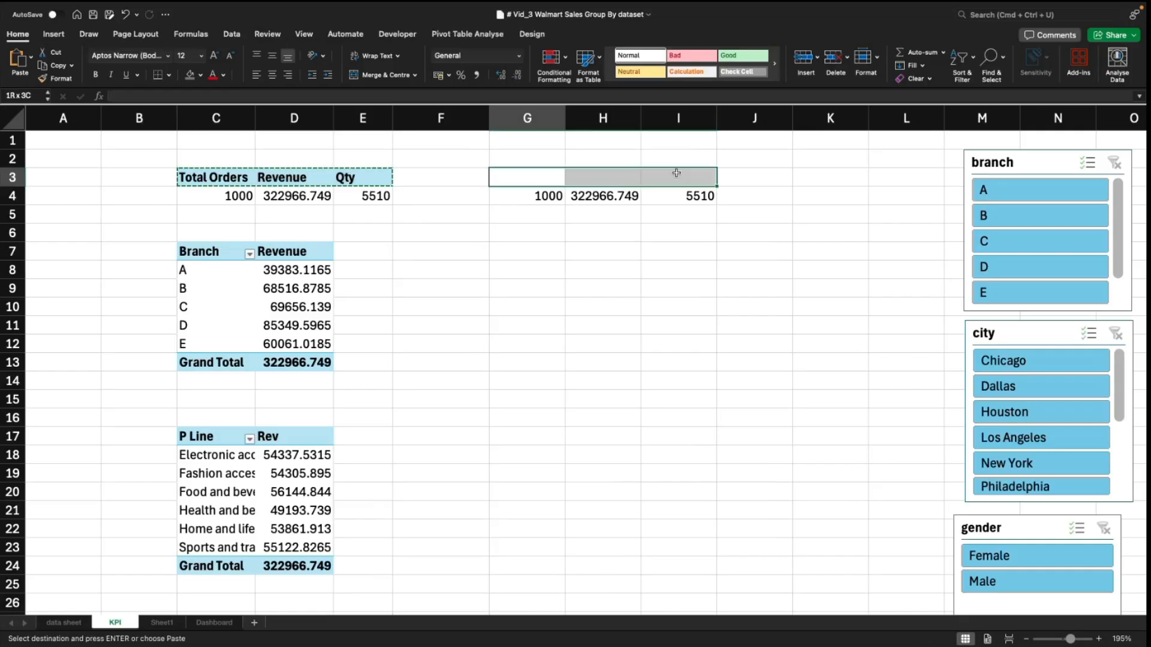
click(31, 57)
click(56, 208)
click(533, 290)
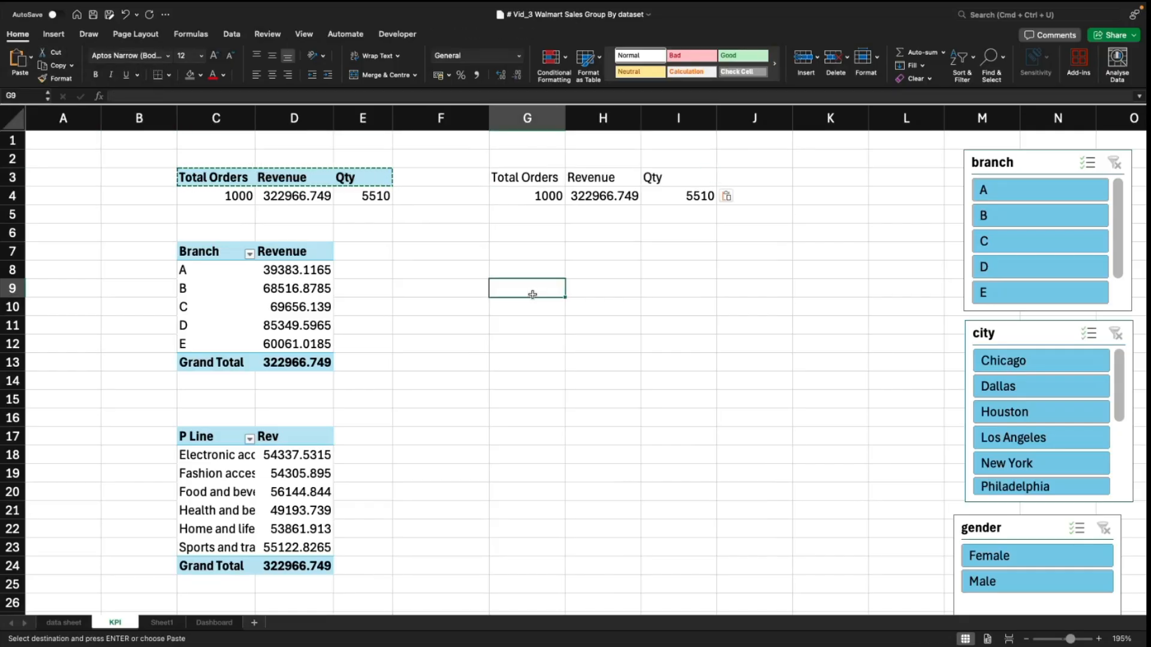
Step: Compare the linked values in G4:I4 with the pivot table's Total Orders, Revenue and Qty values
click(553, 203)
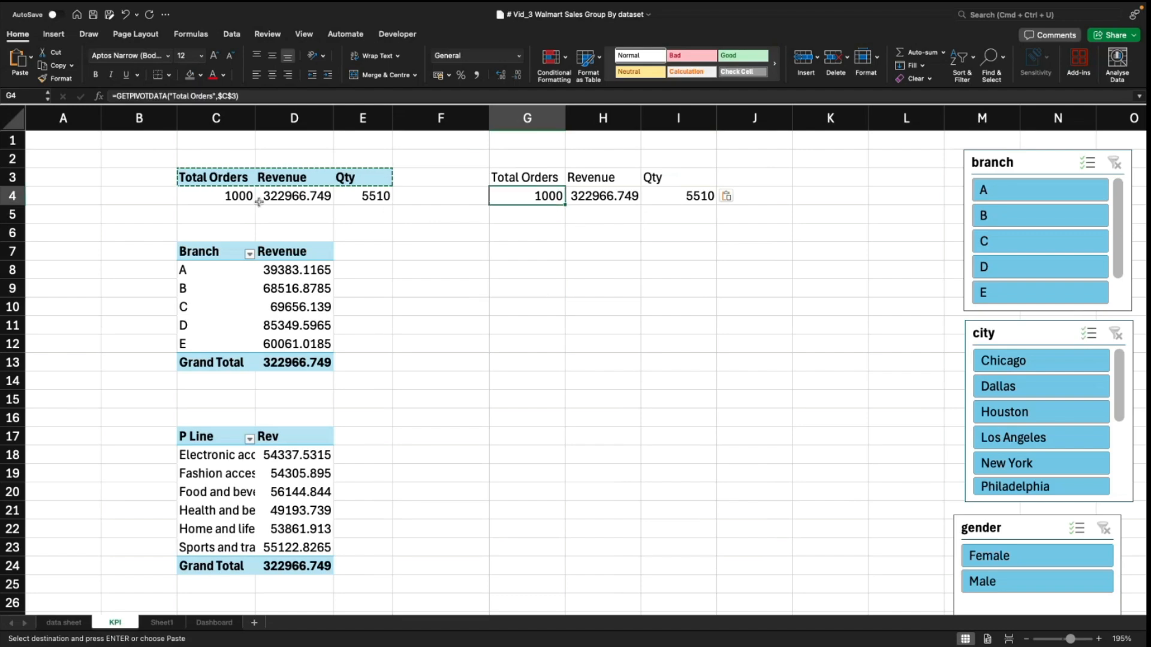
click(216, 180)
click(466, 249)
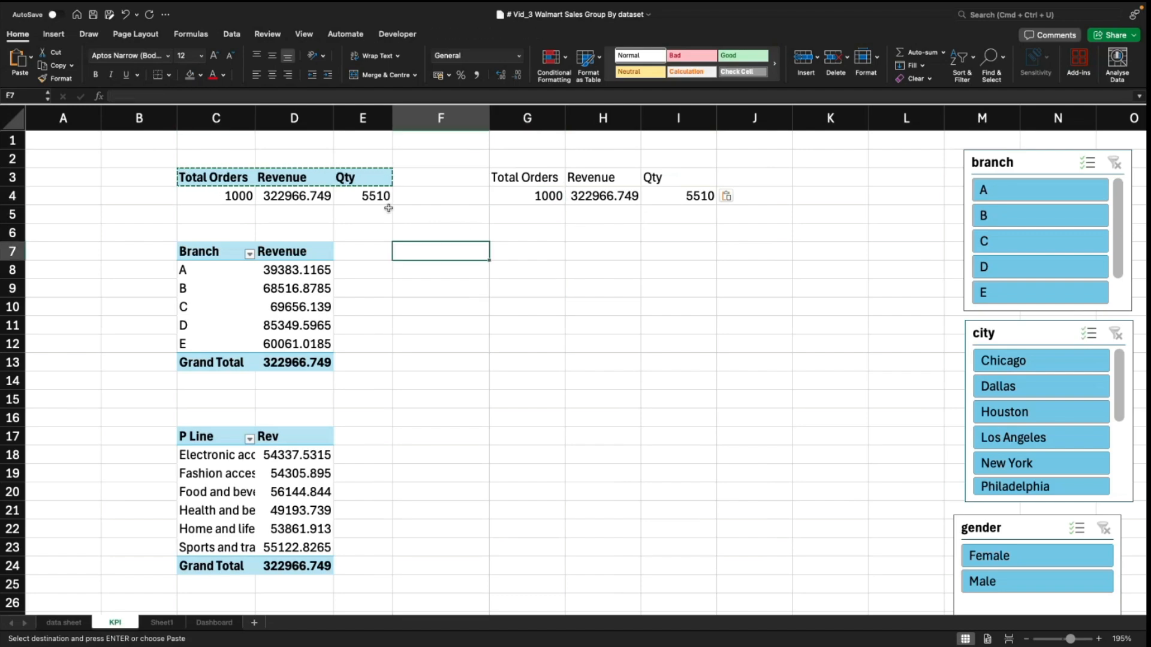
drag(549, 192, 684, 197)
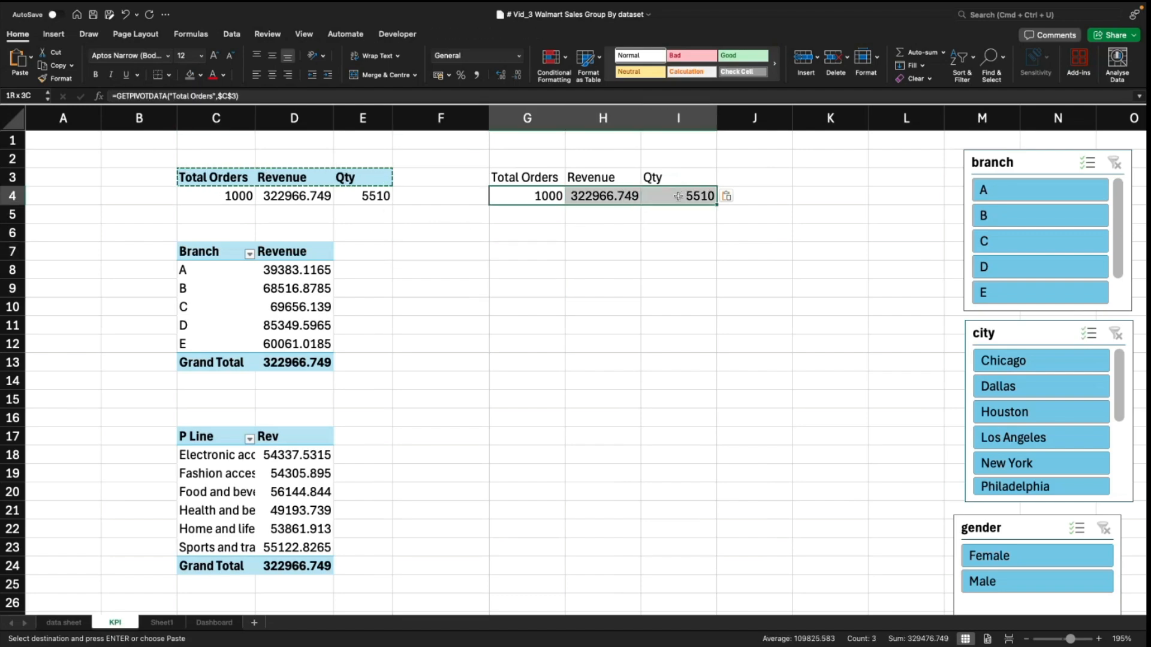
click(666, 250)
click(546, 196)
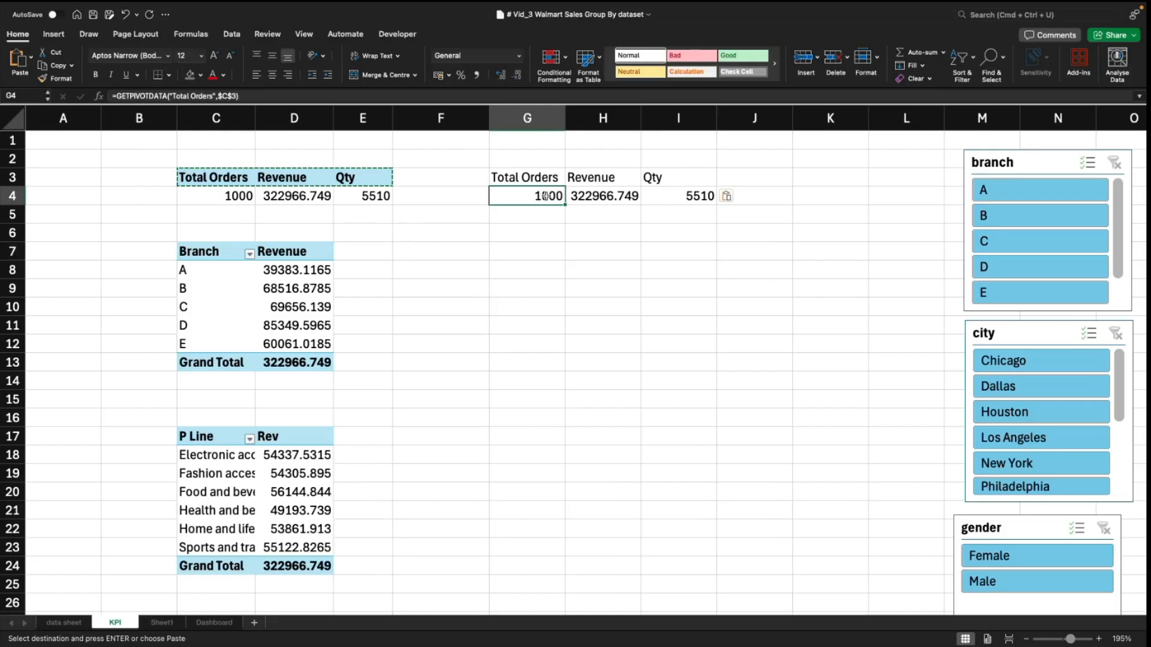
click(240, 198)
click(441, 306)
click(530, 340)
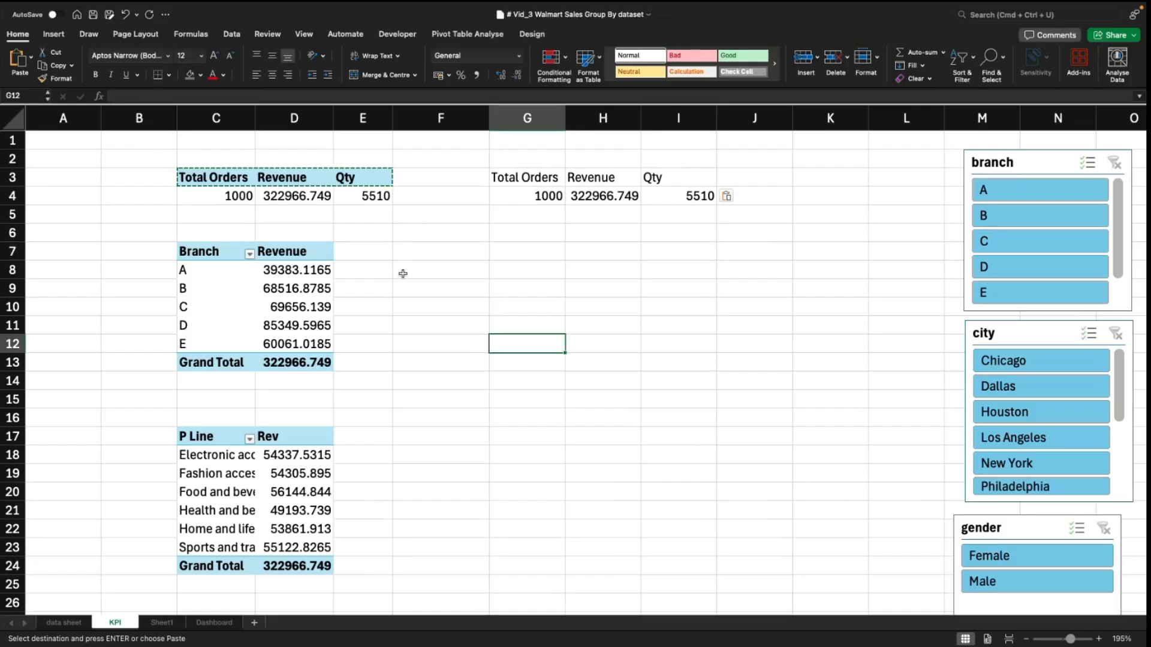
Step: Filter the branch slicer to B to test the linked values in G4:I4, and clear the filter
click(539, 189)
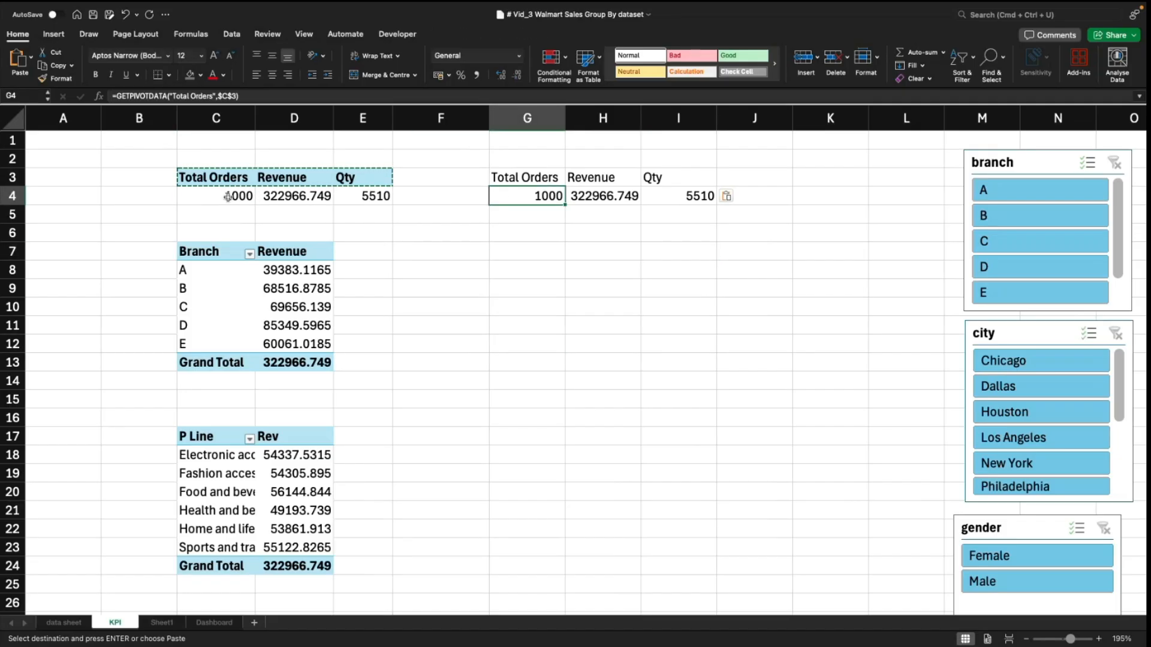
click(1019, 219)
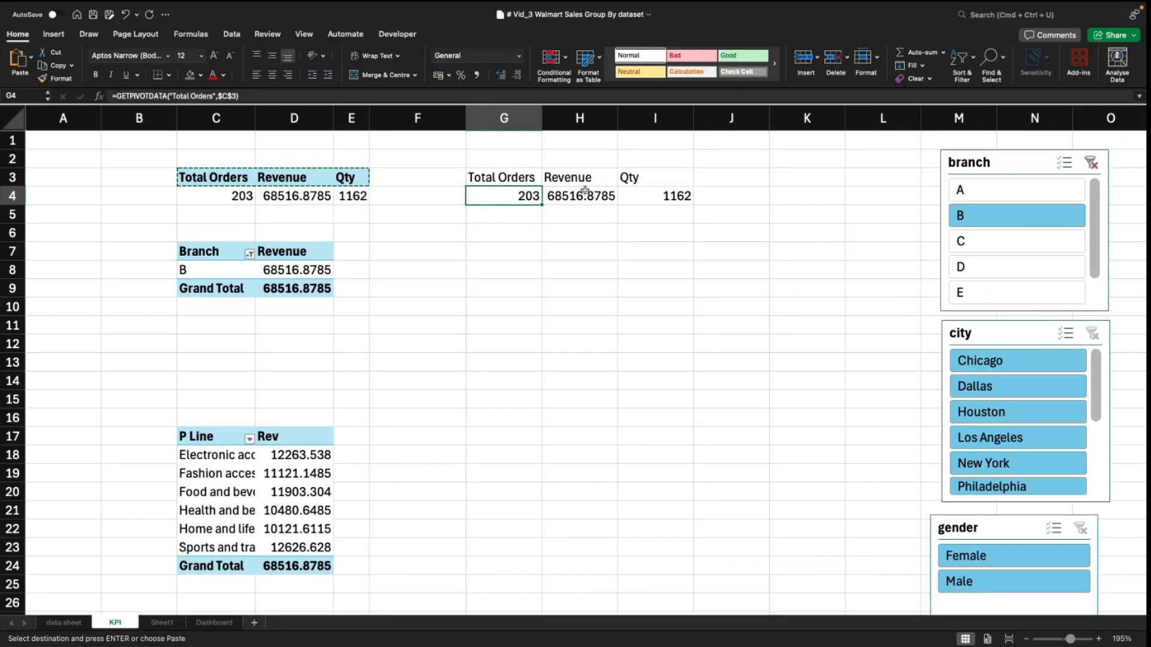
click(1090, 162)
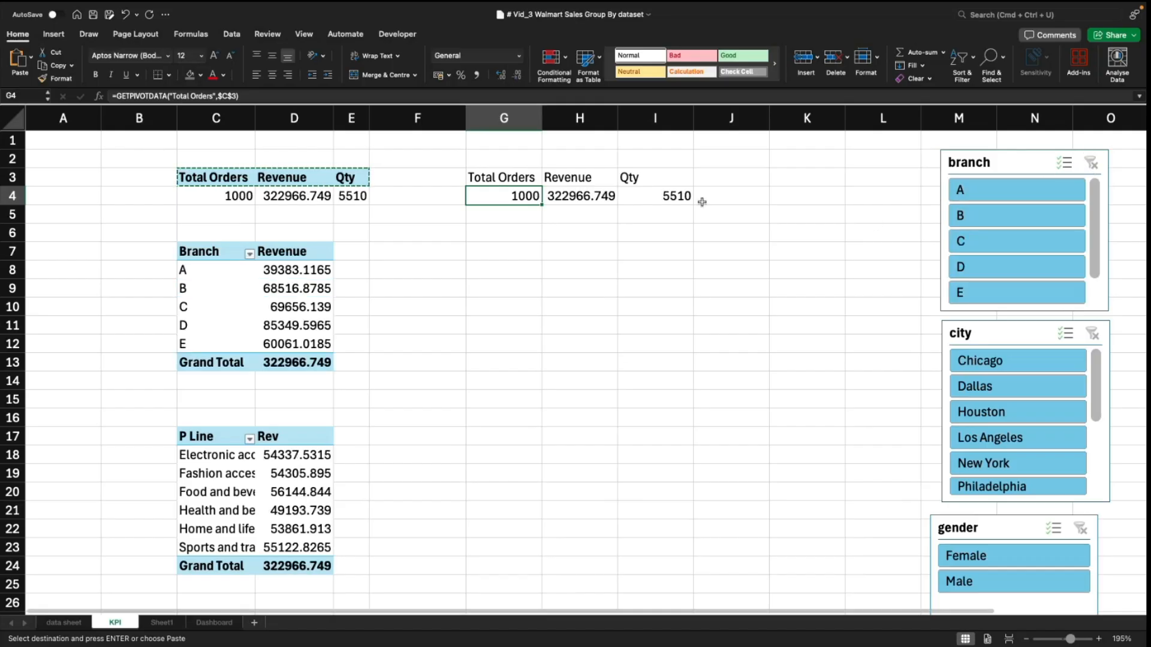
Step: Insert a text box about 0.39 by 1.96 inches below the "Total Orders" label on the Dashboard sheet's first card
click(214, 622)
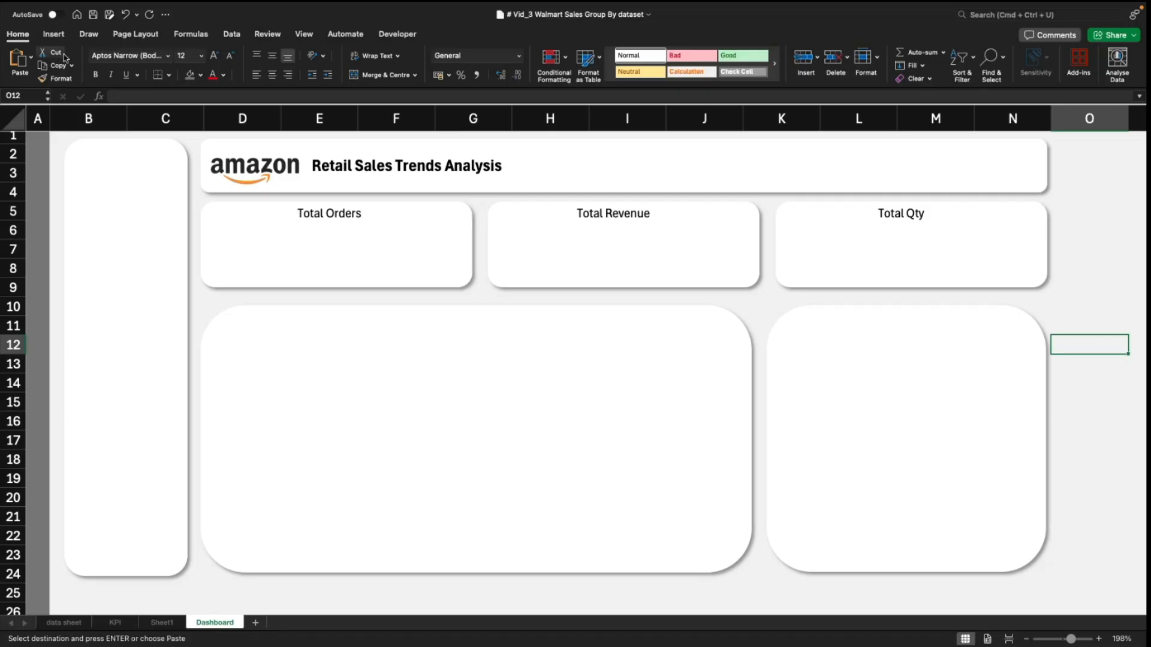
click(54, 35)
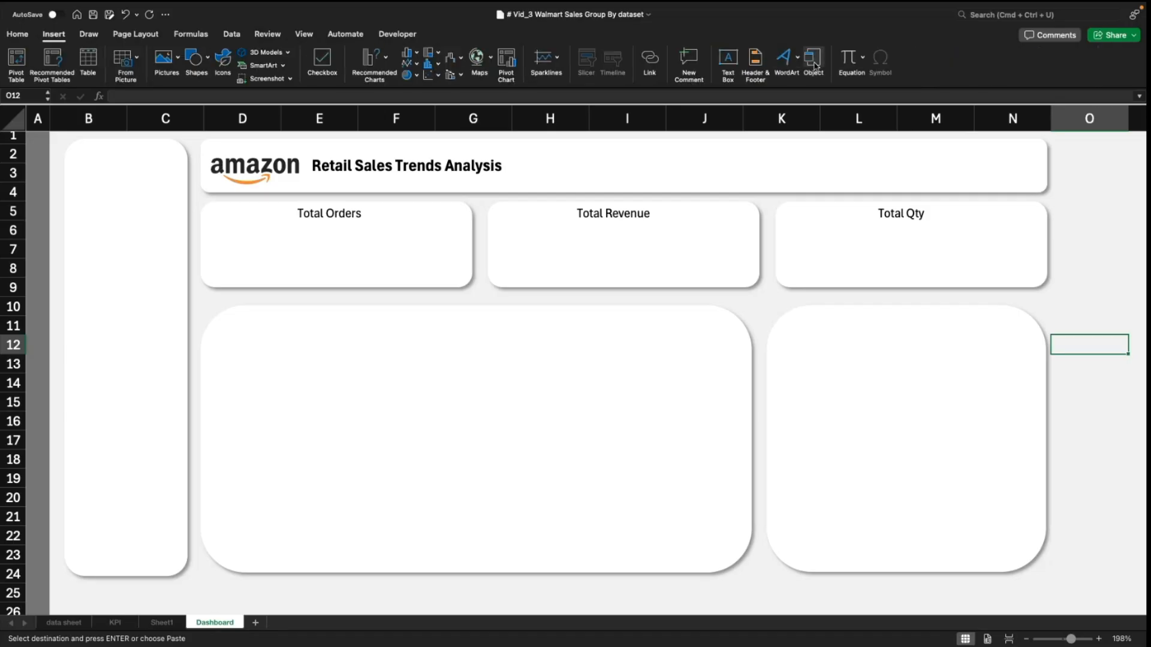
click(730, 60)
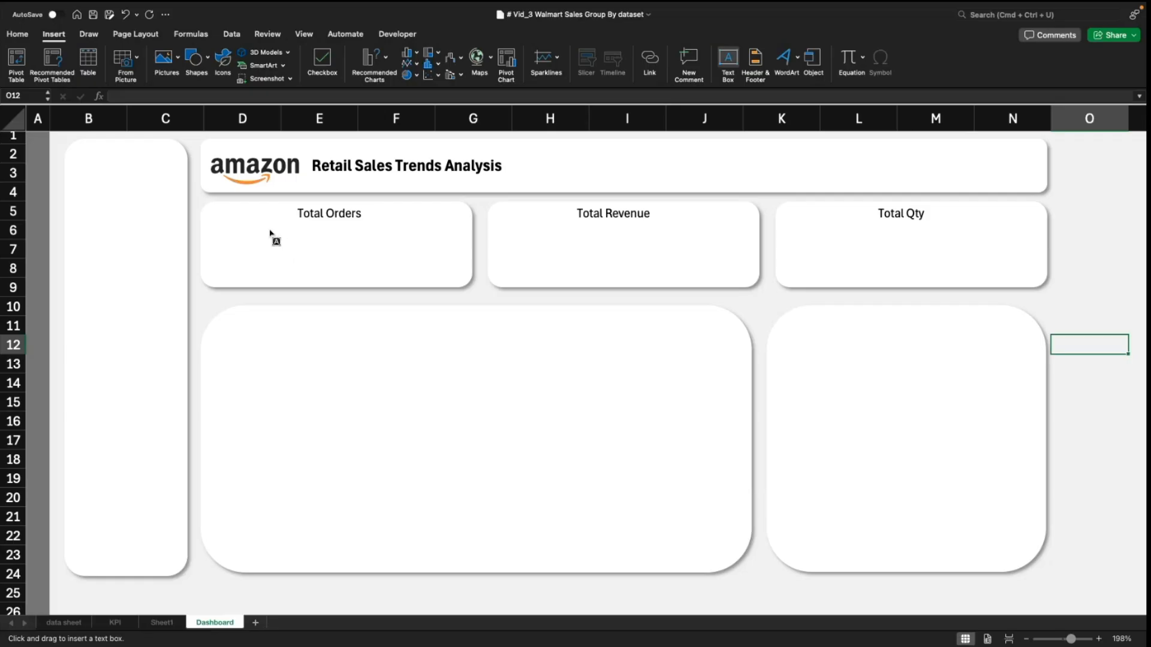
drag(258, 237, 419, 277)
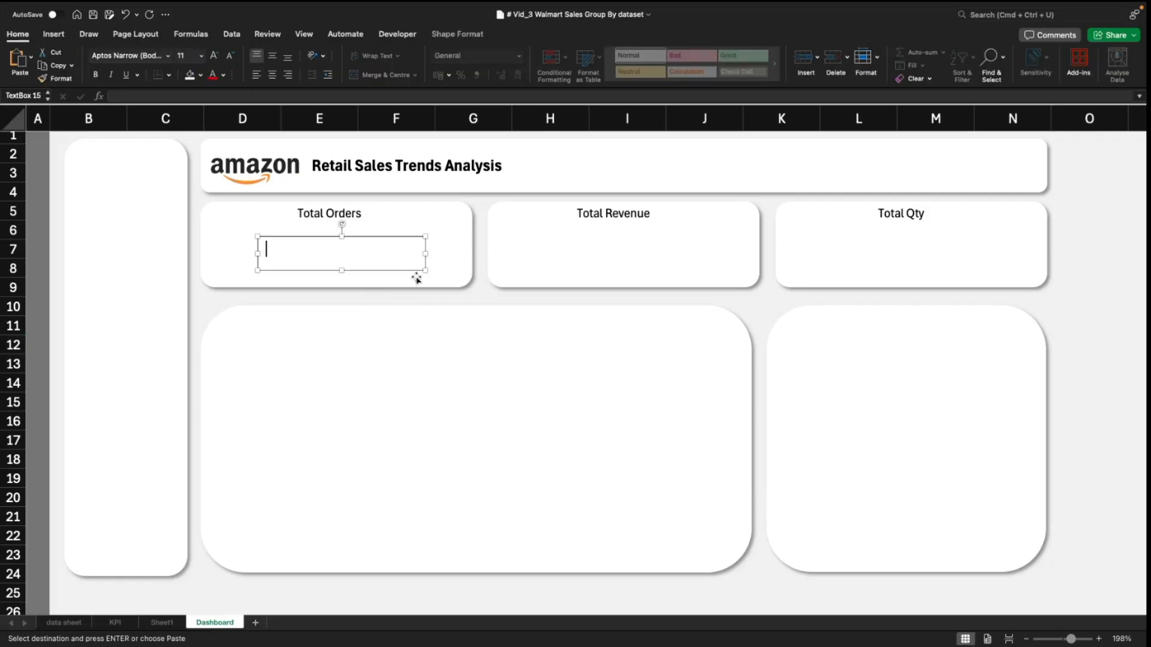
Step: Link the new text box to the Total Orders value with the formula =KPI!G4
click(146, 97)
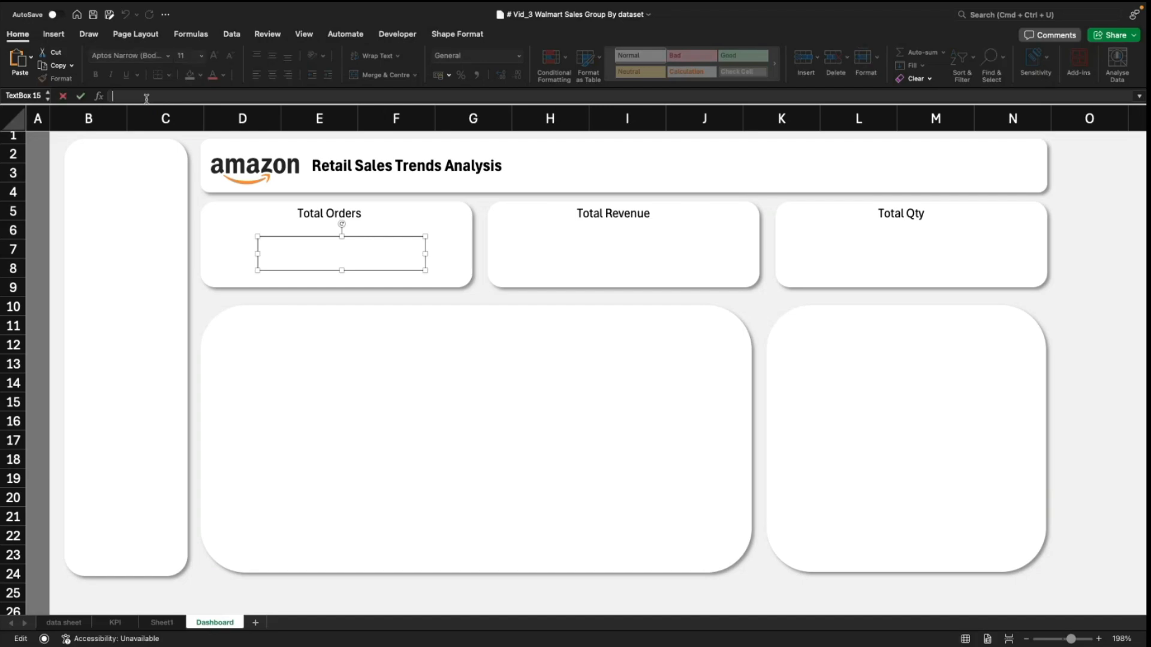
text(=KPI!)
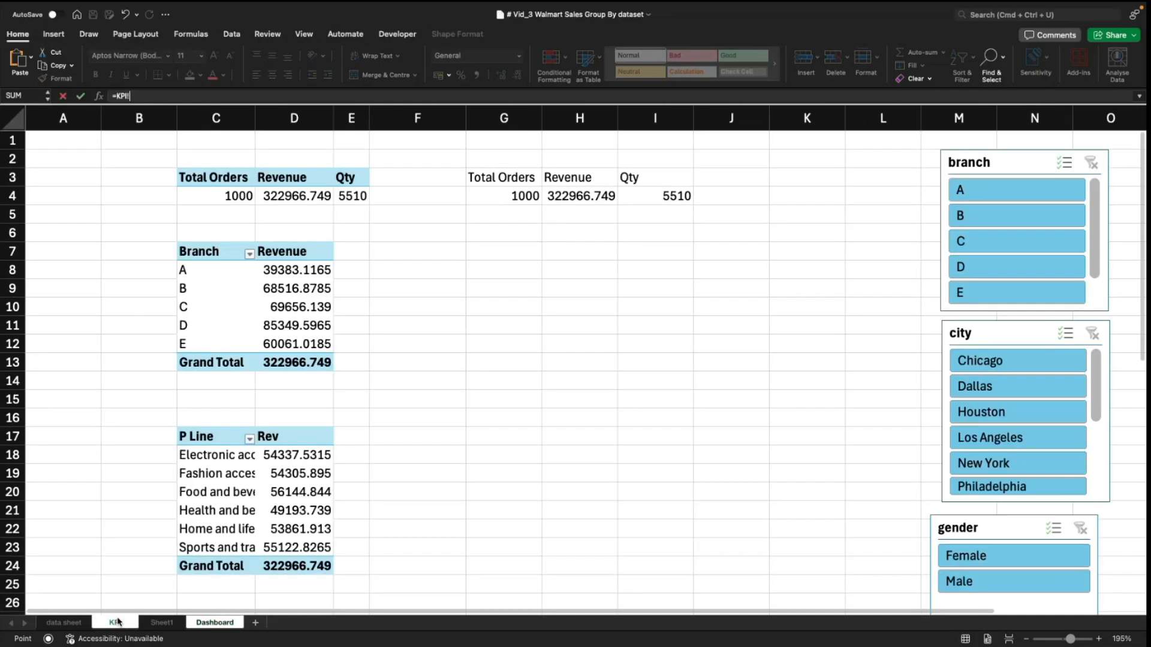
click(115, 623)
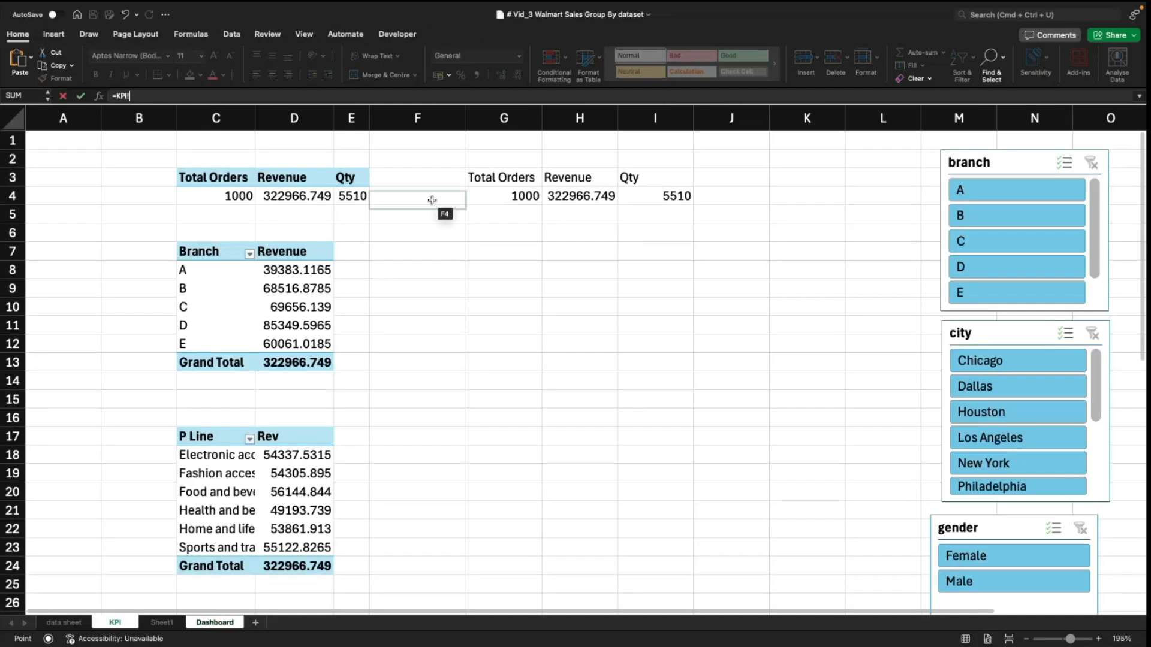
click(493, 194)
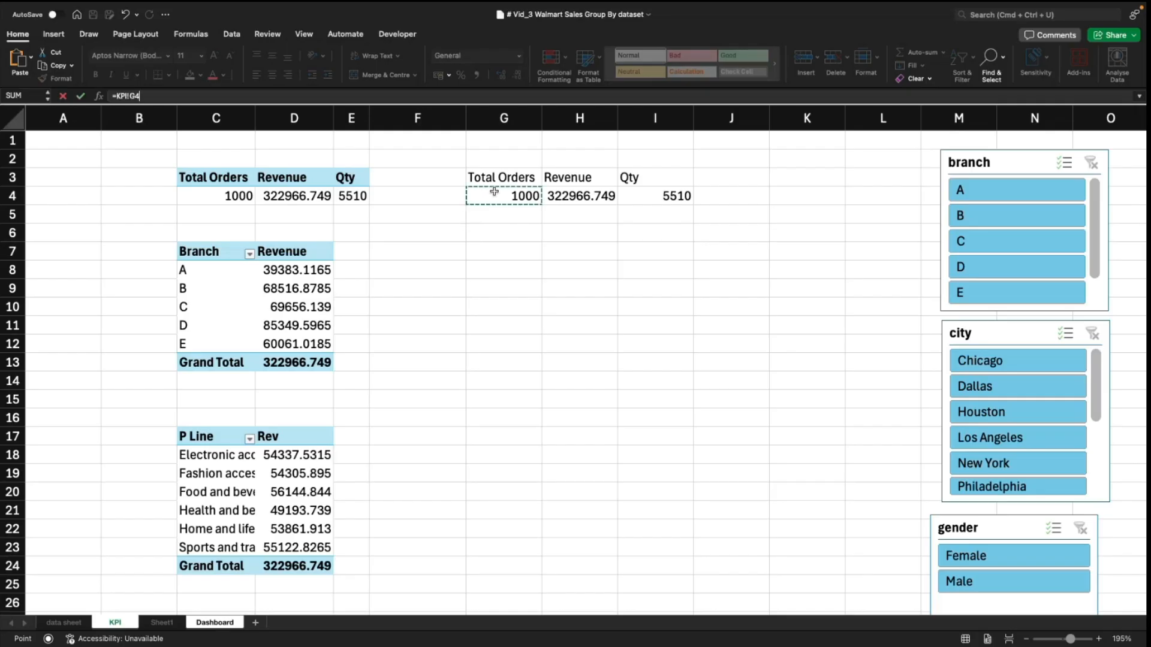
key(Return)
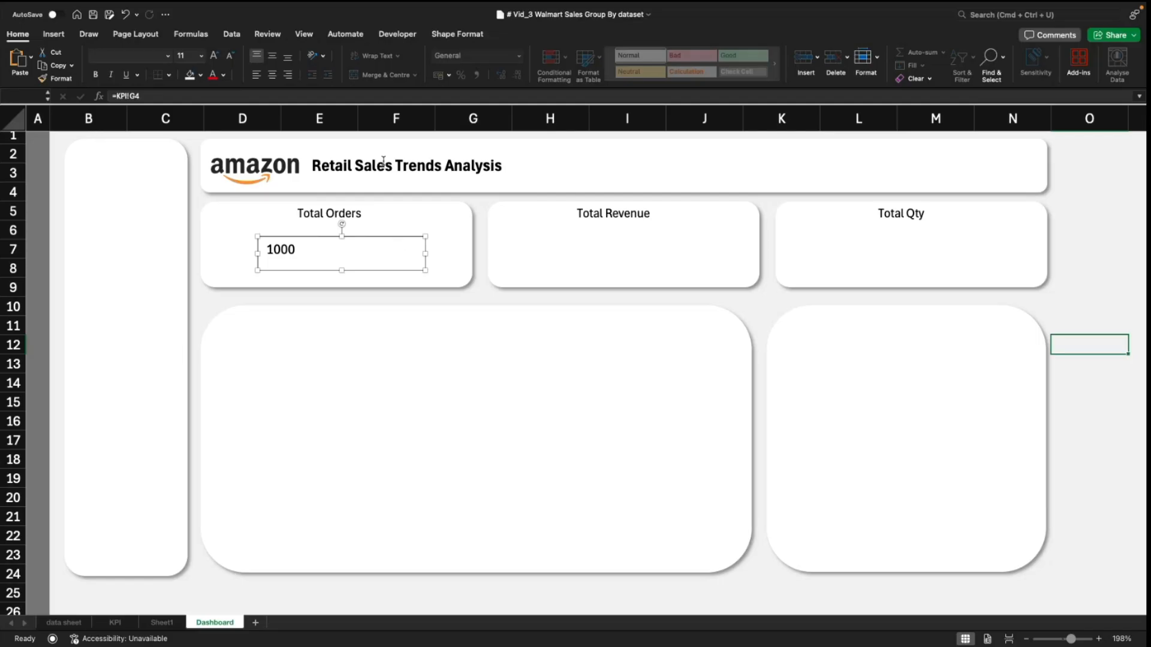
Step: Remove the outline and the fill from the linked Total Orders value text box
click(461, 34)
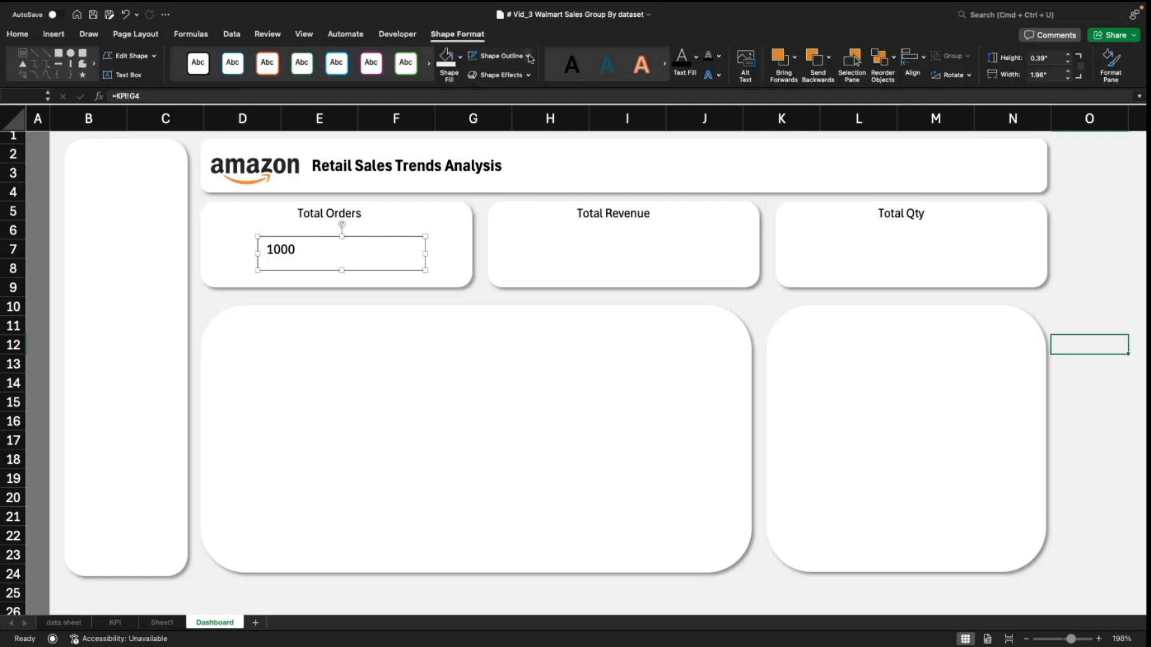
click(530, 58)
click(520, 97)
click(460, 57)
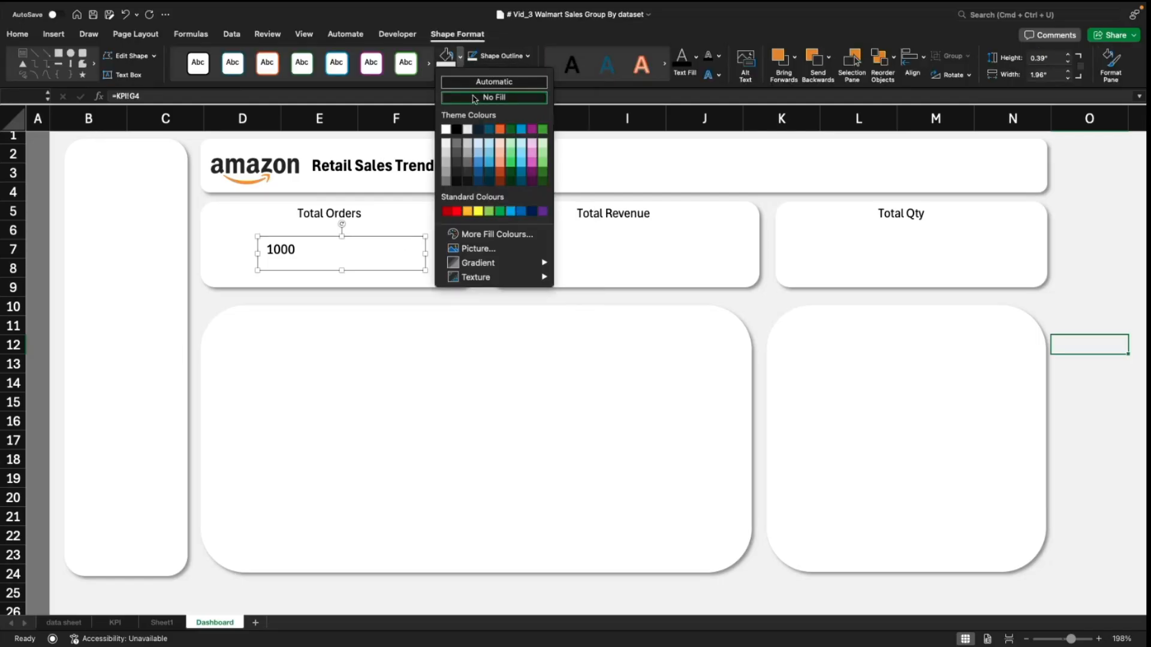
click(475, 97)
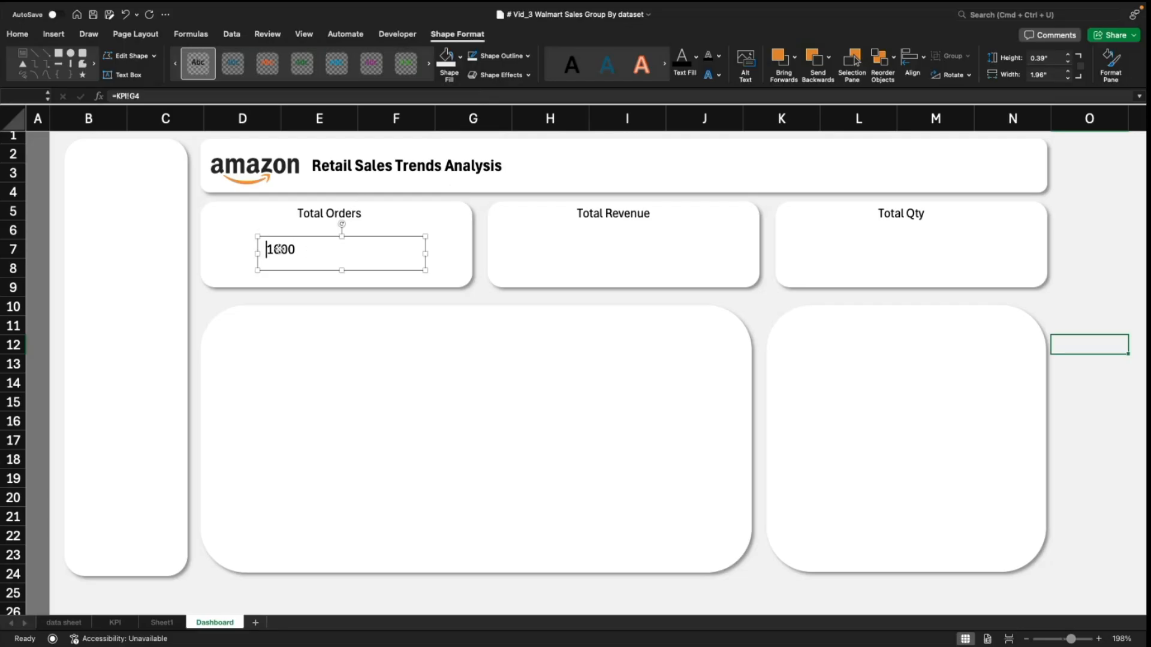
Step: Set the linked Total Orders value's font size to 30 and make its text box taller to fit
key(super+a)
click(21, 33)
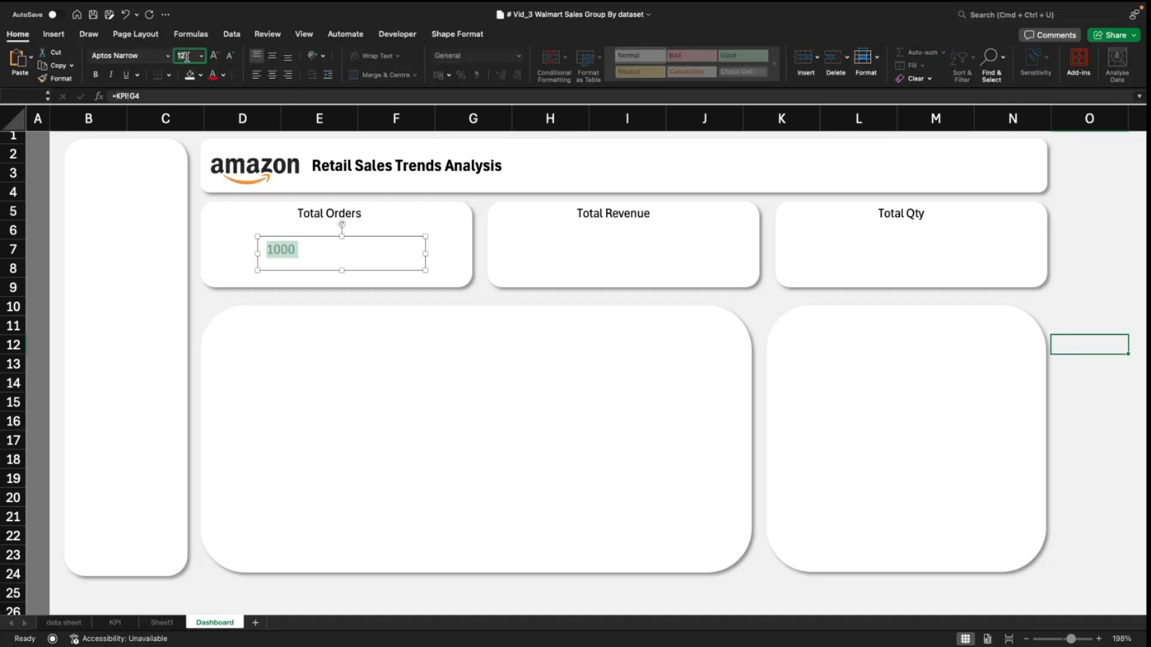
text(30)
key(Return)
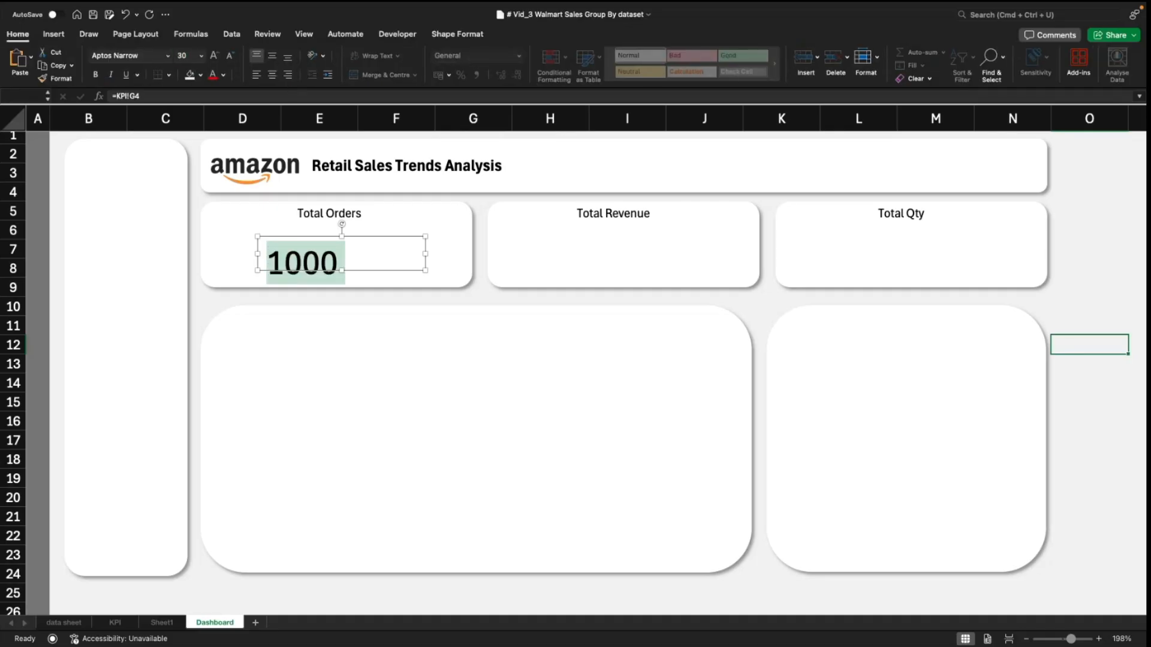
drag(364, 237, 347, 271)
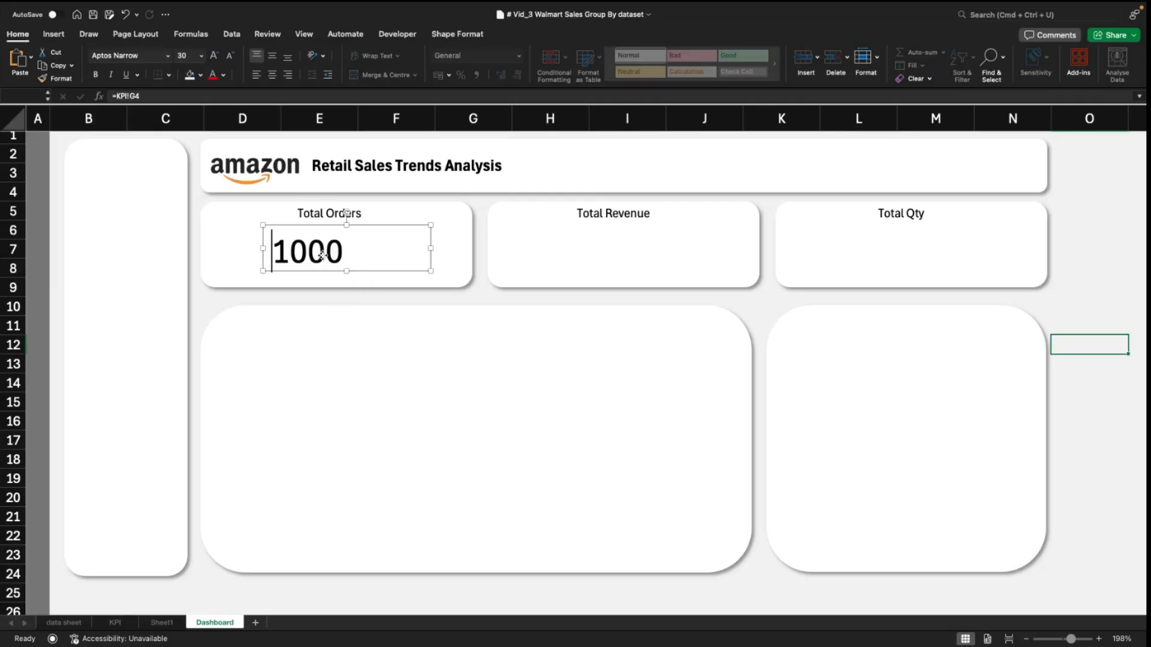
Step: Centre the value horizontally and vertically in its text box and move the box directly beneath the "Total Orders" label
double_click(323, 255)
click(271, 55)
click(273, 74)
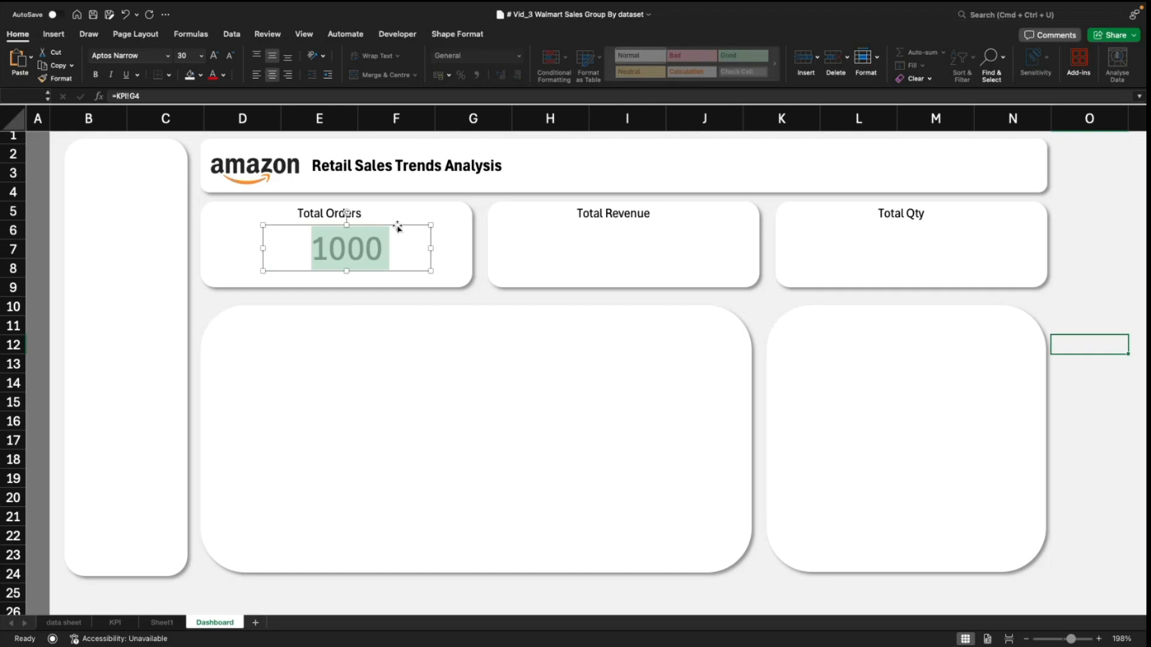
drag(398, 227, 371, 220)
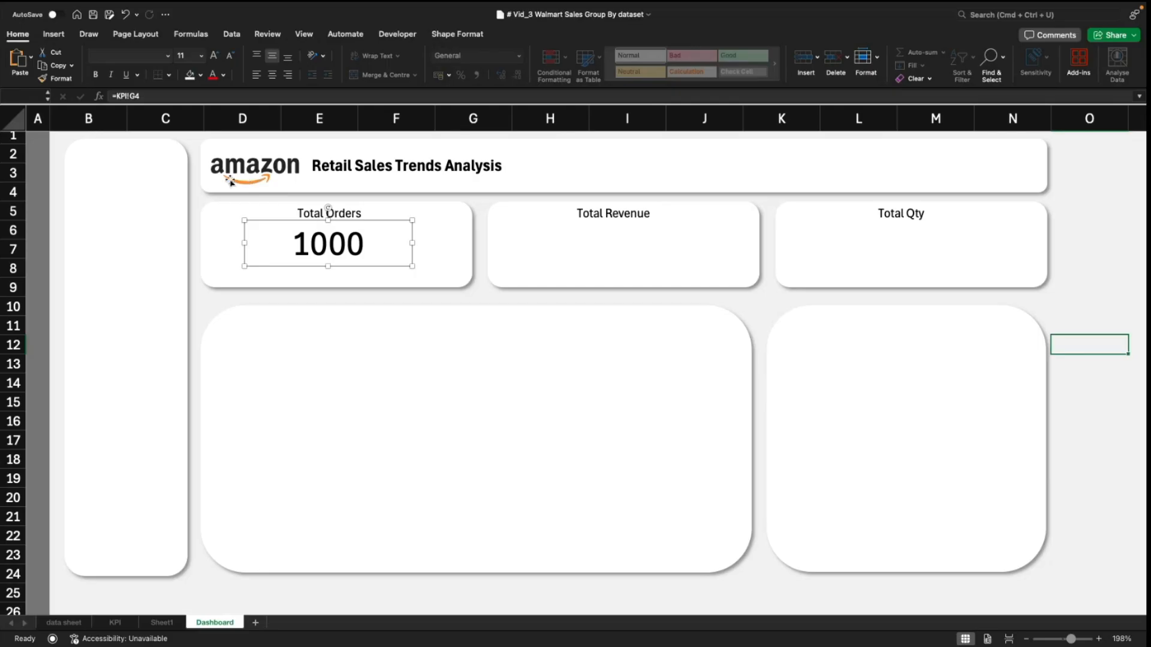
Step: Set the font colour of the "Total Orders" label to the light orange standard colour
click(309, 207)
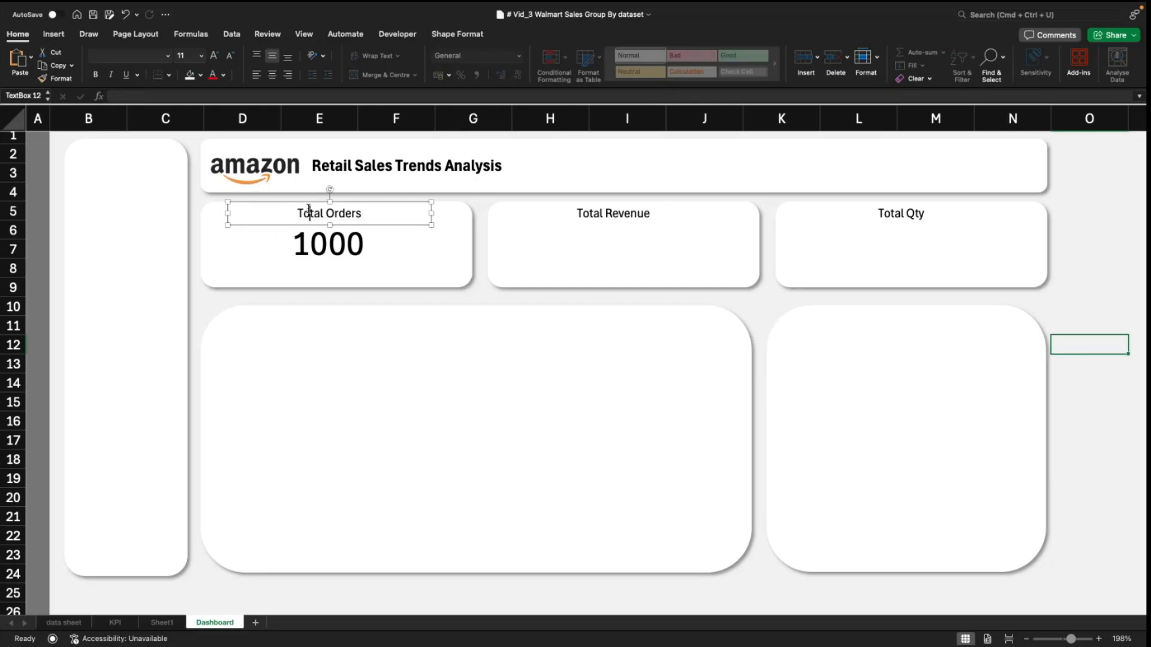
triple_click(320, 211)
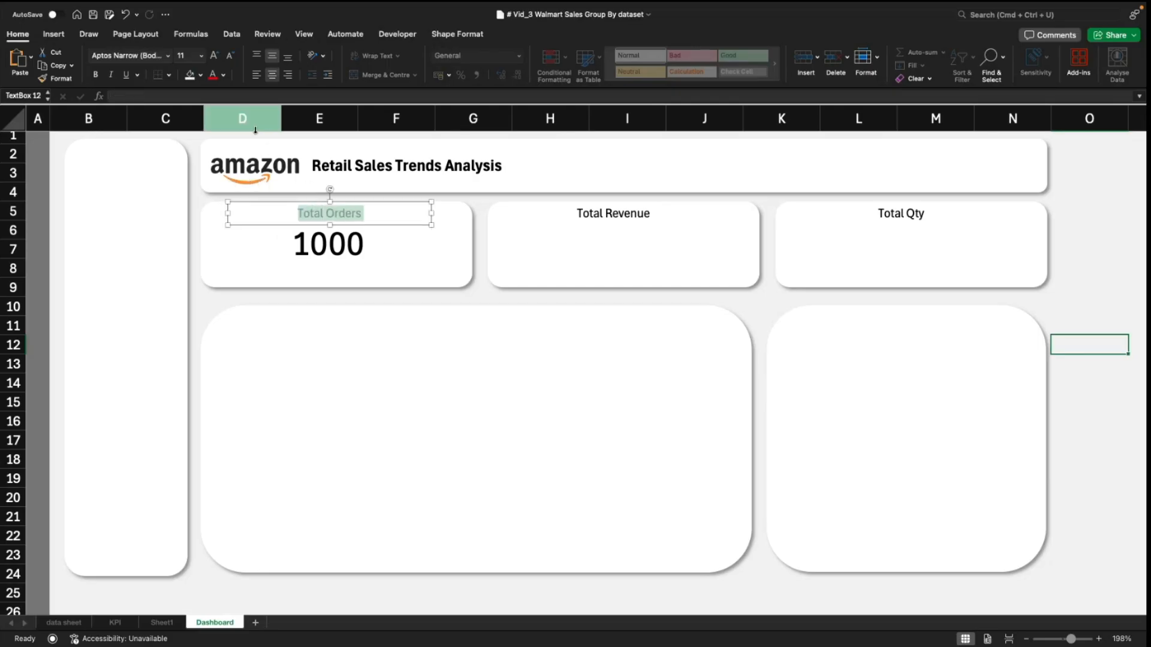
click(223, 75)
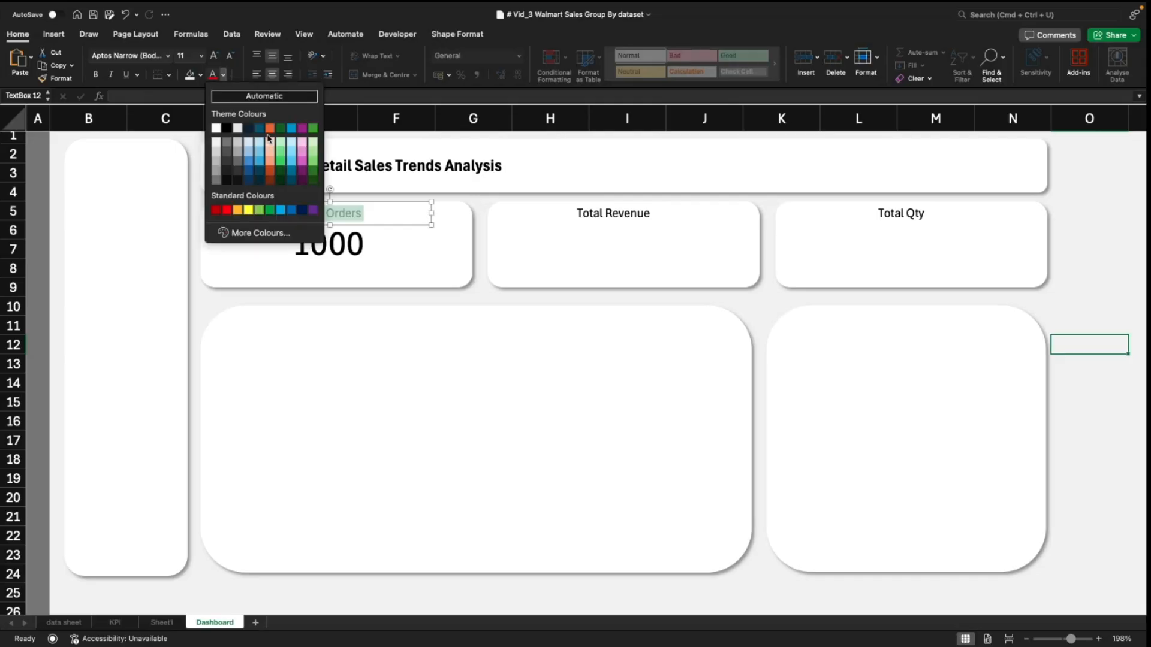
click(238, 210)
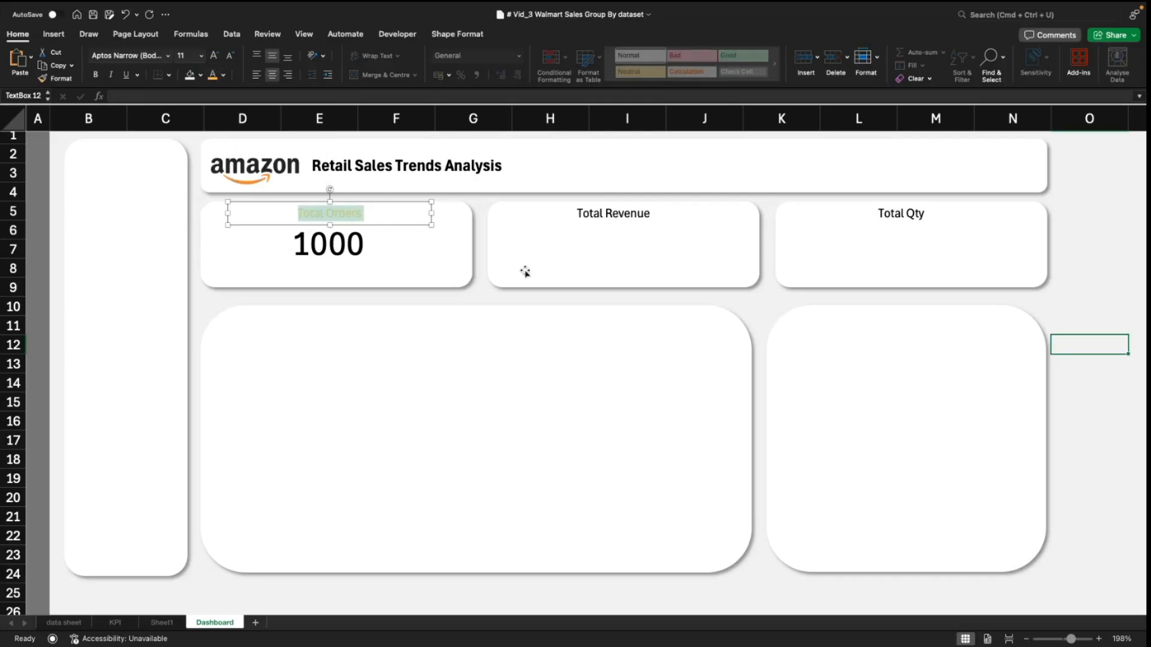
click(1088, 257)
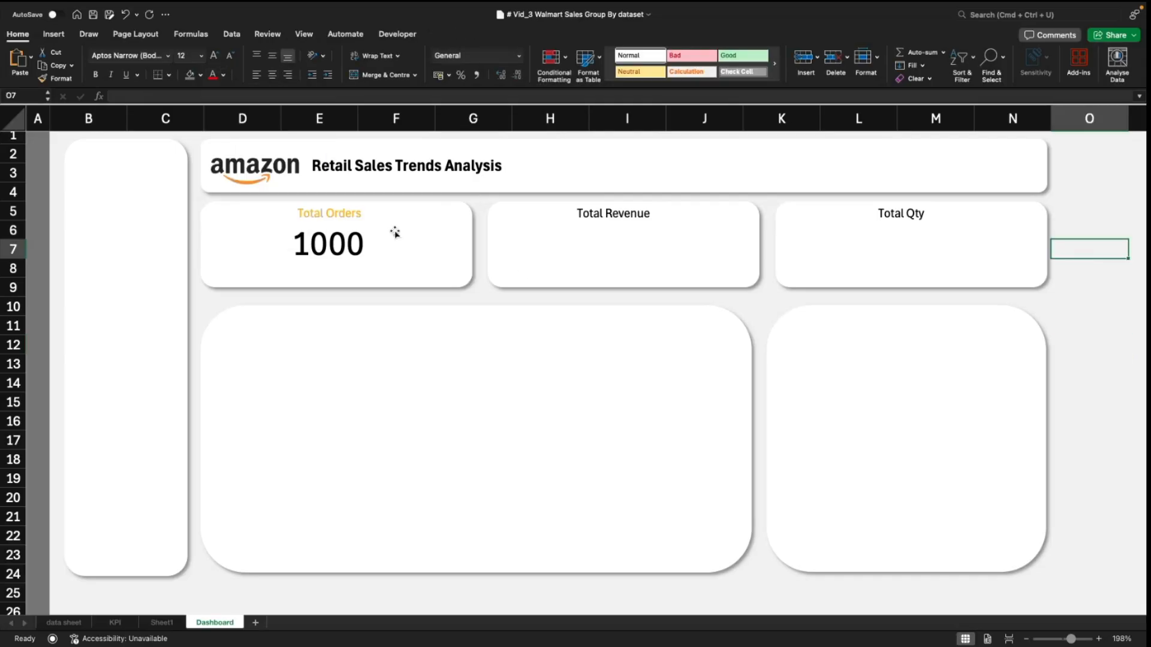
Step: Recolour the "Total Orders" label text with the orange sampled from the arrow in the Amazon logo
double_click(327, 215)
triple_click(327, 215)
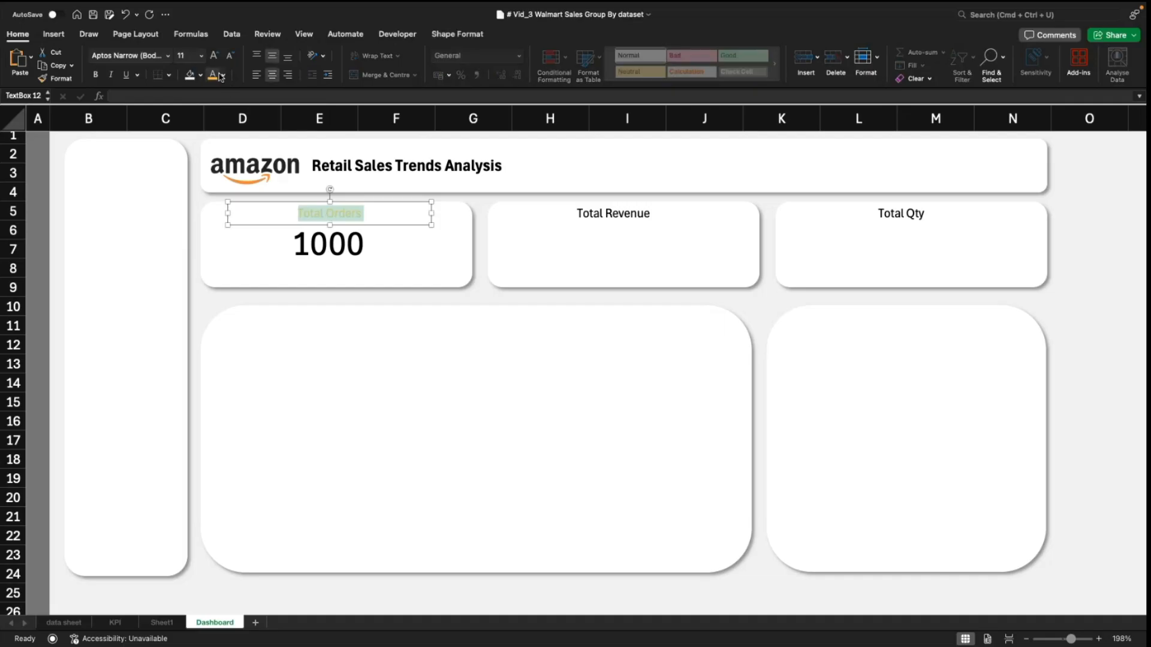
click(223, 75)
click(262, 234)
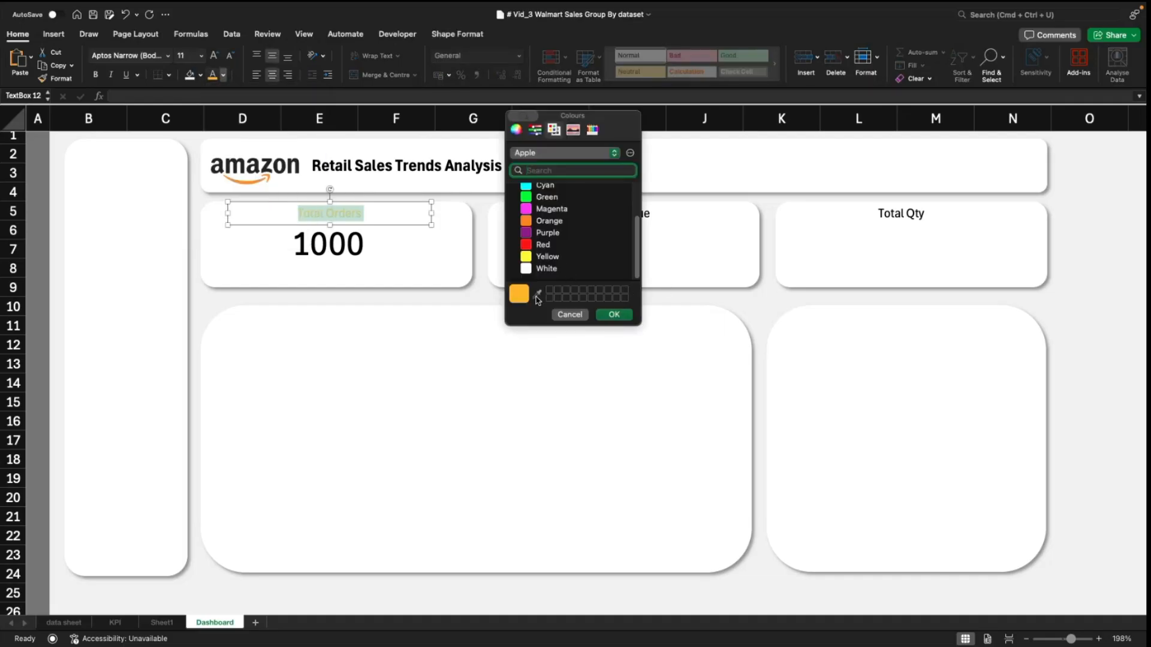
click(537, 294)
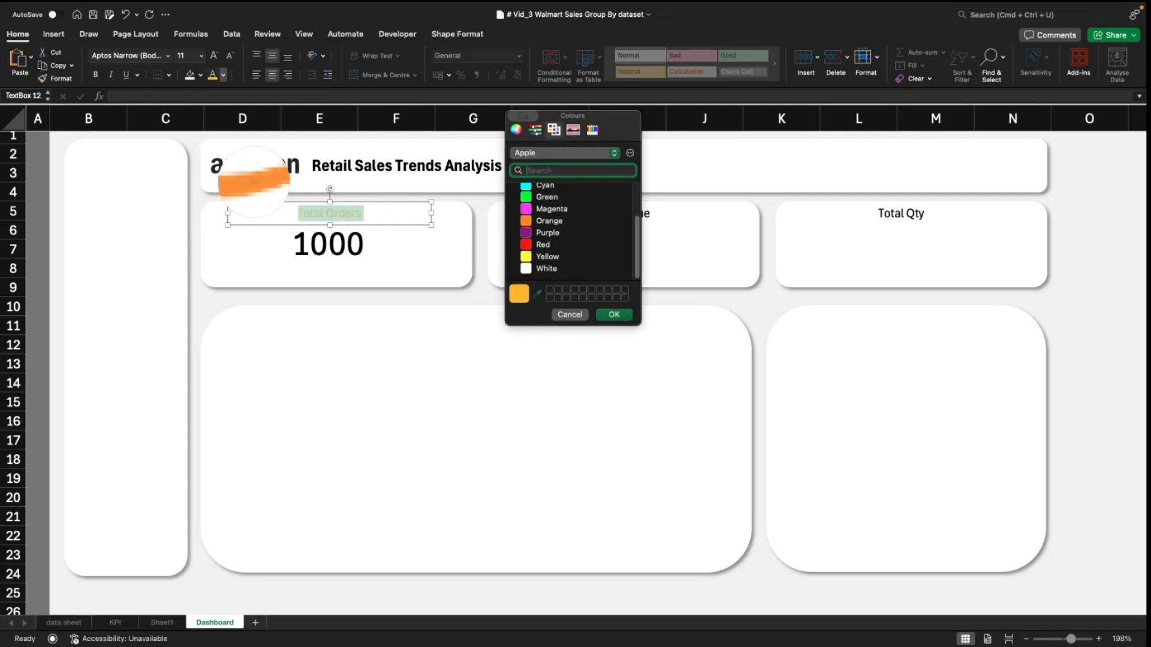
click(254, 182)
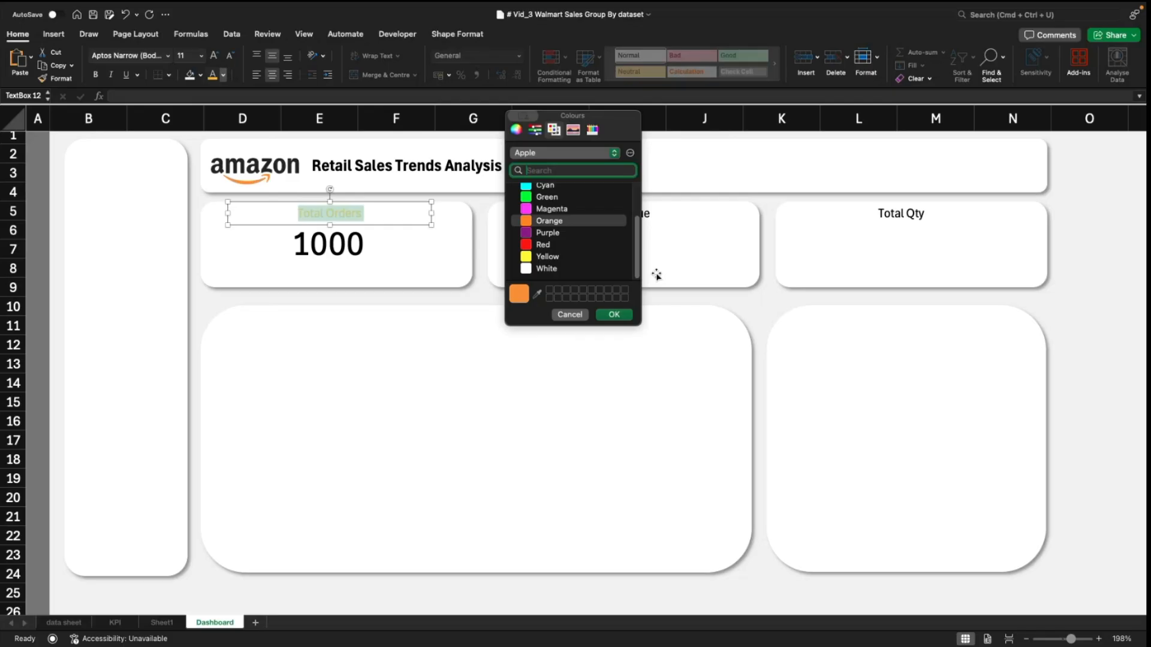
click(619, 315)
click(1058, 303)
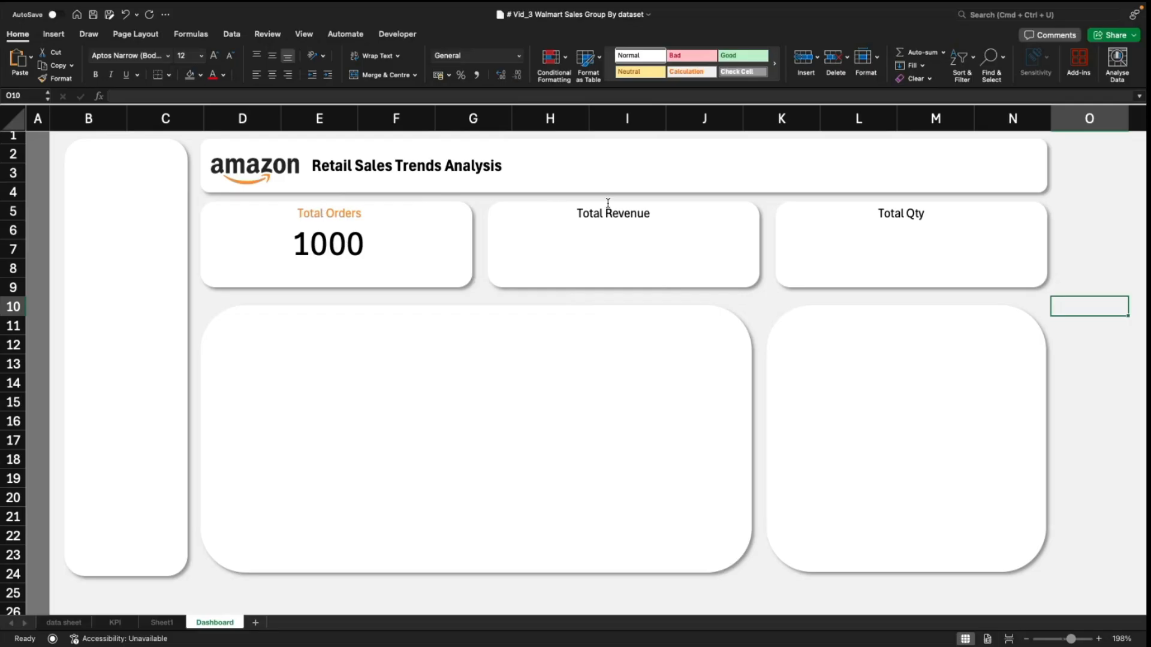
Step: Copy the orange formatting of the "Total Orders" label onto both words of the "Total Revenue" label
double_click(328, 211)
triple_click(310, 213)
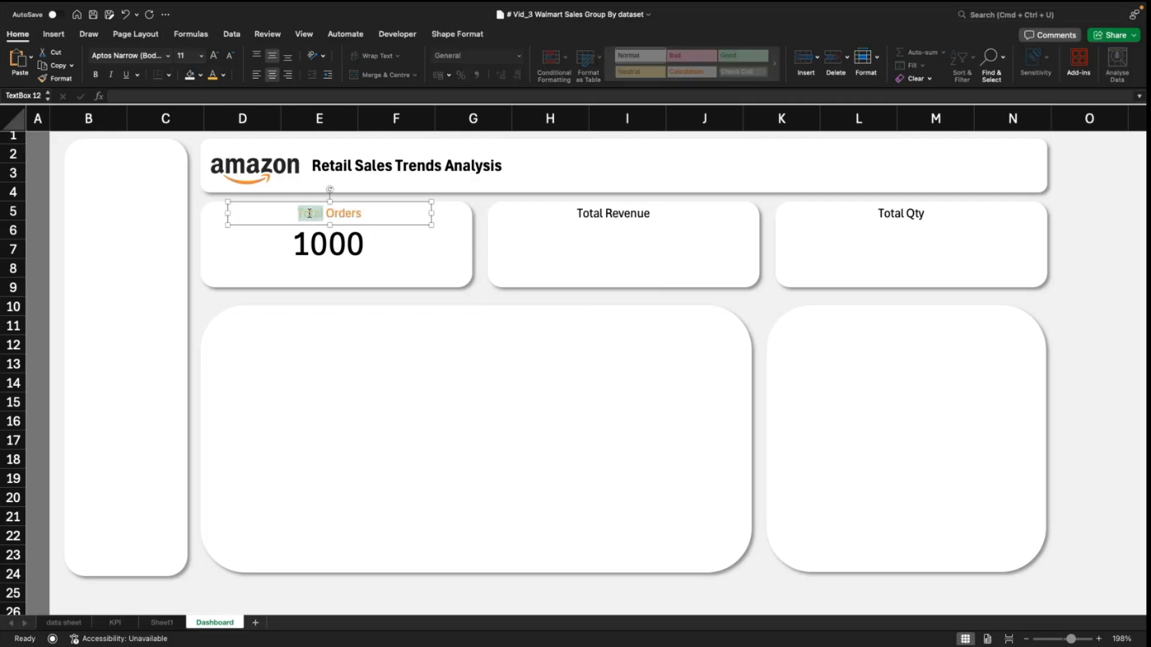
click(55, 77)
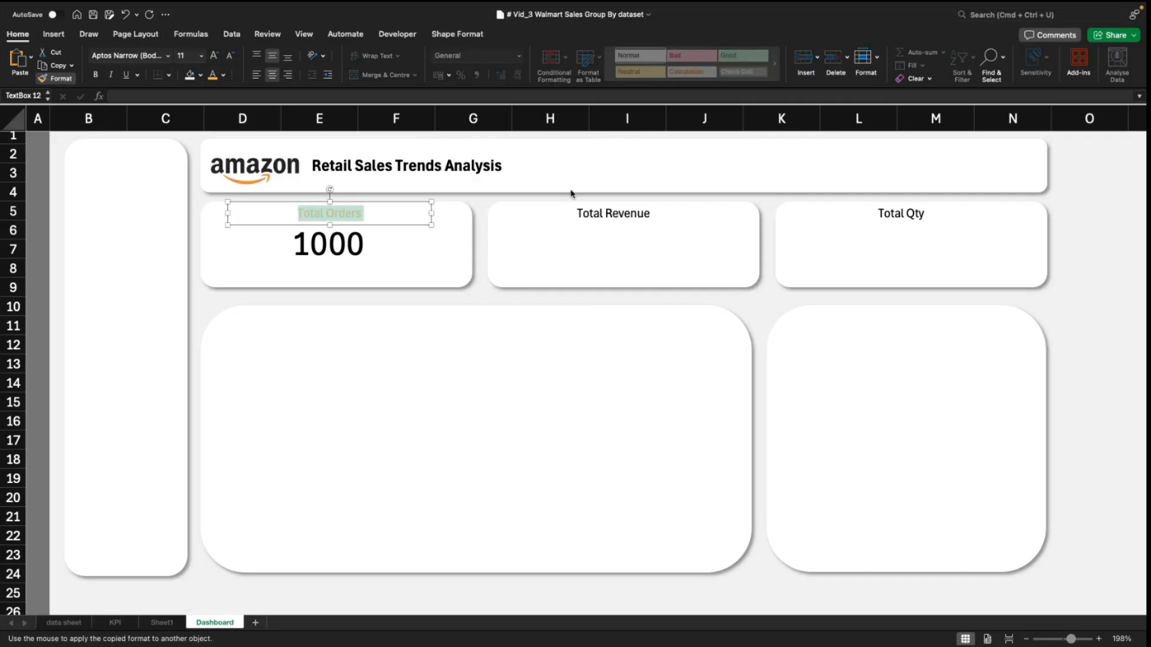
click(614, 214)
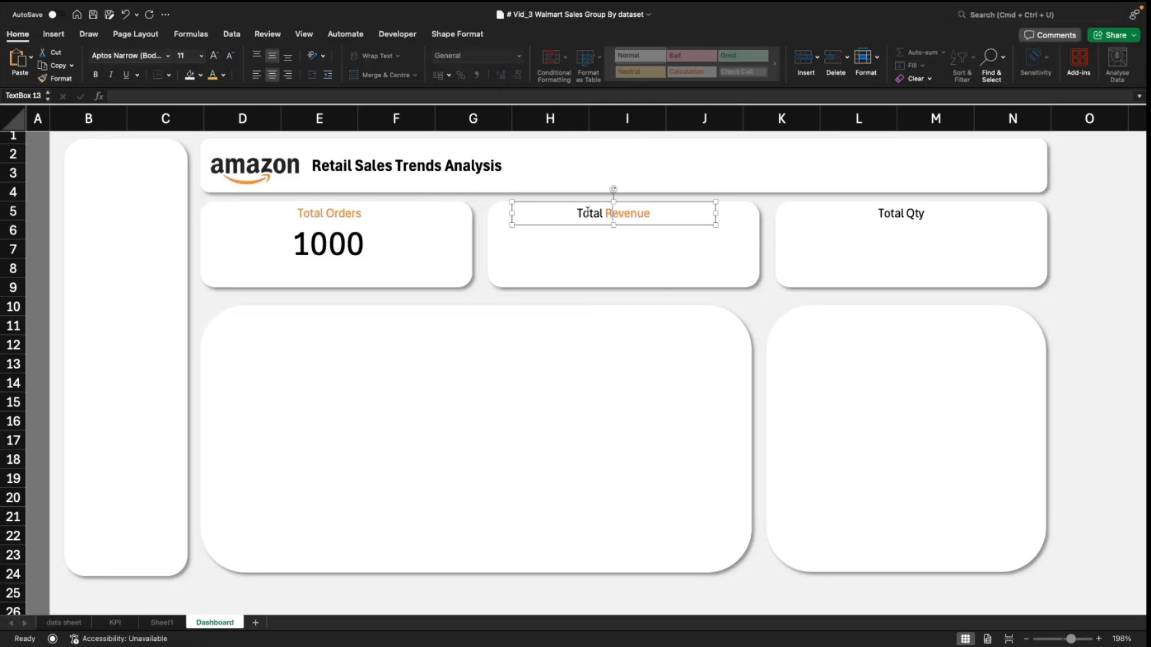
double_click(590, 213)
double_click(624, 214)
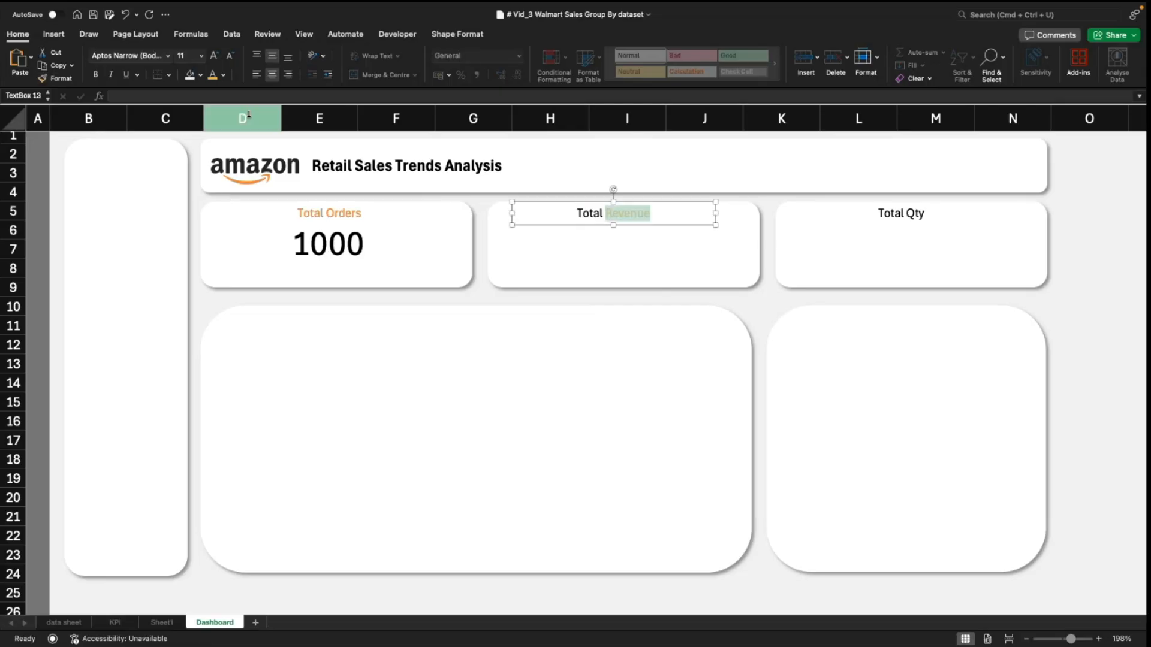
click(60, 78)
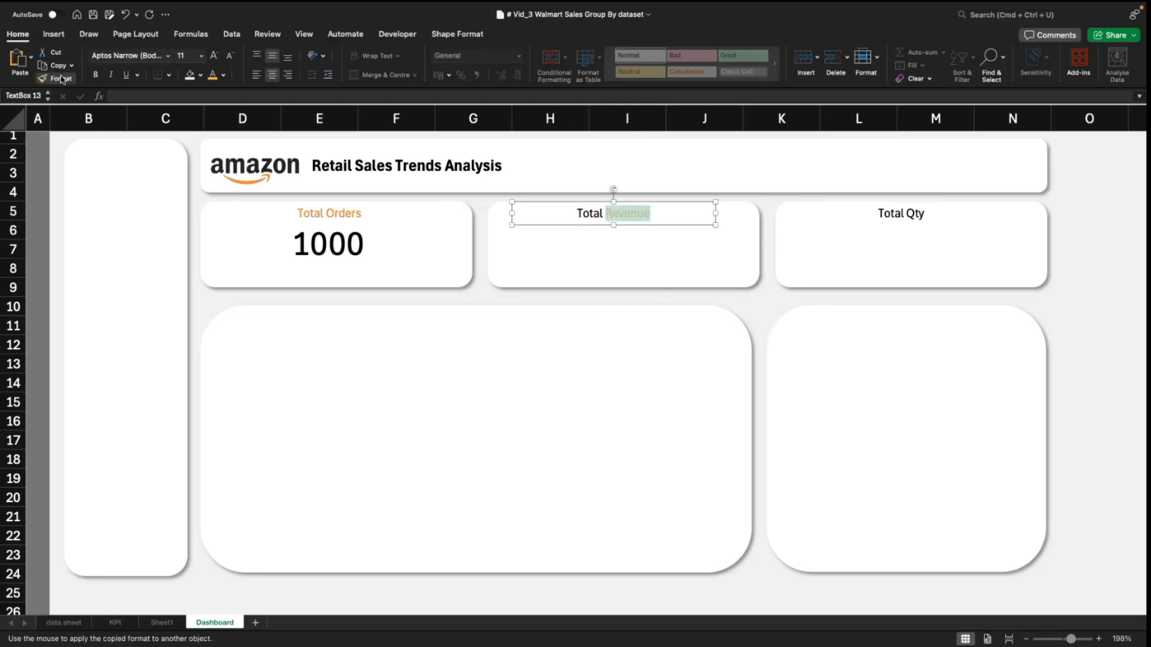
click(598, 213)
click(1105, 273)
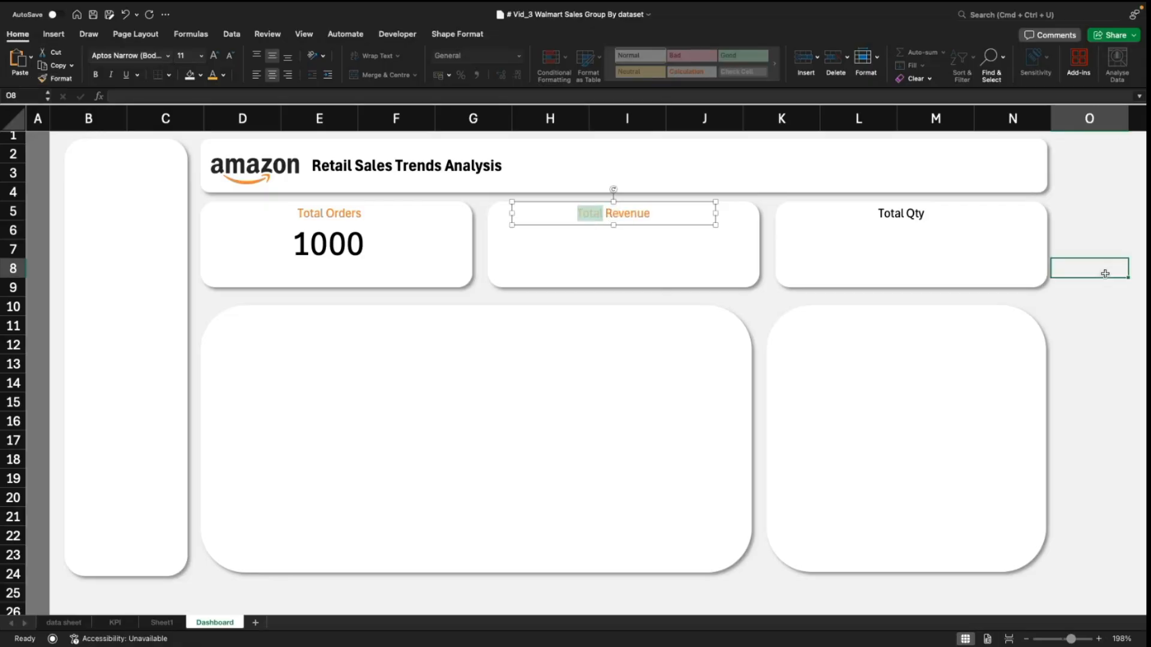
Step: Copy the "Total Revenue" label's formatting onto the "Total Qty" label
click(583, 215)
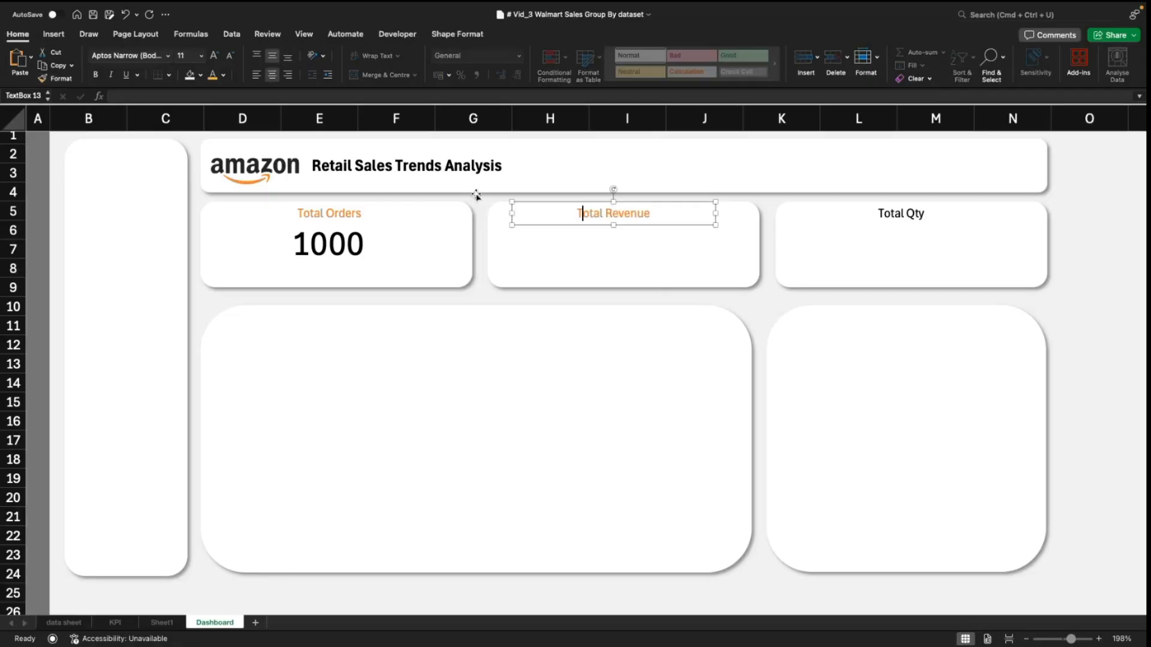
click(55, 77)
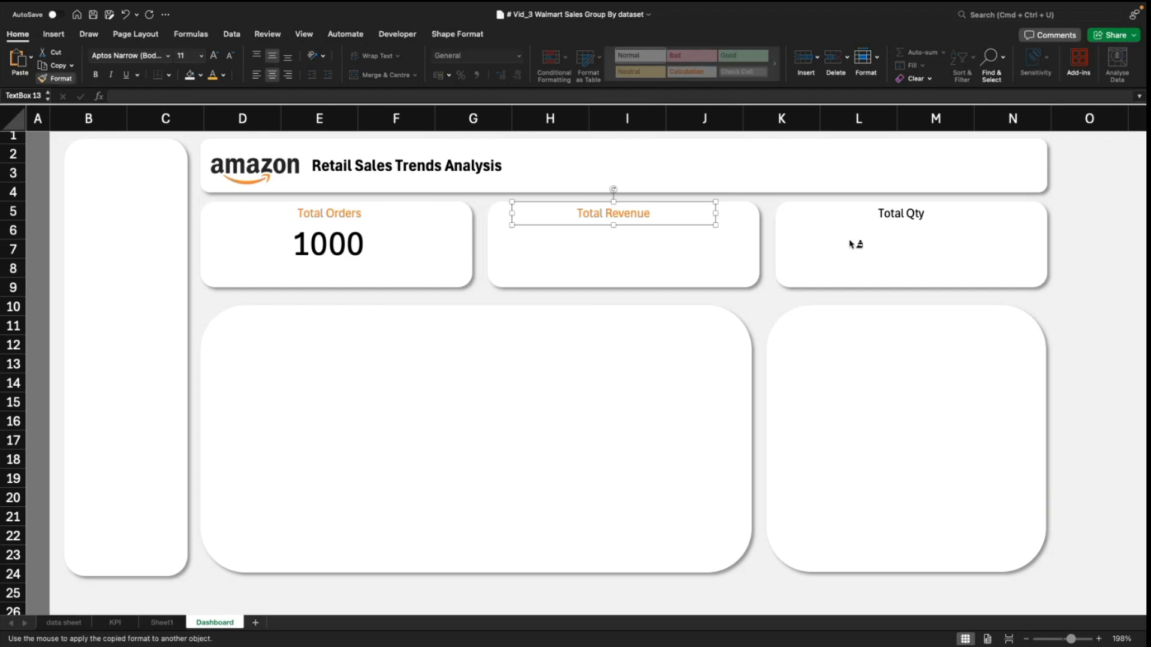
click(890, 217)
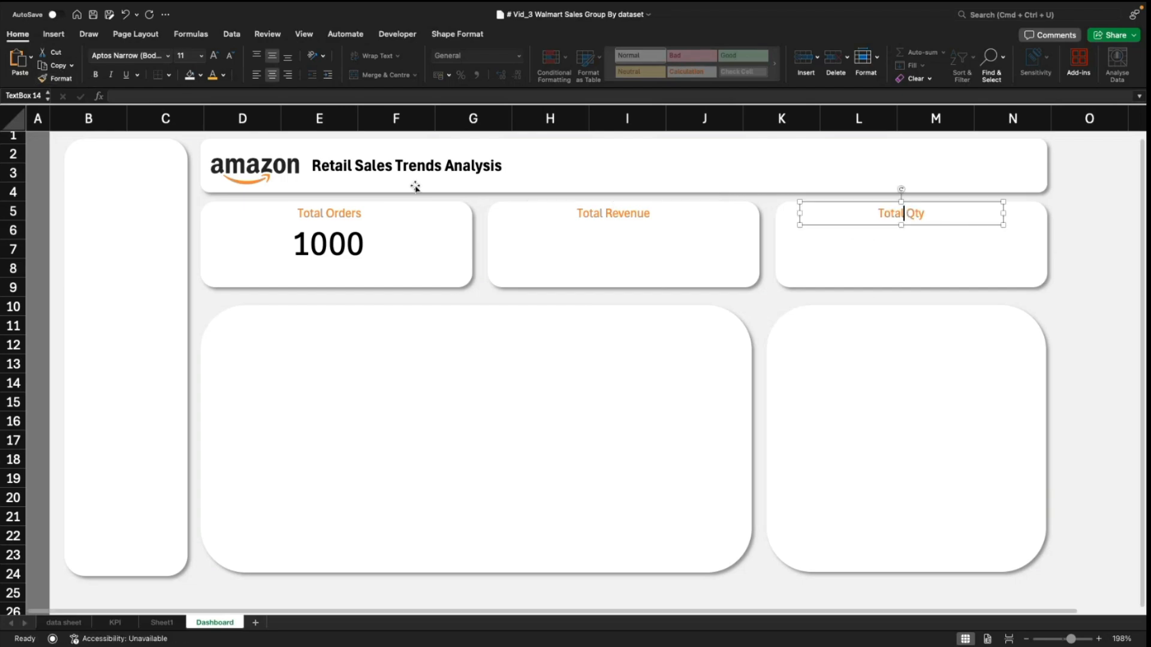
click(1108, 303)
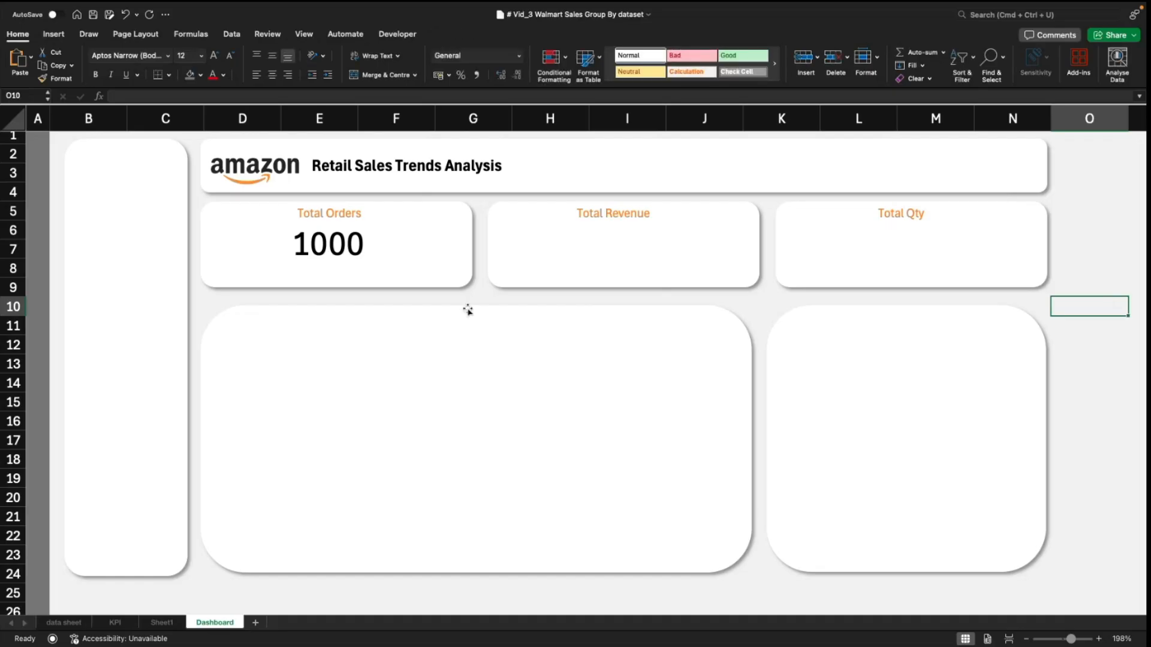
Step: Duplicate the linked Total Orders value text box and place the copy directly beneath the "Total Revenue" label
click(326, 245)
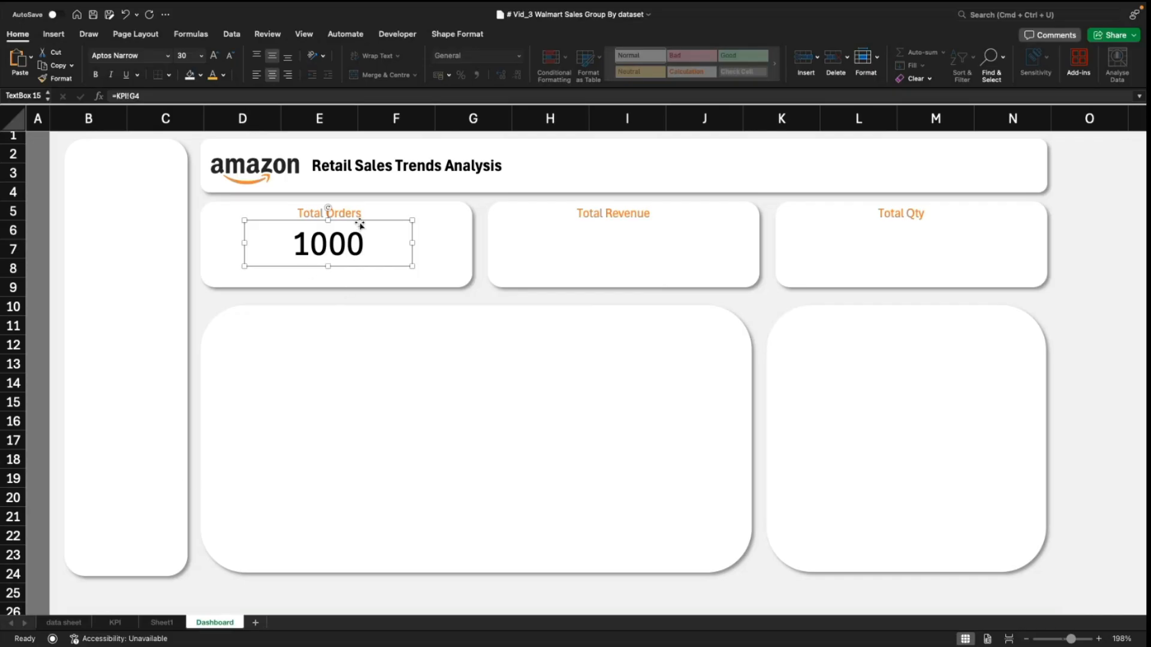
key(super+d)
drag(385, 237, 652, 221)
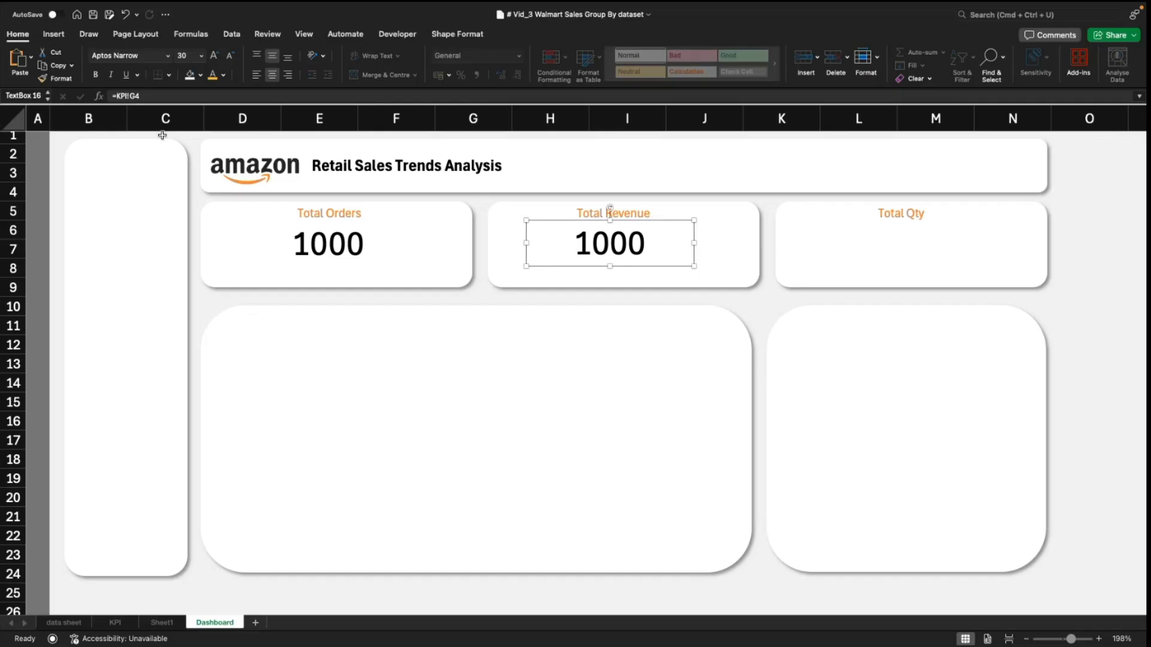
Step: Relink the duplicated value under "Total Revenue" to the Revenue value in cell H4 of the KPI sheet
click(138, 95)
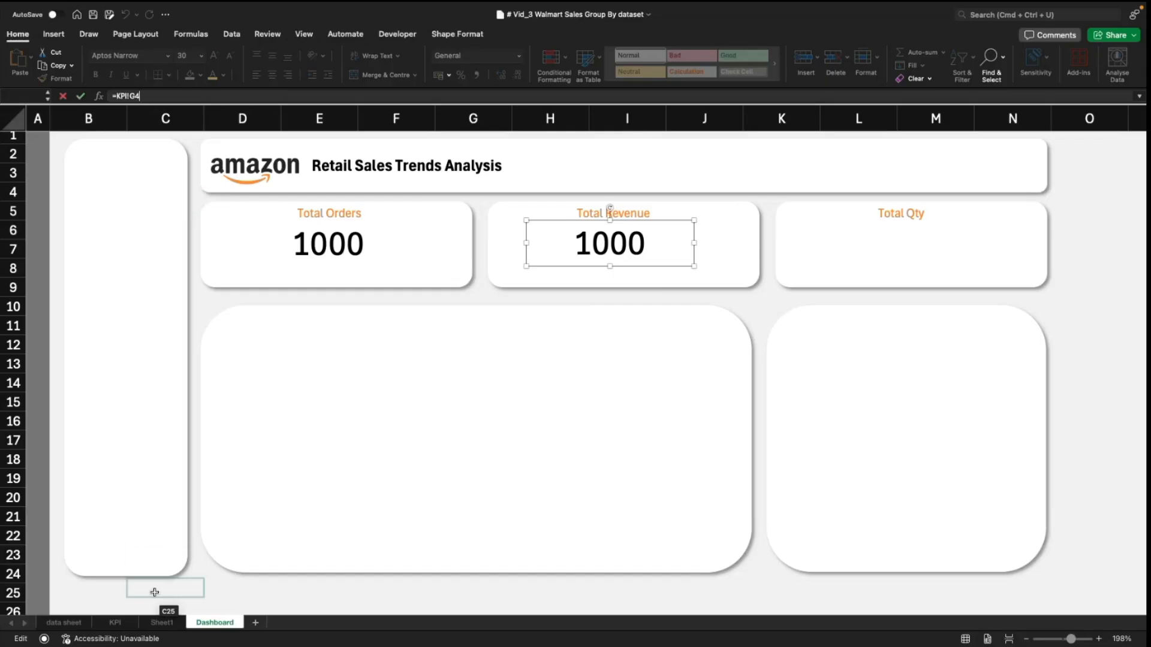
click(115, 624)
click(583, 197)
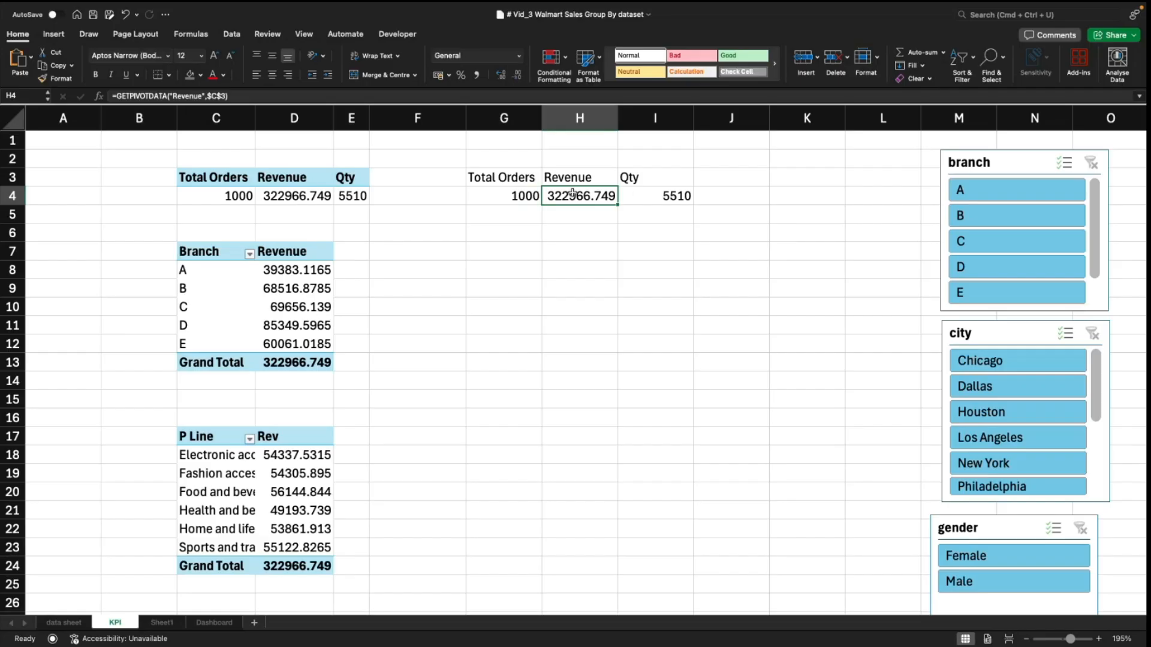
Step: Link the text box in the dashboard's Total Revenue card to cell H4 of the KPI sheet
click(659, 197)
click(584, 197)
click(660, 202)
click(214, 622)
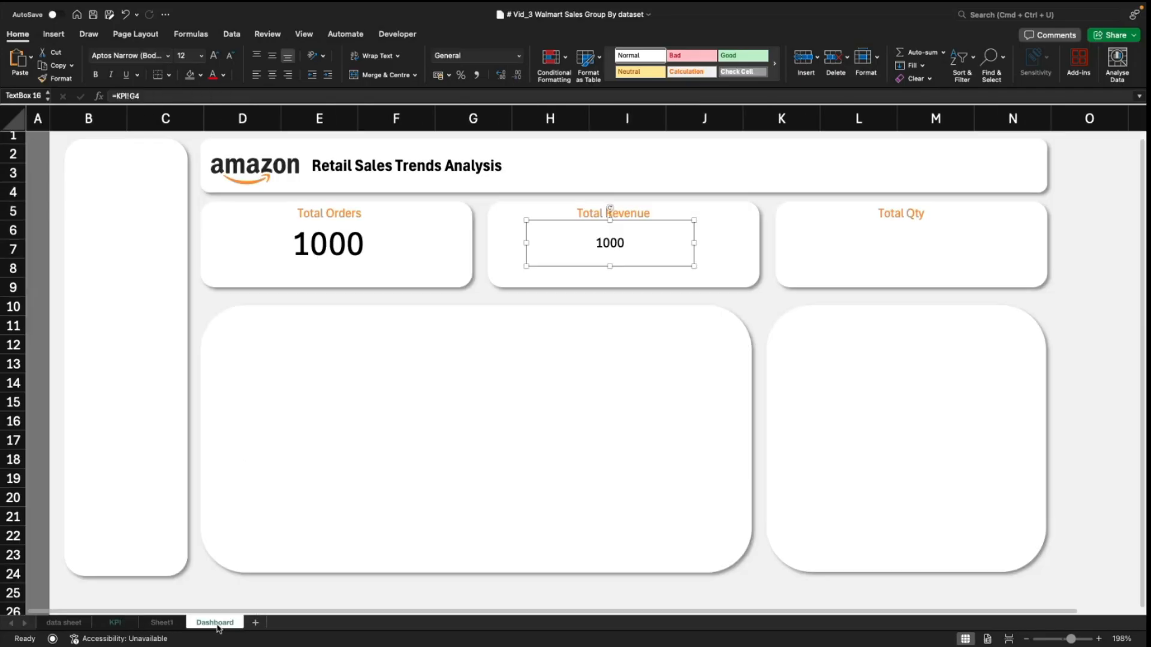
click(147, 96)
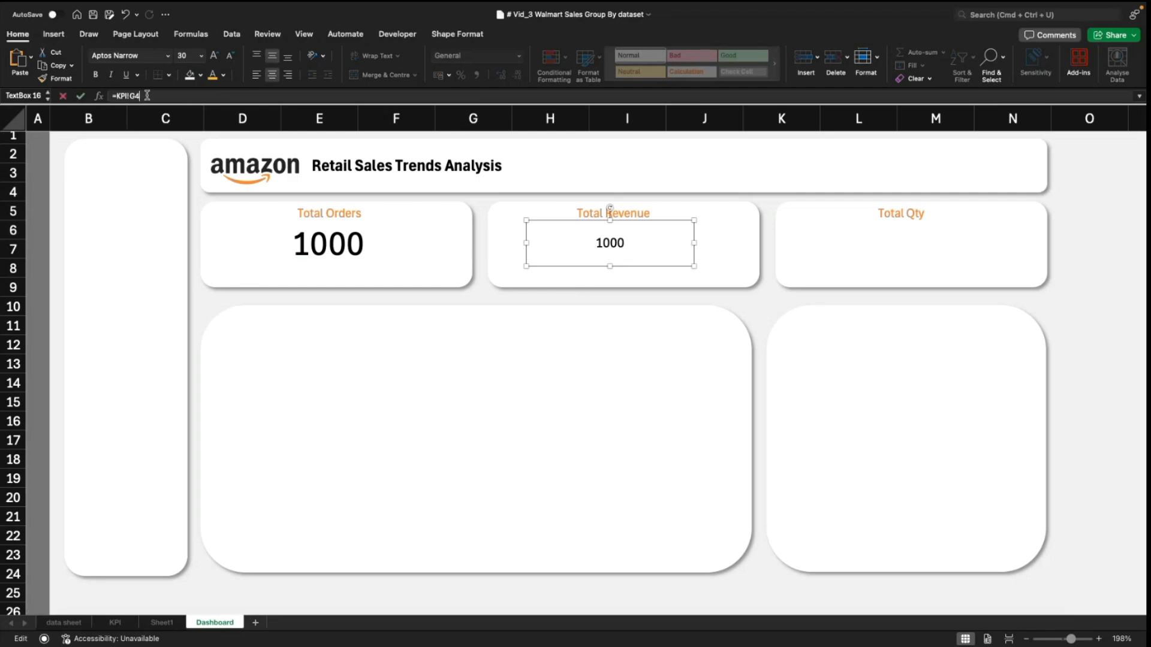
key(Return)
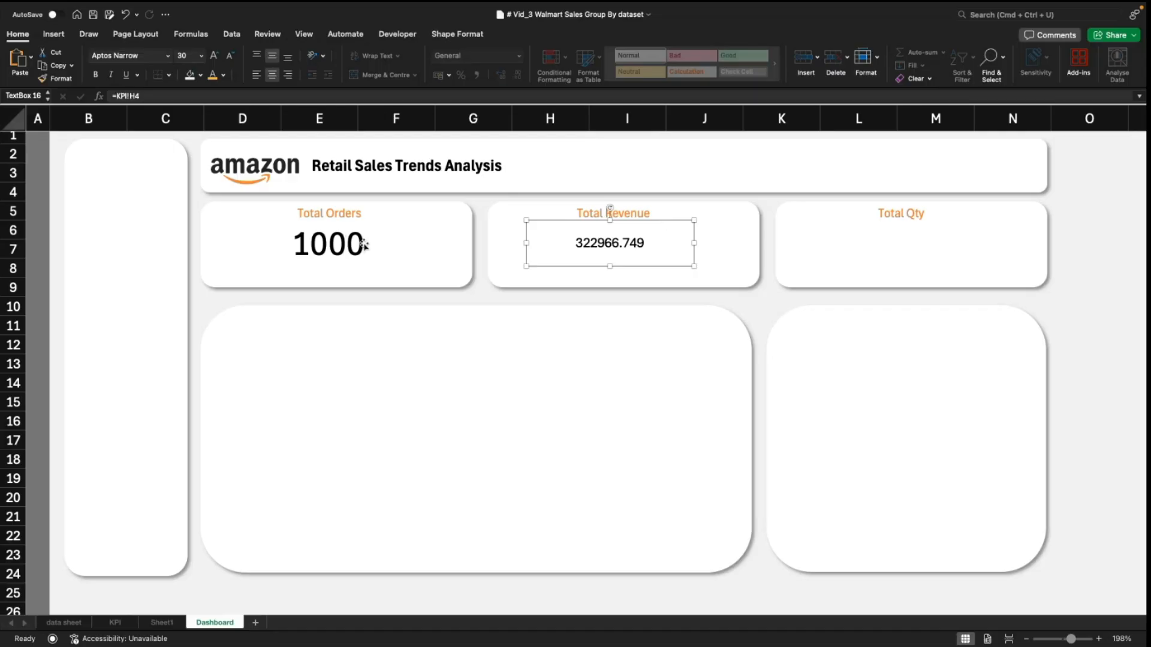
Step: Duplicate the revenue value box into the Total Qty card and link the copy to KPI!I4
key(super+d)
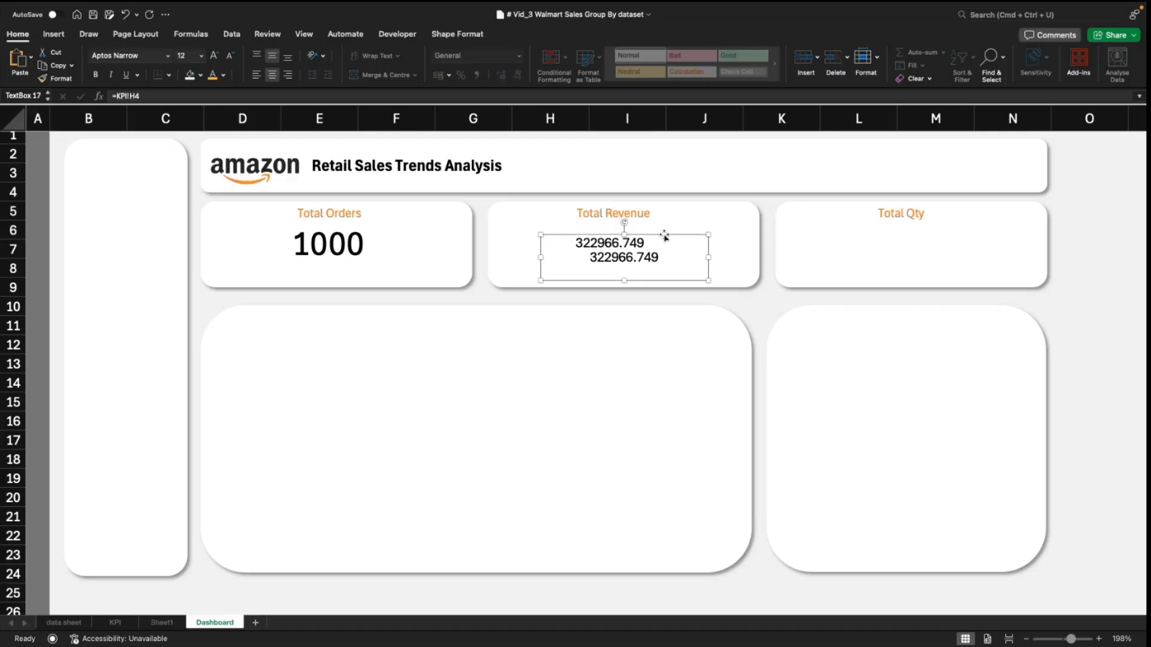
drag(664, 235, 949, 232)
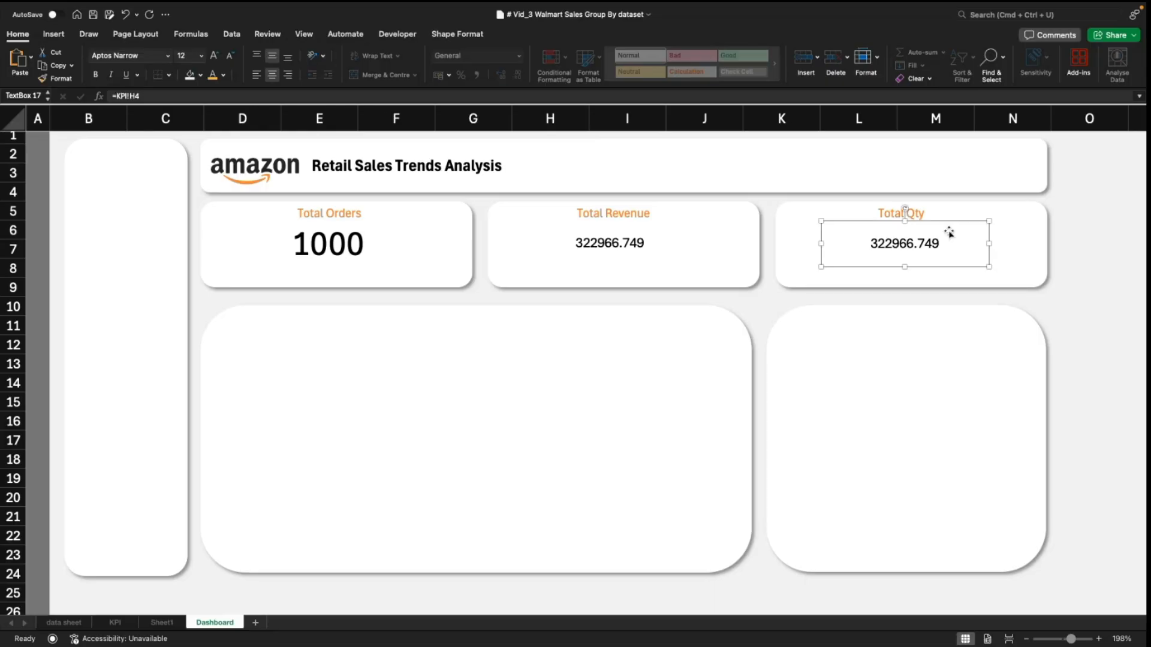
click(140, 95)
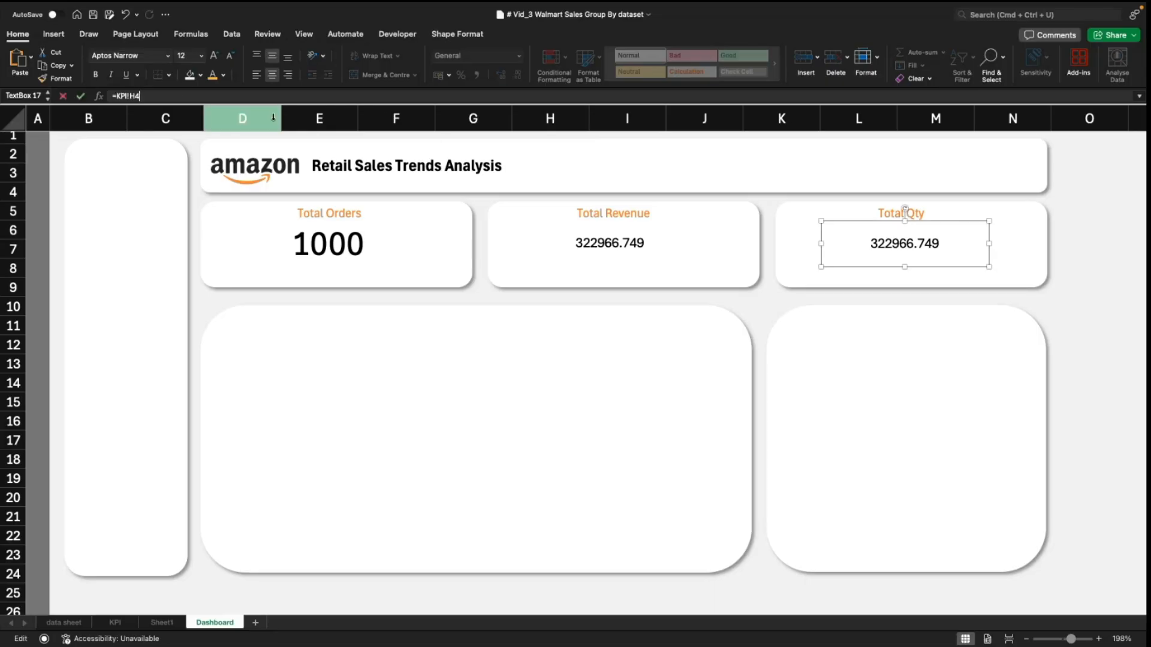
text(I)
key(Return)
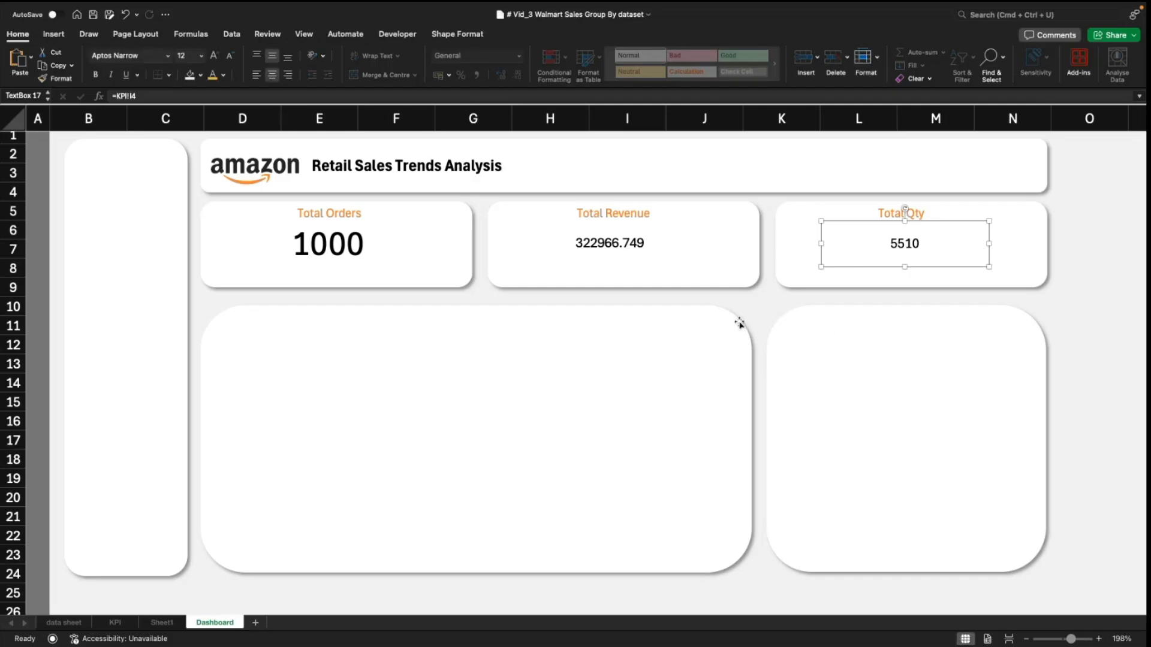
Step: Copy the Total Orders value's formatting onto the Total Revenue and Total Qty values
click(640, 249)
click(327, 245)
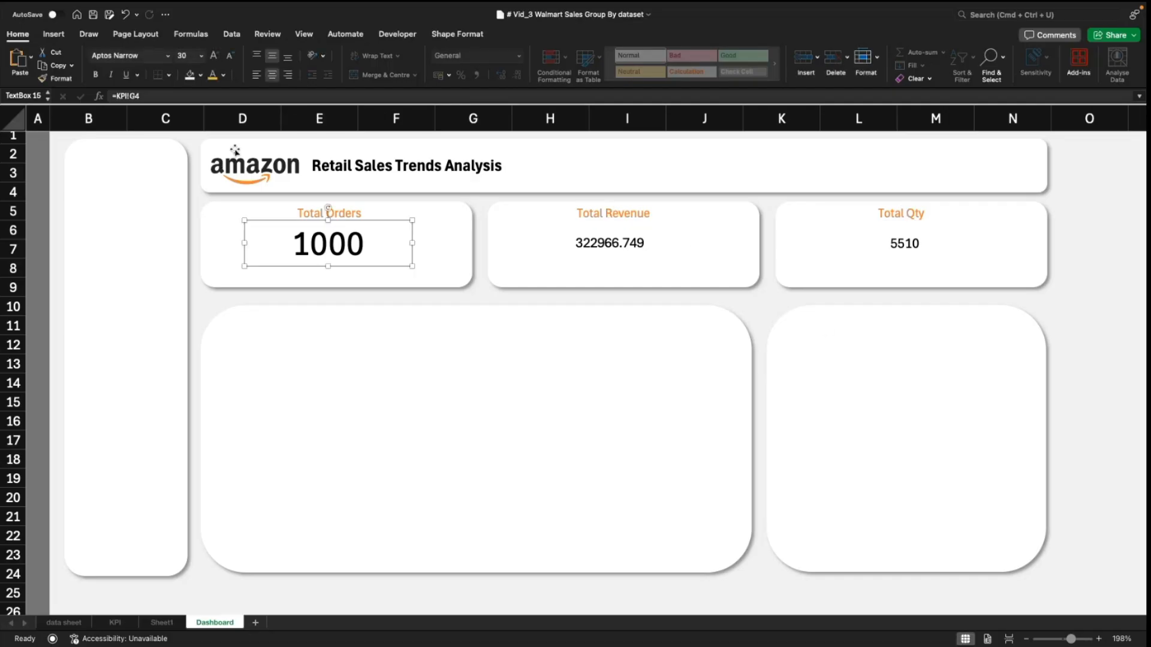
click(57, 78)
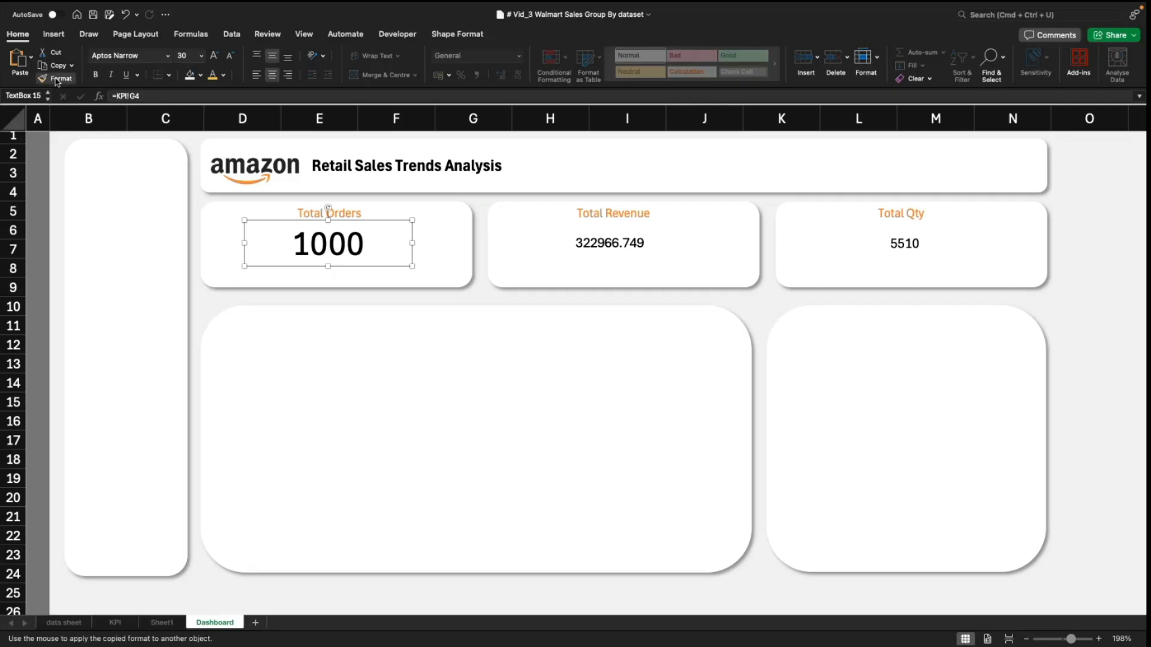
click(627, 250)
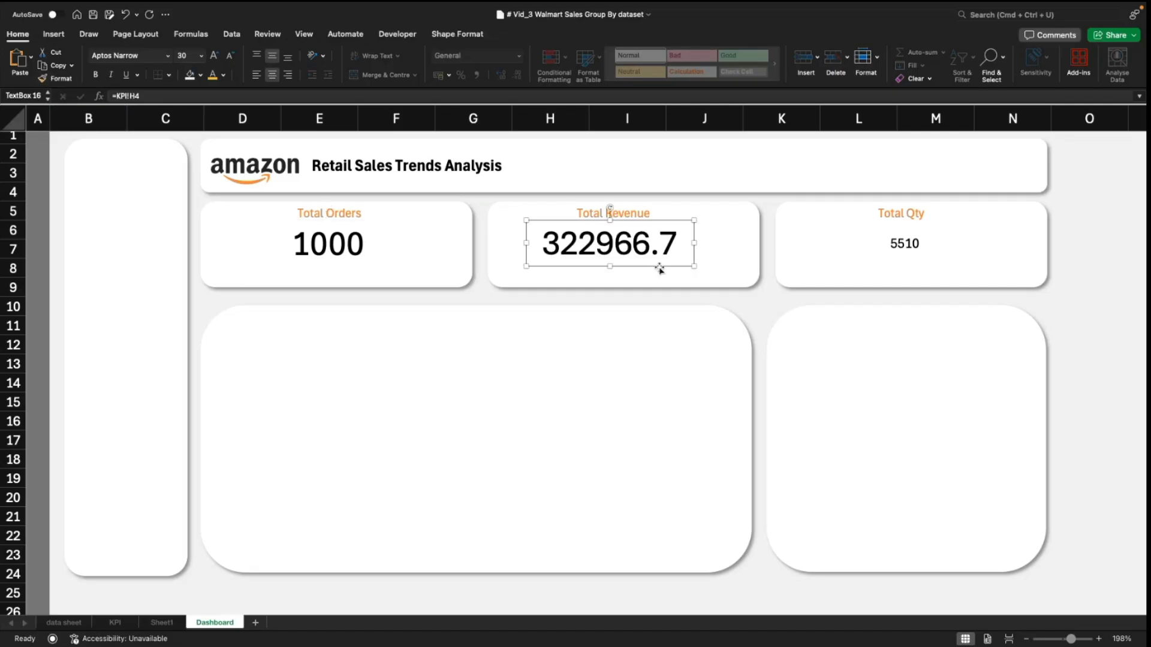
click(52, 81)
click(907, 246)
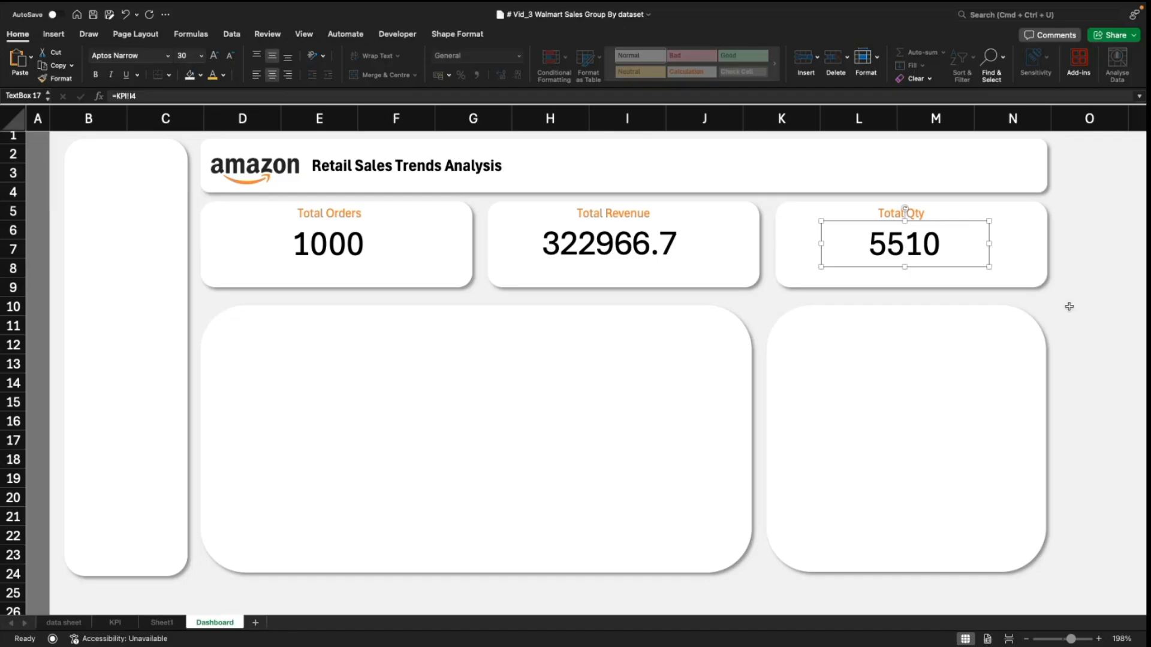
Step: Move the Total Qty and Total Revenue value boxes slightly lower and widen the revenue box to fit its full number
click(1127, 346)
click(963, 258)
drag(965, 223, 970, 227)
click(650, 246)
drag(644, 223, 645, 223)
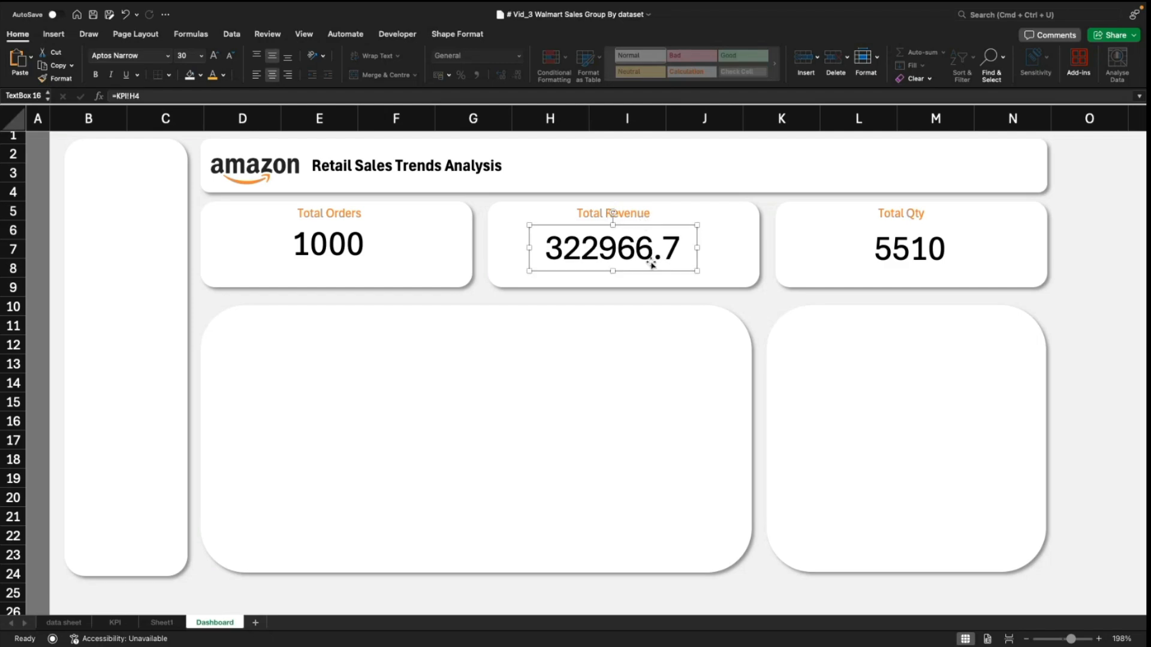
drag(698, 248, 683, 223)
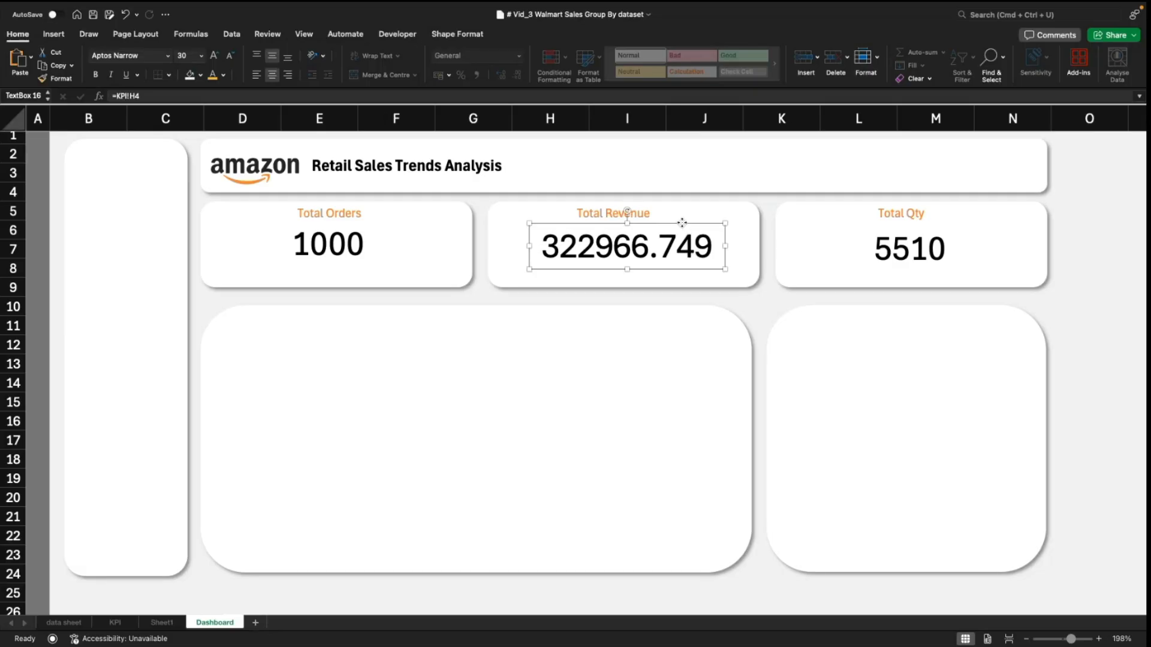
Step: Move the Total Orders value box slightly lower in its card to match the other two values
click(920, 244)
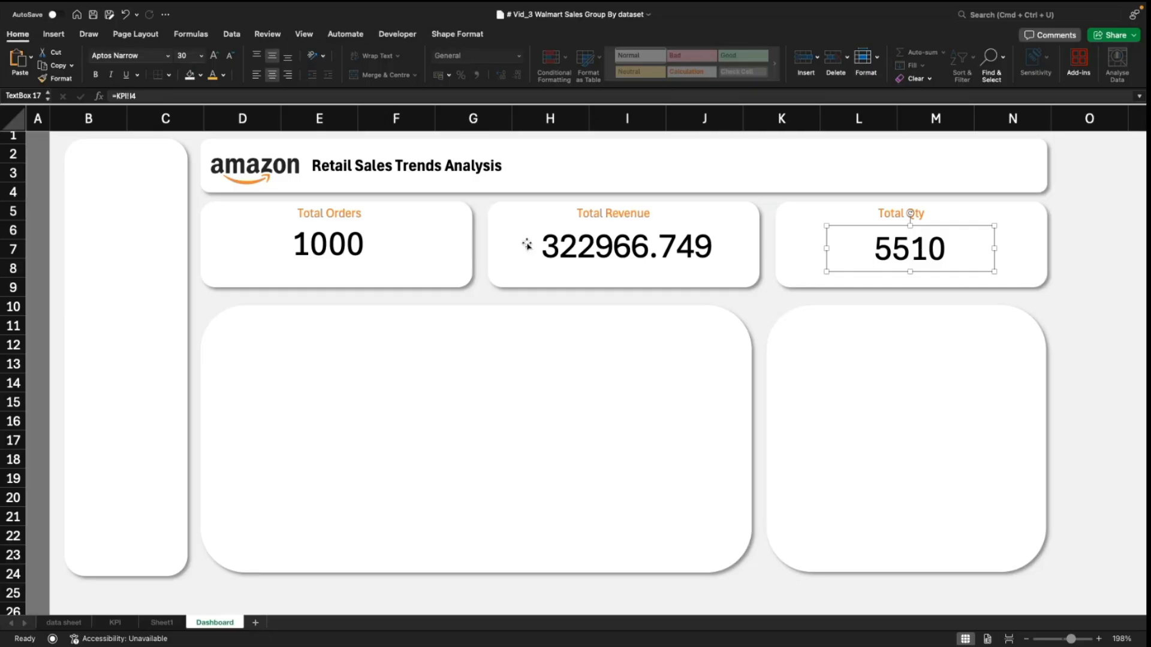
click(330, 247)
drag(360, 220, 358, 225)
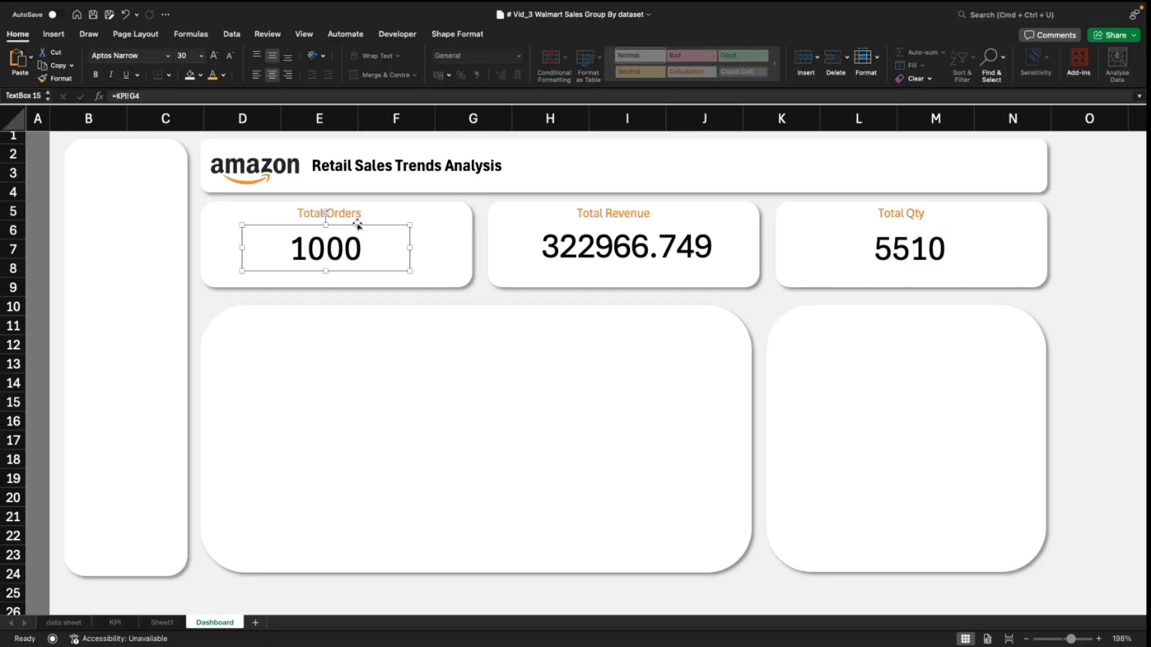
click(678, 243)
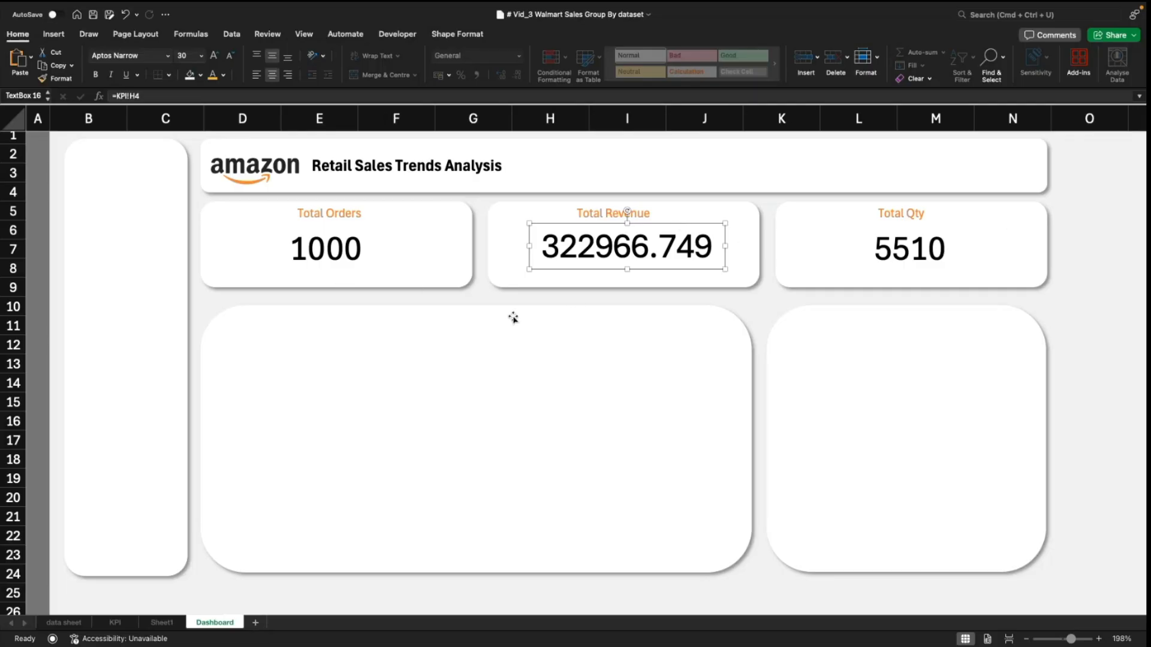
click(1092, 402)
click(1098, 426)
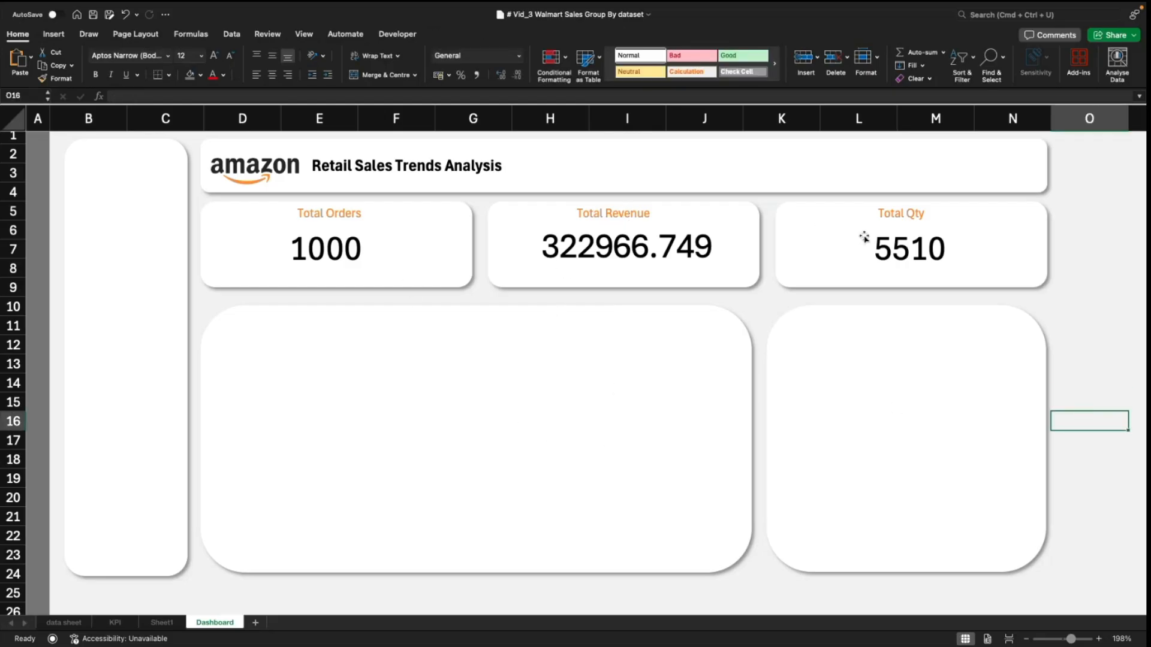
Step: Align the Total Orders, Total Revenue and Total Qty value boxes with one another using Align to Top
click(336, 258)
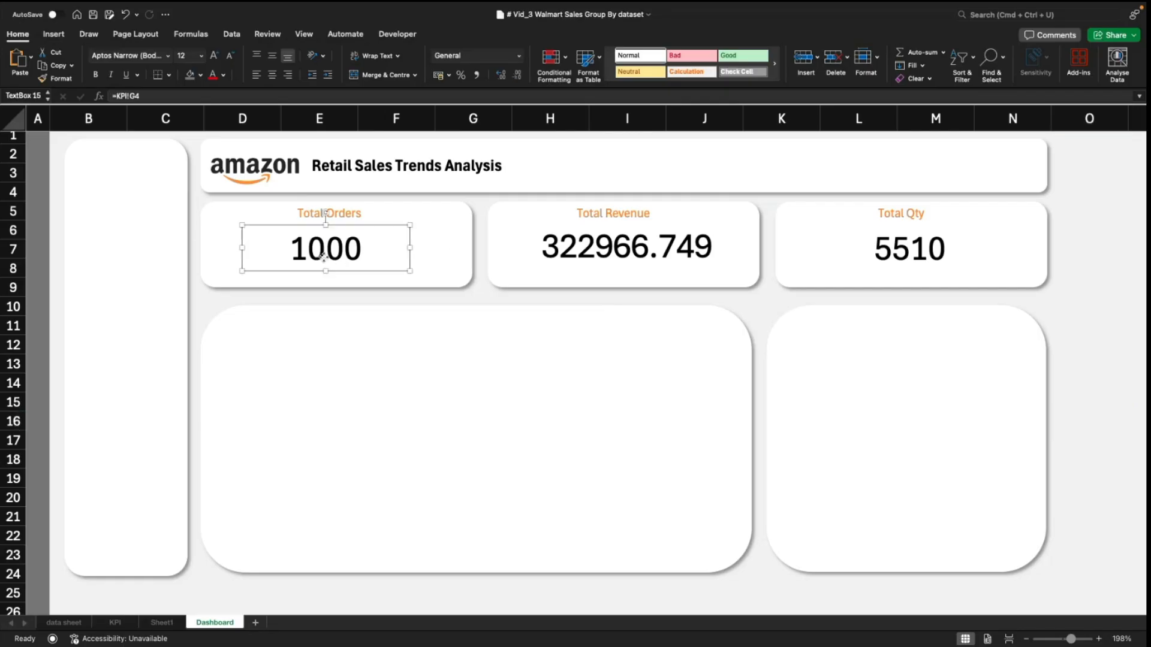
shift+click(639, 246)
shift+click(906, 252)
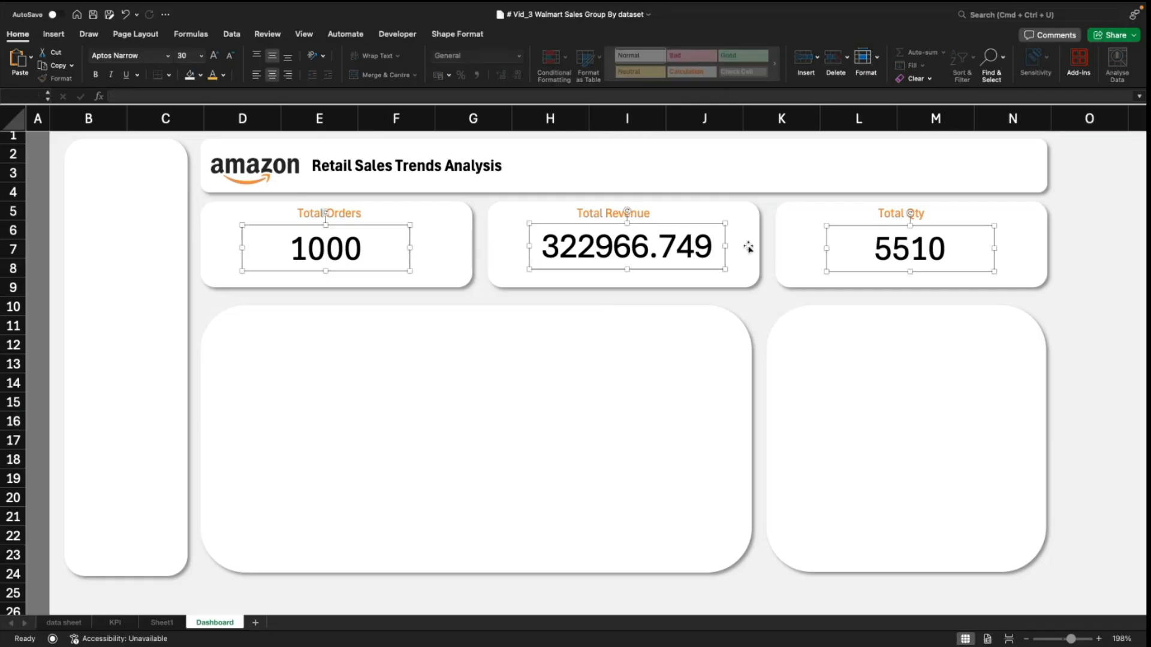
click(456, 35)
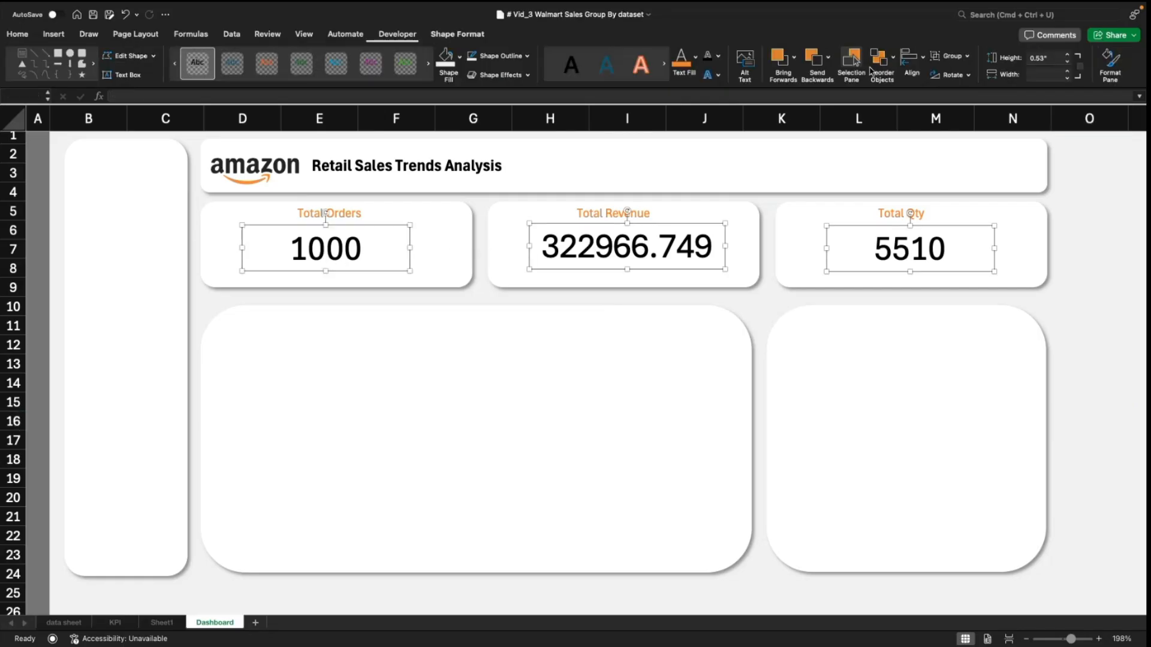
click(924, 60)
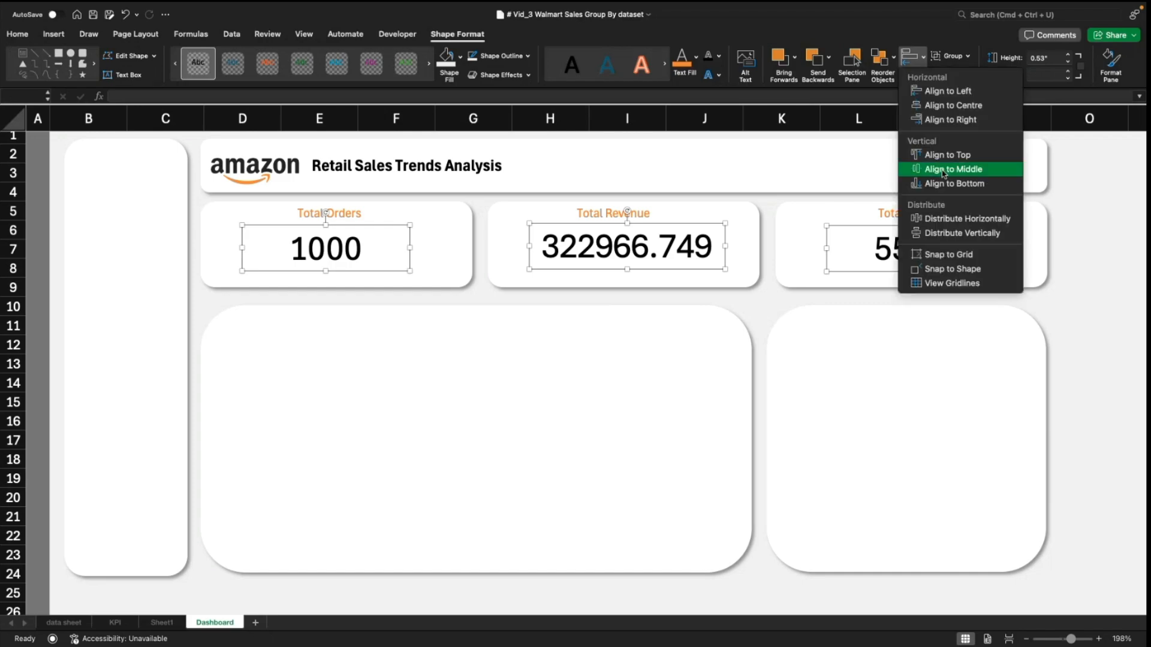
click(947, 155)
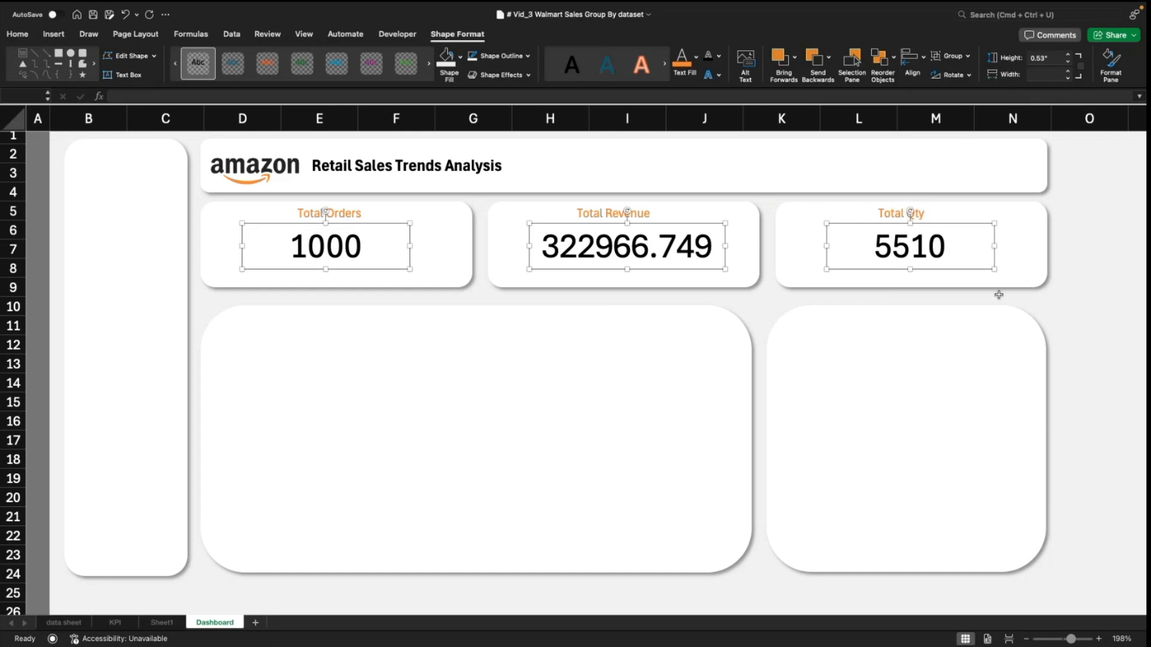
click(1116, 293)
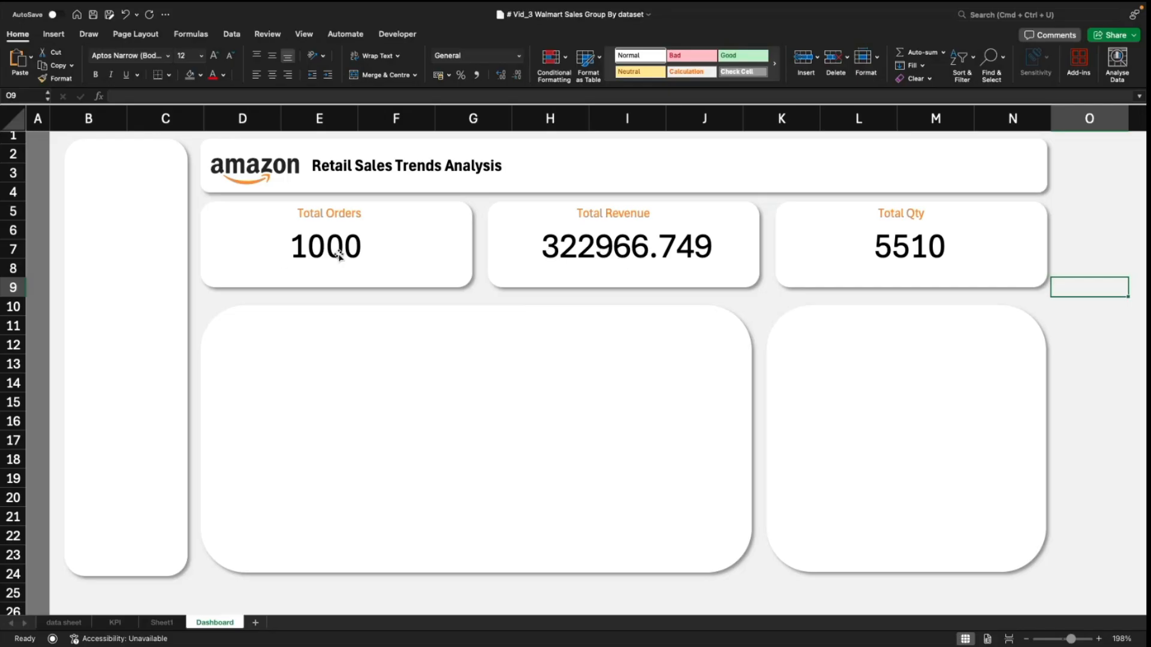
click(1106, 400)
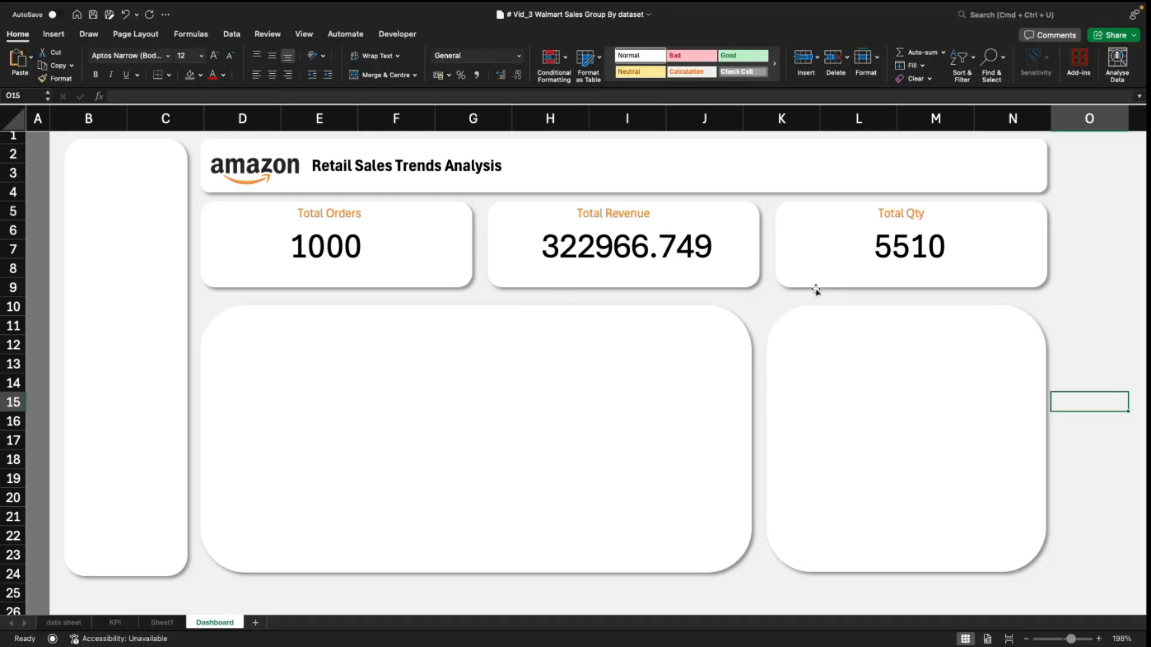
click(1095, 307)
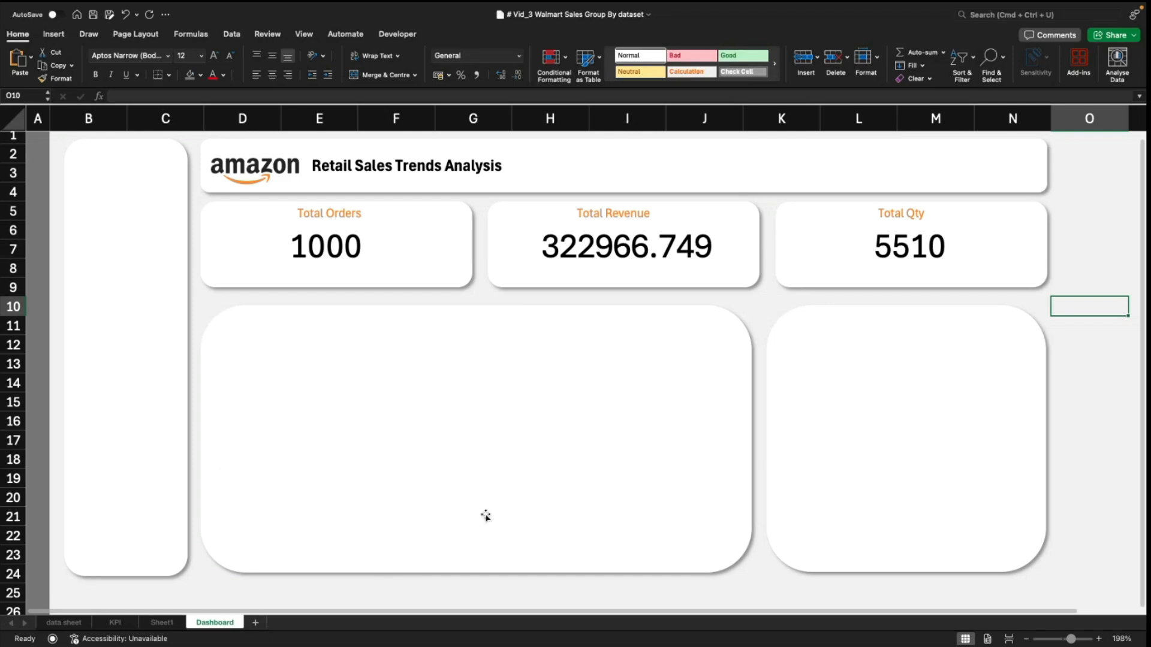
Step: Examine the product line pivot table and the rest of the city slicer's list on the KPI sheet
click(116, 624)
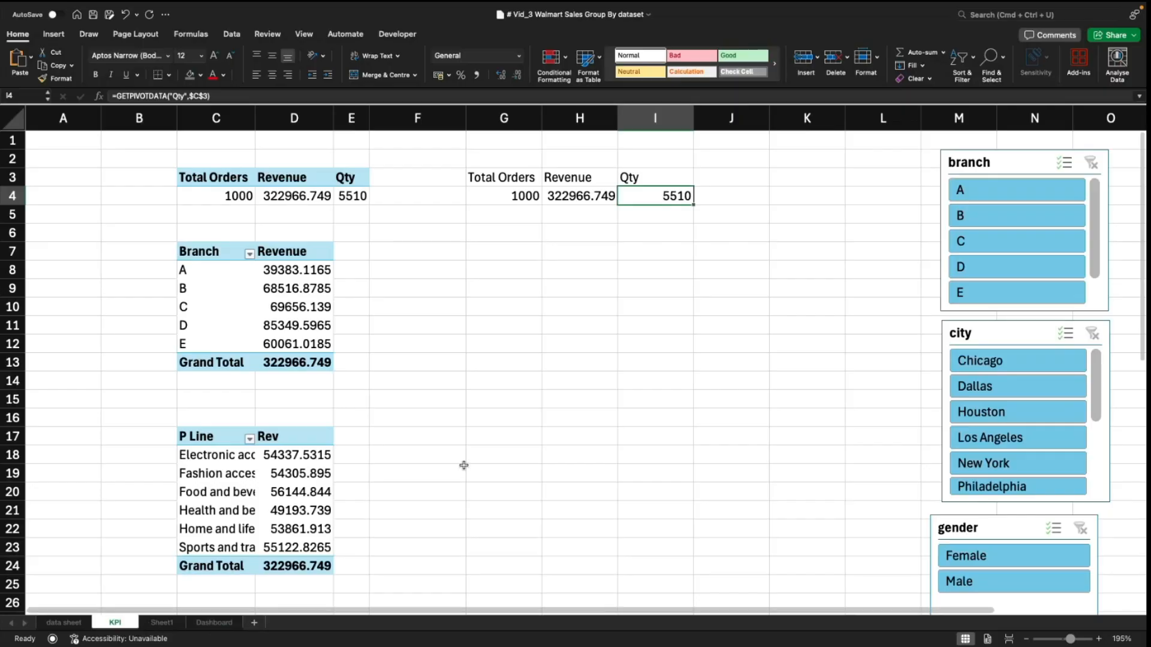
click(513, 413)
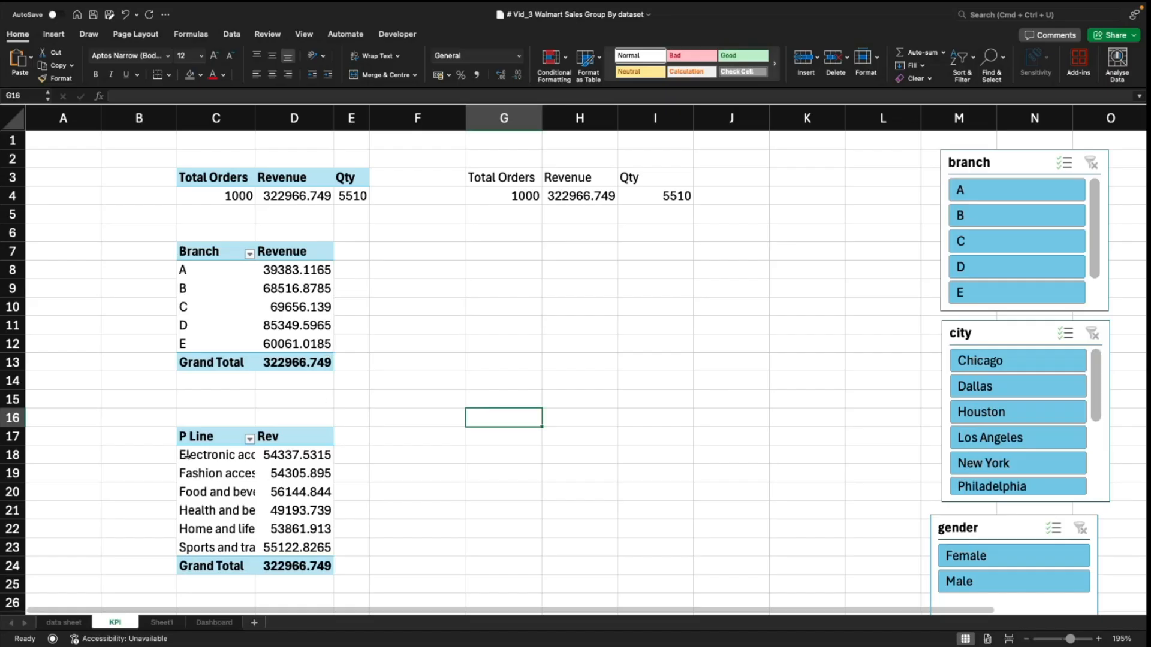
drag(187, 456, 256, 535)
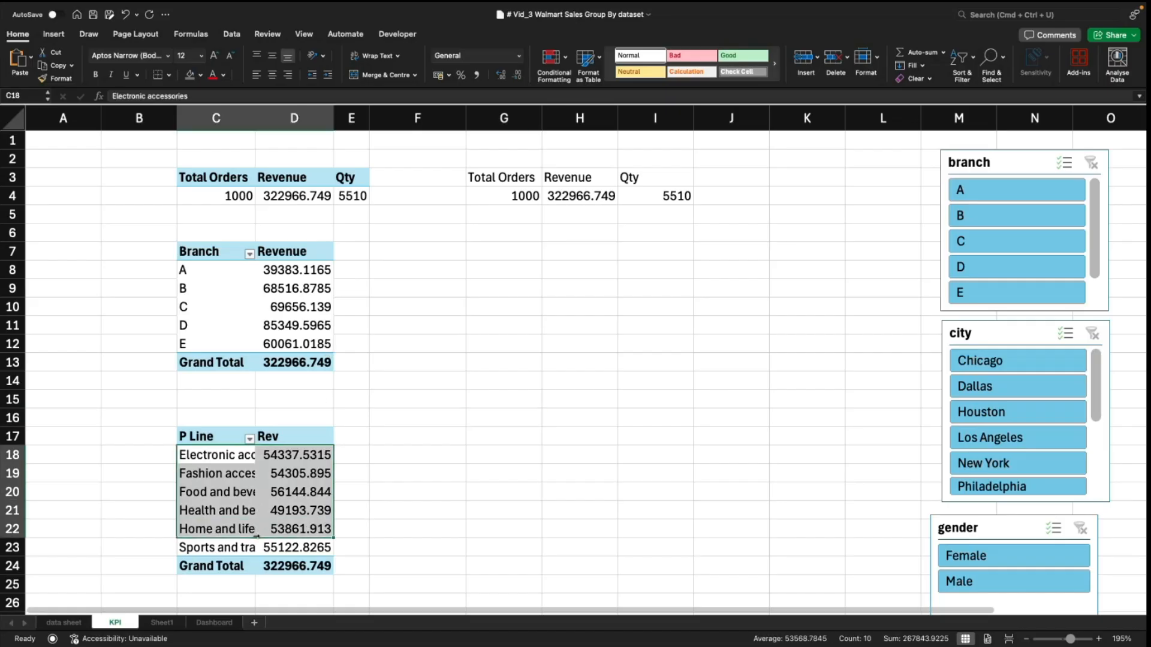
click(408, 450)
click(209, 462)
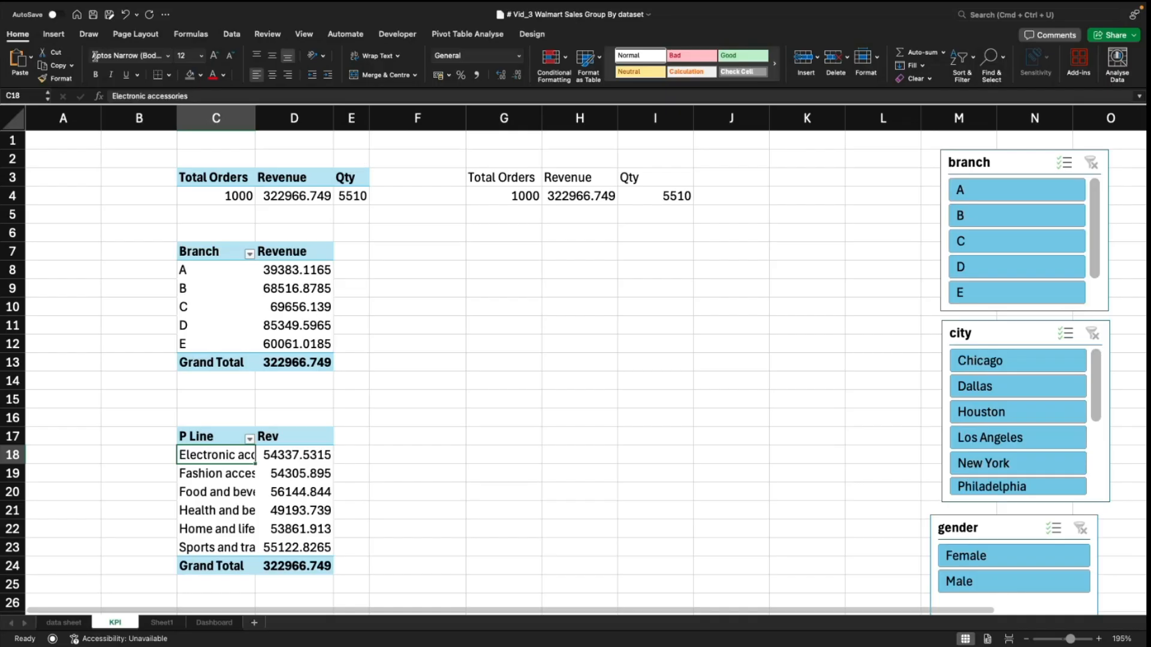
click(54, 35)
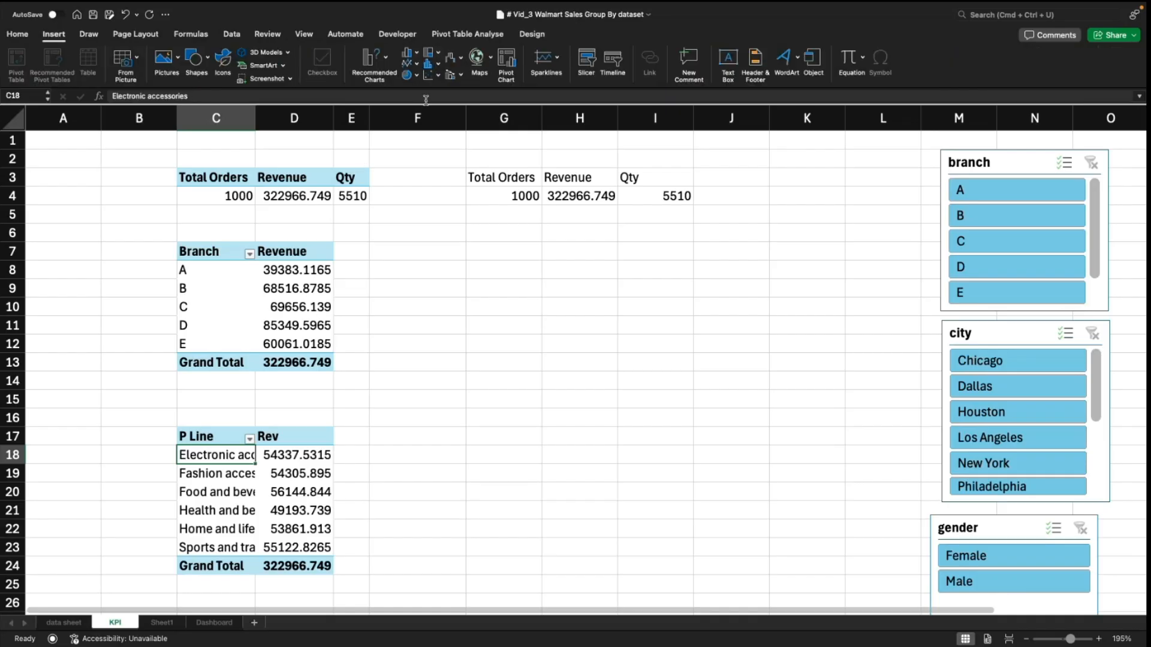
scroll(1006, 382, down, 5)
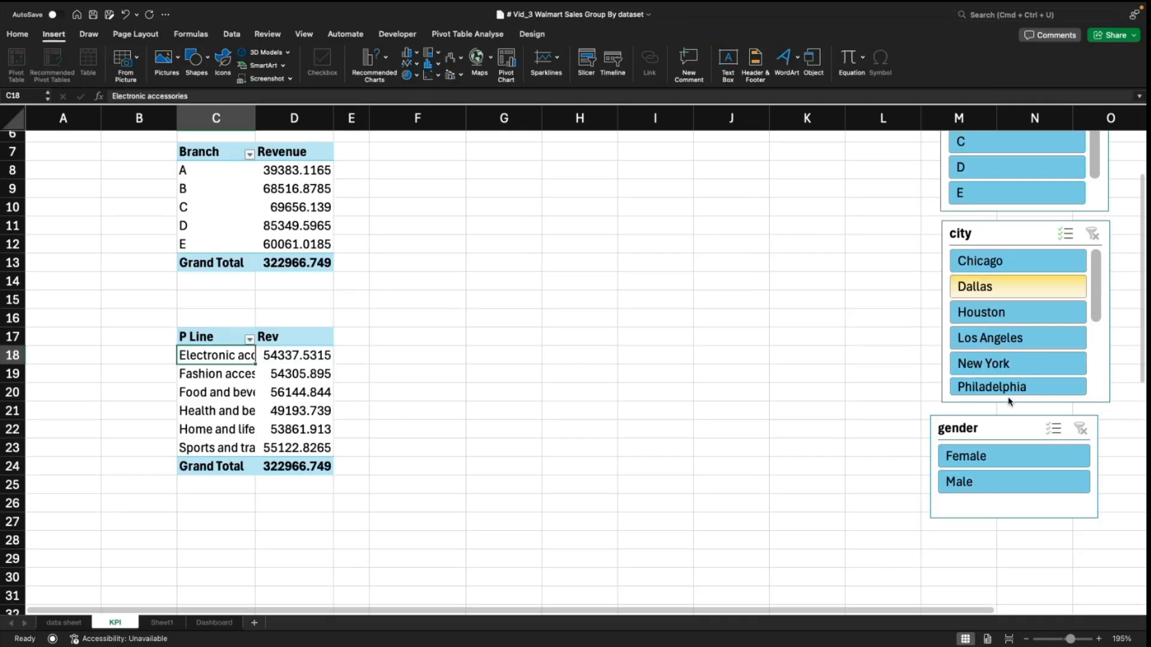
scroll(1049, 316, up, 2)
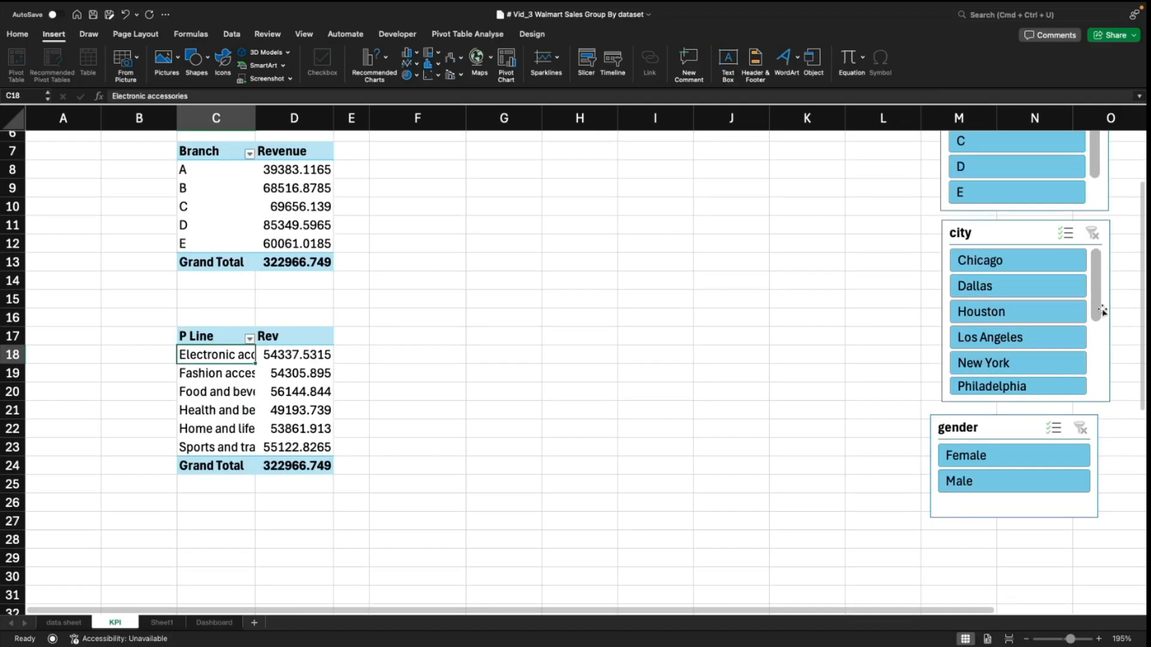
drag(1096, 300, 1101, 382)
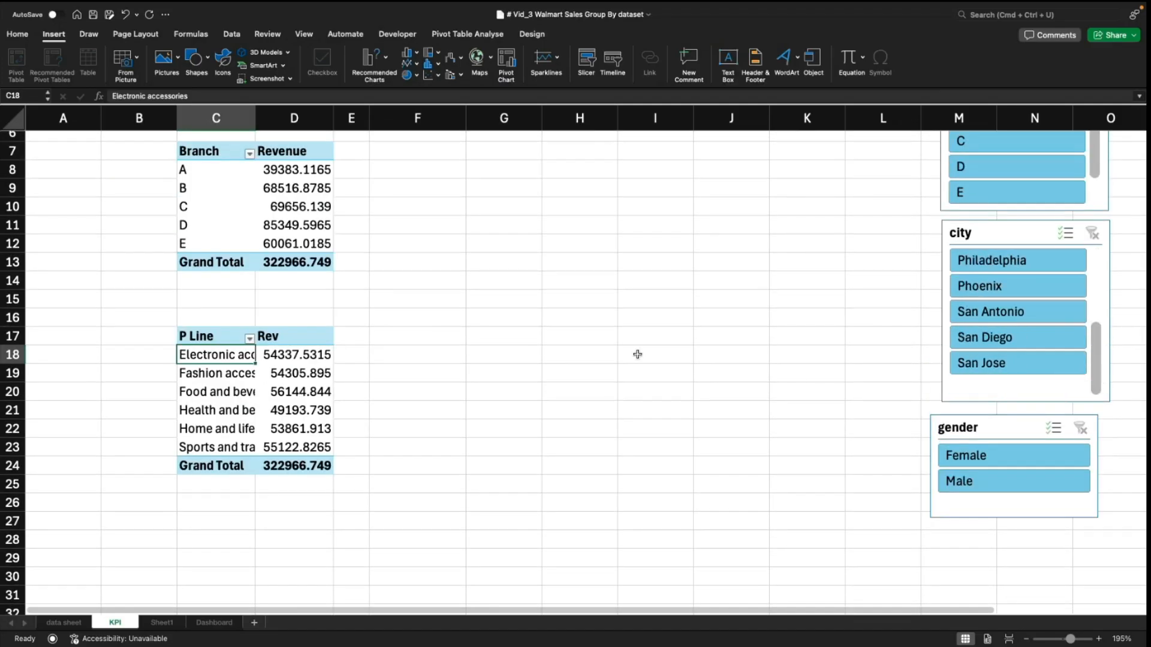
scroll(637, 354, up, 1)
Step: Widen column C of the KPI sheet so the product line names fit in full
click(438, 390)
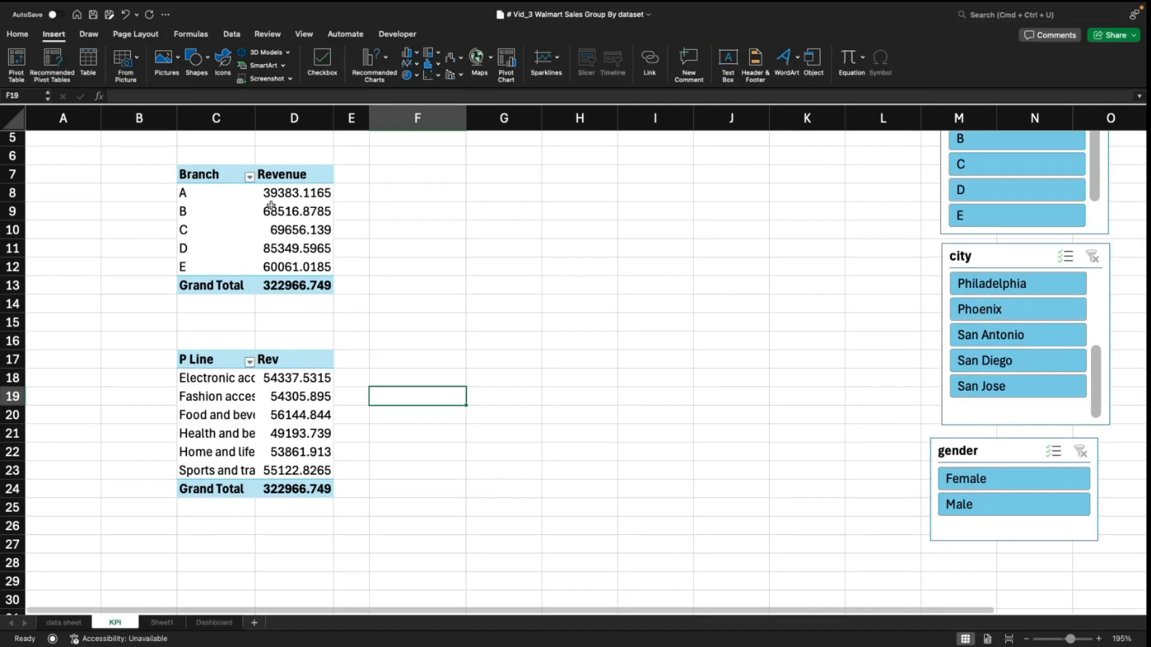
drag(255, 118, 321, 118)
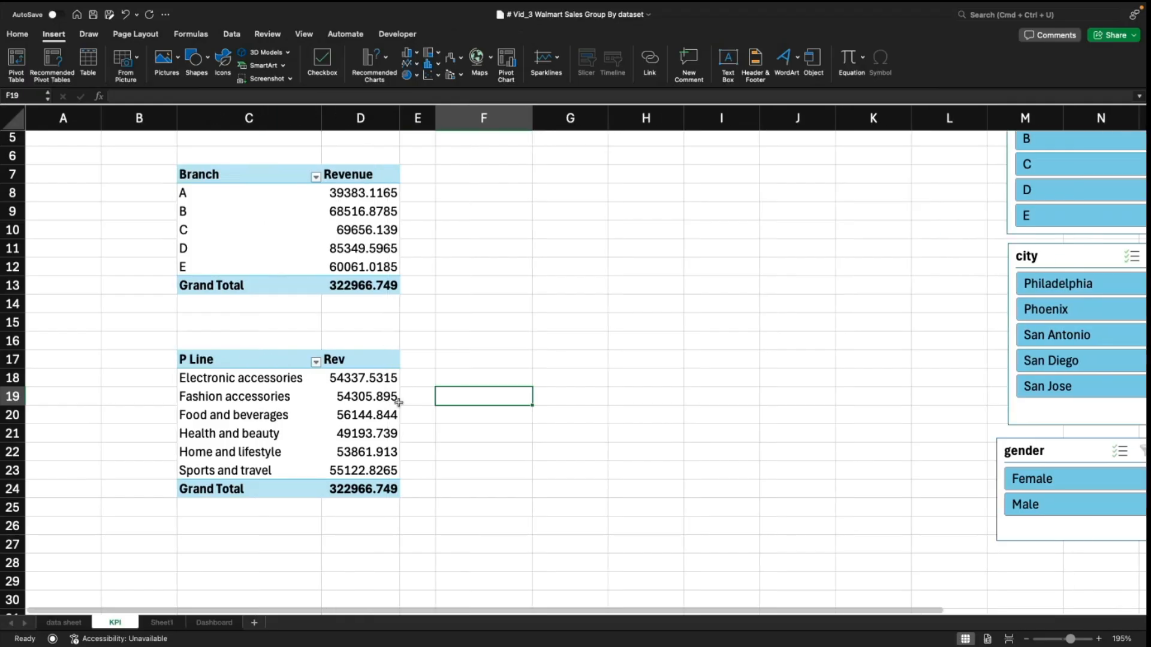
Step: Insert a pivot chart from the product line pivot table and move it clear of the table
drag(228, 379, 358, 467)
click(278, 434)
click(250, 408)
click(563, 415)
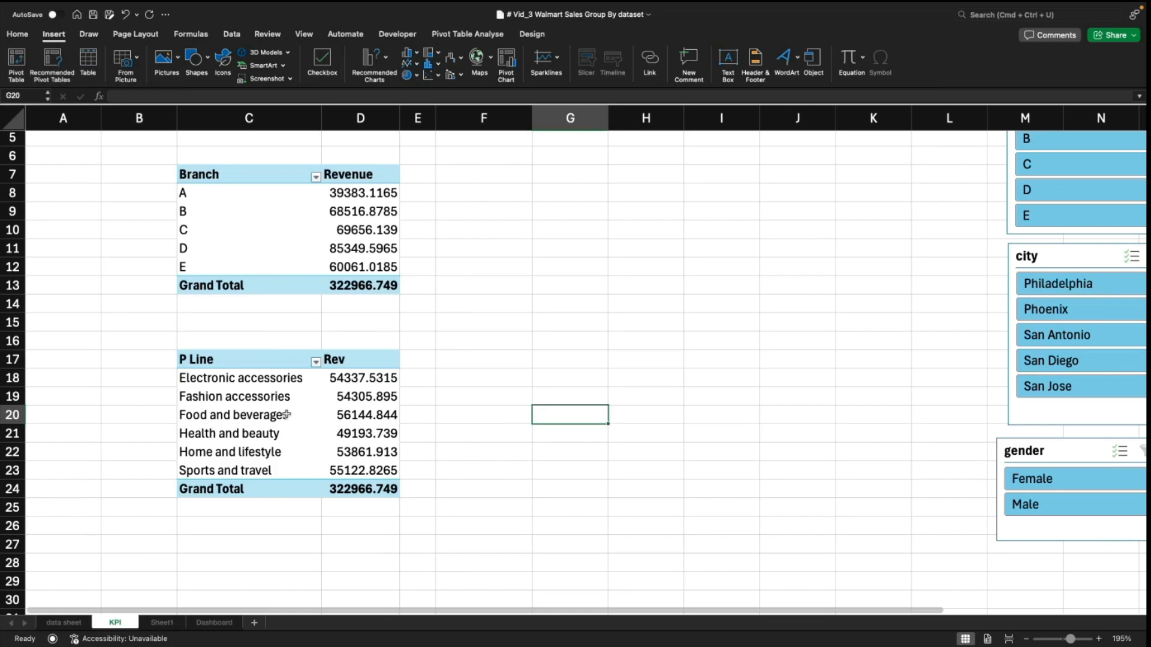
click(287, 414)
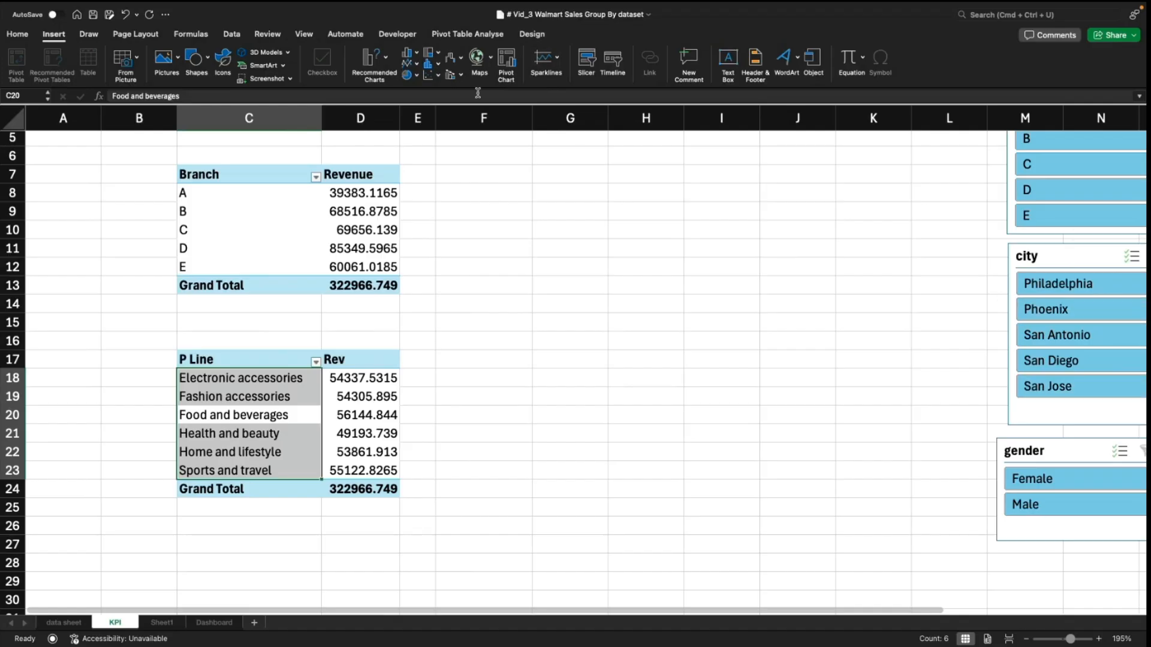
click(509, 62)
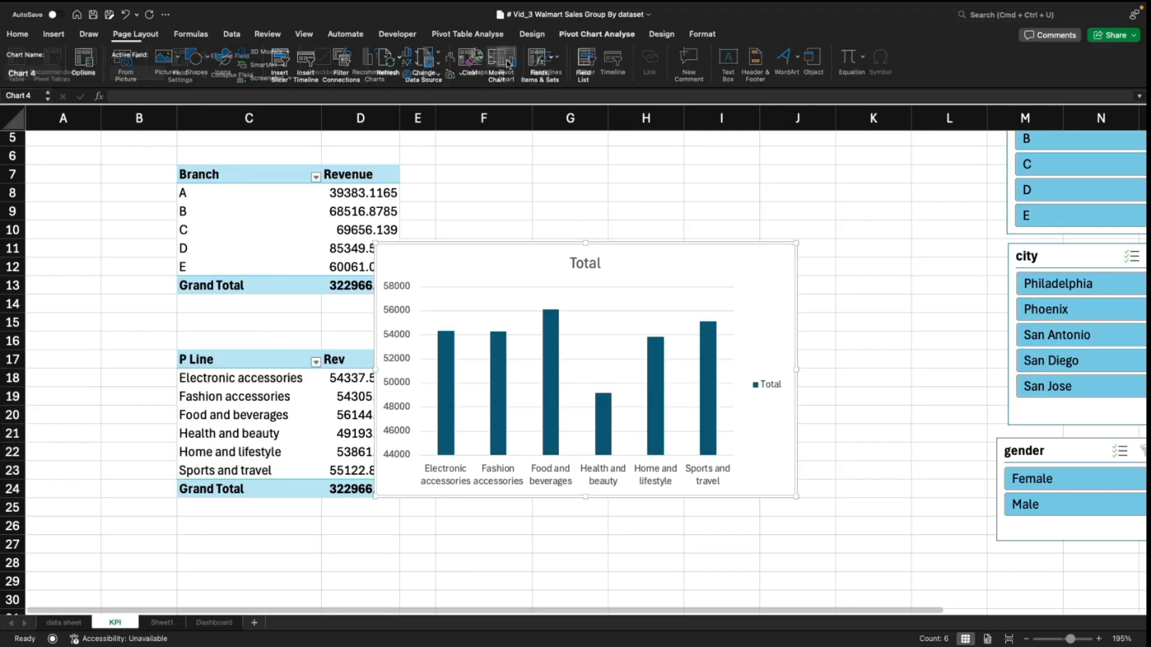
drag(662, 252, 732, 270)
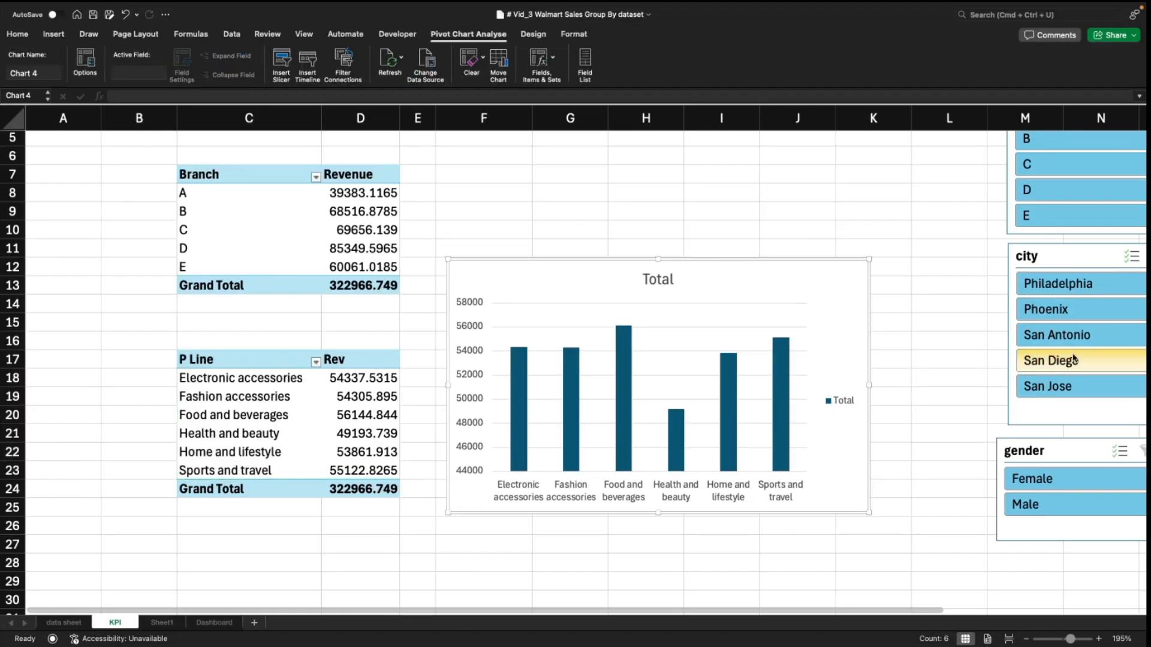
Step: Filter the pivot tables and chart through different cities and both genders, ending on San Diego and Male
click(1064, 313)
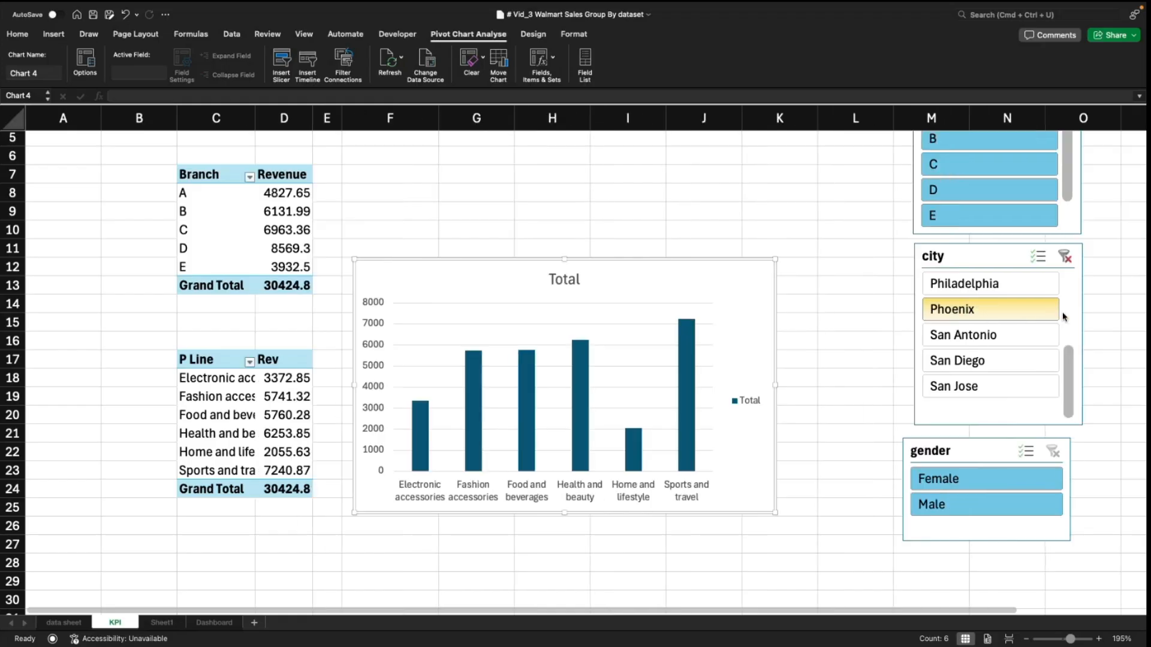
click(1037, 287)
click(996, 361)
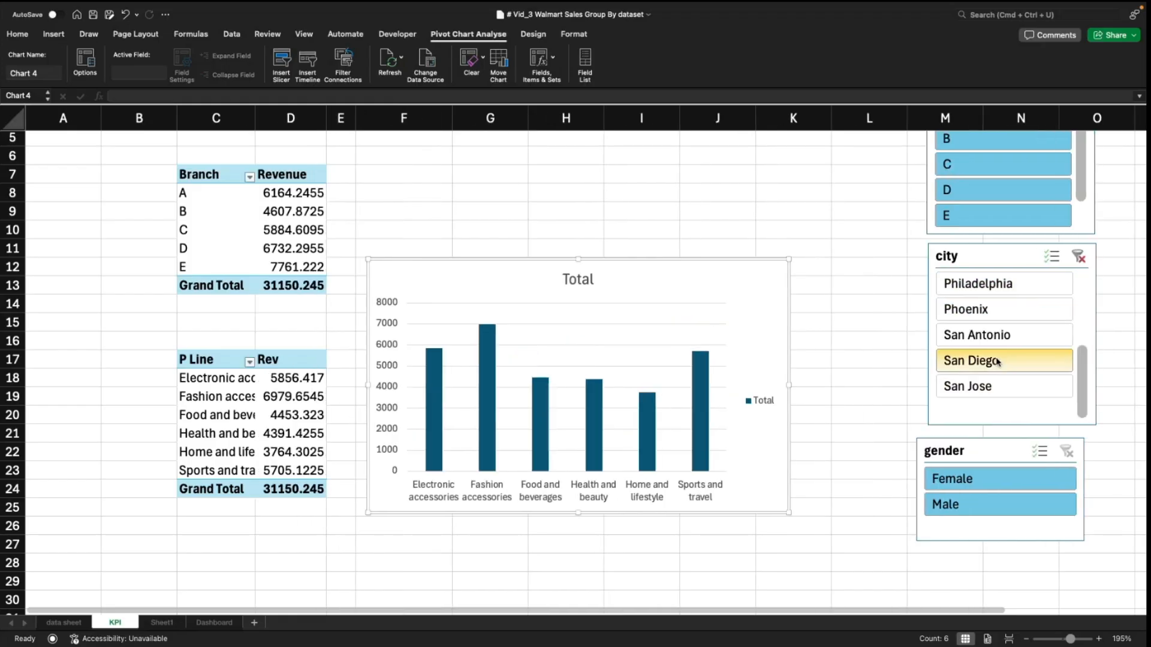
click(965, 480)
click(969, 506)
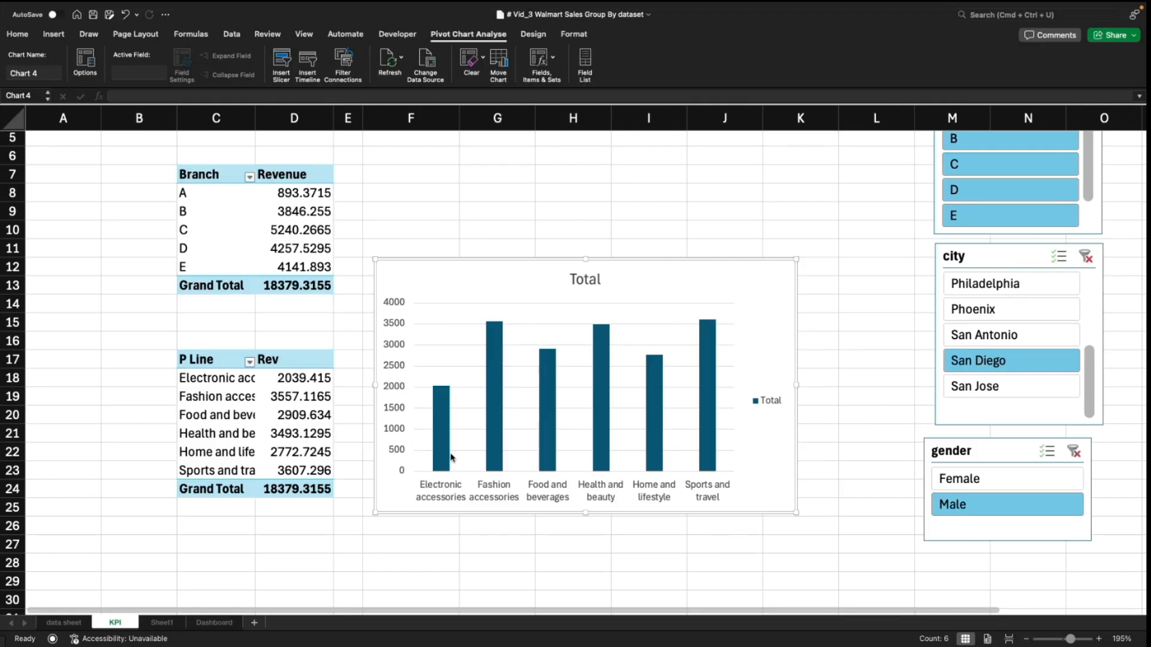
Step: Add the quantity field to the values of the product line pivot table
mouse_move(446, 454)
click(205, 417)
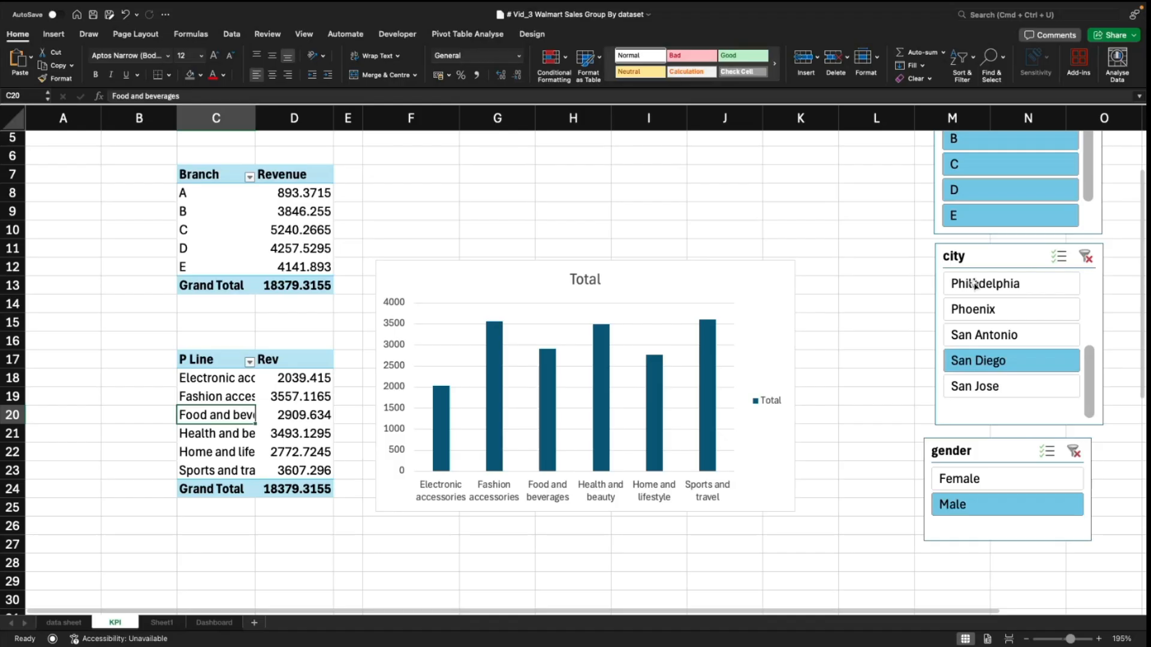
double_click(230, 422)
click(653, 259)
click(205, 396)
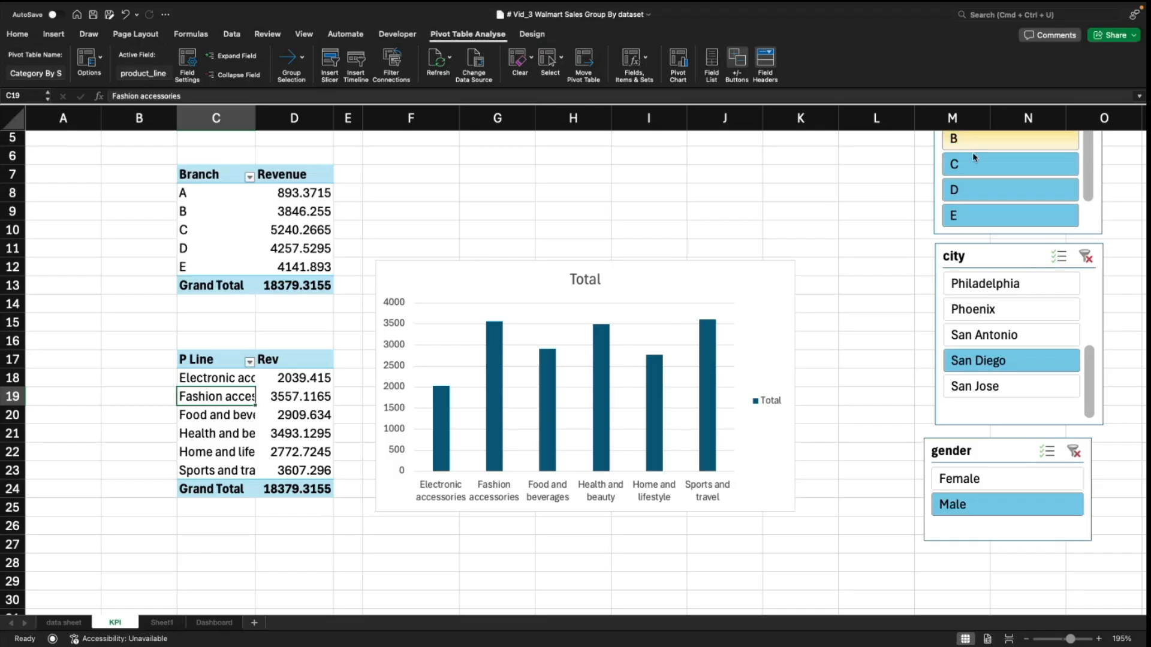
click(712, 62)
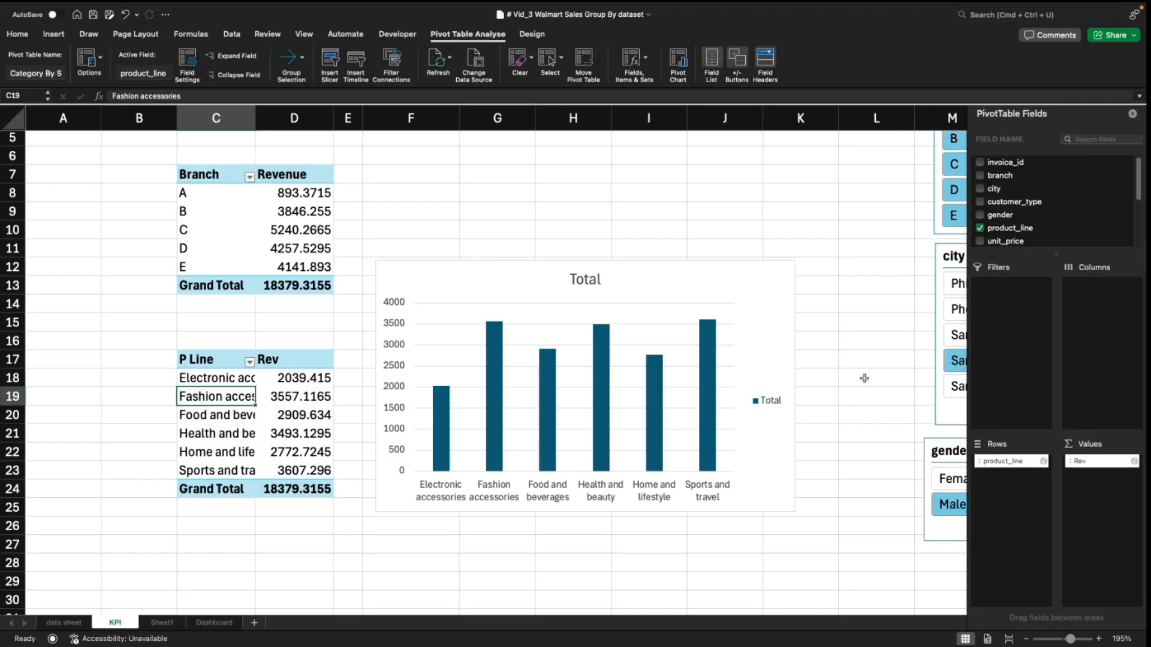
scroll(1019, 223, down, 1)
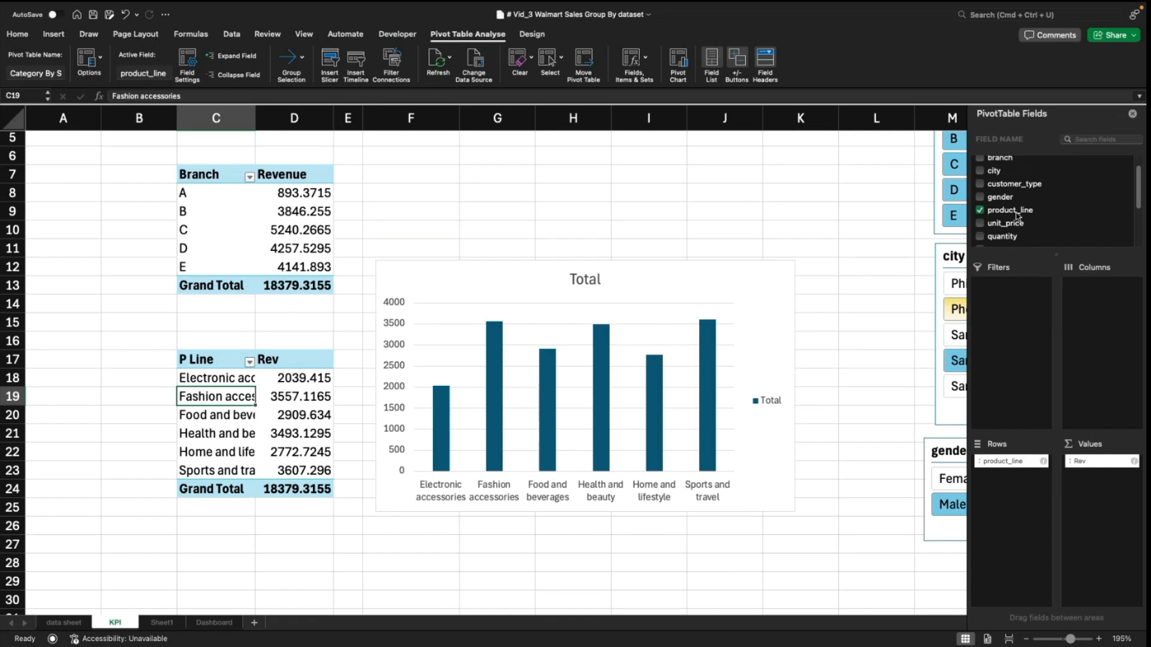
scroll(1019, 223, down, 2)
drag(1009, 218, 1106, 499)
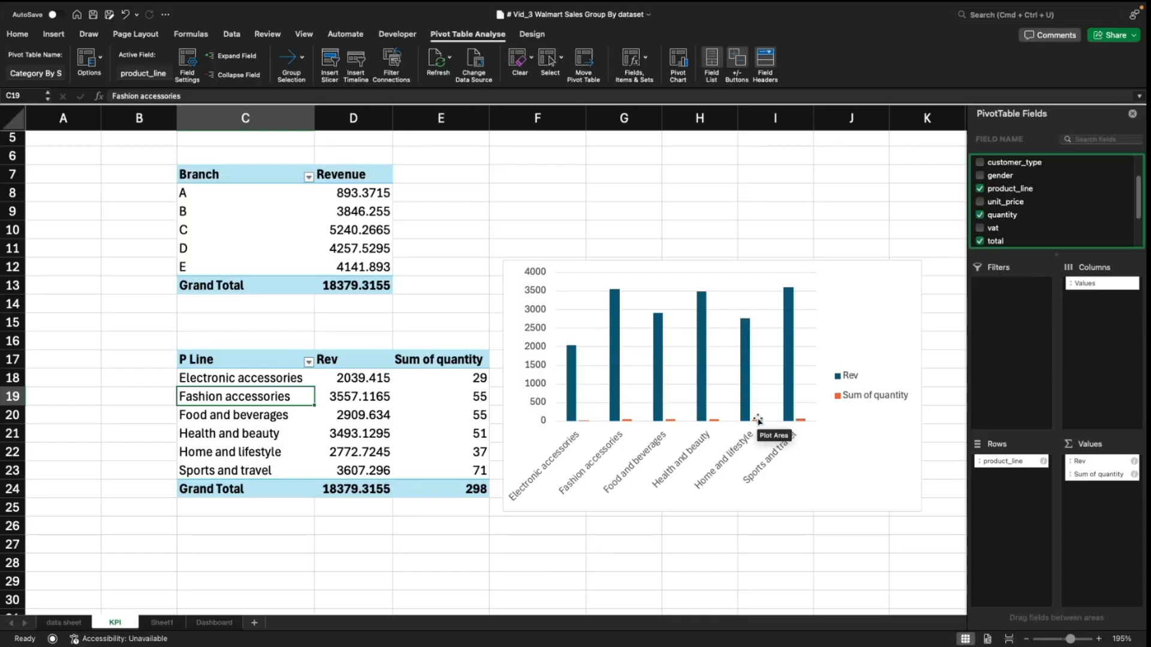
Step: Open the custom number format for the product line pivot table's Rev values, including the grand total
mouse_move(794, 419)
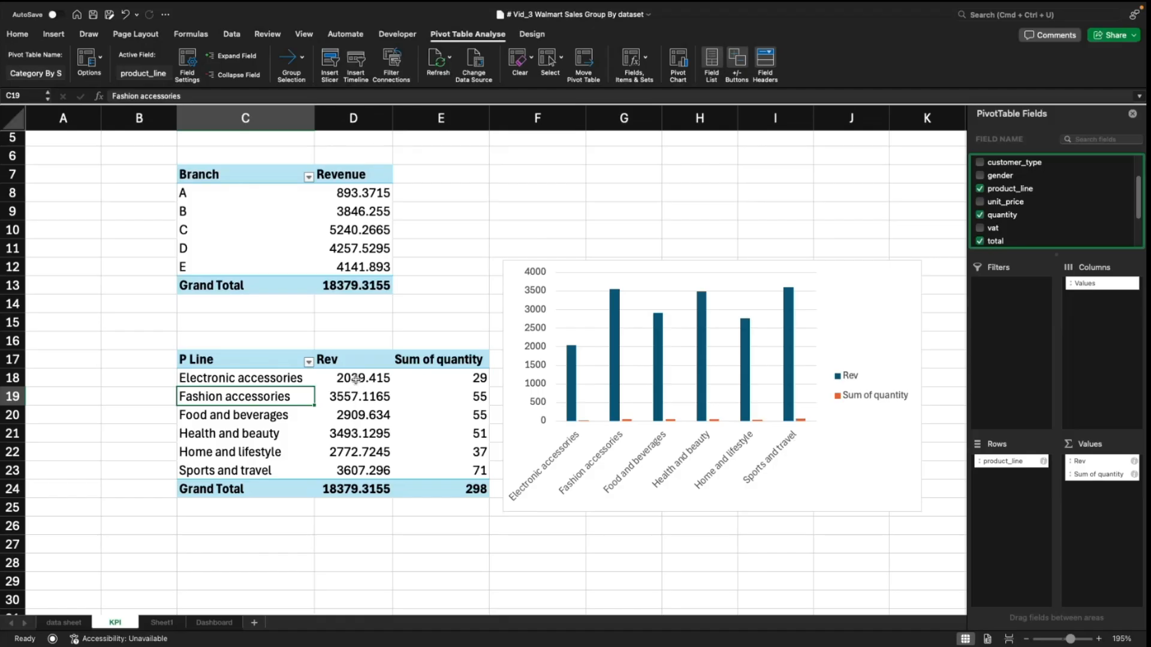
drag(360, 380, 368, 445)
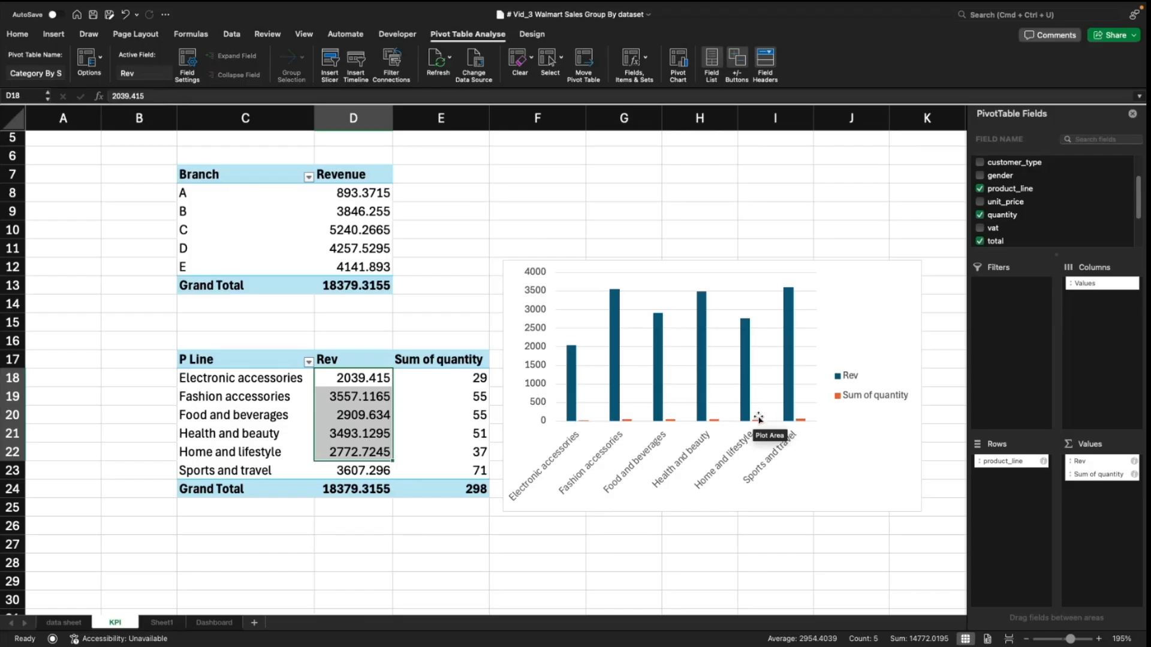
click(366, 450)
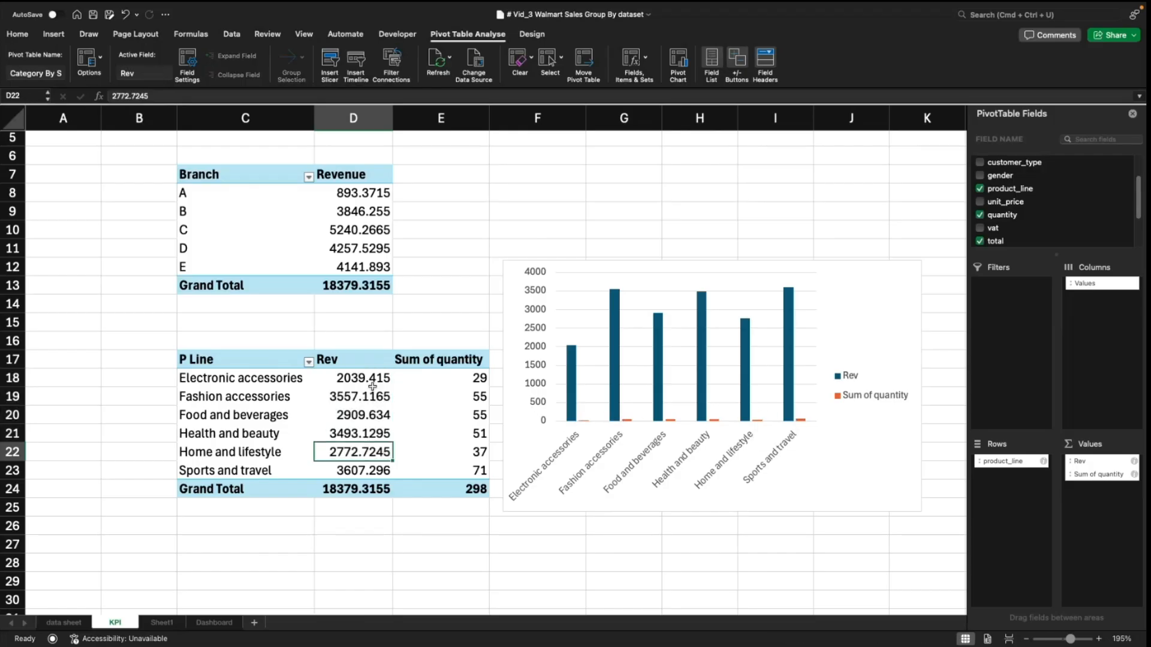
drag(372, 387, 374, 464)
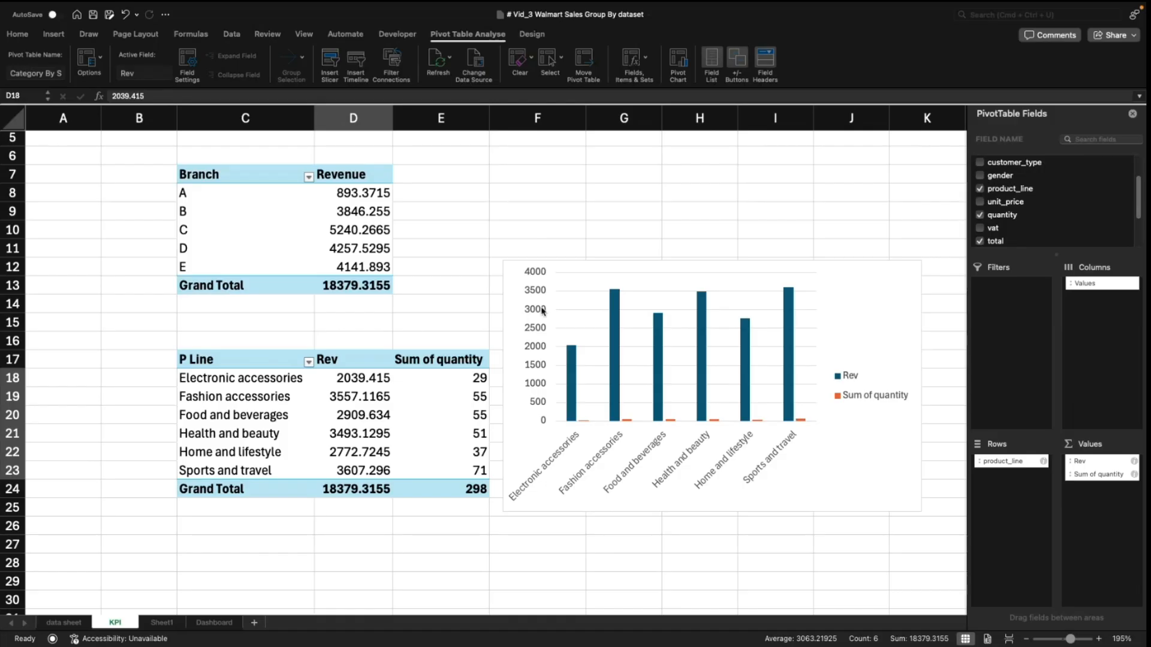
click(360, 380)
click(359, 380)
drag(356, 405, 363, 488)
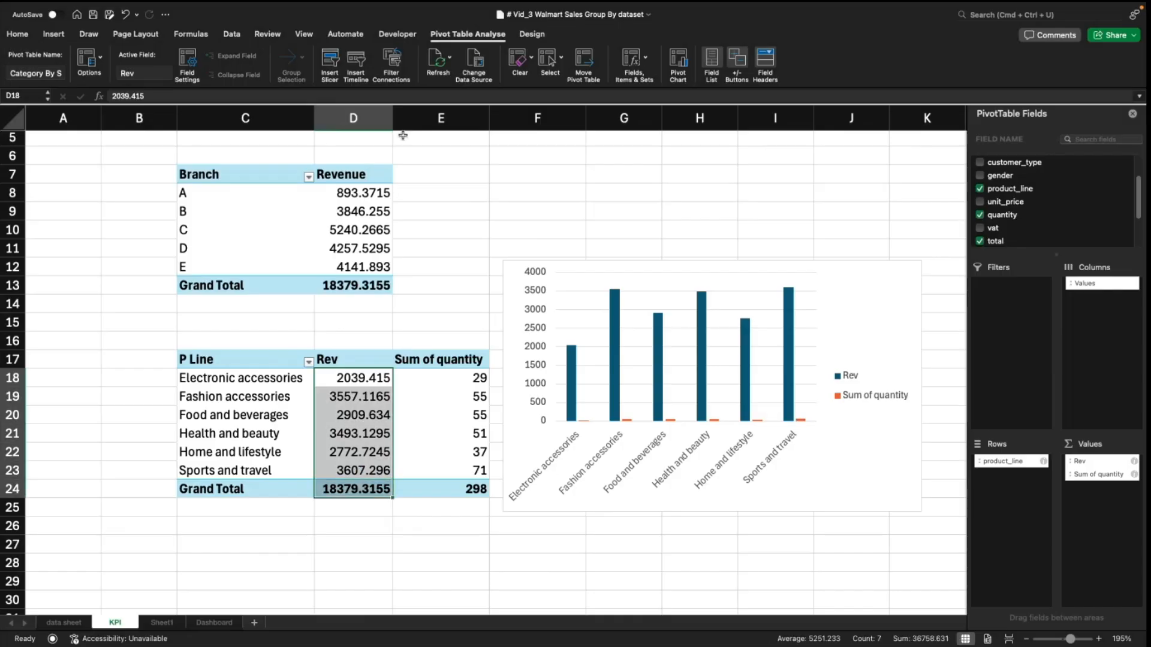
click(17, 36)
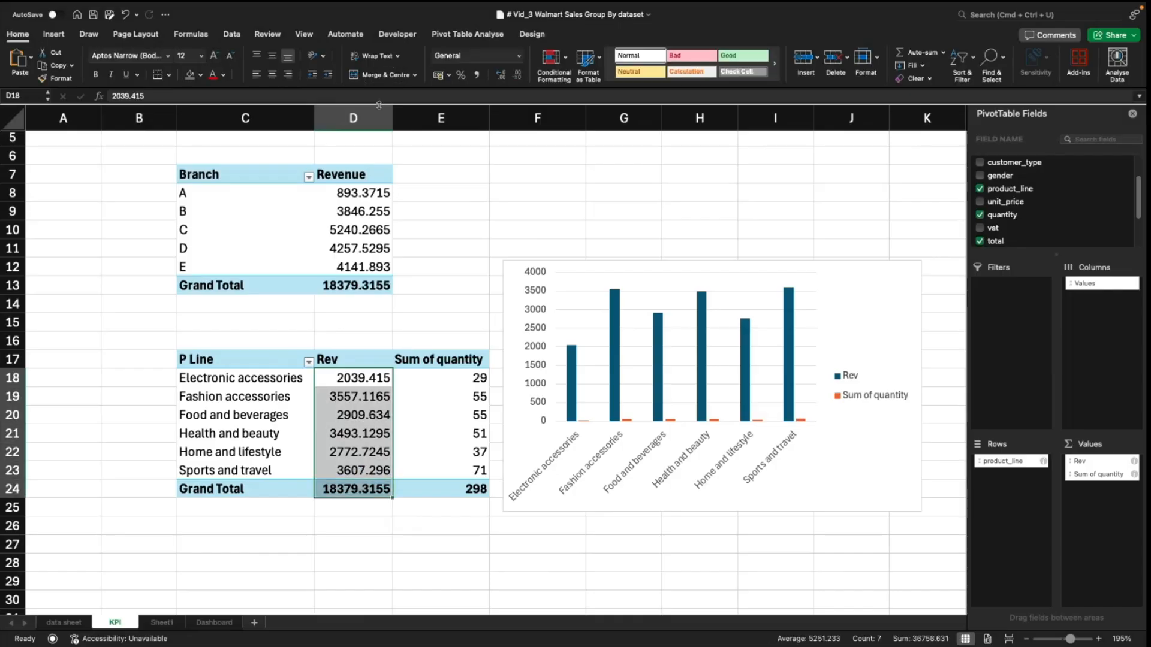
click(519, 56)
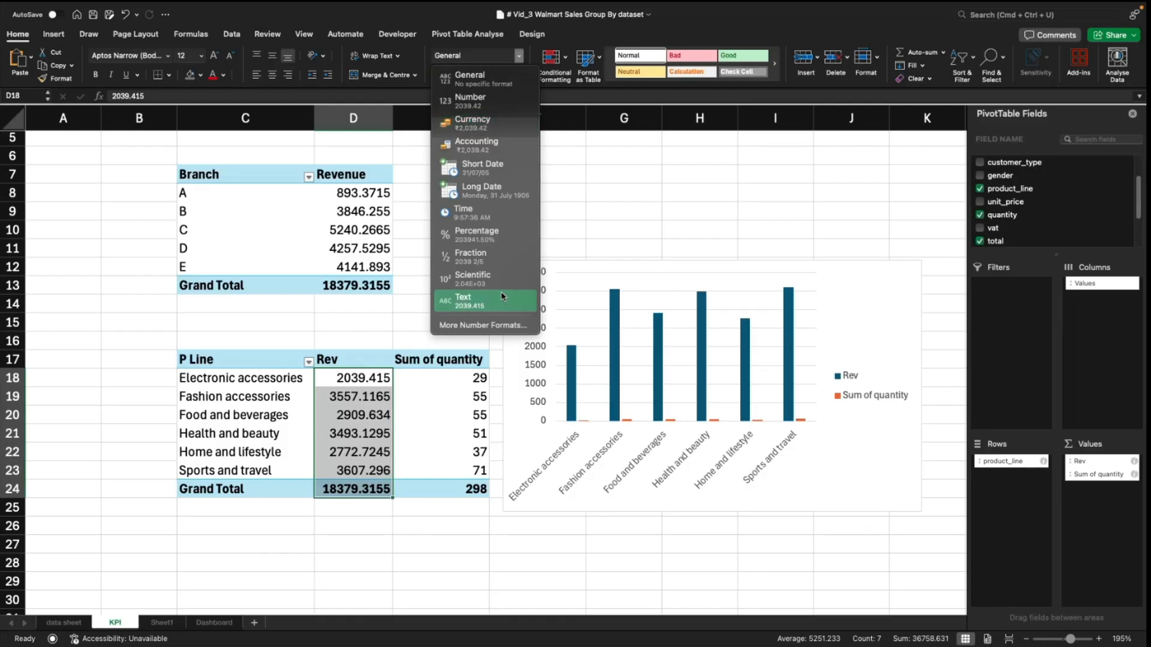
click(483, 325)
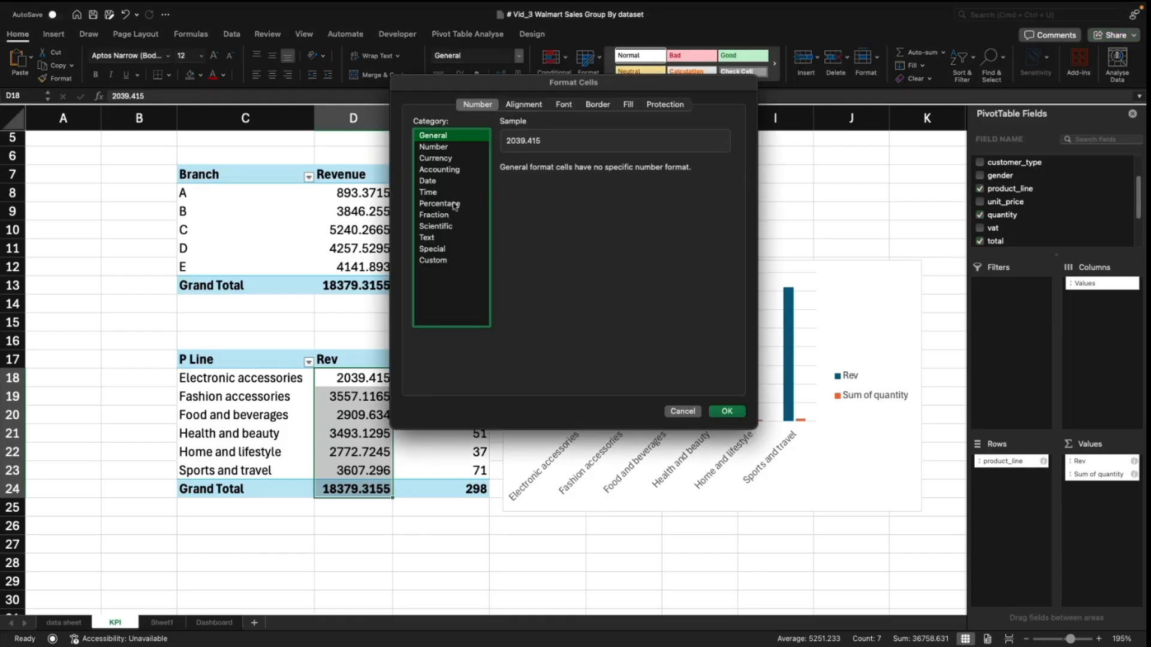
click(453, 263)
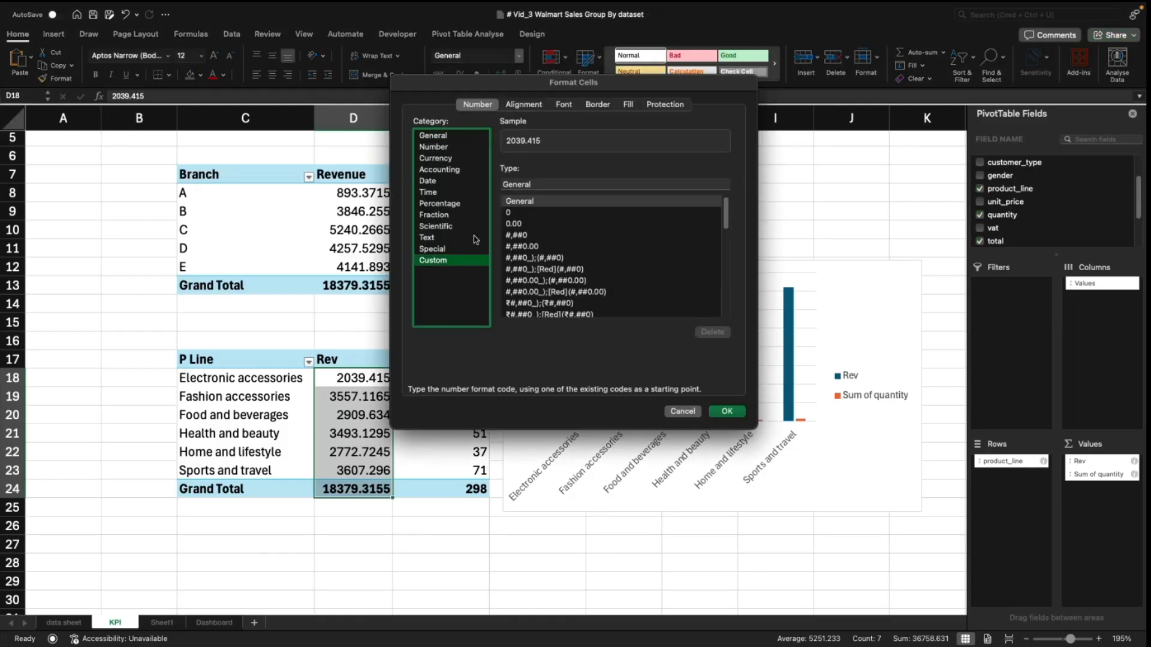
click(528, 185)
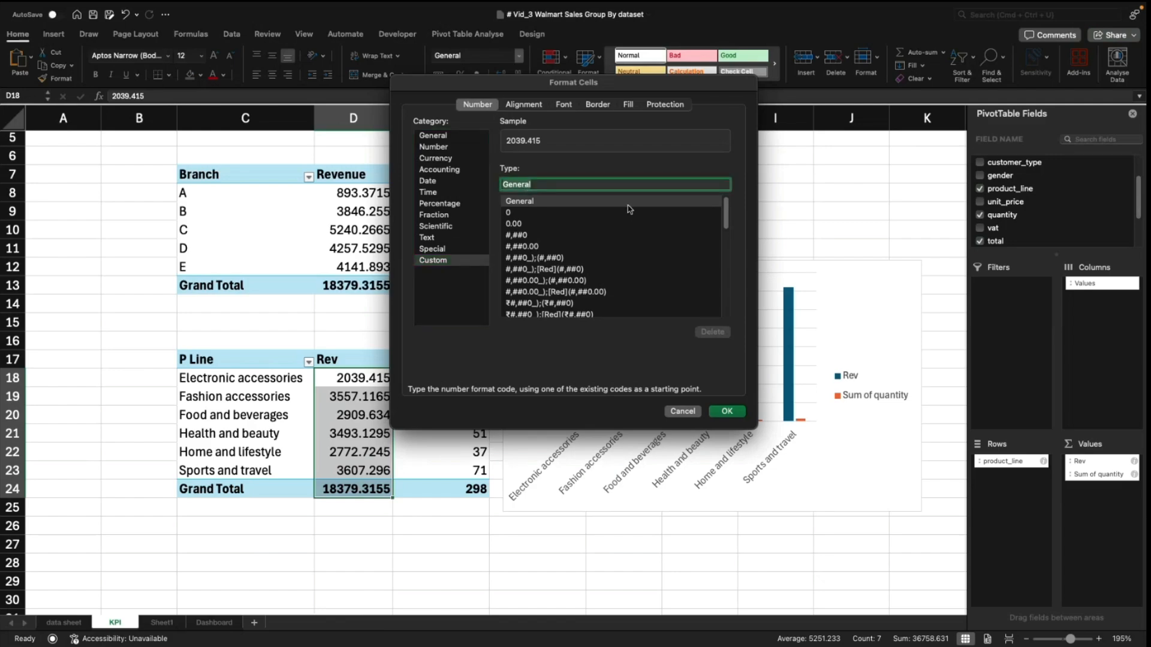
text(9,)
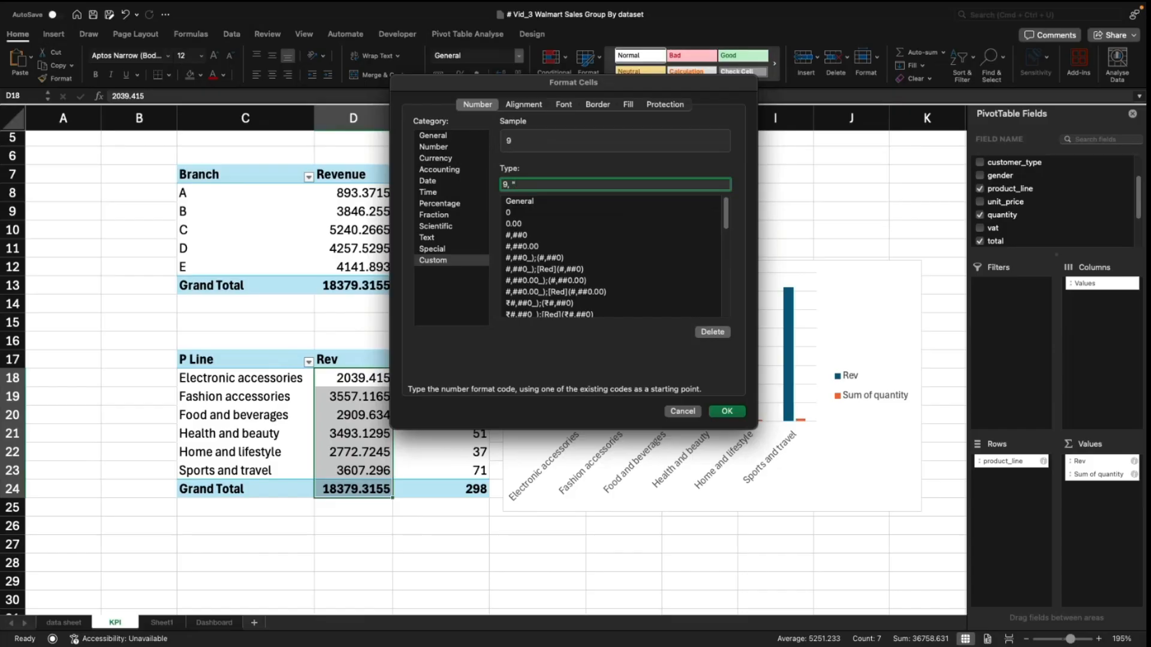
text( "K")
key(BackSpace)
text(0)
text(.00)
key(BackSpace)
text(M)
text(0)
key(Down)
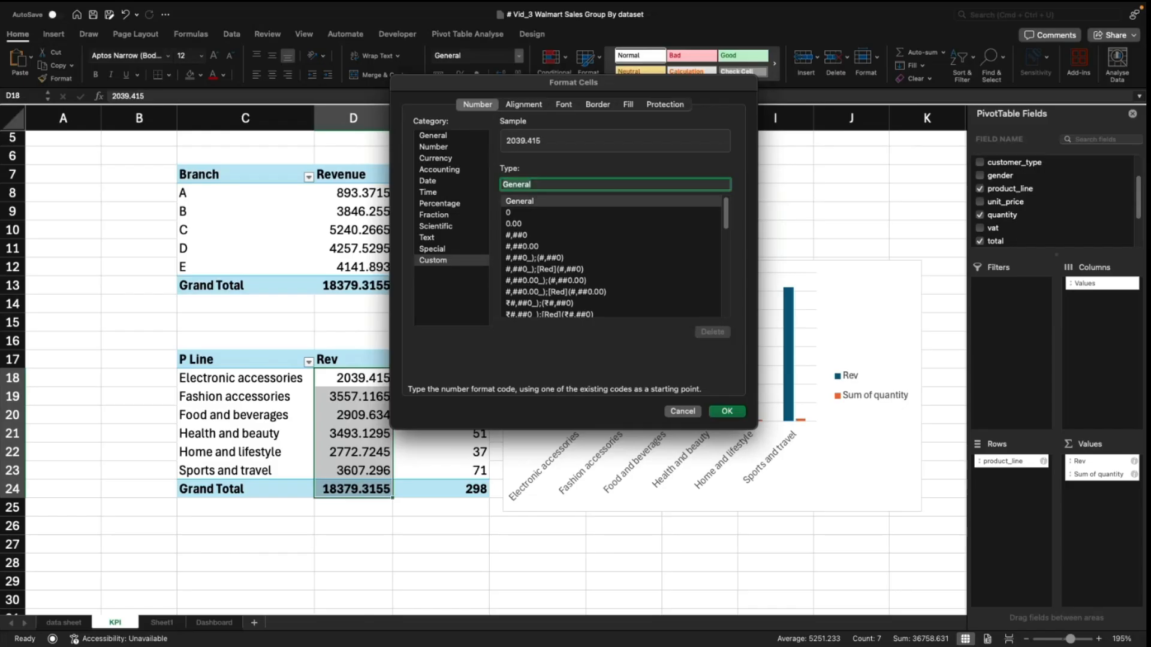
Step: Apply the custom number format 0.0,"K" to the Rev values so they show in thousands
text(0,)
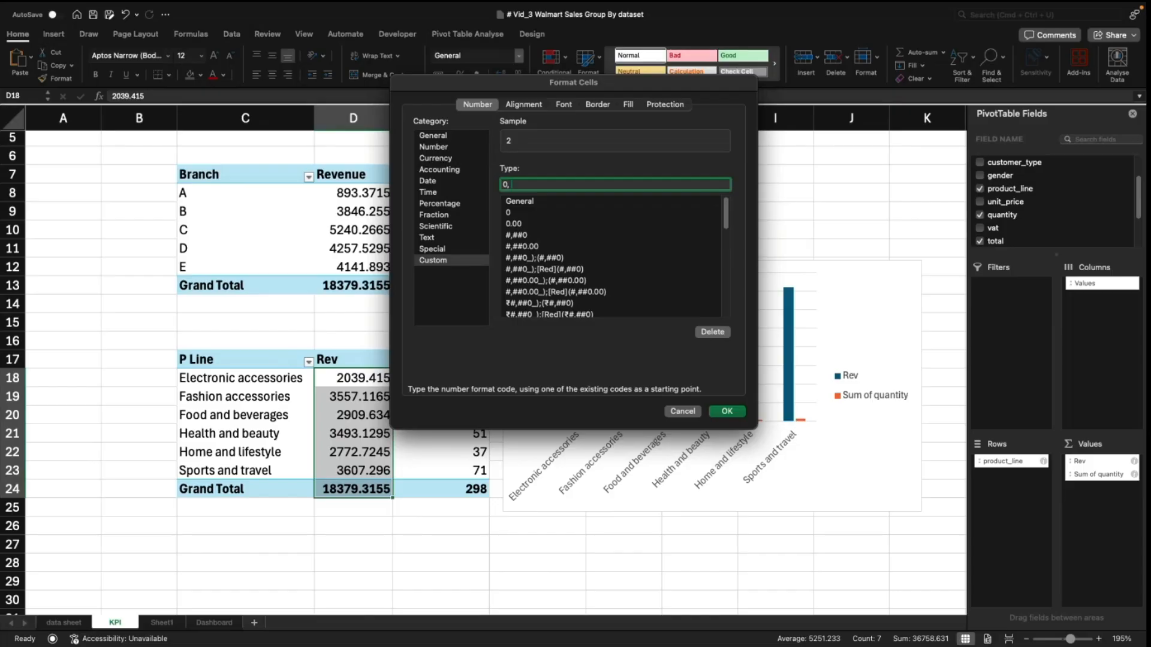
text( "K)
text(.0)
key(BackSpace)
text(0)
key(BackSpace)
triple_click(527, 184)
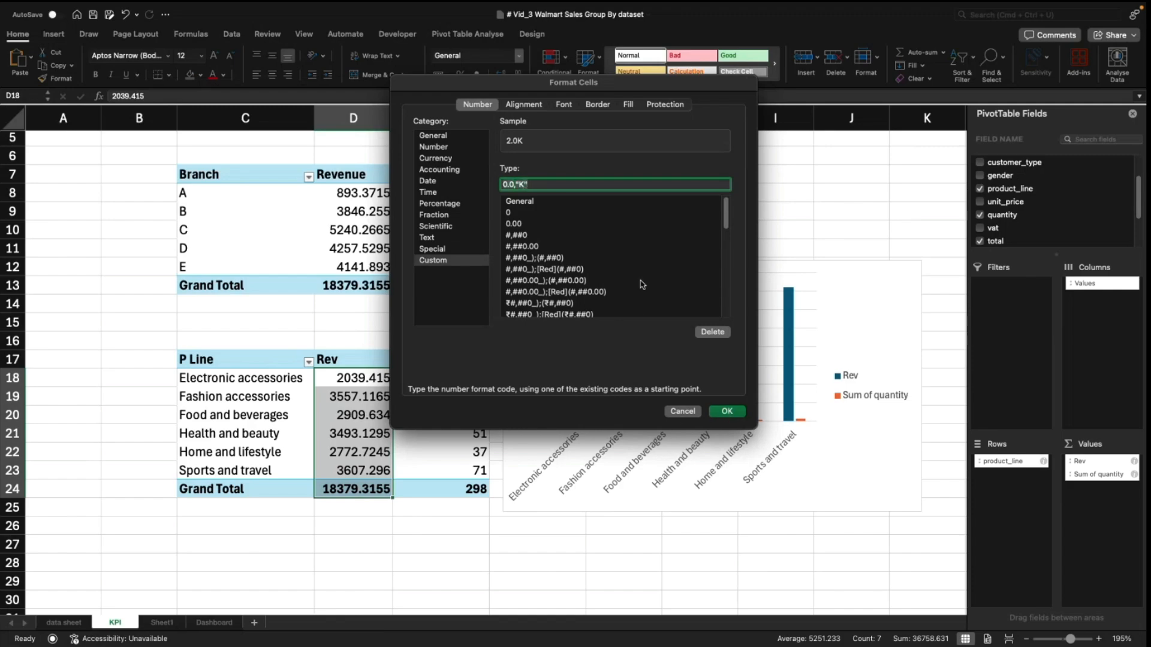
click(728, 412)
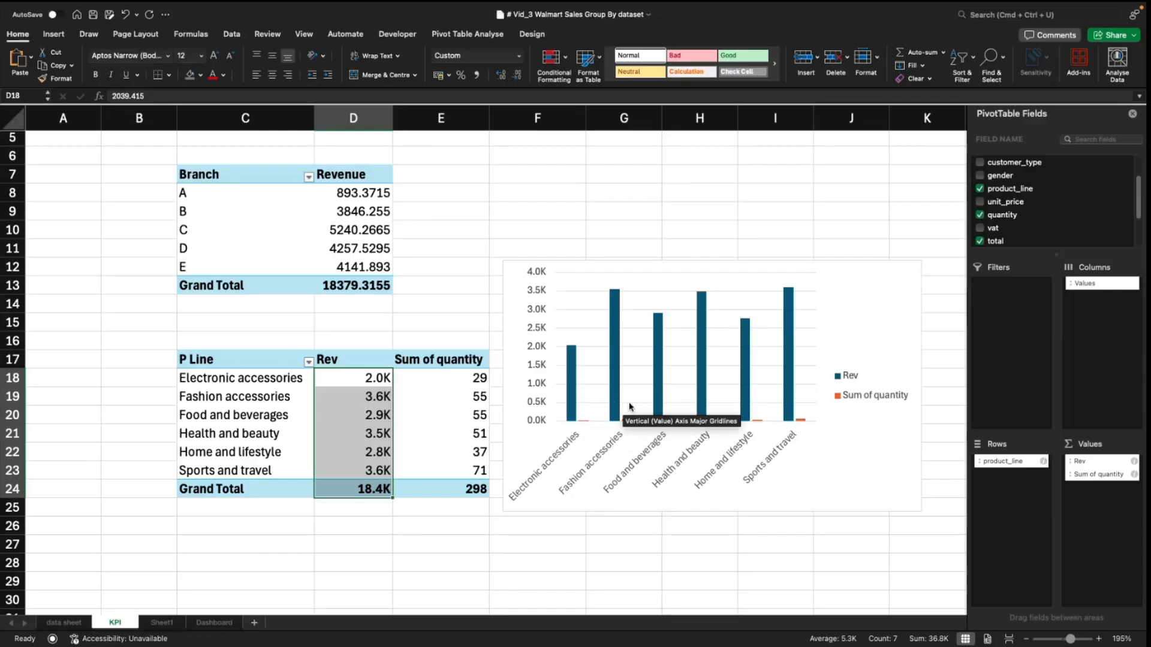
Step: Move the pivot chart slightly down and to the right of the product line table, and close the PivotTable field list
click(879, 275)
drag(880, 271, 685, 182)
drag(548, 306, 912, 294)
click(1133, 116)
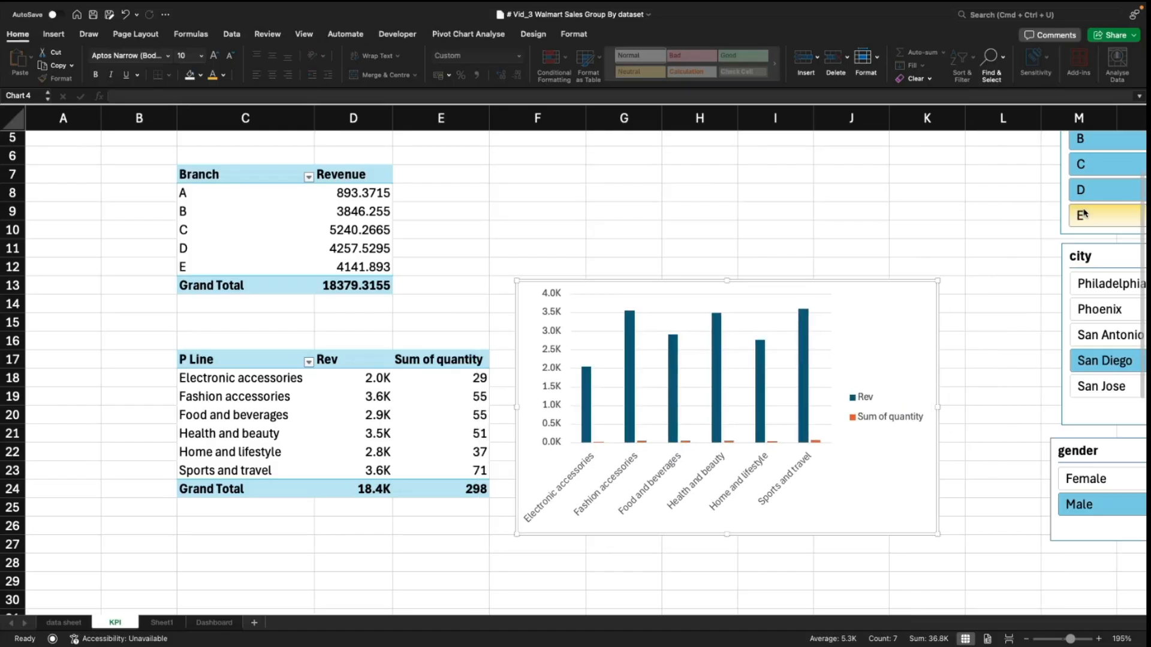
Step: Filter the data to the city Philadelphia, and clear the city filter to include all cities
scroll(325, 618, right, 4)
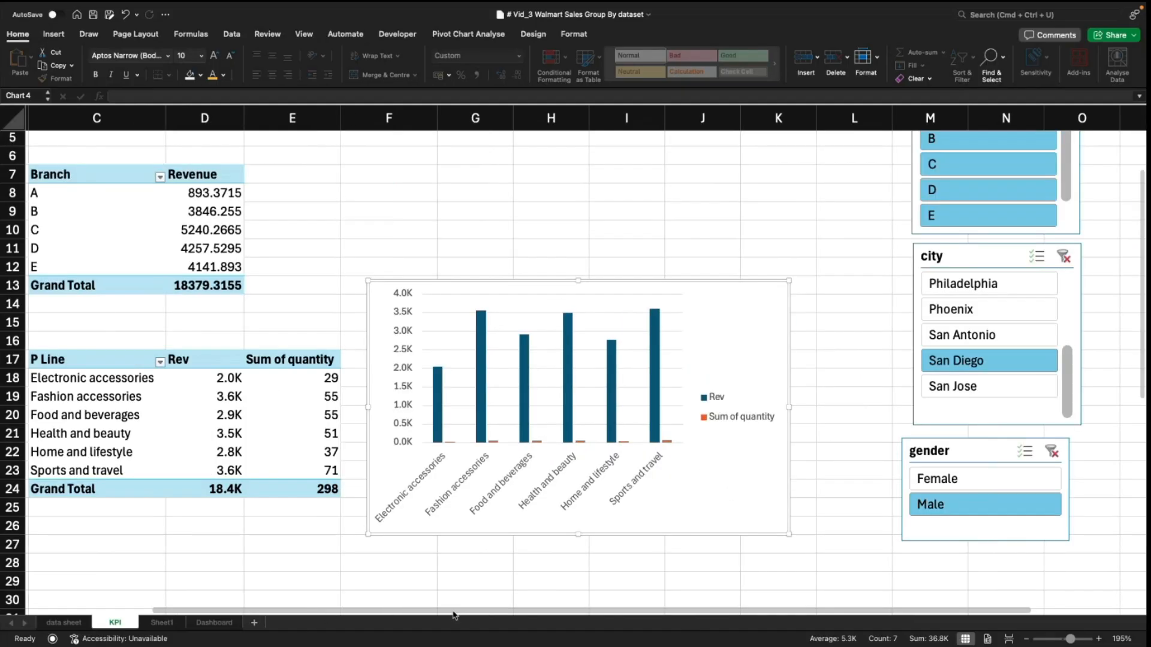
click(900, 284)
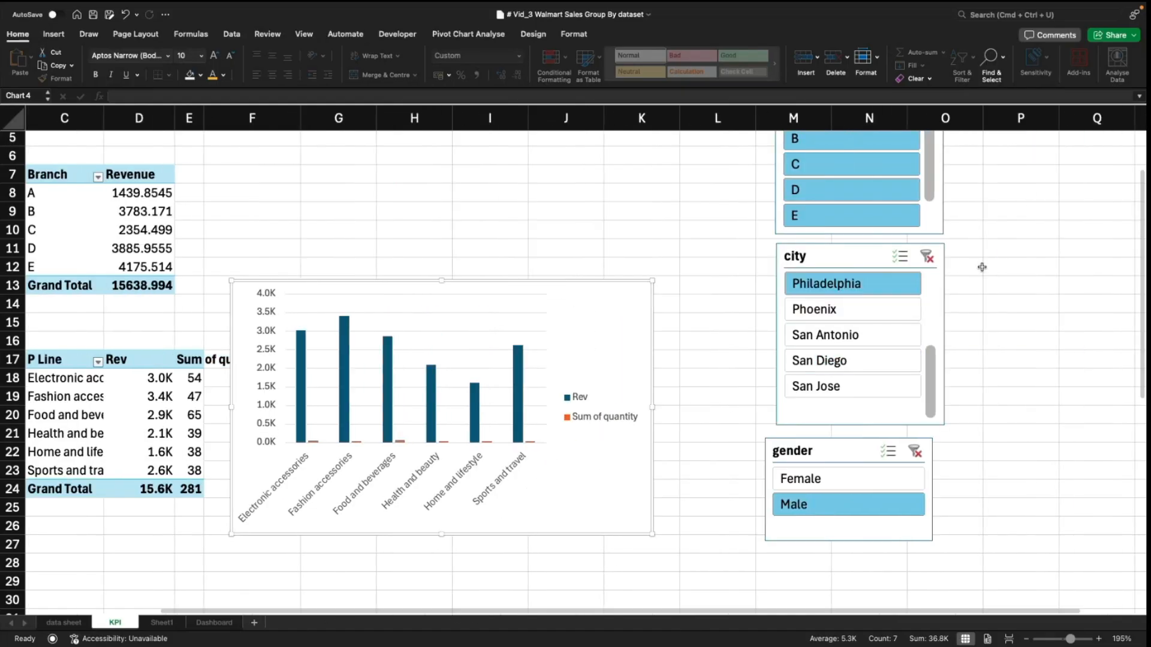
click(934, 258)
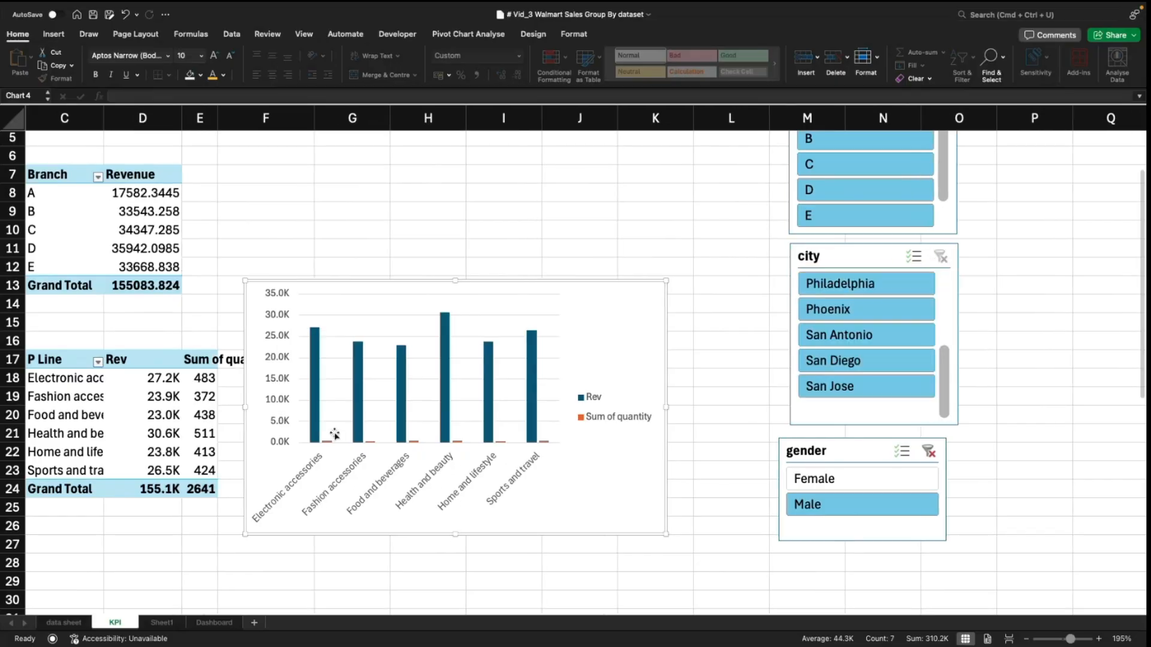
Step: Try the branch slicer on branches B and A to check the chart, and clear the branch filter
scroll(917, 466, up, 4)
click(851, 218)
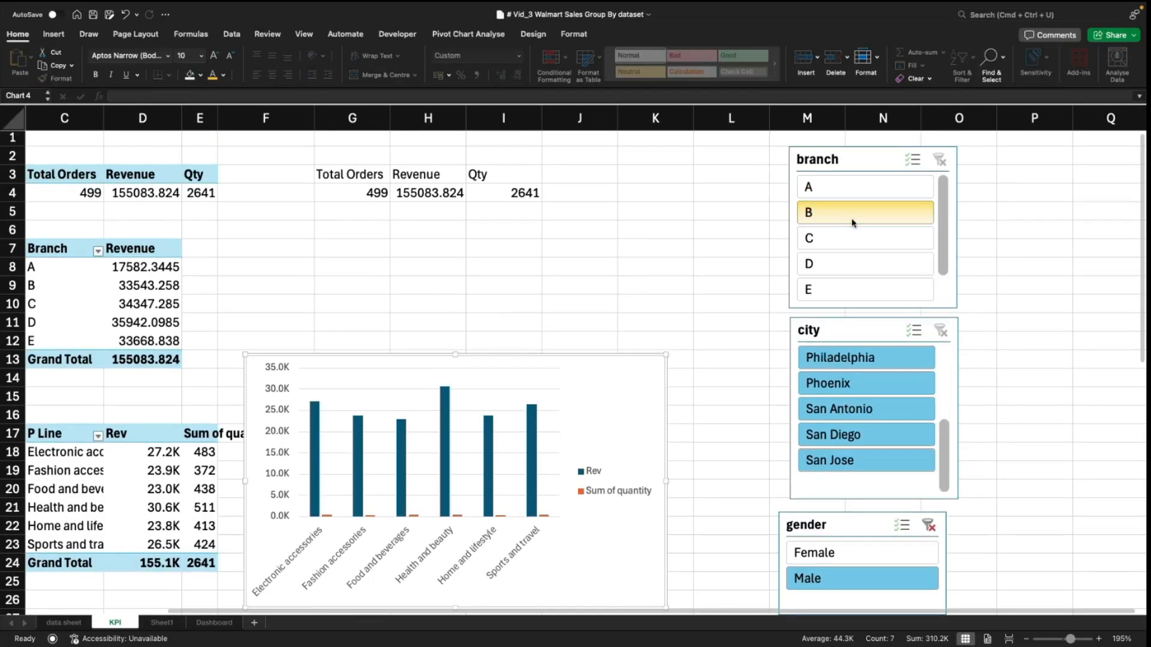
click(846, 190)
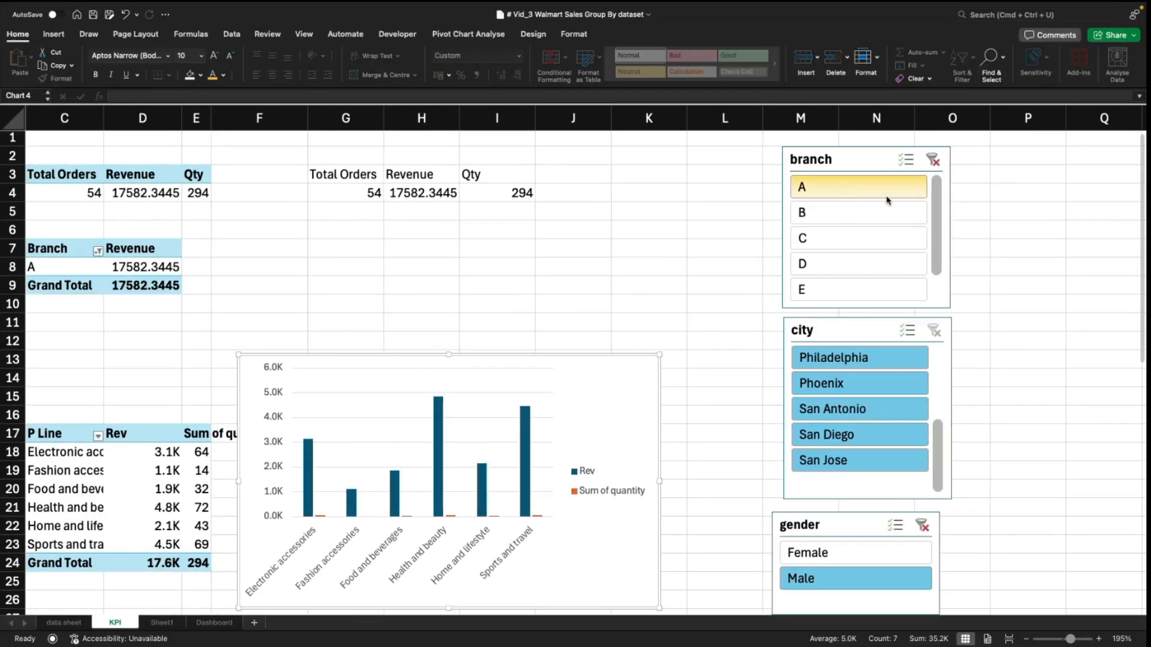
scroll(599, 399, down, 2)
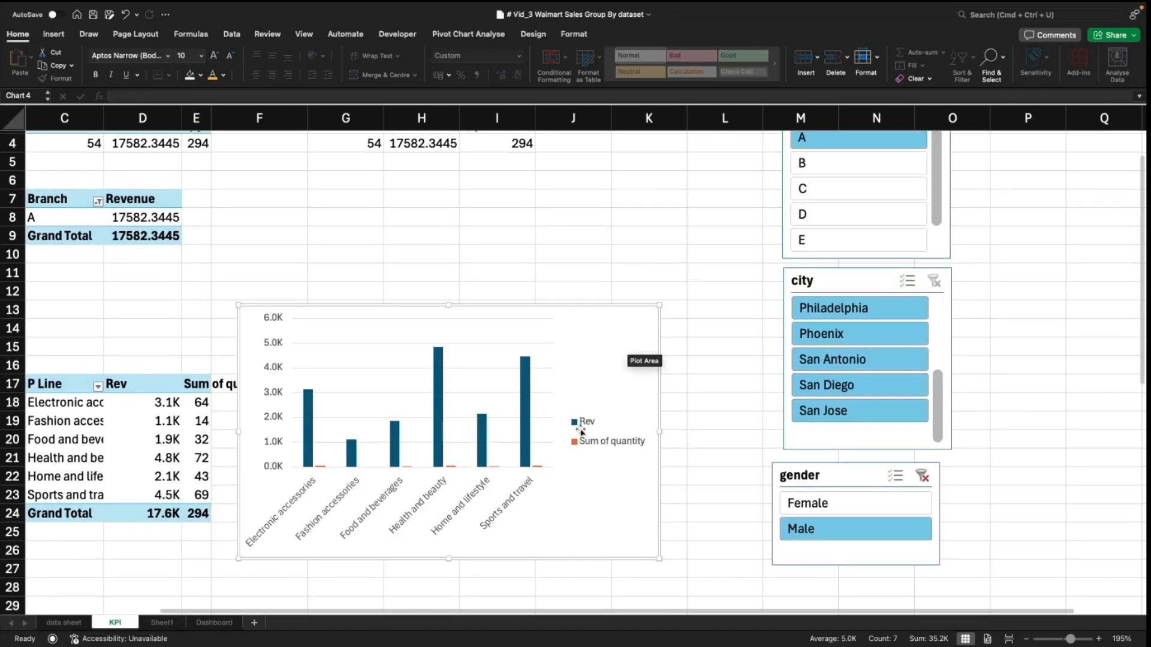
scroll(899, 198, up, 1)
click(934, 141)
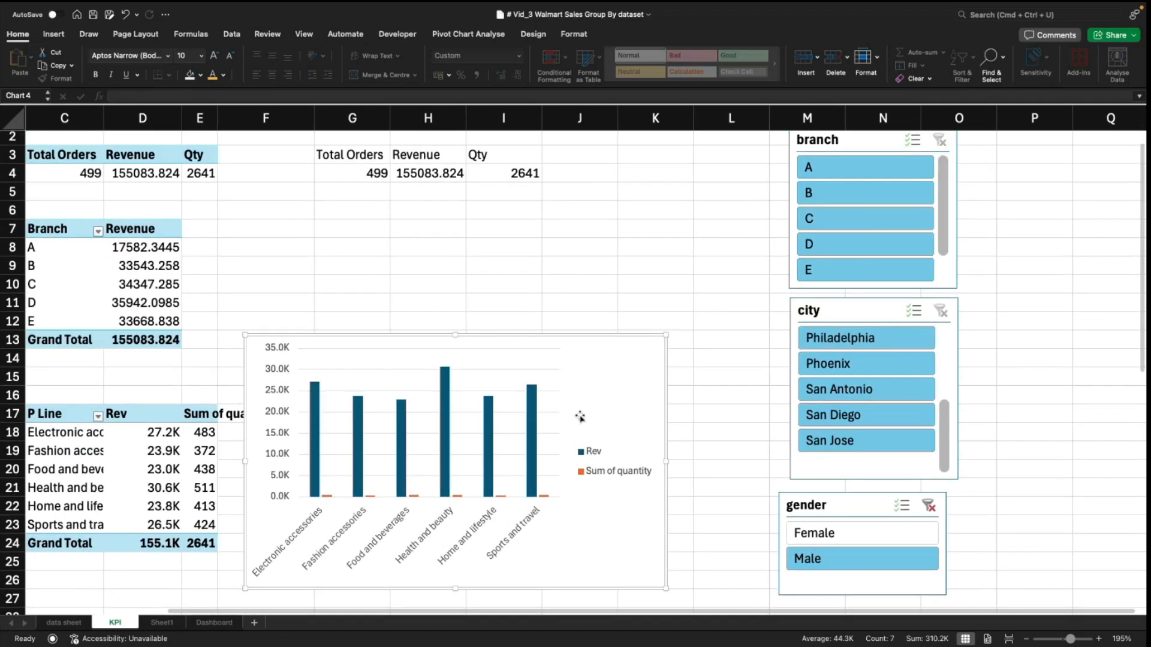
Step: Sort the product line pivot table by Rev from largest to smallest
right_click(144, 435)
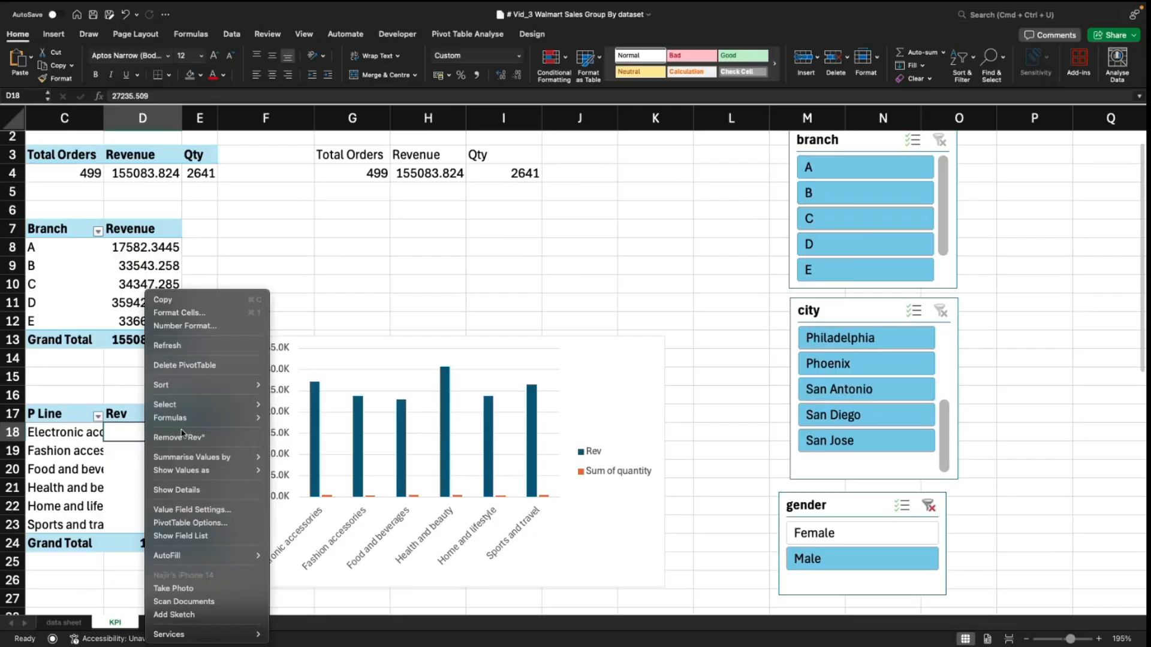
mouse_move(254, 385)
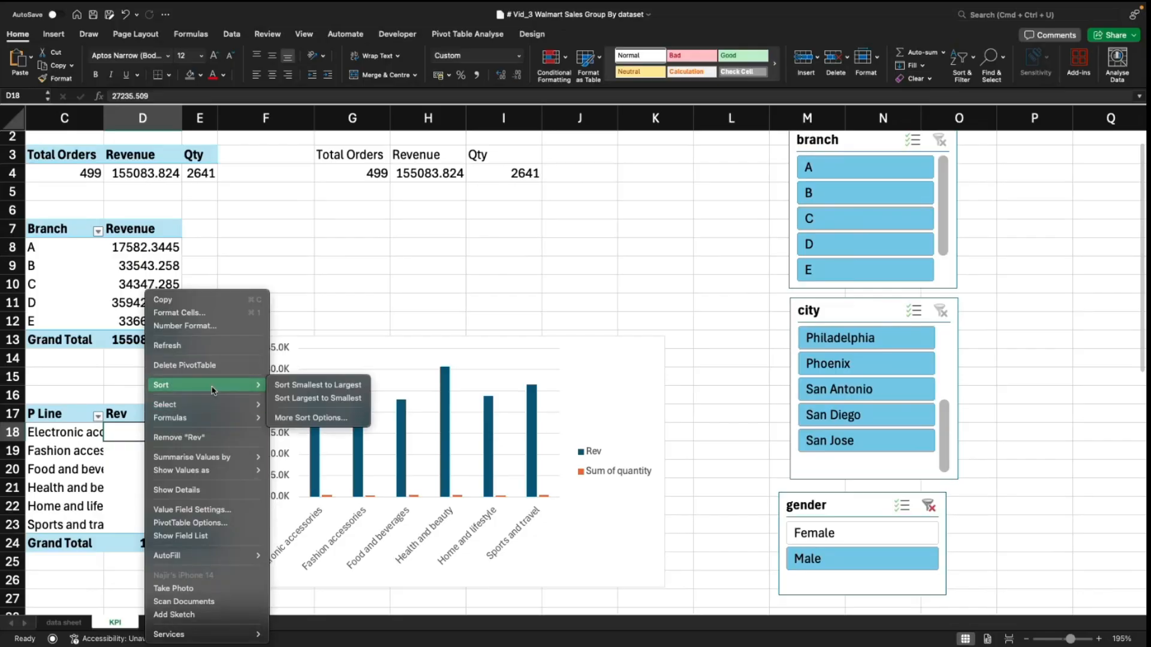
click(333, 398)
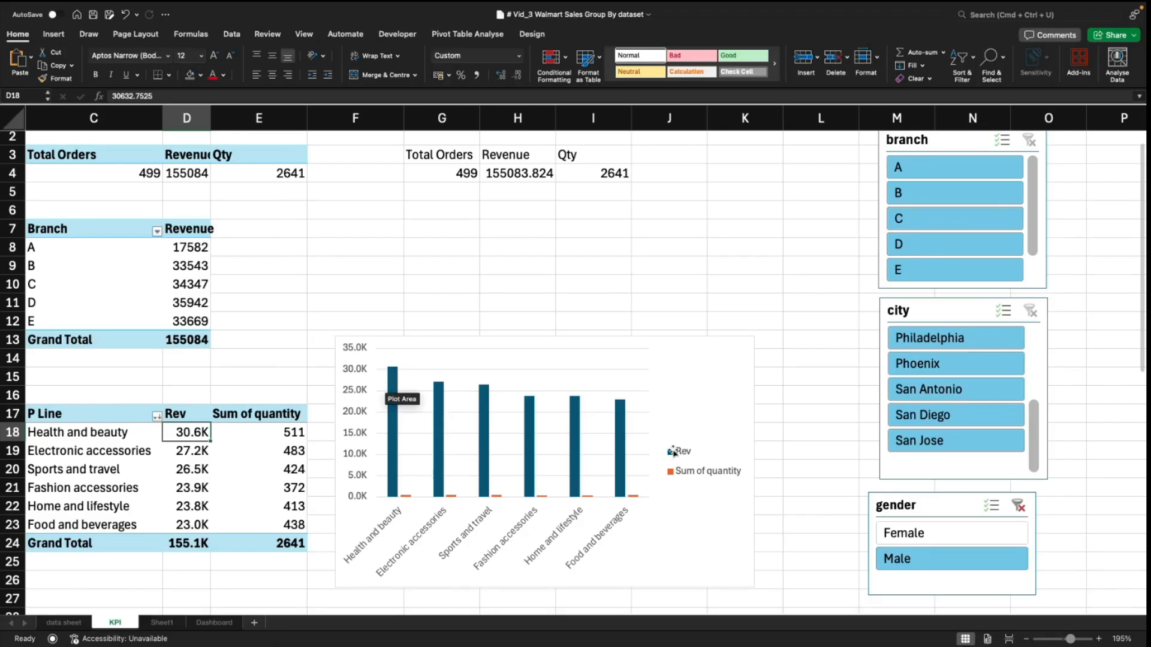
Step: Set the pivot chart area to no fill and no border line, and move the chart slightly up beside the product line table
mouse_move(702, 389)
mouse_down()
mouse_move(743, 365)
mouse_move(749, 338)
mouse_move(624, 265)
mouse_move(660, 345)
mouse_move(663, 262)
mouse_move(711, 208)
mouse_move(659, 309)
mouse_move(689, 383)
mouse_up()
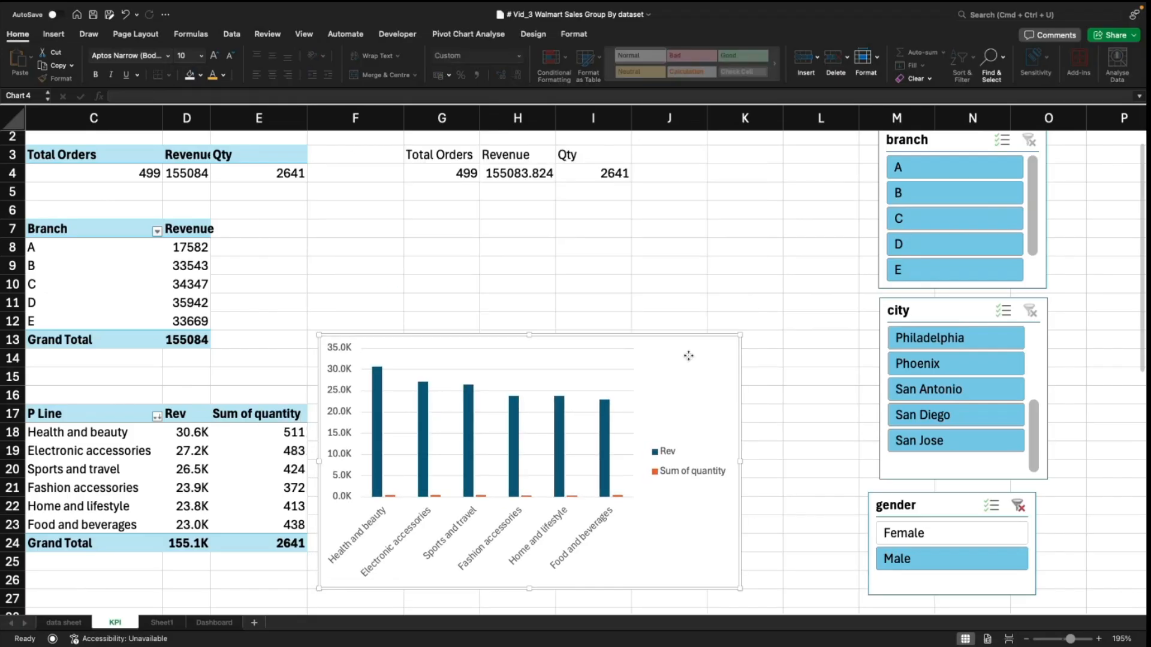
double_click(688, 356)
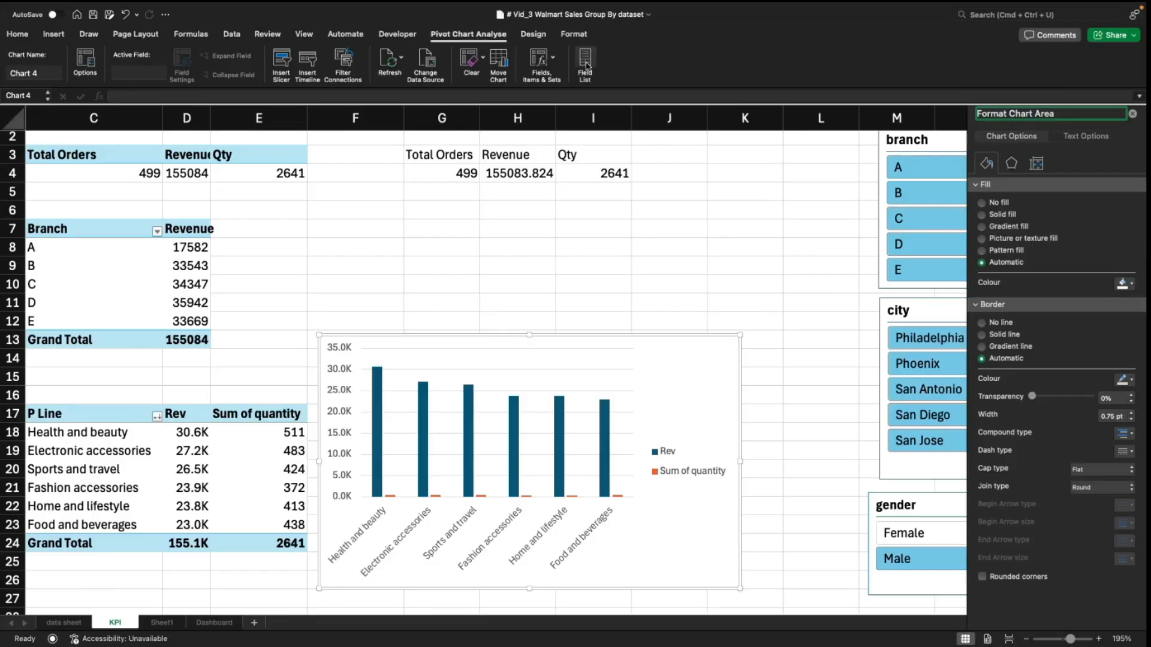
click(982, 203)
drag(728, 357, 699, 320)
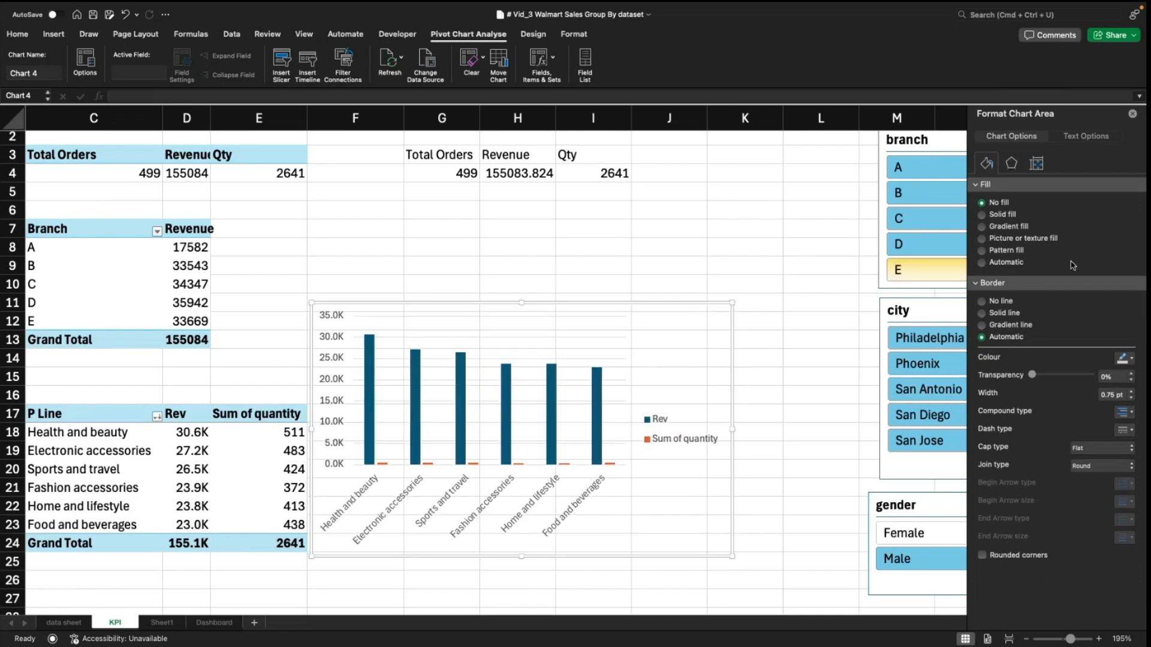
click(982, 302)
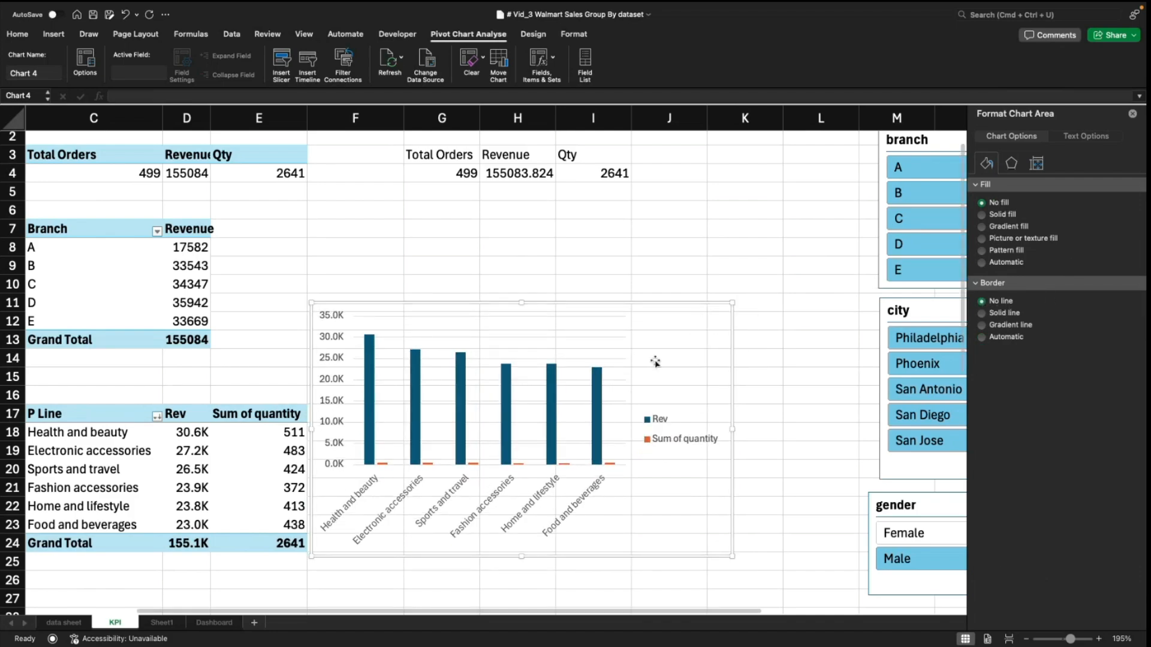
drag(689, 327, 726, 309)
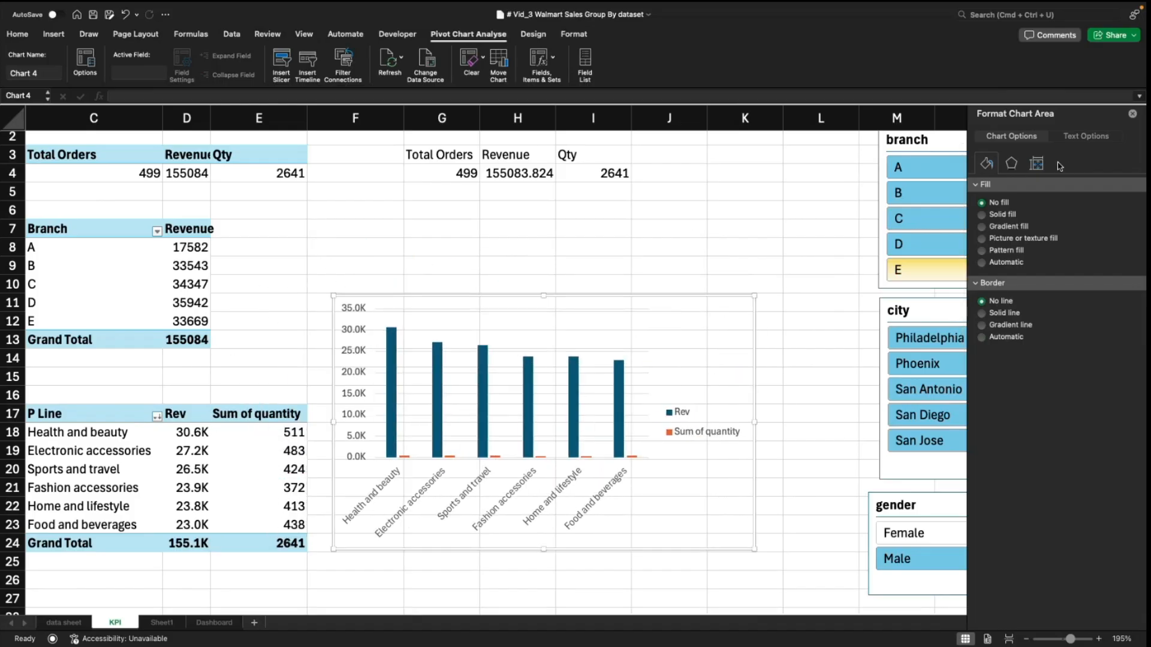
click(1015, 164)
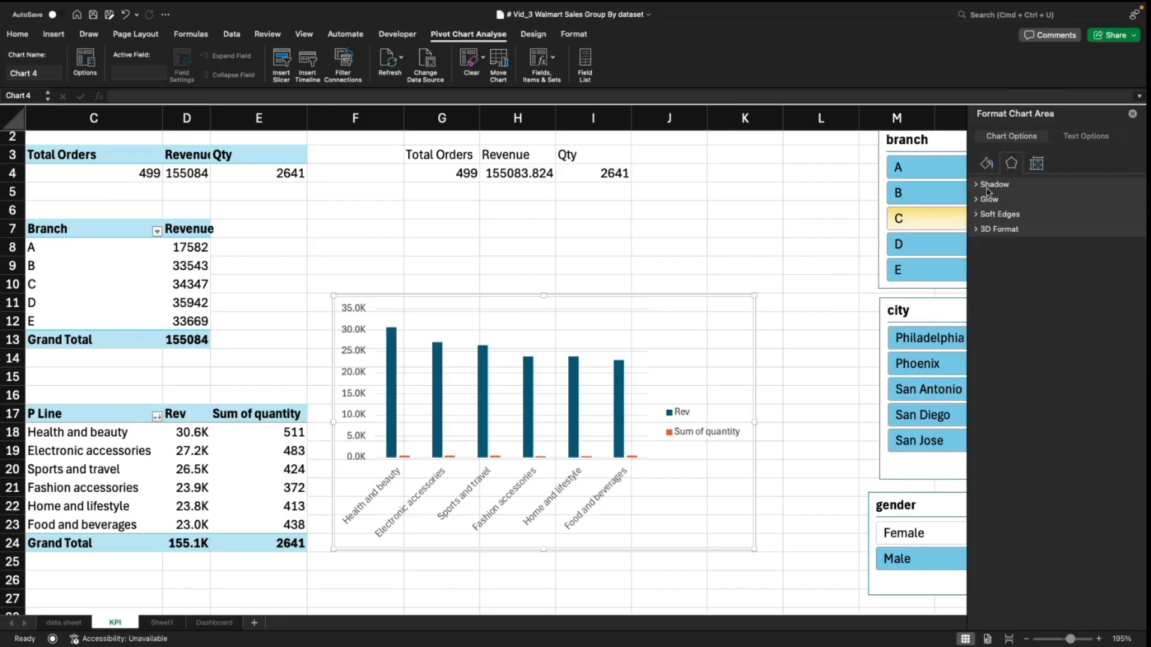
click(1040, 165)
click(975, 186)
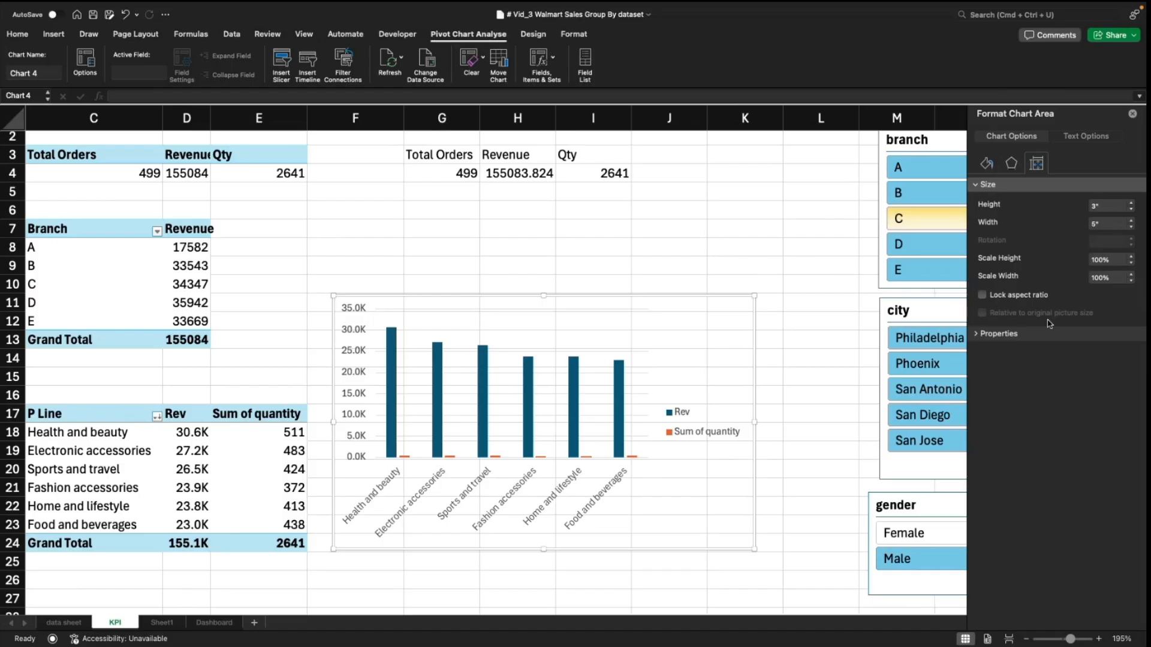
click(978, 336)
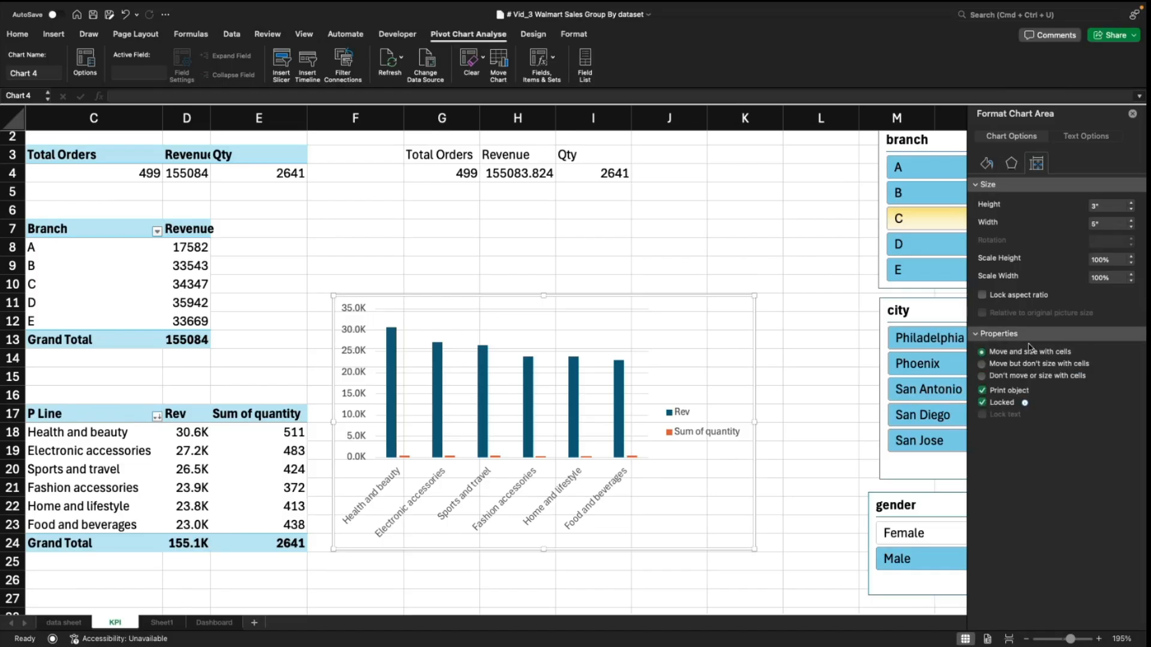
click(1012, 163)
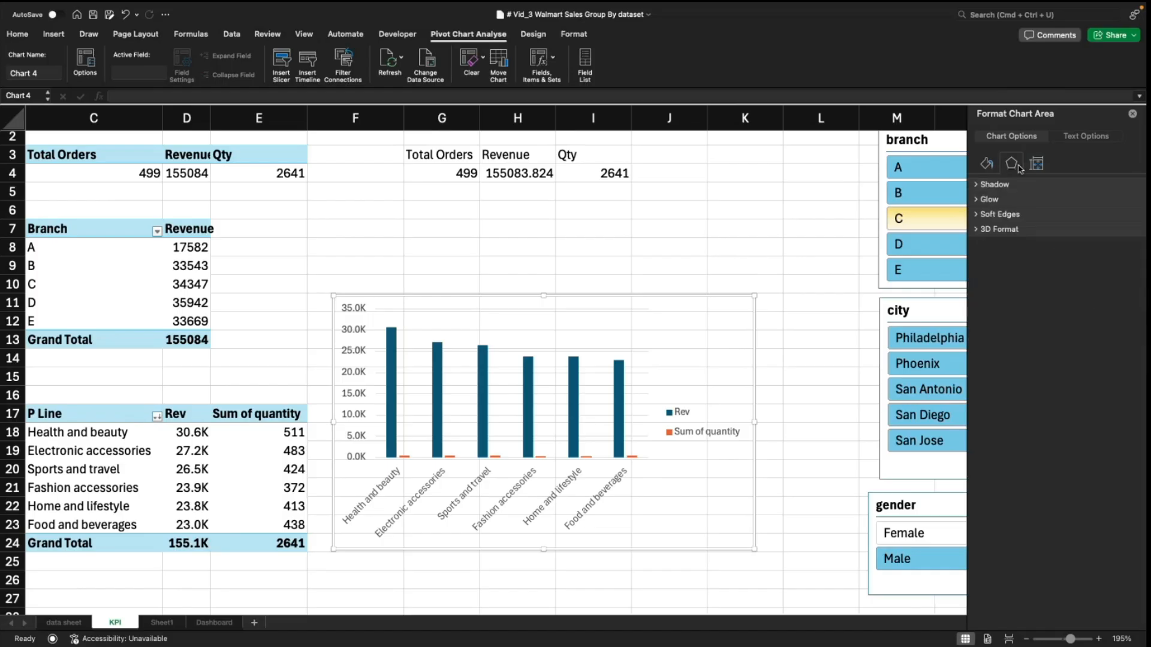
click(1085, 138)
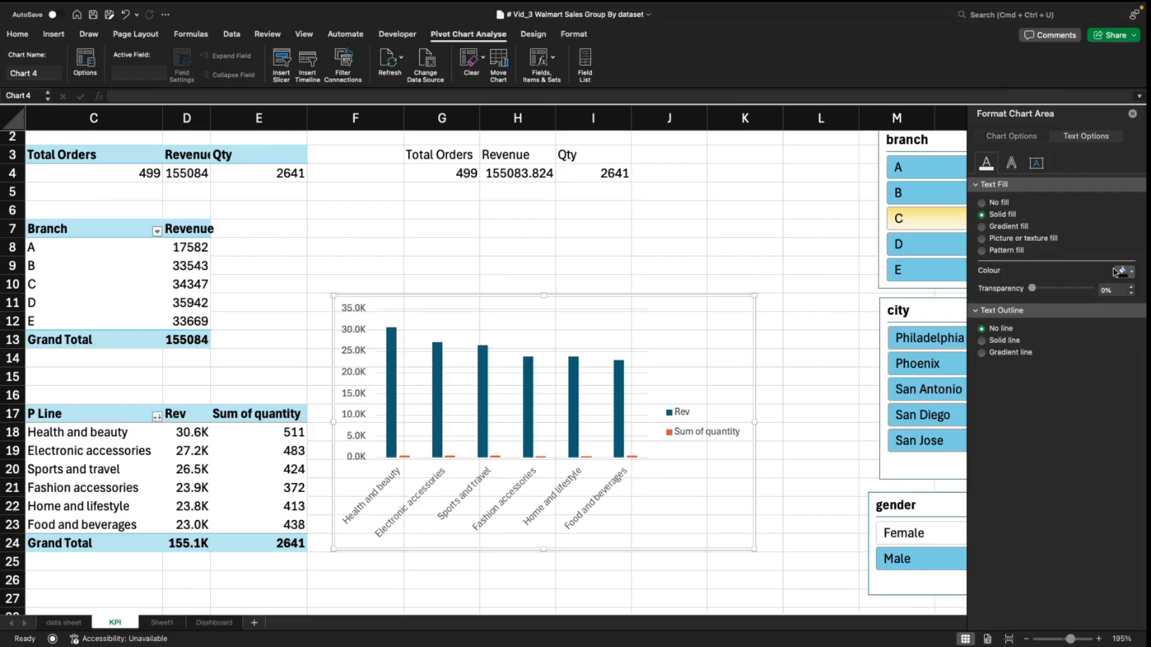
click(1134, 273)
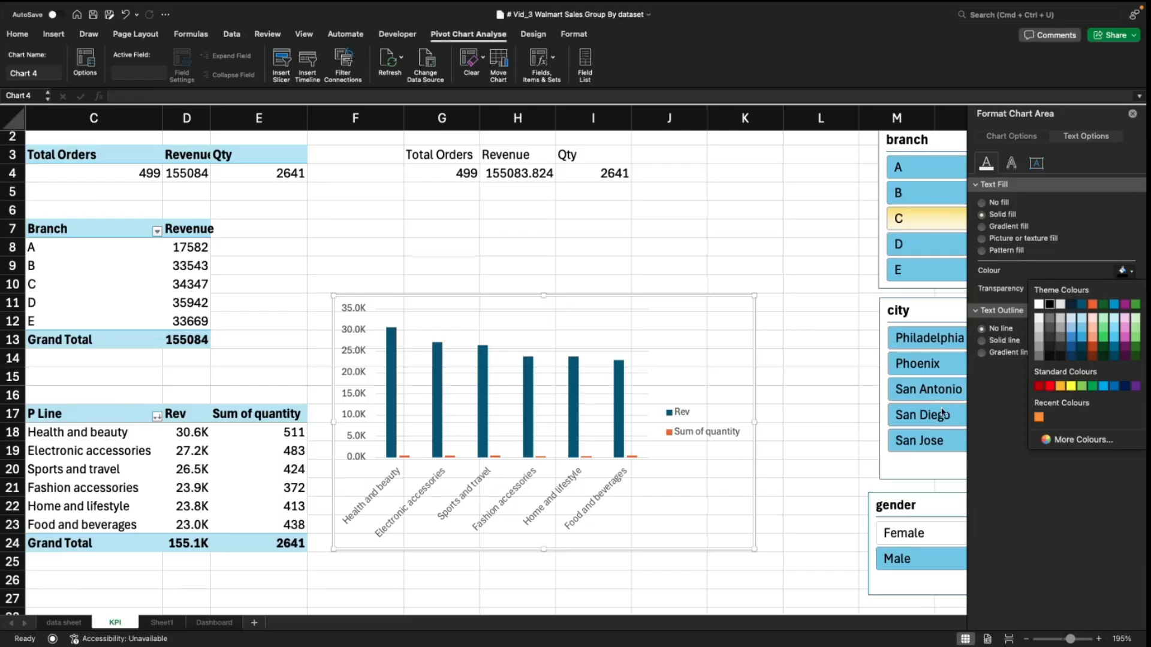
Step: Try plotting the Rev series on the secondary axis, and return it to the primary axis
click(613, 399)
click(620, 401)
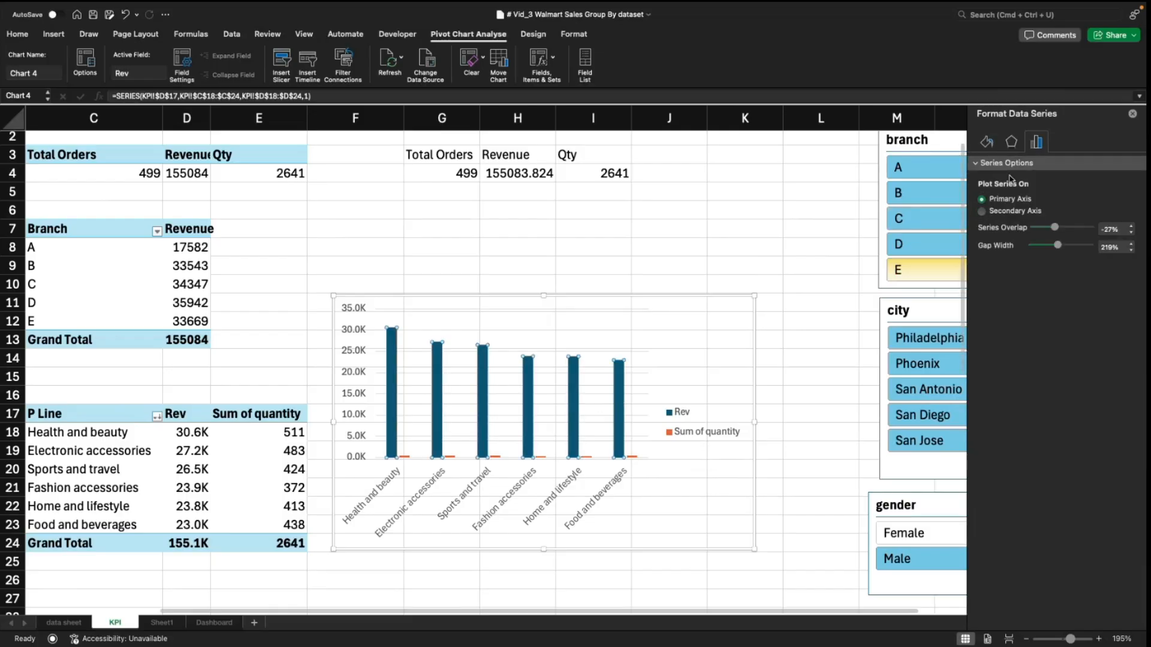
click(1005, 213)
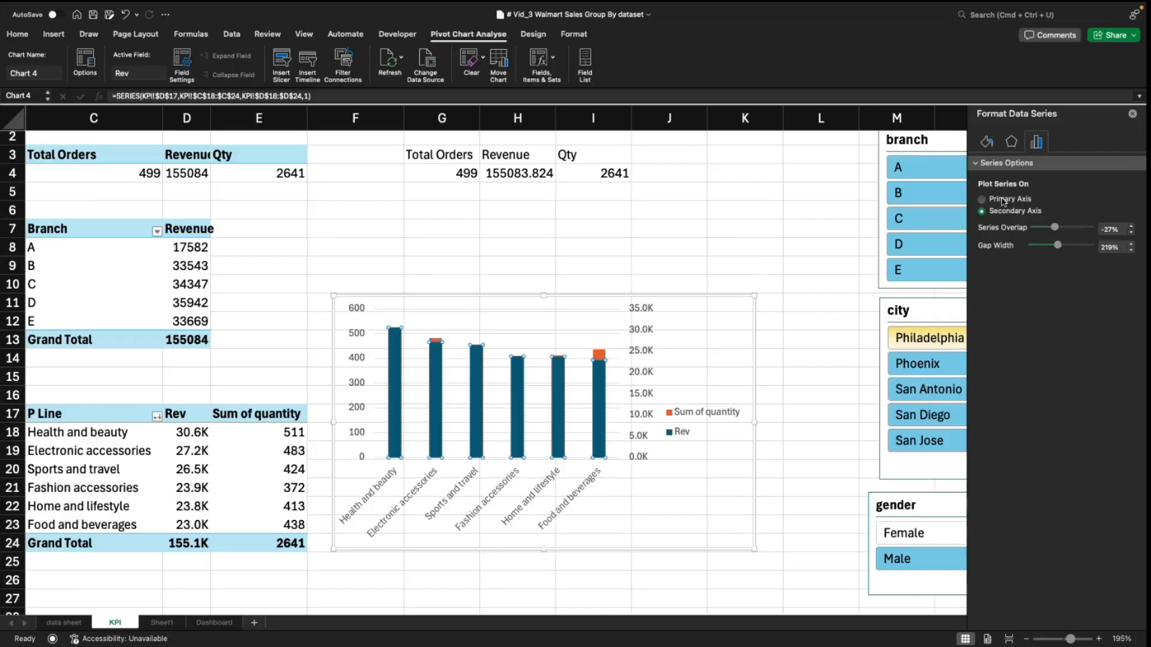
click(995, 201)
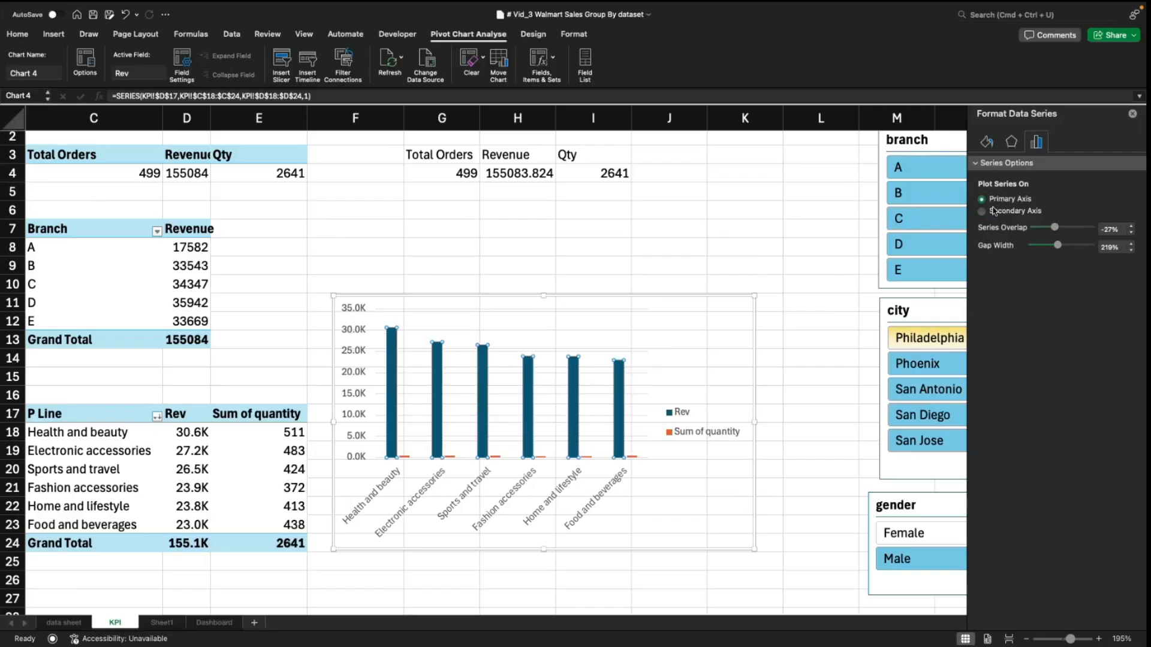
click(993, 211)
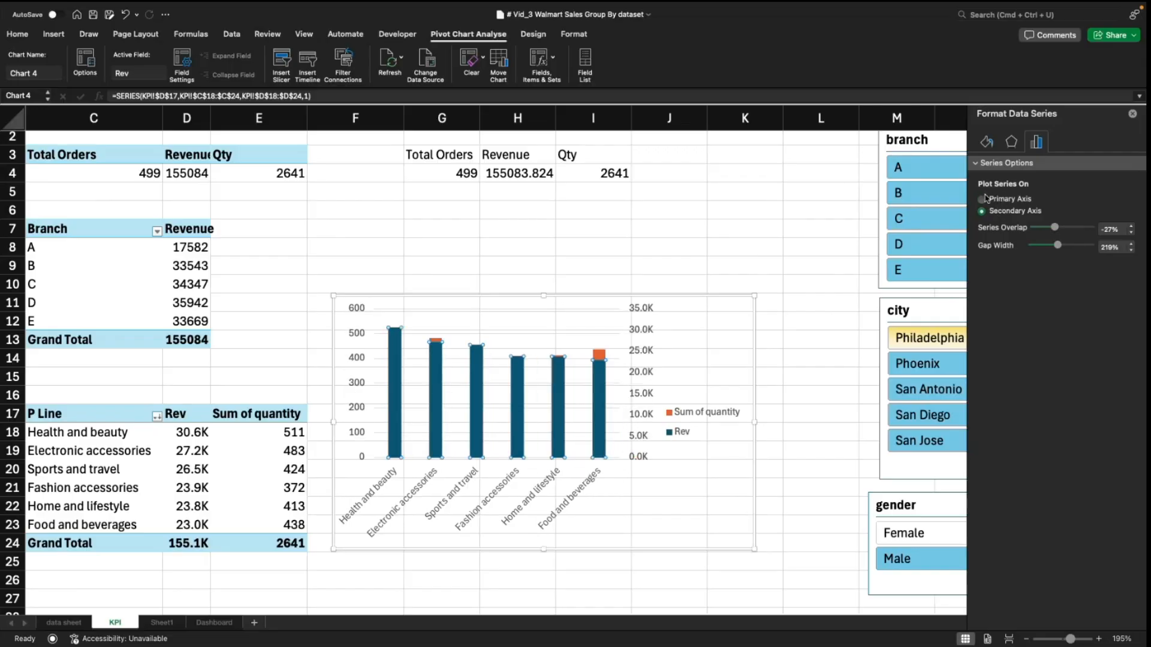
click(983, 200)
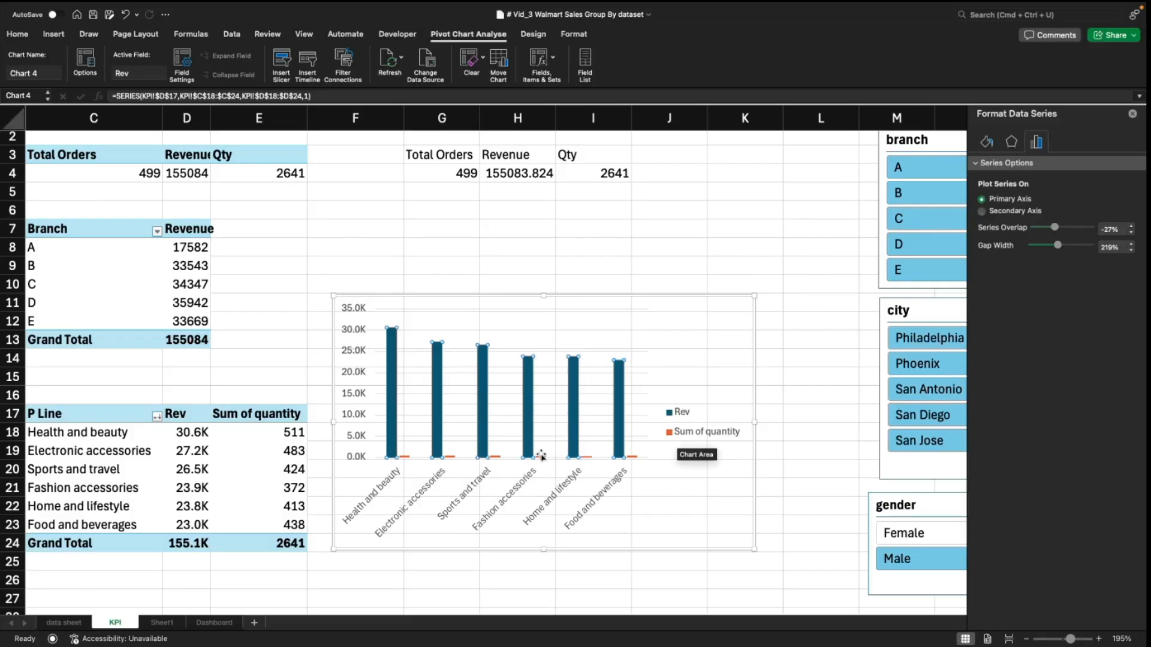
Step: Fill the Rev series columns with the recently used orange colour
click(1014, 142)
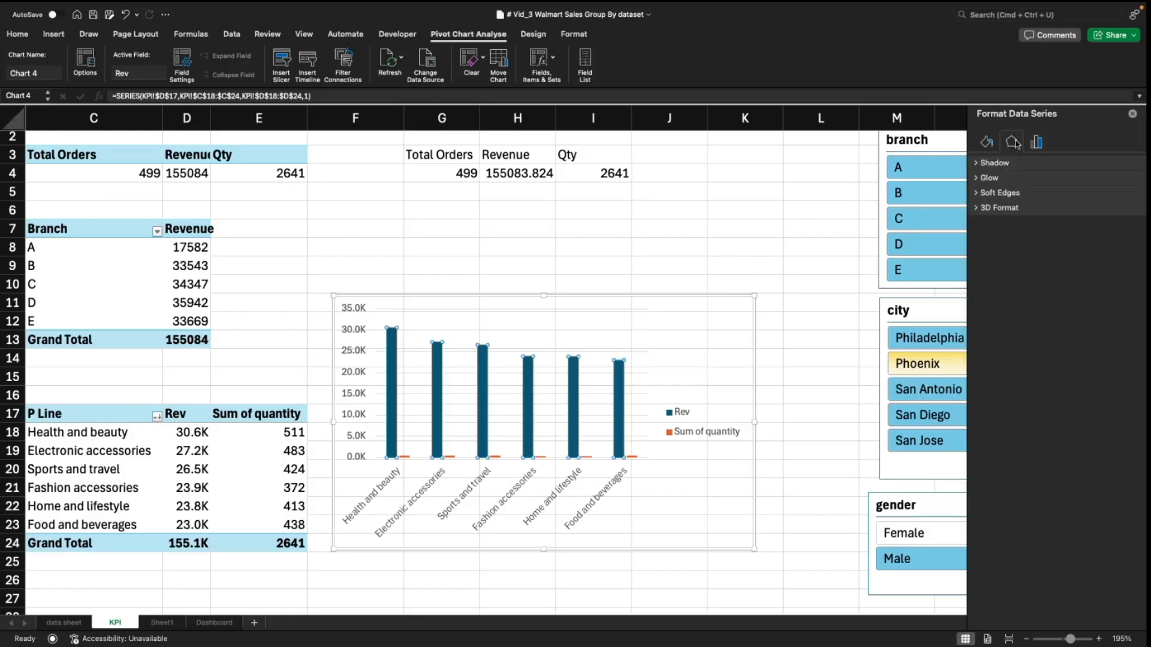
click(987, 143)
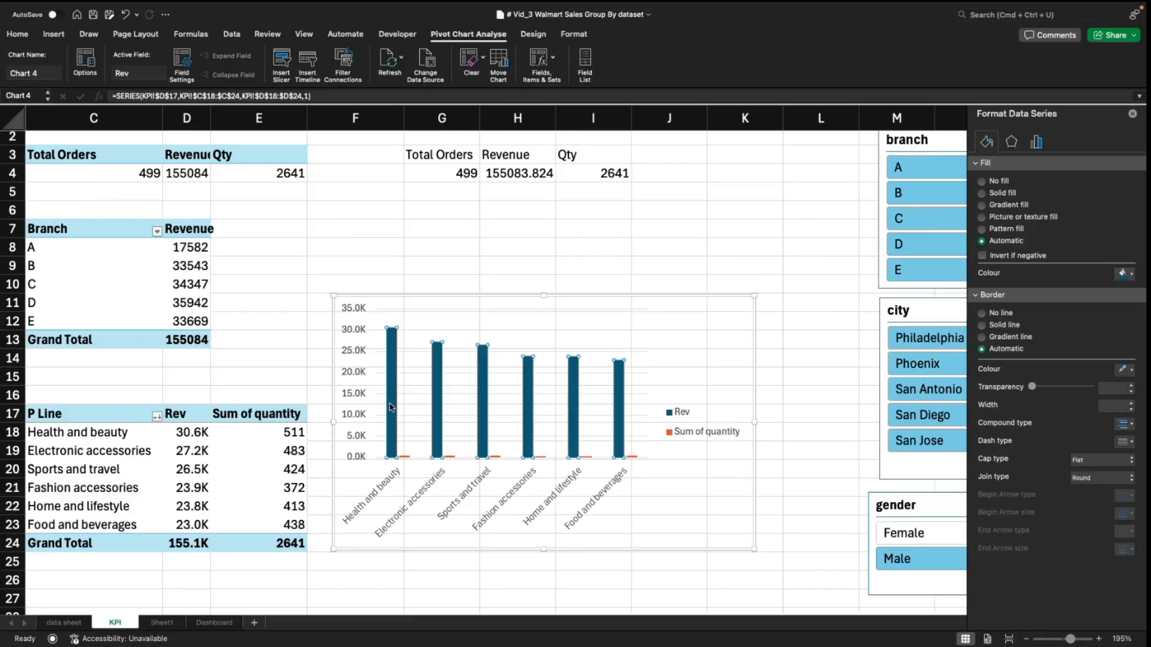
click(1132, 274)
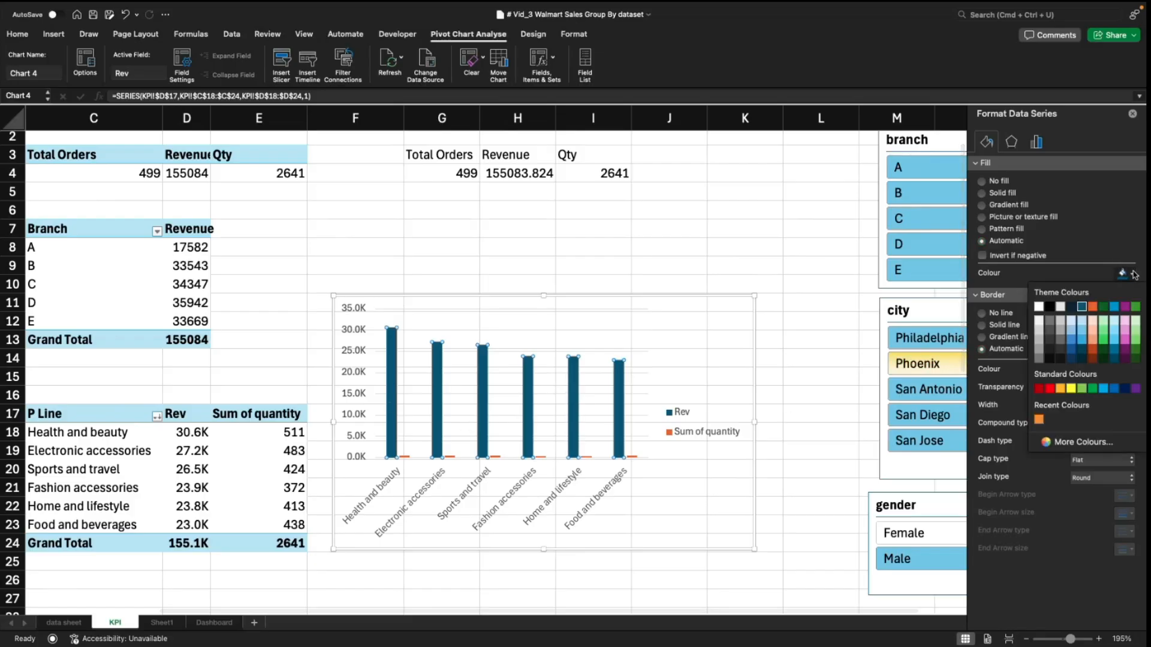
click(1039, 420)
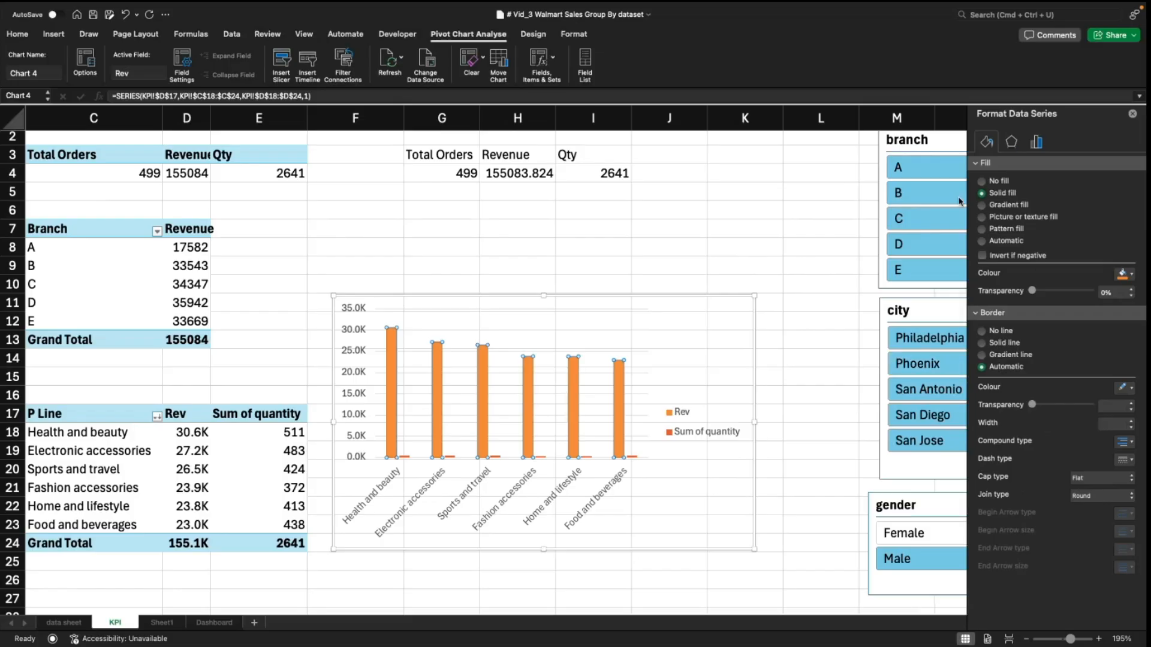
Step: Try the Rev series on the secondary axis with a dark blue fill, and revert both changes
click(1037, 142)
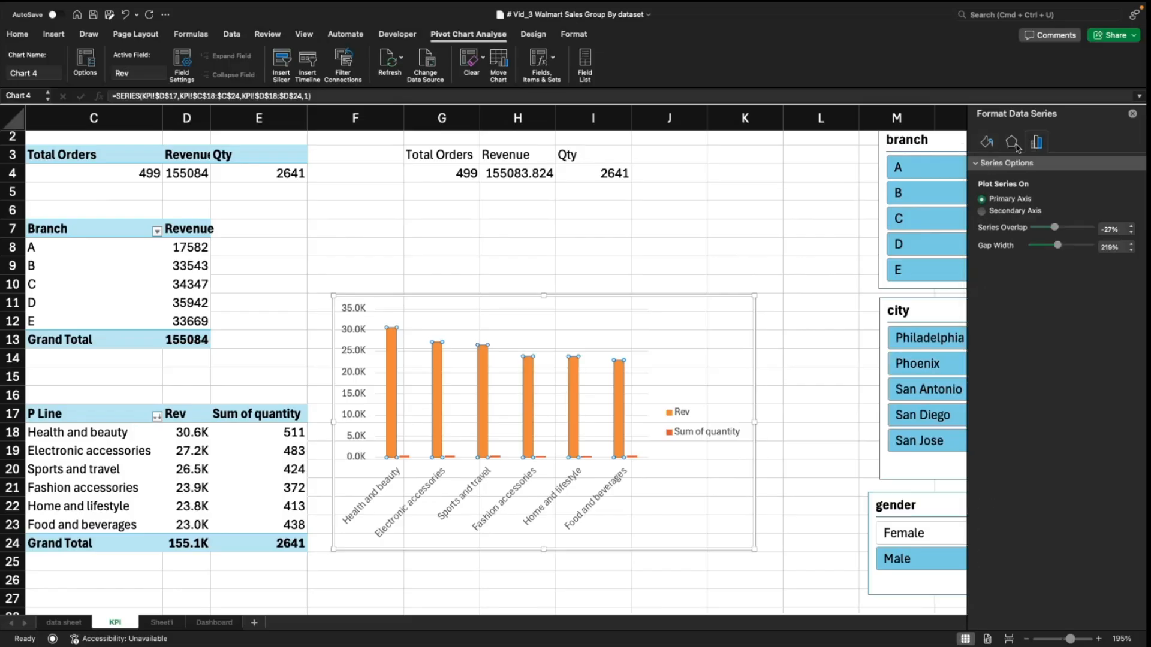
click(1011, 212)
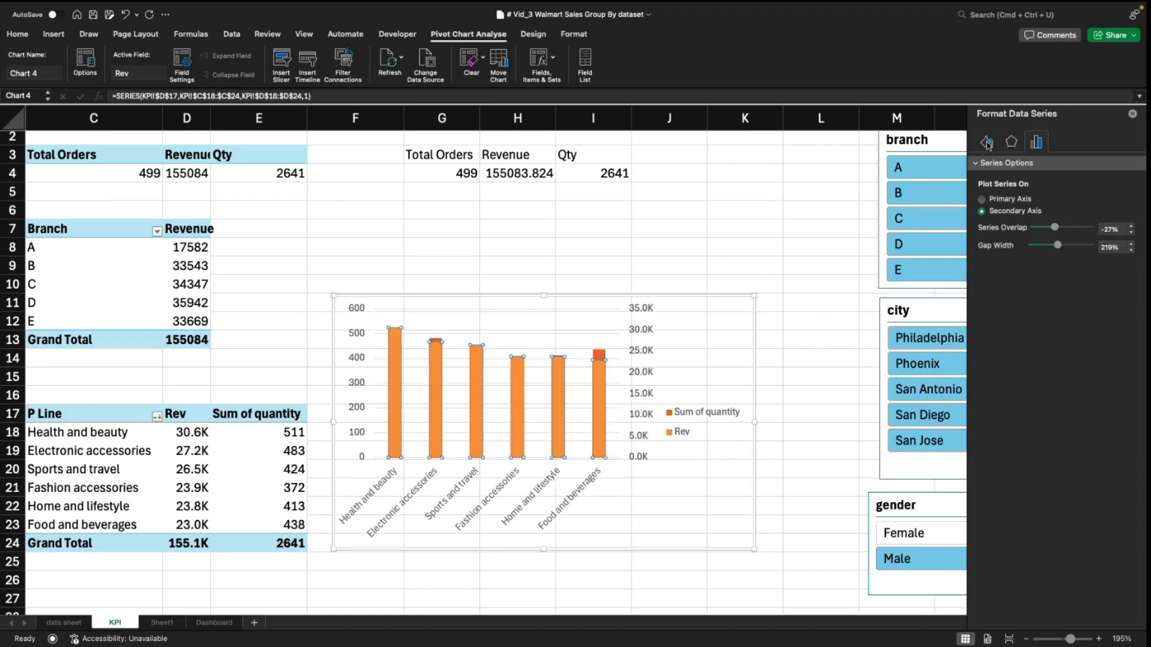
click(987, 143)
click(1133, 278)
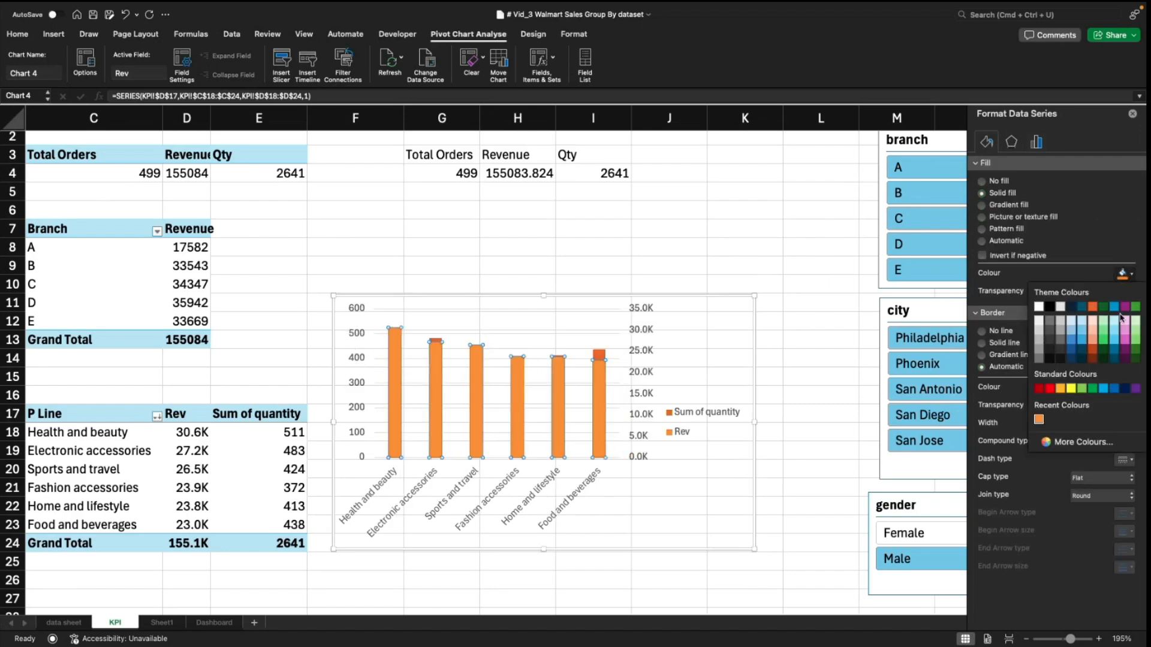
click(1123, 390)
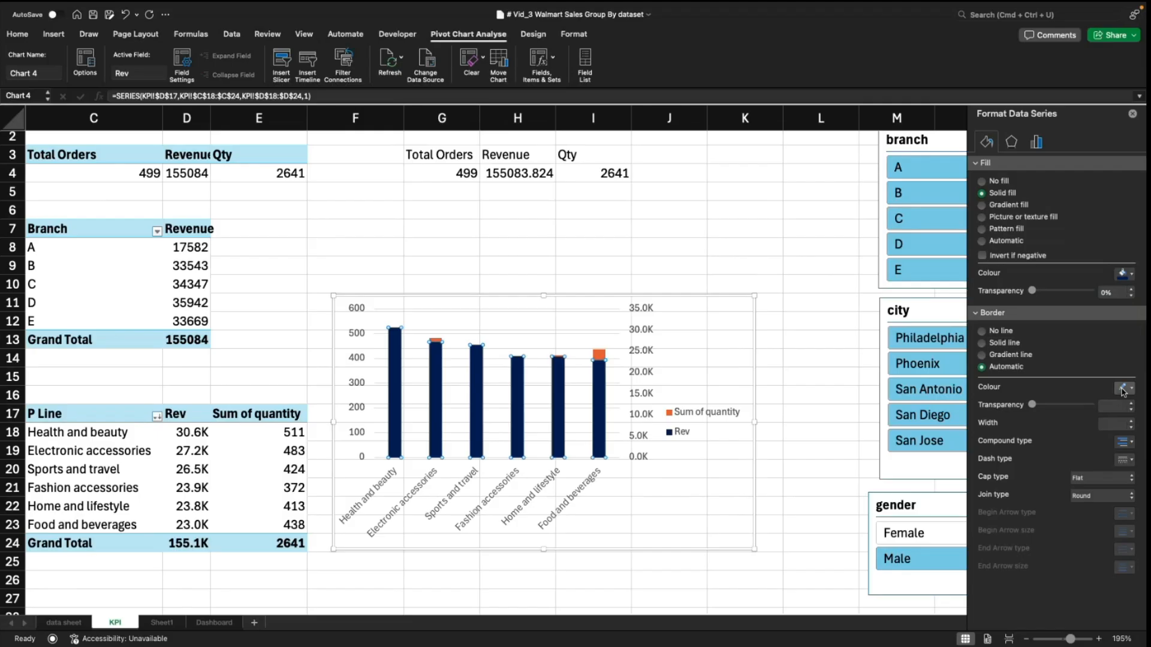
click(1011, 144)
click(819, 254)
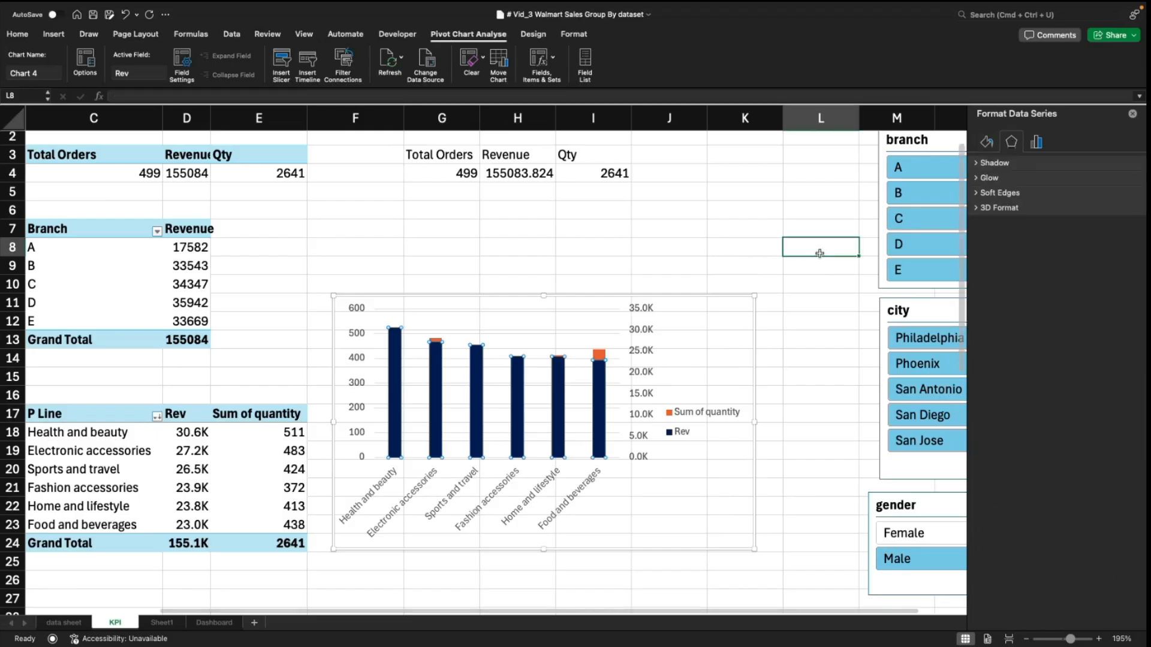
click(711, 432)
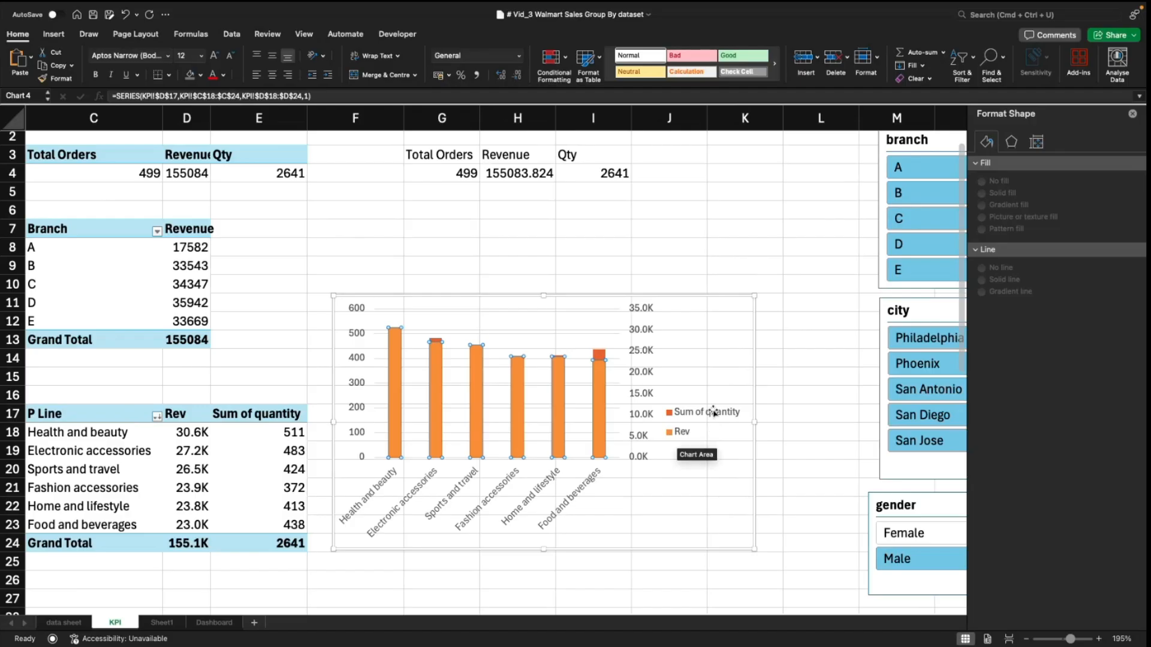
click(989, 203)
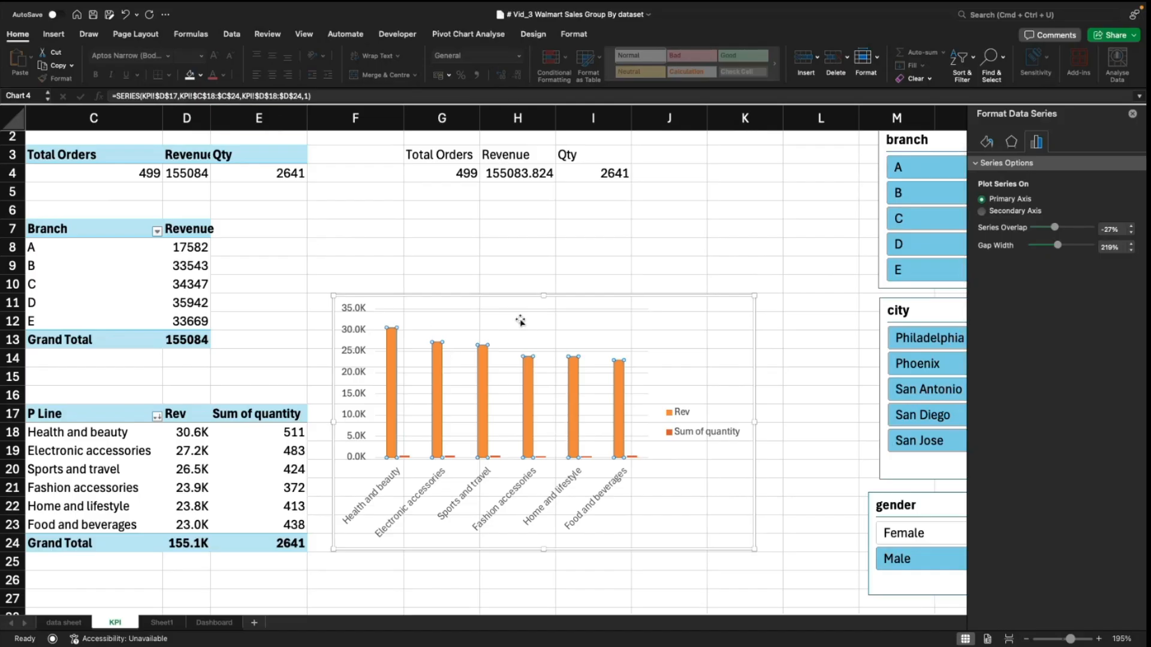
Step: Deselect the Rev series and close the chart formatting pane
click(819, 248)
click(666, 361)
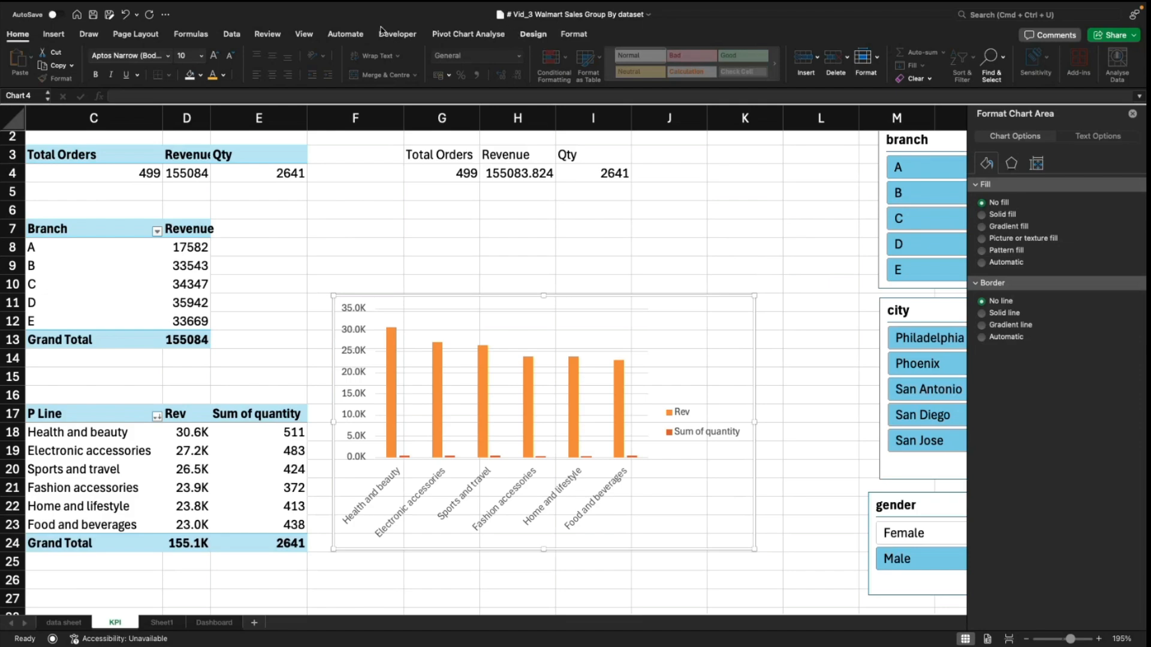
click(1132, 114)
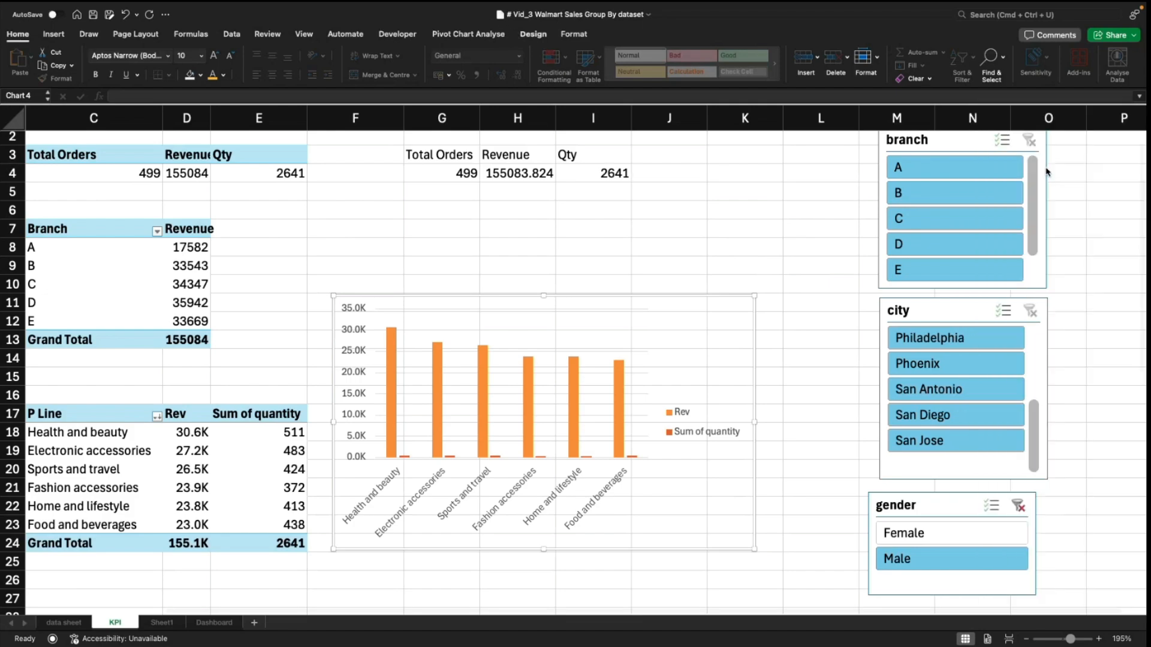
click(809, 264)
Step: Add outside-end data labels to the product line chart and delete its vertical value axis
click(652, 369)
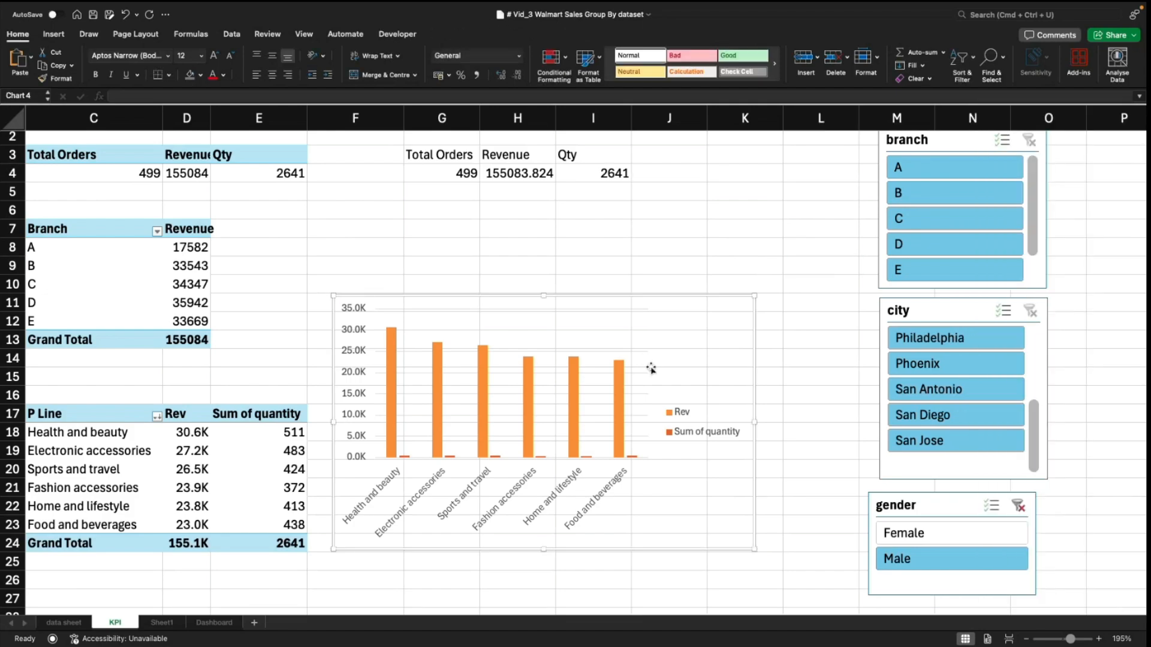
click(534, 40)
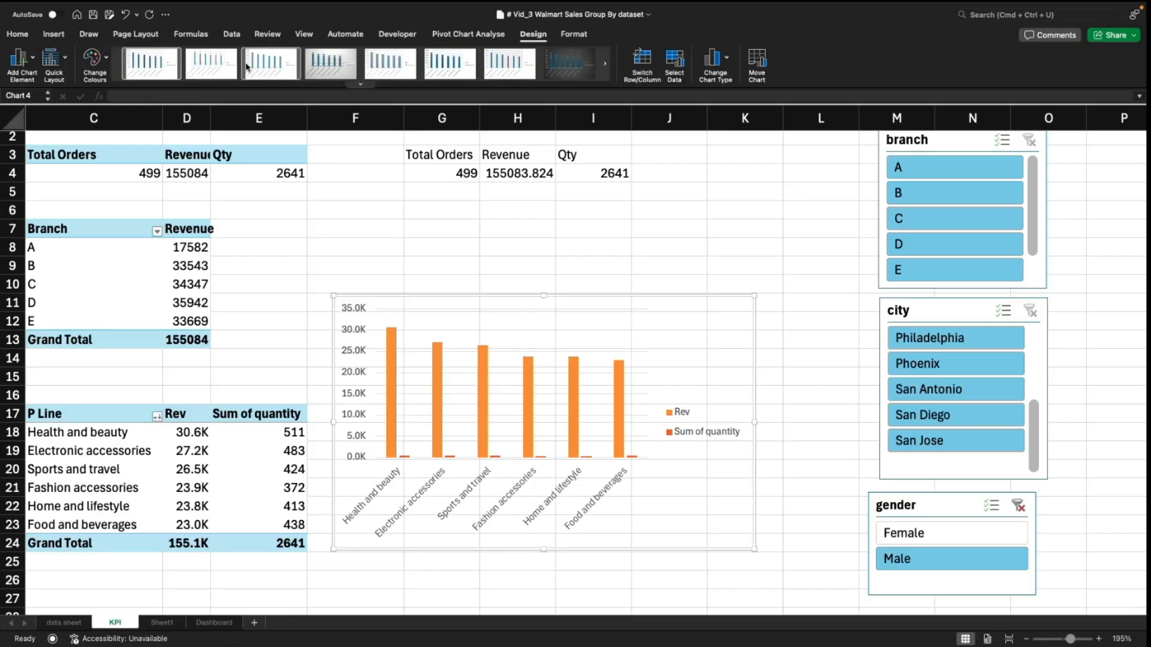
click(35, 59)
mouse_move(65, 80)
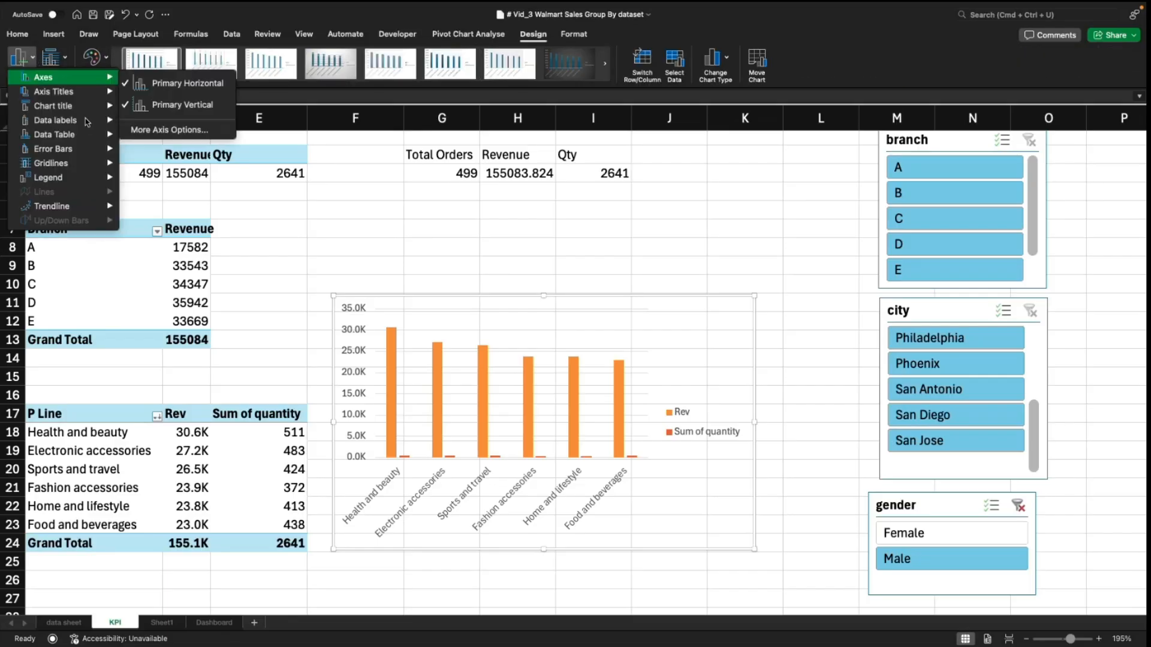
mouse_move(87, 122)
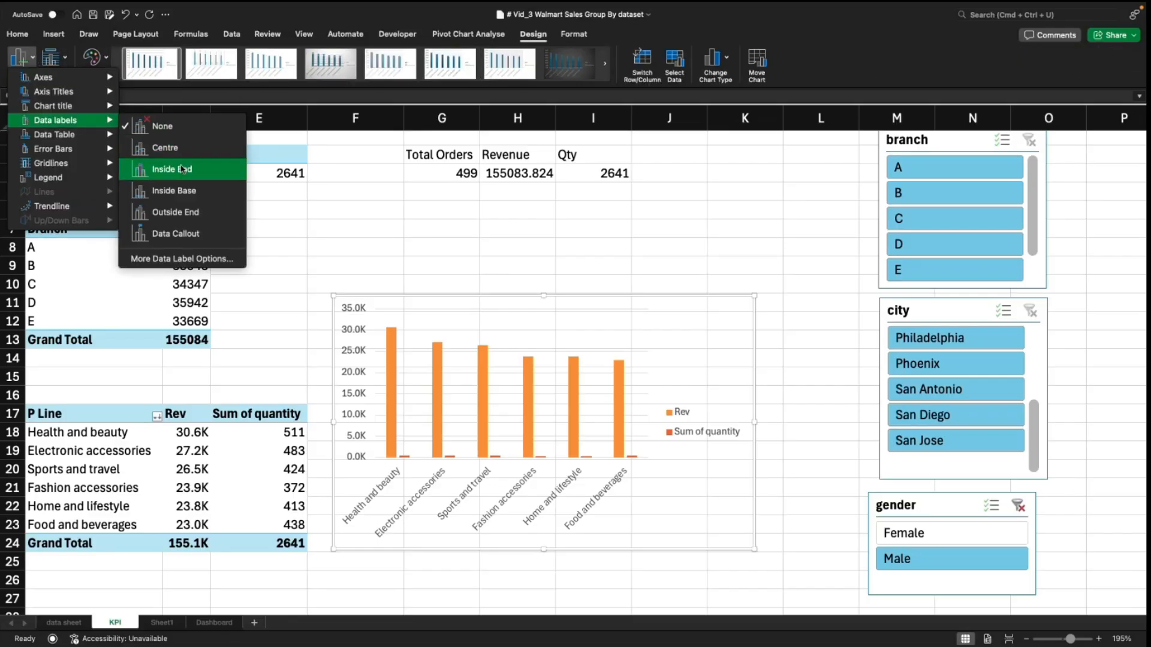
click(174, 212)
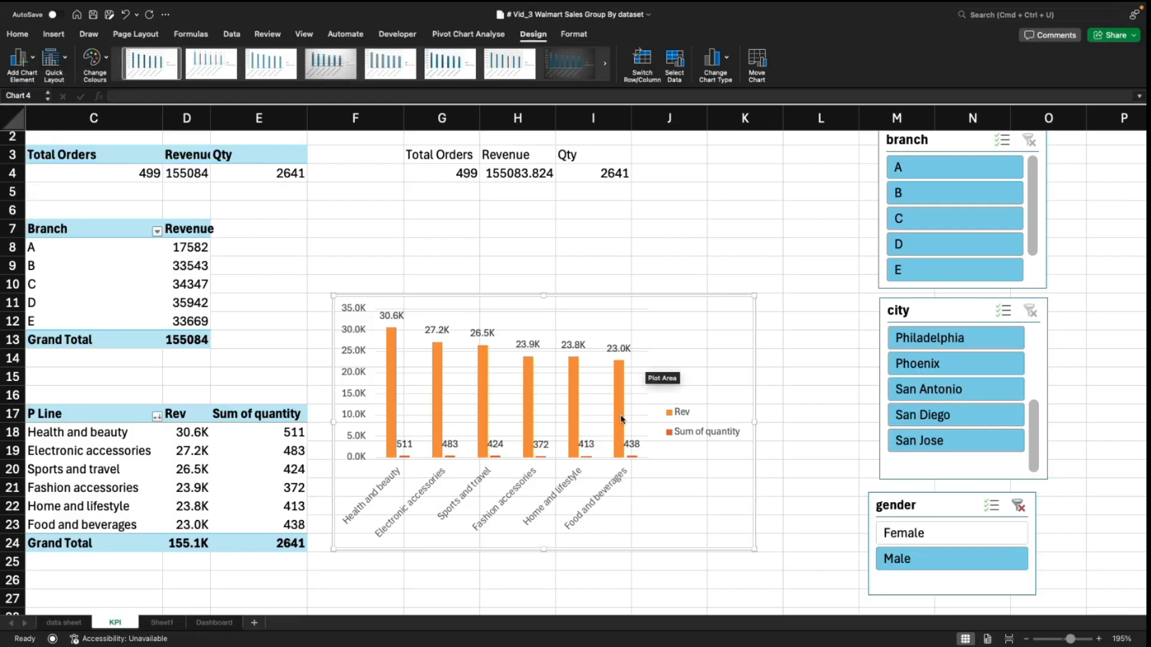
click(349, 376)
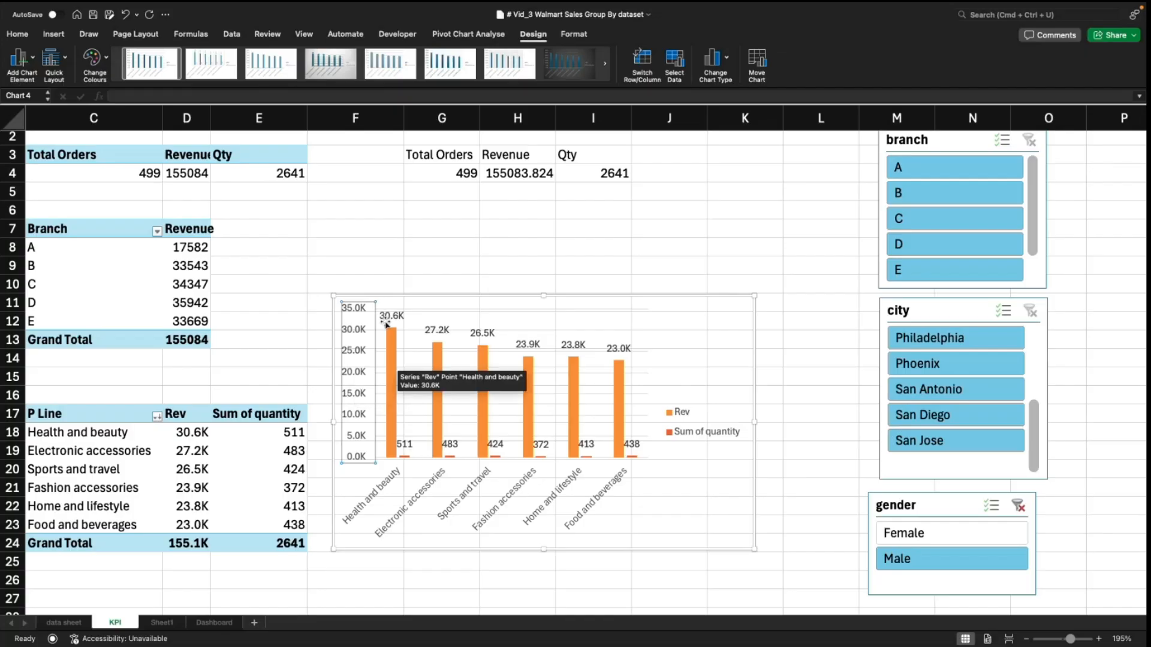
key(Delete)
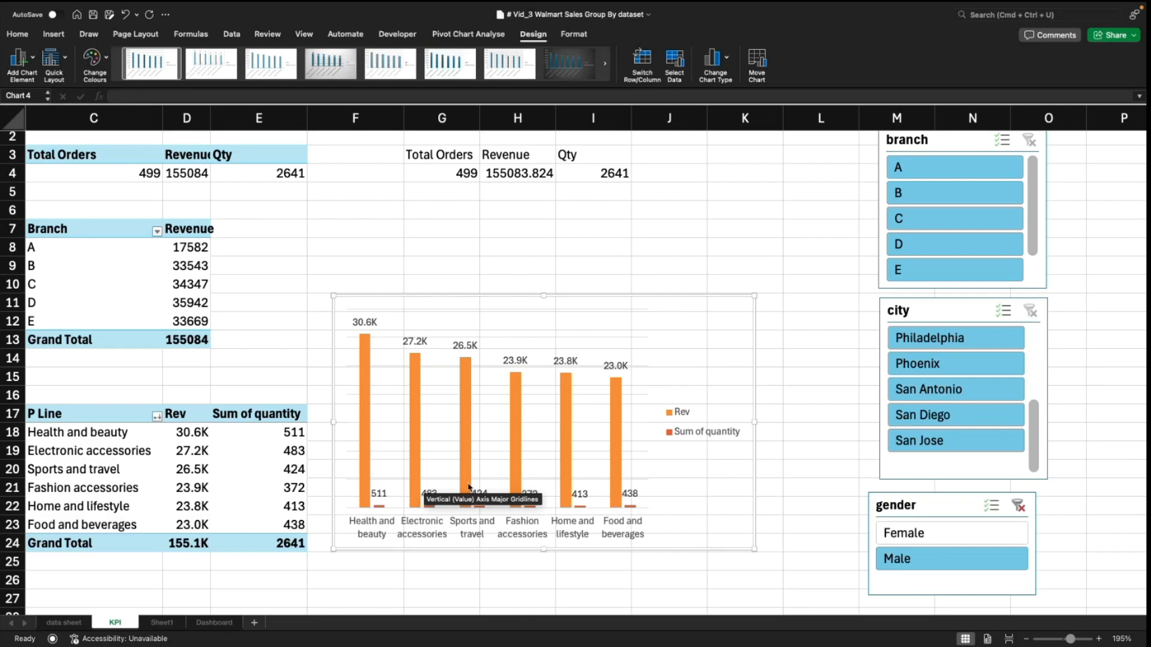
Step: Fill the Sum of quantity series columns with a solid dark shade of the black theme colour
click(431, 509)
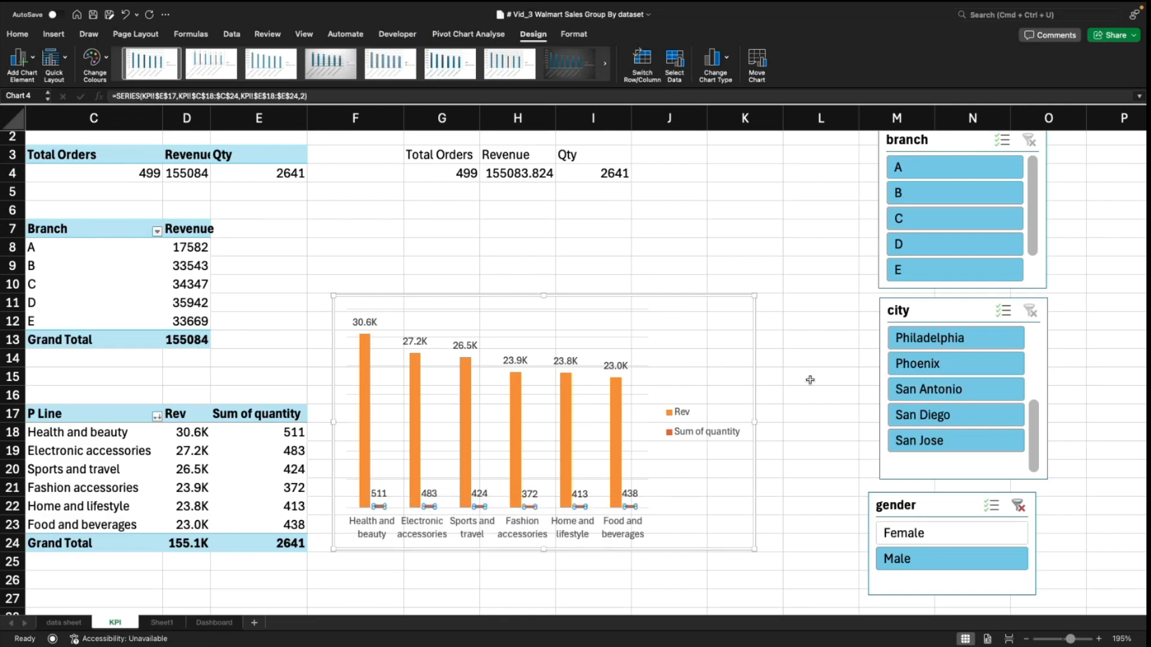
click(573, 34)
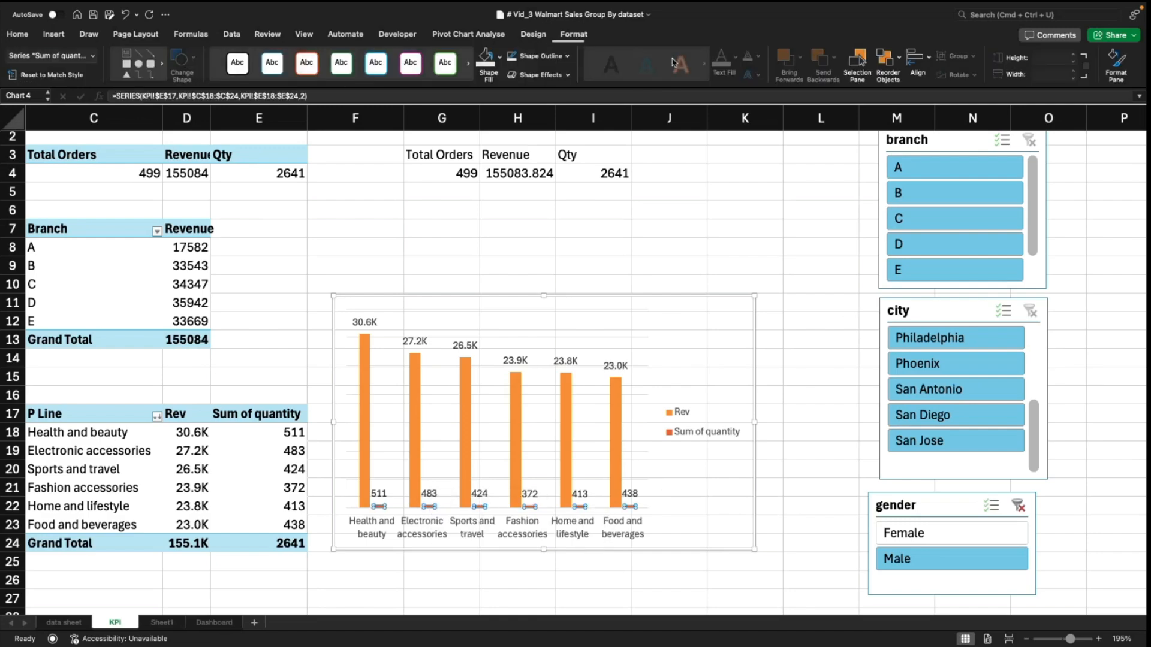
click(1116, 61)
click(986, 142)
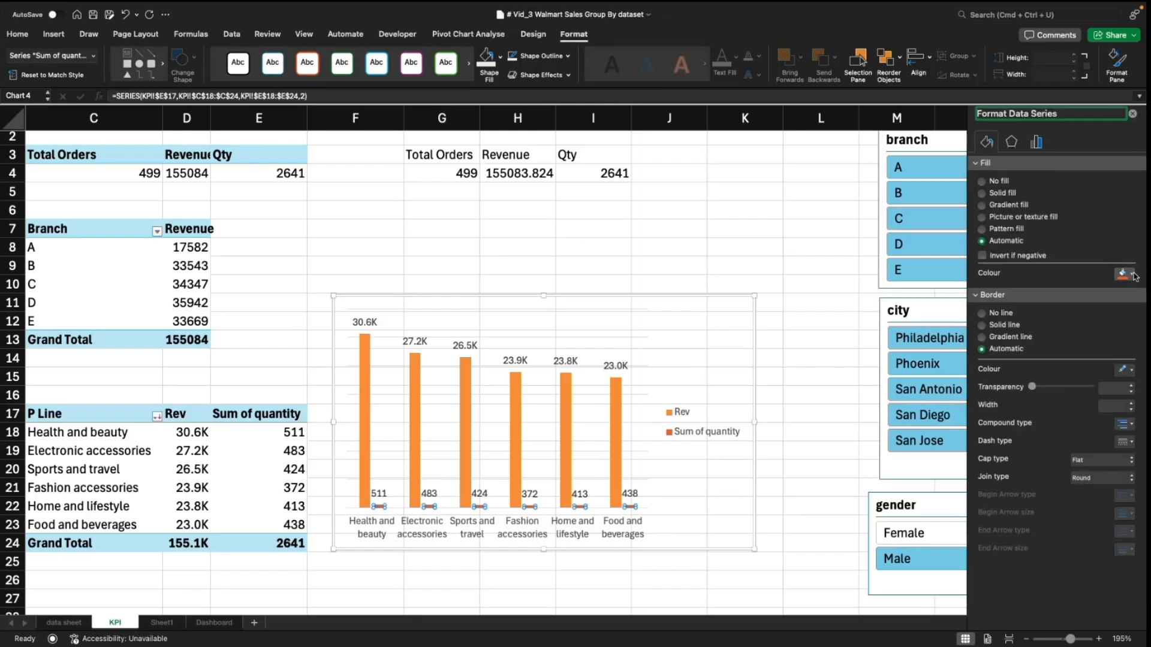
click(1133, 276)
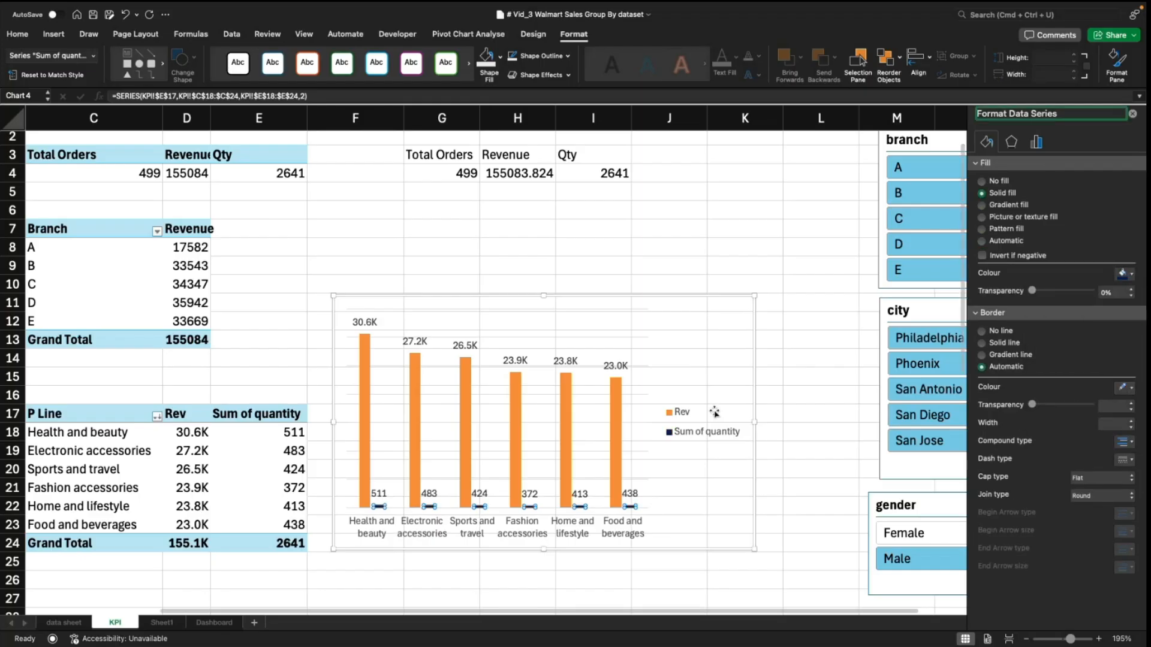
click(1132, 275)
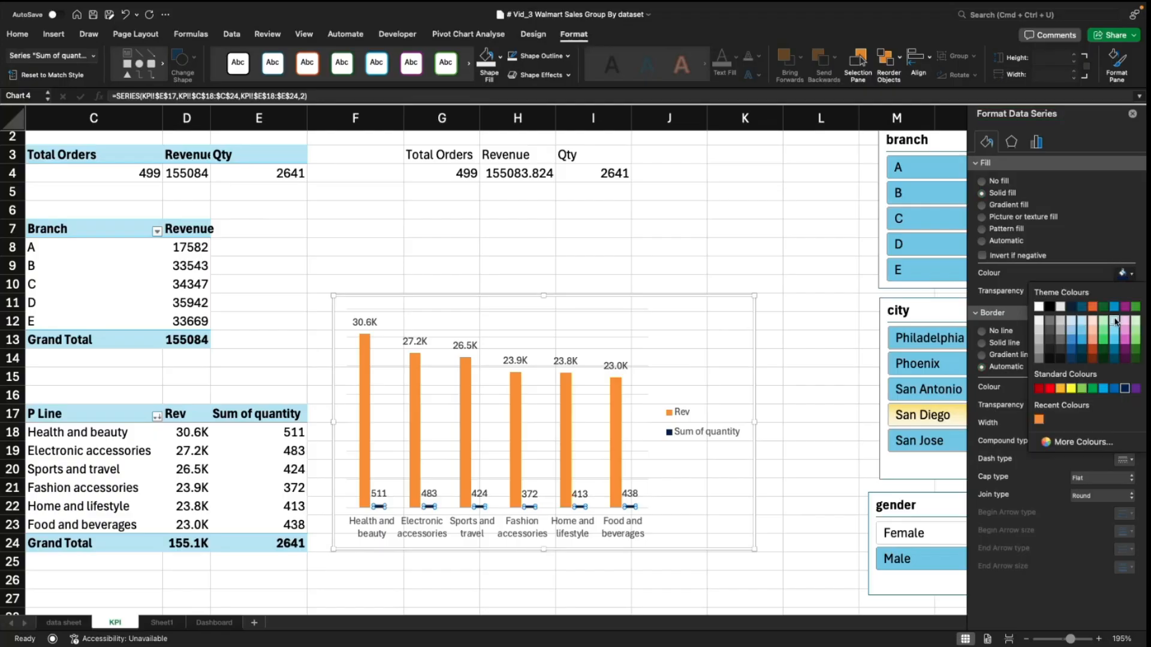
click(1049, 351)
click(679, 218)
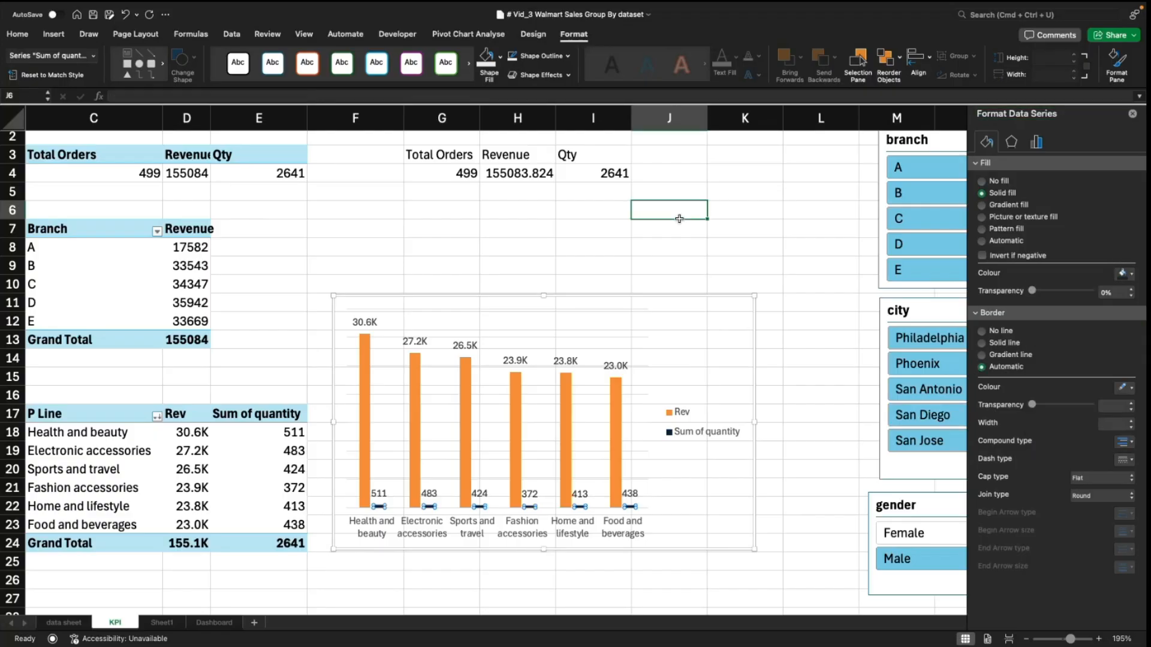
Step: Cut the product line chart from the KPI sheet and paste it into the Dashboard sheet
click(690, 360)
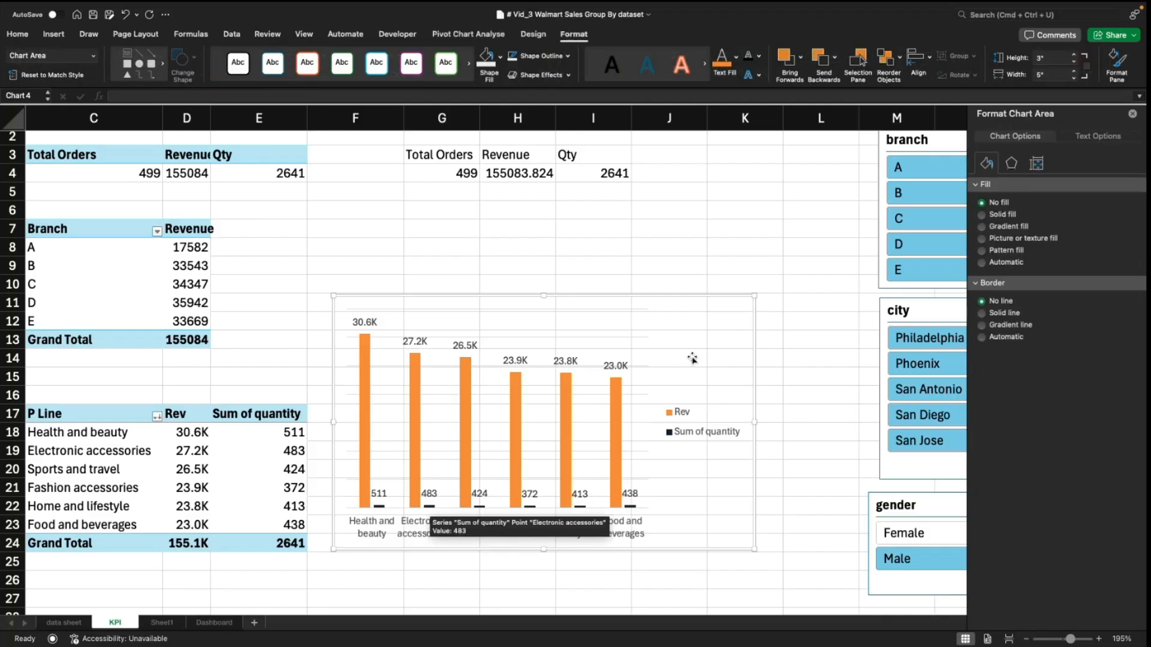
key(Delete)
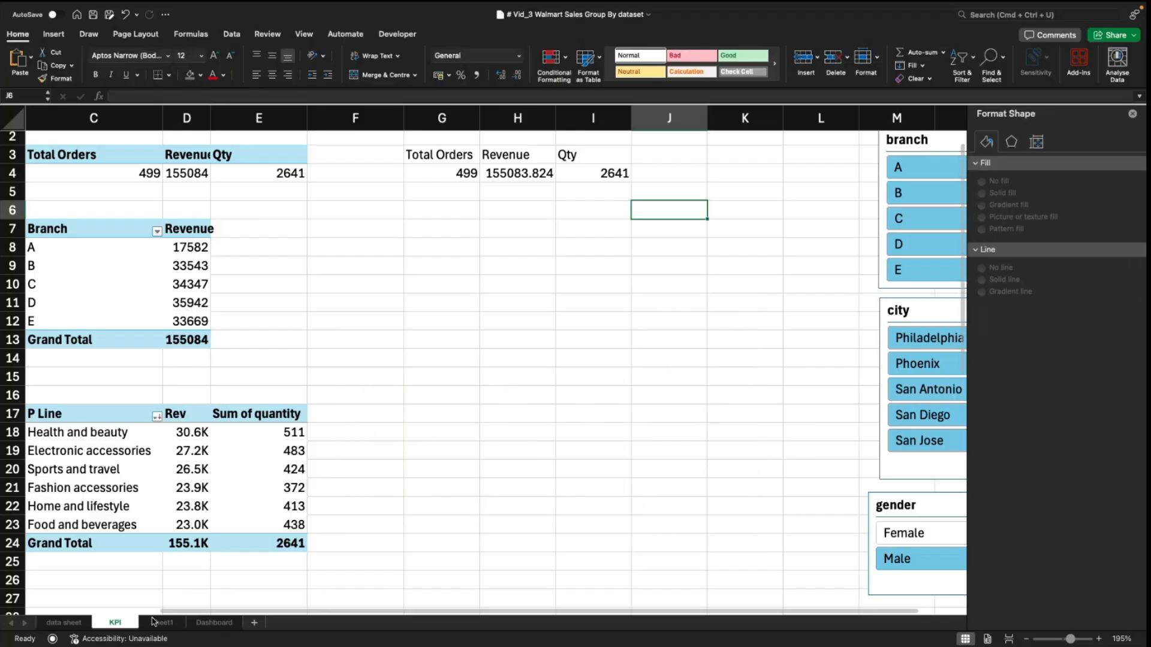
click(212, 623)
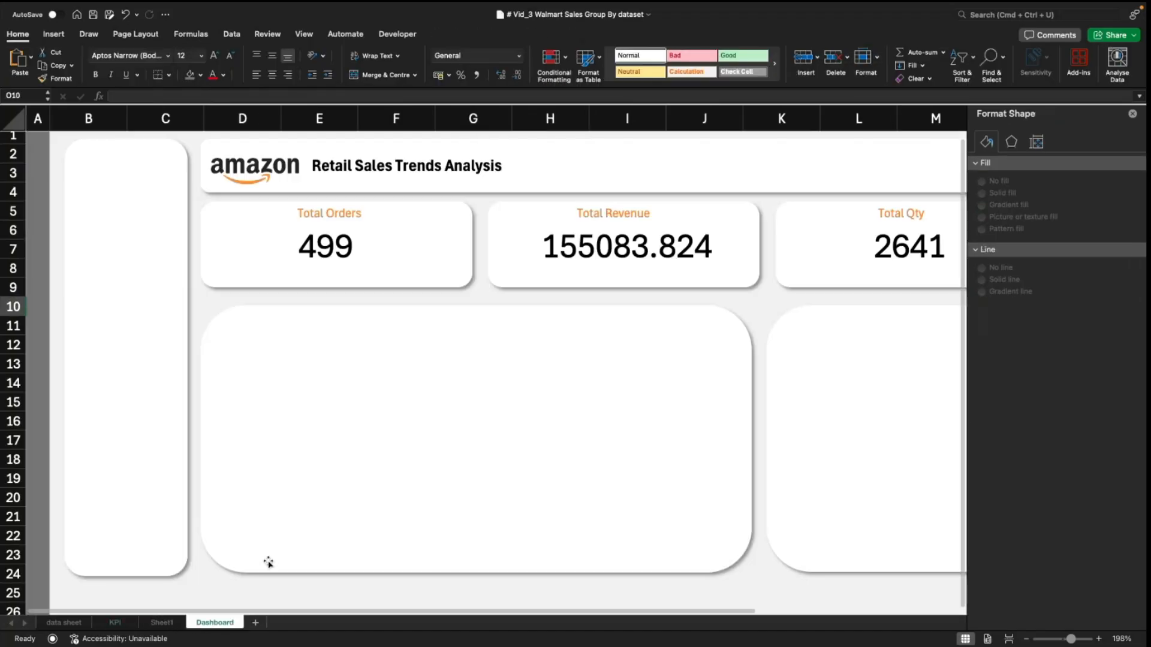
key(cmd+v)
Step: Move the pasted chart into the large card beneath Total Orders and Total Revenue, making it wider and shorter with space above it
scroll(477, 427, right, 5)
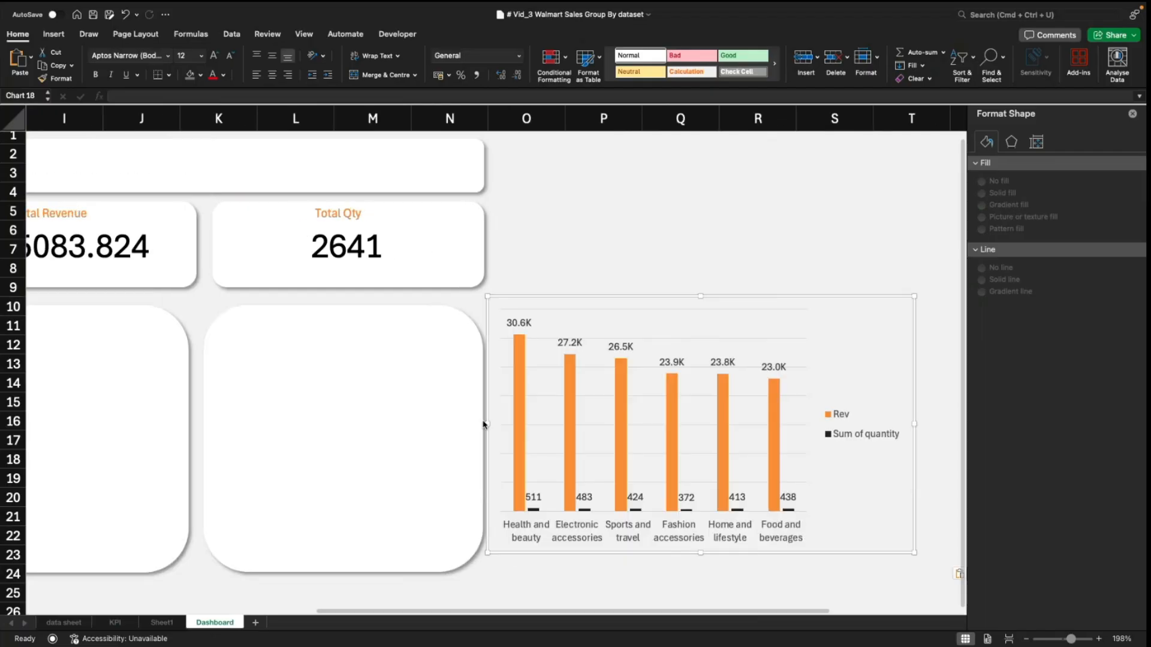
click(790, 382)
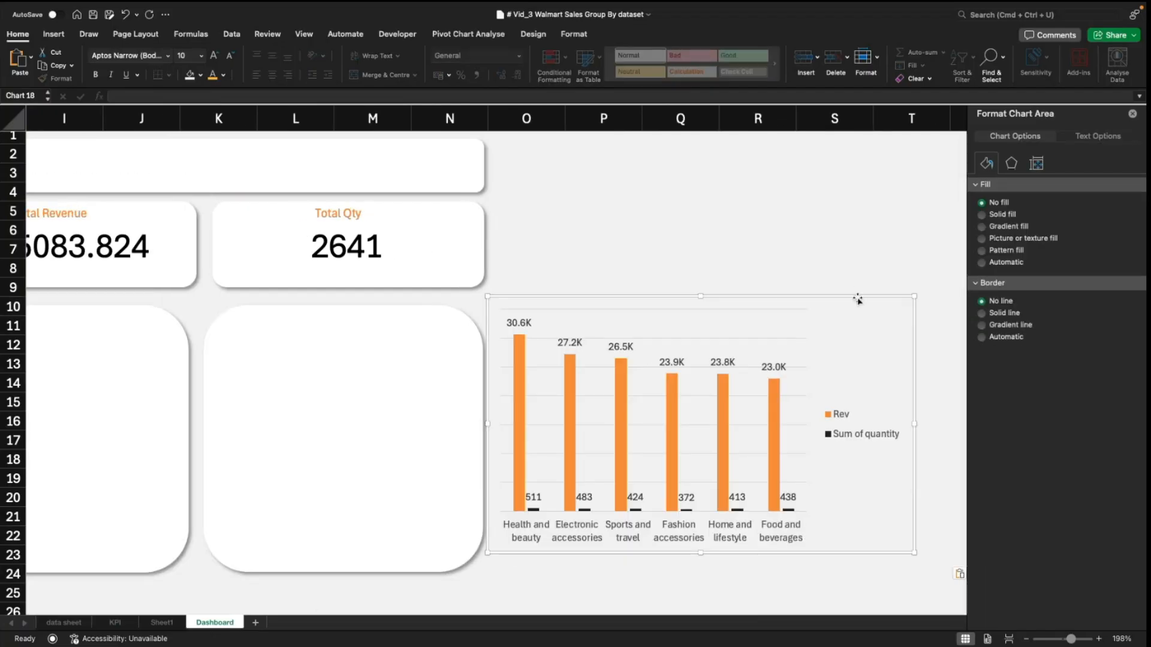
drag(858, 300, 386, 315)
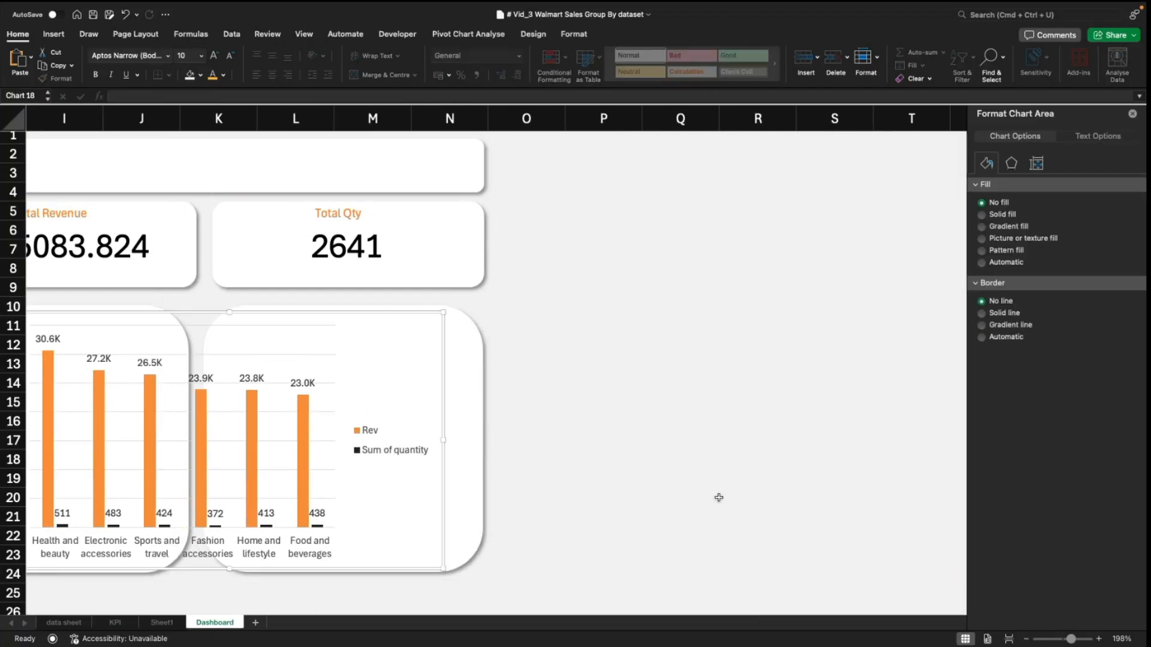
click(774, 534)
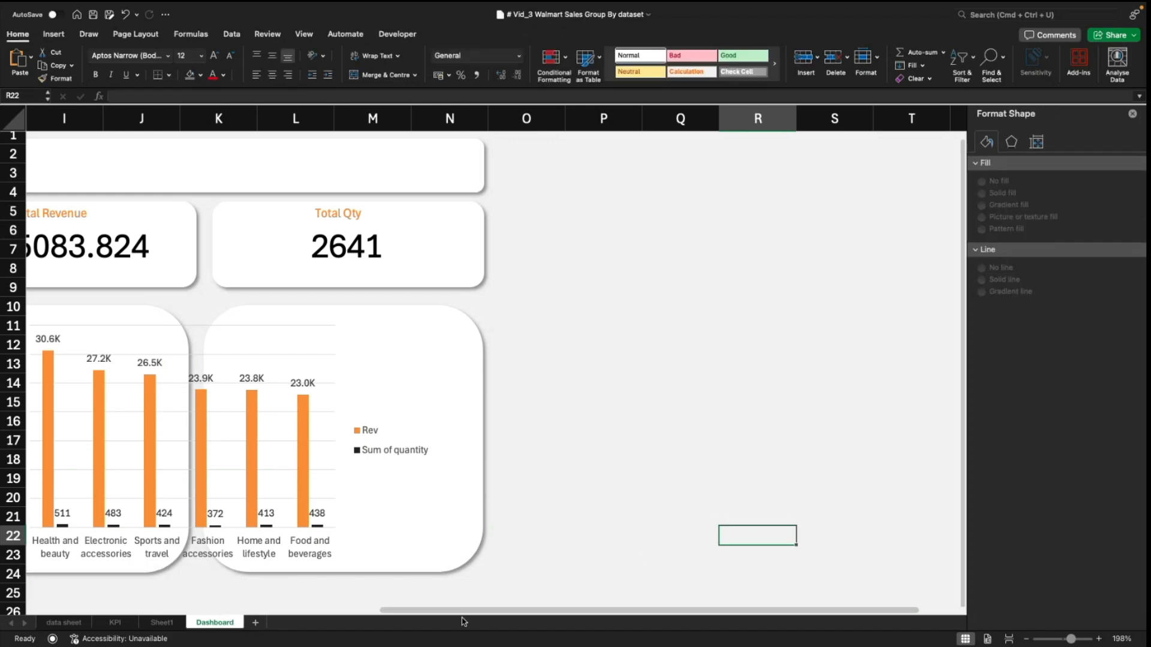
scroll(464, 618, left, 10)
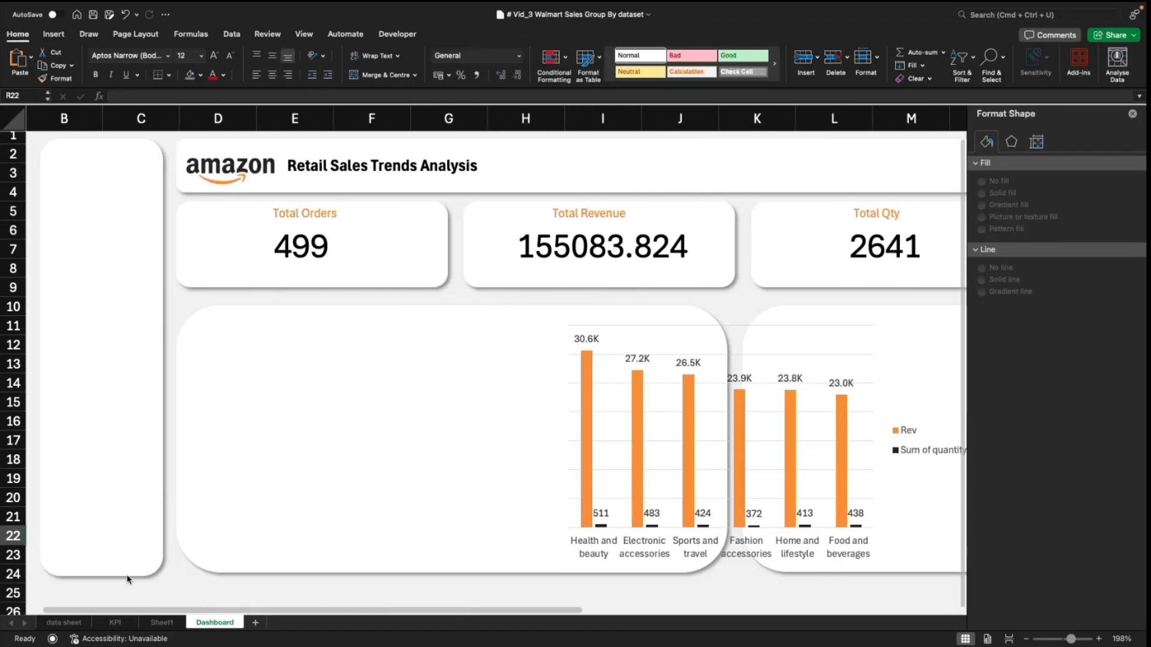
click(807, 334)
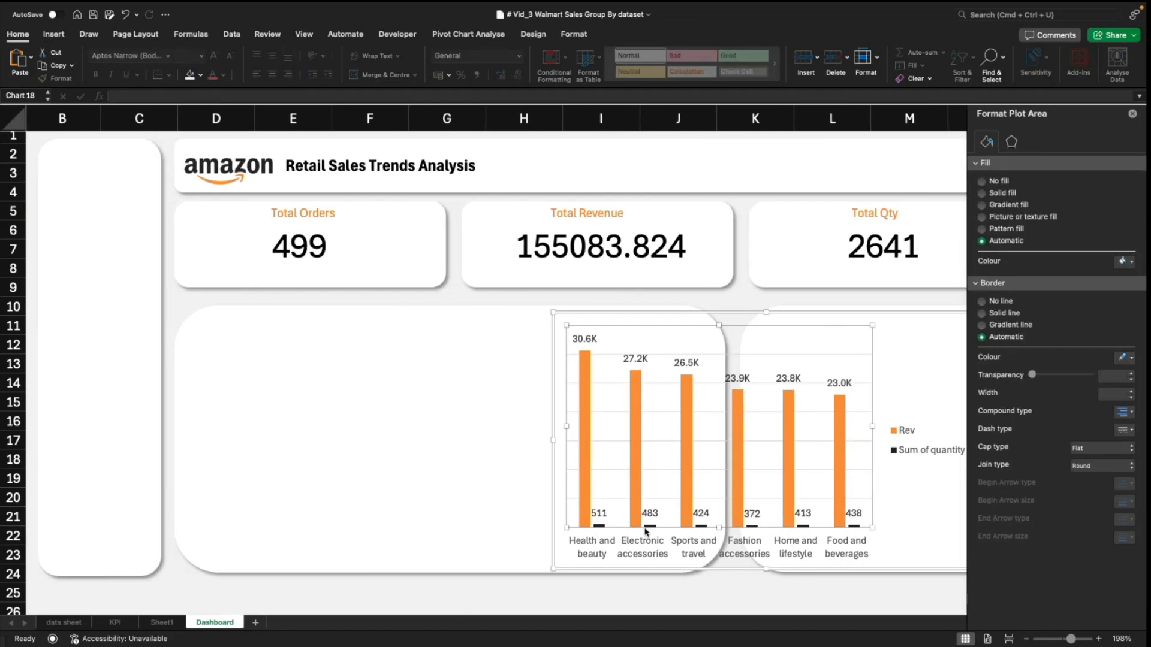
click(685, 594)
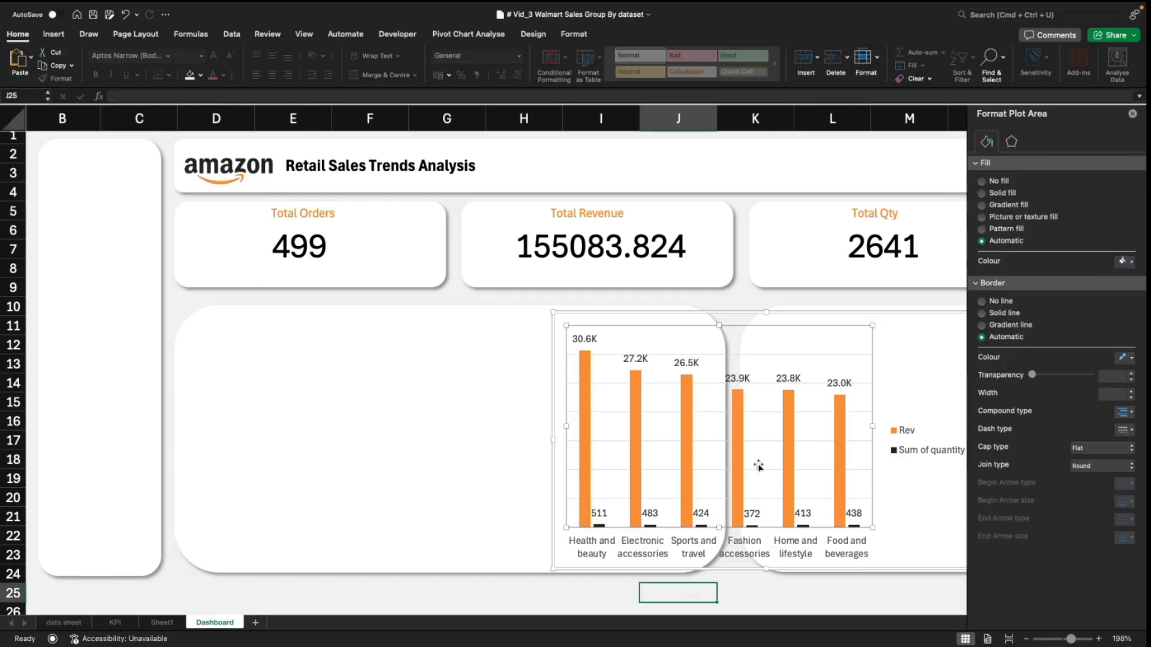
click(809, 316)
drag(809, 316, 463, 310)
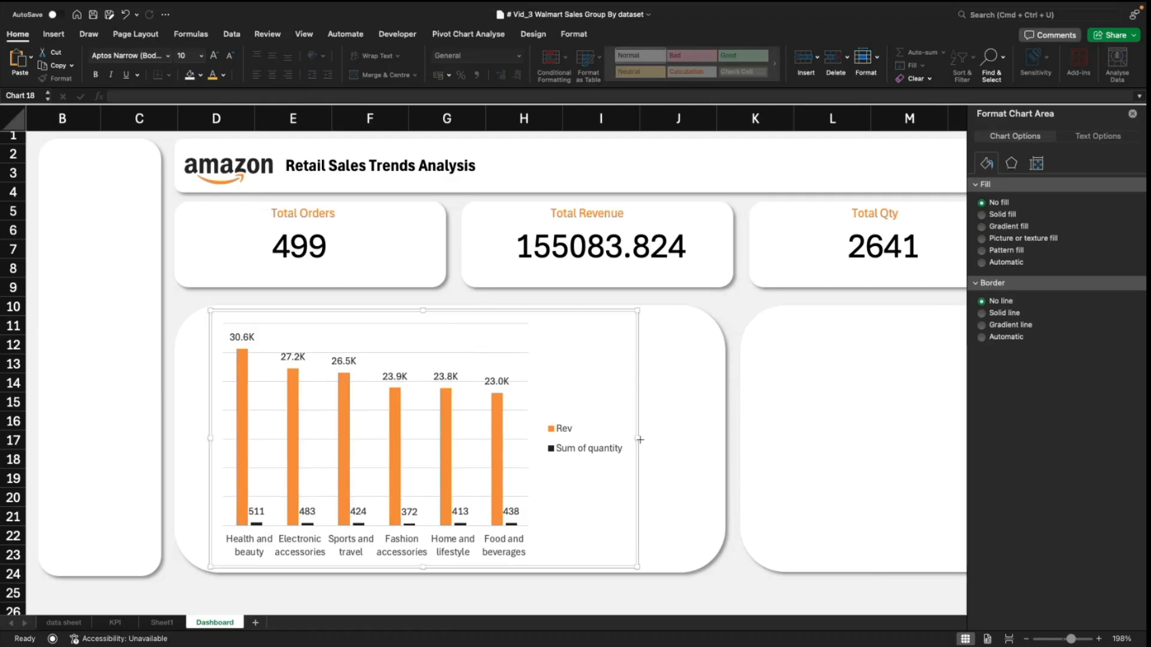
drag(640, 439, 695, 439)
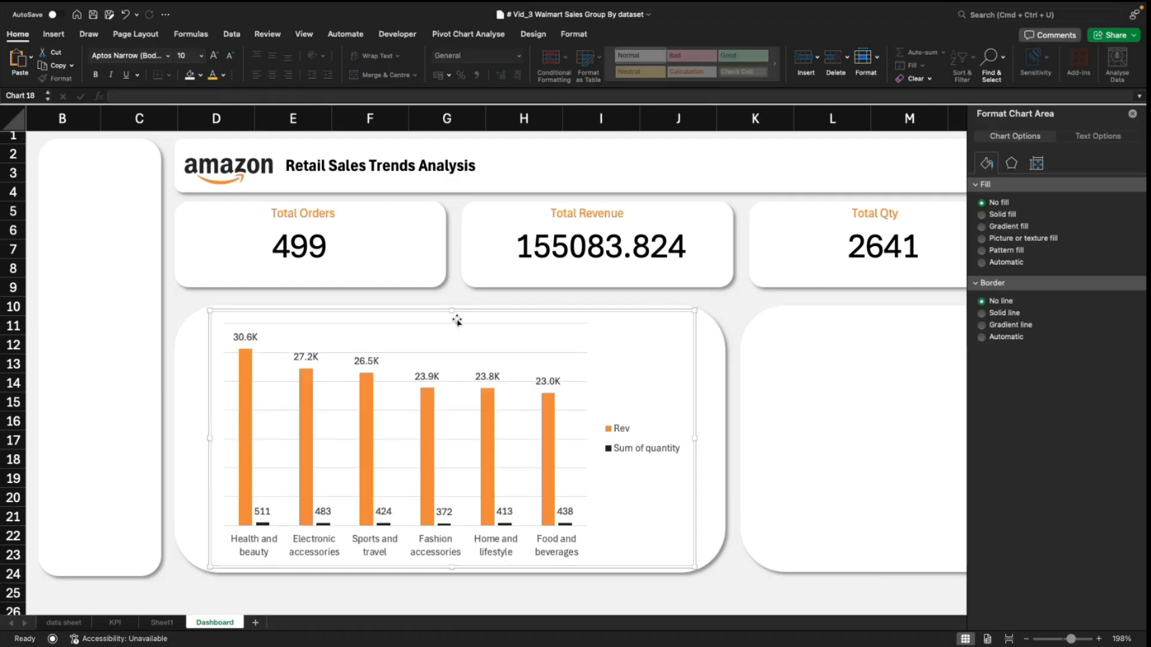
drag(451, 309, 518, 349)
Step: Delete the major gridlines from the dashboard chart and deselect it
click(438, 385)
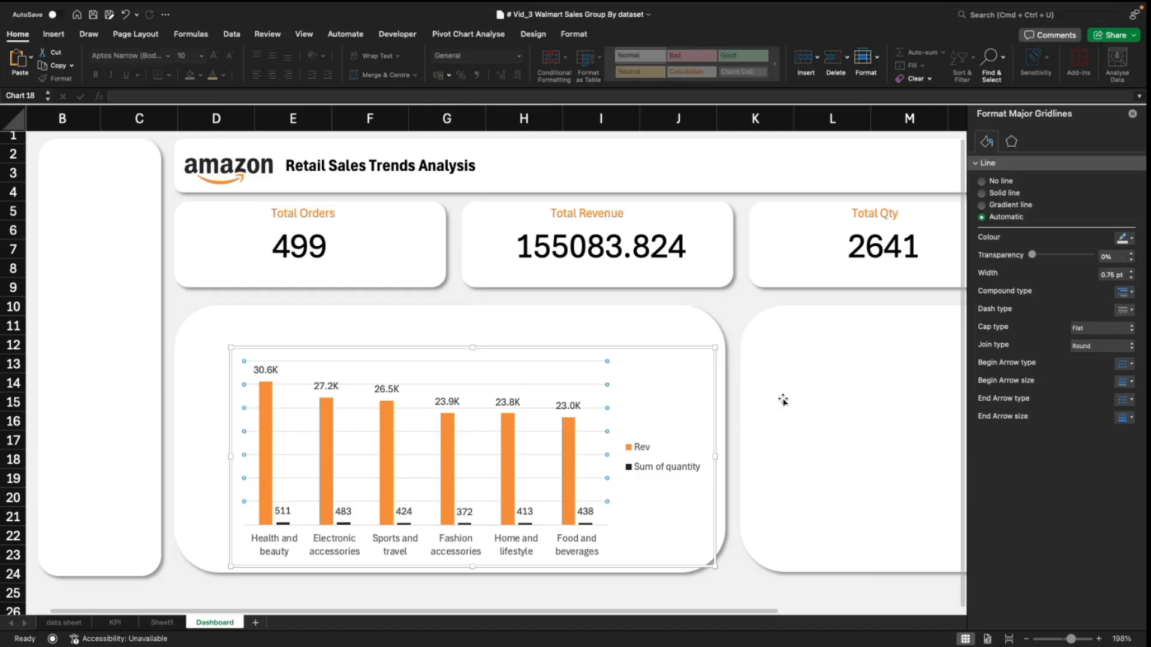
key(Delete)
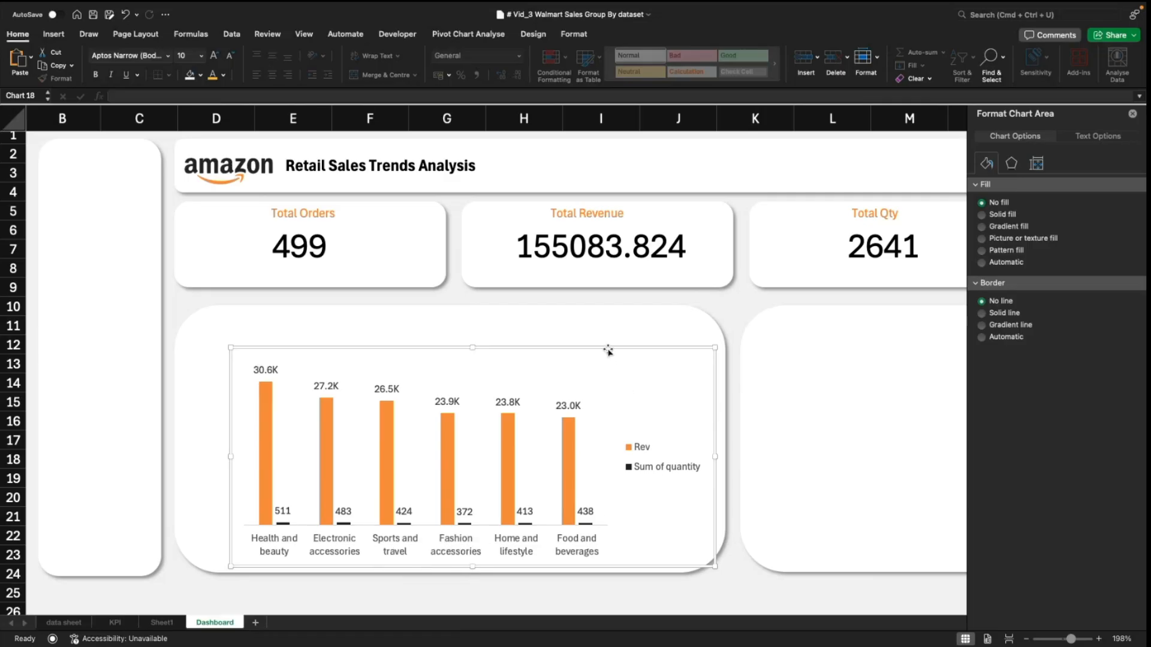
click(555, 603)
Step: Duplicate the Total Orders label text box and place the copy at the top of the chart card
click(308, 214)
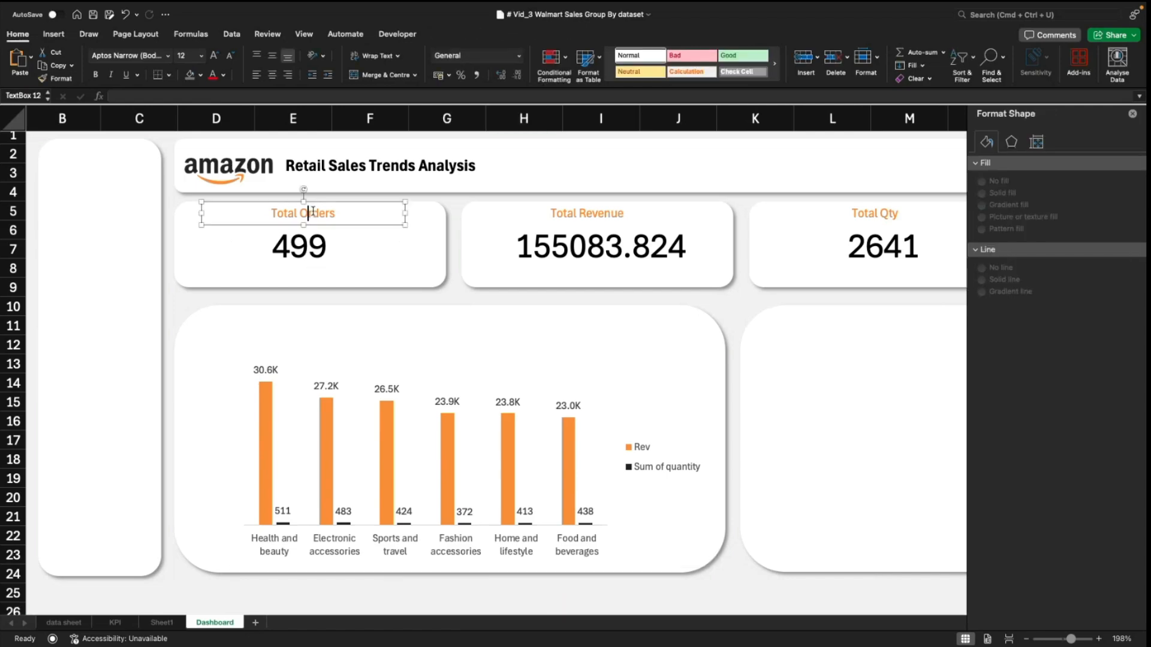
key(super+d)
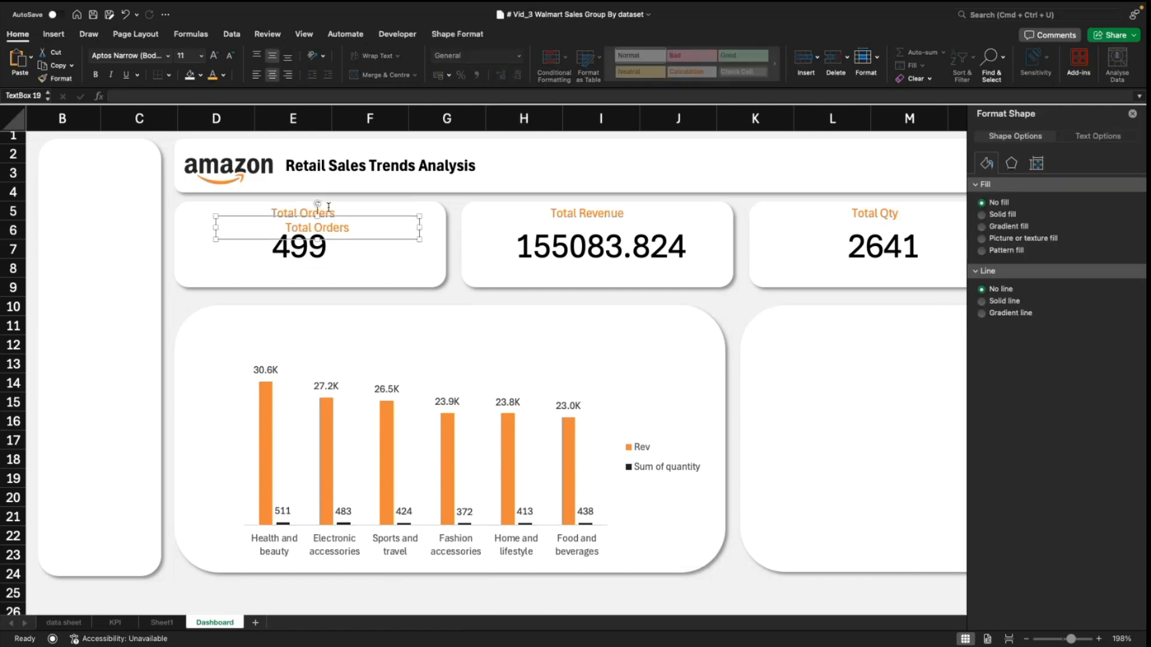
drag(352, 220, 459, 312)
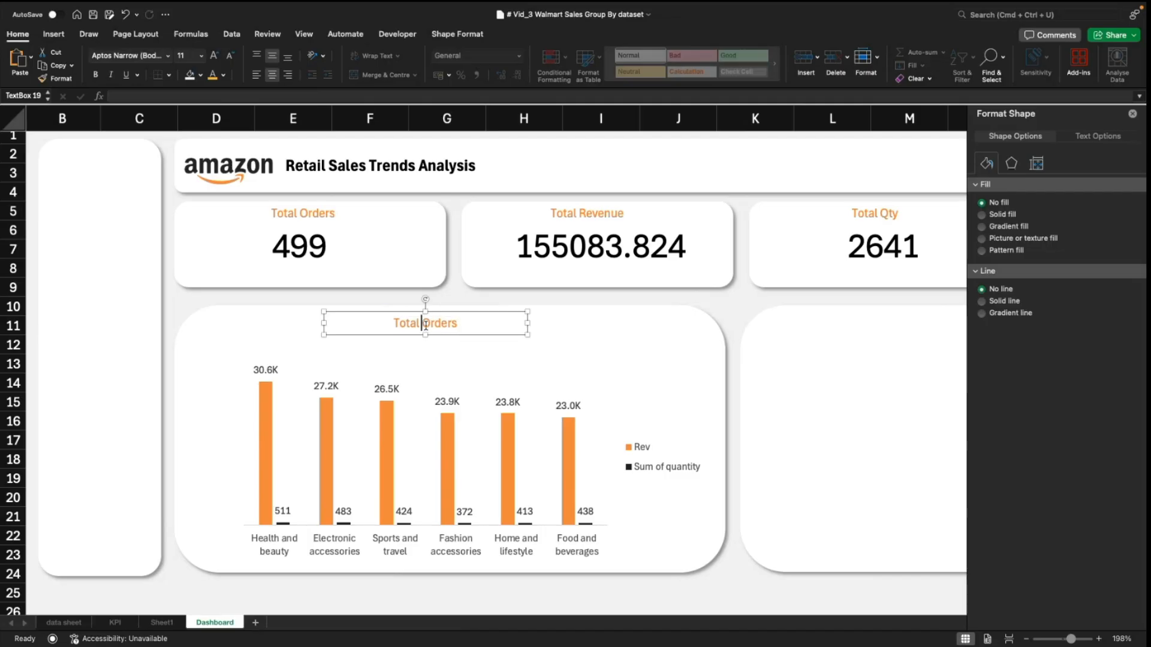
Step: Change the copied label's text to "Product Line Revenue vs Qty" and nudge it slightly up and to the right above the chart
double_click(424, 325)
double_click(402, 324)
triple_click(402, 323)
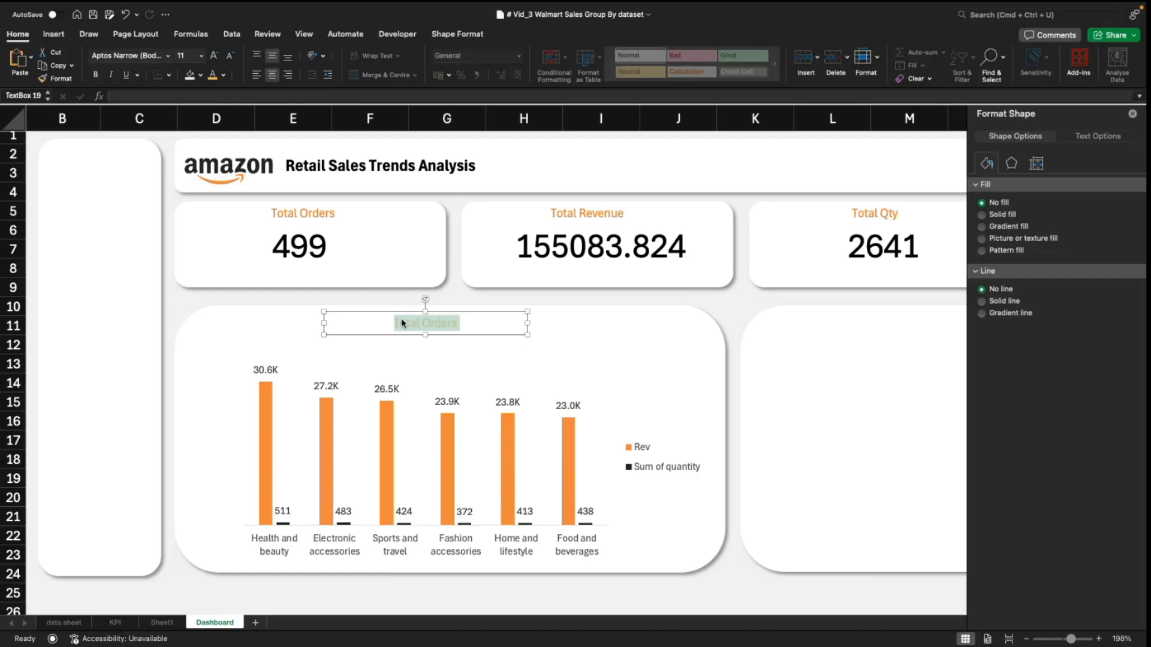
text(Produyc)
key(BackSpace)
key(BackSpace)
text(ct Line)
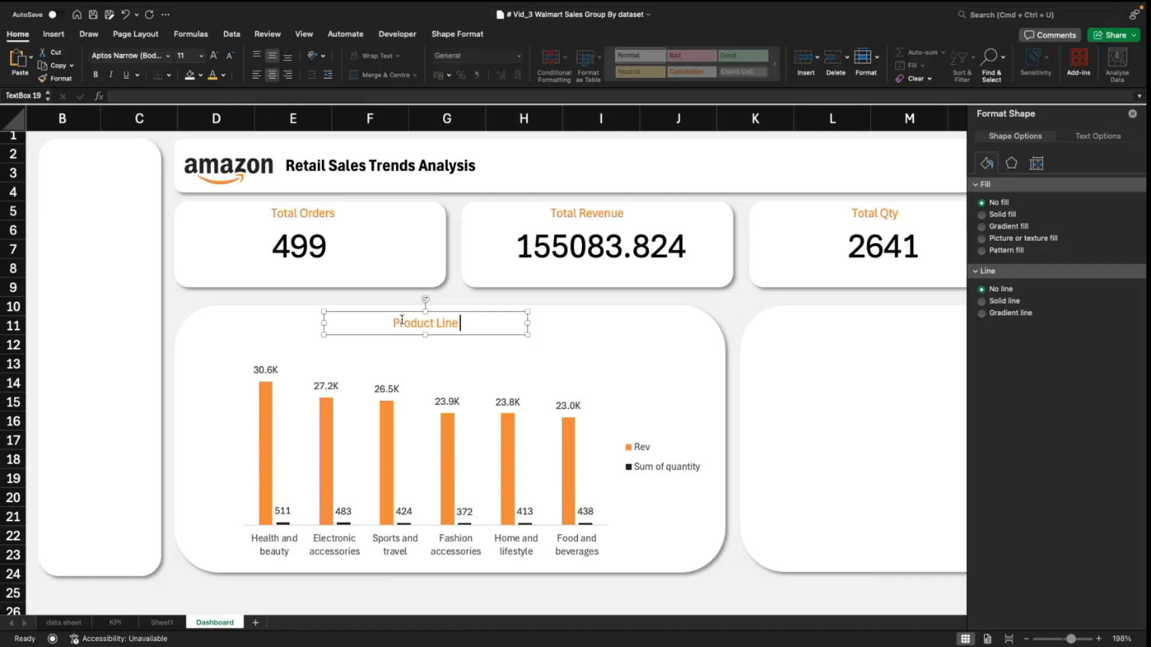
text( Revenue vs )
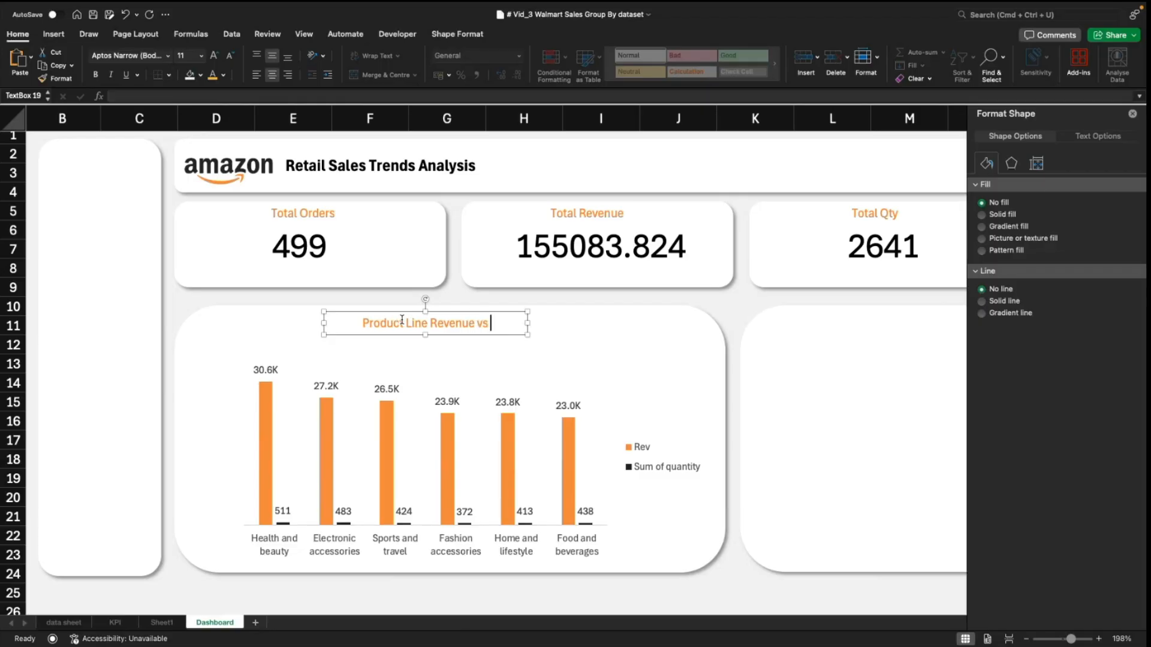
text(Qty)
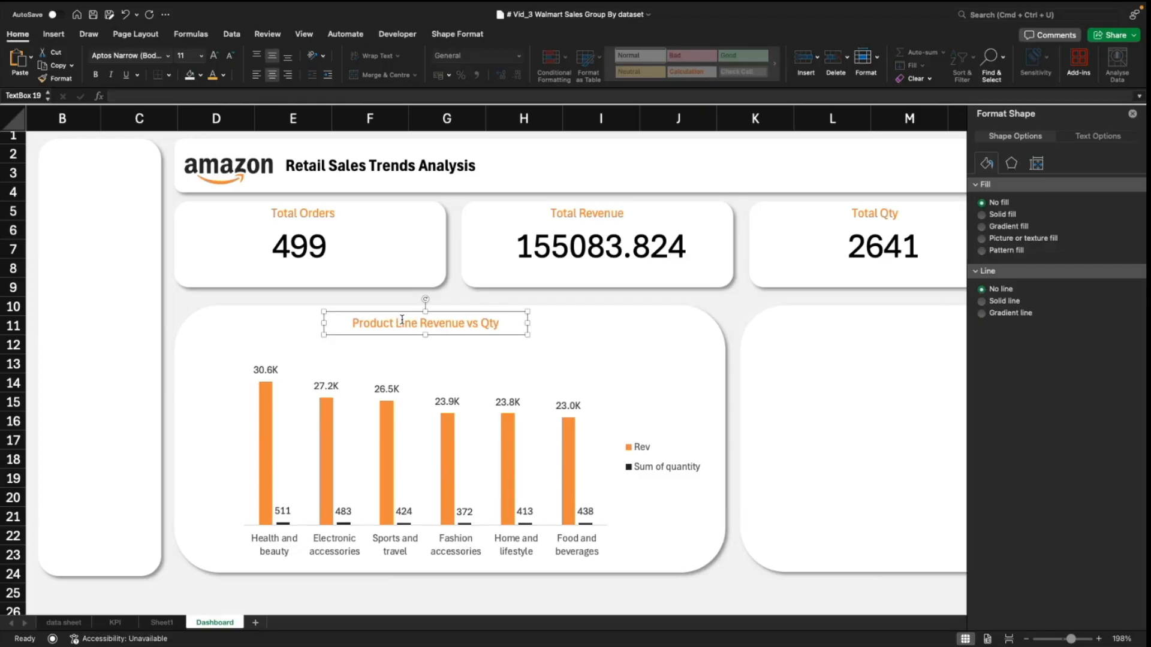
key(super+a)
mouse_move(484, 311)
mouse_down()
mouse_move(511, 312)
mouse_move(491, 306)
mouse_up()
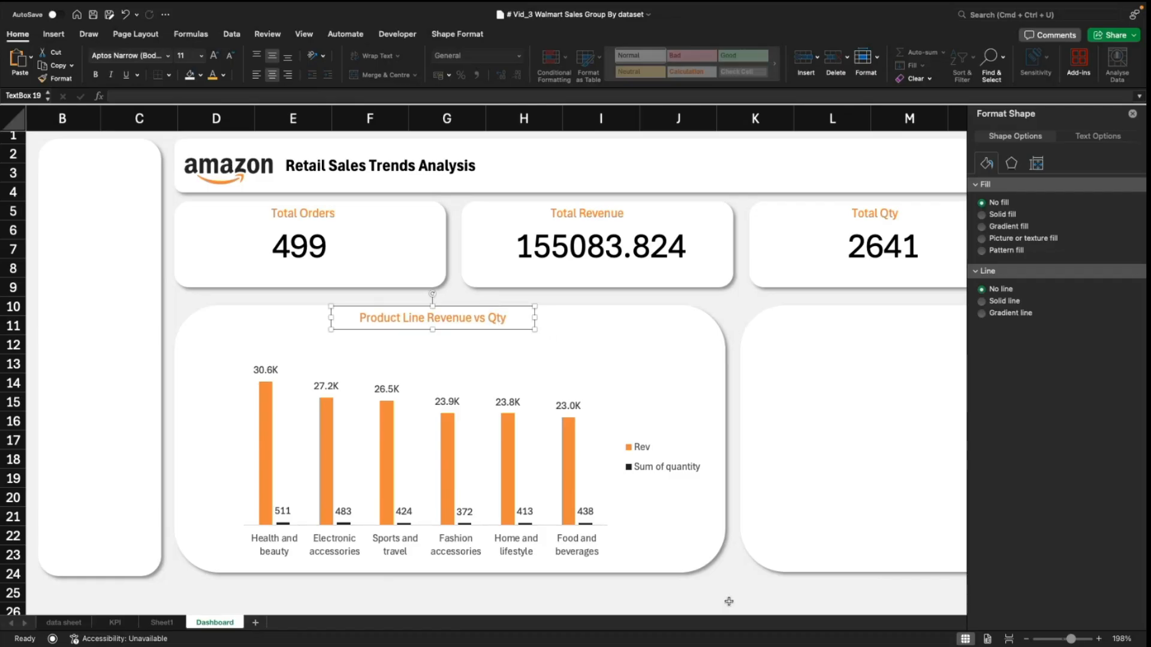
Step: Move the "Product Line Revenue vs Qty" title slightly down inside the chart card
click(728, 594)
click(444, 312)
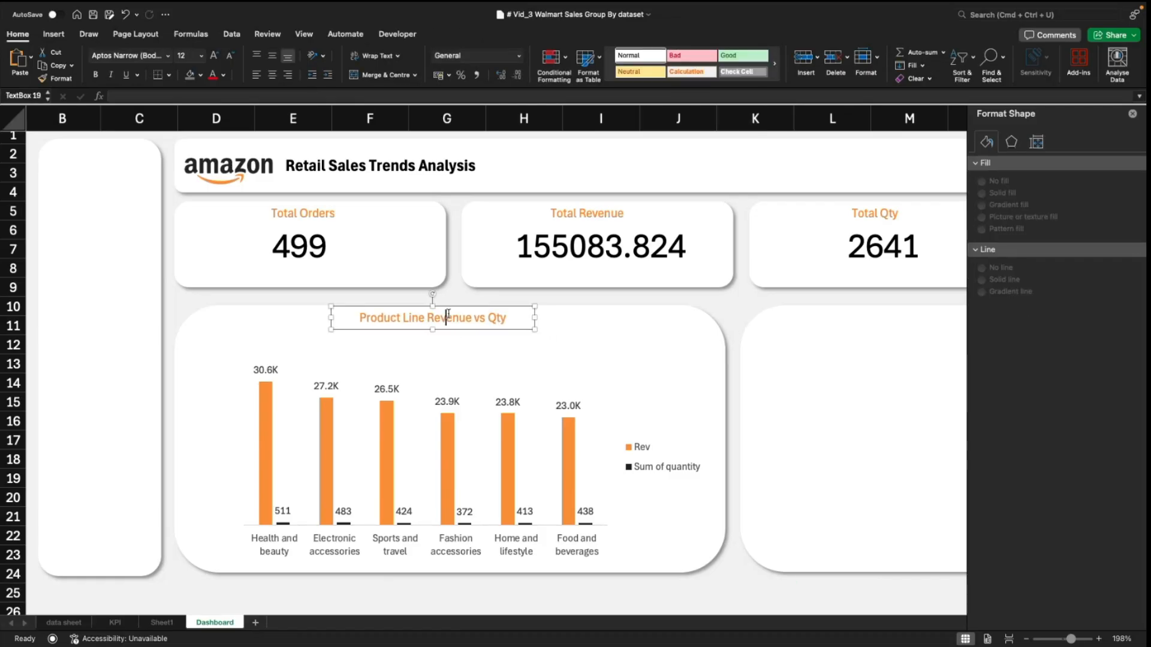
drag(461, 309, 460, 316)
click(709, 586)
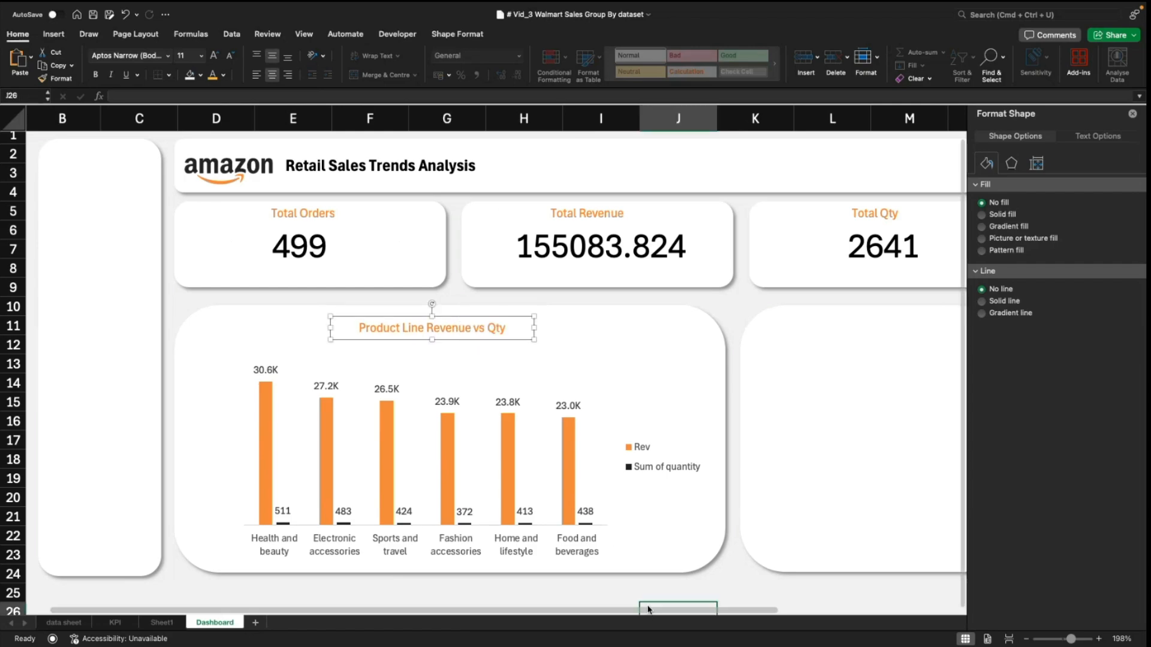
drag(707, 611, 820, 618)
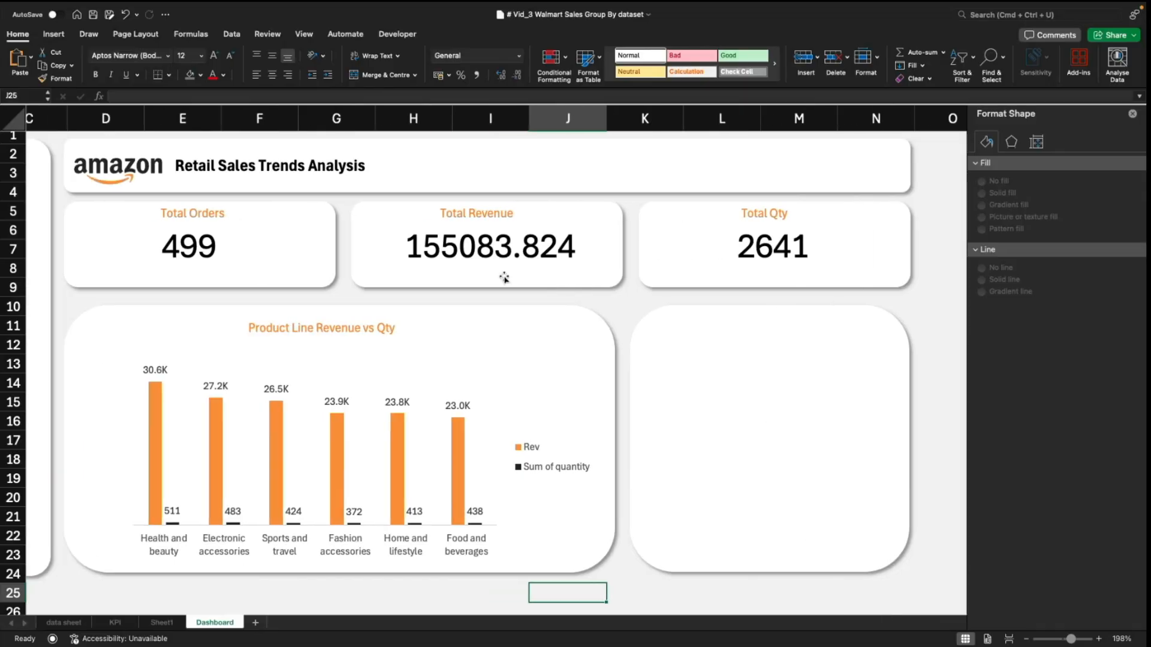
Step: Look through the Total Revenue value's shape, size, text box and text options for a number format setting
click(507, 250)
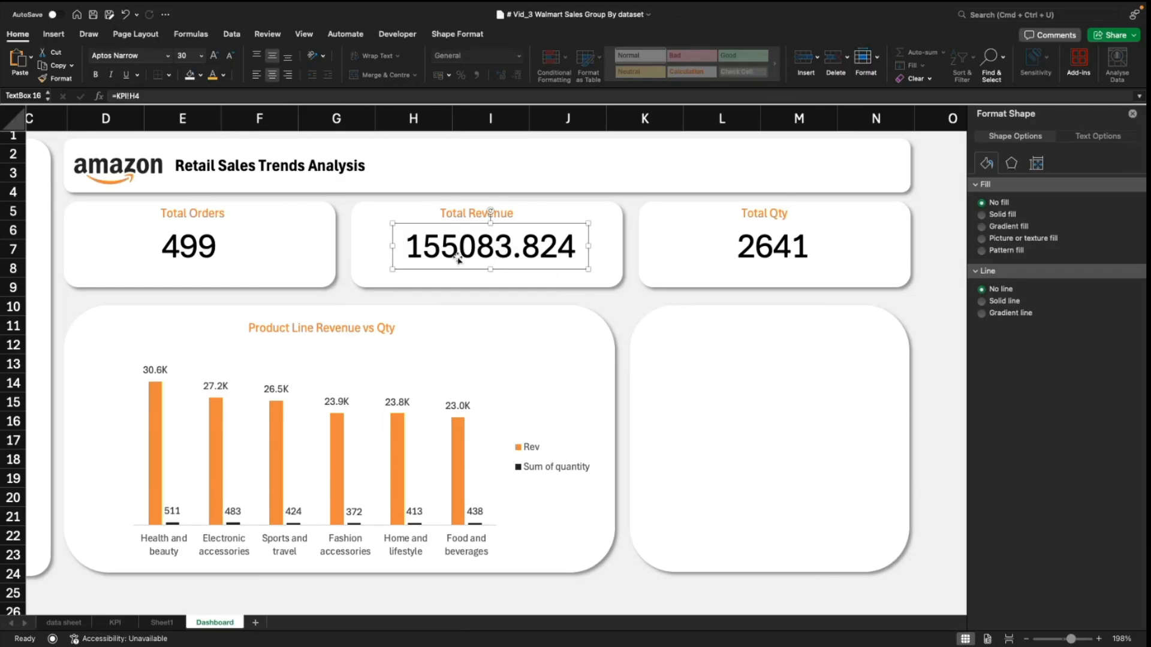
click(1037, 163)
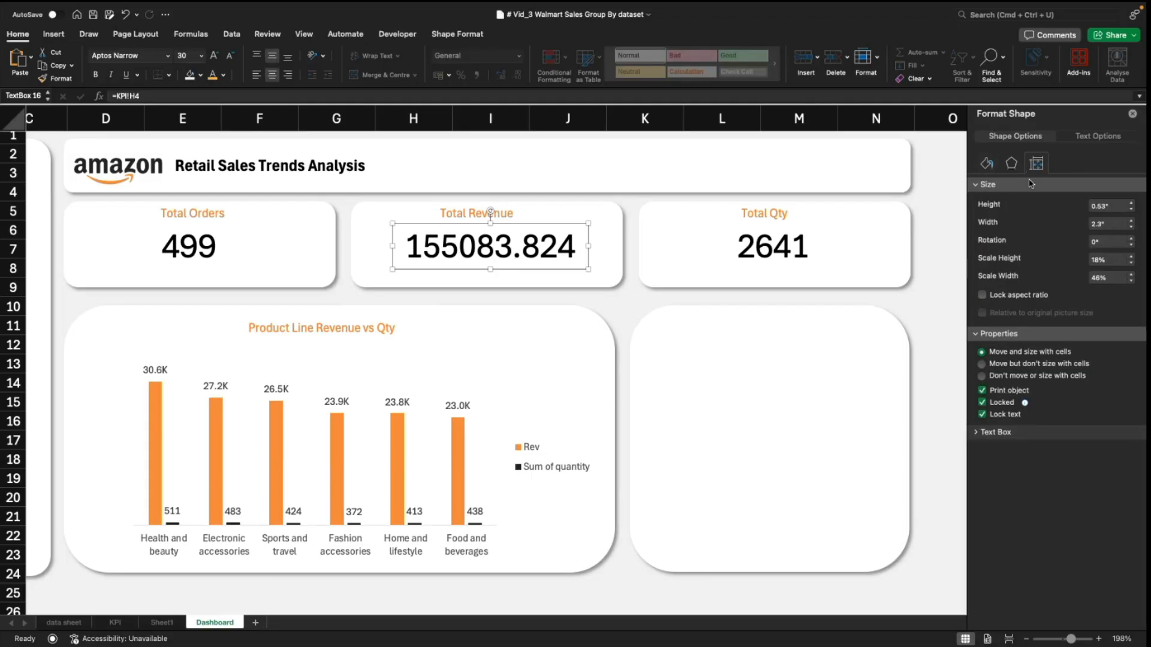
click(976, 432)
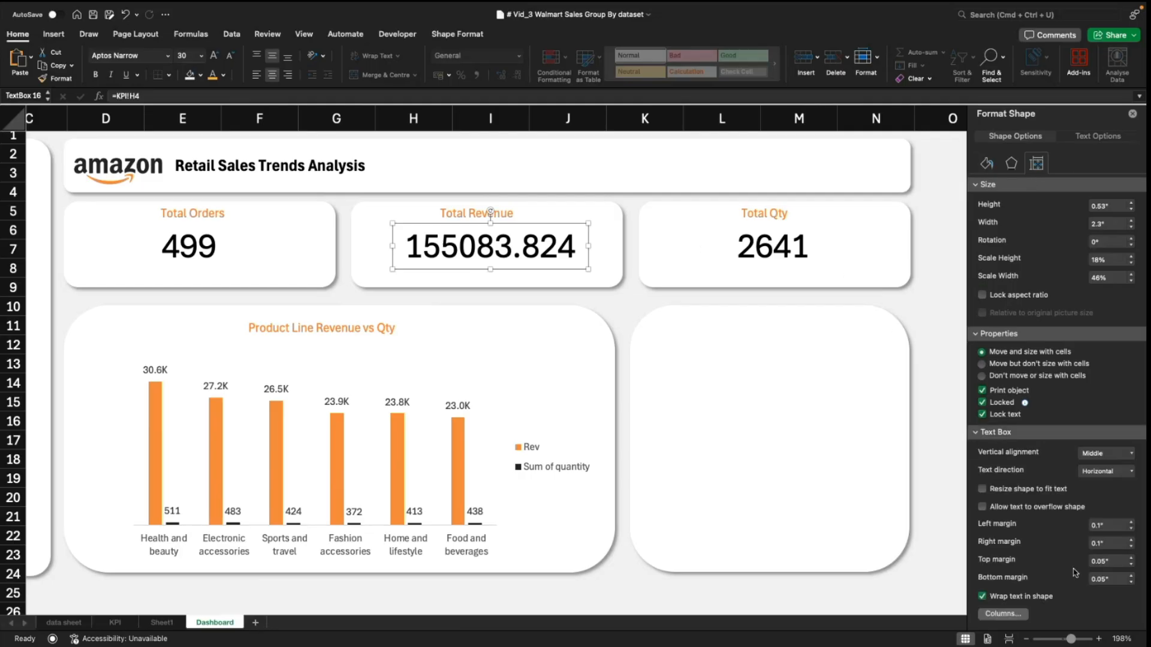
click(1012, 165)
click(1095, 137)
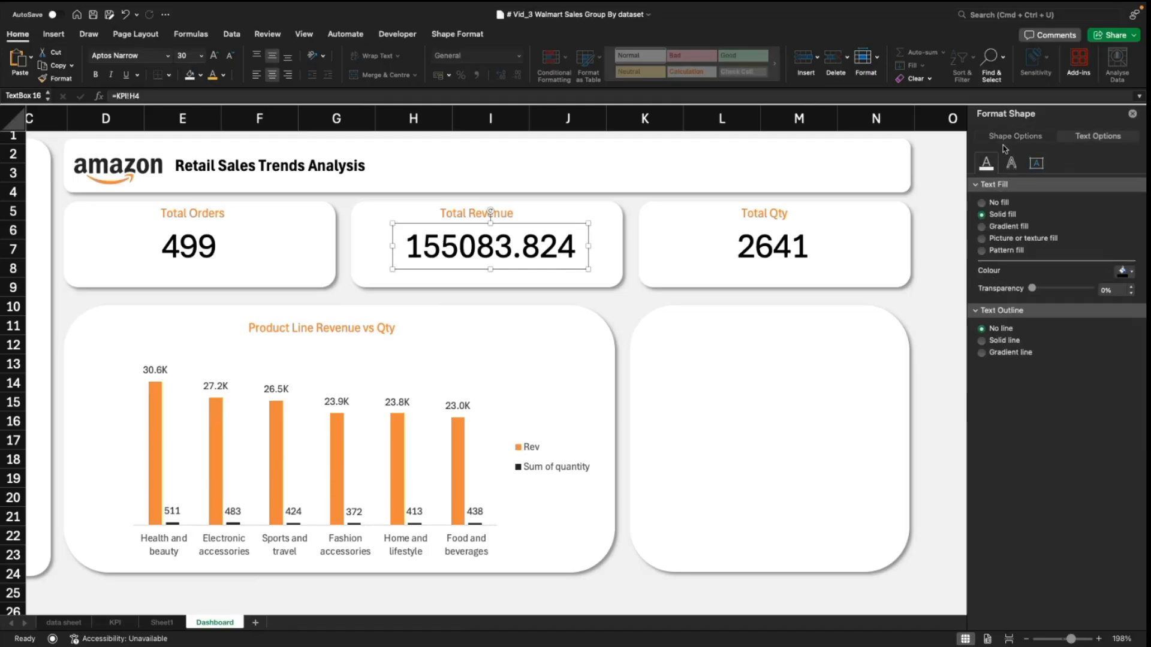
click(1032, 137)
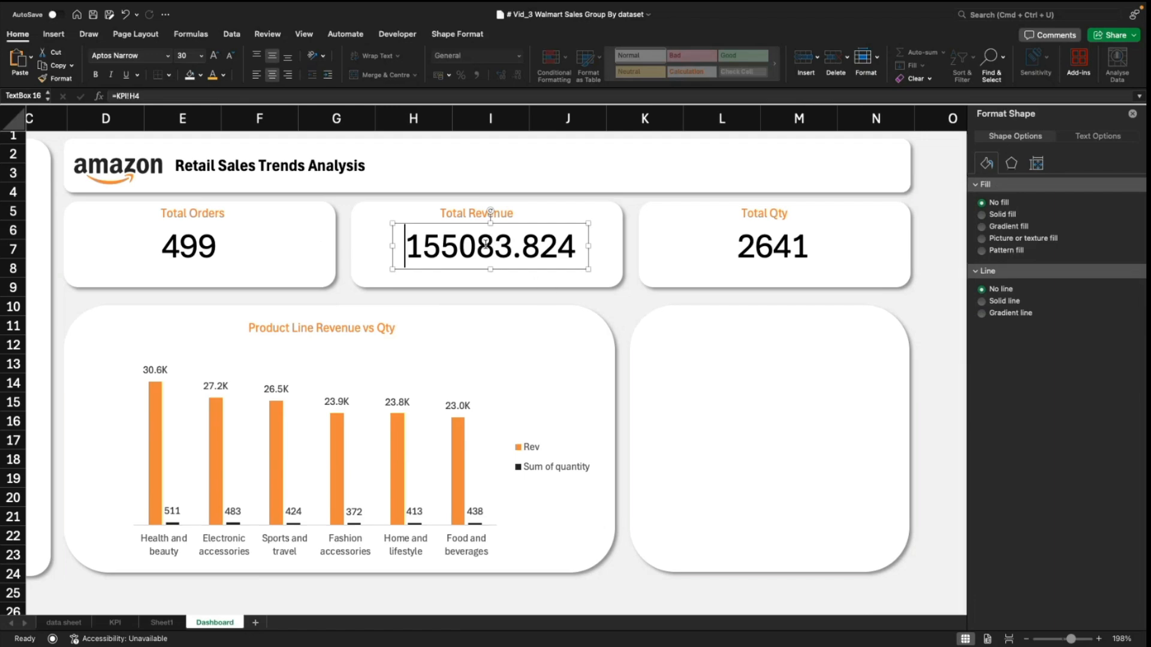
click(627, 586)
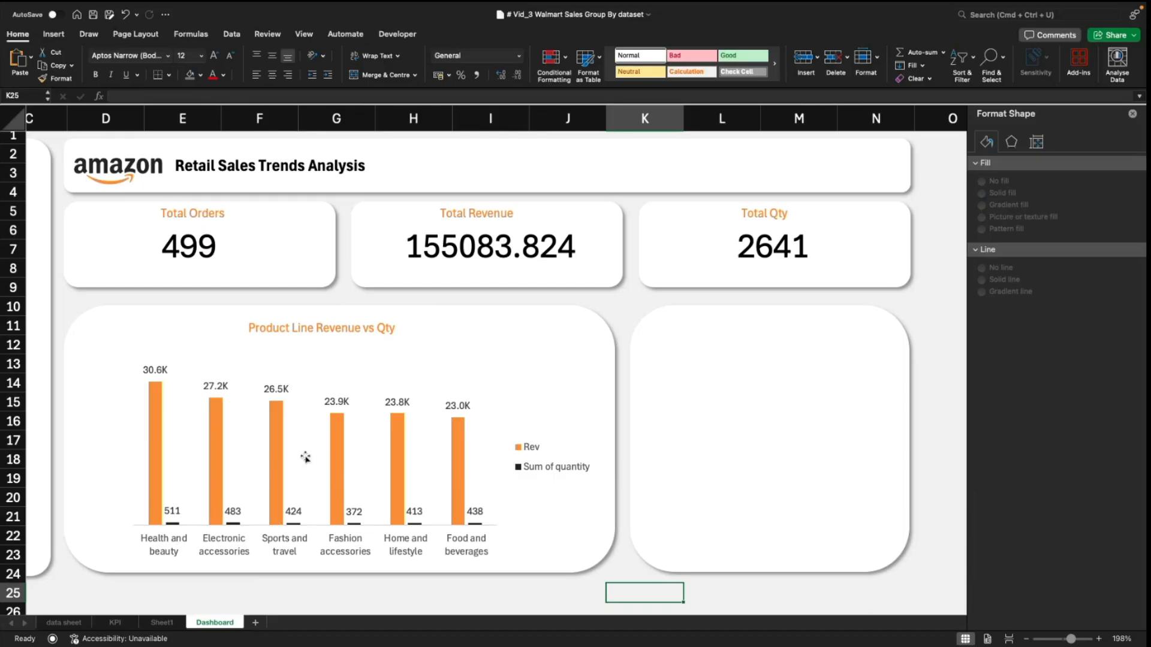
Step: On the KPI sheet, copy the format of the Health and beauty Rev value to the linked Revenue cell H4
click(449, 252)
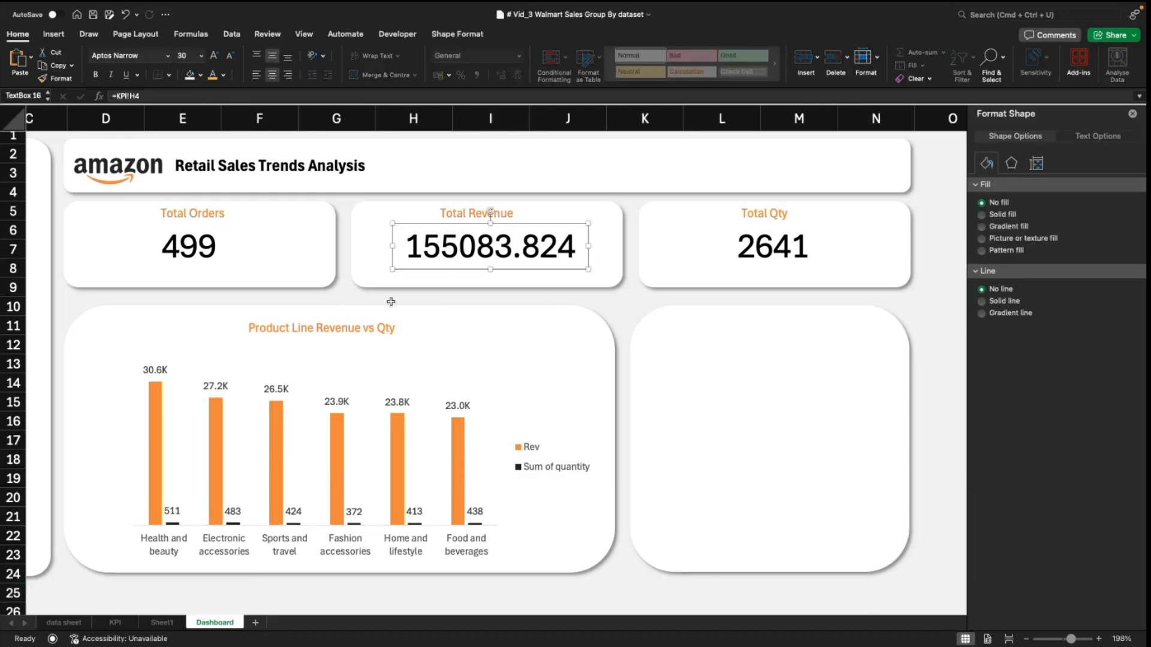
click(126, 622)
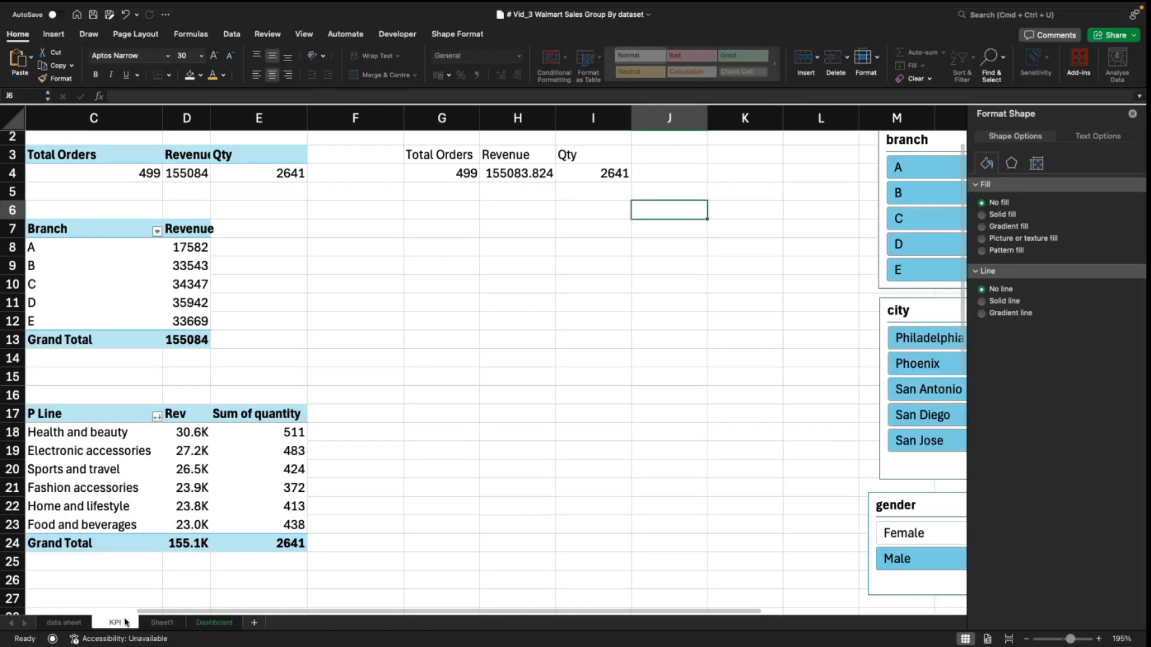
click(543, 283)
click(527, 173)
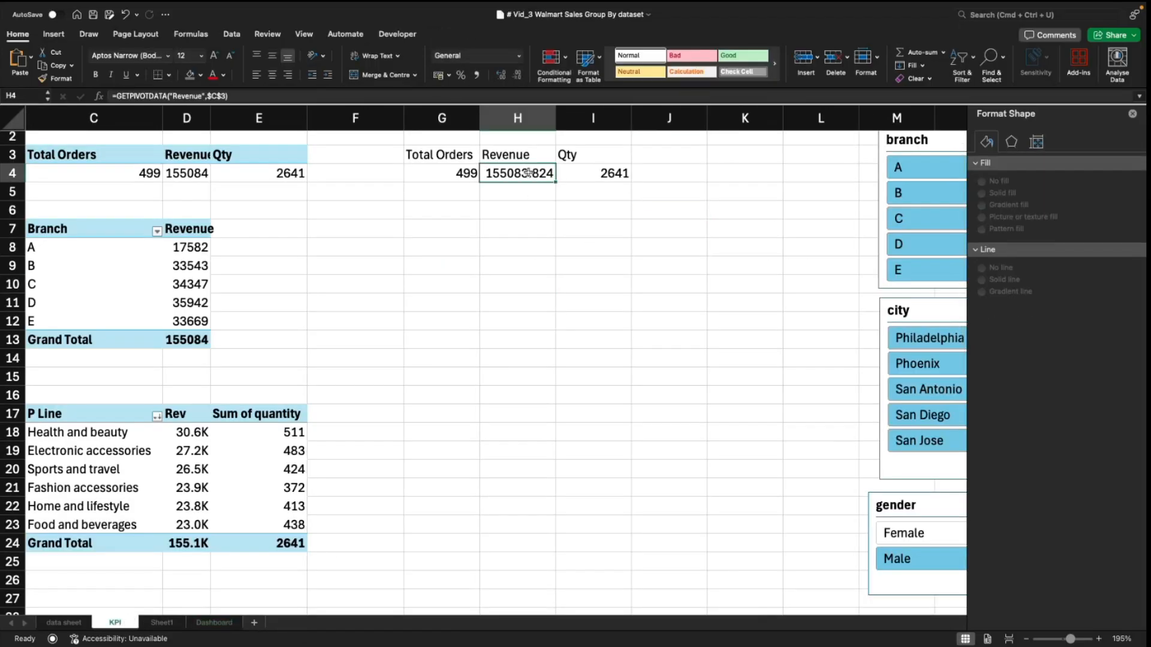
click(186, 433)
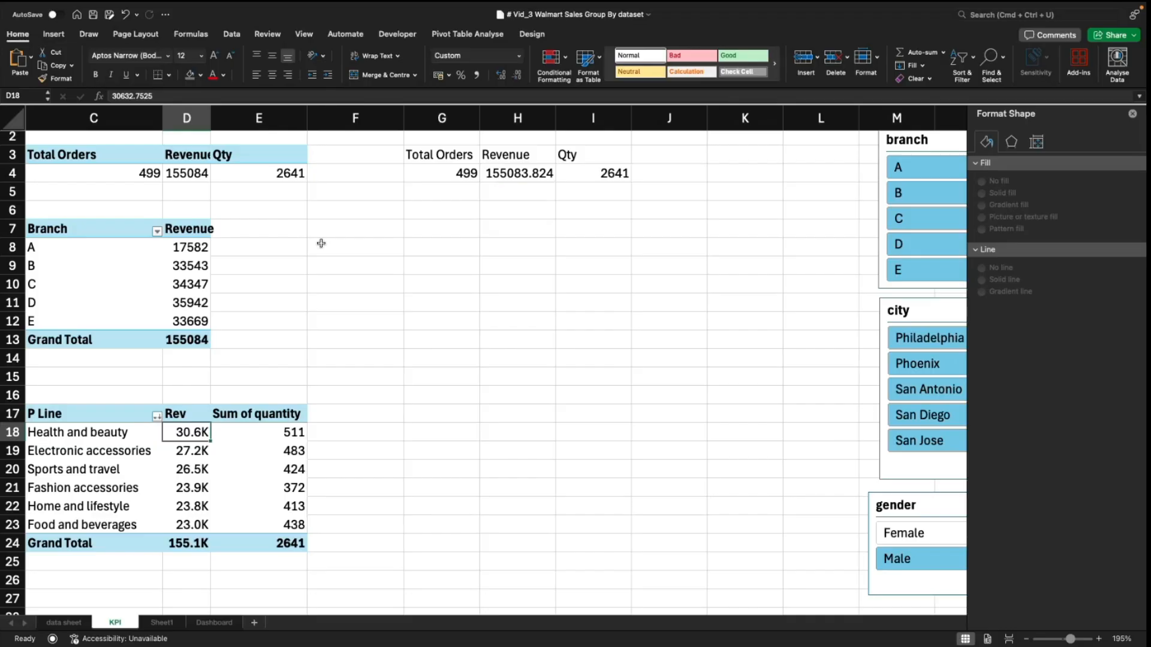
click(57, 78)
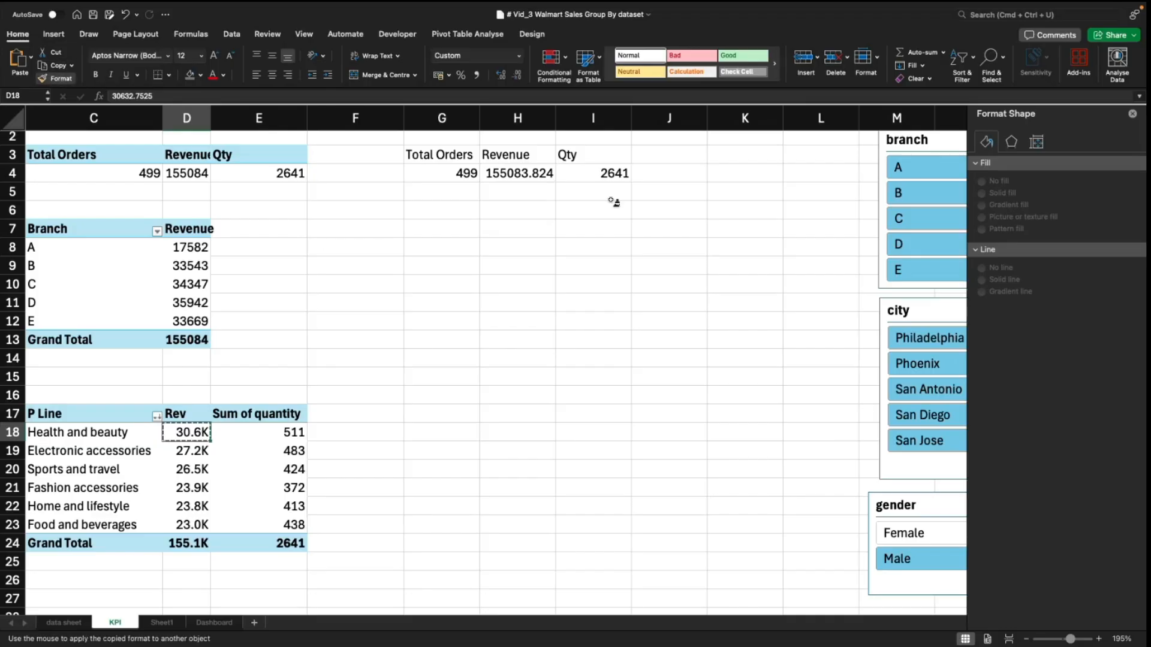
click(516, 174)
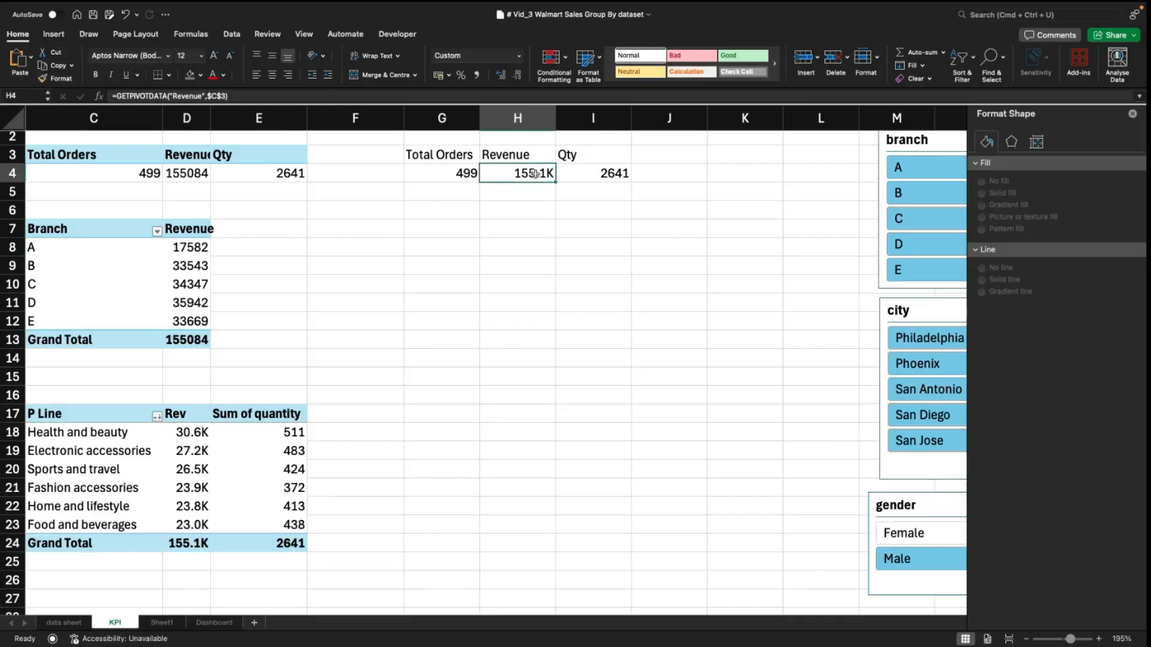
Step: Set the custom number format of Revenue cell H4 to 0.00,"K" and return to the Dashboard sheet
click(519, 55)
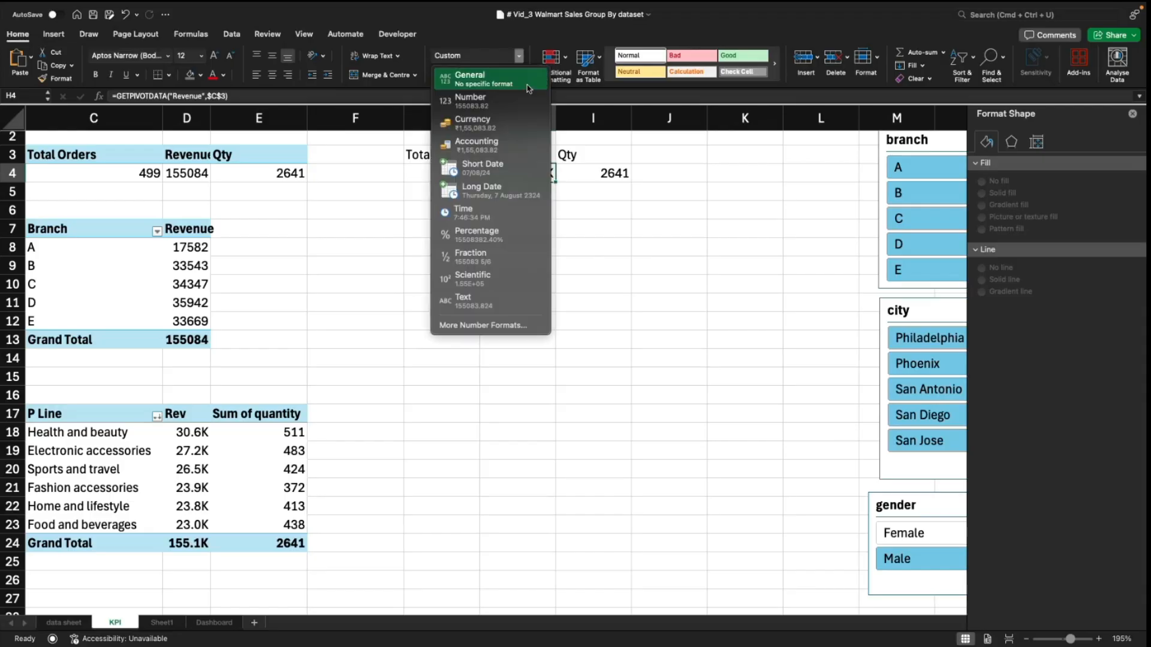
click(506, 322)
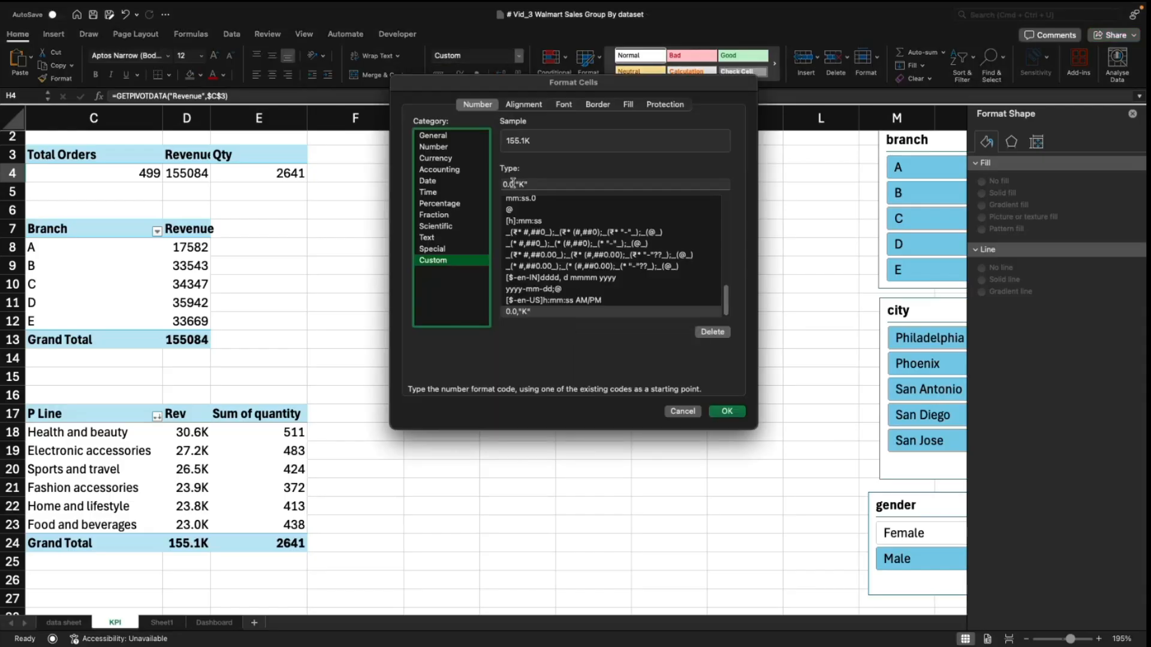
click(527, 186)
text(0)
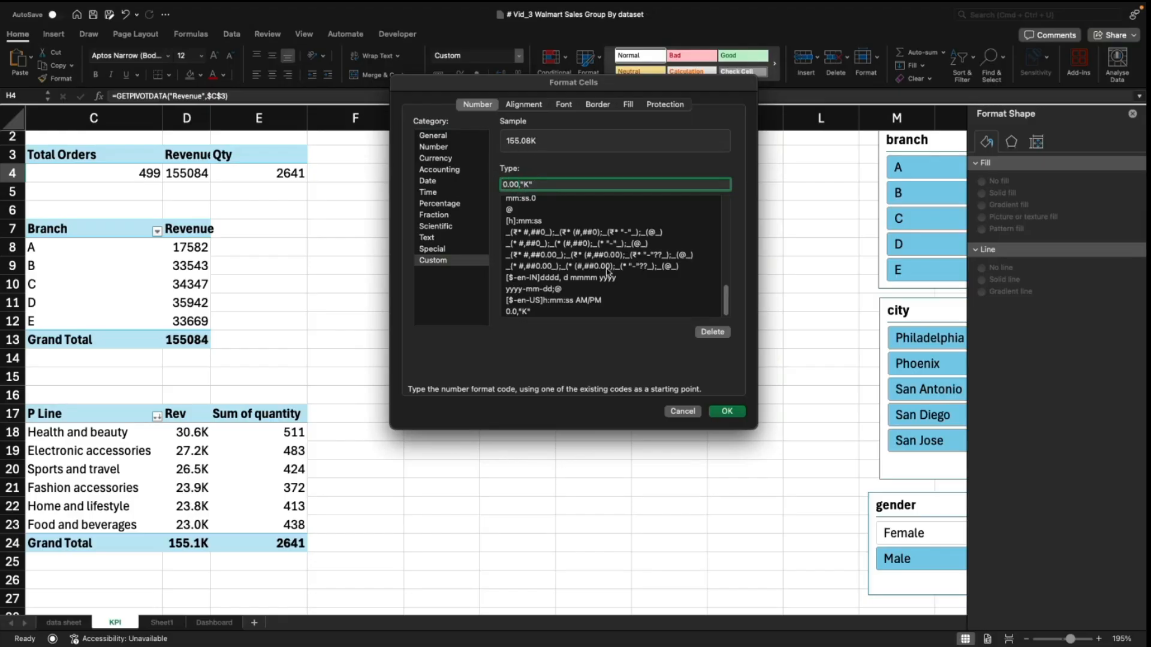
click(727, 411)
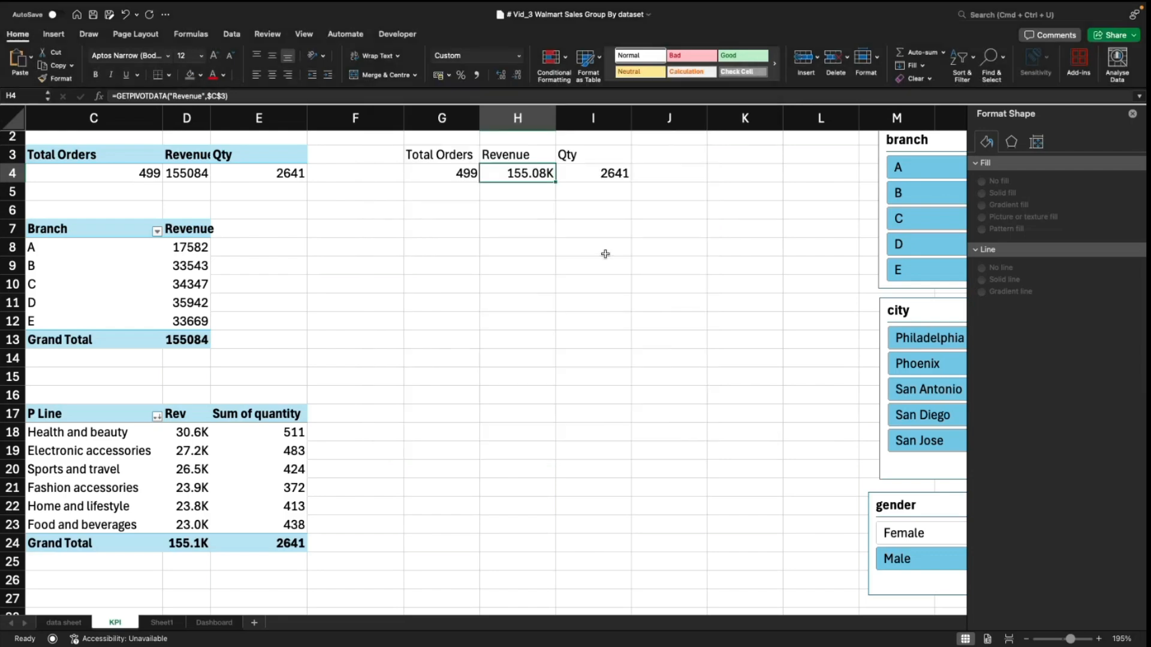
click(547, 306)
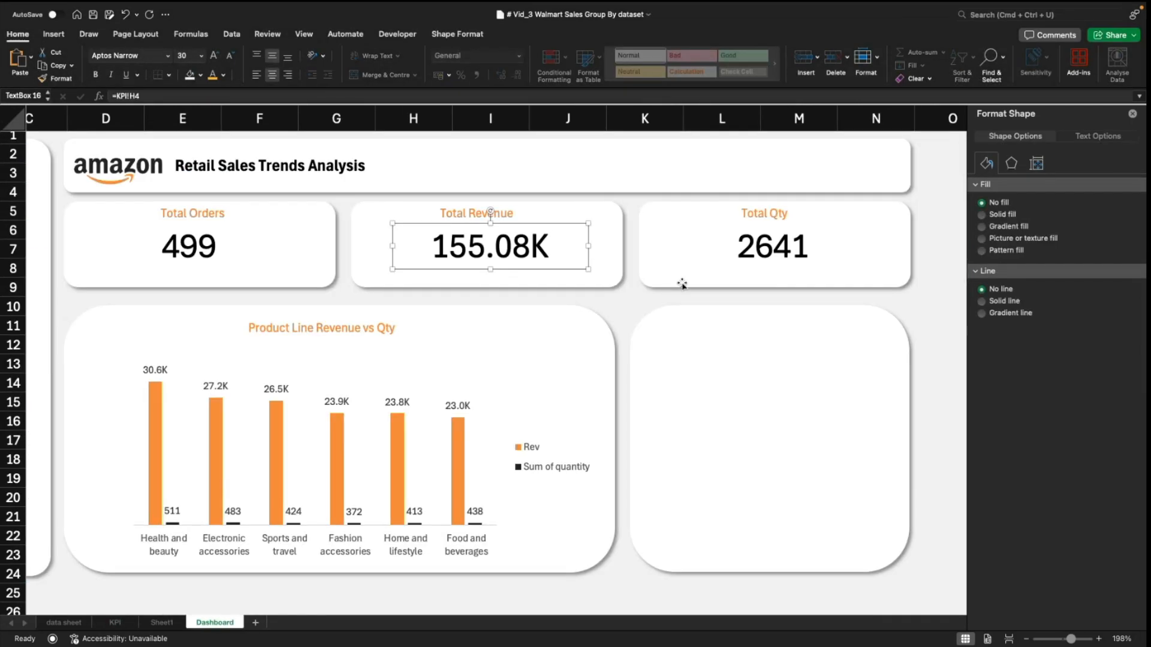
Step: Check the cell references behind the Total Revenue and Total Qty values and close the Format Shape pane
click(926, 324)
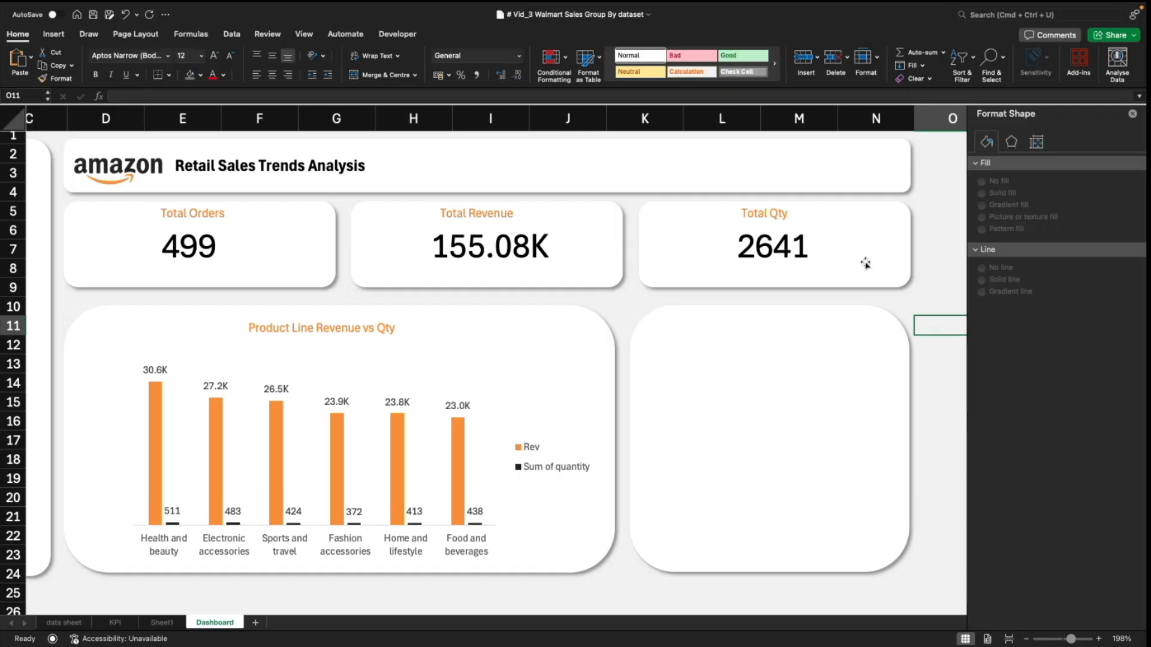
click(911, 303)
click(510, 259)
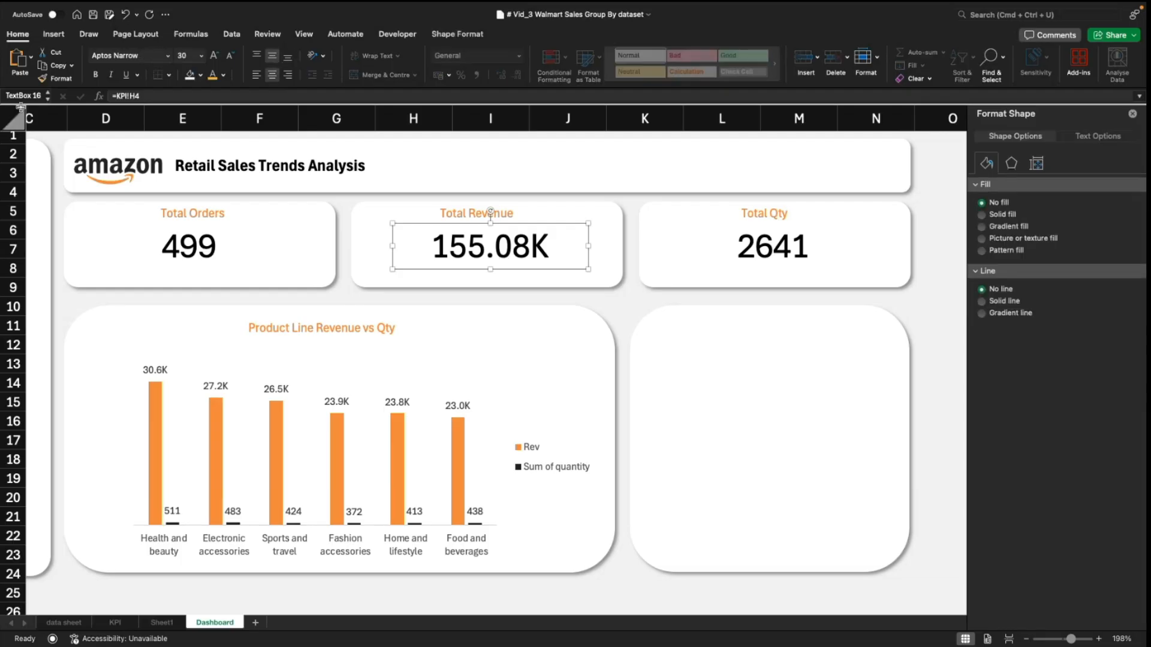
click(797, 247)
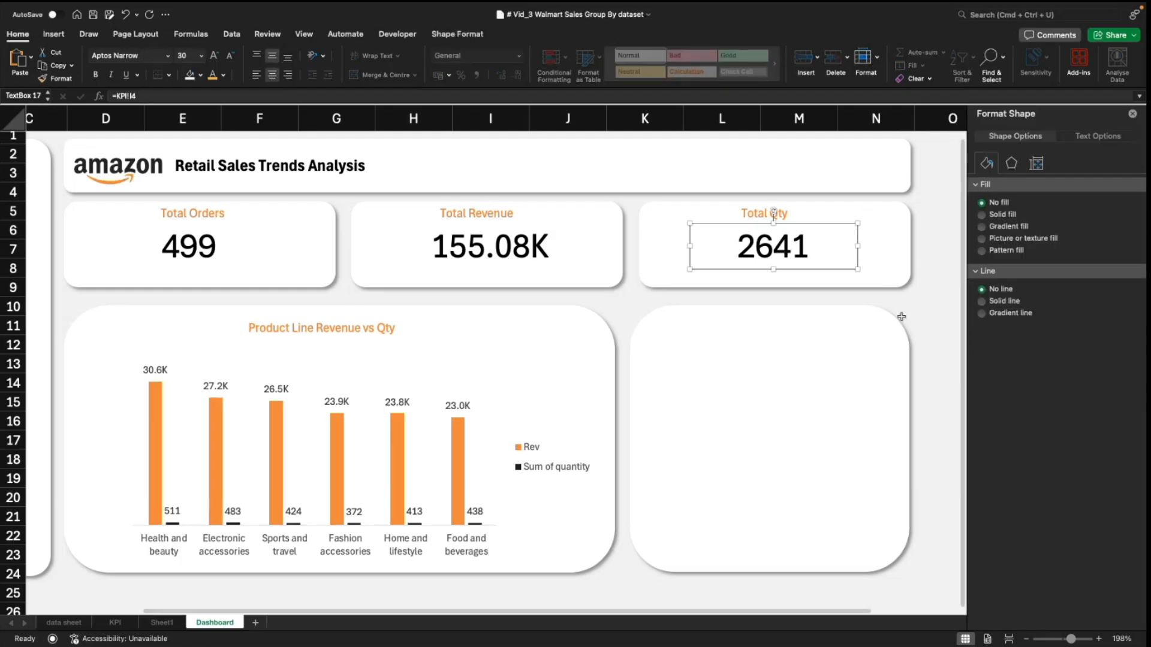
click(935, 308)
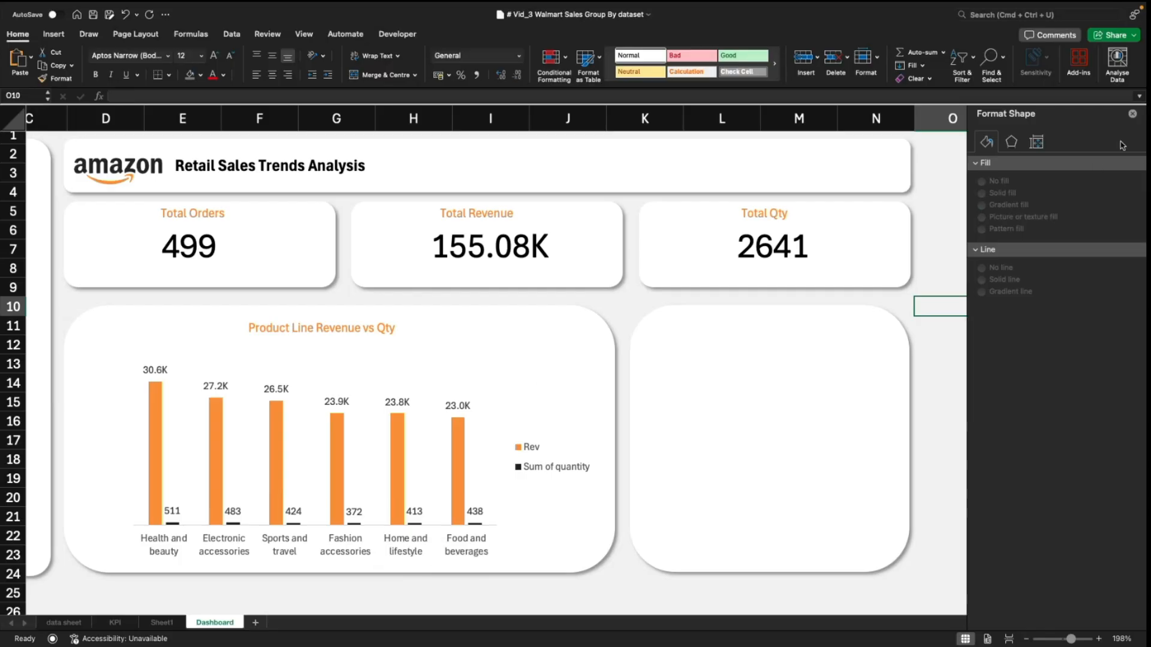
click(1131, 115)
click(1019, 364)
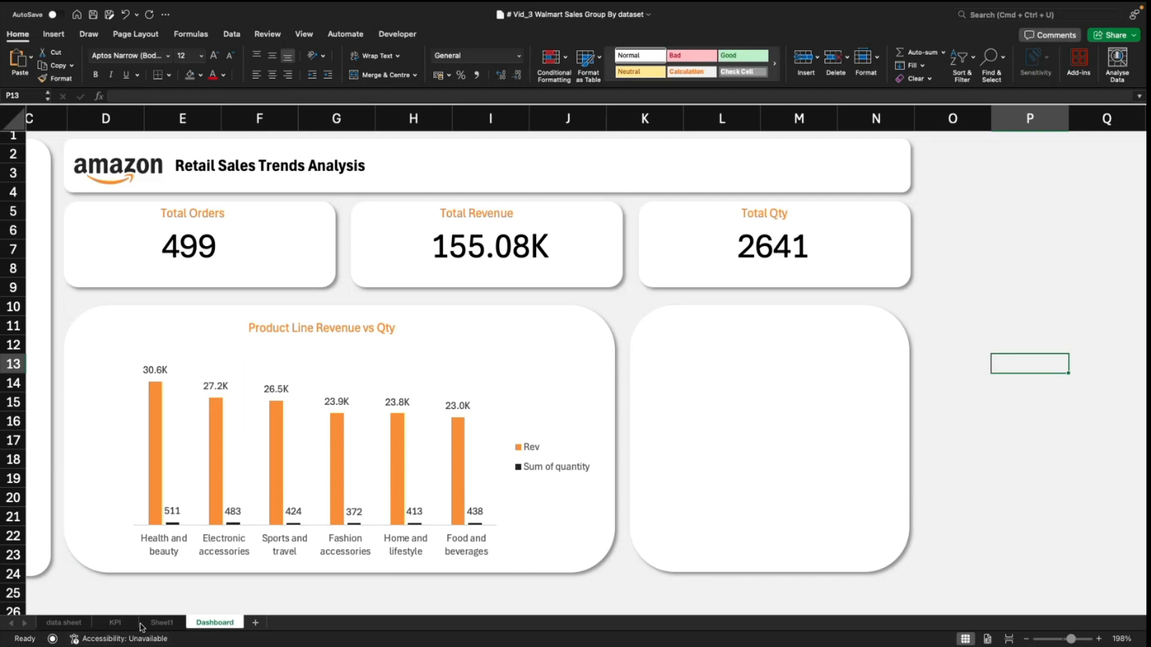
Step: Review the branch revenue pivot table on the KPI sheet and compare its number format with the product line table
click(118, 624)
click(565, 436)
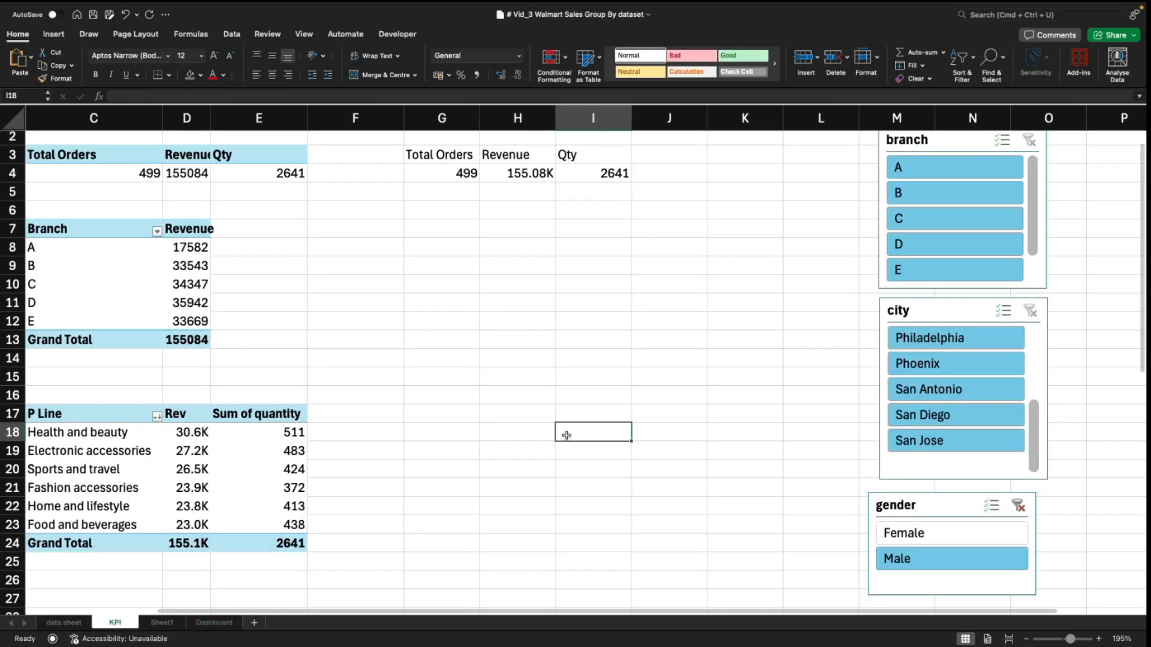
drag(33, 248, 195, 322)
click(262, 295)
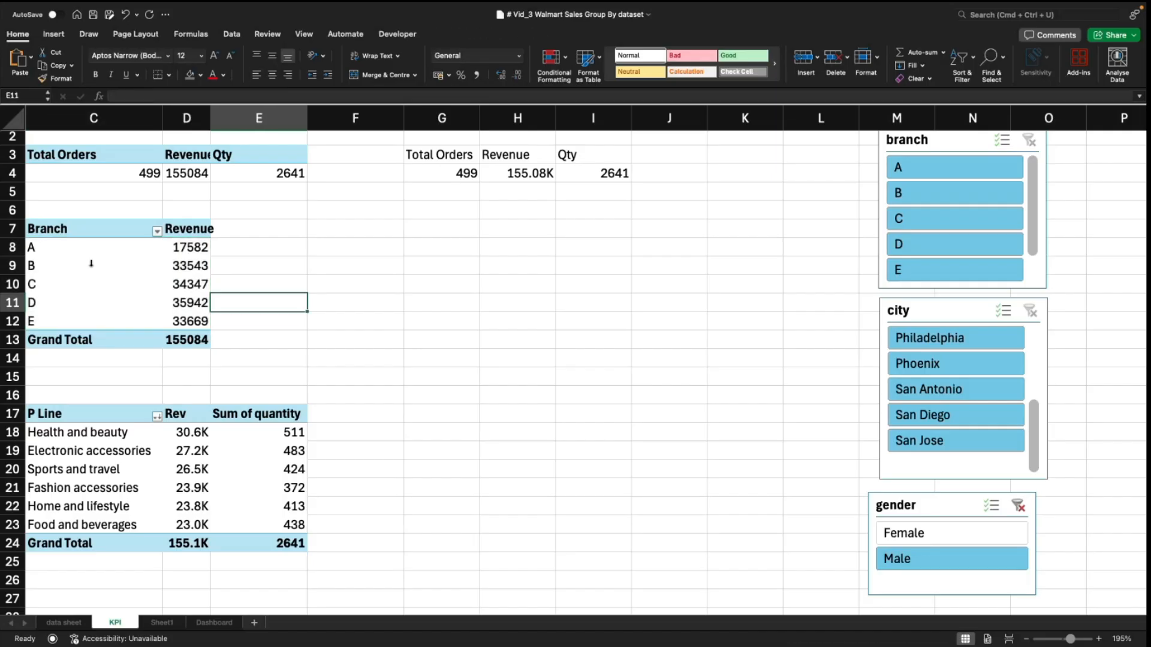
drag(44, 251, 97, 320)
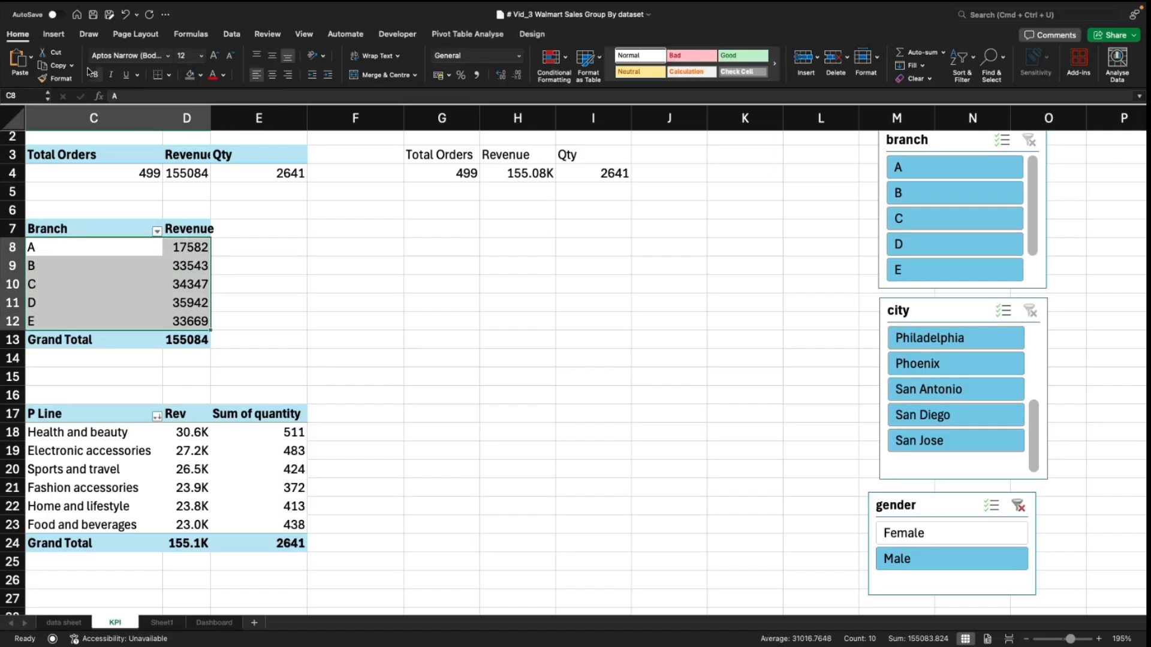
click(268, 269)
click(73, 271)
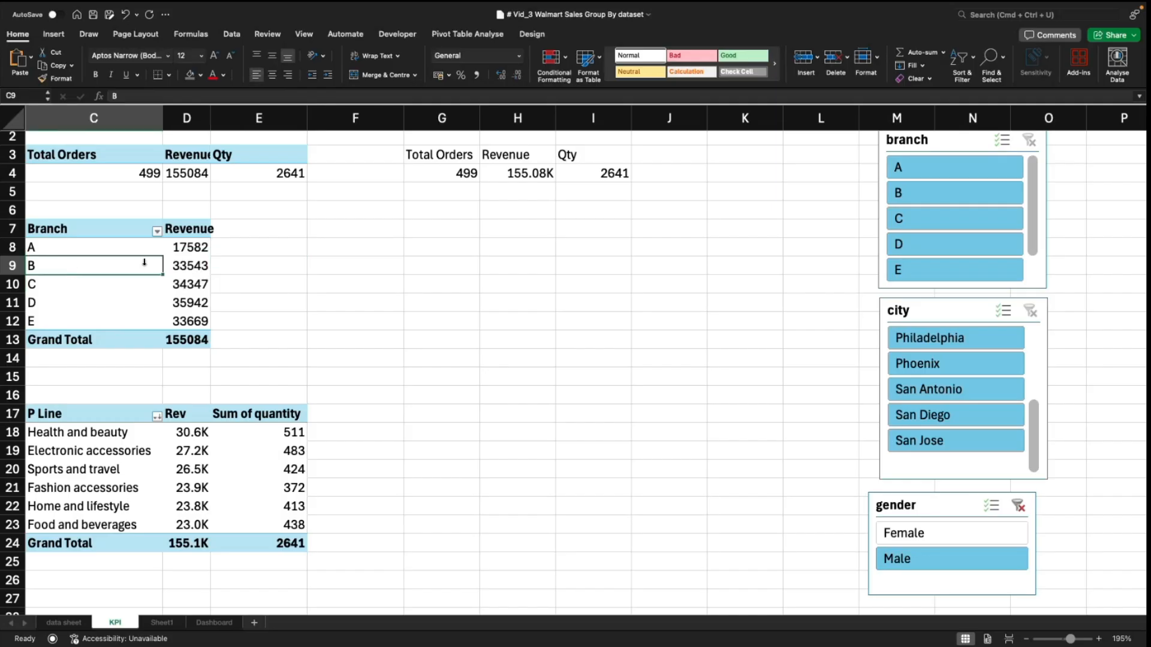
drag(186, 253, 203, 318)
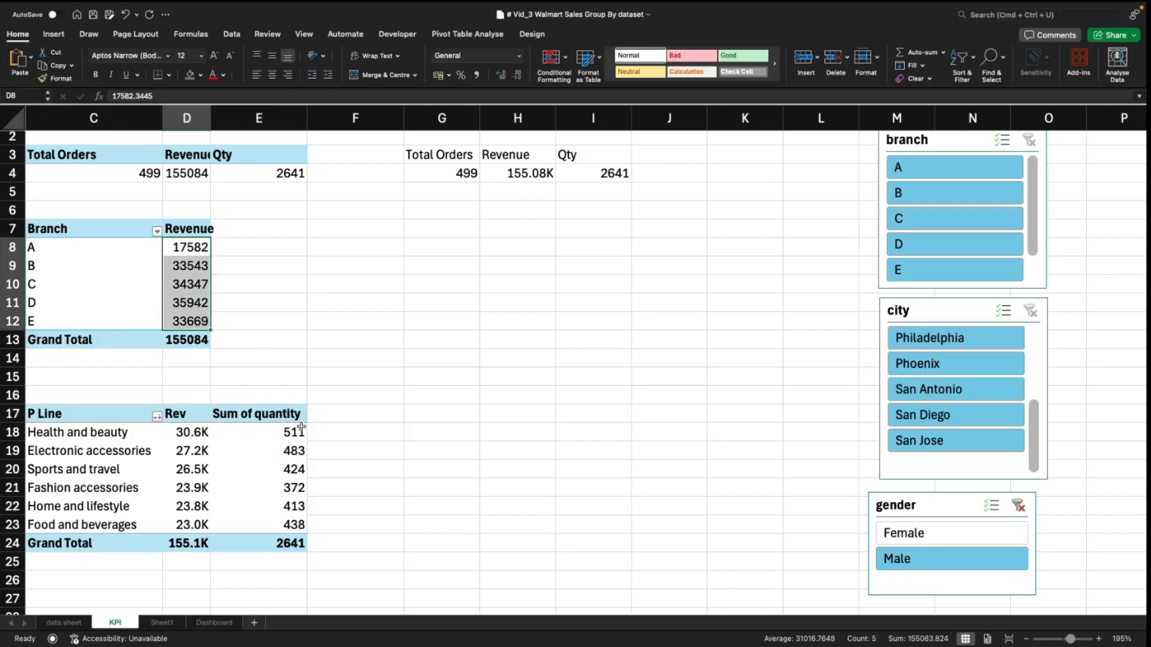
click(196, 433)
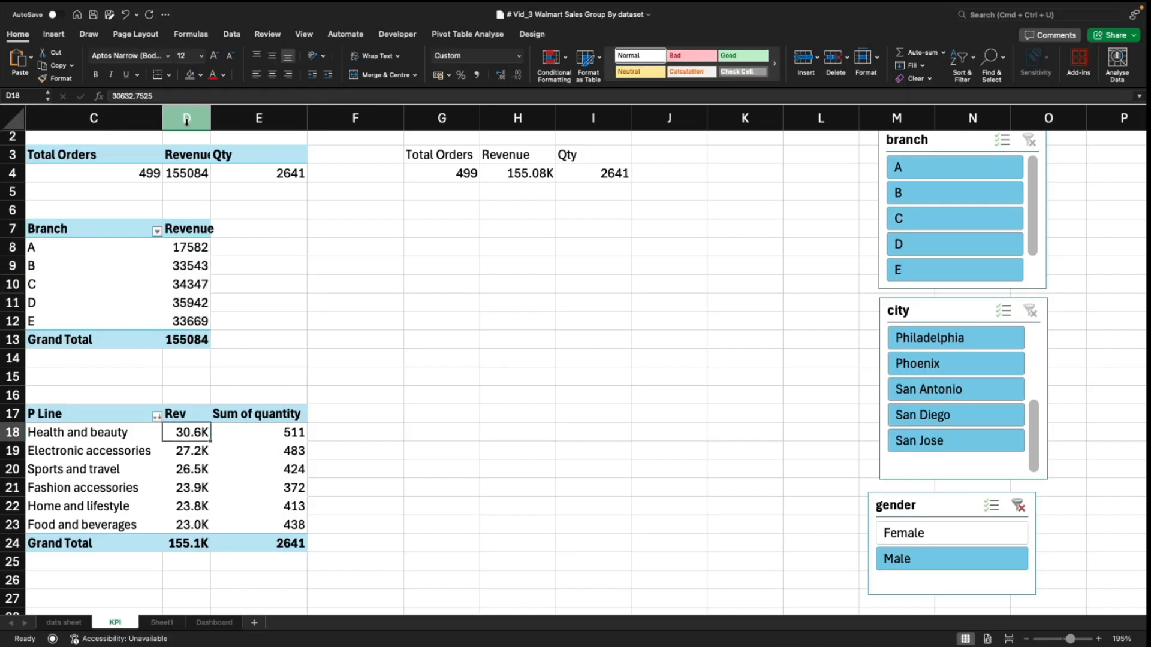
Step: Insert a doughnut chart from the branch revenue pivot table and place it between the tables and the slicers
click(60, 250)
click(53, 35)
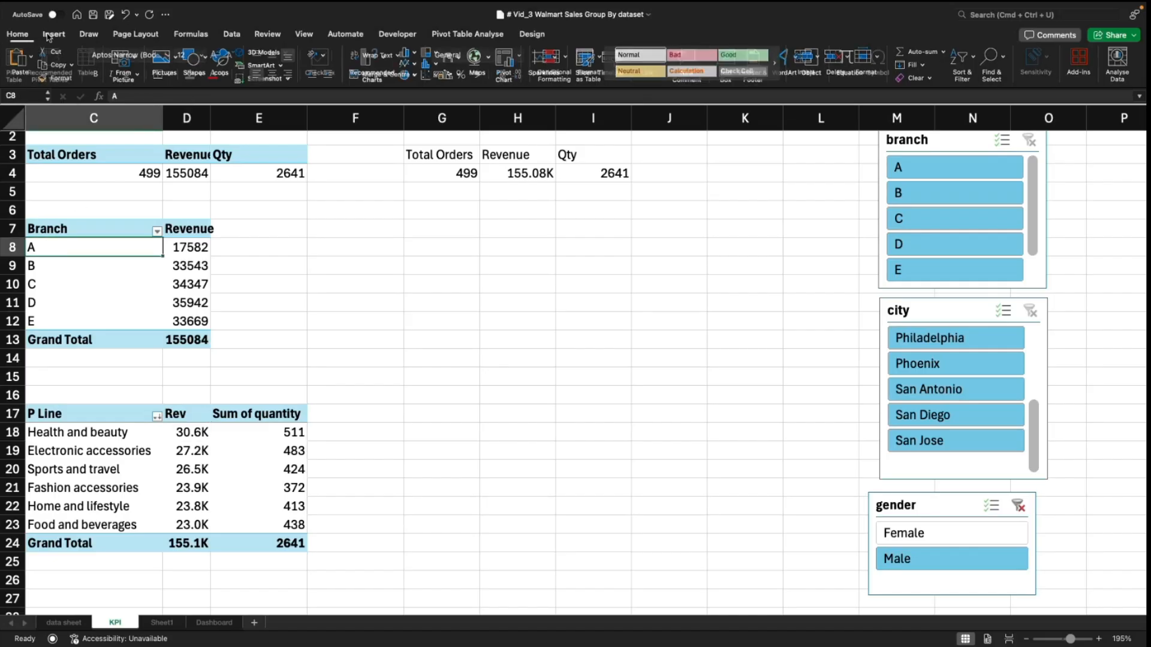
click(410, 74)
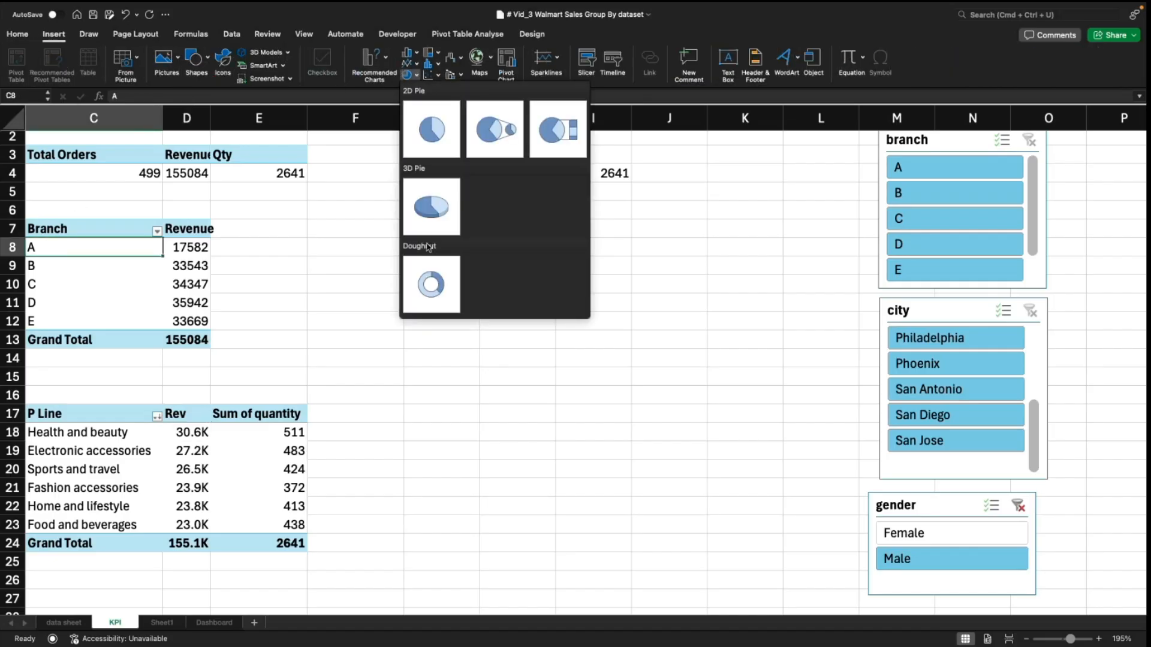
click(436, 302)
mouse_move(688, 275)
mouse_down()
mouse_move(663, 264)
mouse_move(679, 263)
mouse_up()
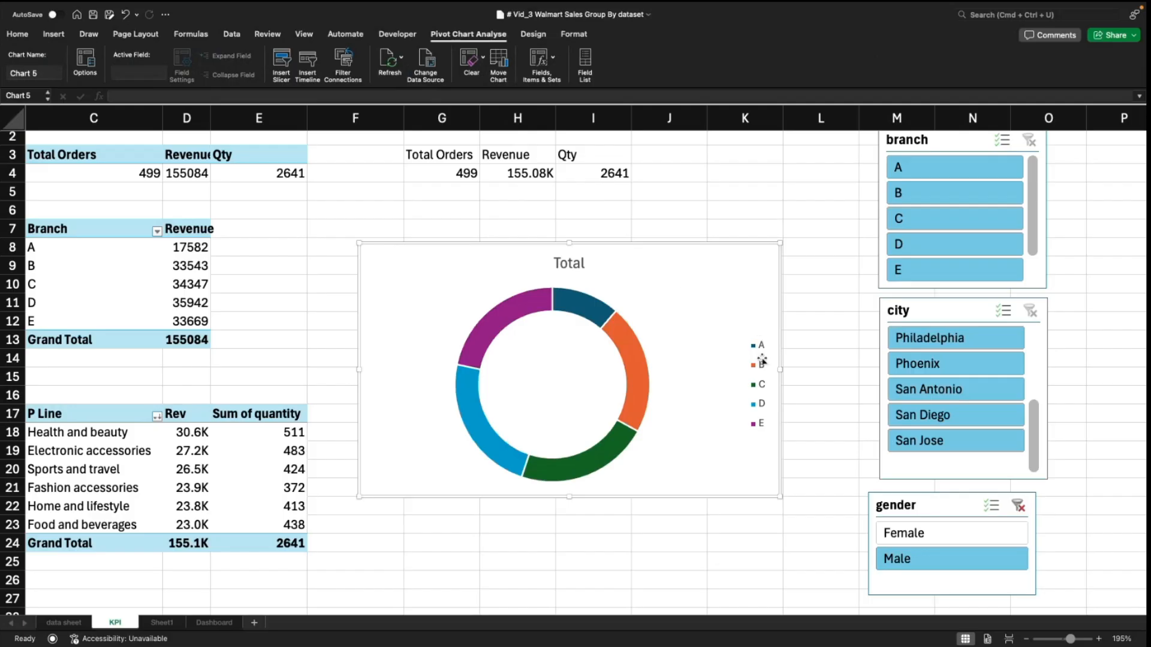
Step: Remove the legend and the chart title from the branch revenue doughnut chart
click(762, 360)
key(Delete)
click(583, 265)
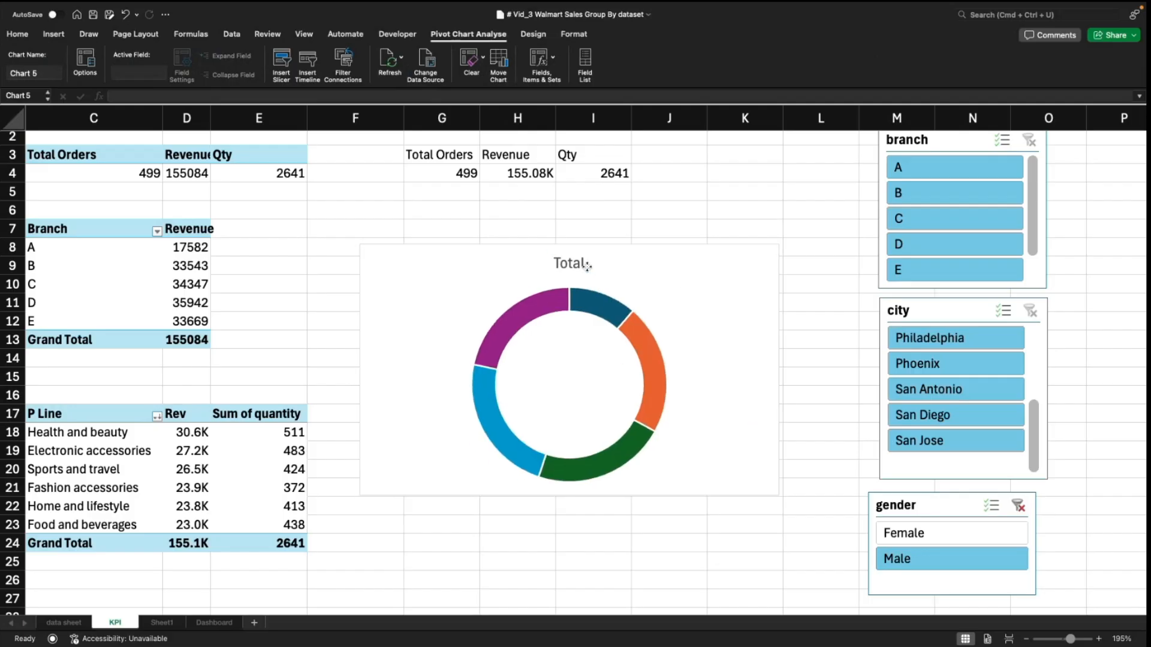
key(Delete)
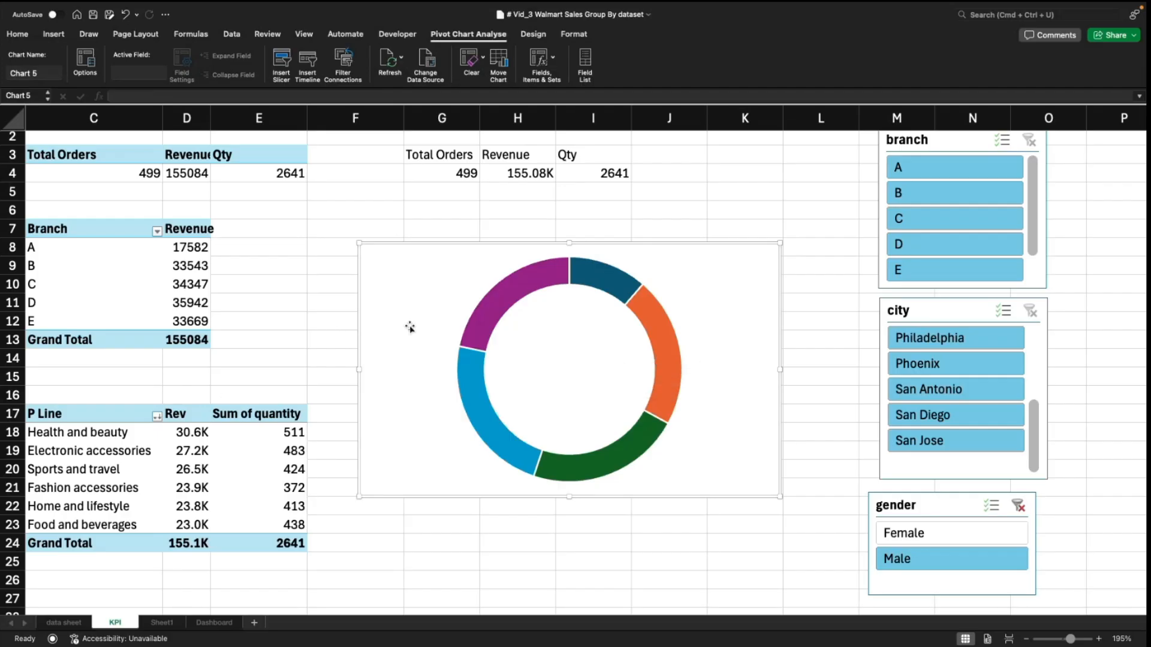
Step: Format the doughnut's chart area with no fill and no border line
mouse_move(543, 297)
double_click(691, 281)
click(983, 204)
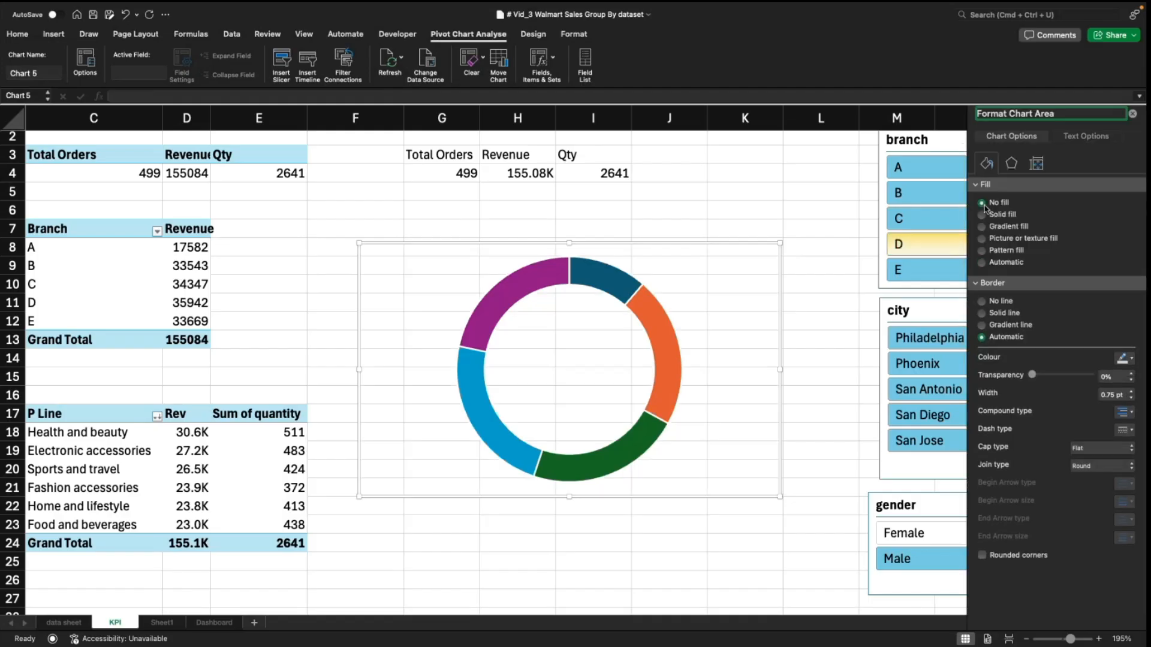
click(982, 302)
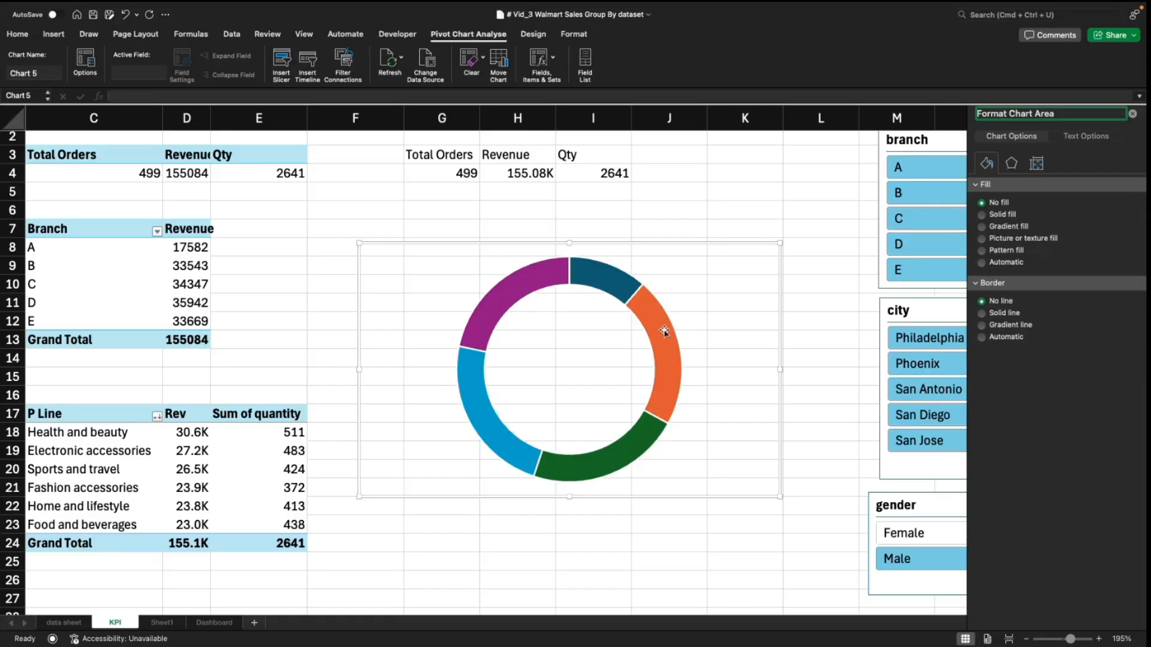
click(1037, 164)
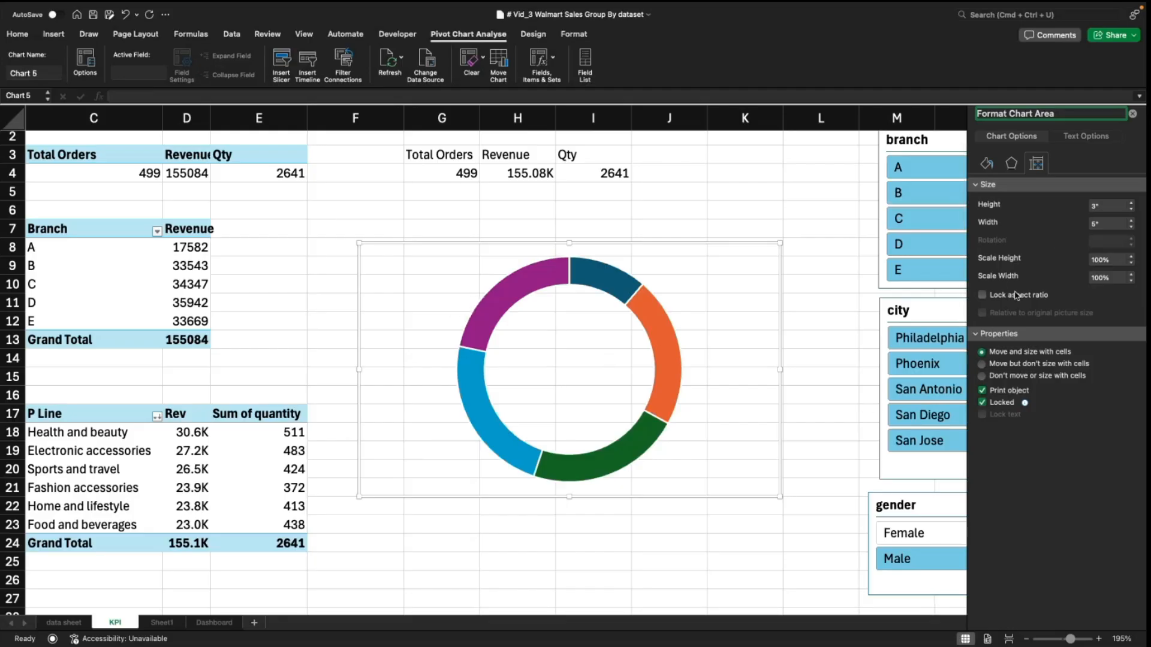
click(1088, 137)
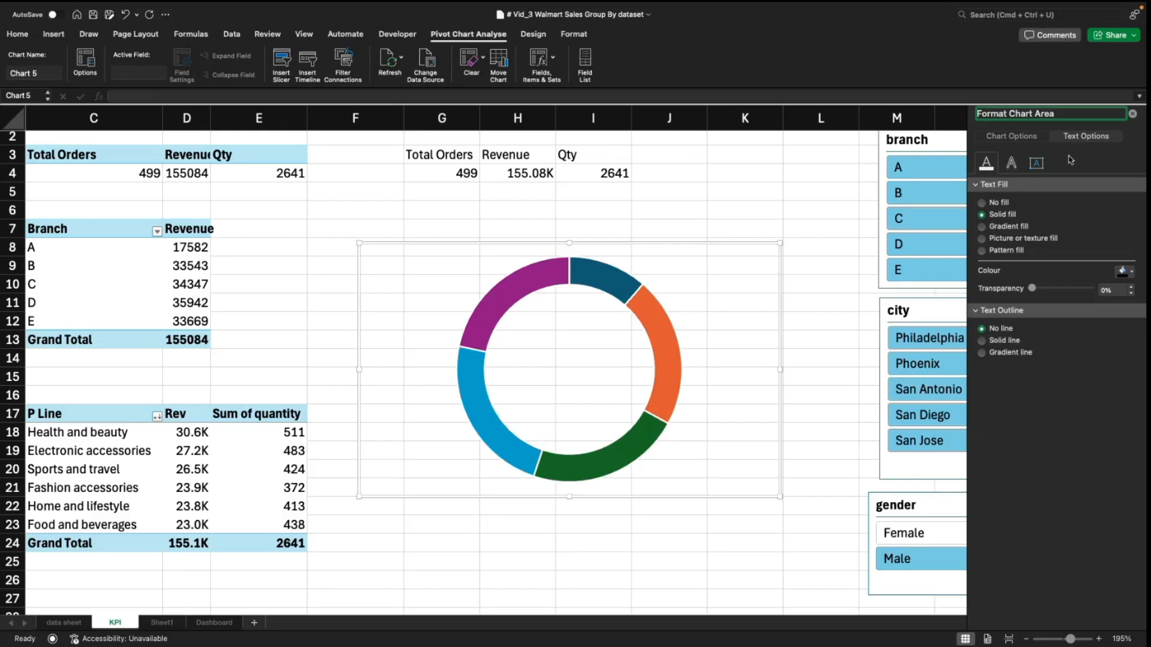
click(1029, 137)
click(1085, 137)
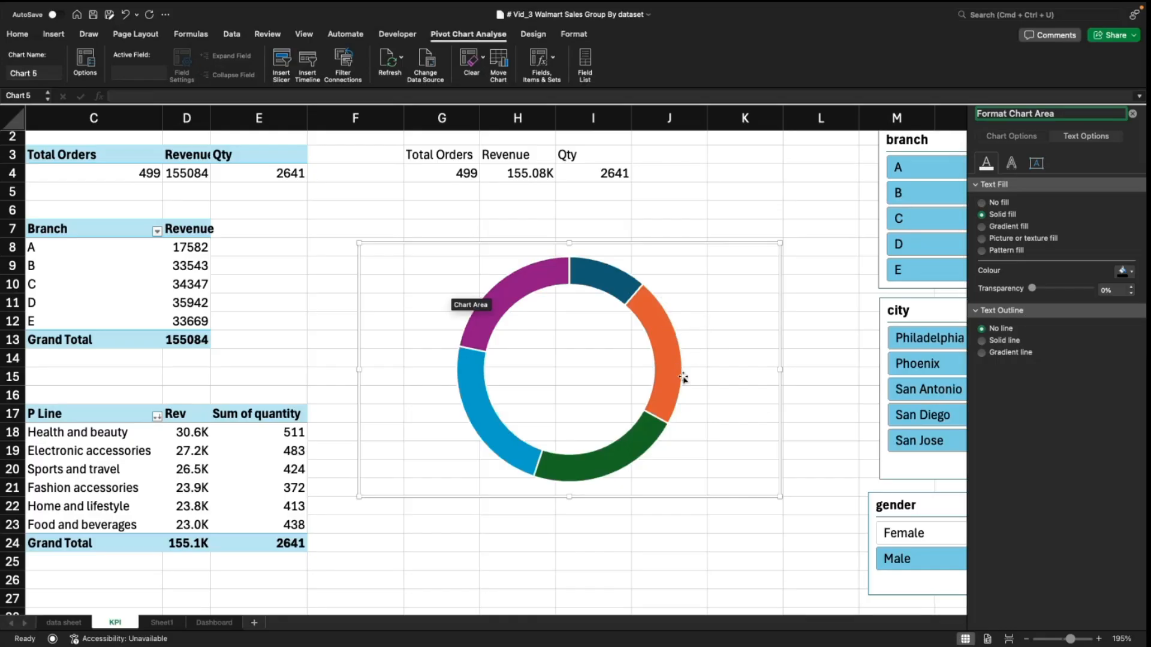
mouse_move(670, 397)
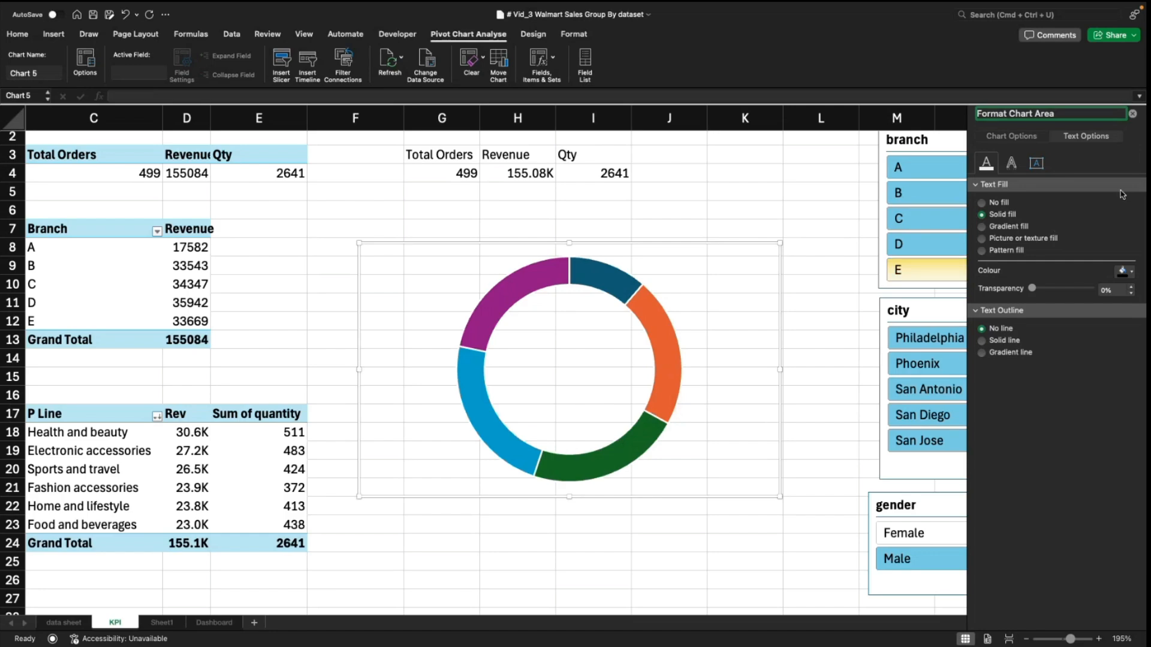
click(1015, 138)
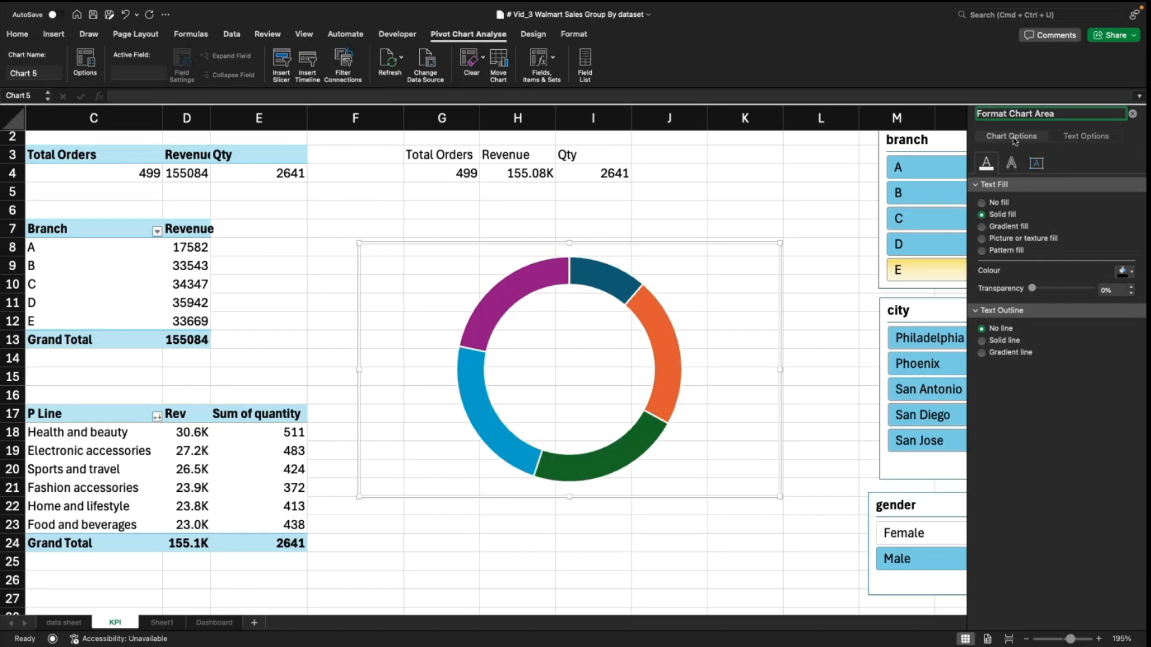
click(1096, 137)
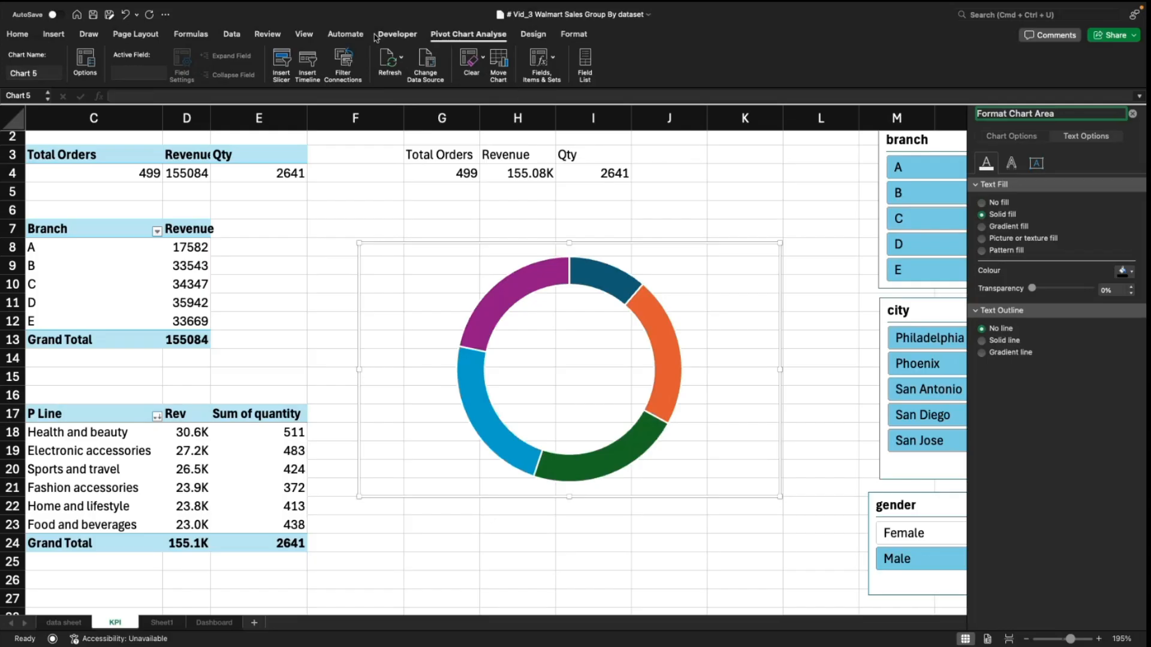
Step: Try to add data labels to the doughnut chart as a chart element
click(533, 34)
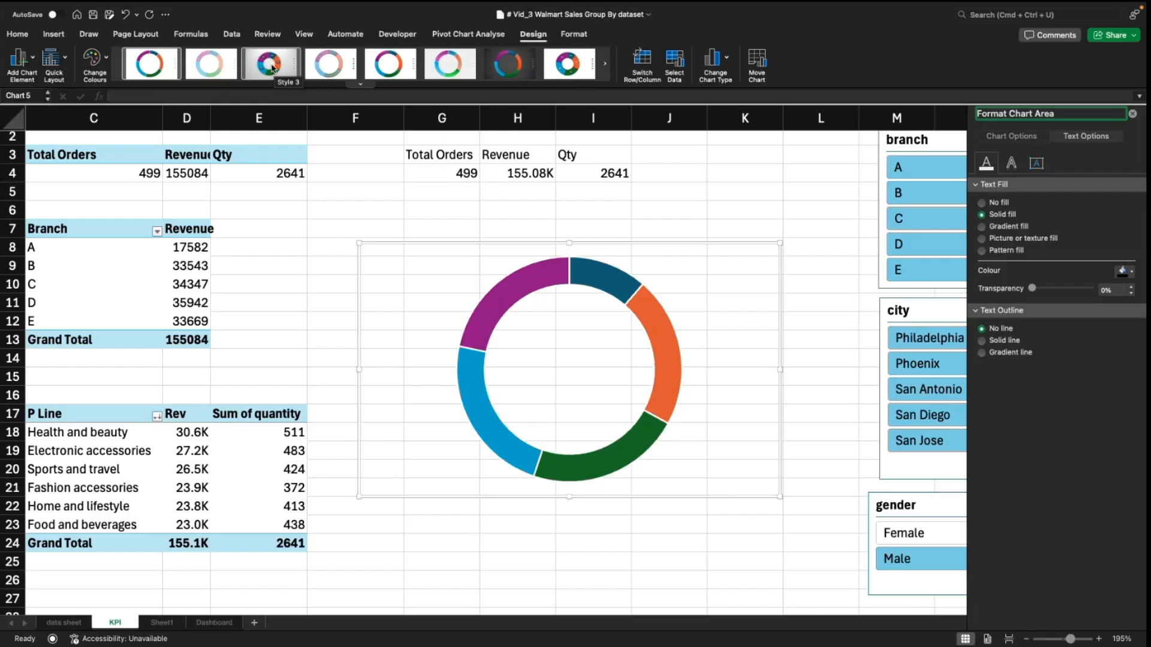
click(61, 61)
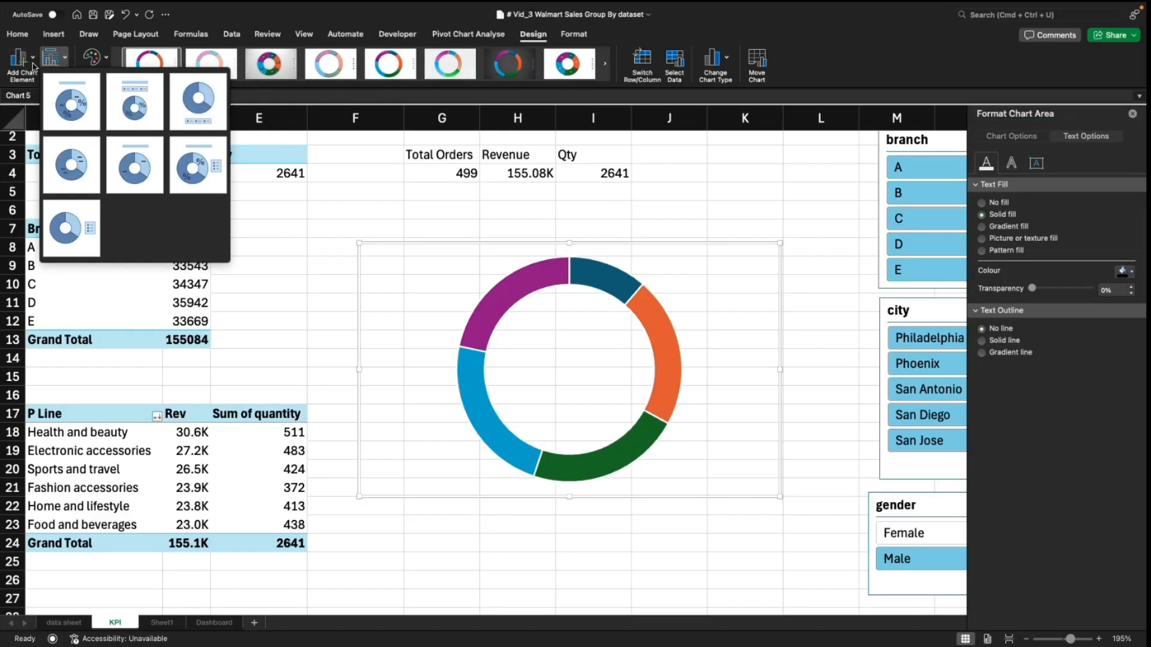
click(32, 62)
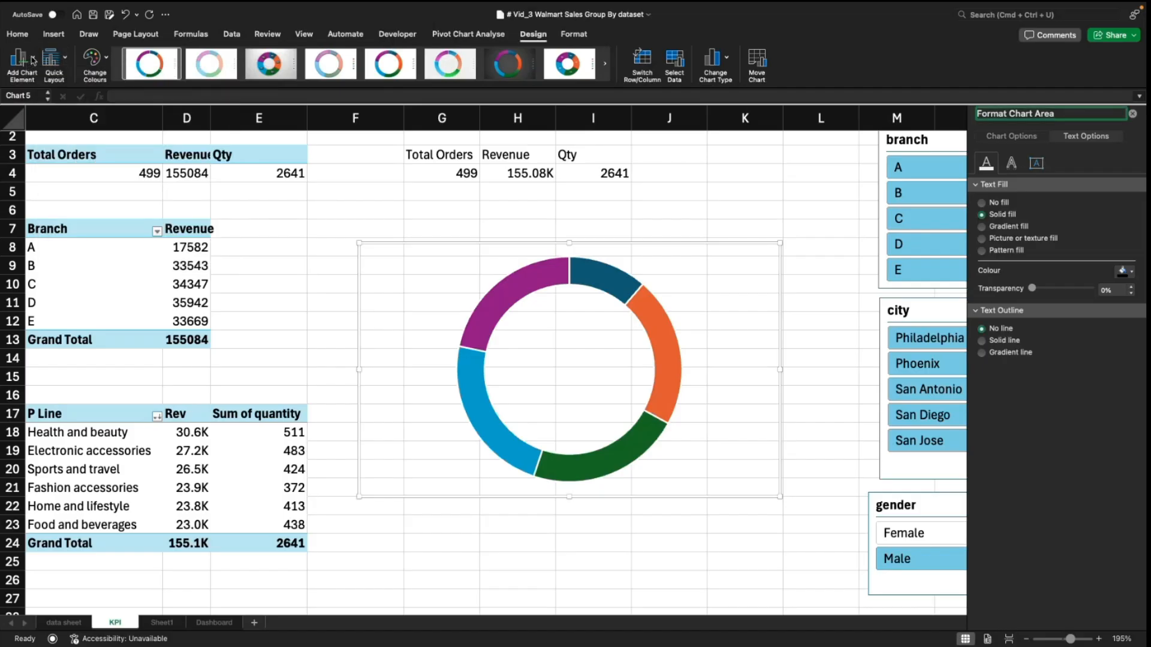
click(33, 60)
mouse_move(54, 90)
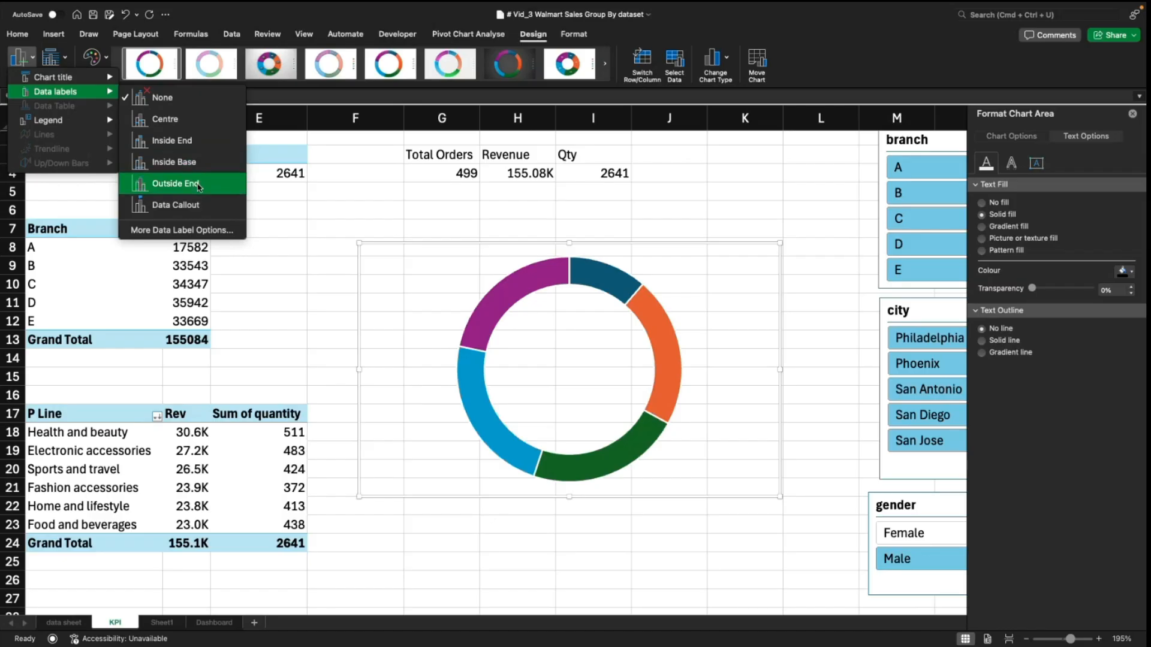
click(199, 128)
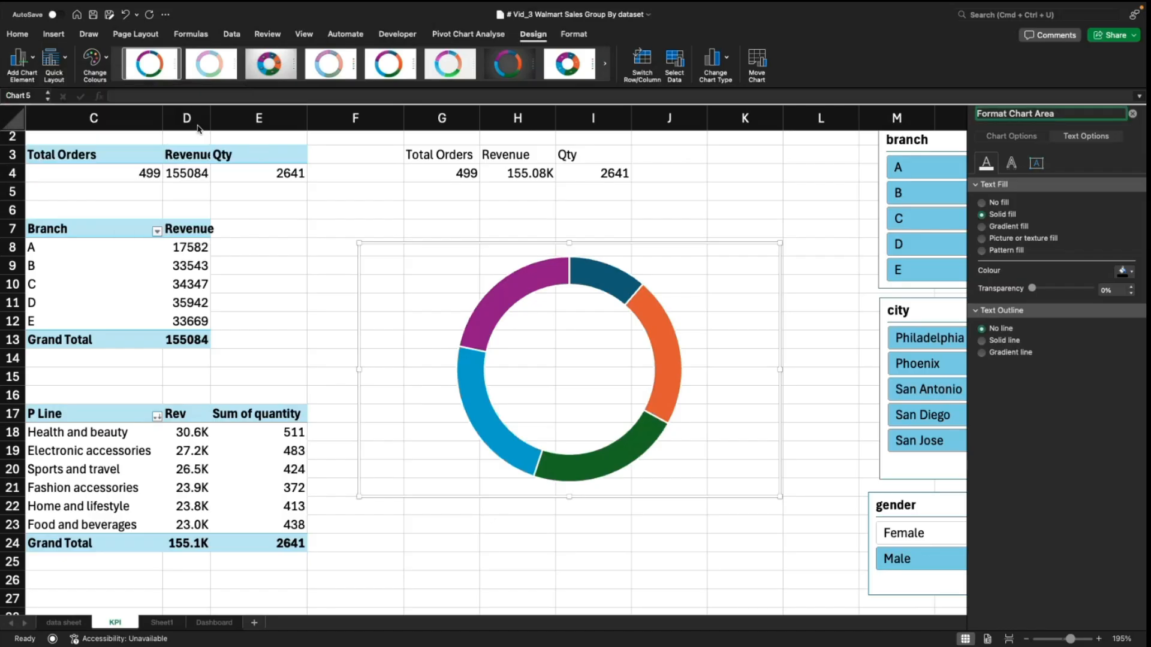
Step: Add a legend on the right side of the doughnut chart
click(67, 61)
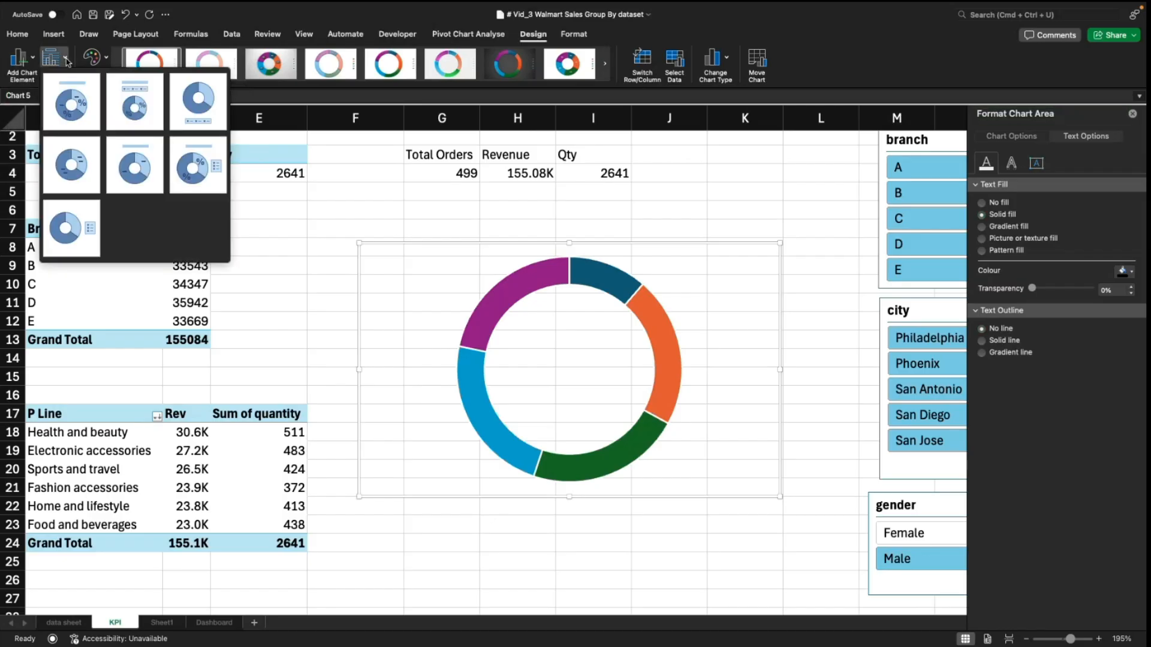
click(33, 61)
click(33, 59)
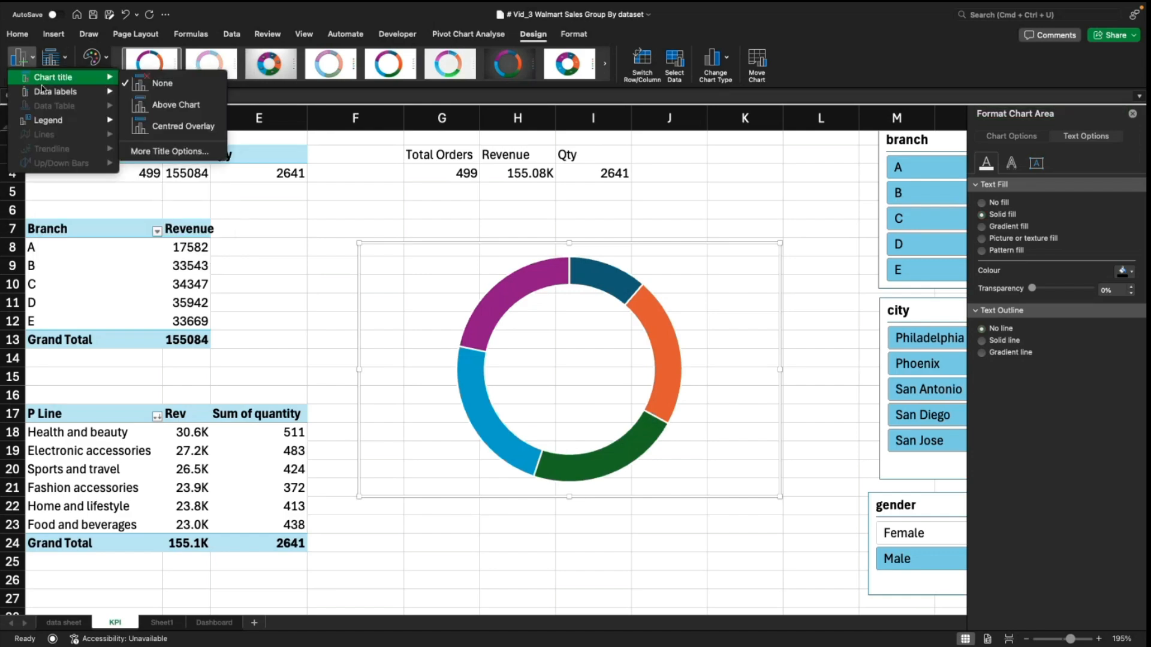
mouse_move(51, 125)
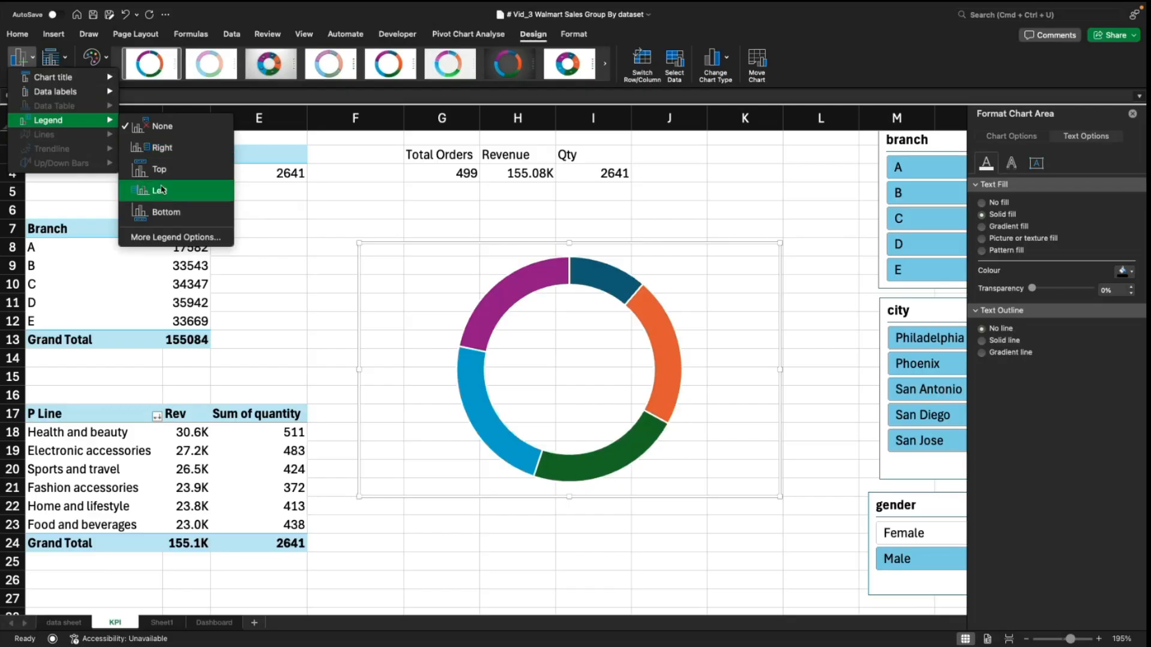
click(170, 149)
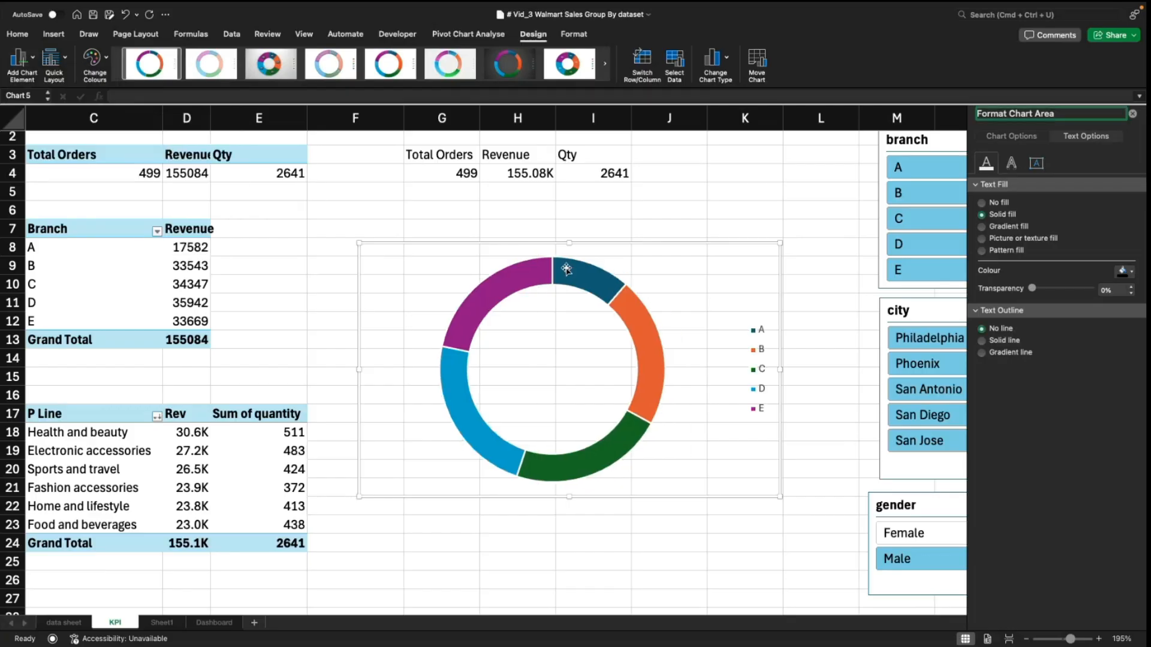
Step: Show data labels on the segments of the doughnut chart
click(66, 60)
click(32, 60)
click(30, 60)
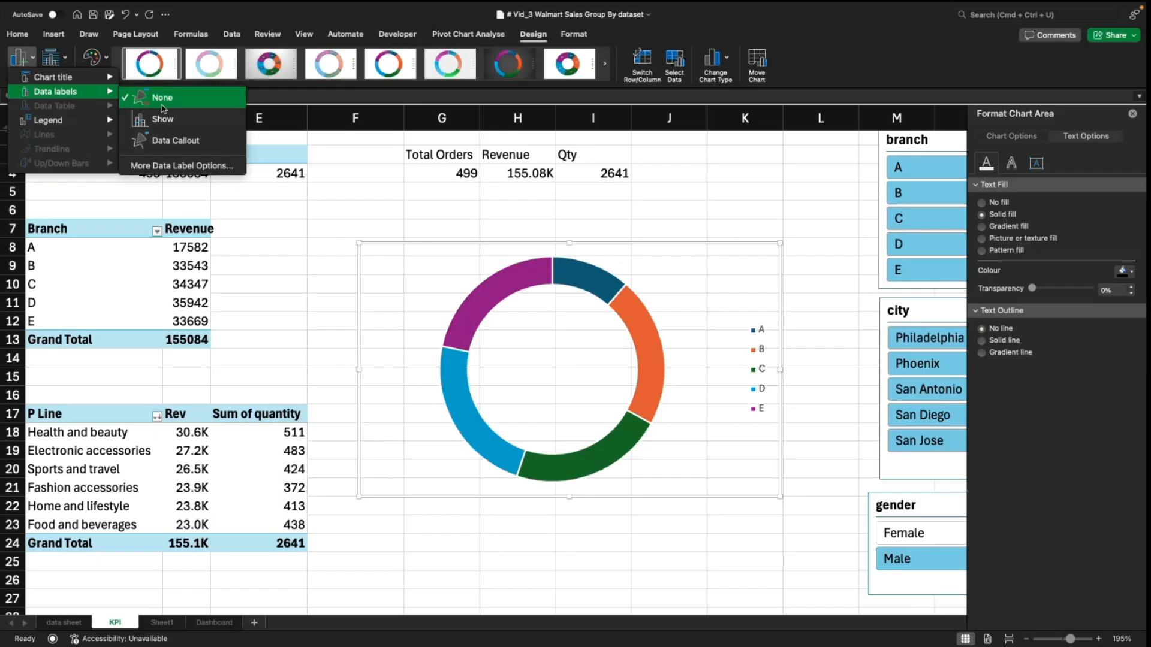
click(178, 125)
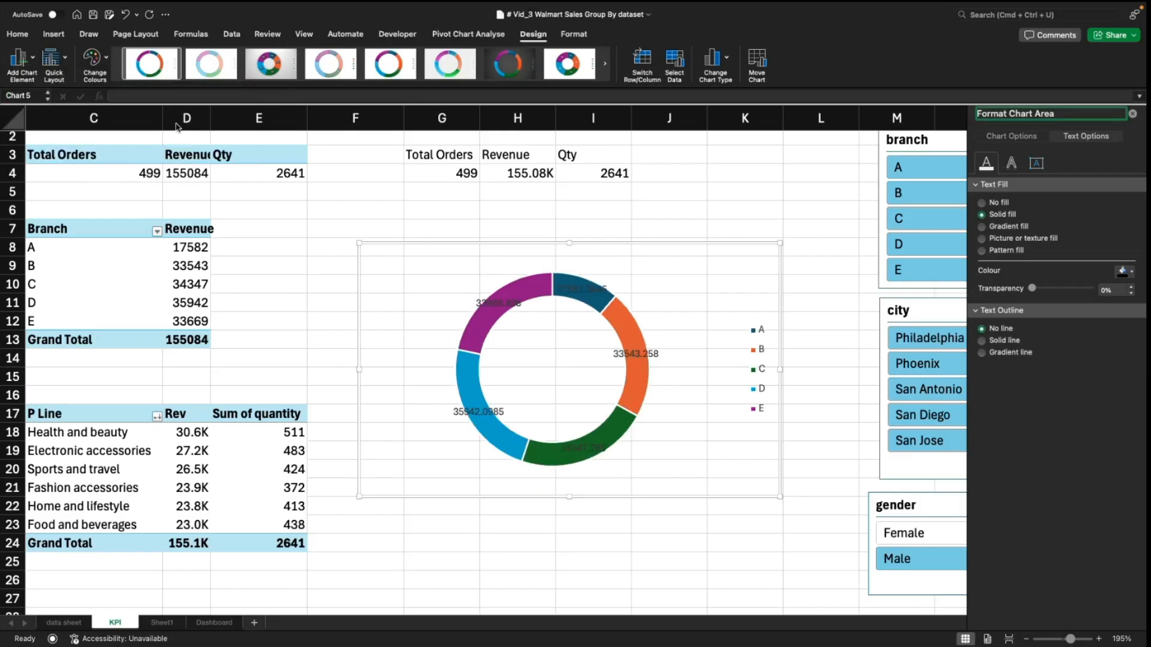
Step: Open the detailed formatting options for the doughnut chart's data labels, with the labels selected
click(19, 59)
mouse_move(92, 101)
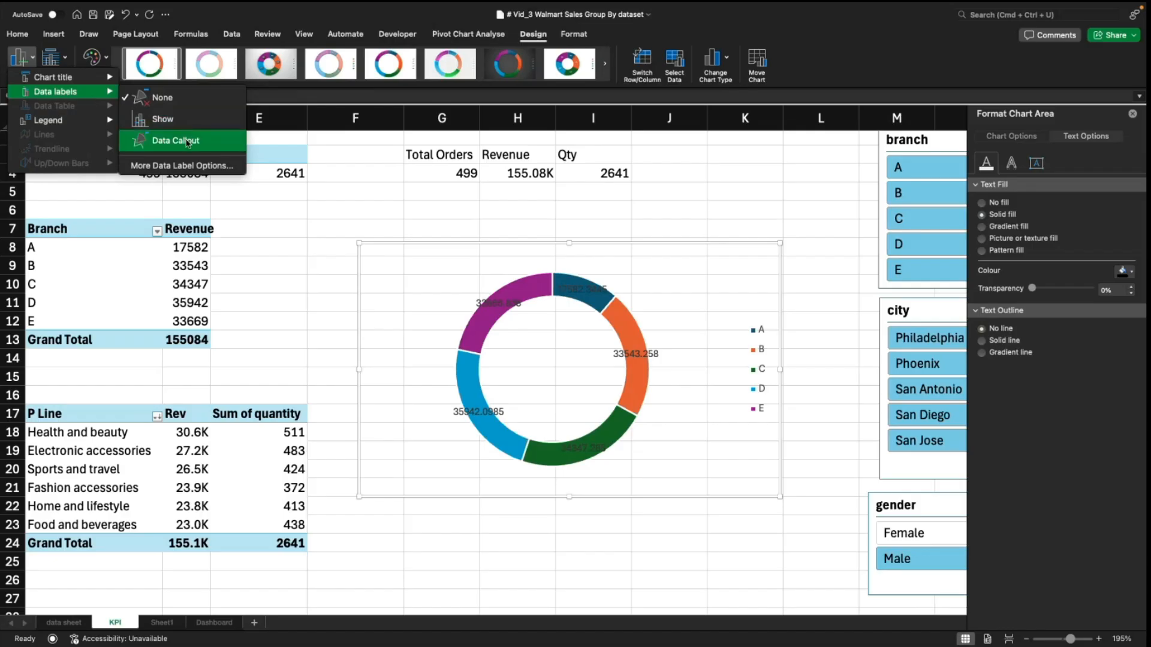
click(180, 166)
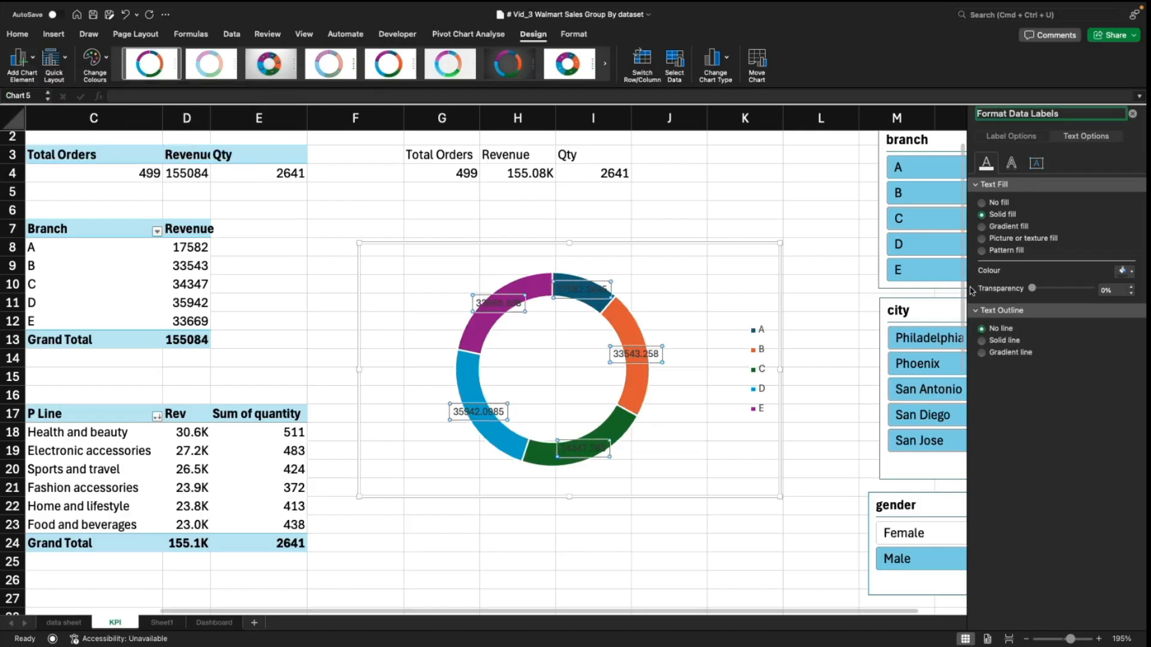
click(852, 268)
click(639, 354)
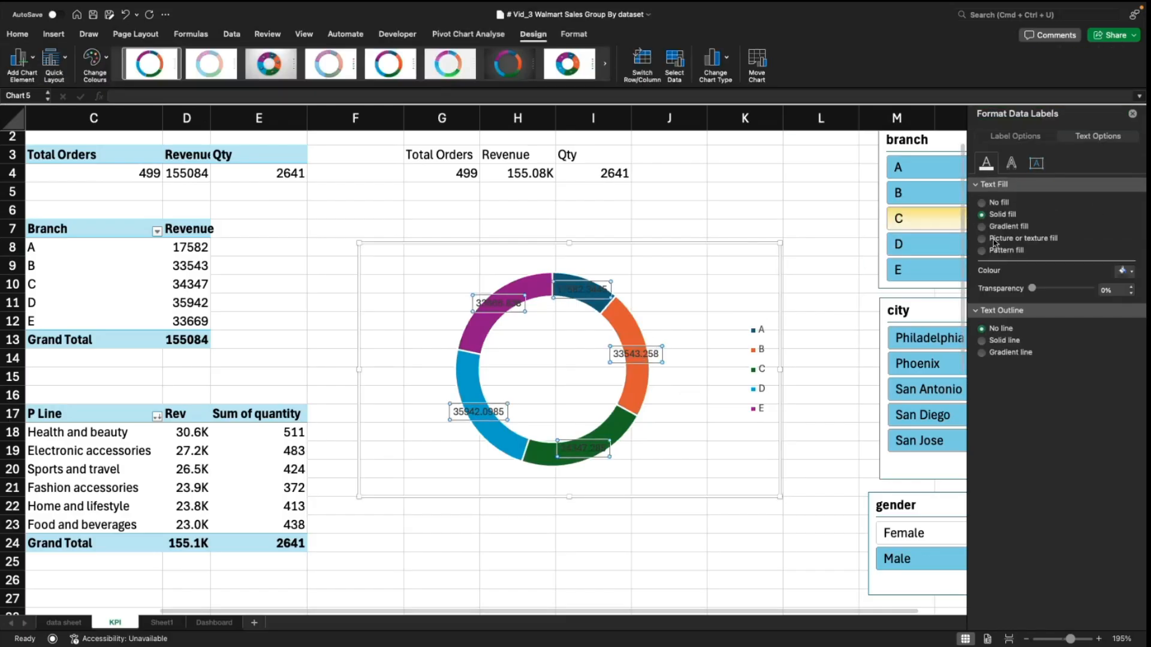
click(1012, 163)
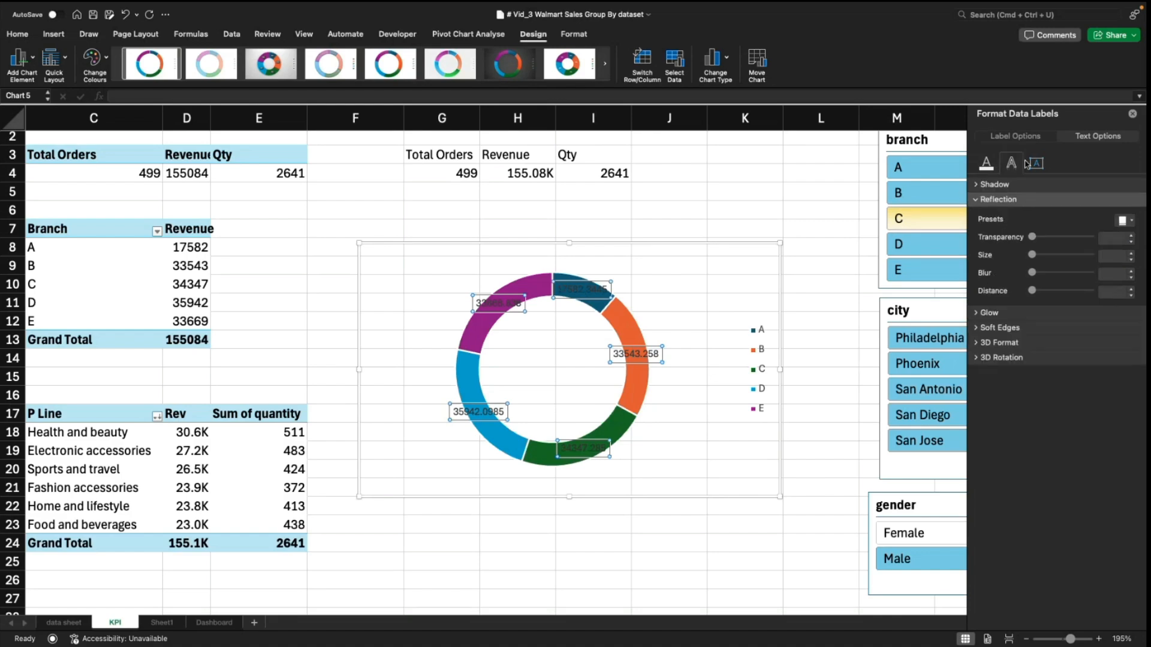
click(1028, 164)
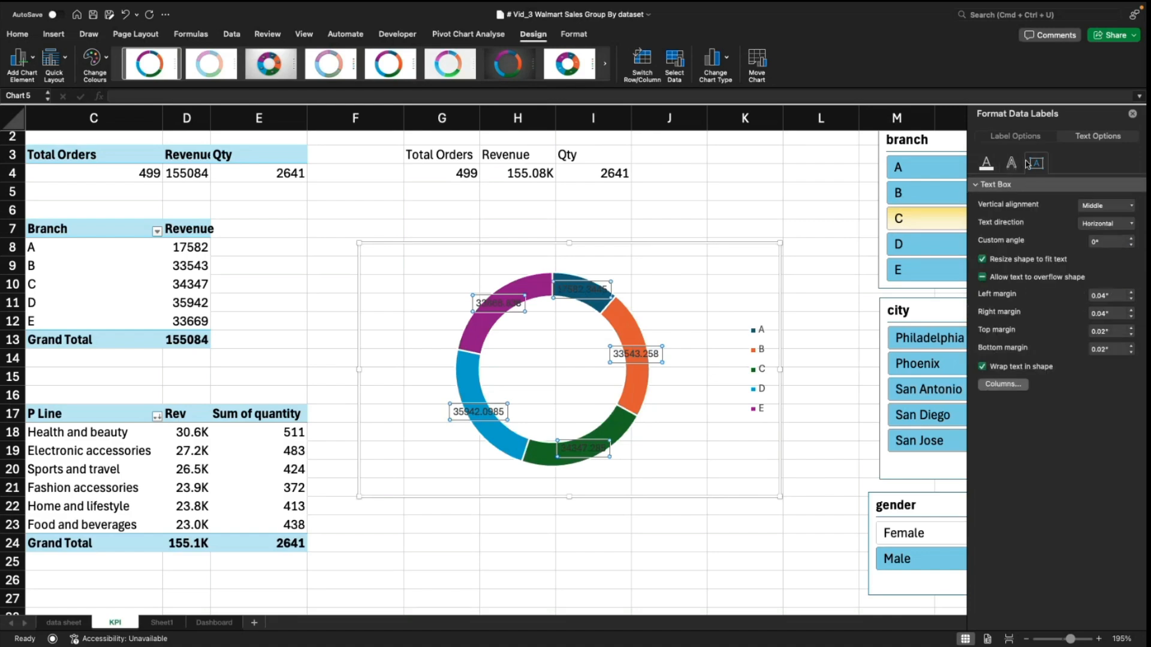
click(1104, 207)
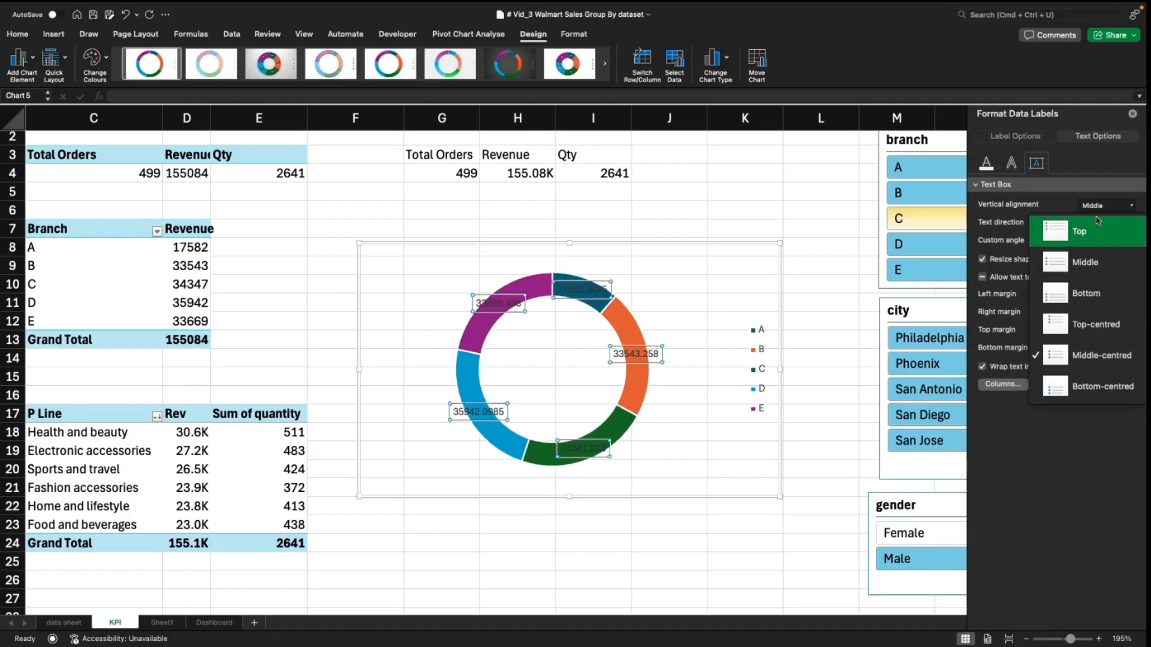
click(1100, 202)
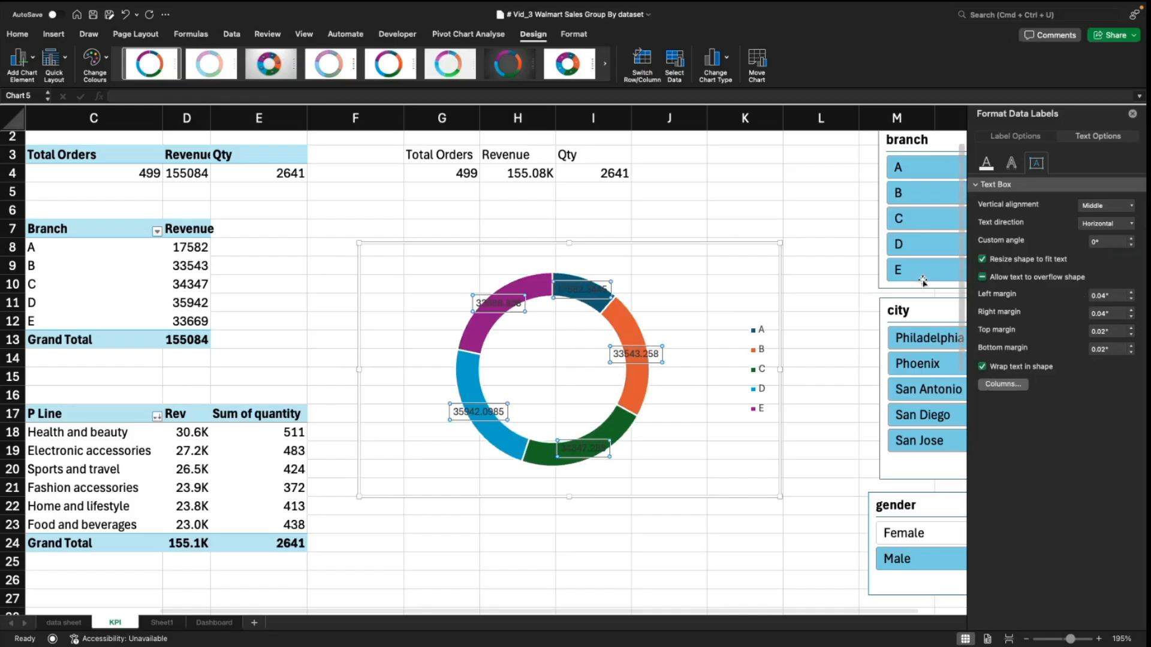
Step: Set the doughnut's data labels to contain the category name and percentage instead of the value
click(1072, 139)
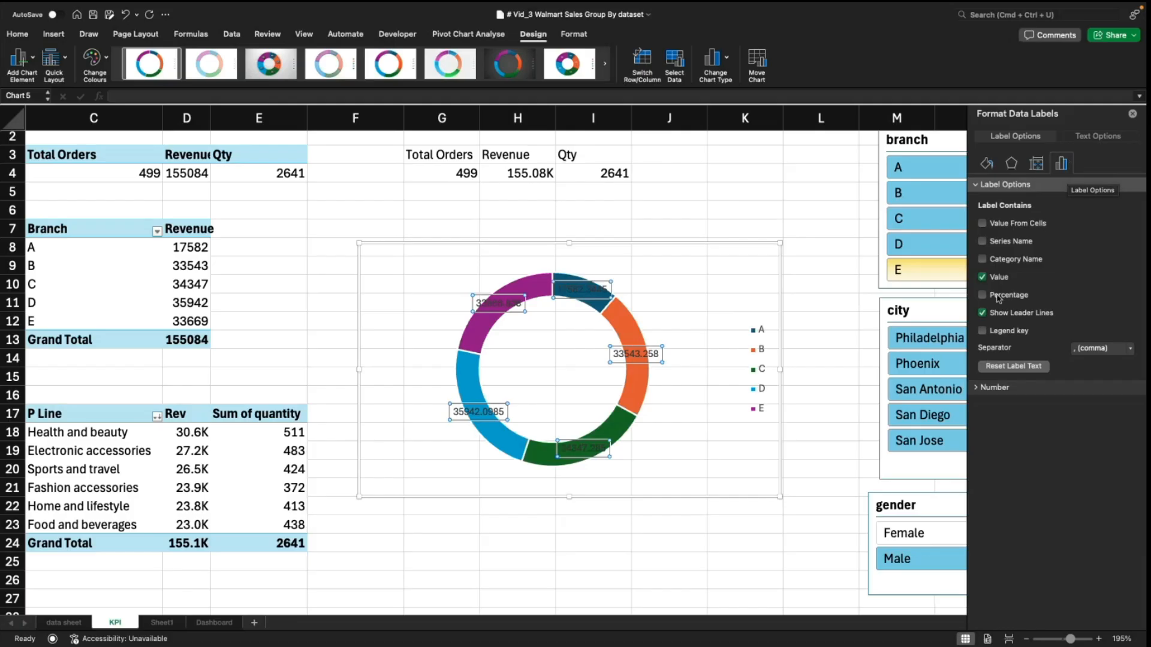
click(982, 259)
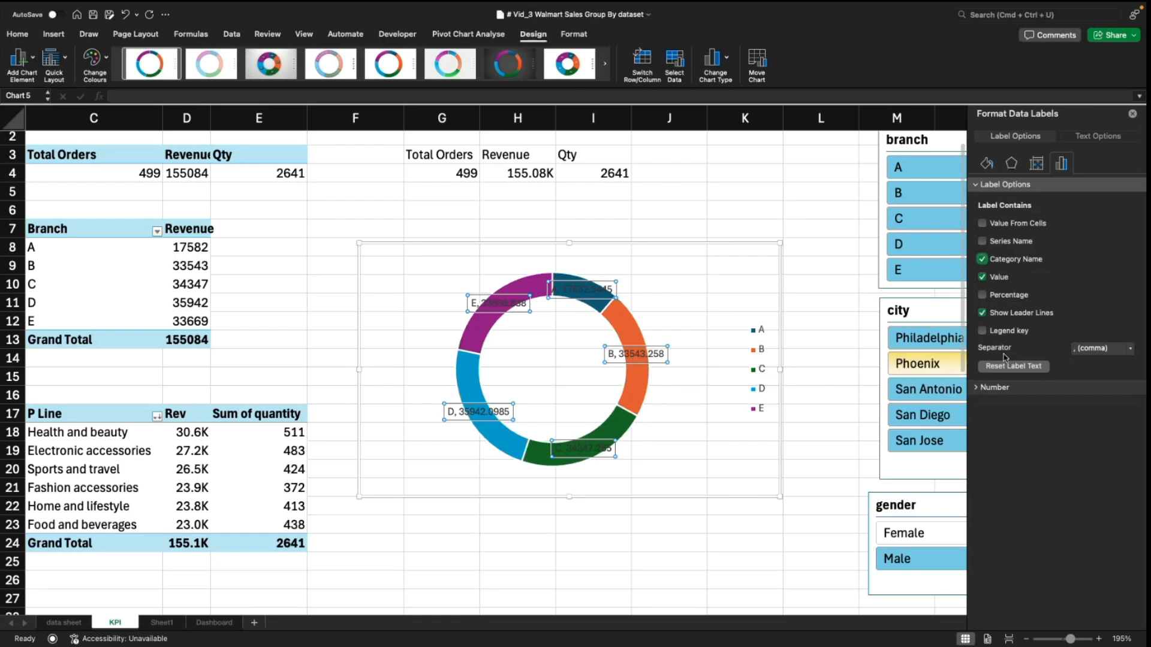
click(982, 295)
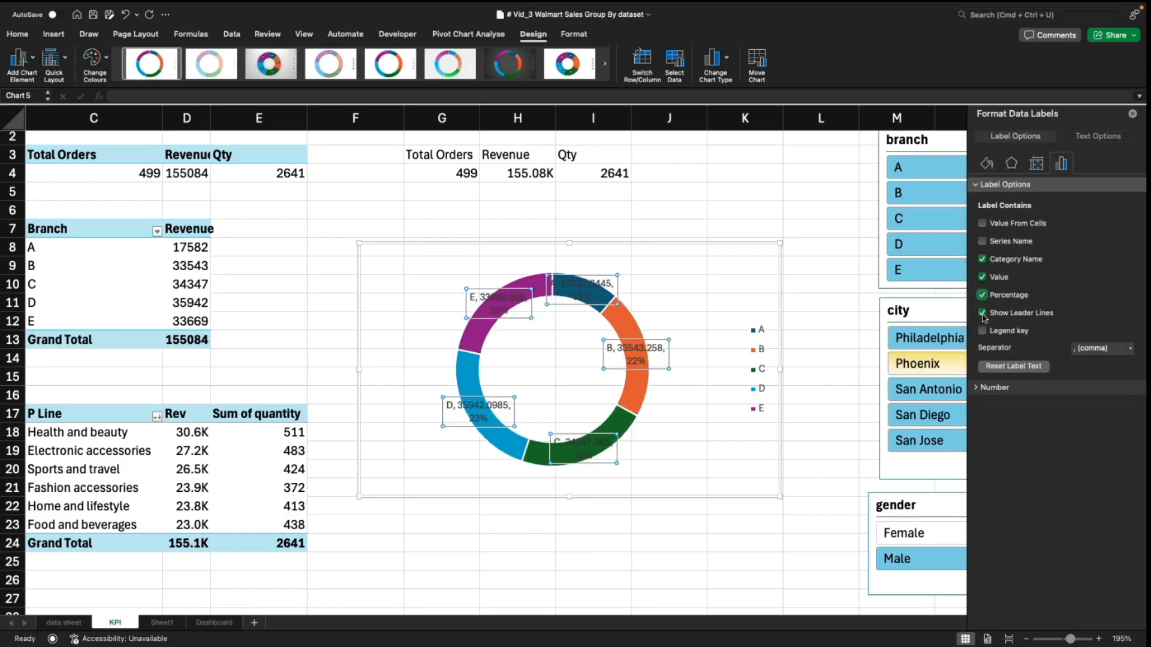
click(982, 277)
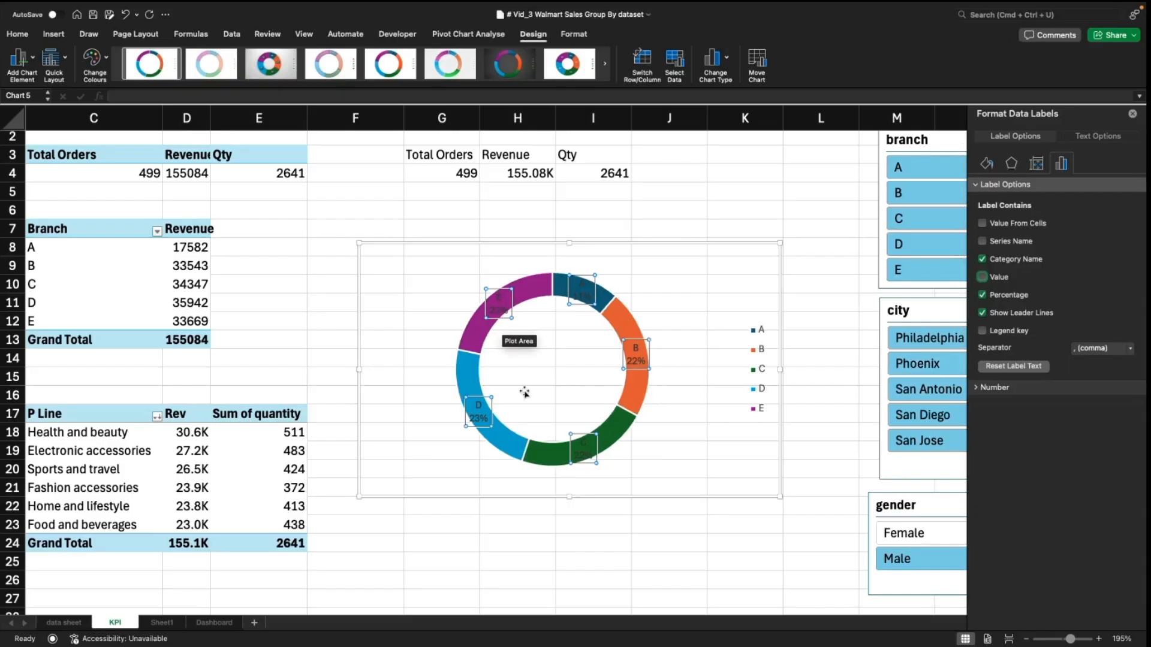
Step: Set the separator in the doughnut's data labels to (New Line), leaving the legend key off
click(984, 332)
click(983, 332)
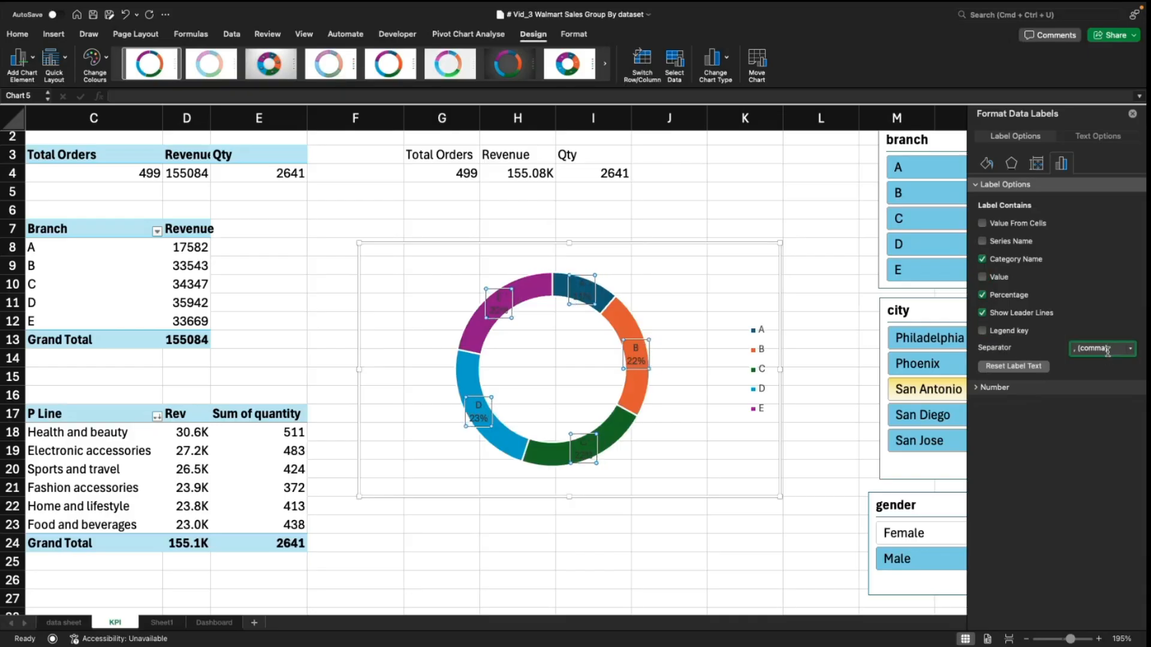
click(1129, 349)
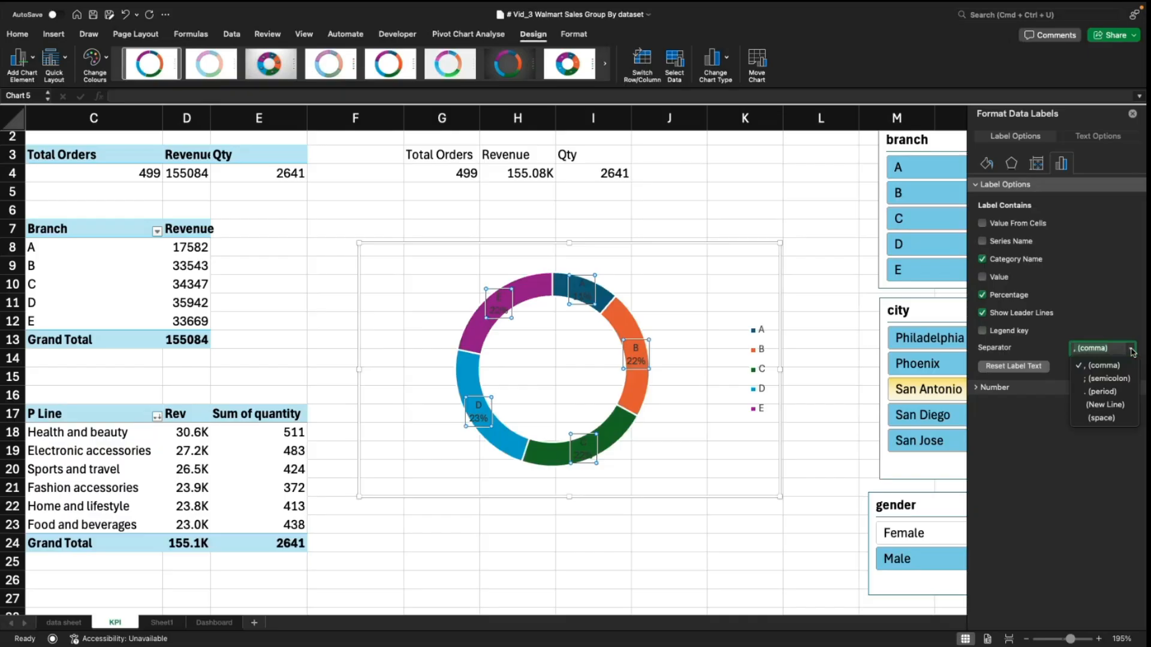
click(1120, 405)
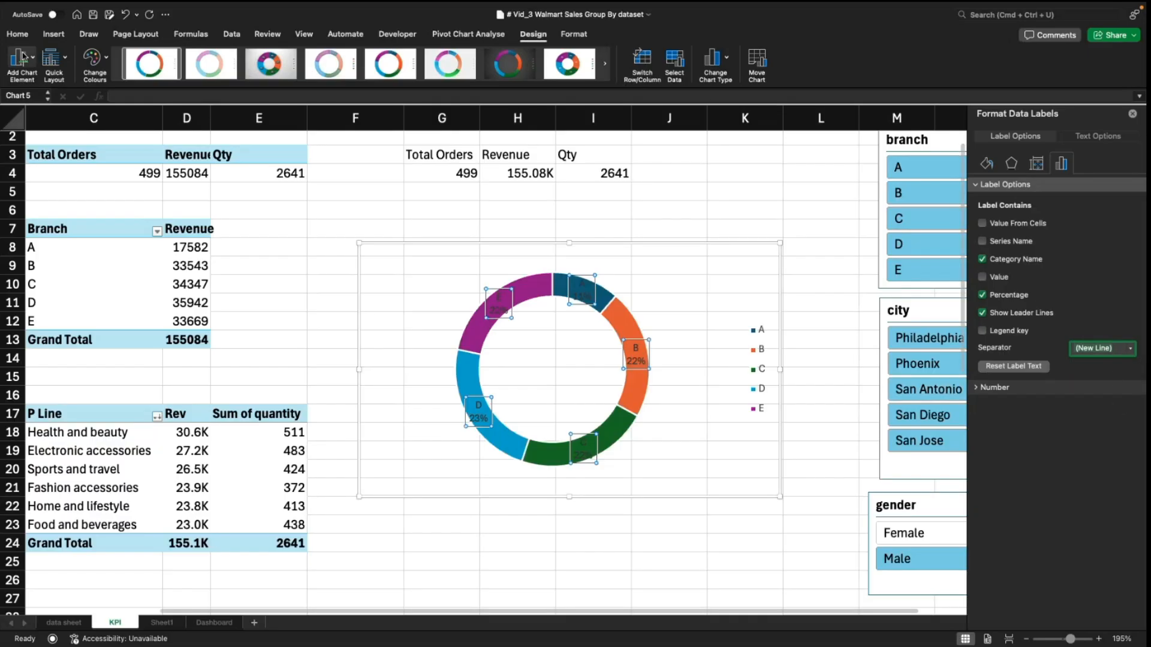
click(17, 34)
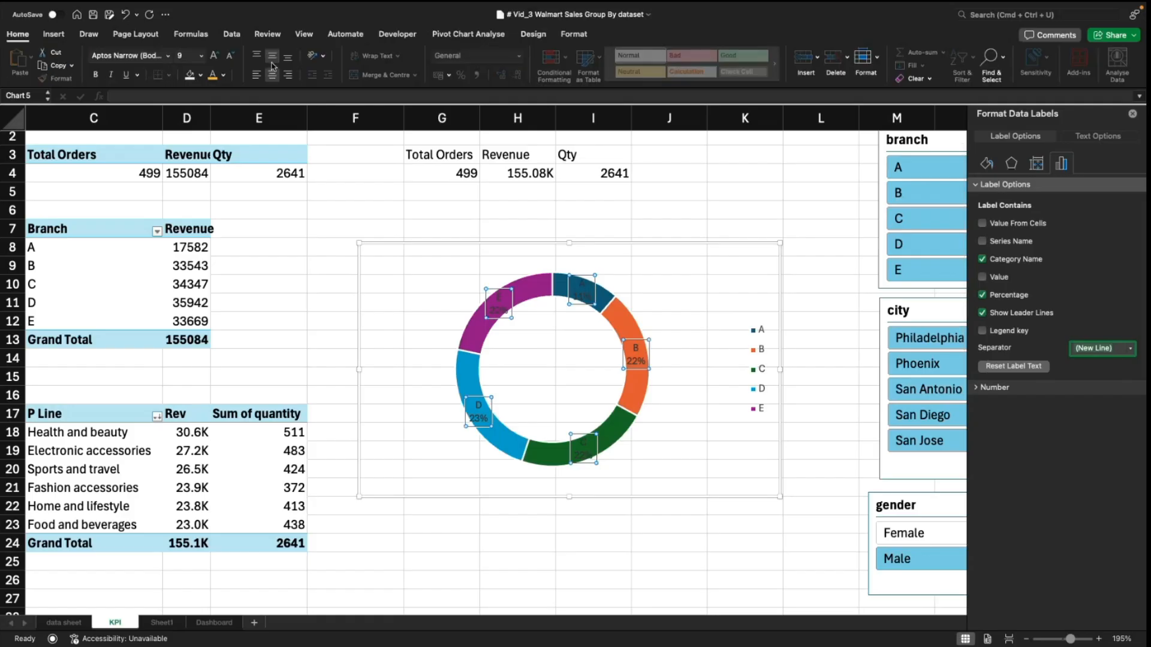
click(276, 71)
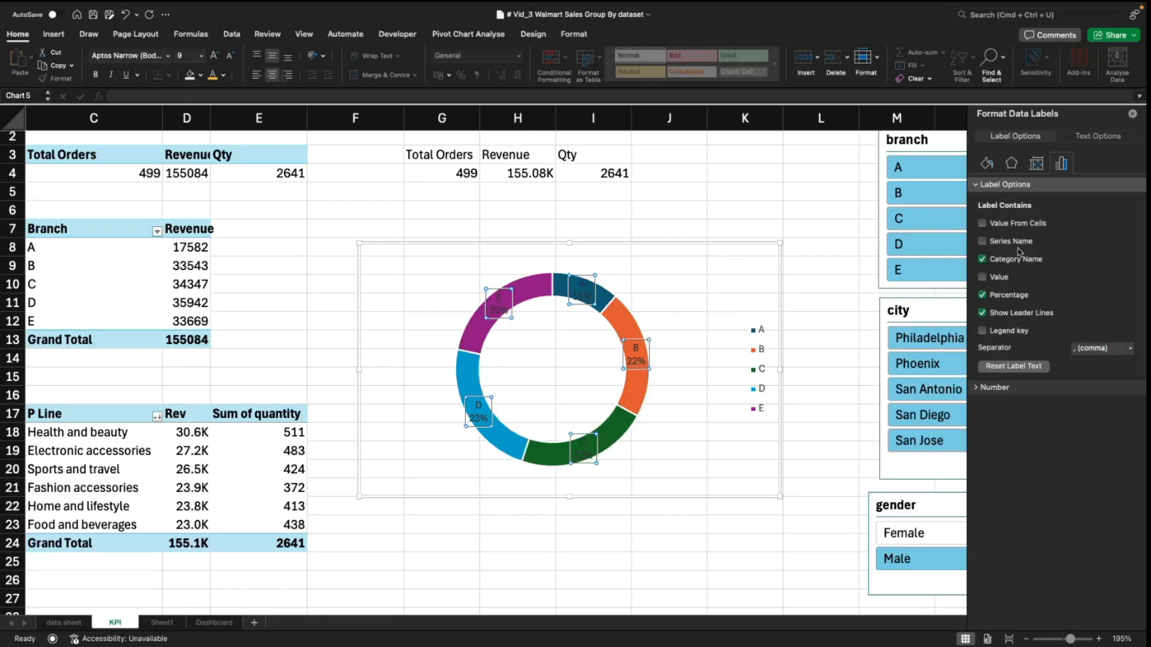
click(982, 224)
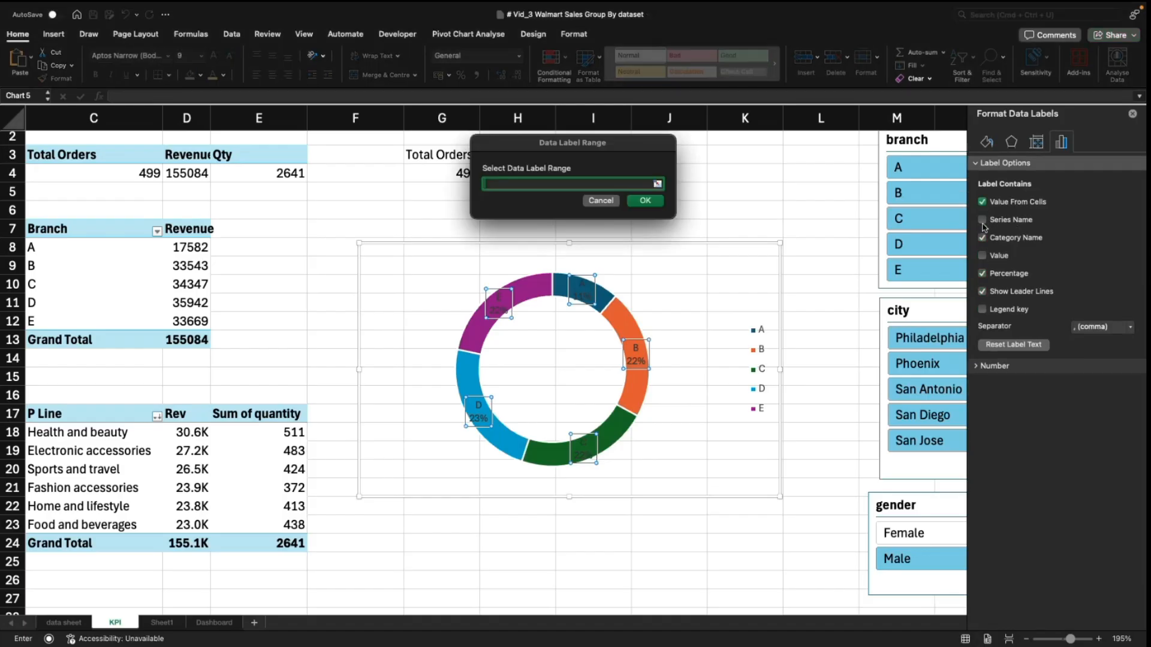
key(Escape)
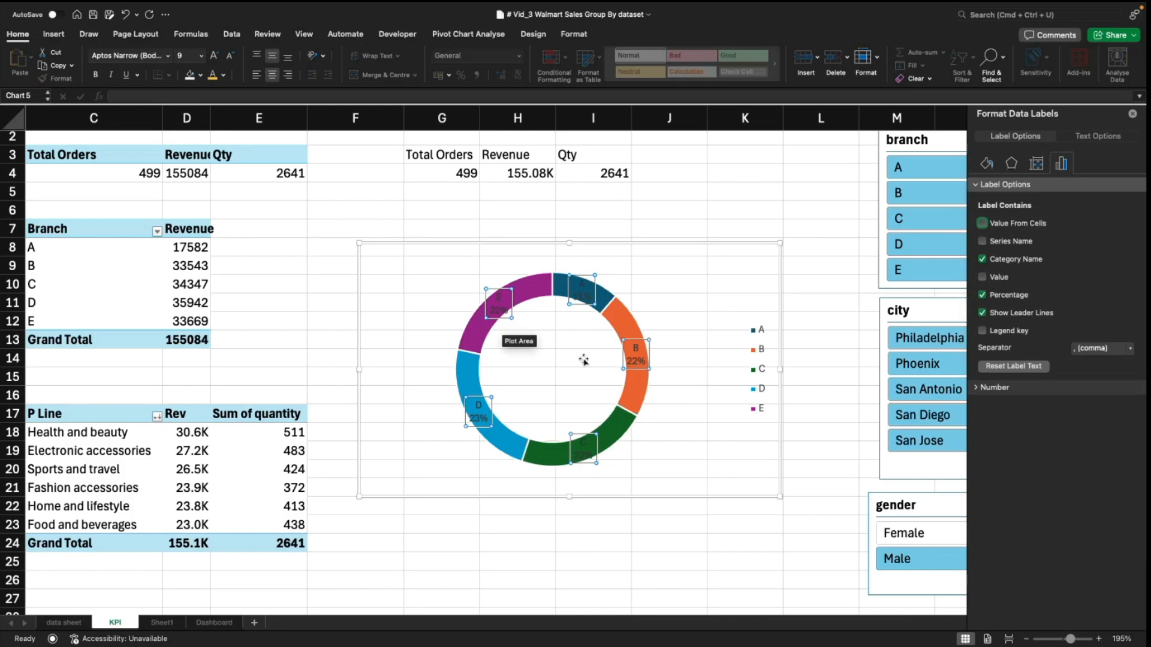
click(980, 388)
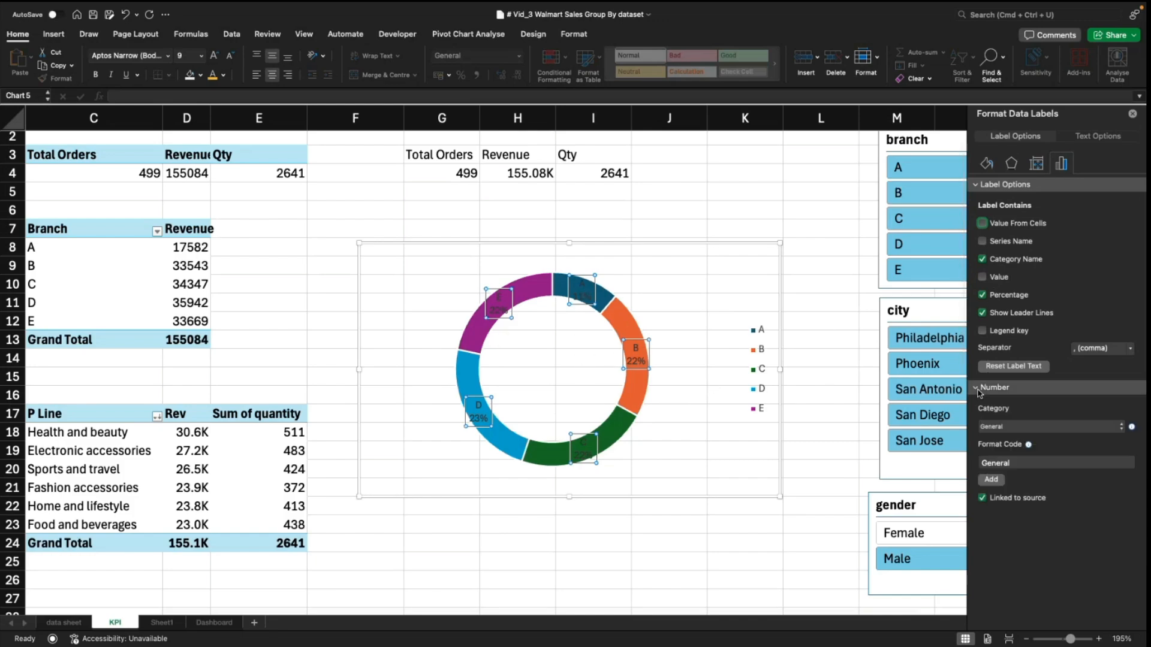
click(1018, 462)
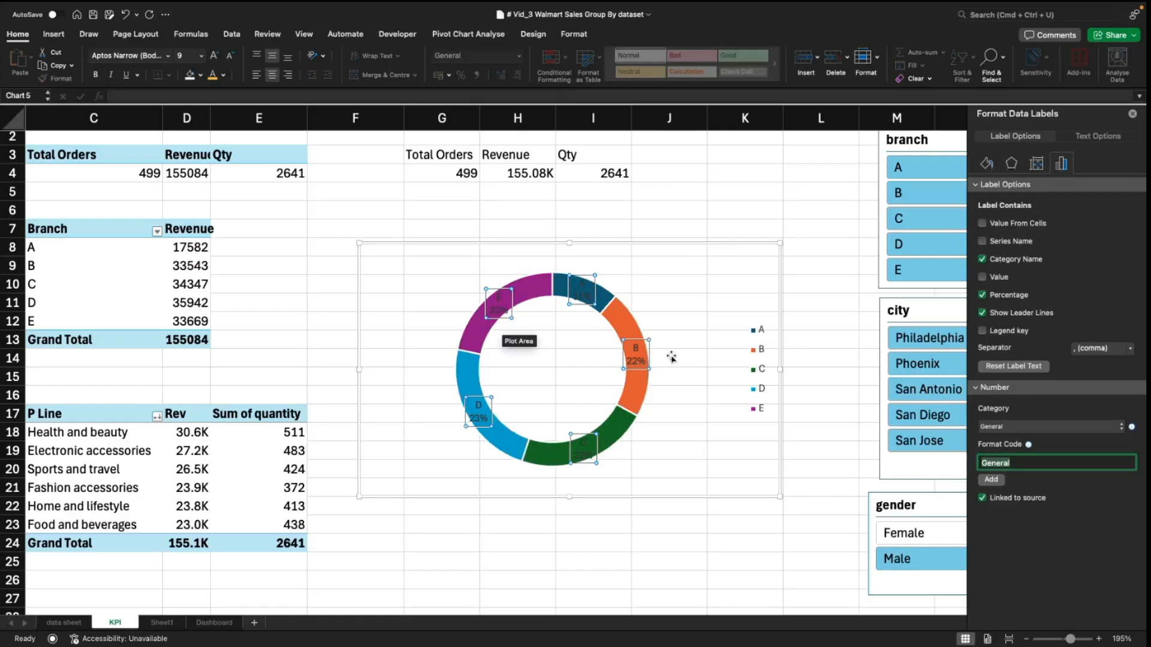
Step: Set the doughnut hole size to 55% and pull out the branch D slice with a 5% point explosion
click(617, 431)
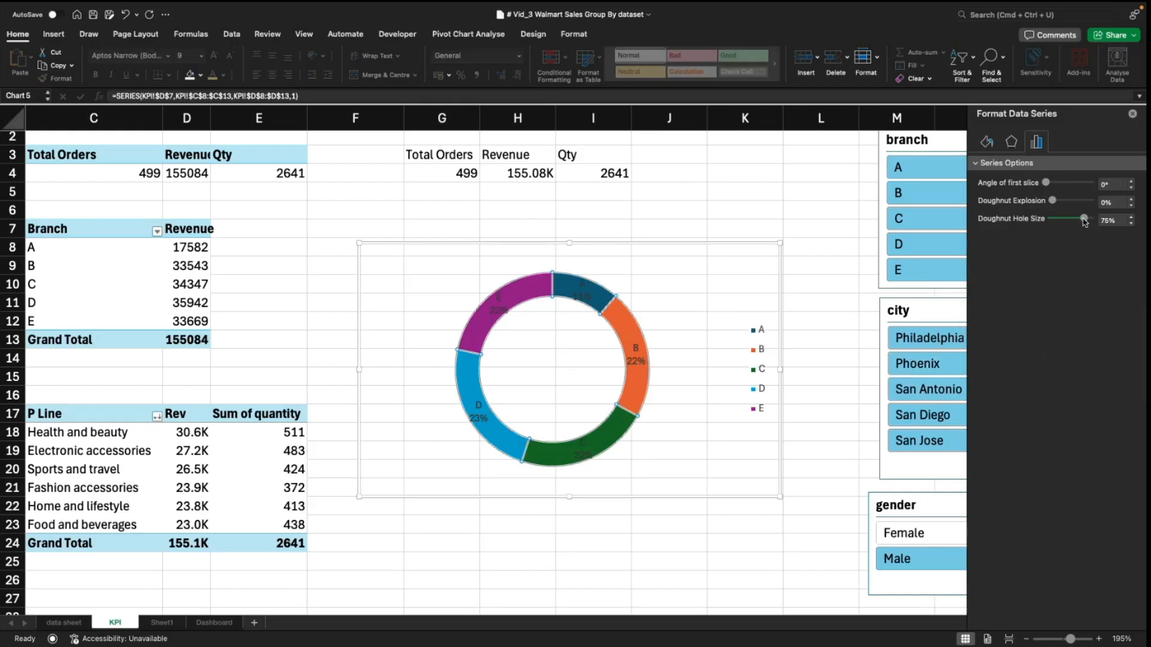
drag(1084, 221, 1077, 222)
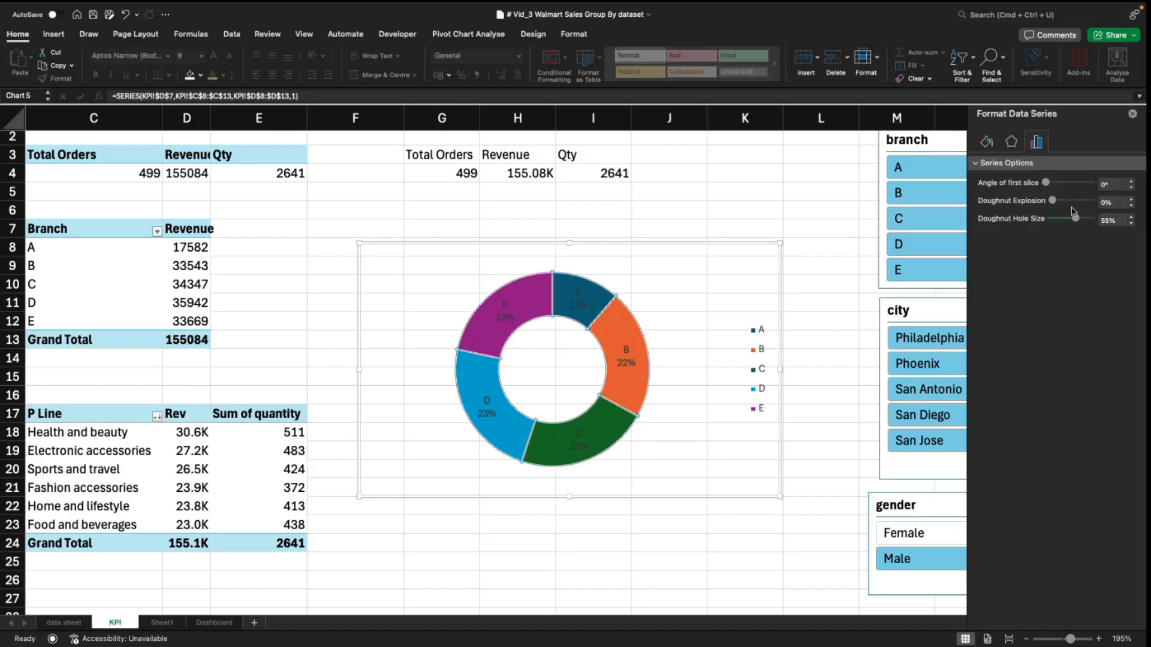
click(495, 382)
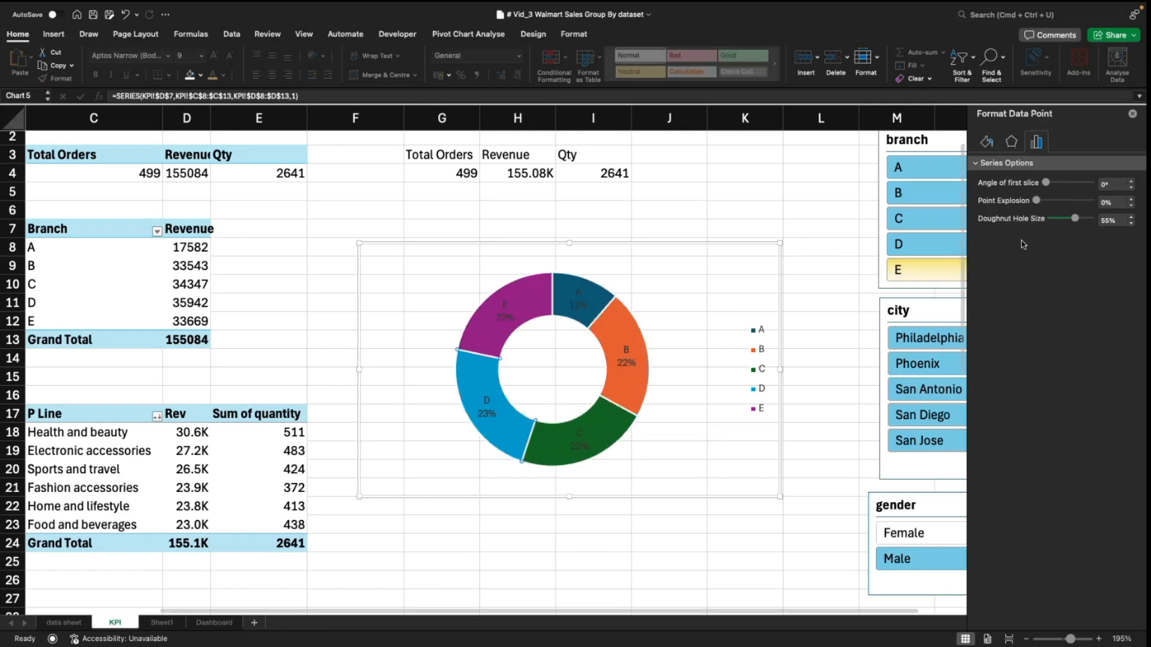
drag(1037, 201, 1038, 201)
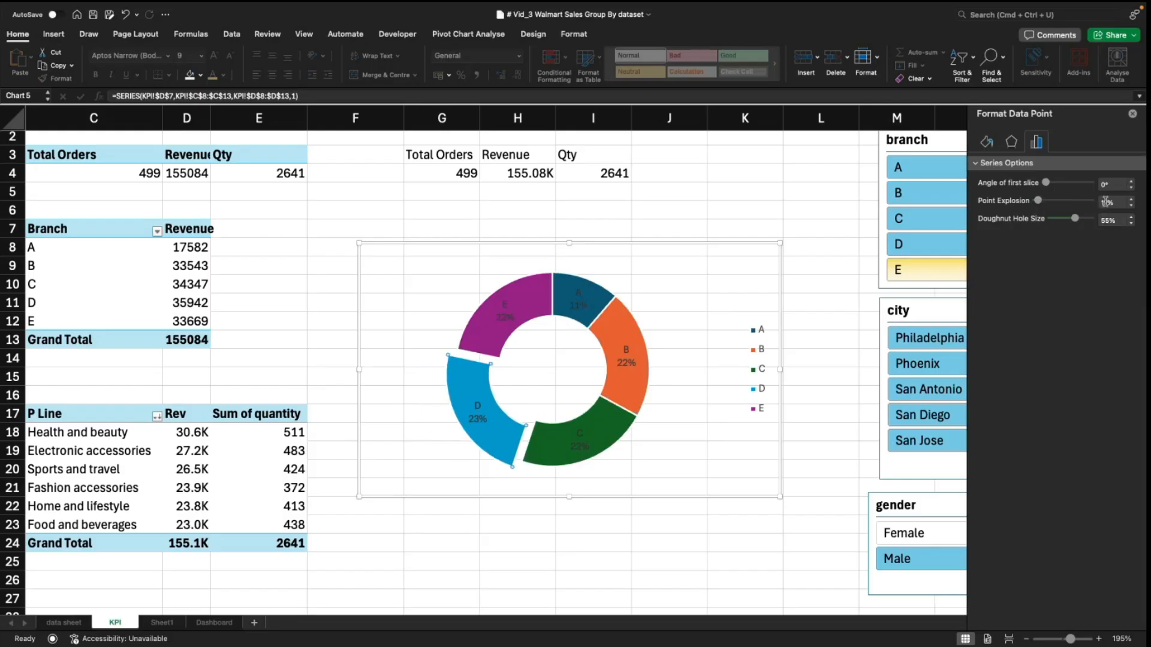
click(1106, 202)
Step: Rotate the doughnut chart by setting the angle of its first slice to 180°
click(1108, 184)
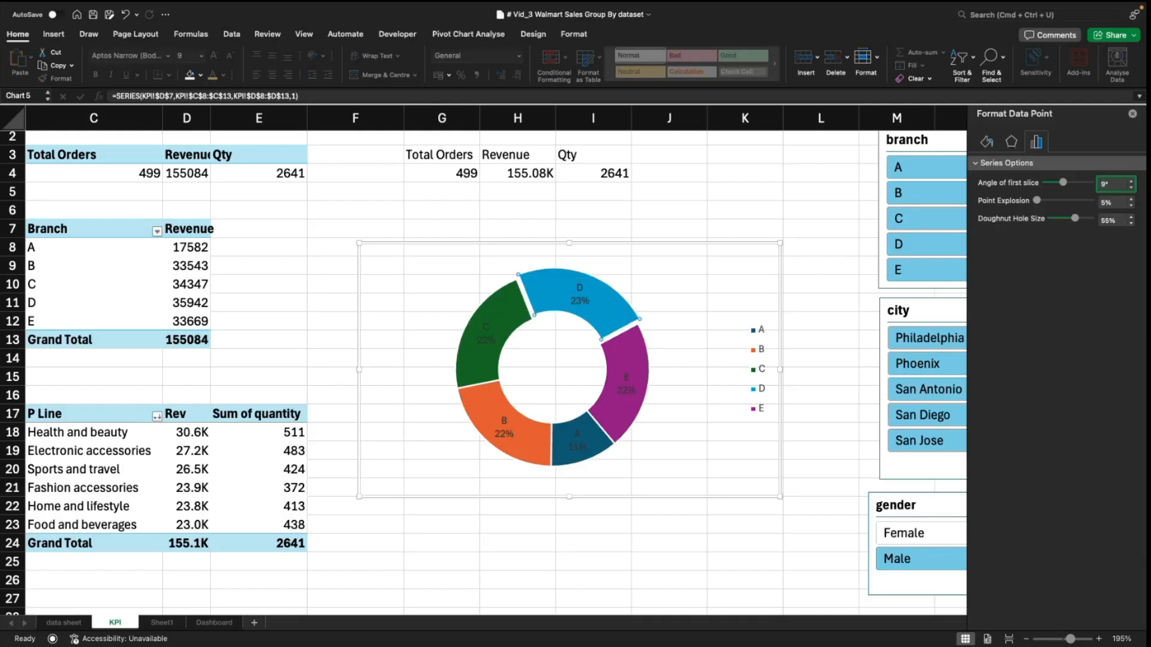
key(Return)
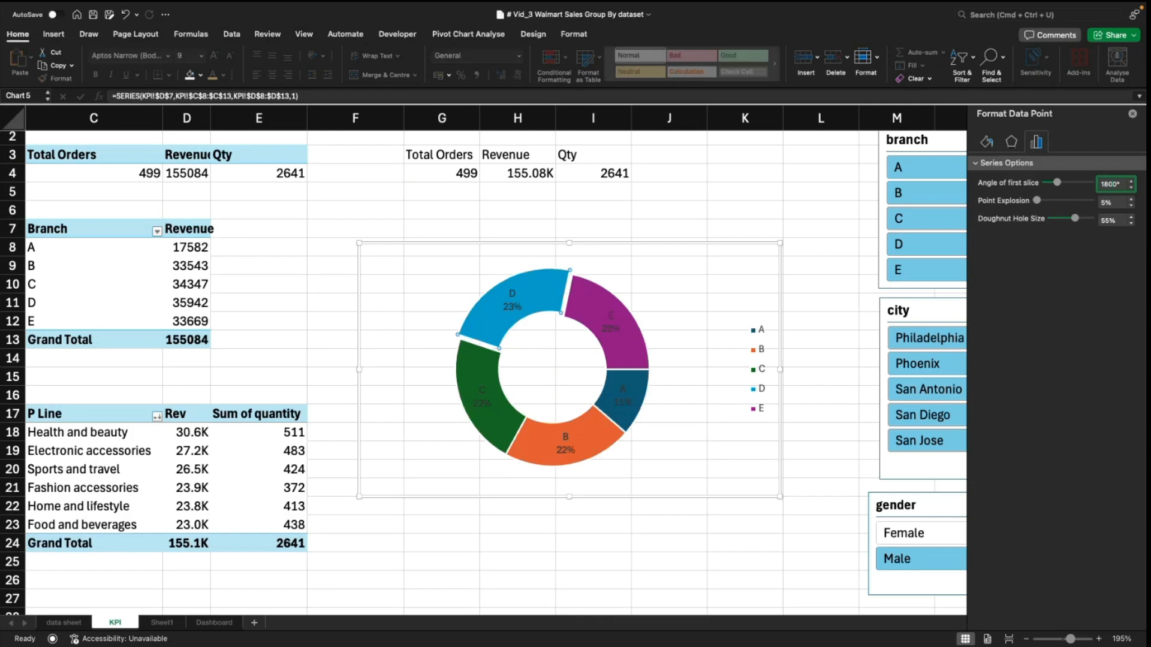
key(Return)
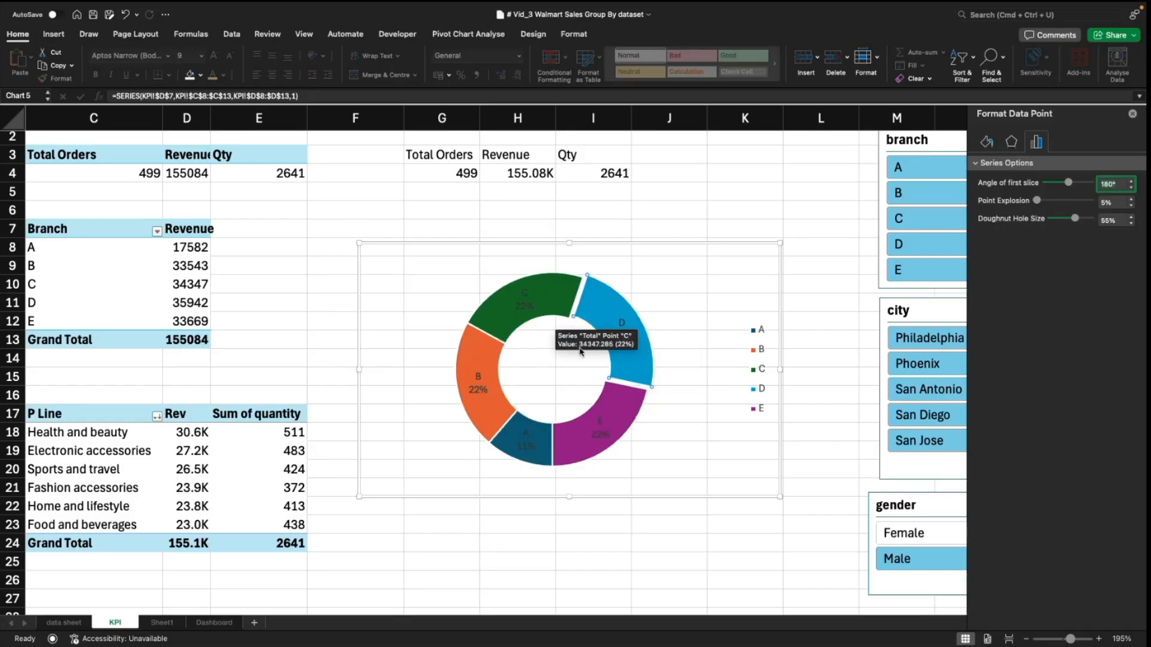
Step: Format all of the doughnut's data labels with white text at font size 11
click(524, 298)
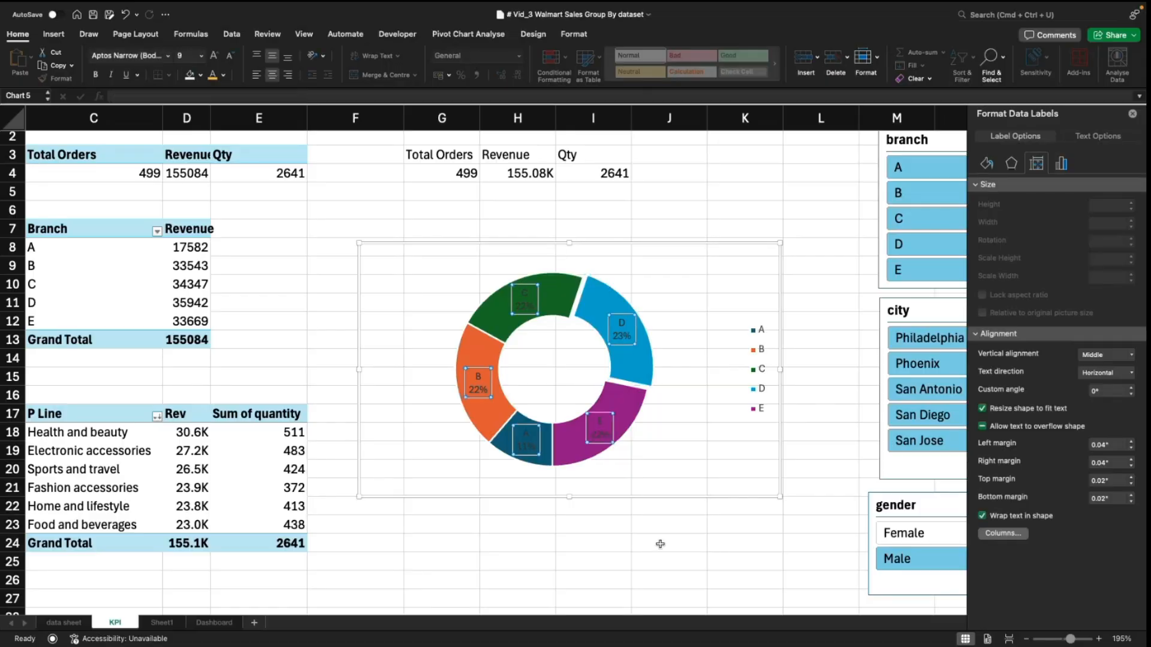
click(646, 579)
click(600, 420)
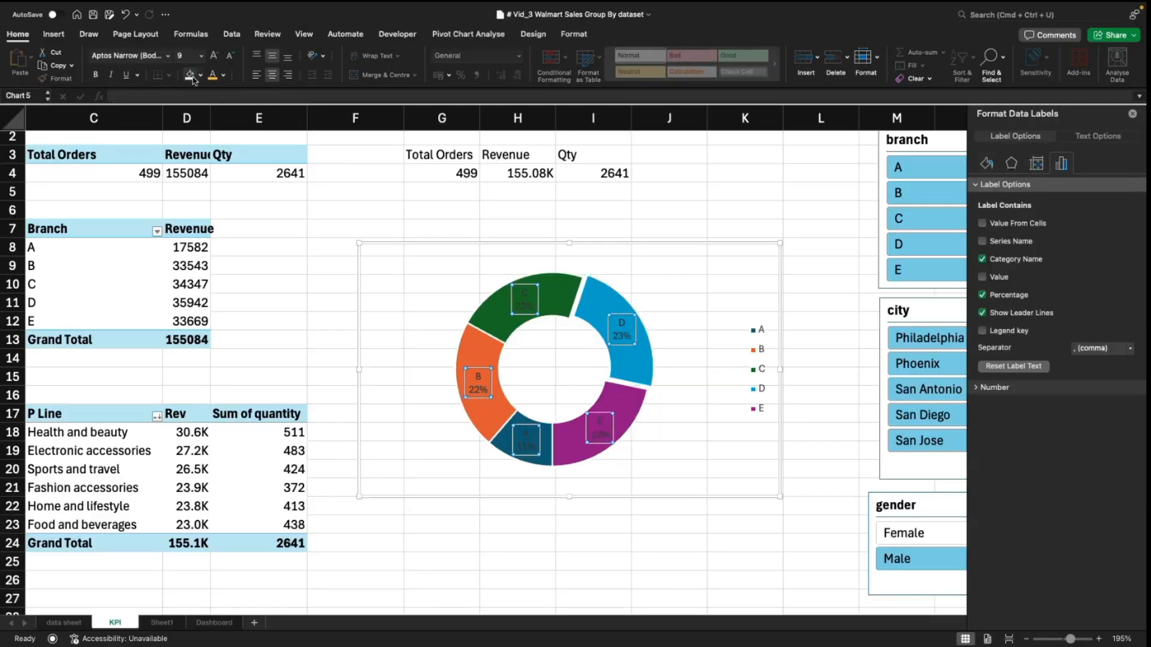
click(224, 75)
click(216, 129)
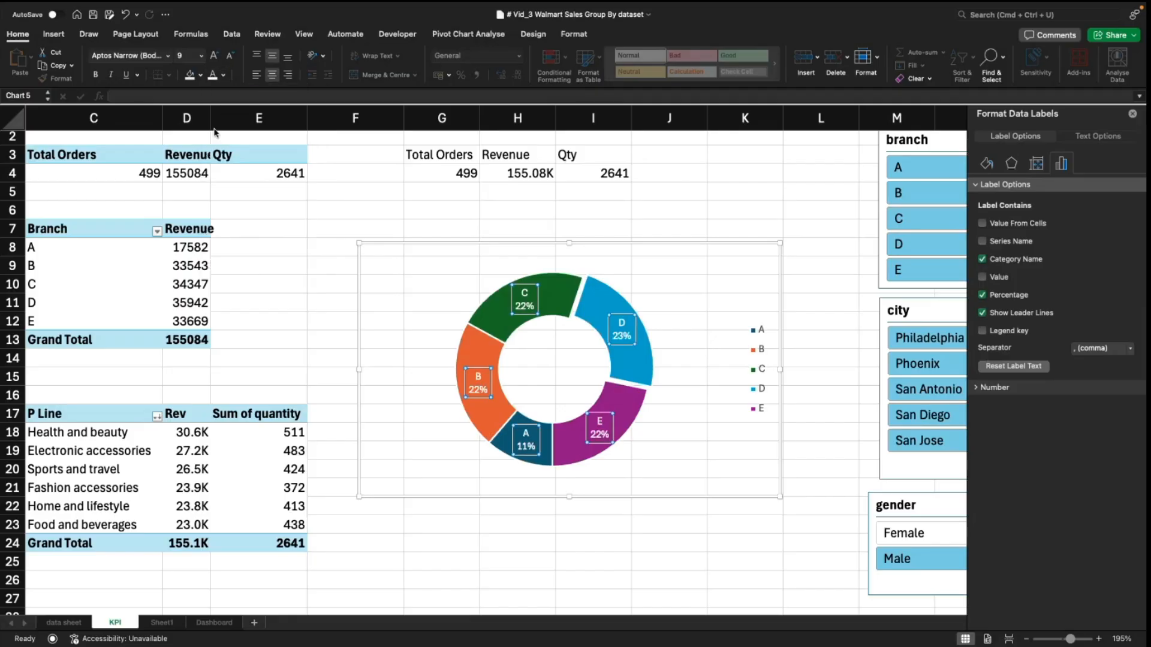
click(183, 55)
text(11)
key(Return)
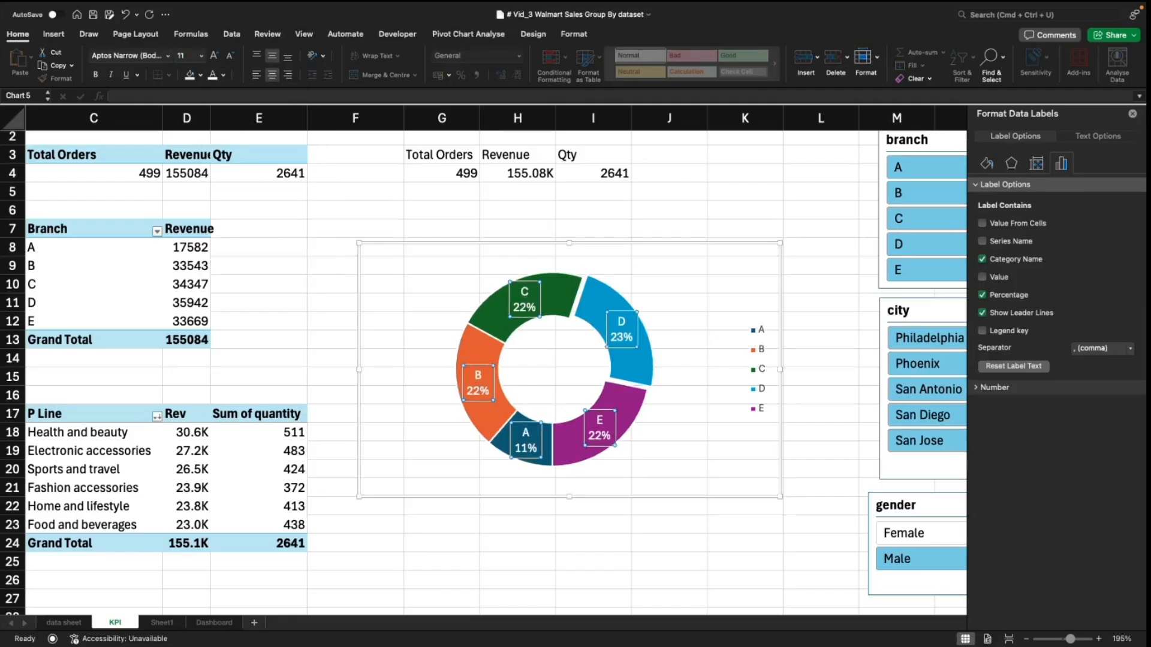
Step: Delete the branch legend from the doughnut chart
click(540, 544)
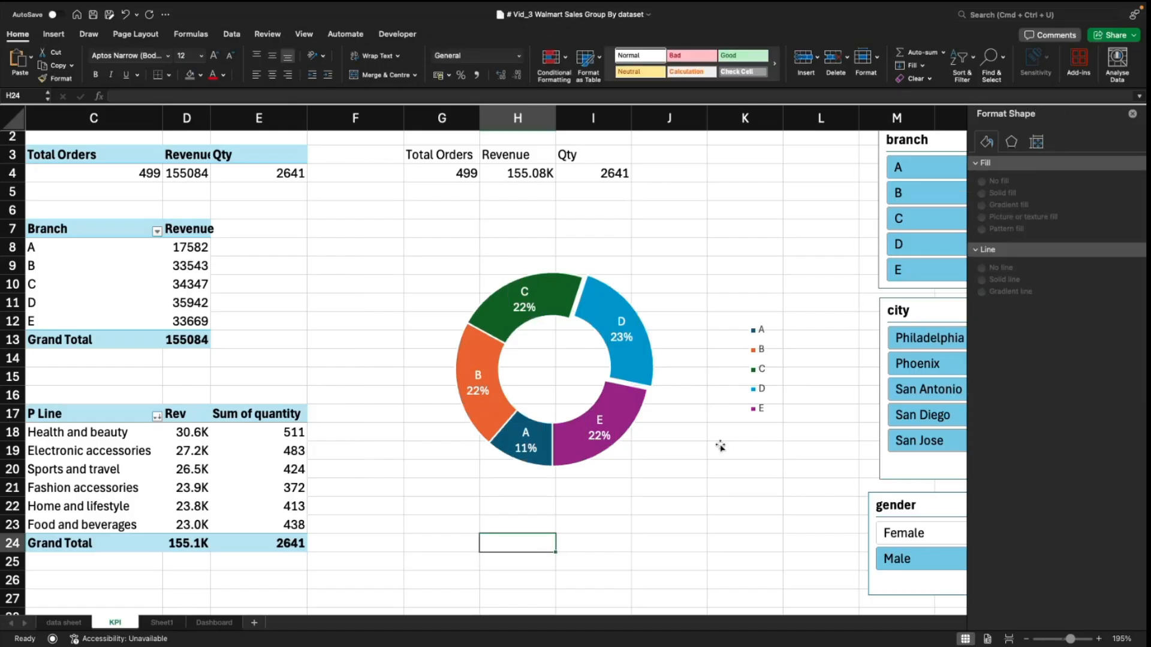
click(756, 388)
key(Delete)
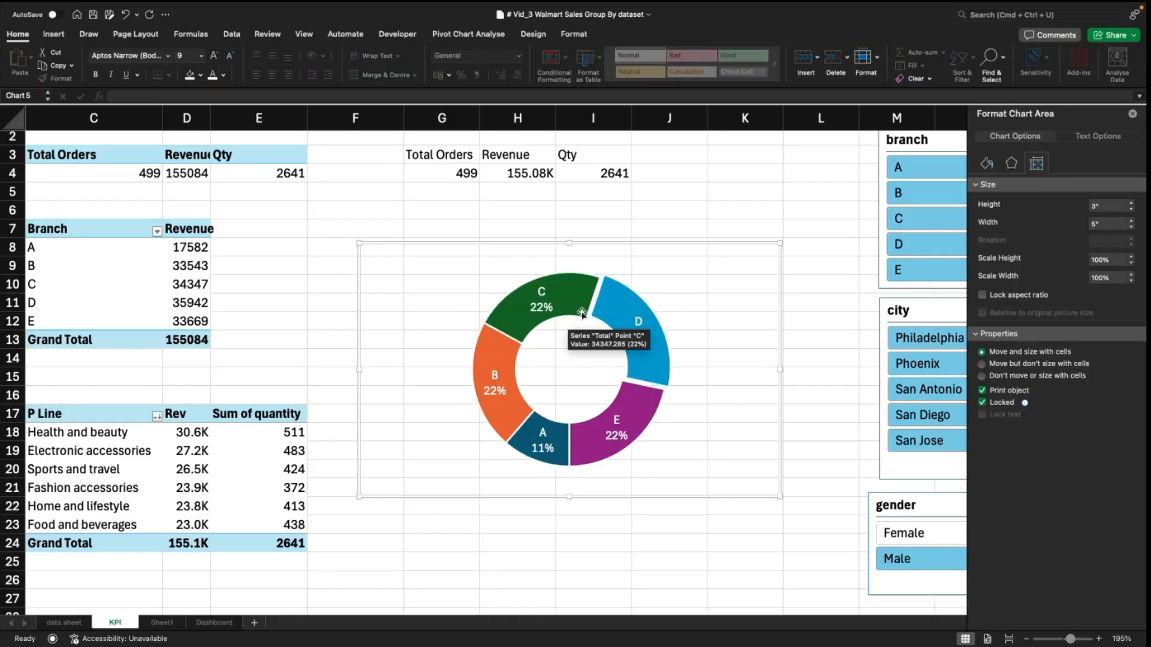
Step: Recolour the doughnut series with the monochromatic orange palette that runs from light to dark
click(612, 280)
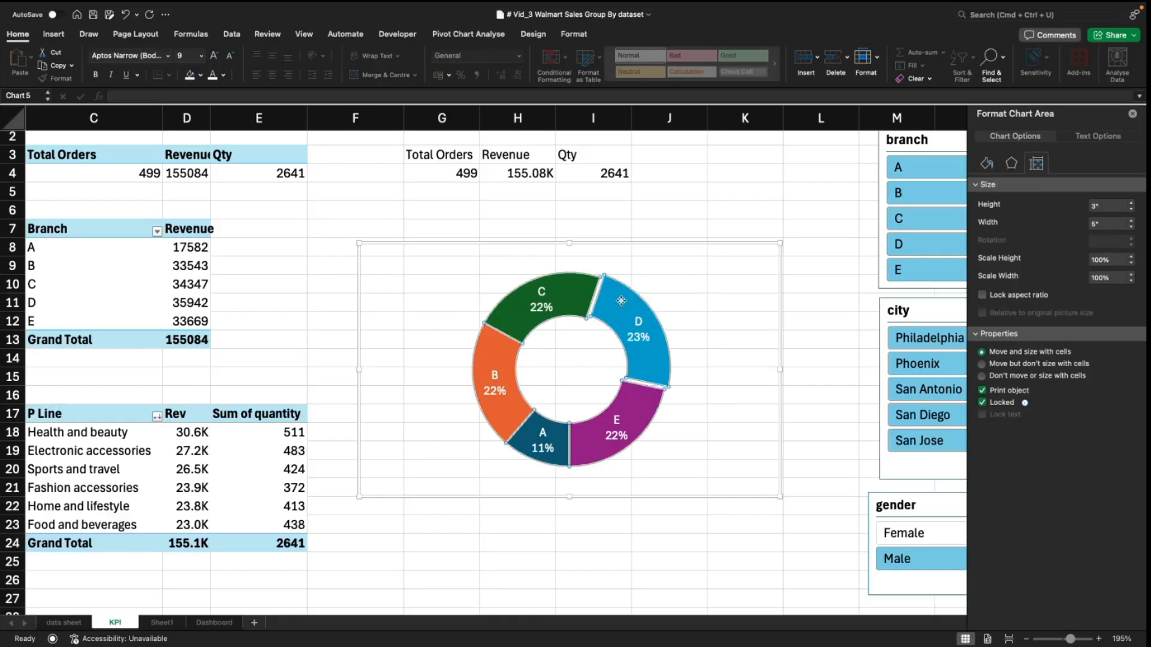
click(533, 34)
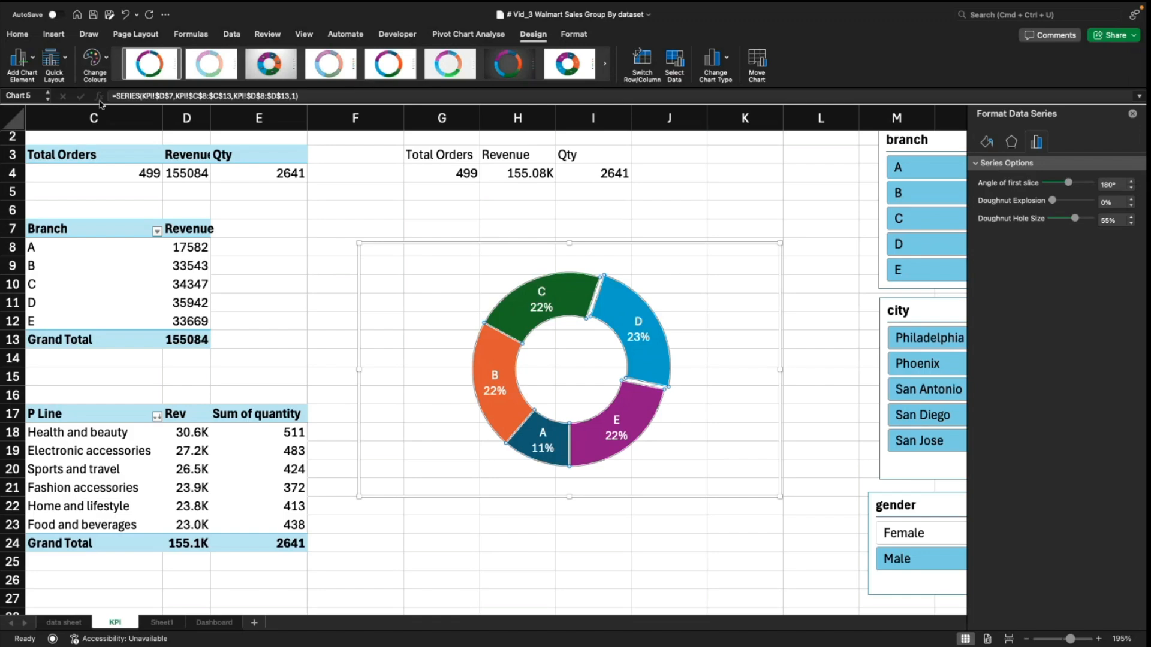
click(108, 58)
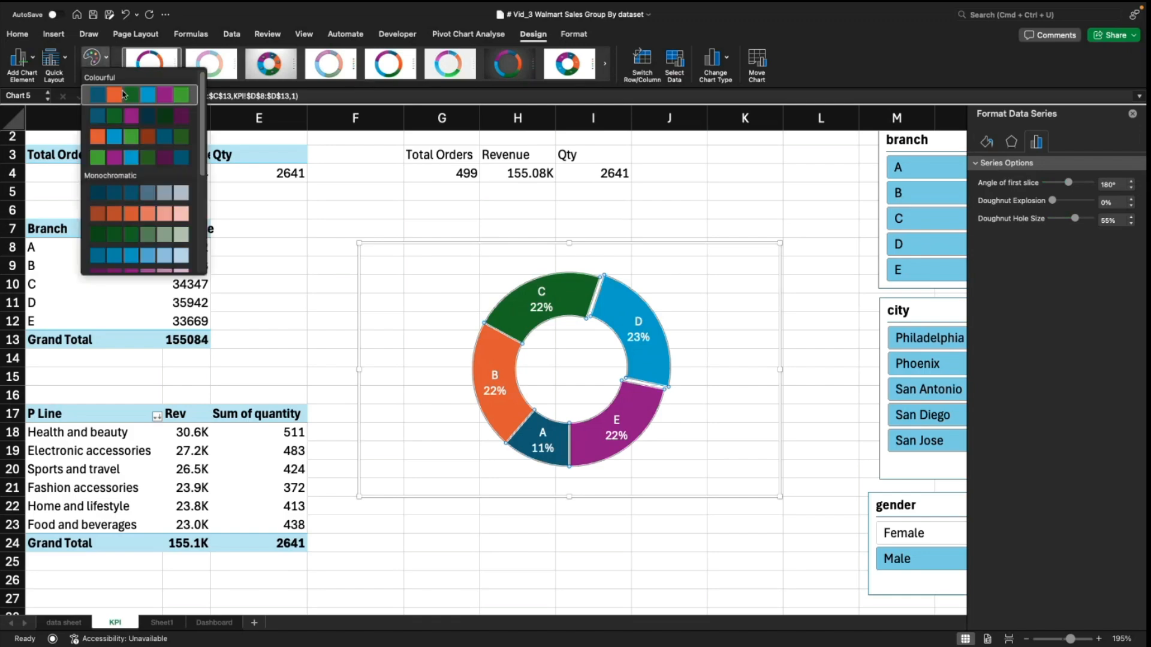
click(149, 213)
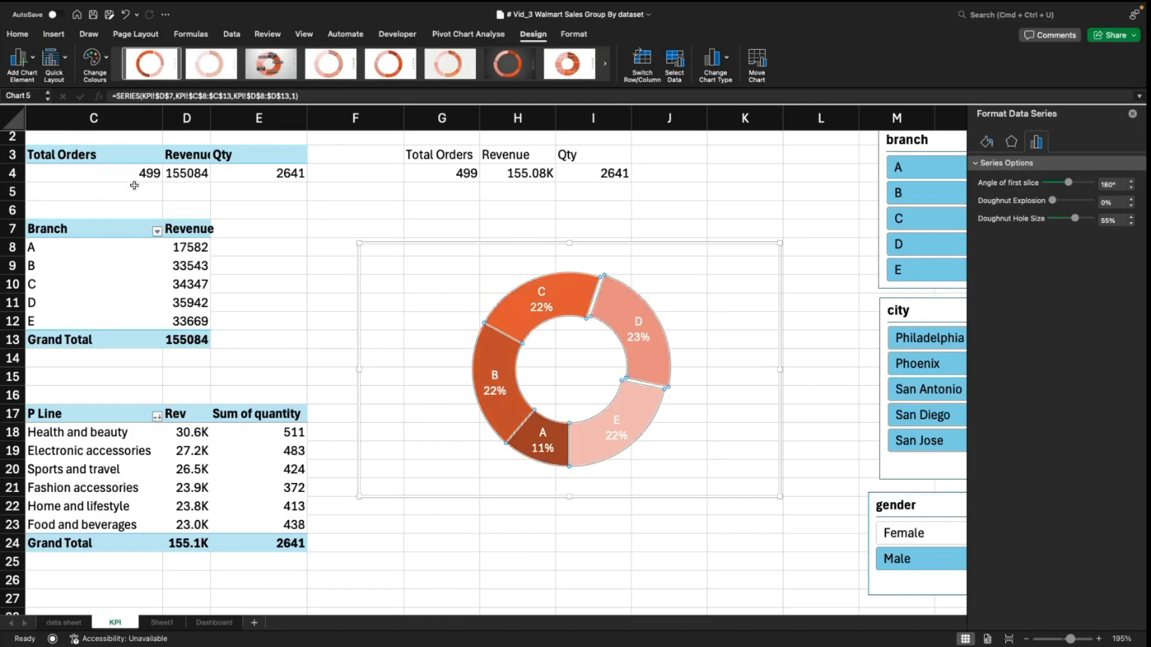
click(101, 58)
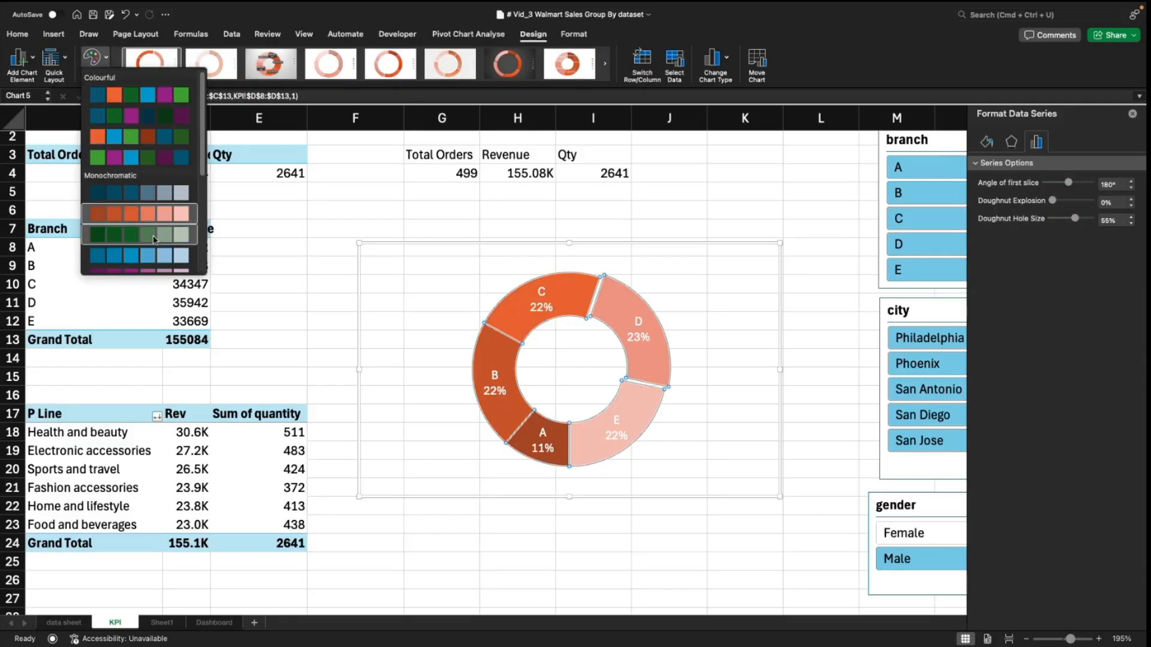
scroll(161, 228, down, 4)
scroll(166, 234, down, 2)
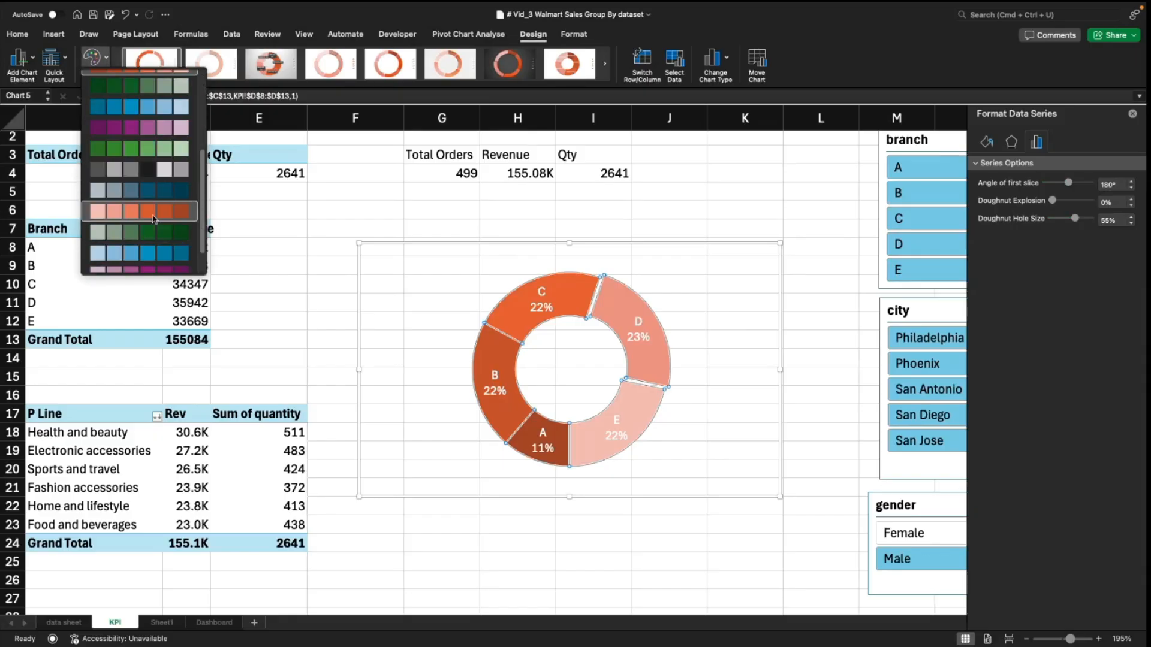
click(154, 219)
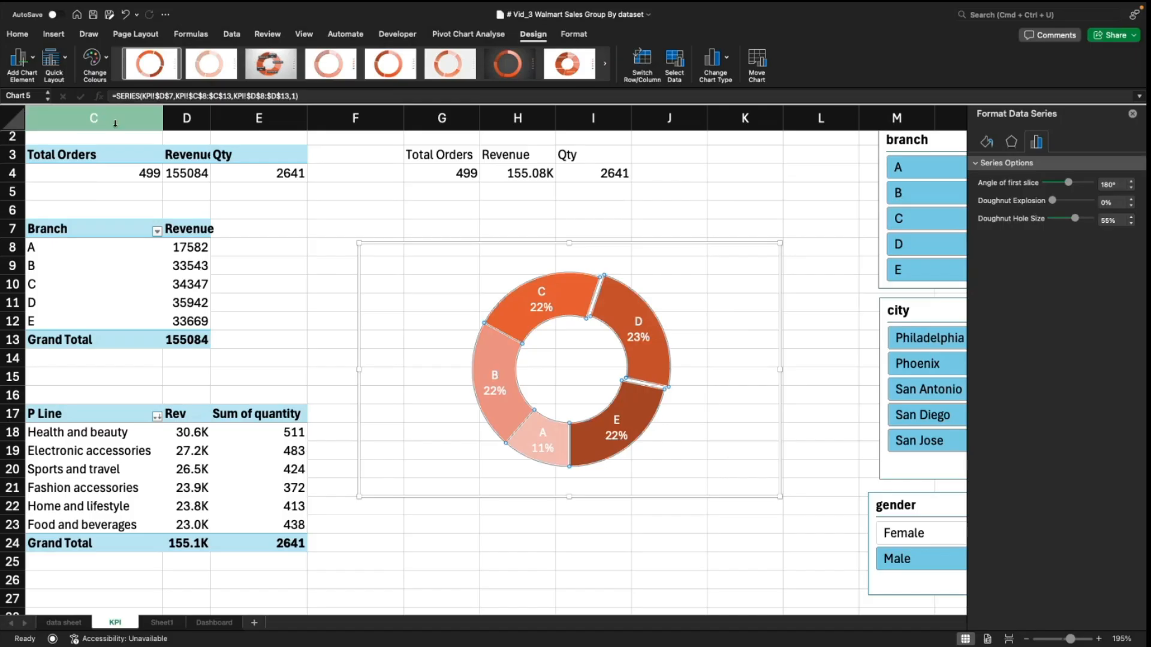
Step: Try the dark-to-light monochromatic orange palette on the doughnut, and return to the light-to-dark version
click(93, 58)
scroll(166, 239, down, 3)
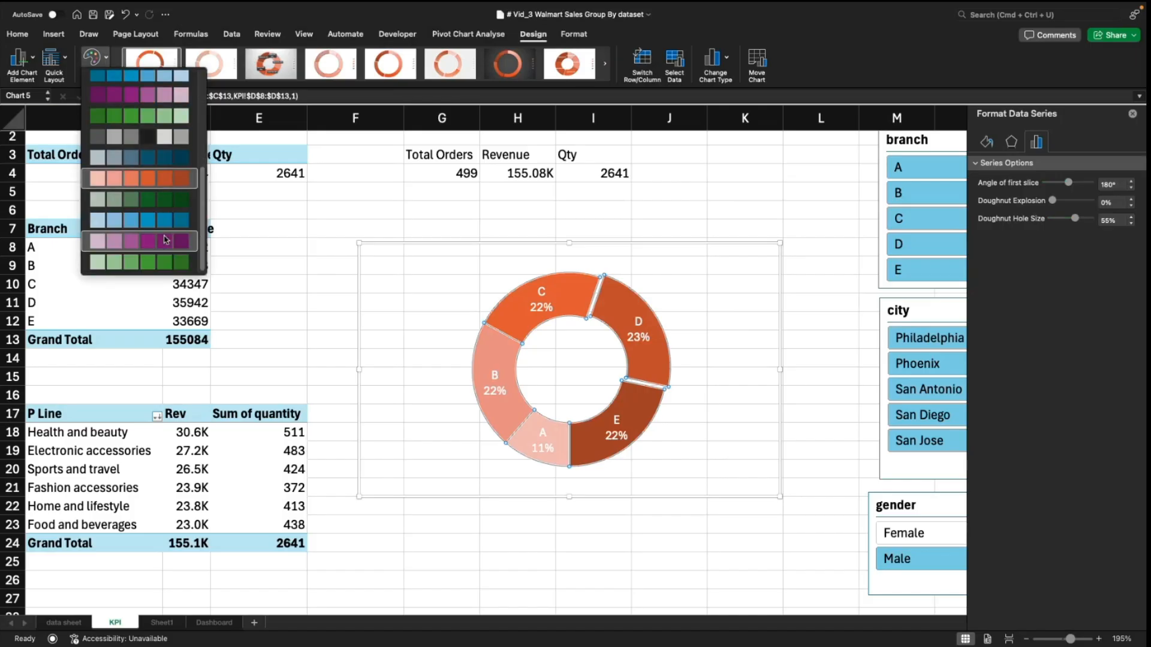
scroll(165, 221, up, 4)
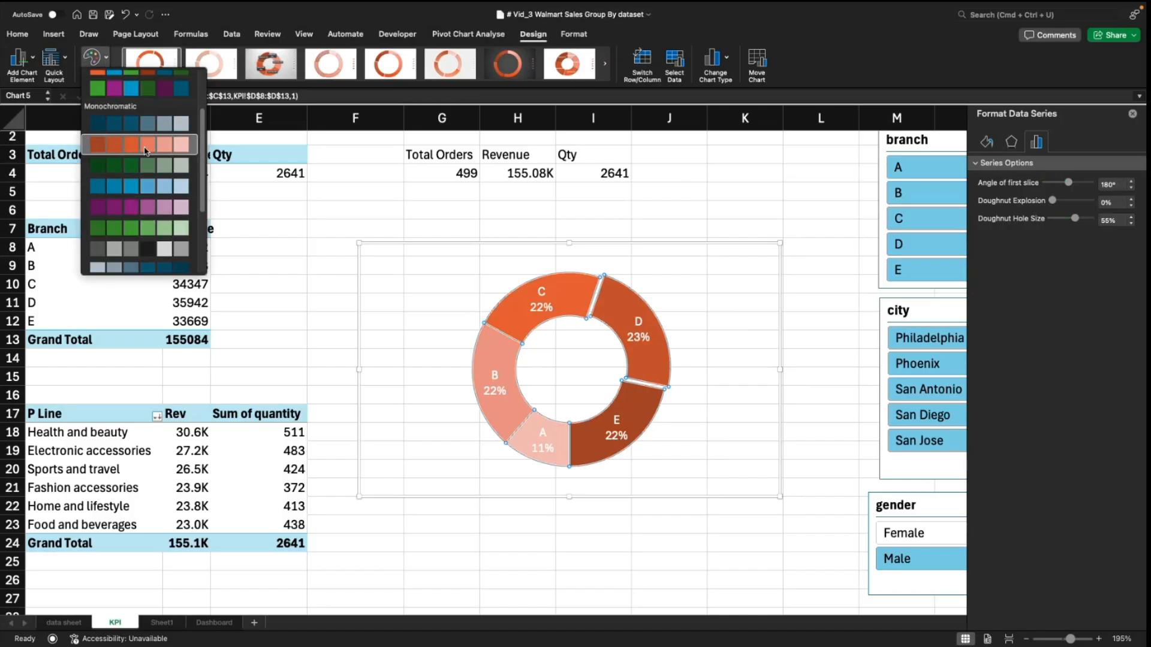
click(152, 147)
click(96, 58)
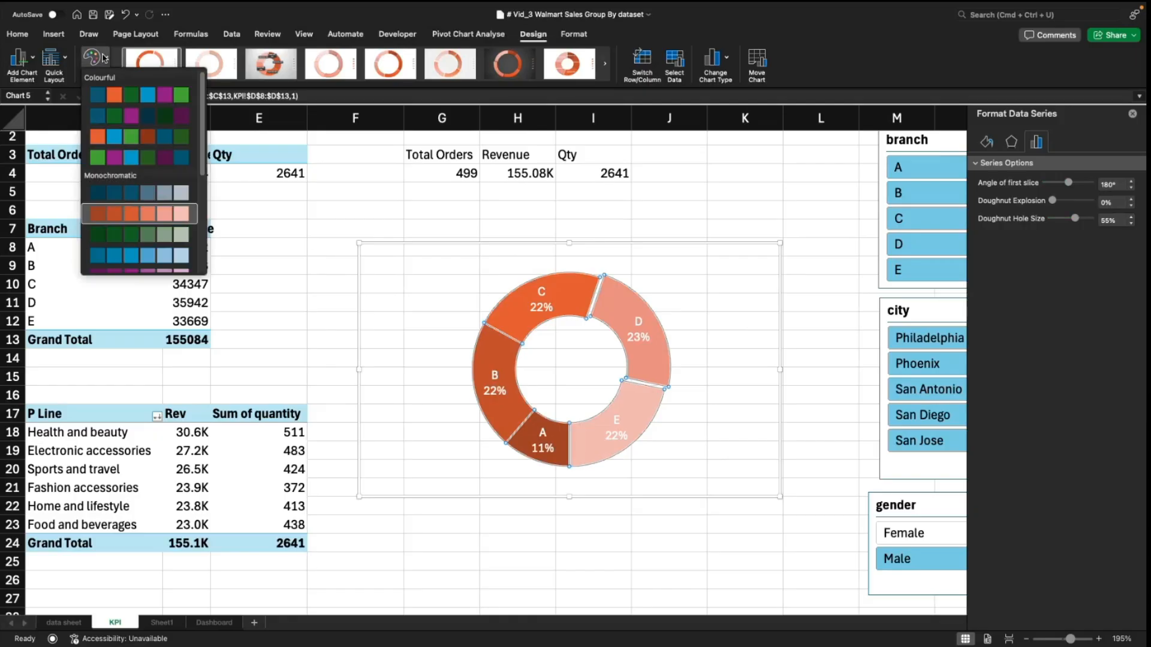
scroll(133, 212, down, 3)
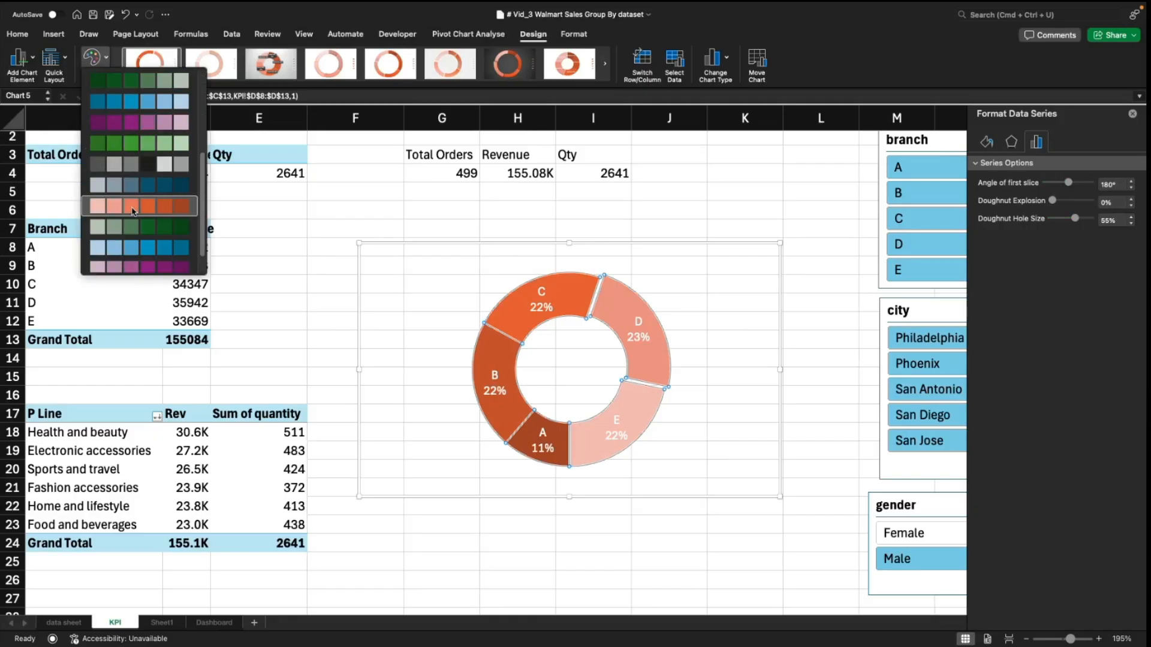
click(134, 210)
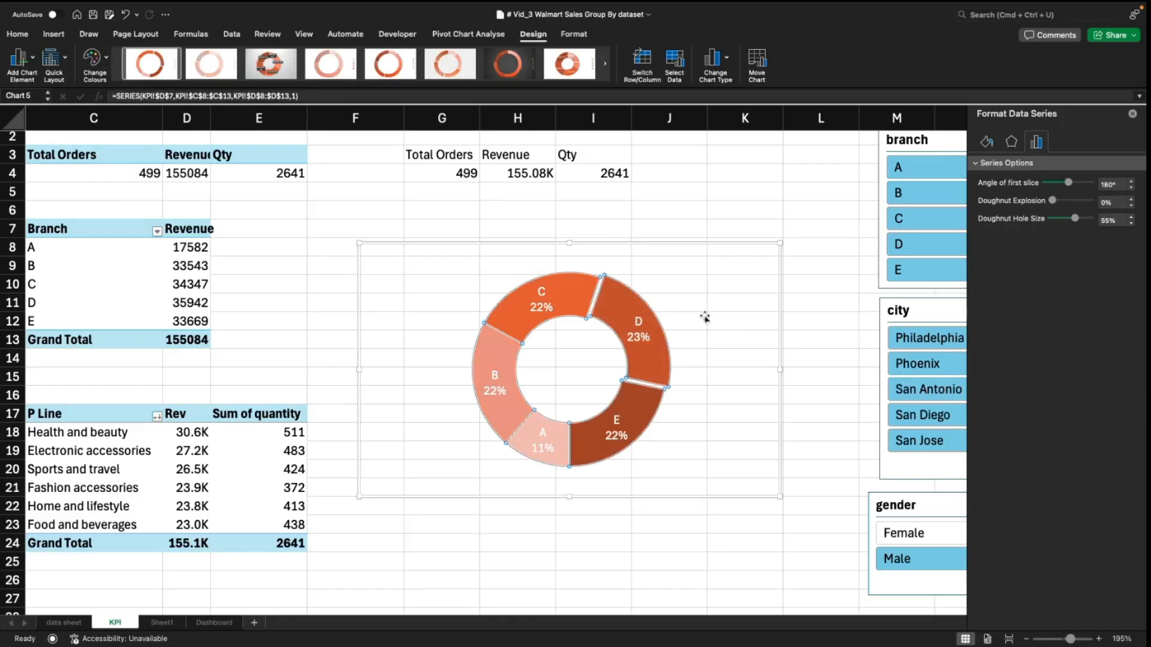
Step: Move the whole branch doughnut chart from the KPI sheet to the Dashboard sheet by cutting and pasting it
click(809, 263)
click(661, 280)
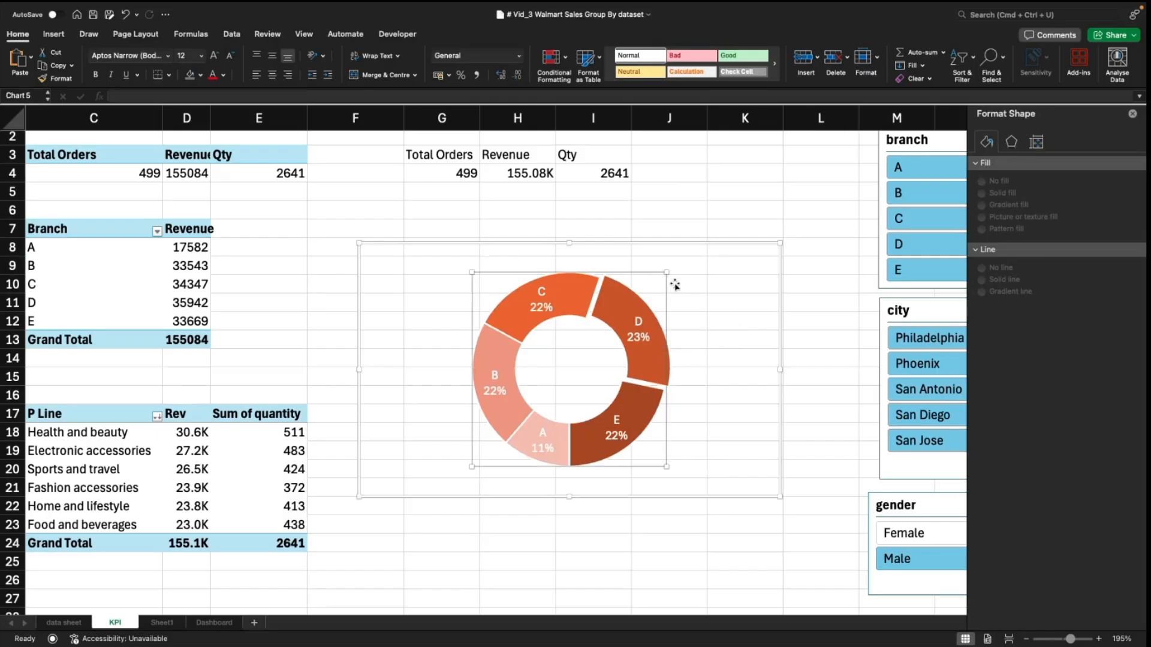
click(731, 263)
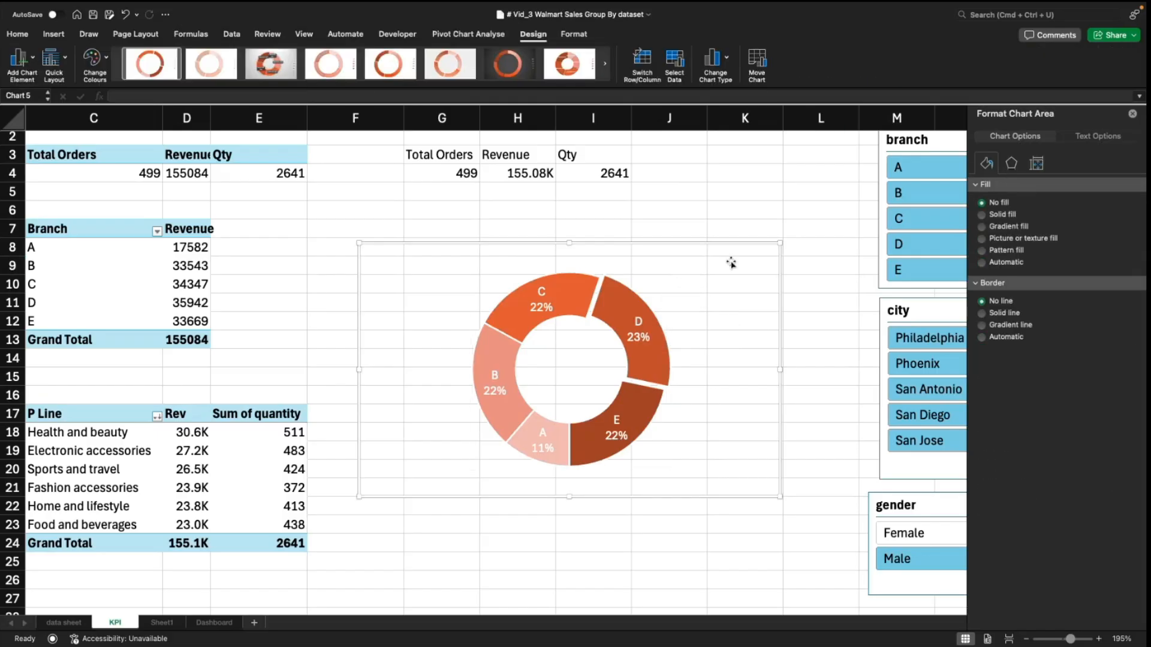
key(Delete)
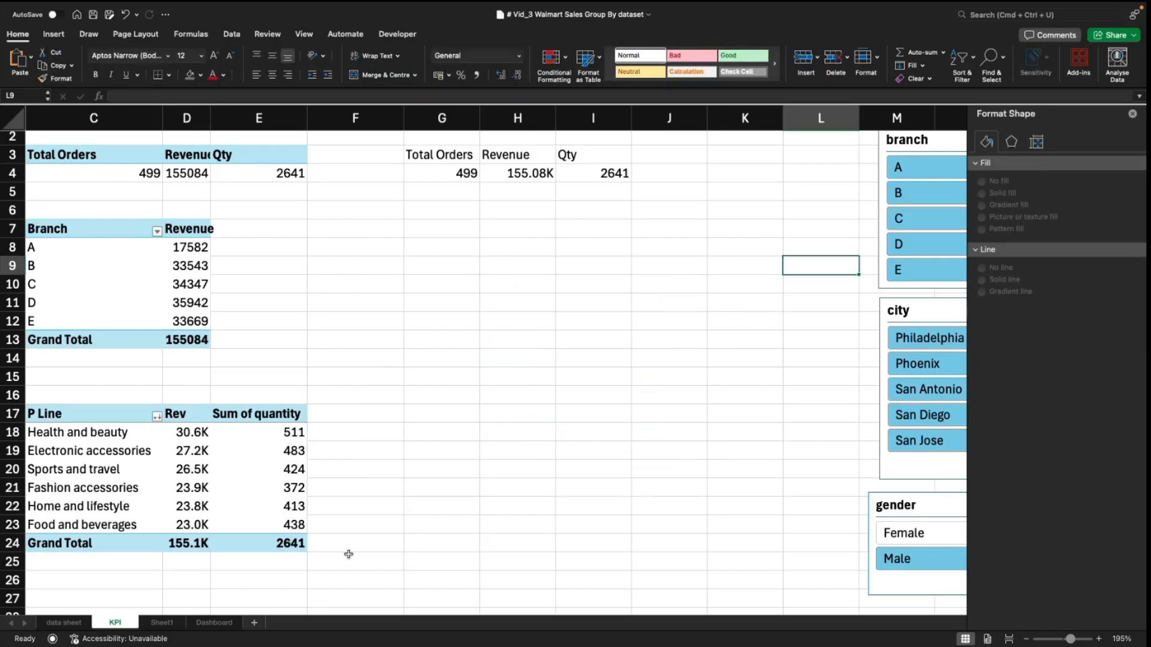
click(214, 624)
key(super+v)
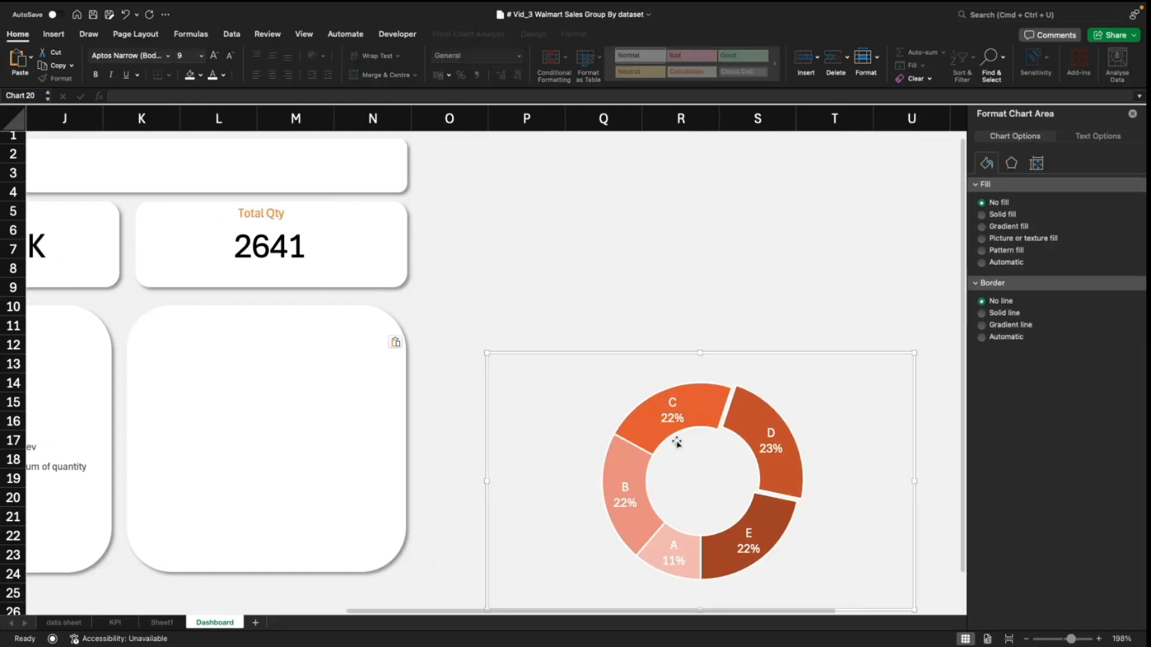
Step: Position the branch doughnut on the blank card beside the Product Line Revenue vs Qty chart, then nudge it slightly right and down
drag(819, 355, 380, 325)
click(612, 362)
scroll(665, 447, down, 1)
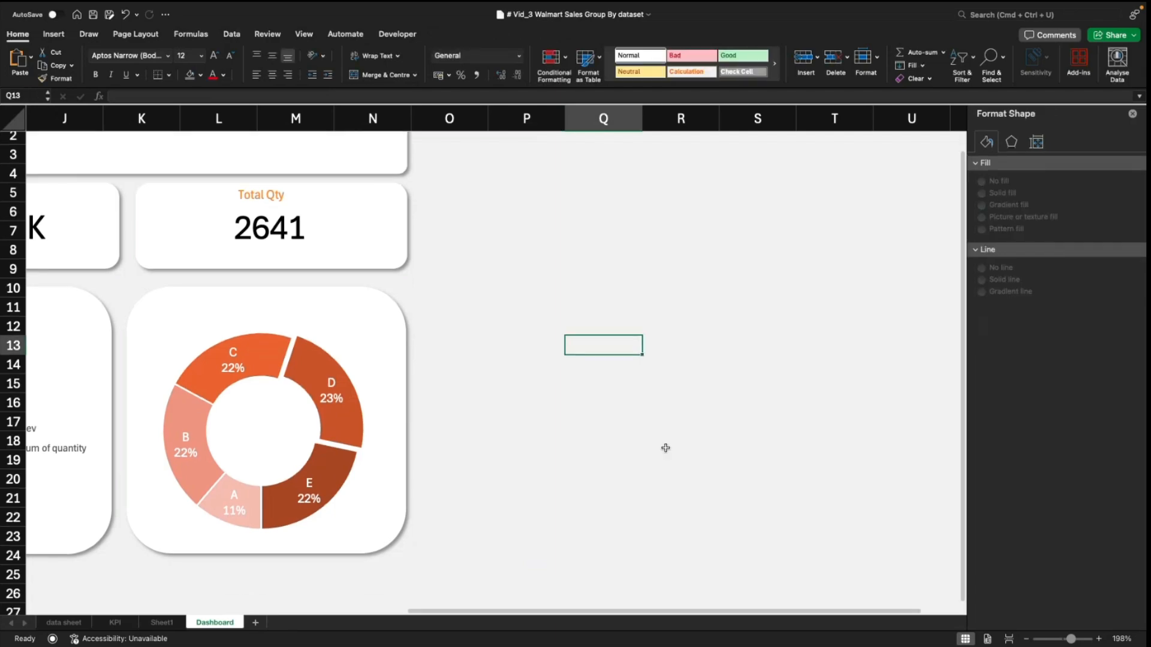
scroll(594, 420, left, 10)
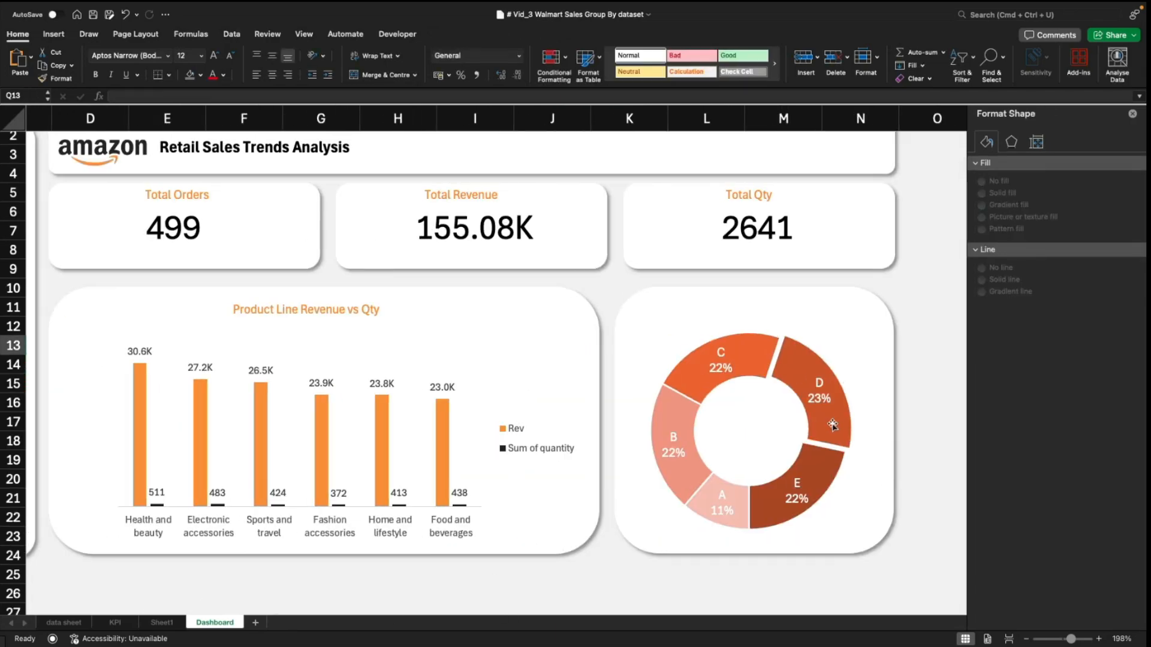
click(830, 393)
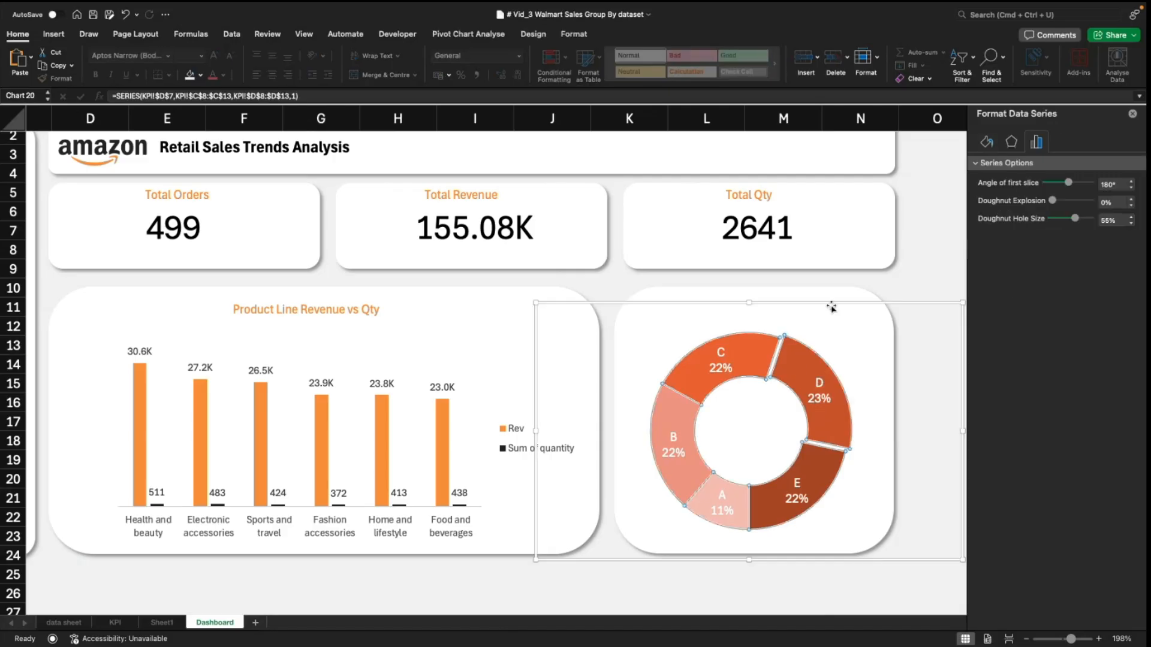
drag(829, 308, 843, 312)
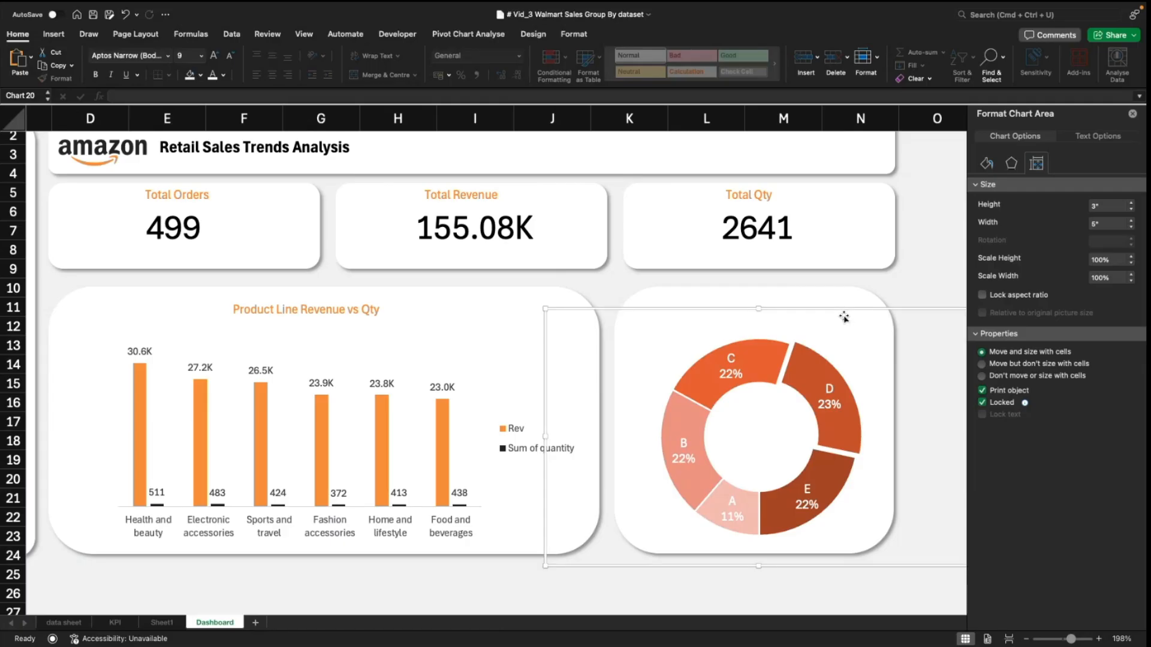
Step: Examine the text direction, text wrapping and vertical alignment options for the doughnut's data labels
click(830, 401)
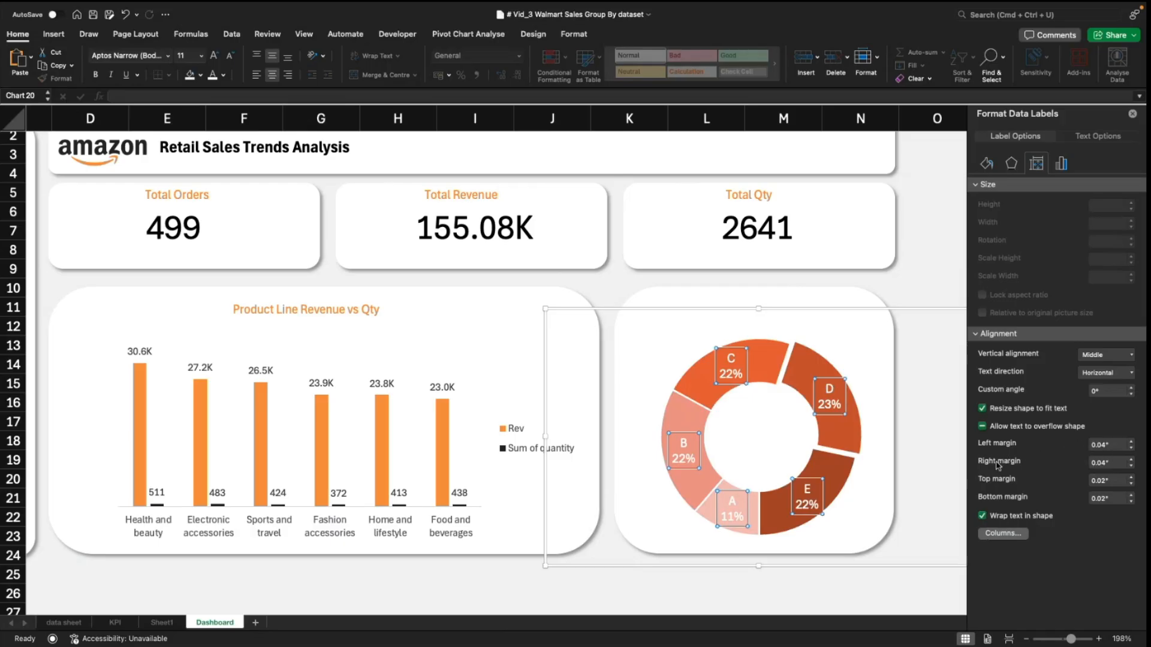
click(1099, 373)
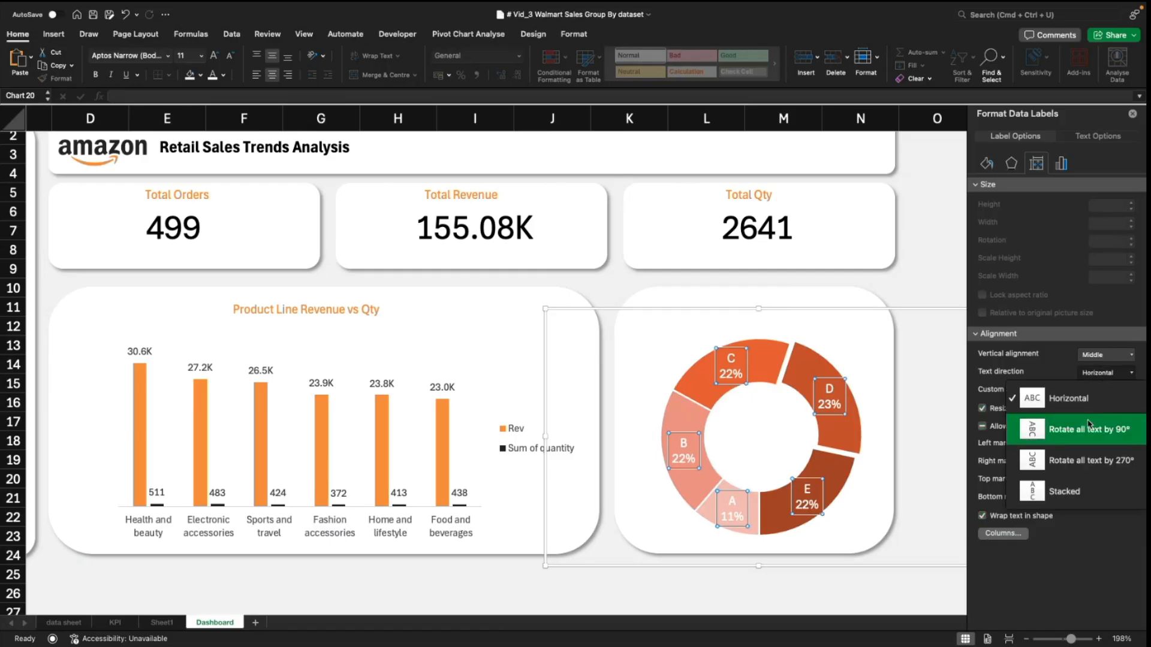
click(1096, 582)
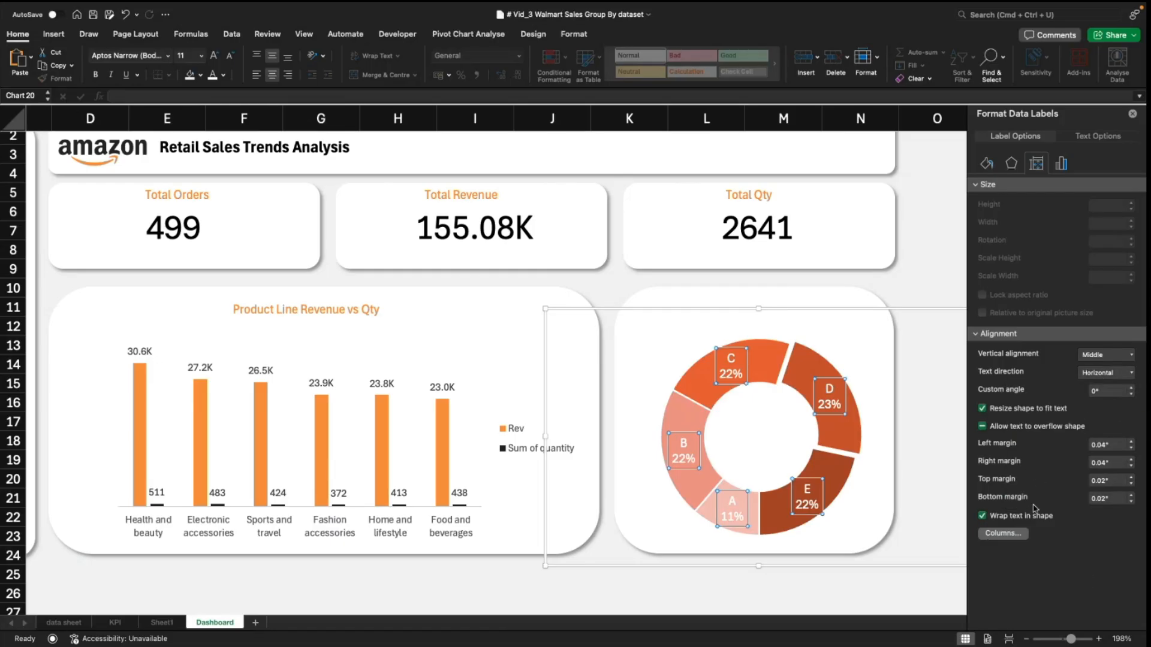
click(982, 516)
click(983, 516)
click(1112, 359)
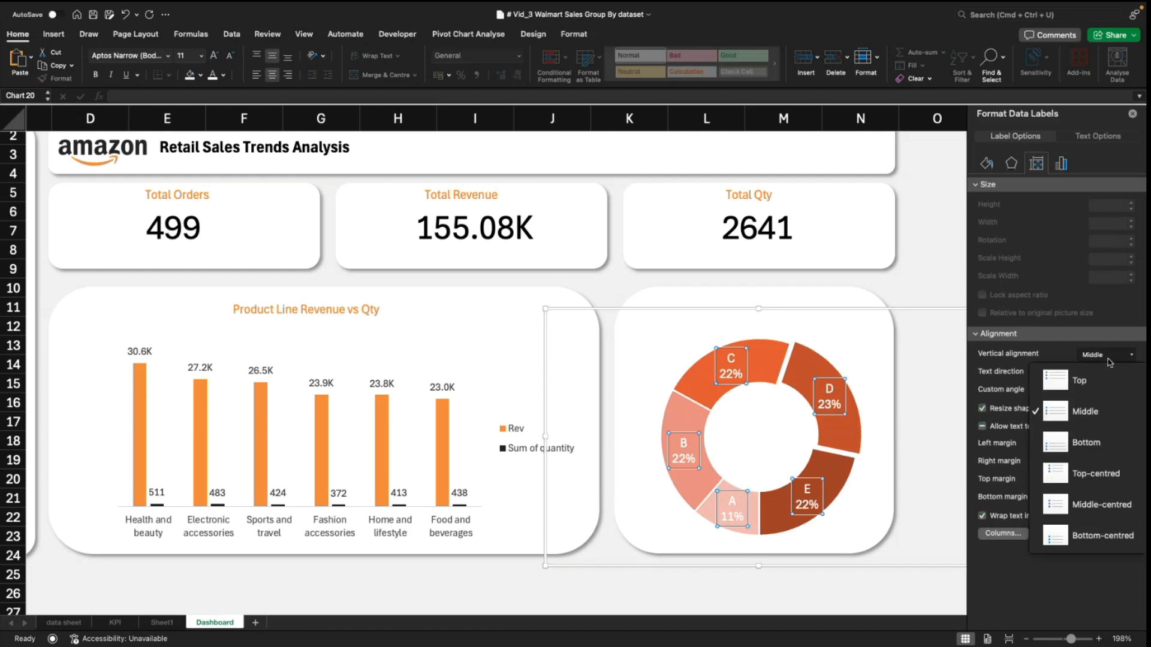
click(1072, 584)
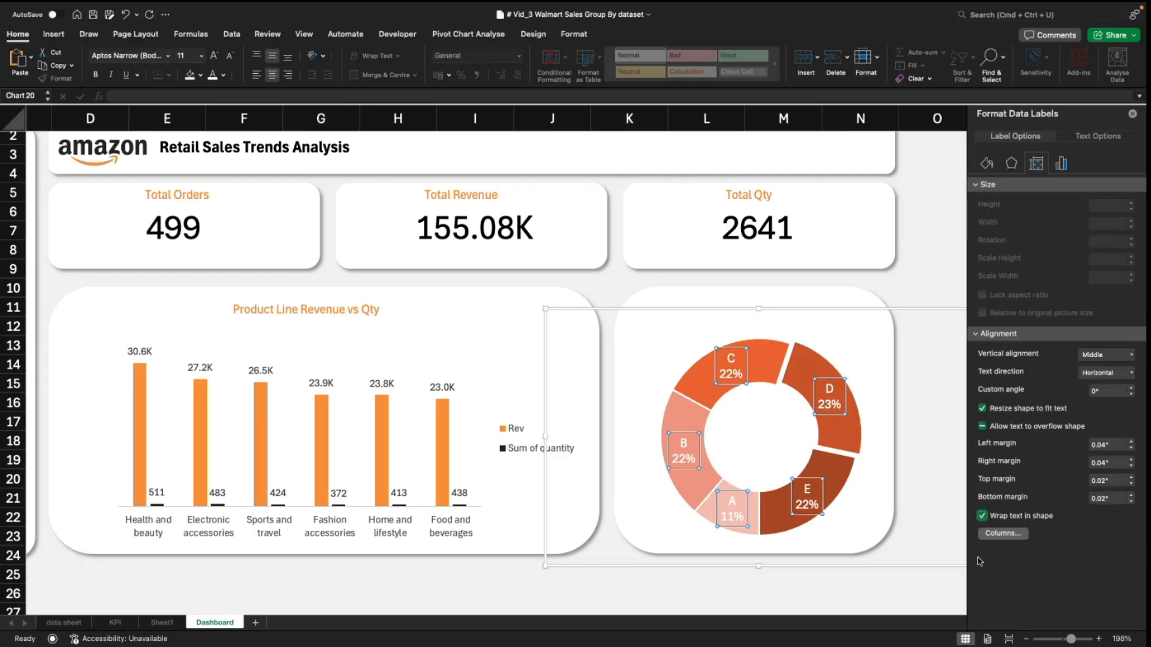
click(835, 593)
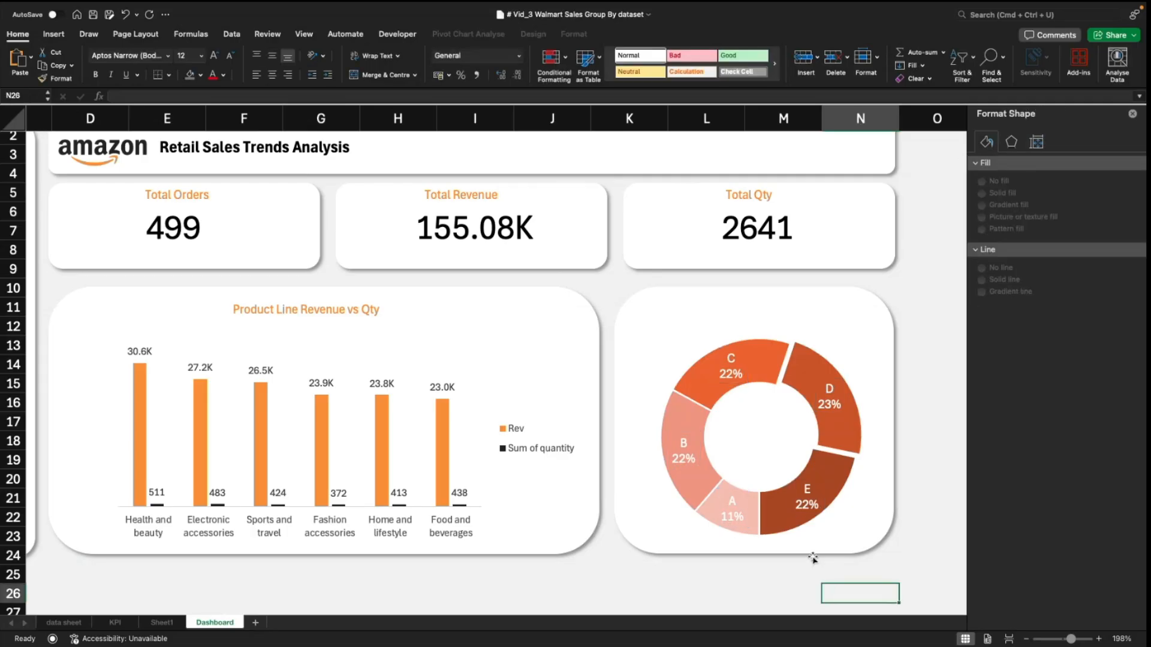
Step: Duplicate the Product Line Revenue vs Qty title box, place the copy above the doughnut, and select its text for editing
click(301, 310)
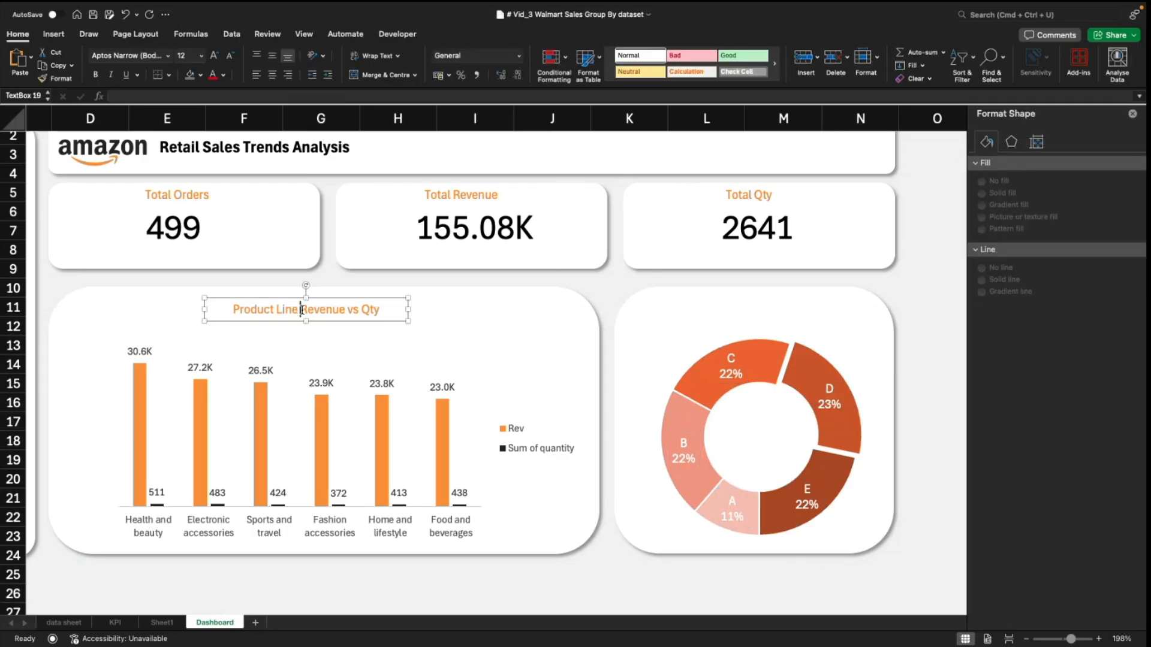
click(318, 298)
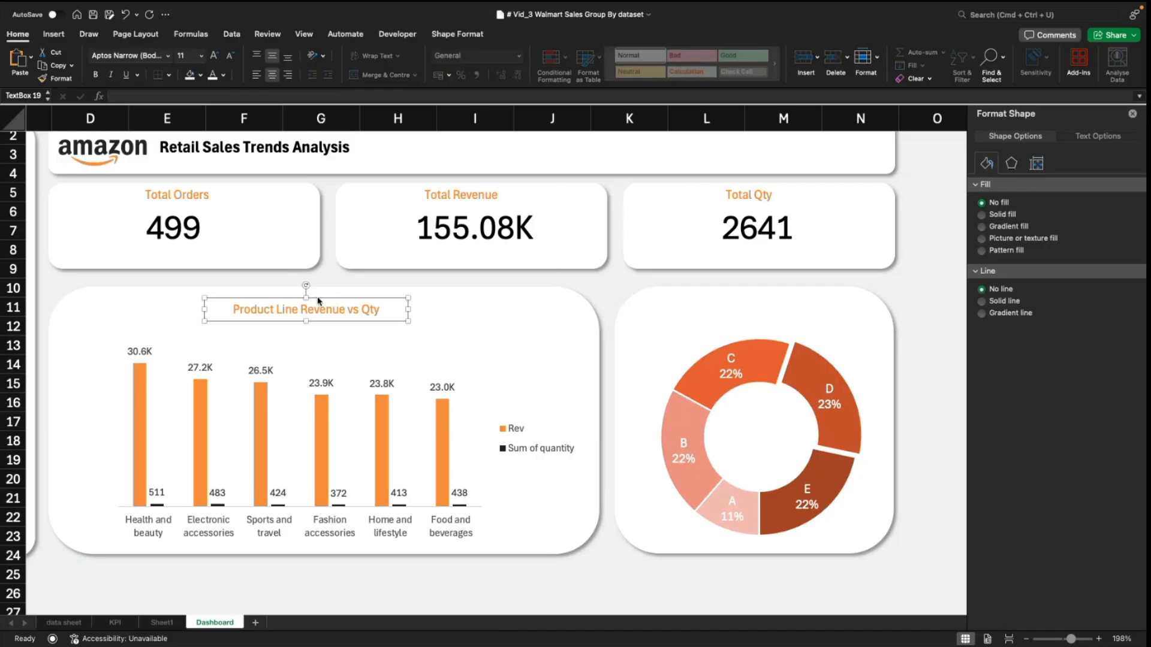
key(super+d)
drag(373, 316, 817, 293)
triple_click(714, 301)
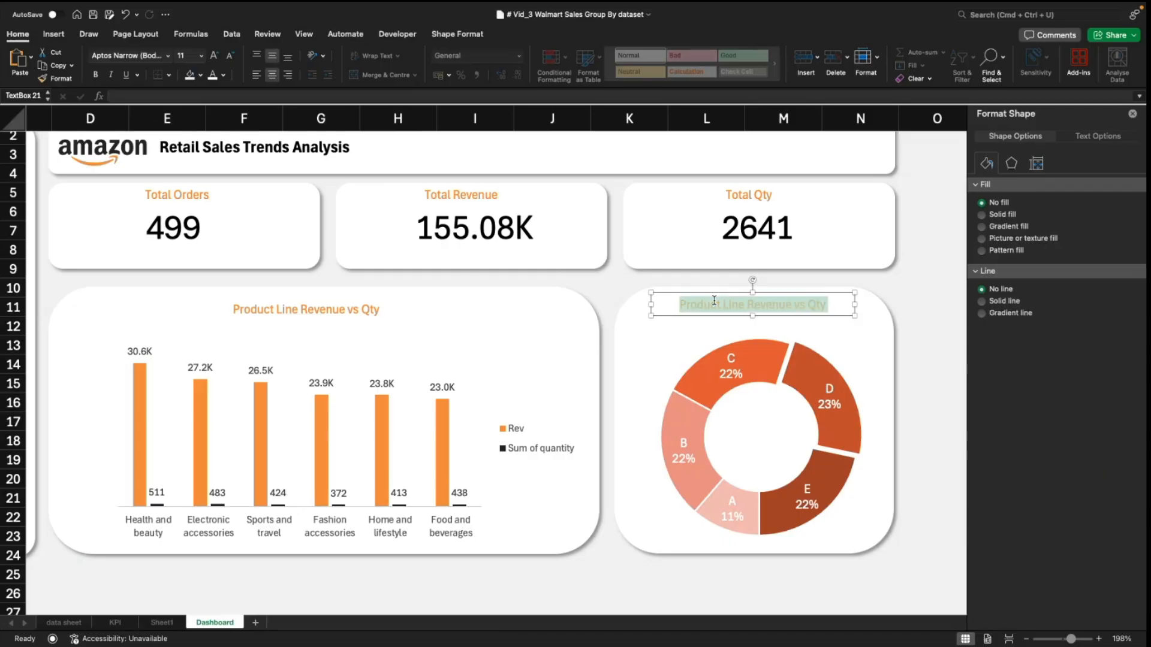
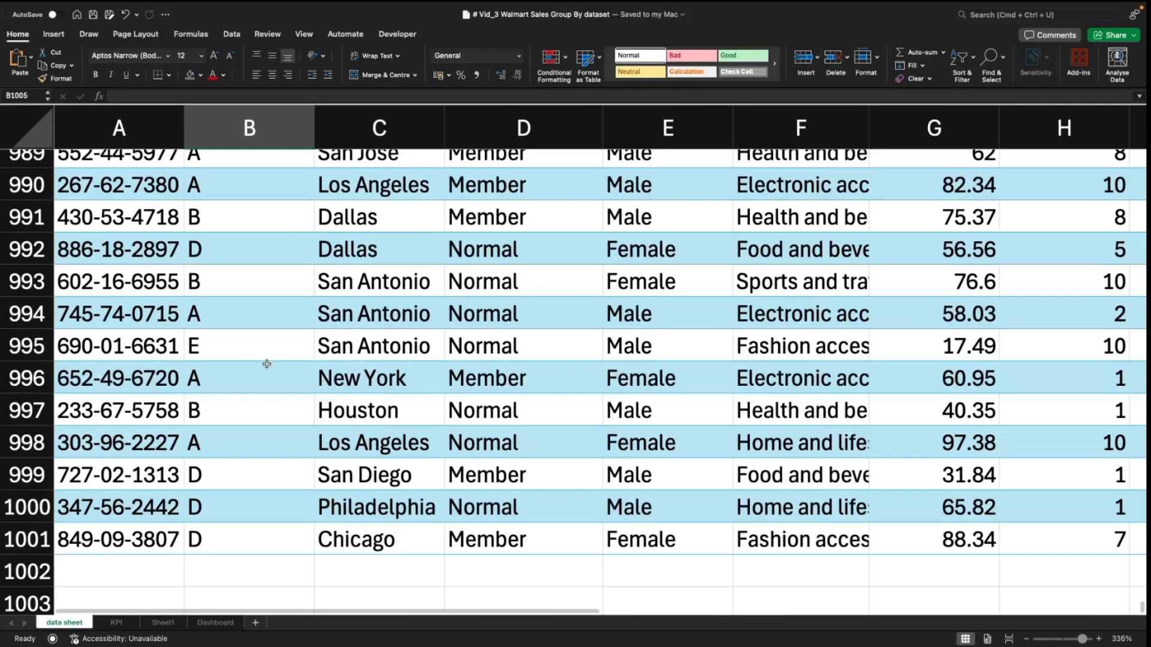
Step: Return to the header row of the data sheet and review the column headers across and back to invoice_id
click(323, 337)
key(super+Up)
key(Left)
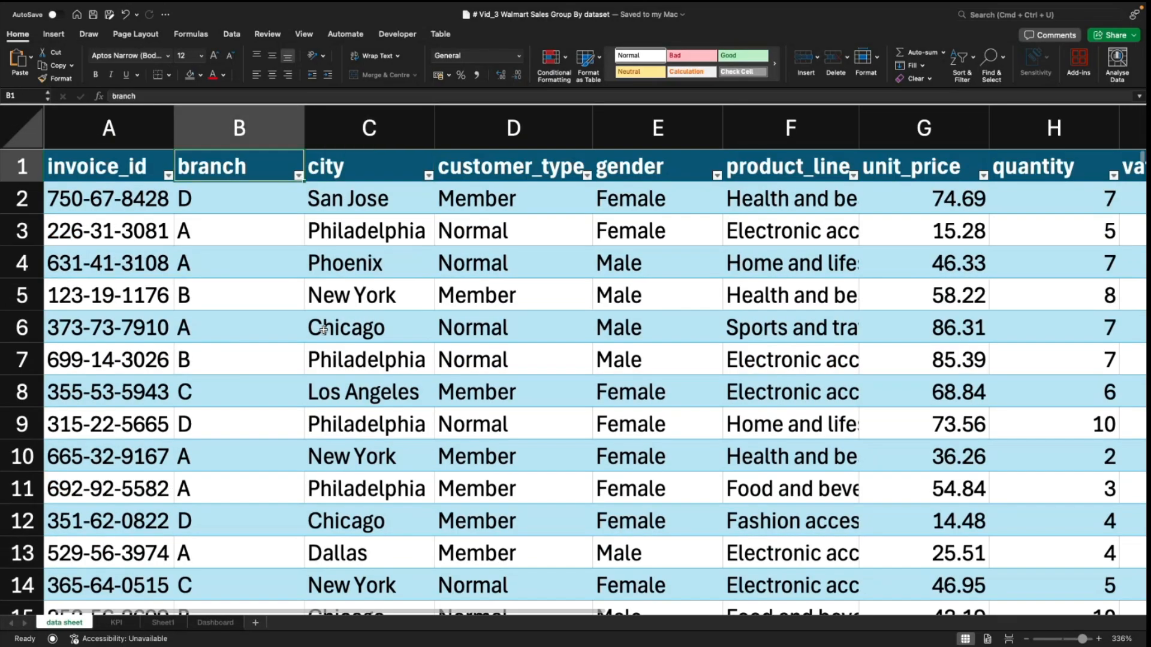
key(Left)
key(Right)
key(Right)
key(Right)
key(Right)
key(Right)
key(Right)
key(Right)
key(Right)
key(Right)
key(Right)
key(Right)
key(Right)
key(Right)
key(Right)
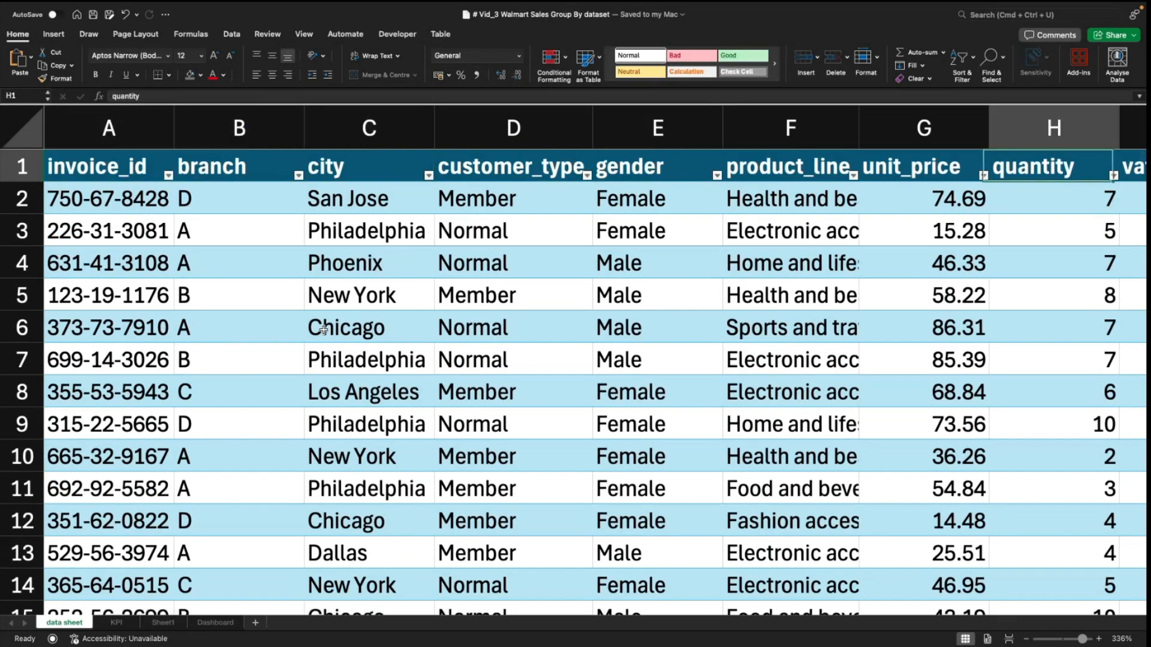
key(Left)
key(Left)
key(Left)
key(Left)
key(Left)
key(Left)
key(Left)
key(Left)
key(Left)
key(Left)
key(Left)
key(Left)
key(Left)
key(Left)
Step: Examine the branch column of the data sheet down to its last record and return to its header
key(Down)
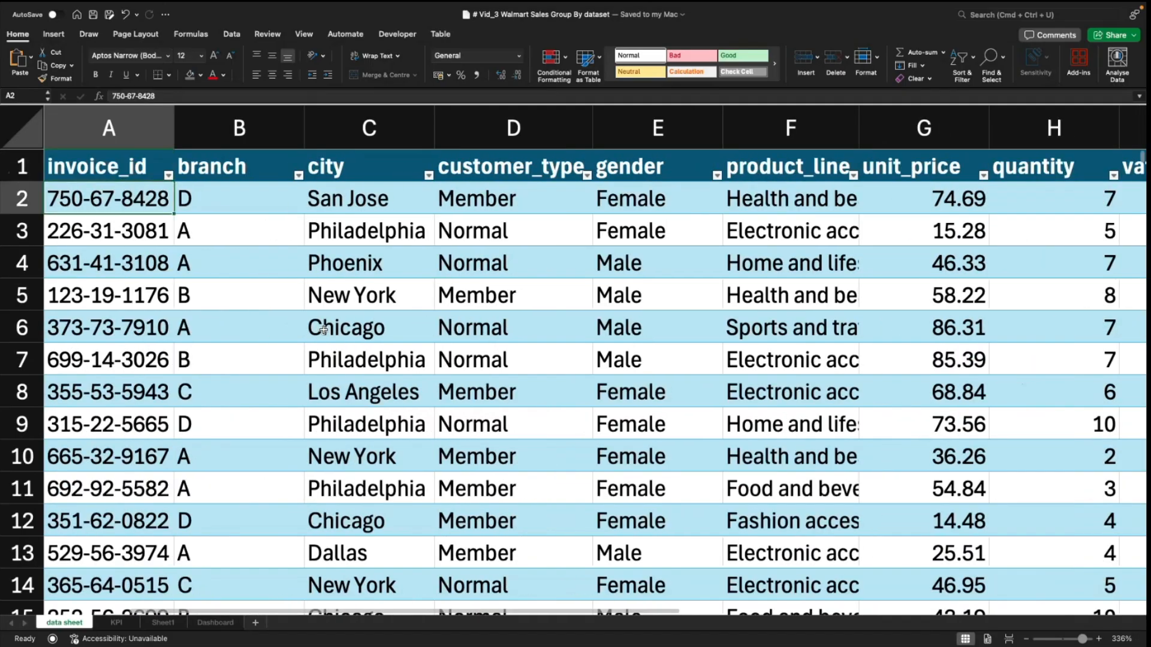
key(Down)
key(Right)
key(Up)
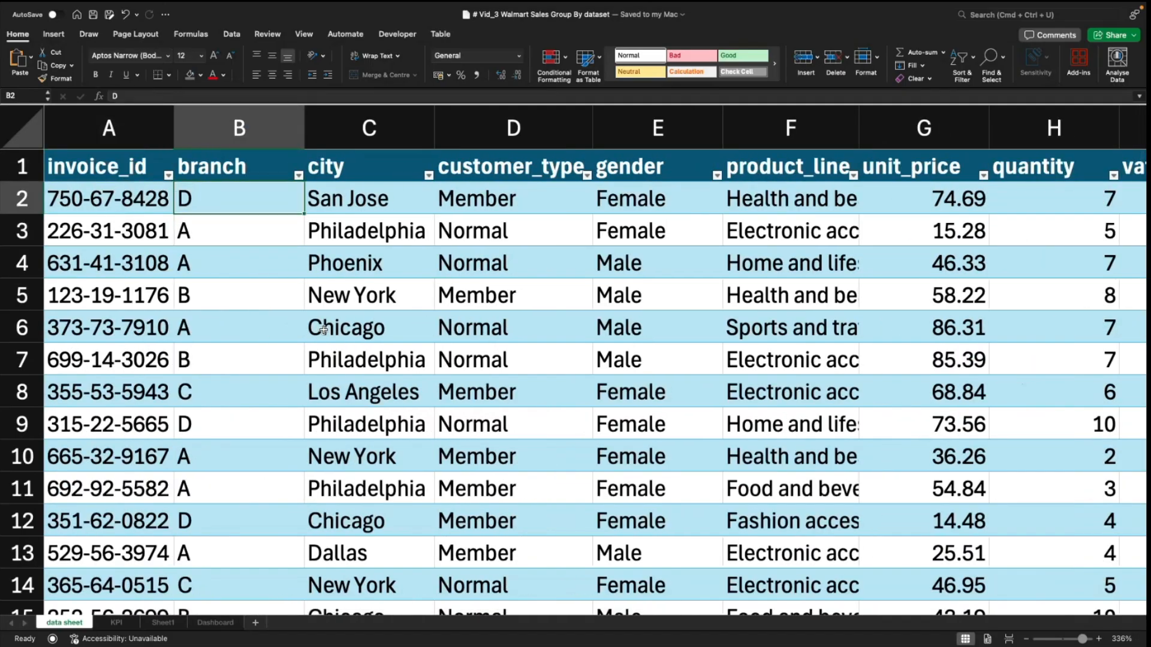
key(ctrl+Down)
key(ctrl+Up)
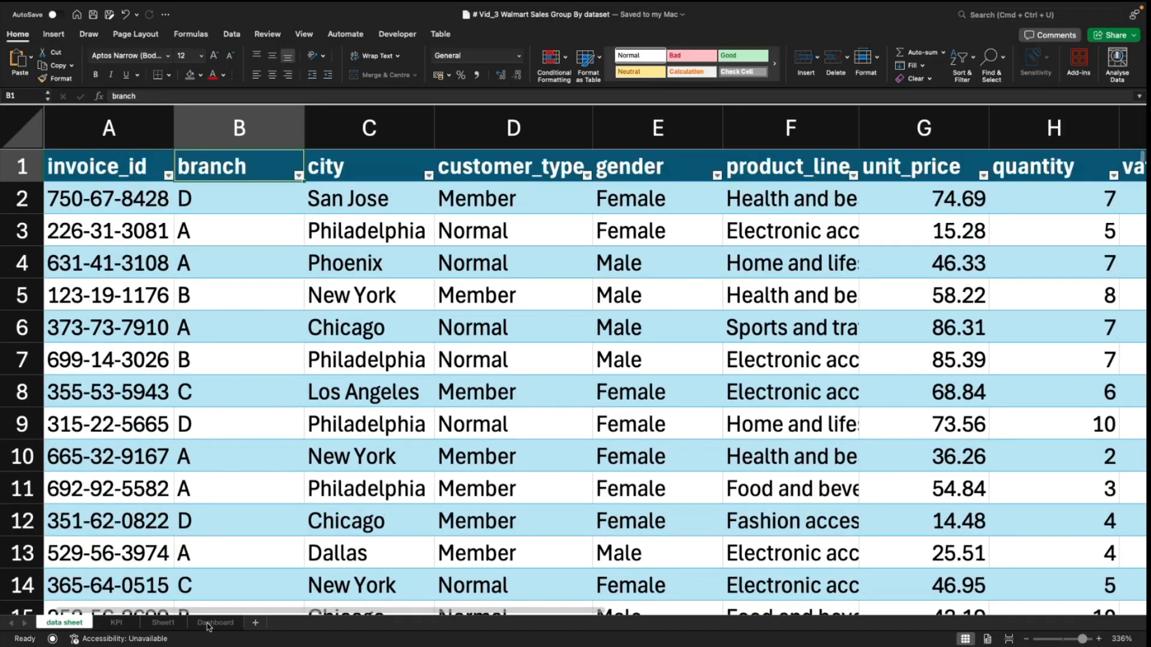
Step: Check the branch doughnut on the Dashboard sheet, and open the KPI sheet at its slicers
click(209, 624)
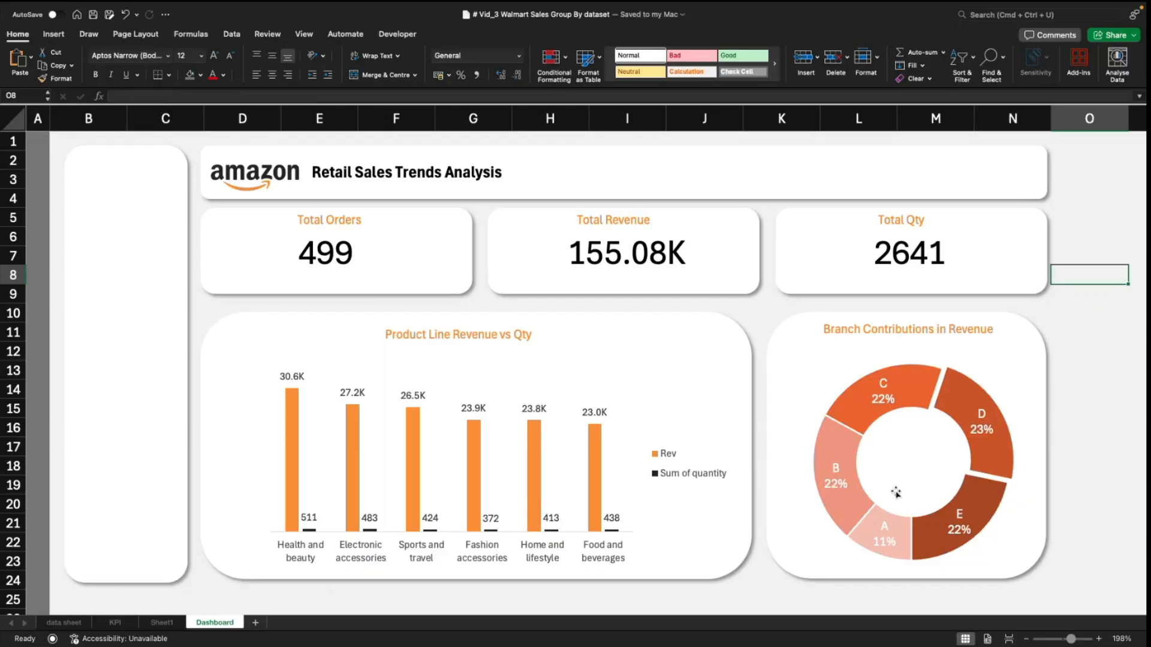
mouse_move(1012, 434)
click(111, 624)
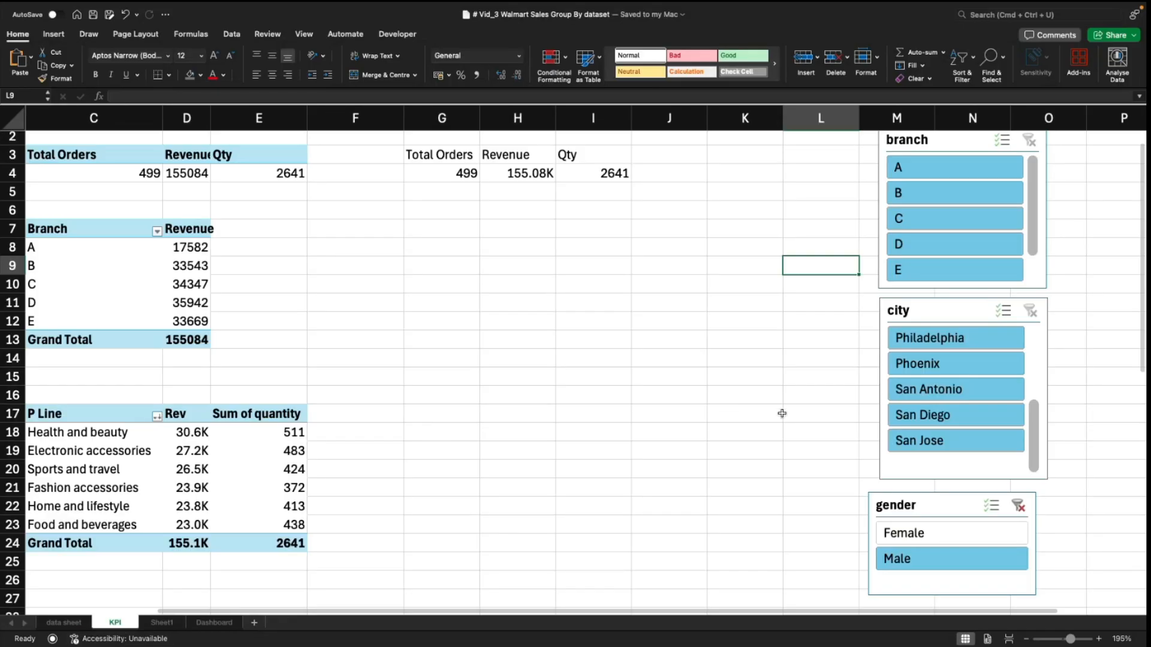
scroll(778, 411, up, 1)
click(969, 161)
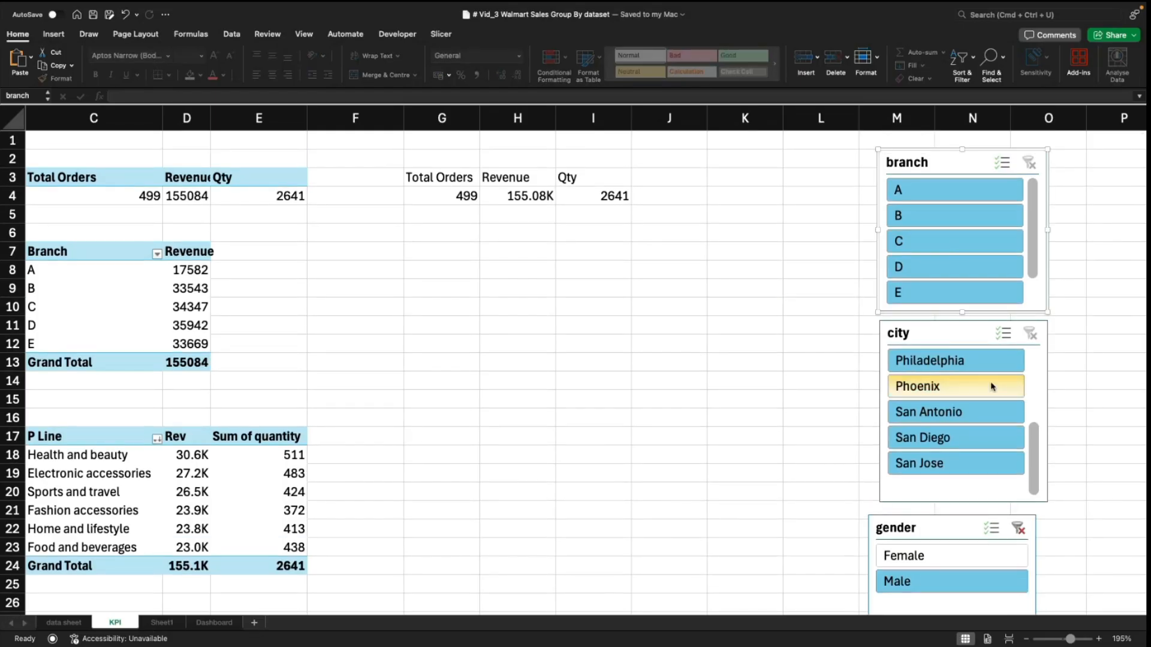
click(905, 528)
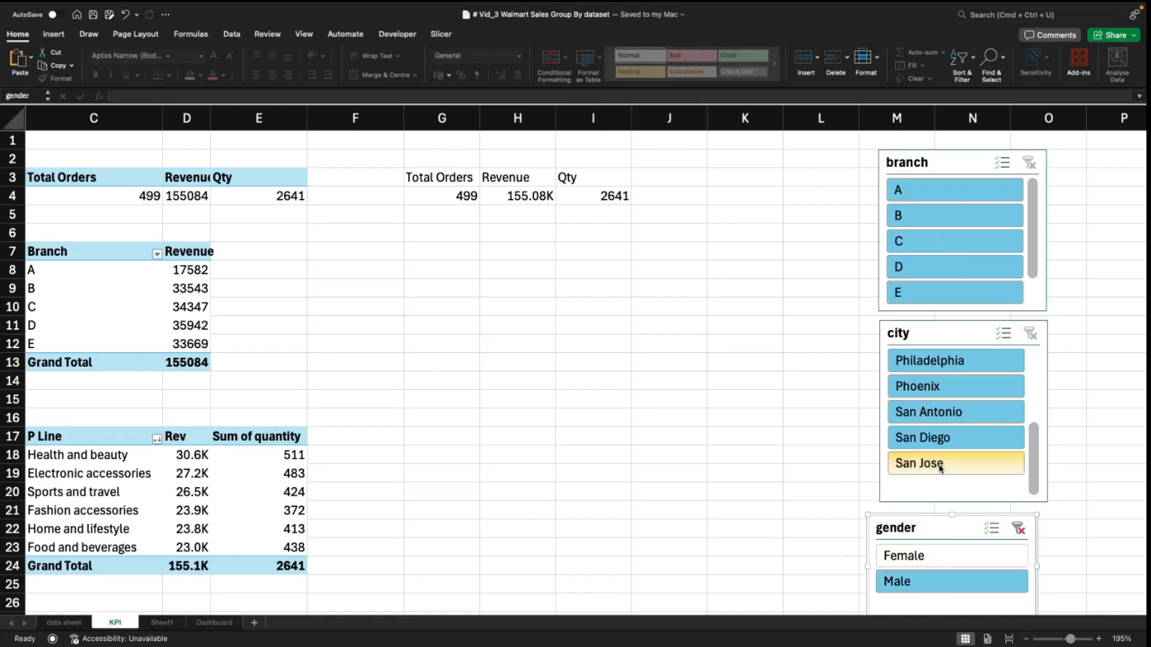
shift+click(923, 334)
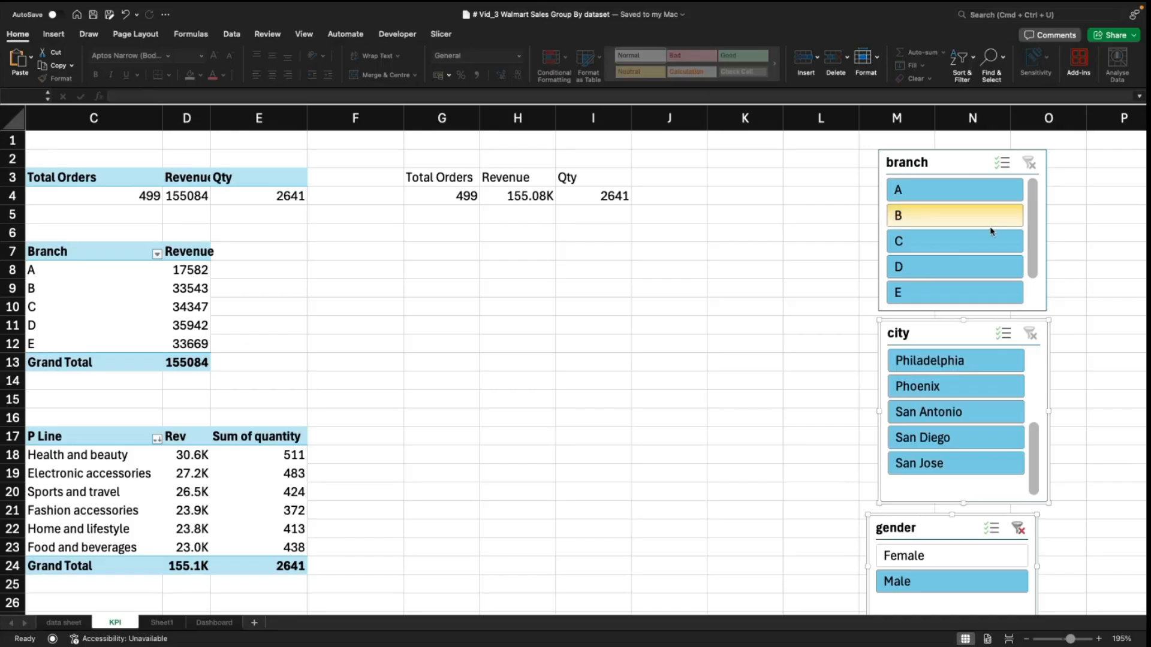
click(1094, 362)
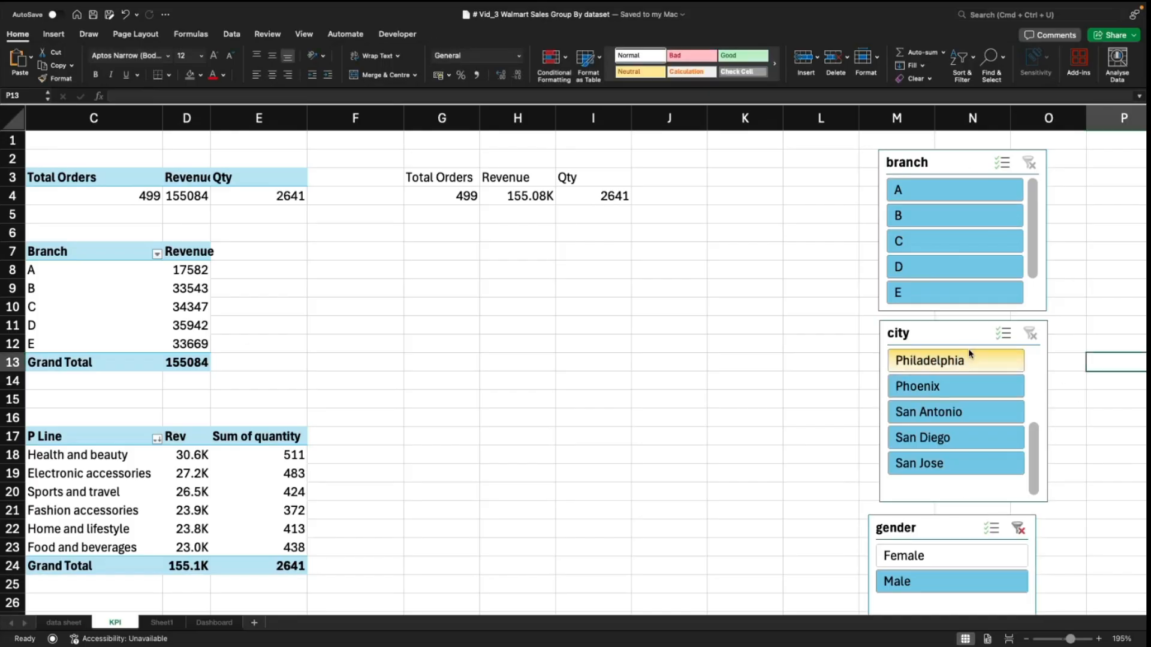
click(733, 342)
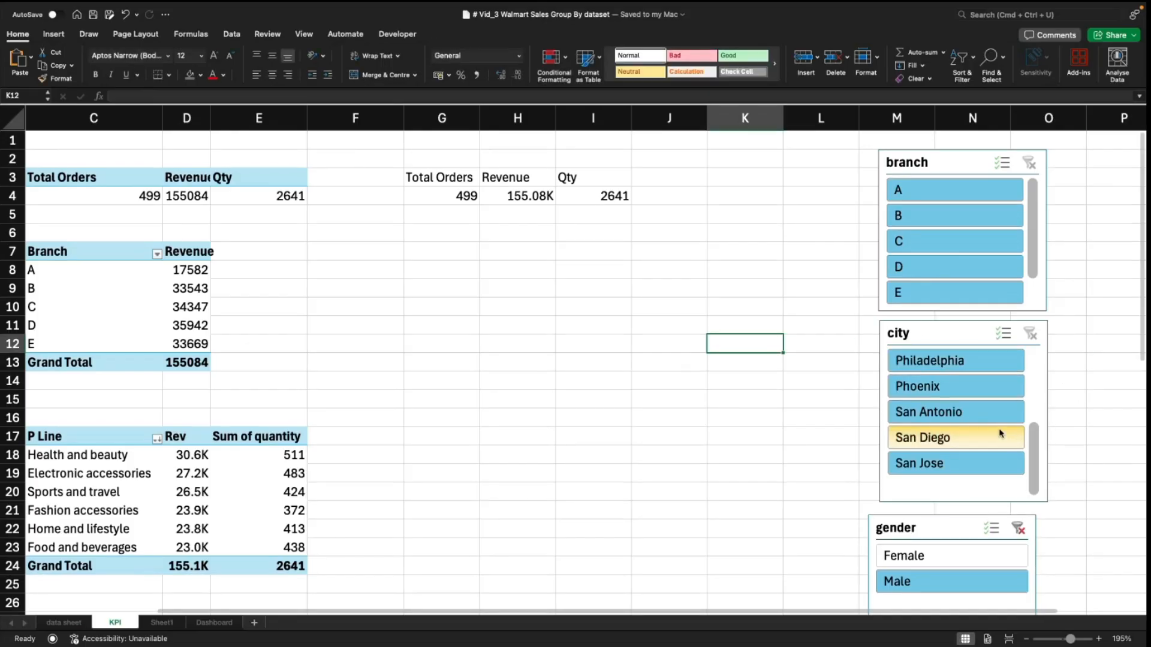
click(663, 360)
Step: Move the city slicer from the KPI sheet to the Dashboard sheet by cutting and pasting it
click(948, 334)
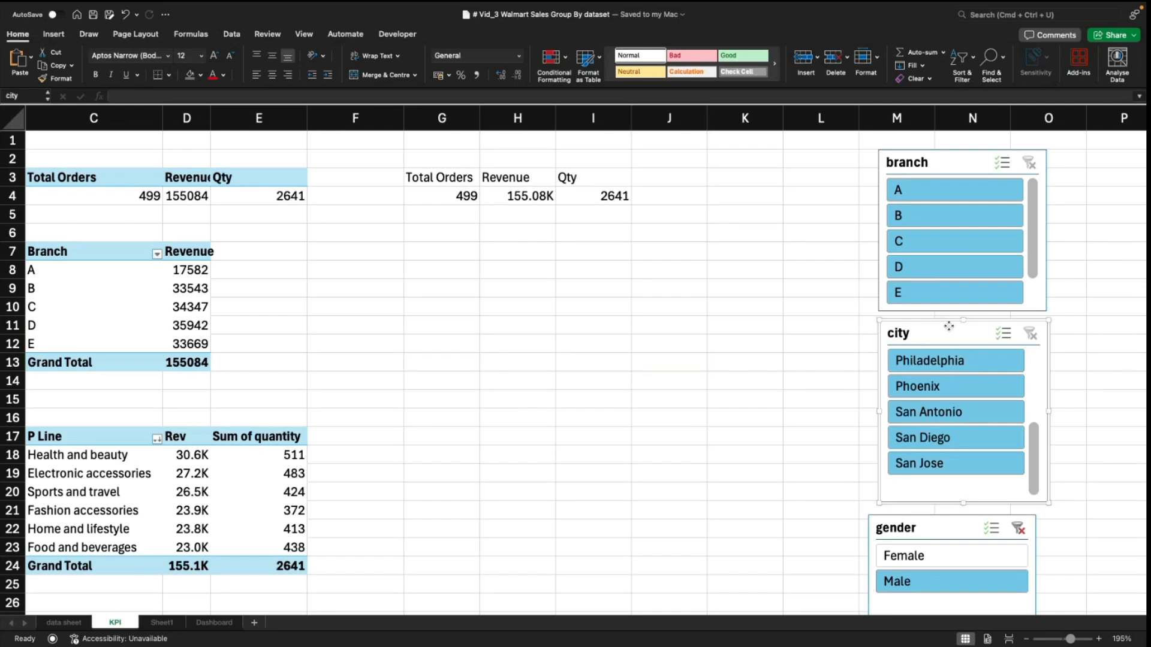
key(Delete)
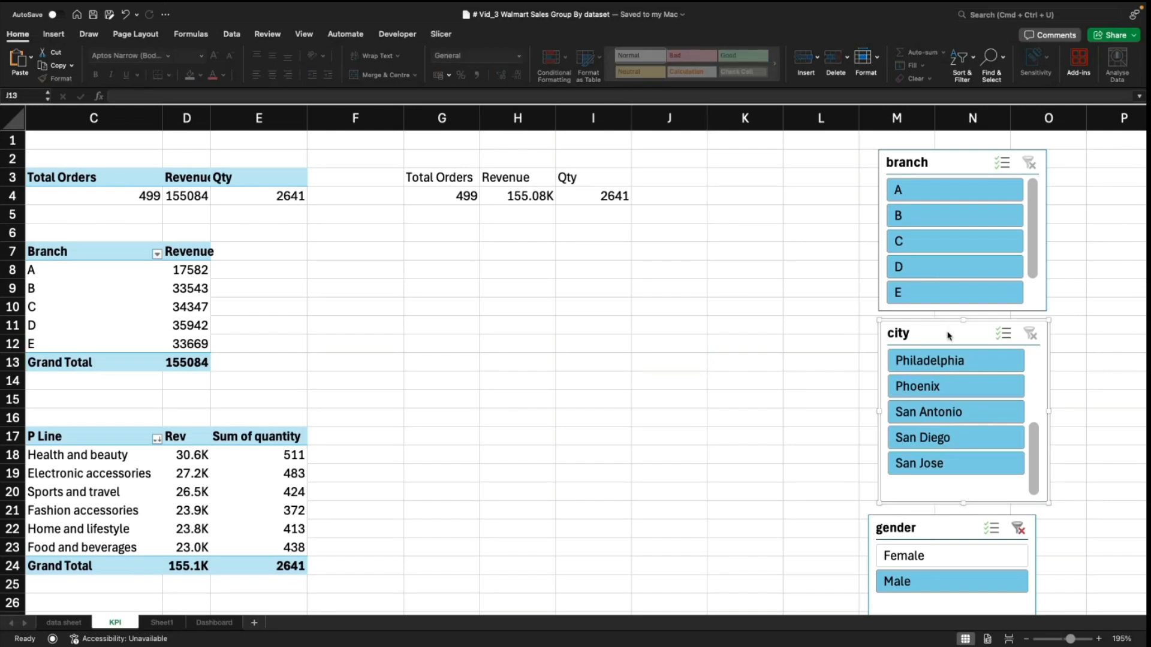
click(161, 622)
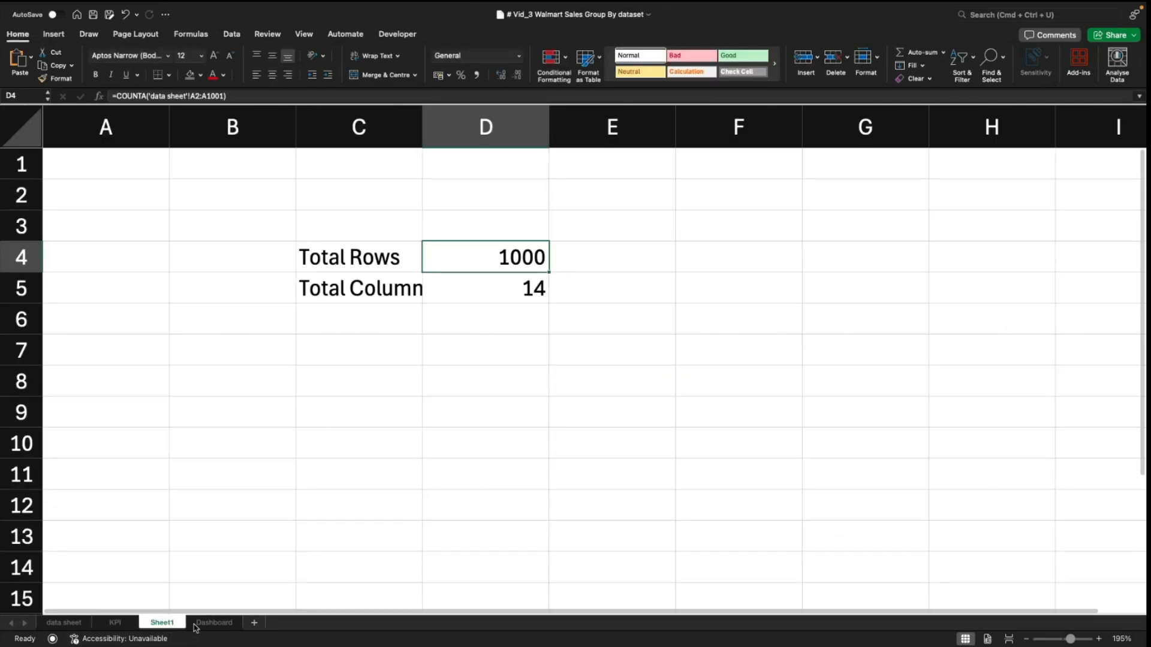
click(211, 623)
key(super+v)
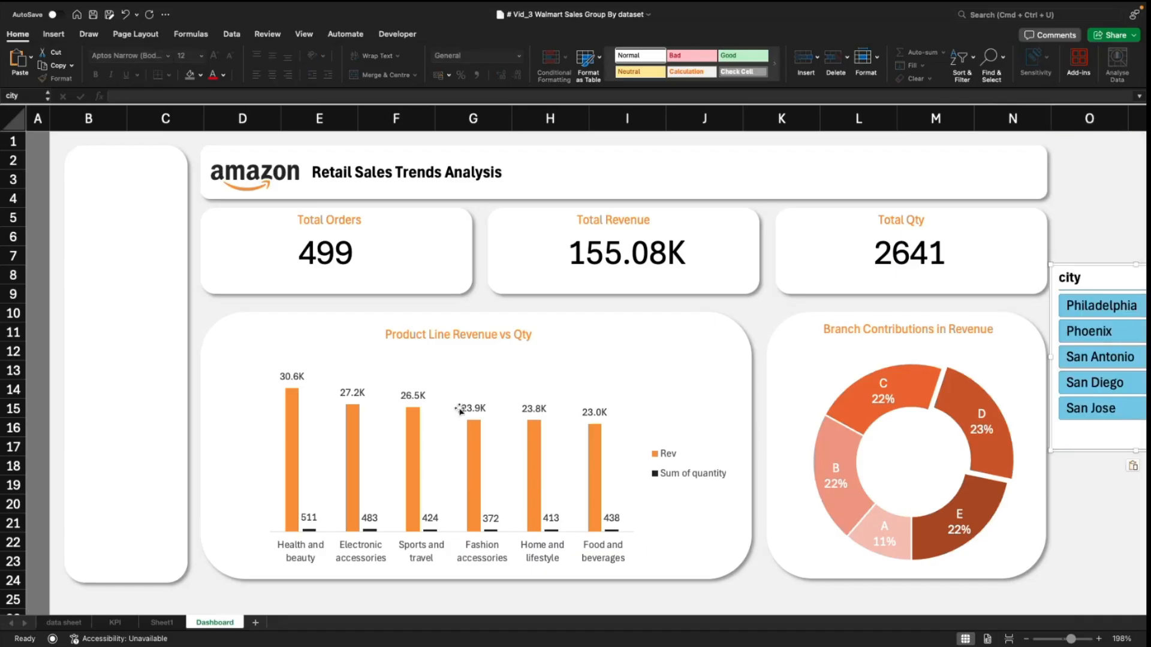
Step: Place the city slicer in the lower part of the blank vertical side card, narrowing it to about 1.22" to fit
drag(1106, 265, 115, 348)
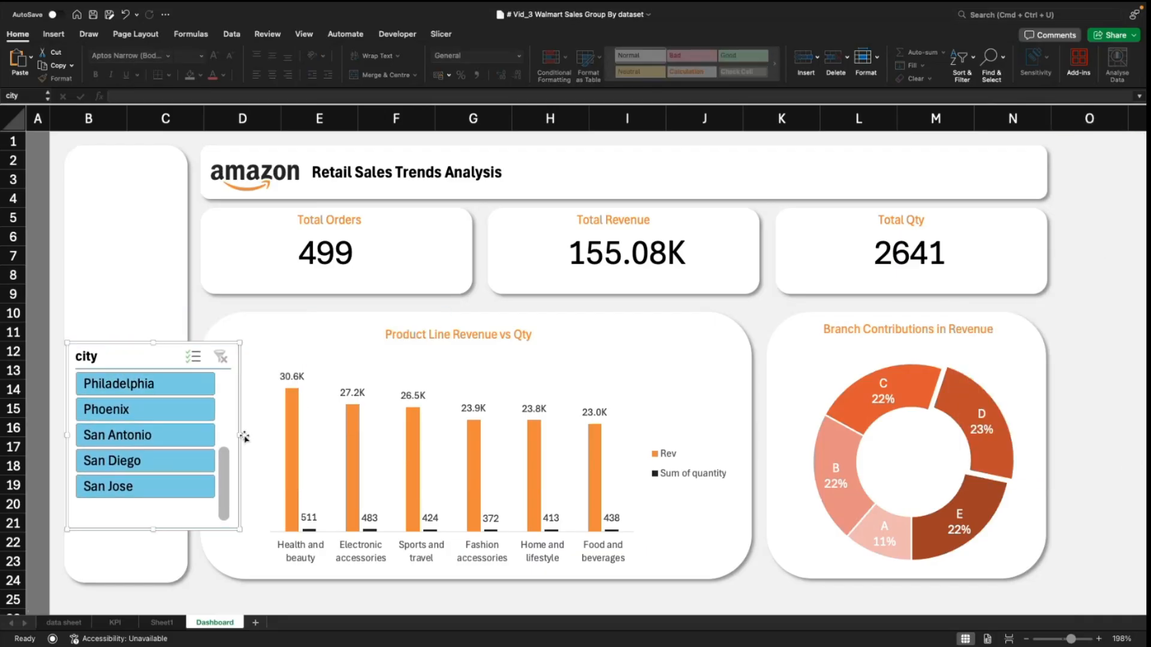
drag(240, 437, 169, 442)
drag(103, 346, 111, 410)
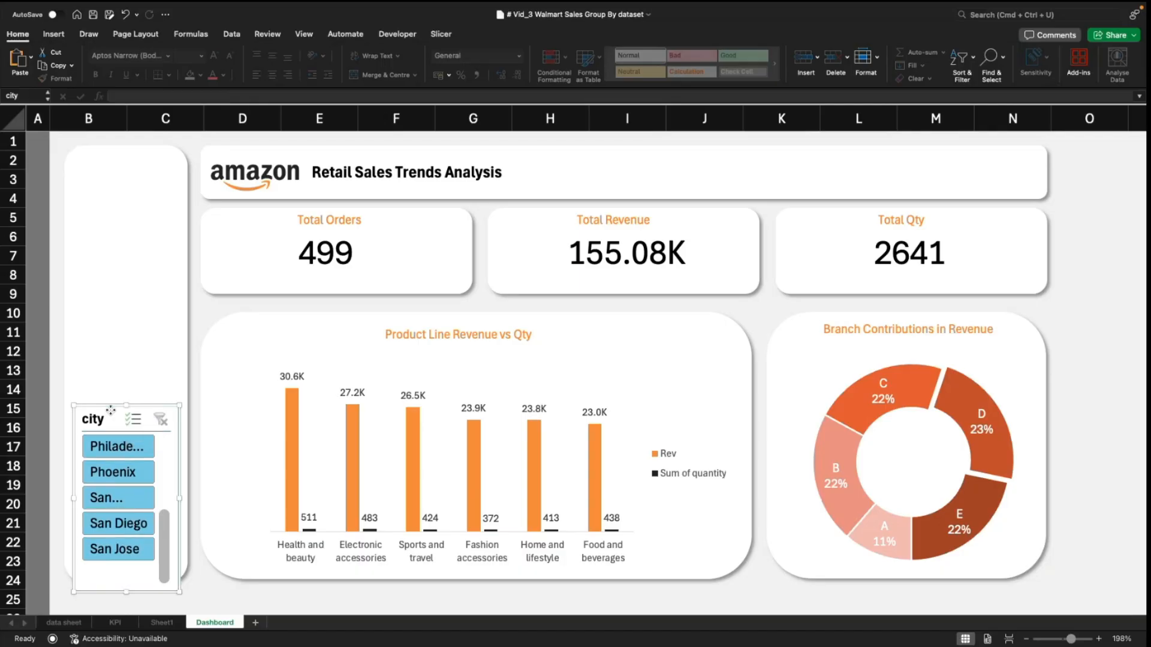
Step: Apply the dark orange slicer style to the city slicer in the side card
click(442, 35)
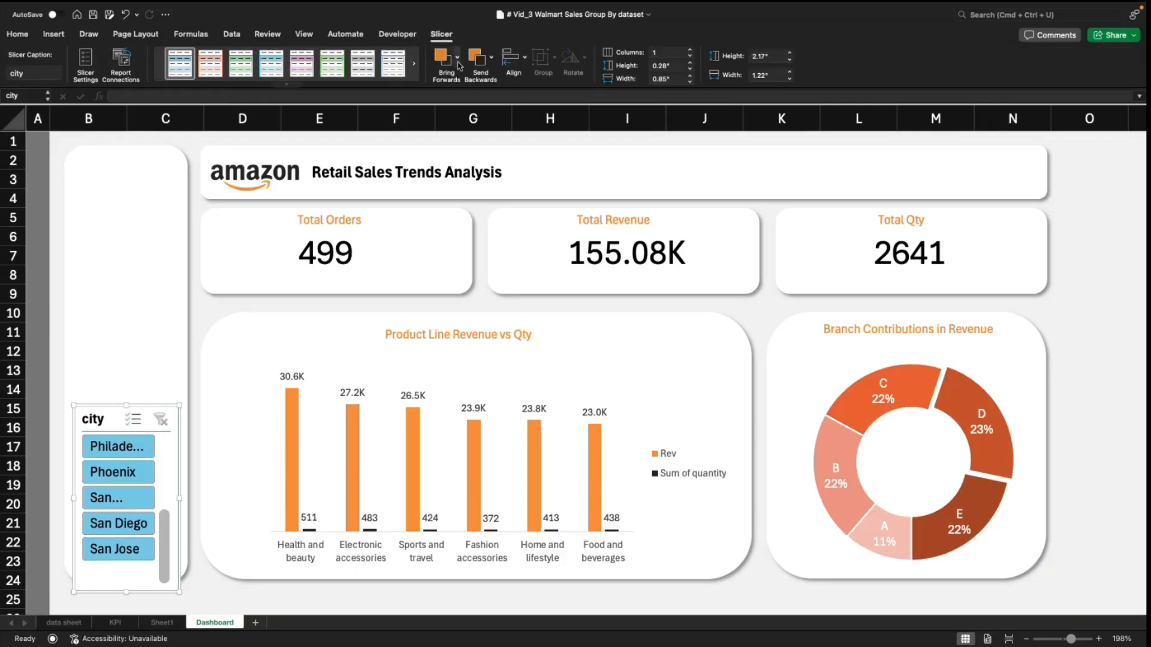
click(211, 68)
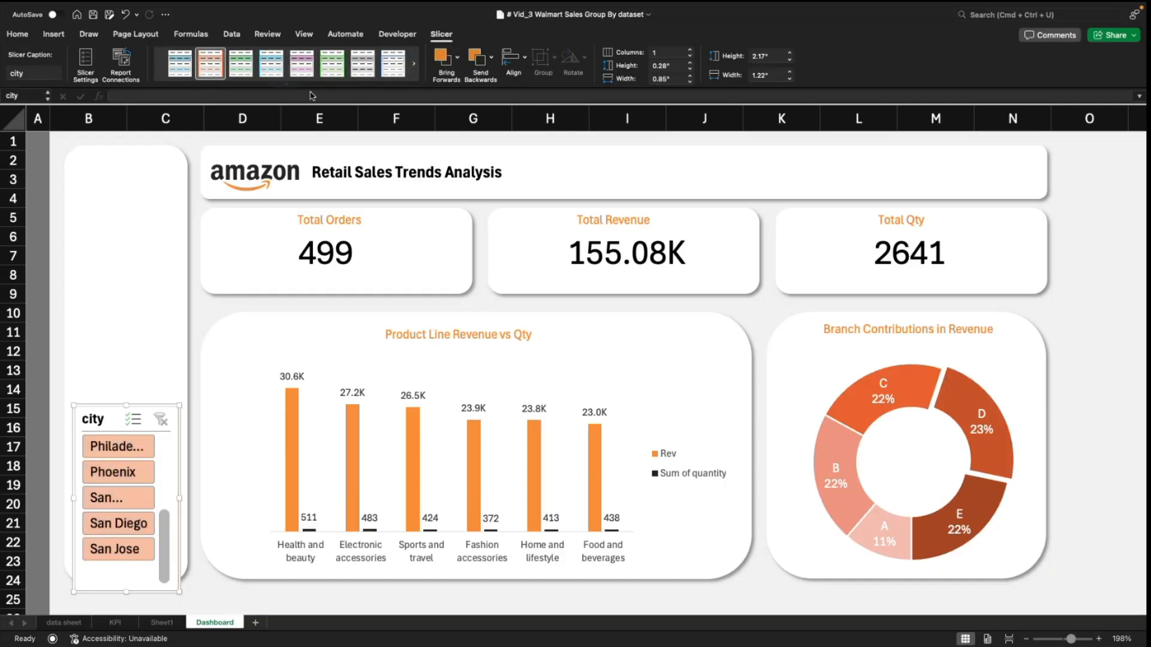
click(287, 84)
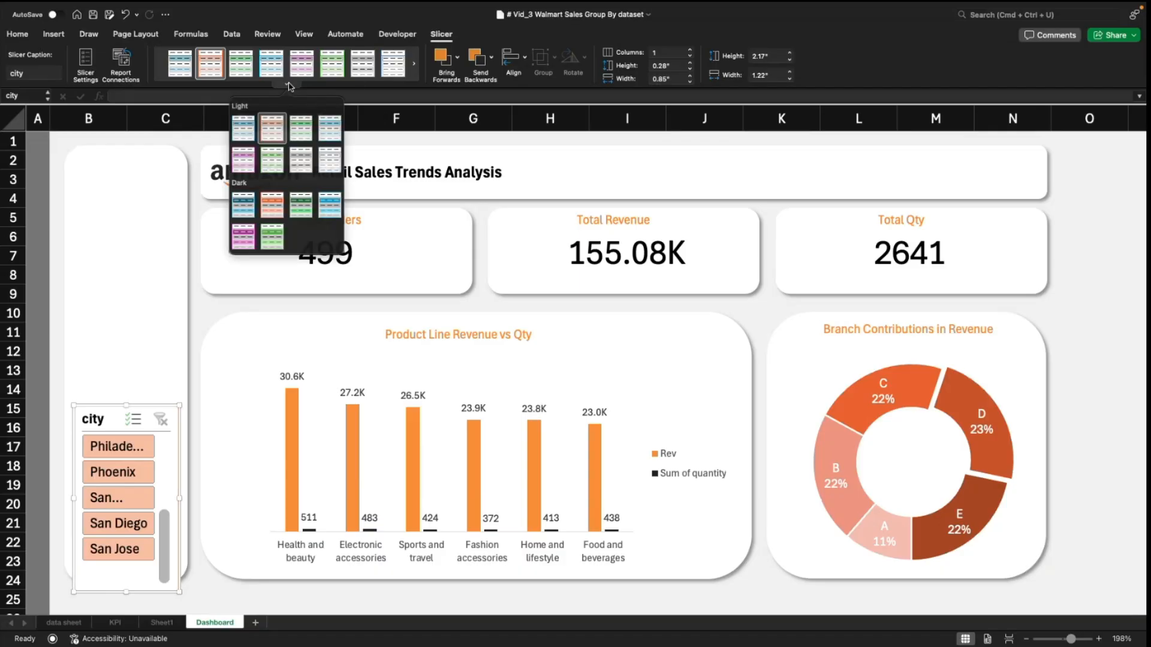
click(272, 211)
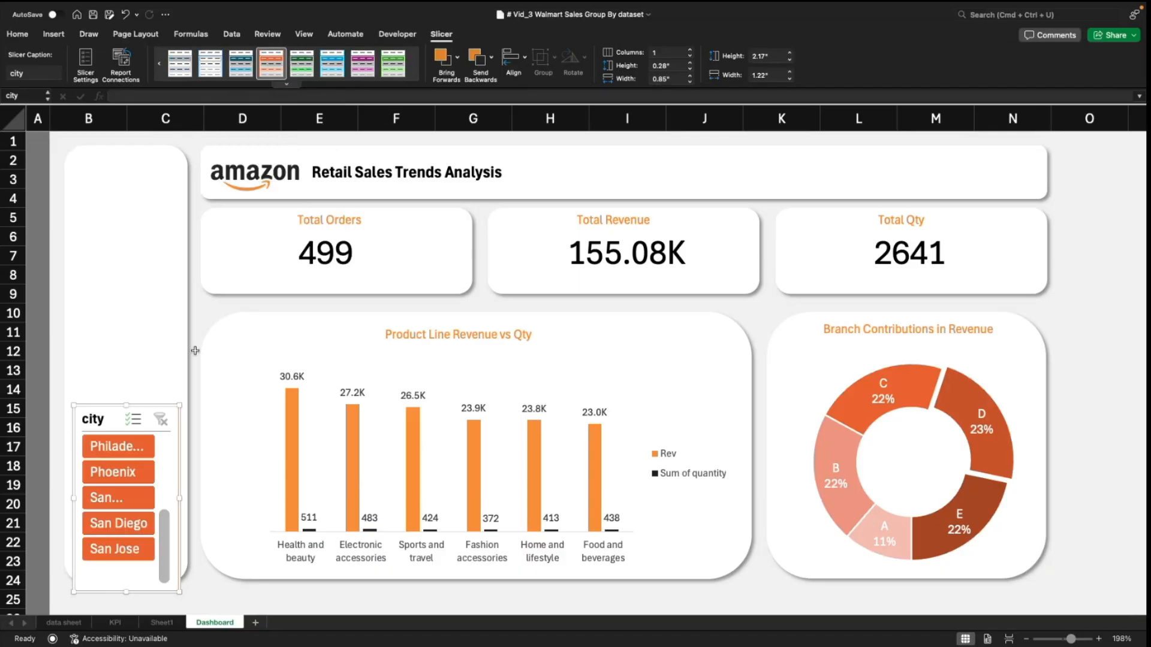
Step: Shorten the city slicer to about 1.87" high so it stays inside the side card, and return its list to Chicago
scroll(163, 521, up, 5)
scroll(168, 516, down, 4)
drag(127, 592, 129, 565)
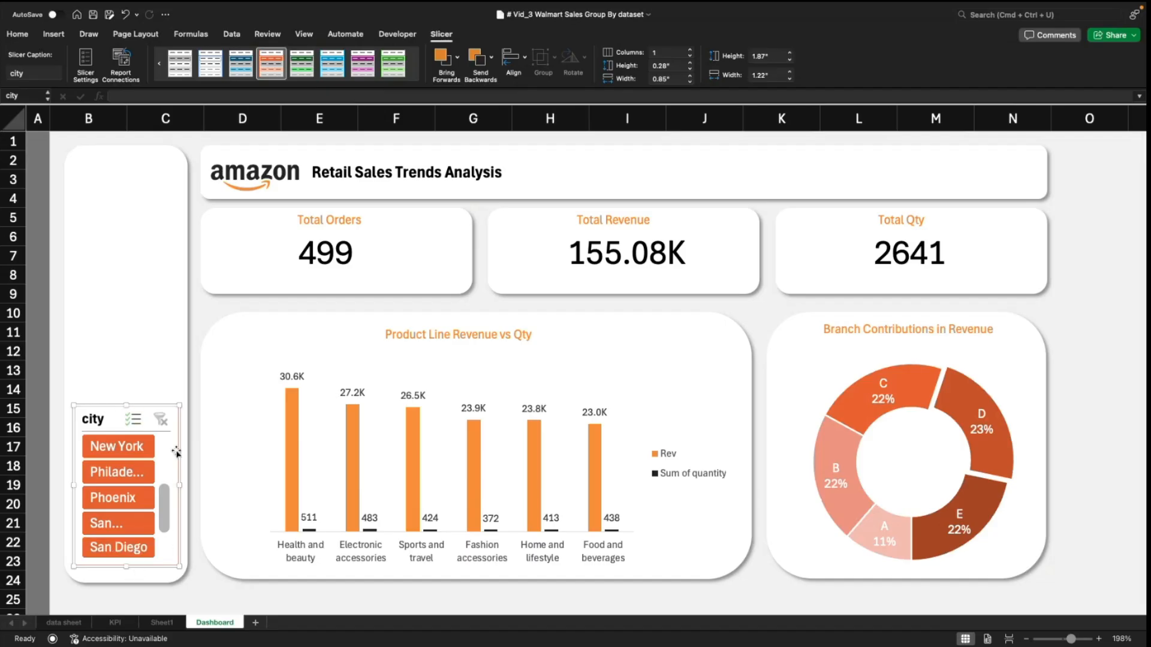
drag(165, 506, 164, 455)
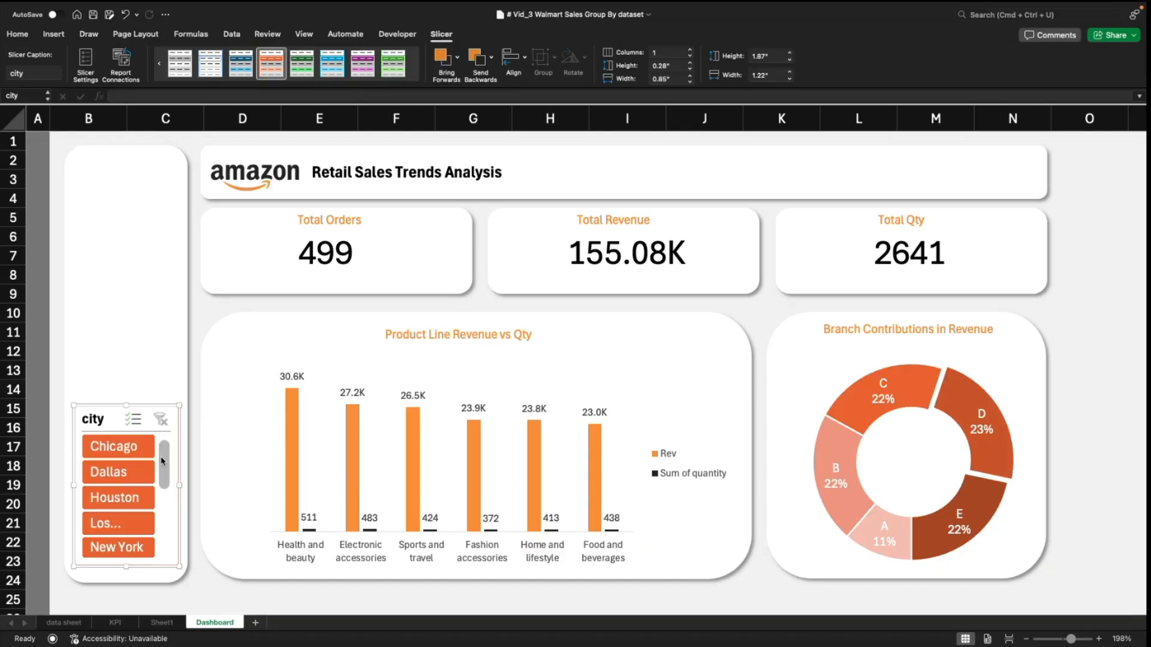
Step: Test the city slicer by filtering the dashboard to Dallas, Houston, Los Angeles and Chicago in turn, and clear the filter
click(122, 475)
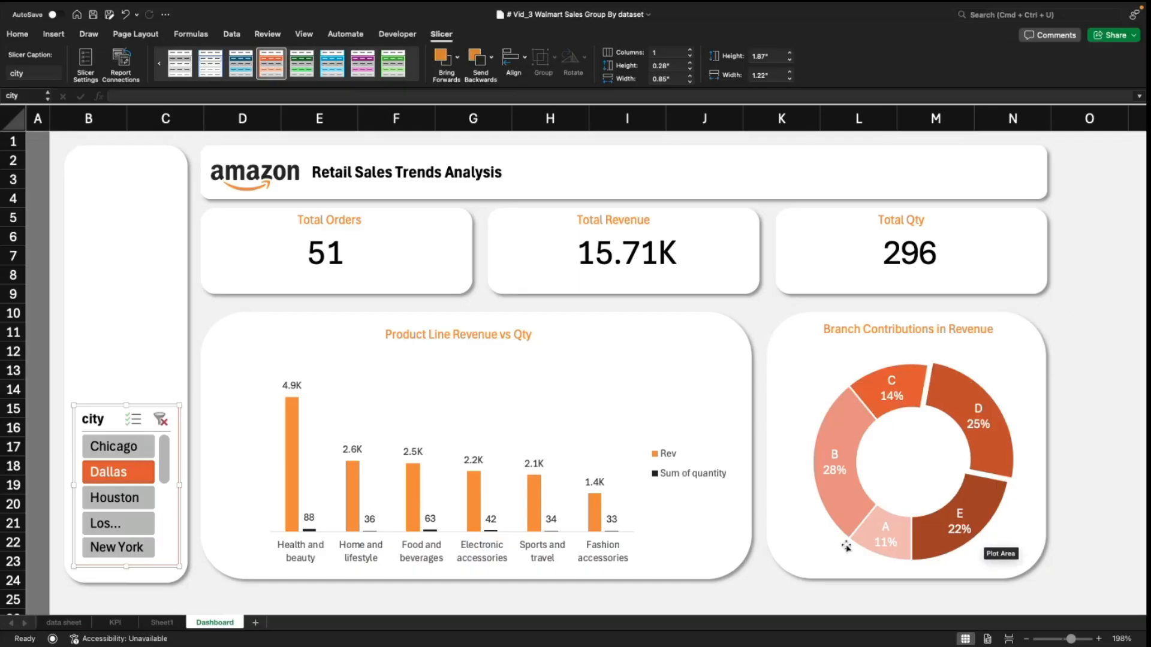
click(117, 504)
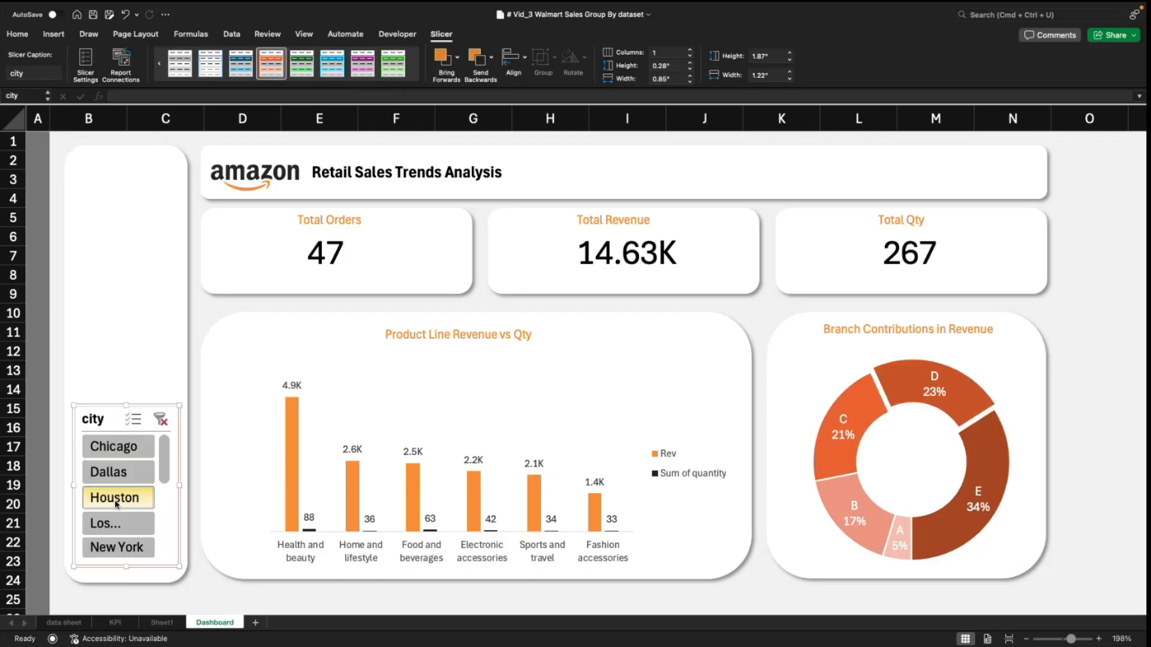
click(118, 524)
click(116, 446)
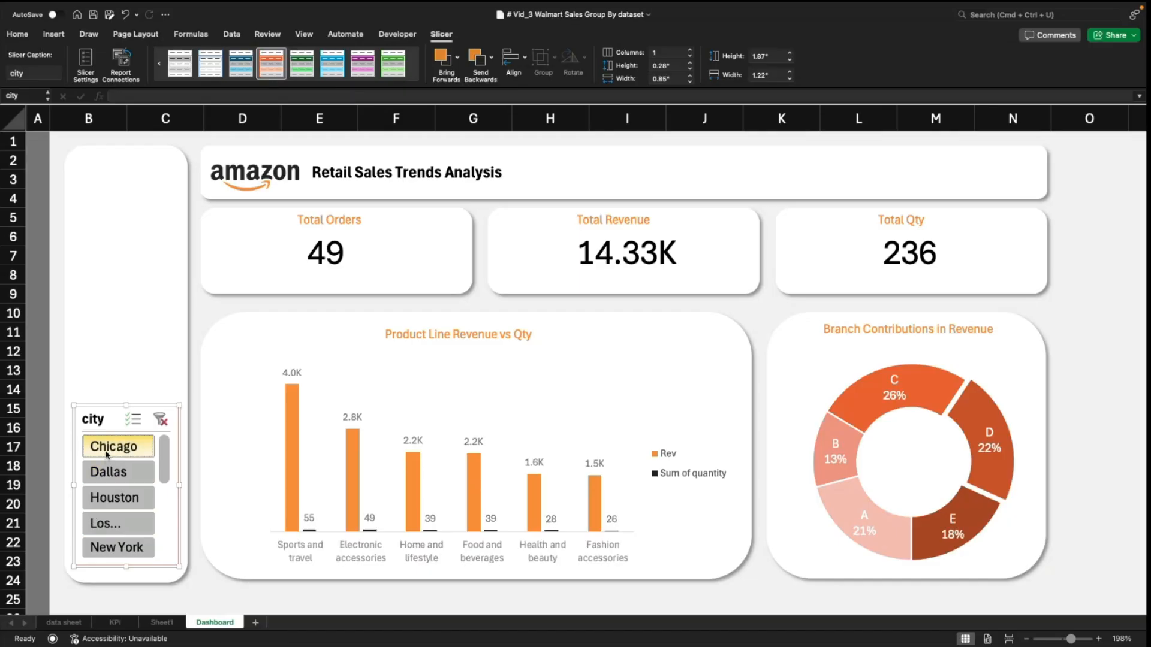
click(117, 497)
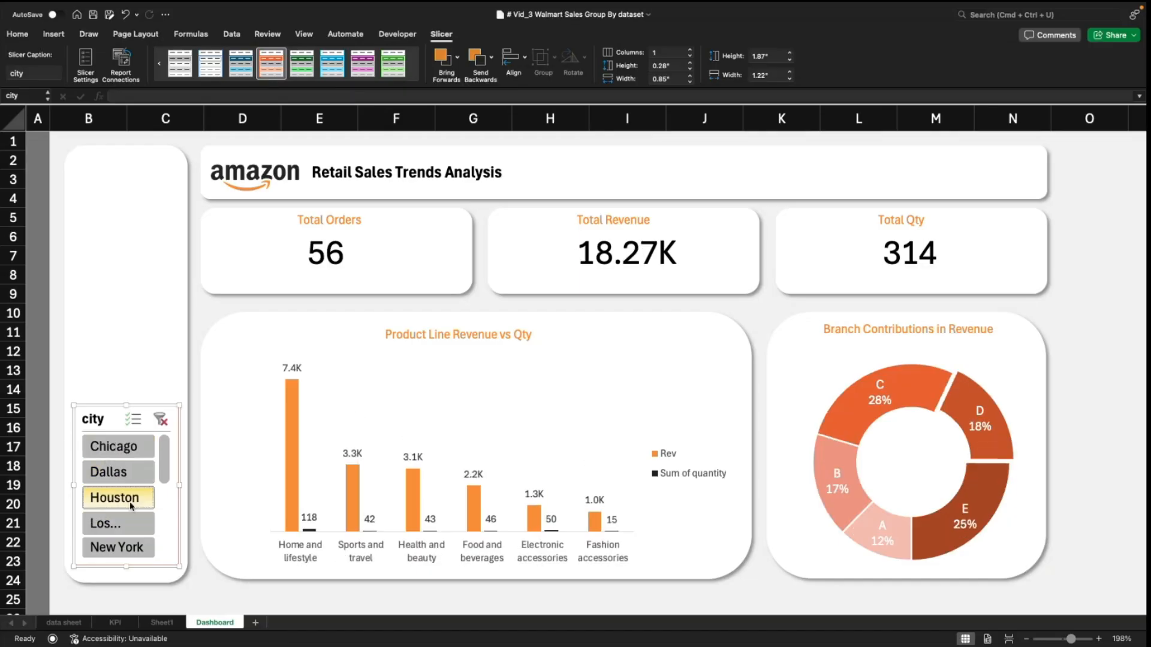
click(160, 418)
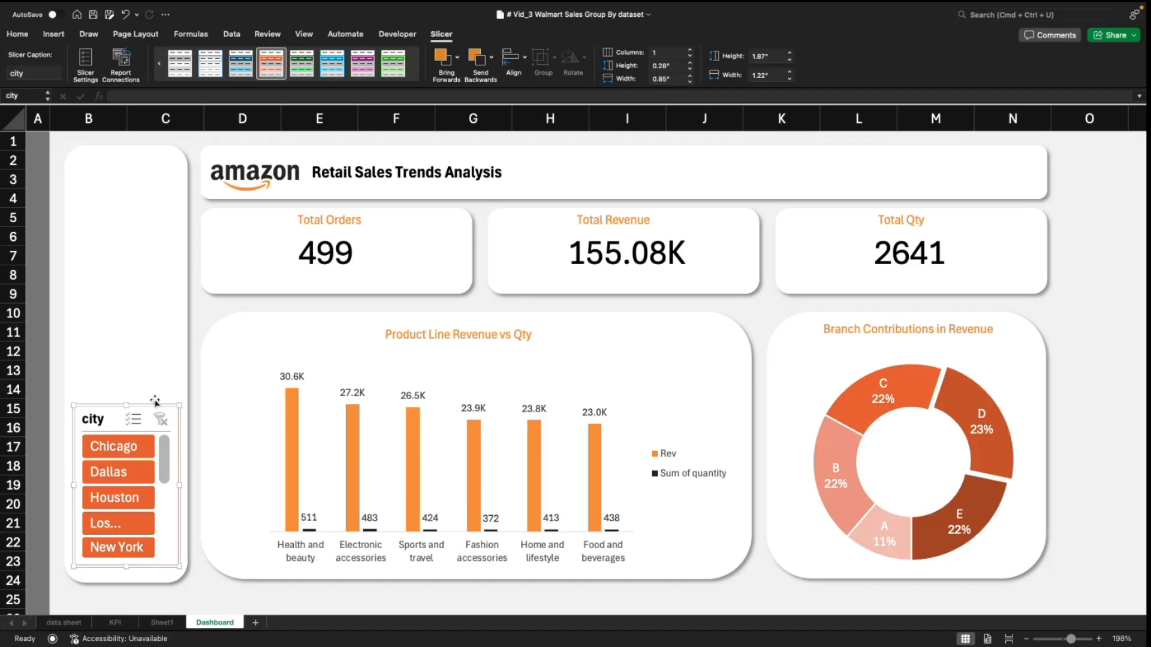
click(1057, 377)
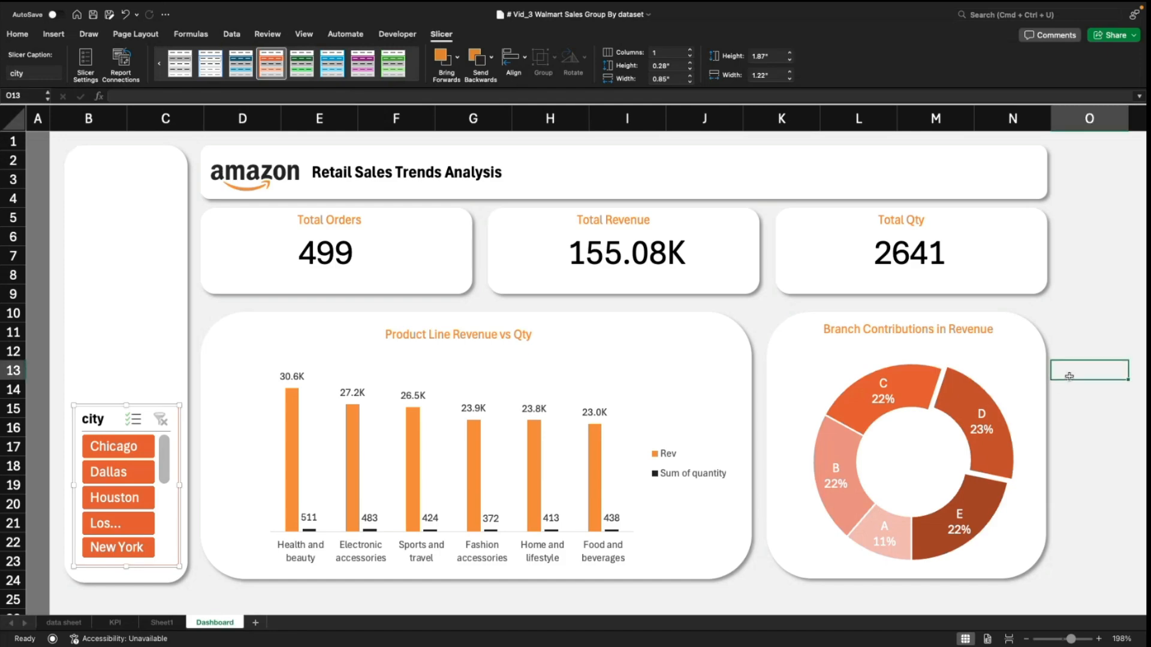
Step: Change the city slicer's caption to Select City, shorten it to City, and deselect the slicer
click(105, 406)
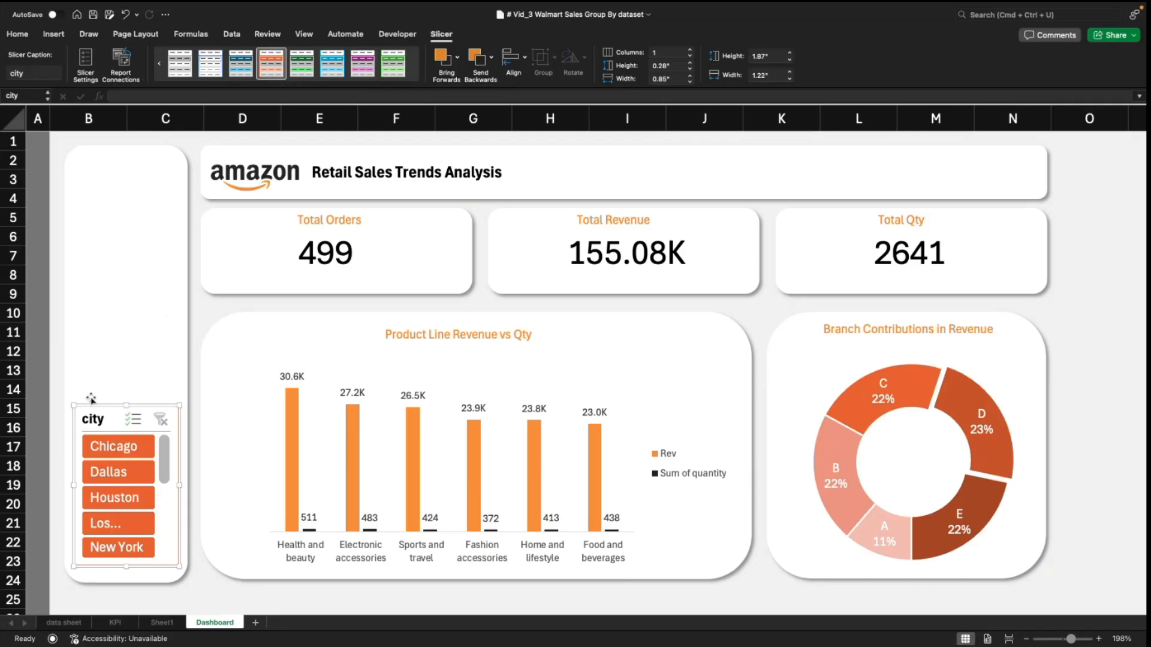
click(19, 73)
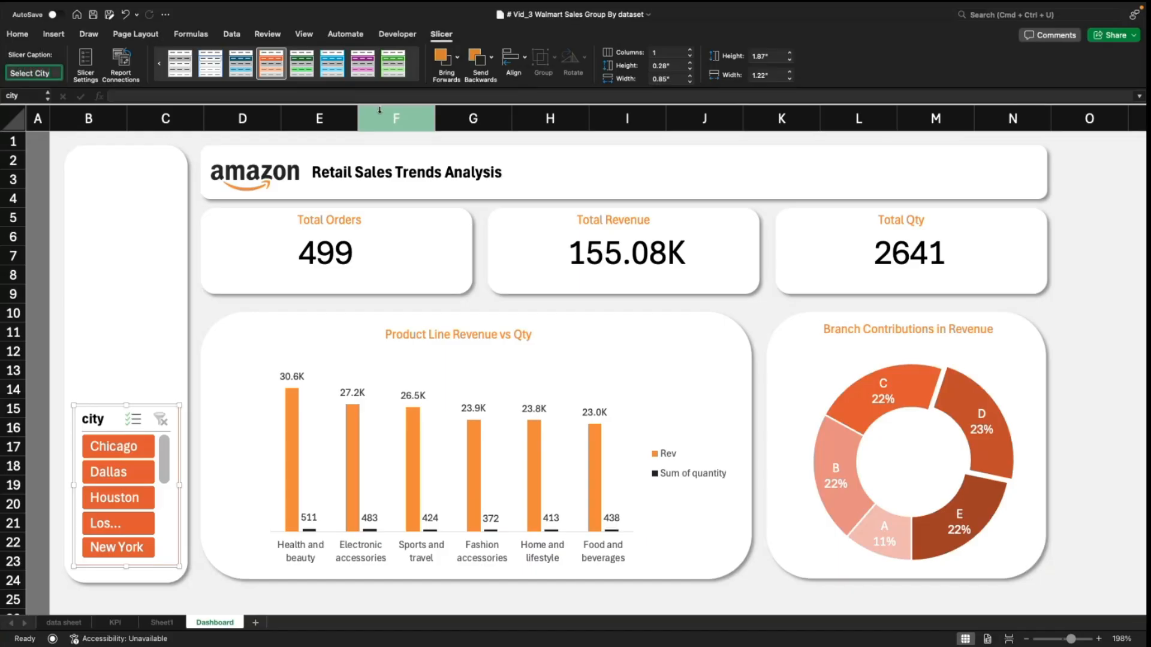
key(Return)
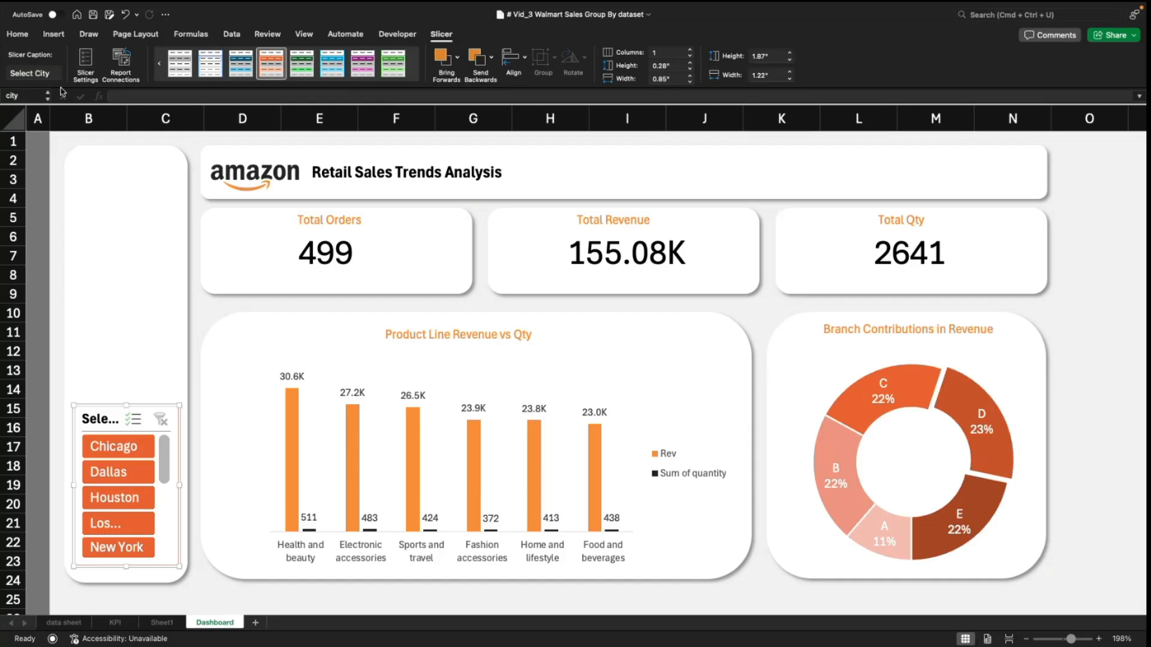
click(33, 72)
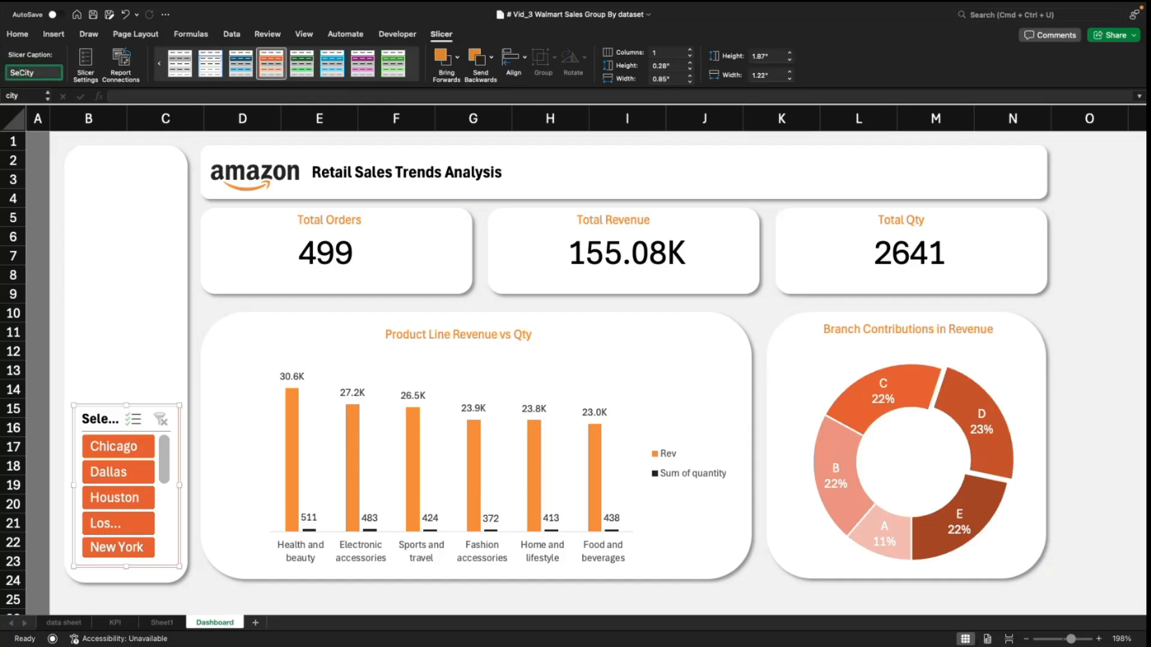
key(Return)
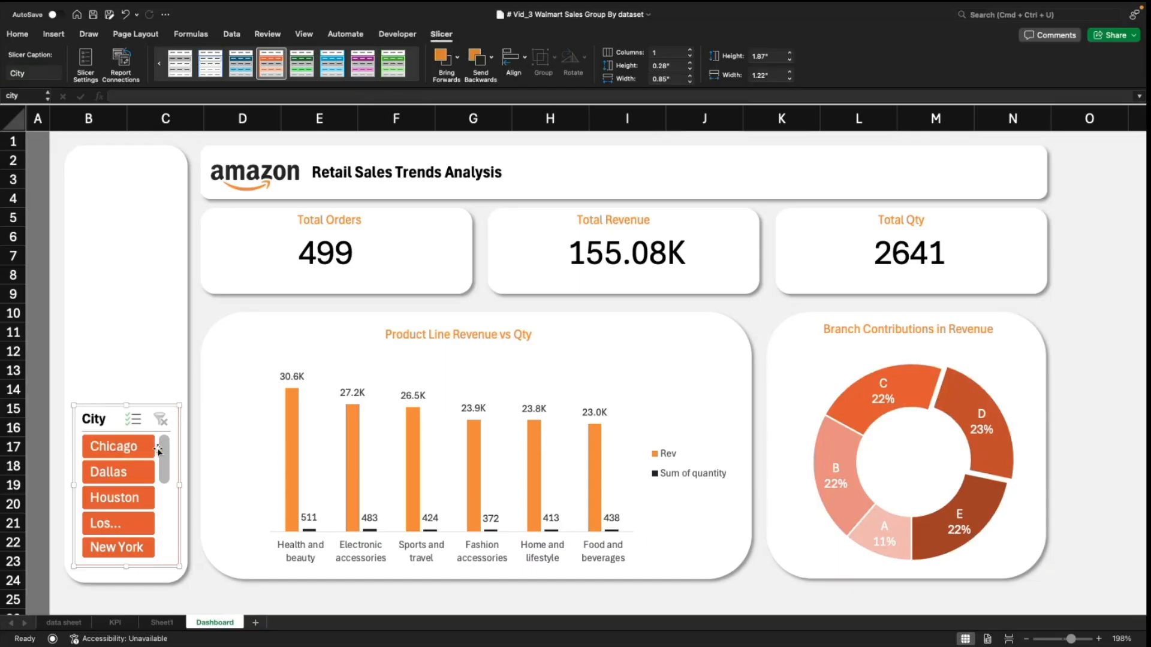
click(1087, 394)
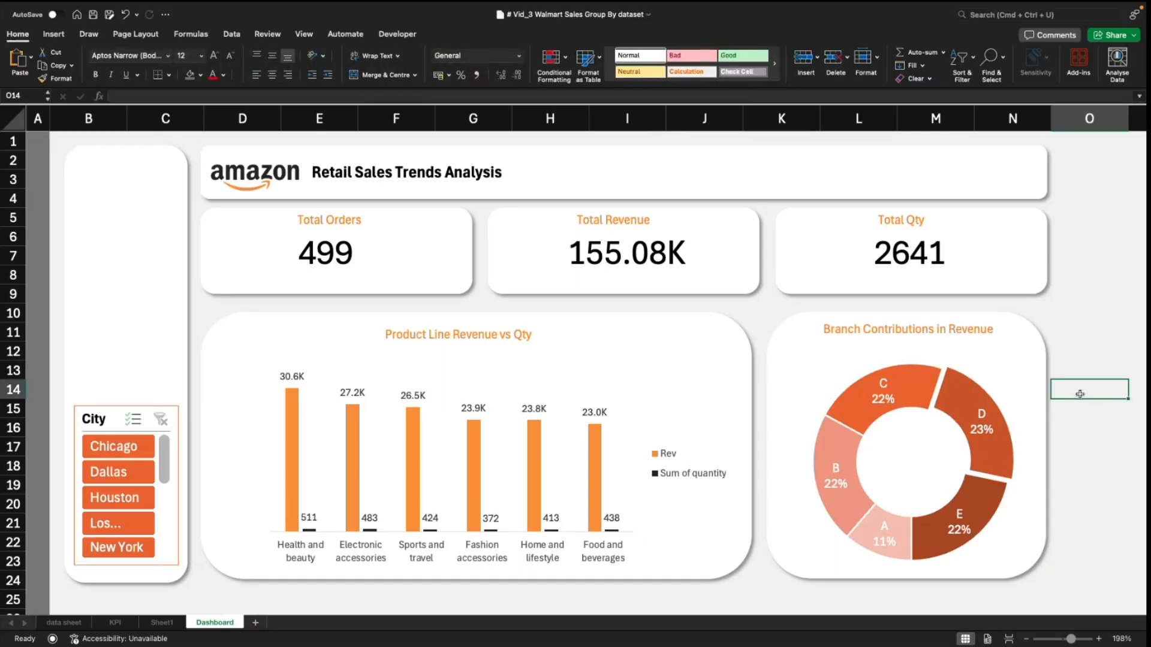
click(101, 412)
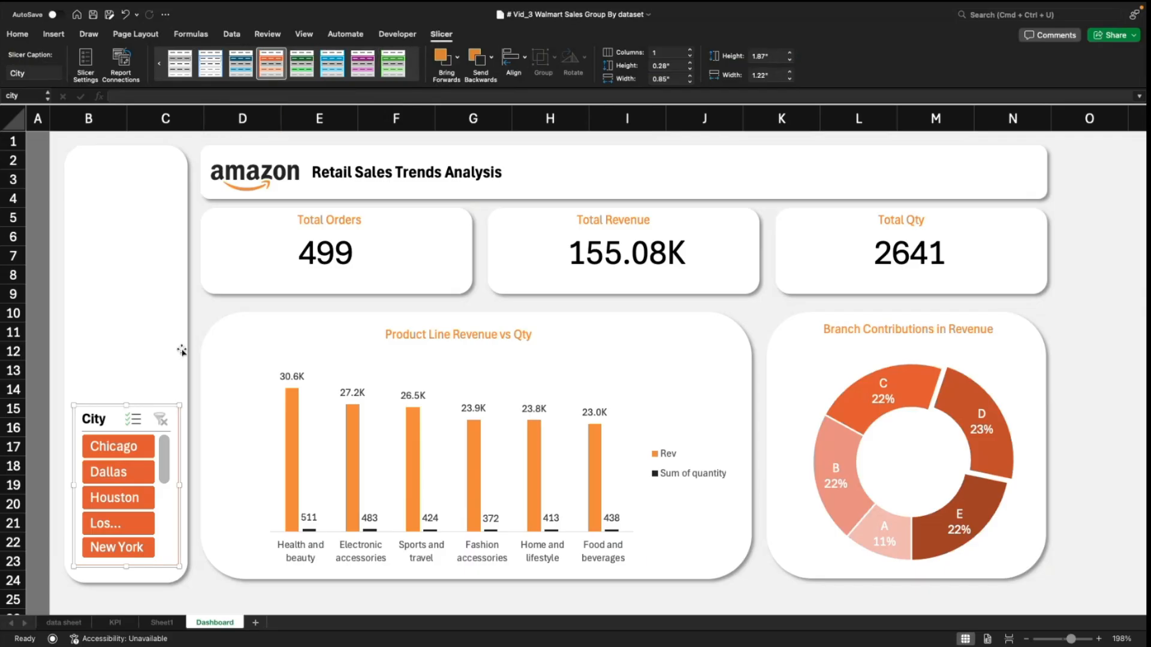
click(1095, 373)
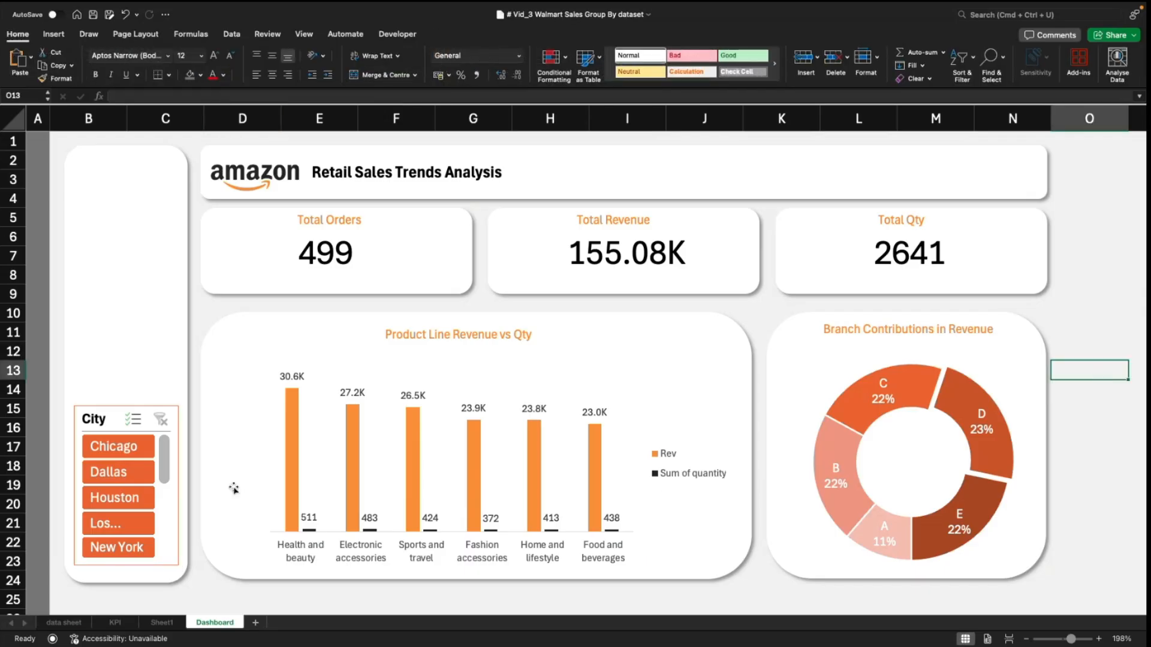
Step: Look over the pivot tables and the remaining branch and gender slicers on the KPI sheet
click(115, 623)
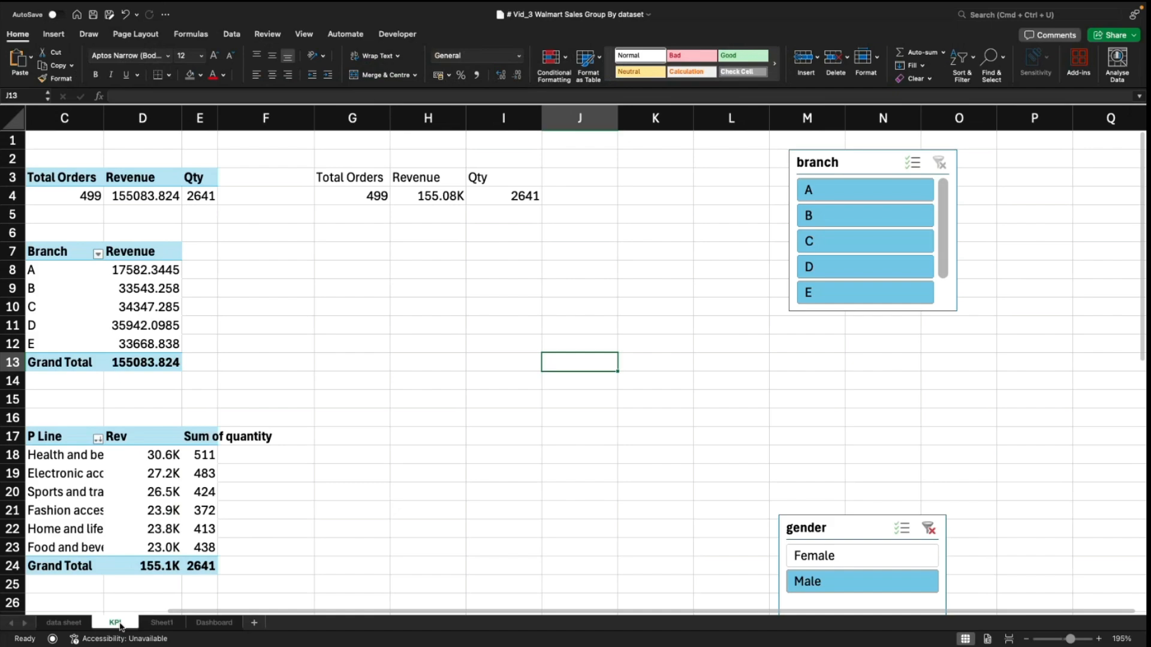
scroll(803, 525, down, 1)
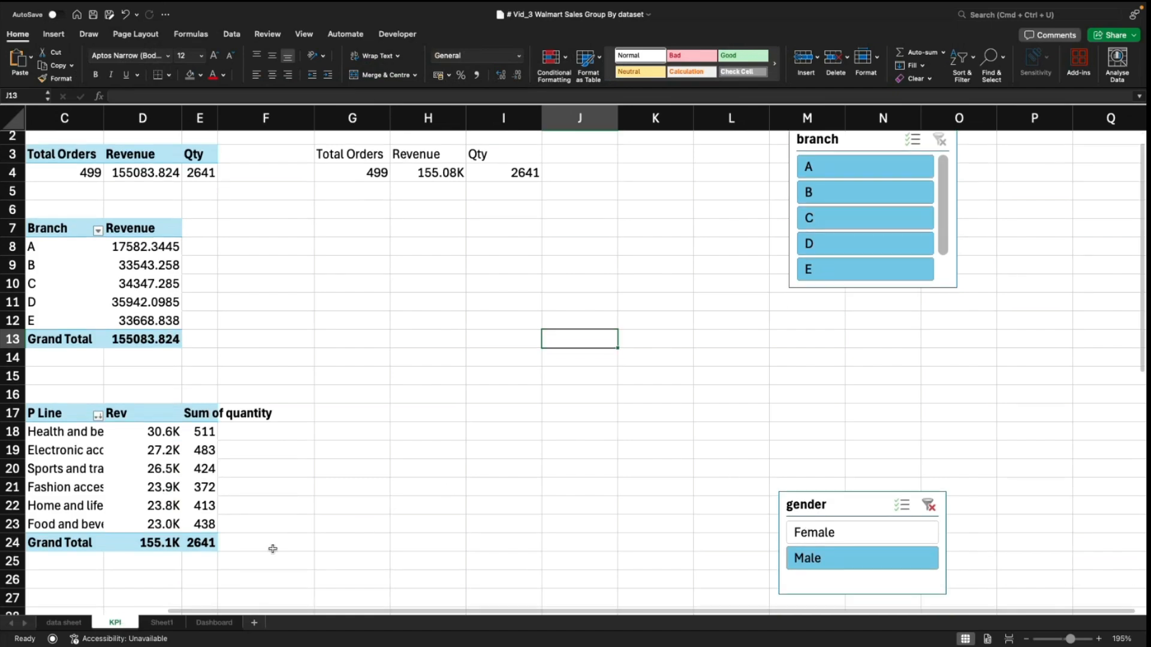
drag(221, 612, 1, 600)
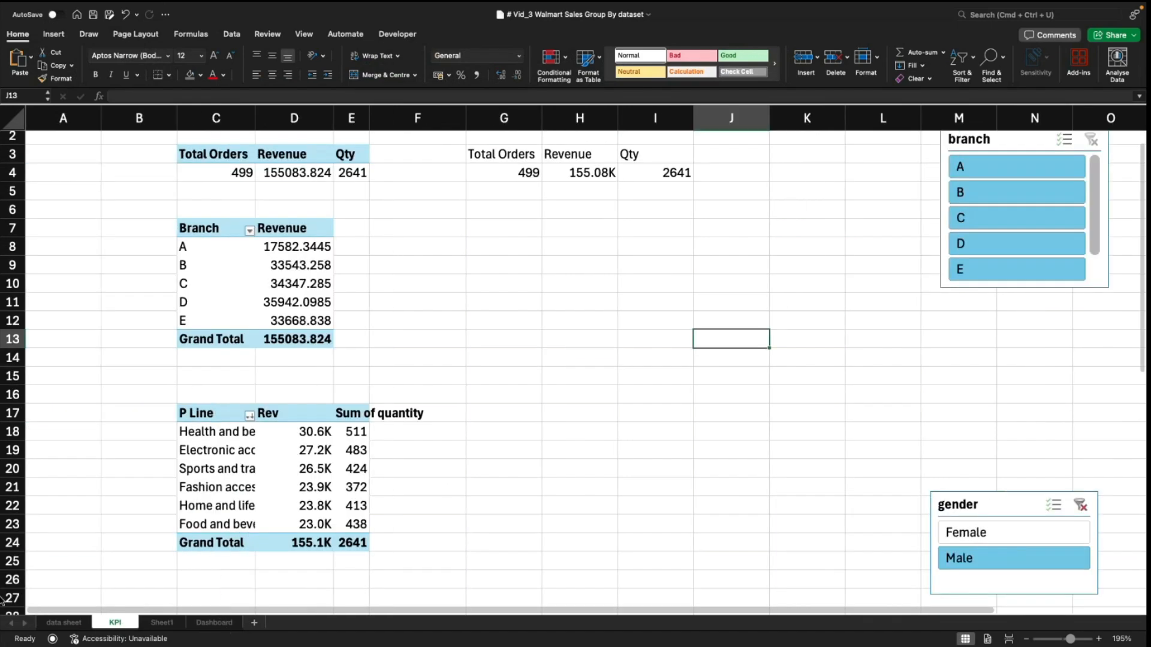
Step: Examine the data sheet's column headers from branch across to time for another field suitable as a slicer
click(46, 622)
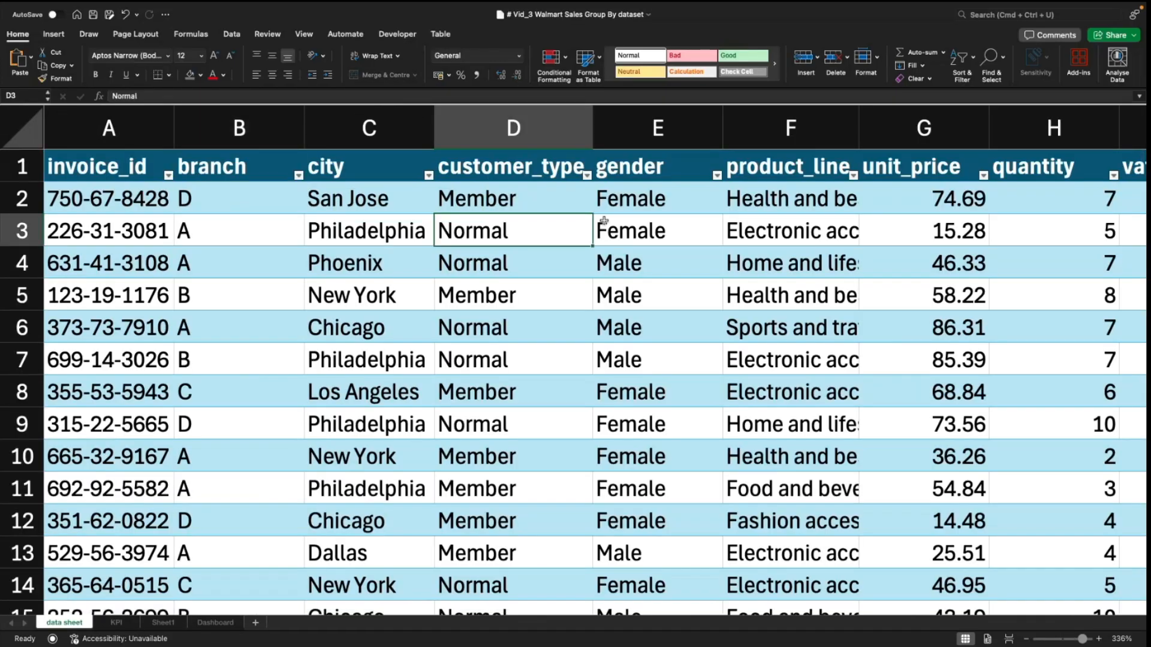
key(Left)
key(Up)
key(Up)
key(Left)
key(Right)
key(Right)
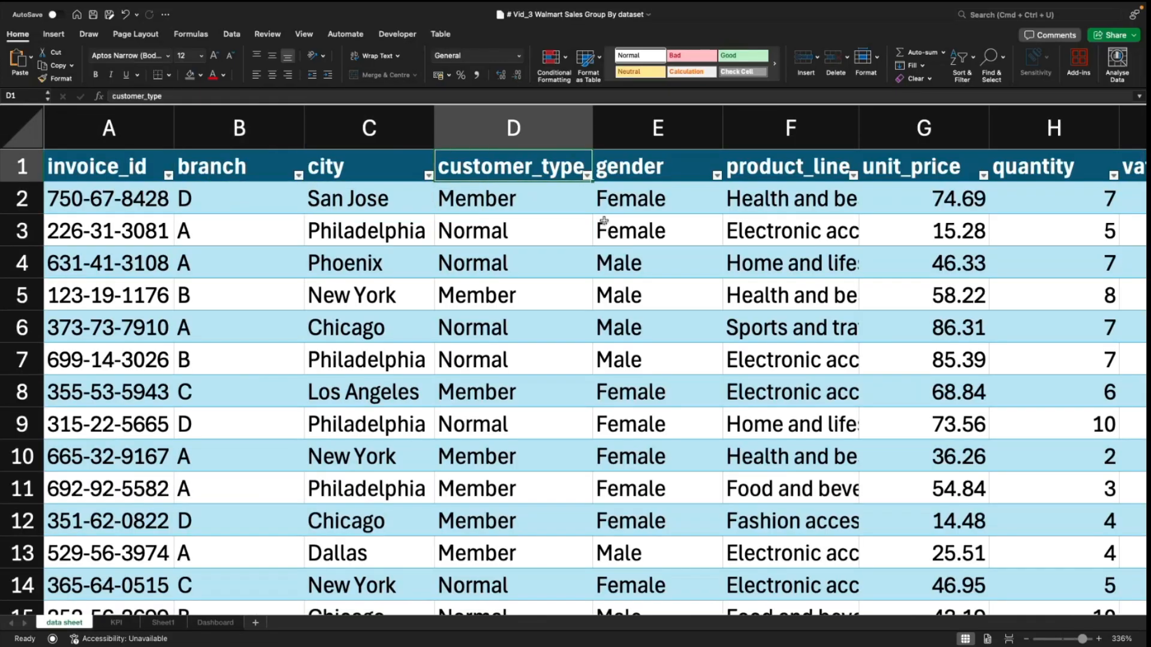
key(Right)
key(Right)
key(Right)
key(Right)
key(Left)
key(Left)
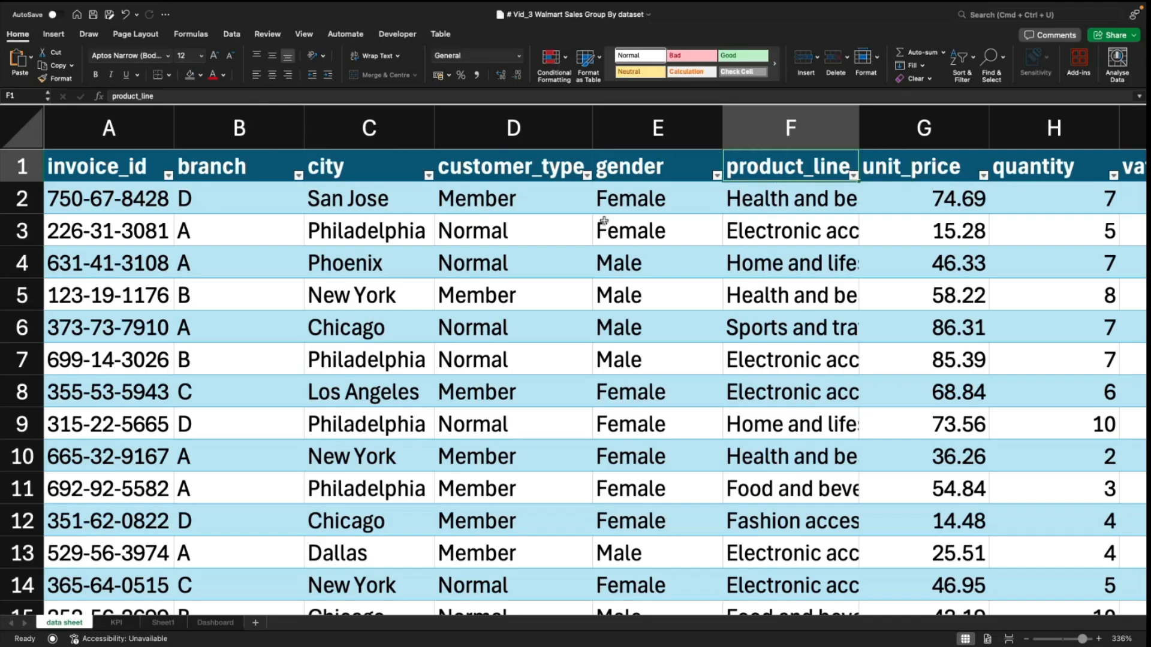
key(Left)
key(Left)
key(Right)
key(Right)
key(Right)
key(Right)
key(Right)
key(Right)
key(Right)
key(Right)
key(Right)
key(Right)
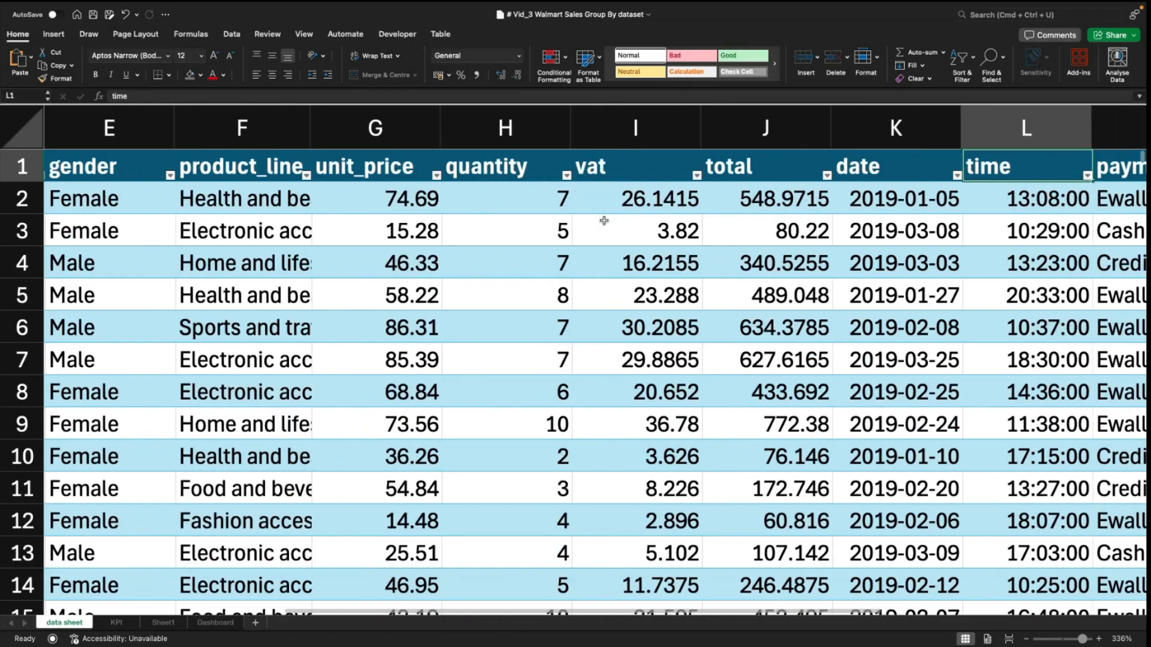
Step: Examine the payment_method and rating columns at the end of the data sheet as possible slicer fields
key(Left)
key(Left)
key(Right)
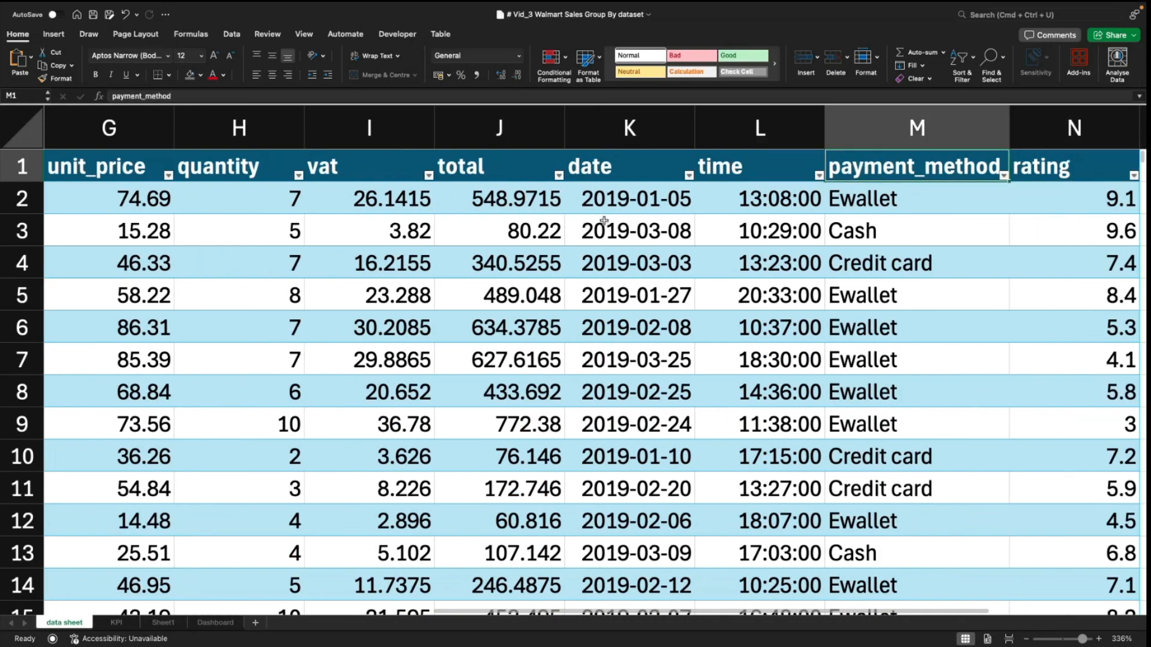
key(Right)
key(Right)
key(Left)
key(Left)
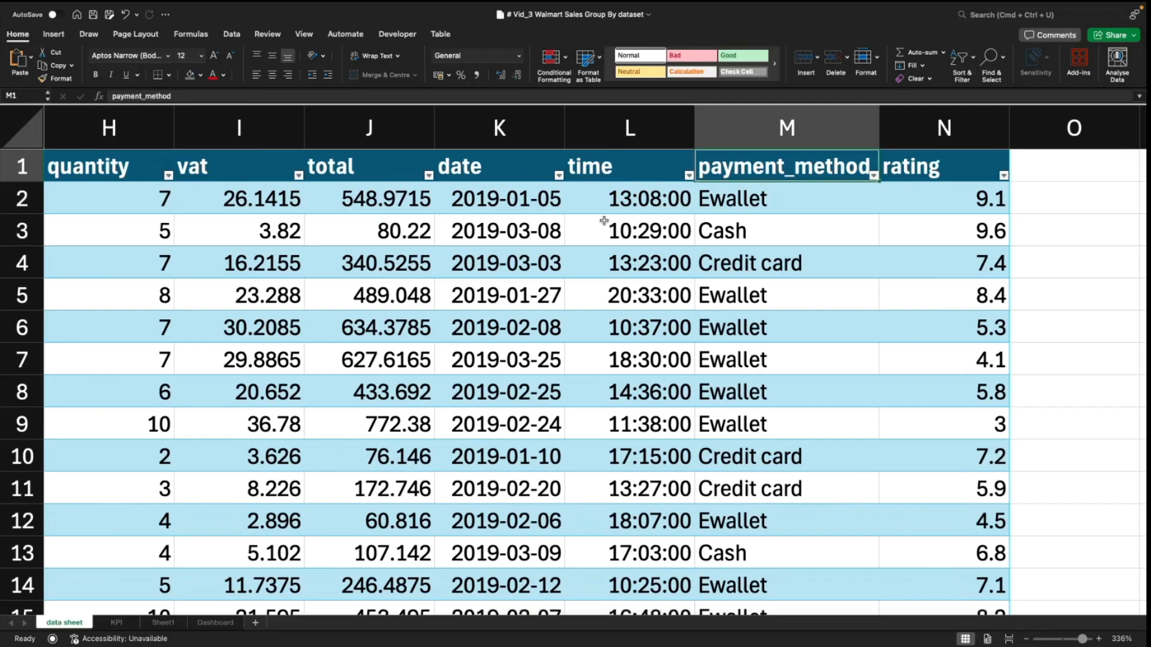
key(Right)
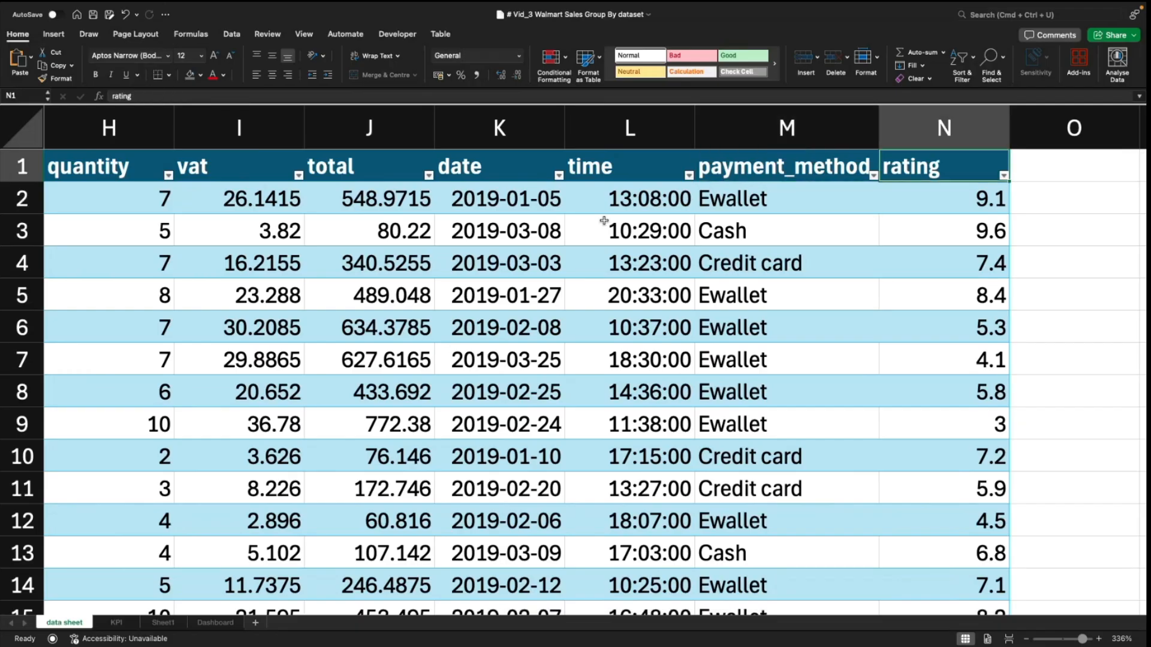
key(Down)
key(Up)
key(Left)
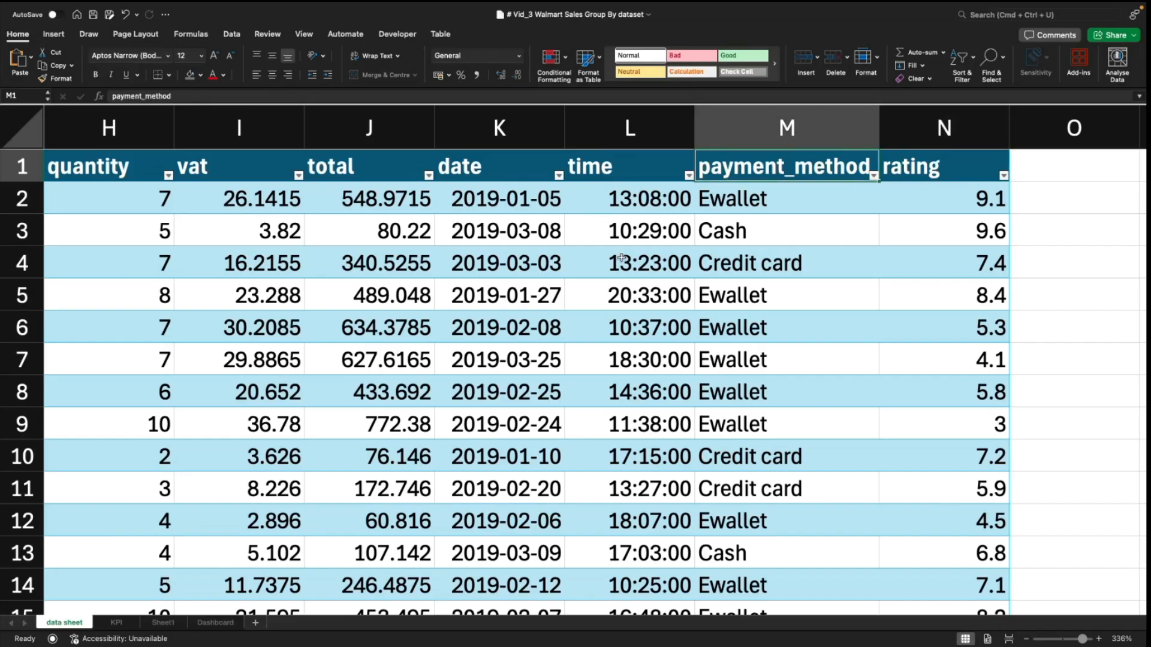
key(Down)
key(Up)
Step: Insert a payment_method slicer for the Product Line Revenue vs Qty chart on the Dashboard sheet
click(208, 625)
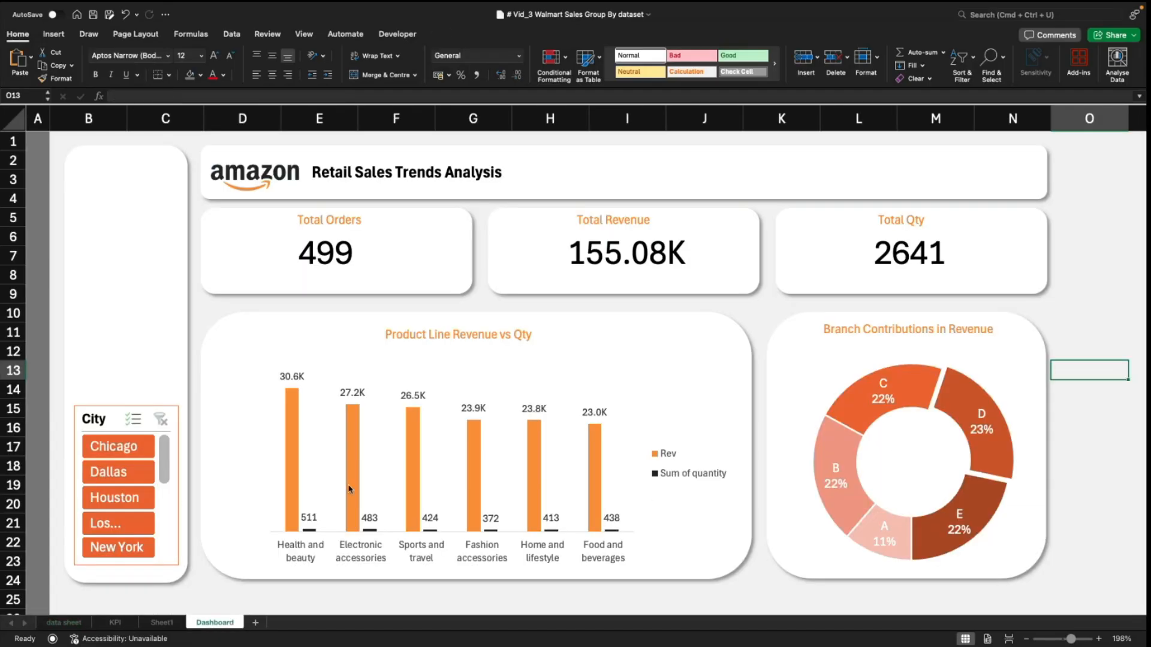
click(543, 447)
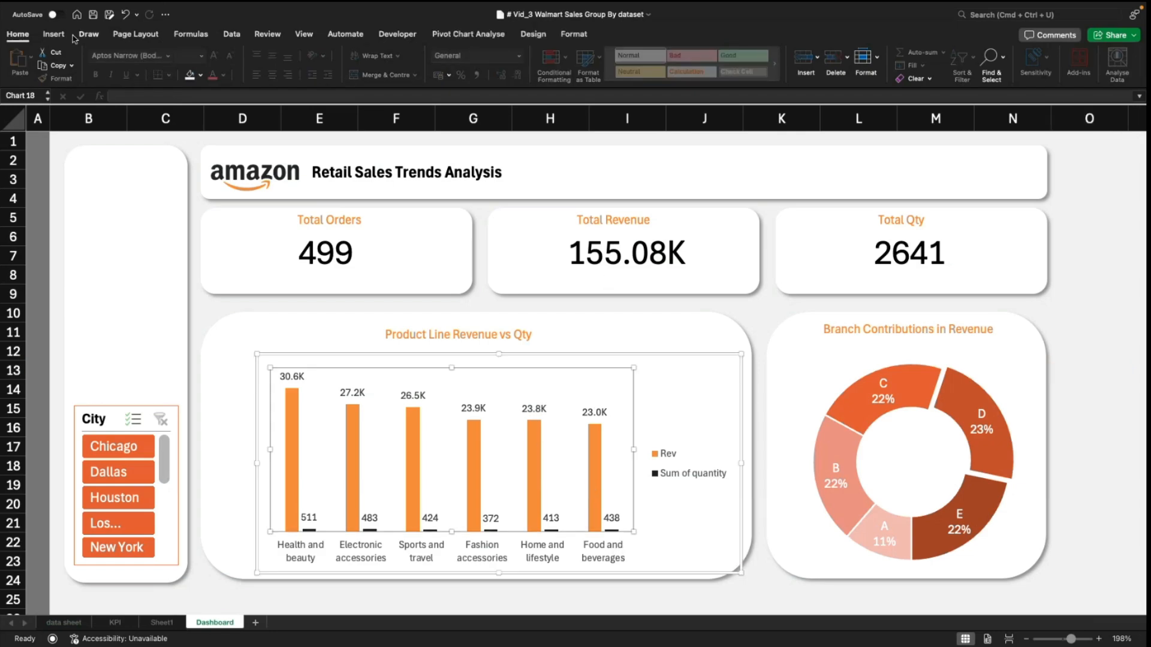
click(53, 35)
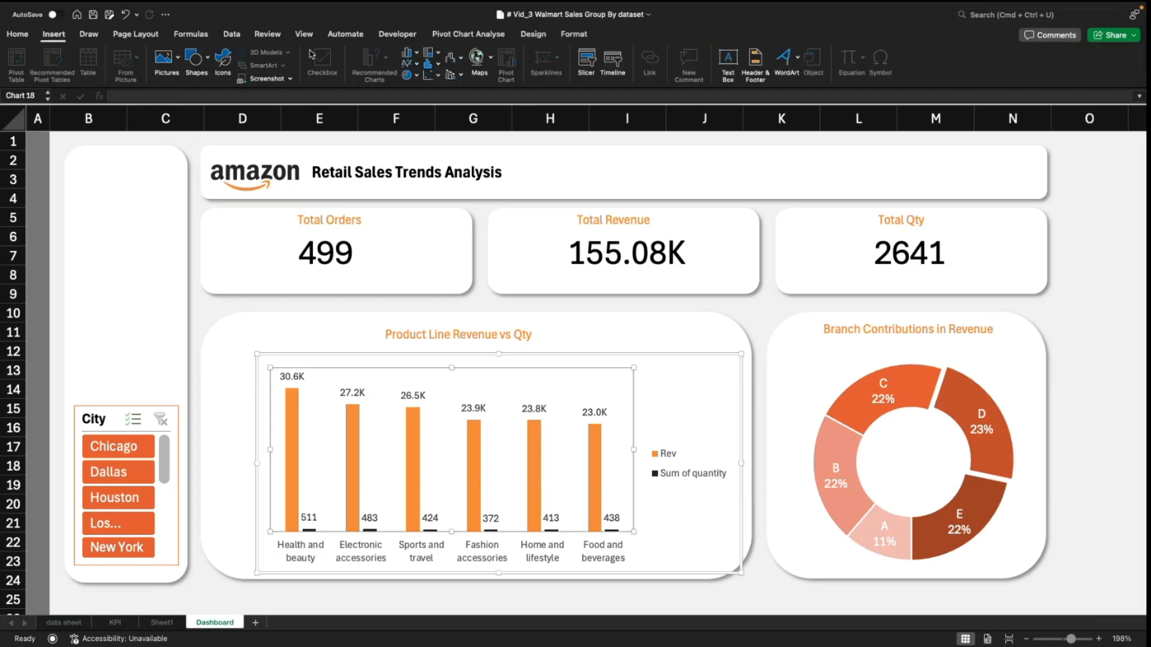
click(588, 60)
scroll(553, 193, down, 5)
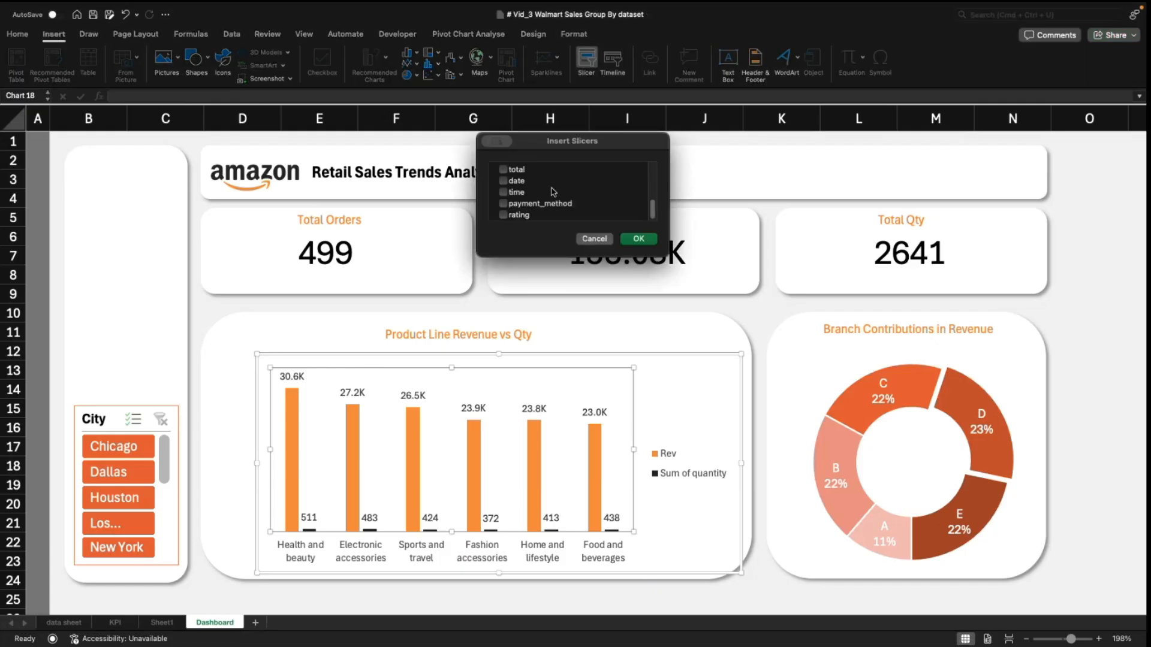
click(520, 205)
click(503, 204)
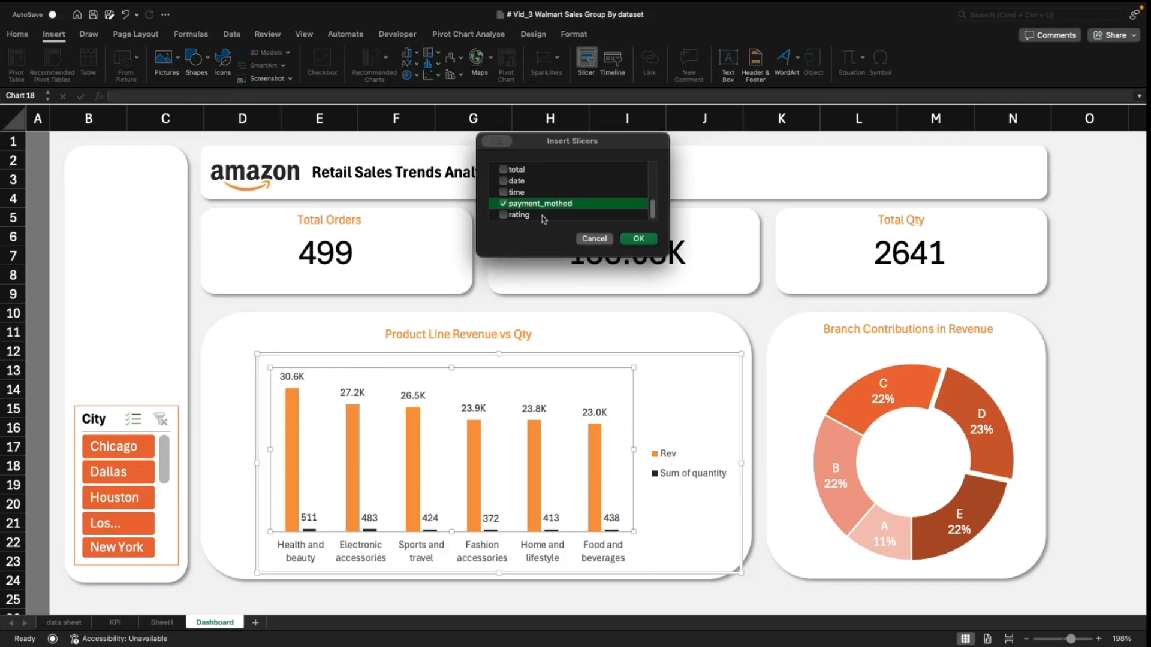
click(627, 240)
Step: Shorten the payment_method slicer to about 1.33" high and apply the solid orange slicer style
drag(566, 273, 545, 289)
drag(575, 521, 574, 390)
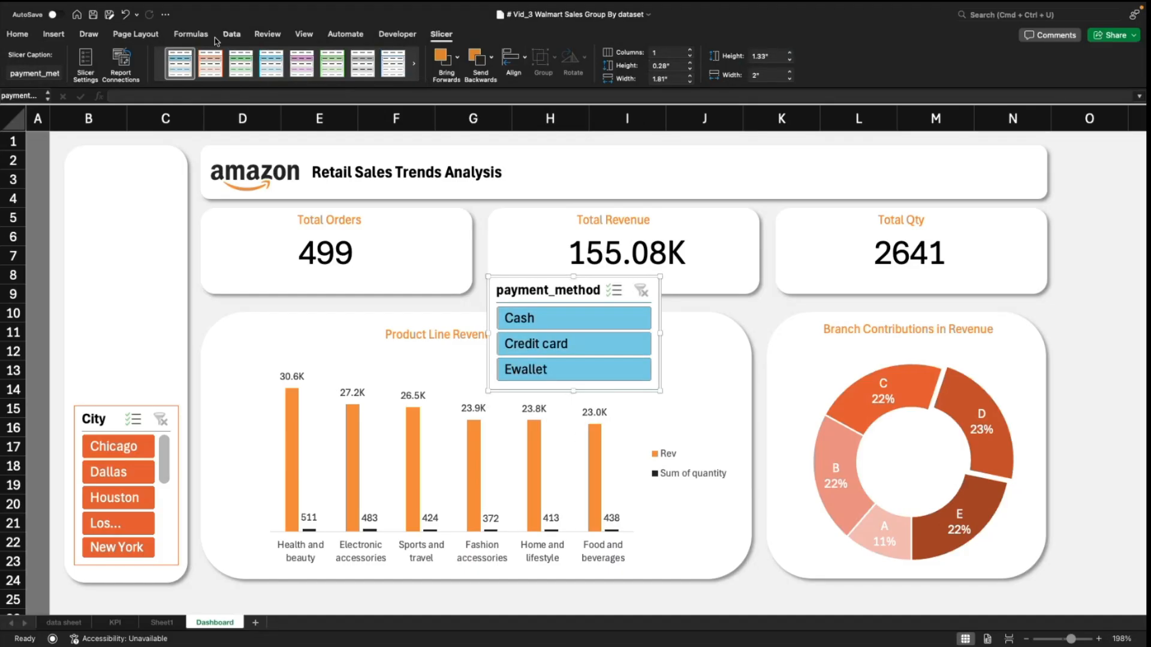
click(416, 70)
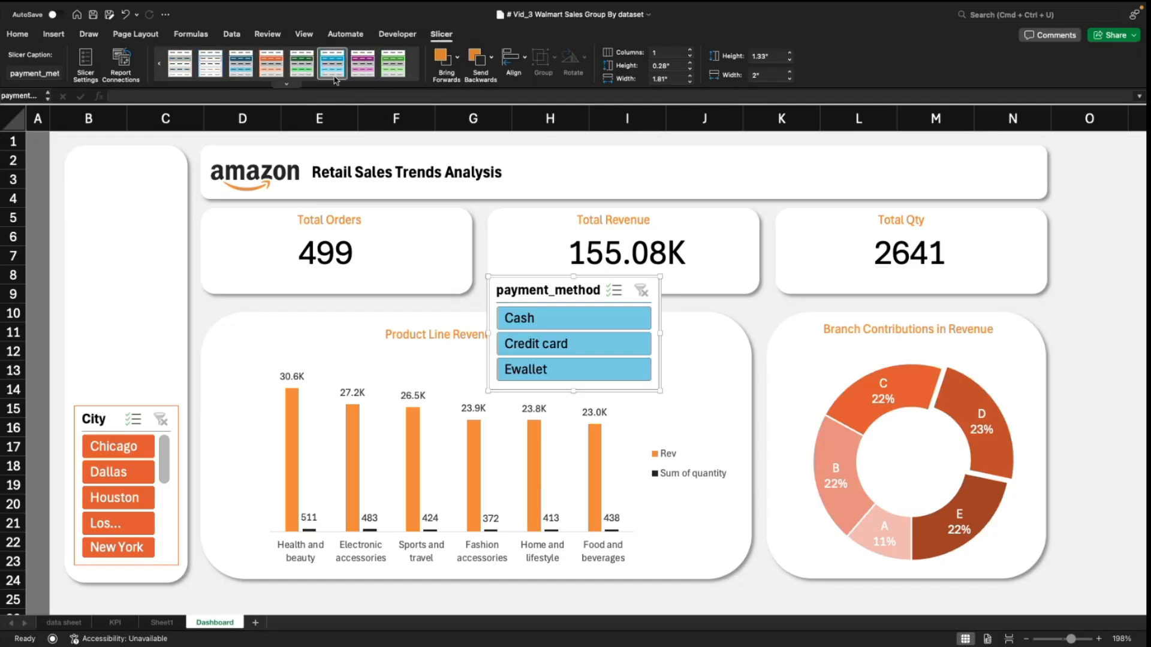
click(272, 63)
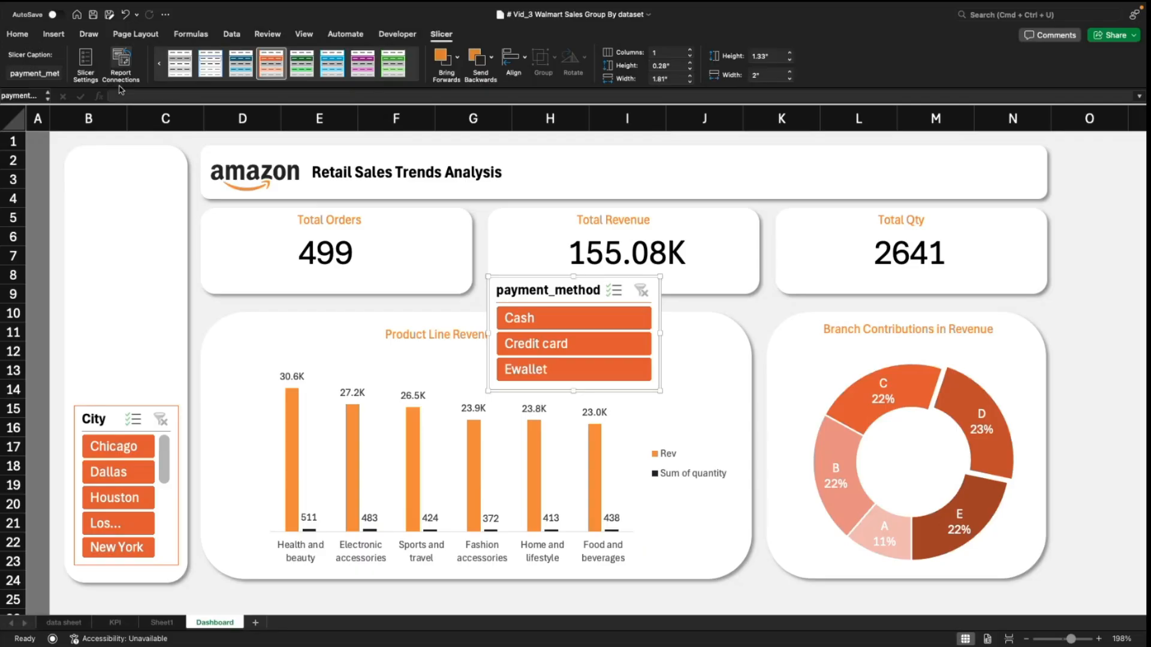
Step: Connect the payment_method slicer to all three KPI-sheet pivot tables and fit it above the City slicer in the side card, about 1.22" wide
click(121, 63)
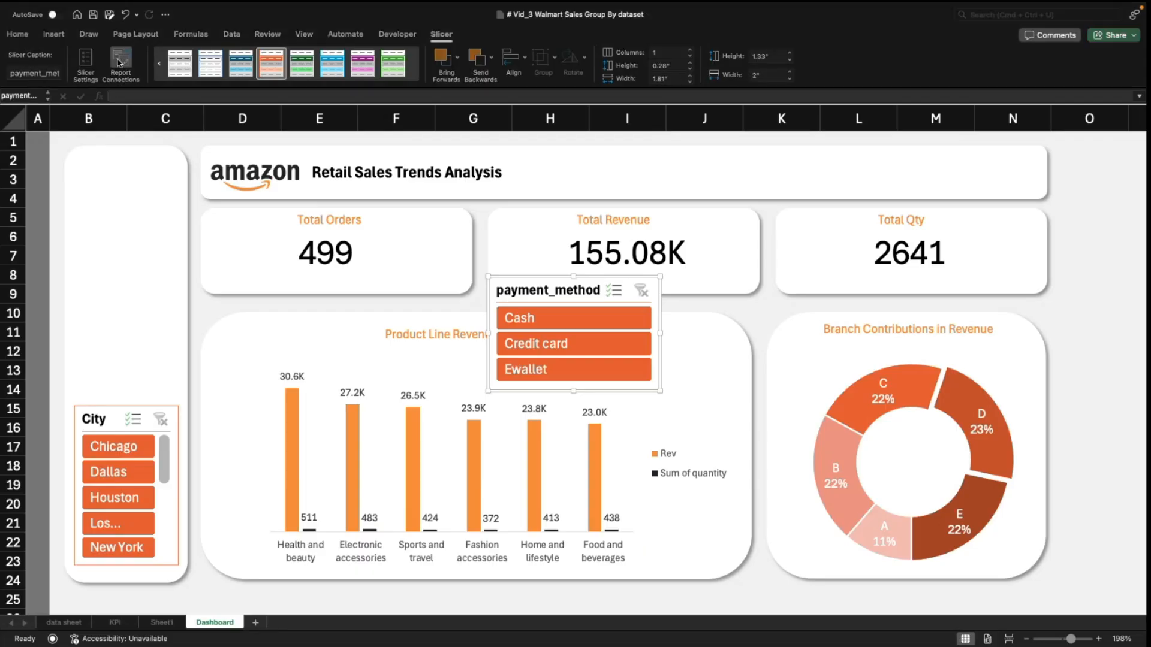
click(468, 198)
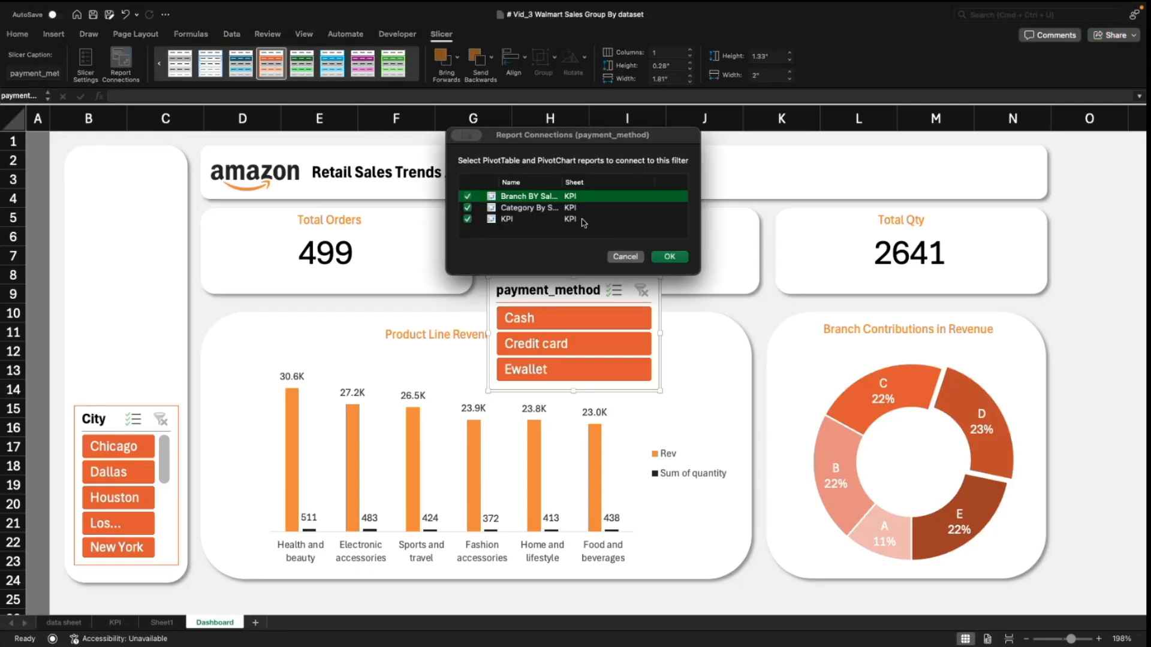
click(667, 256)
drag(564, 292, 149, 300)
drag(246, 342, 179, 341)
Step: Test the payment_method slicer by filtering the dashboard on Credit card, Ewallet and finally Cash
click(108, 353)
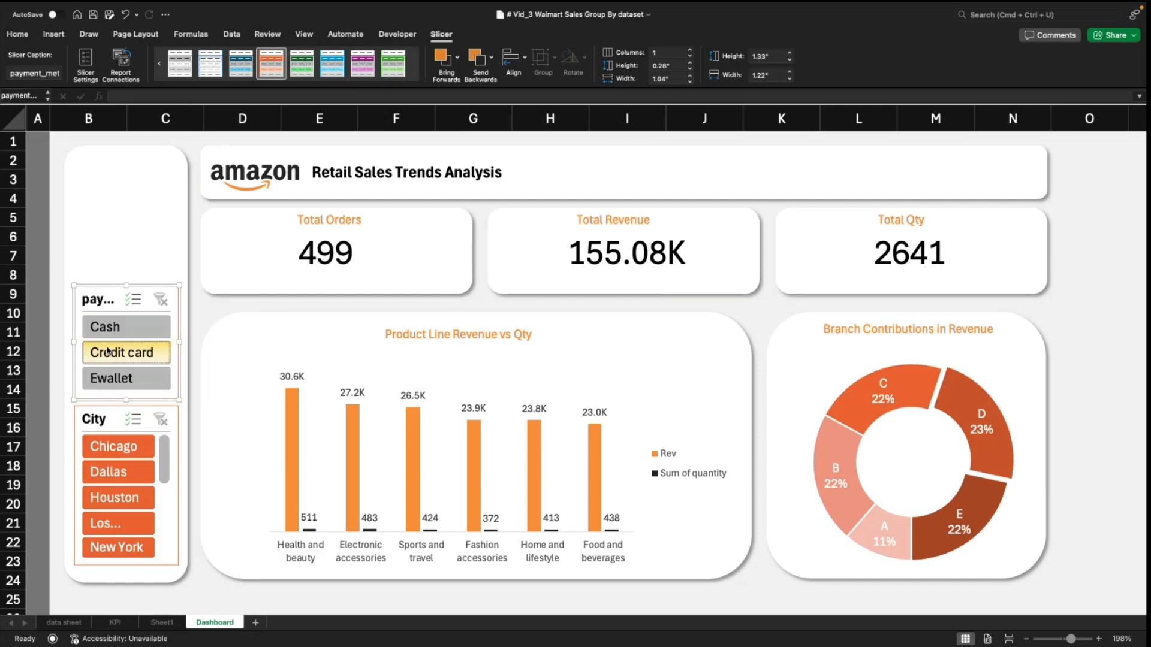
super+click(120, 378)
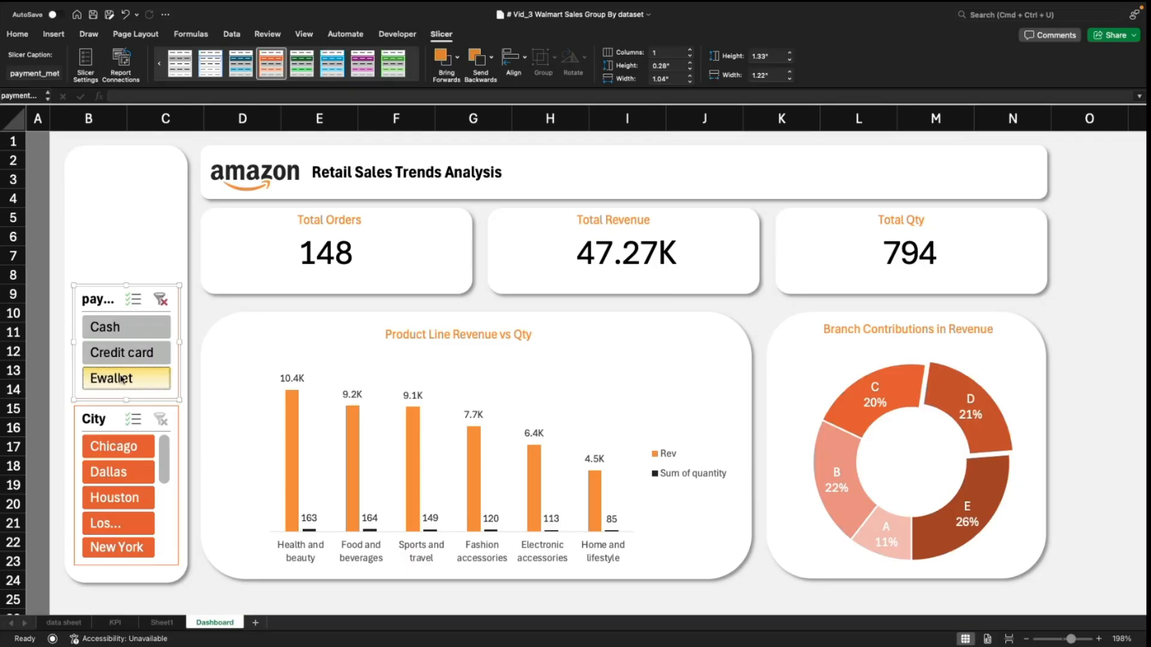
click(127, 327)
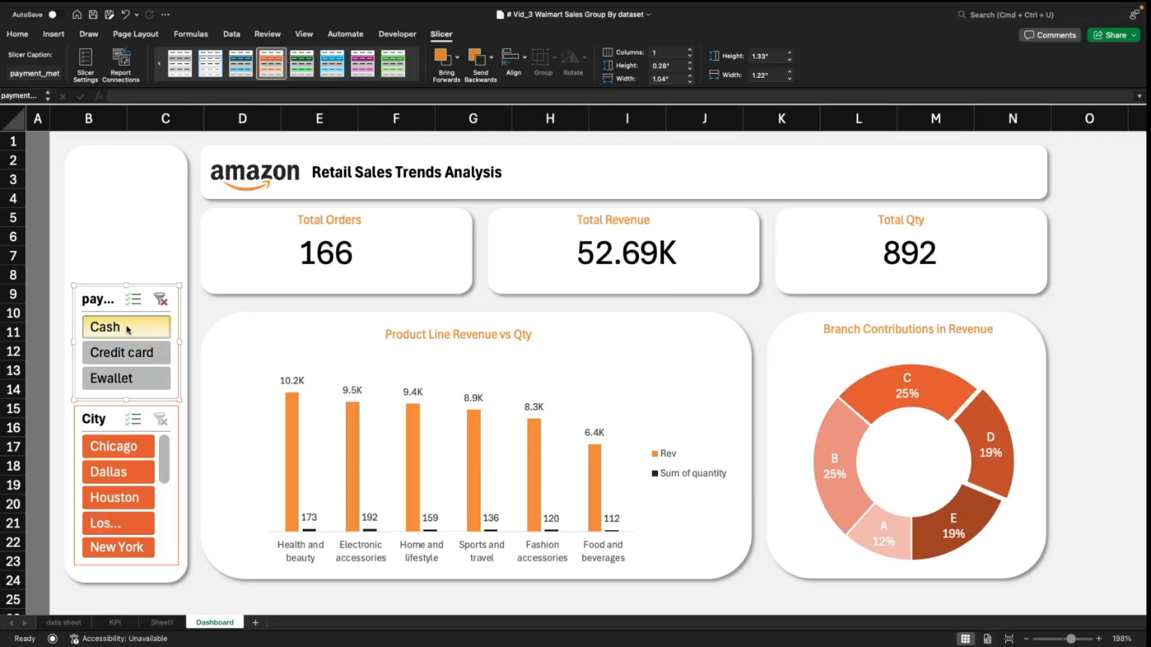
Step: Widen the Rev columns in the product line chart by reducing the series gap width to 36%, and deselect the chart
click(293, 442)
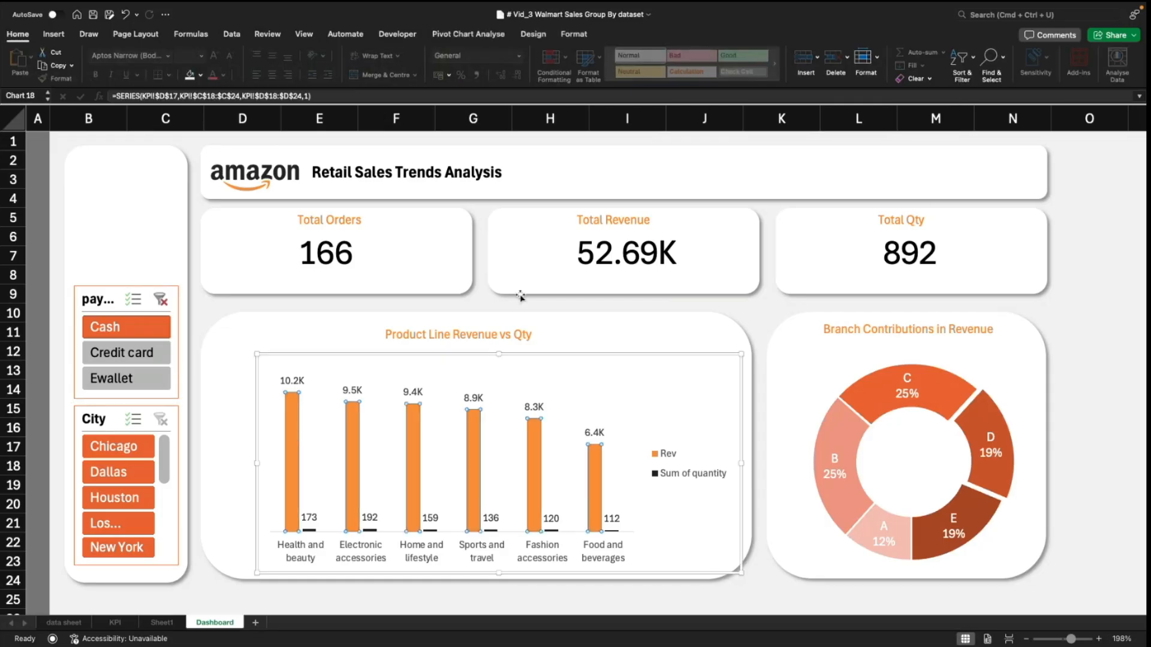
click(574, 34)
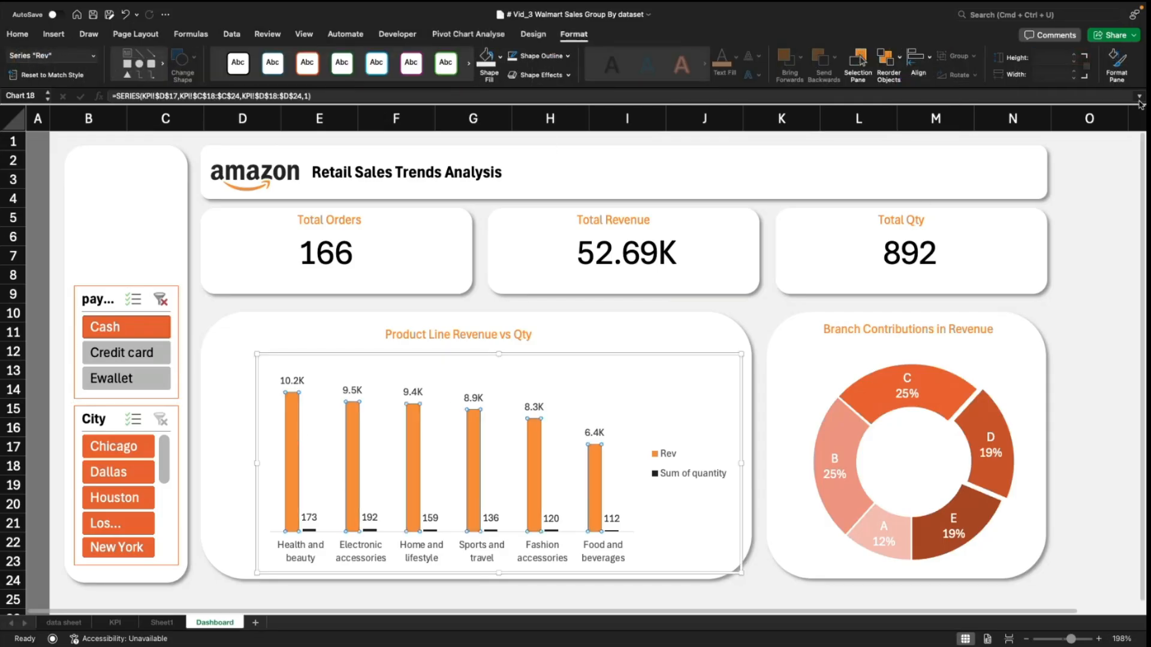
click(1116, 63)
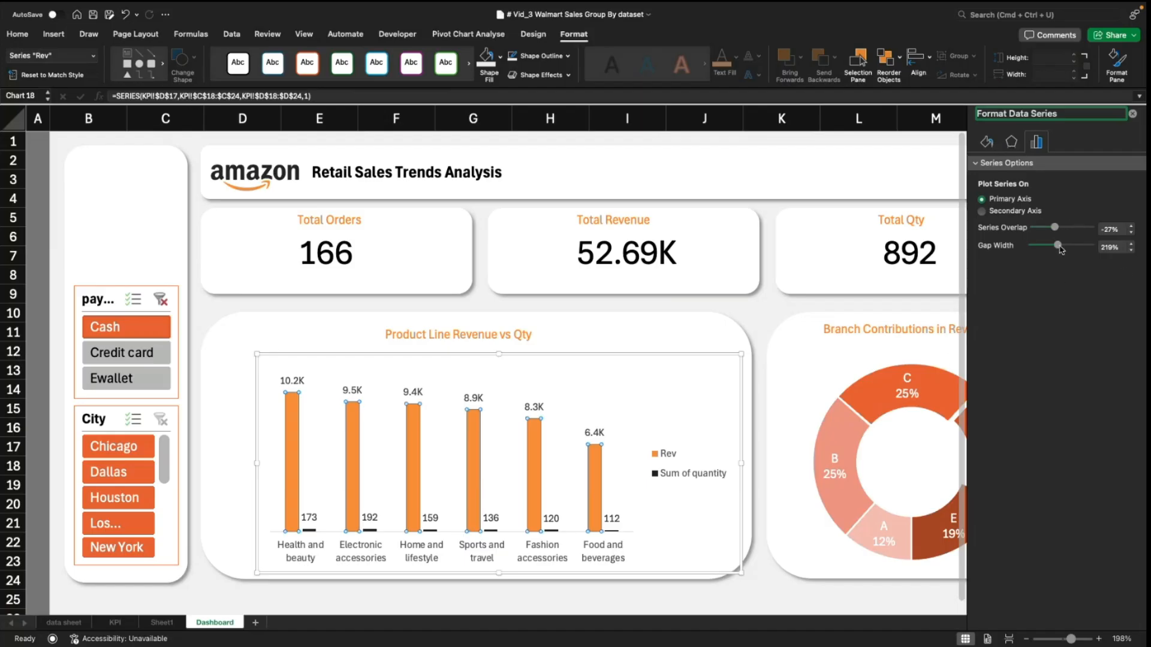
drag(1059, 249, 1043, 251)
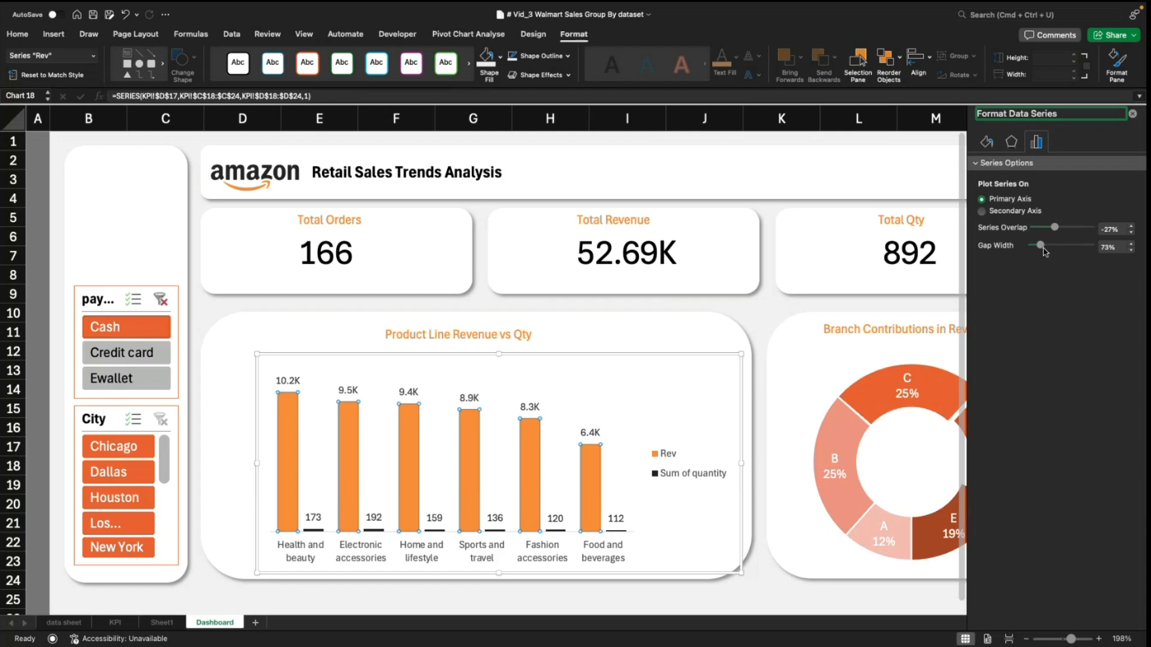
drag(1044, 251, 1039, 248)
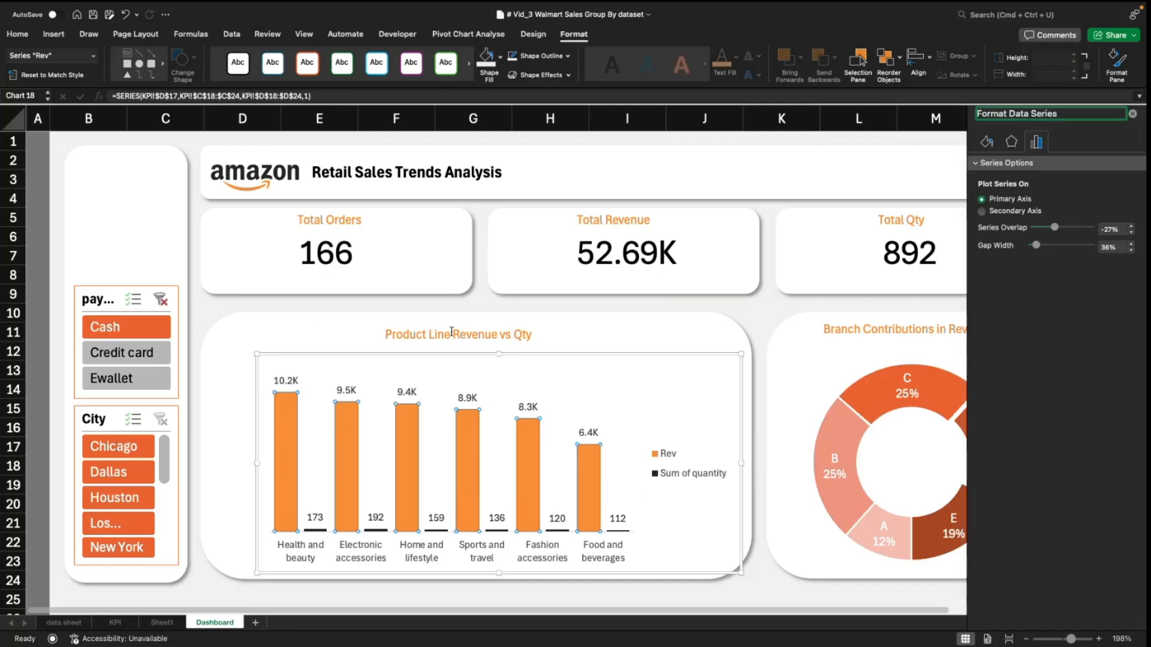
click(1132, 113)
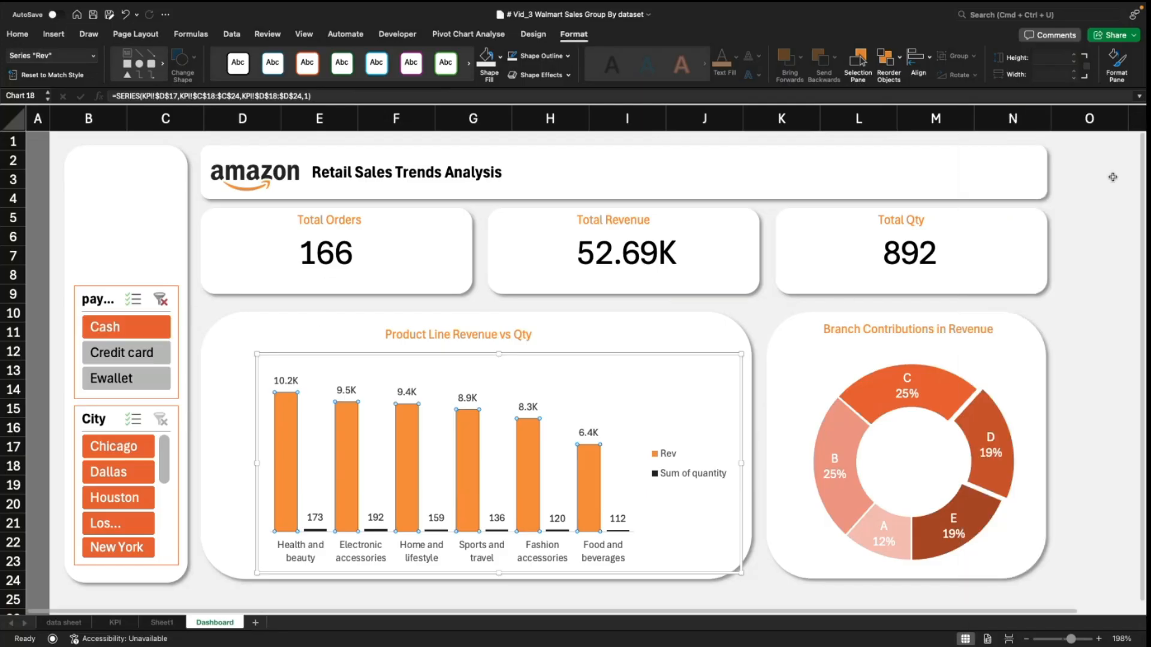
click(1106, 192)
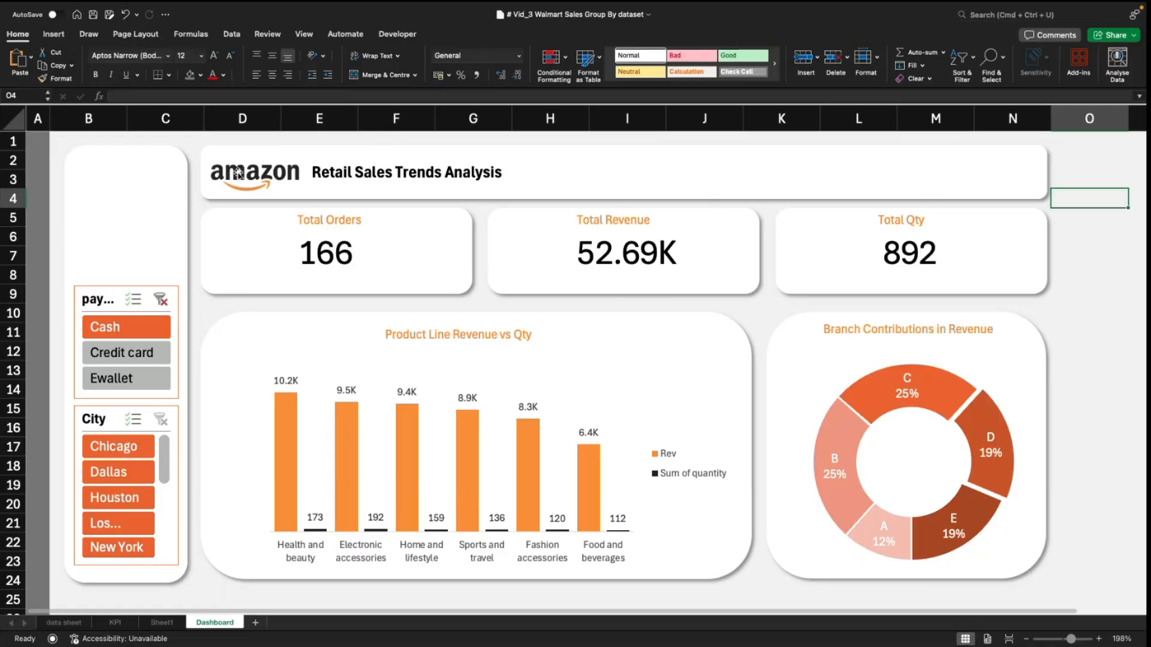
Step: Insert a timeline on the date field for the product line chart and place it over the end of the header card
click(344, 370)
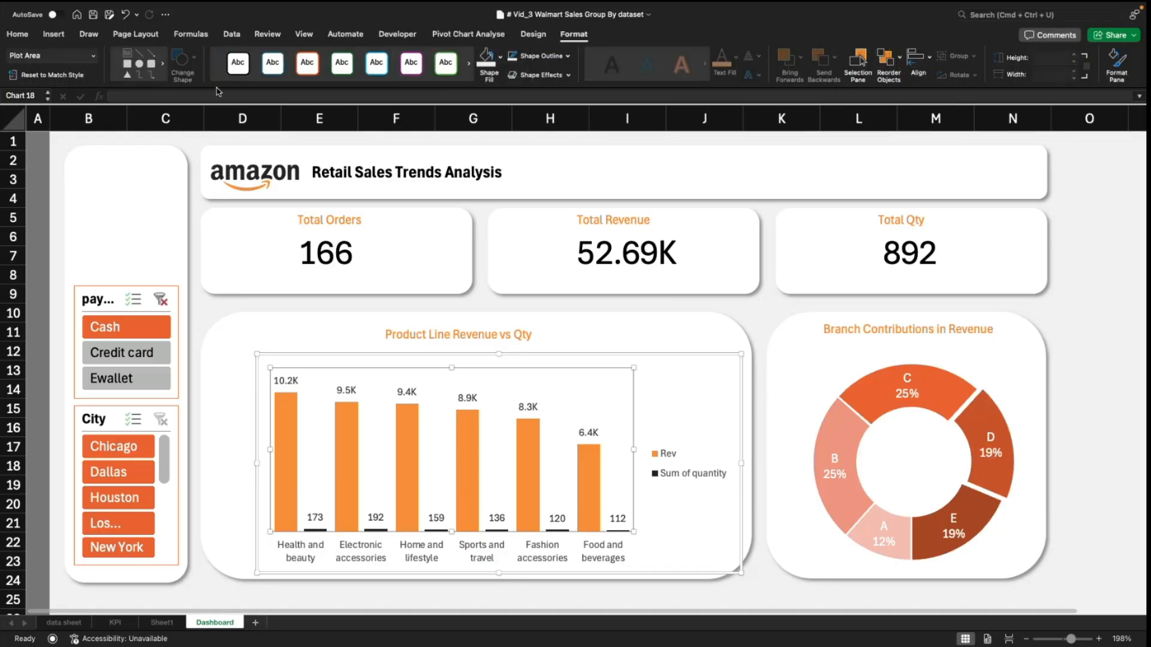
click(53, 34)
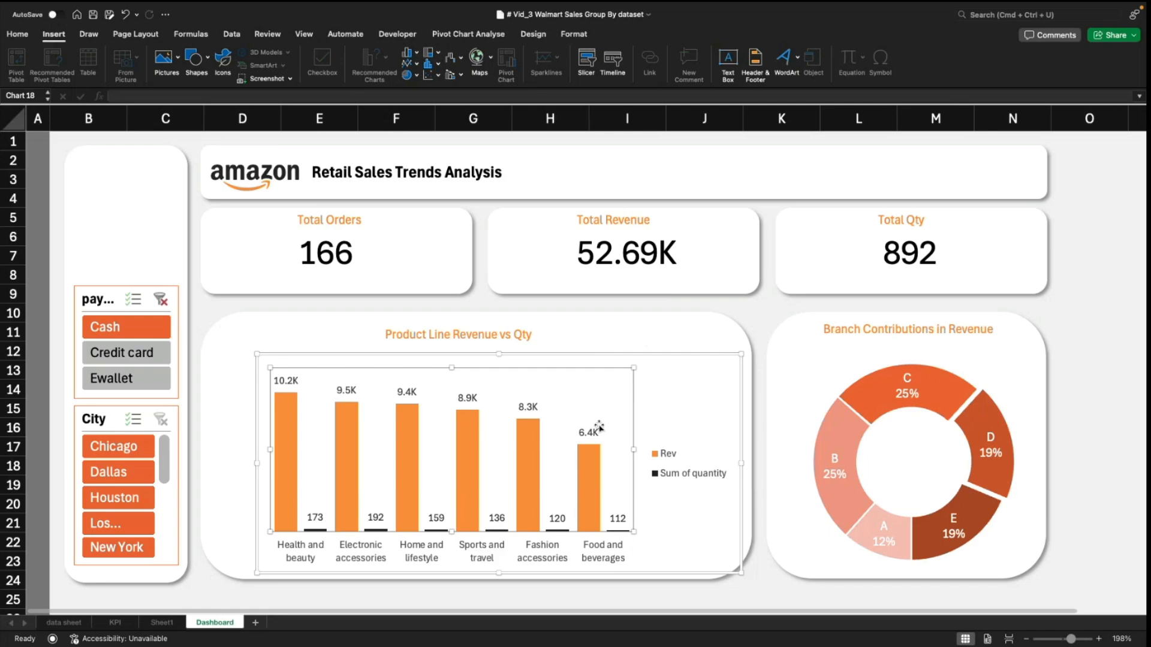
click(609, 63)
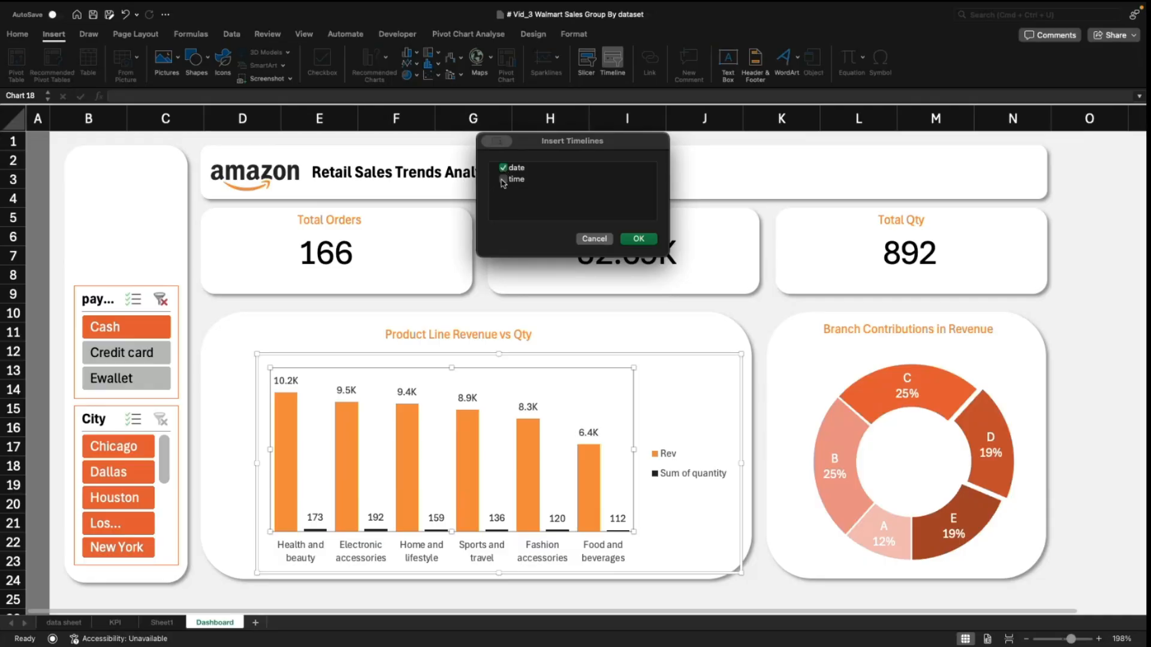
click(503, 168)
click(628, 240)
drag(653, 334, 865, 163)
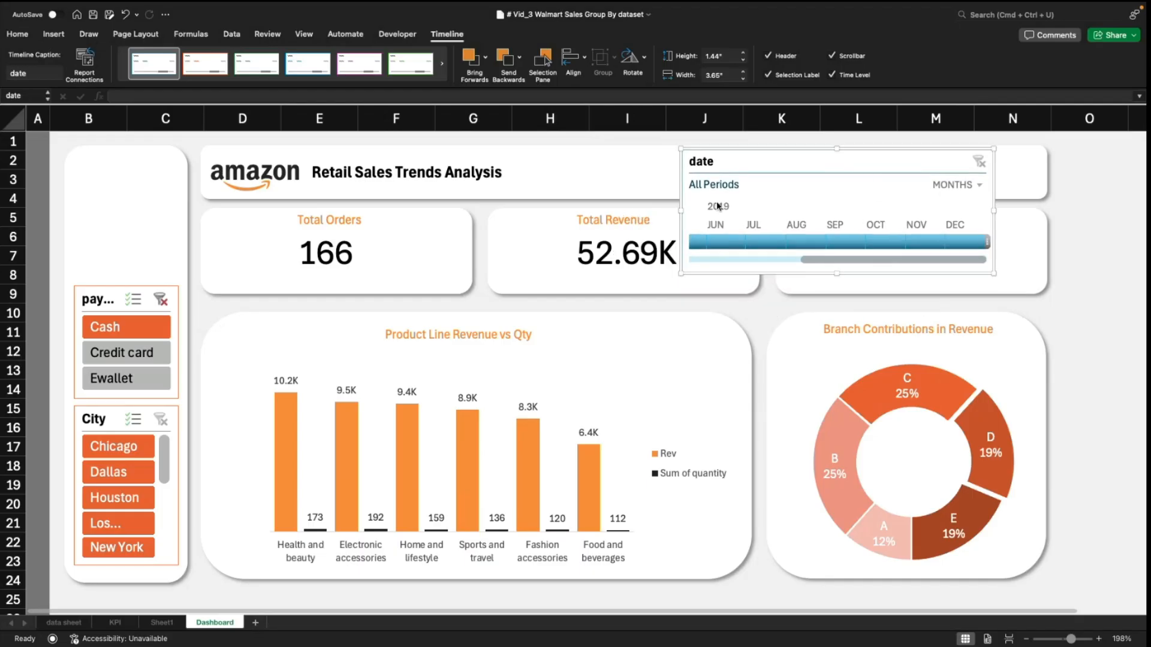
Step: Review the date timeline's time levels and available commands, keeping the level at Months
click(954, 187)
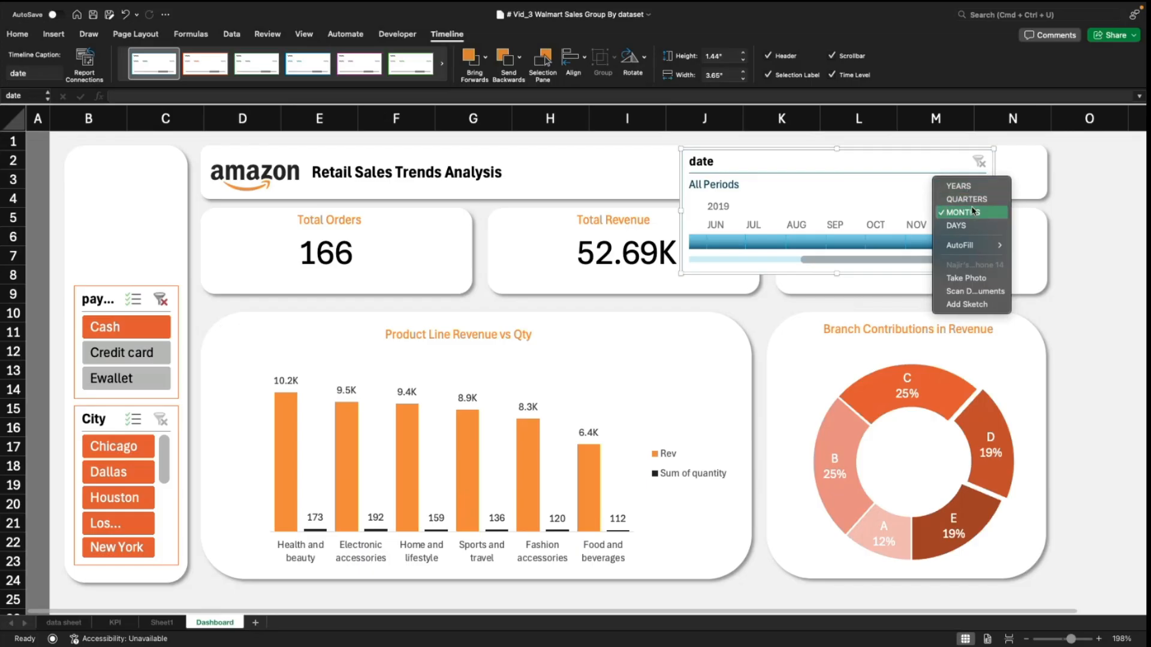
click(965, 213)
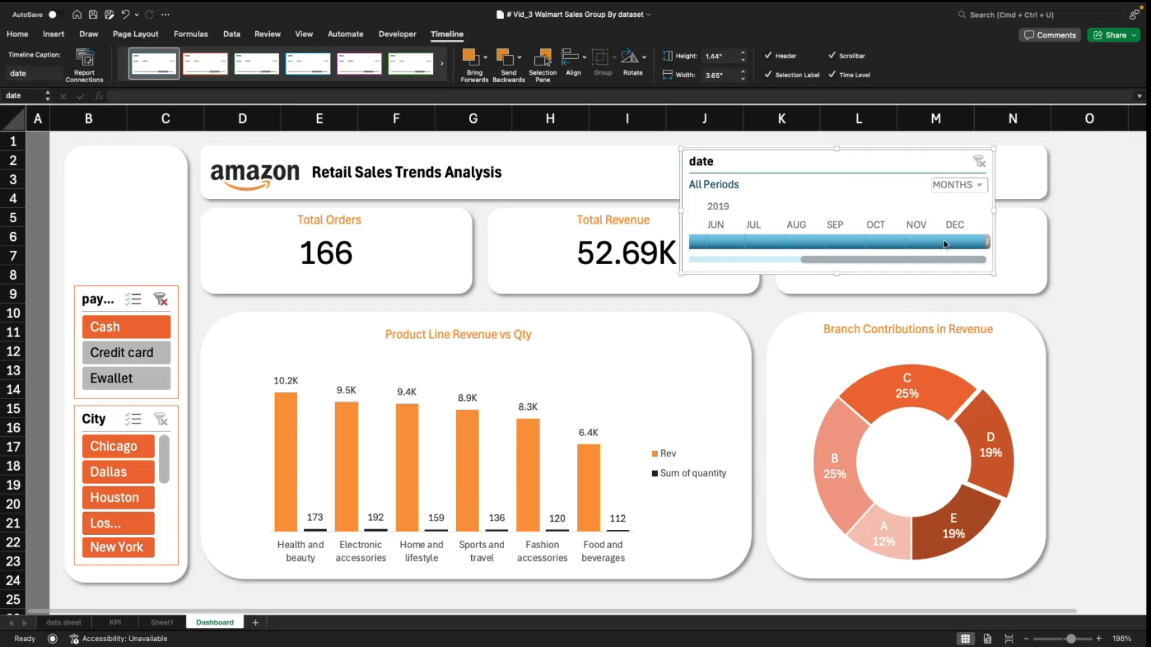
right_click(812, 160)
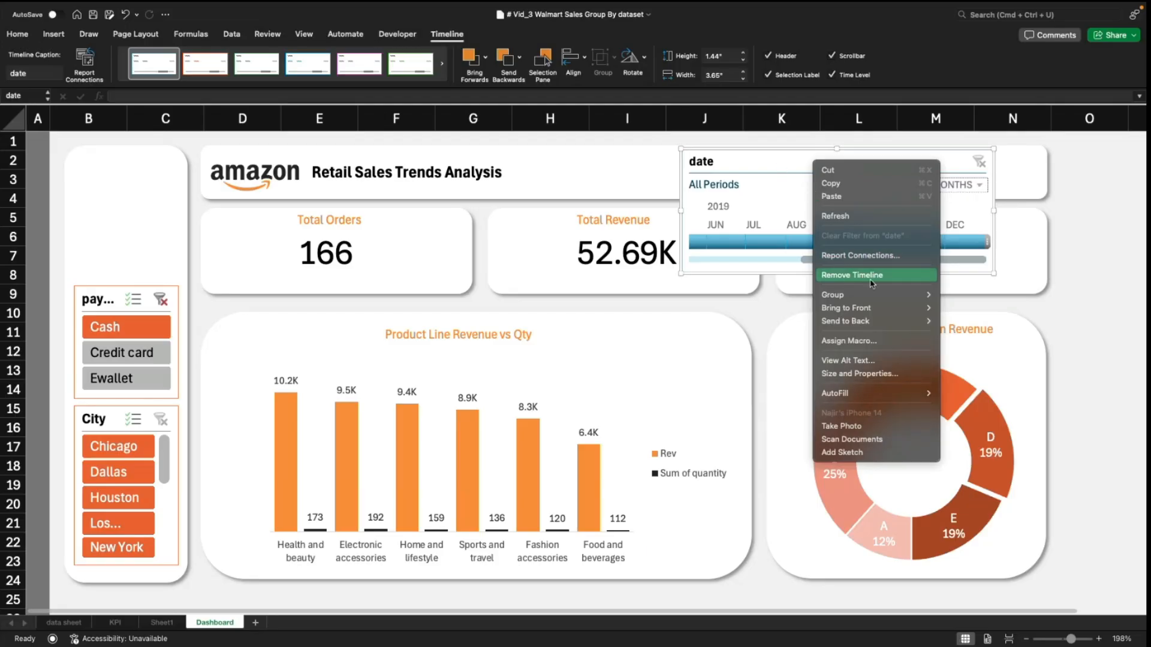
click(801, 163)
Step: Move the date timeline further toward the end of the header card and reduce its height to about 1.19"
mouse_move(815, 163)
mouse_down()
mouse_move(829, 162)
mouse_move(812, 161)
mouse_up()
drag(834, 268, 835, 210)
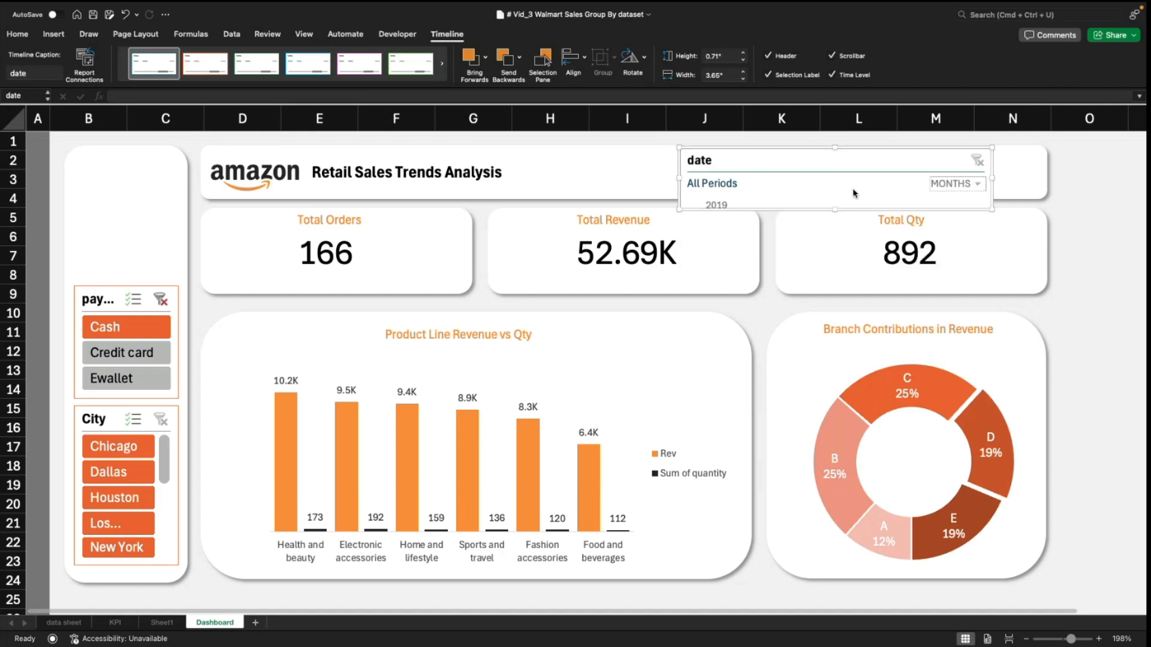
drag(872, 154, 899, 156)
drag(862, 210, 875, 251)
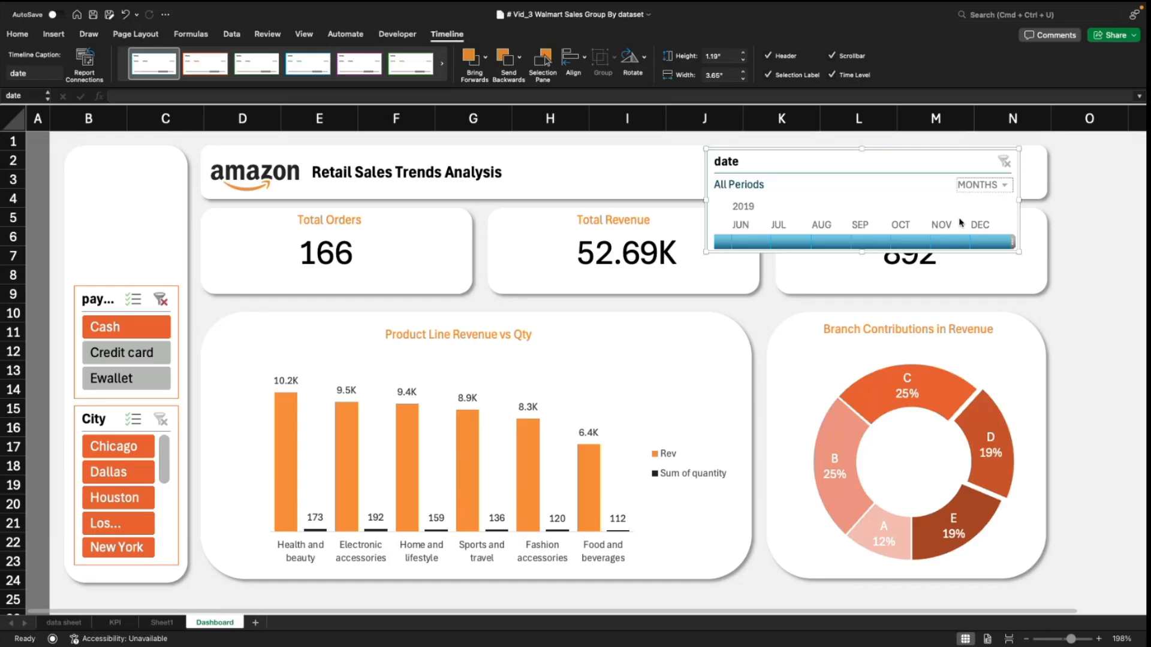
Step: Try filtering the date timeline to Dec 2019 and clear that filter
click(989, 242)
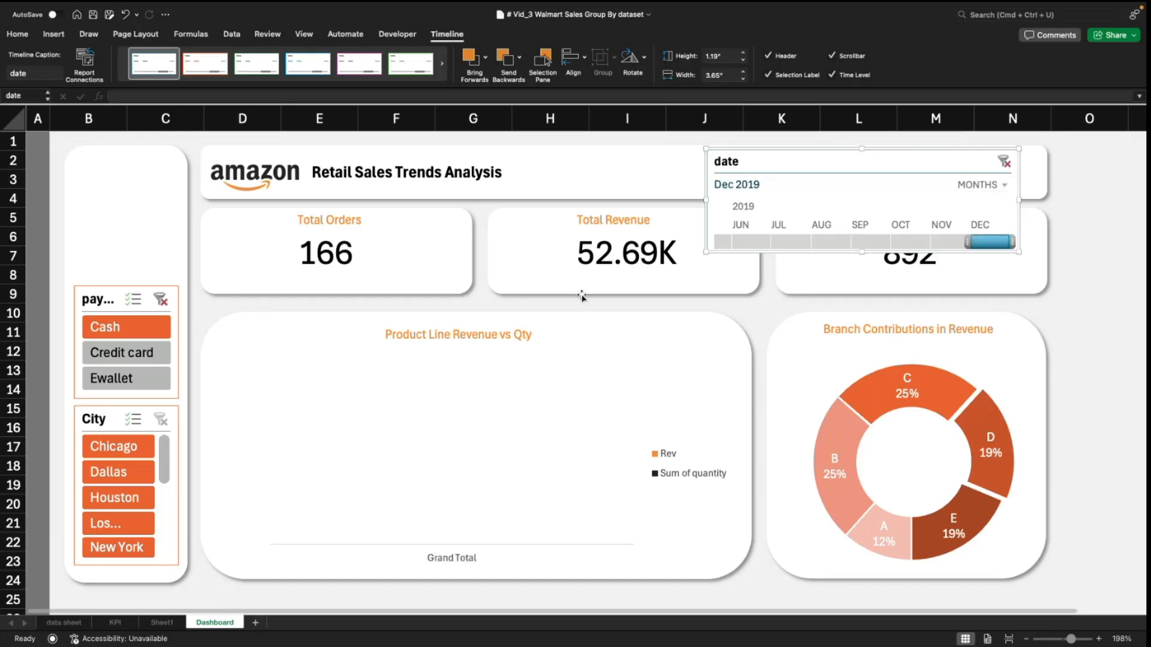
click(1004, 162)
Step: Look over the date timeline's size and properties settings
right_click(867, 160)
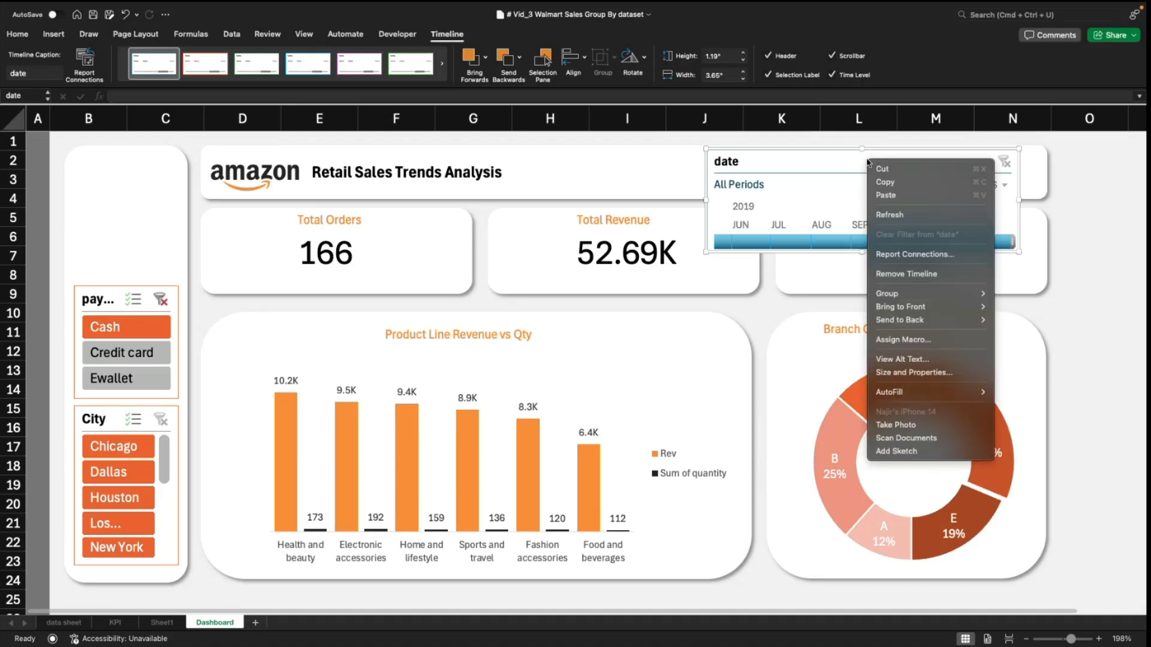
click(922, 373)
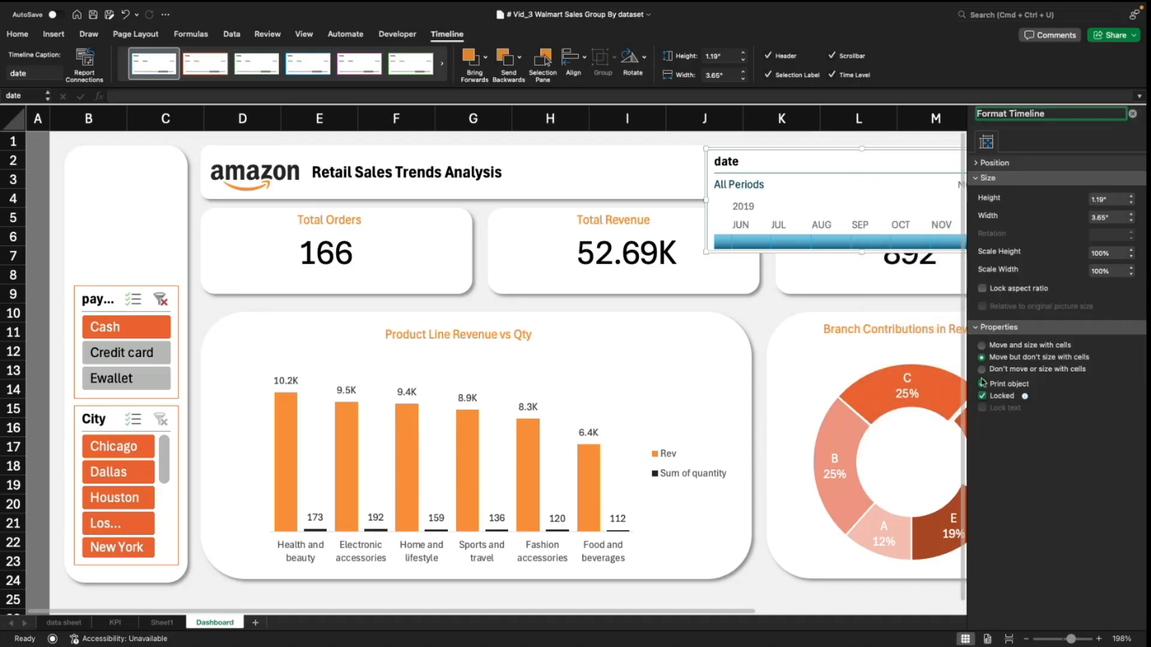
click(1132, 114)
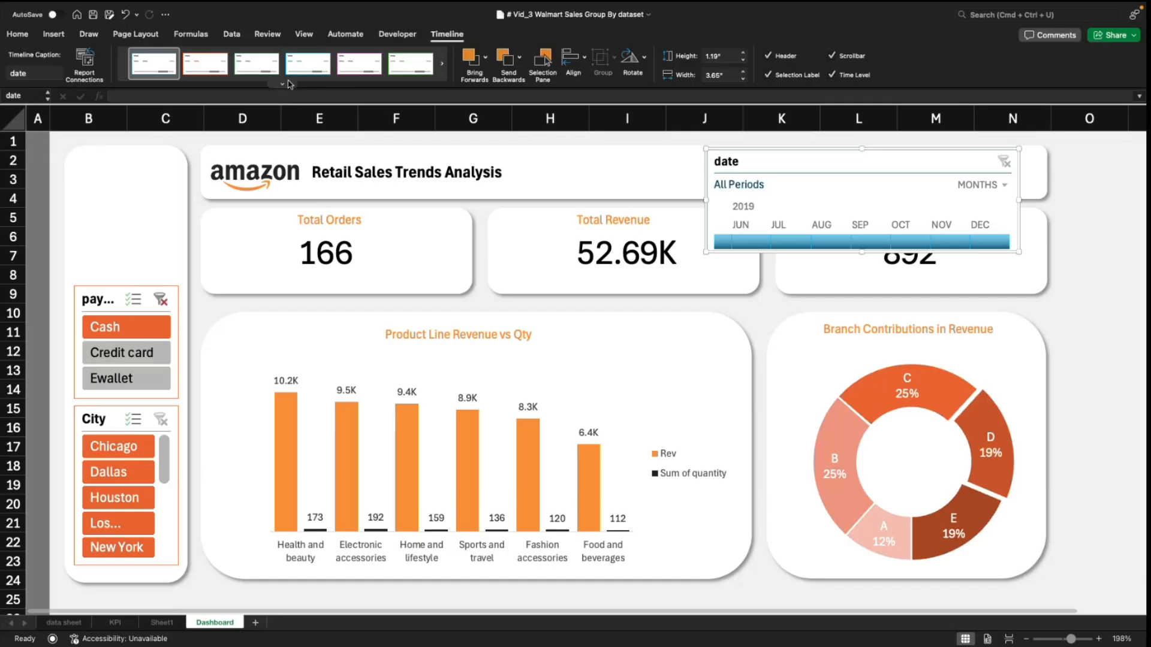
Step: Turn off the header of the date timeline
click(769, 57)
click(769, 57)
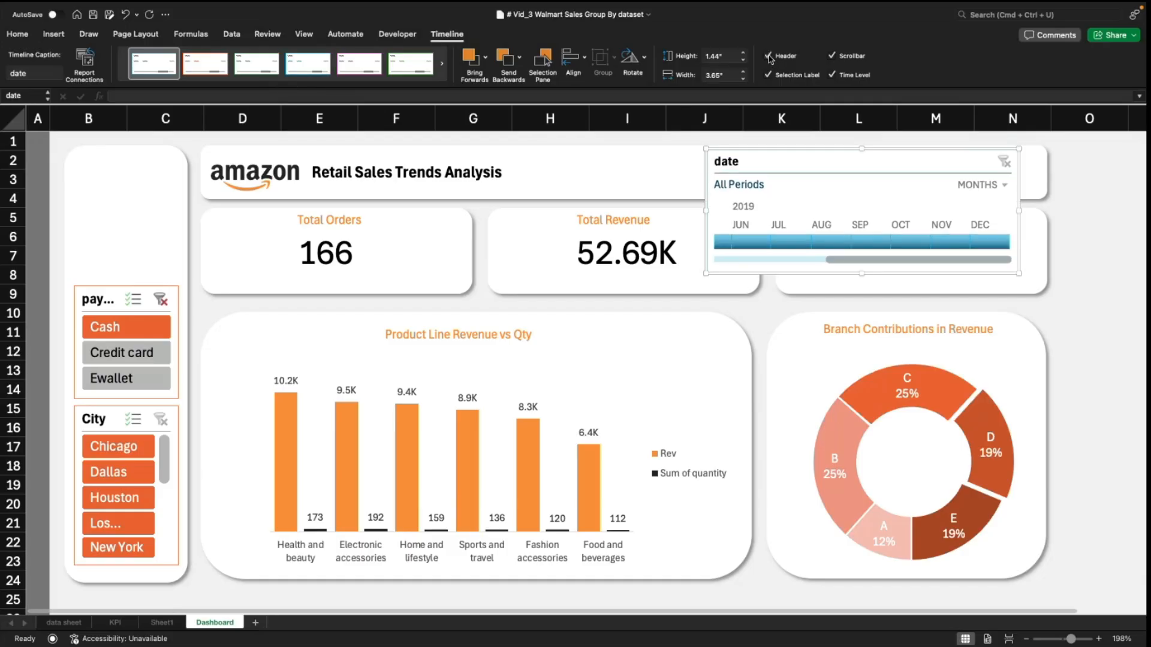
click(769, 57)
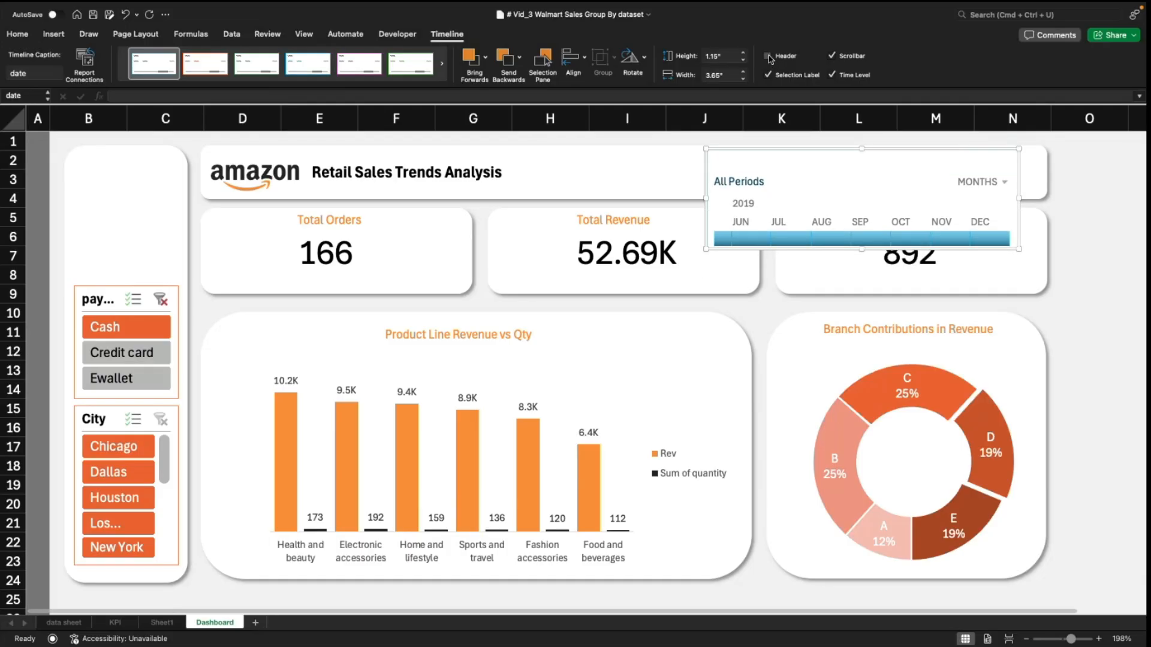
Step: Turn off the selection label and time level of the date timeline, trying it without the scrollbar and restoring the scrollbar
click(833, 56)
click(836, 57)
click(768, 75)
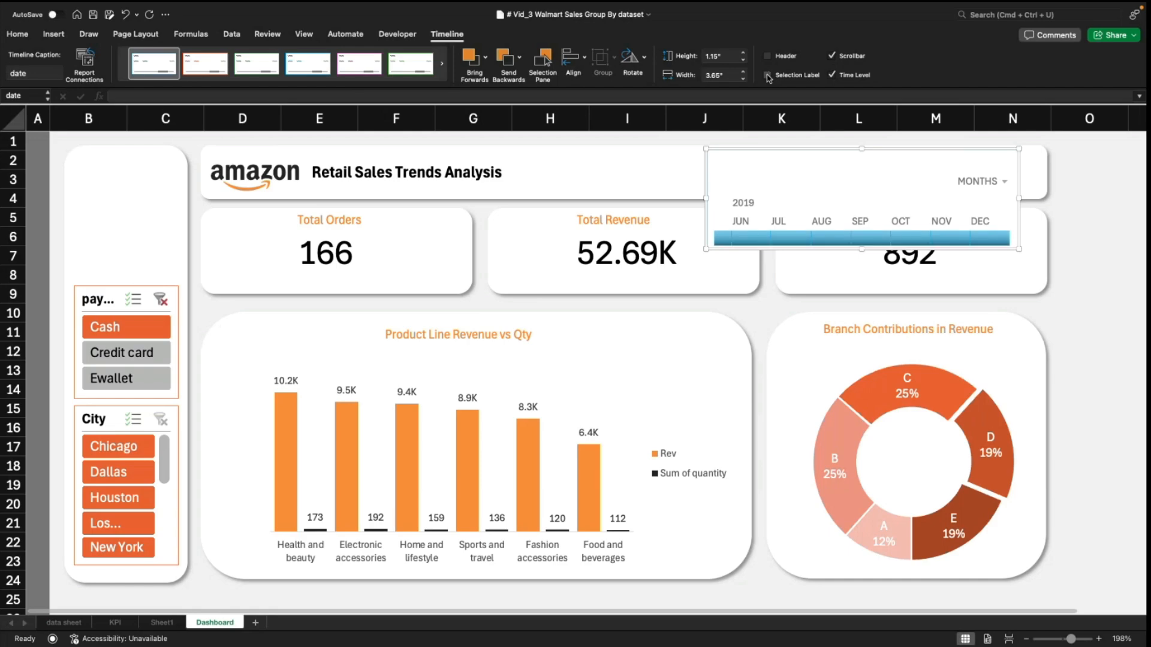
click(830, 76)
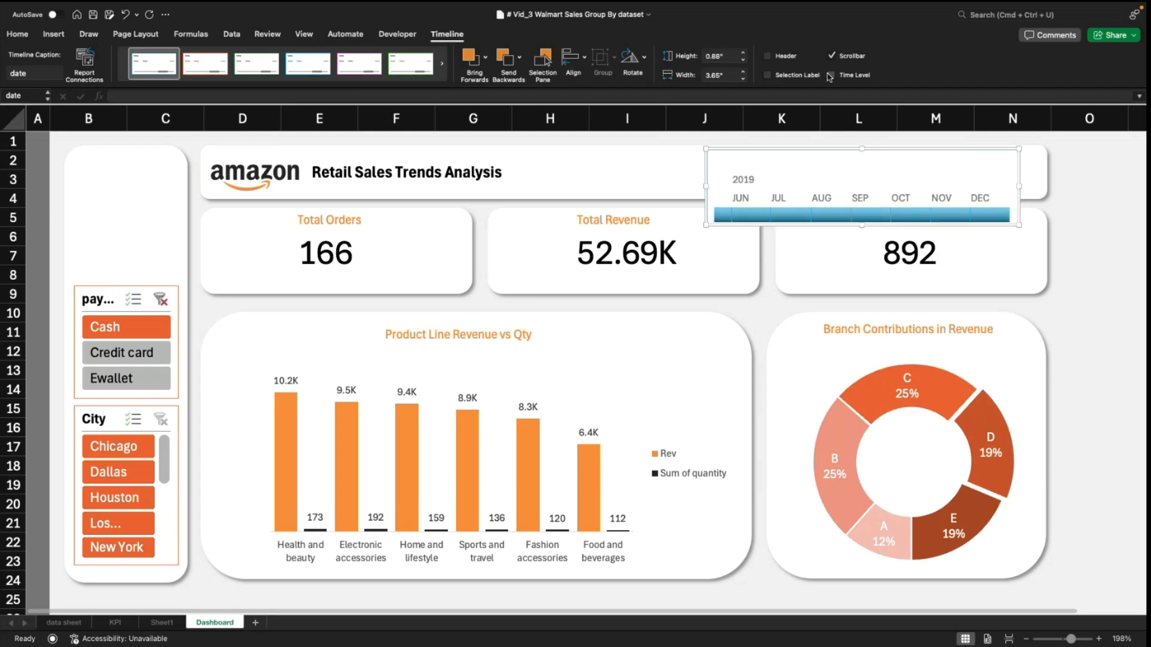
click(829, 76)
click(830, 75)
click(831, 57)
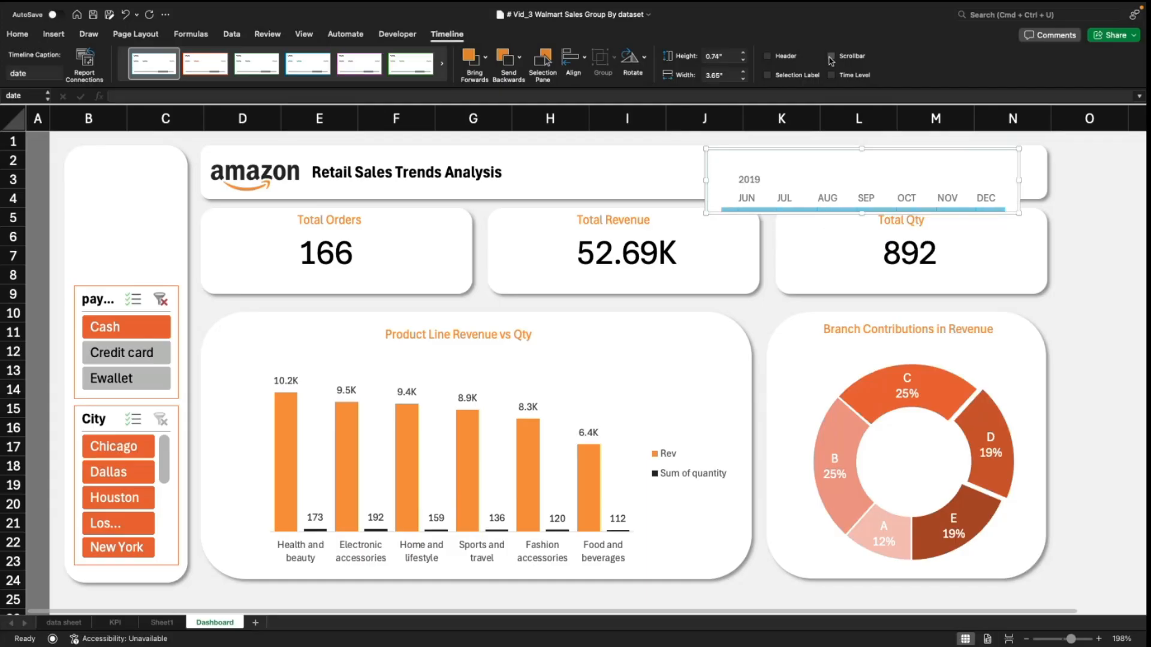
click(831, 56)
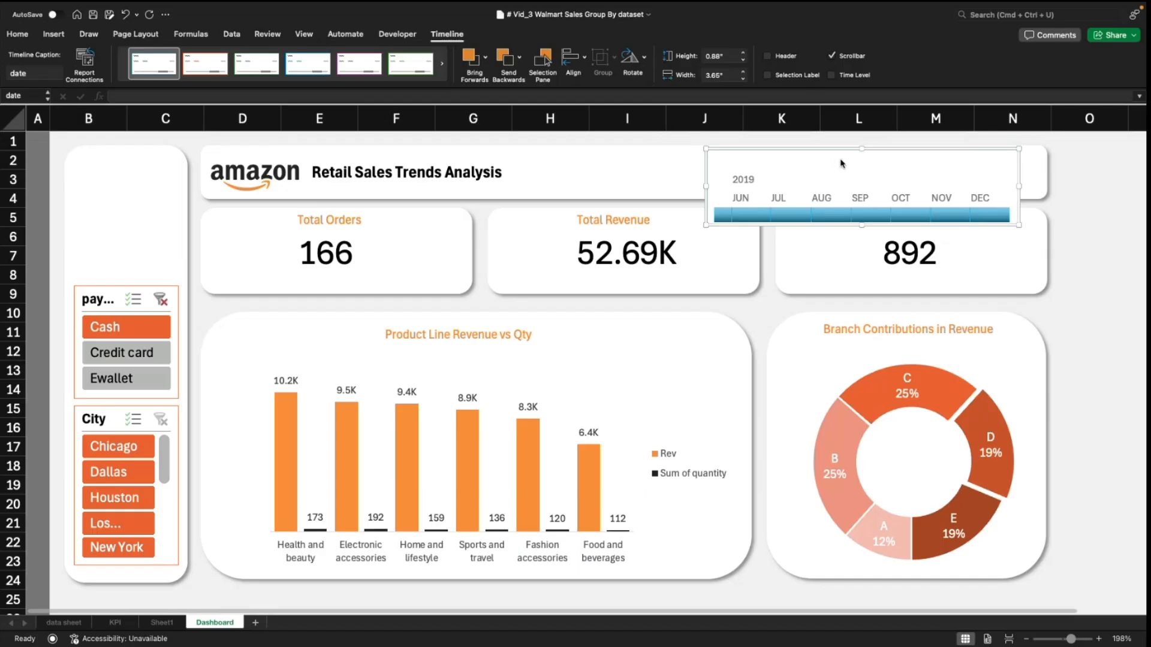
Step: Resize the date timeline to about 0.9" high and move it up over the header card
mouse_move(864, 150)
mouse_down()
mouse_move(862, 168)
mouse_move(858, 149)
mouse_up()
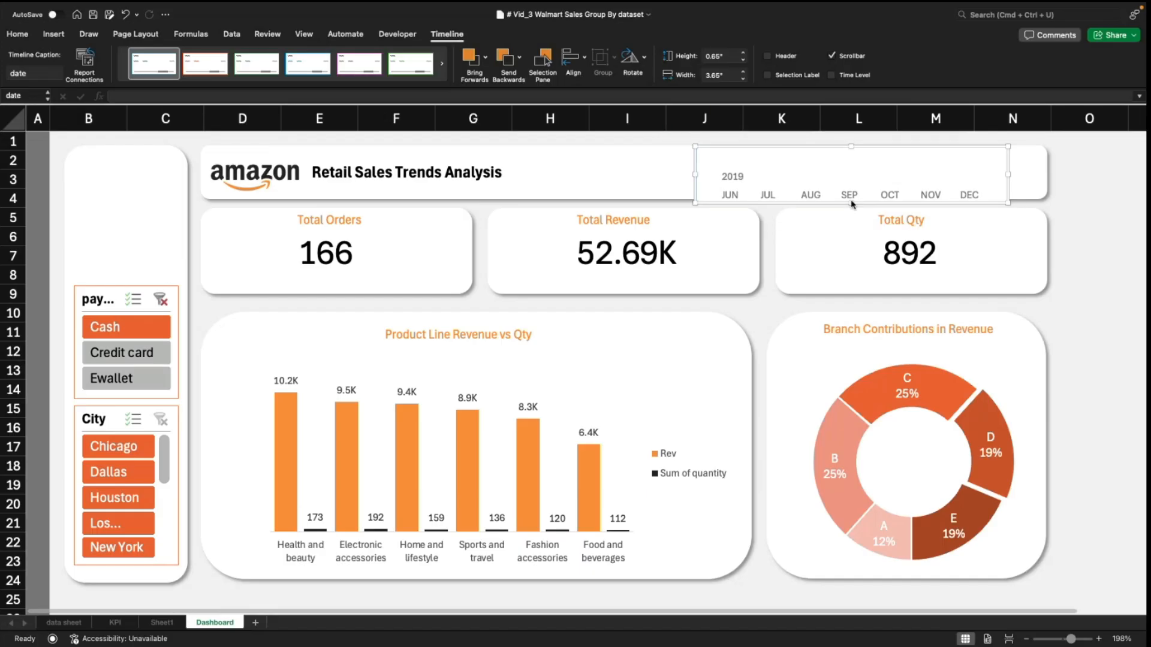
drag(852, 203, 852, 225)
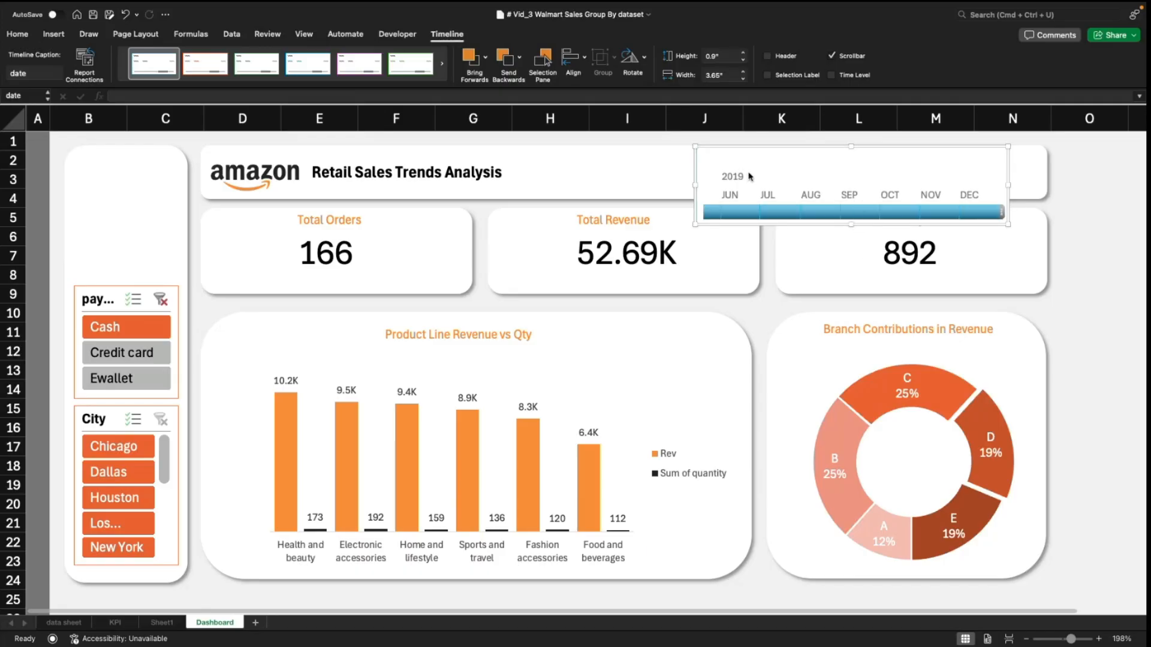
mouse_move(796, 150)
mouse_down()
mouse_move(789, 193)
mouse_move(809, 153)
mouse_move(798, 150)
mouse_up()
click(1091, 260)
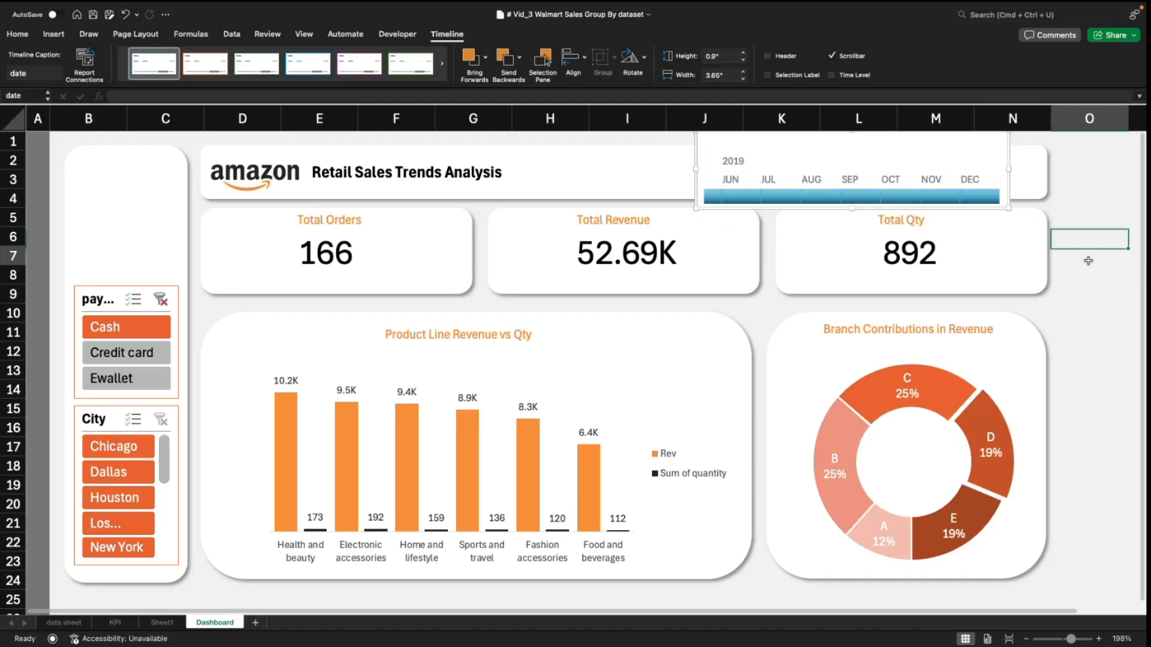
Step: Try a height of 0.5" and a height of 1" for the date timeline
click(866, 145)
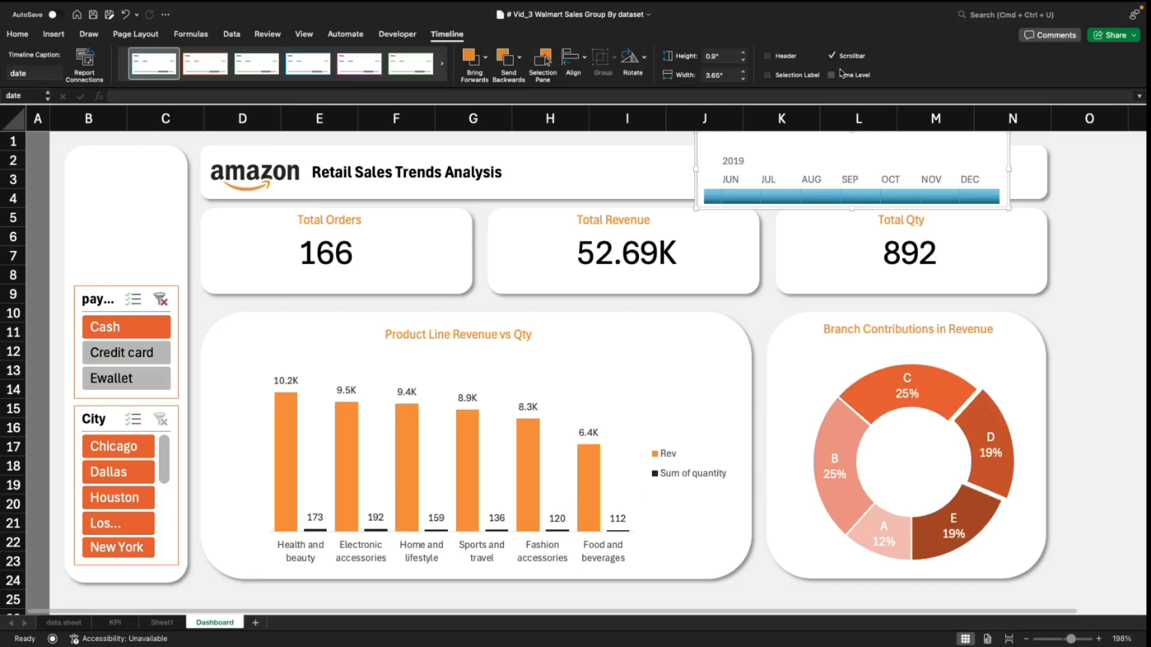
click(709, 75)
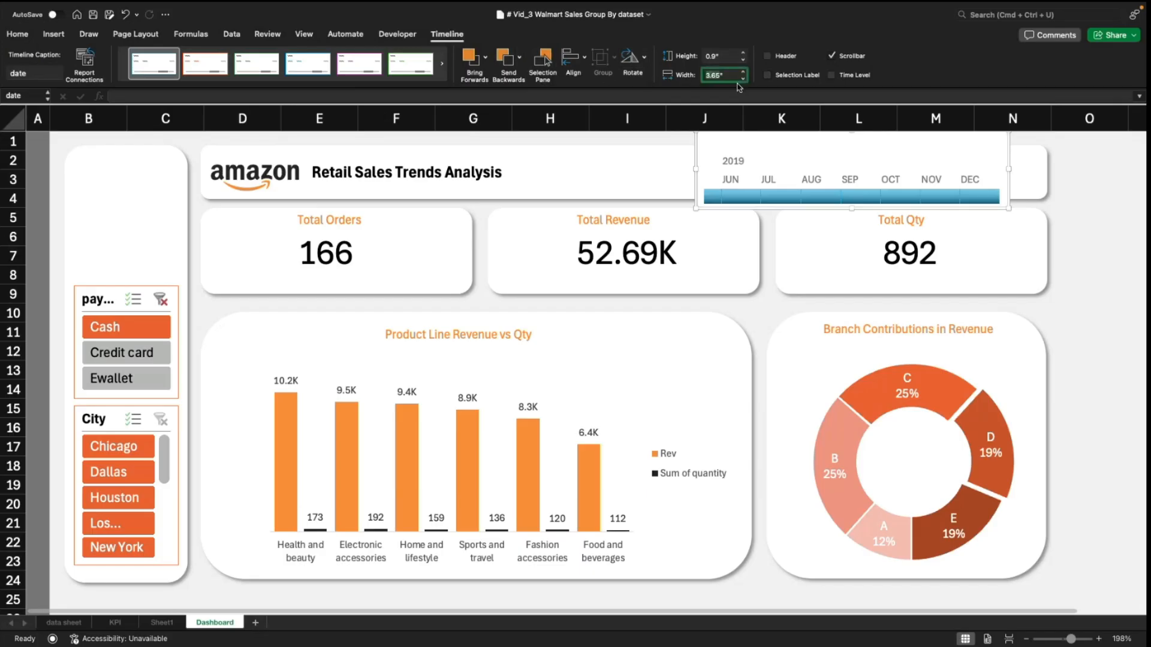
click(710, 56)
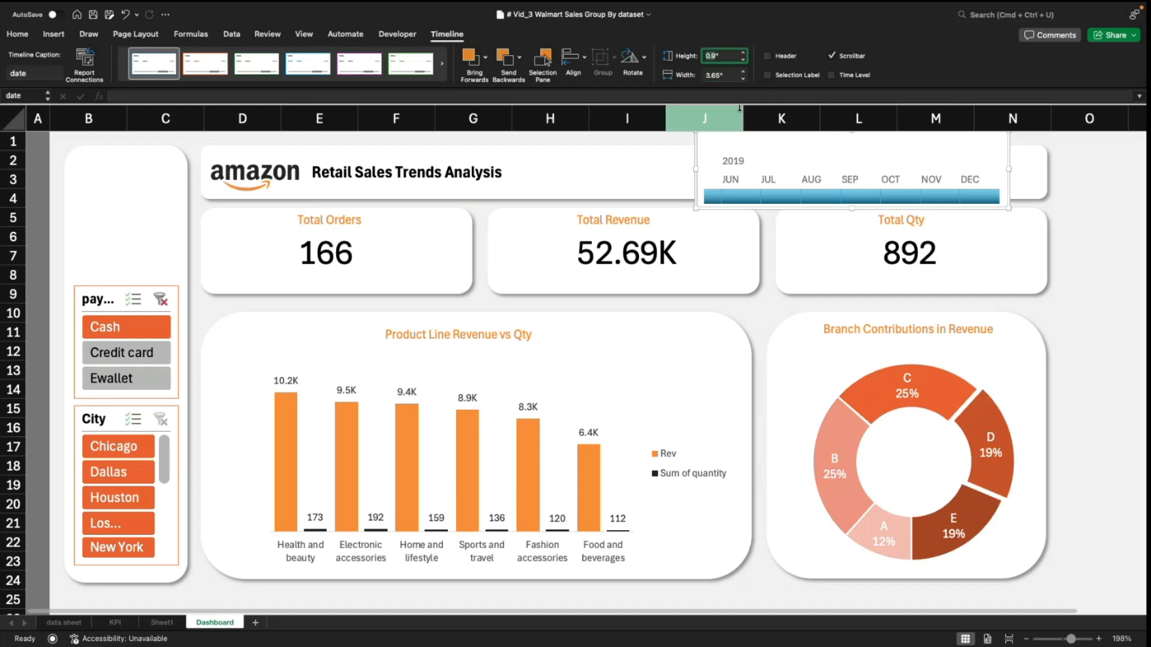
text(0.5)
key(Return)
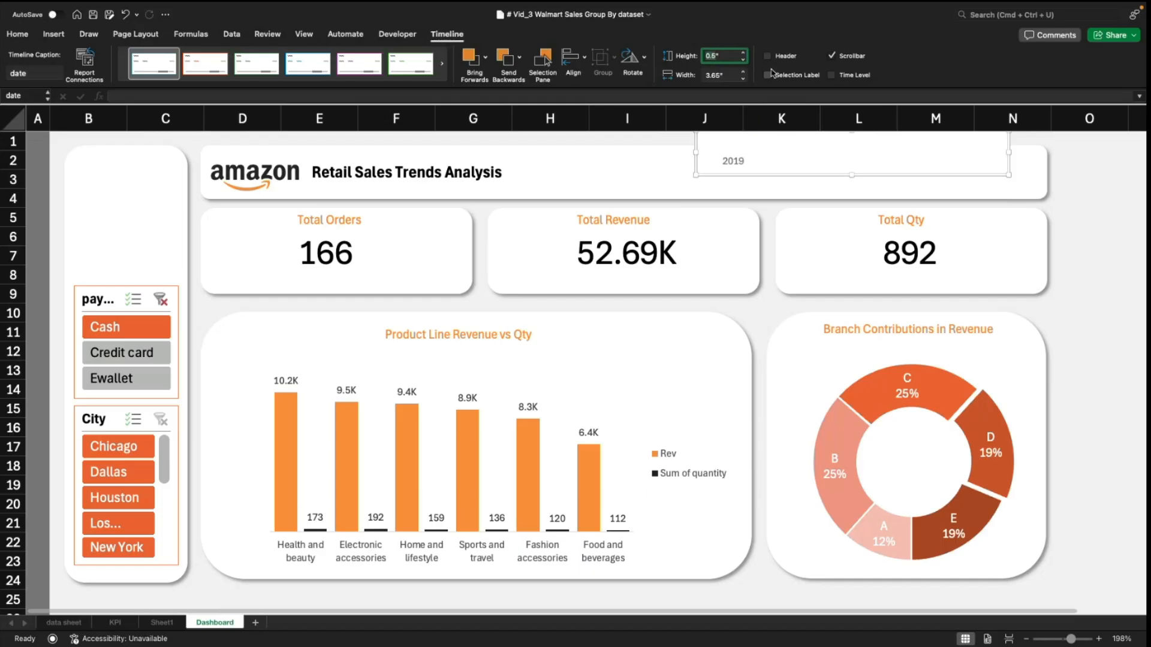
text(1)
key(Return)
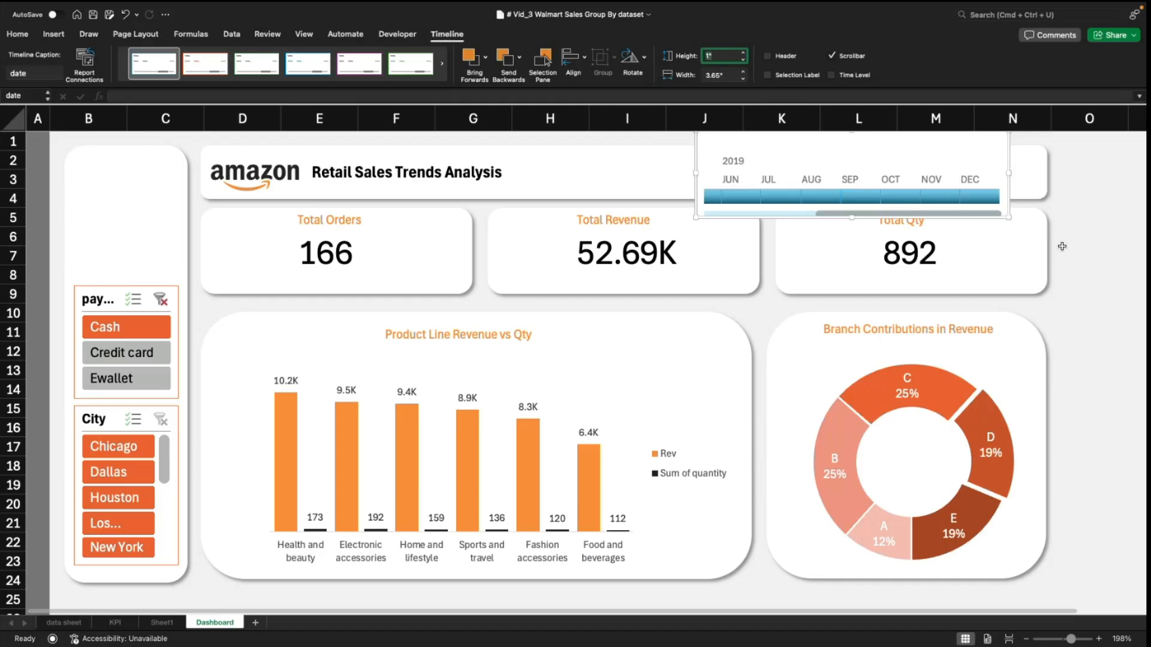
Step: Turn off the date timeline's scrollbar, move the timeline down onto the header card and resize it to about 0.91" high
drag(884, 213, 962, 211)
click(832, 56)
scroll(834, 187, down, 2)
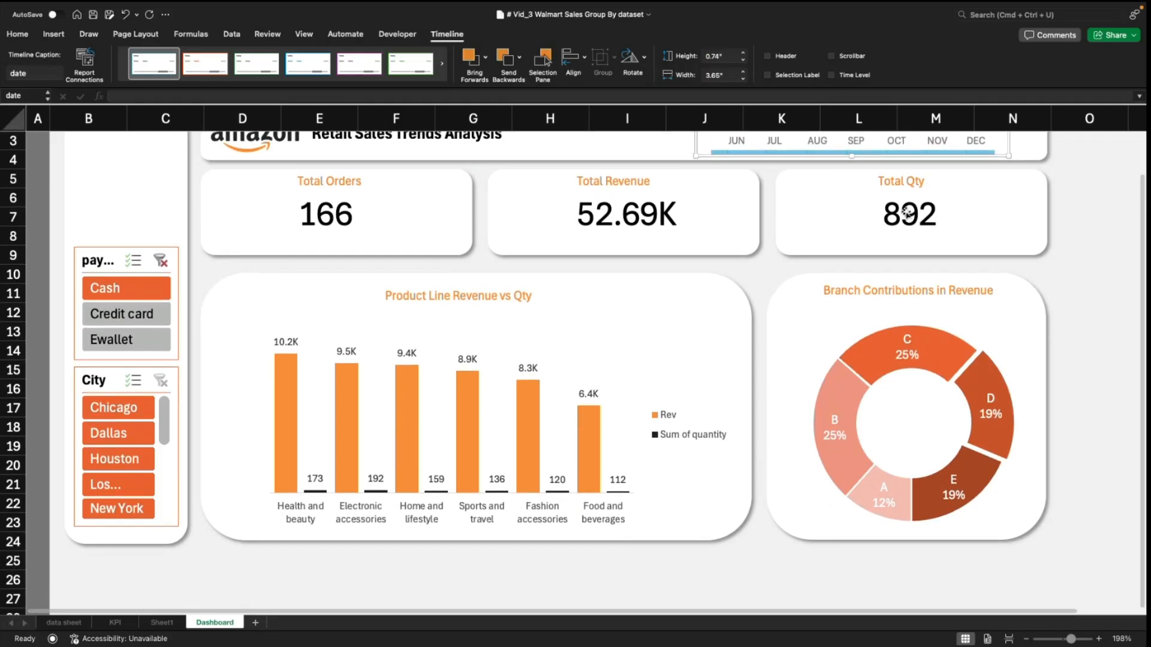
drag(852, 174, 858, 187)
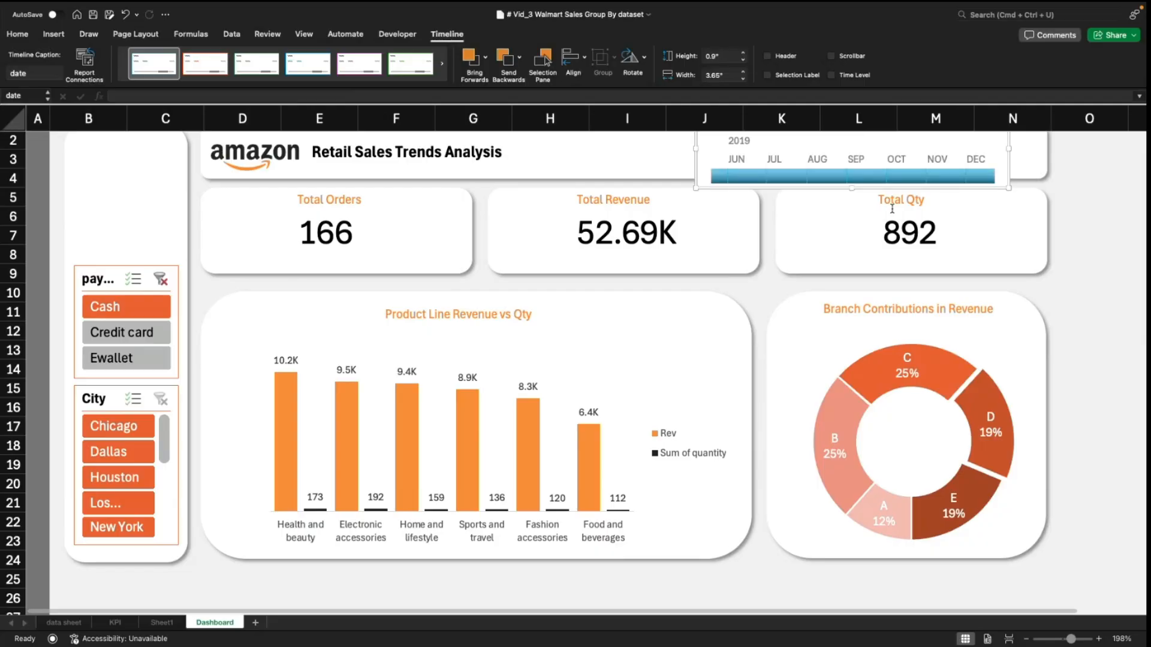
scroll(917, 240, up, 1)
drag(854, 133, 857, 154)
drag(852, 207, 855, 232)
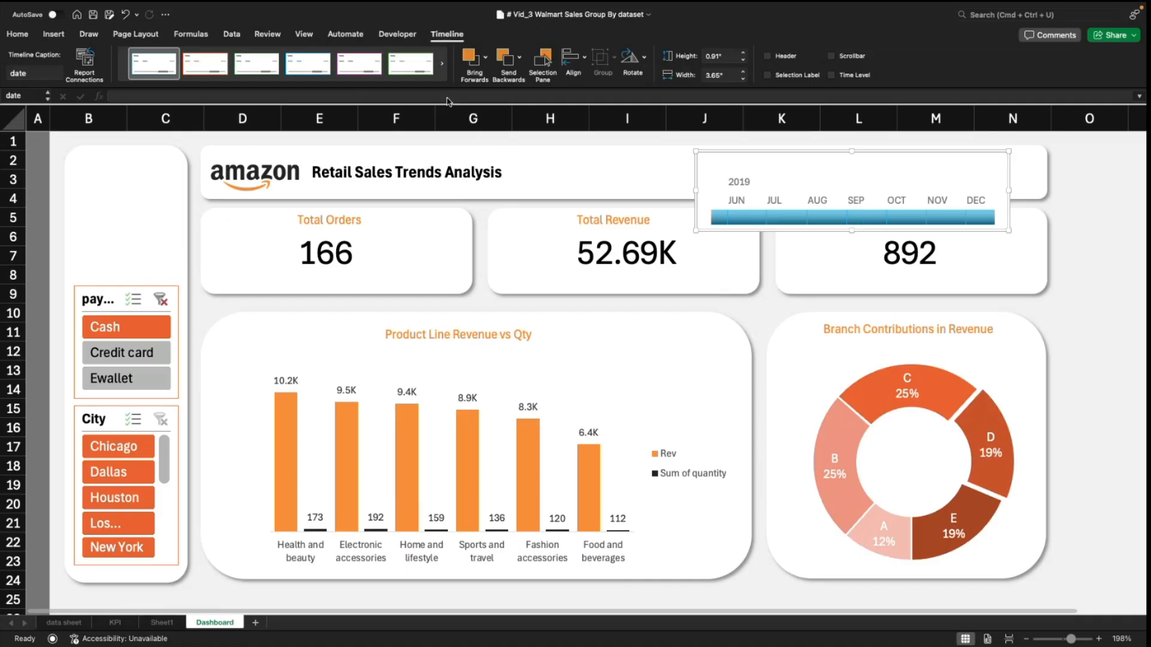
Step: Apply the orange timeline style to the date timeline and enlarge it upward to about 1.04" high
click(447, 71)
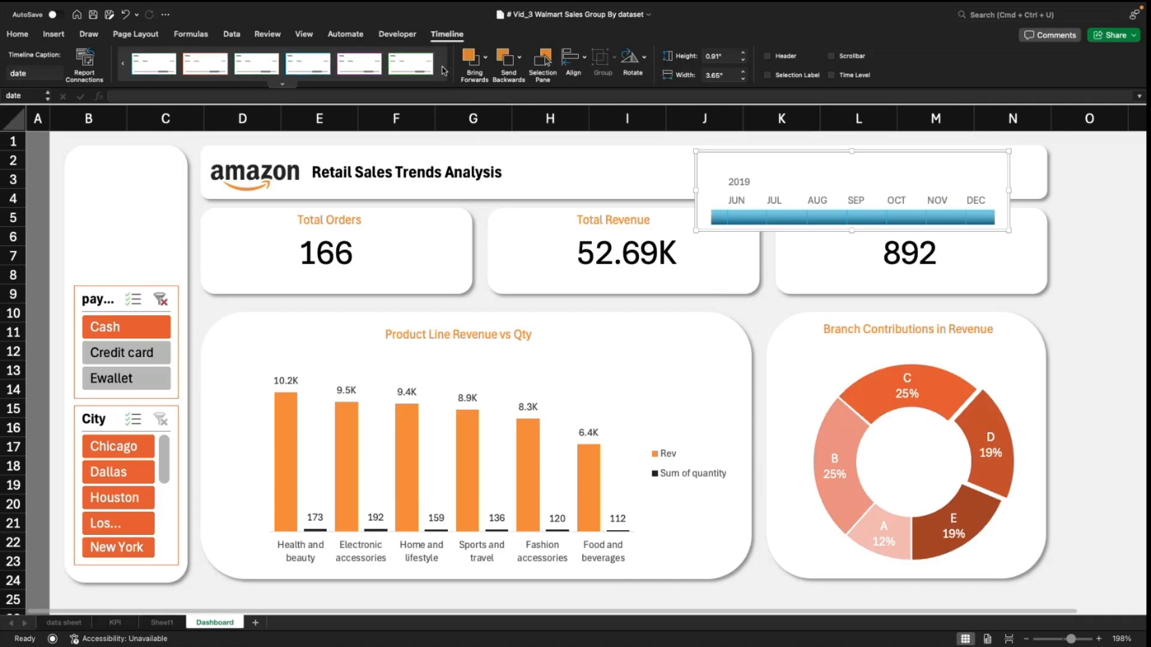
click(282, 84)
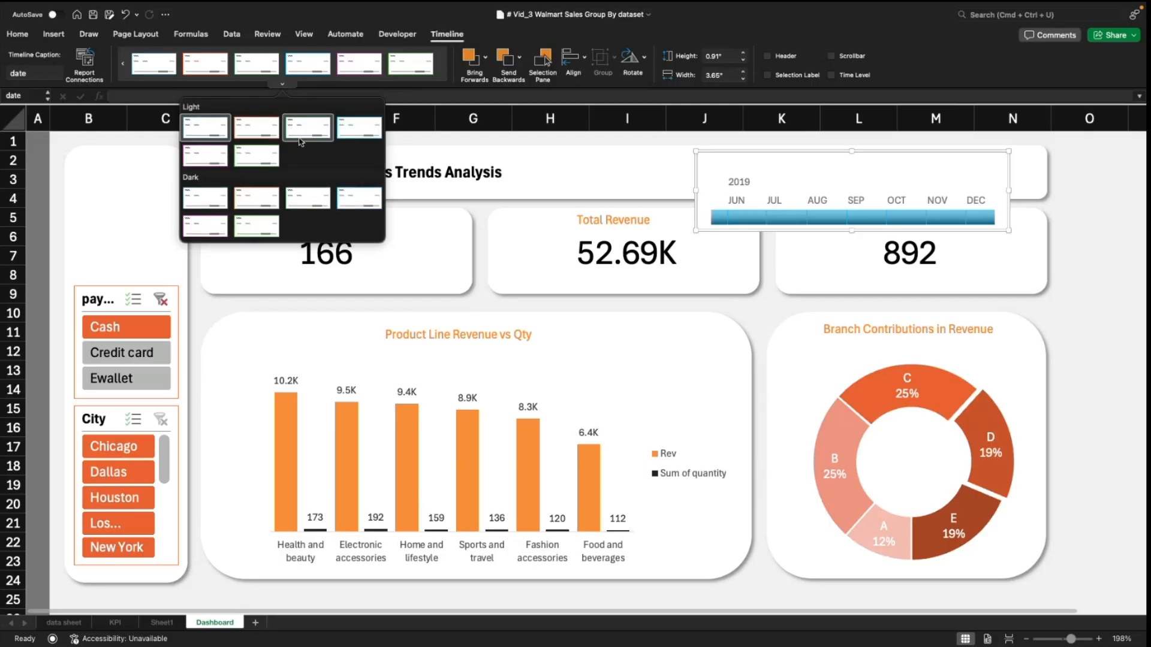
click(258, 201)
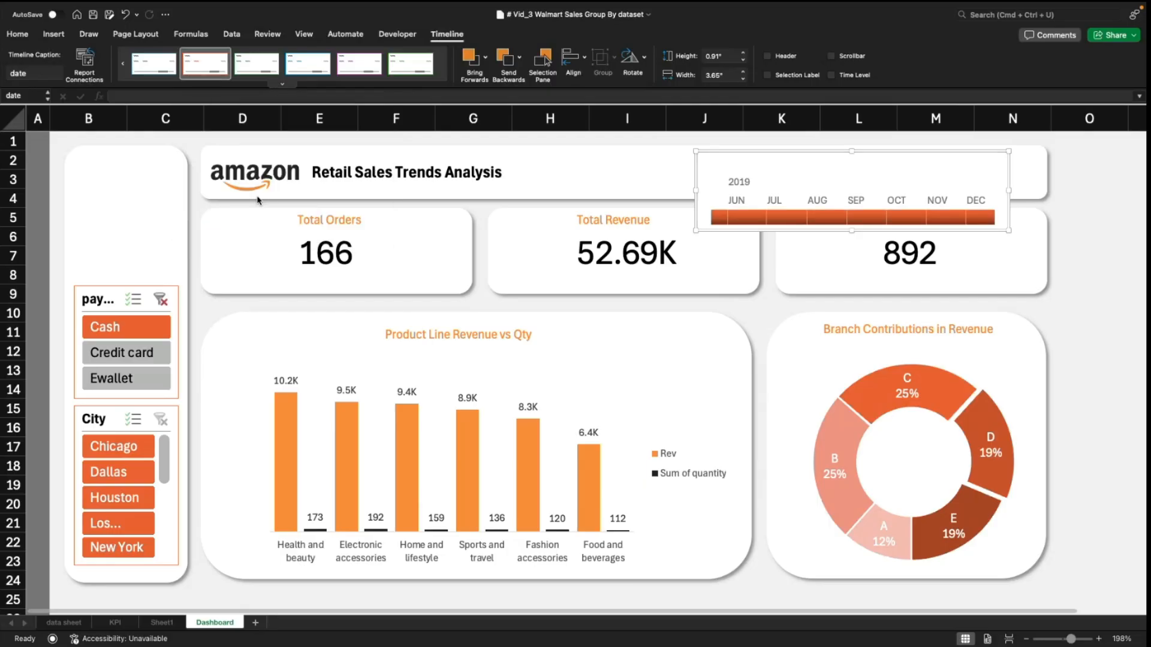
drag(851, 150, 855, 140)
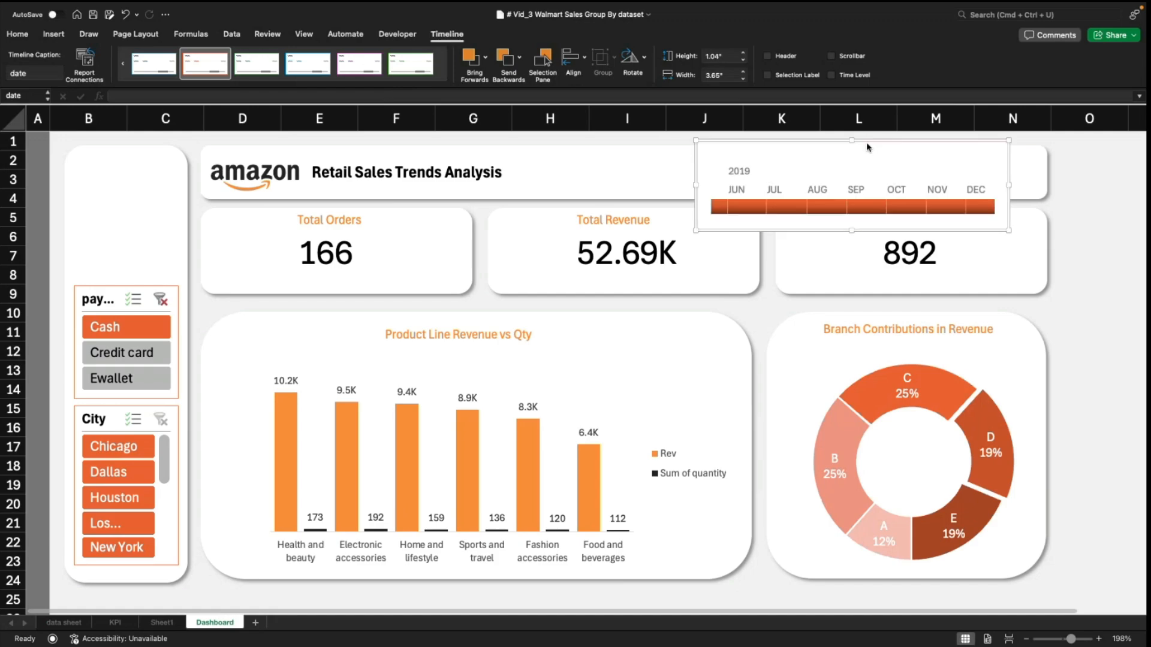
Step: Try the date timeline with its selection label, header and scrollbar options switched on and off again
click(767, 75)
click(768, 76)
click(768, 57)
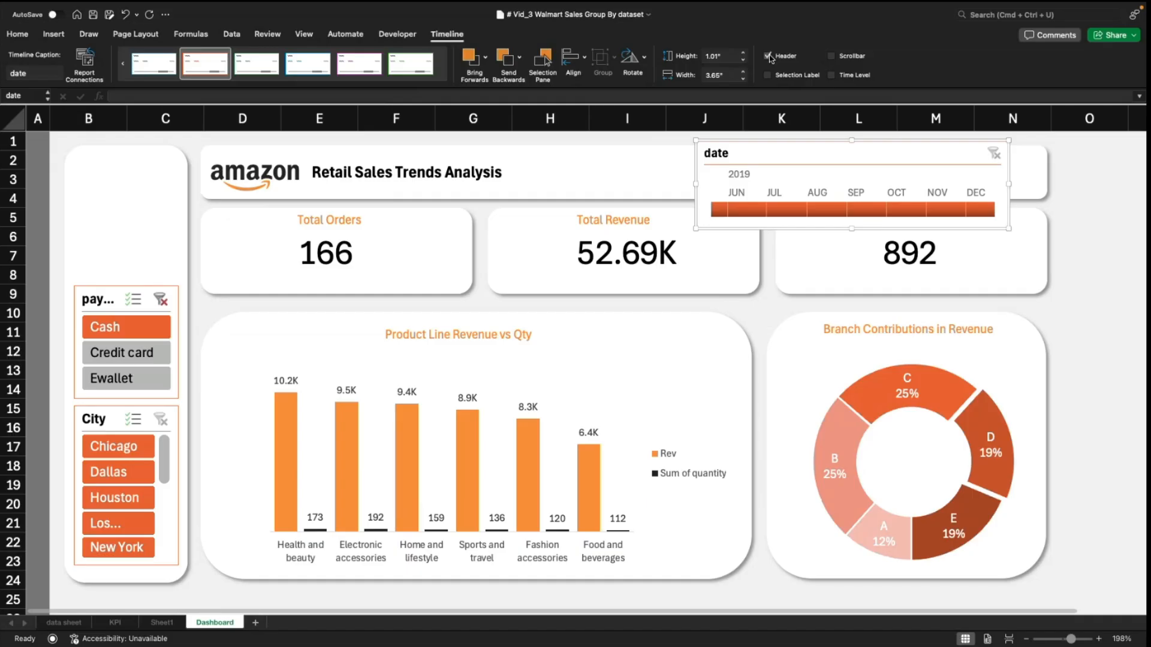
click(769, 56)
click(831, 57)
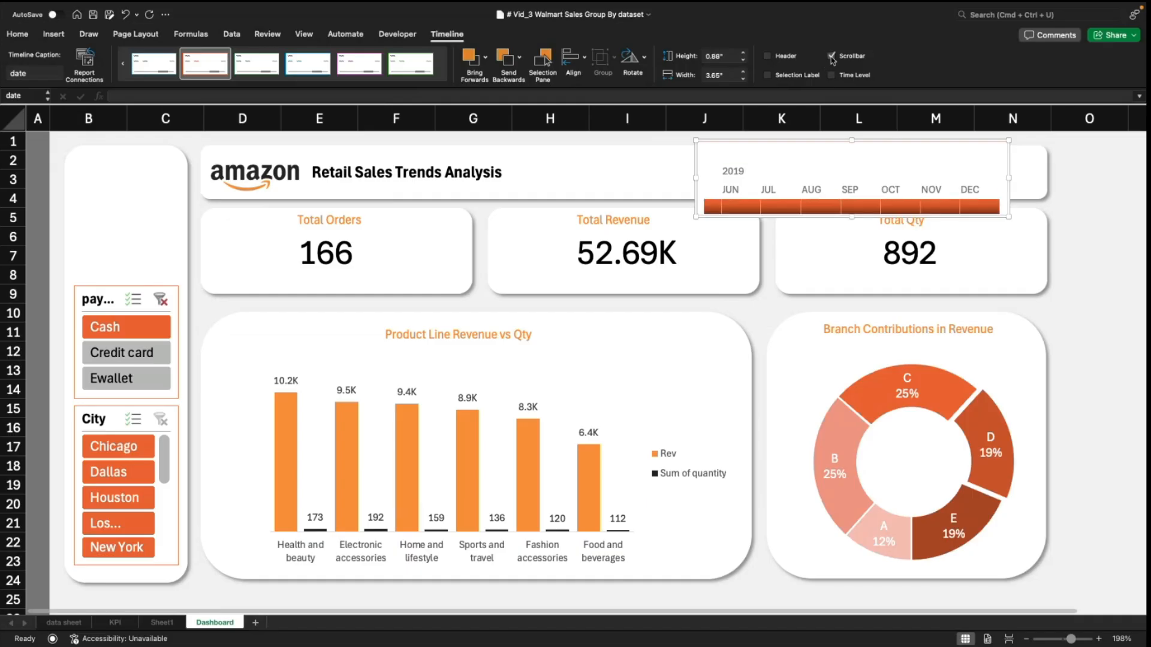
click(831, 56)
click(831, 76)
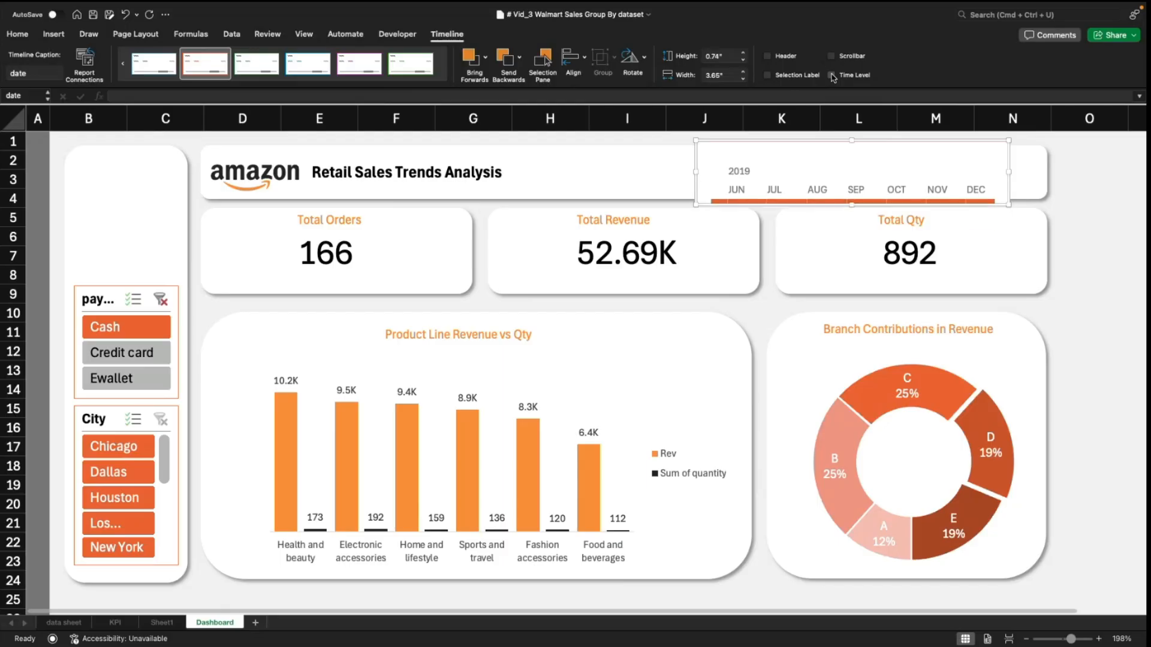
Step: Turn on the header of the date timeline and align the timeline with the far end of the header card
click(769, 56)
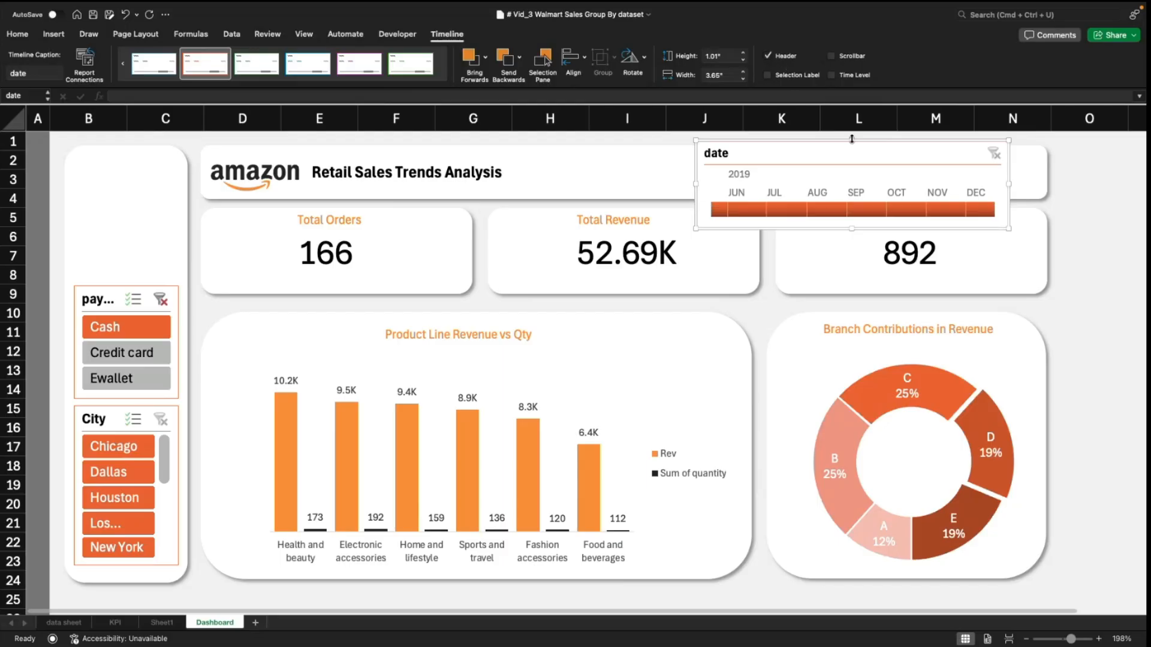
drag(861, 142, 916, 111)
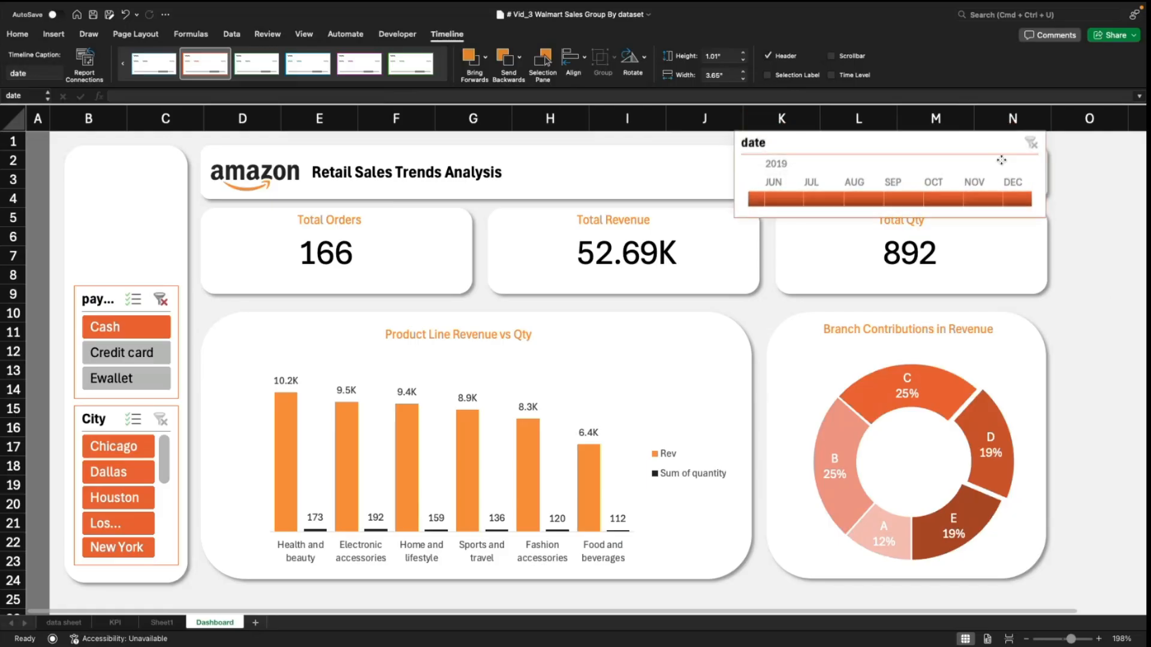
click(1107, 296)
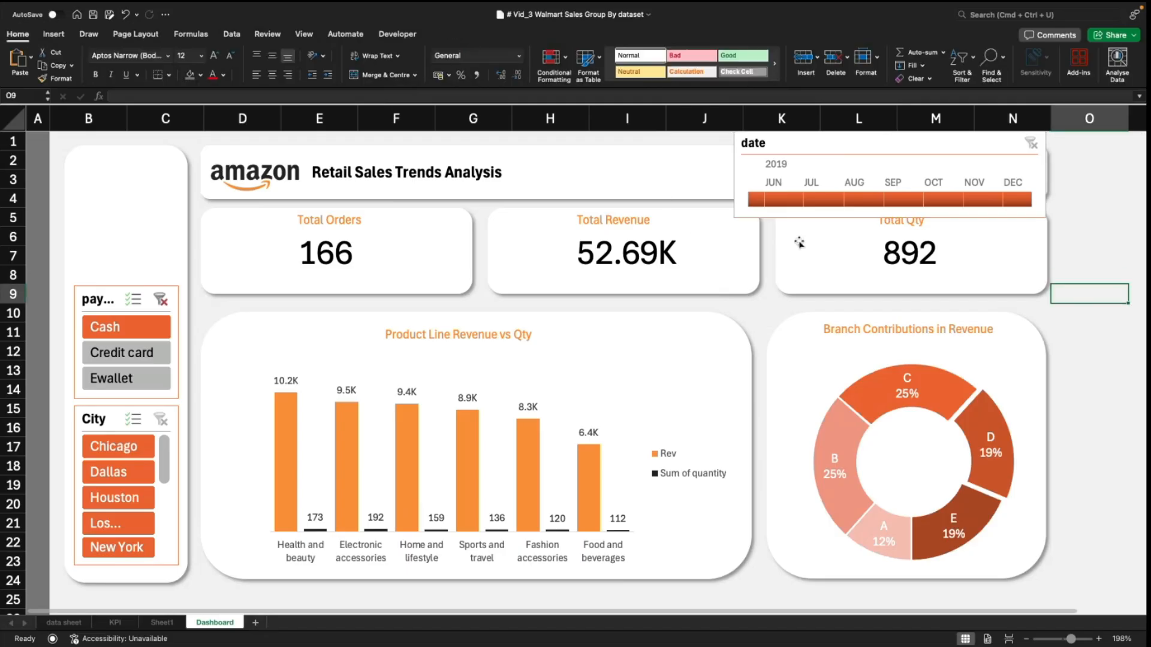
Step: Open the size and properties settings of the date timeline
right_click(845, 142)
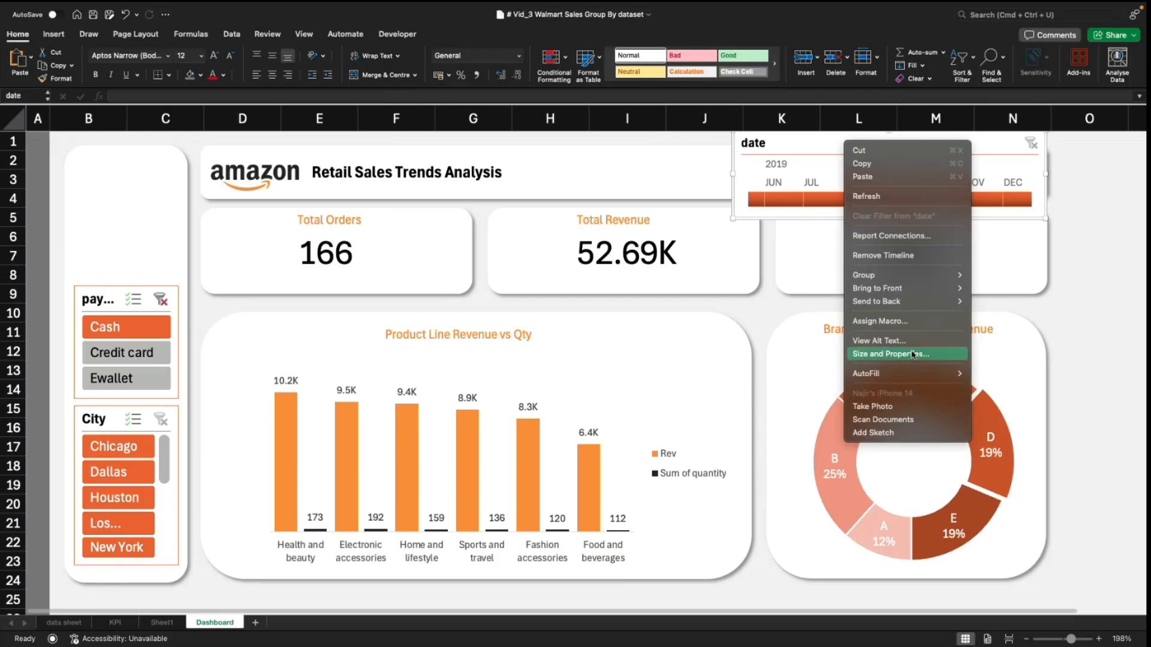
Step: Hide the date timeline's header and enlarge the timeline to about 0.94 inches high
click(773, 144)
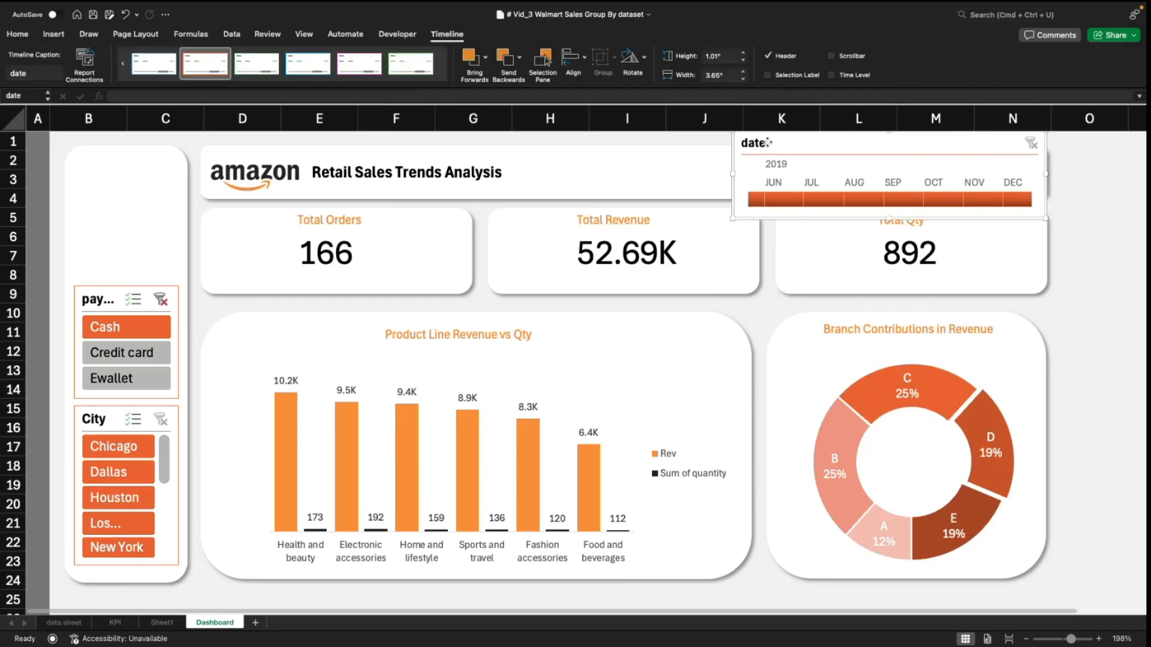
click(768, 56)
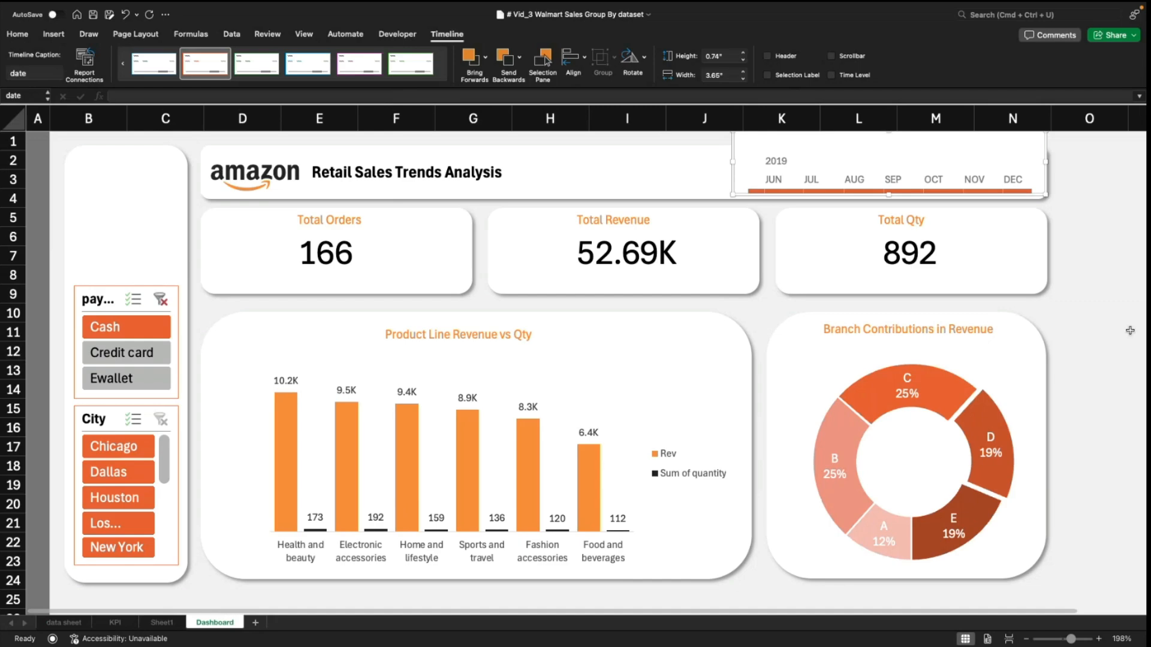
drag(888, 193, 893, 213)
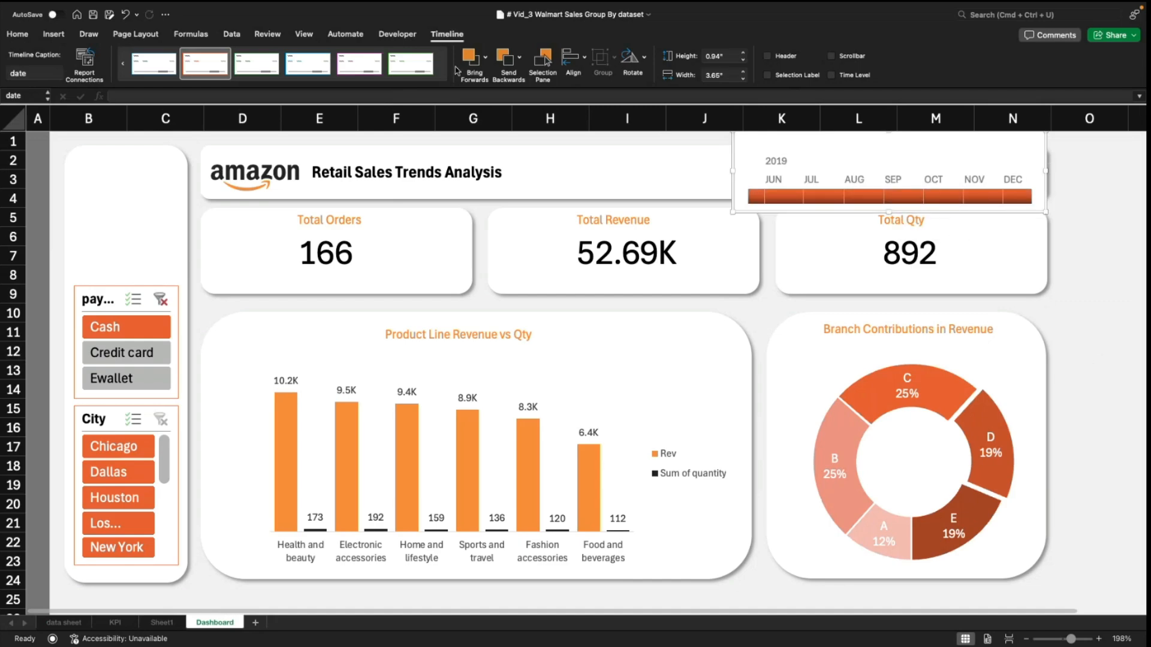
click(1110, 272)
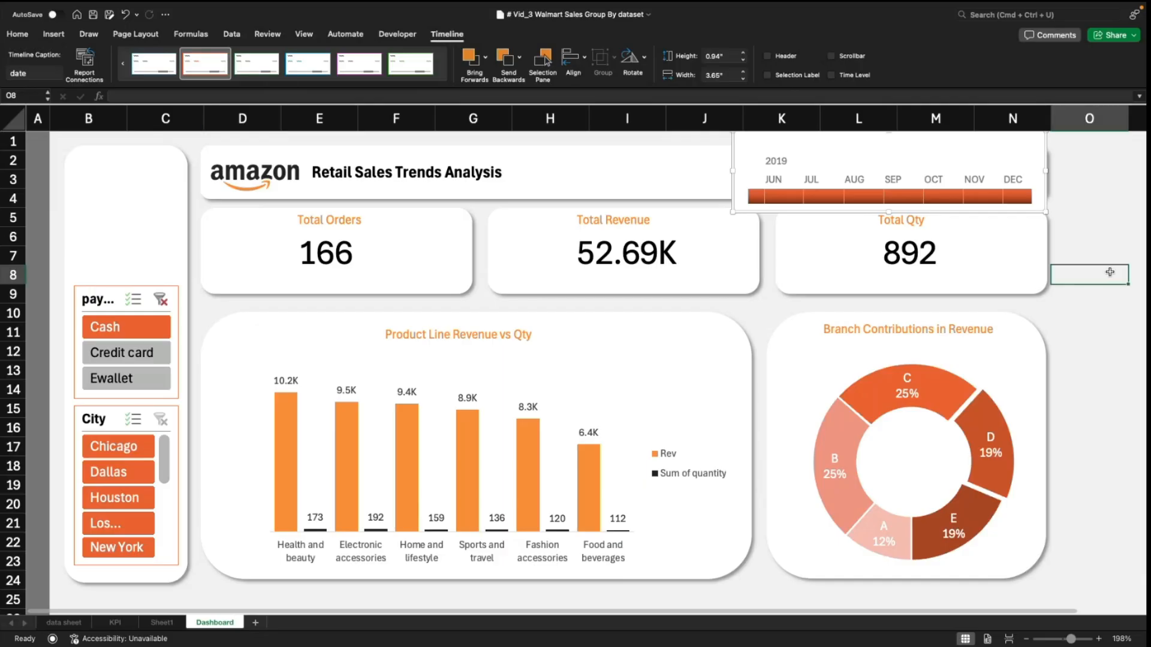
Step: Filter the dashboard's date timeline to July 2019
click(885, 144)
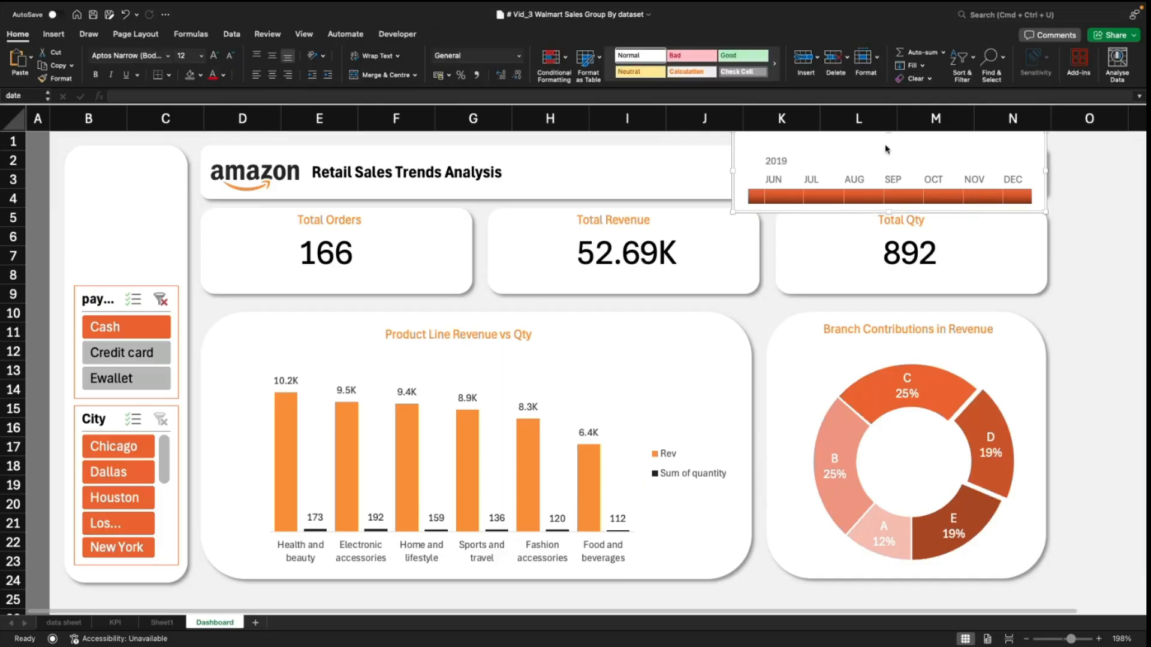
click(786, 207)
click(830, 198)
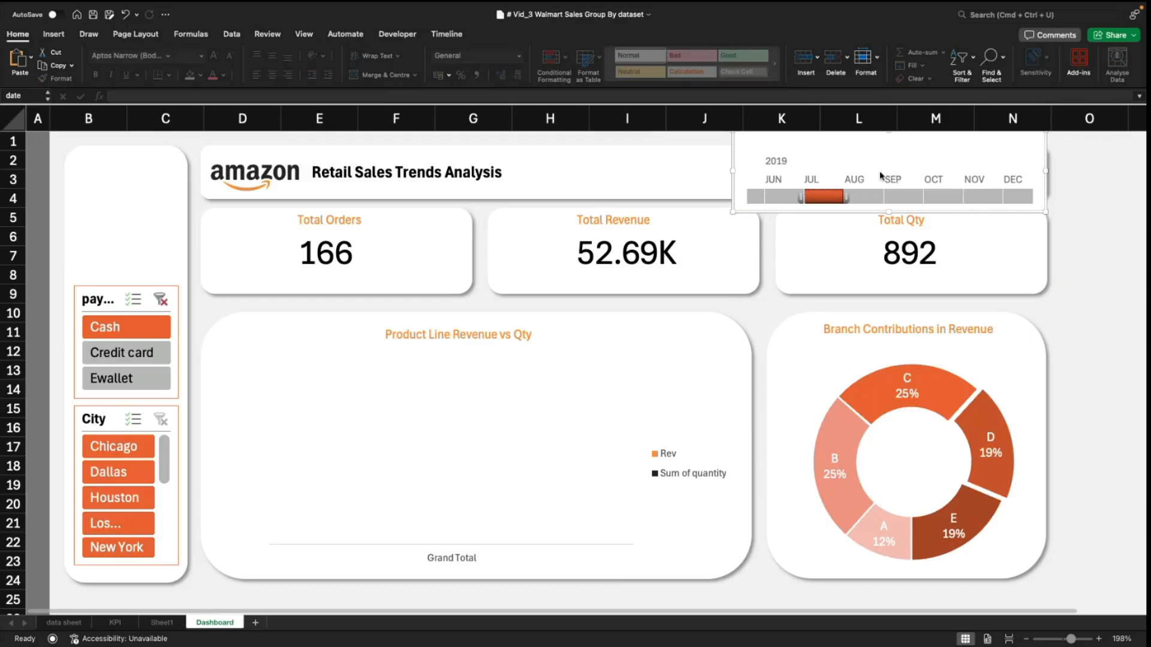
Step: Show the date timeline's header, selection label, scrollbar and time level
click(446, 34)
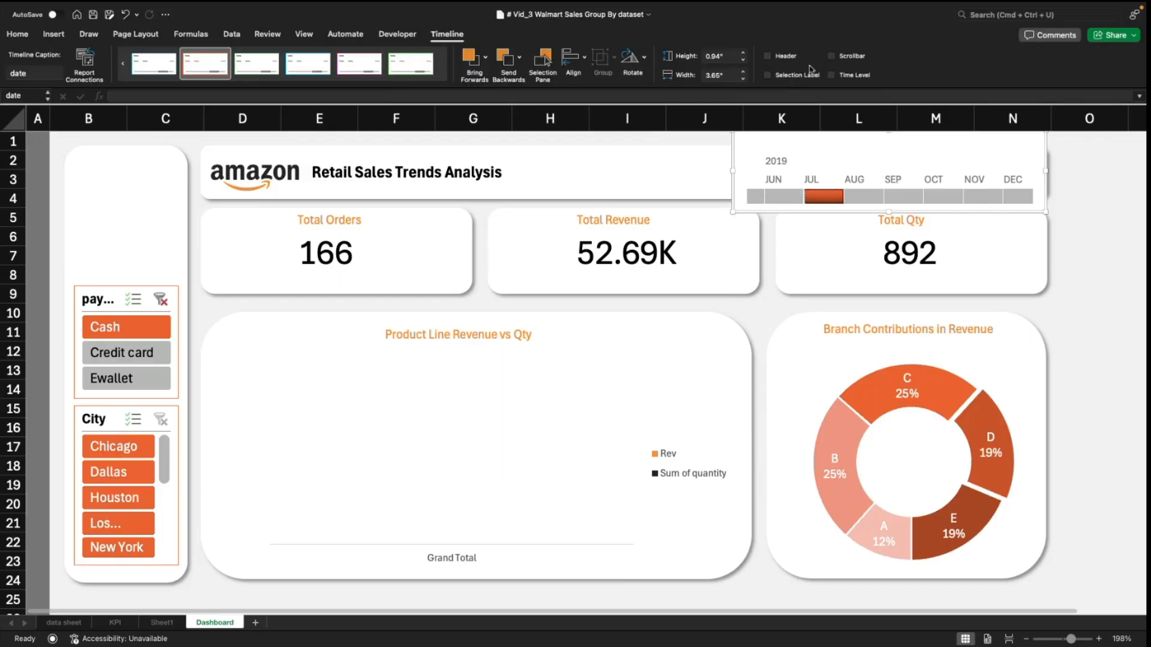
click(831, 76)
click(767, 75)
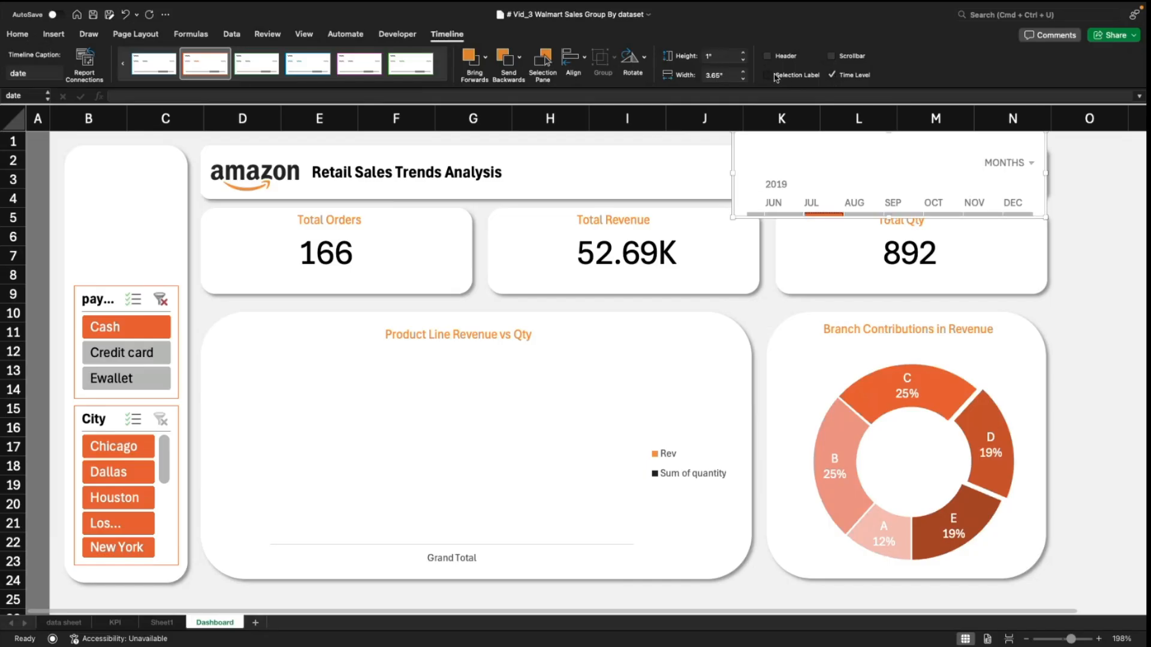
click(767, 56)
click(832, 56)
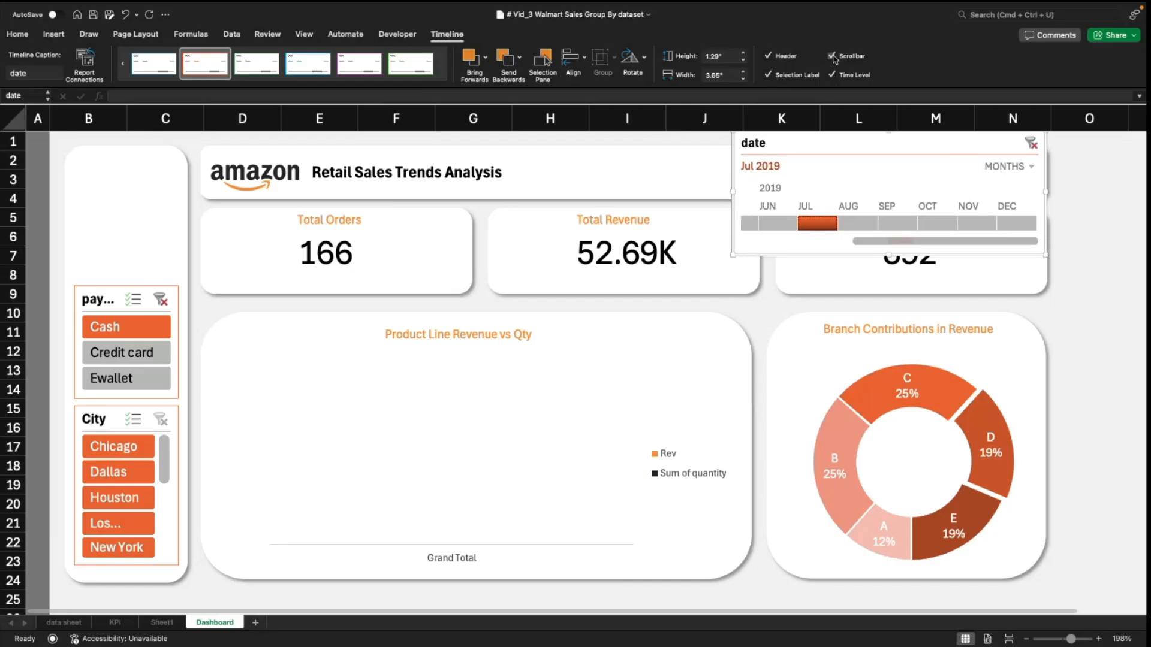
Step: Clear the July date filter and connect the date timeline to the remaining dashboard pivot tables
click(1030, 143)
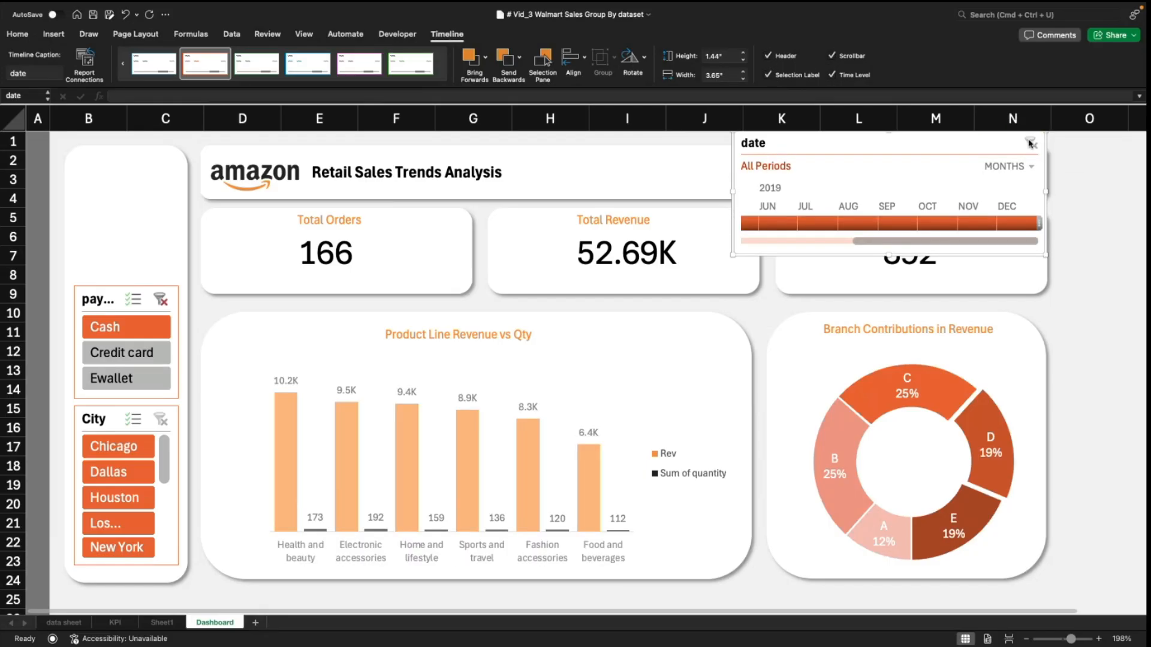
click(85, 65)
click(469, 196)
click(468, 219)
click(670, 257)
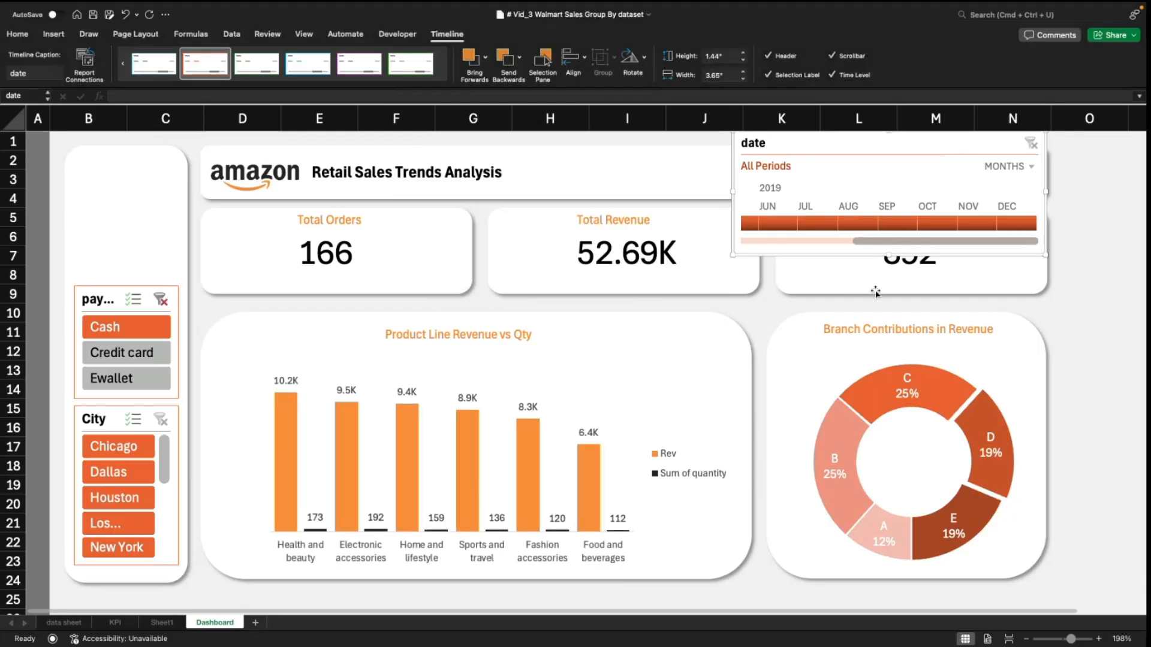
Step: Test the date timeline's connections by filtering to May 2019, and bring its January months into view
click(813, 223)
click(749, 223)
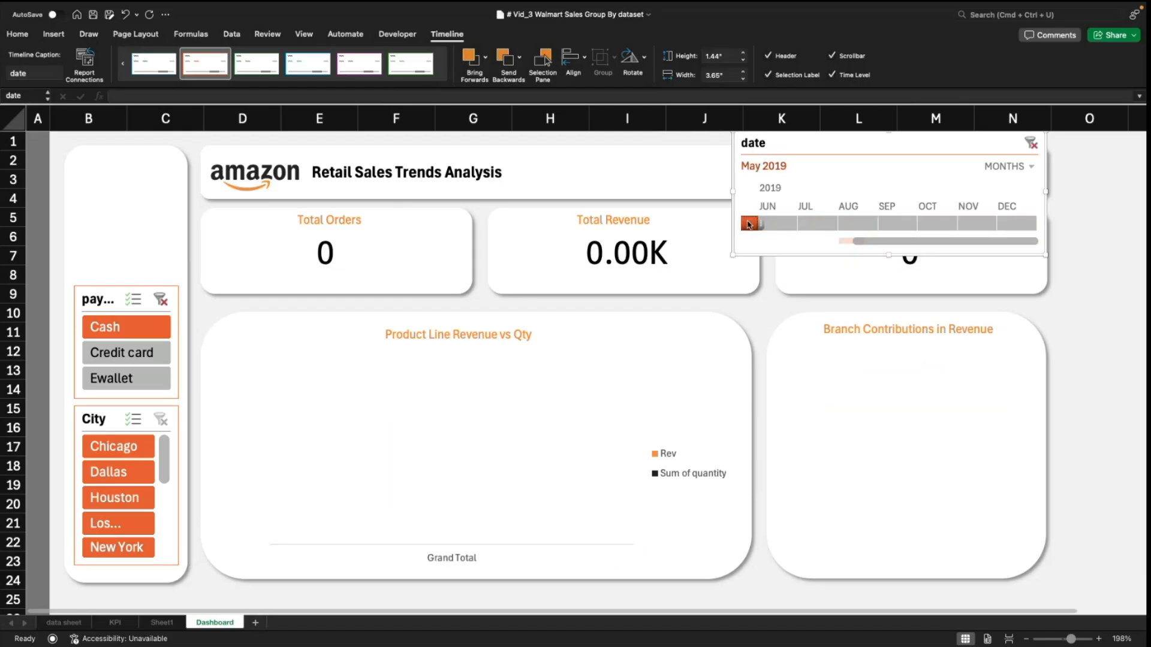
drag(859, 244, 746, 244)
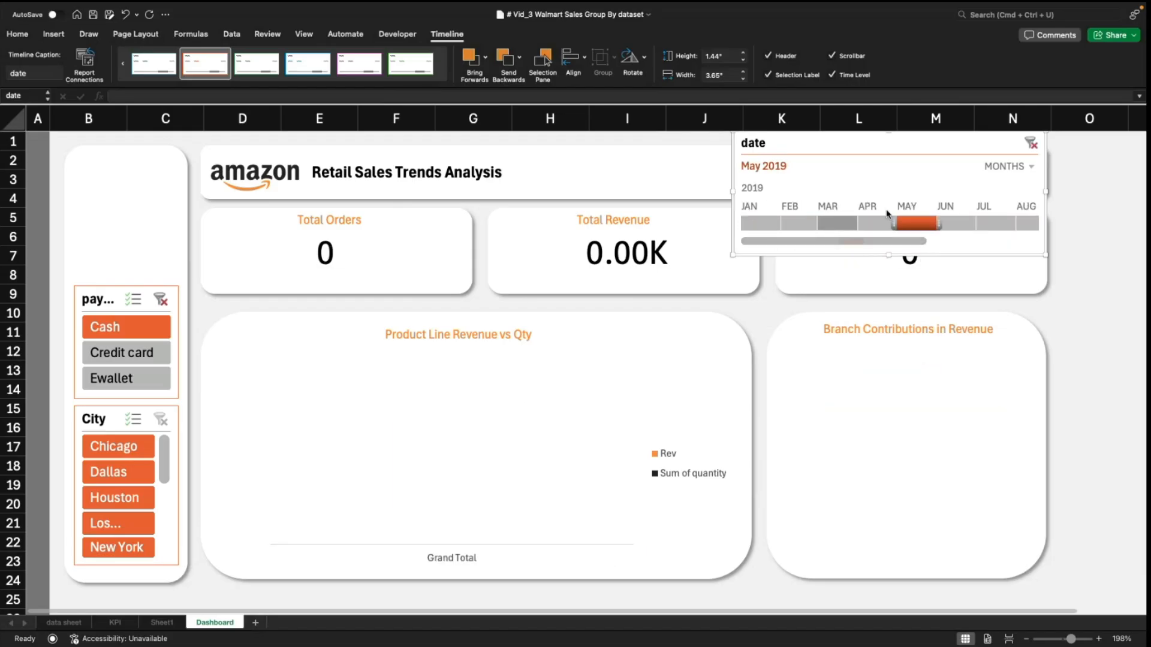
Step: Clear the date filter and fit the timeline above the payment slicer, about 1.23 inches high and 1.21 inches wide
drag(919, 146, 257, 198)
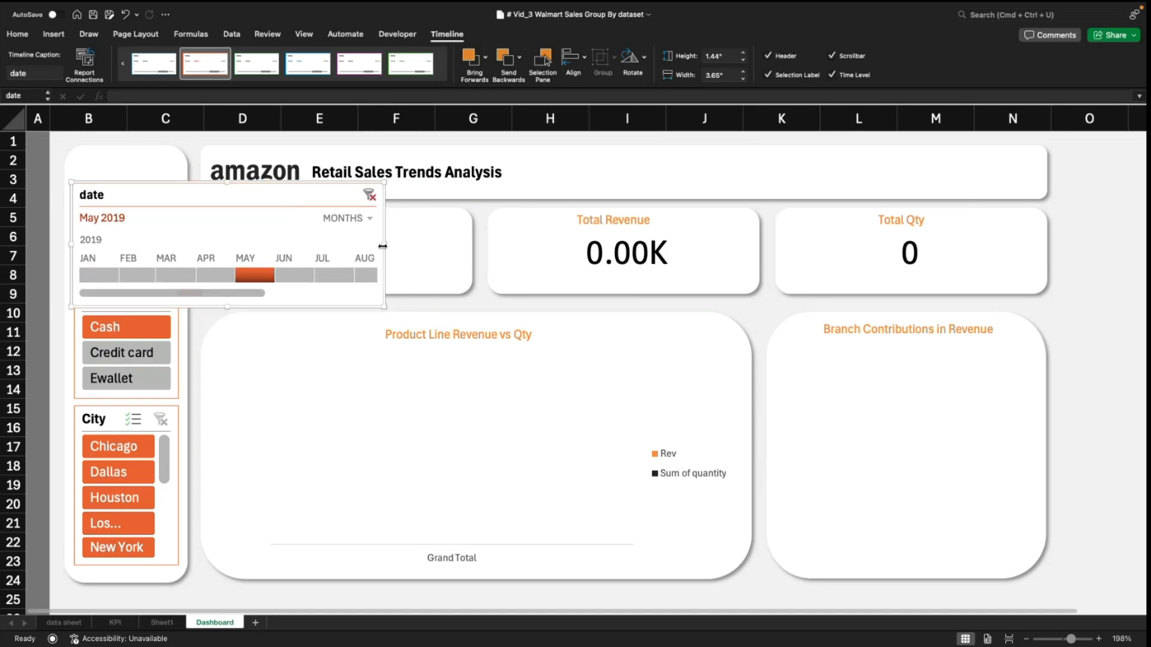
click(368, 197)
drag(381, 246, 168, 247)
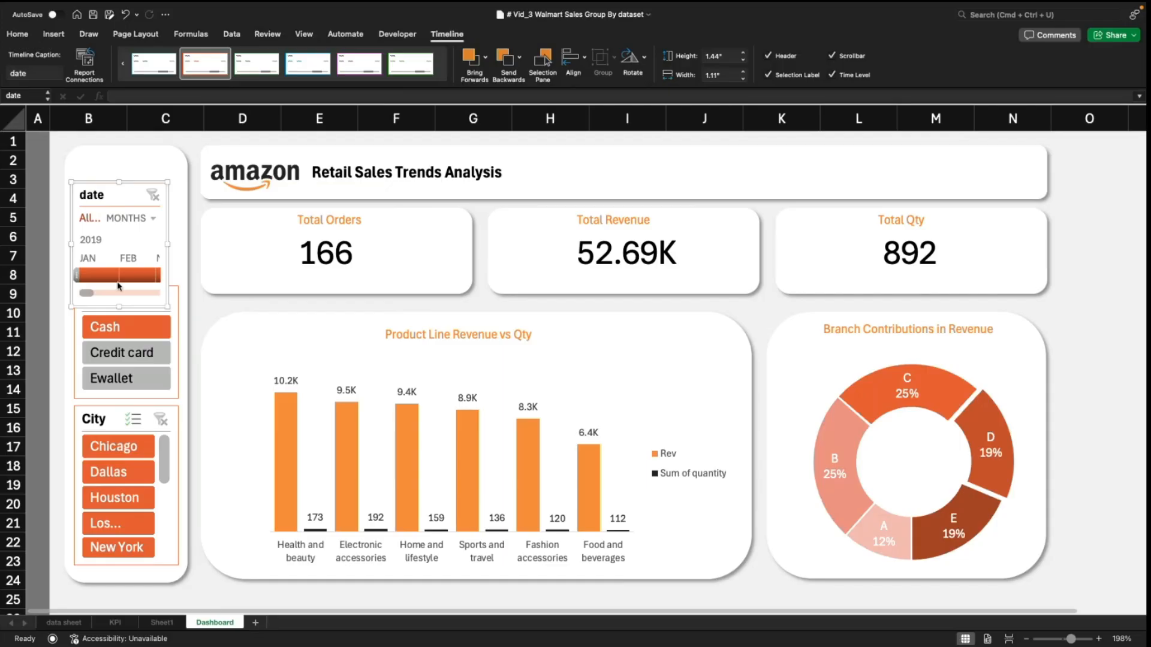
drag(119, 307, 119, 289)
drag(110, 189, 114, 183)
drag(168, 226, 178, 227)
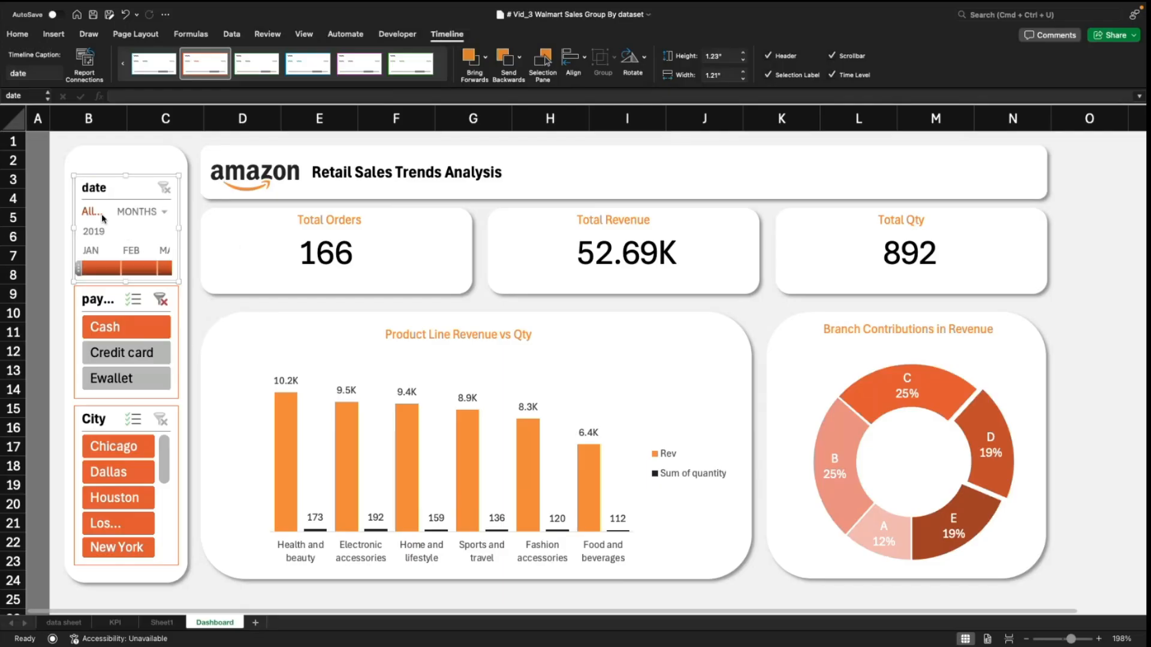
Step: Try the date timeline with February, January and the January to February range, and clear the filter again
click(130, 268)
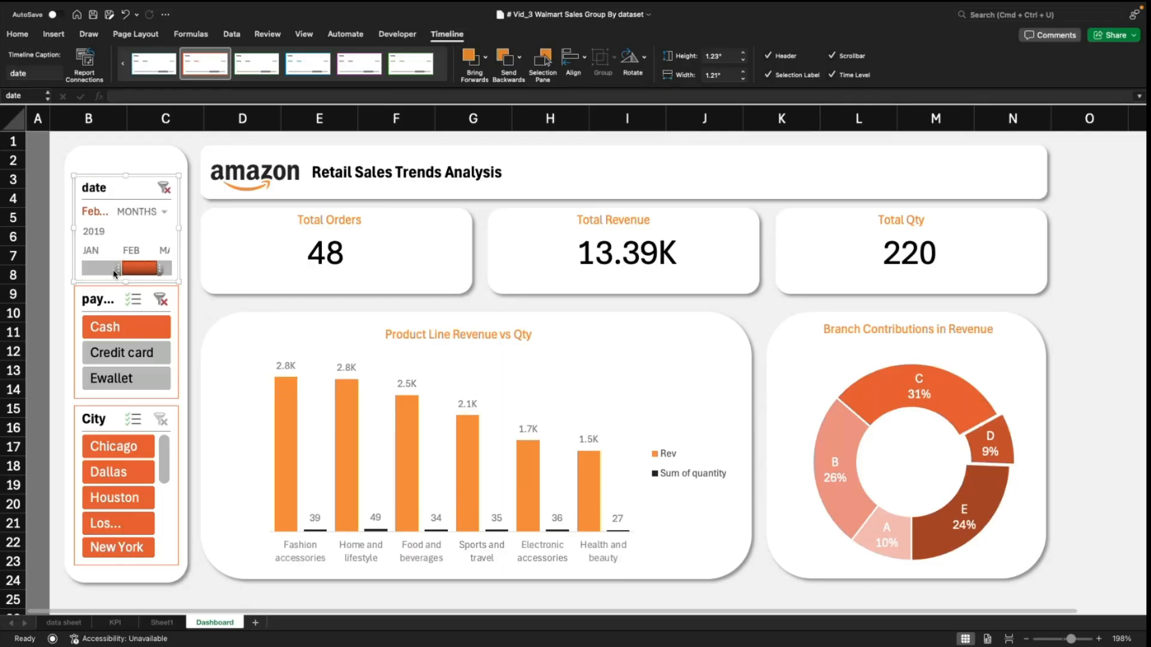
click(105, 271)
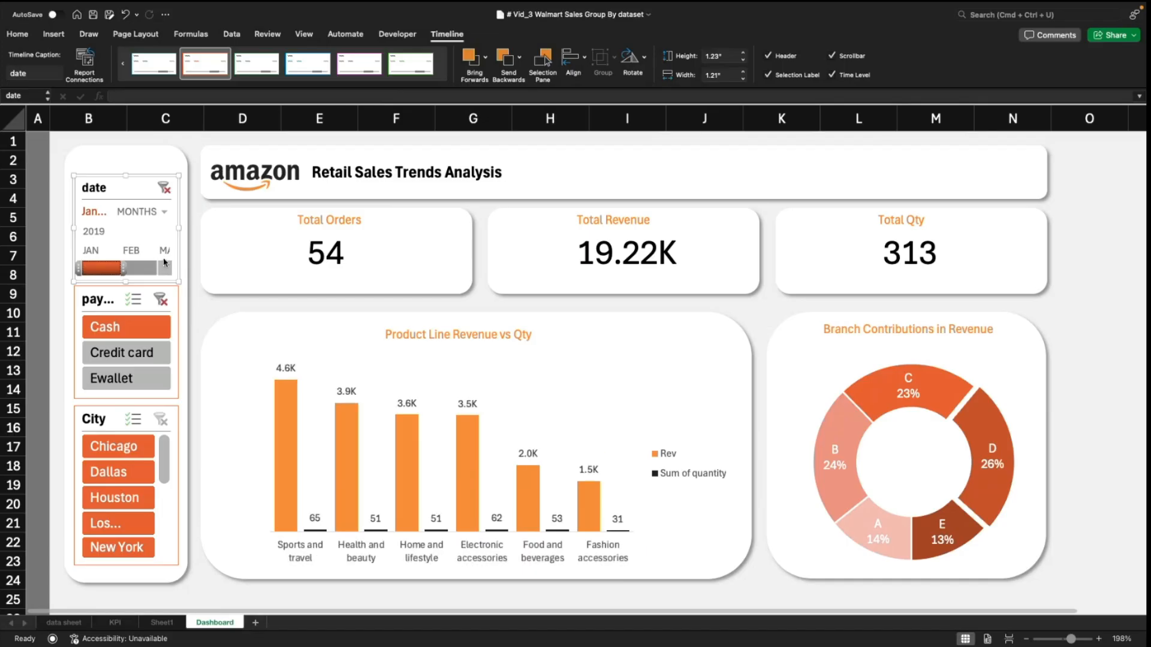
shift+click(130, 271)
click(163, 188)
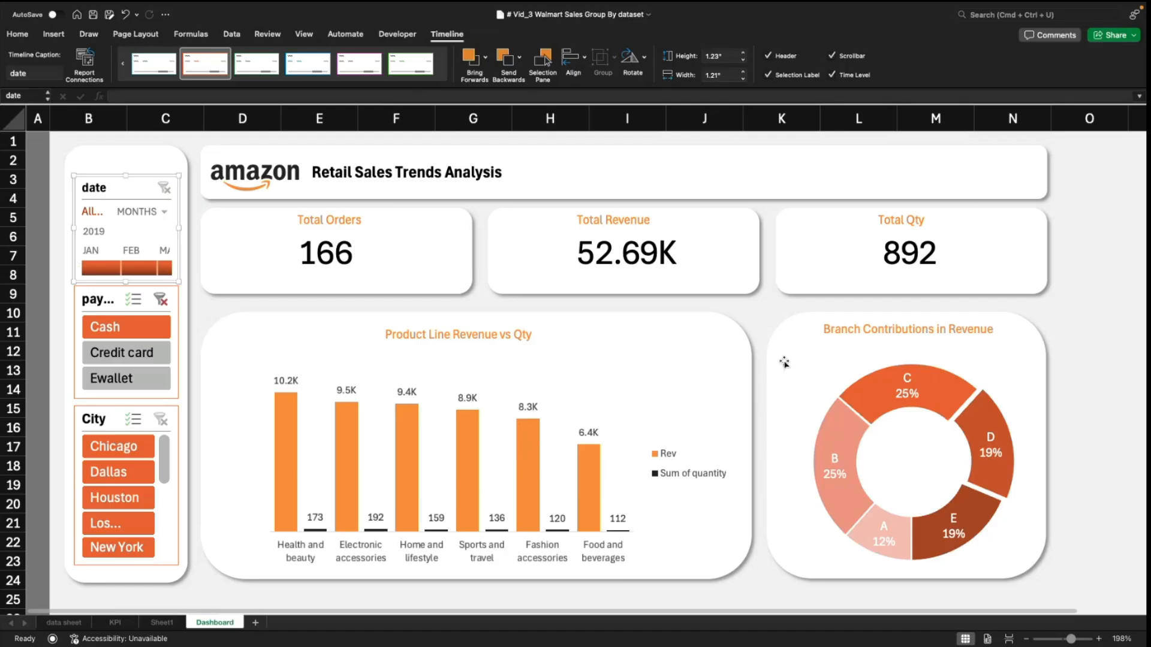
click(1106, 367)
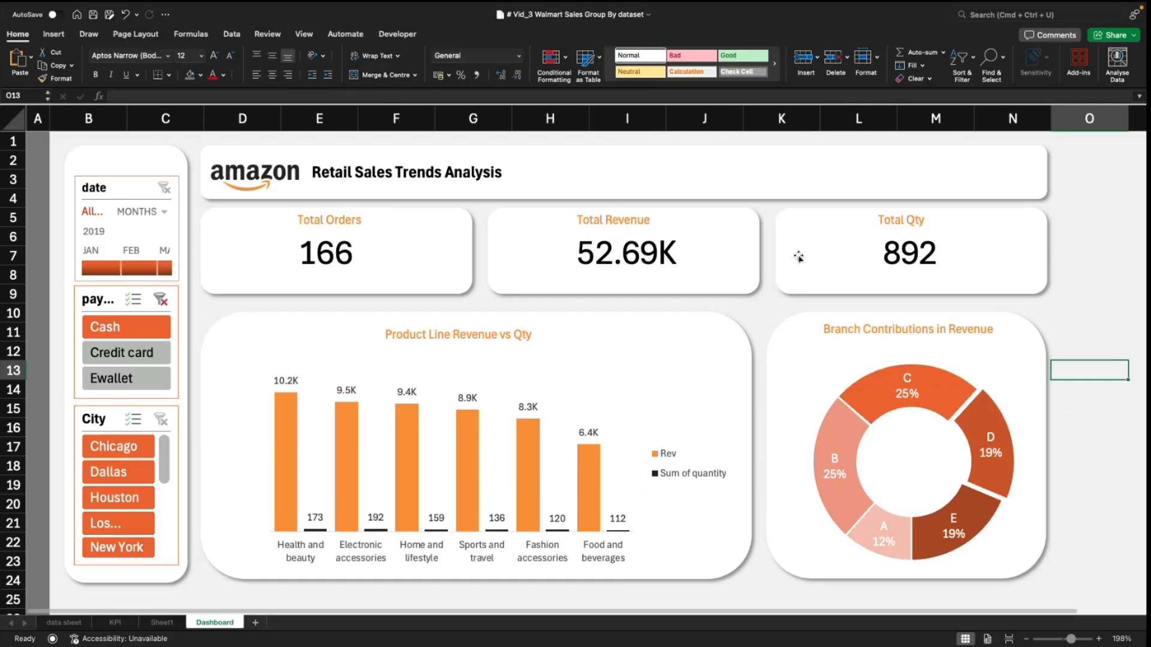
Step: Narrow the Total Orders, Total Revenue and Total Qty cards together, trying a 3 inch width and settling on 2.5 inches
click(420, 259)
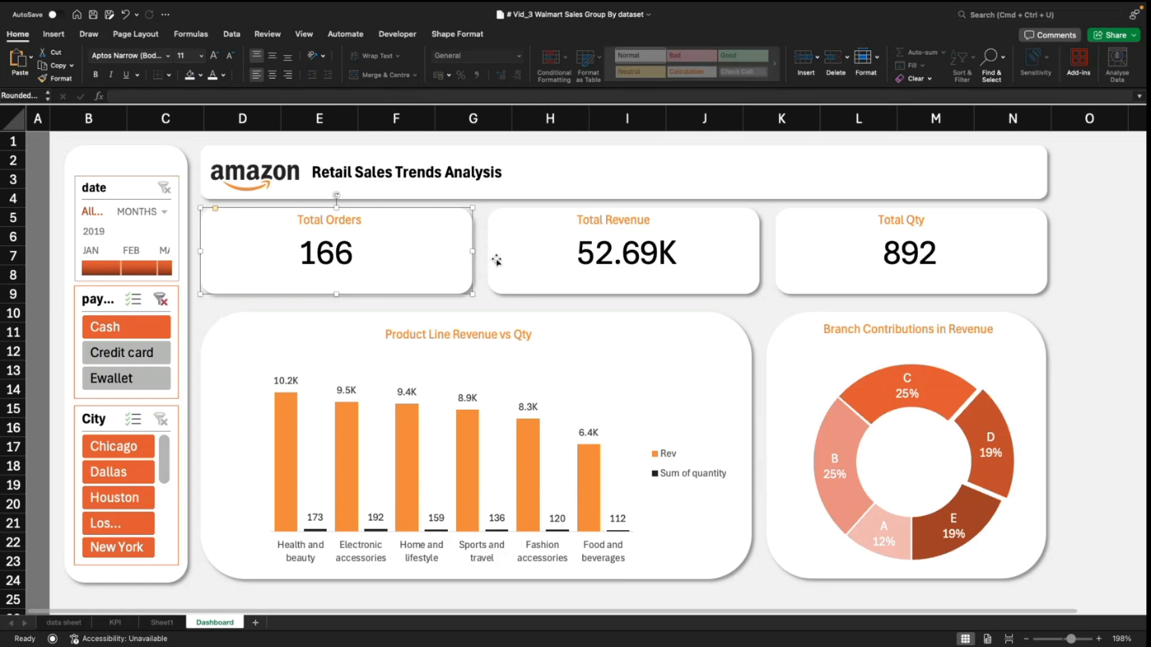
shift+click(499, 261)
shift+click(803, 269)
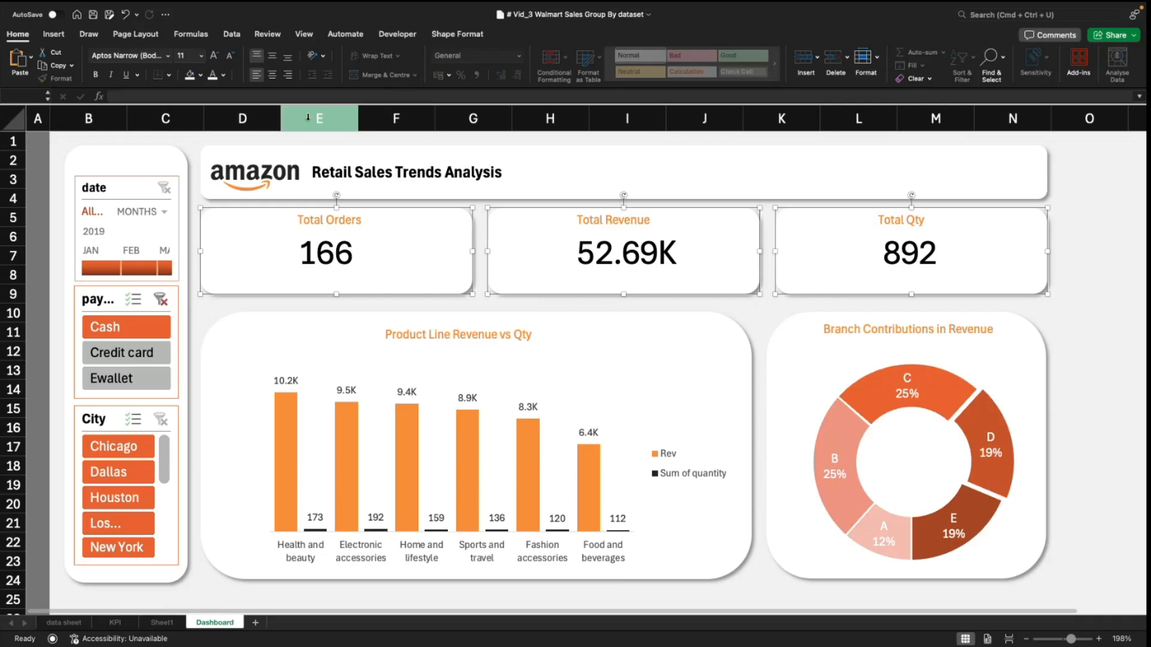
click(453, 34)
click(1044, 77)
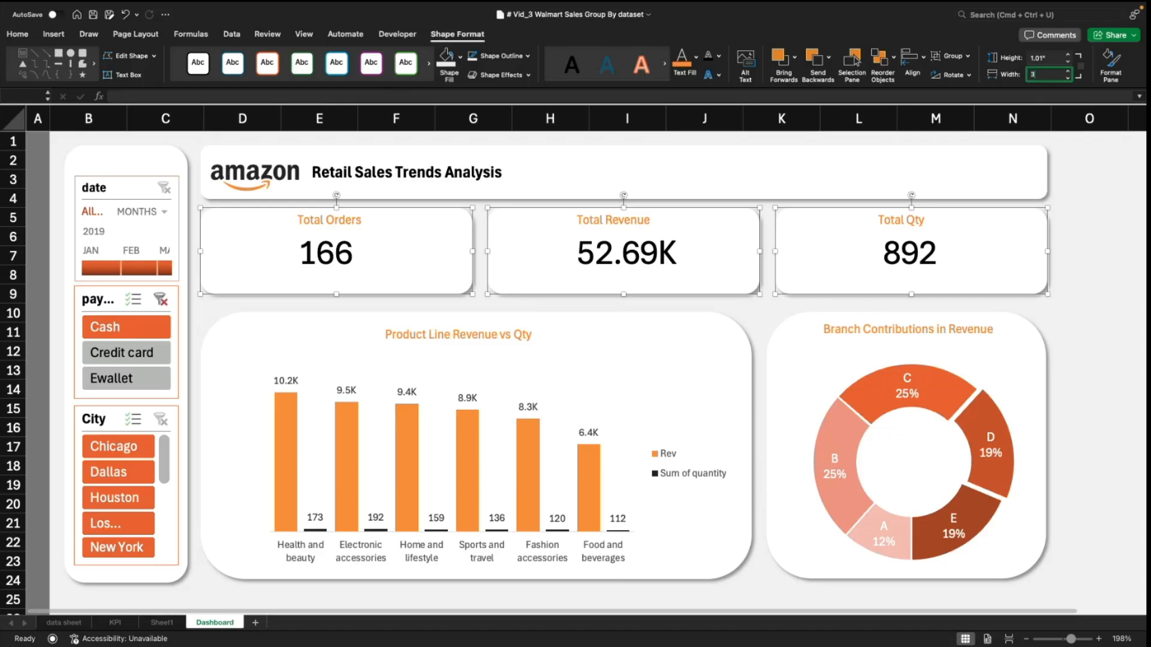
text(3)
key(Return)
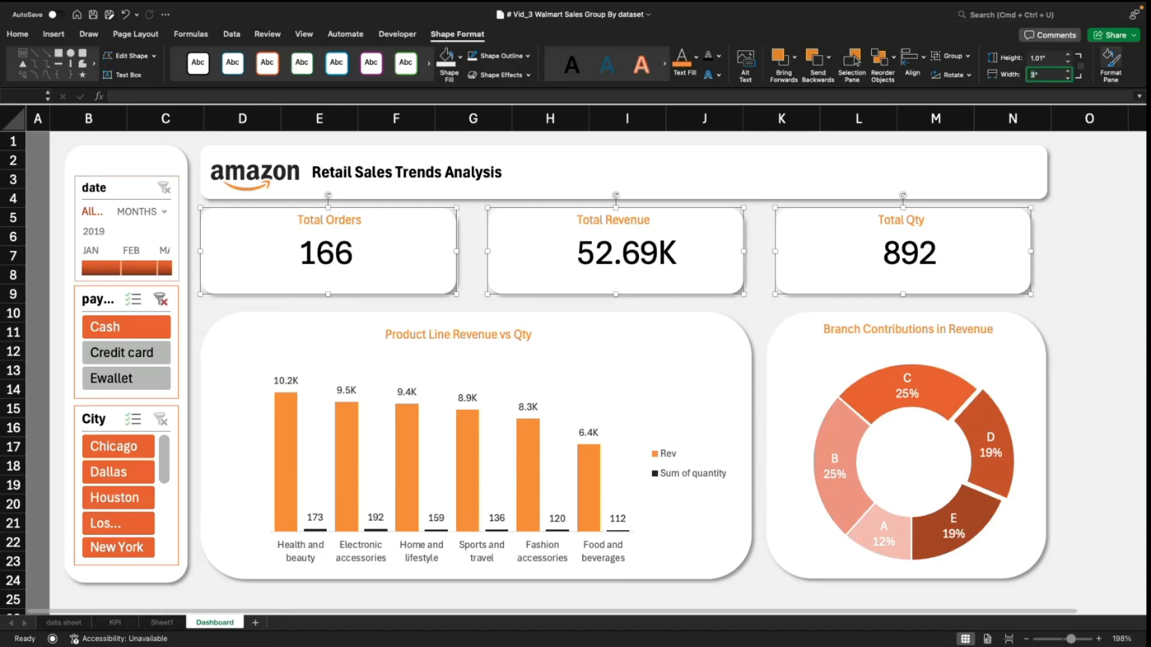
text(2.5)
key(Return)
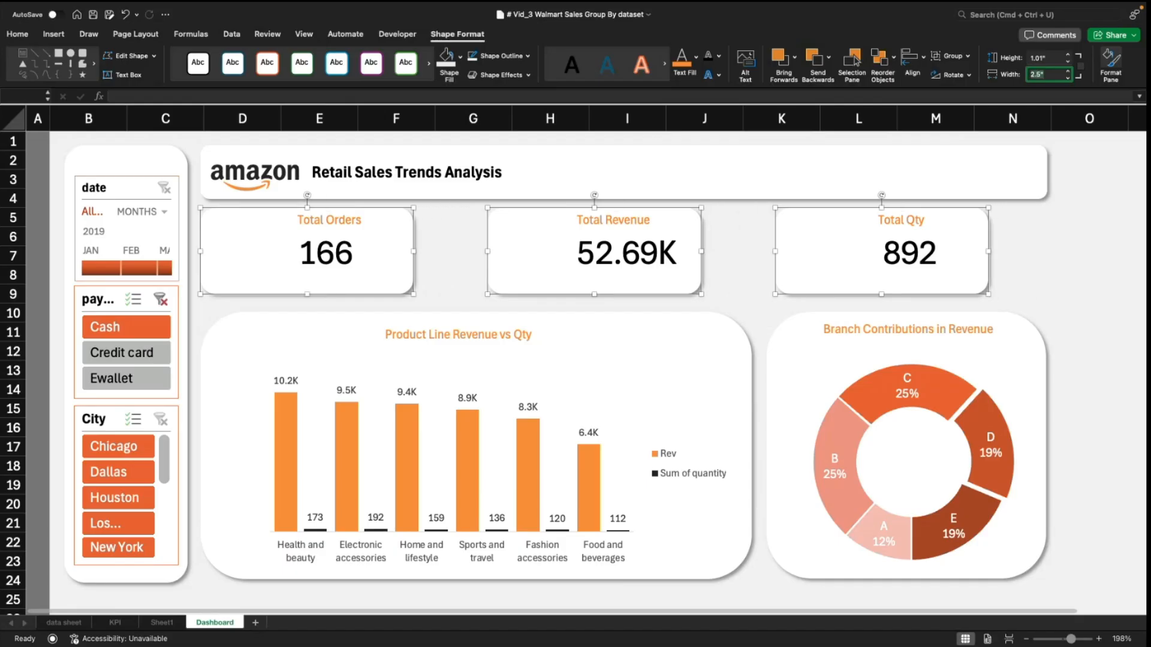
click(1080, 252)
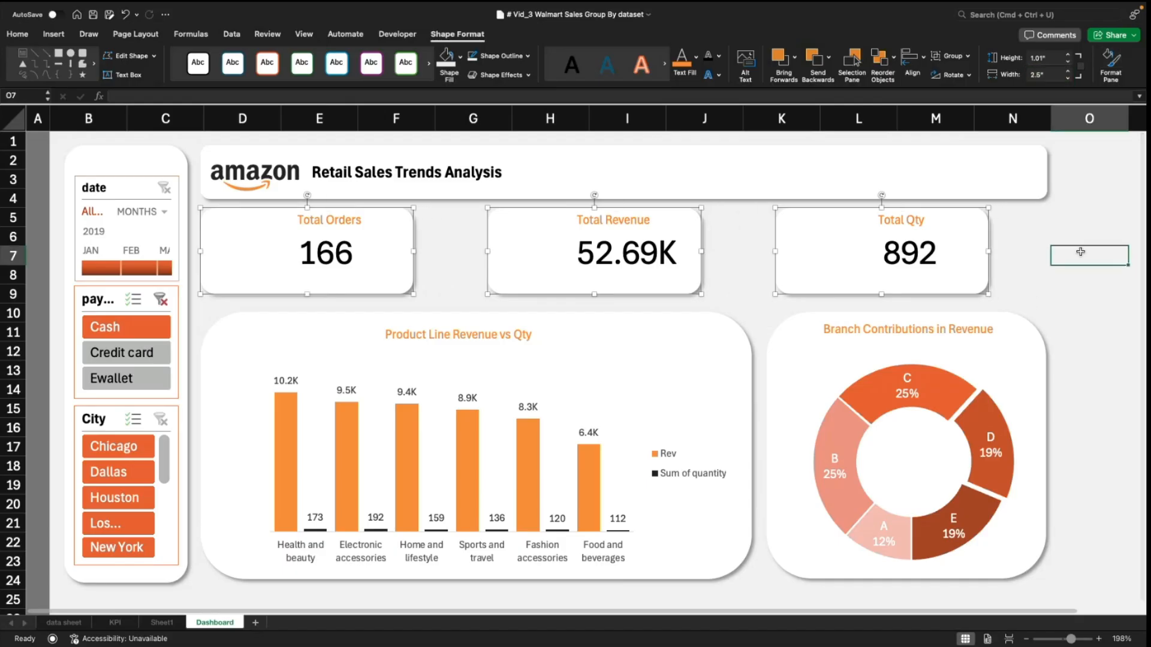
click(804, 242)
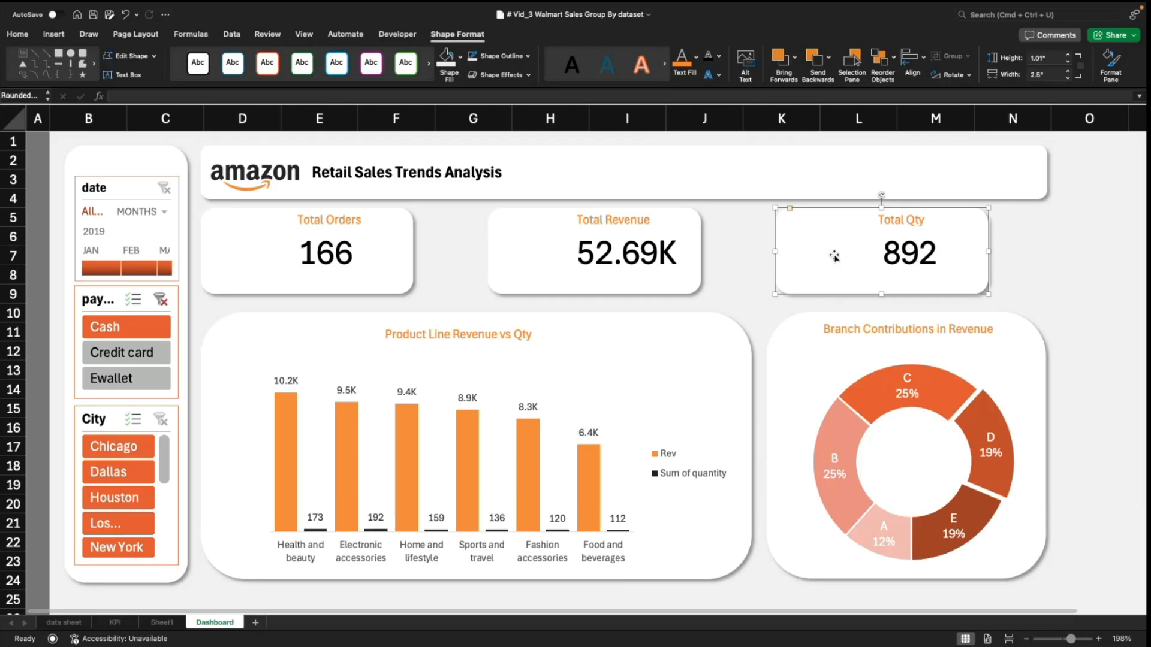
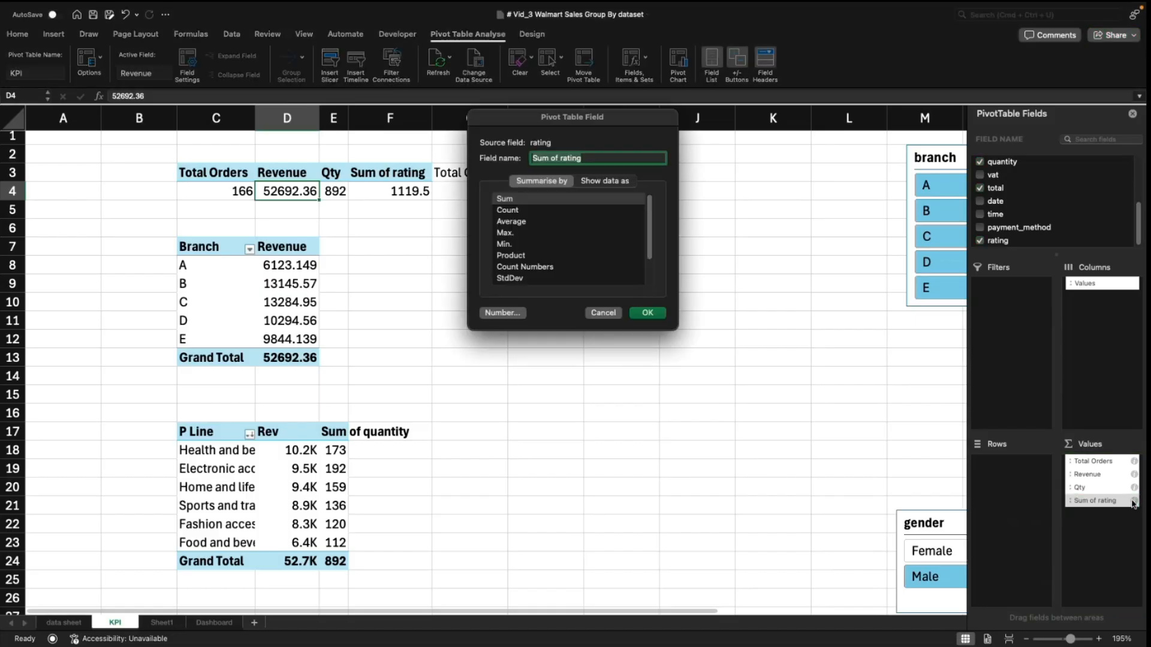
Step: Summarise the rating field by Average in the KPI pivot table
click(513, 222)
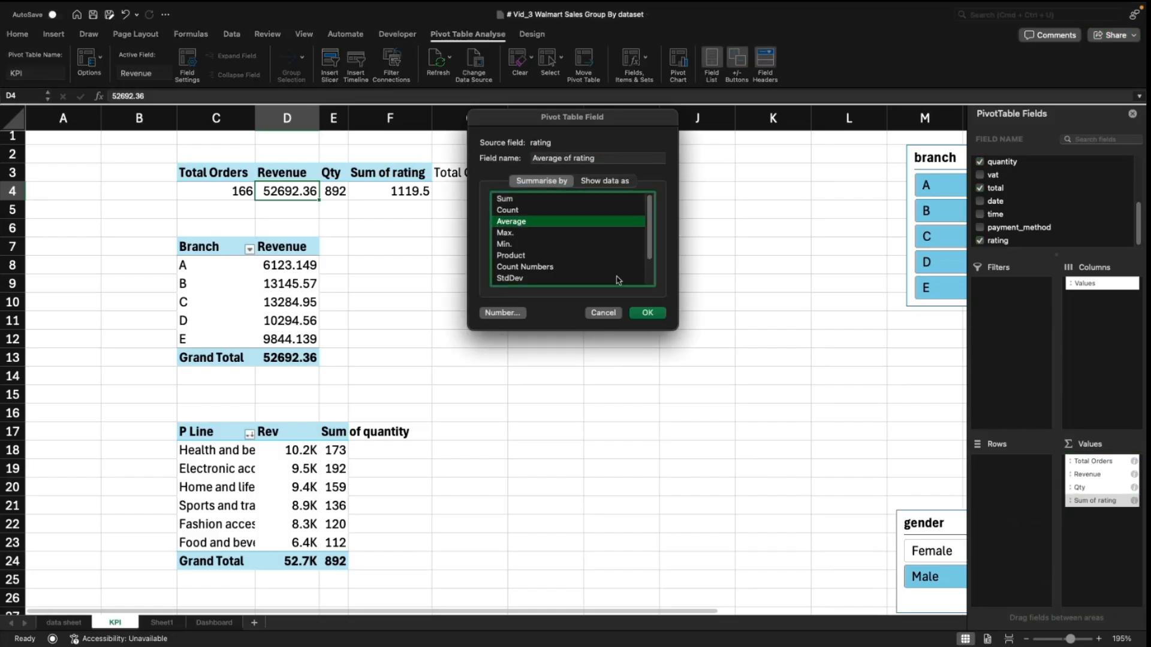
click(647, 313)
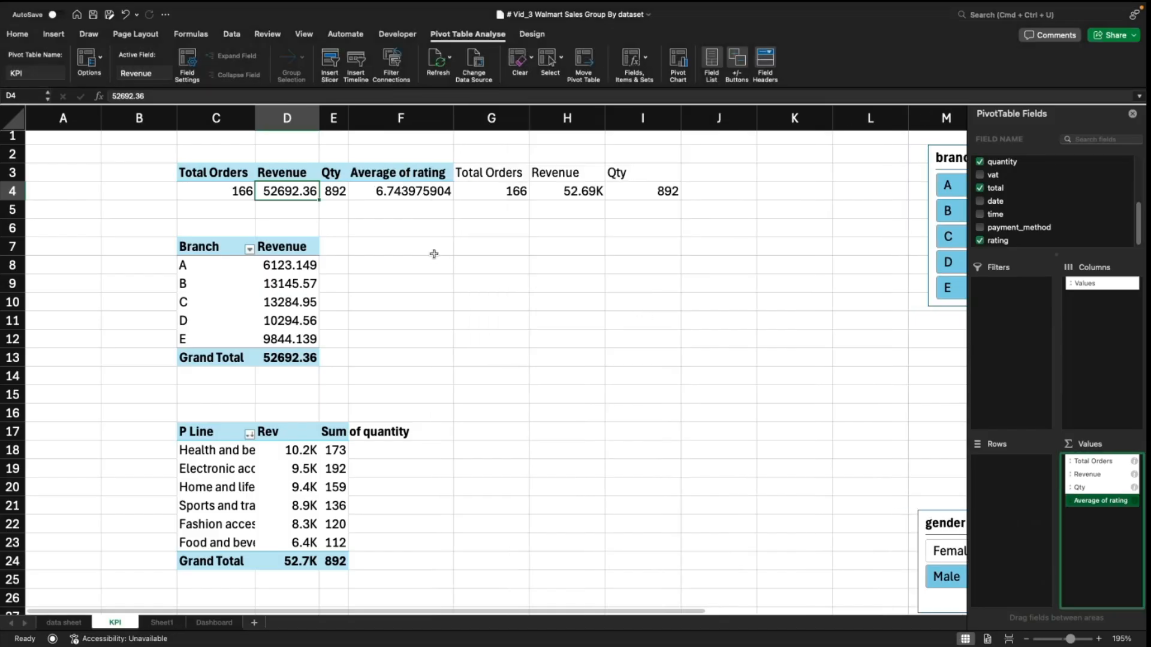
click(400, 225)
Step: Reduce the average rating in F4 to one decimal place and return to the Dashboard sheet
click(408, 189)
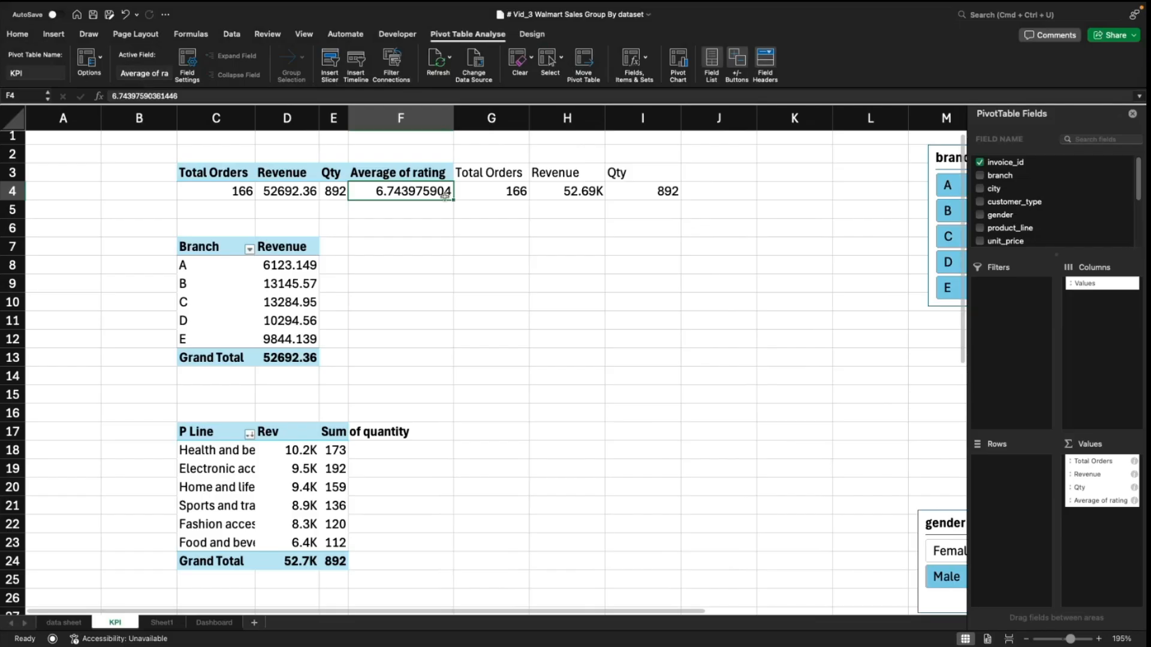
click(18, 34)
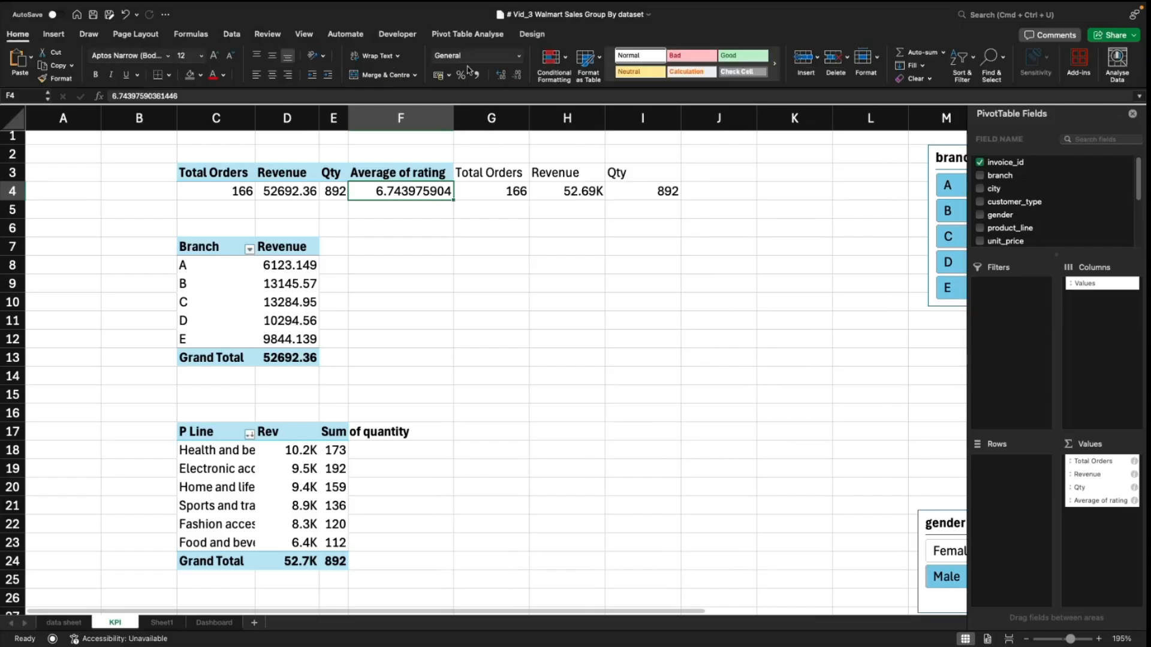
click(516, 75)
click(516, 74)
click(516, 74)
click(516, 75)
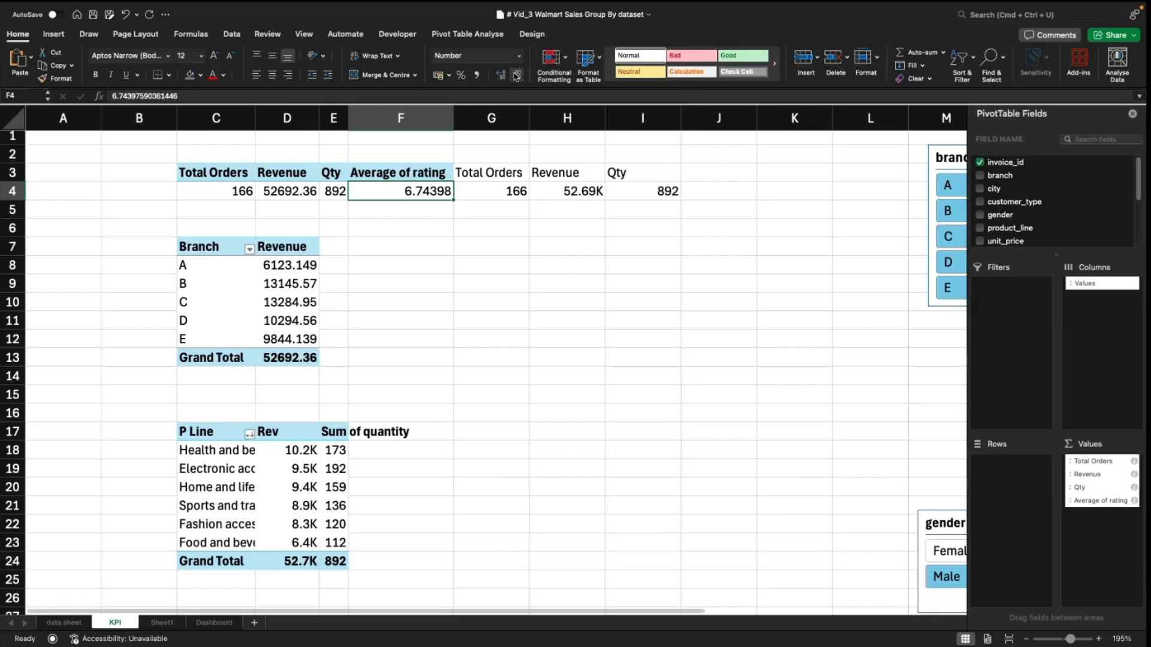
click(516, 75)
click(516, 75)
click(516, 75)
click(516, 75)
click(491, 261)
click(423, 192)
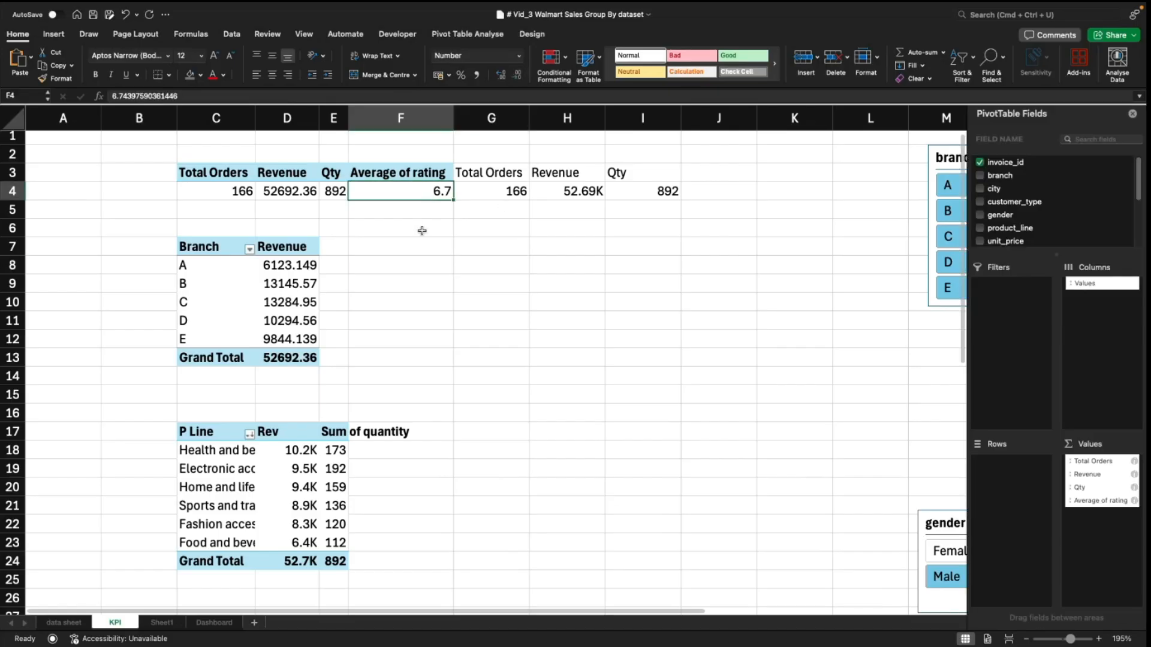
click(214, 623)
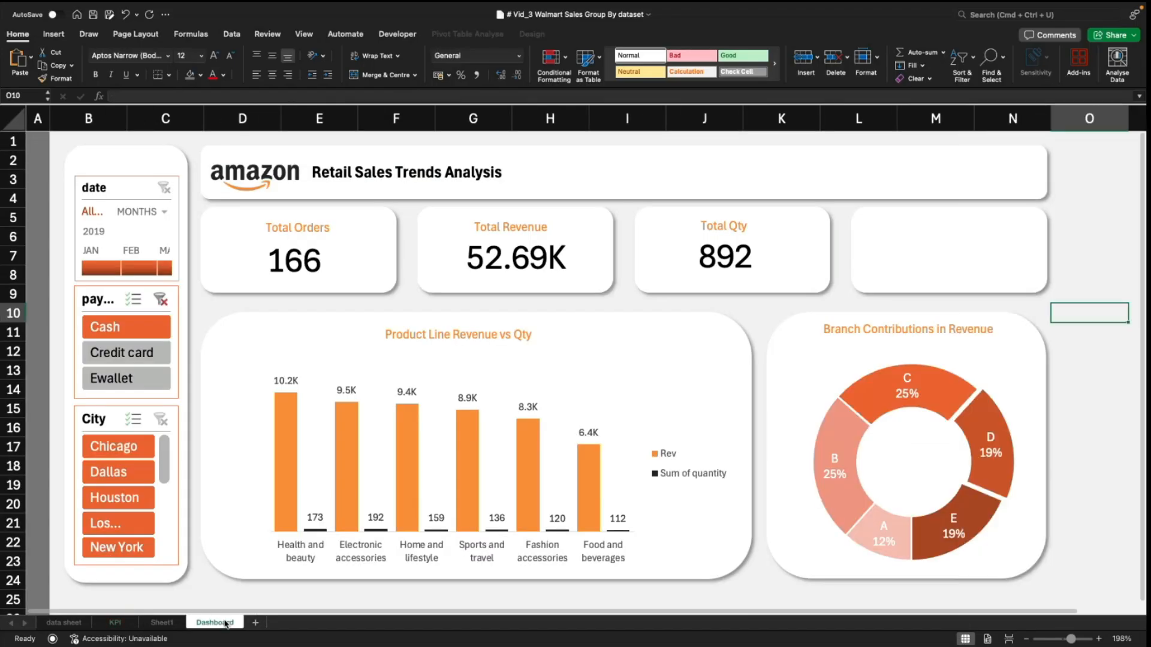
Step: On the KPI sheet, add a Rating heading in J3 and reference the pivot table's average rating in J4
click(66, 624)
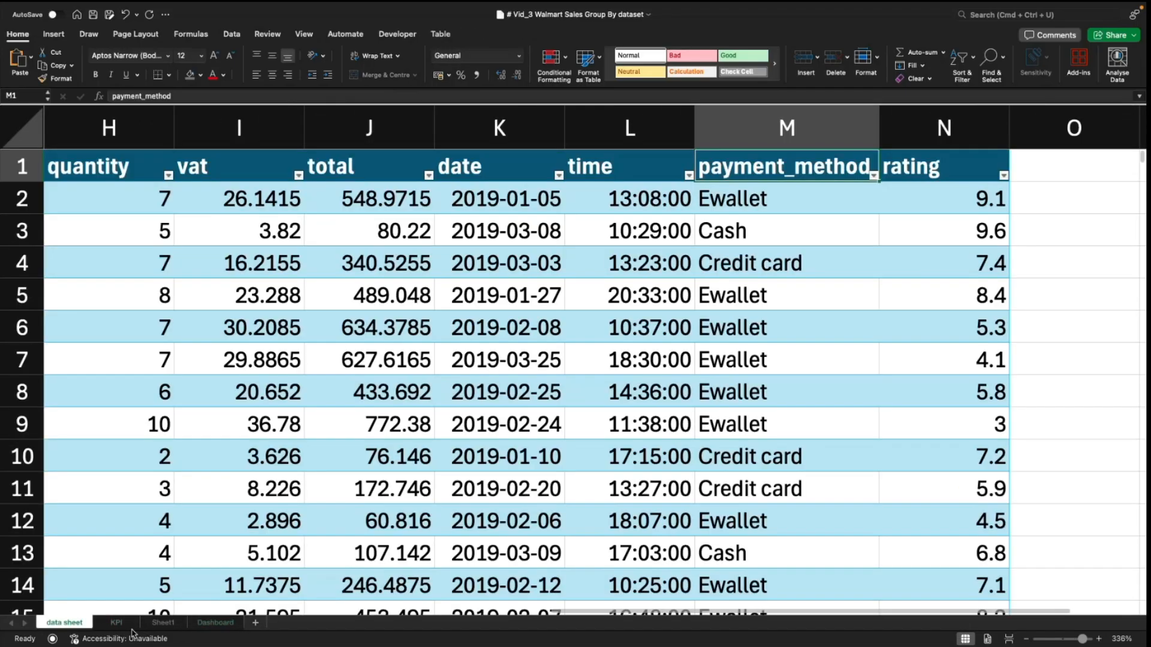
click(204, 624)
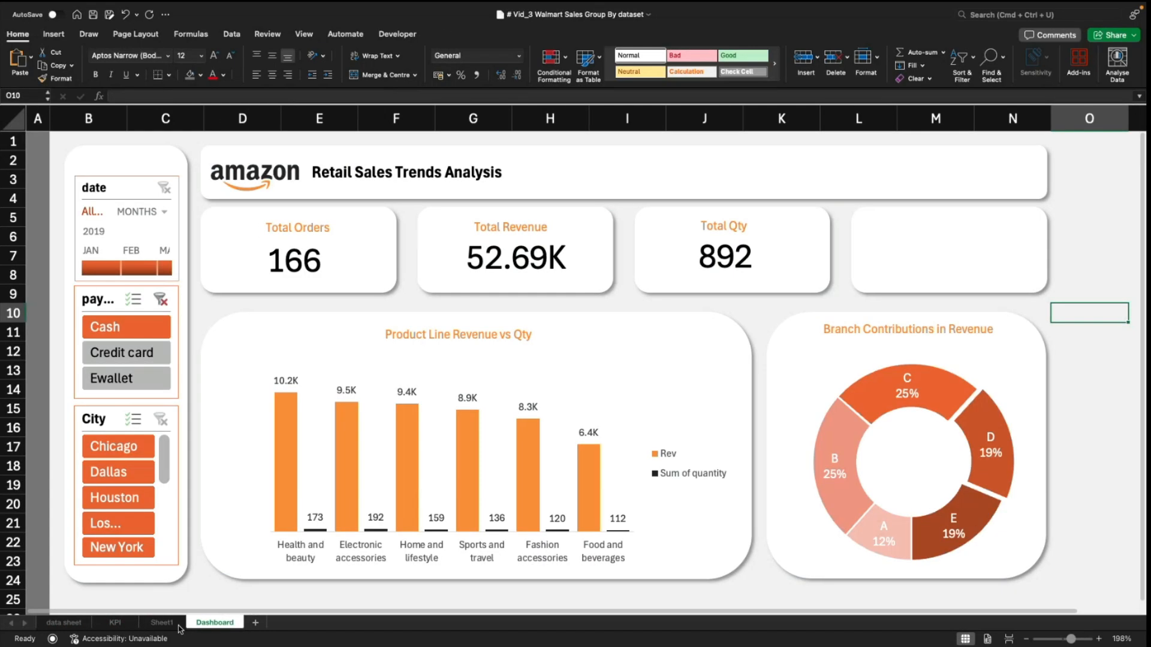
click(118, 624)
click(665, 193)
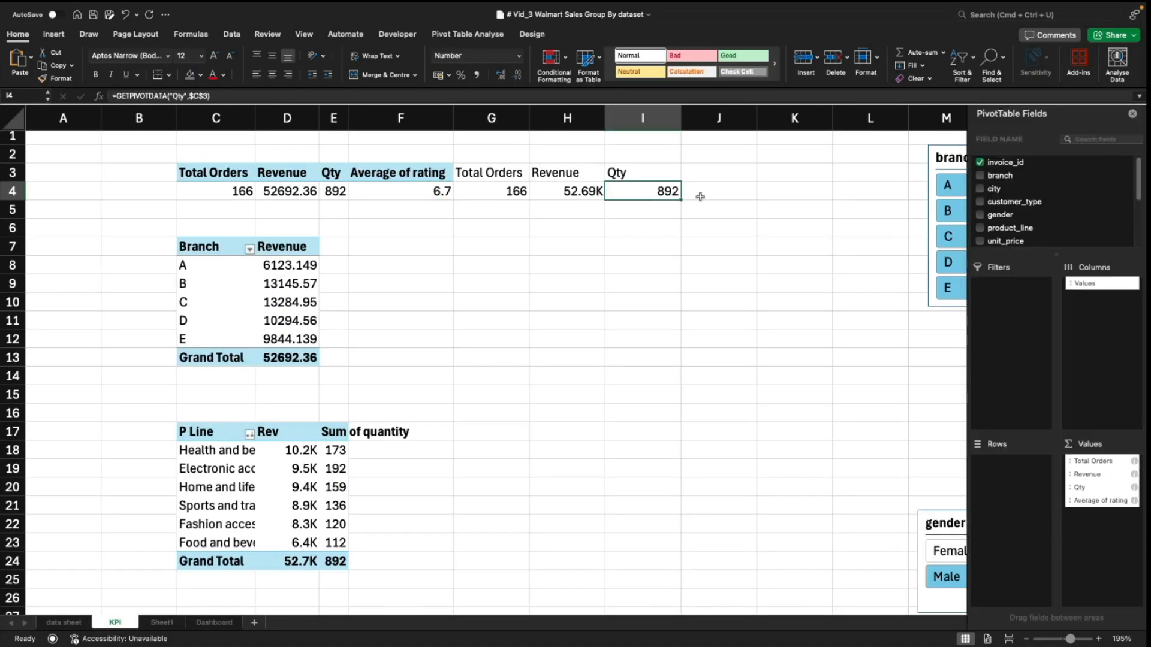
click(699, 177)
text(Rating)
key(Return)
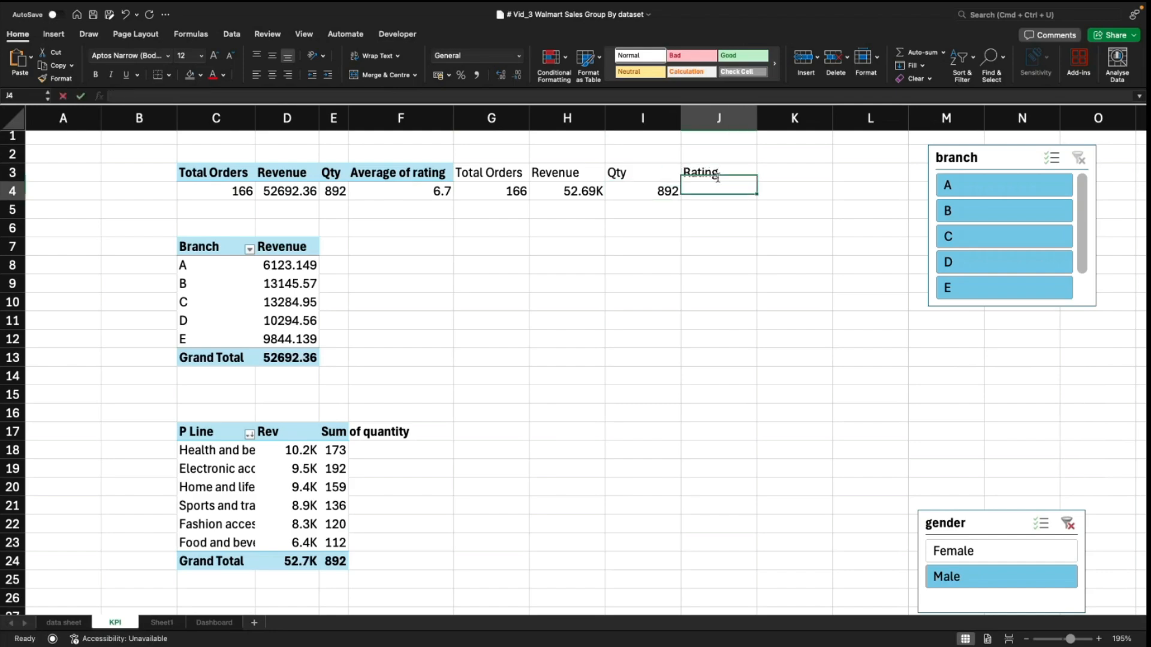
text(=)
click(430, 193)
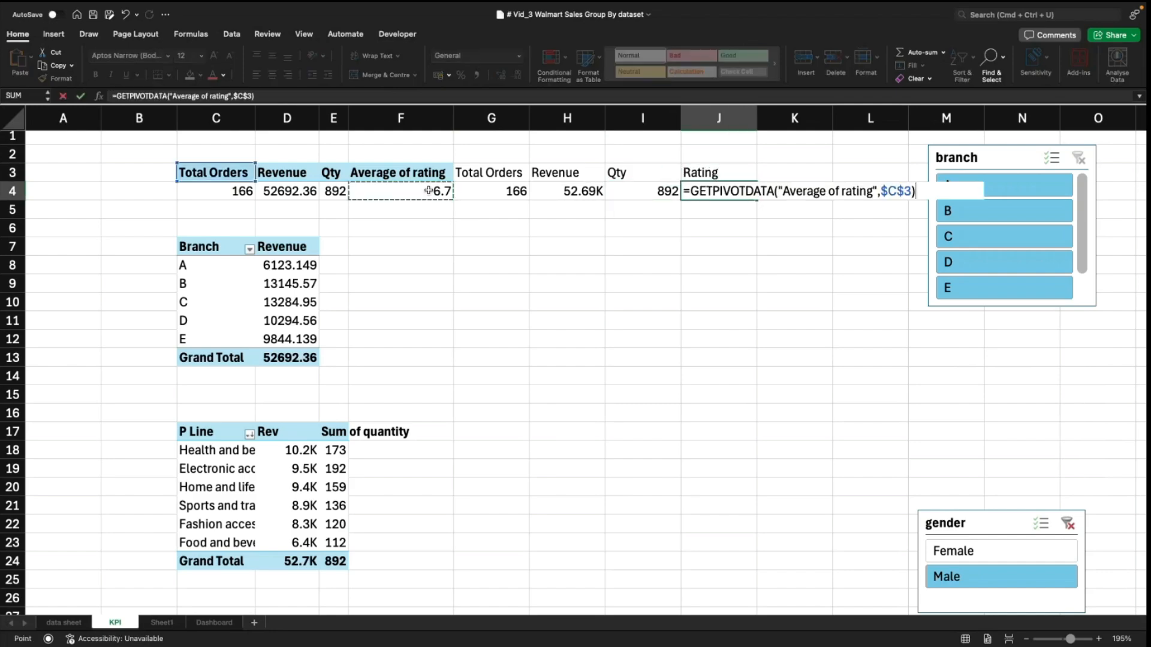
key(Return)
key(Up)
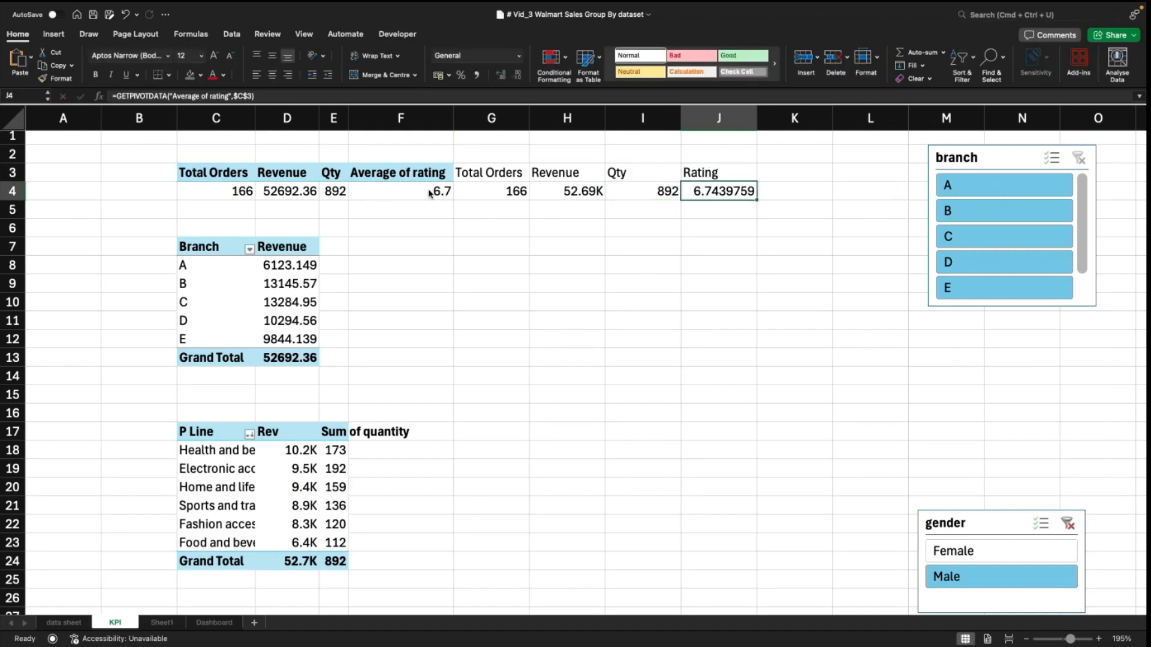
Step: On the Dashboard sheet, duplicate the Total Qty title and value text boxes and place the copies on the empty fourth card
click(223, 624)
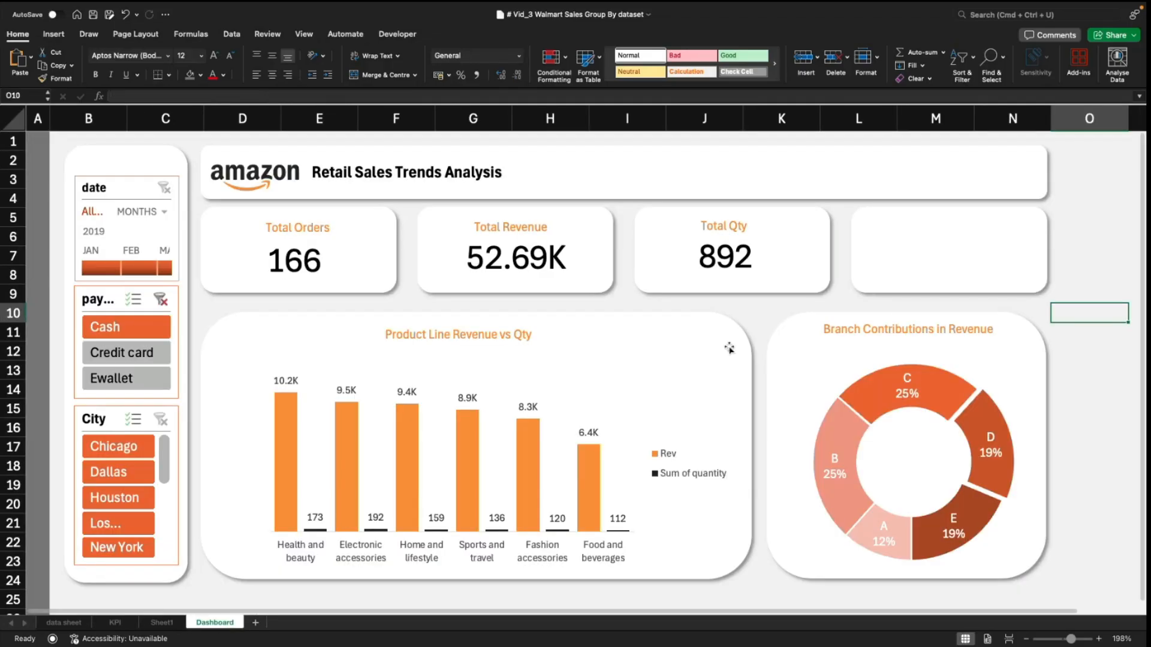
click(804, 257)
shift+click(751, 227)
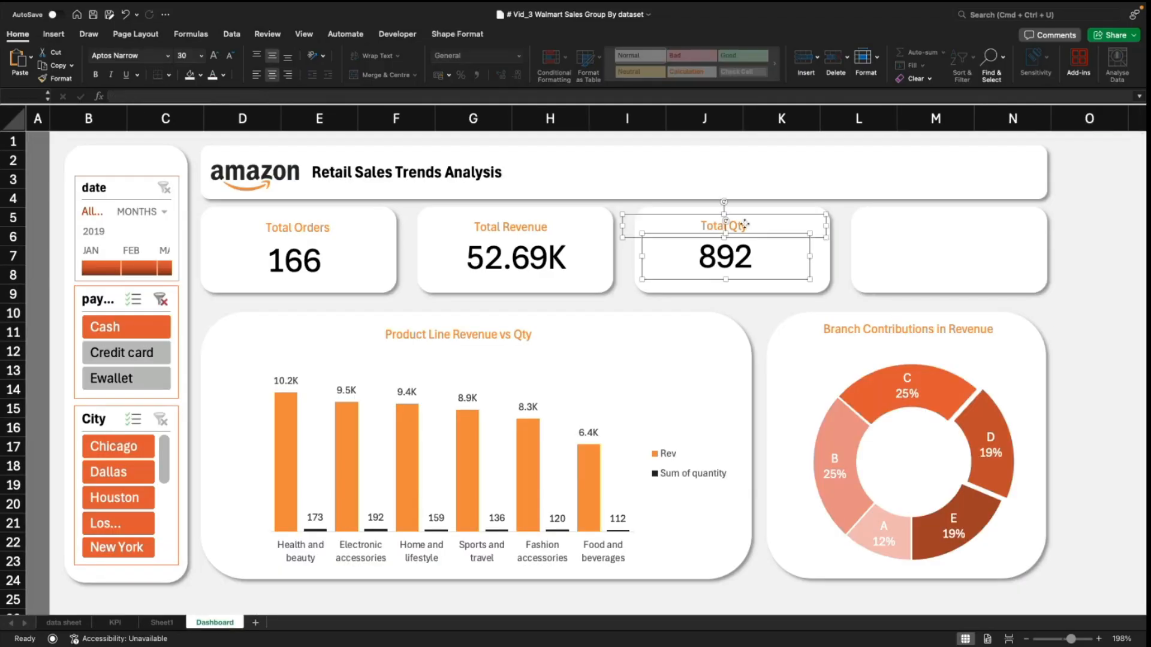
key(super+d)
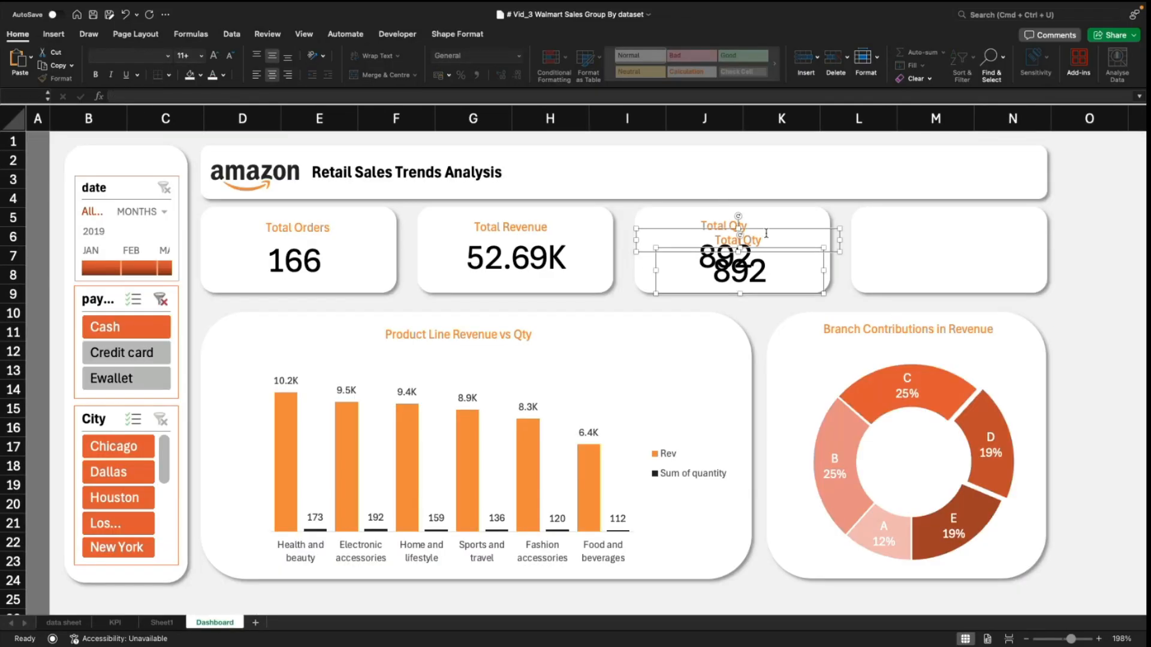
drag(772, 232, 981, 222)
Step: Retitle the fourth card's heading as Average Rating
click(982, 230)
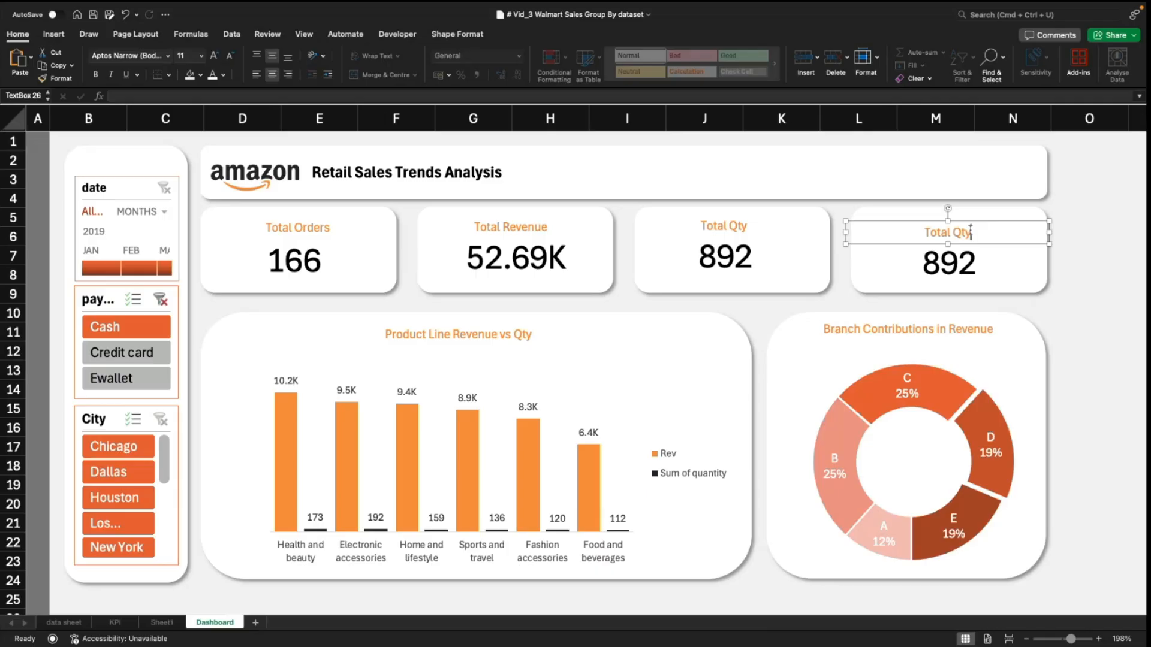
triple_click(969, 230)
text(Average Rating)
click(1092, 269)
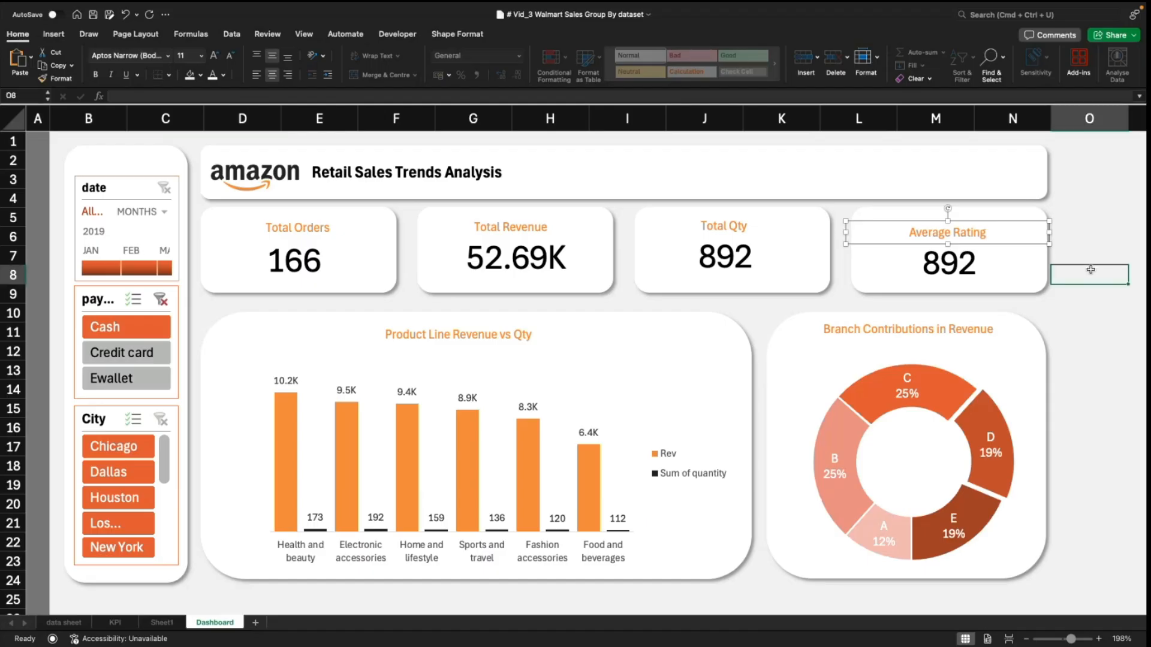
Step: Link the Average Rating card's value text box to =KPI!J4
click(956, 264)
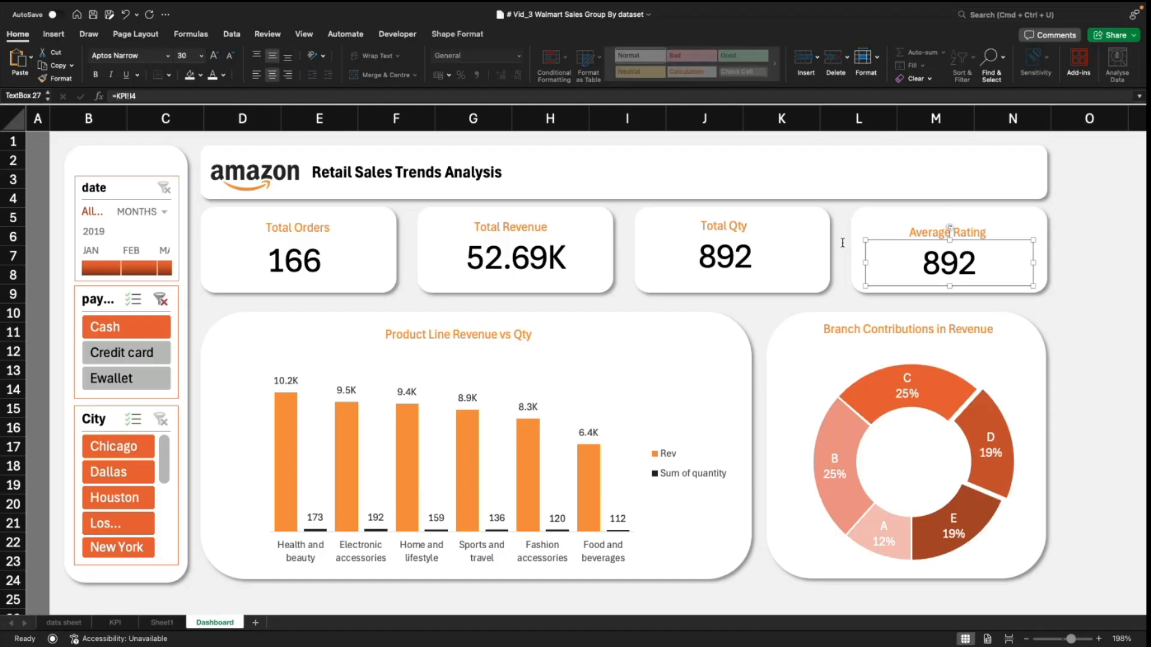
click(136, 96)
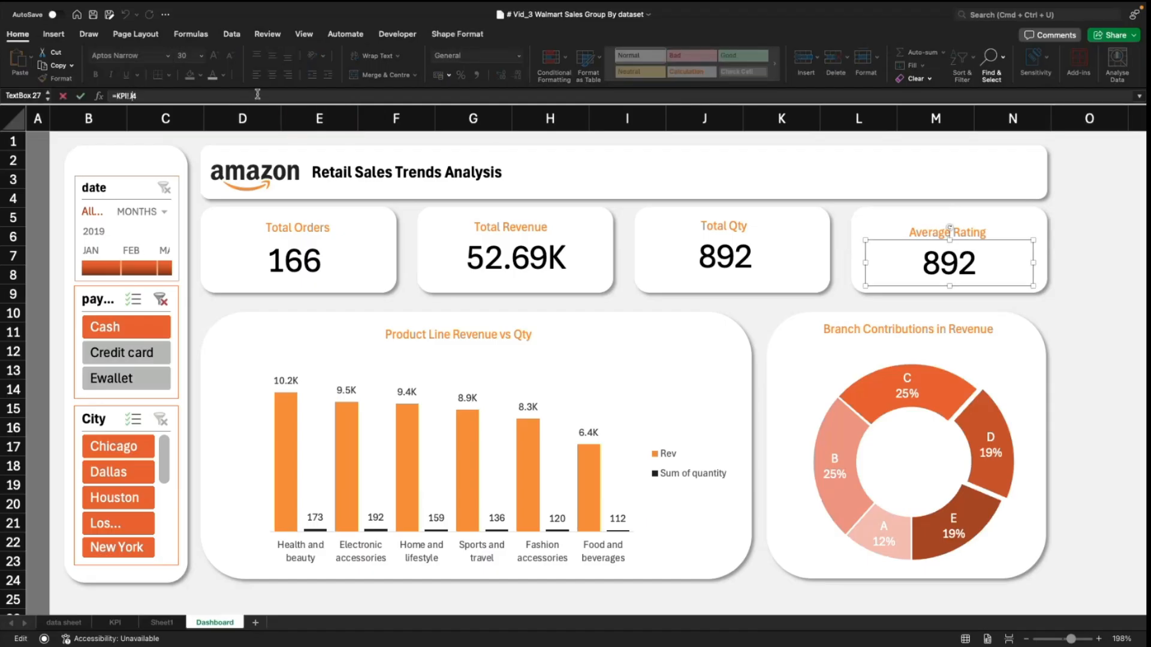
key(Return)
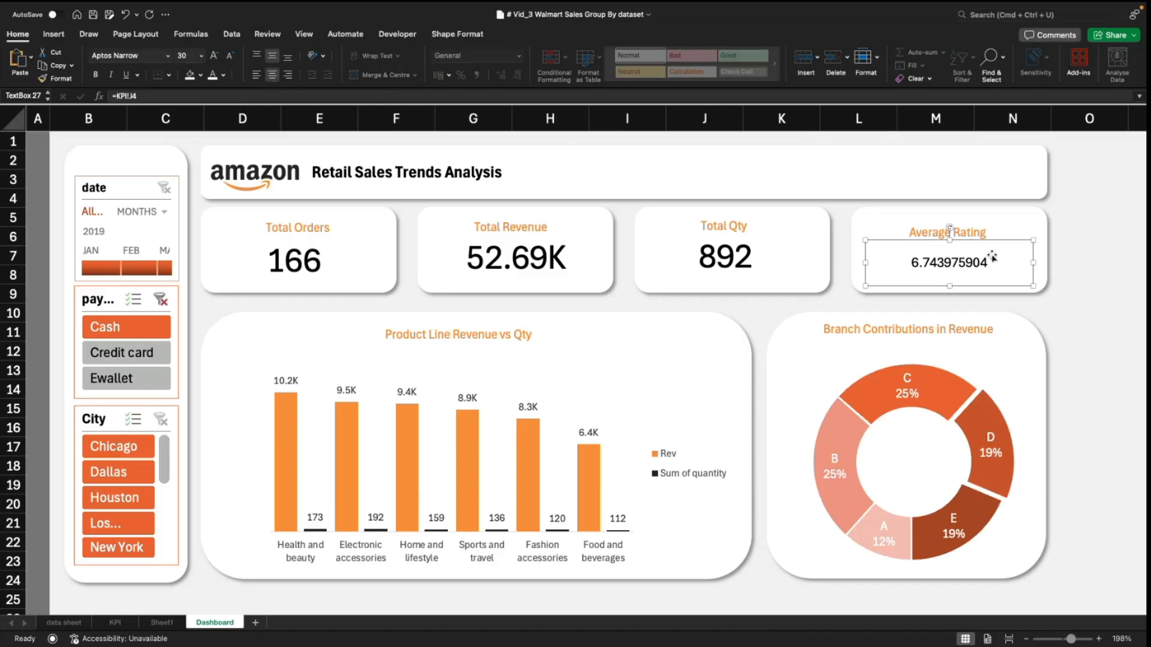
click(1088, 277)
Step: Reduce the rating in J4 of the KPI sheet to one decimal place
click(160, 622)
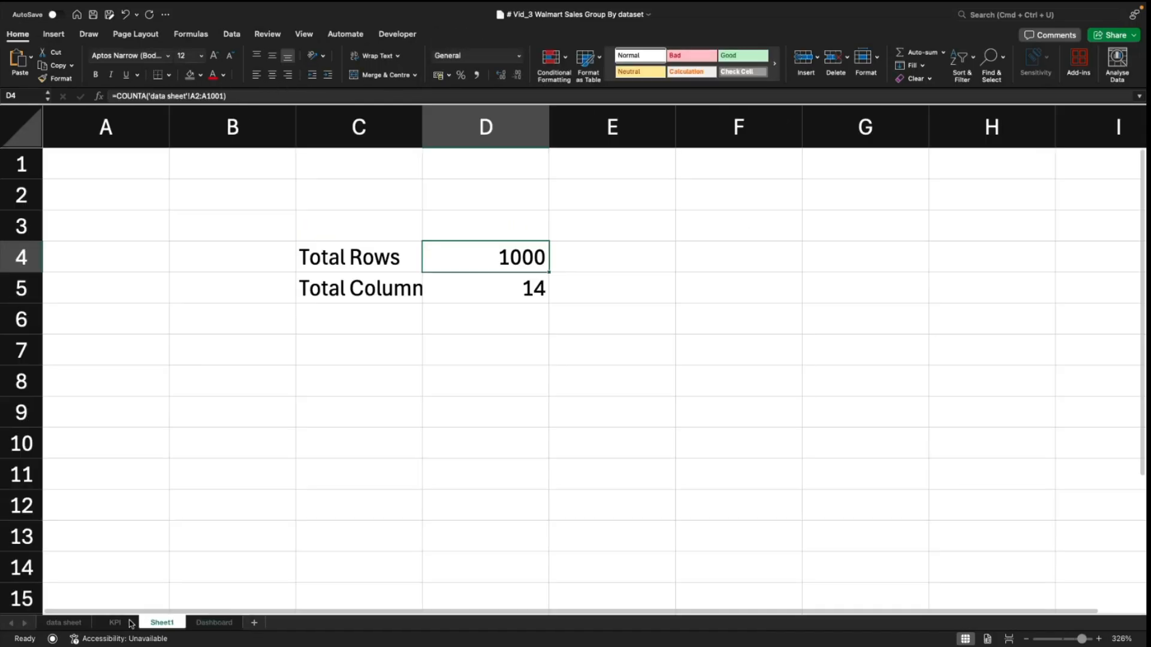
click(131, 623)
click(622, 273)
click(726, 194)
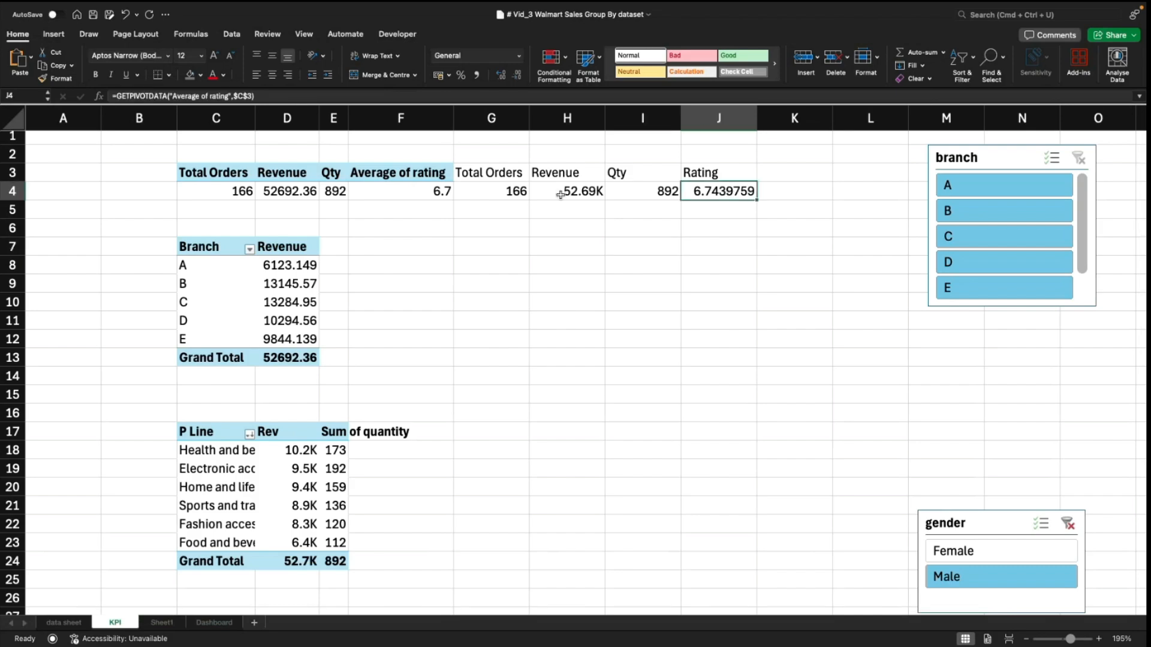
click(432, 191)
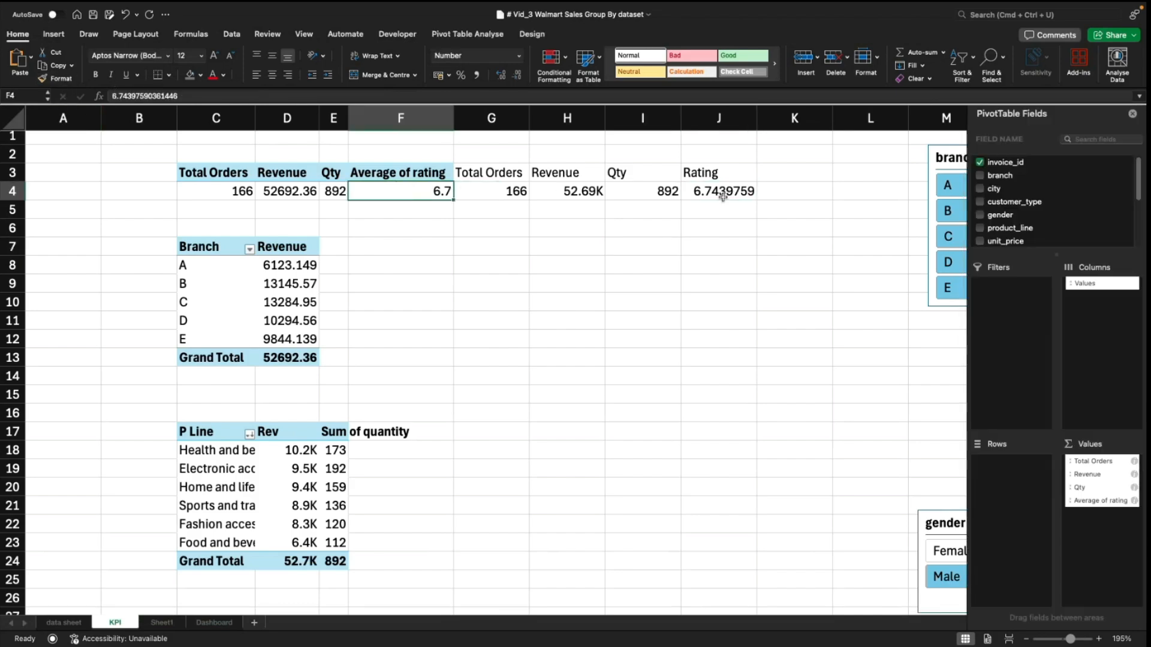
click(723, 197)
click(736, 223)
click(724, 195)
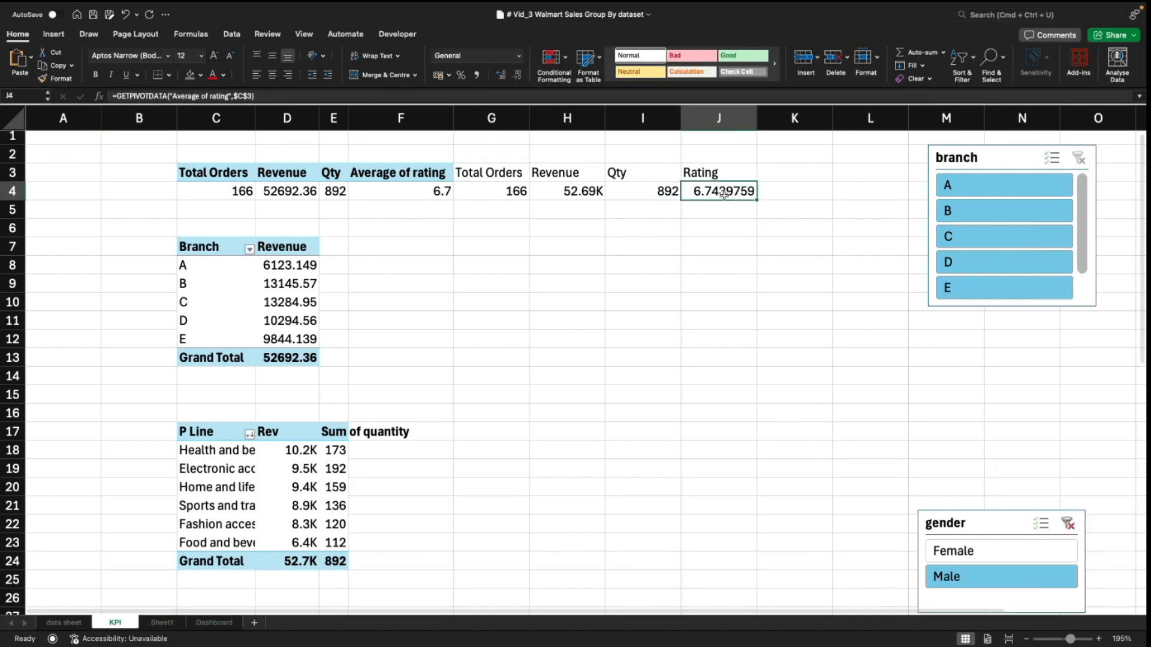
click(517, 74)
click(518, 74)
click(517, 74)
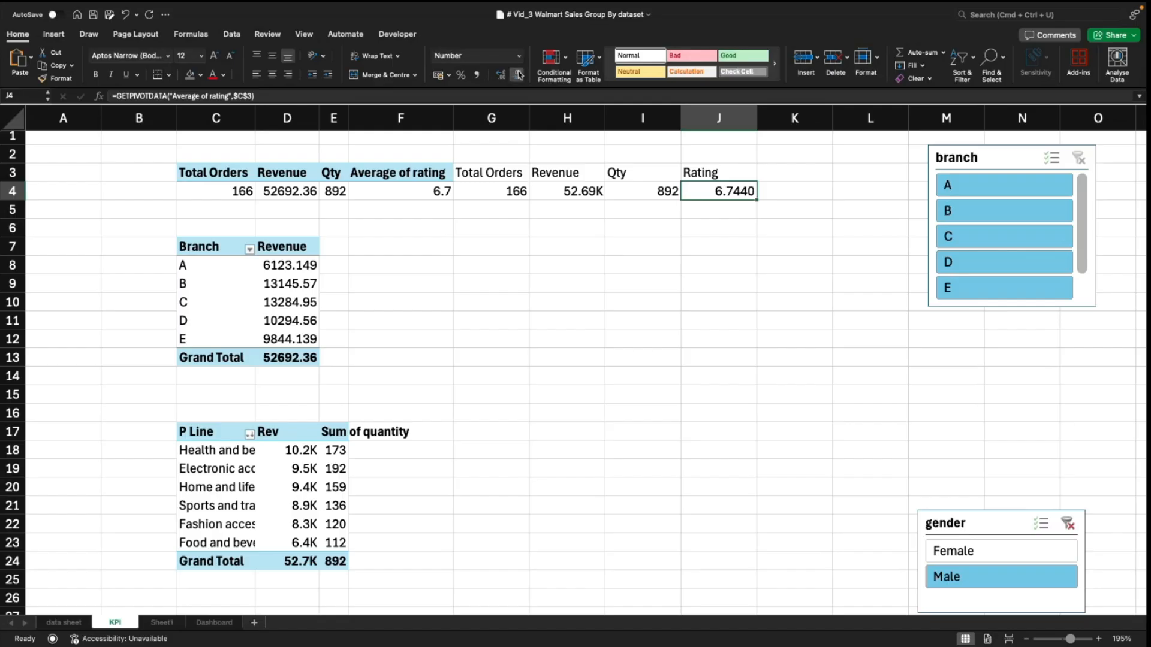
click(517, 75)
click(517, 74)
click(517, 74)
click(732, 338)
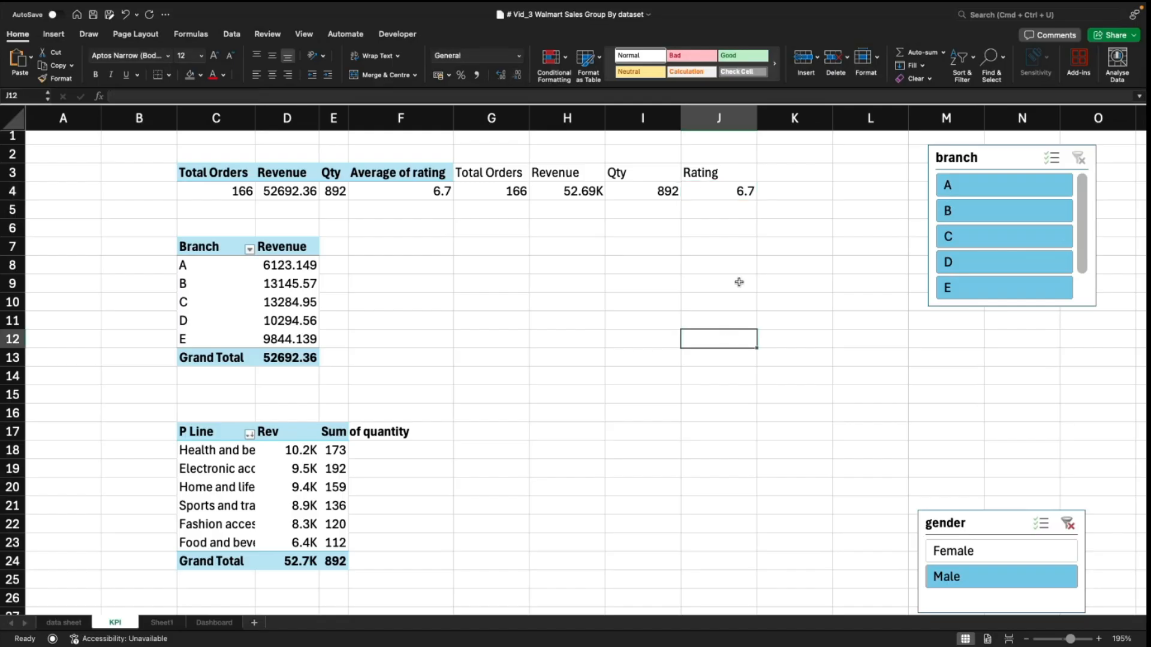
click(733, 192)
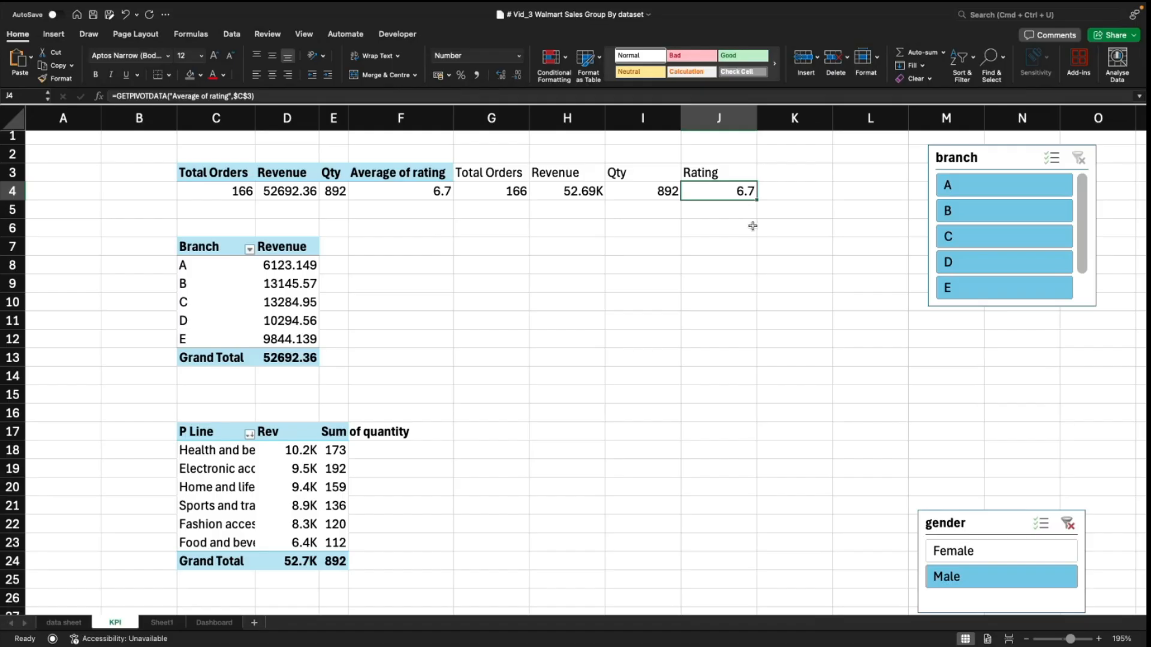
click(758, 267)
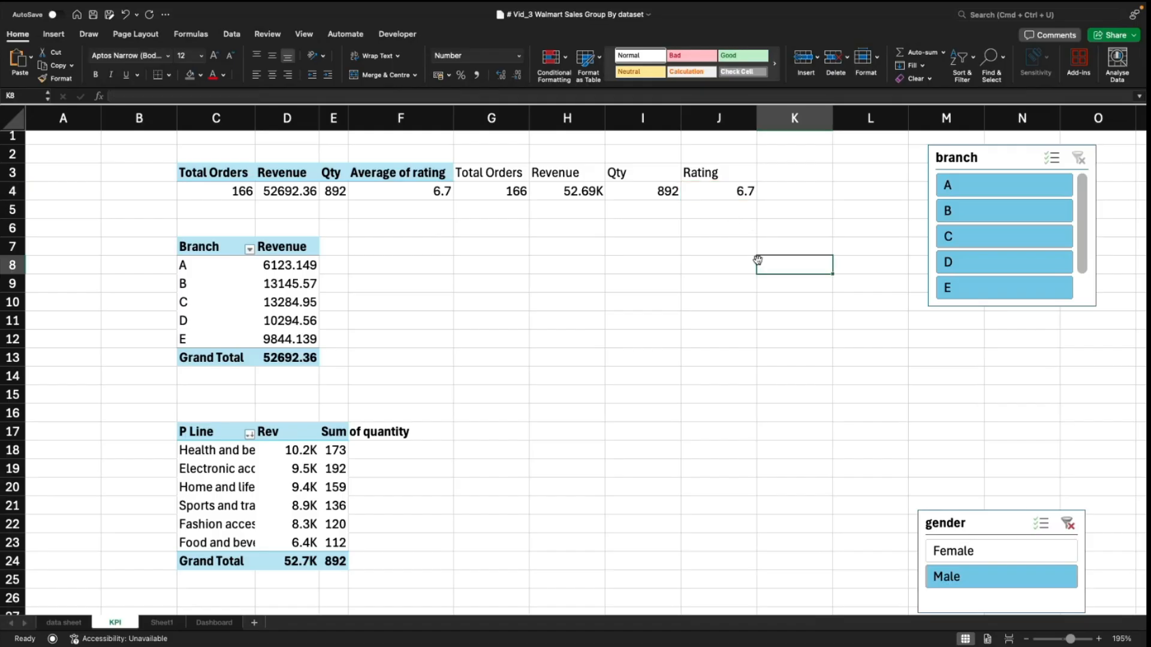
click(713, 193)
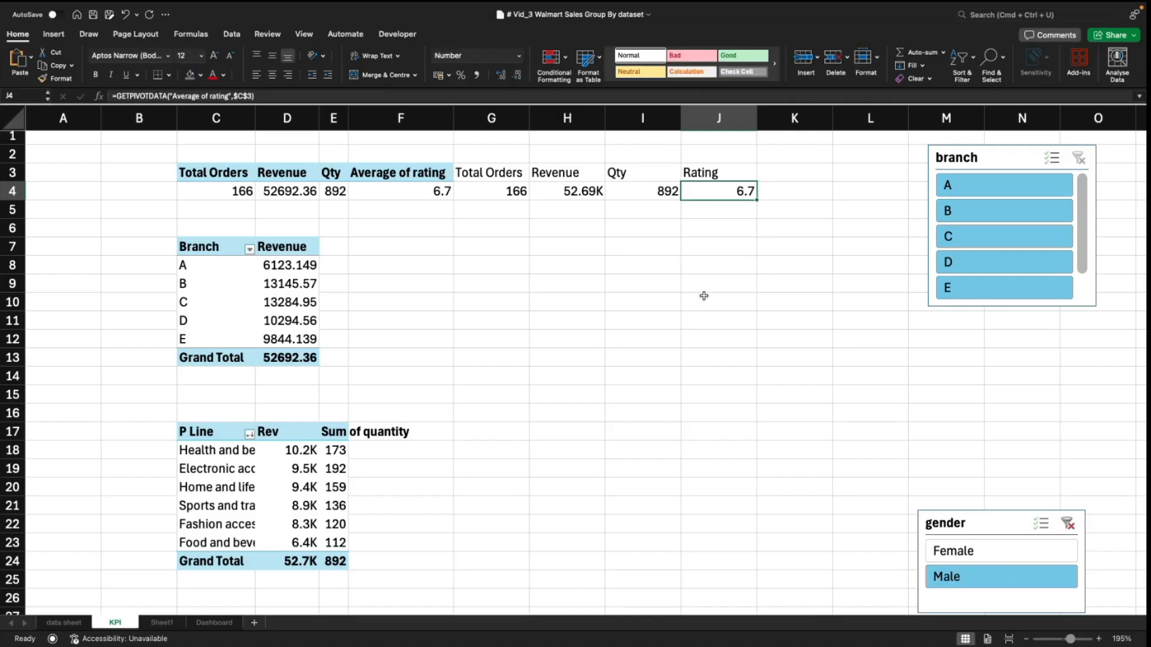
click(812, 333)
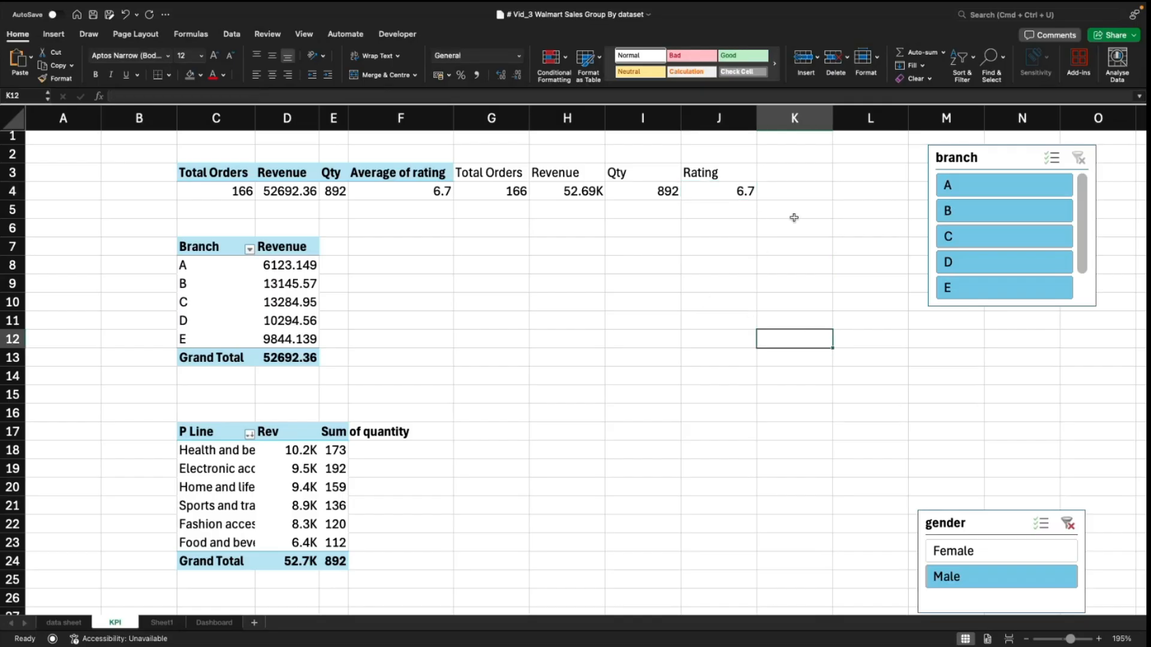
click(790, 198)
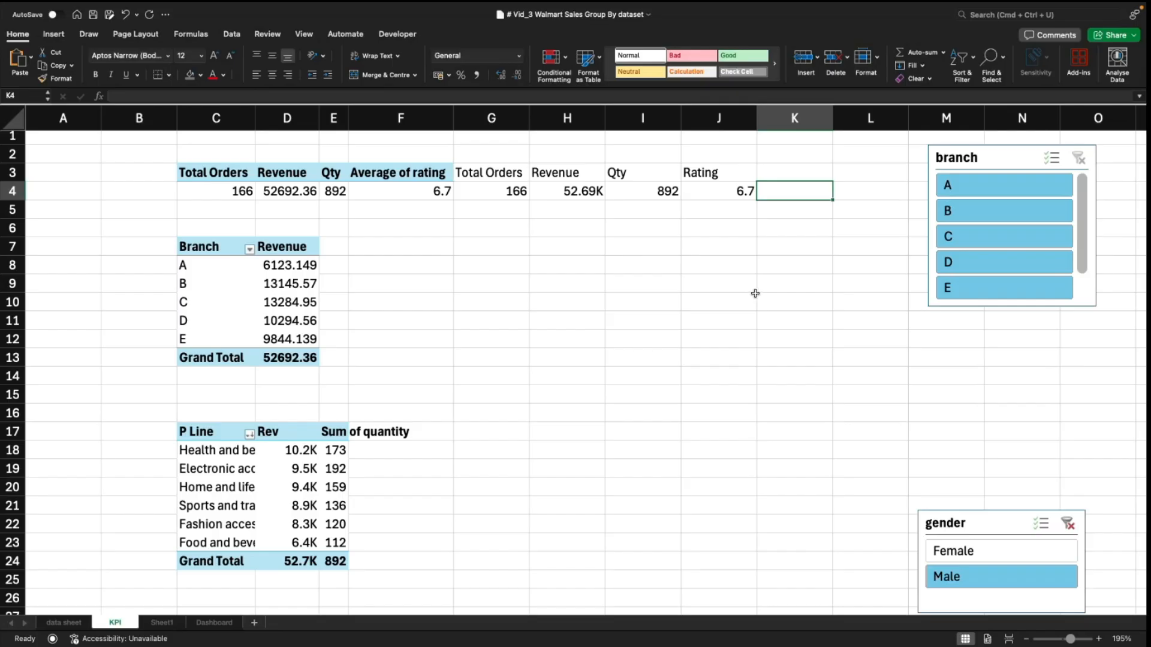
click(803, 259)
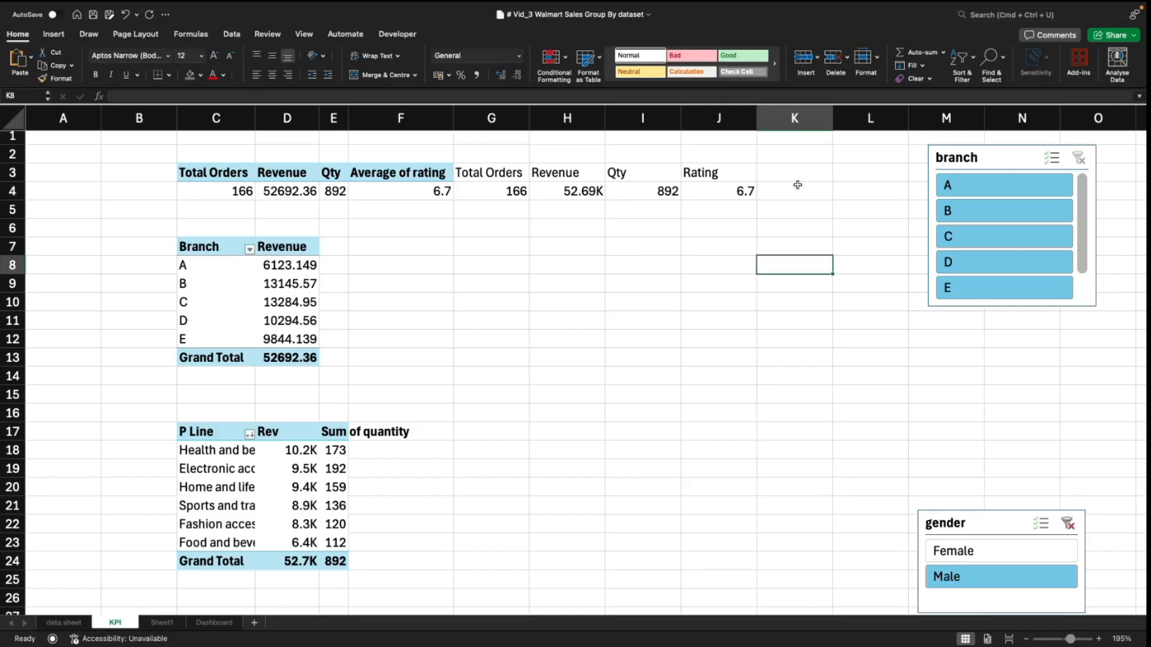
Step: Insert a ★ symbol in K4 beside the rating value
click(798, 187)
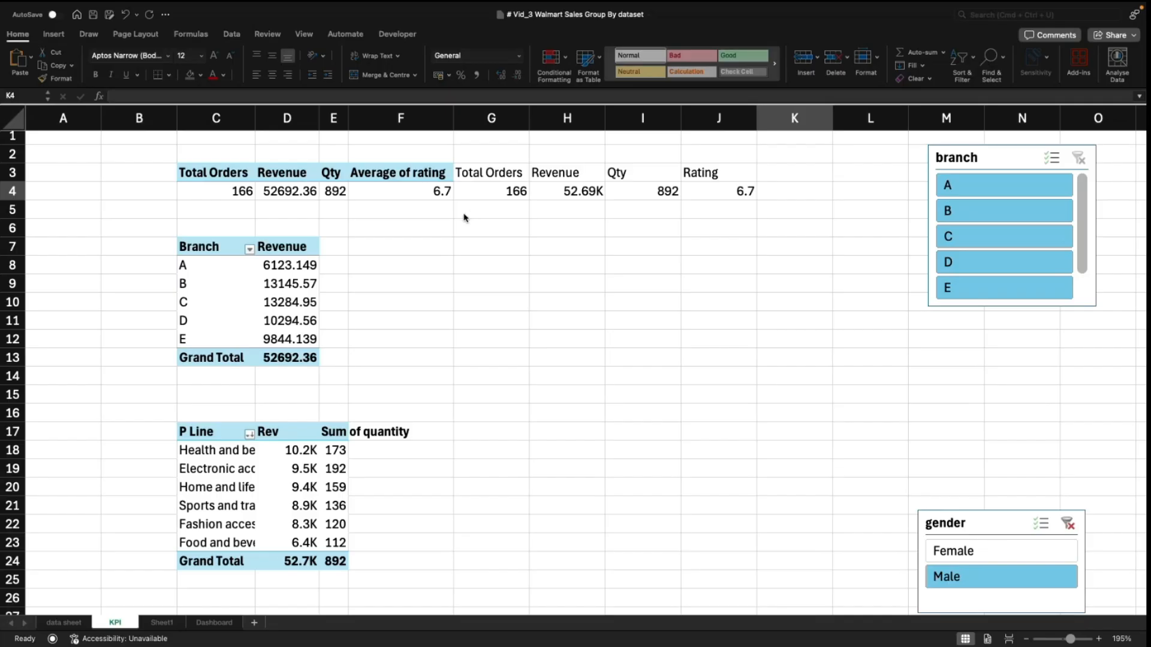
click(799, 191)
text(★)
key(Down)
key(Down)
key(Down)
key(Down)
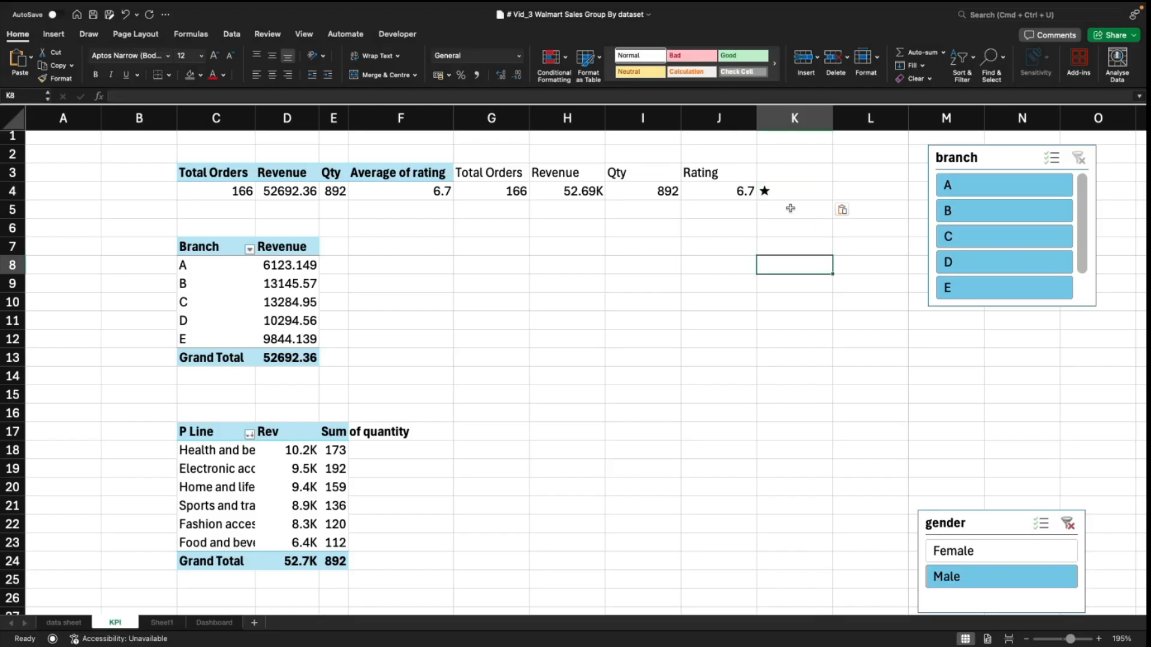
click(781, 191)
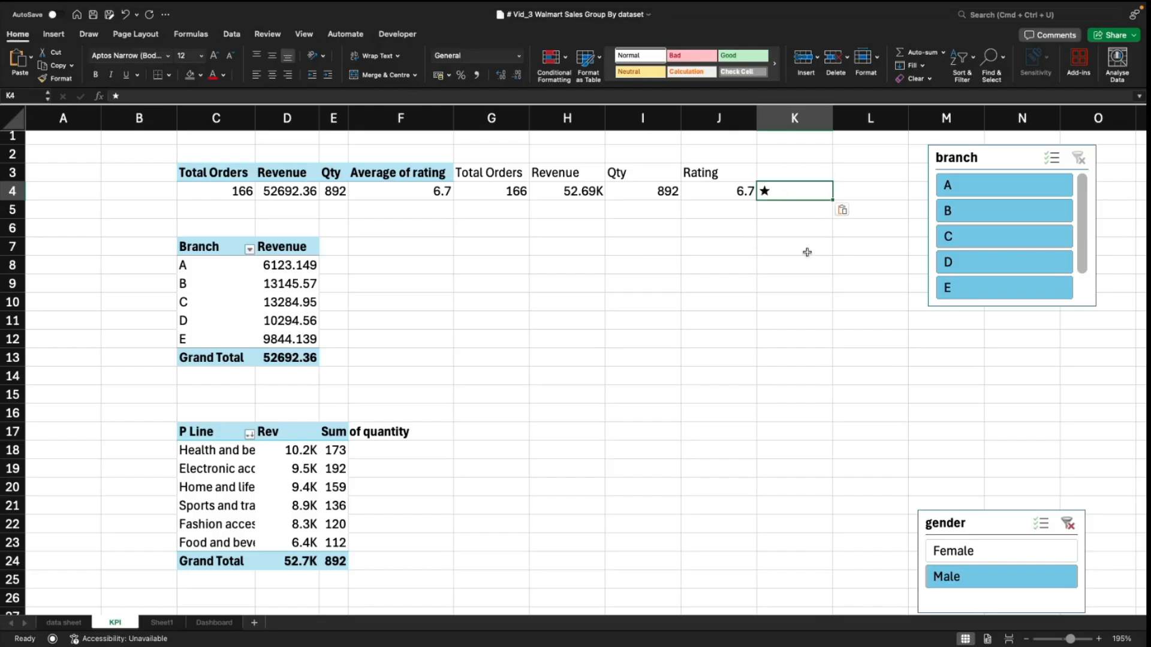
key(Down)
click(750, 211)
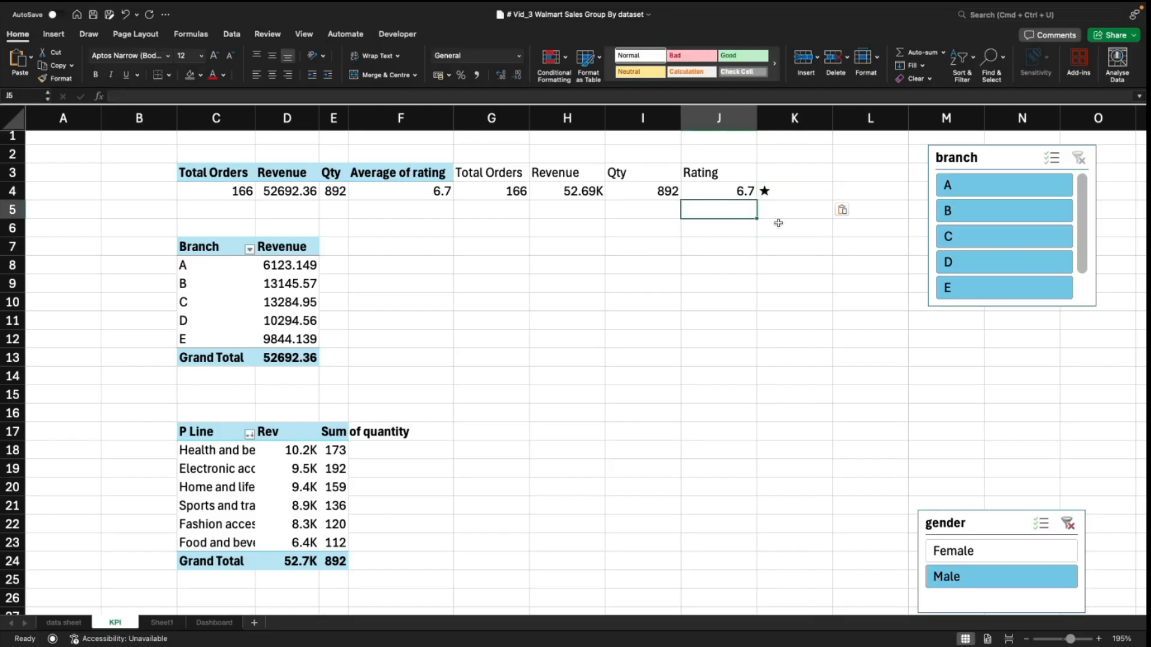
Step: Check the Average Rating card on the Dashboard sheet and return to the empty cell L4 on the KPI sheet
click(211, 623)
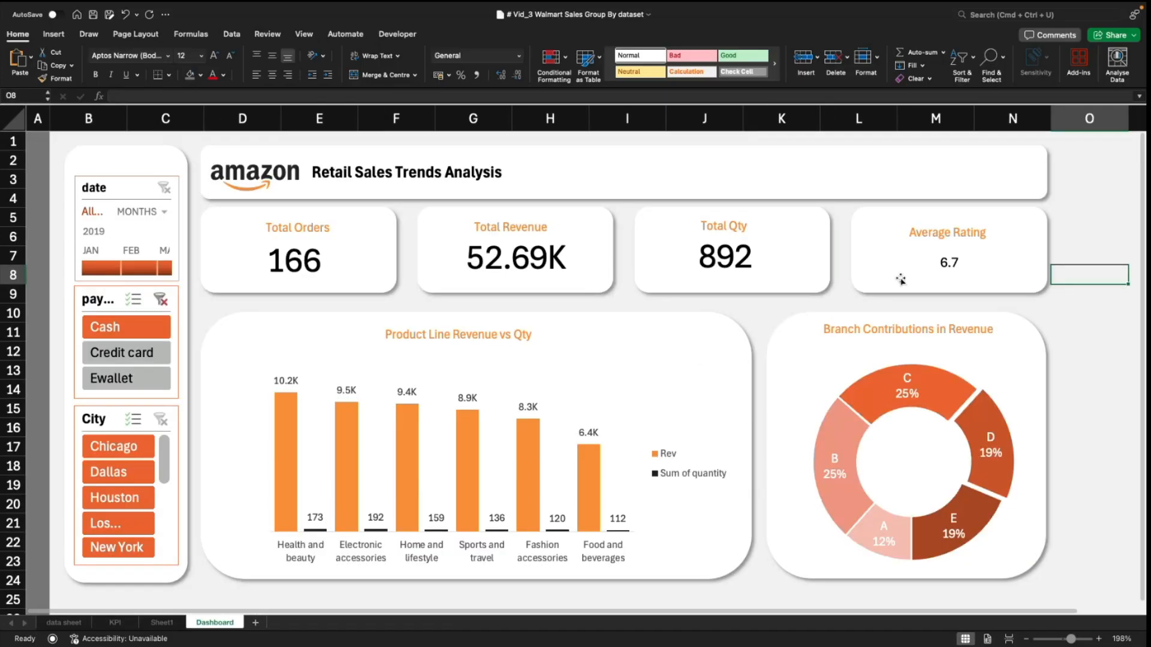
click(966, 233)
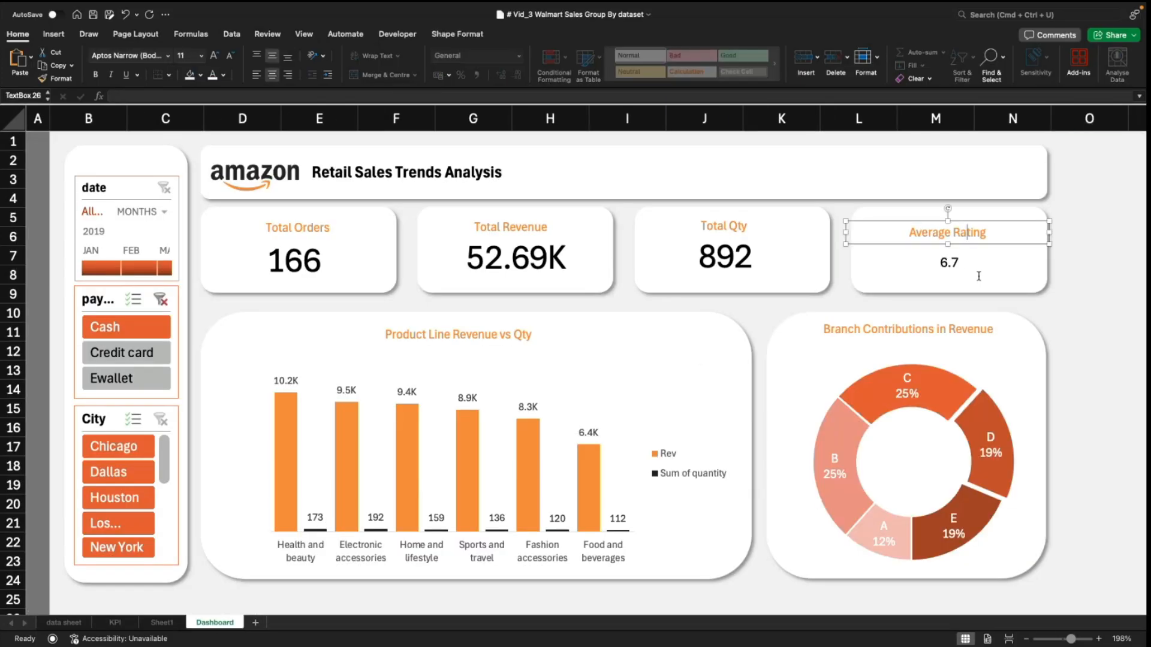
click(115, 624)
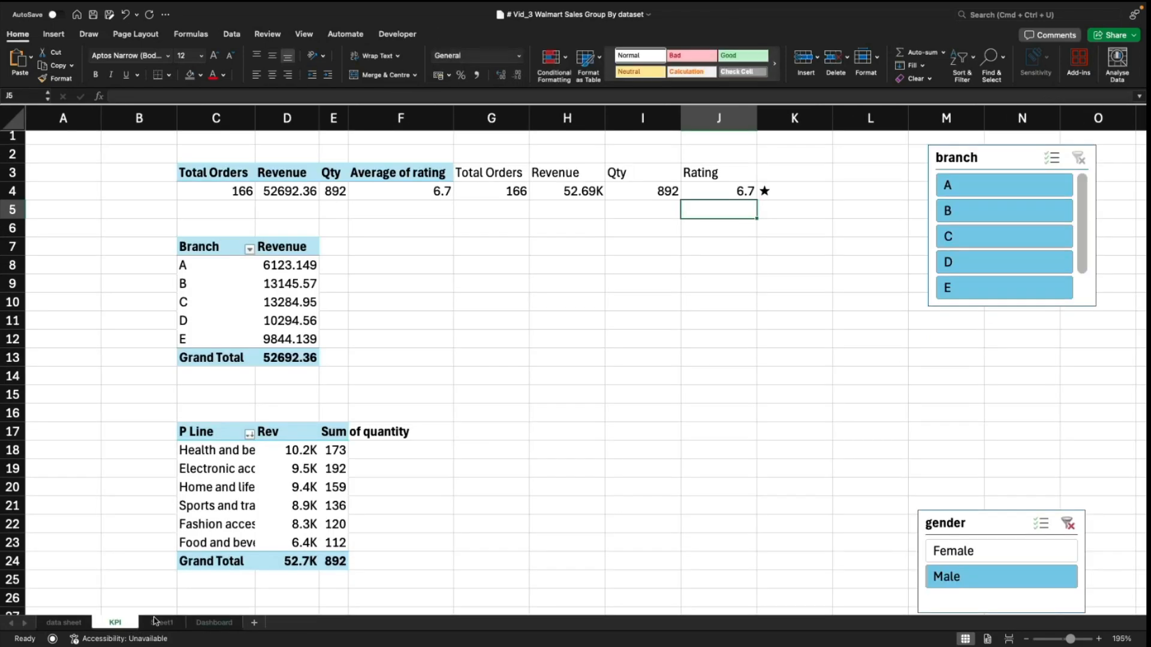
click(754, 193)
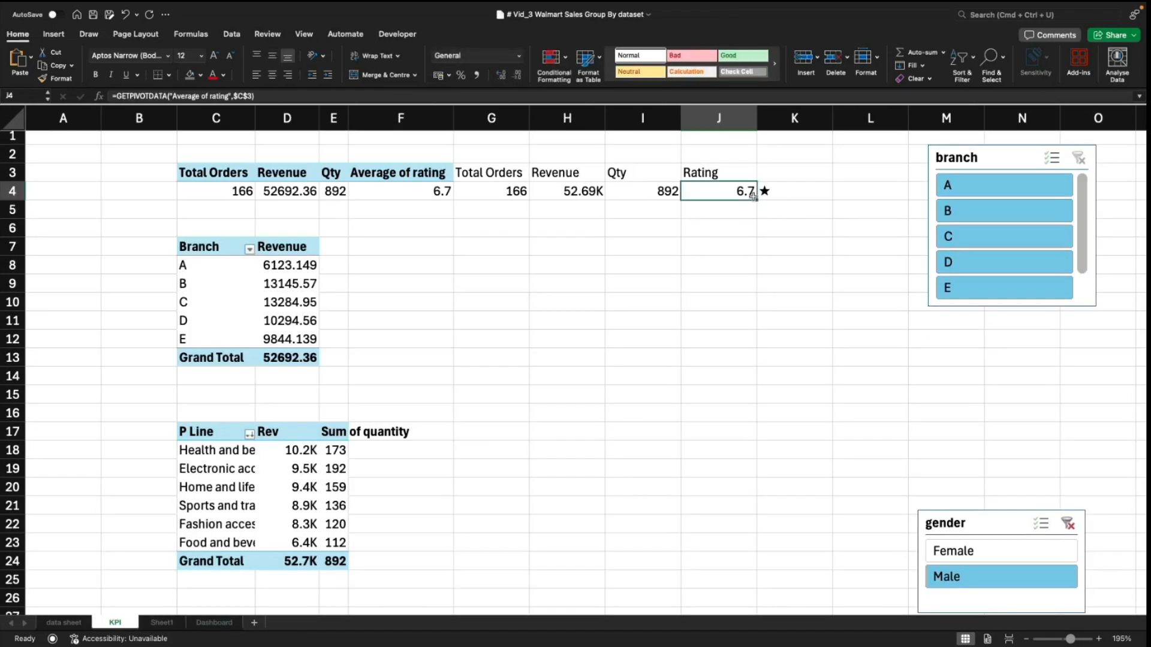
click(741, 209)
click(855, 193)
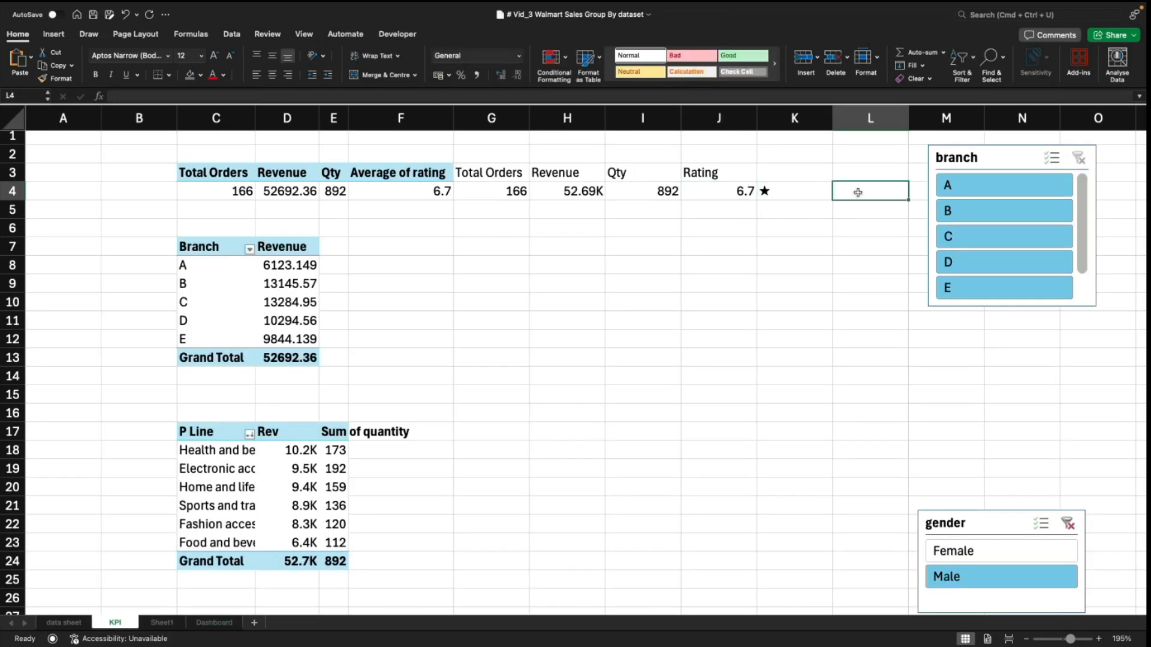
Step: Combine the rating and the star in J5 of the KPI sheet with =CONCAT(J4,K4)
click(743, 214)
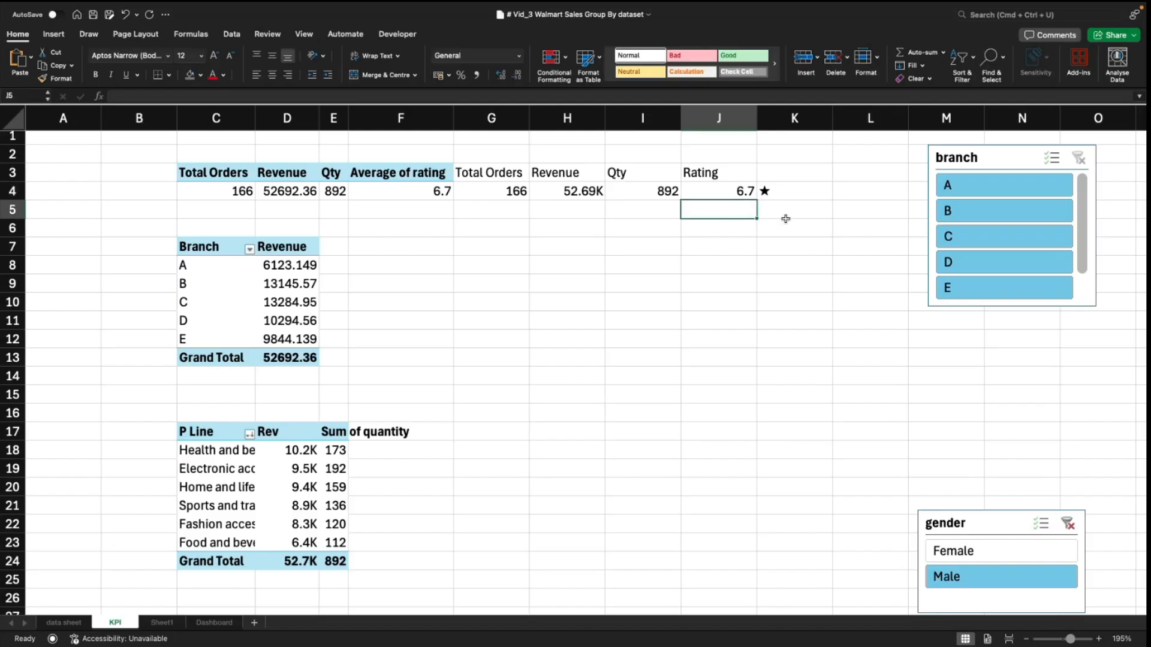
text(=)
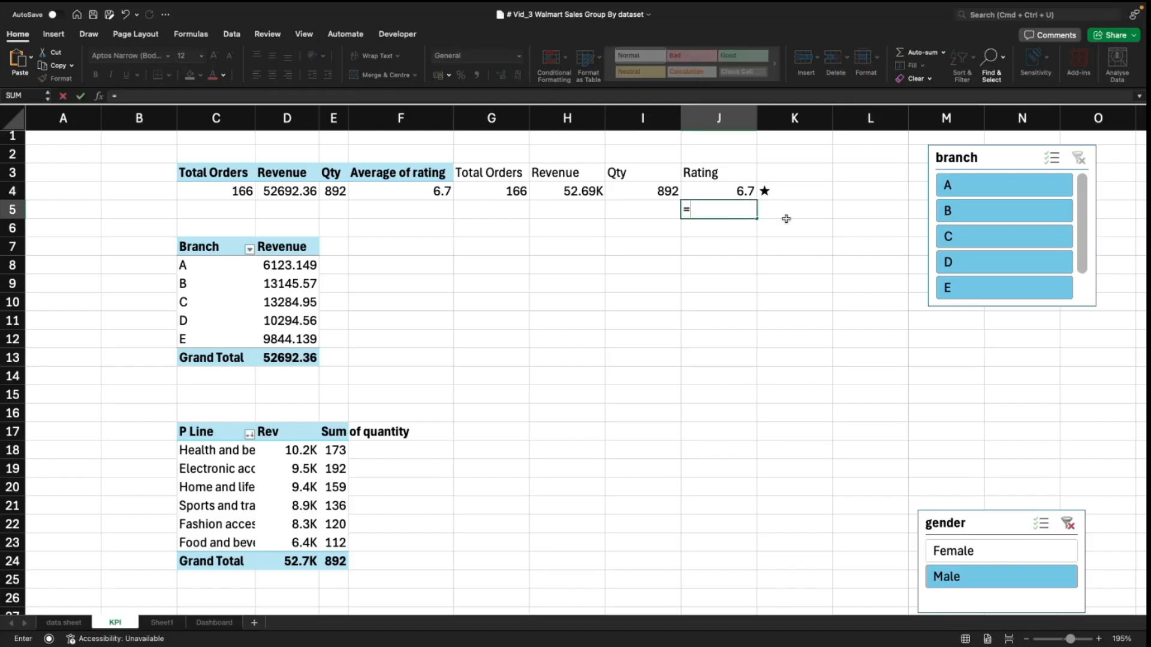
text(CON)
key(Tab)
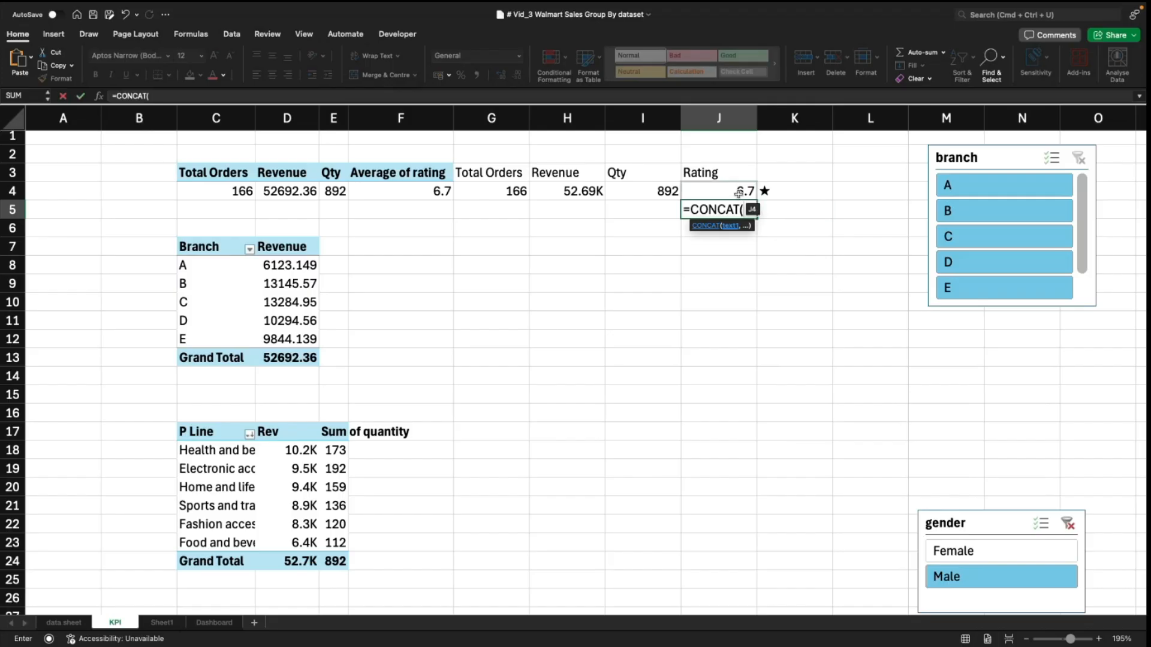
click(739, 192)
text(,)
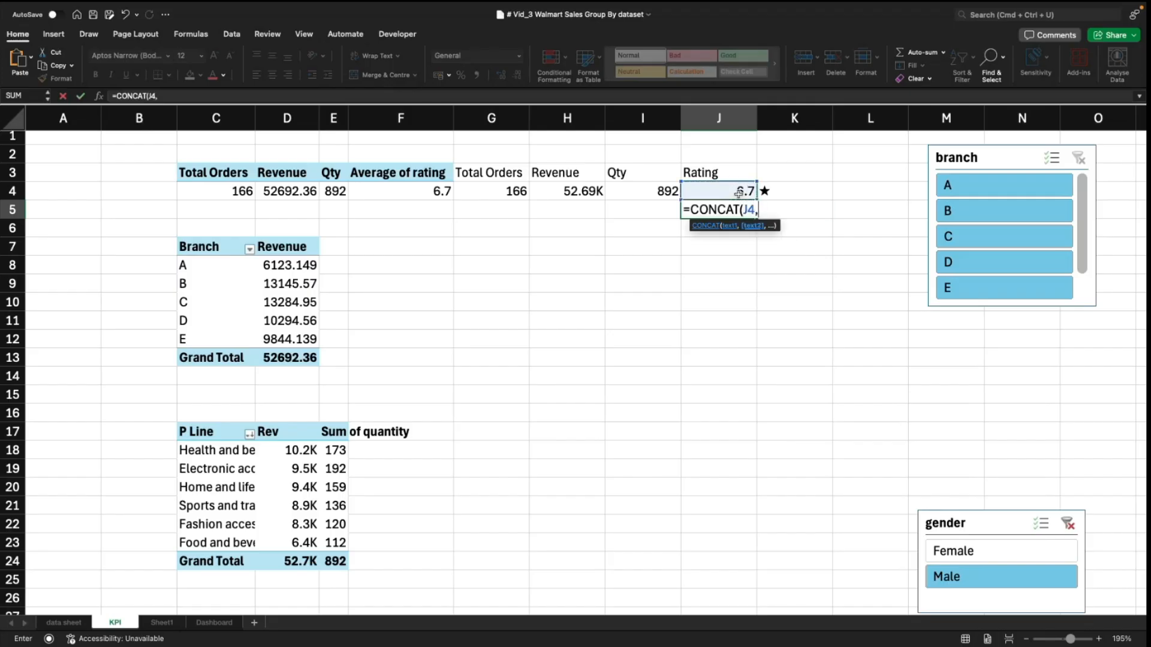
click(791, 192)
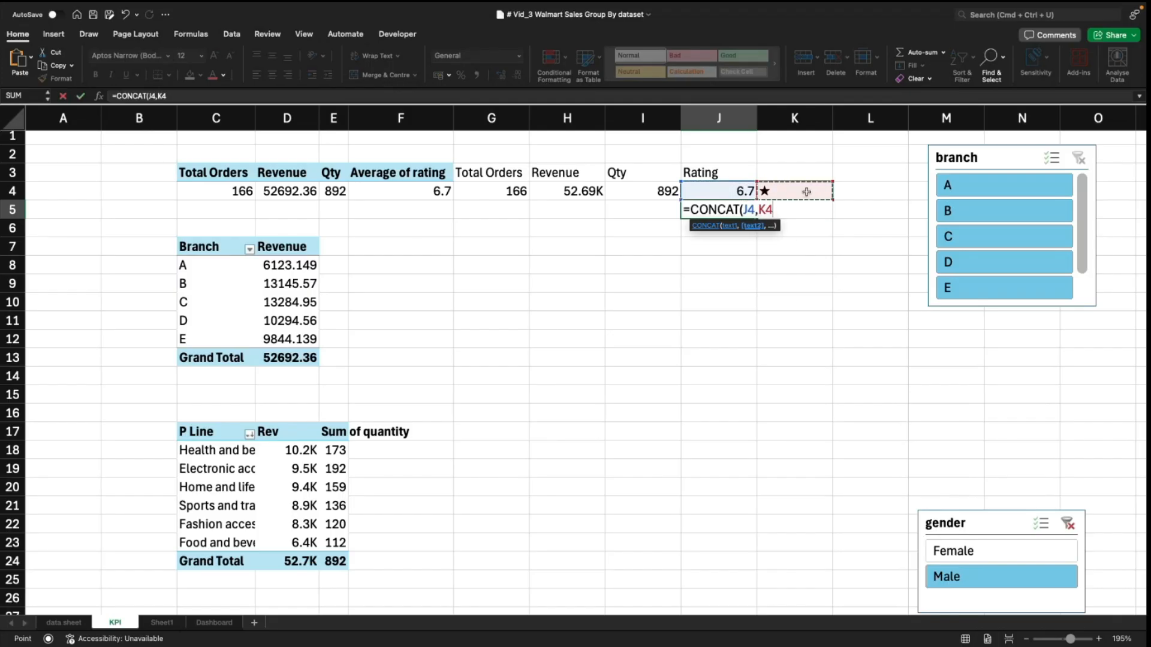
key(Return)
key(Up)
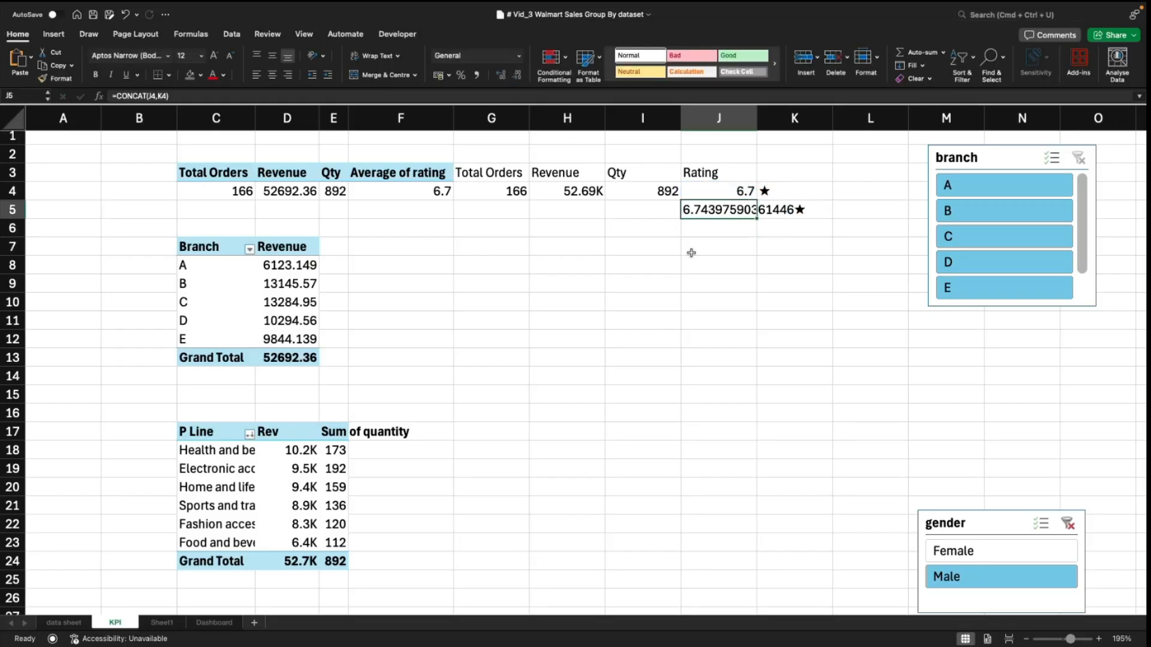
Step: Compare the combined text in J5 with the rounded rating in J4 and its source formula
click(690, 253)
click(705, 210)
click(738, 195)
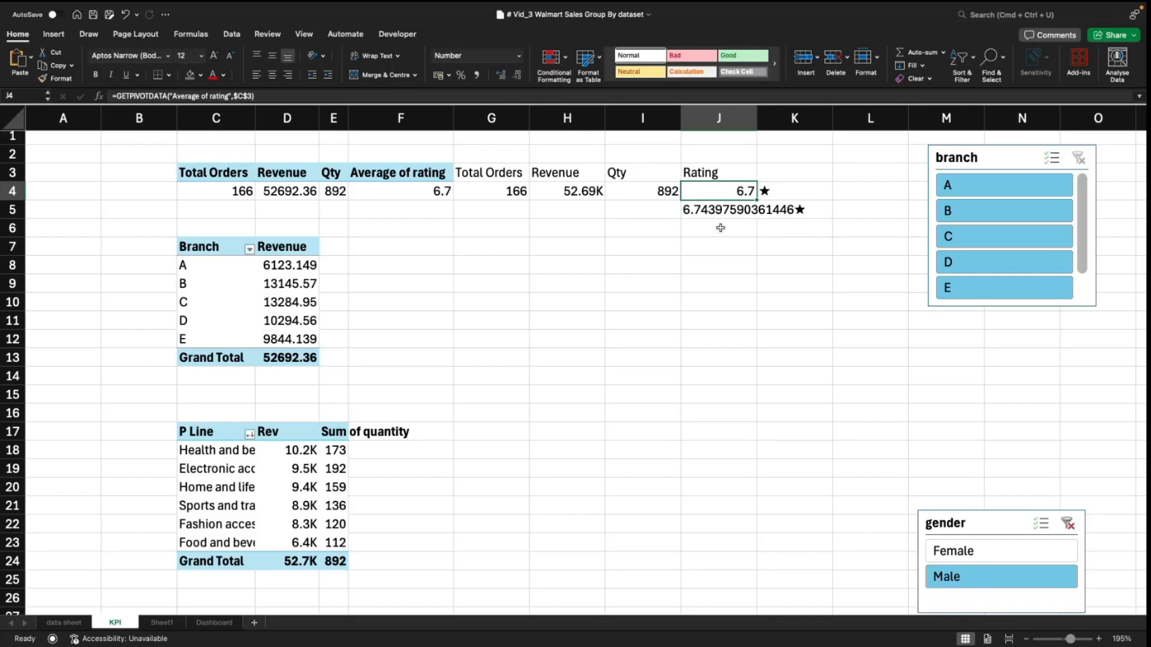
click(770, 212)
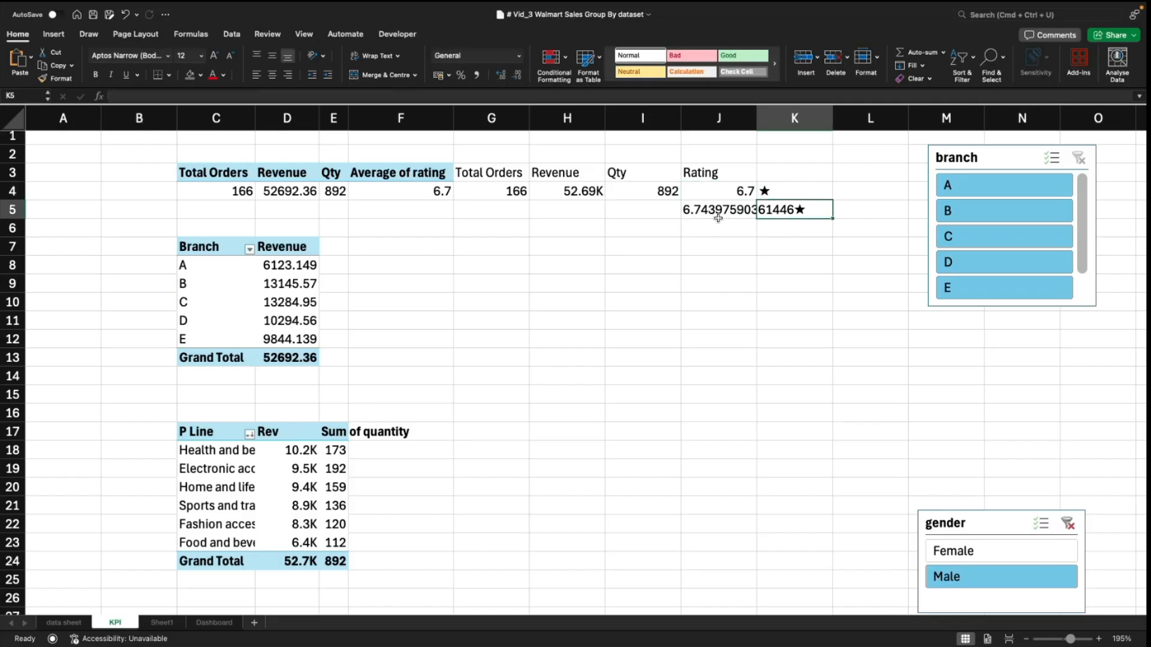
click(695, 213)
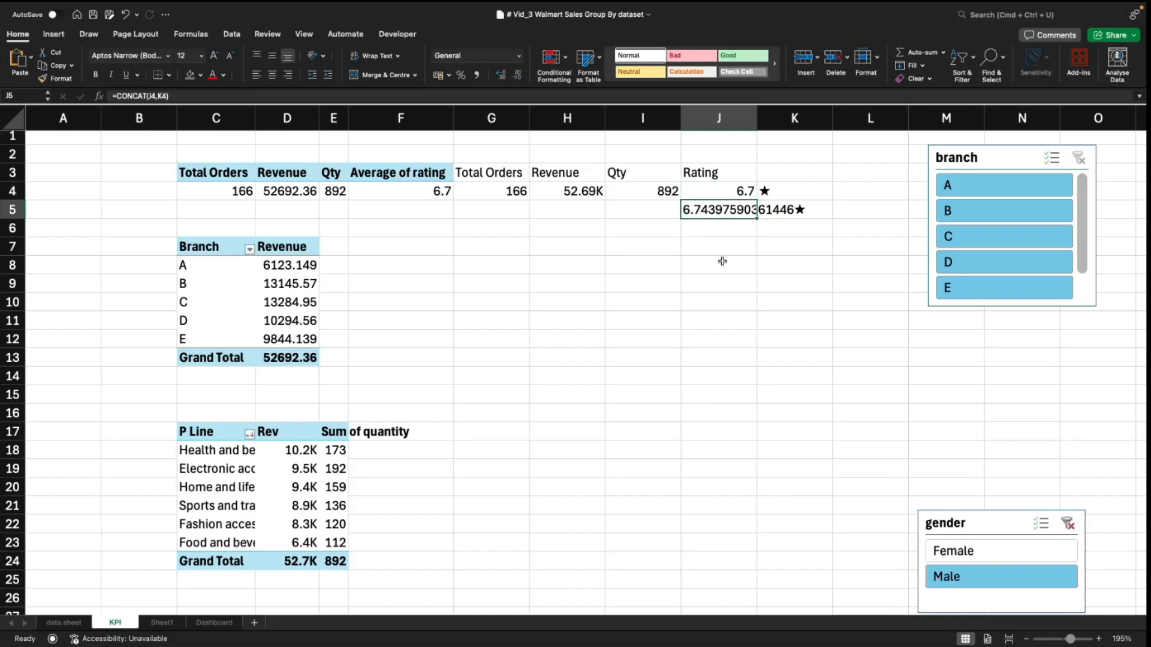
click(723, 262)
click(725, 212)
click(736, 191)
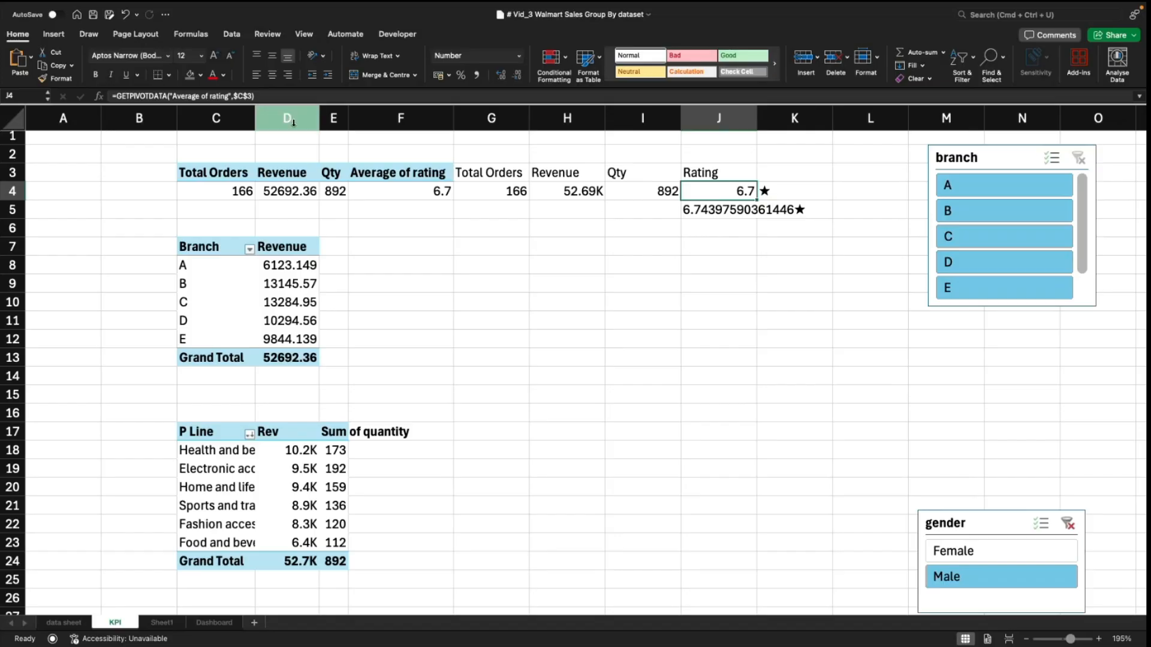
click(692, 243)
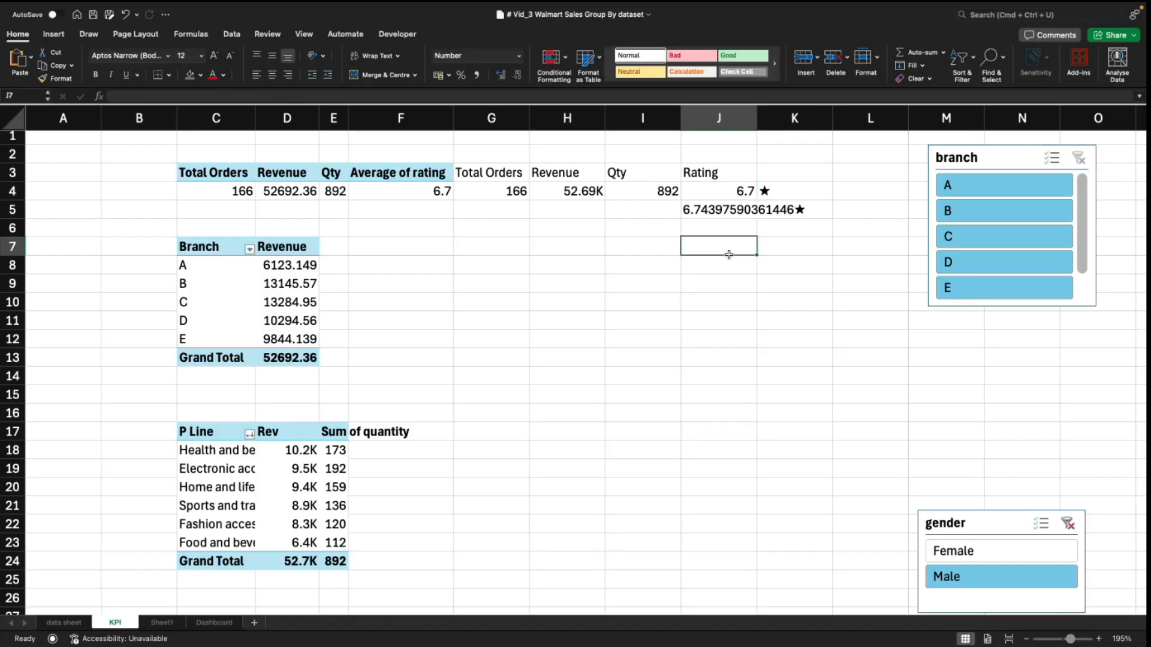
click(746, 192)
click(730, 211)
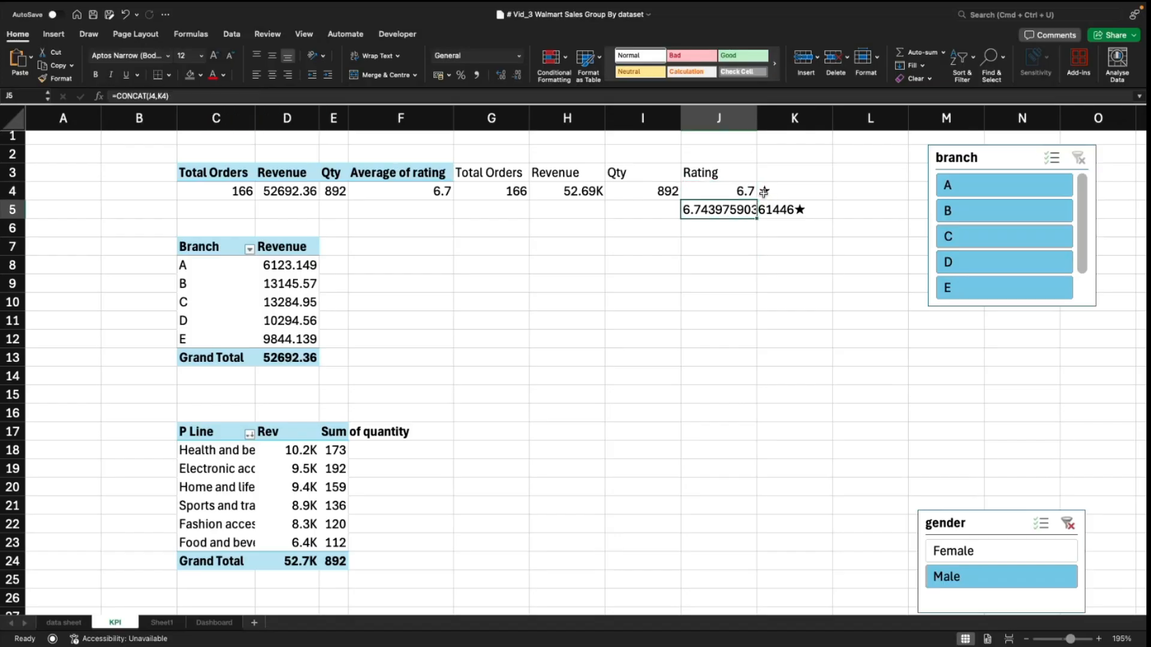
Step: Clear the CONCAT formula from J5
click(740, 221)
click(730, 210)
click(705, 250)
click(719, 209)
key(Delete)
click(735, 197)
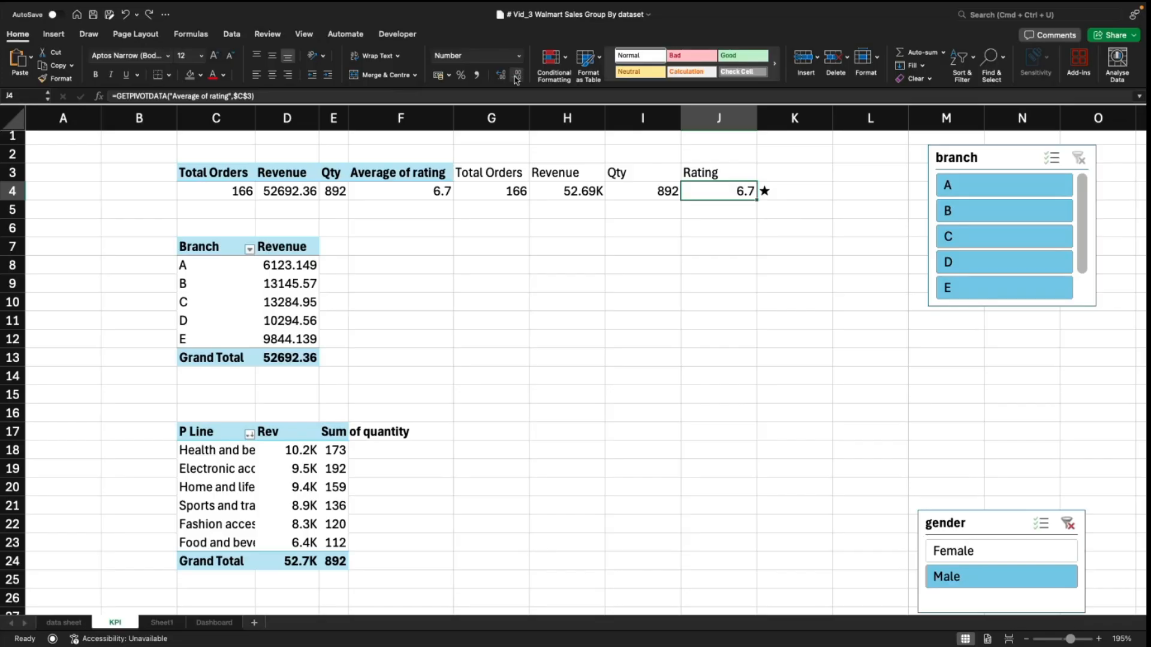
click(519, 56)
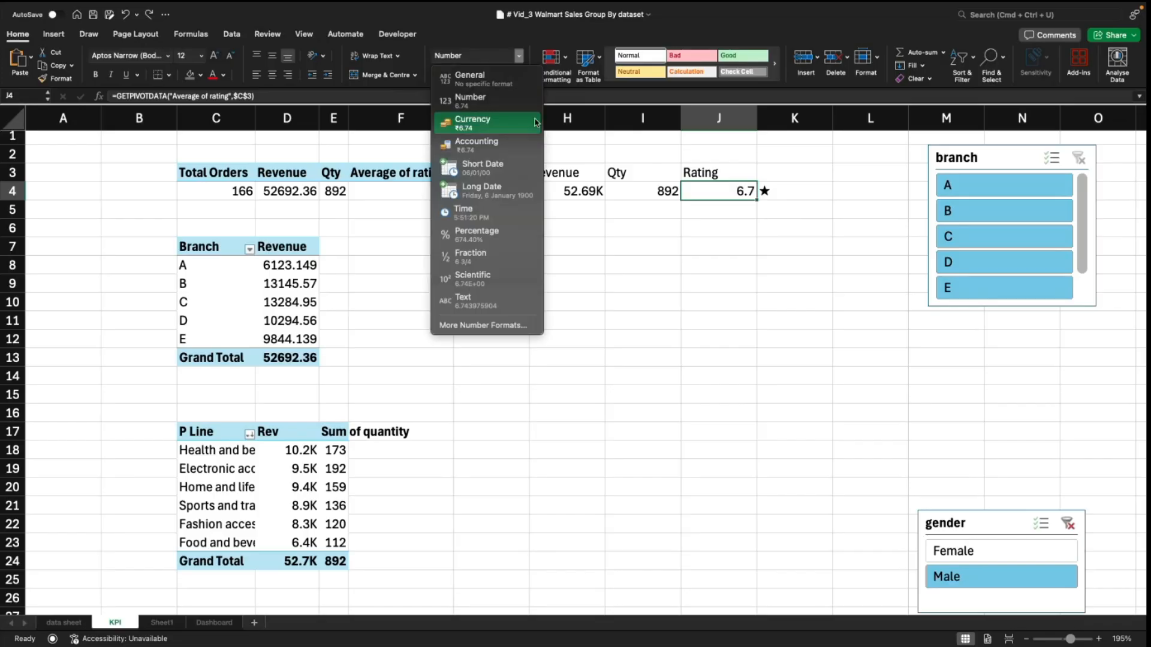
click(493, 327)
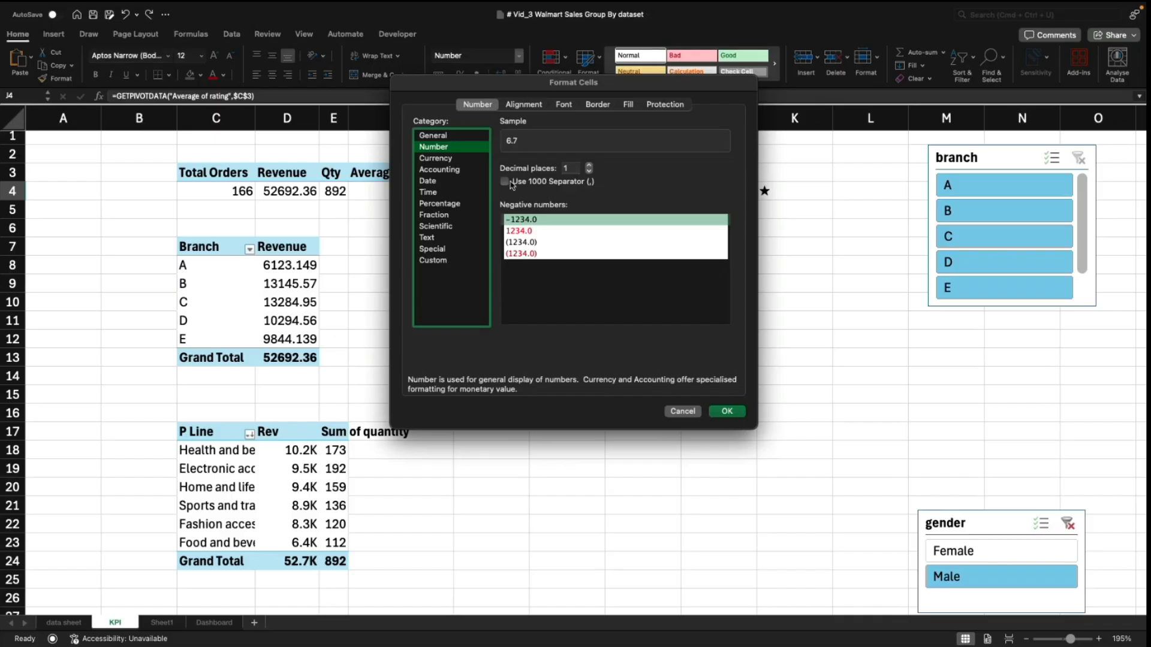
click(682, 411)
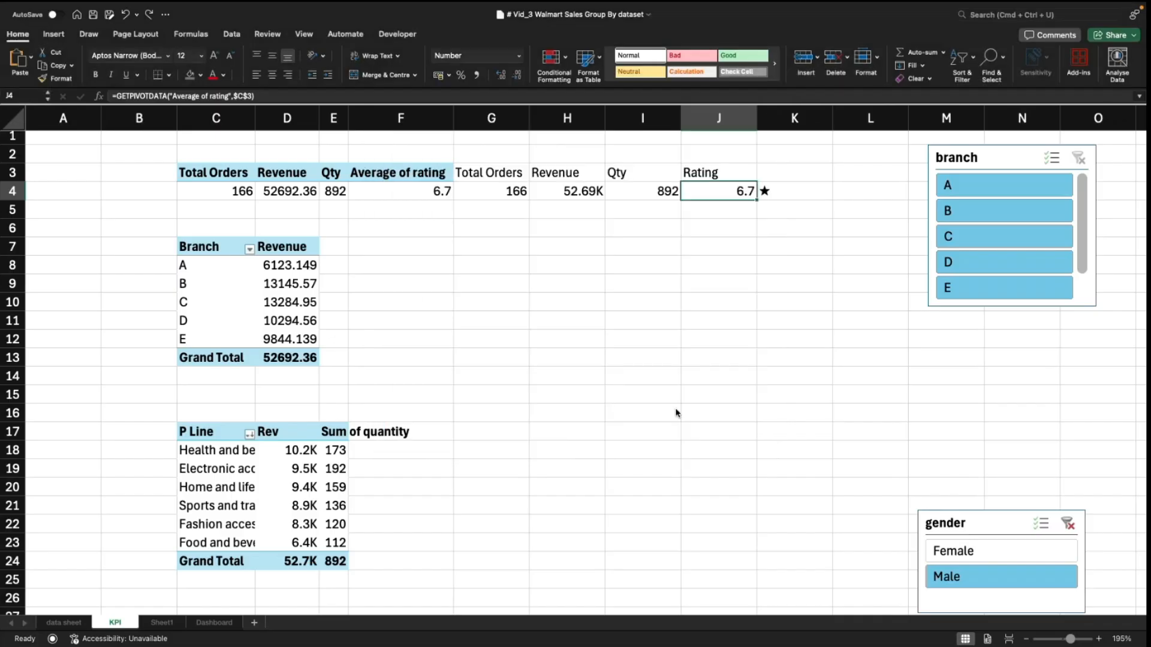
Step: Try the pivot table's average rating in F4 without decimals, and restore it to one decimal place
click(520, 362)
click(419, 190)
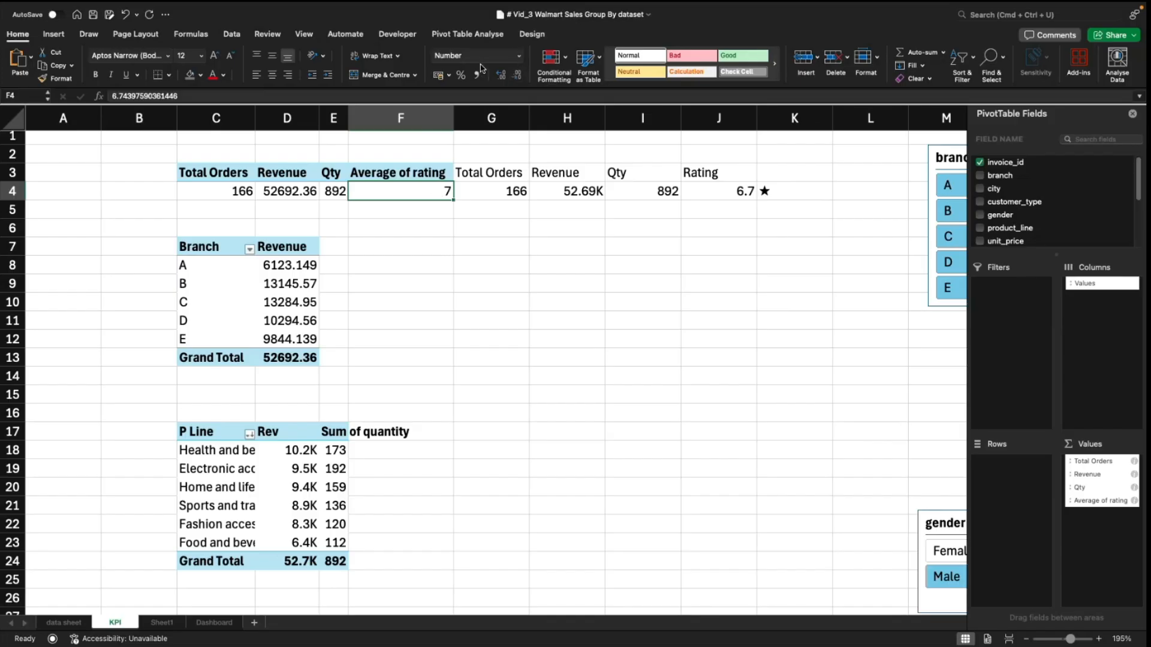
click(501, 77)
click(555, 262)
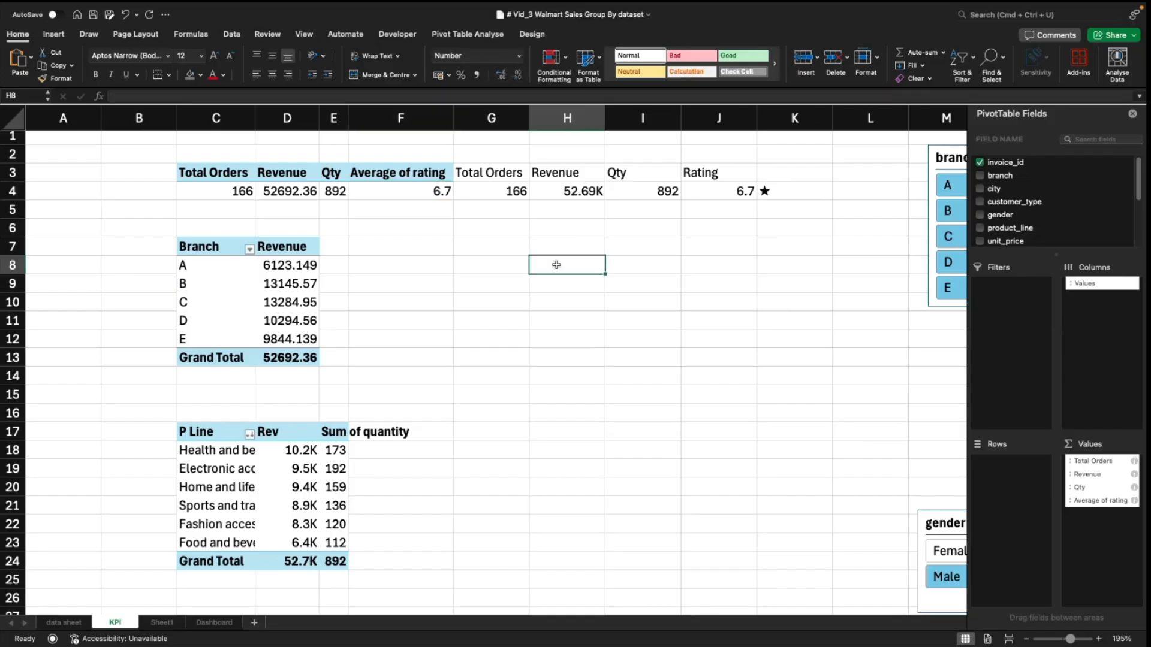
Step: Delete the ★ symbol from K4 beside the rating
click(742, 189)
click(807, 192)
key(Delete)
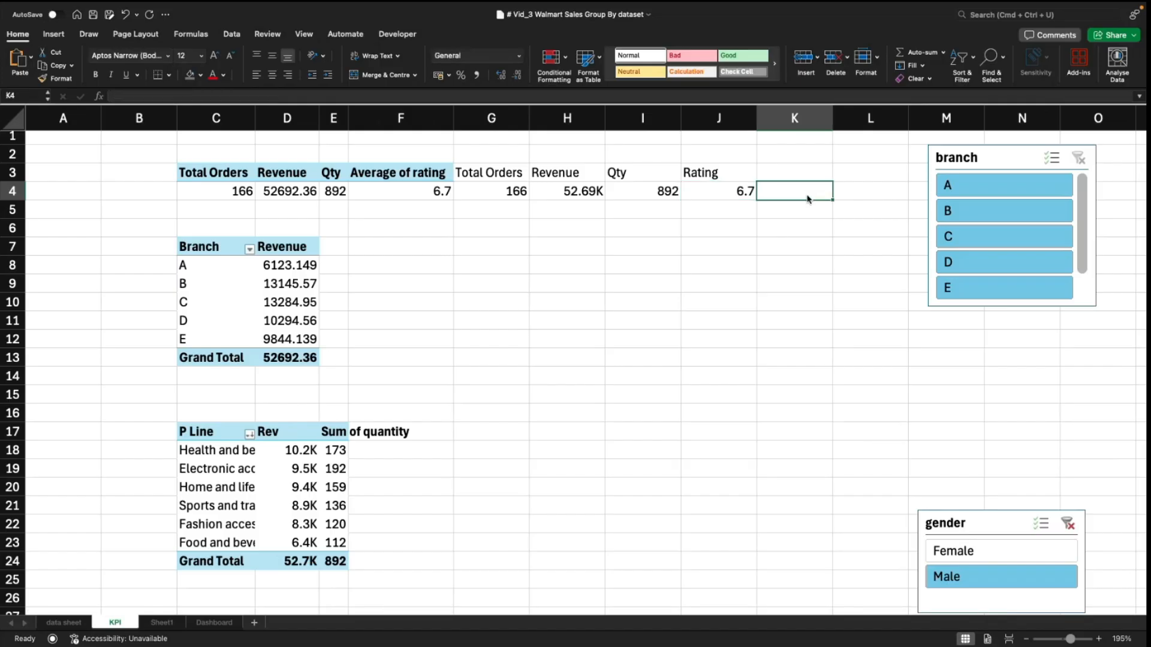
key(Left)
Step: Copy the text formatting of the Total Qty value to the Average Rating value on the Dashboard sheet
click(215, 623)
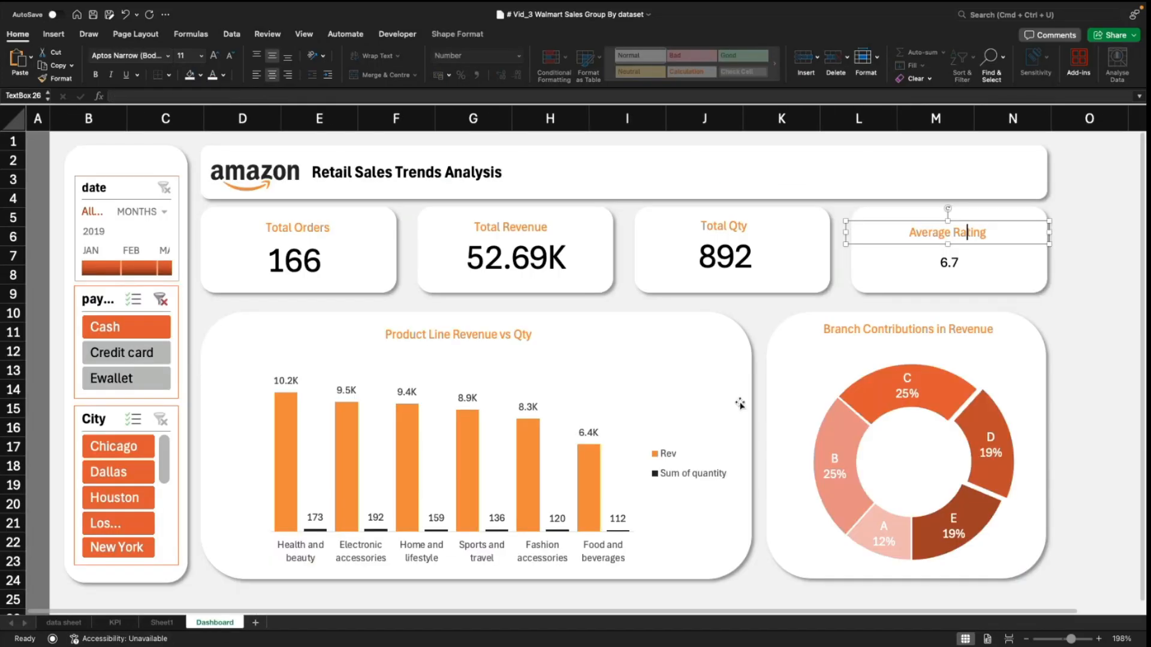
click(1081, 300)
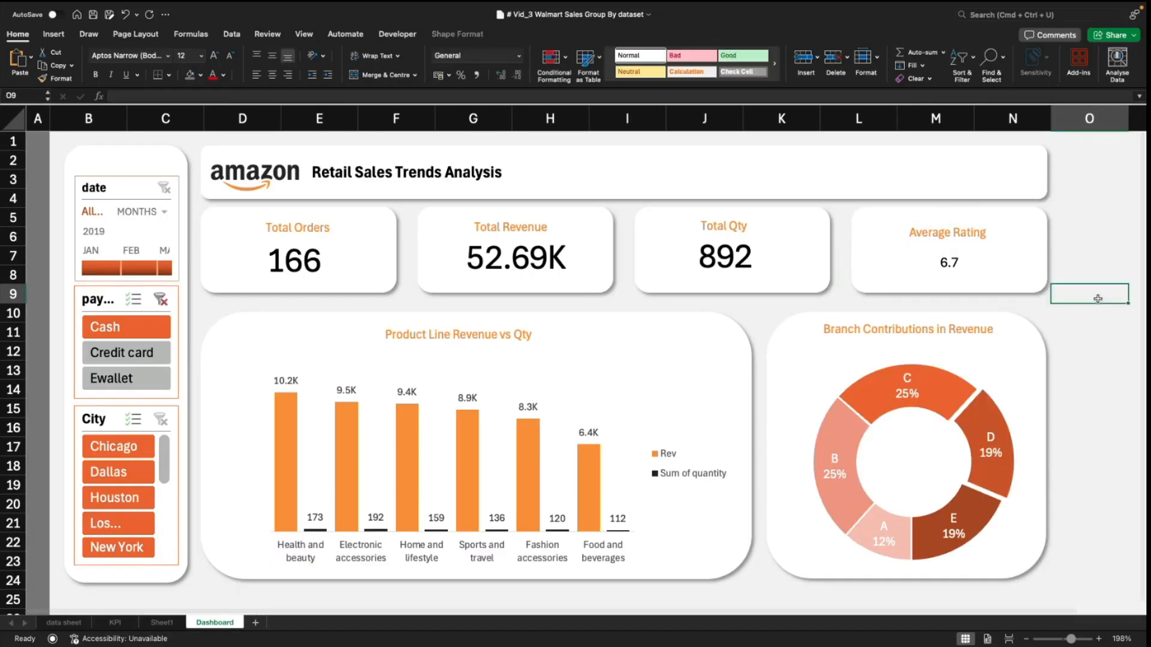
click(955, 268)
click(696, 270)
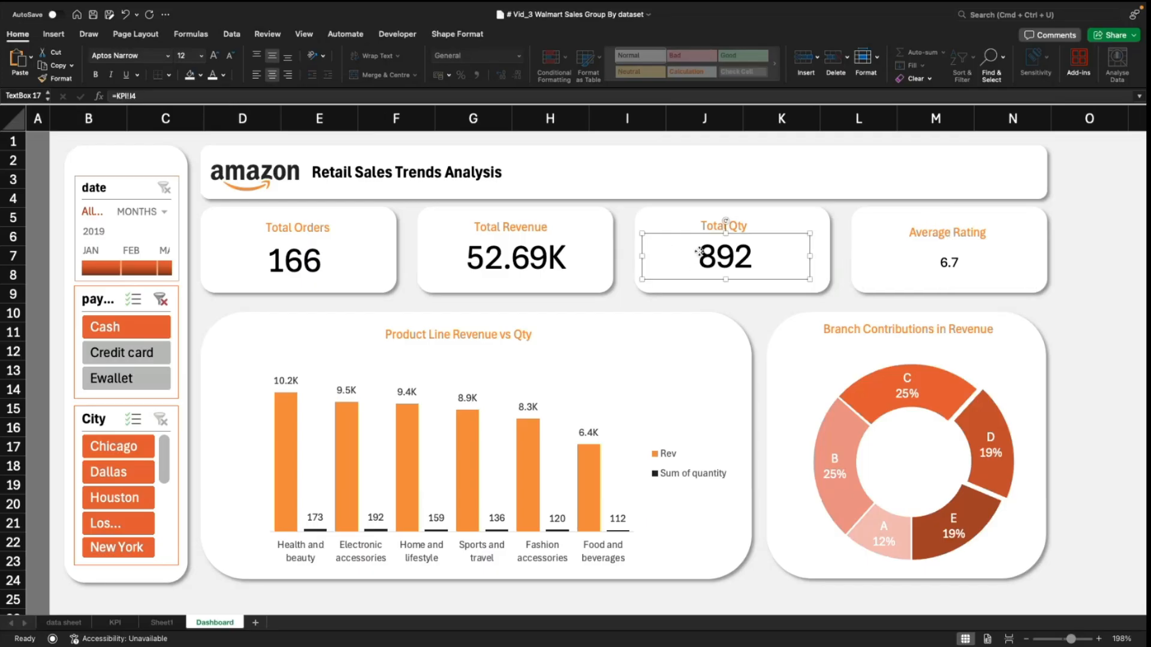
click(947, 264)
key(Escape)
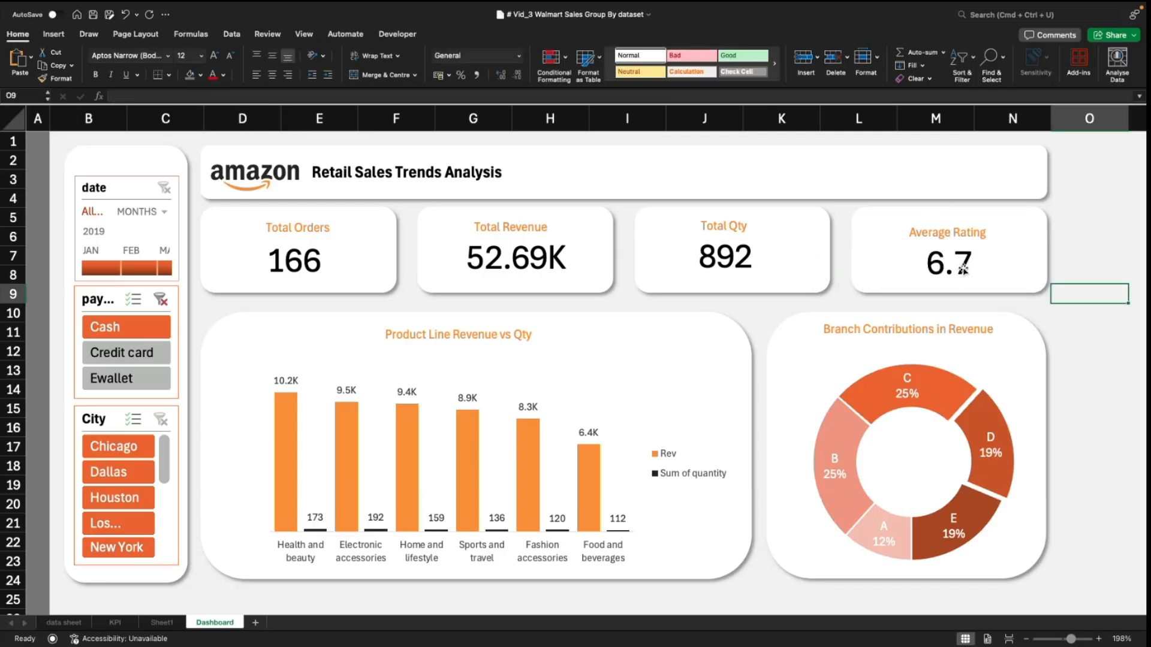
Step: Narrow the Average Rating value's text box to about 0.77" and center it in its card
click(995, 266)
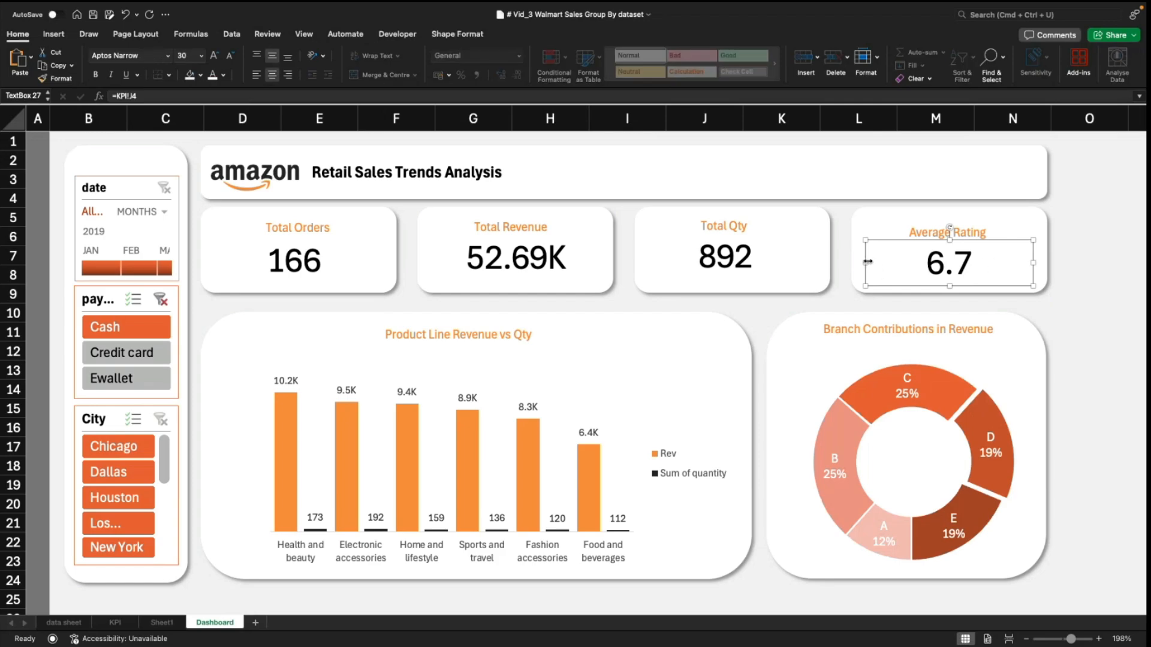
drag(867, 262, 962, 236)
Step: Align the tops of the Total Orders, Total Revenue and Total Qty value boxes
click(735, 257)
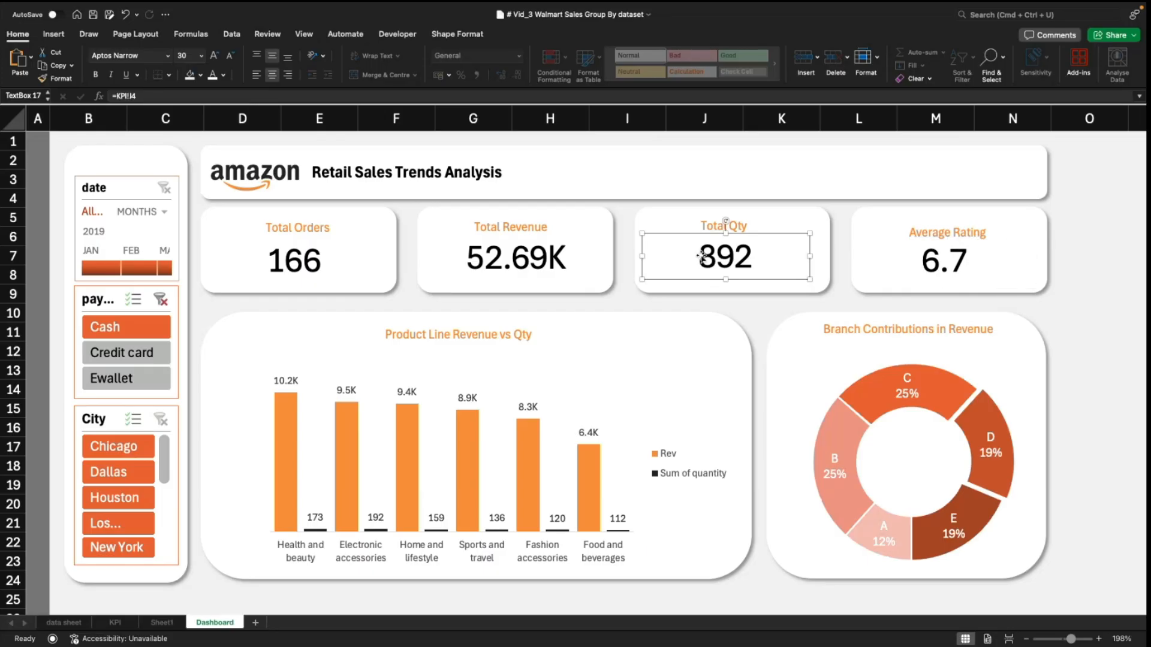
shift+click(495, 258)
shift+click(287, 257)
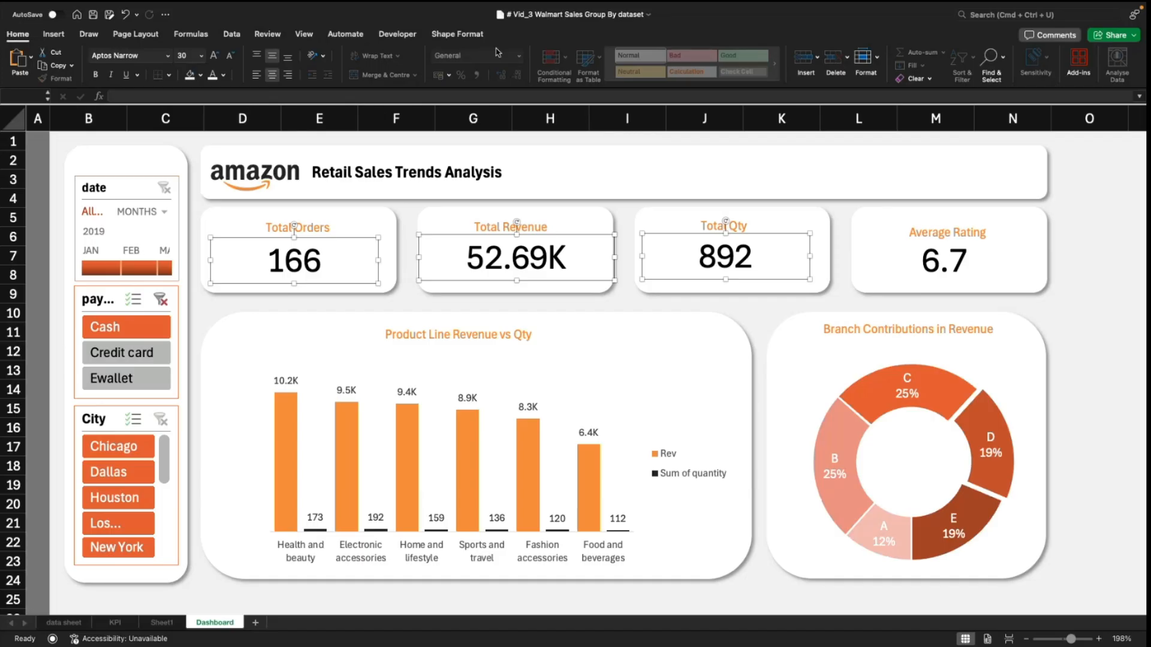
click(457, 35)
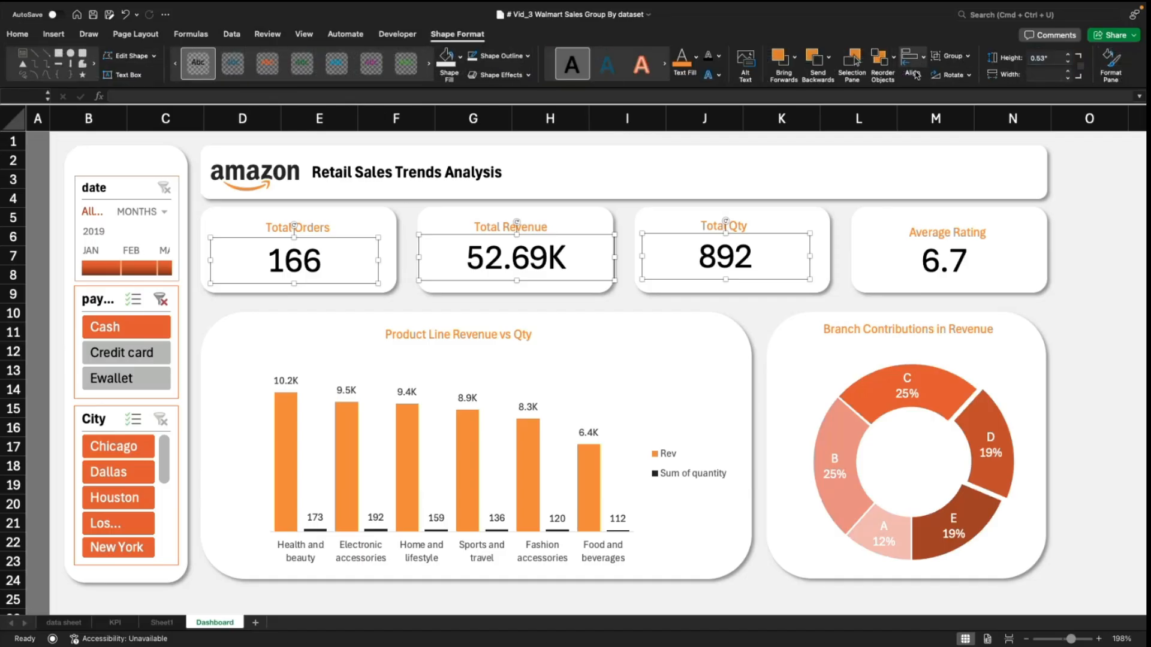
click(916, 66)
click(967, 173)
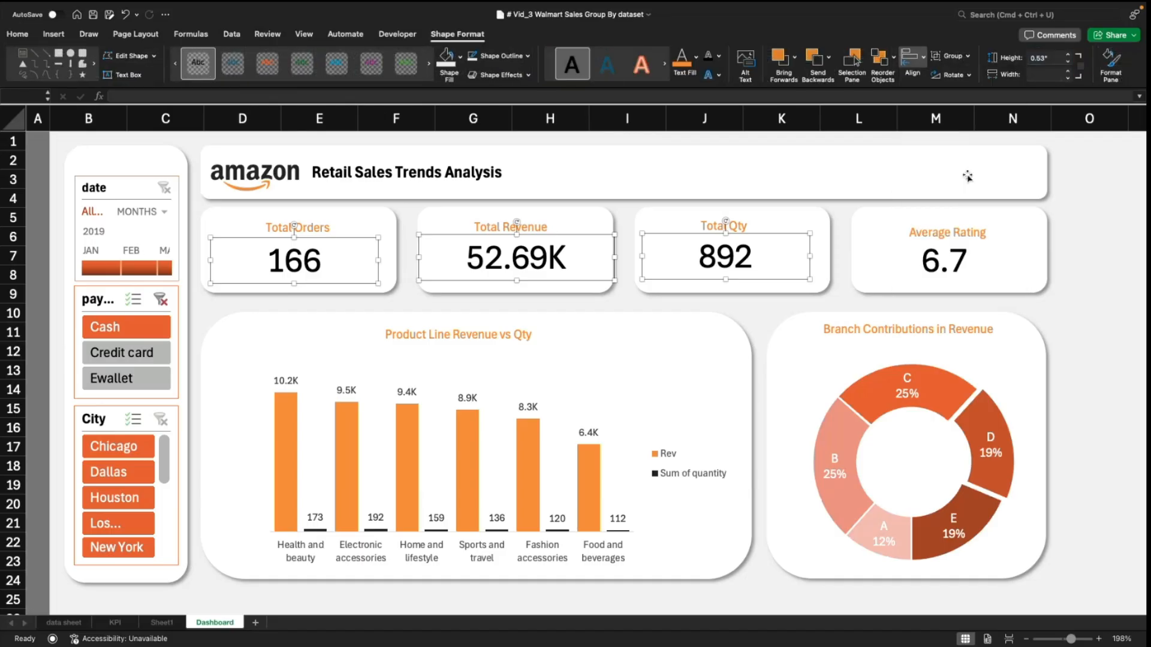
Step: Align the tops of all four KPI value boxes, including the Average Rating value
click(931, 268)
shift+click(724, 259)
shift+click(444, 258)
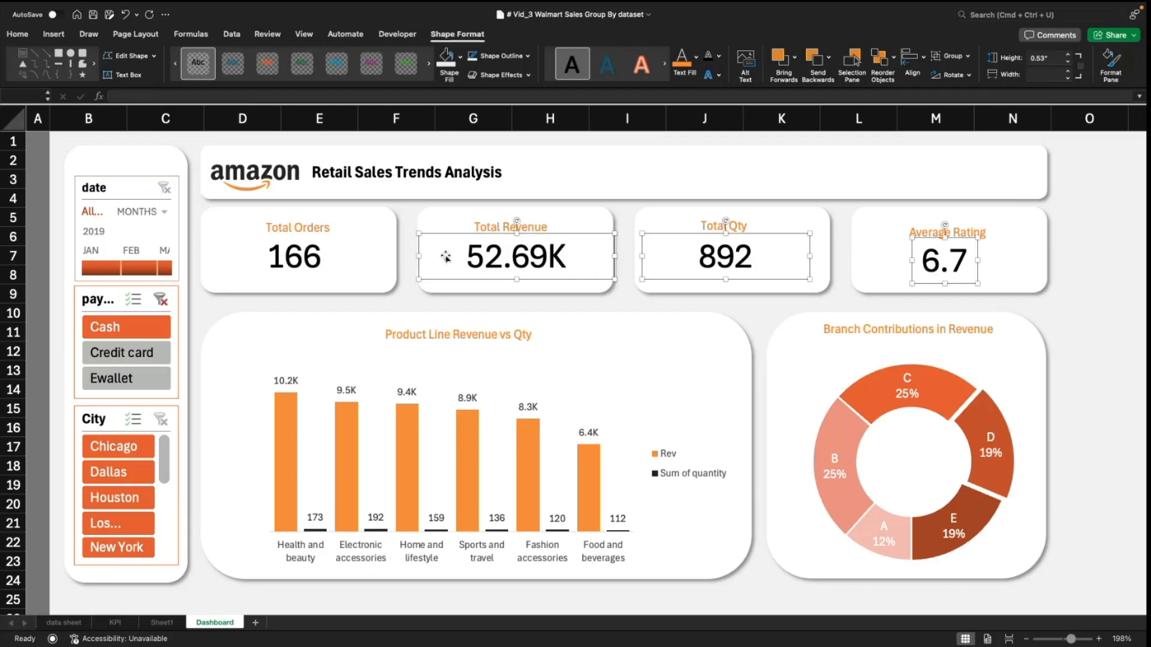
shift+click(319, 258)
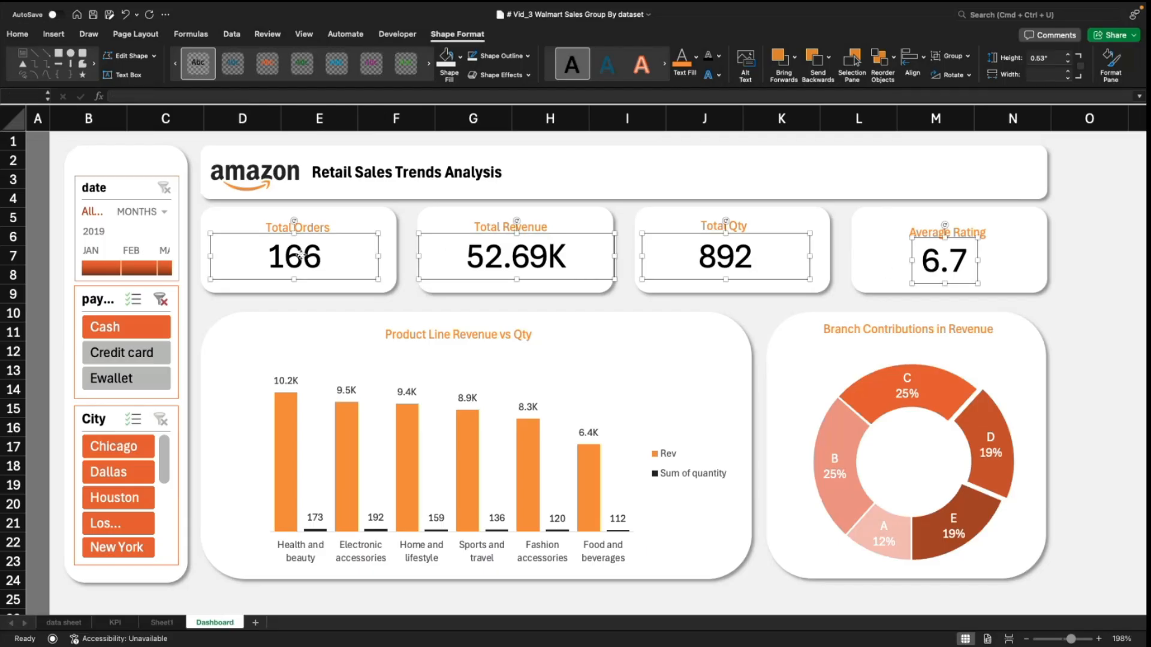
click(913, 60)
click(948, 154)
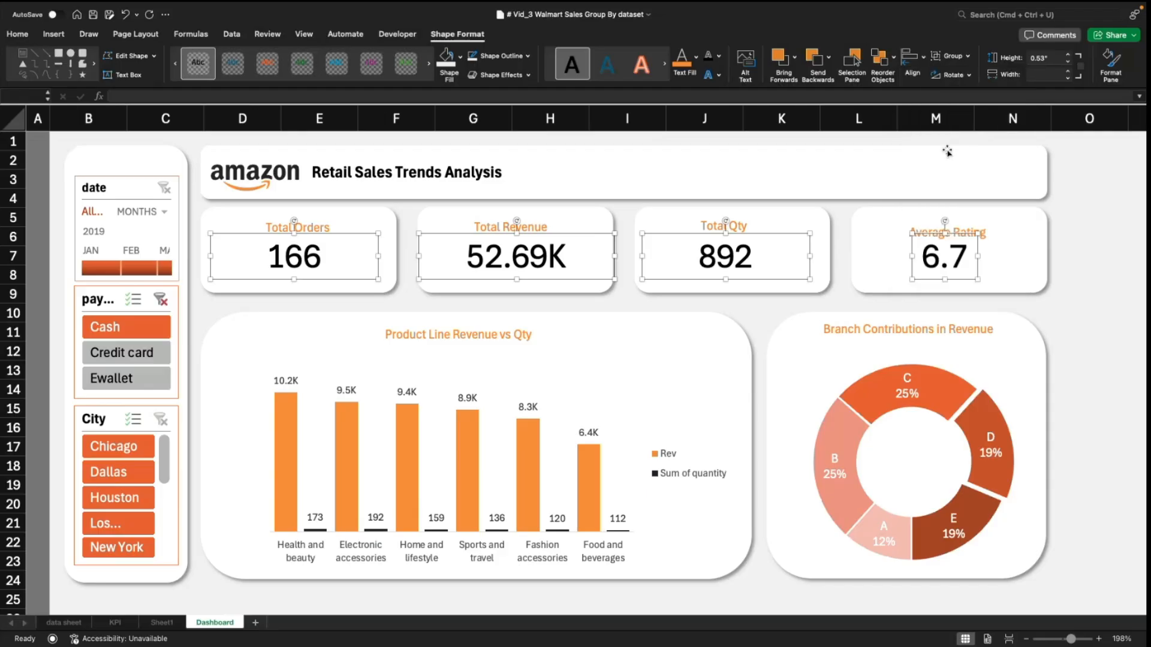
click(1104, 288)
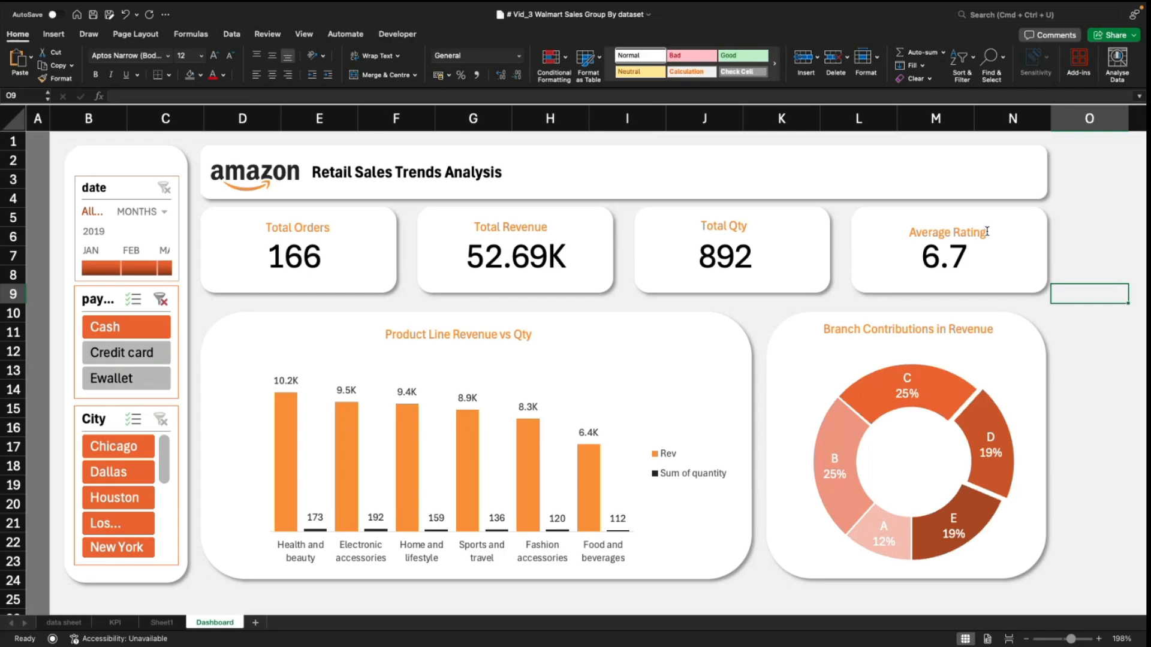
Step: Duplicate the Average Rating value's text box and place the copy beside the original in the card
click(976, 259)
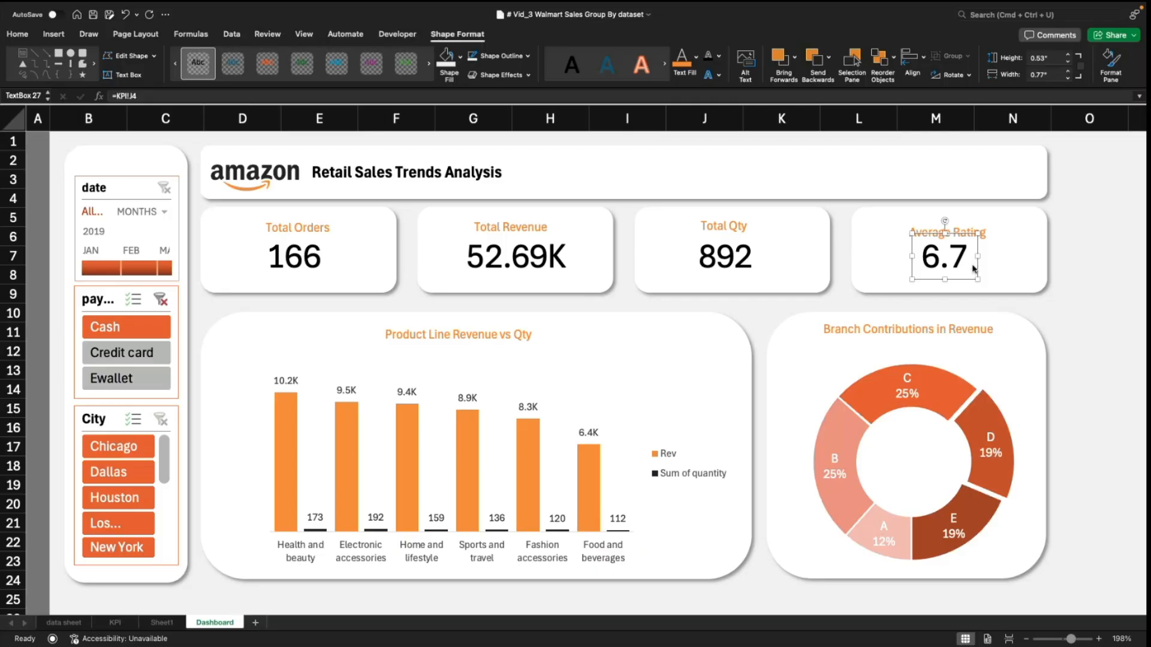
key(super+d)
drag(972, 269, 1017, 257)
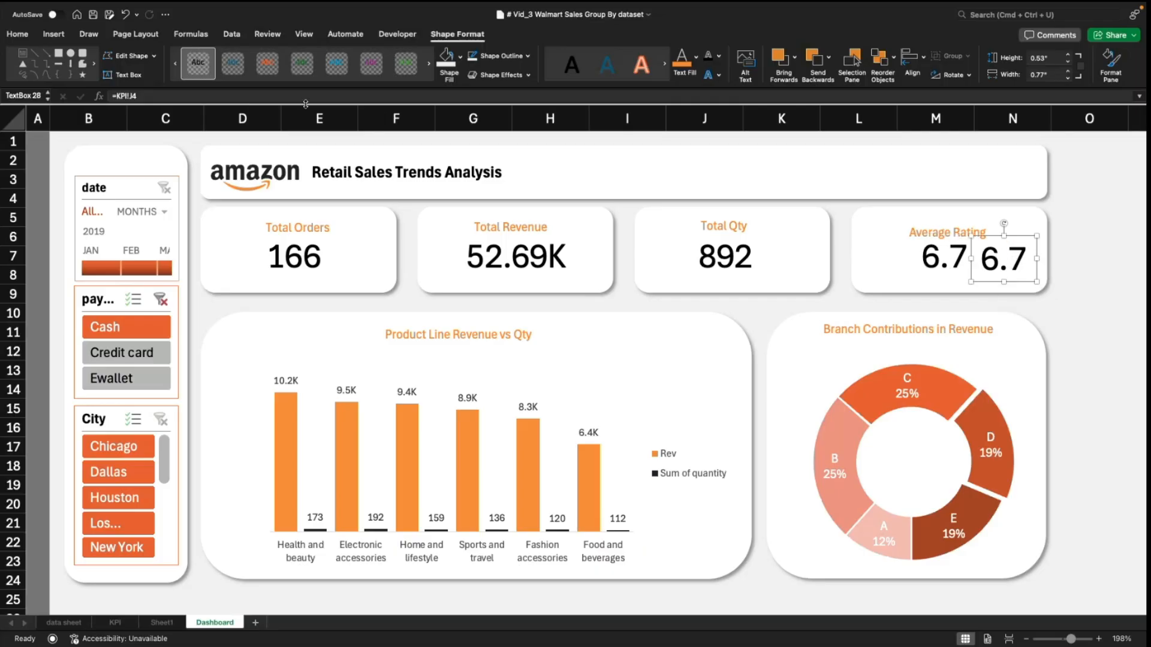
Step: Enter a ★ symbol in cell J6 of the KPI sheet
click(159, 92)
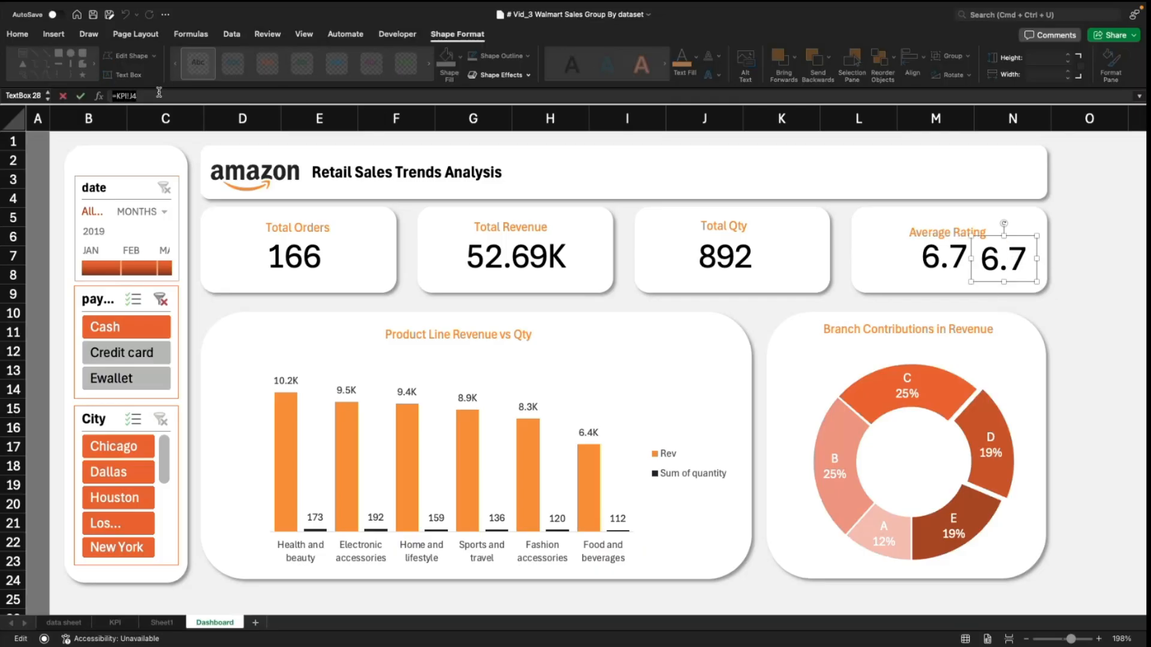
click(115, 623)
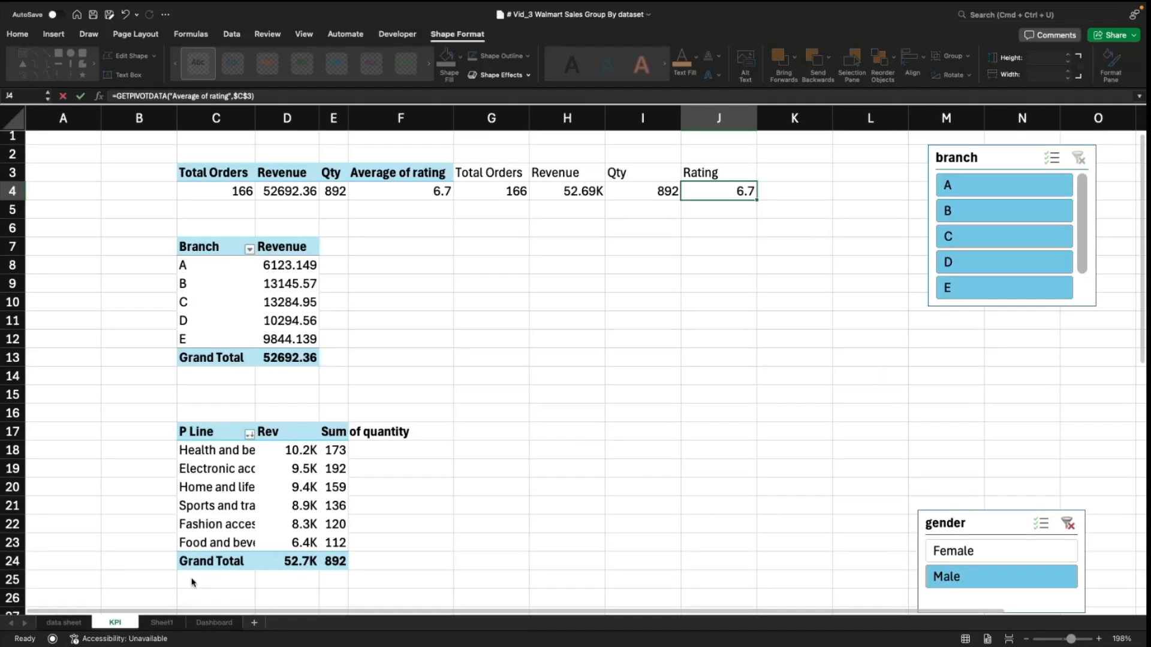
click(704, 264)
click(785, 191)
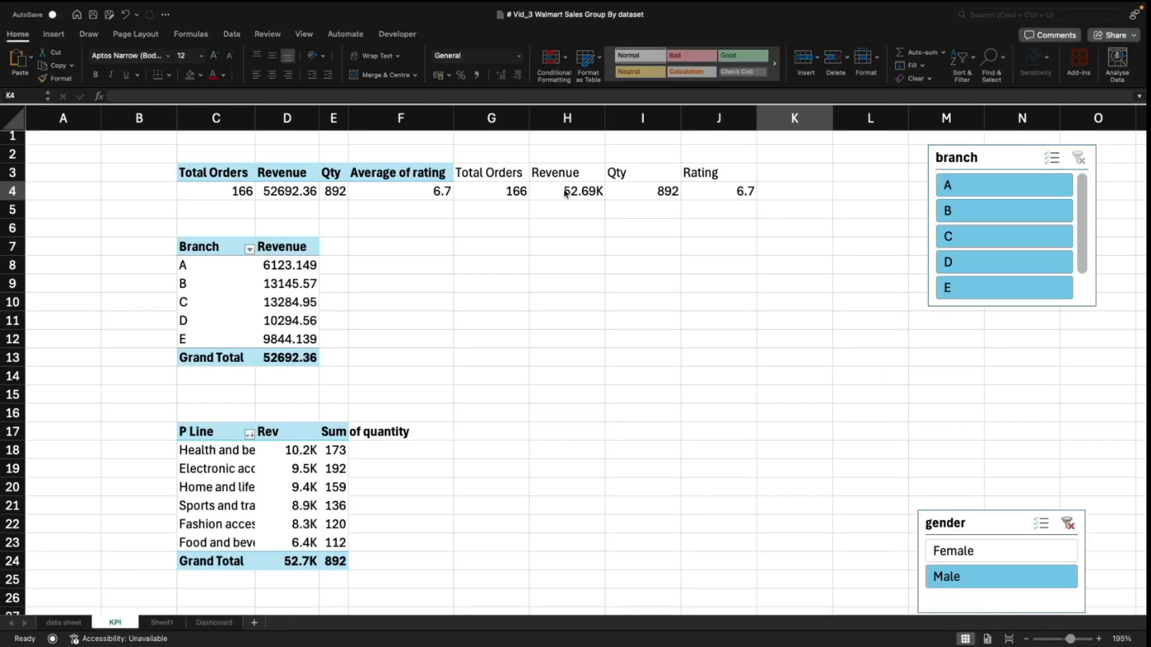
click(730, 231)
text(★)
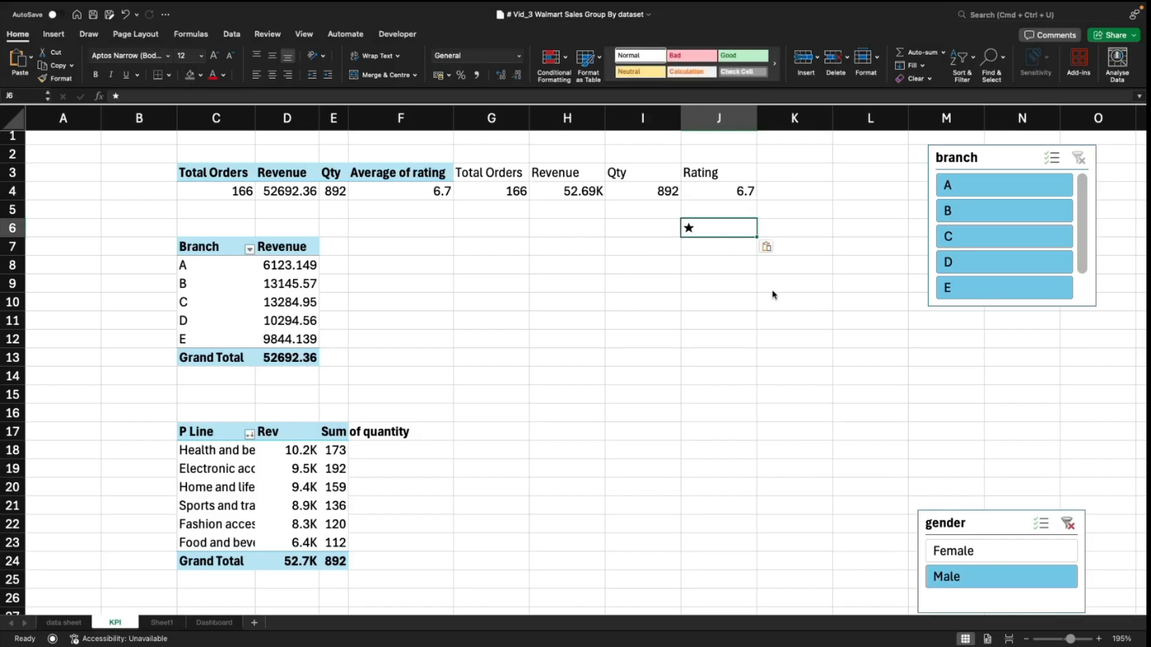
click(737, 320)
Step: Try to replace the cell link of the duplicated text box on the Dashboard sheet with a plain ★
click(213, 624)
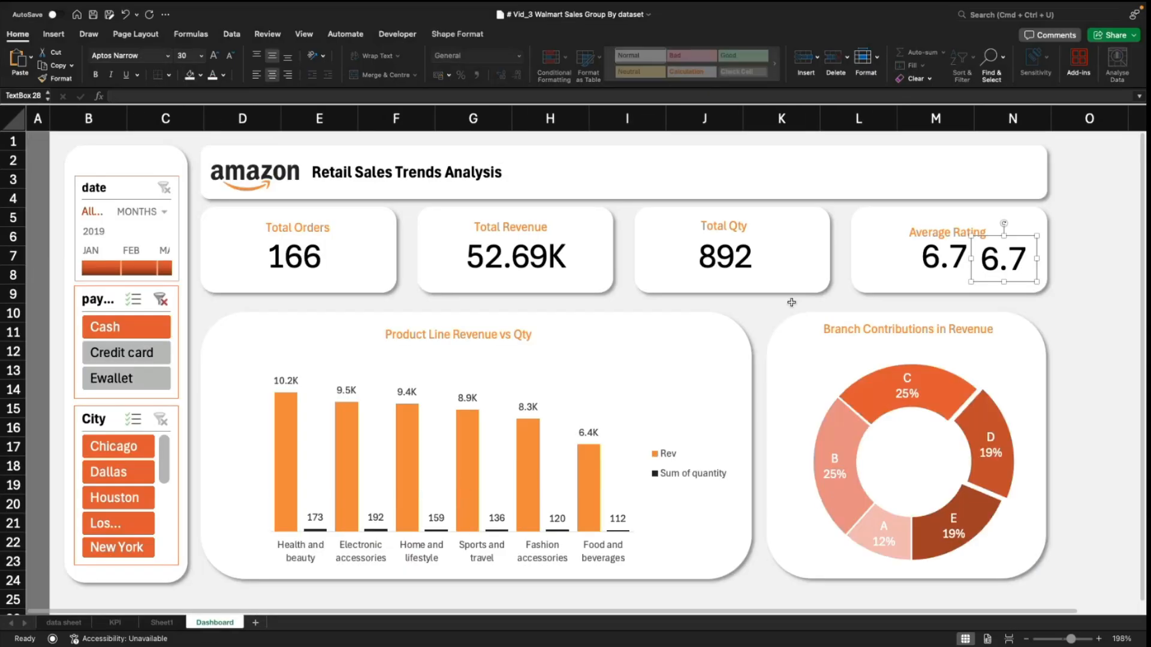
click(393, 99)
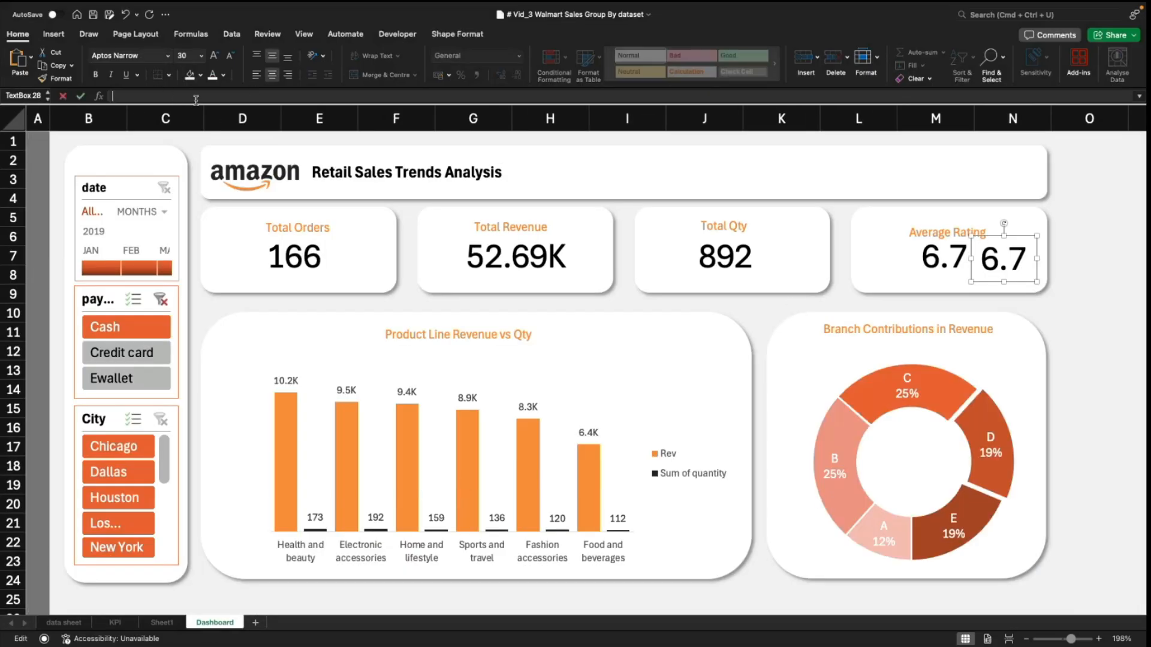
text(★)
key(Return)
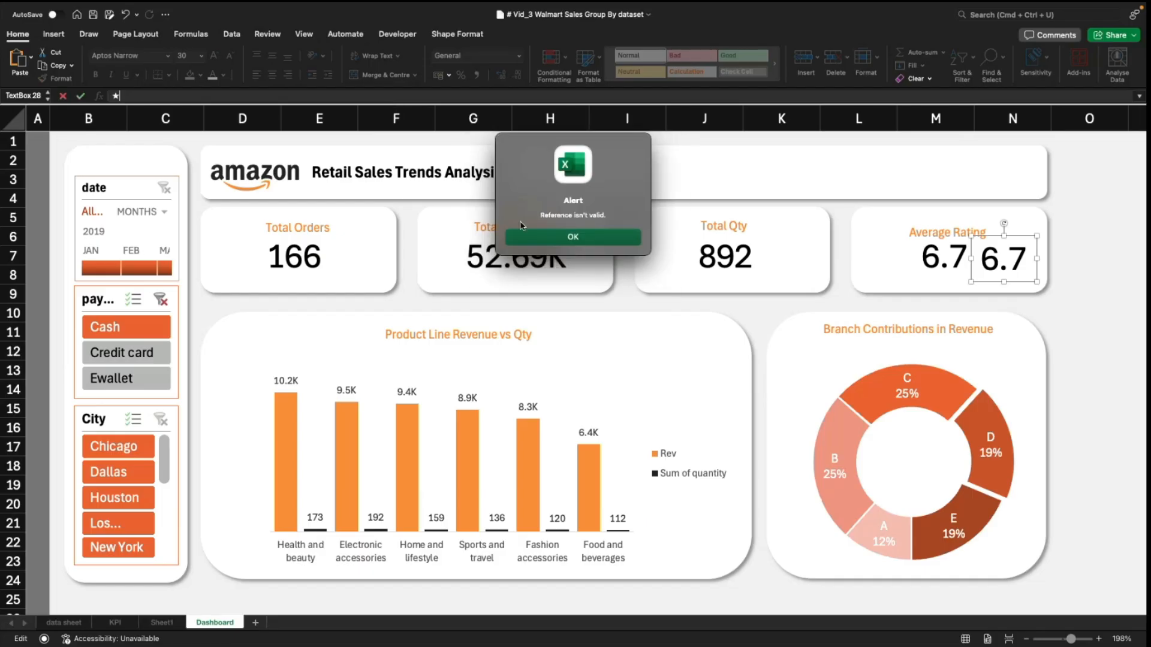
click(523, 236)
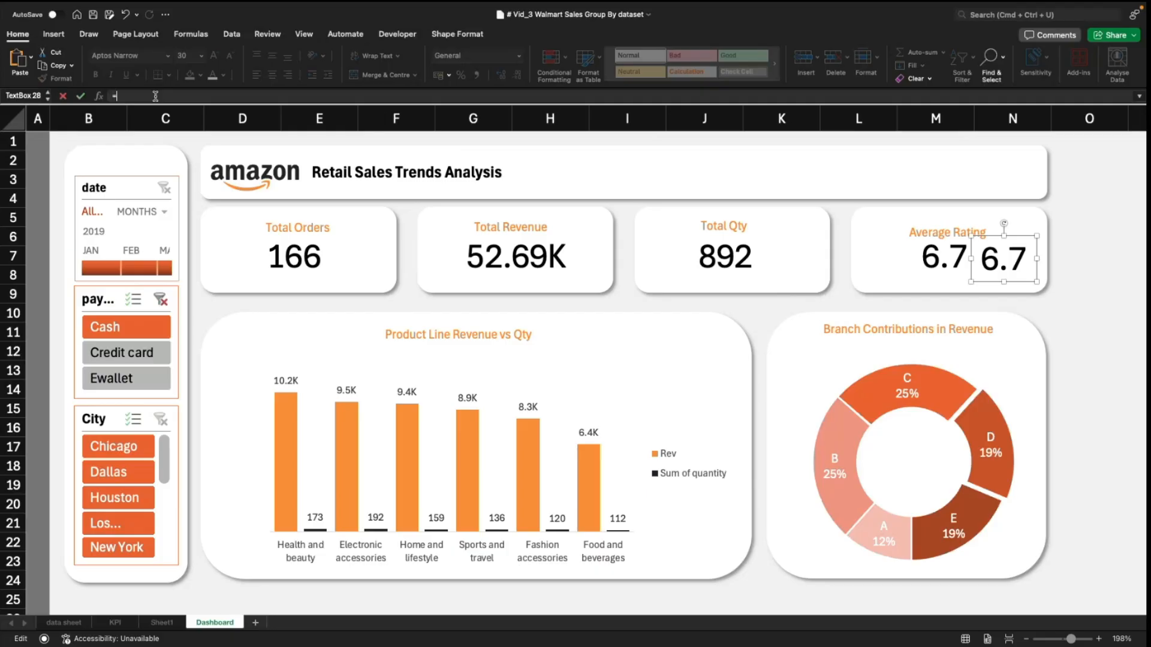
Step: Link the duplicated text box to the star in cell J6 of the KPI sheet
text(=)
click(117, 622)
click(746, 231)
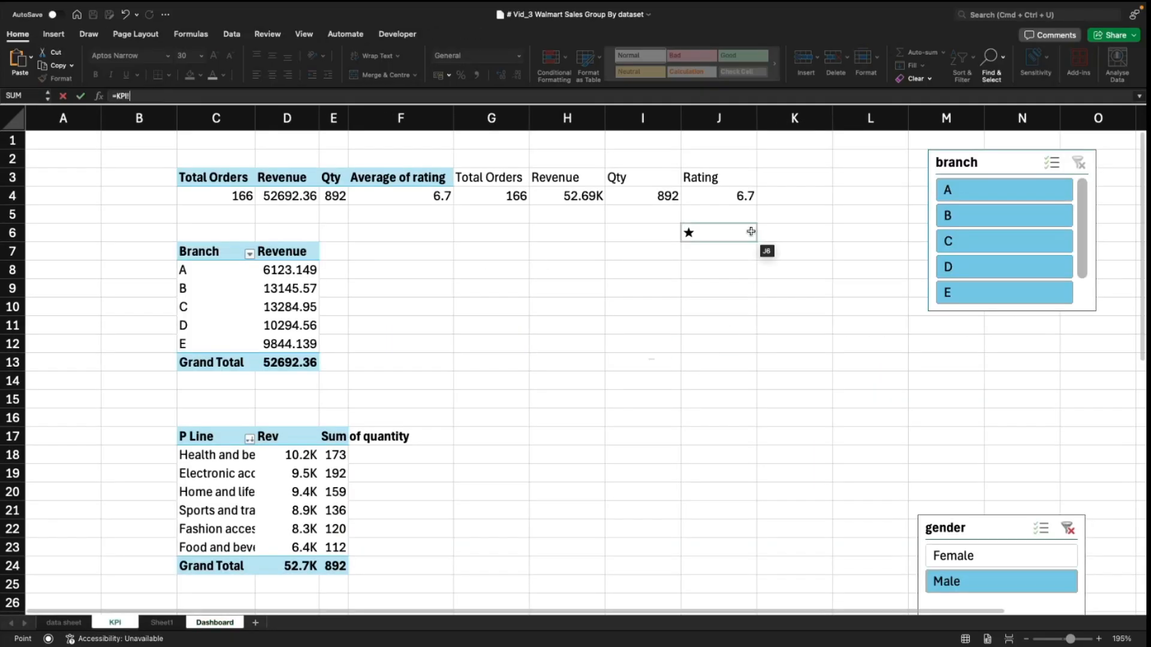
key(Return)
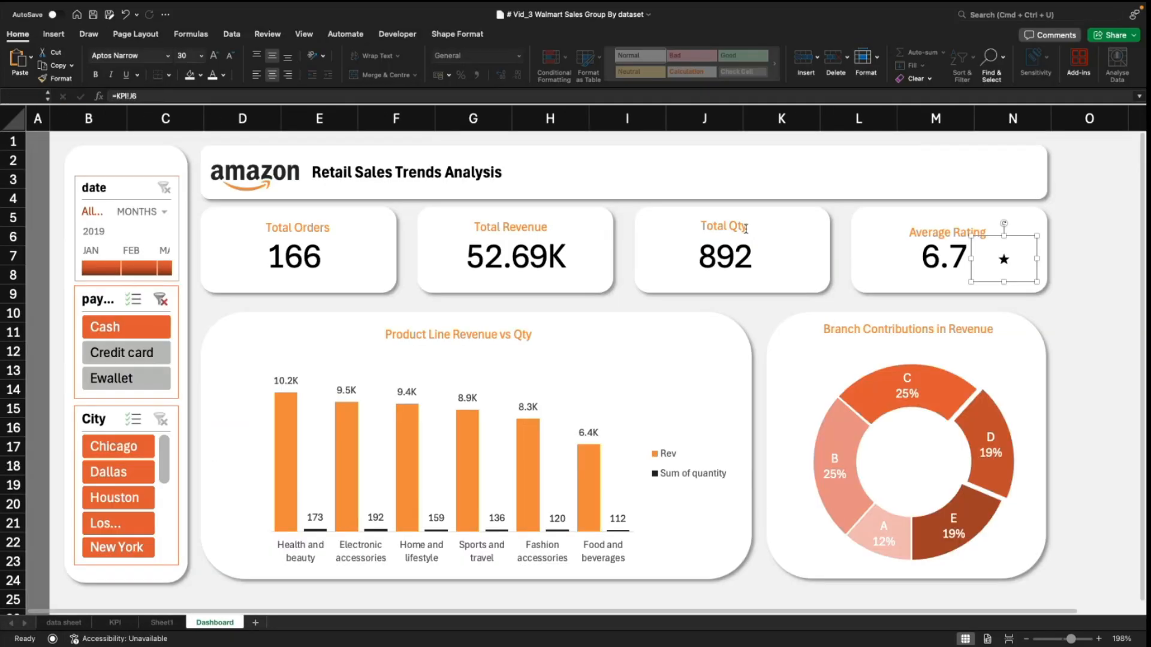
Step: Shrink the star text box in the Average Rating card and set its font size to 12
drag(972, 236, 1007, 253)
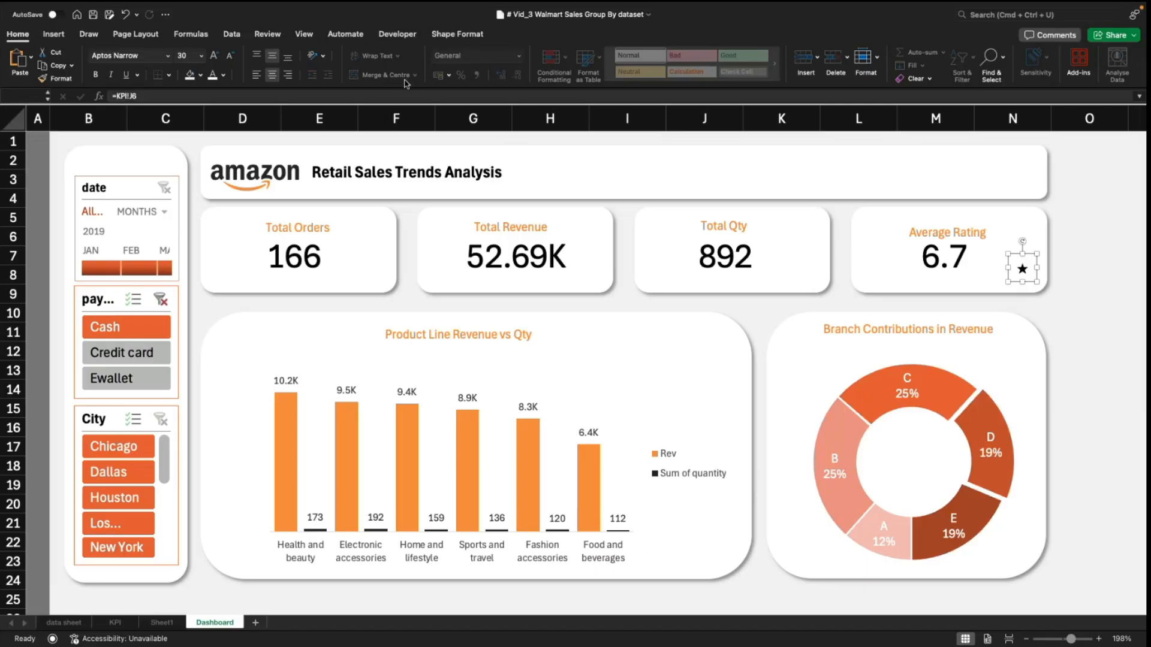
click(187, 57)
text(12)
key(Return)
Step: Move the star text box beside the Average Rating title and tighten its frame around the star
drag(1007, 252, 1012, 226)
click(1087, 280)
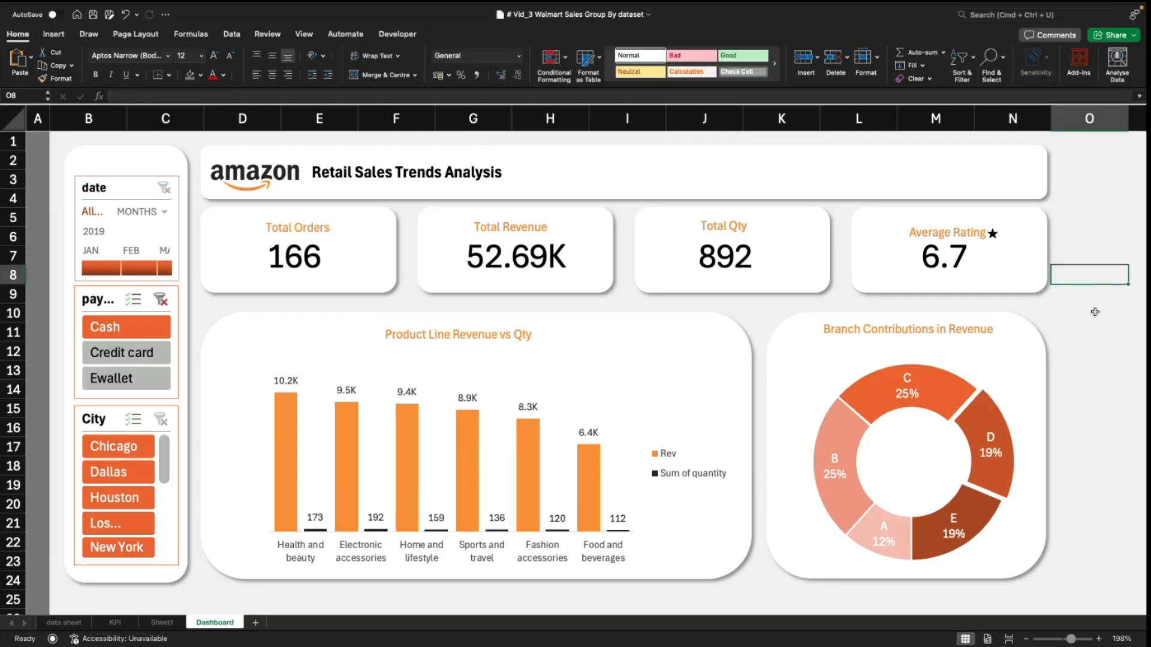
click(983, 237)
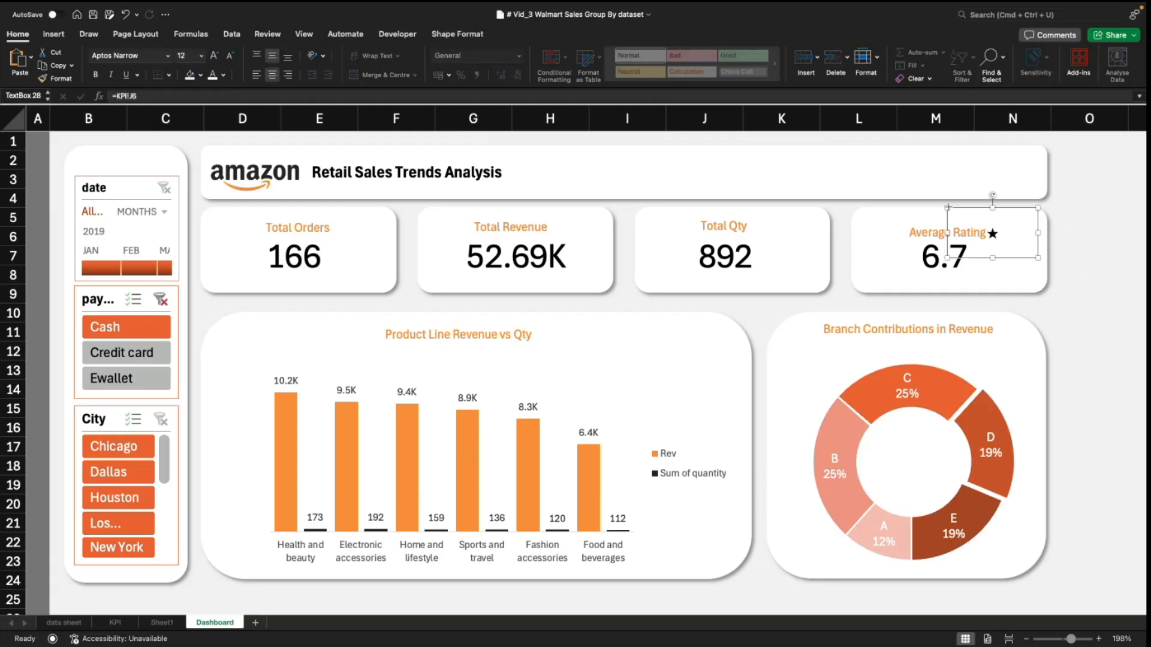
drag(948, 208, 998, 220)
click(1078, 304)
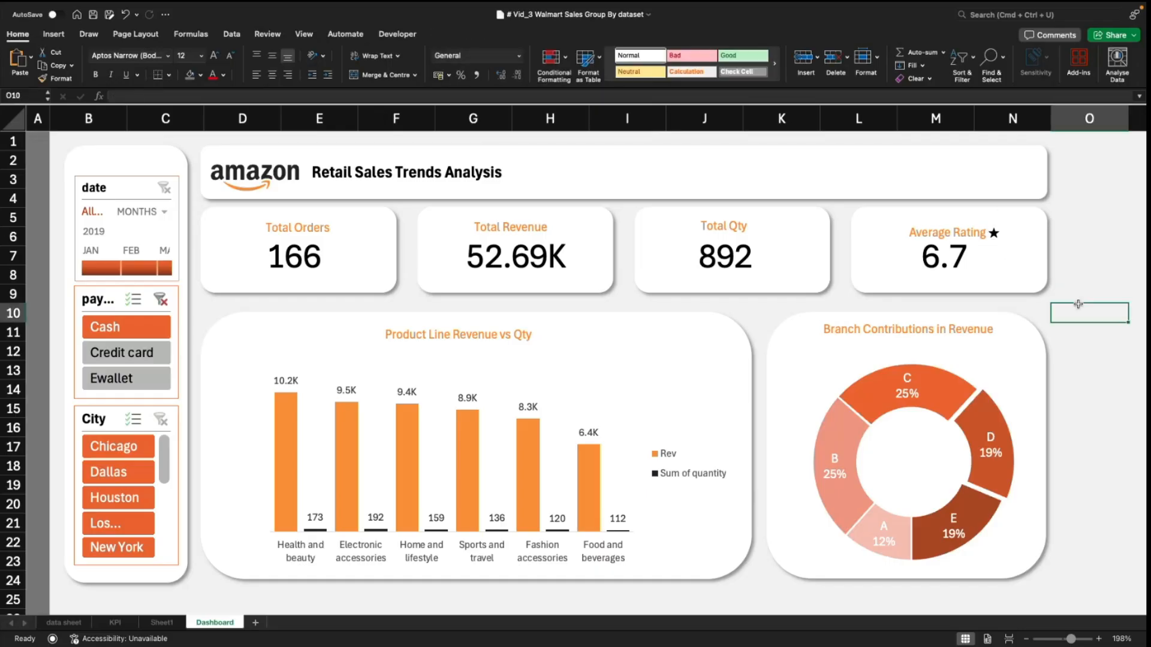
Step: Append three stars (★★★) to the Average Rating title text
click(974, 231)
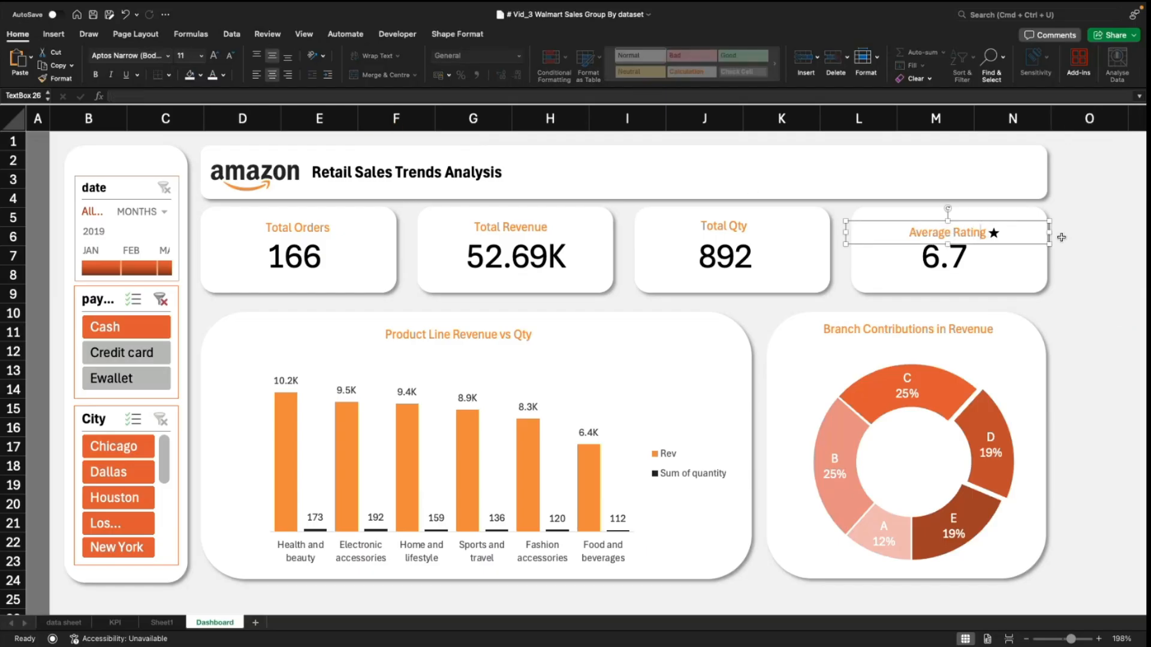
text(★)
text(★)
text(★)
click(1110, 286)
Step: Delete the separate black star text box from the Average Rating card
click(994, 233)
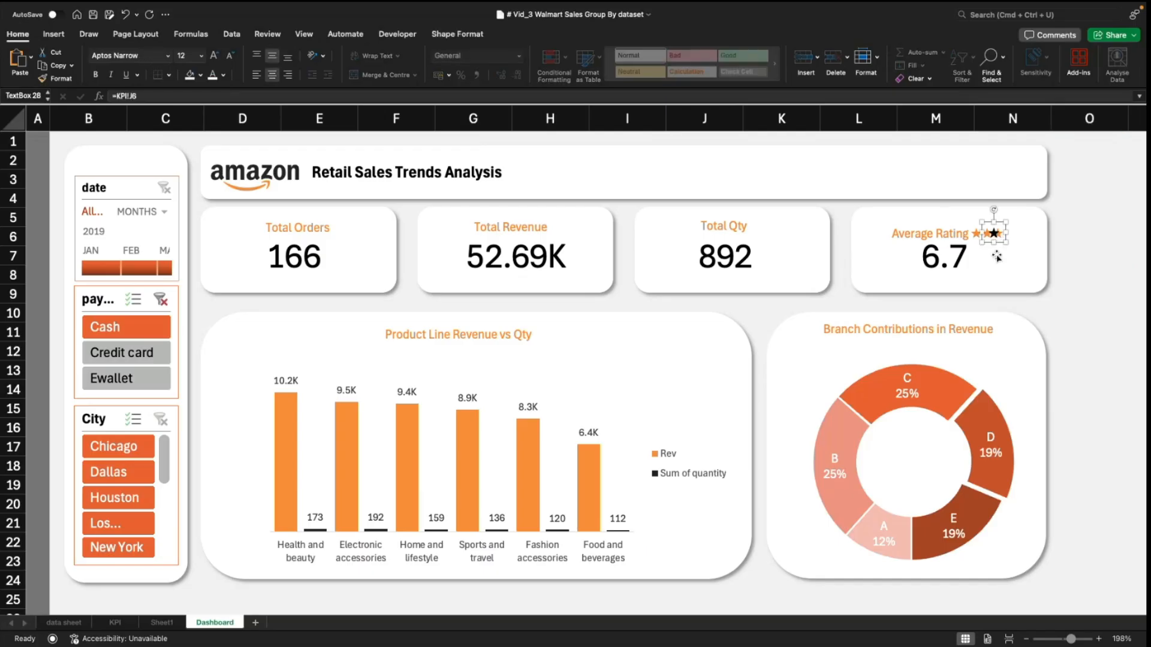
key(Escape)
click(1096, 307)
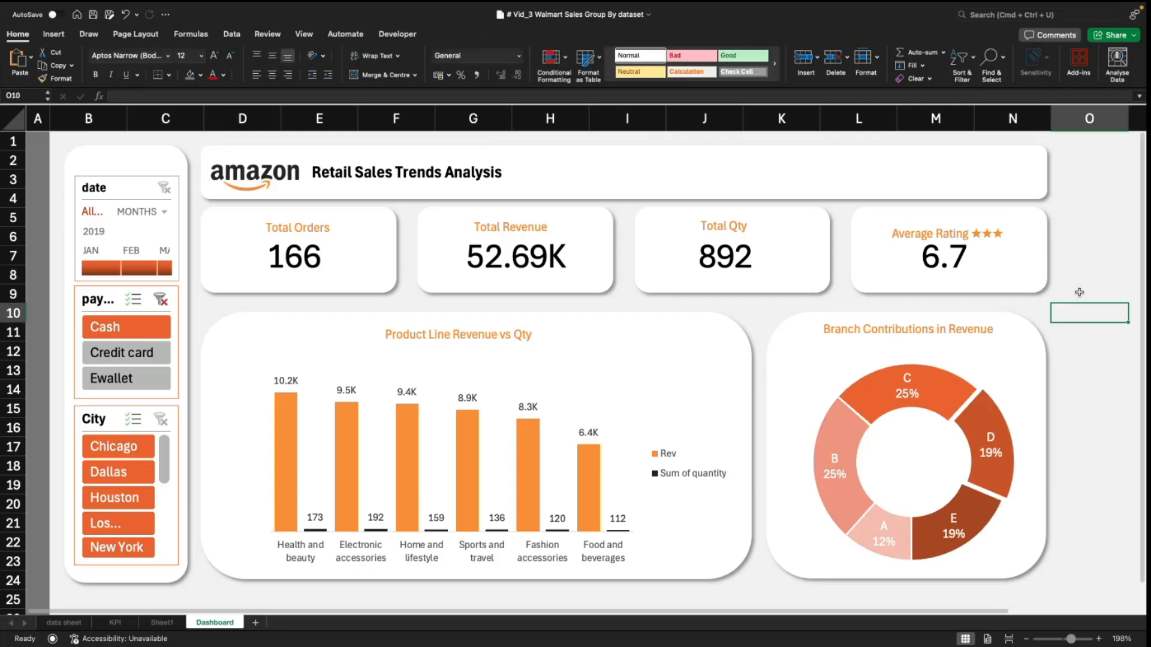
Step: Nudge the Average Rating title into place in its card and align the tops of all four KPI titles
click(977, 230)
drag(977, 219, 980, 216)
click(923, 230)
shift+click(730, 222)
shift+click(487, 221)
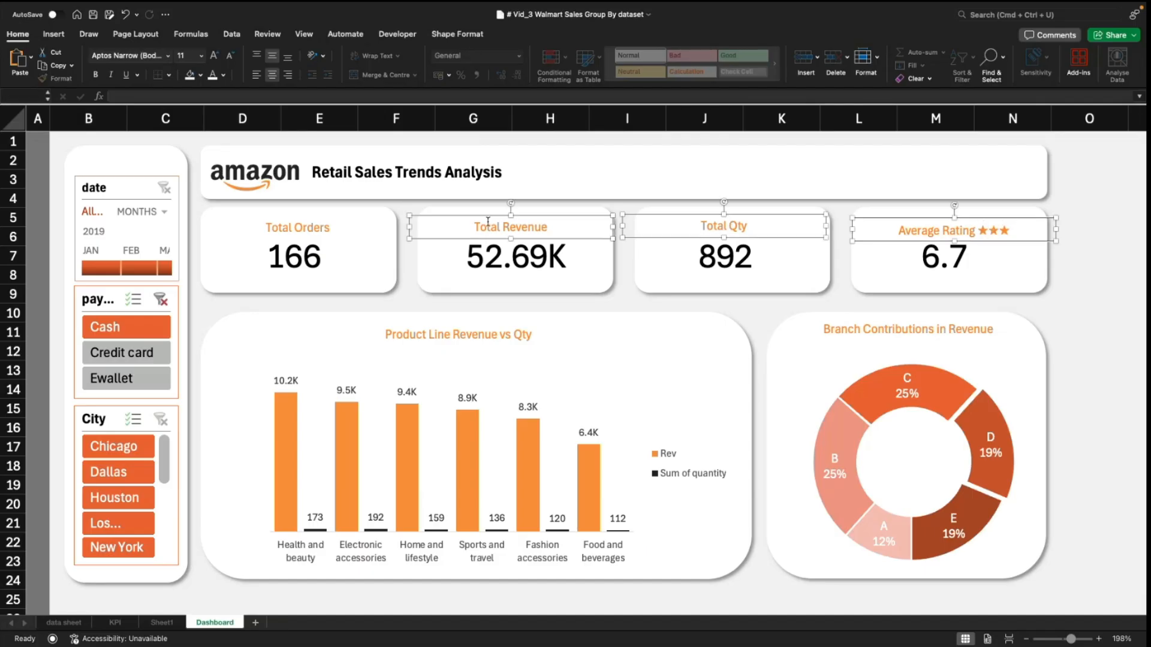
shift+click(288, 225)
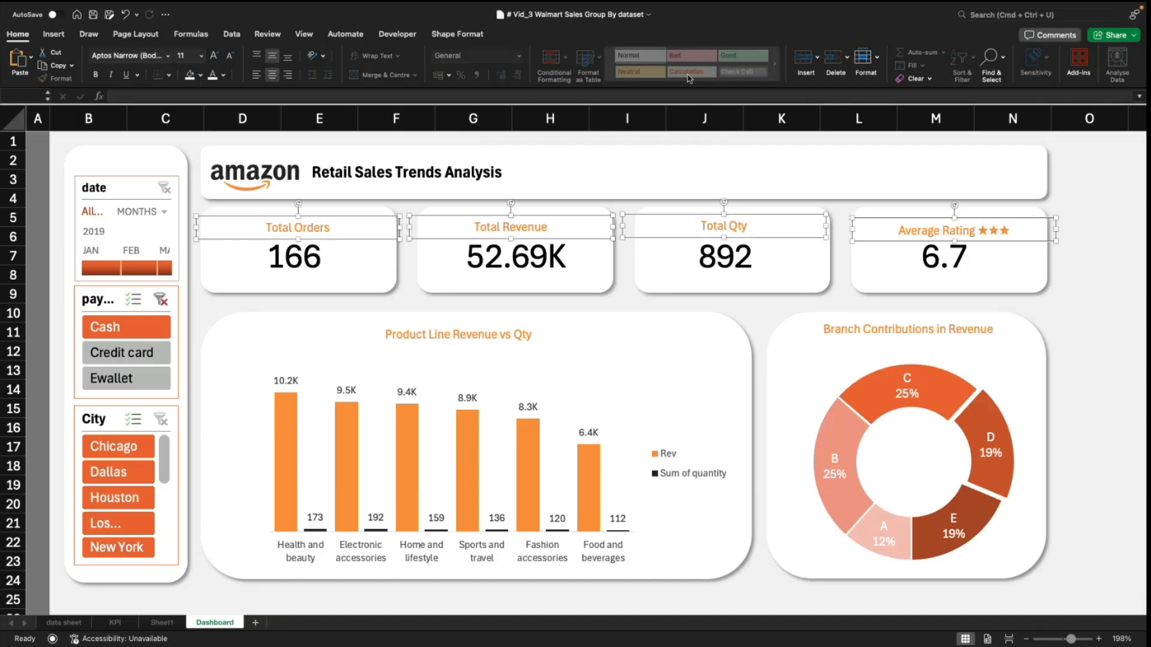
click(457, 34)
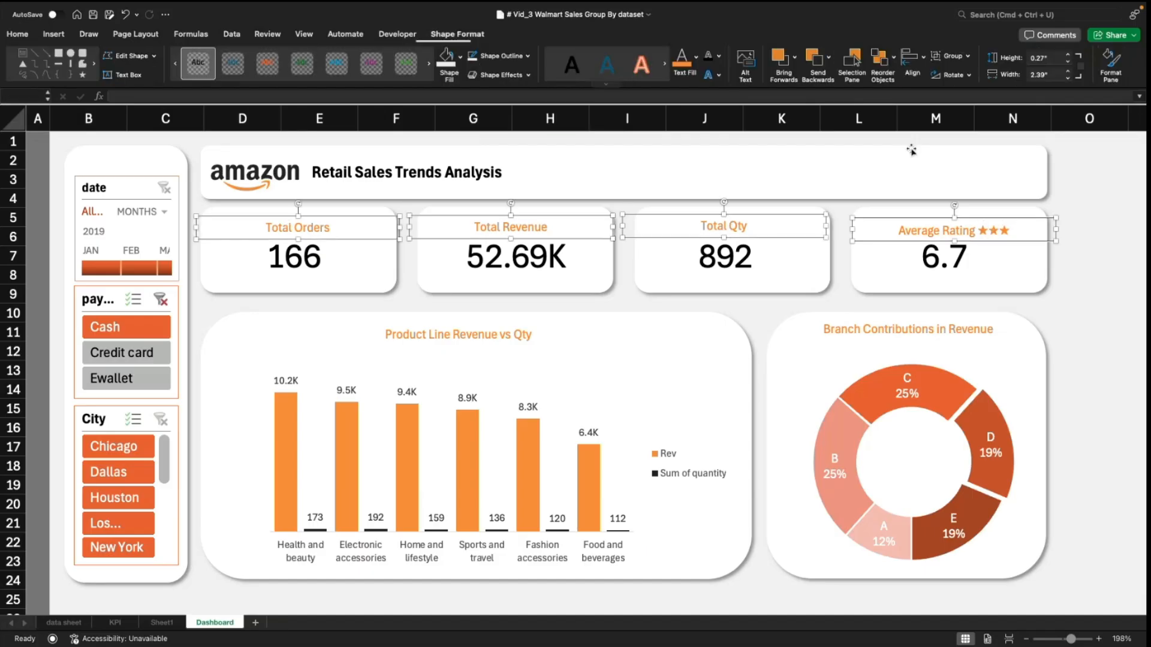
click(921, 62)
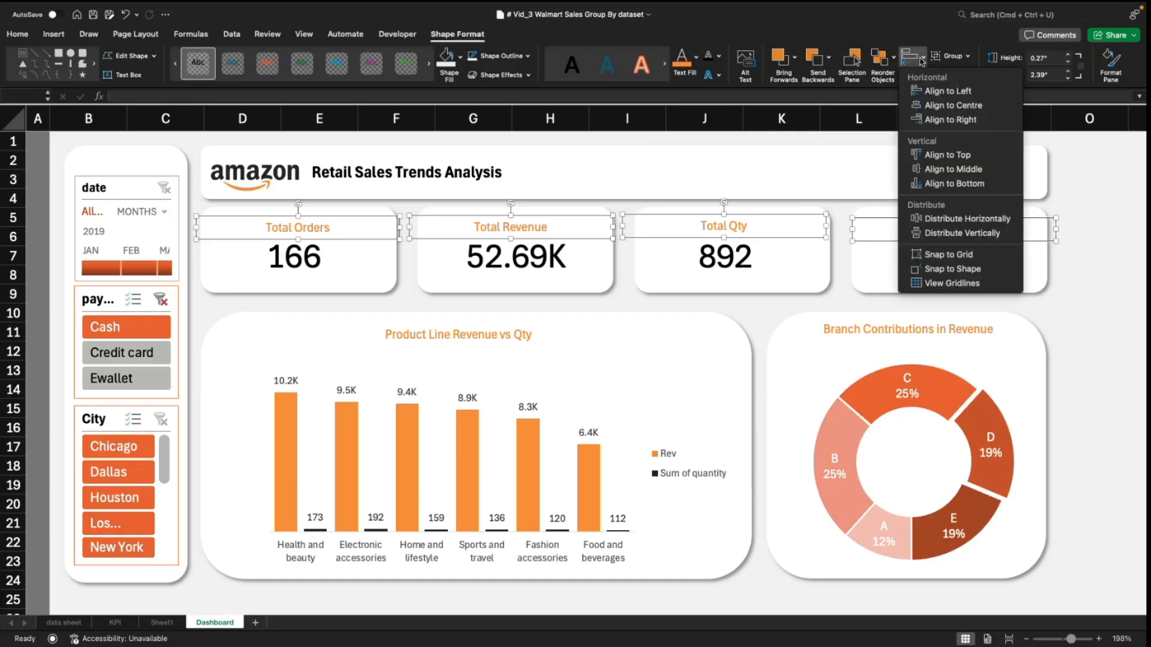
click(950, 154)
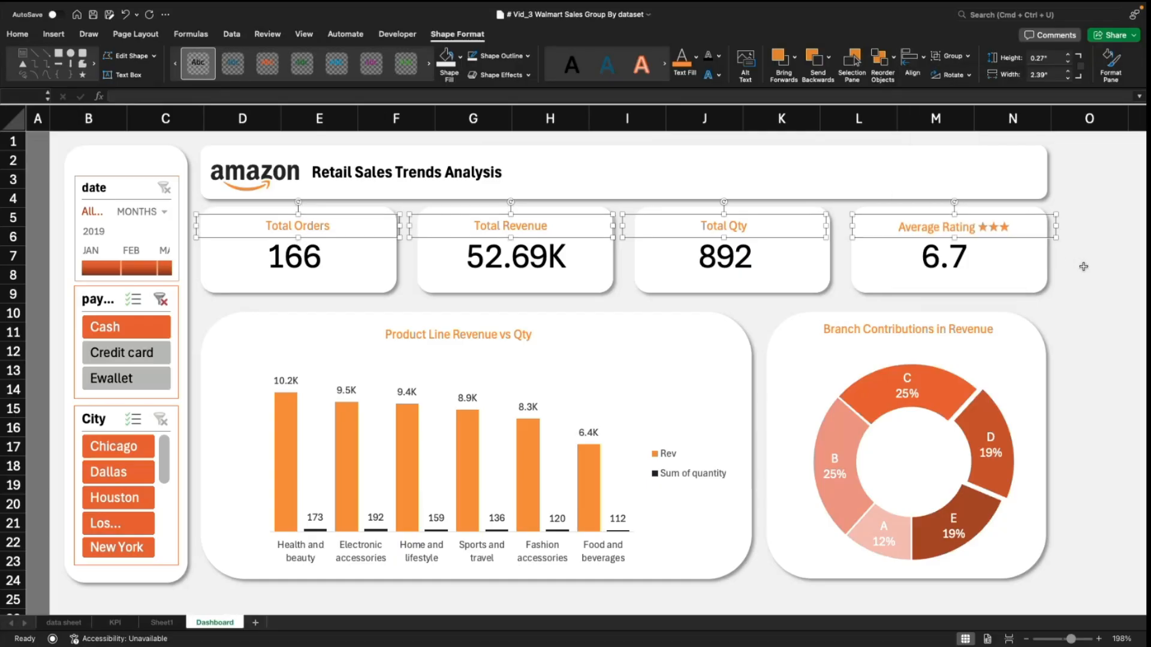
click(1076, 314)
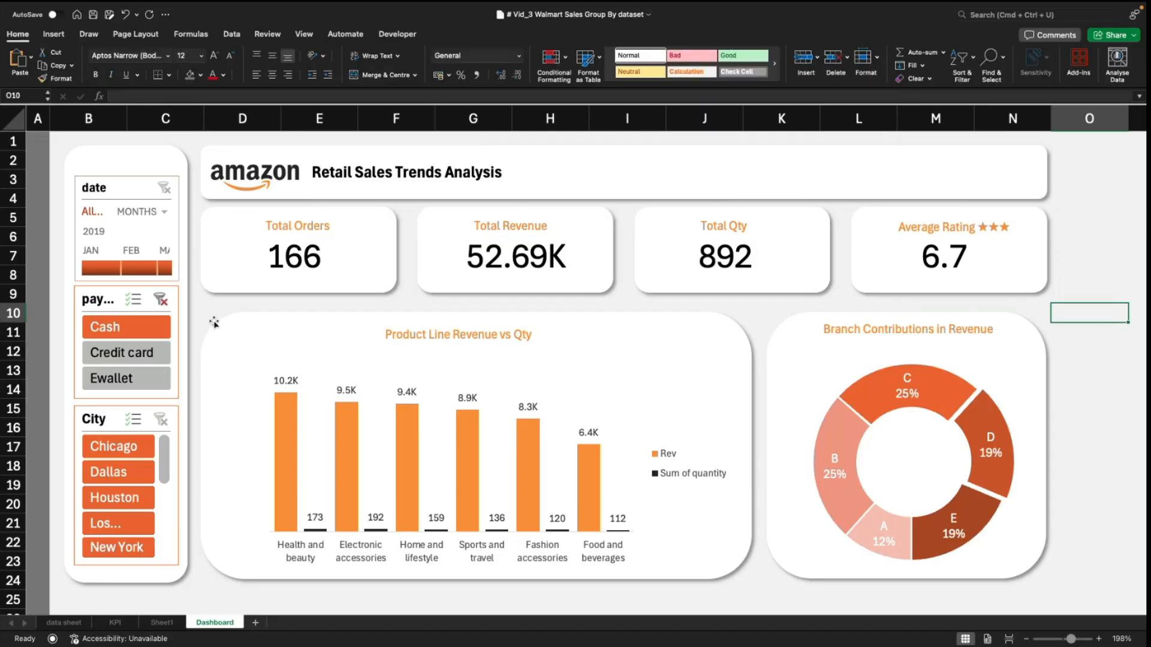
Step: Clear the payment slicer's filter and move the date timeline up to about 0.58" left and 0.41" top
click(159, 300)
click(123, 189)
right_click(123, 189)
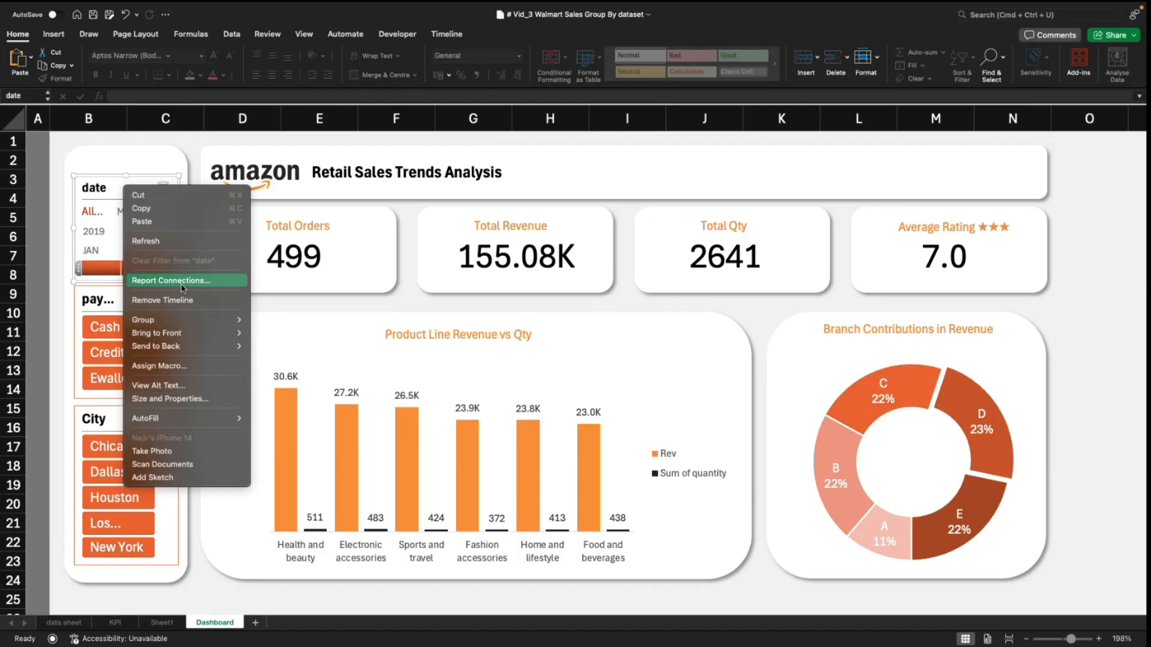
click(193, 401)
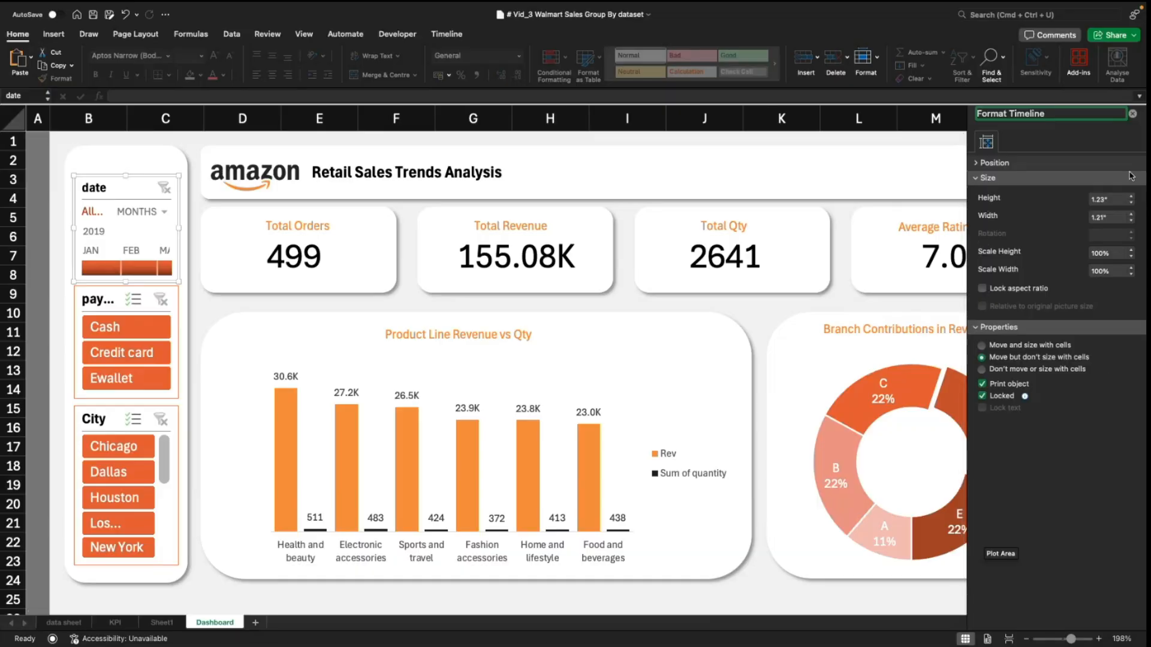
click(1133, 115)
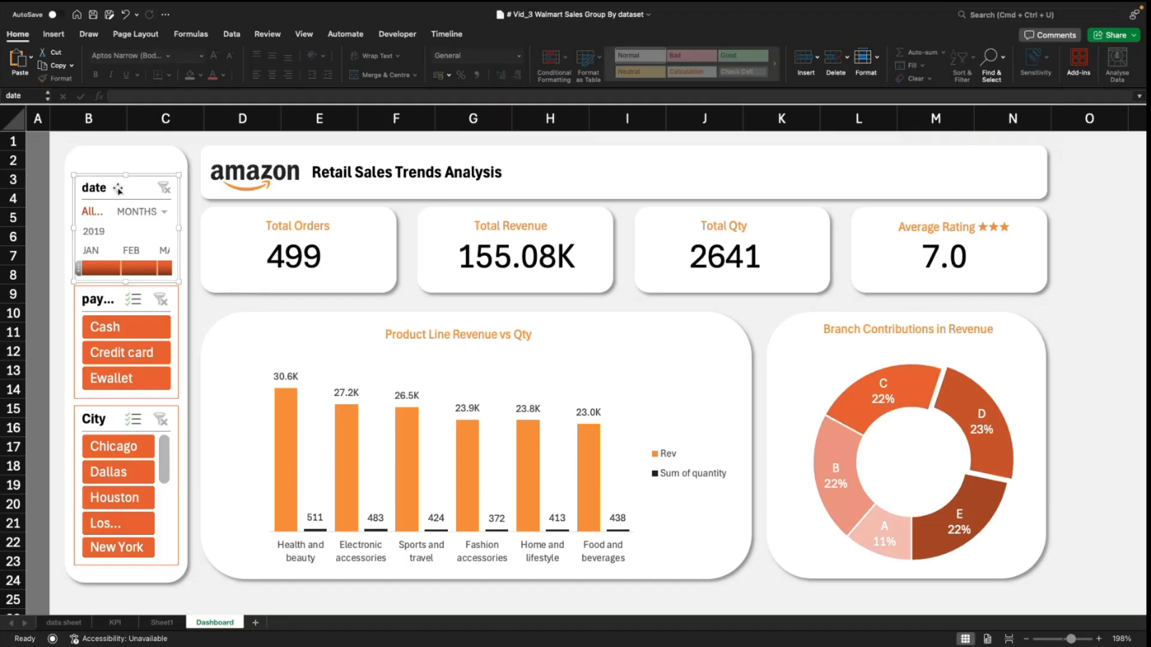
drag(118, 188, 117, 178)
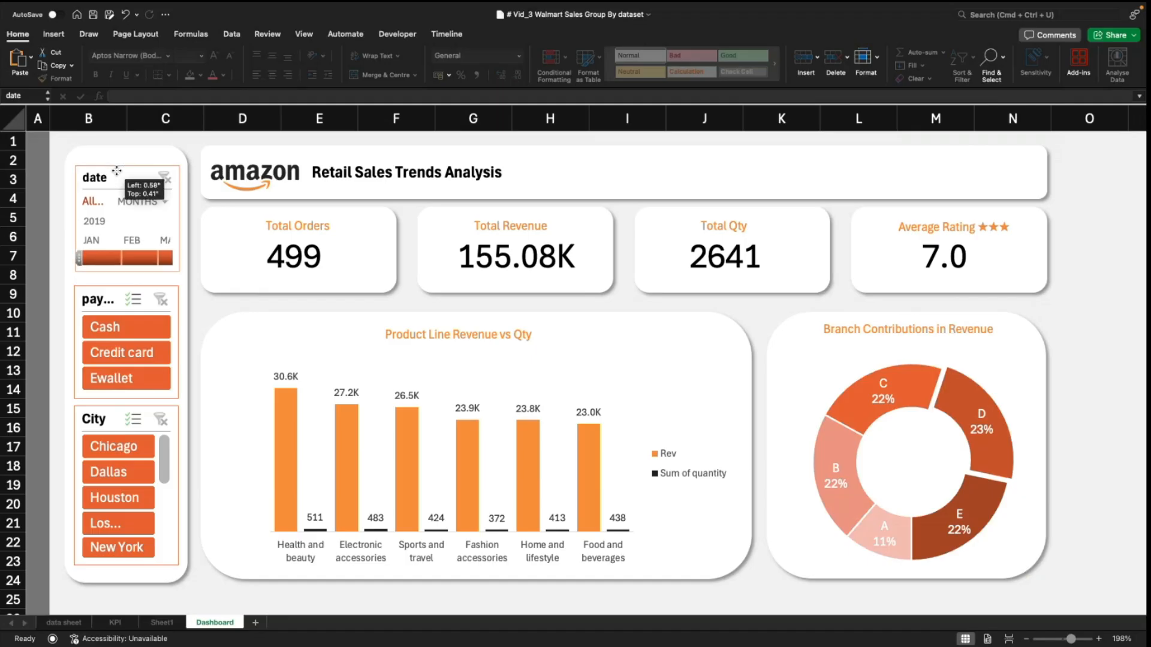
Step: Filter the date timeline to February 2019 and switch its time level to quarters
click(137, 259)
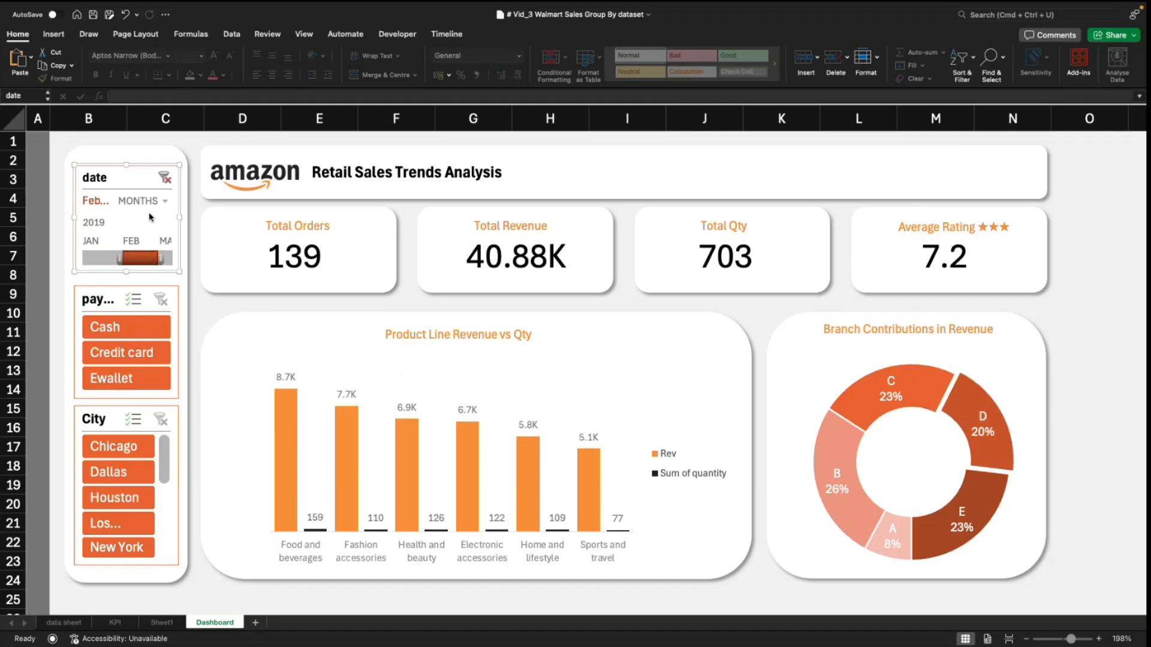
click(137, 201)
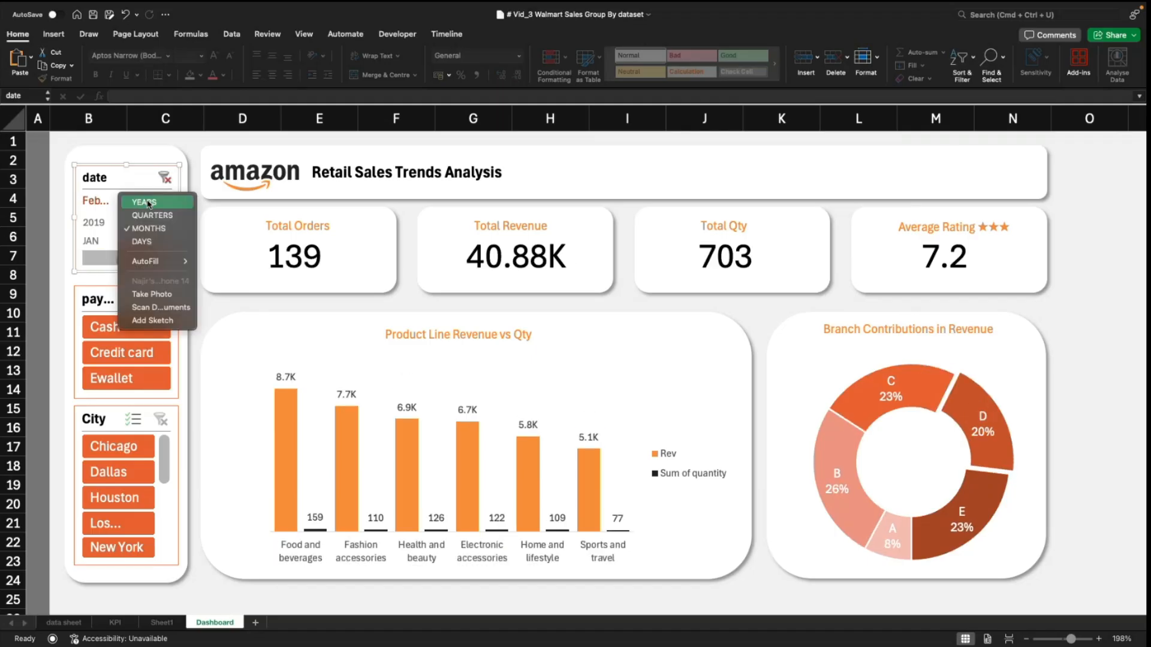
click(112, 198)
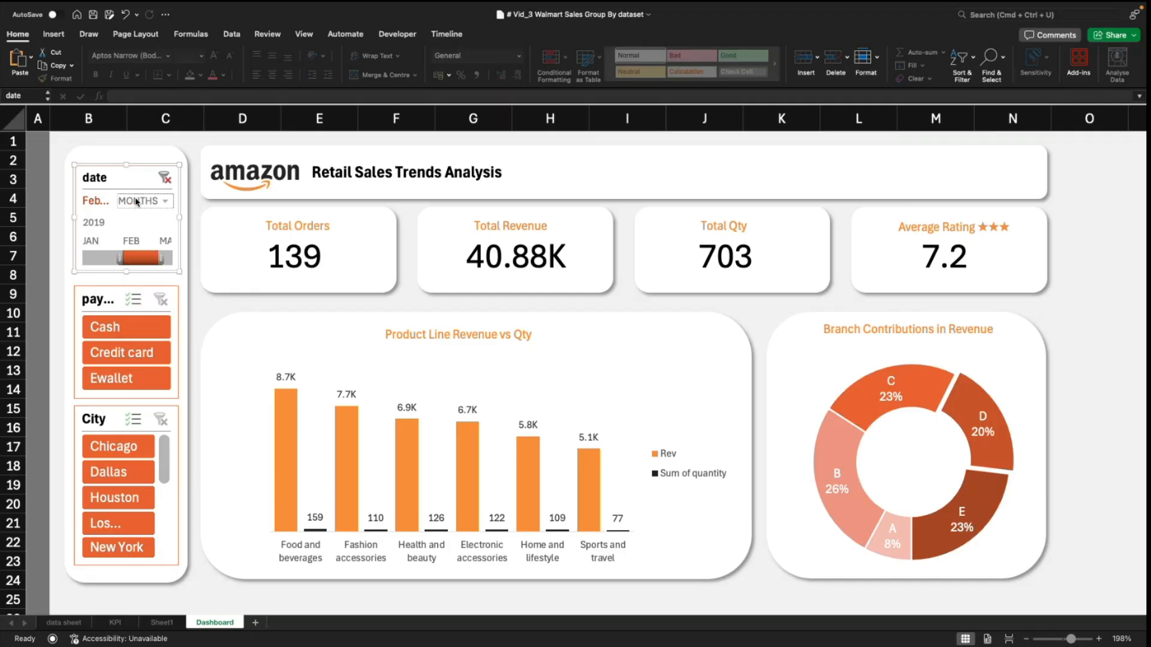
click(136, 202)
click(140, 216)
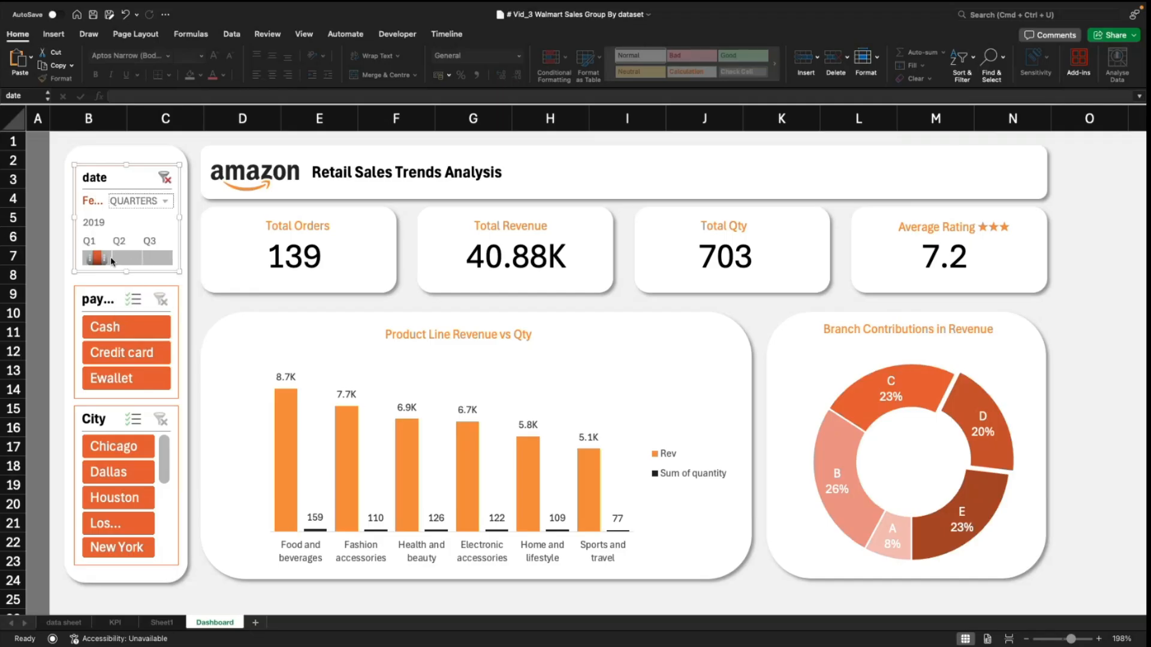
click(152, 204)
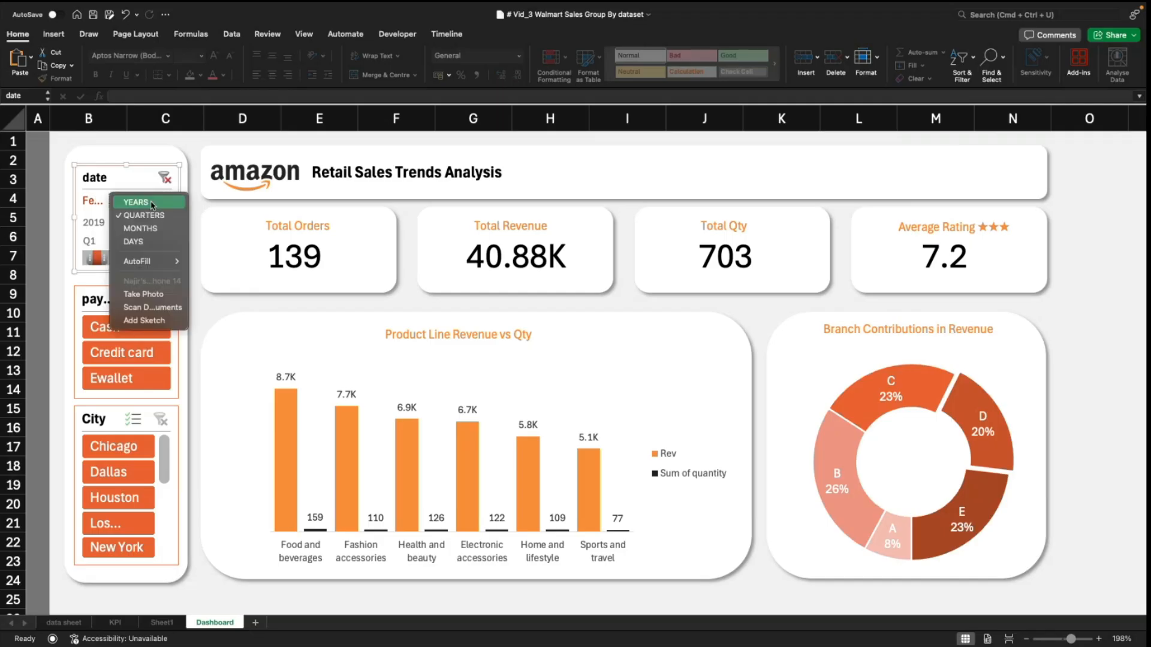
click(98, 195)
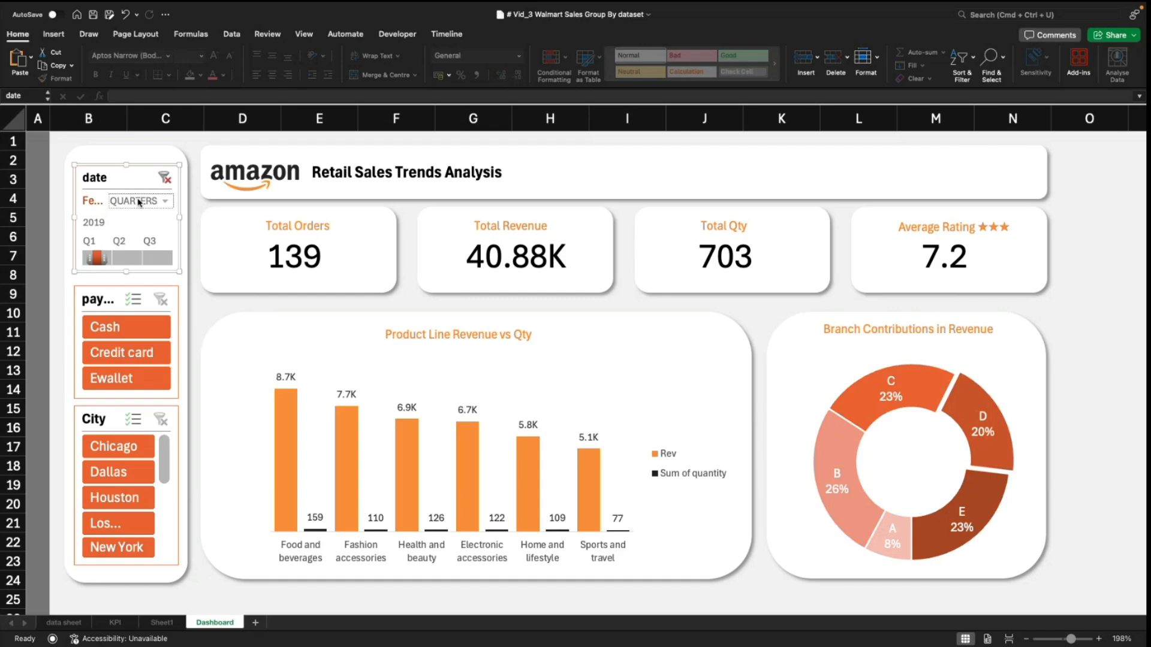
Step: Hide the date timeline's selection label, keeping its time level selector shown
click(447, 35)
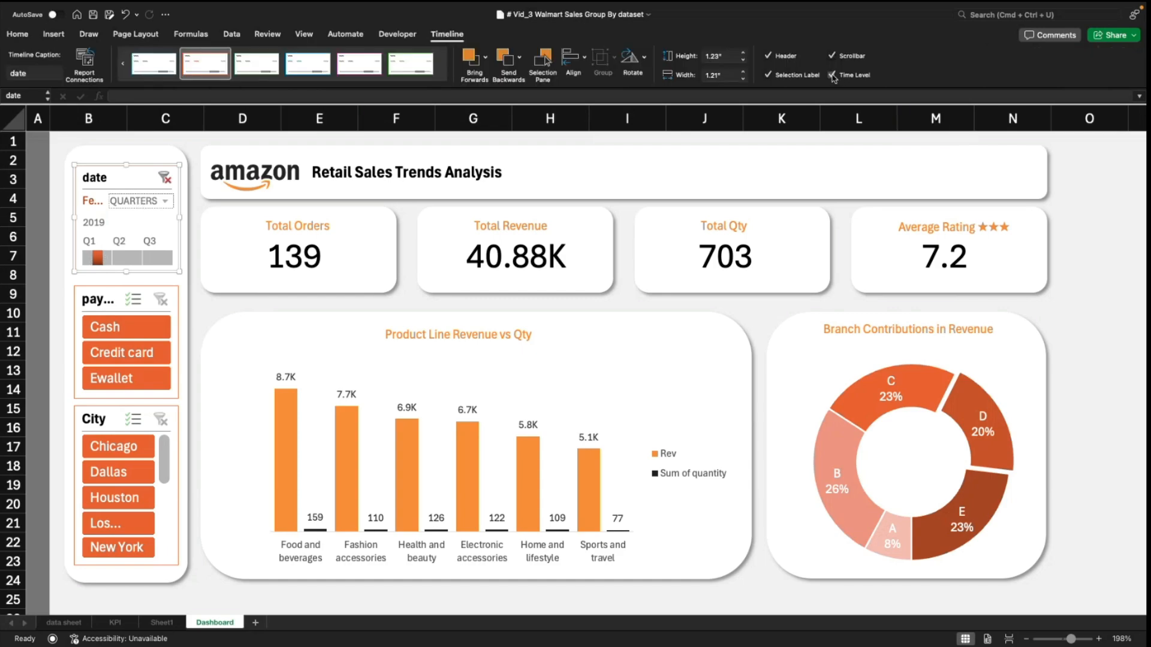
click(768, 75)
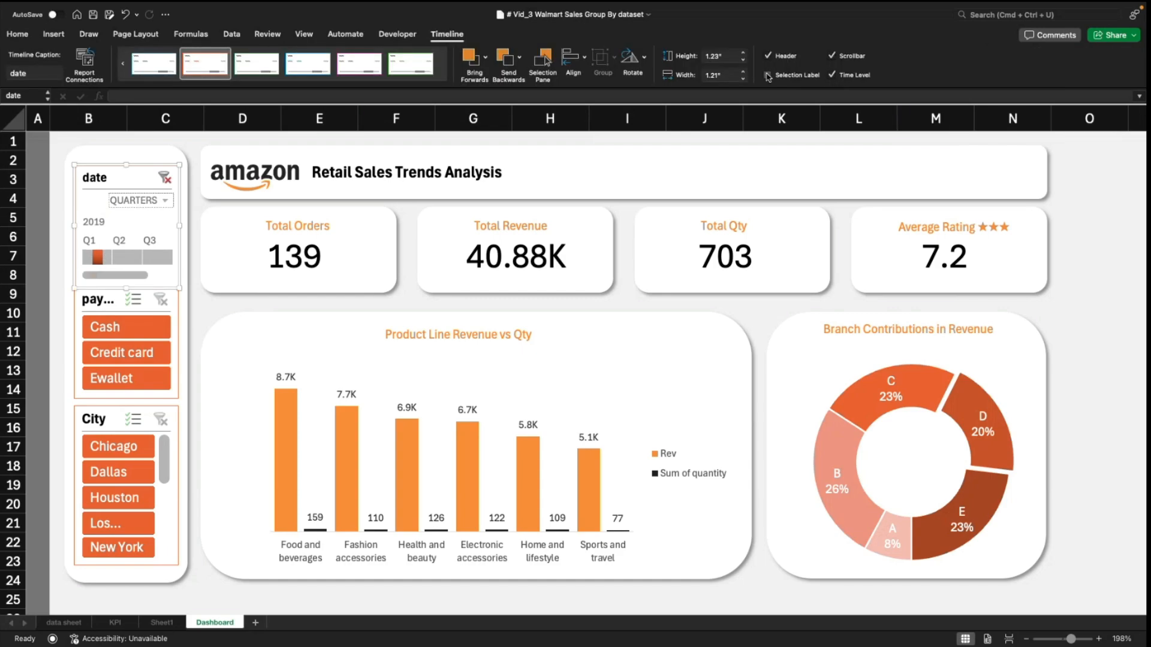
click(768, 75)
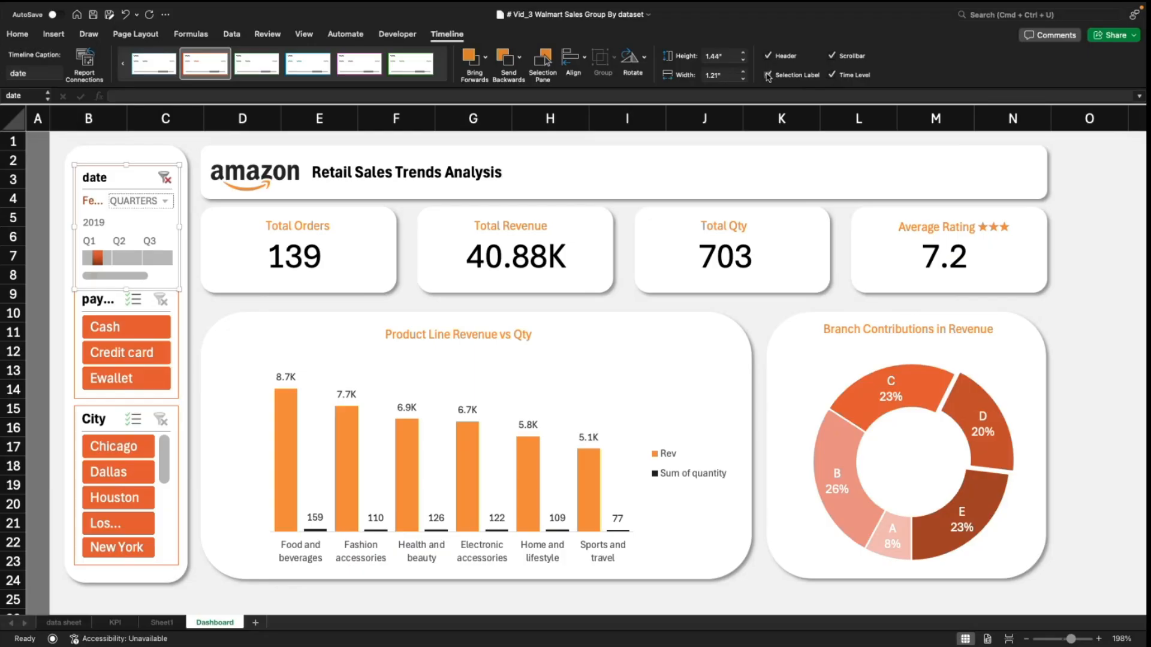
click(767, 76)
click(832, 75)
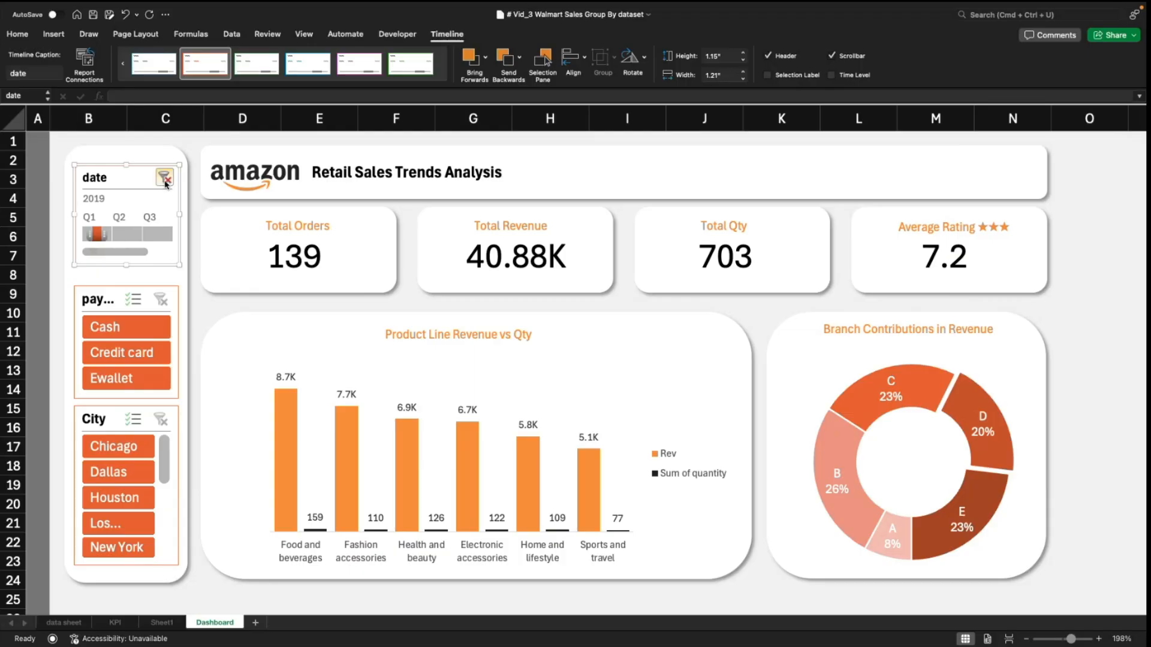
click(832, 76)
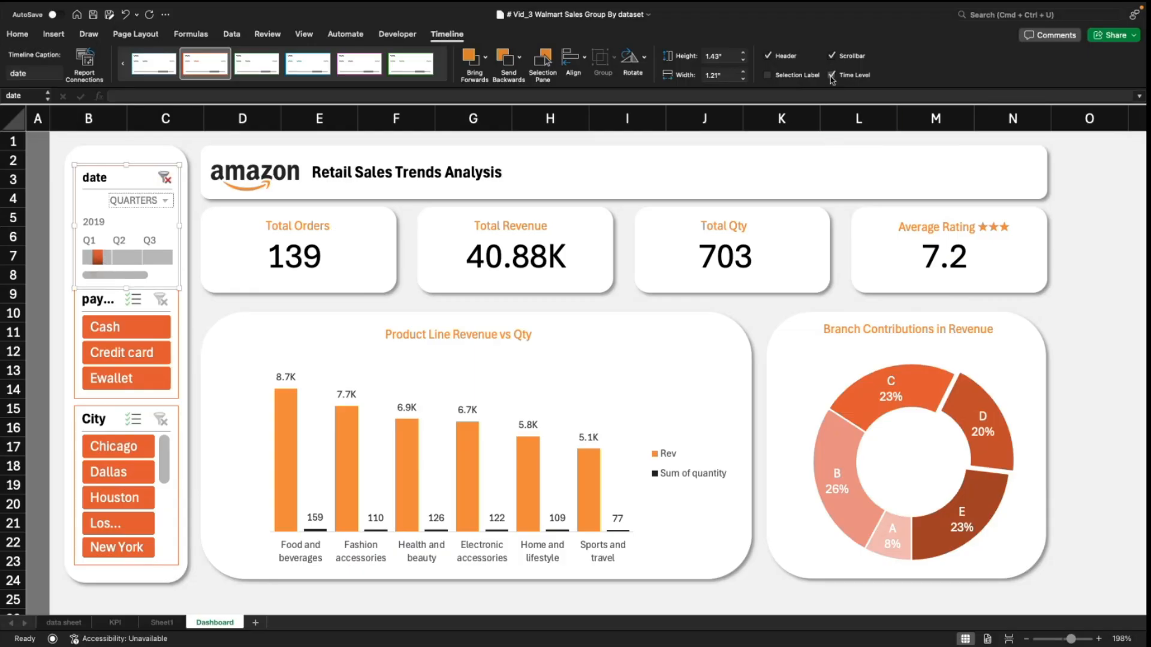
Step: Switch the date timeline to months with its time level selector hidden, and clear its date filter
click(168, 207)
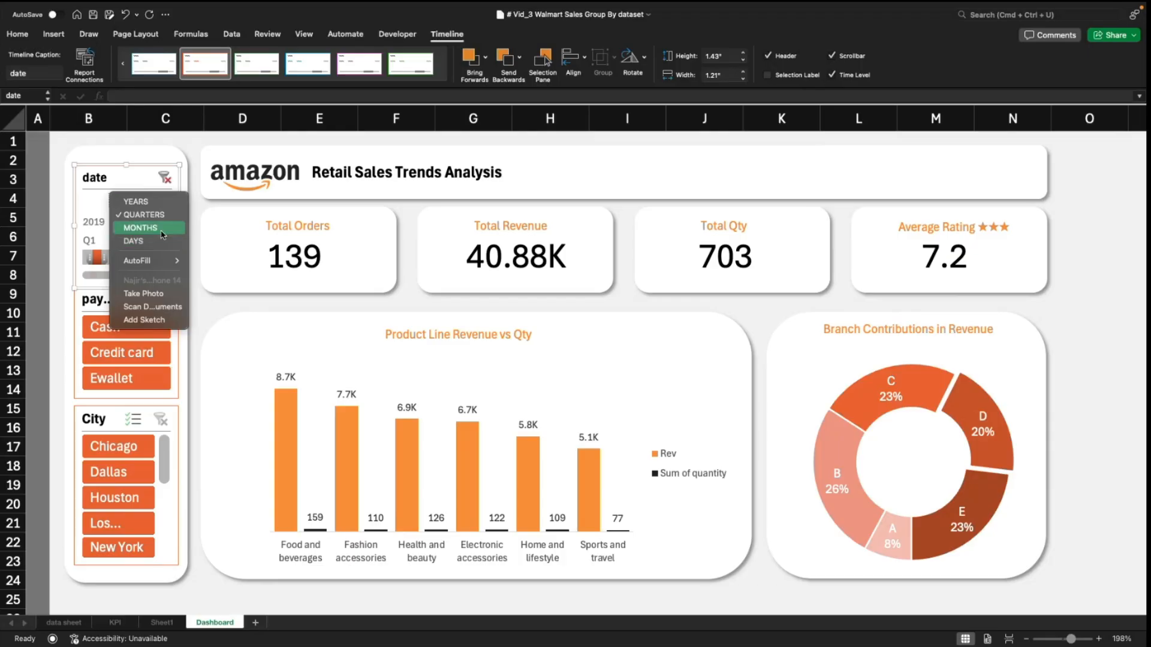
click(161, 229)
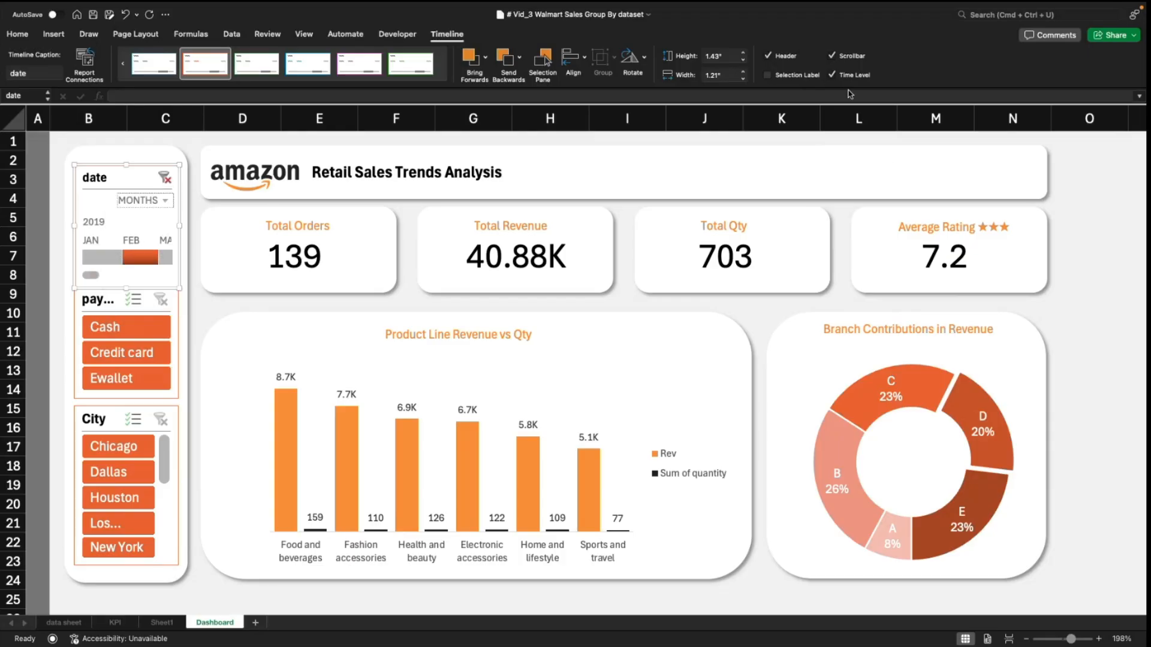
click(832, 75)
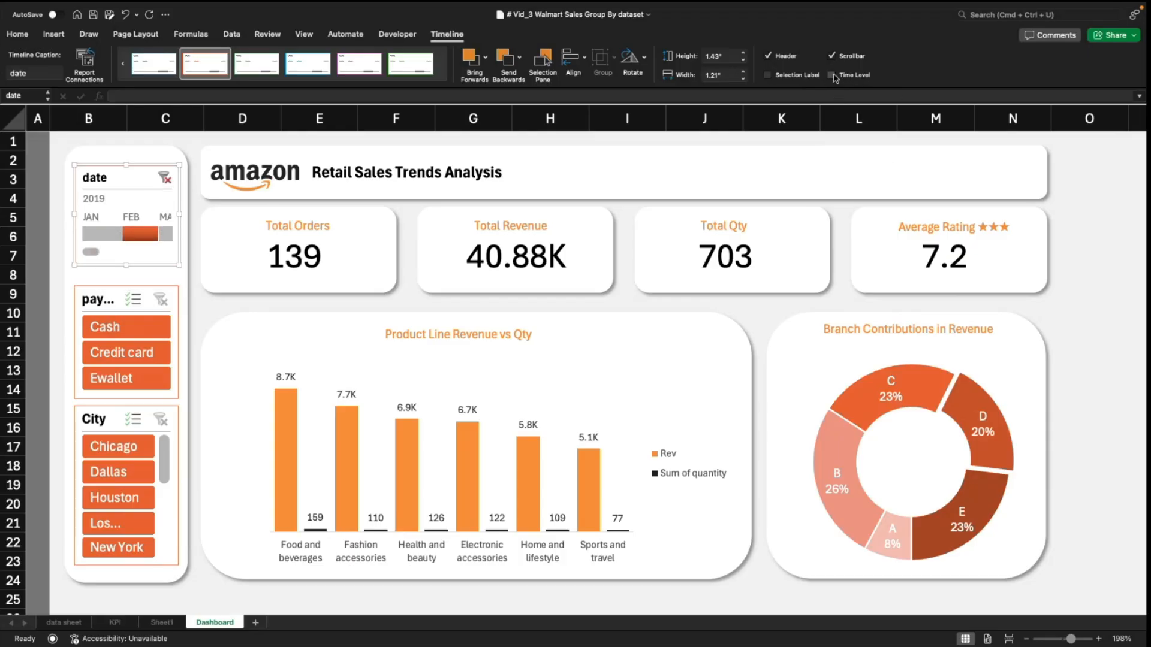
mouse_move(90, 252)
mouse_down()
mouse_move(162, 255)
mouse_move(69, 256)
mouse_up()
click(166, 179)
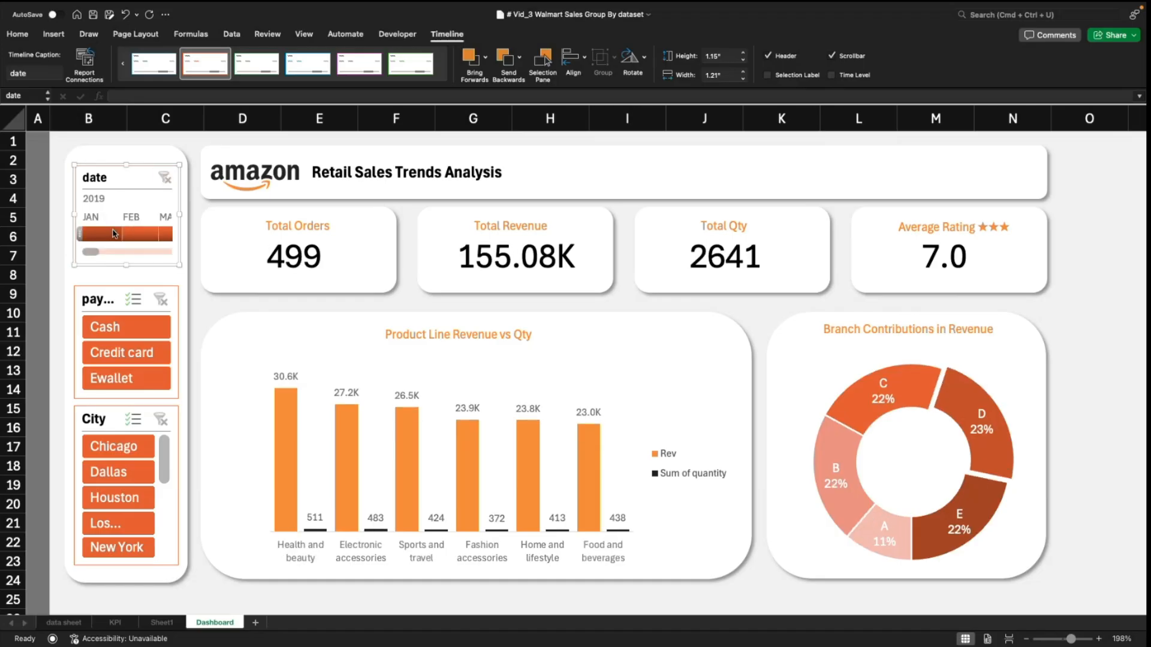
Step: Test the timeline by filtering the dashboard to September and May 2019, and clear the filter
drag(93, 252, 136, 255)
click(129, 235)
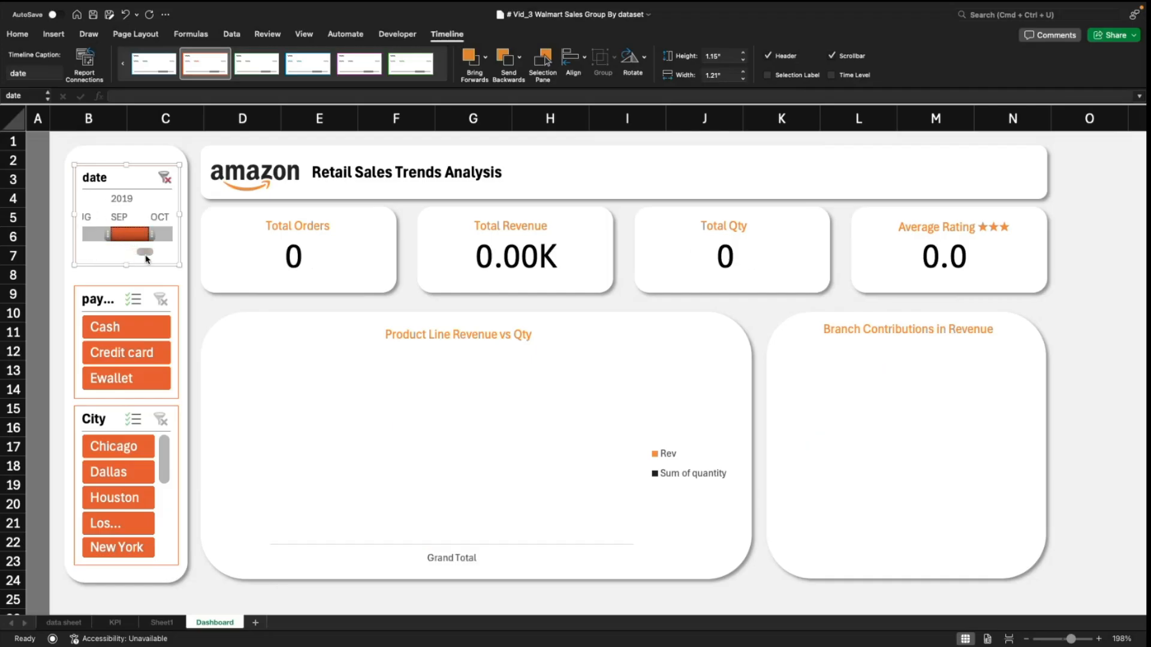
drag(146, 254, 118, 255)
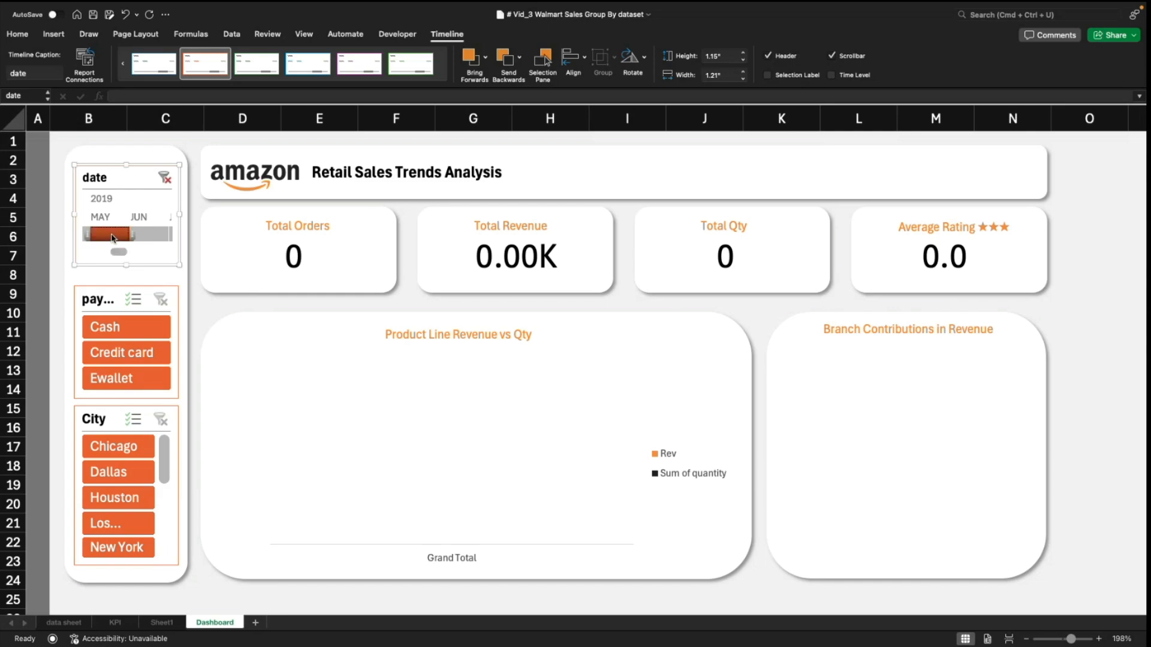
click(164, 177)
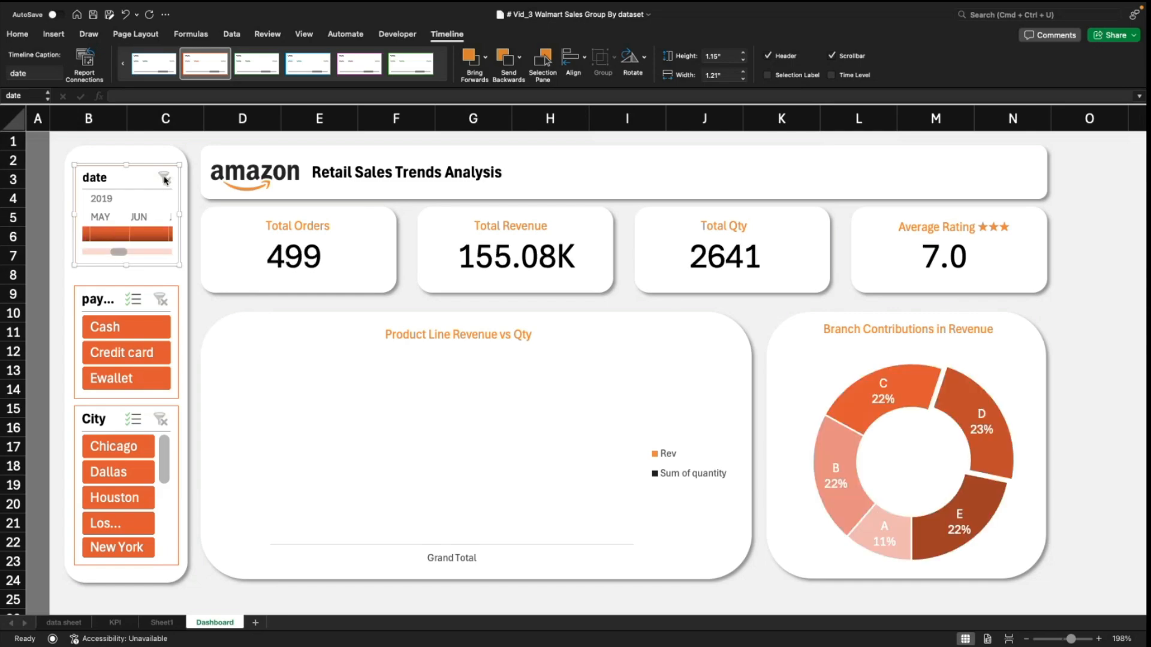
Step: Test the dashboard with the timeline set to February and March 2019, and clear the date filter
drag(119, 251, 100, 254)
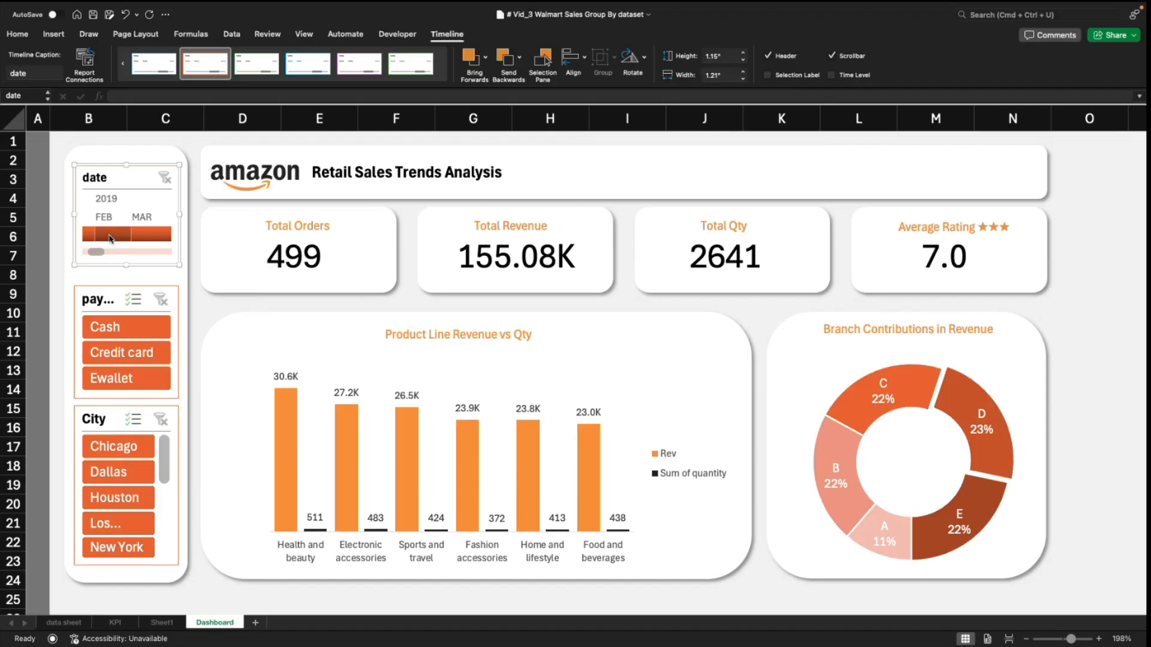
click(109, 235)
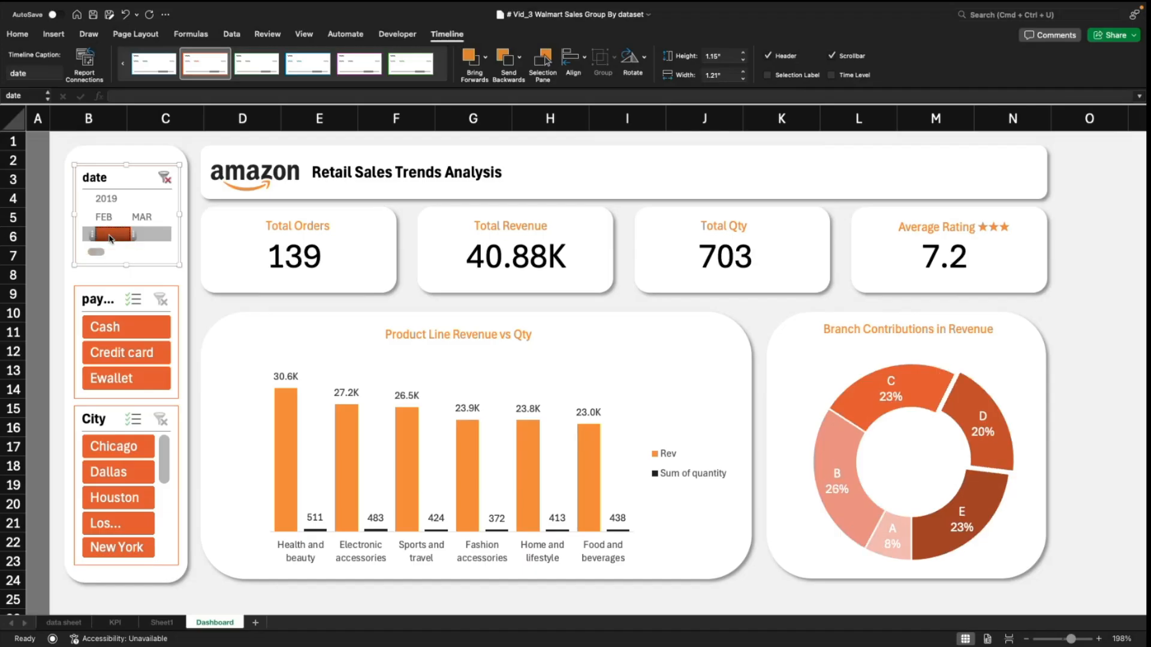
click(153, 234)
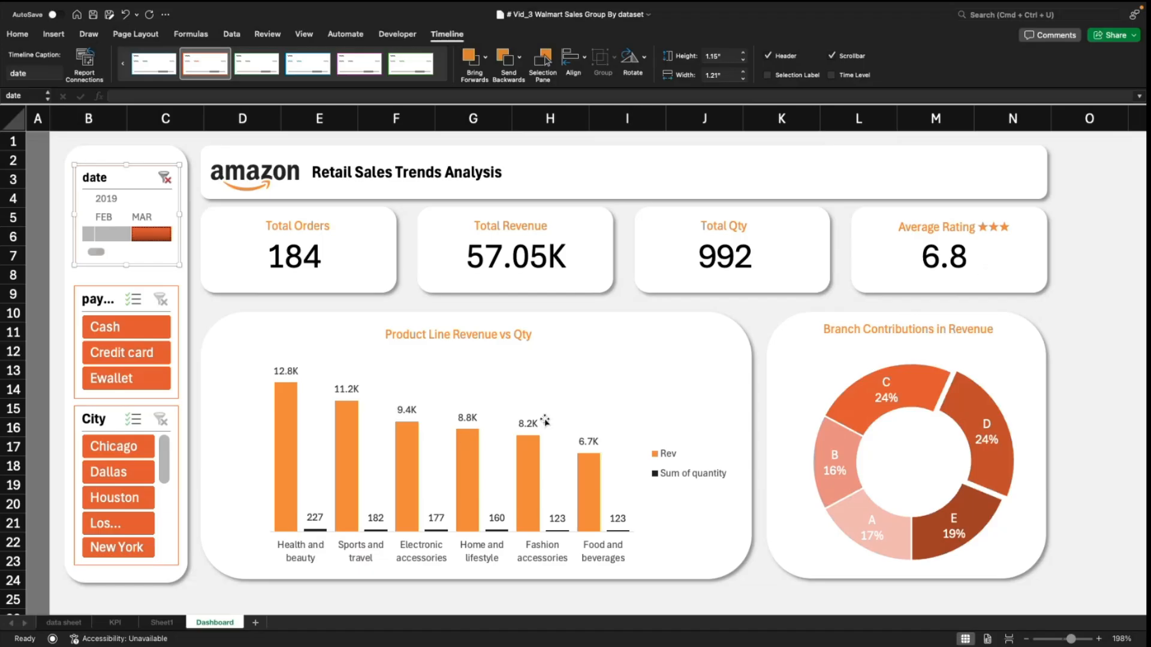
click(1090, 332)
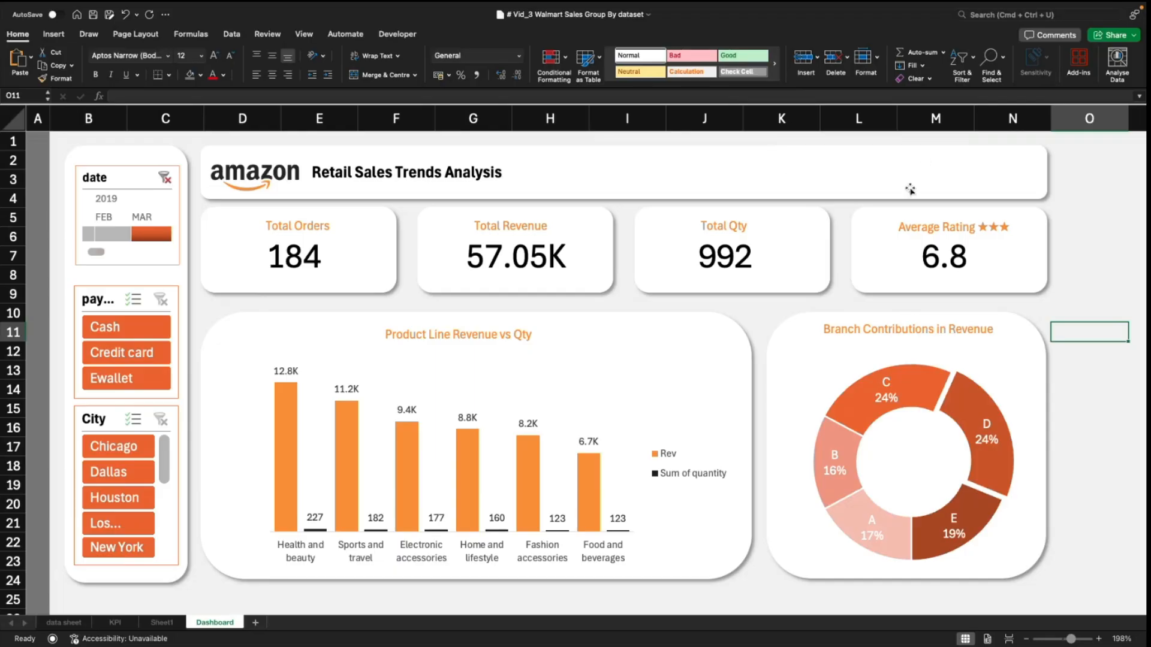
click(165, 178)
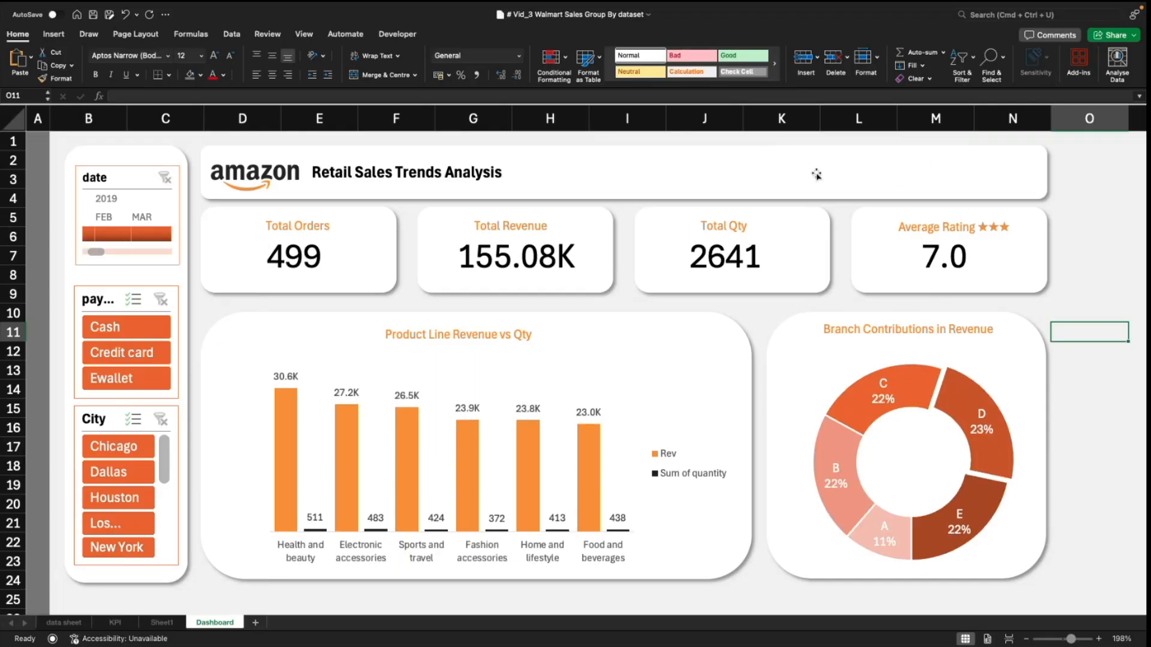
Step: Save the workbook with the date filter cleared
click(1111, 211)
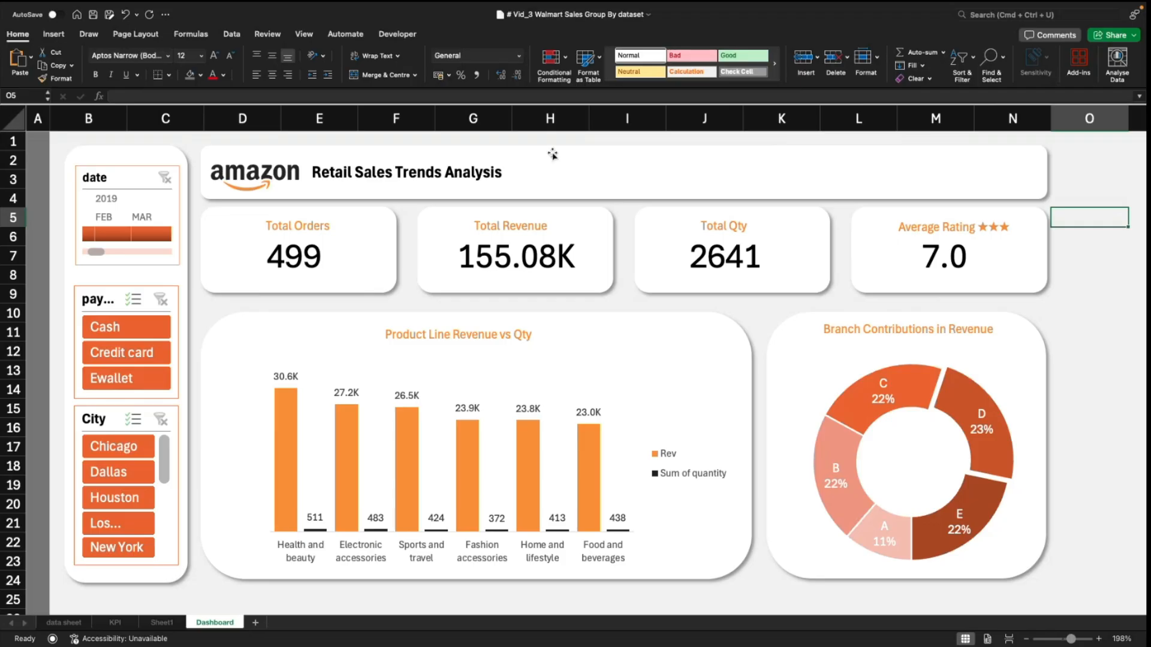
click(93, 14)
click(10, 97)
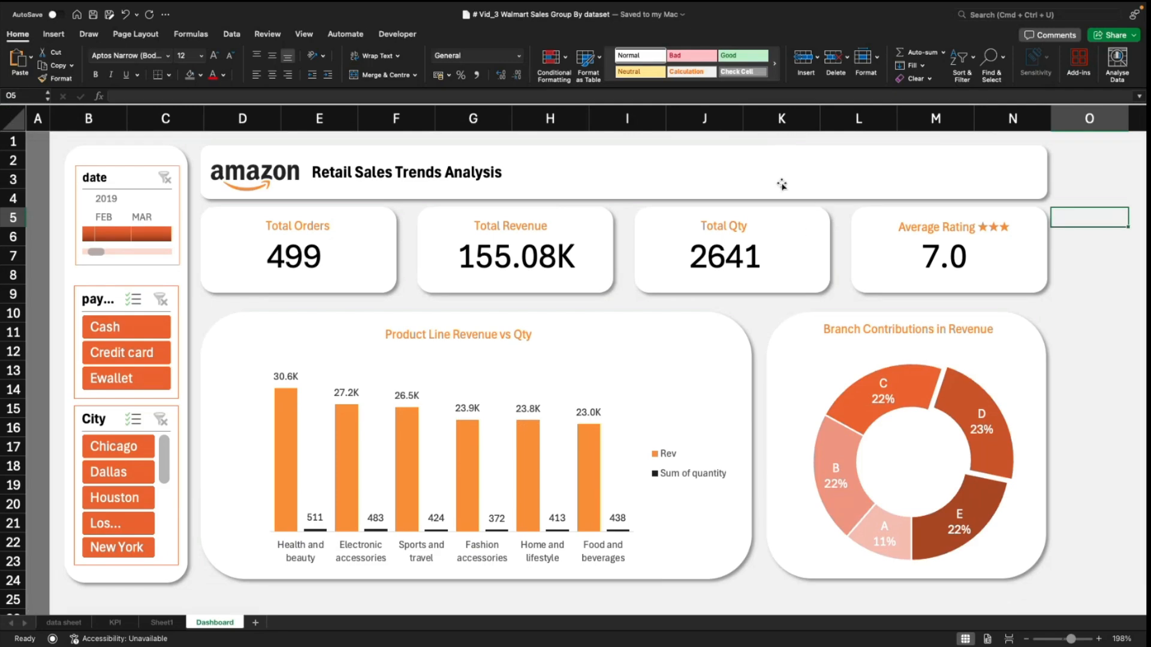
Step: Shift the Retail Sales Trends Analysis title and the amazon logo slightly to the right within the header banner
click(309, 172)
click(375, 172)
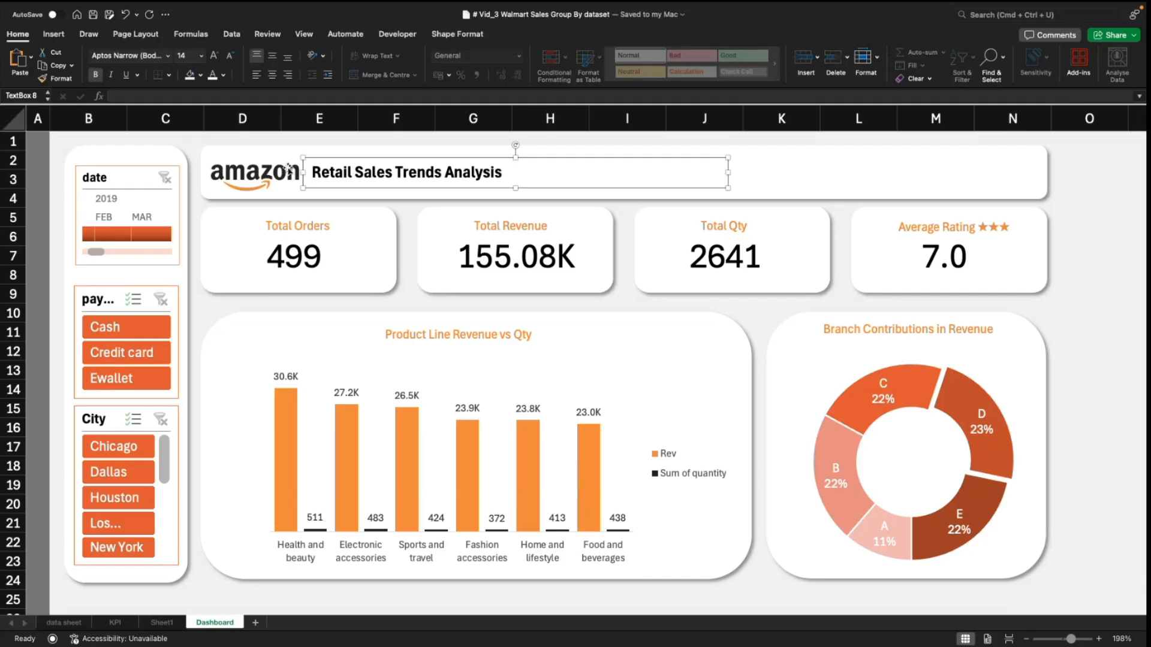
click(289, 170)
click(388, 173)
drag(424, 158, 433, 158)
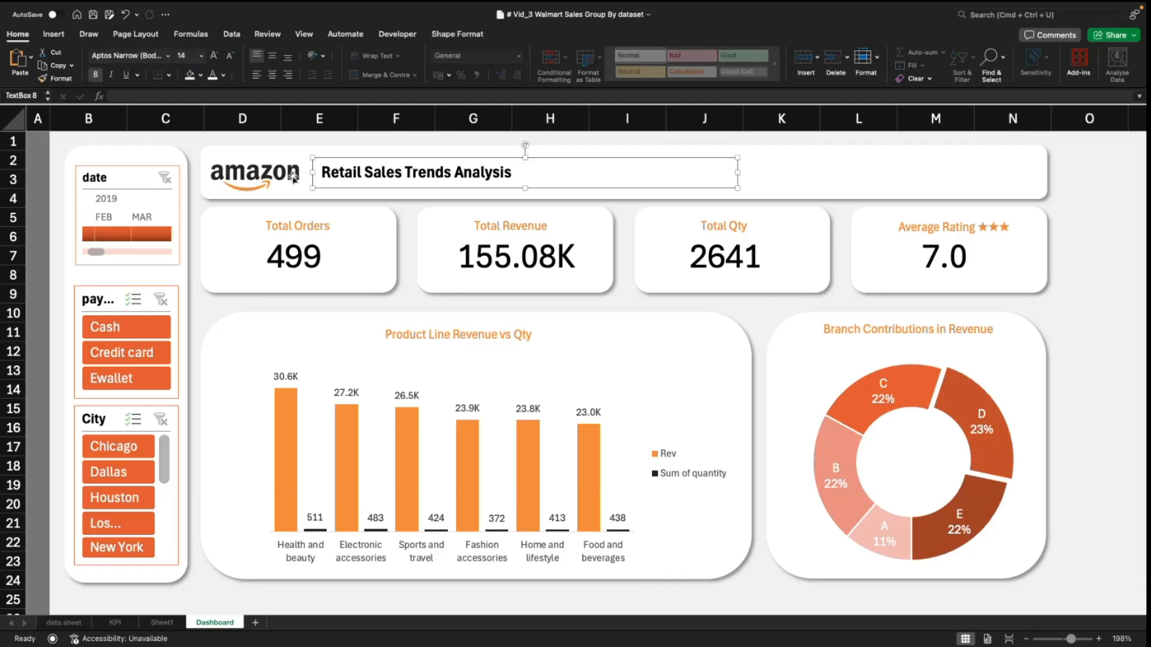
click(267, 172)
drag(273, 163, 282, 161)
Step: Narrow the Retail Sales Trends Analysis text box to fit its text and nudge it closer to the amazon logo
click(401, 173)
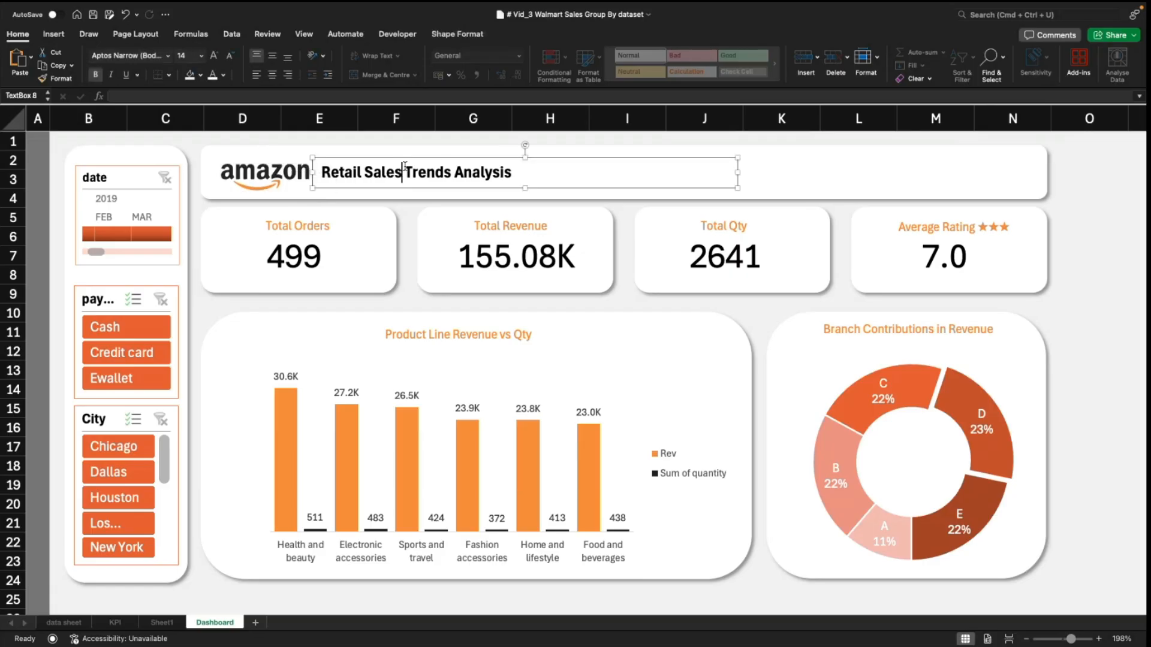
drag(738, 173, 533, 174)
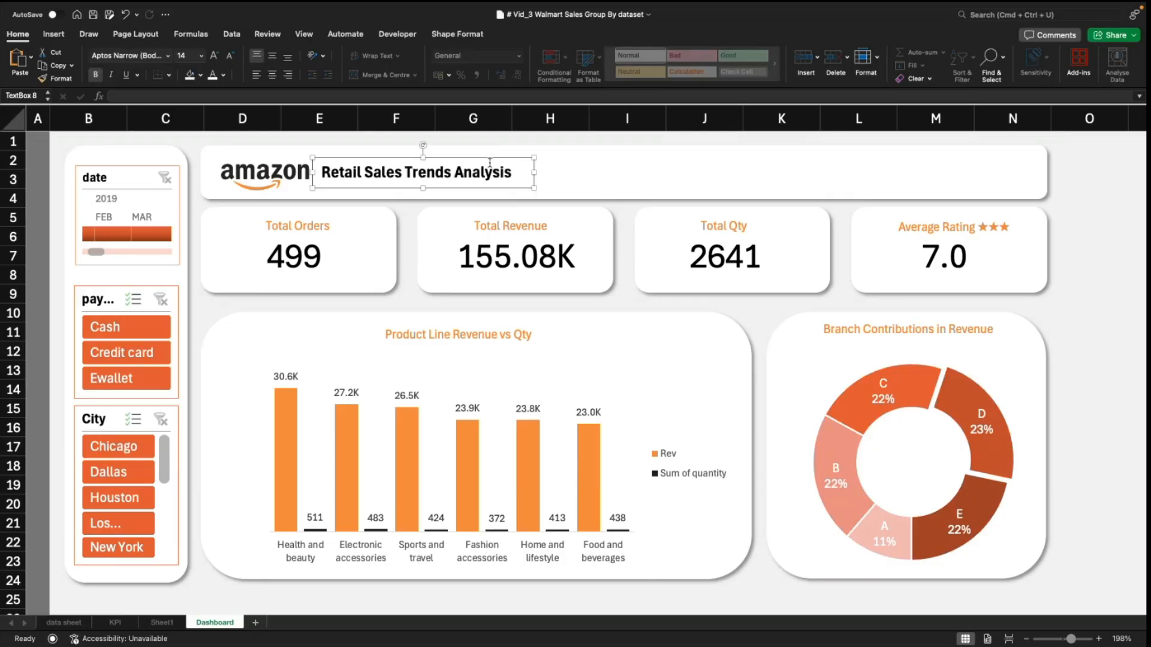
drag(467, 159, 464, 160)
click(1109, 274)
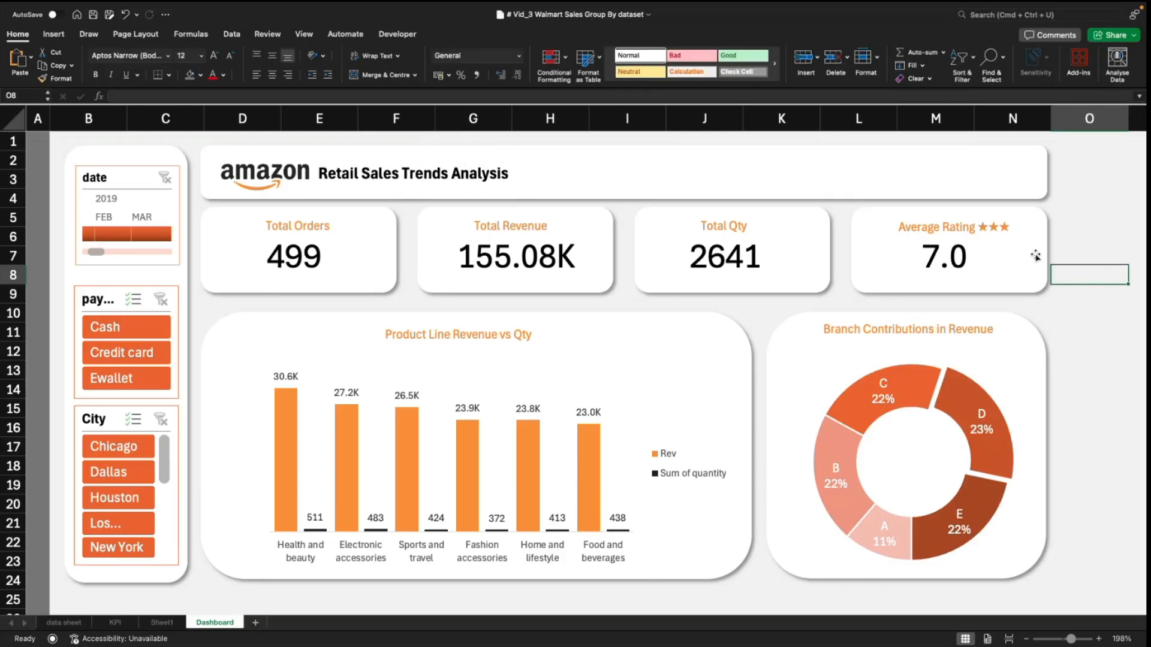
Step: Search the stock icons for "refresh" and insert the solid single circular arrow icon into the dashboard
click(57, 35)
click(223, 63)
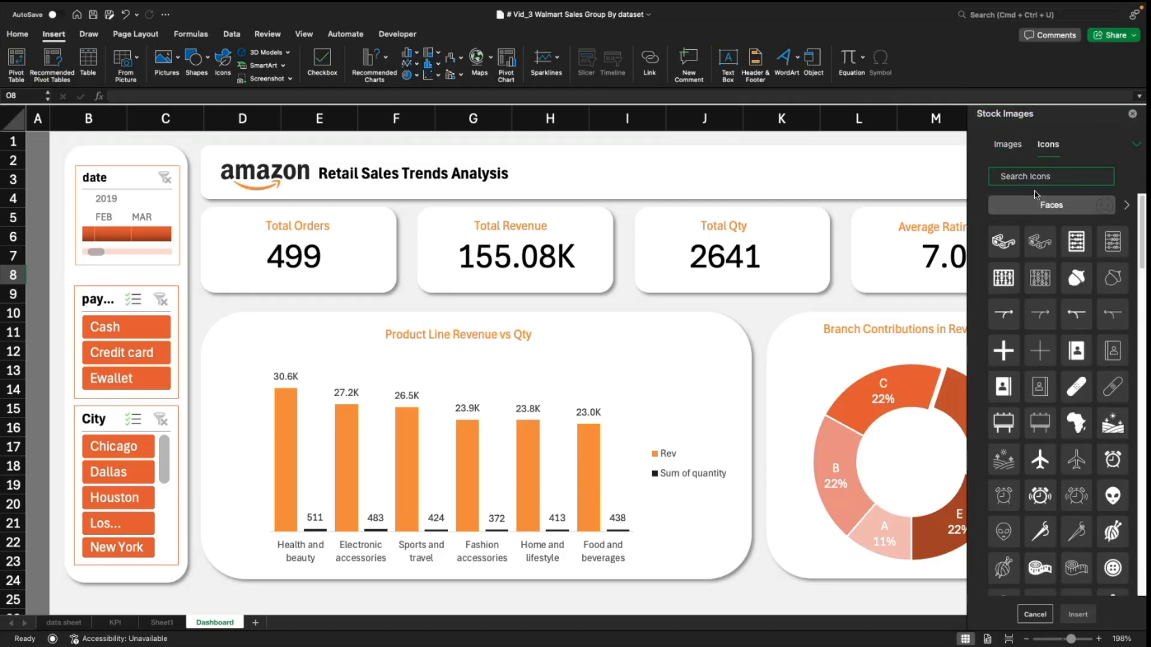
text(data fresh)
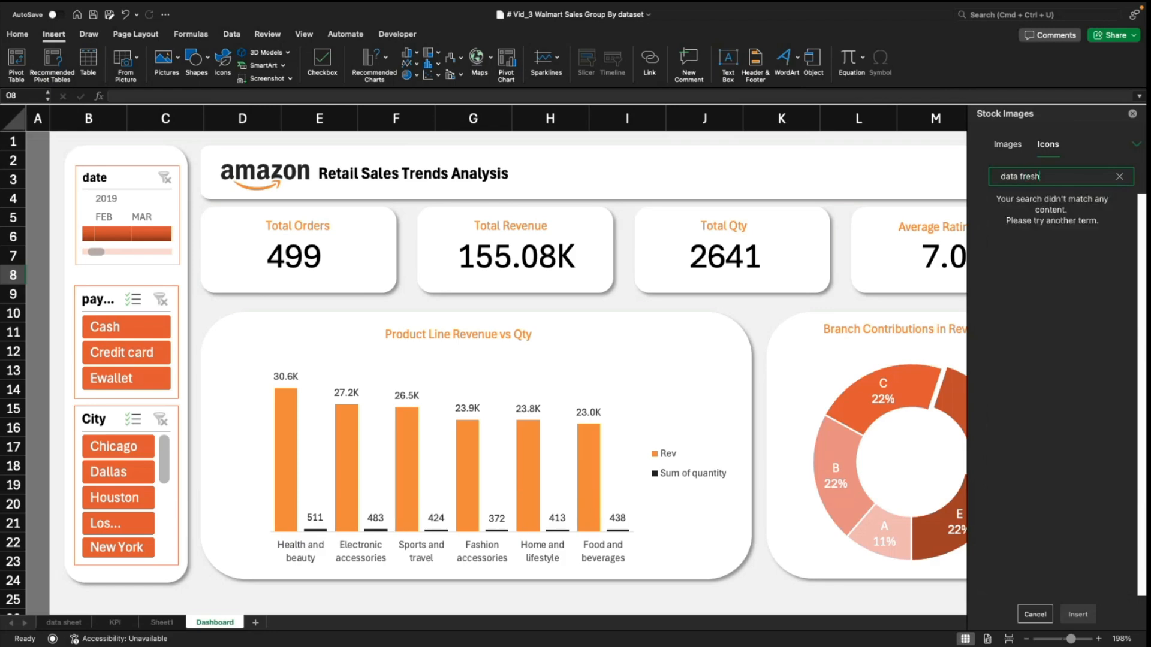
key(super+a)
text(refresh)
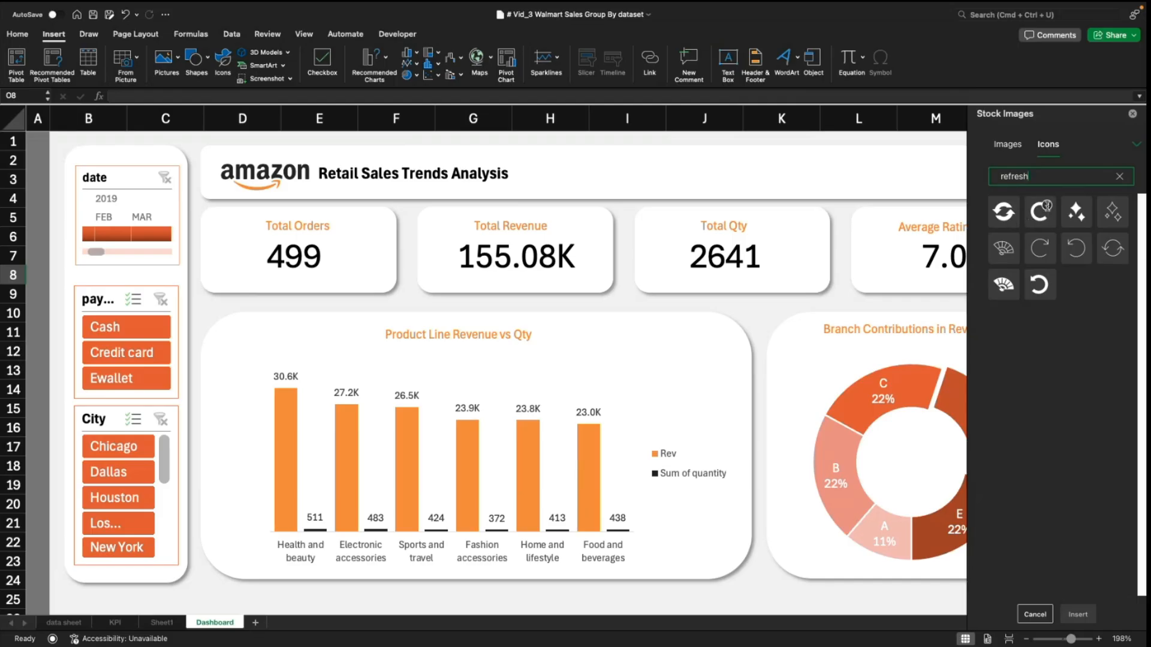
click(1045, 206)
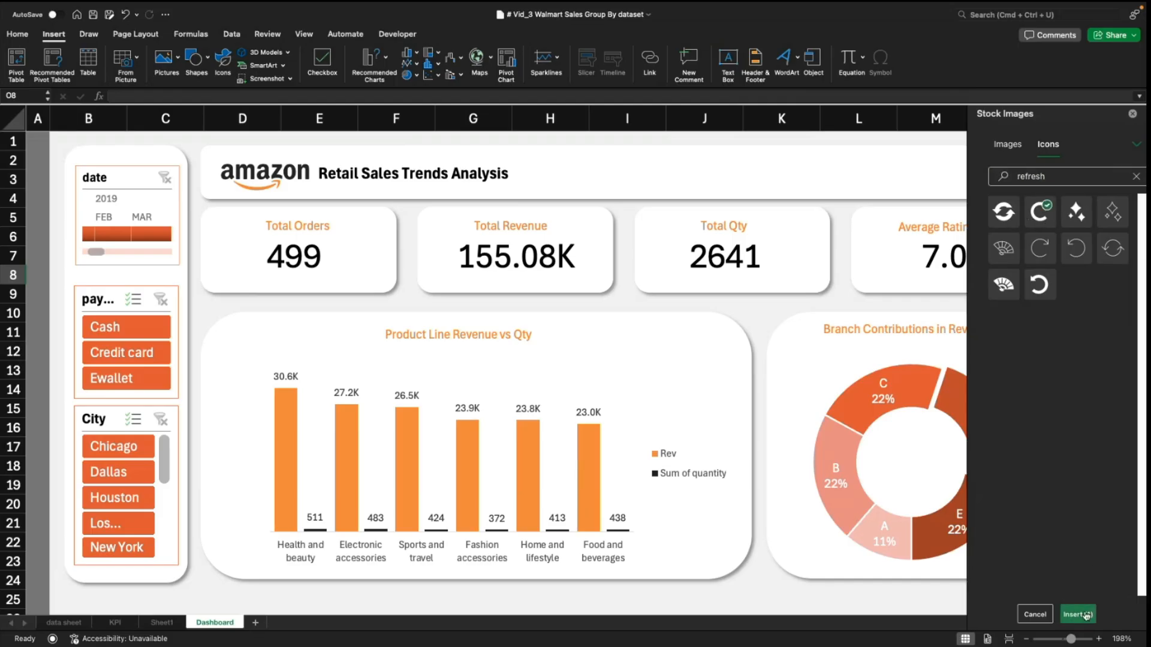
click(1083, 614)
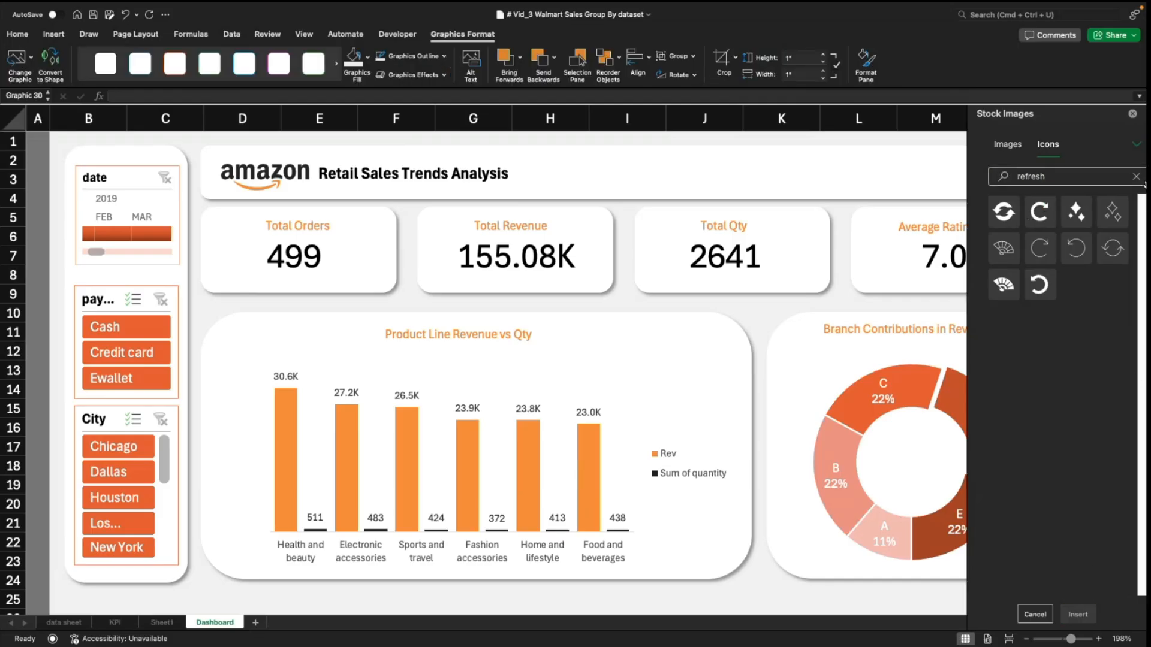
click(1132, 114)
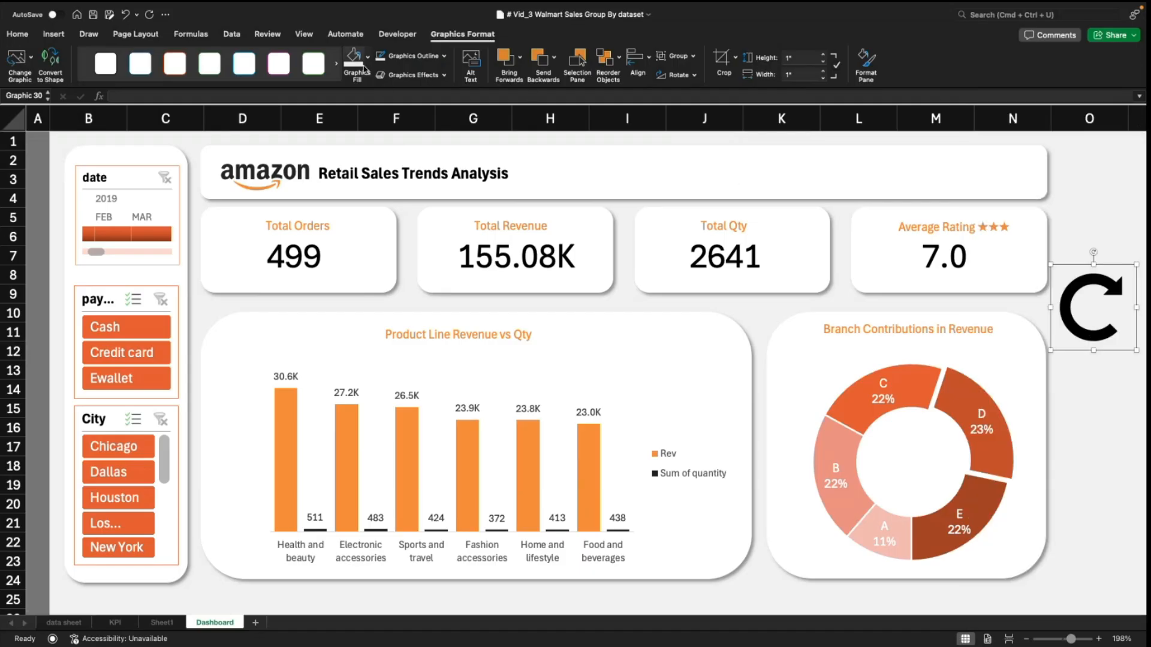
Step: Remove the refresh icon's outline and fill it with dark orange
click(443, 57)
click(433, 92)
click(367, 57)
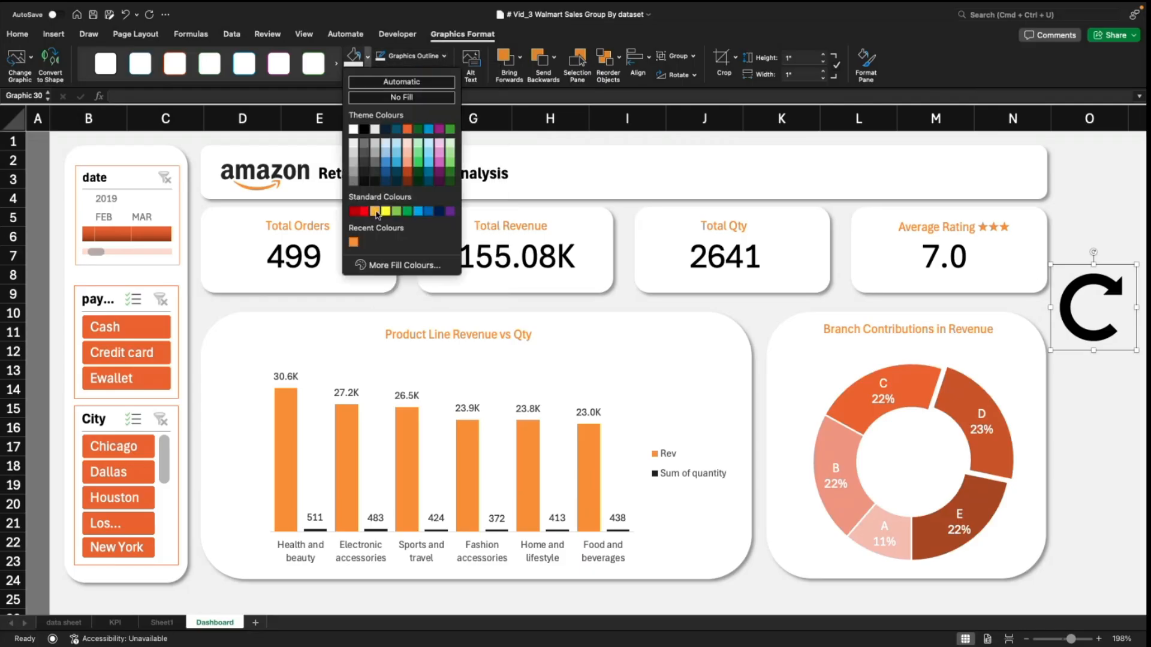
click(408, 172)
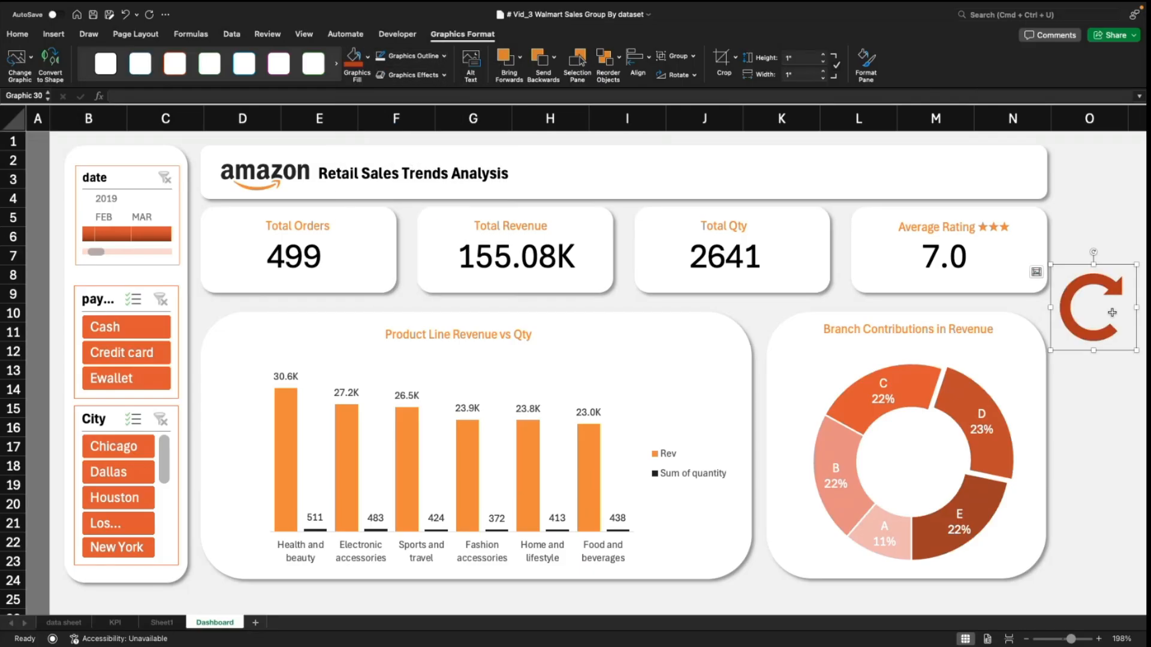
Step: Shrink the refresh icon and place it inside the header banner above the Average Rating card, keeping the banner in position
drag(1111, 266, 890, 159)
drag(831, 245, 892, 154)
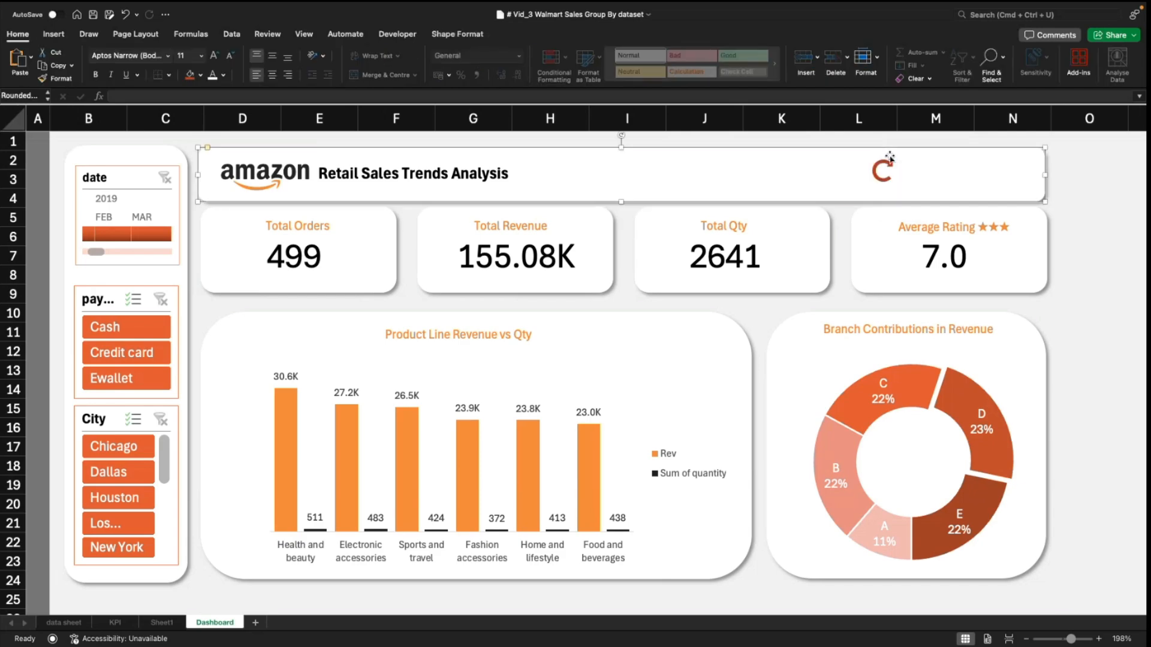
click(1086, 231)
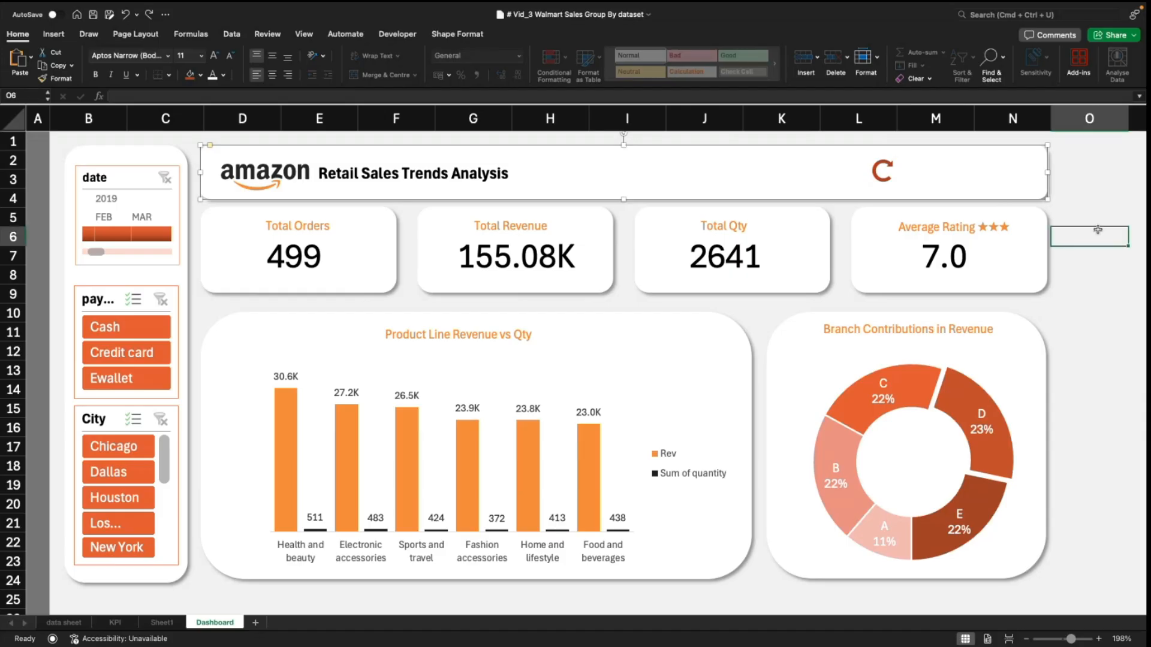
click(888, 175)
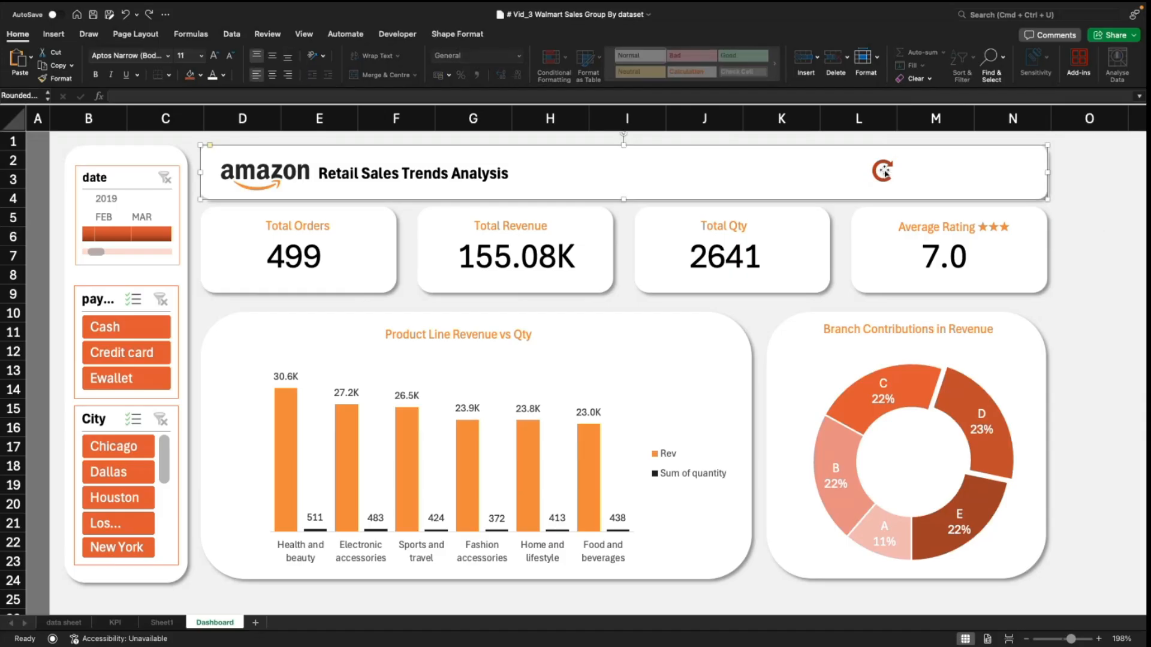
Step: Send the header banner shape to the back, behind the refresh icon and the other dashboard objects
right_click(948, 178)
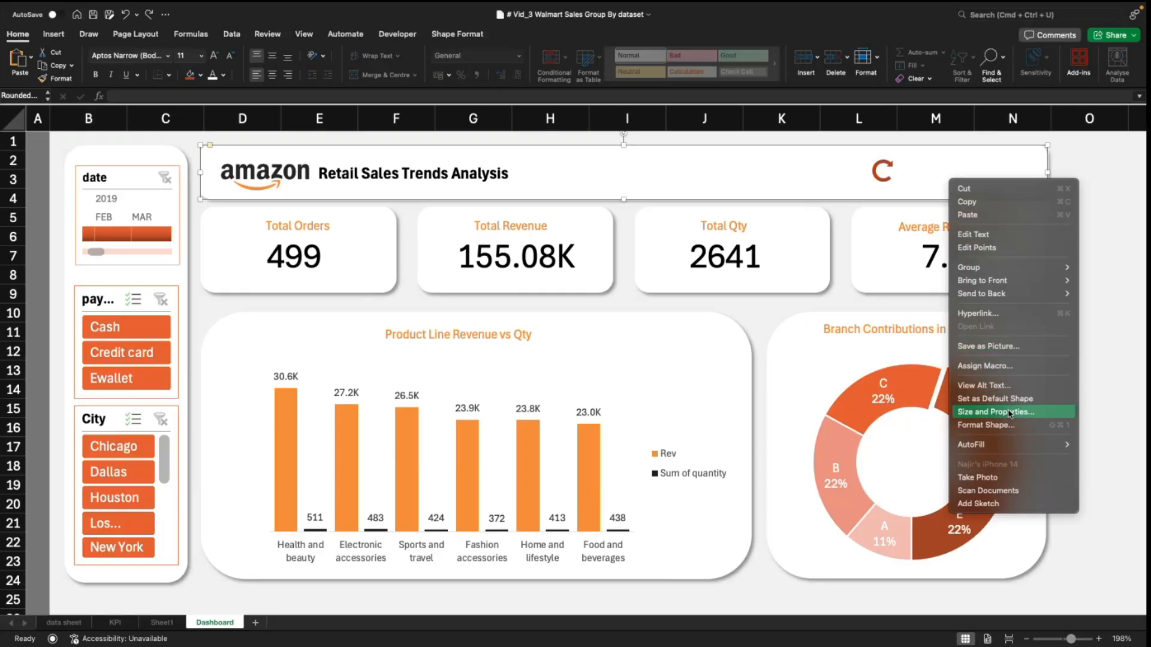
mouse_move(1010, 298)
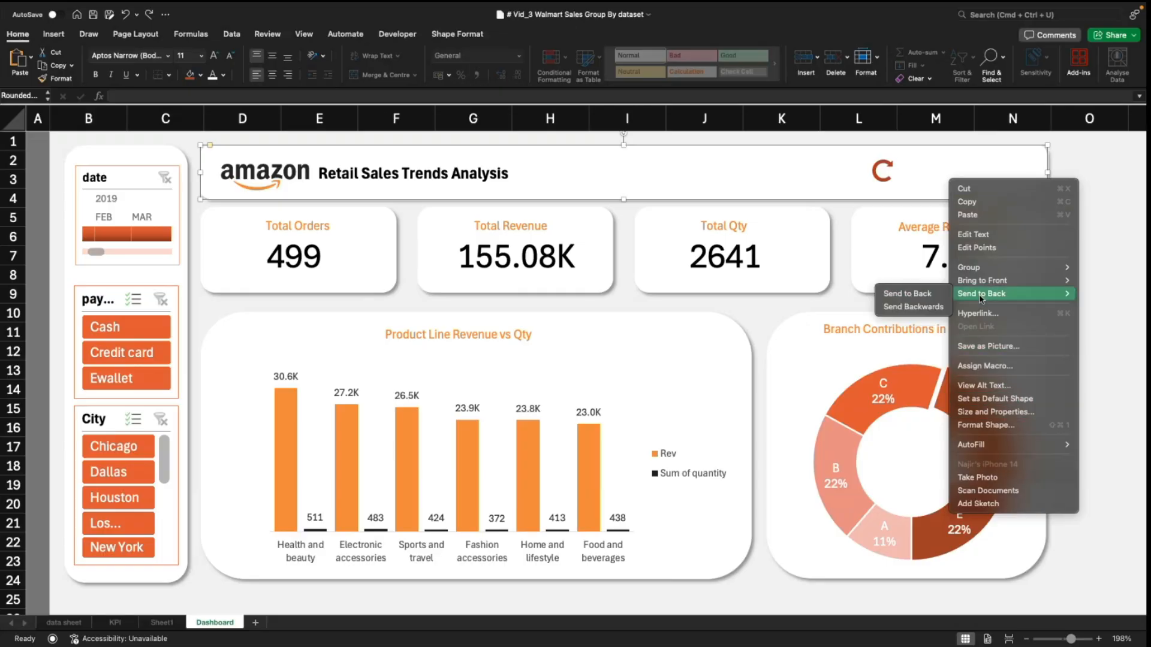
click(927, 294)
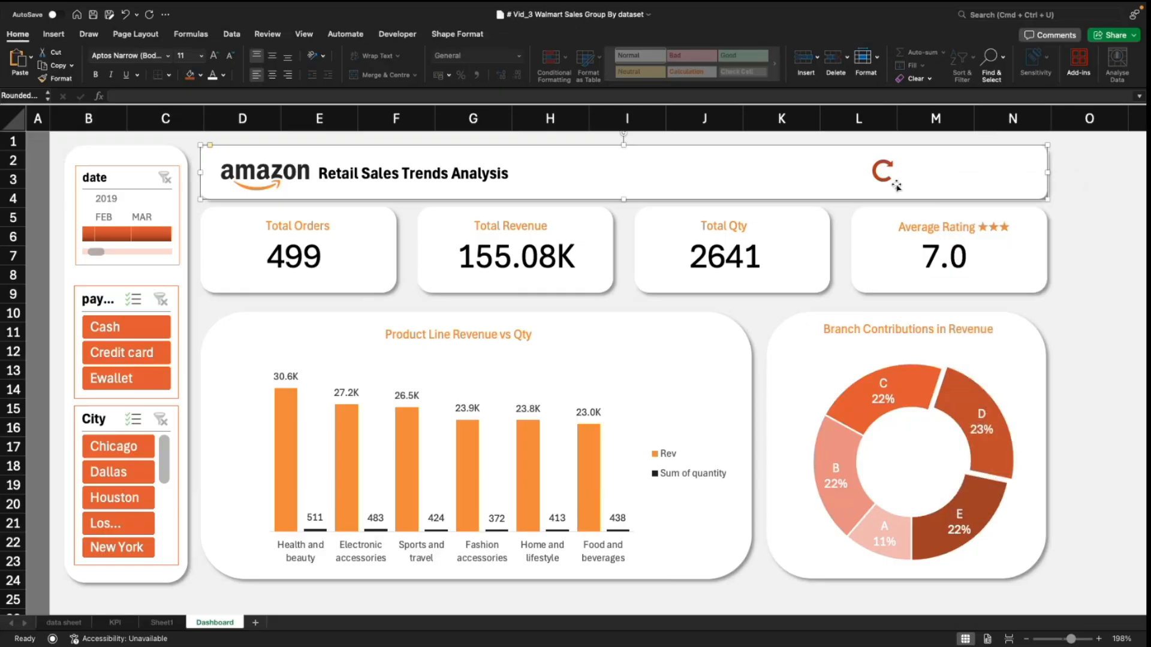
click(1073, 236)
click(880, 176)
click(882, 172)
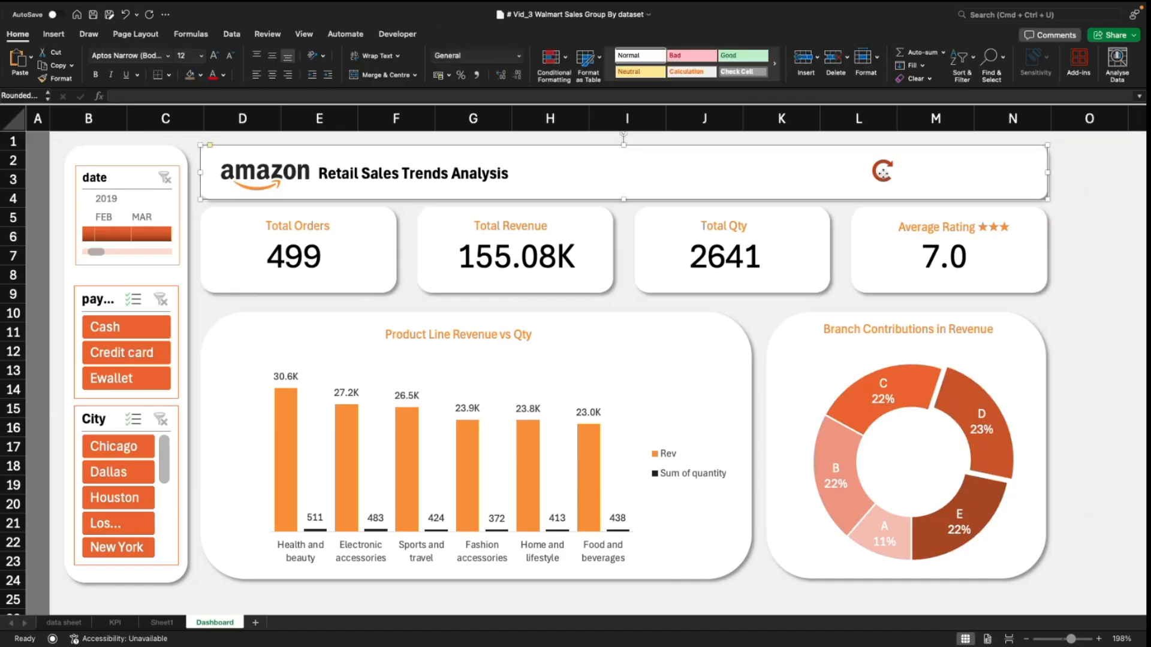
click(1097, 262)
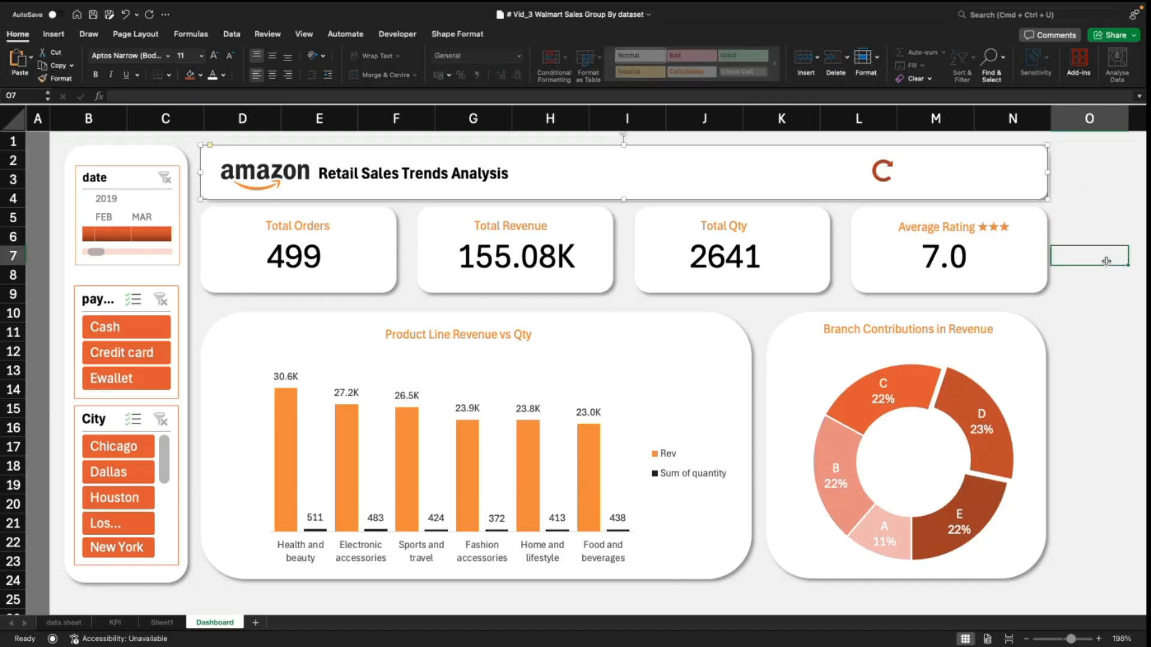
click(909, 170)
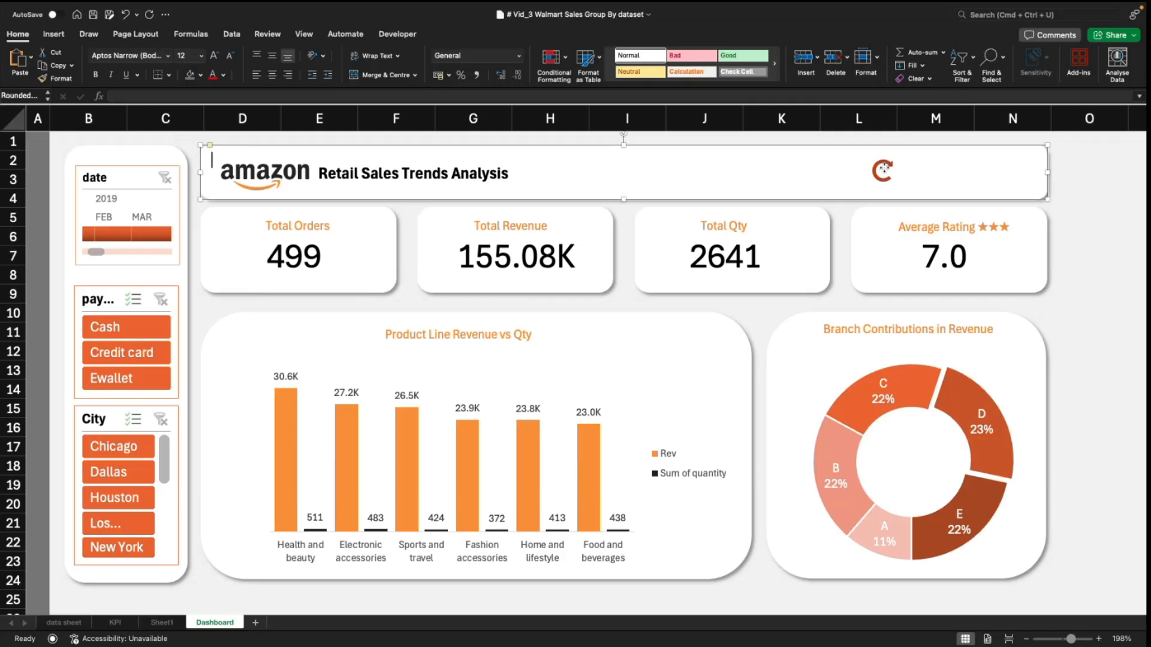
click(1120, 236)
Step: Move the header banner off the refresh icon, bring the icon to the front, and return the banner above the KPI cards
drag(968, 174, 986, 228)
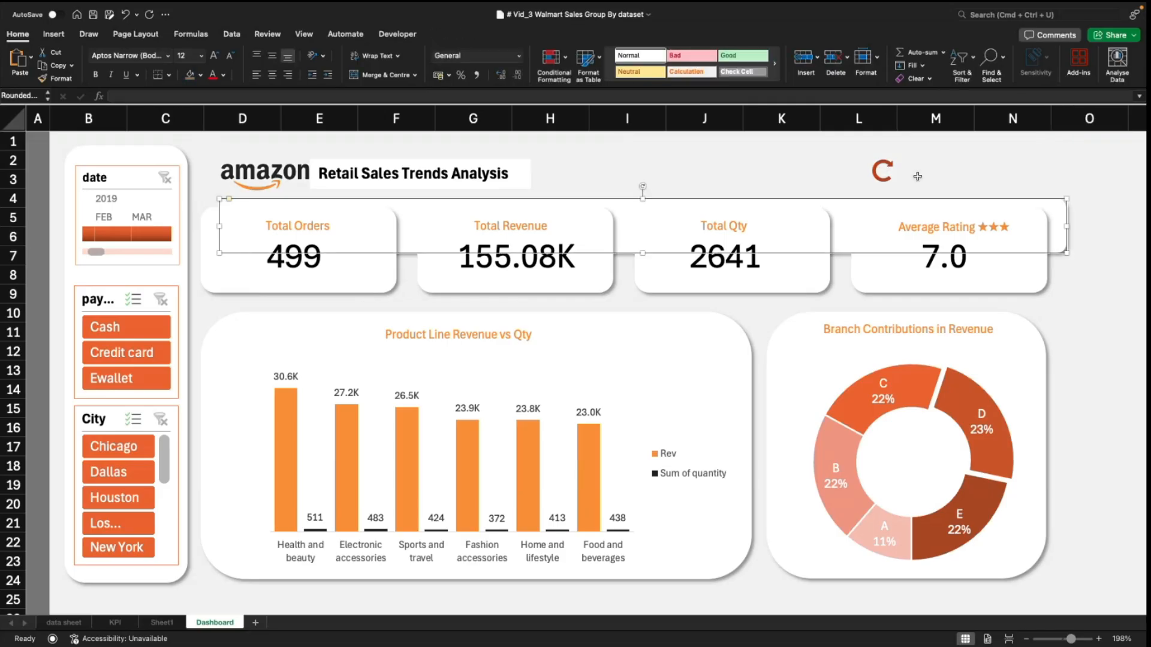
click(883, 172)
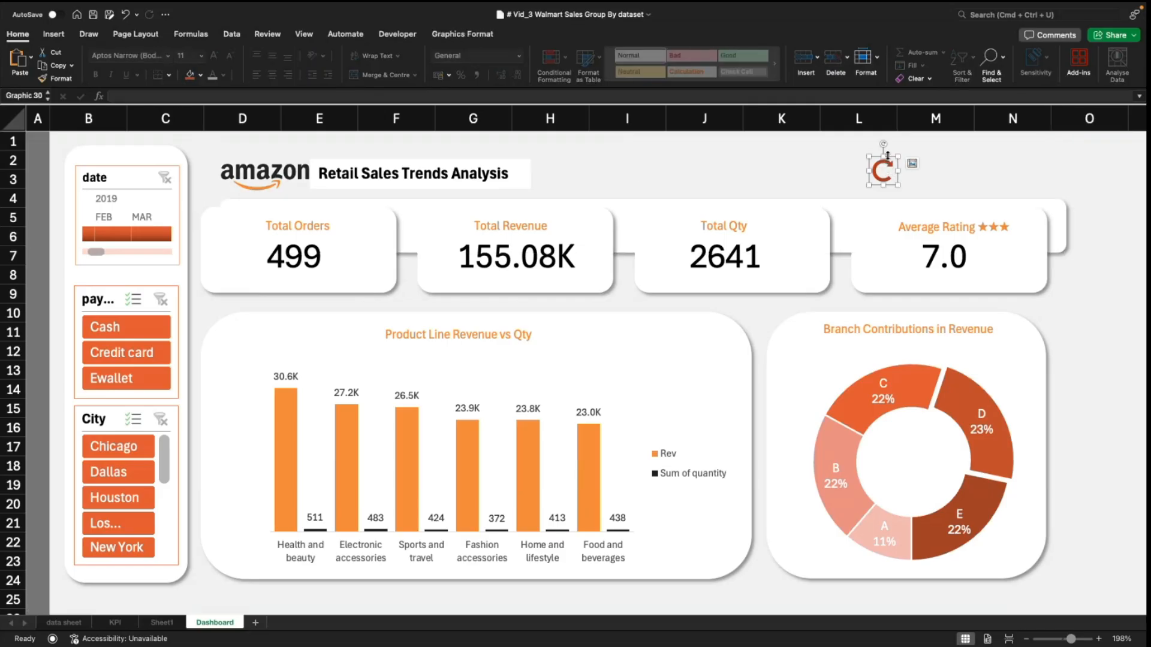
right_click(888, 155)
mouse_move(941, 269)
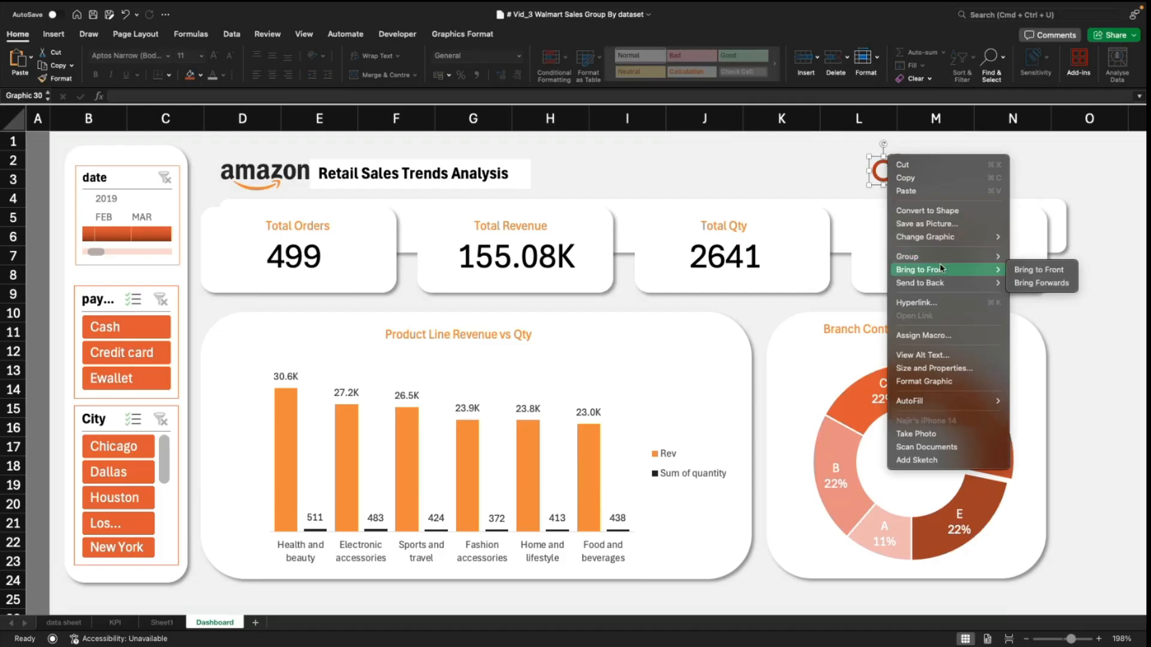
click(1040, 269)
drag(1059, 217, 1034, 166)
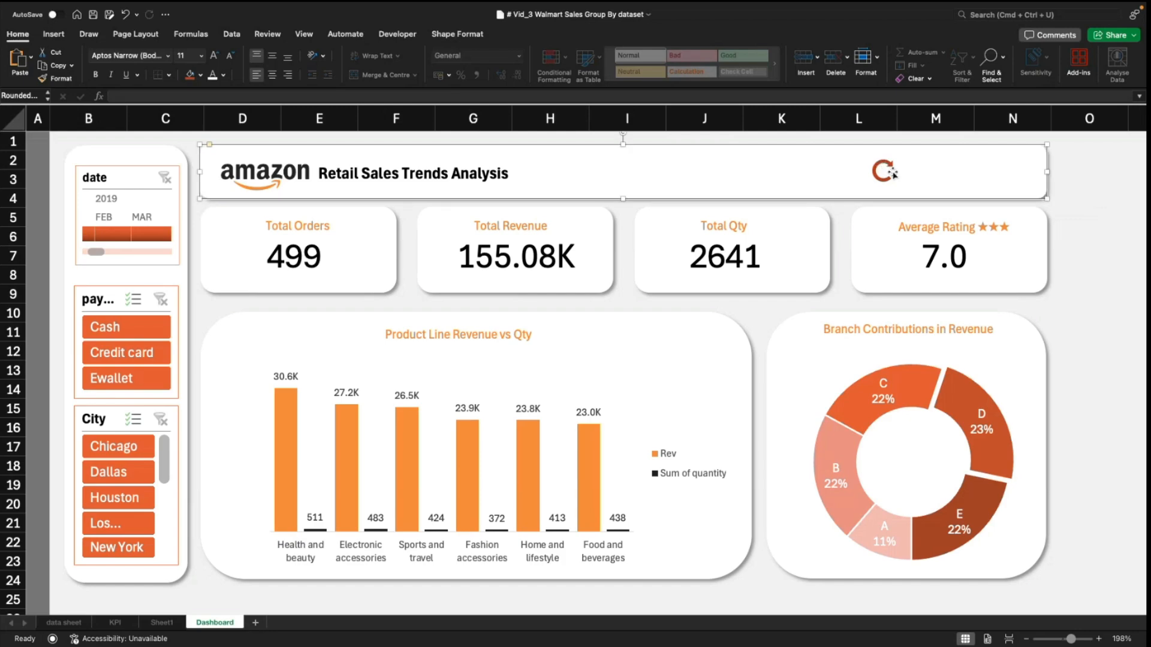
click(1106, 242)
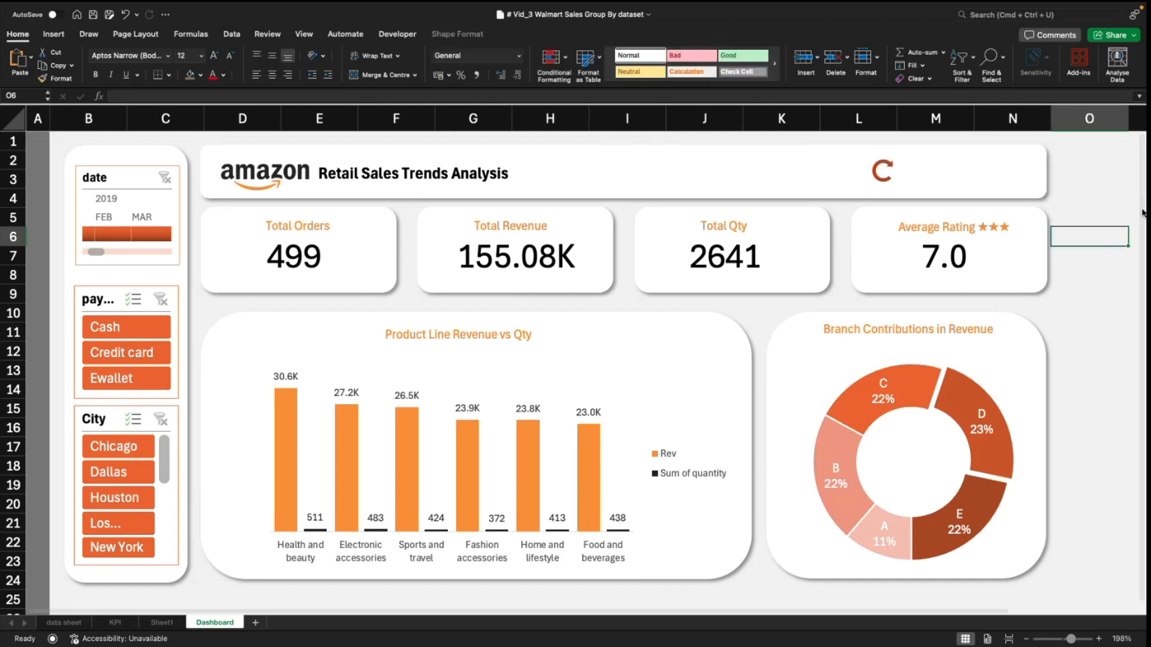
Step: Shift the header banner down behind the KPI cards and move the refresh icon out beside the branch contributions chart
click(995, 180)
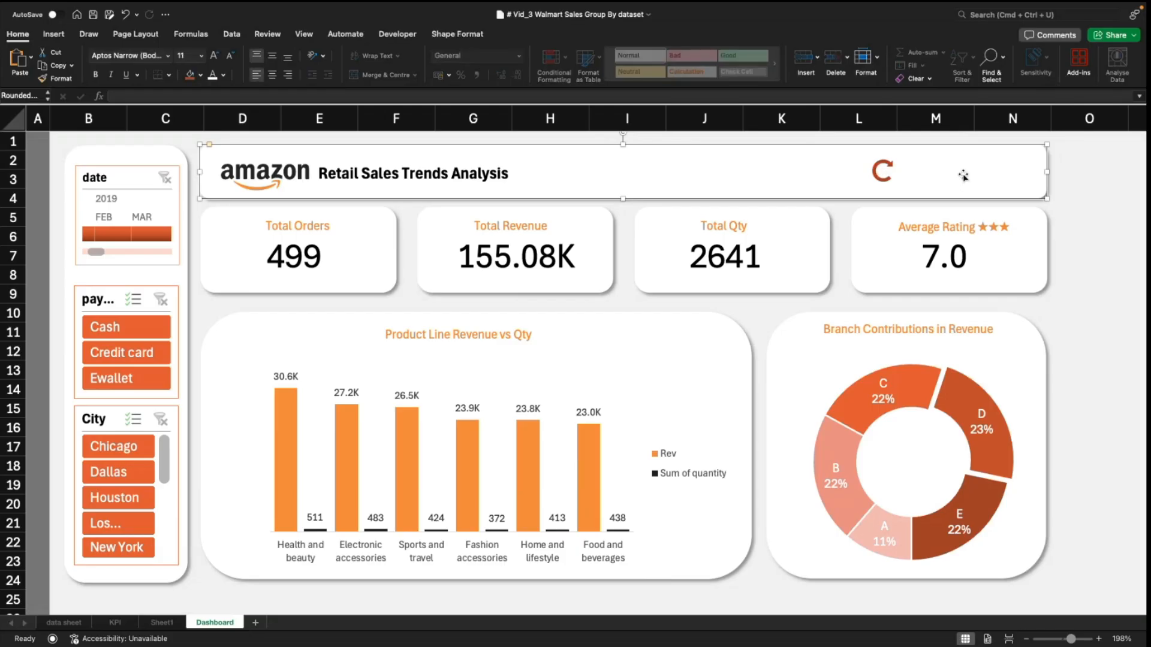
key(Delete)
click(889, 163)
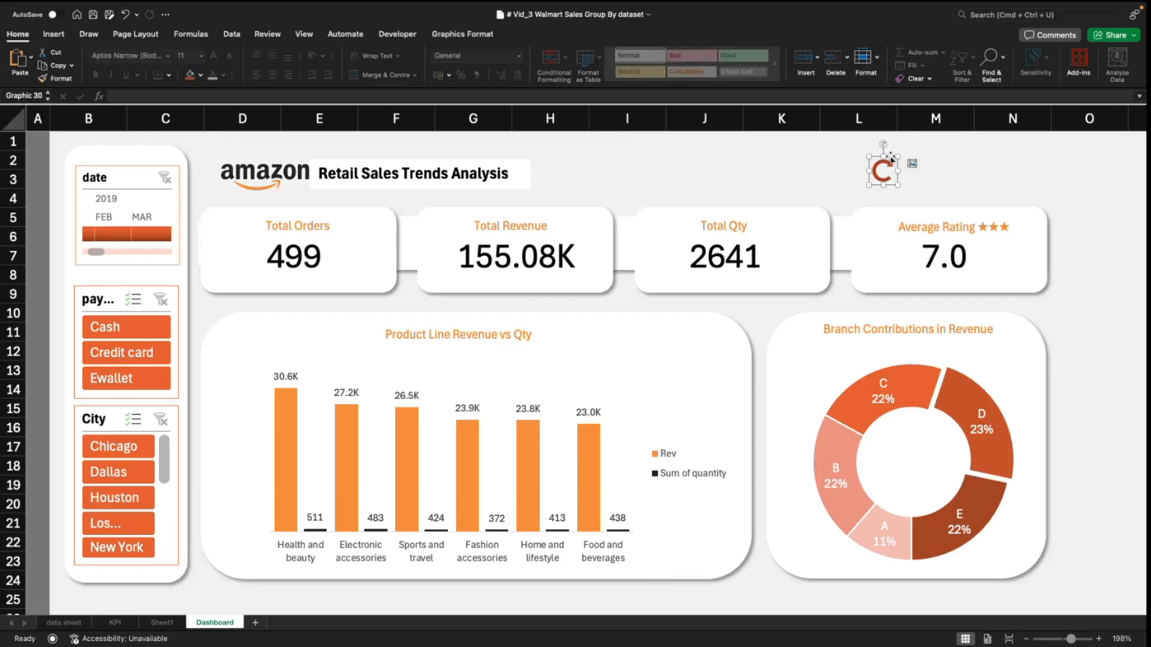
drag(891, 158, 1074, 336)
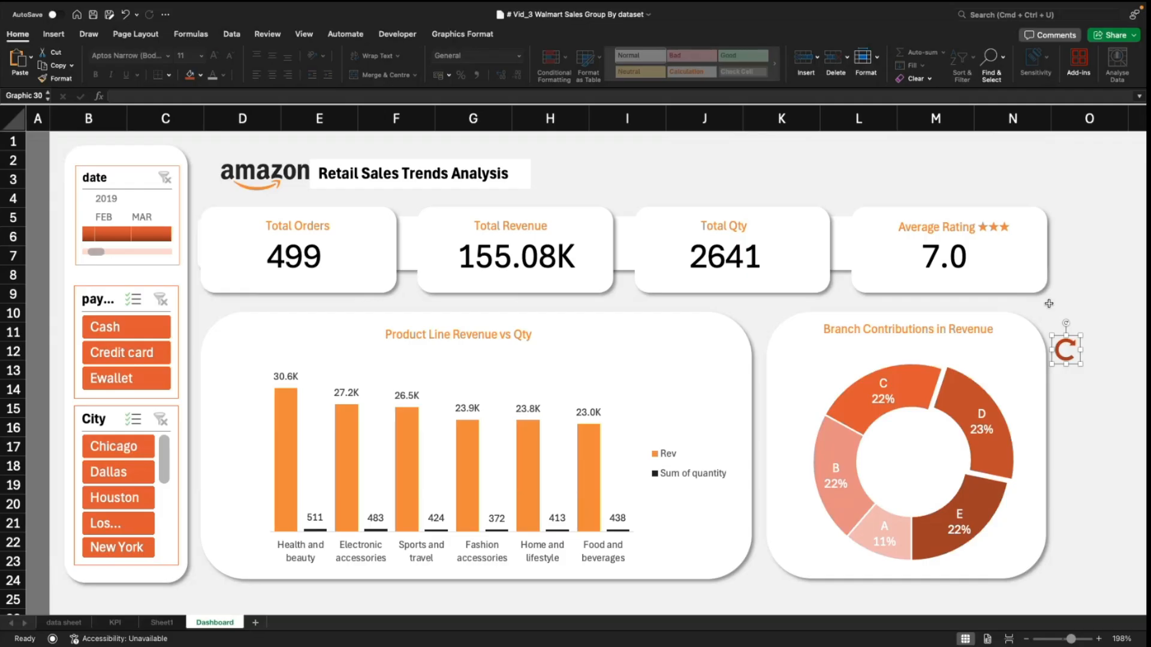
Step: Return the header banner behind the amazon logo and title, and place the refresh icon inside it above the Average Rating card
click(844, 239)
drag(843, 239, 848, 174)
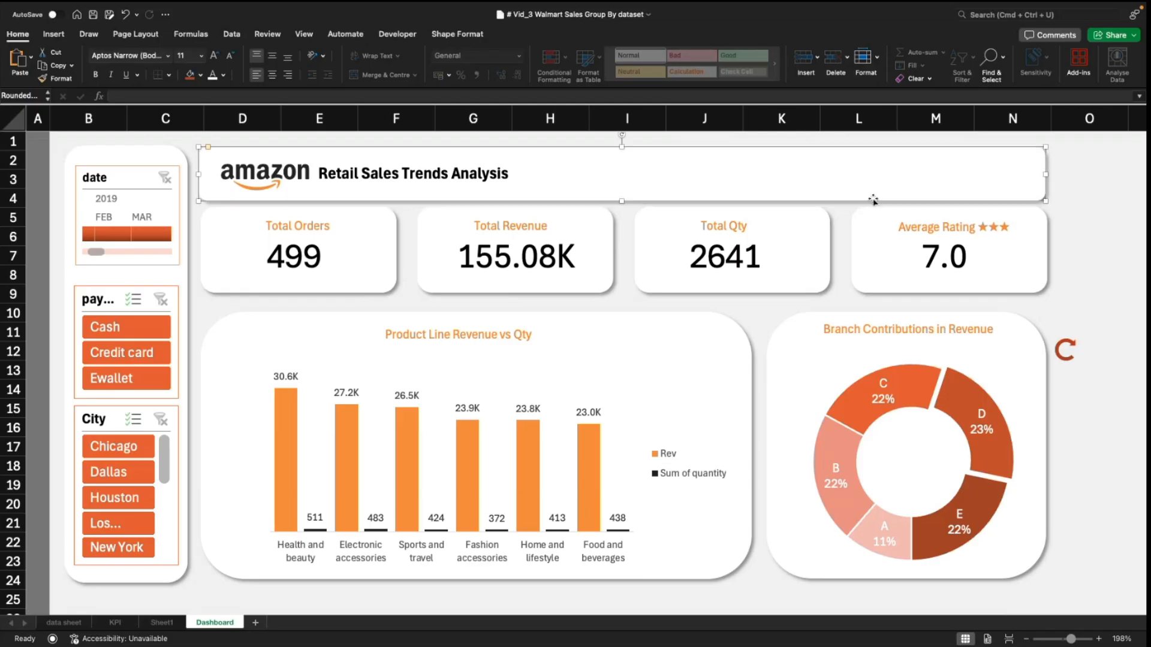
click(1065, 340)
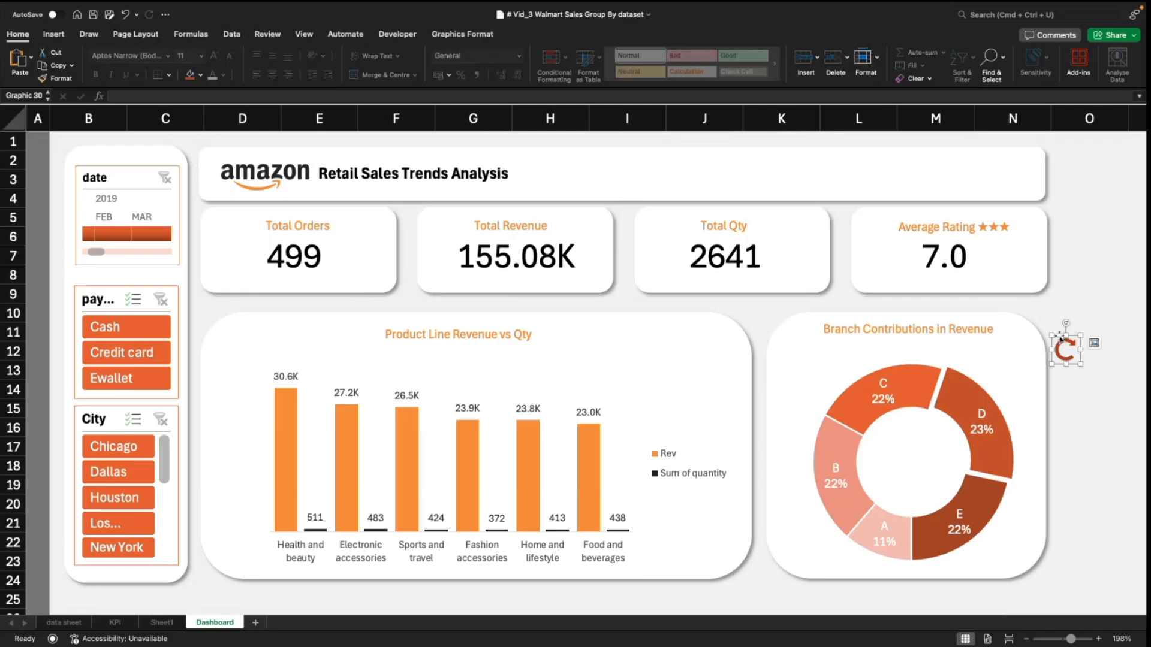
drag(1060, 334, 887, 163)
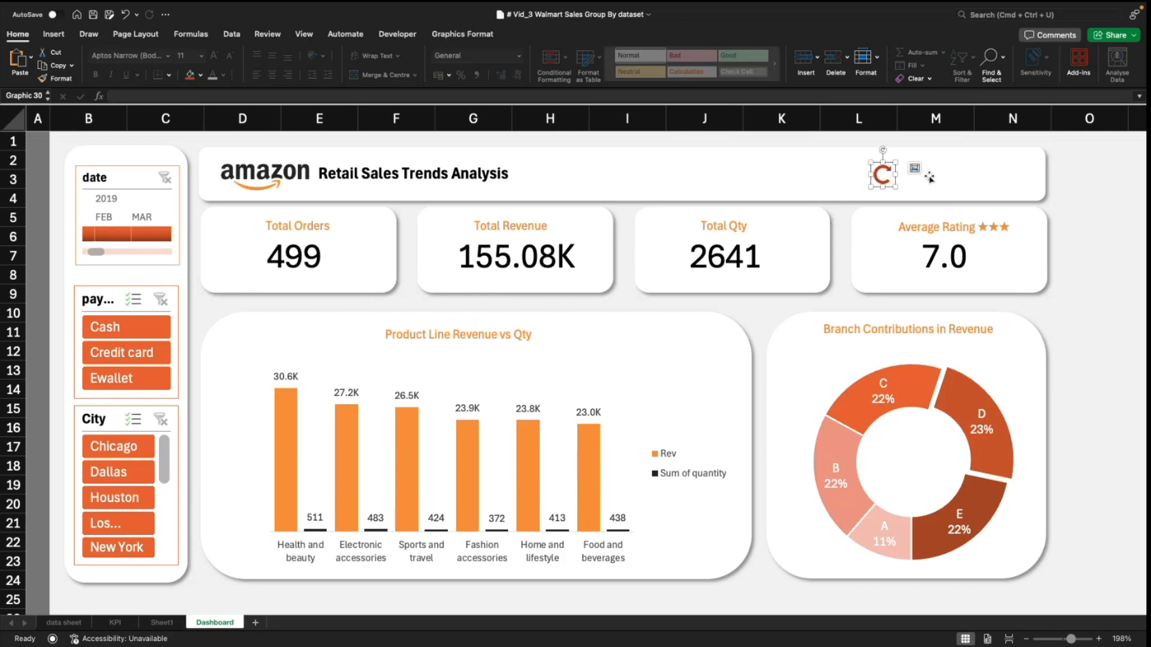
click(1119, 265)
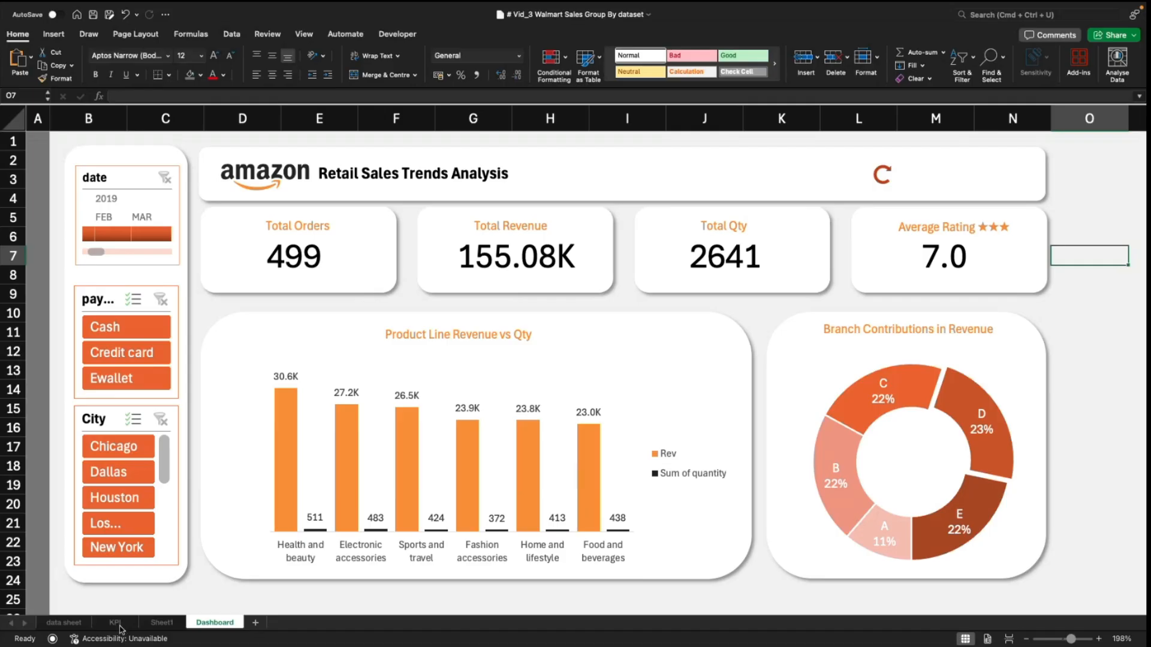
Step: Examine the date column on the data sheet from its first record to its last
click(64, 622)
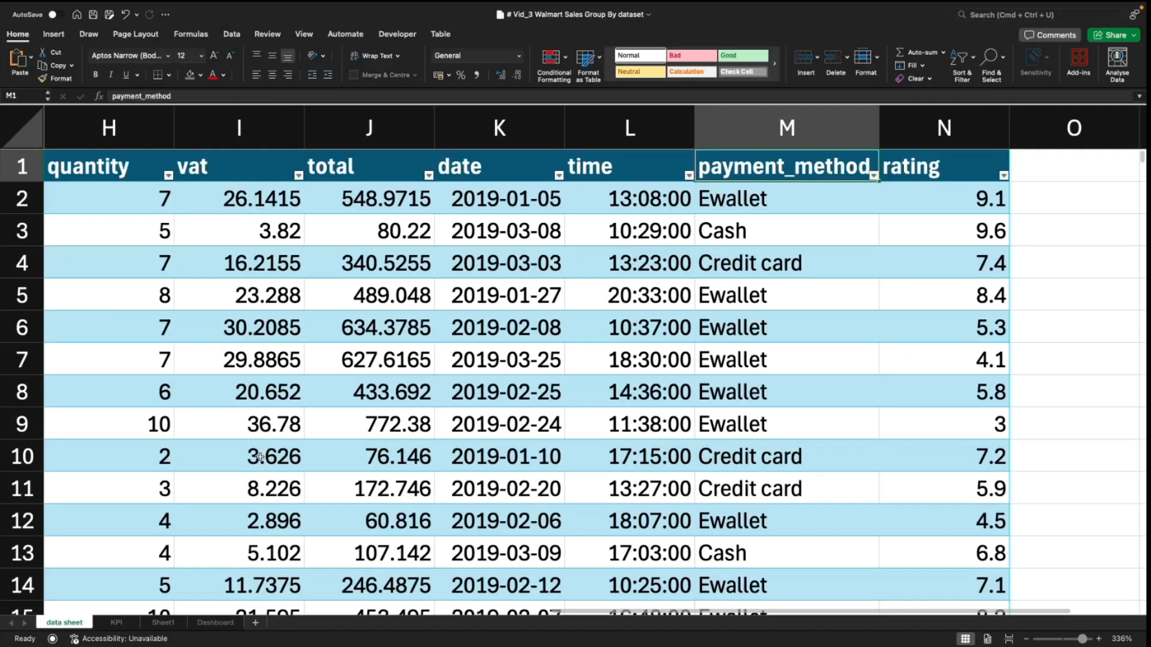
click(369, 392)
click(514, 192)
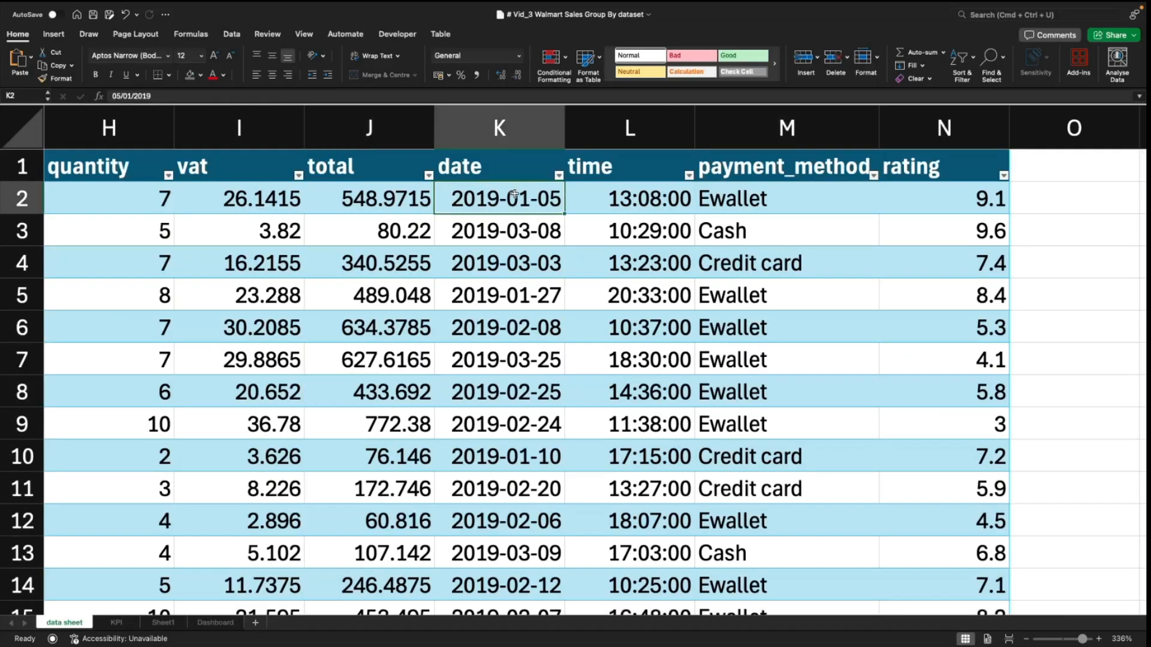
key(super+Down)
key(super+Up)
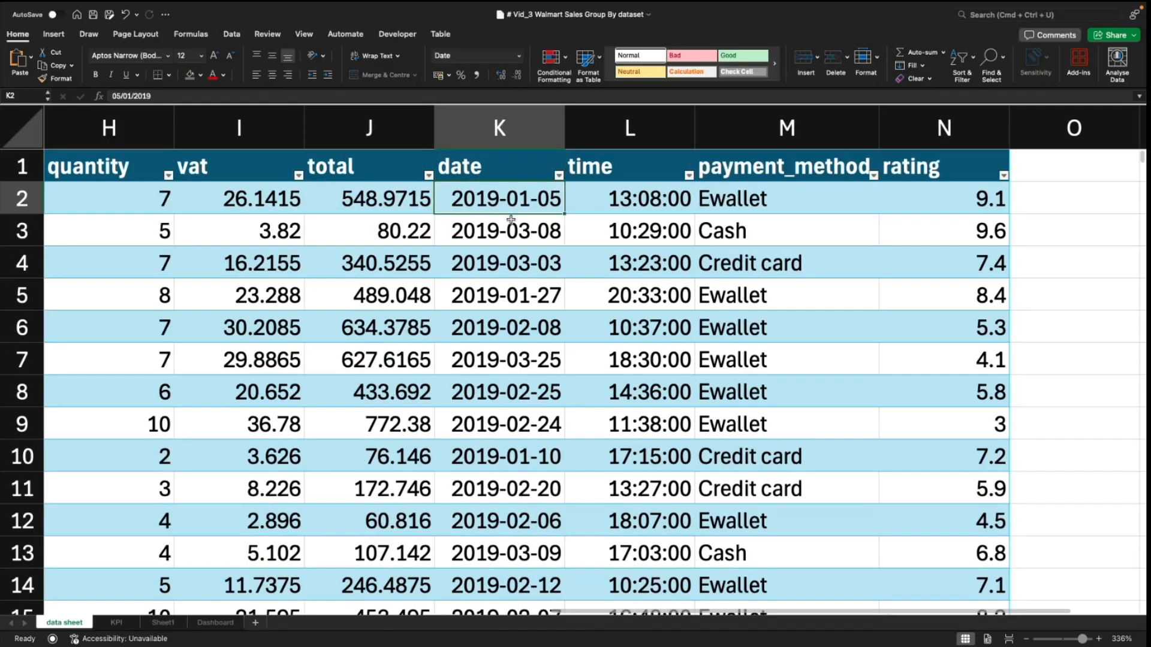
key(super+Down)
key(Down)
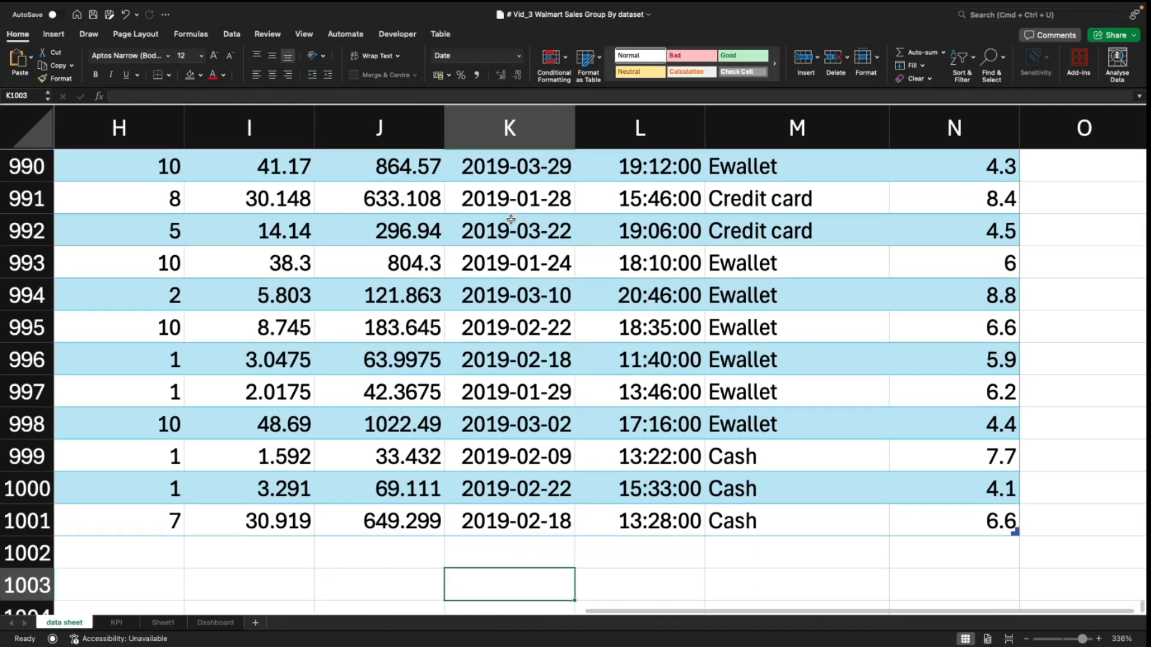
key(Up)
key(Up)
key(ctrl+Up)
key(Down)
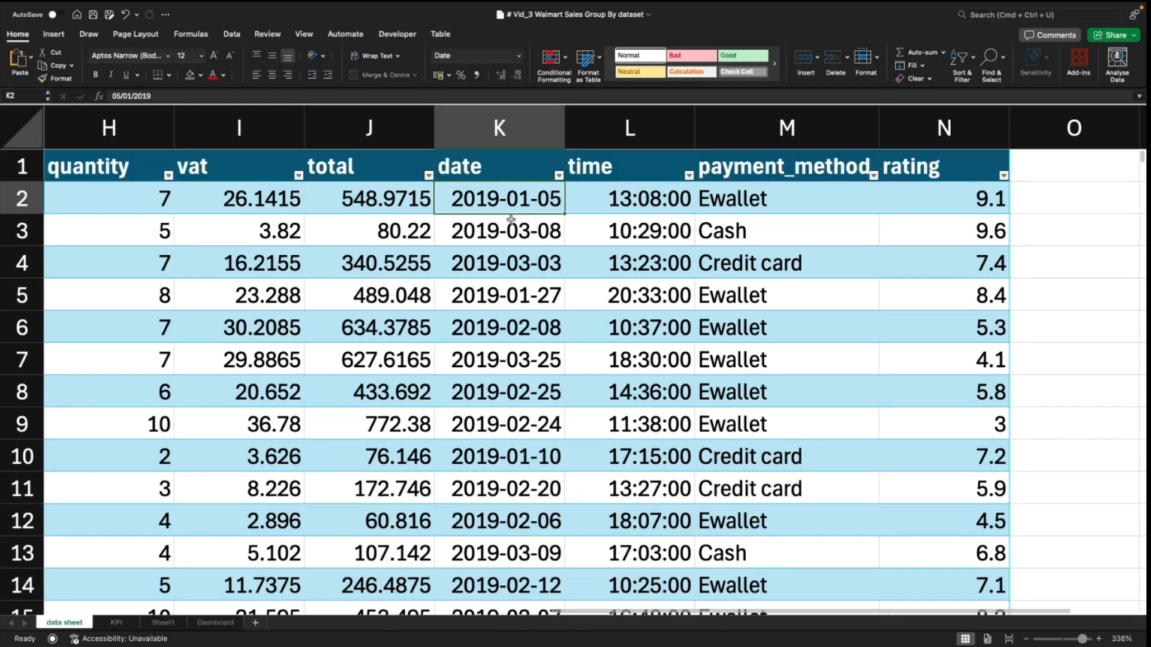
key(Down)
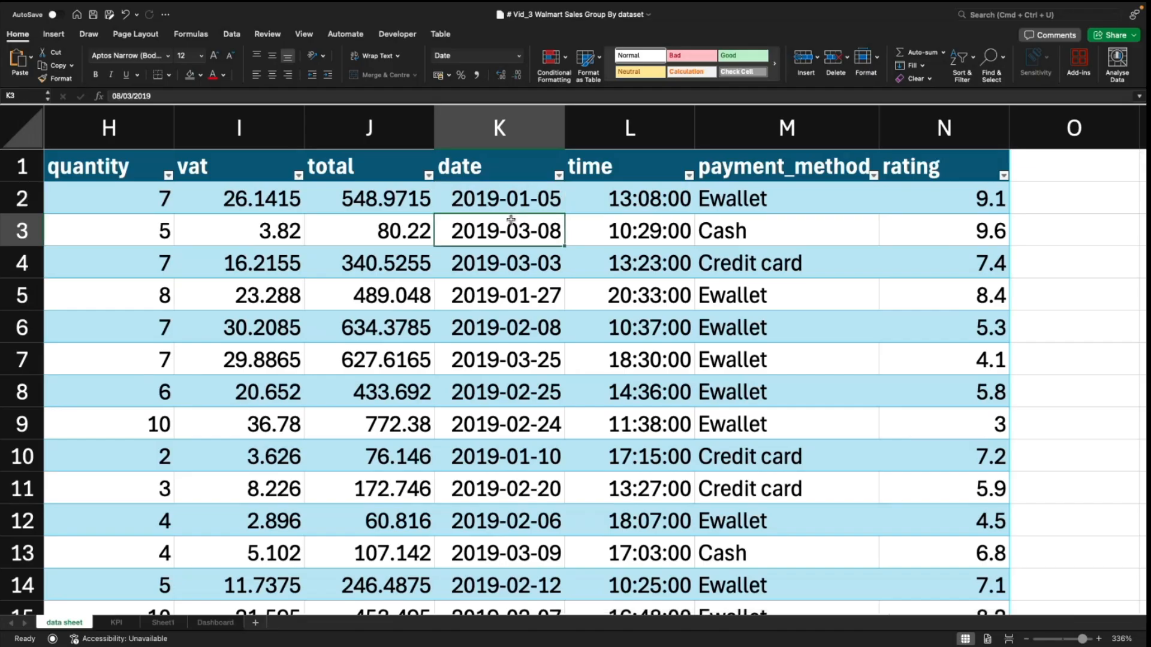
click(1093, 275)
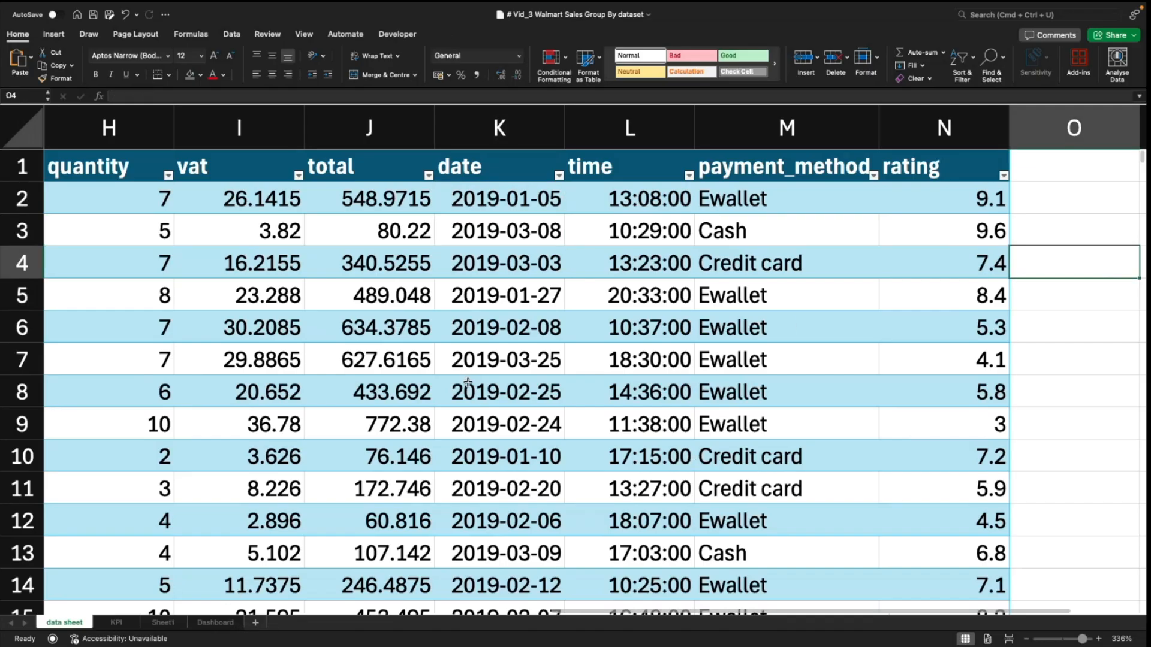
click(513, 204)
key(ctrl+Down)
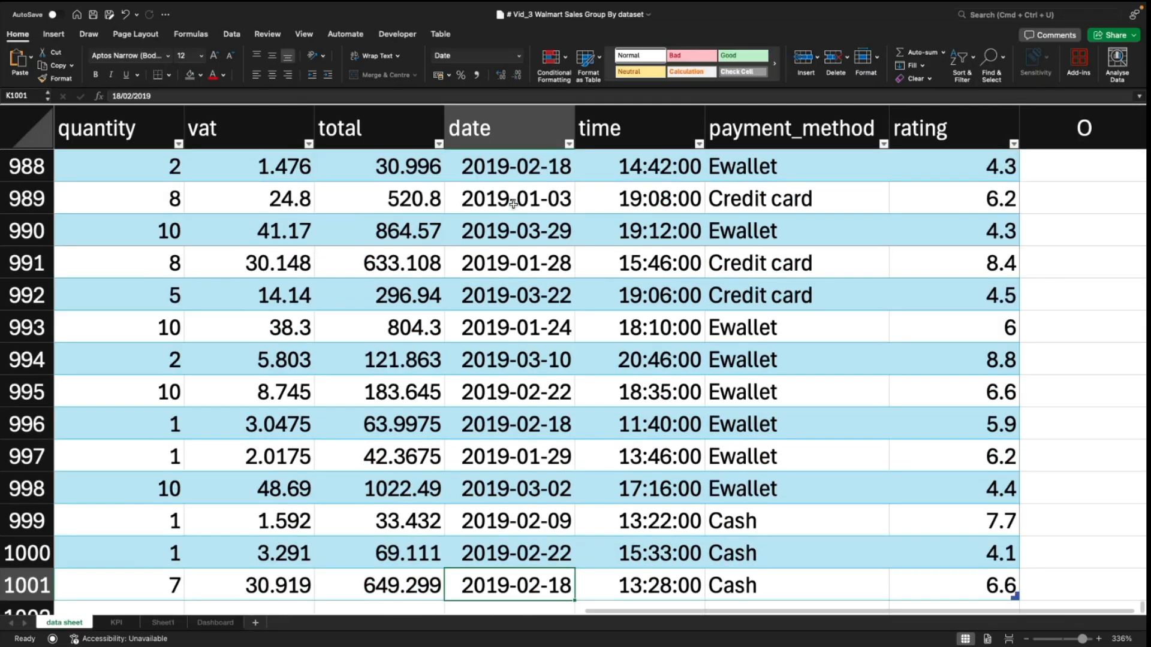
key(ctrl+Up)
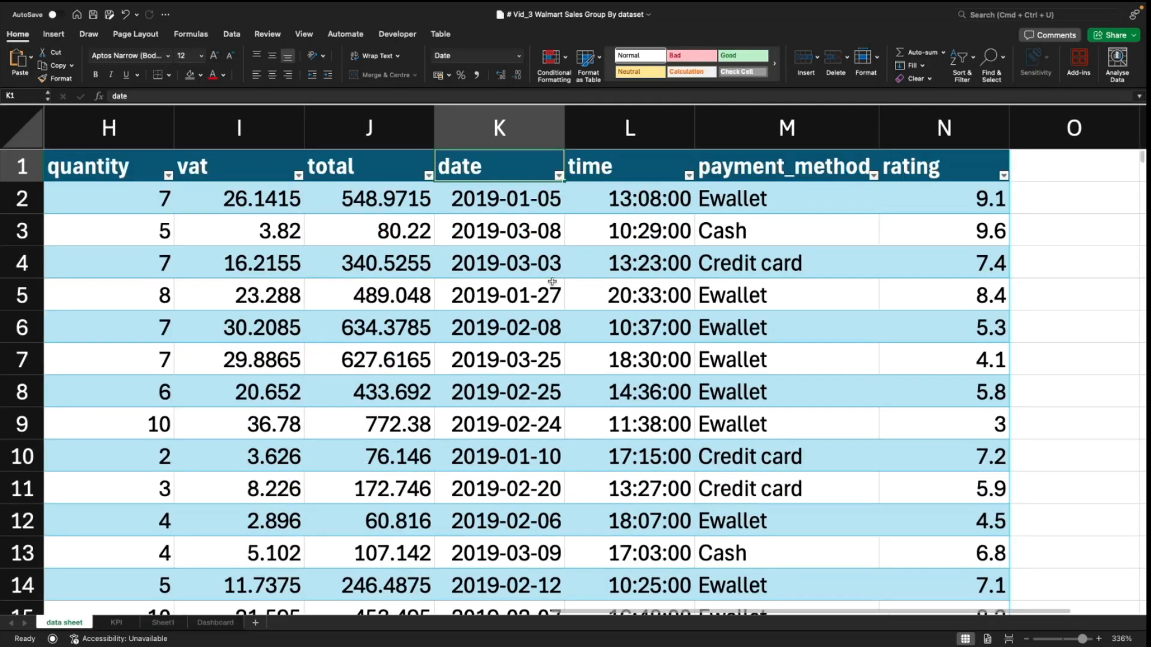
key(Down)
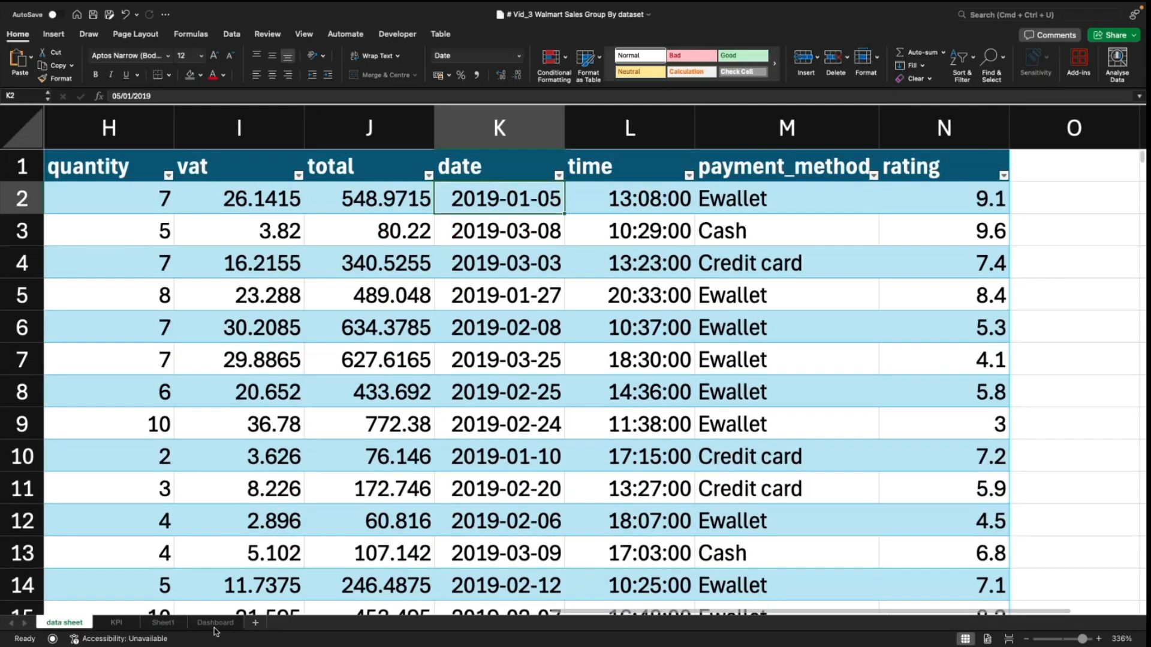
scroll(485, 514, down, 5)
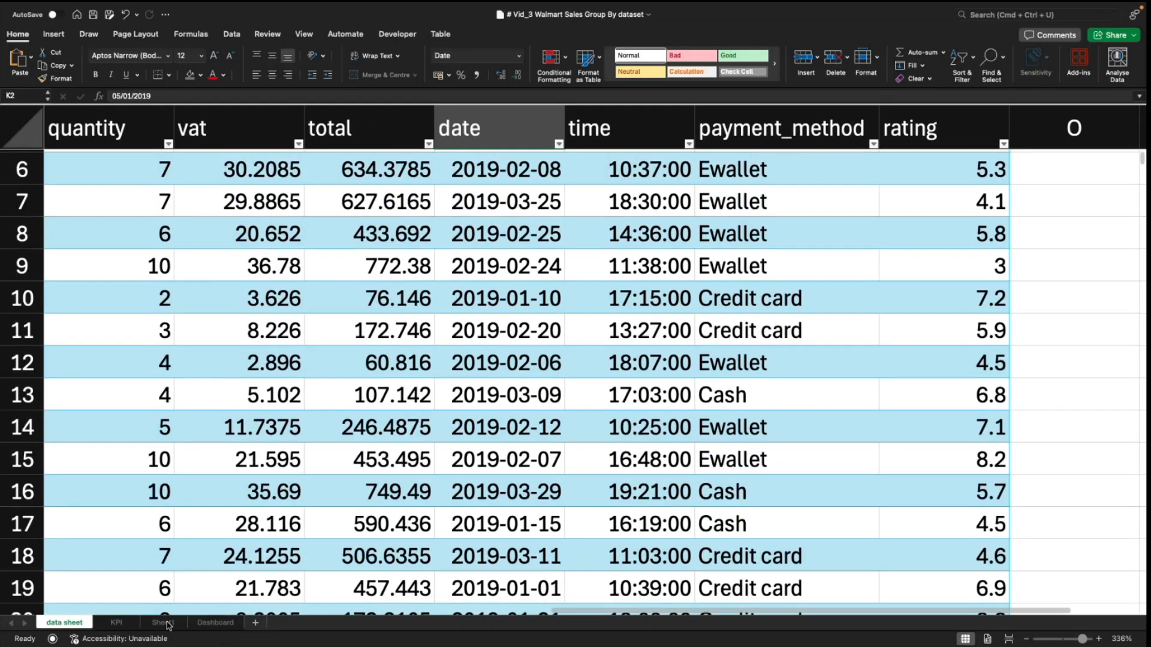
Step: Enter the label "Recent Sale Date" in cell I8 of the KPI sheet
click(120, 624)
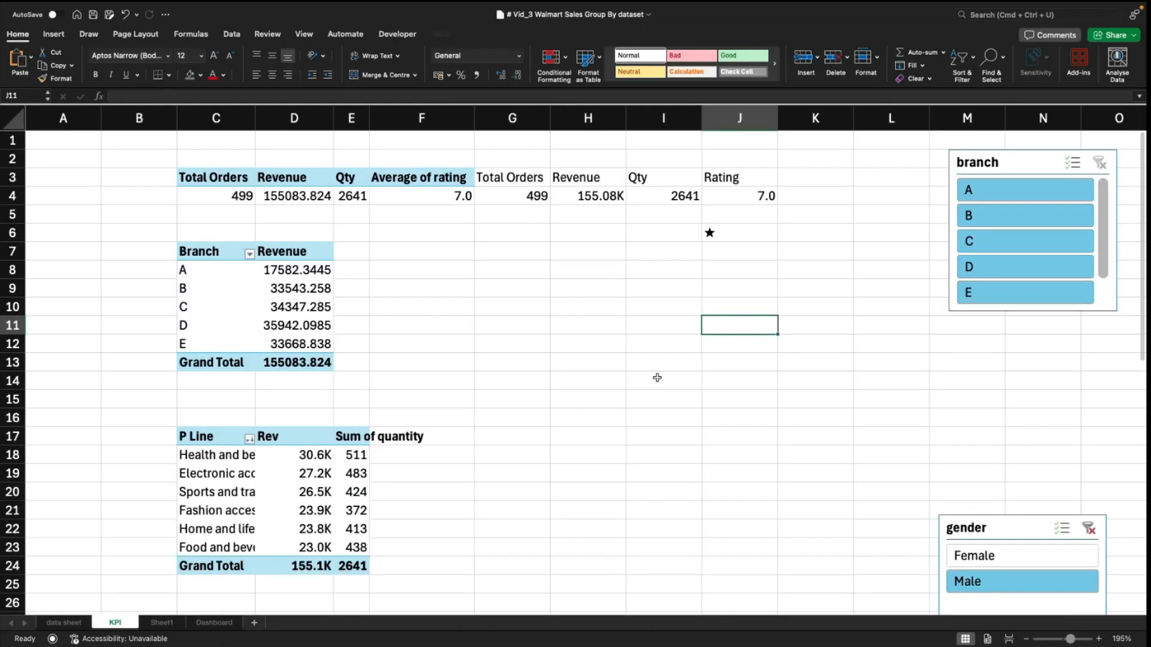
click(668, 233)
click(669, 265)
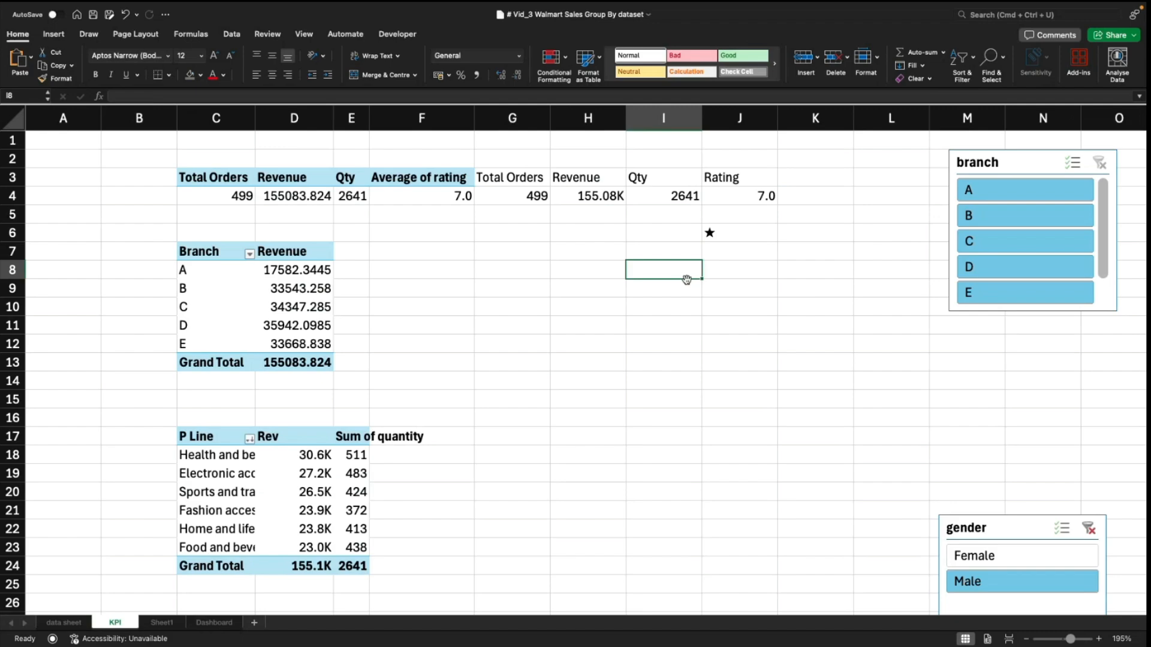
text(Re)
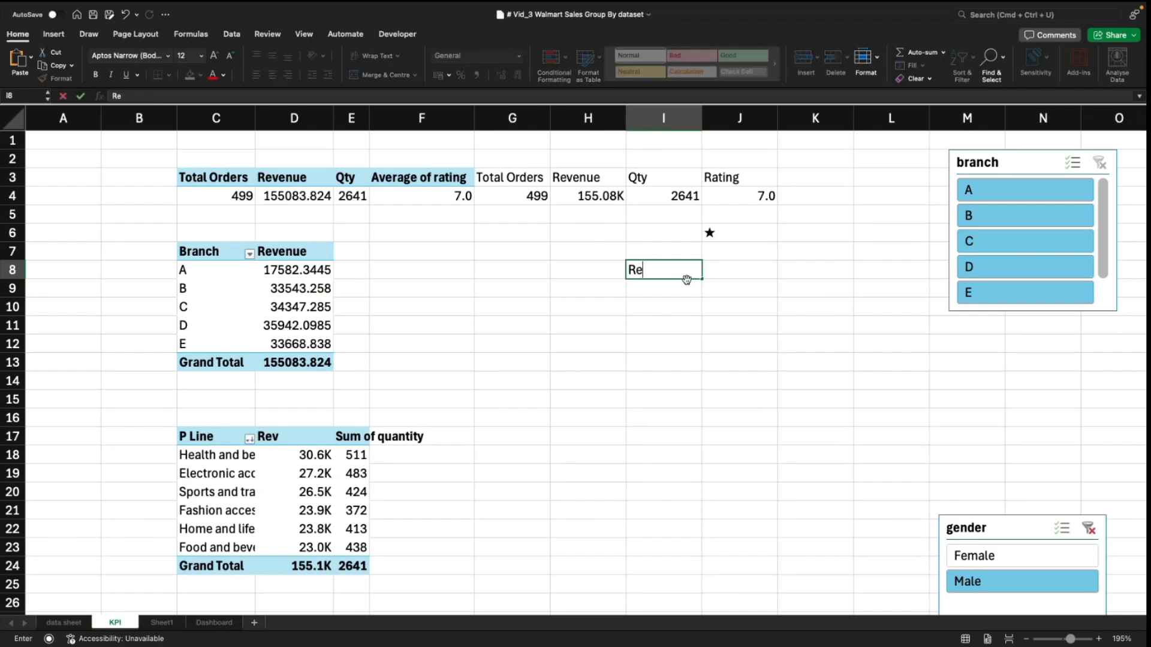
text(vent Sale Date)
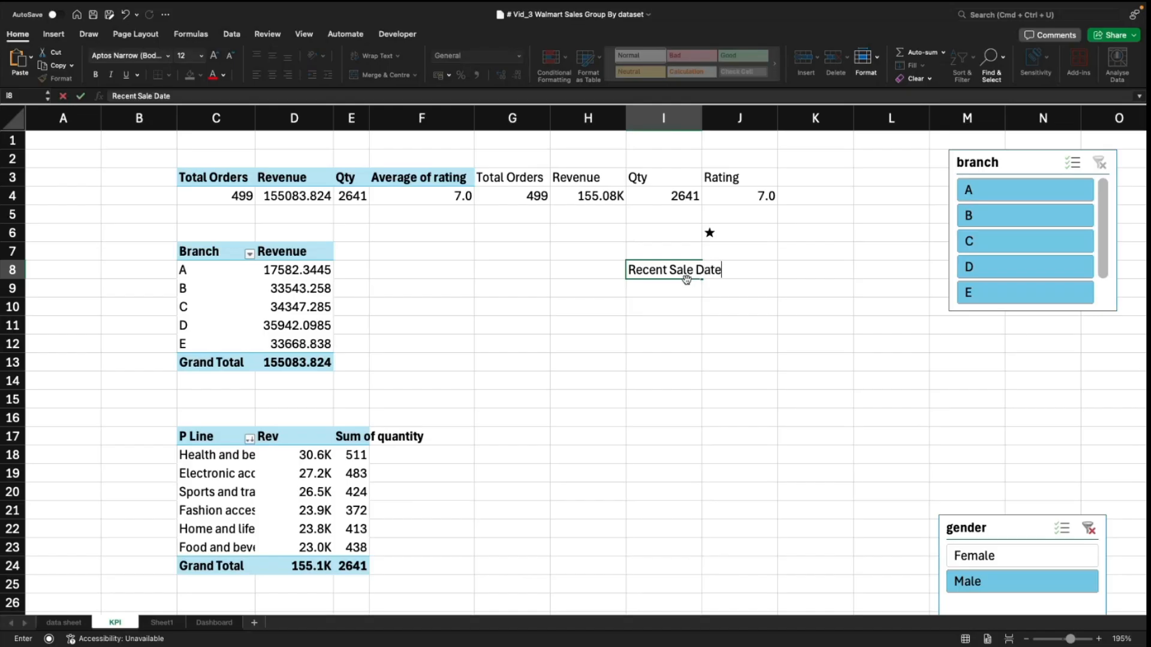
key(Return)
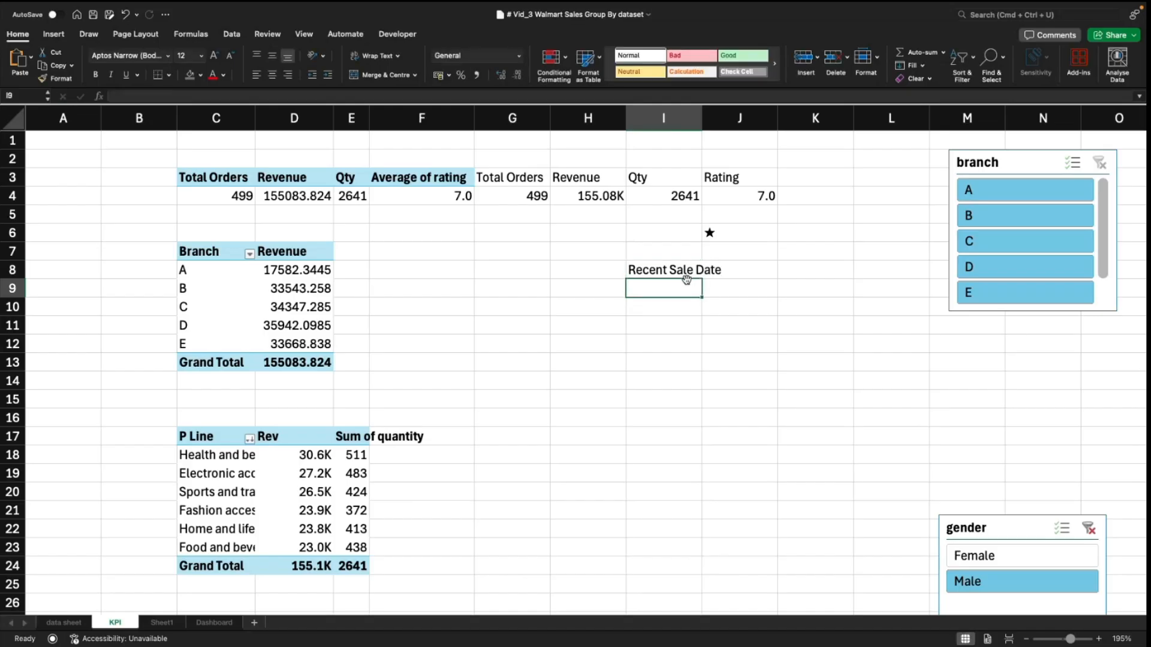
Step: Enter =MAX(data[date]) in cell I9 of the KPI sheet, referencing the whole date column of the data sheet
text(=MI)
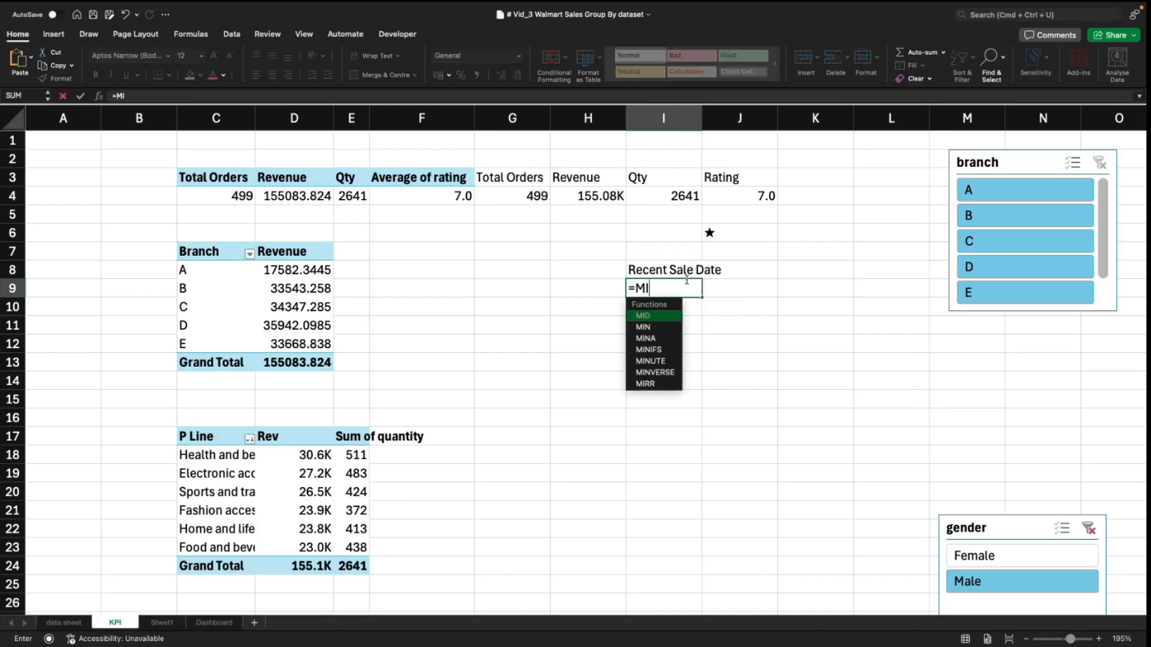
key(BackSpace)
text(AX()
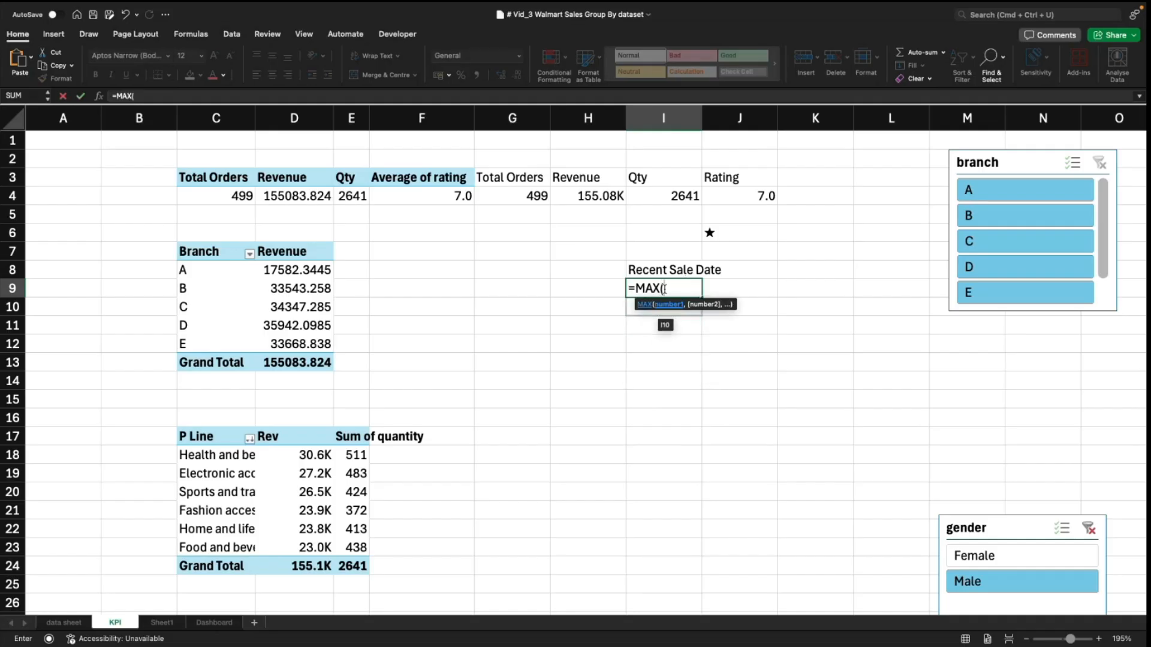
click(64, 622)
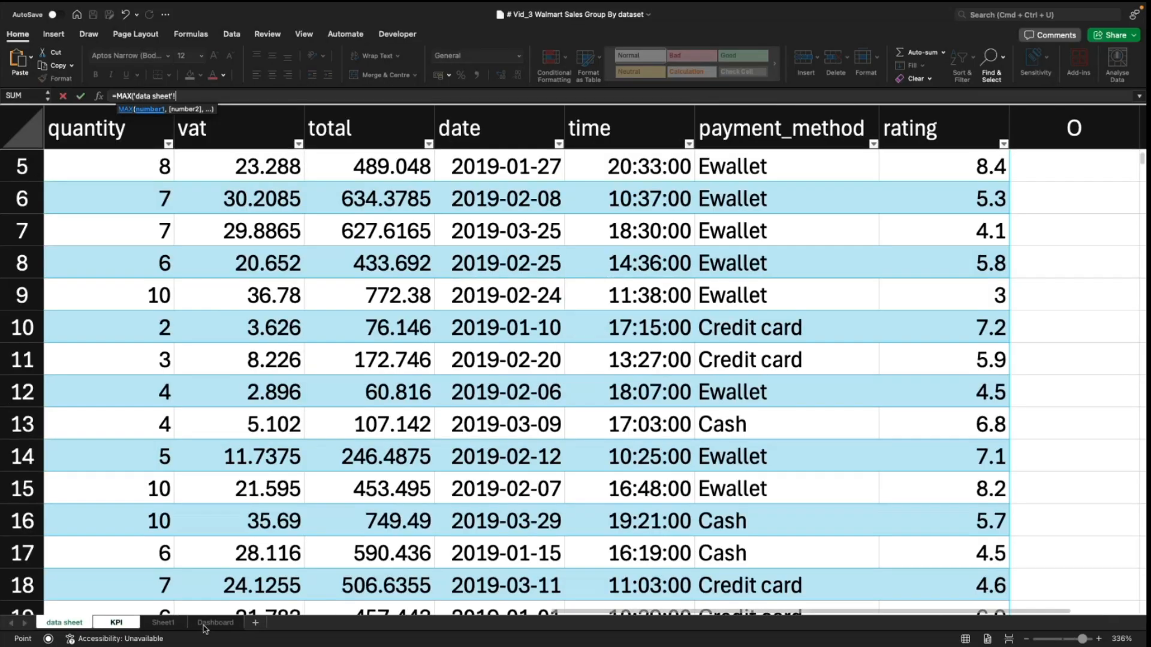
click(483, 266)
key(super+Up)
key(Down)
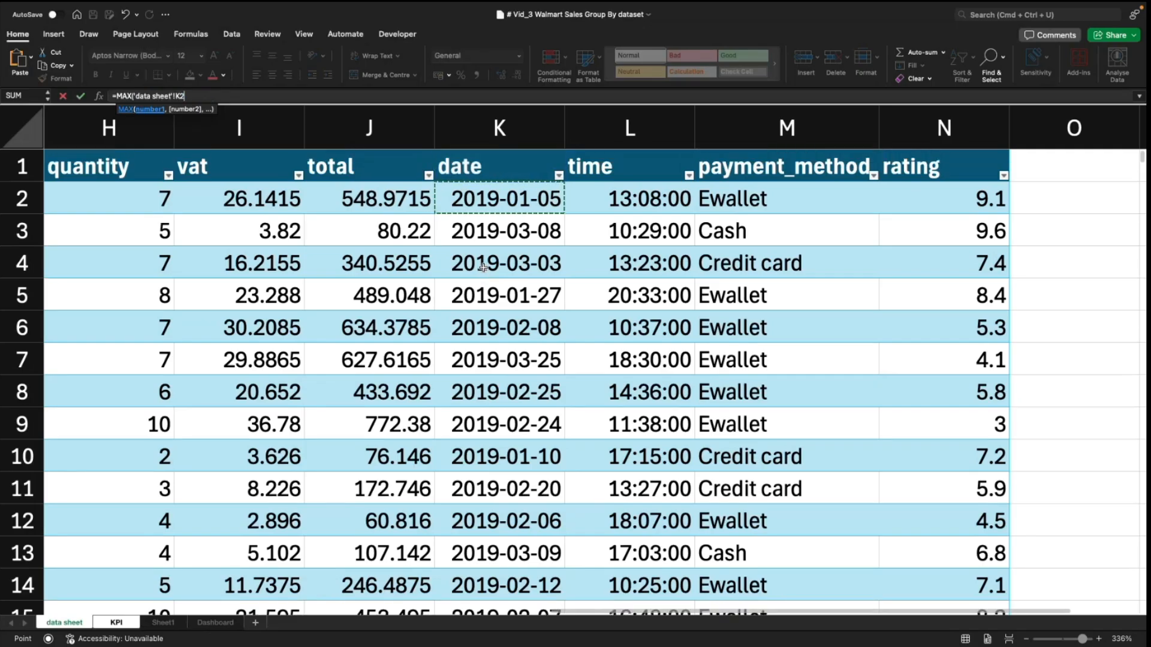
key(super+shift+Down)
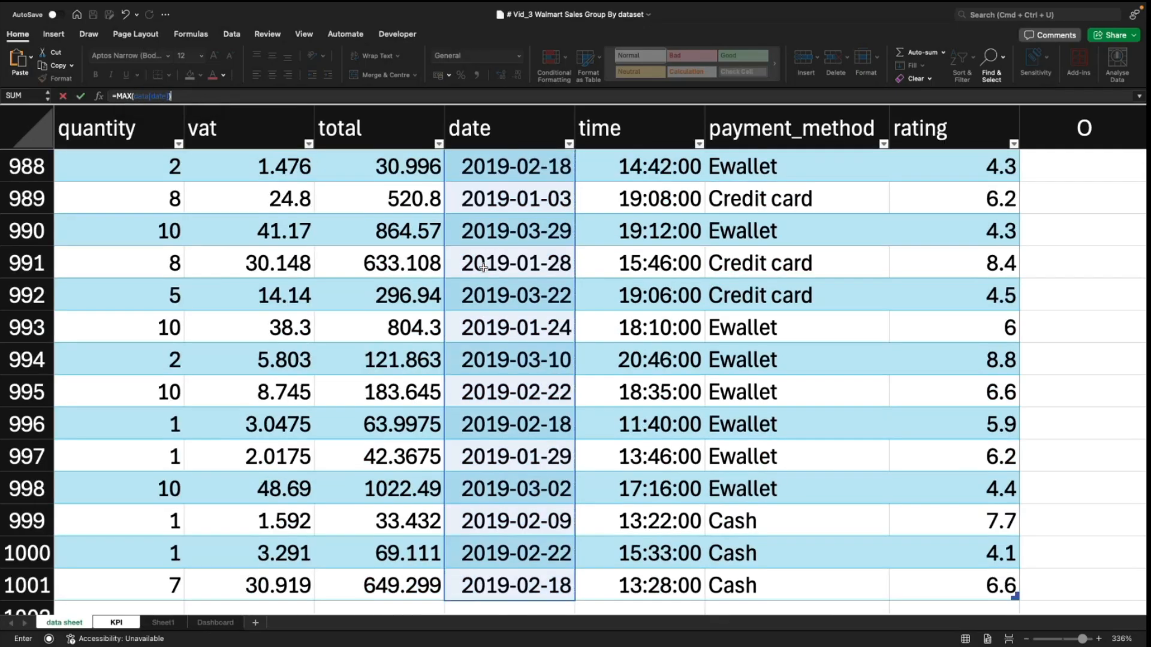
key(Return)
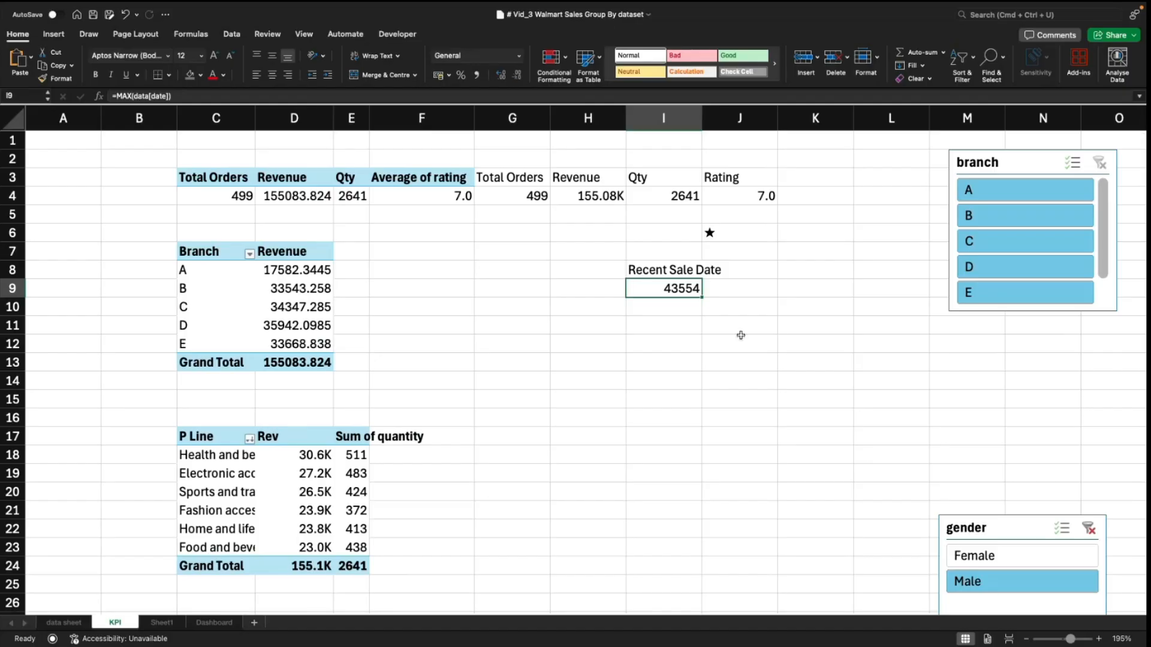
Step: Format the recent sale date in cell I9 as a date in the "14 March 2012" style
click(518, 56)
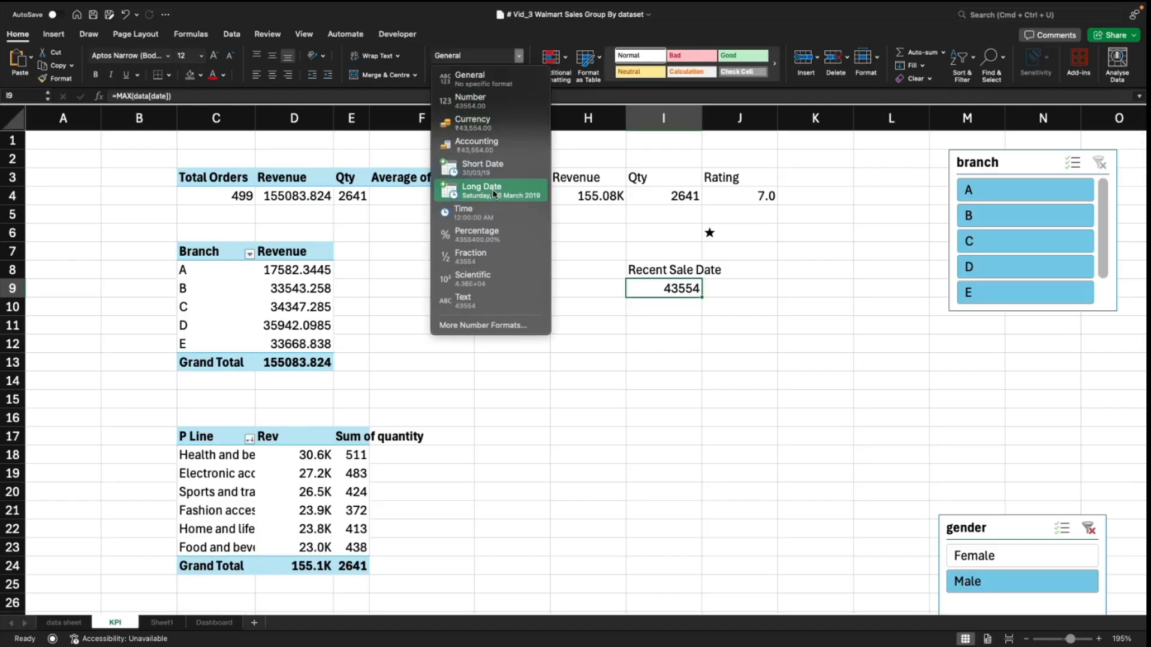
click(495, 171)
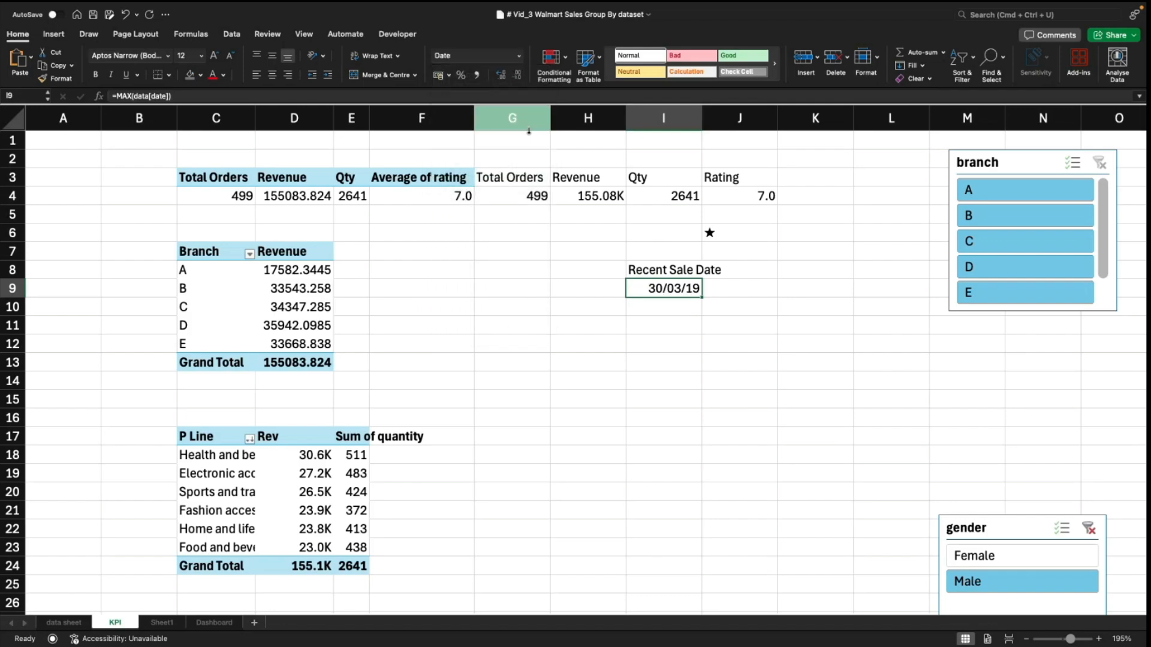
click(518, 56)
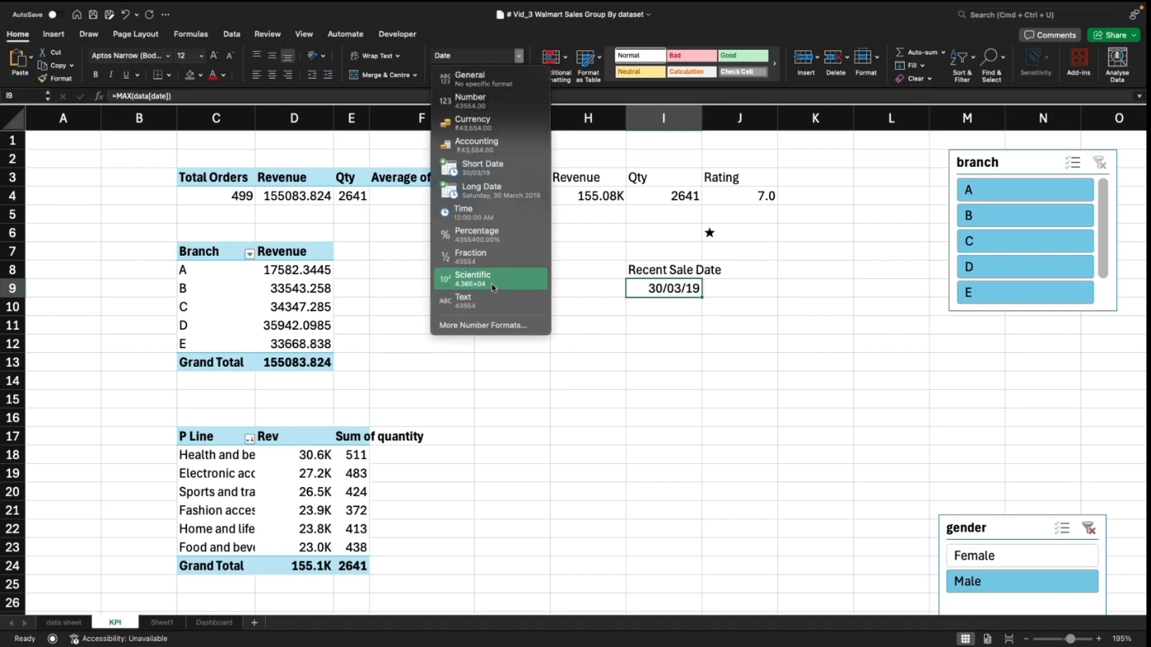
click(474, 326)
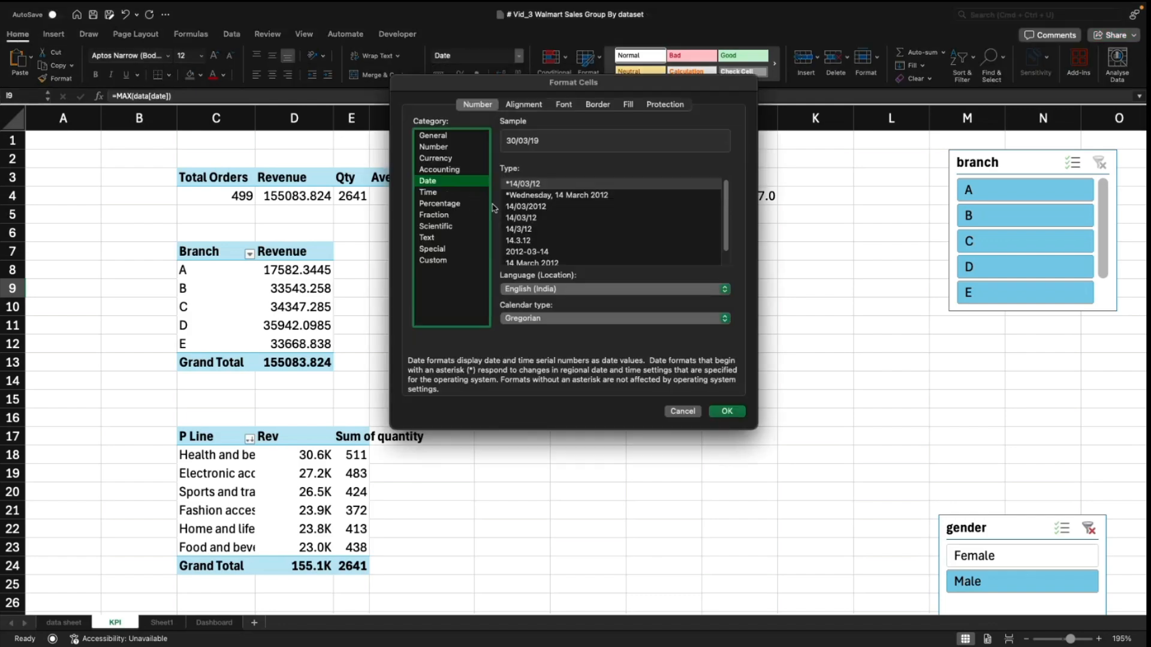
scroll(533, 222, down, 1)
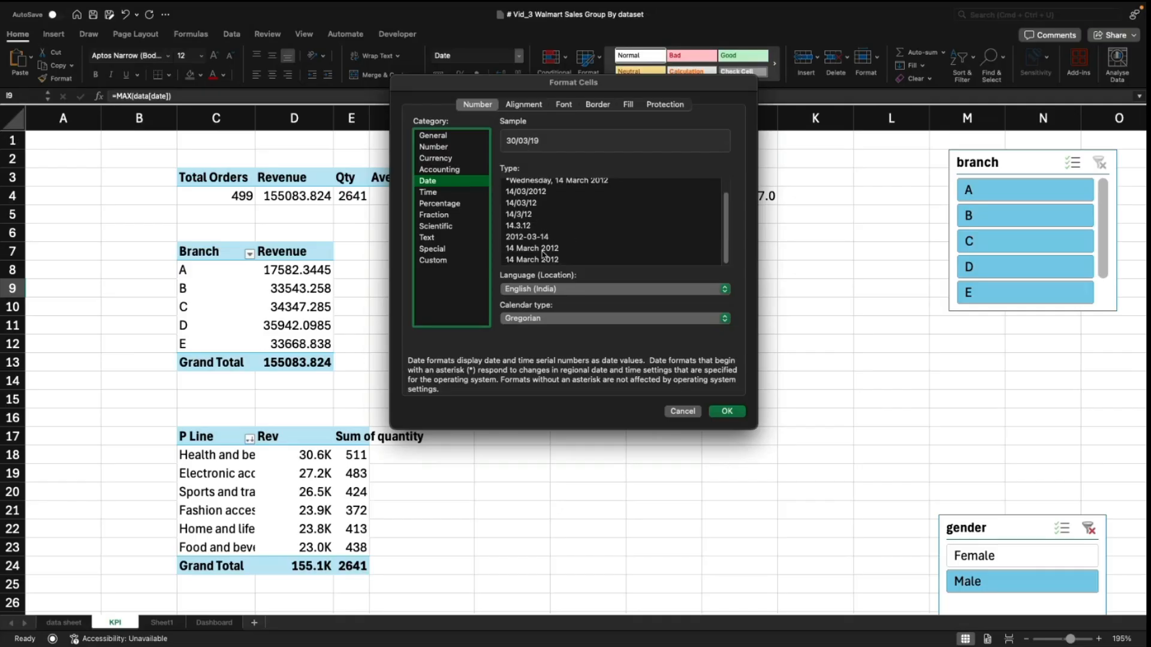
click(543, 252)
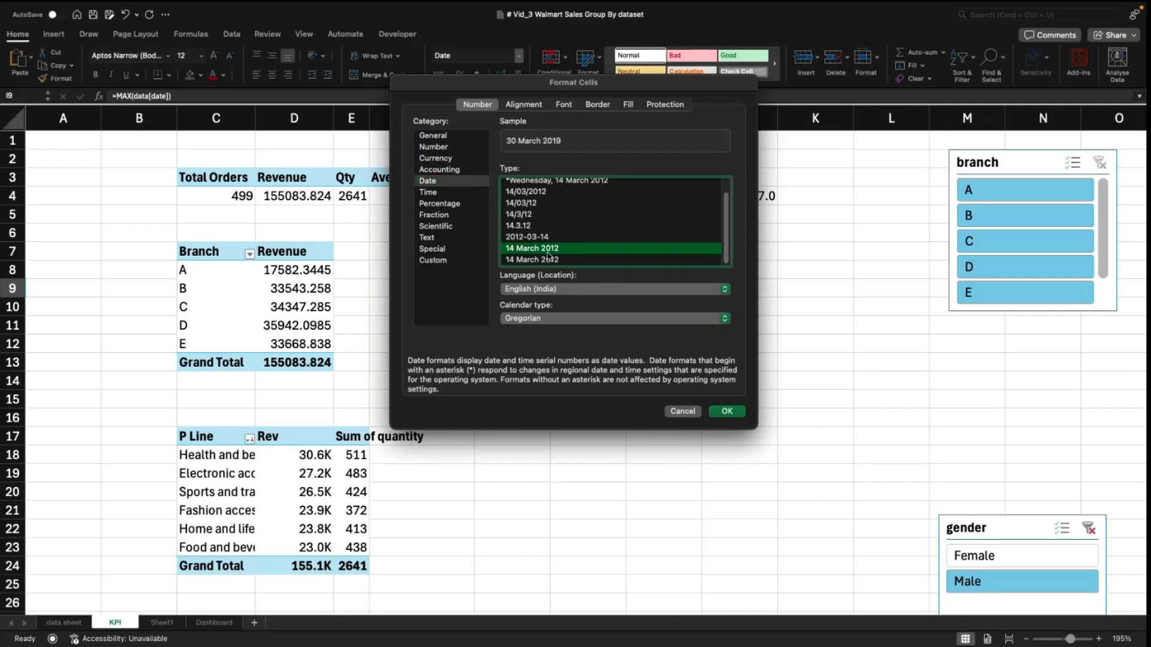
click(737, 412)
click(727, 384)
click(664, 284)
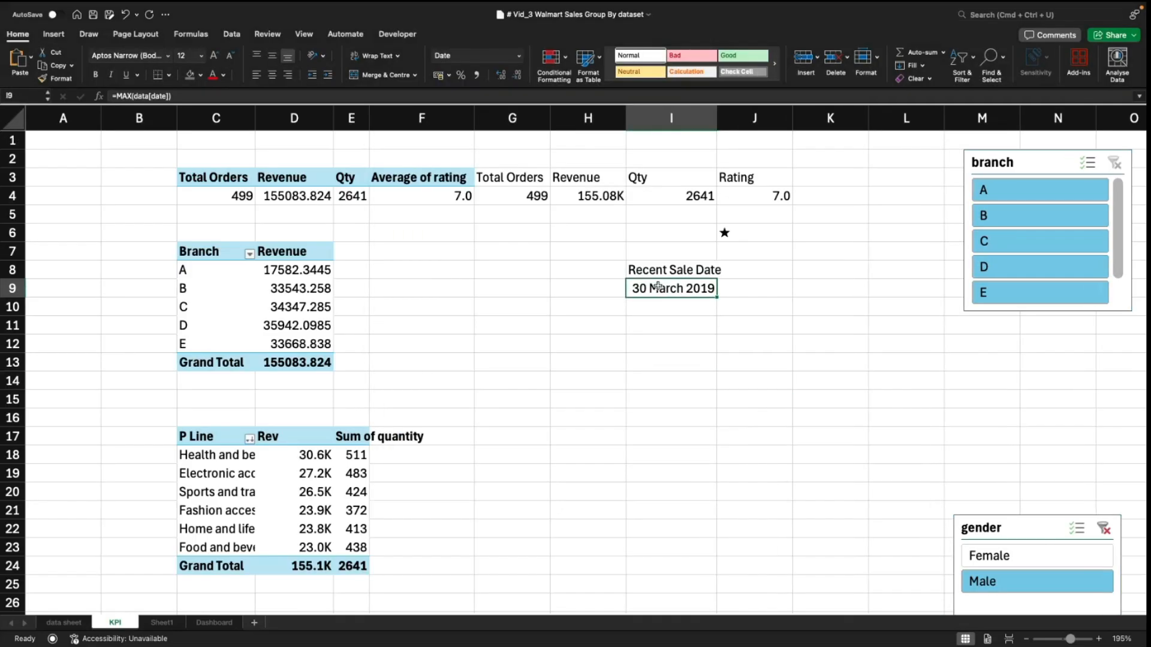
click(654, 323)
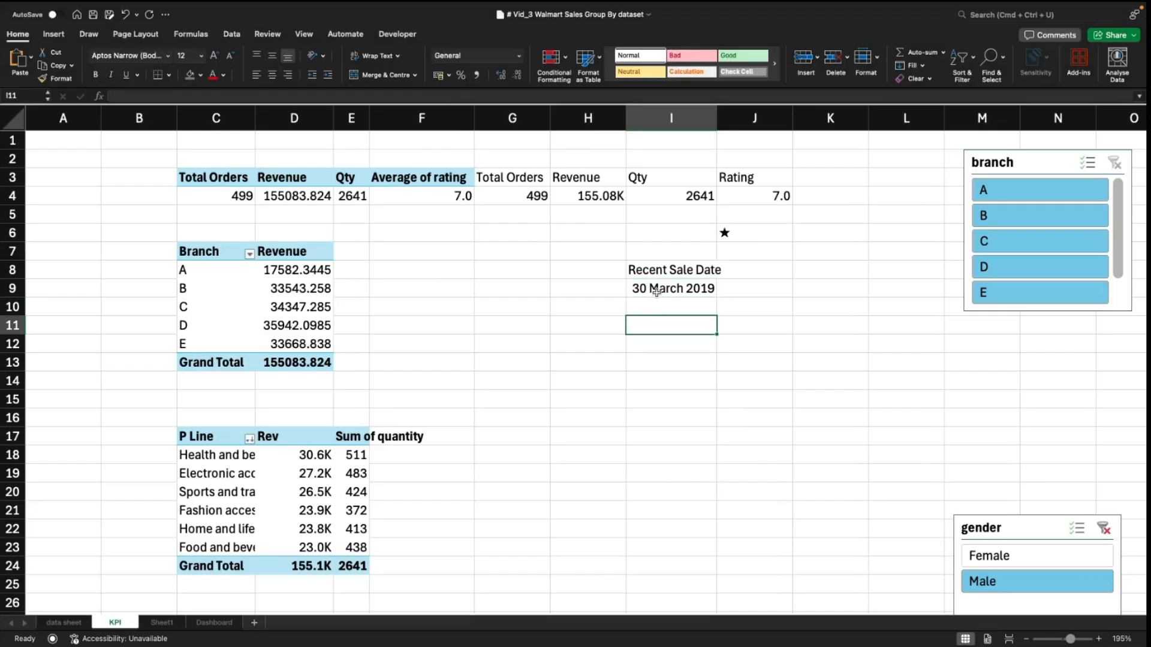
click(657, 293)
click(639, 306)
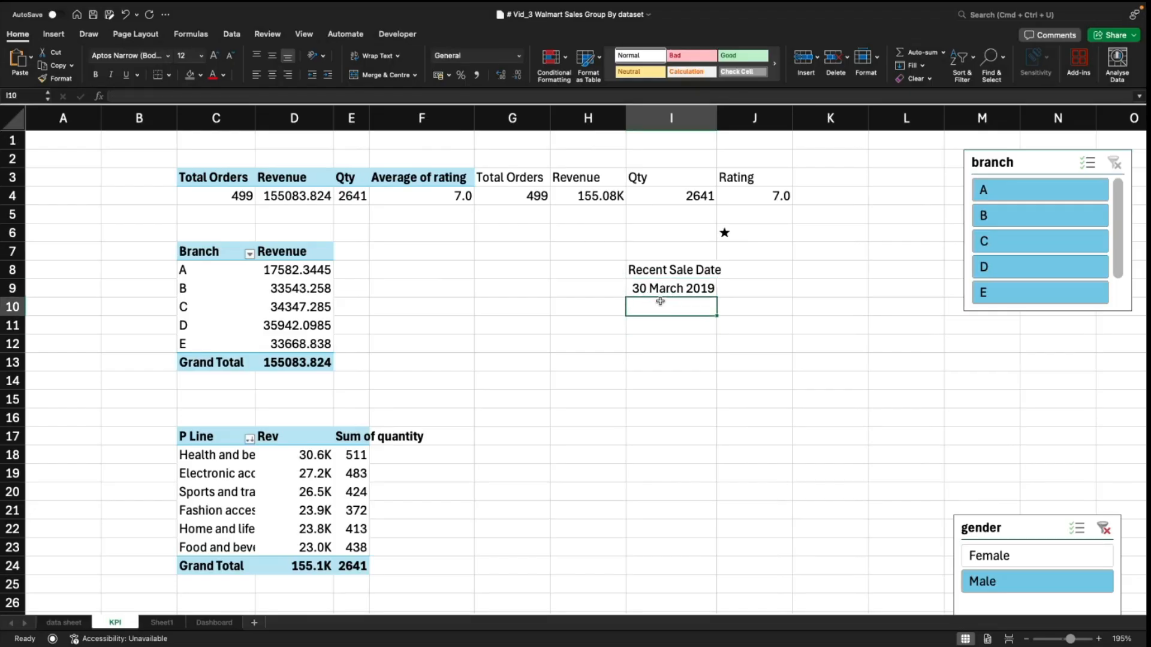
click(689, 321)
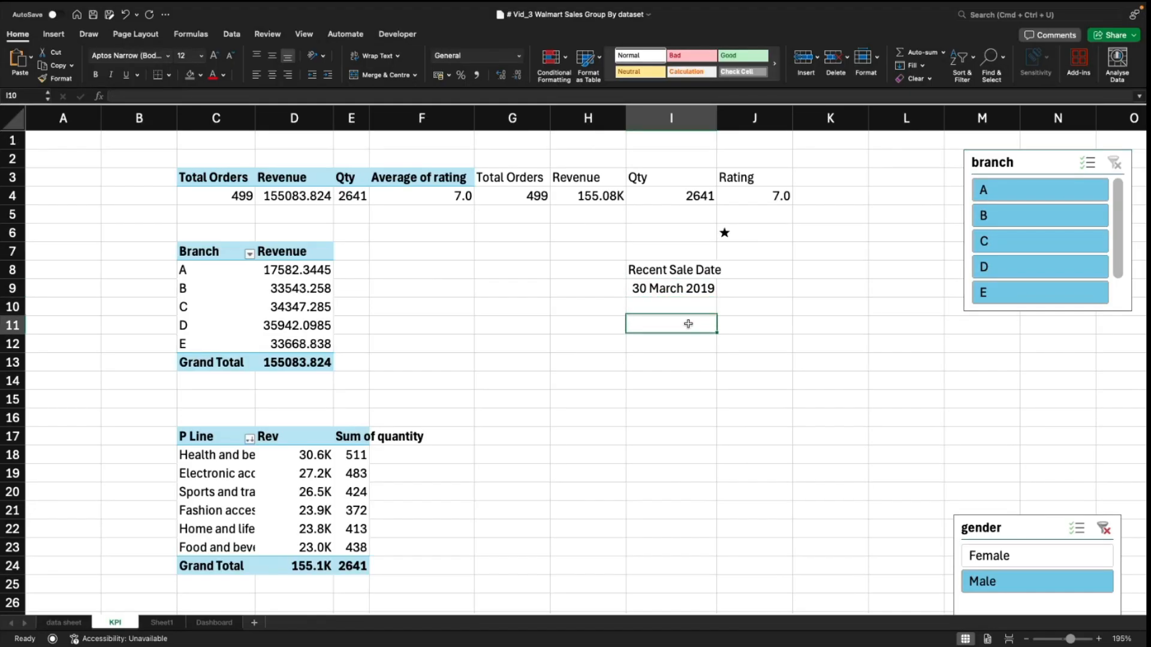
click(677, 287)
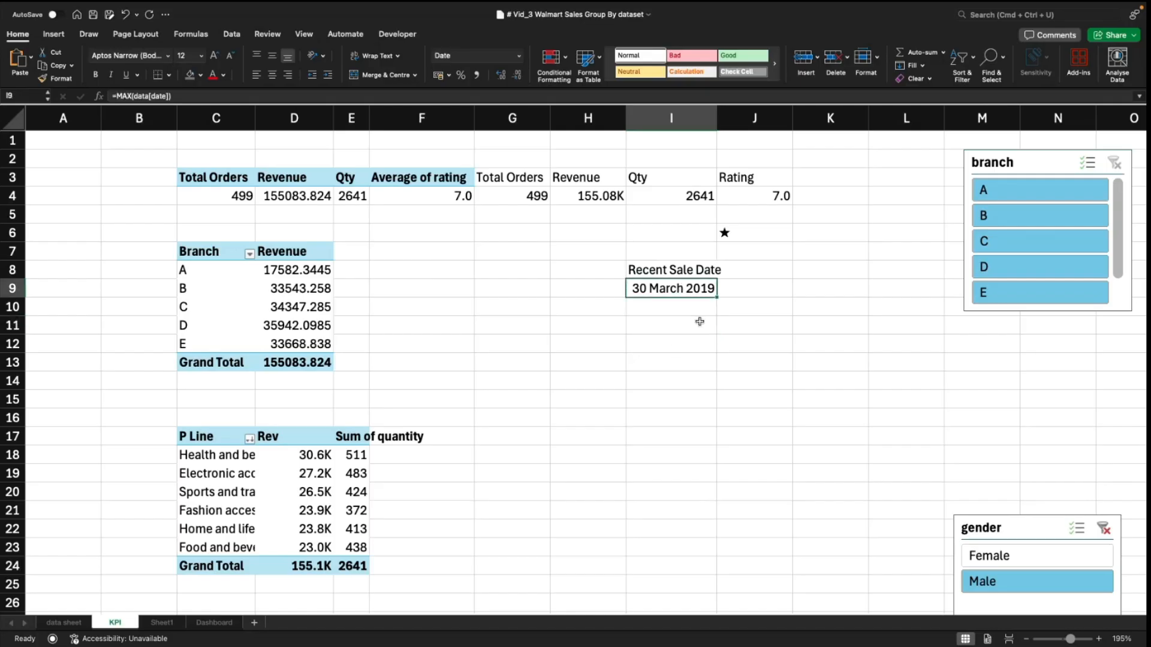
Step: Paste a copy of the Average Rating value text box on the Dashboard sheet and place it in the header beside the refresh icon
click(210, 625)
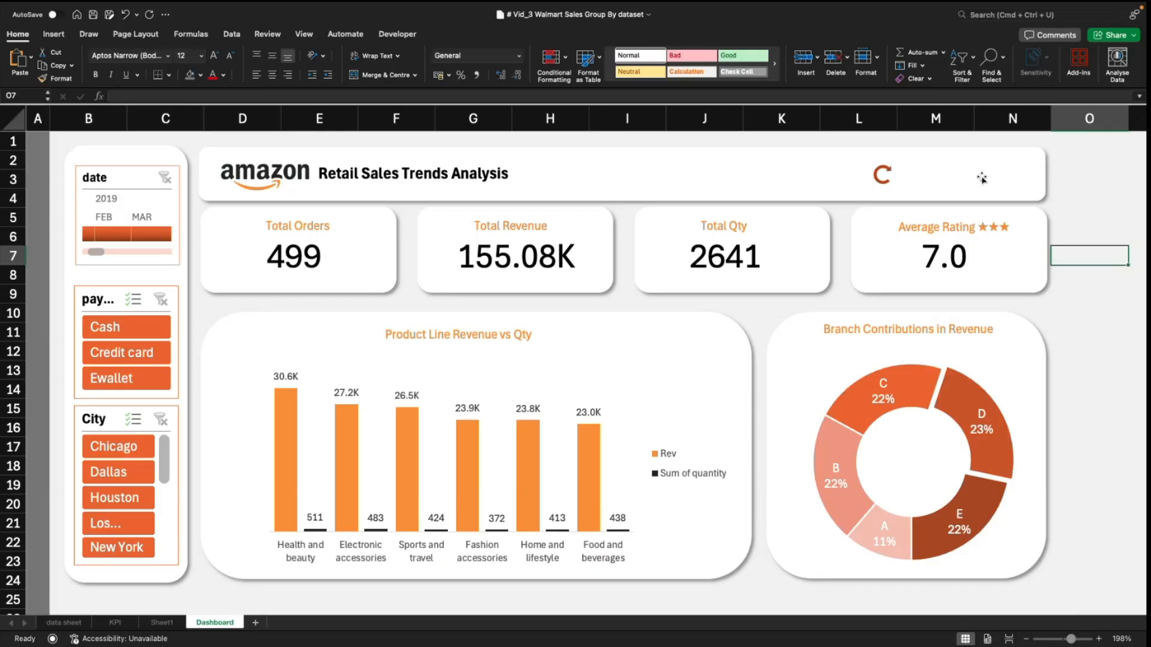
click(1088, 183)
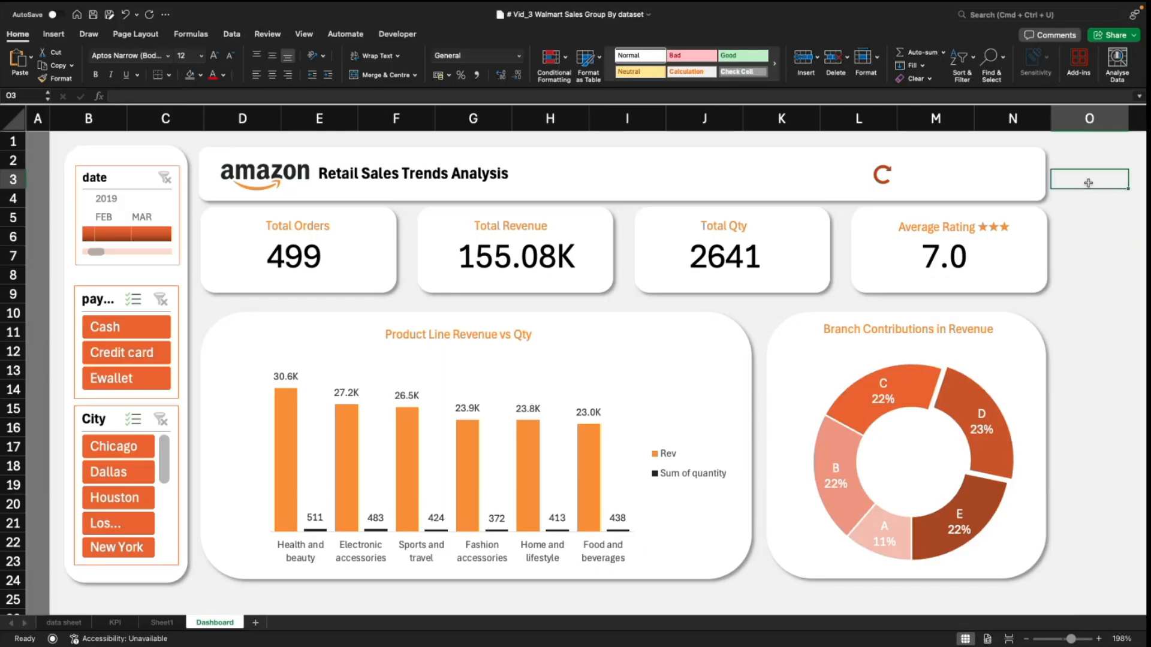
click(54, 34)
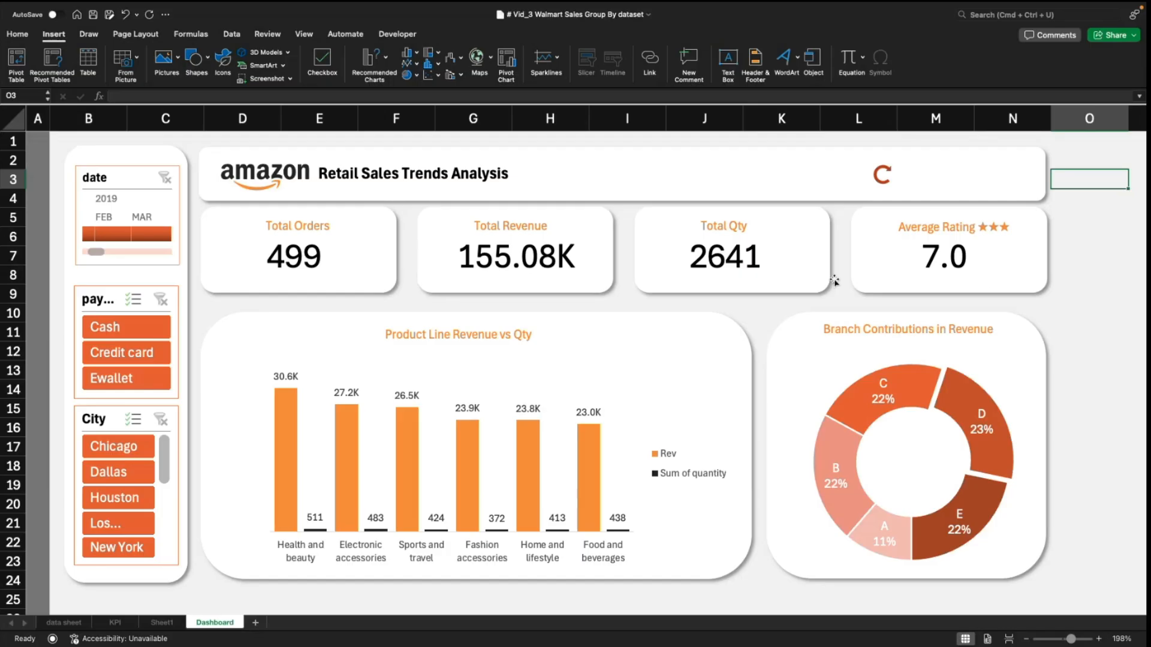
click(1106, 295)
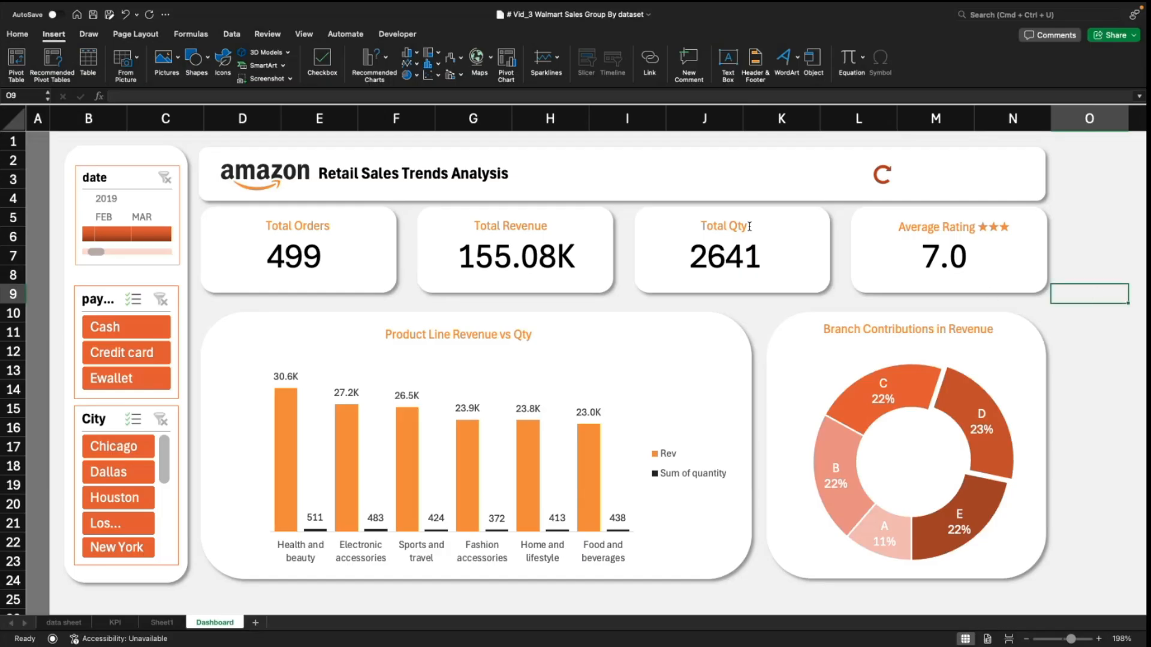
click(18, 34)
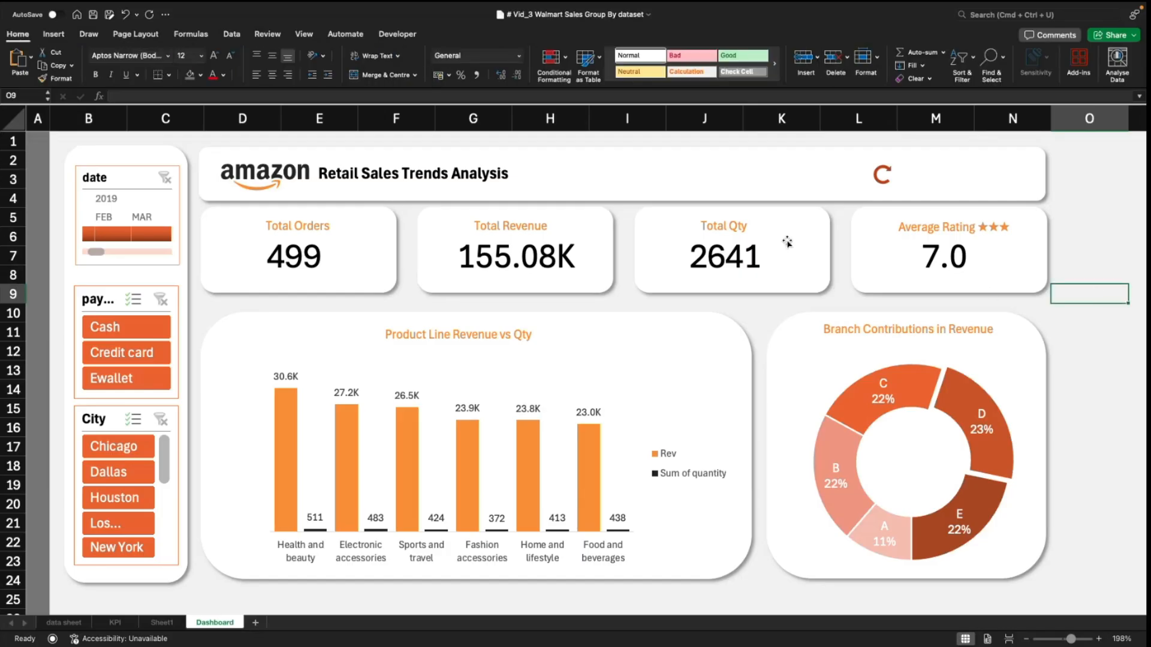
click(962, 264)
key(super+v)
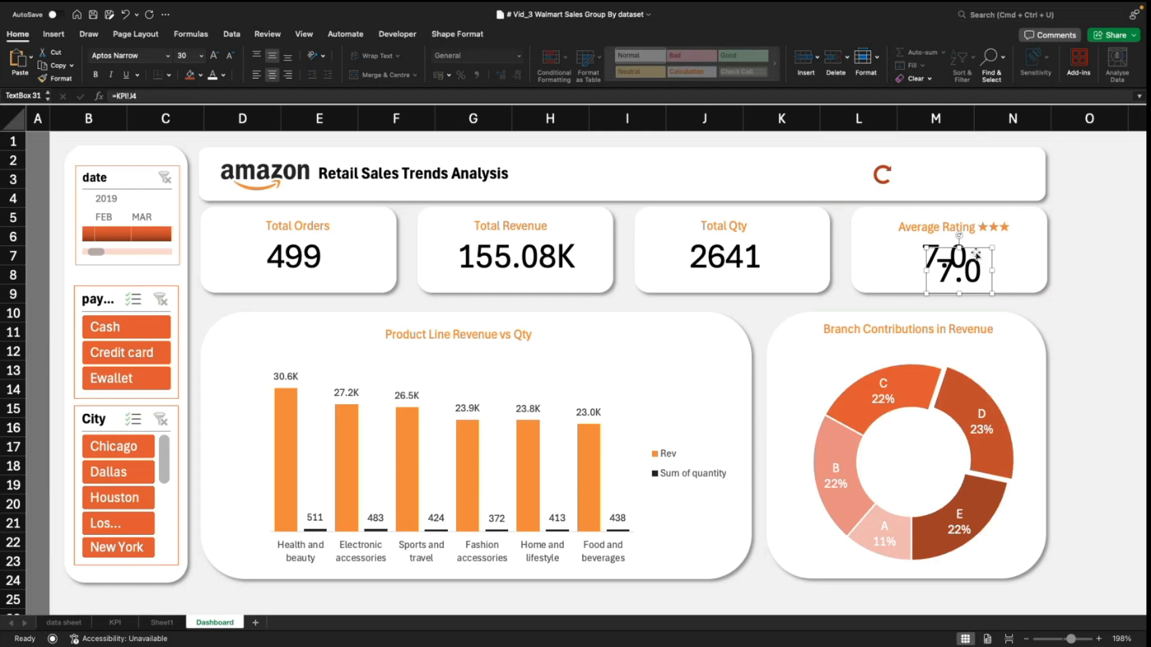
drag(977, 250, 948, 152)
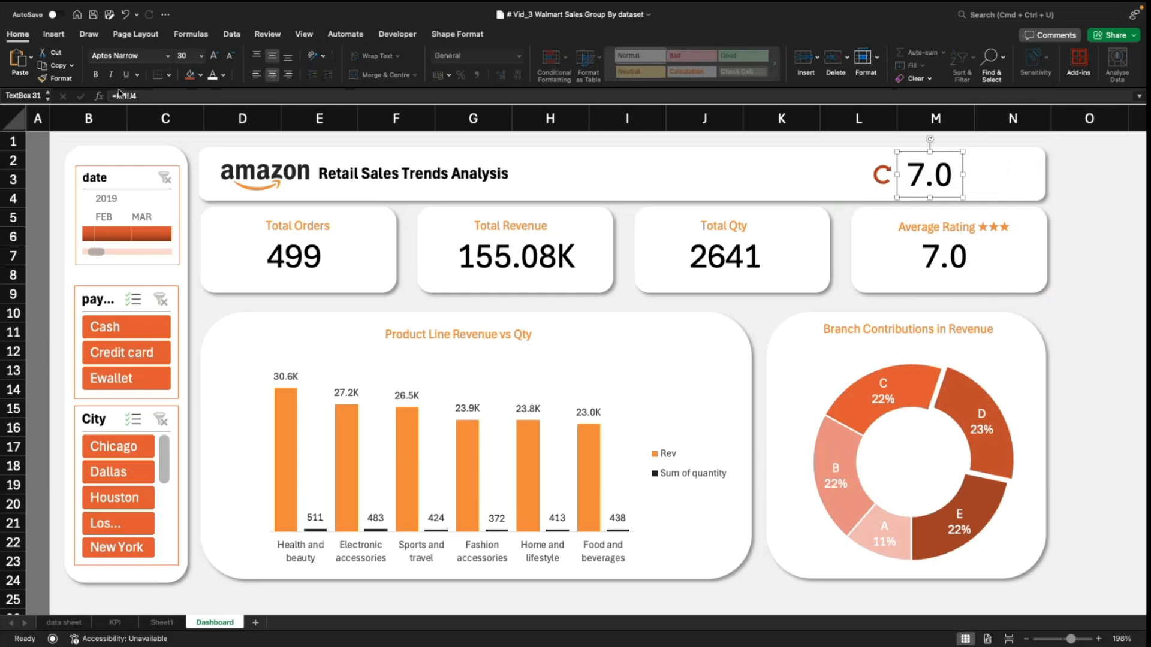
Step: Link the copied header text box to the recent sale date in KPI!I9
drag(117, 95, 241, 92)
key(BackSpace)
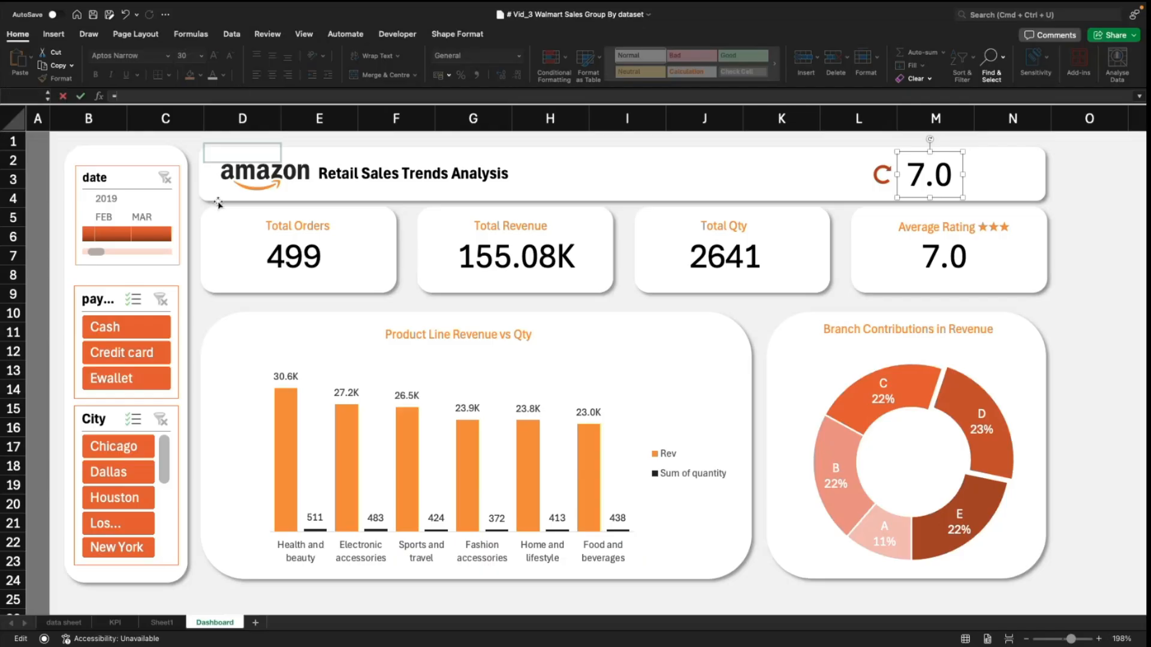
click(115, 622)
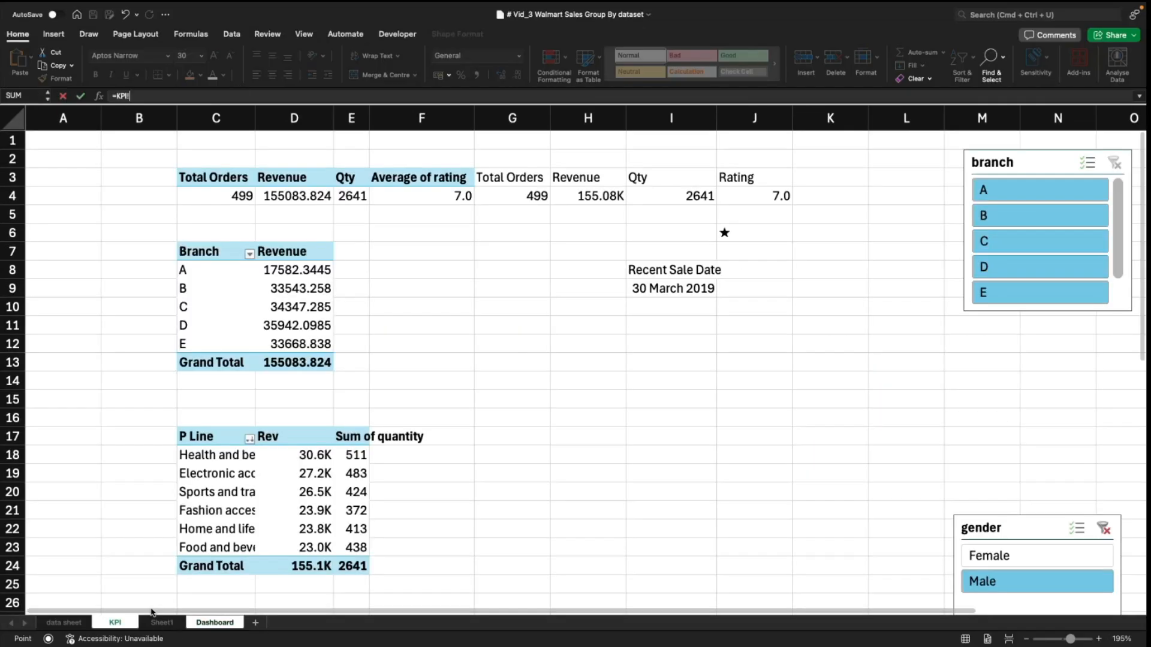
click(683, 287)
key(Return)
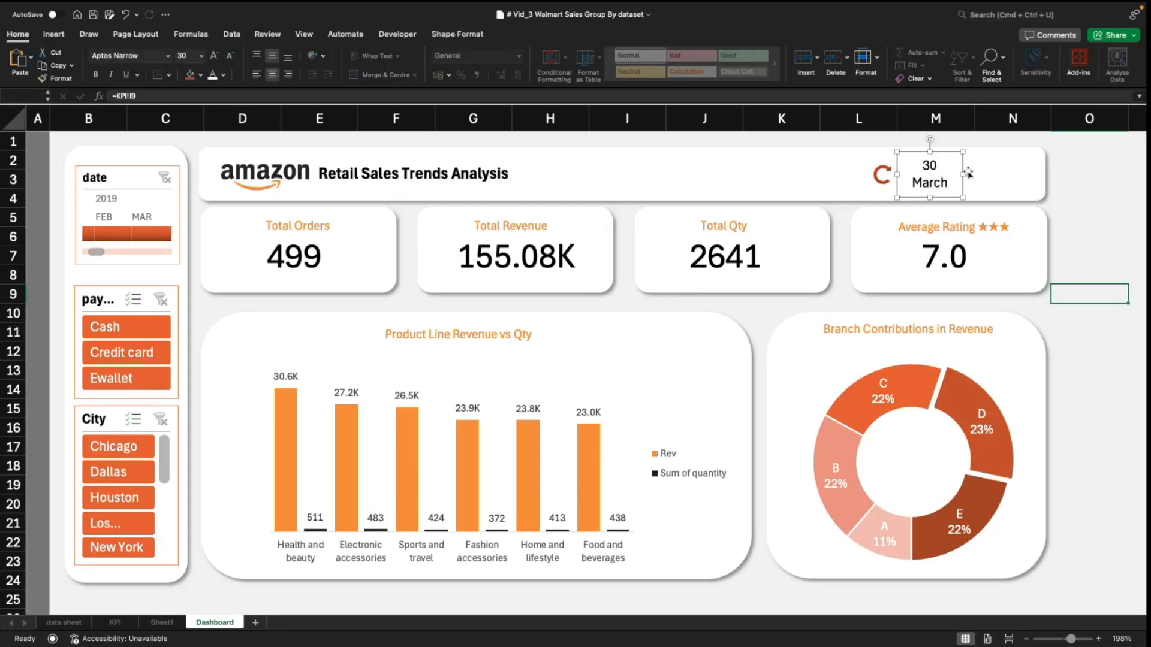
Step: Widen the header date text box to fit the date on one line, reduce its height and move it close against the refresh icon
drag(965, 174, 1021, 174)
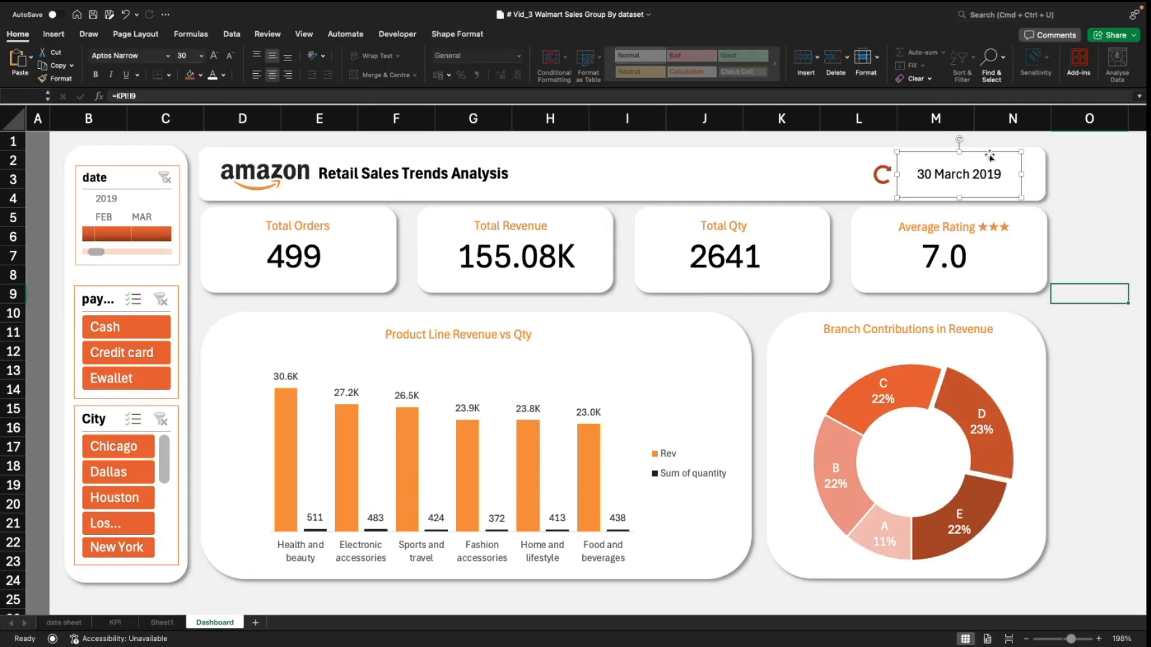
click(953, 176)
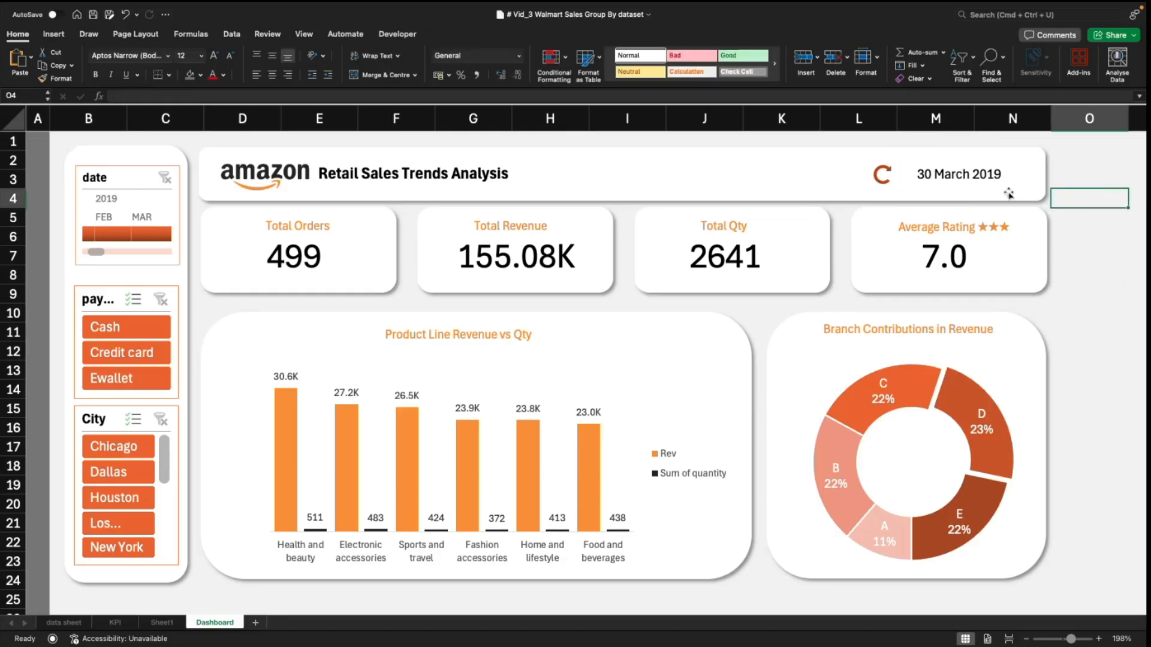
drag(897, 152, 894, 178)
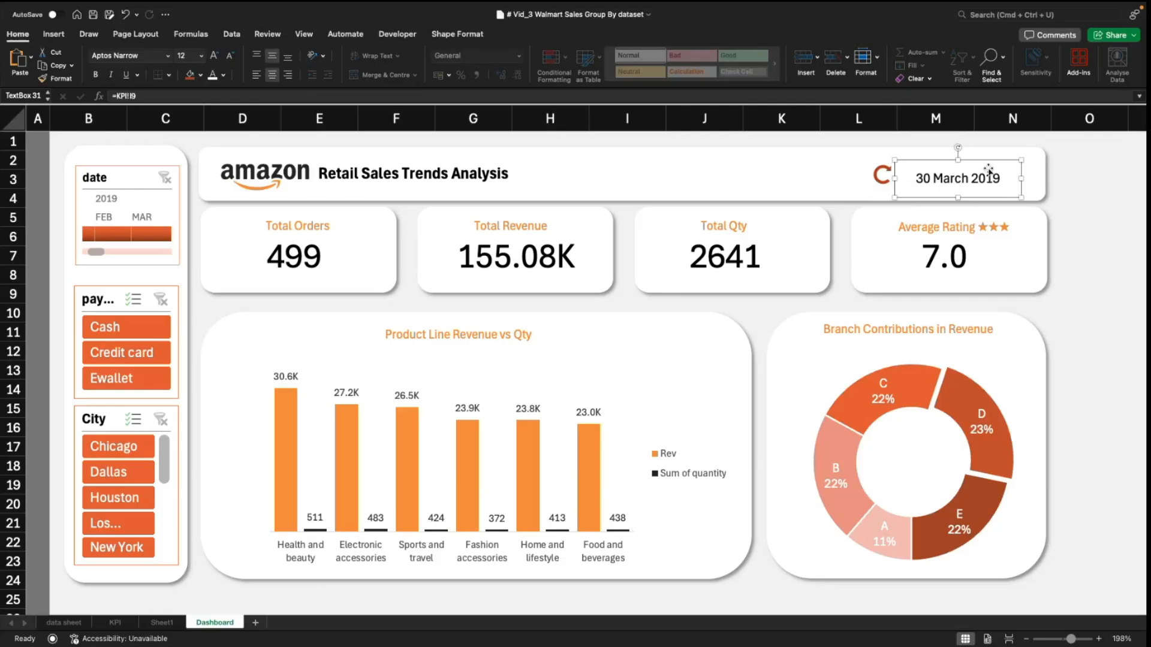
drag(988, 170, 971, 157)
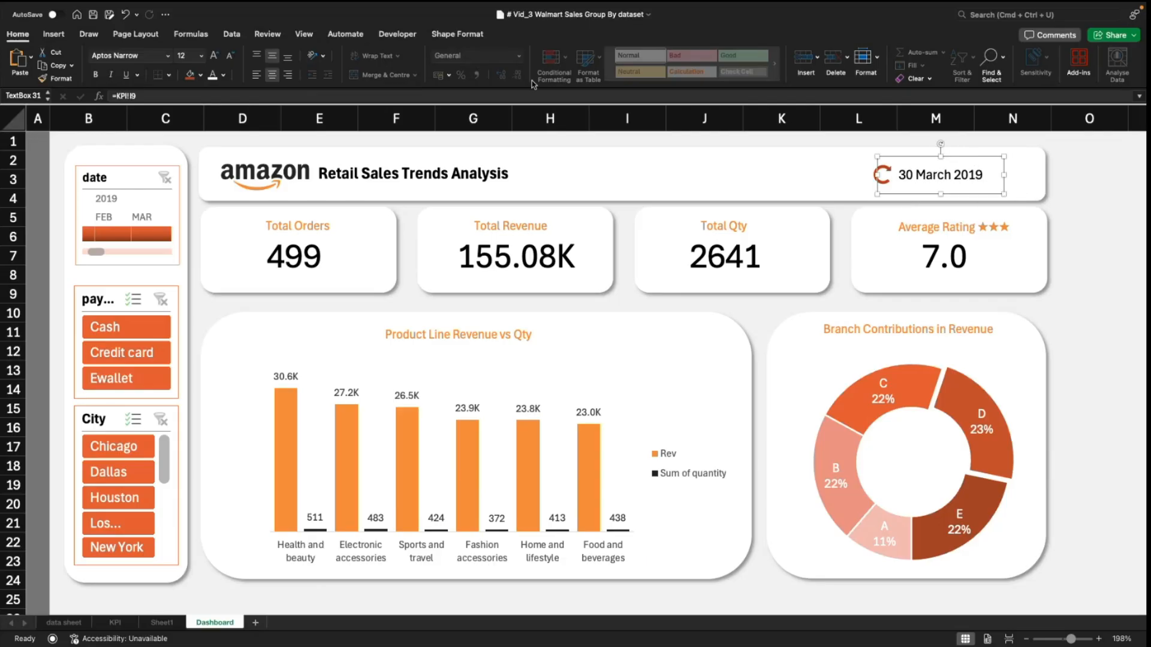
Step: Colour the header date text with the standard green after trying a lighter theme green
click(227, 74)
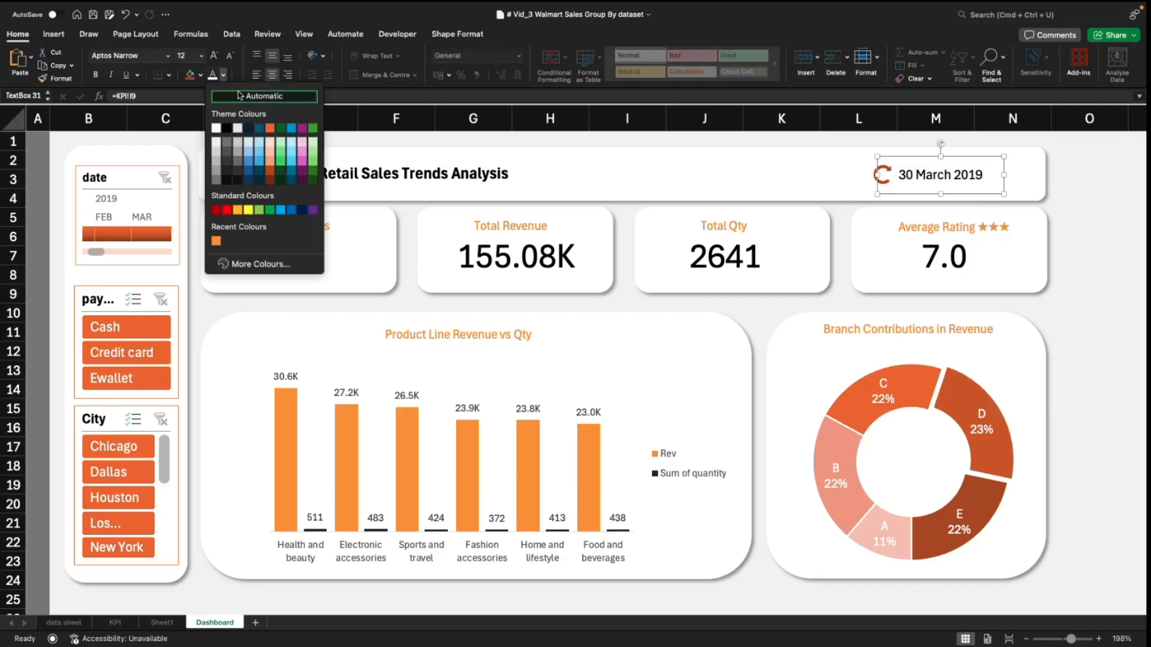
click(281, 161)
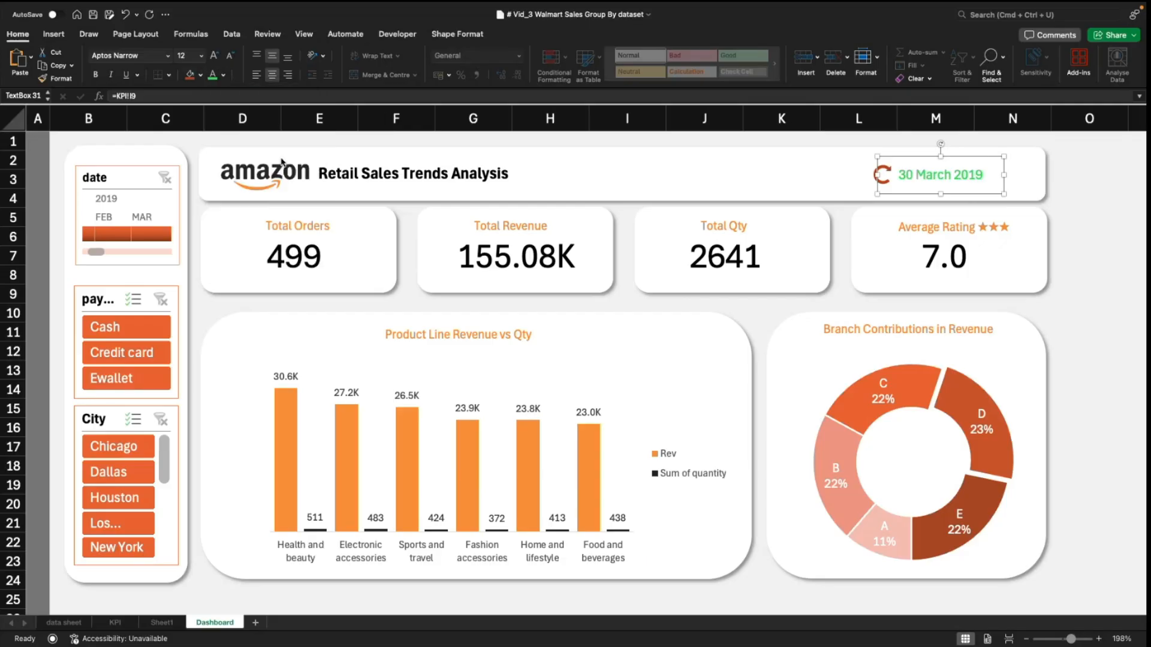
click(224, 77)
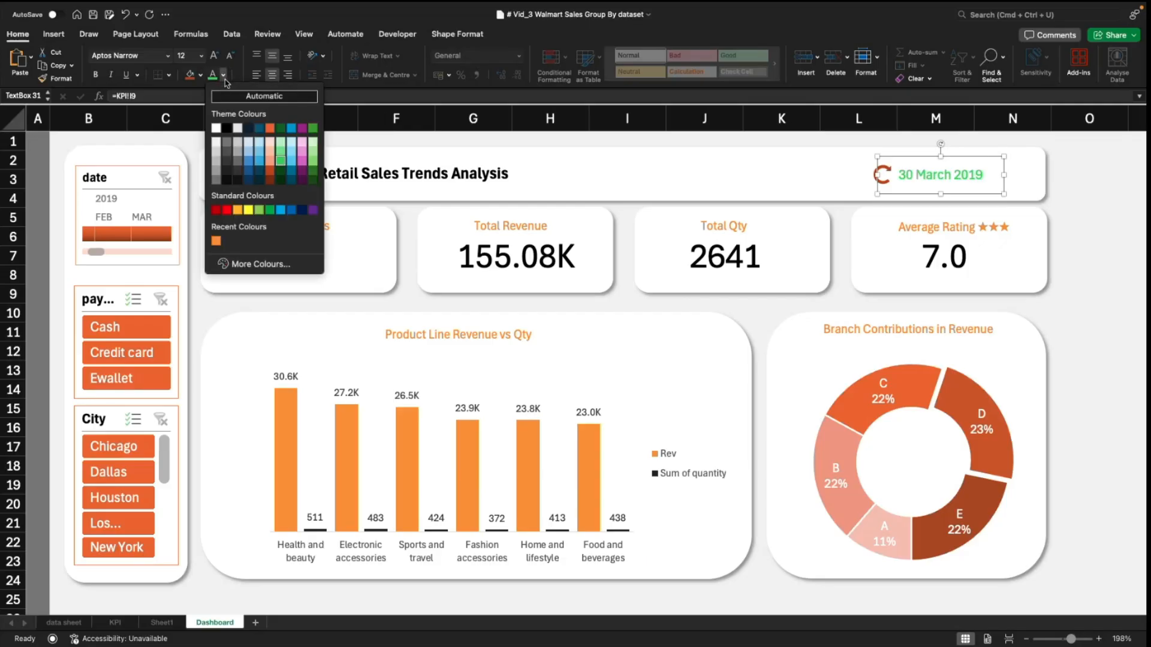
click(269, 211)
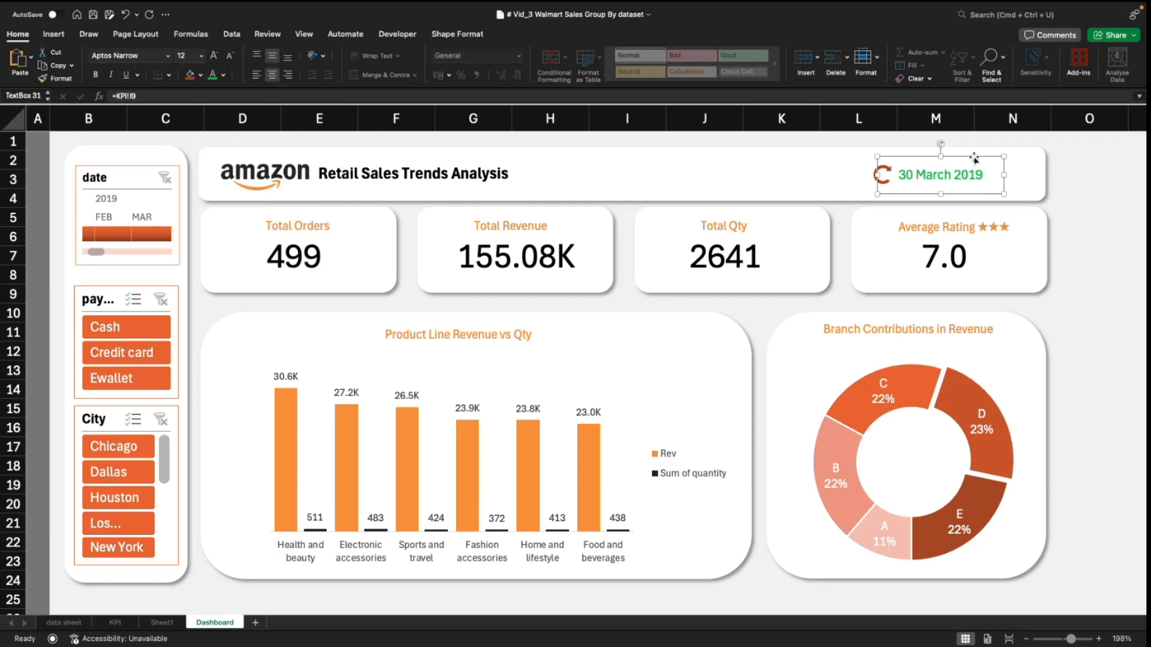
Step: Reduce the height of the header date text box and shift it into the lower part of the header, beside the refresh icon
drag(974, 158, 971, 157)
click(1121, 239)
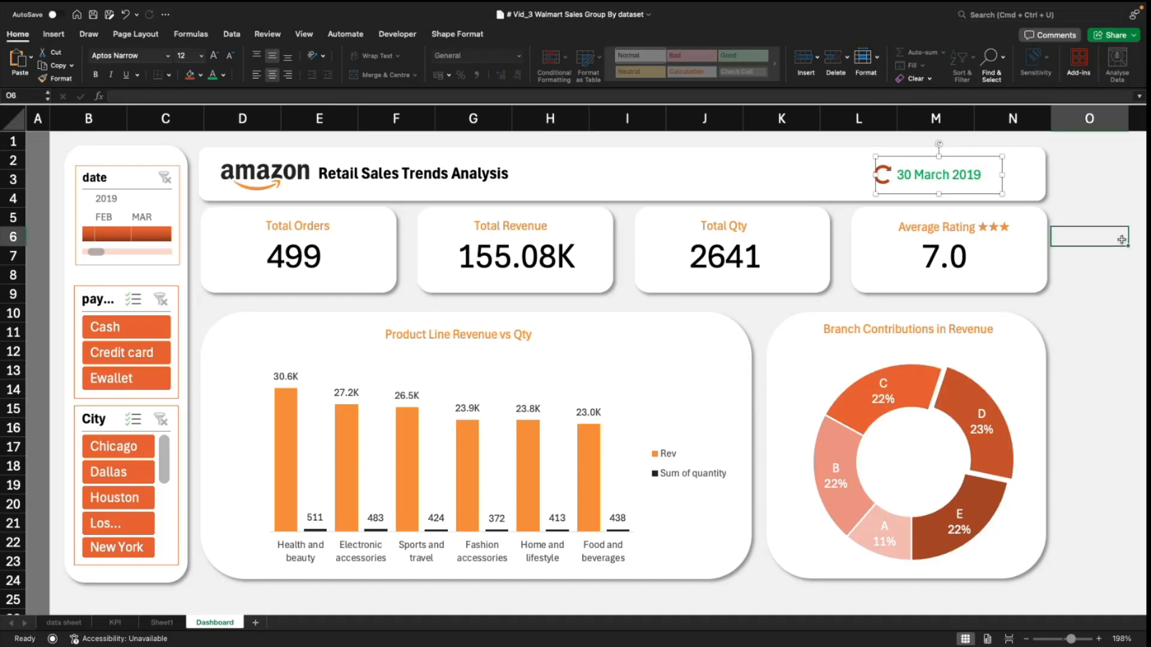
click(940, 176)
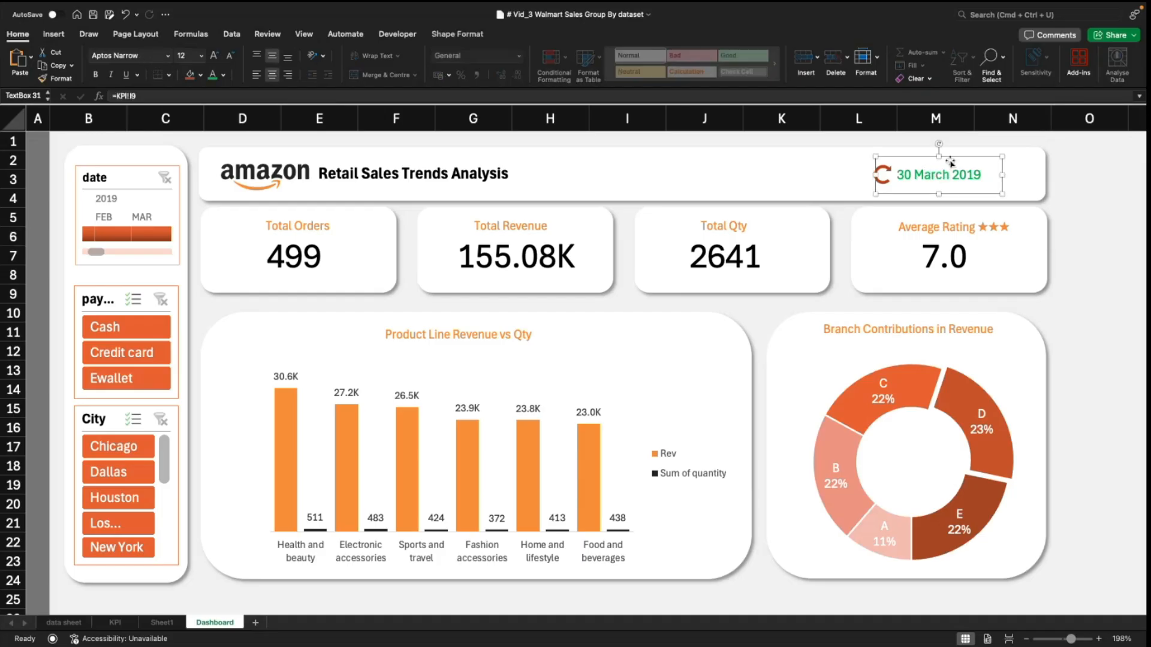
drag(939, 153, 971, 170)
click(1080, 250)
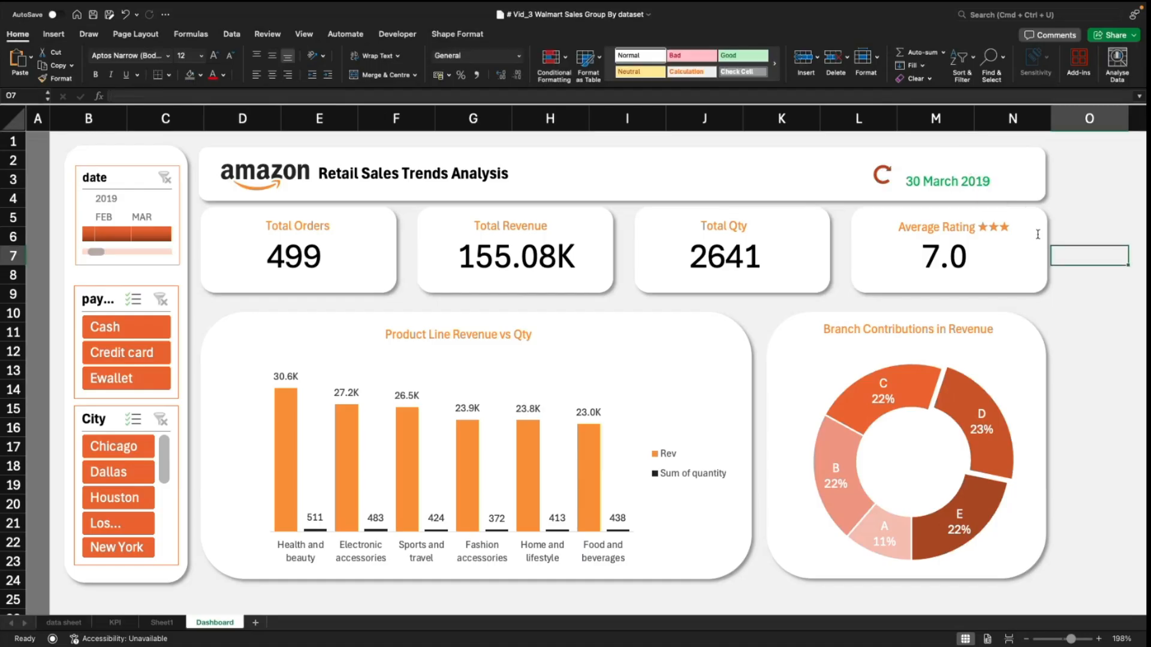
Step: Duplicate the header date text box, place the copy just above the date and replace its text with "Last Sale"
click(948, 192)
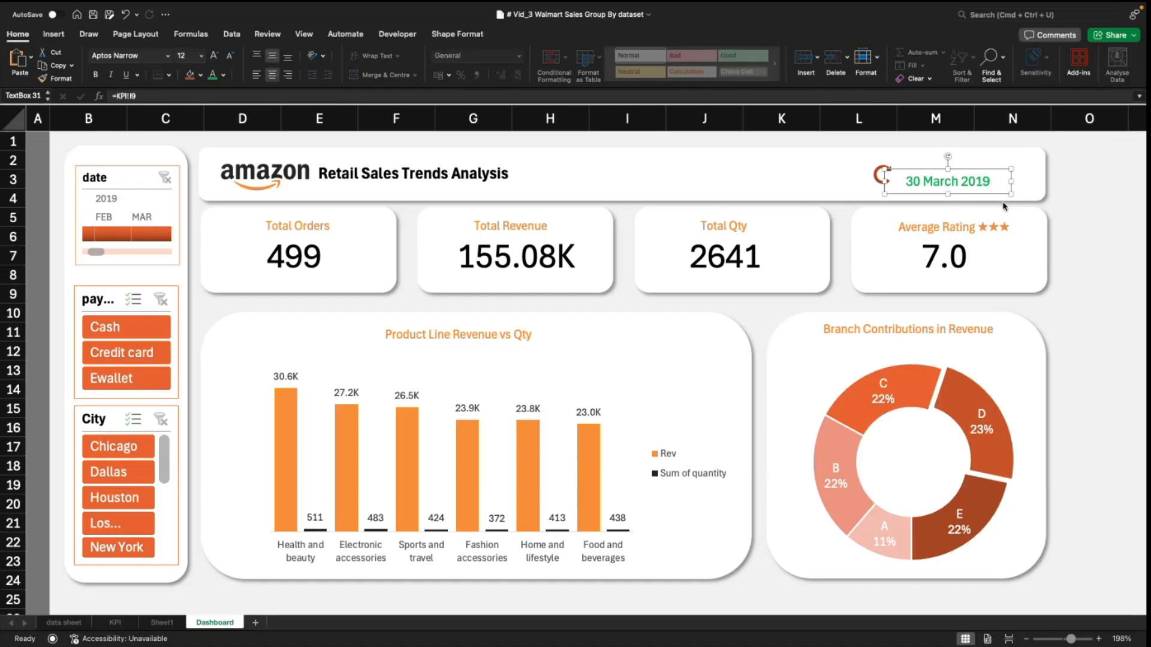
key(super+d)
drag(987, 187, 970, 156)
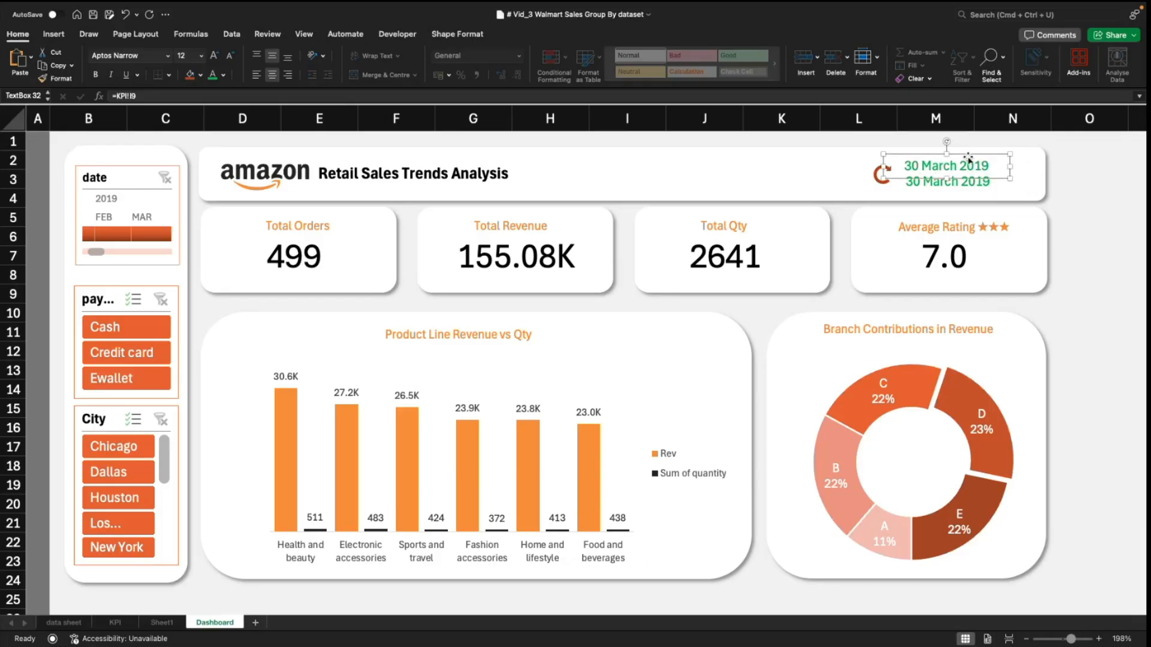
triple_click(954, 162)
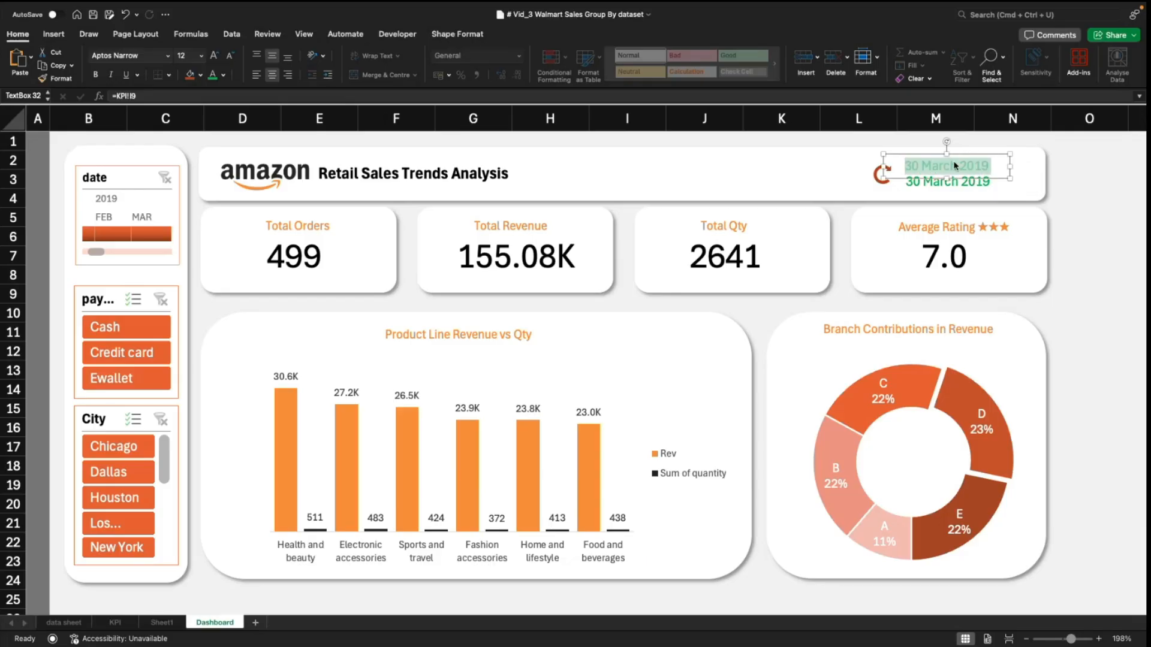
text(S)
key(BackSpace)
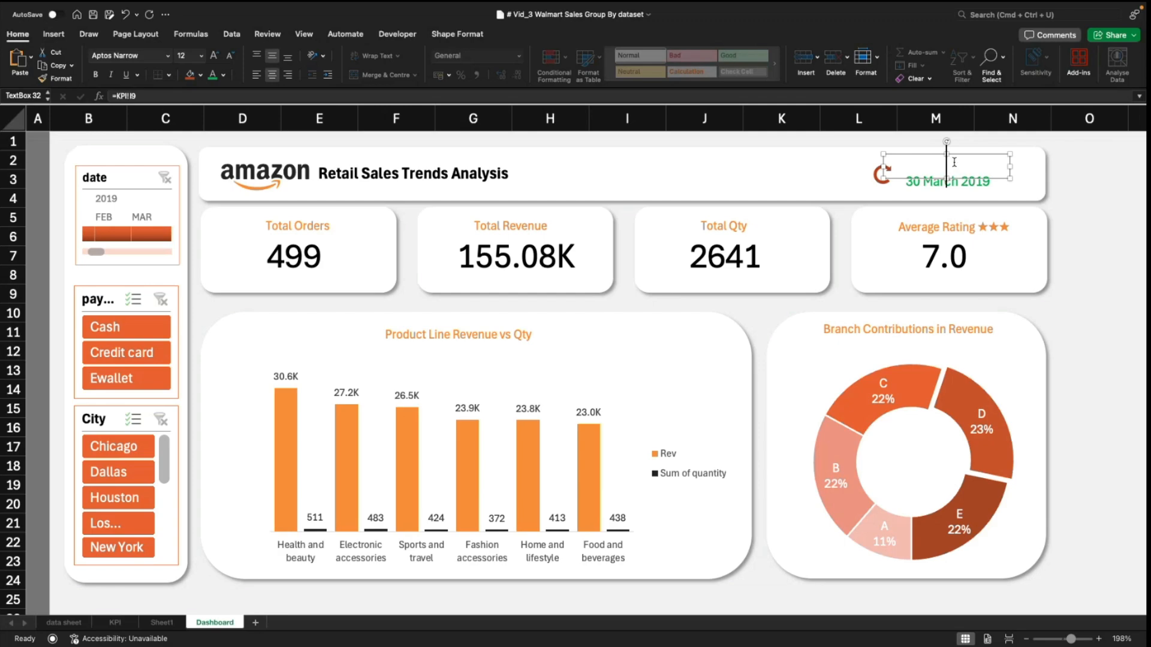
text(Last Sale)
Step: Left-align the Last Sale label and line it up with the start of the date below it
triple_click(954, 162)
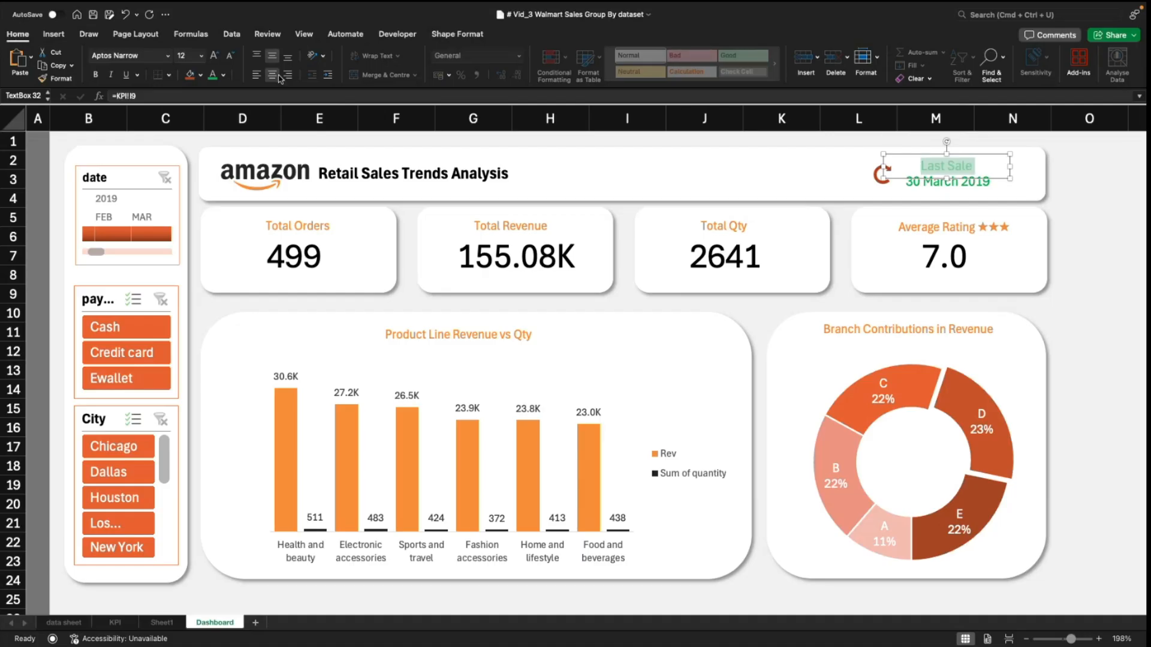
click(256, 74)
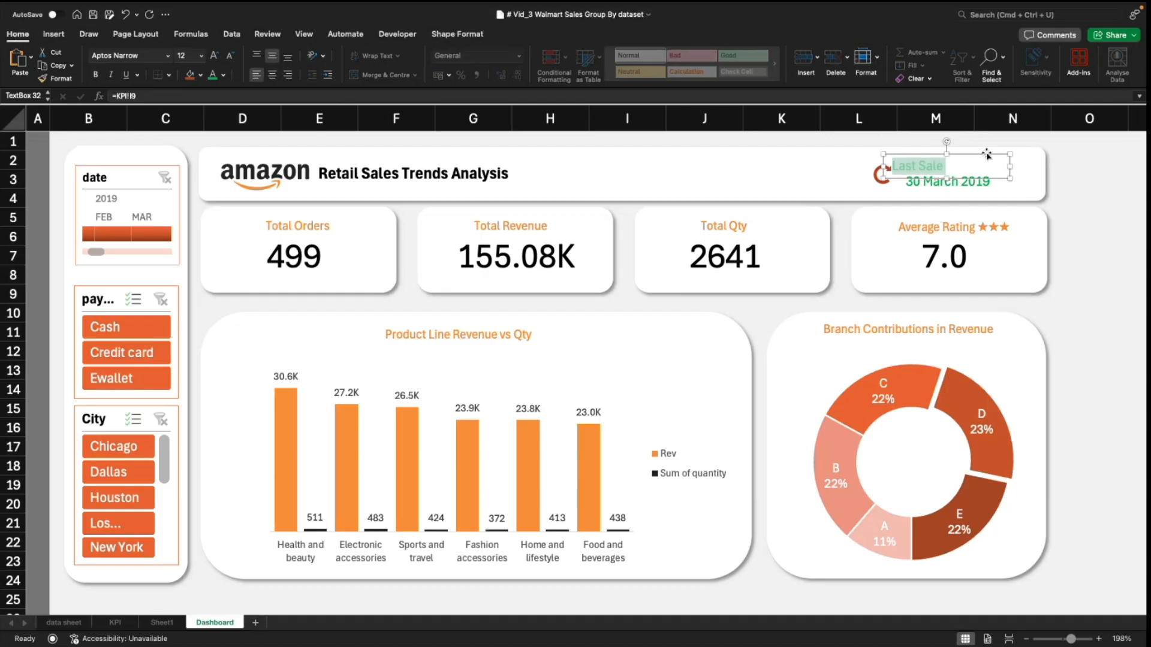
drag(987, 155, 1001, 152)
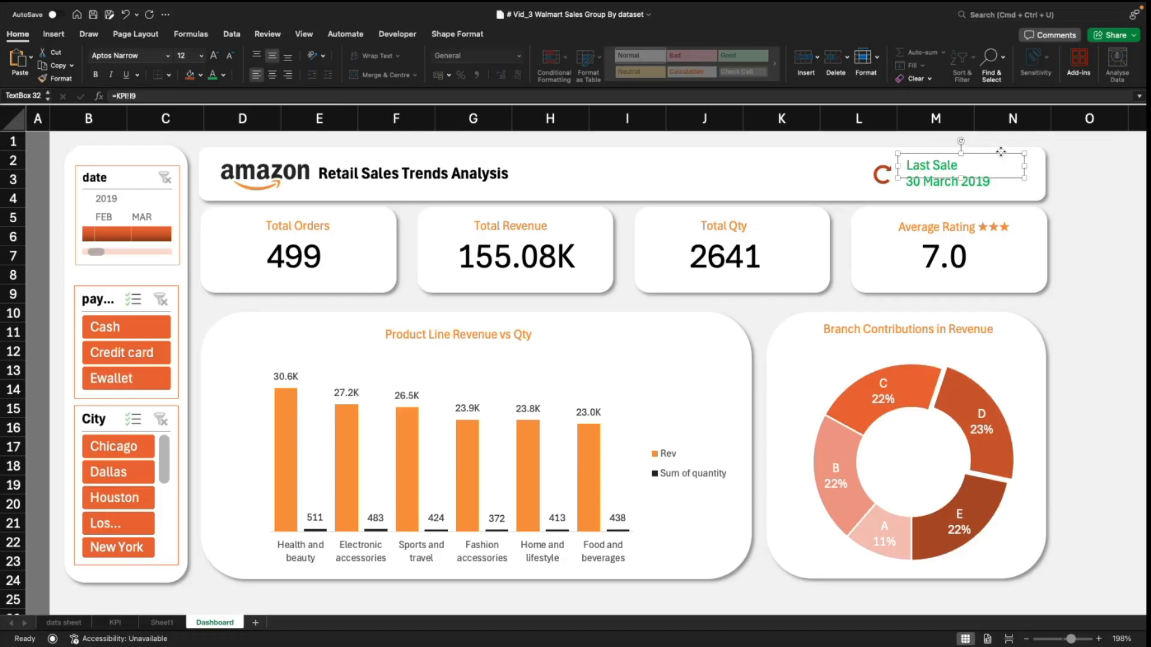
Step: Colour the Last Sale label text with a theme orange shade
triple_click(941, 164)
click(224, 75)
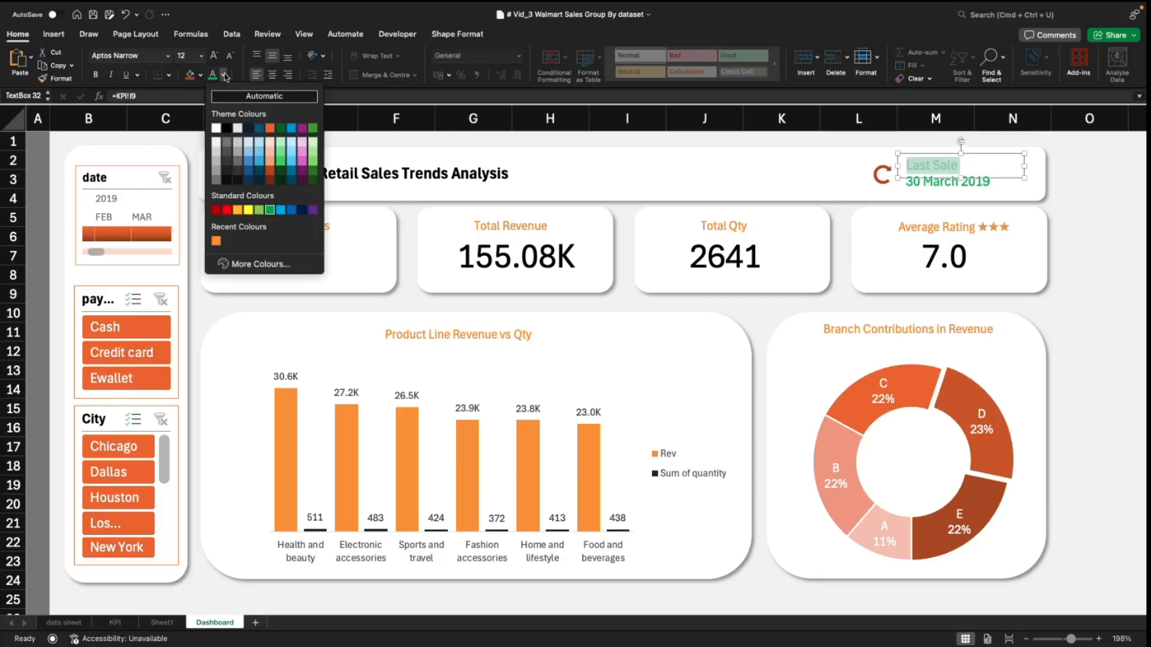
click(268, 146)
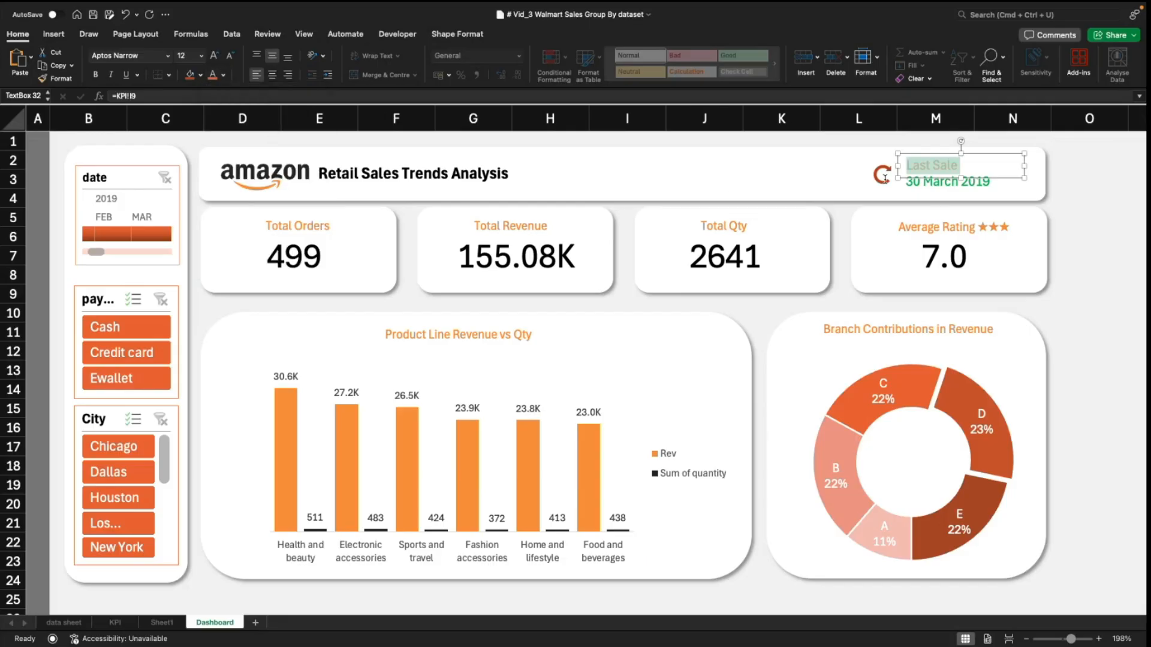
click(1109, 235)
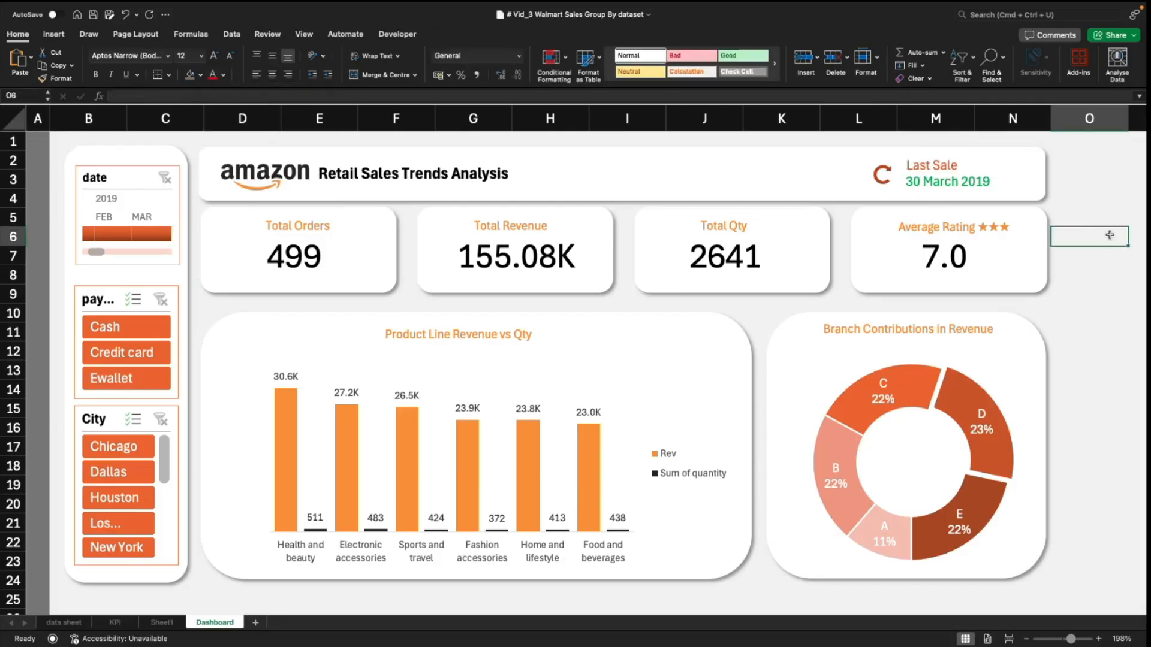
click(891, 174)
click(1079, 240)
click(989, 185)
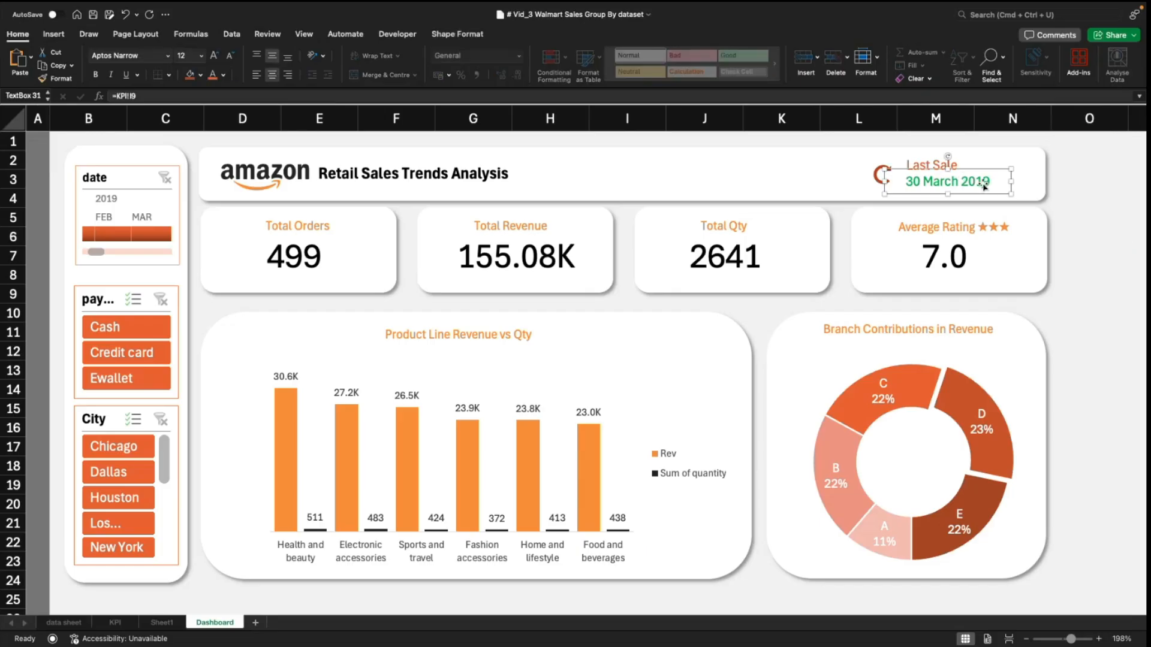
click(1119, 296)
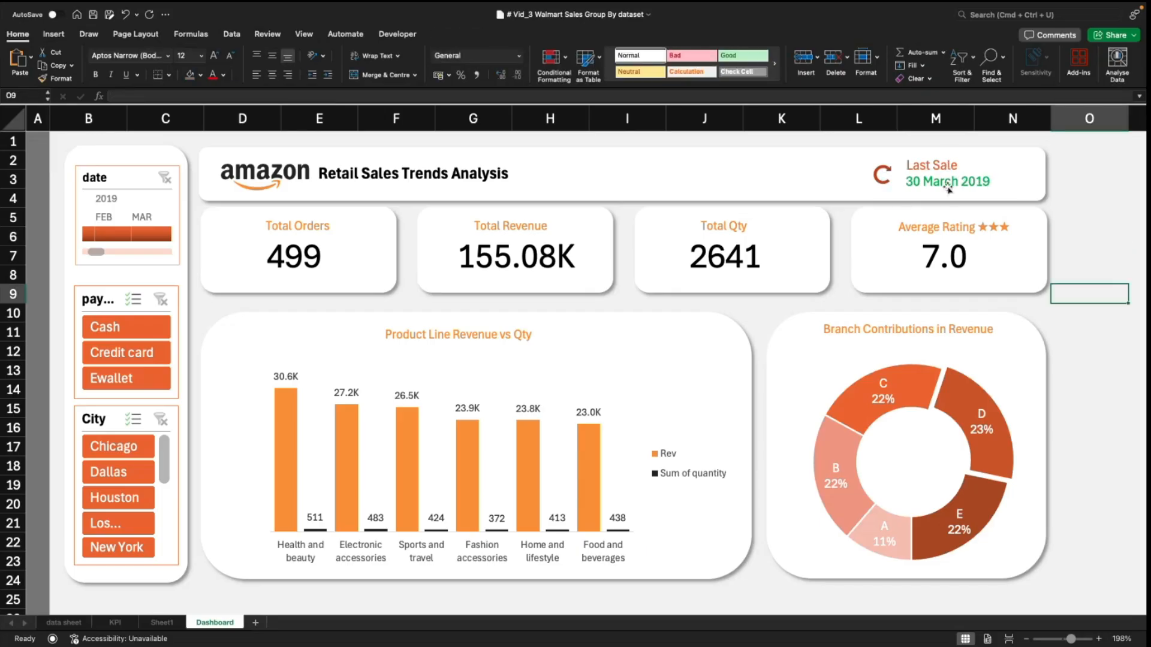
Step: Copy the last record in row 1001 of the data sheet and paste it into row 1002 as a new test record
click(73, 626)
click(247, 436)
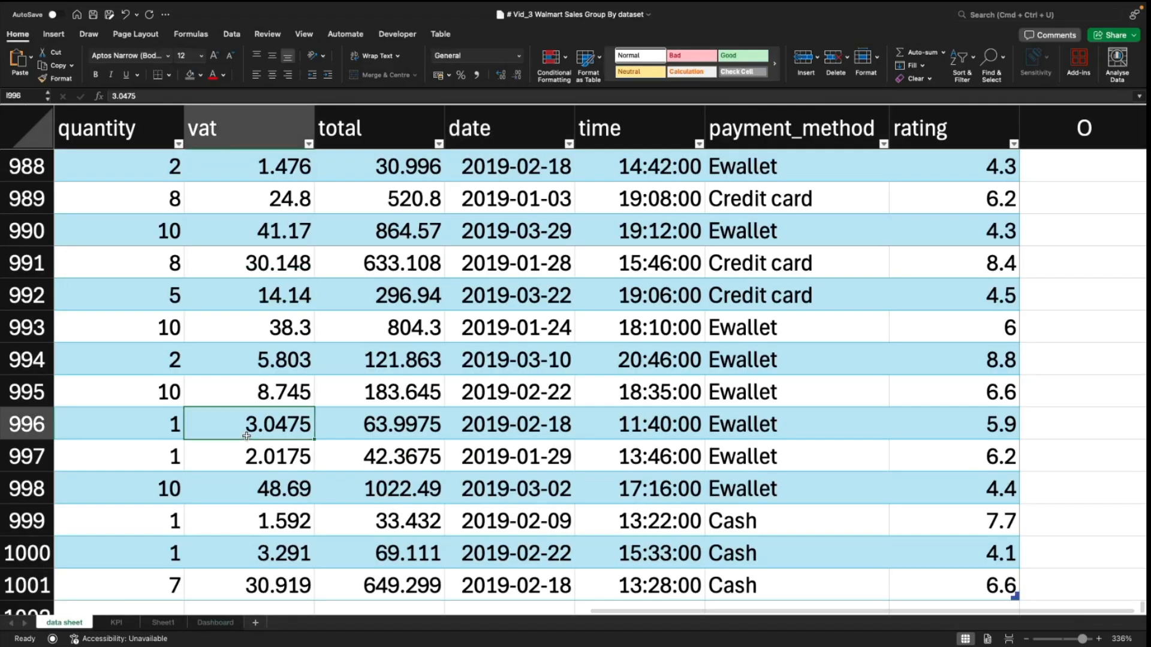
key(ctrl+Down)
key(Down)
key(Up)
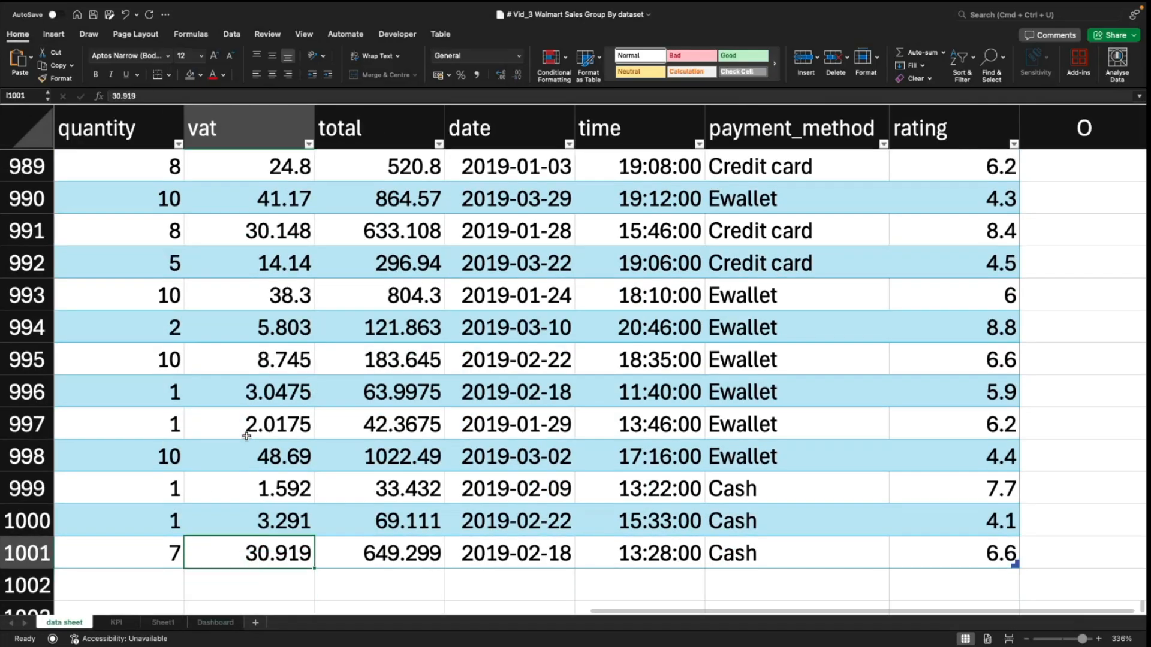
key(Left)
key(ctrl+Left)
key(Right)
key(Right)
key(Right)
key(Right)
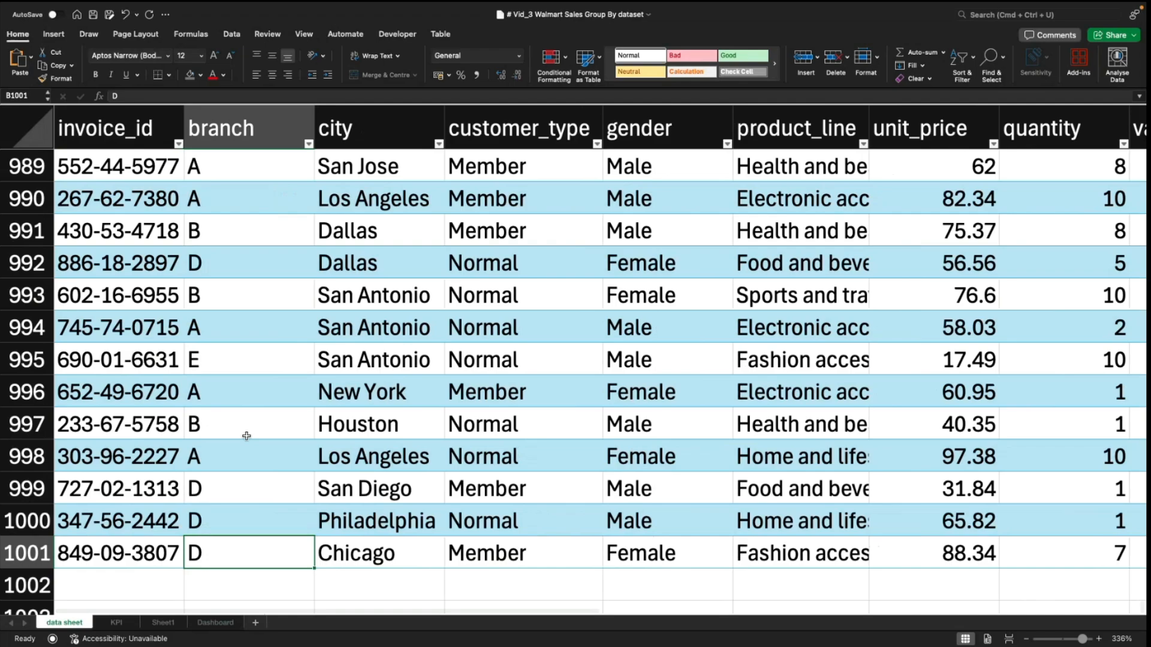
key(Right)
key(Right)
key(Right)
key(Right)
key(Right)
key(Right)
key(Right)
key(Right)
key(Right)
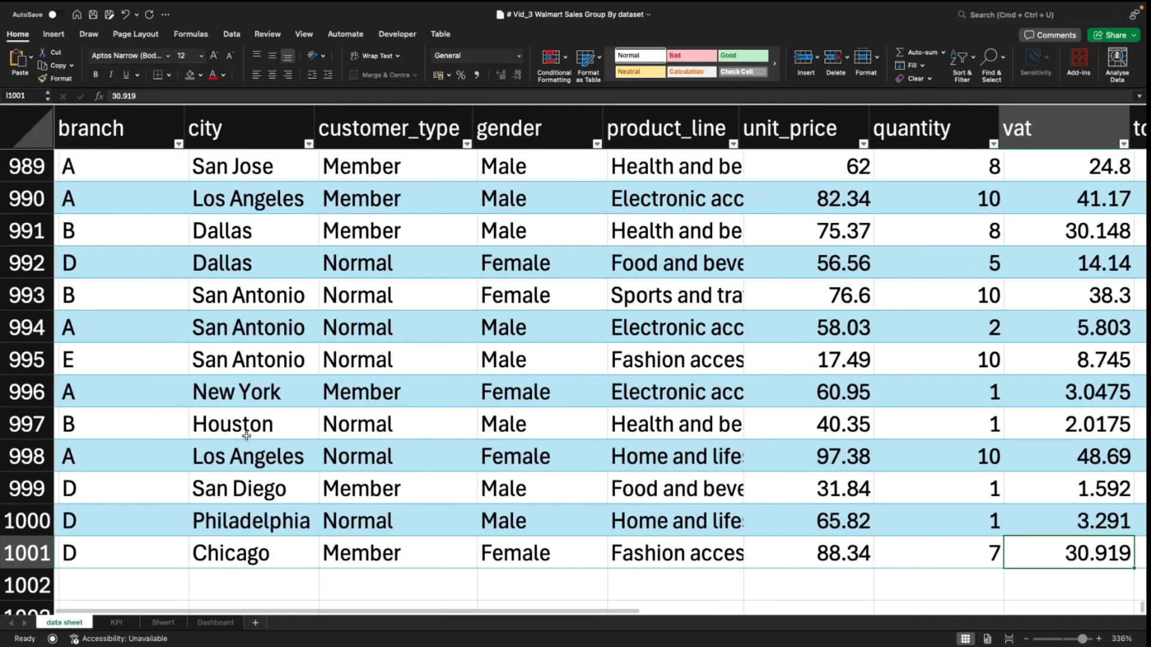
key(Left)
key(Left)
key(Left)
key(Left)
key(Left)
key(Left)
key(Left)
key(Left)
key(Left)
key(Left)
key(Left)
key(Left)
key(Left)
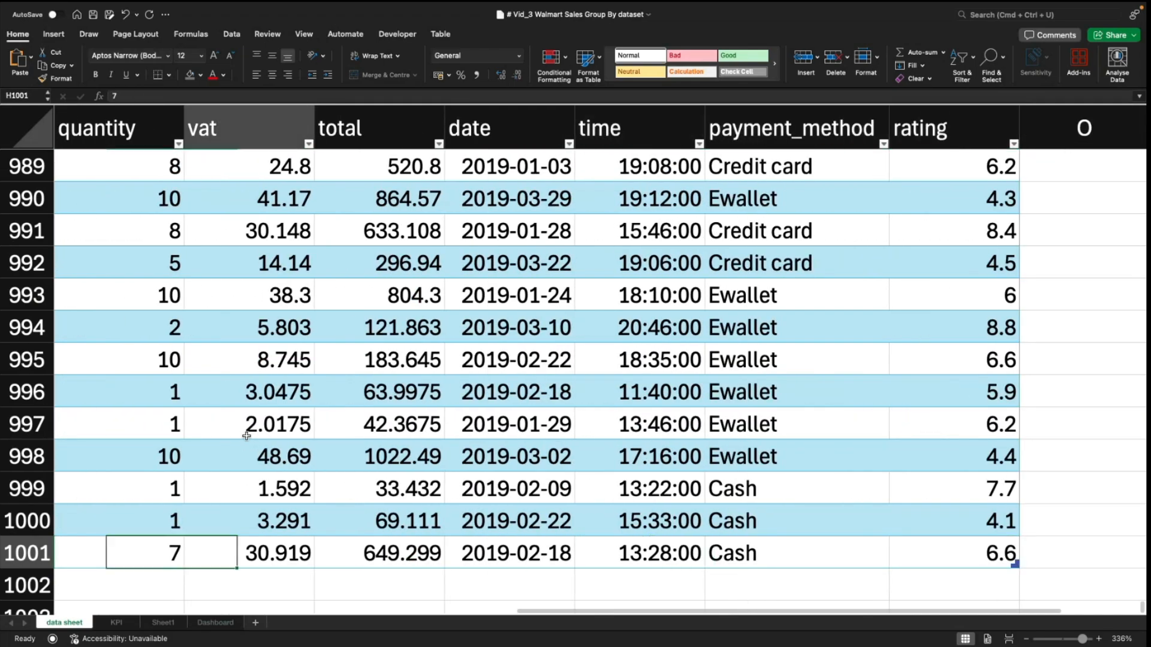
key(super+shift+Right)
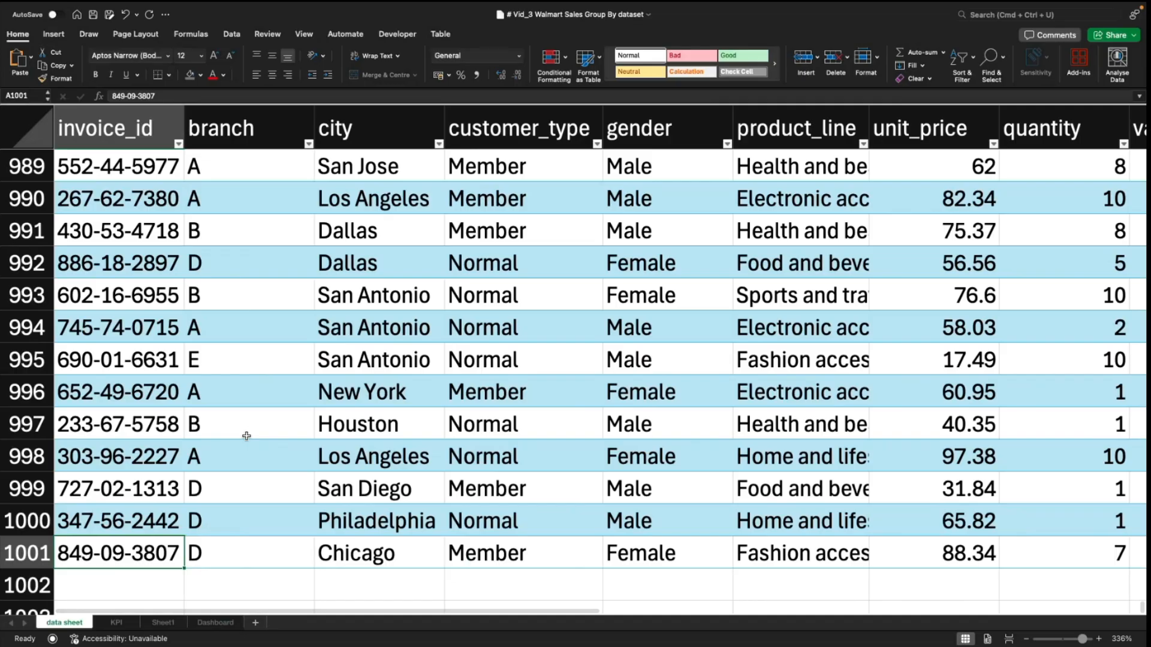
key(super+c)
key(Down)
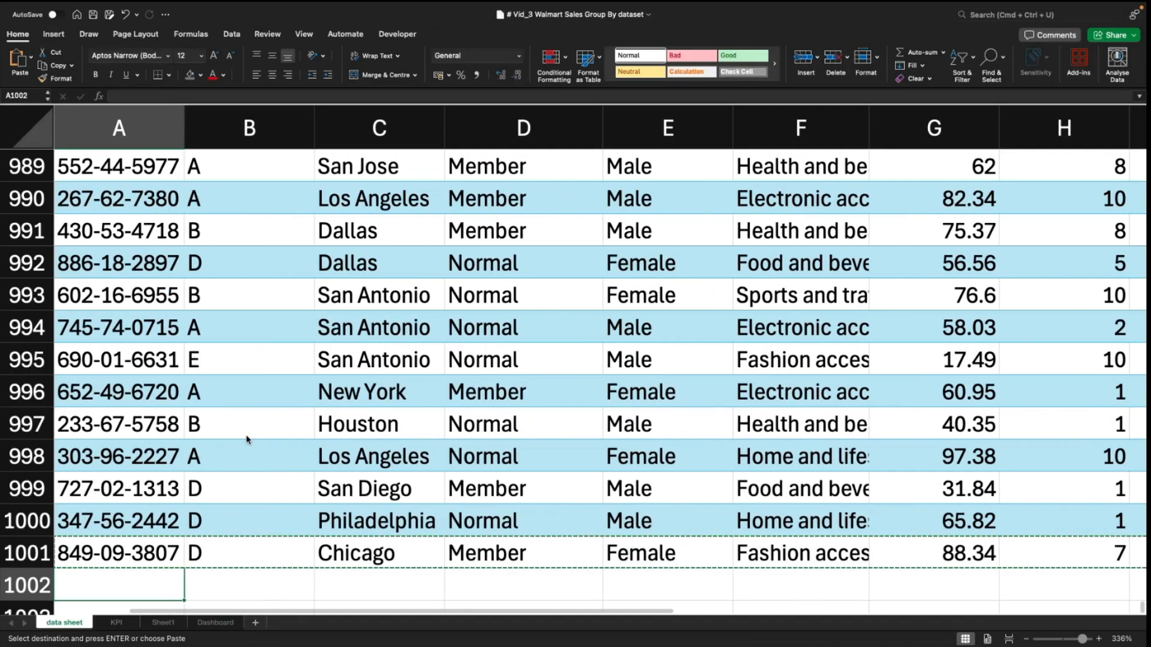
key(Right)
key(Left)
key(super+v)
Step: Set the new record's date in K1002 to today's date, 2025-03-06
key(Right)
key(Right)
key(Right)
key(Right)
key(Right)
key(Right)
key(Right)
key(Right)
key(Right)
key(Right)
key(Right)
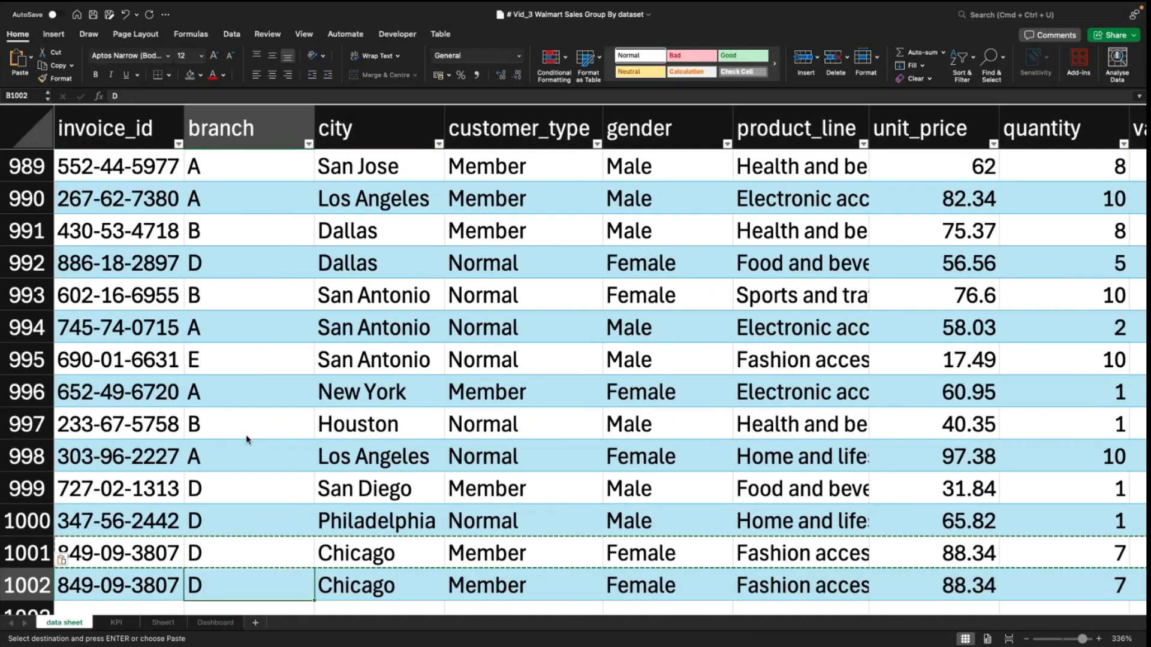
key(Left)
key(Left)
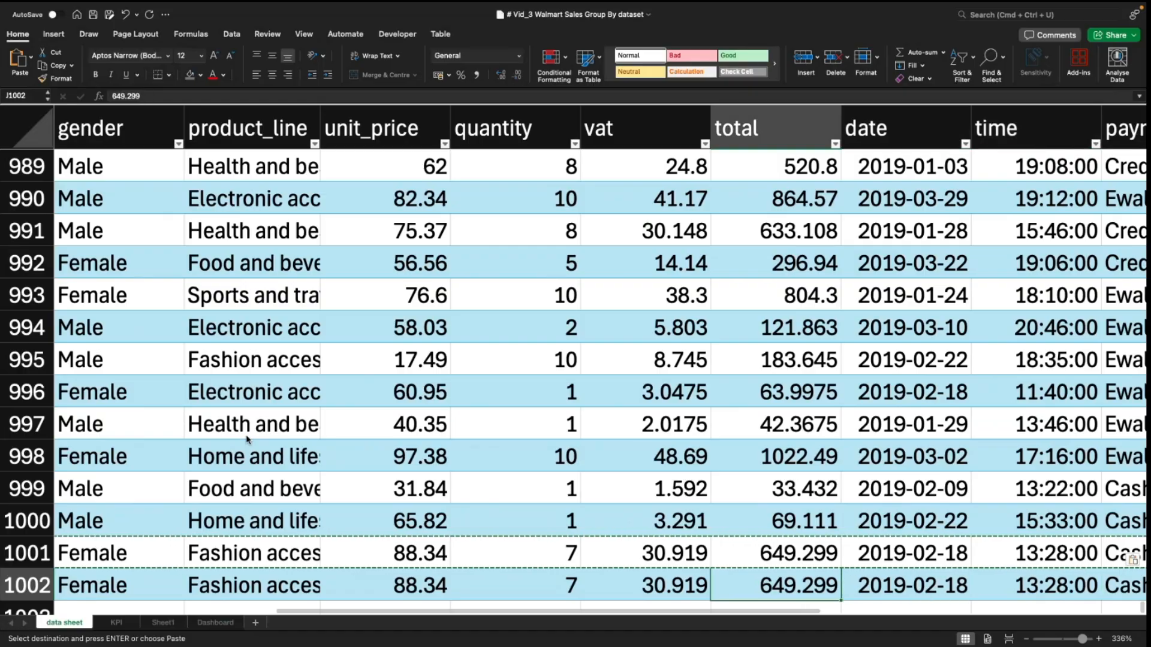
key(Right)
key(super+semicolon)
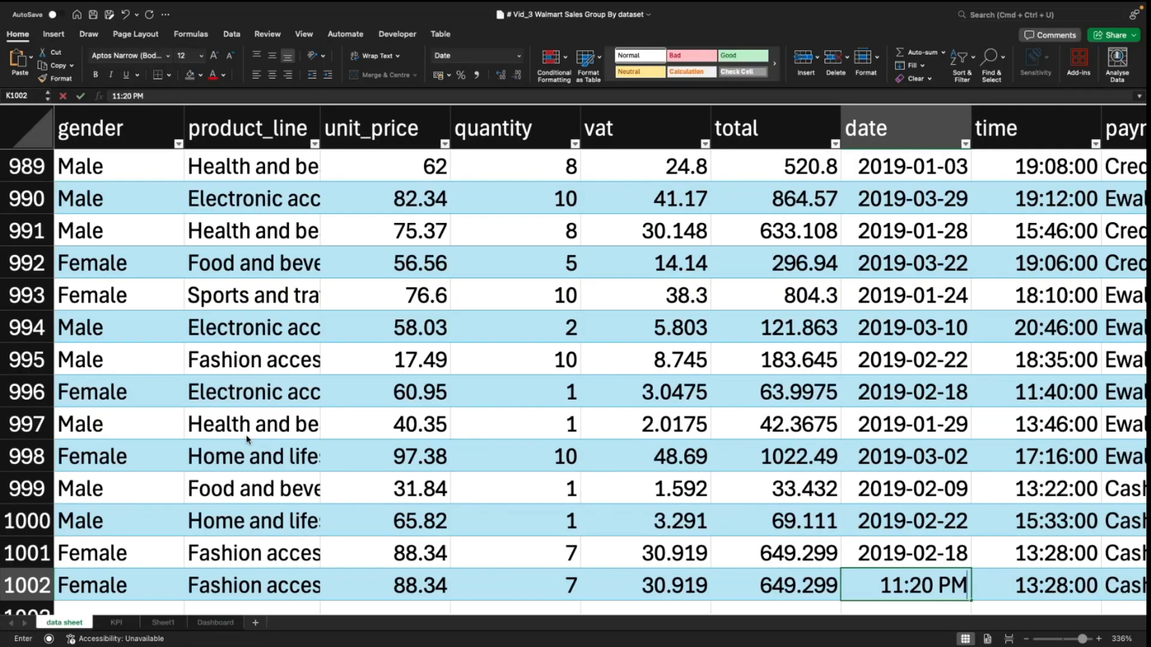
key(super+z)
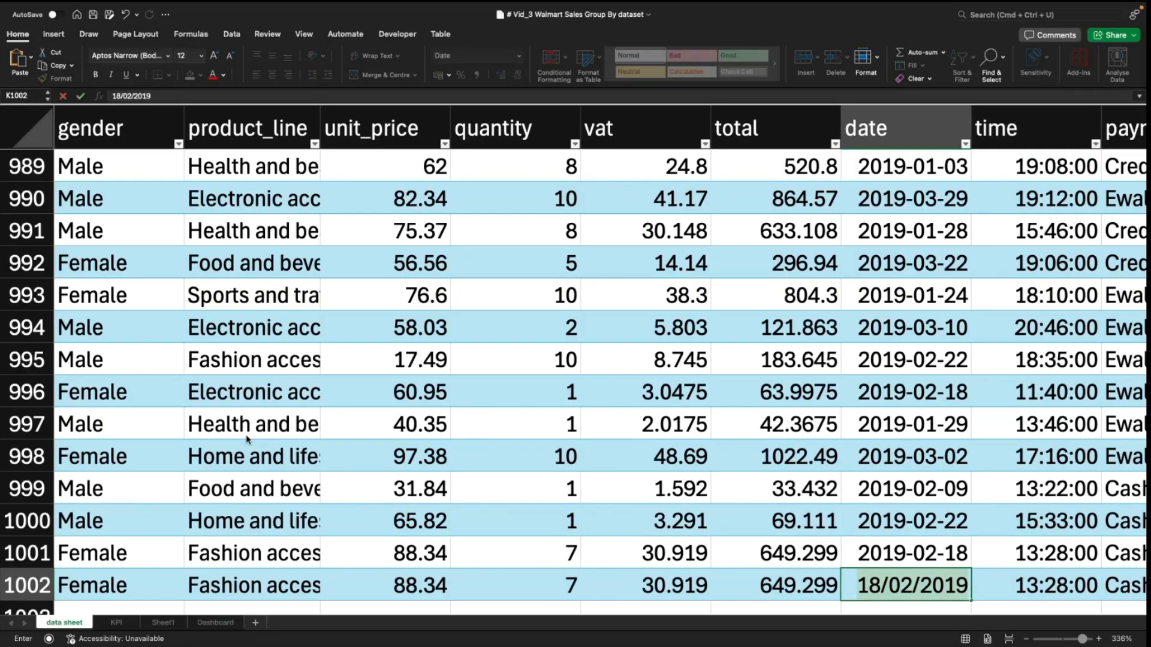
key(ctrl+semicolon)
key(Return)
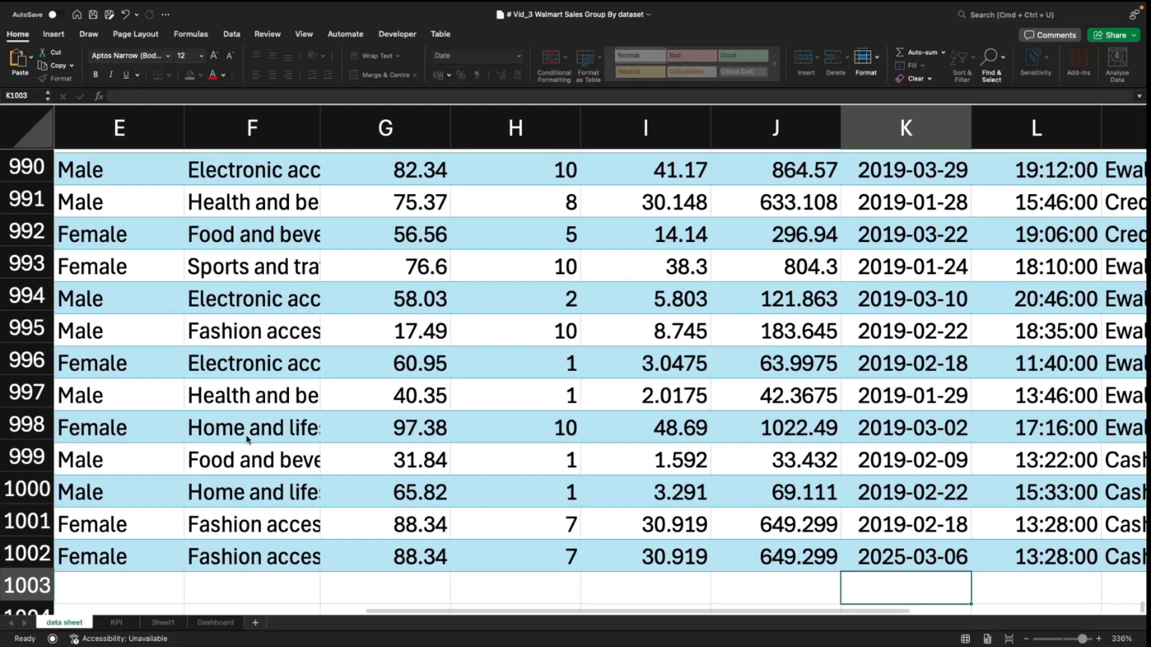
Step: Set the new record's quantity in H1002 to 25
key(Up)
key(Left)
key(Left)
key(Left)
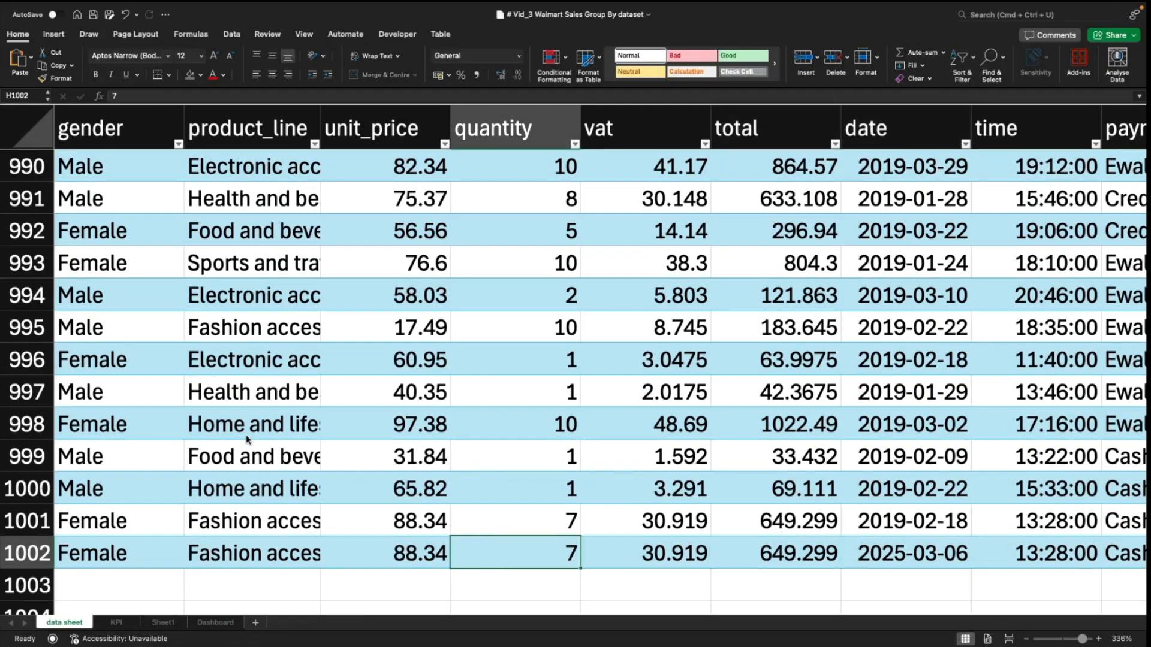
text(25)
key(Return)
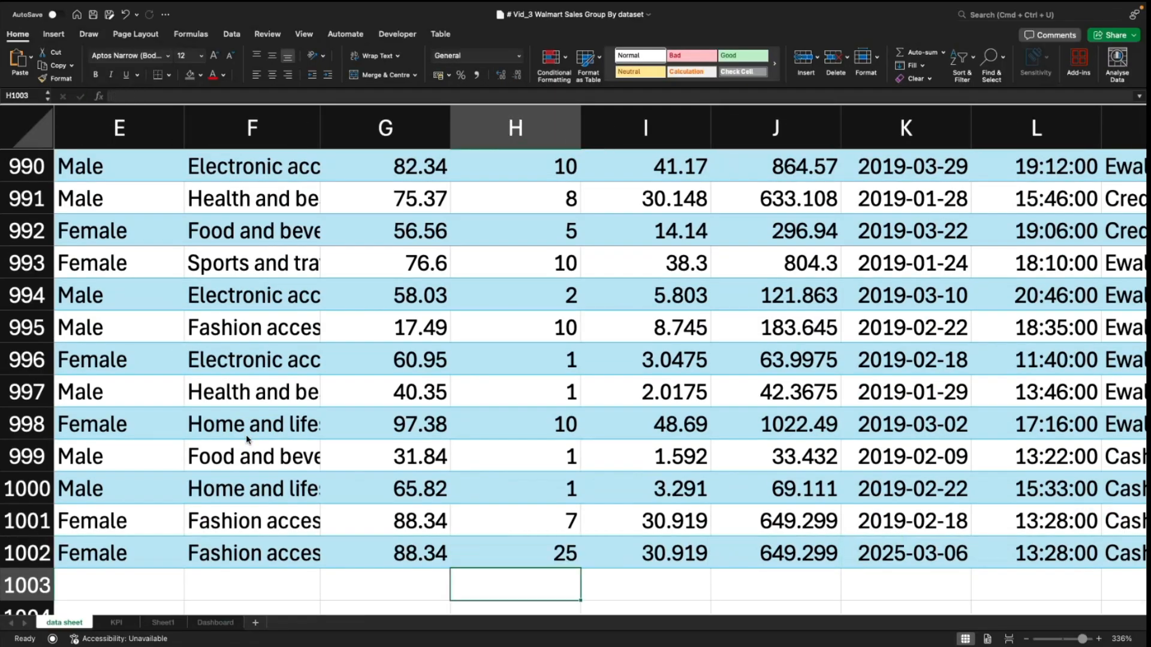
Step: Set the new record's branch in B1002 to Y
key(Up)
key(Left)
key(Left)
key(Left)
key(Left)
key(Left)
key(Left)
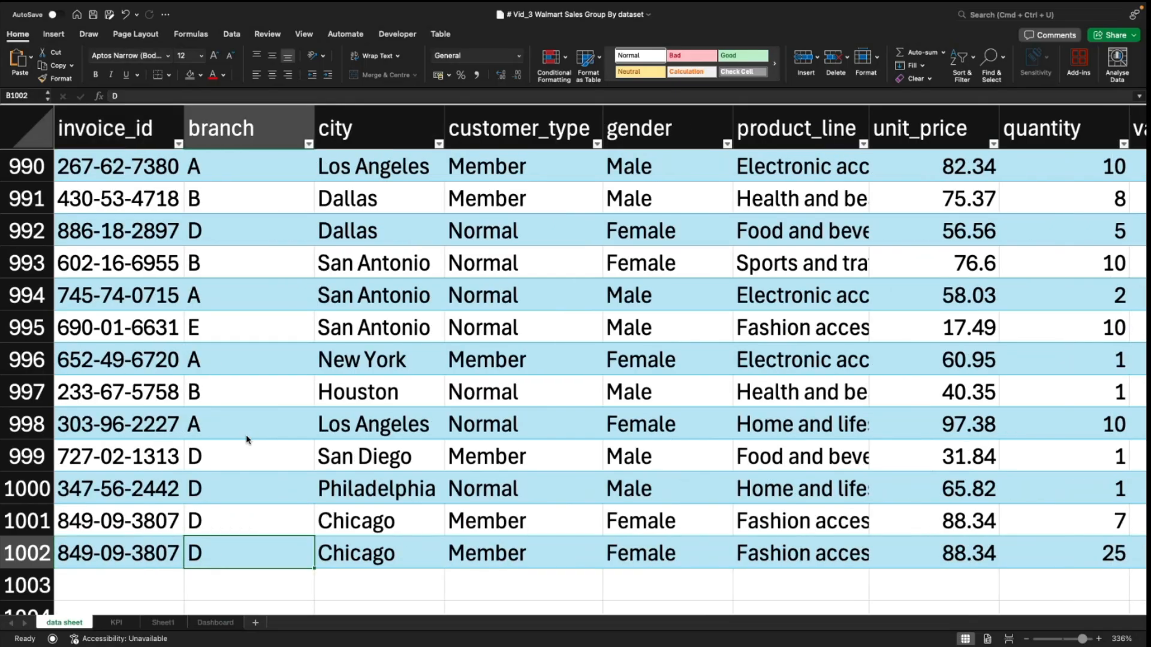
text(Y)
key(Return)
key(Up)
Step: On the Dashboard sheet, left-align the header date text and shift its box to line up under the Last Sale label
click(203, 625)
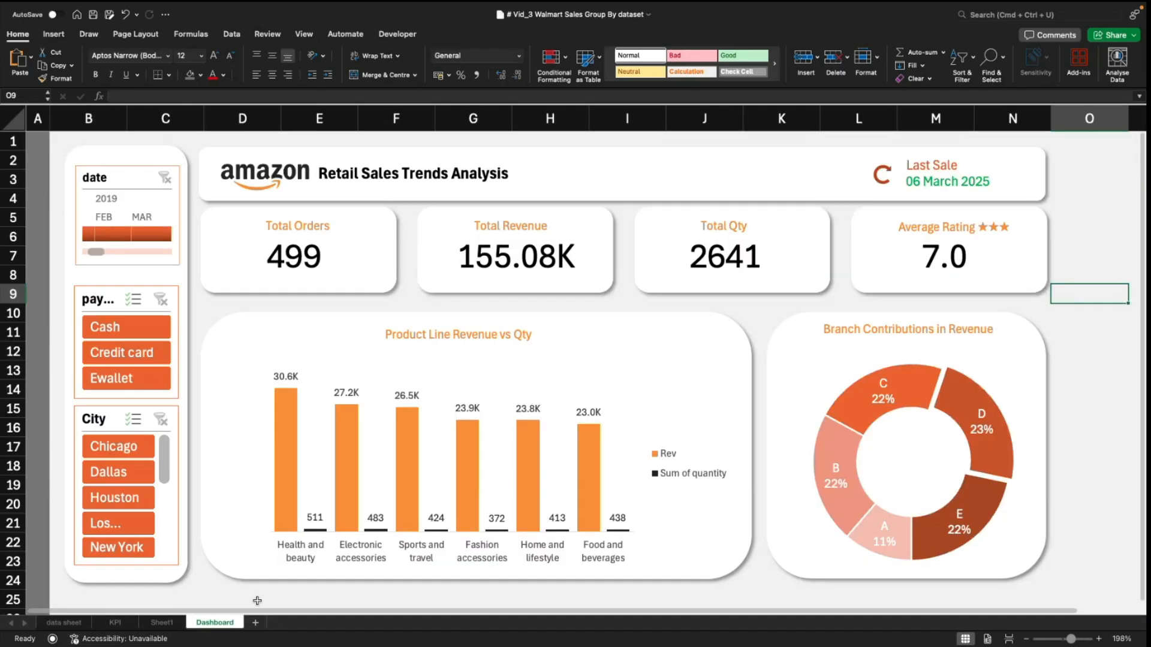
click(936, 188)
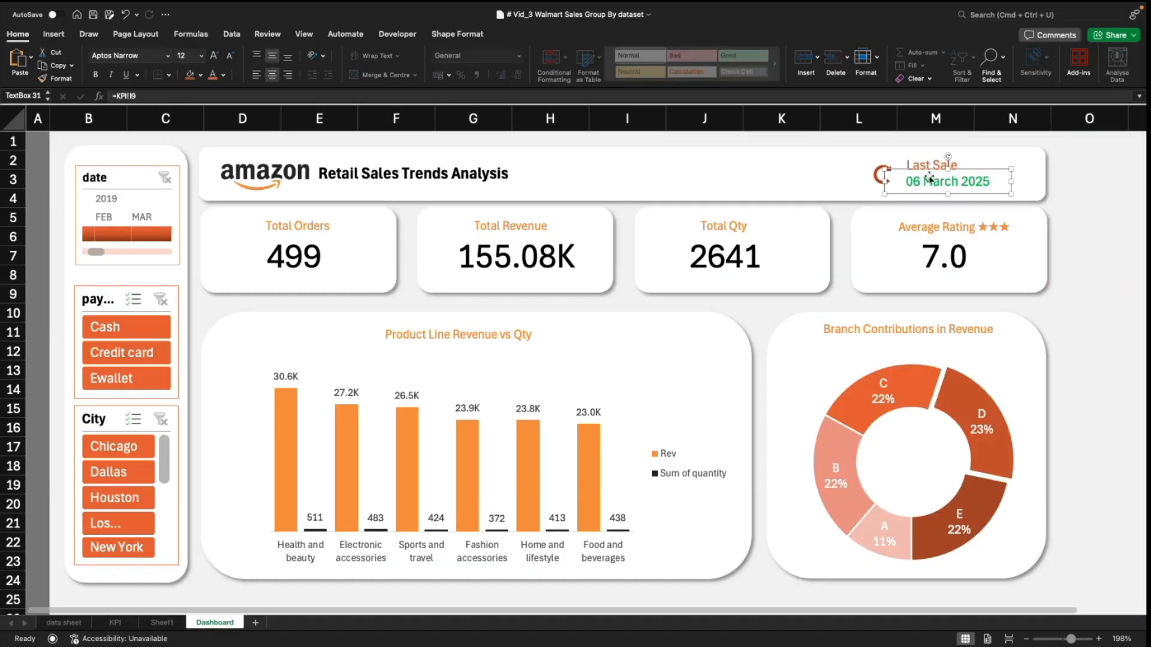
click(256, 74)
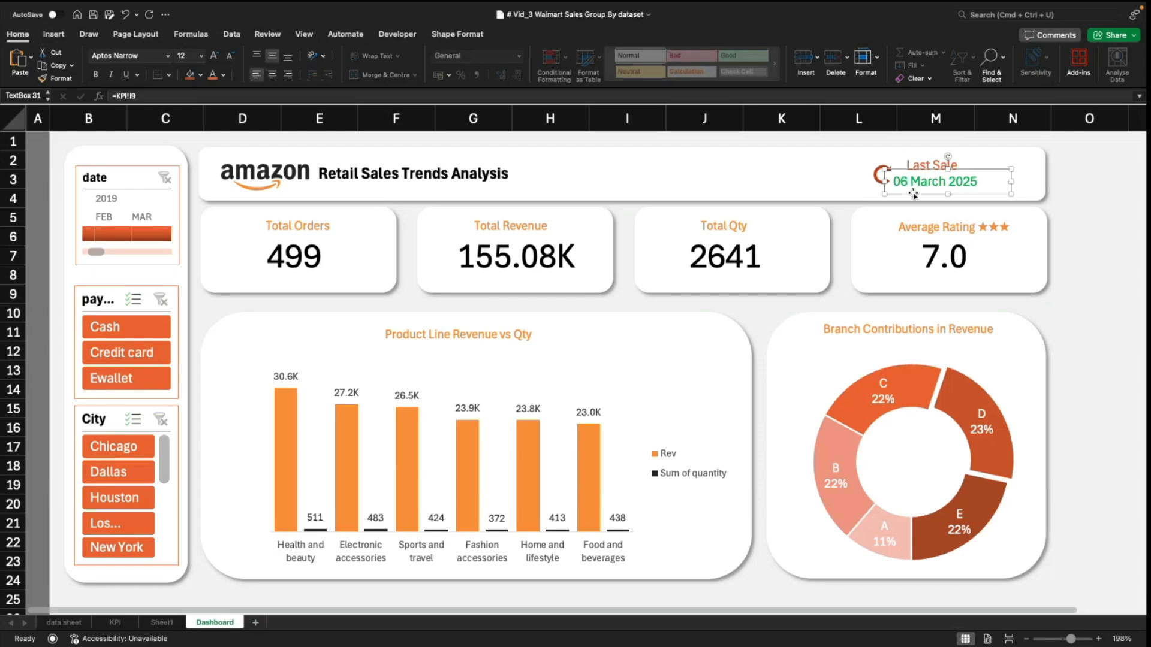
mouse_move(972, 169)
mouse_down()
mouse_move(999, 170)
mouse_move(984, 169)
mouse_up()
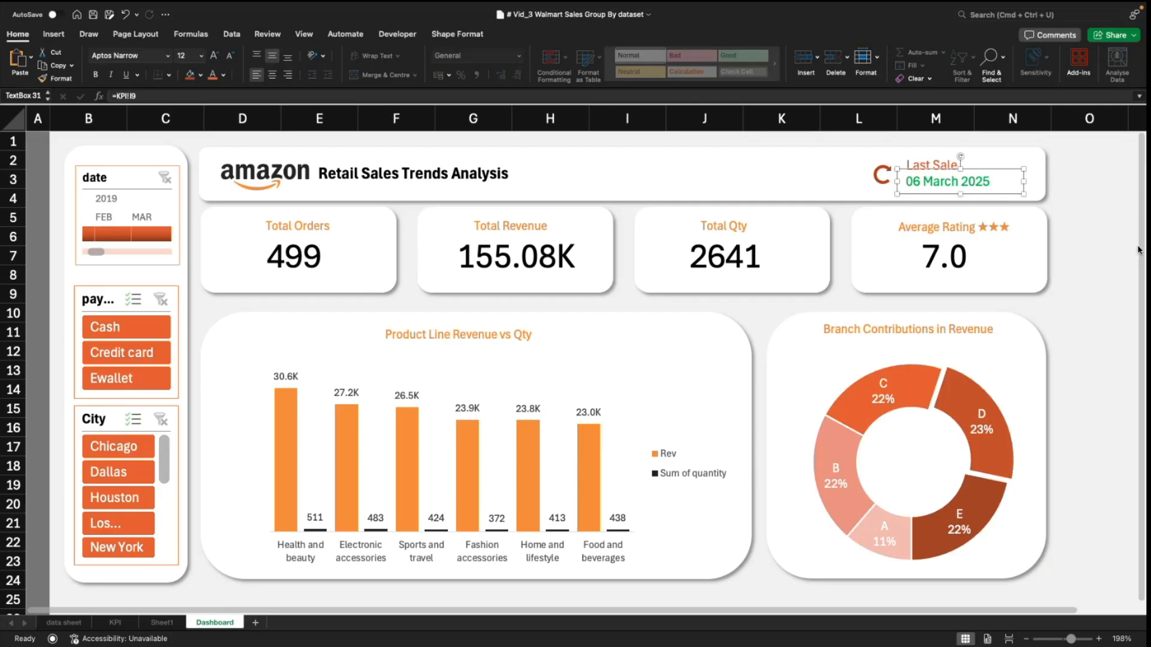
click(1085, 294)
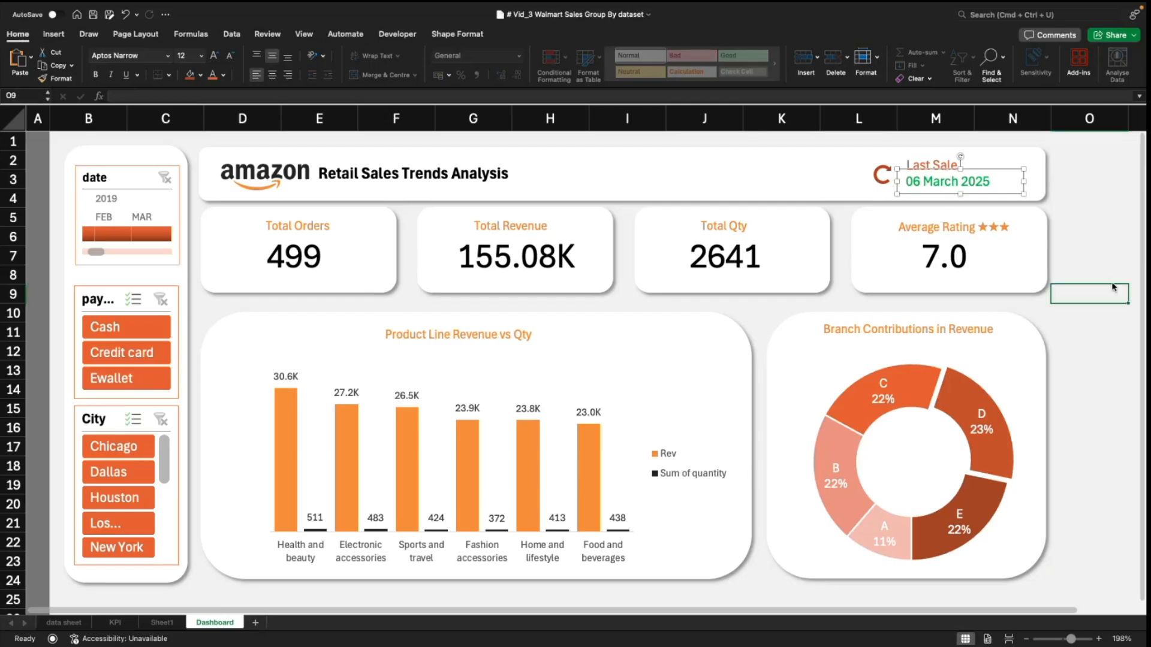
Step: Open the stock icon library and search it for "sale"
click(881, 175)
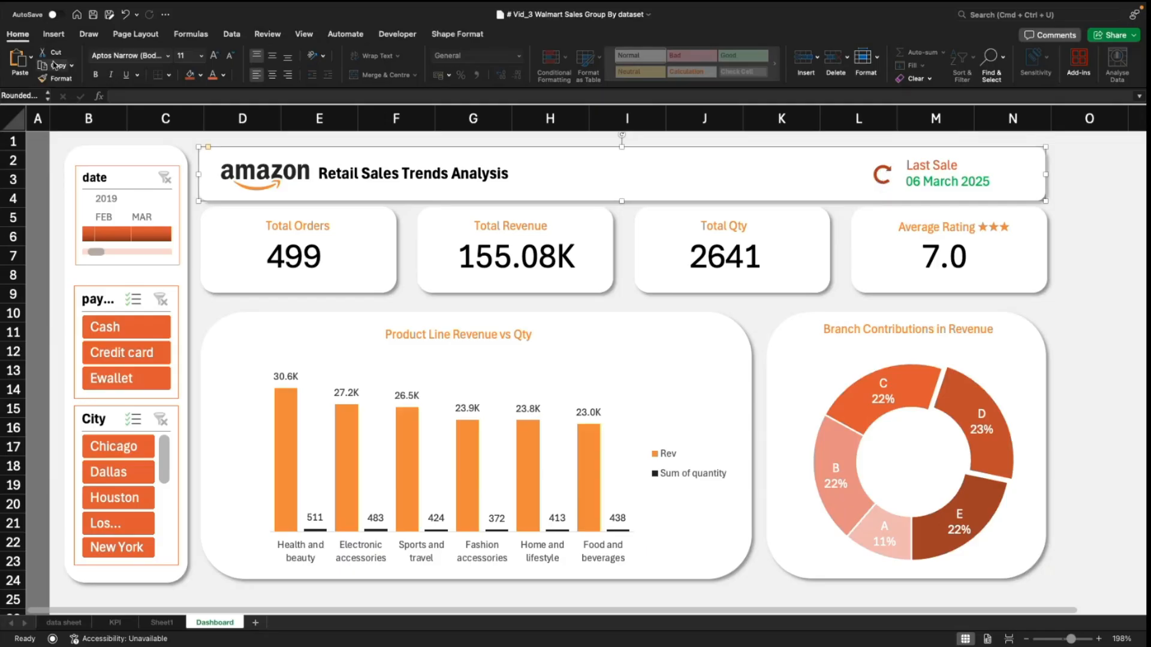
click(54, 35)
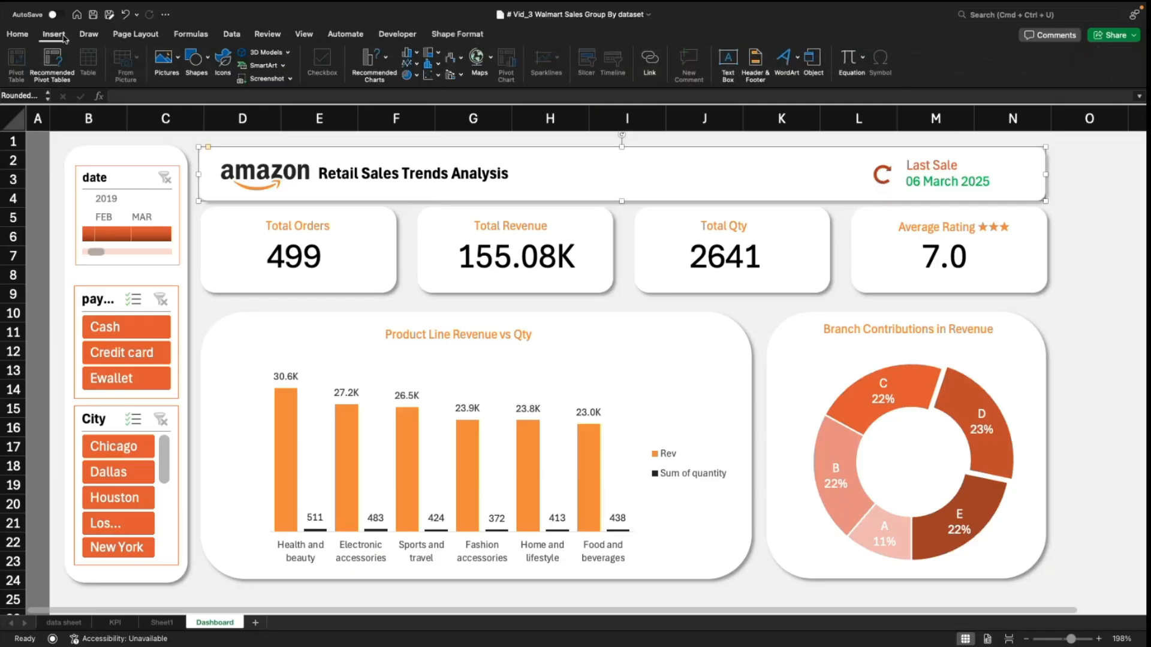
click(223, 59)
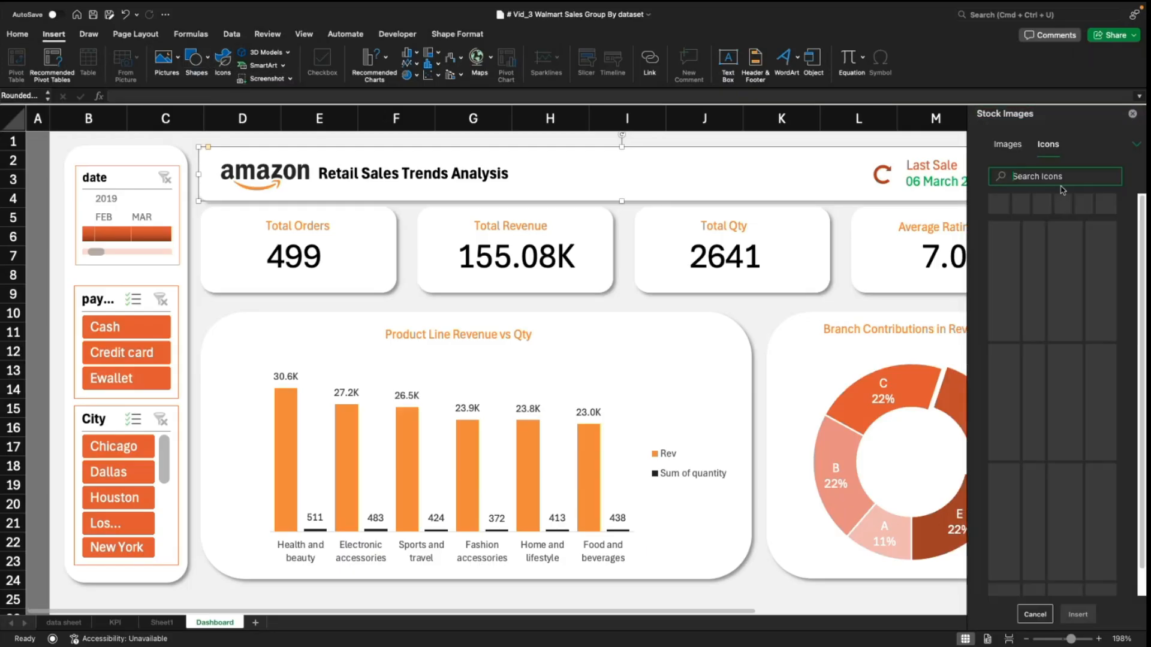
click(1046, 177)
text(sale)
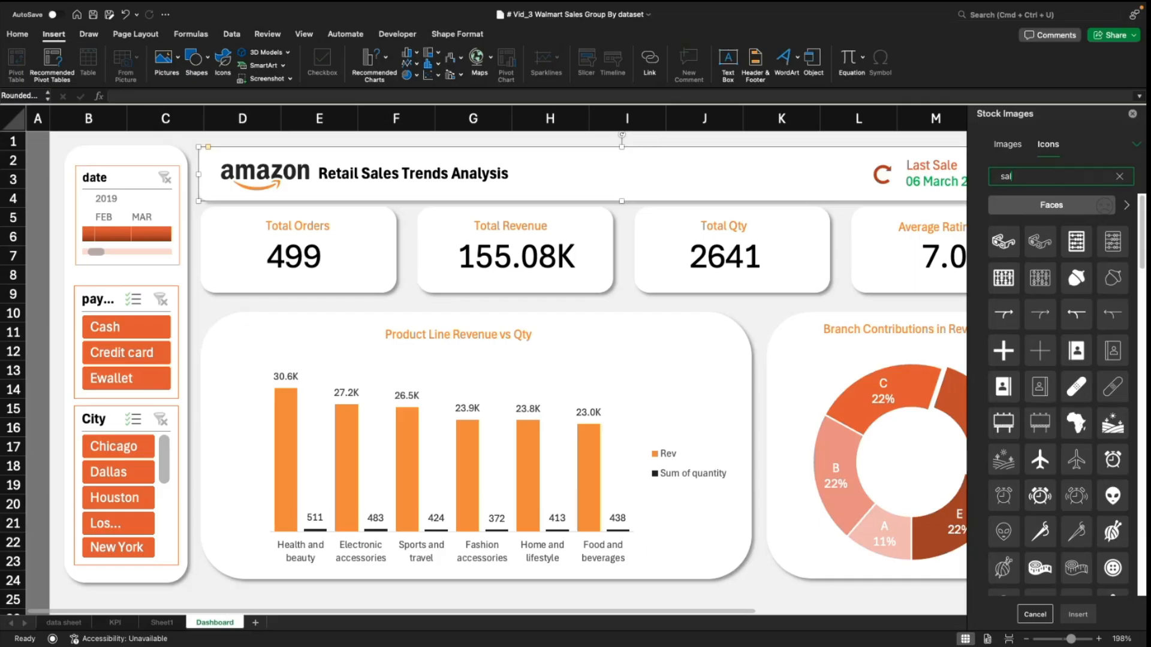
Step: Try other icon search terms, "Pur" and "Ecoom"
key(BackSpace)
key(BackSpace)
key(BackSpace)
key(BackSpace)
text(Puu)
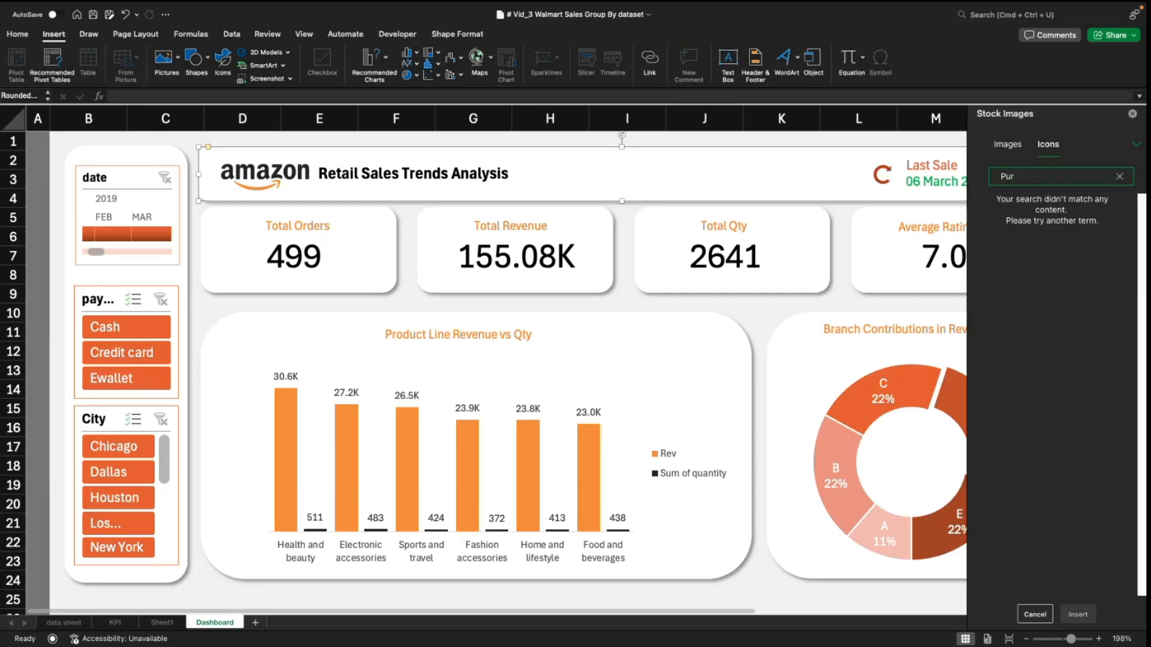
key(BackSpace)
key(BackSpace)
text(Ecoom)
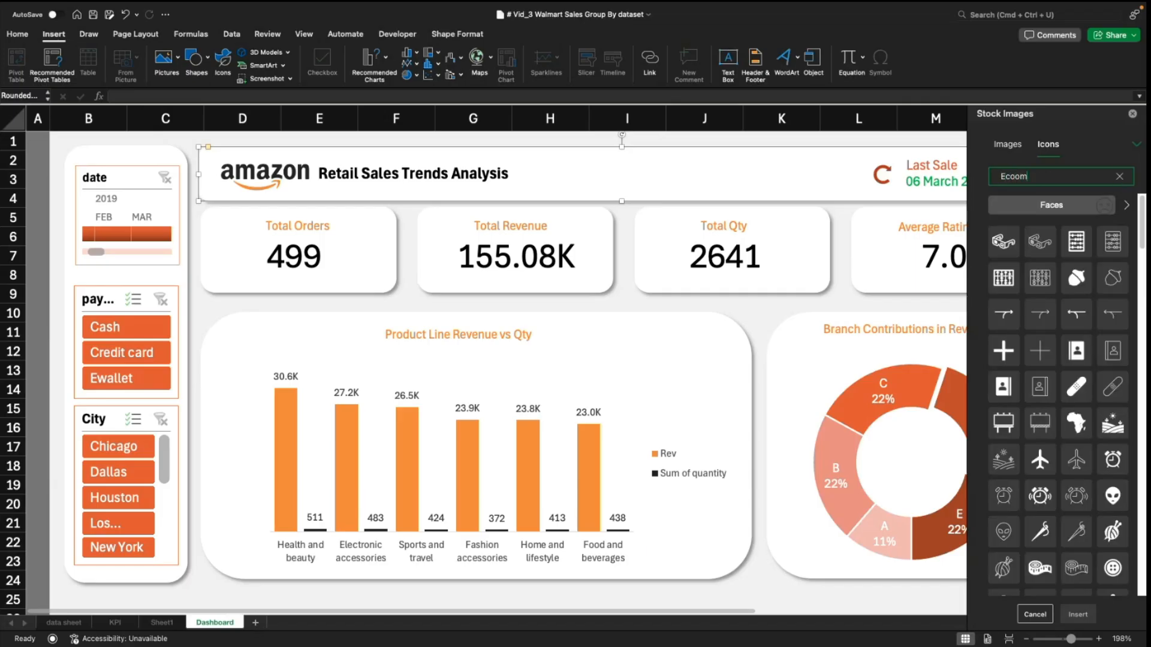
Step: Search the icons for "product" and insert the solid box icon surrounded by circular arrows
key(super+a)
text(produc)
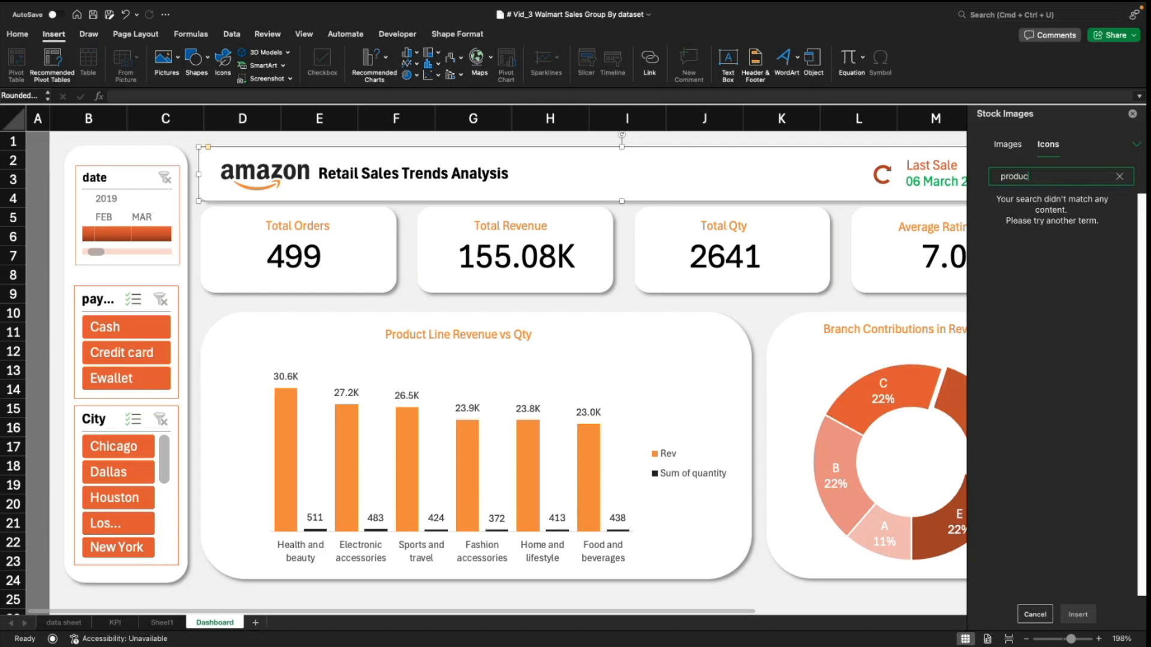
text(t)
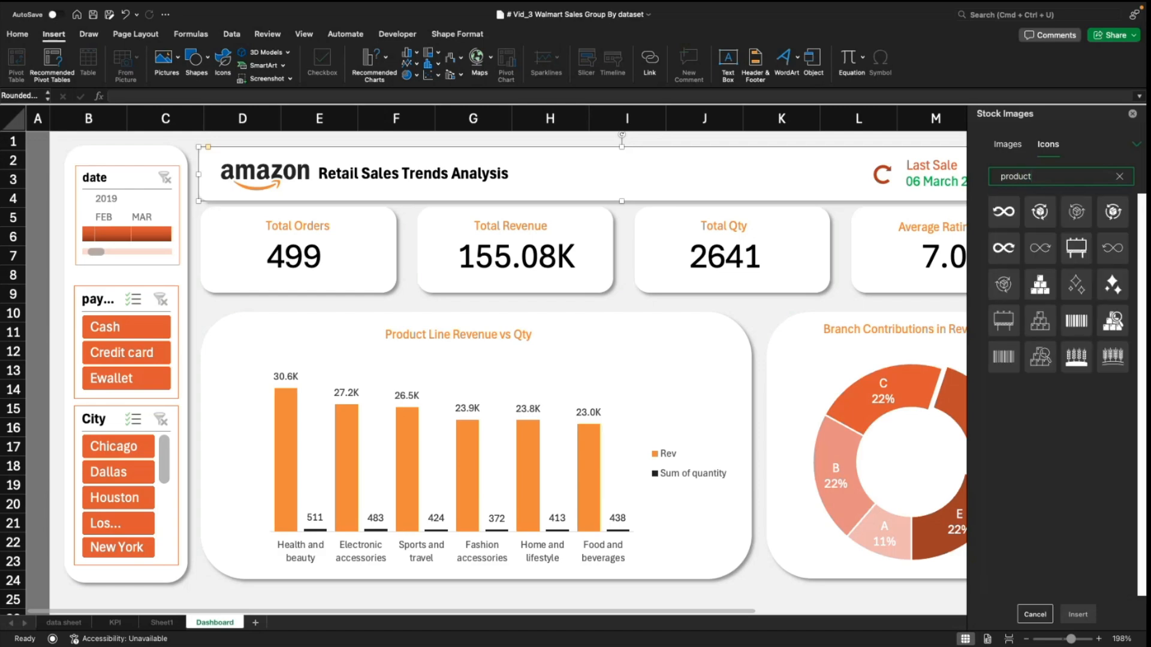
click(1004, 284)
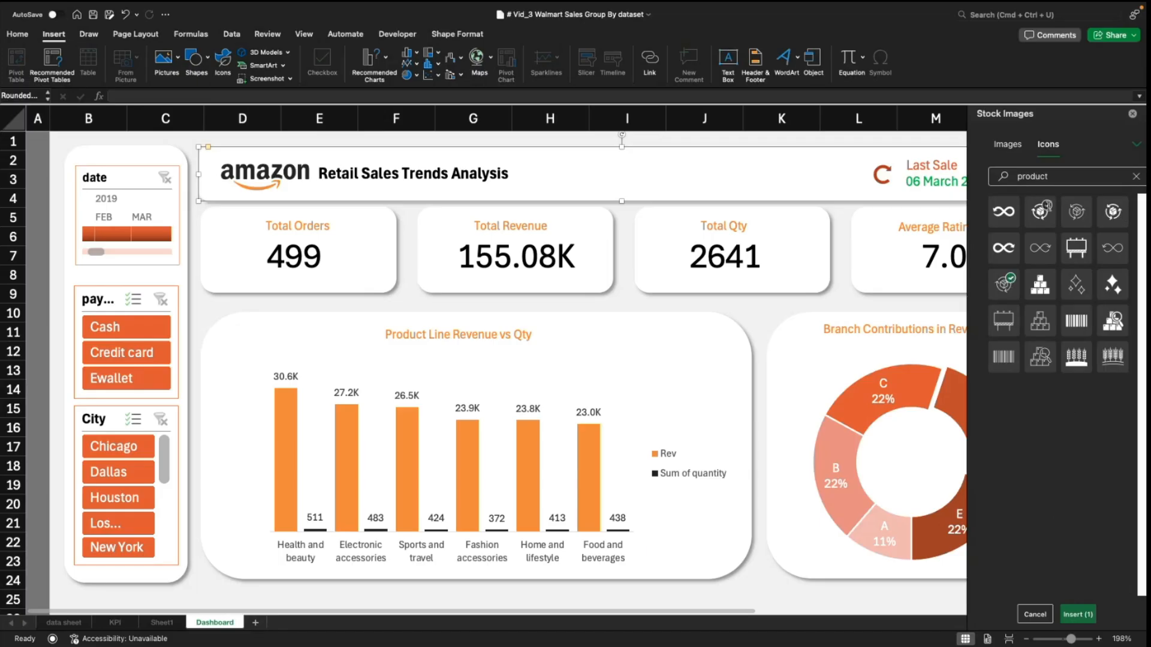
click(1040, 211)
click(1009, 279)
click(1076, 615)
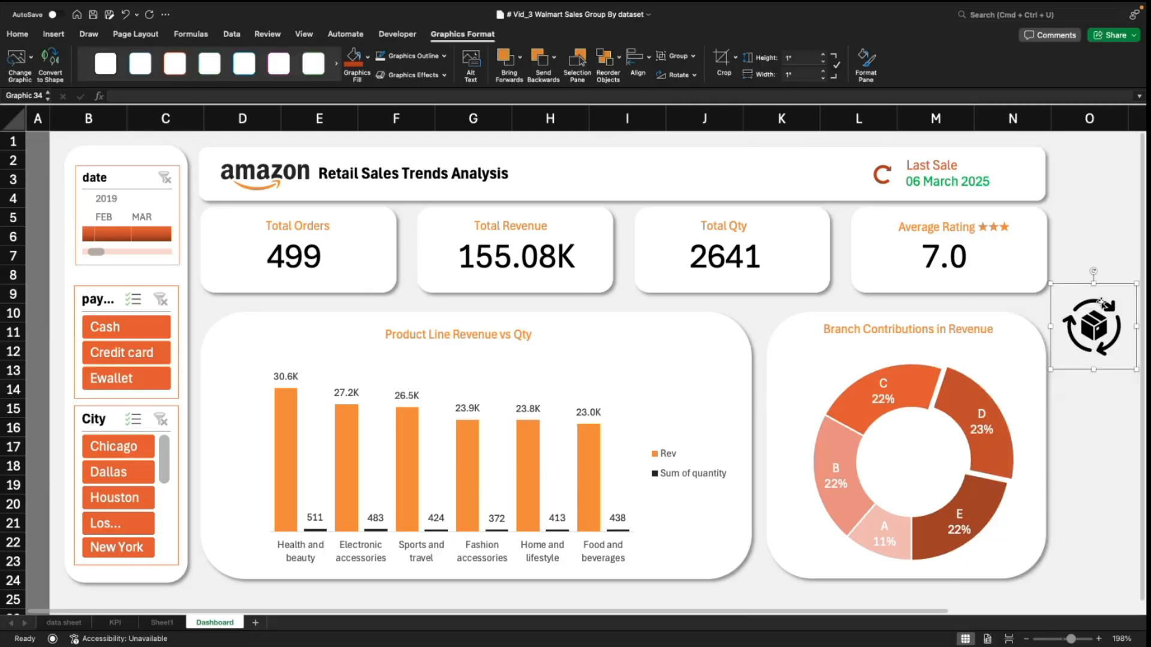
Step: Delete the old circular refresh icon from the header and move the white header panel back into place behind the title
click(885, 174)
key(Delete)
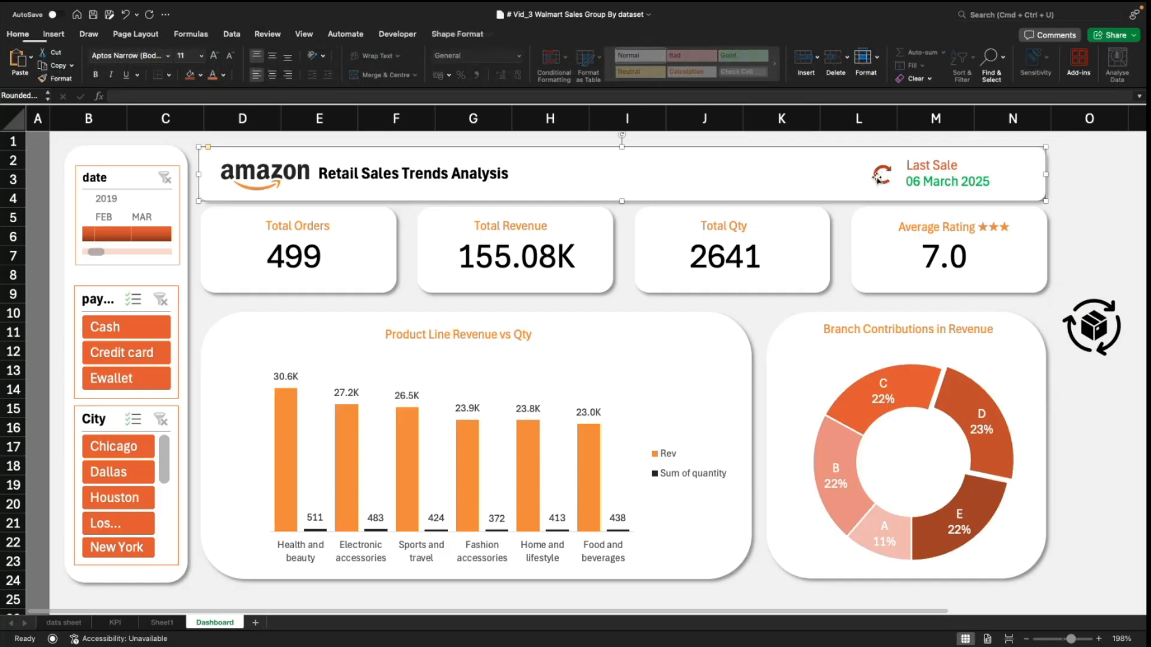
click(893, 172)
key(Escape)
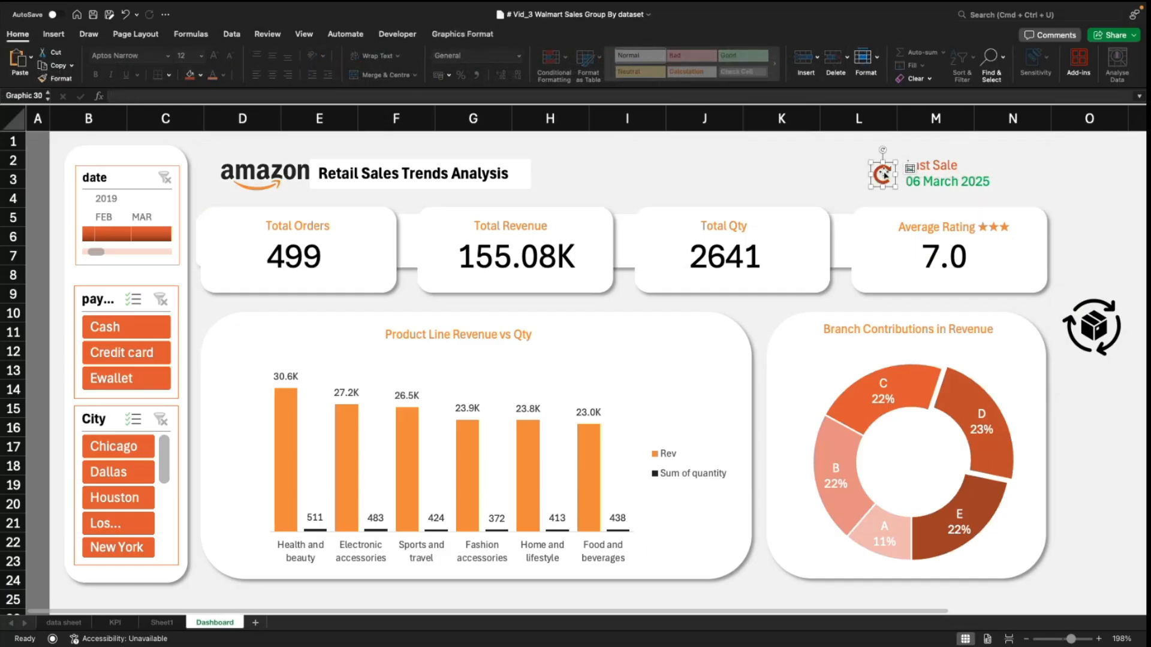
drag(851, 240, 845, 173)
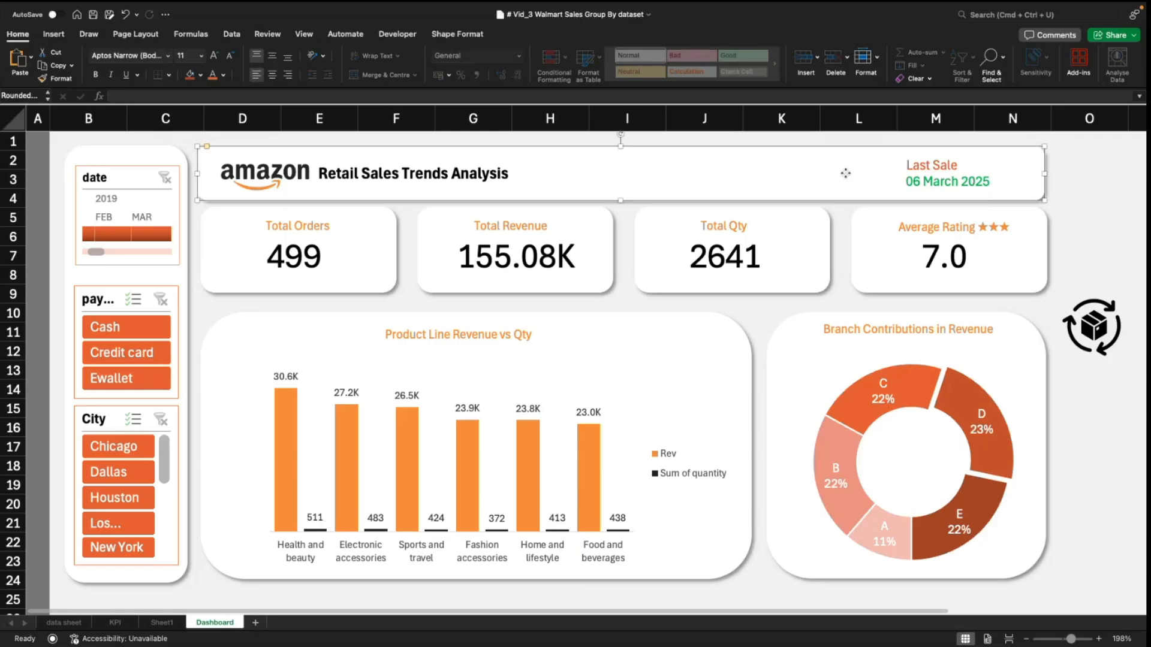
Step: Shrink the new product icon, place it just before the Last Sale text in the header, and fill it with dark grey
click(1092, 346)
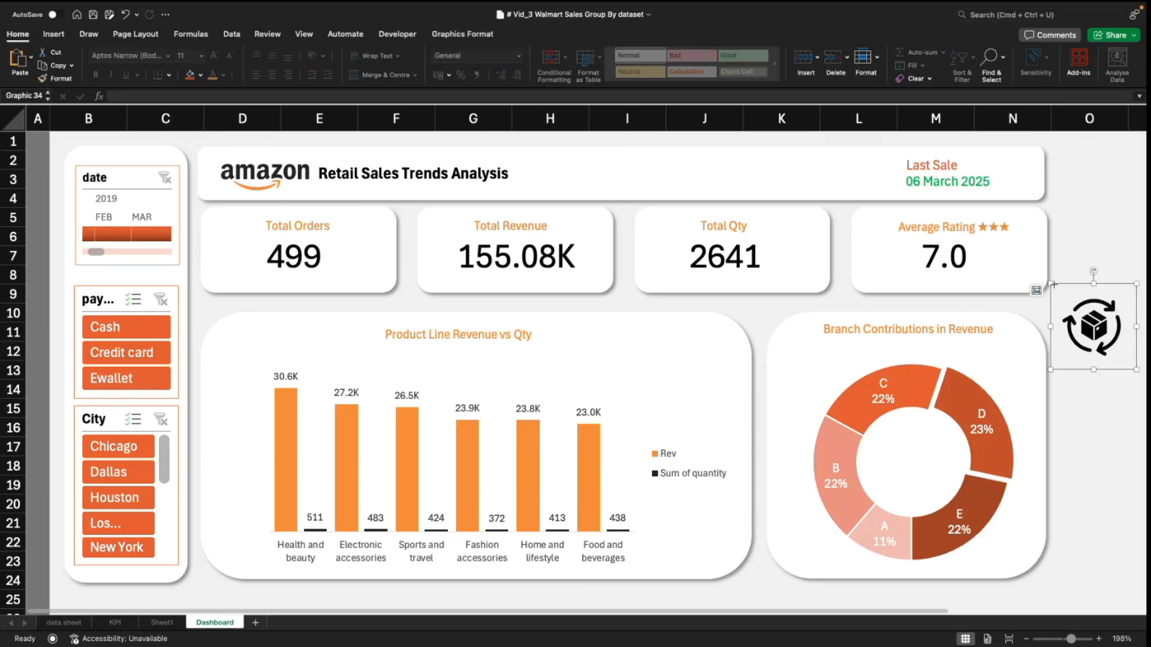
drag(1053, 286, 880, 162)
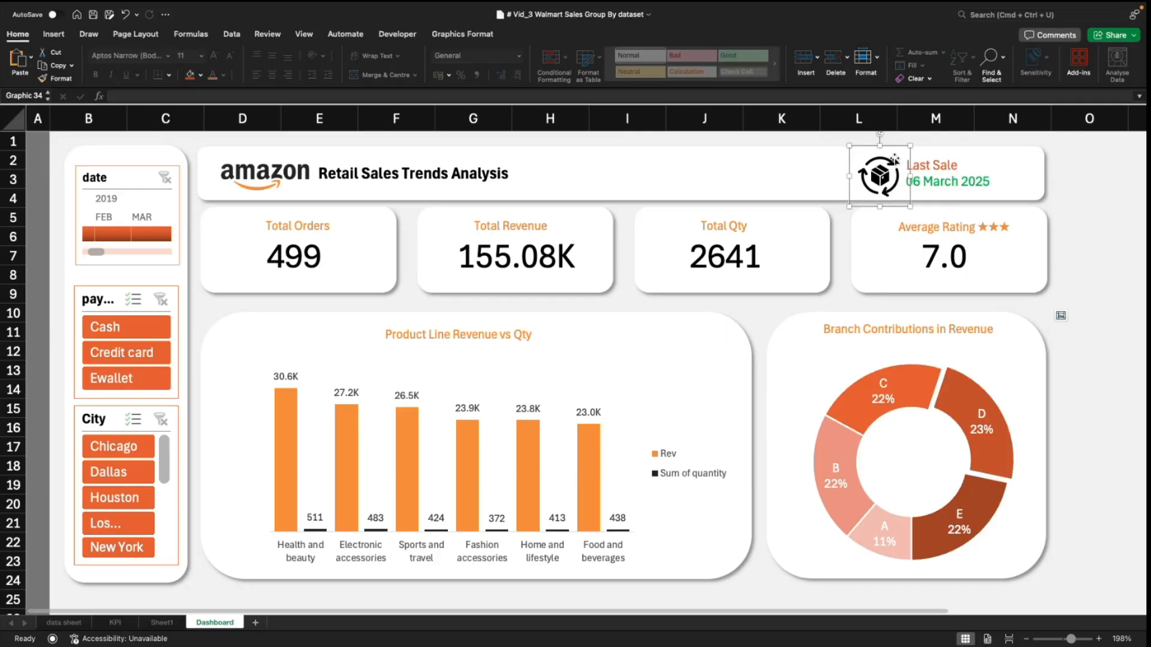
click(201, 75)
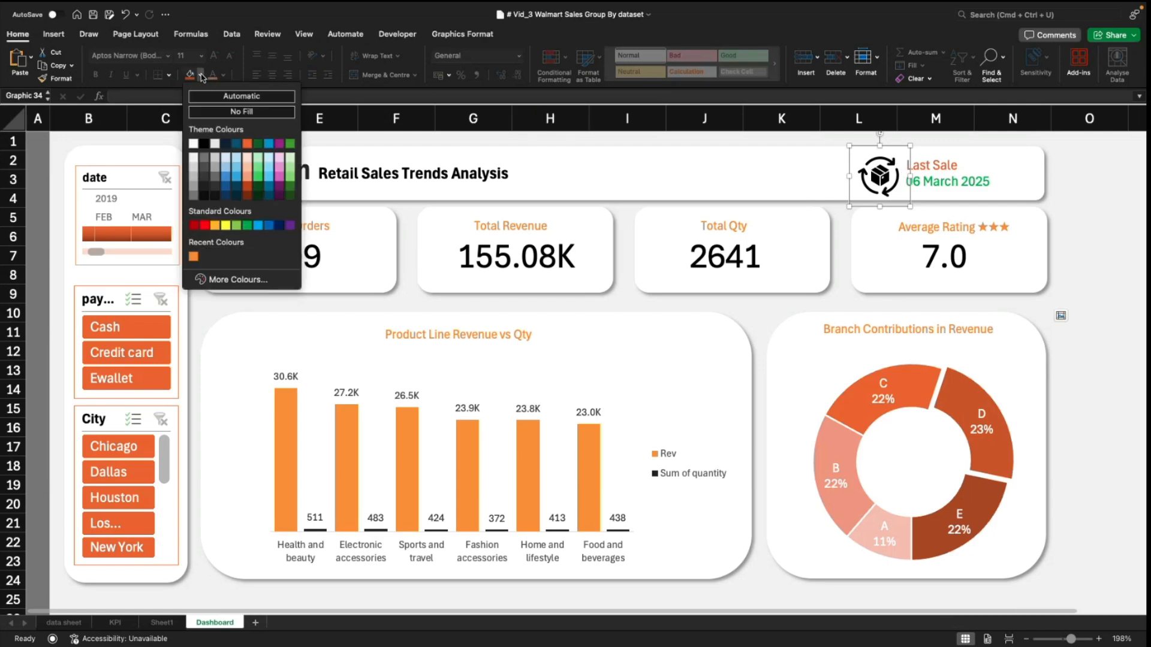
click(245, 185)
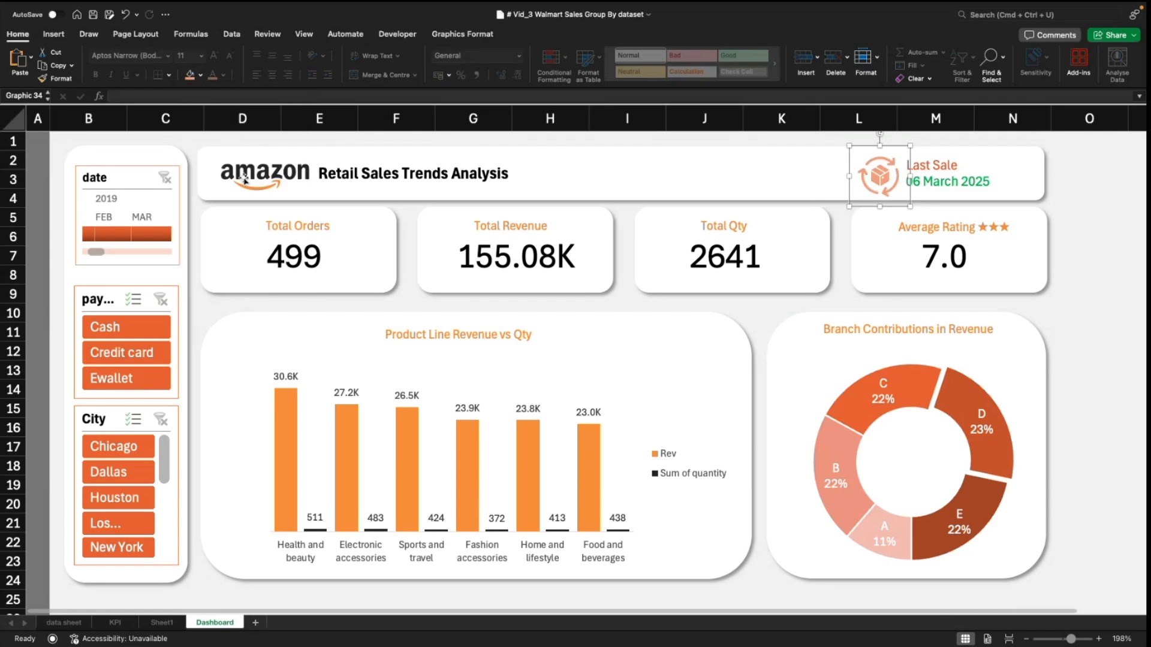
click(200, 75)
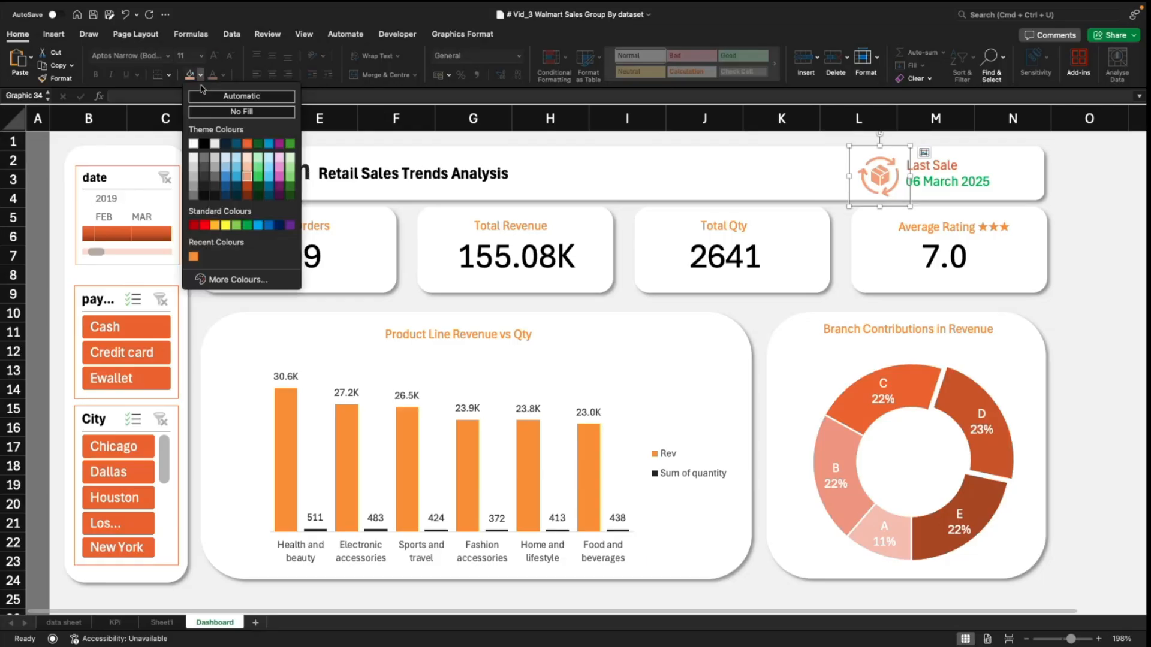
click(217, 180)
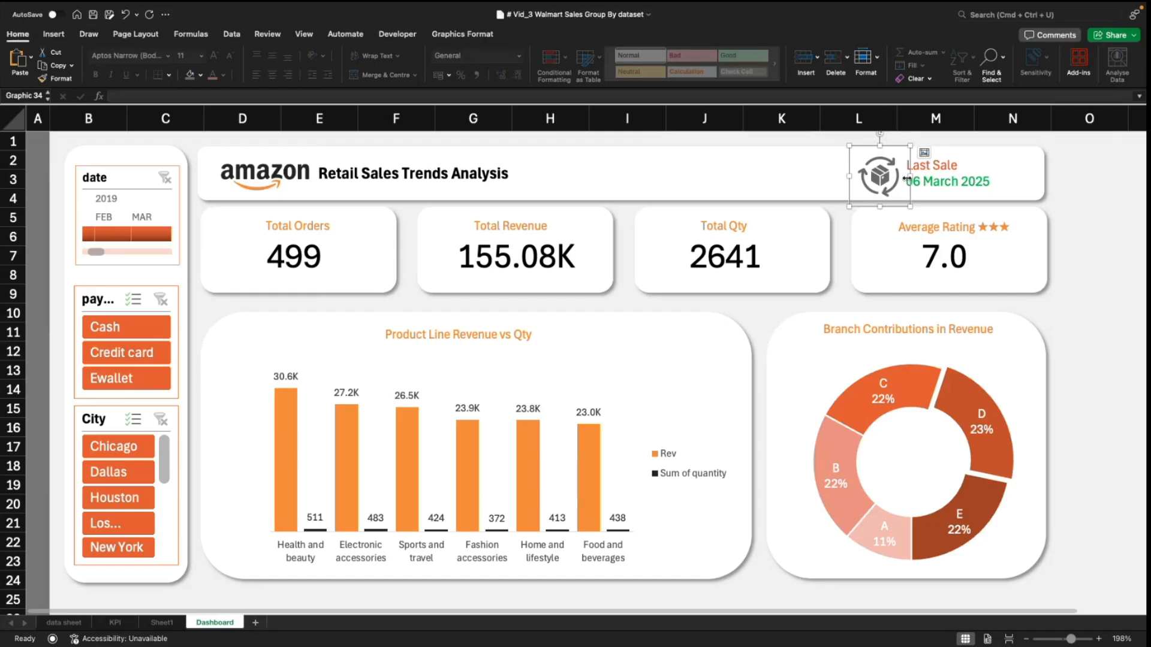
drag(850, 146, 892, 149)
click(926, 165)
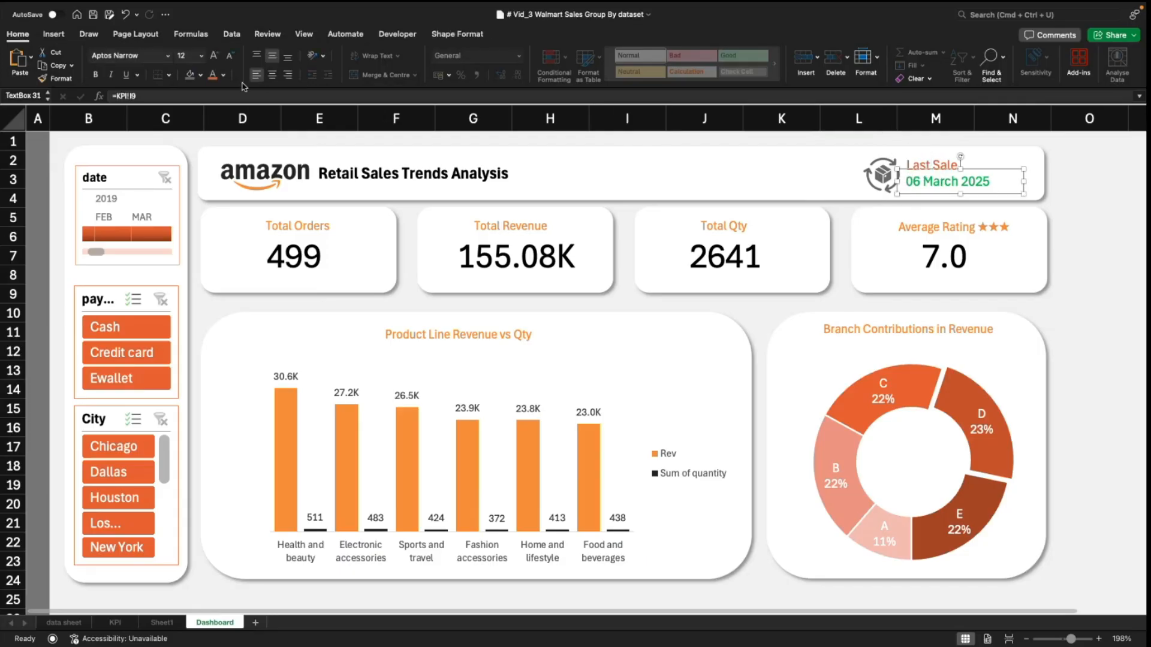
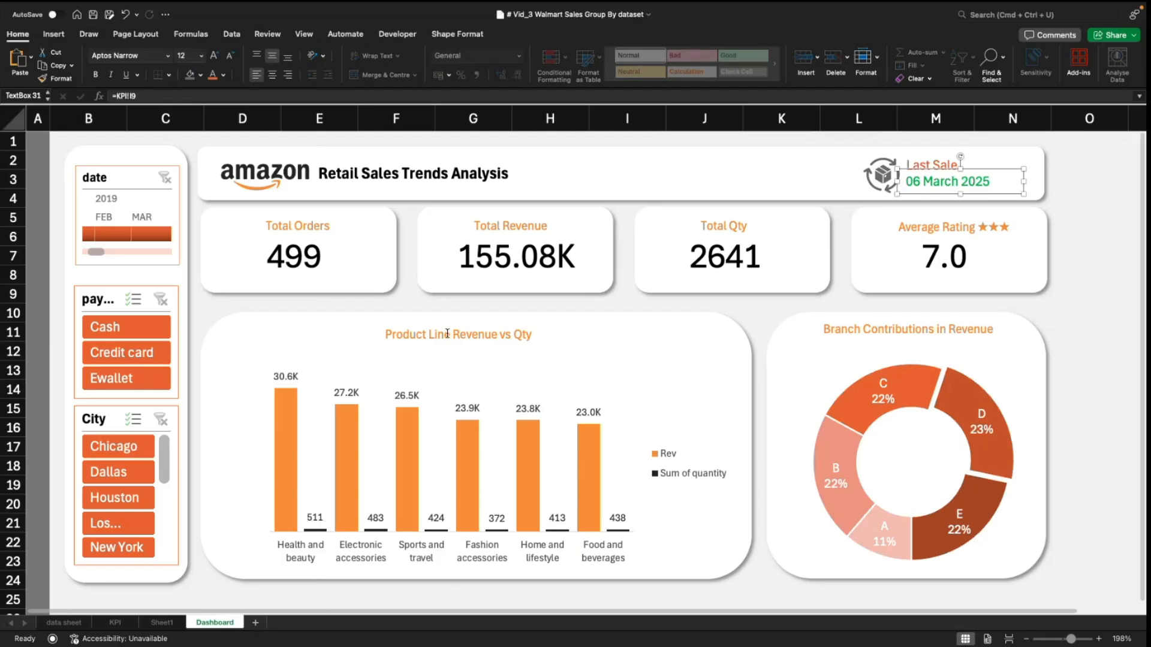
click(201, 75)
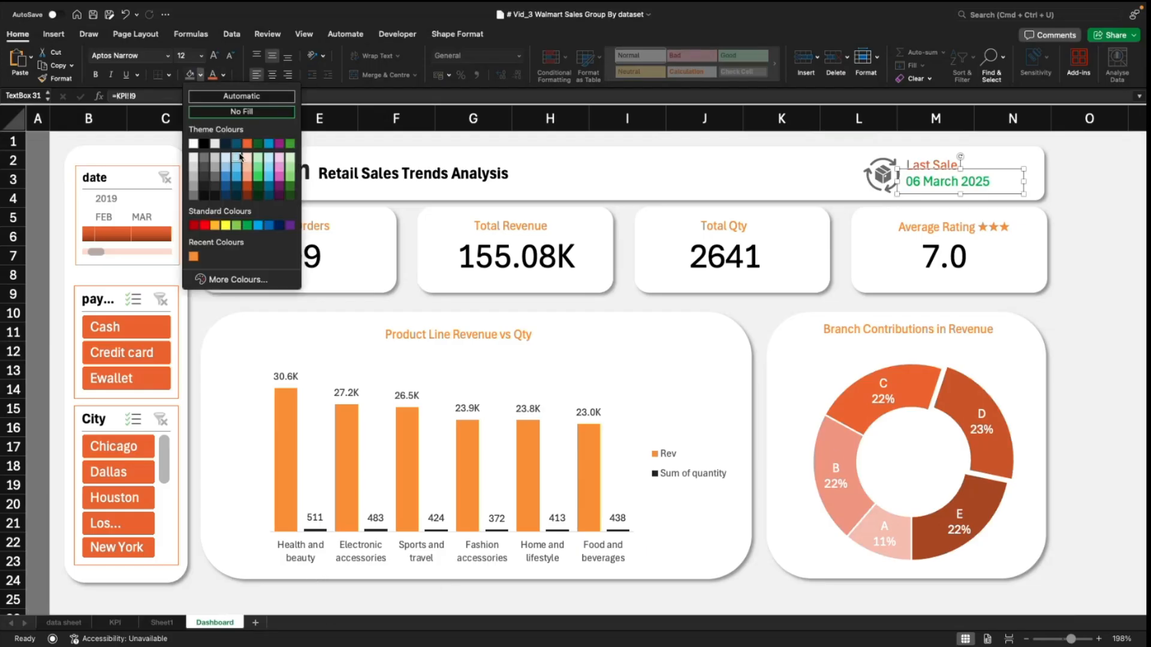
click(204, 227)
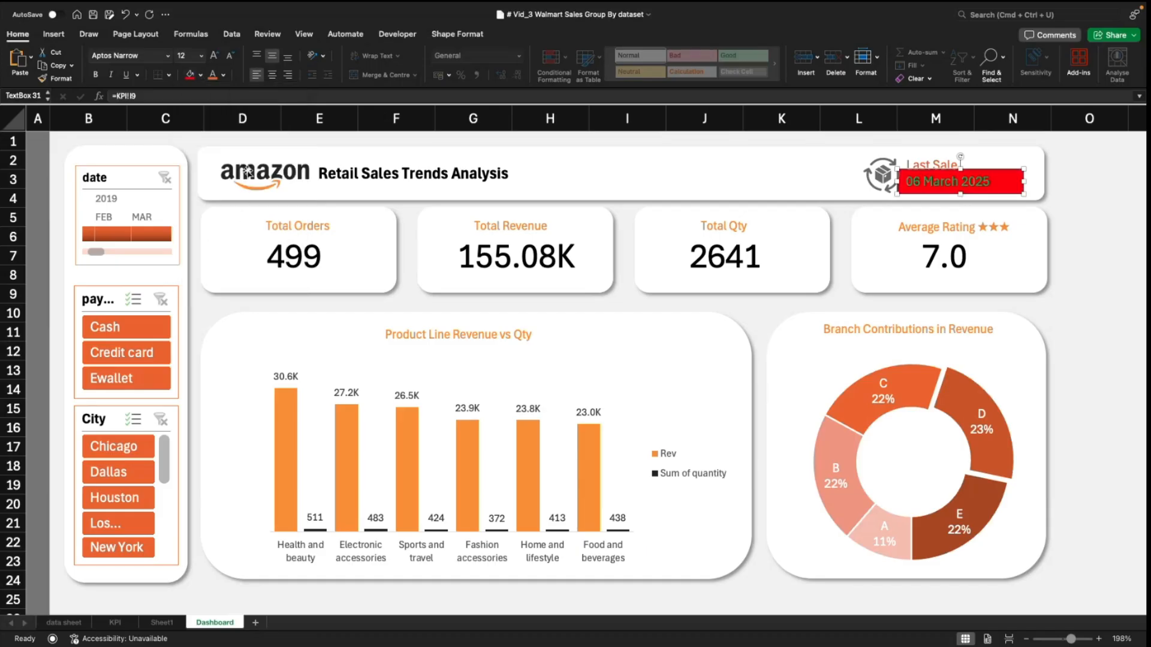
key(super+z)
Step: Colour the last-sale date text red and the Last Sale label dark grey
click(224, 76)
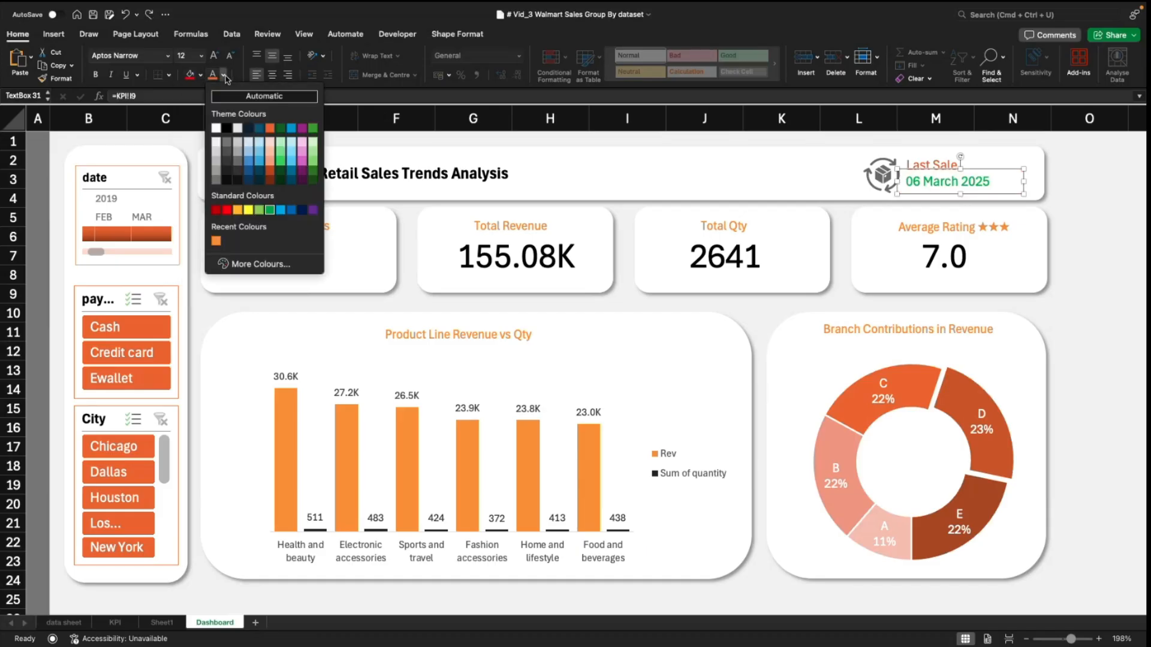
click(226, 209)
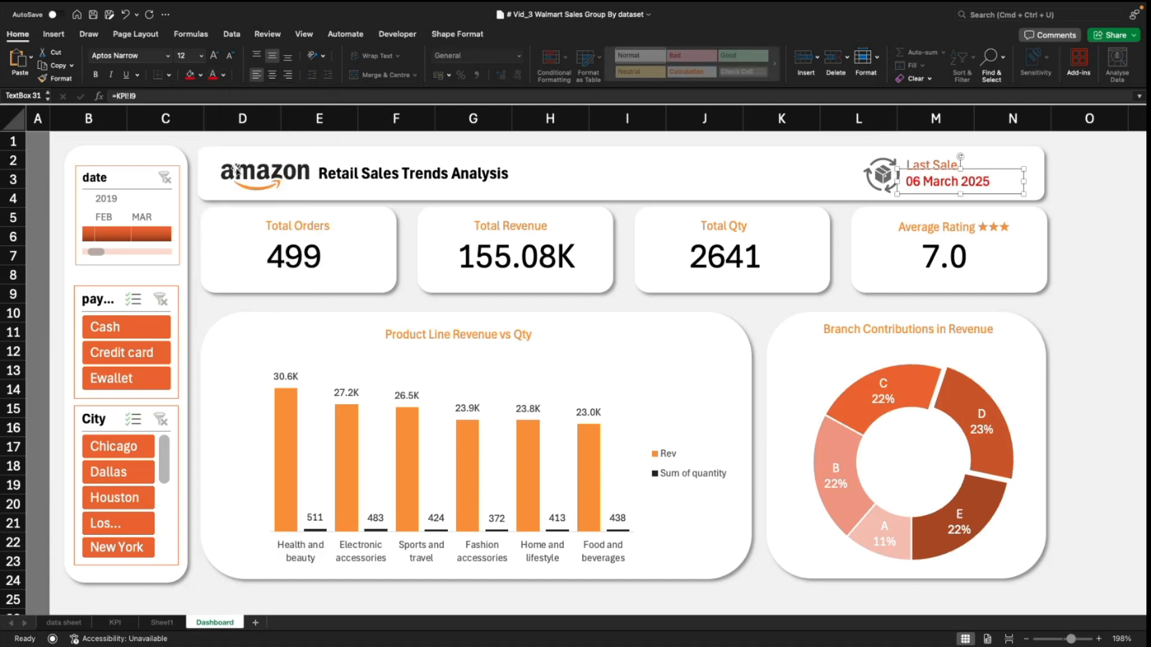
click(935, 168)
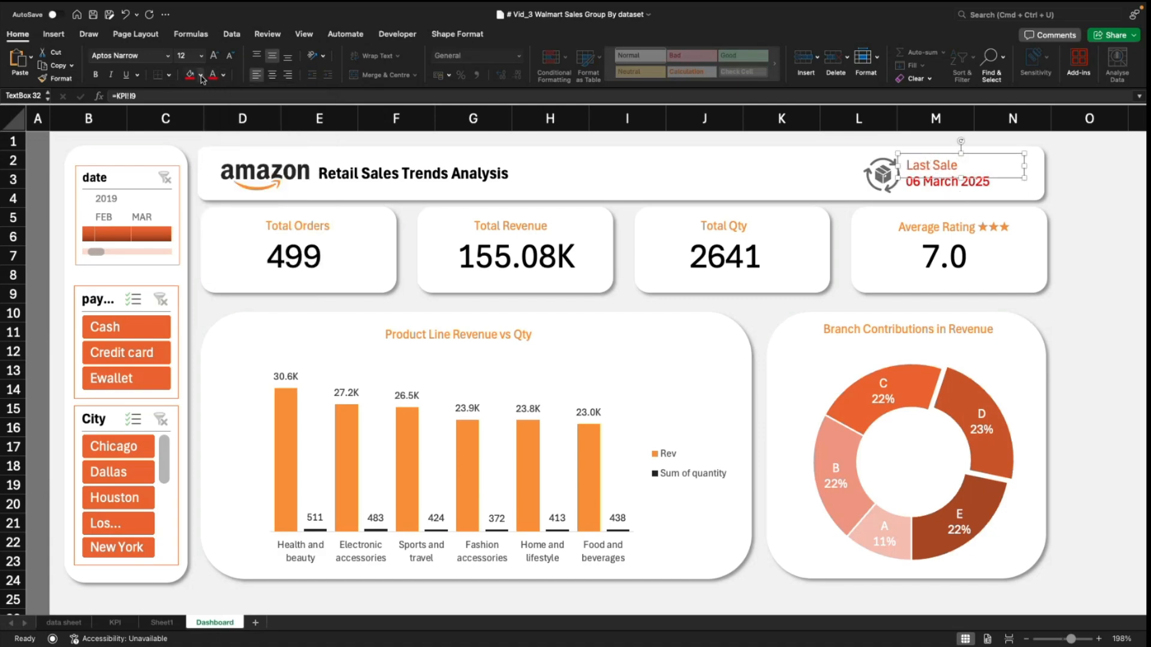
click(225, 77)
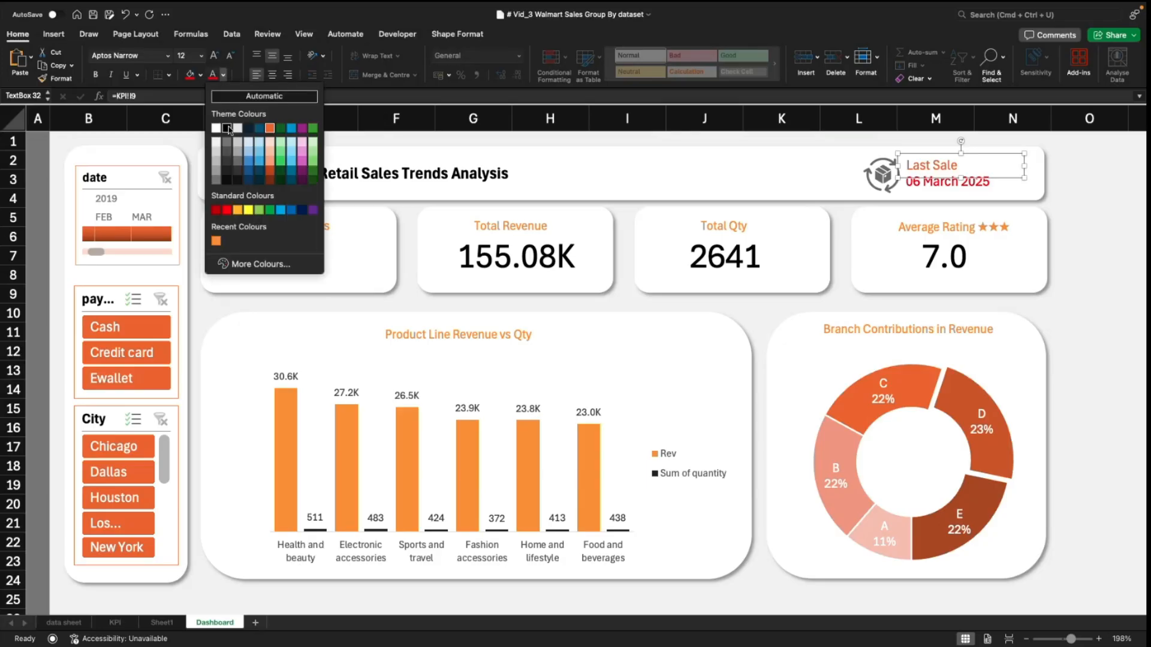
click(227, 162)
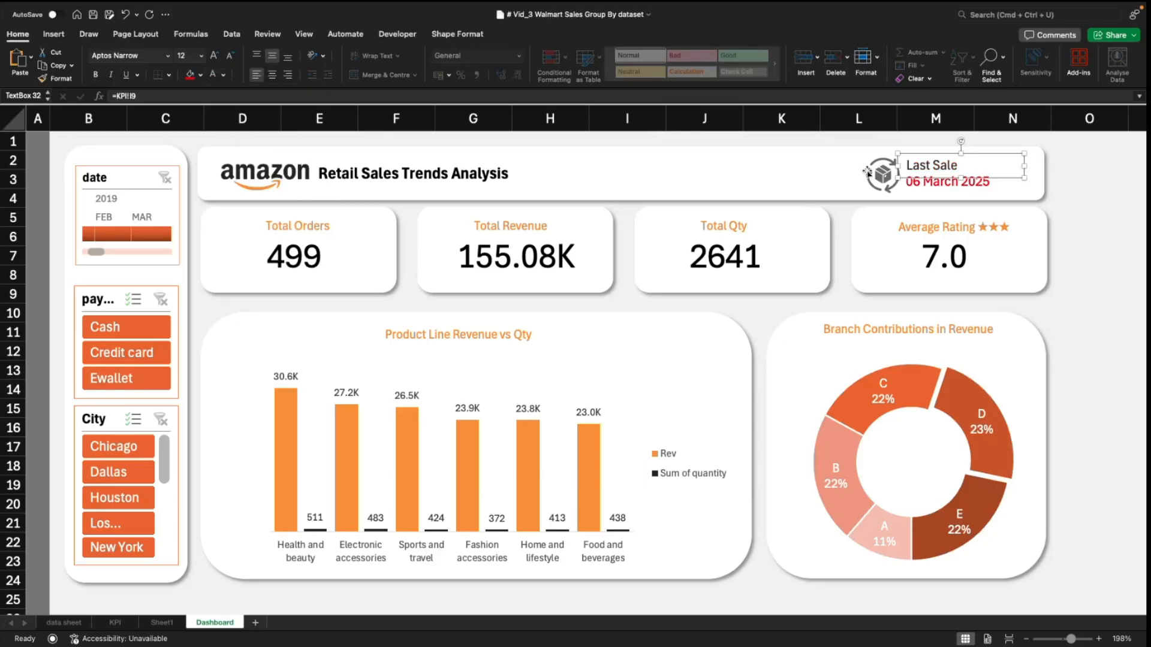
Step: Deselect the label, save the workbook and dismiss the possible data loss notice
click(1130, 249)
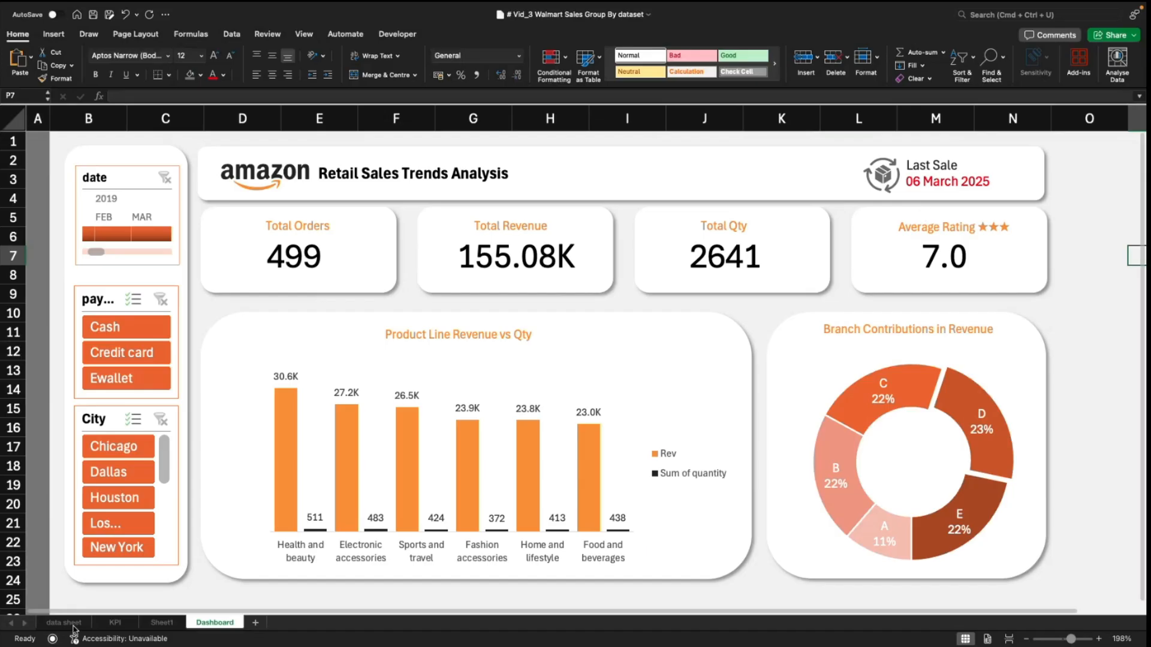
click(93, 14)
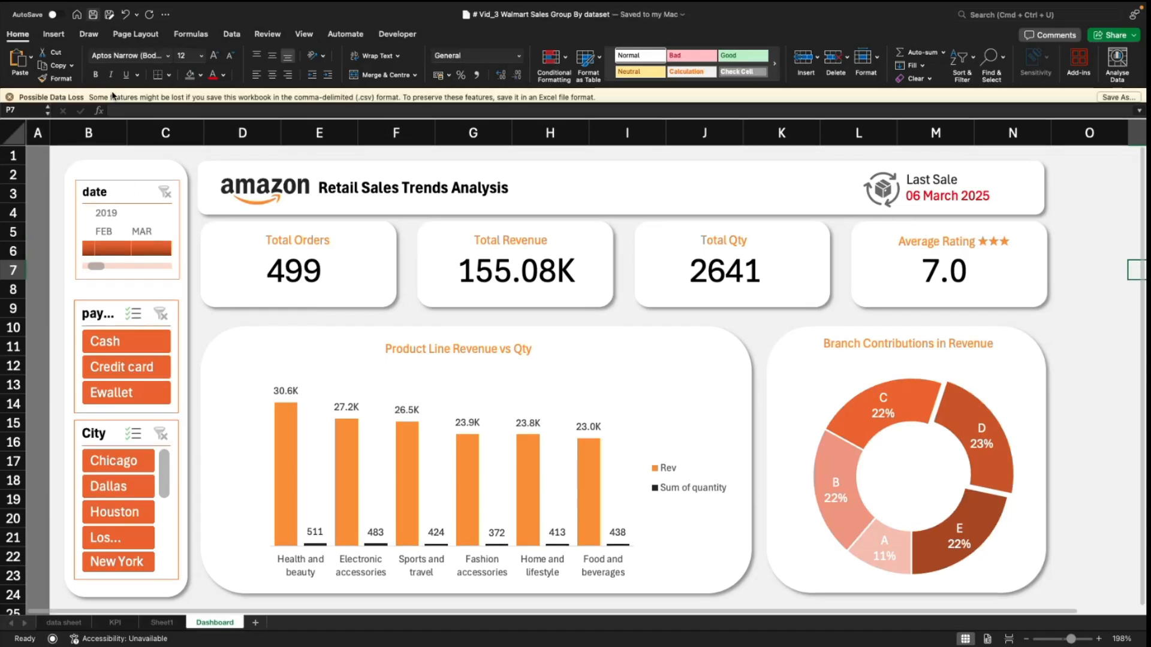
click(9, 97)
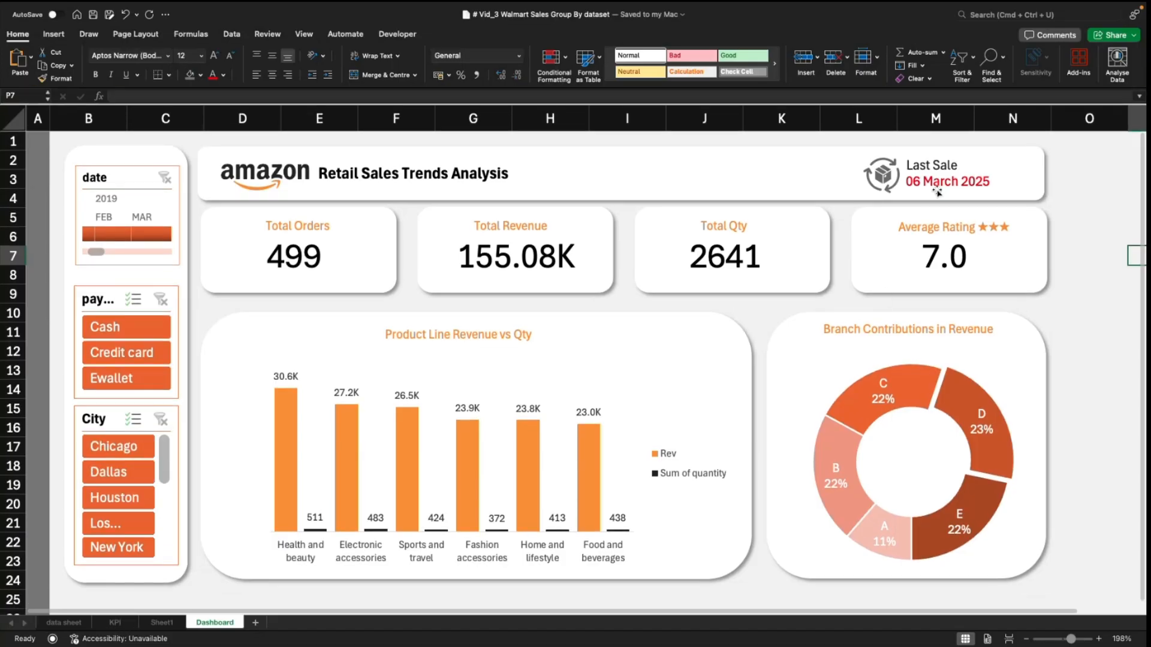
Step: Review the recent sale date on the KPI sheet and the new record in row 1002 of the data sheet, and return to the Dashboard
click(116, 624)
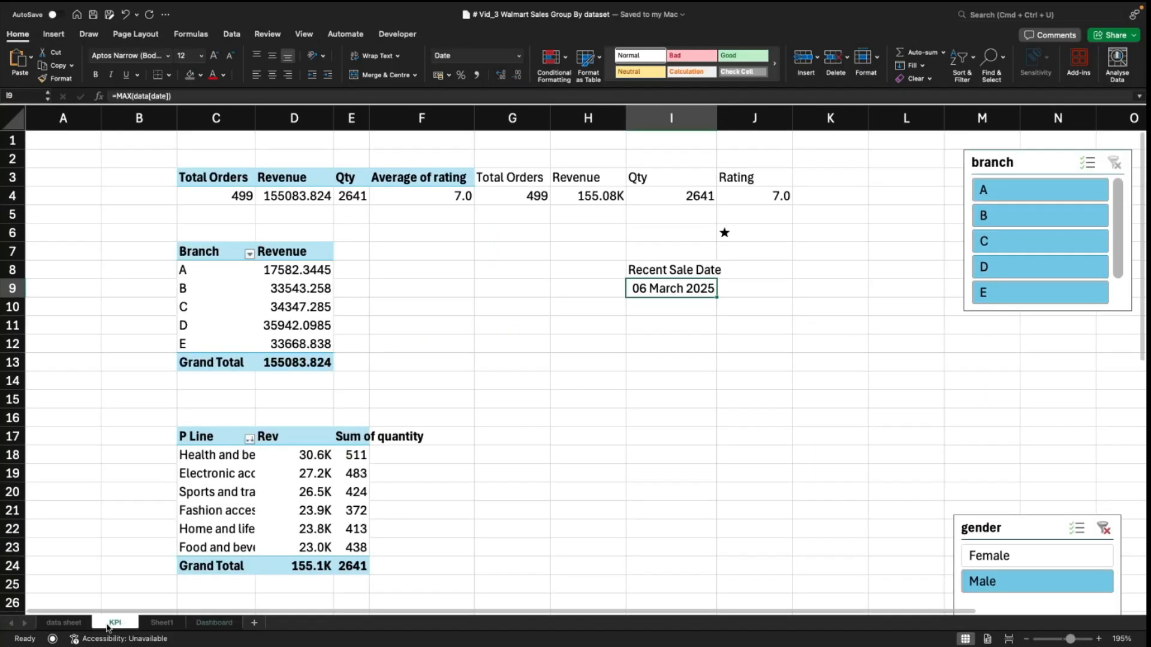
click(66, 624)
scroll(661, 523, down, 1)
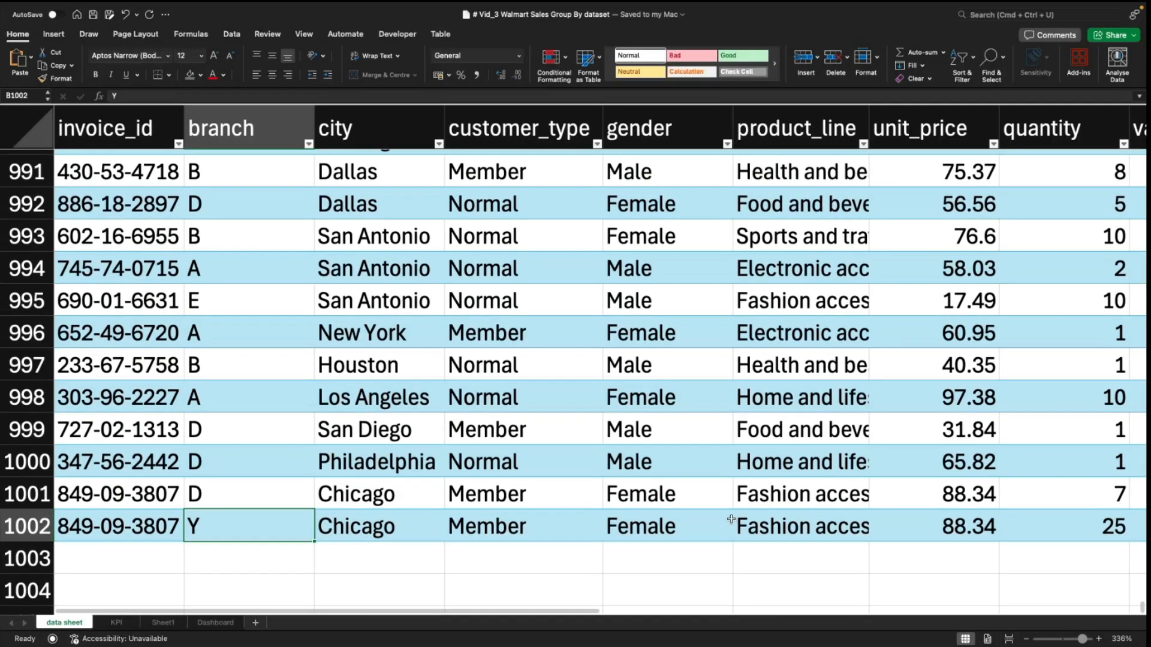
drag(729, 523, 861, 532)
key(Left)
key(Left)
key(Left)
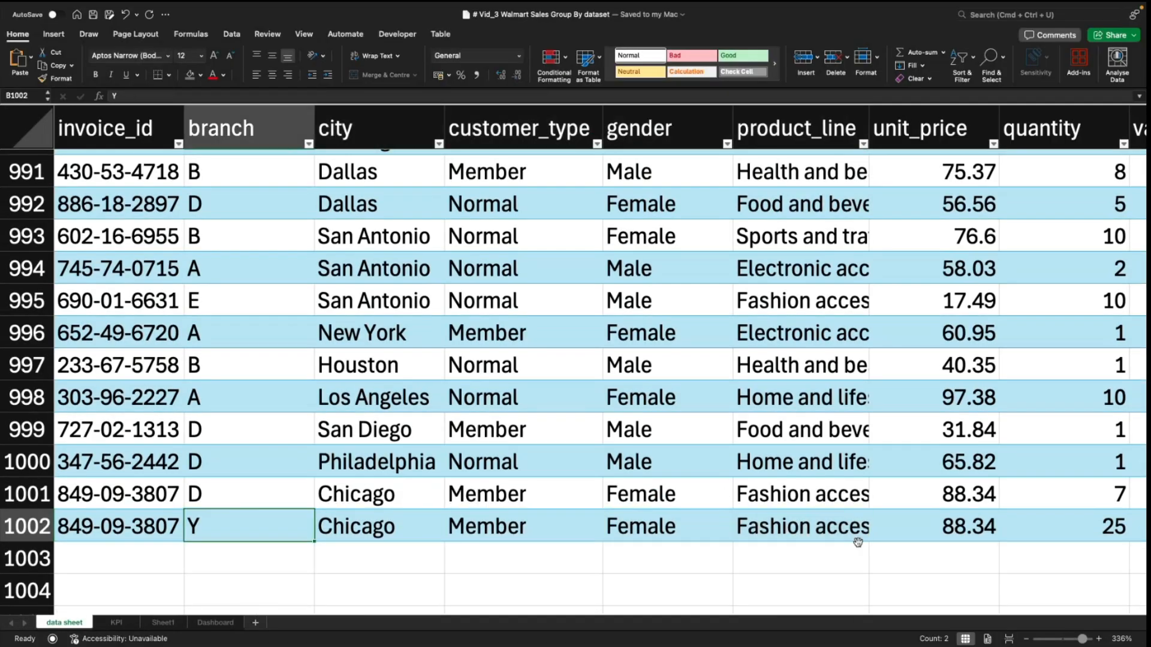
key(Left)
key(Right)
key(Right)
key(Left)
click(216, 624)
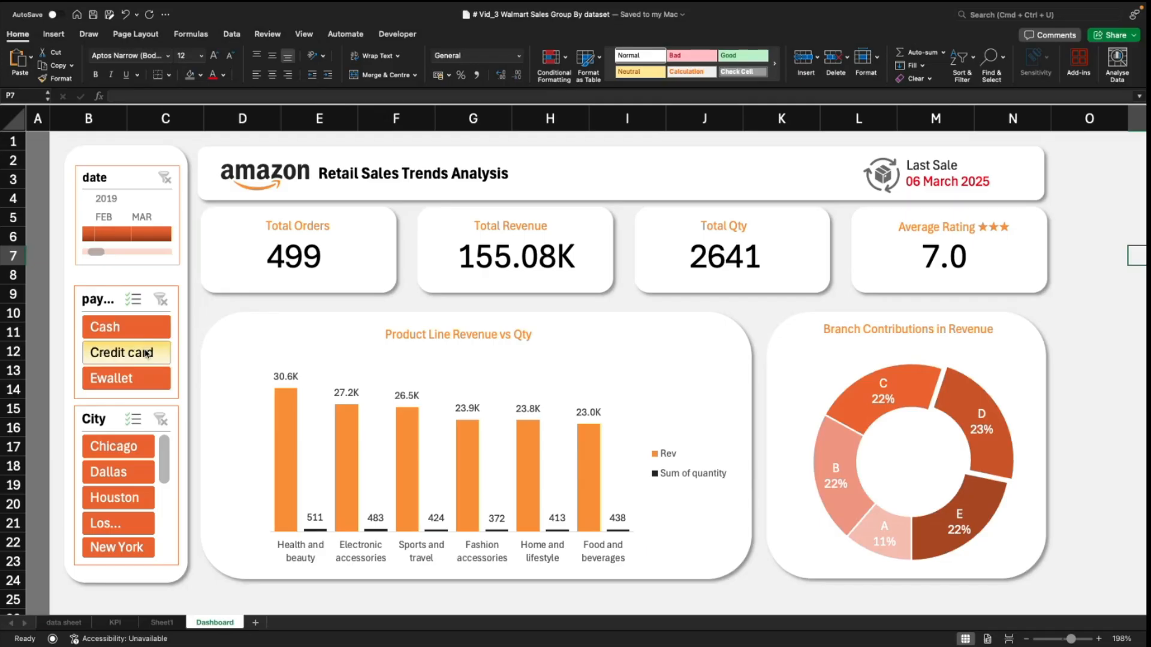
Step: Refresh all of the workbook's data from the Dashboard and save the workbook
click(93, 14)
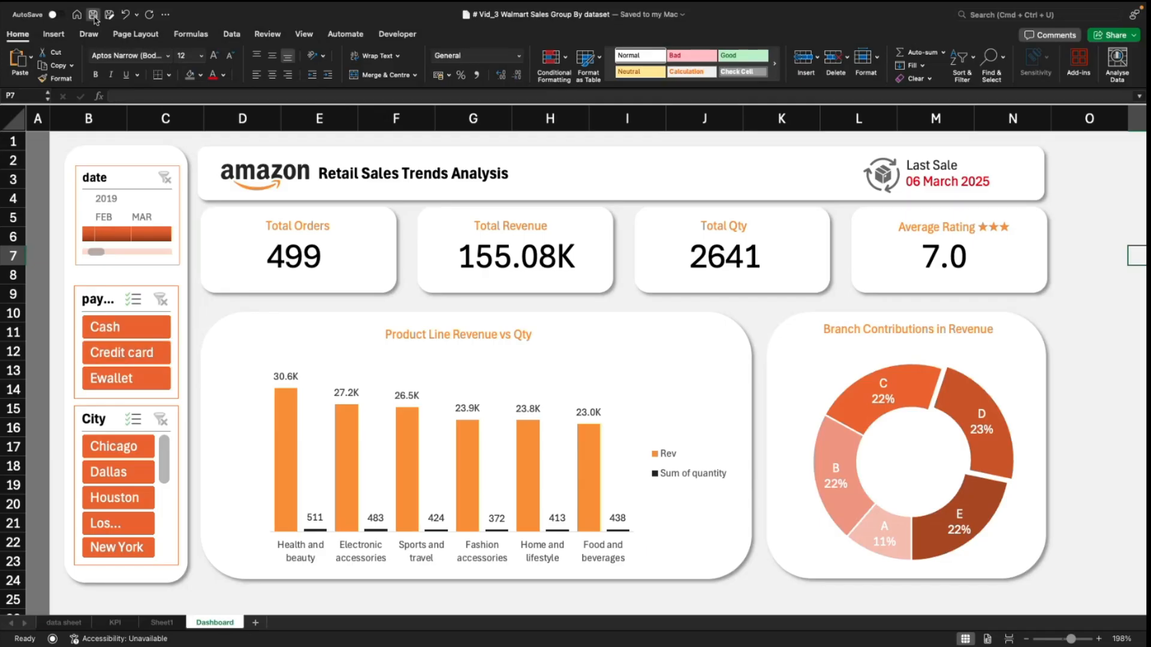
click(232, 34)
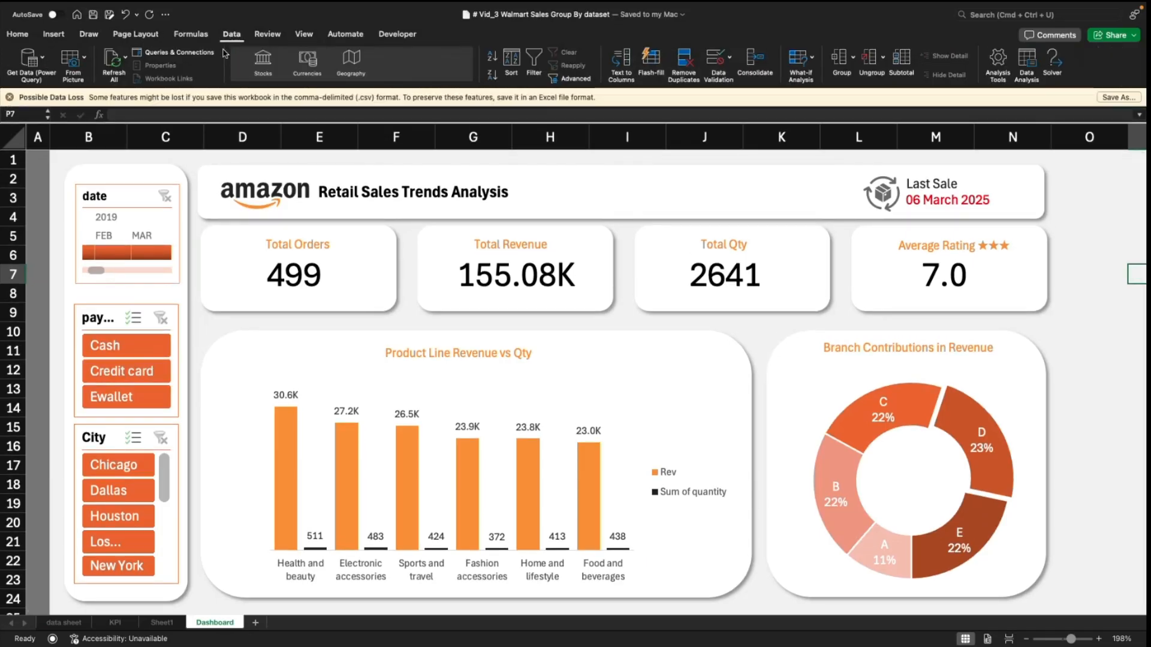
click(126, 57)
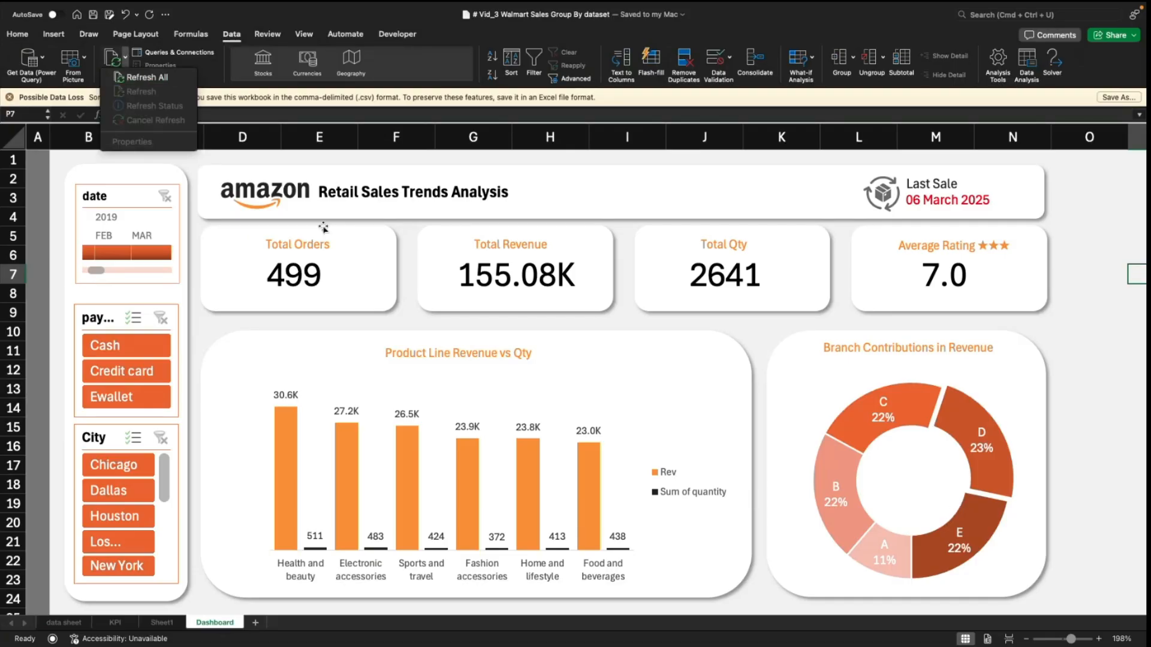
click(142, 78)
click(127, 58)
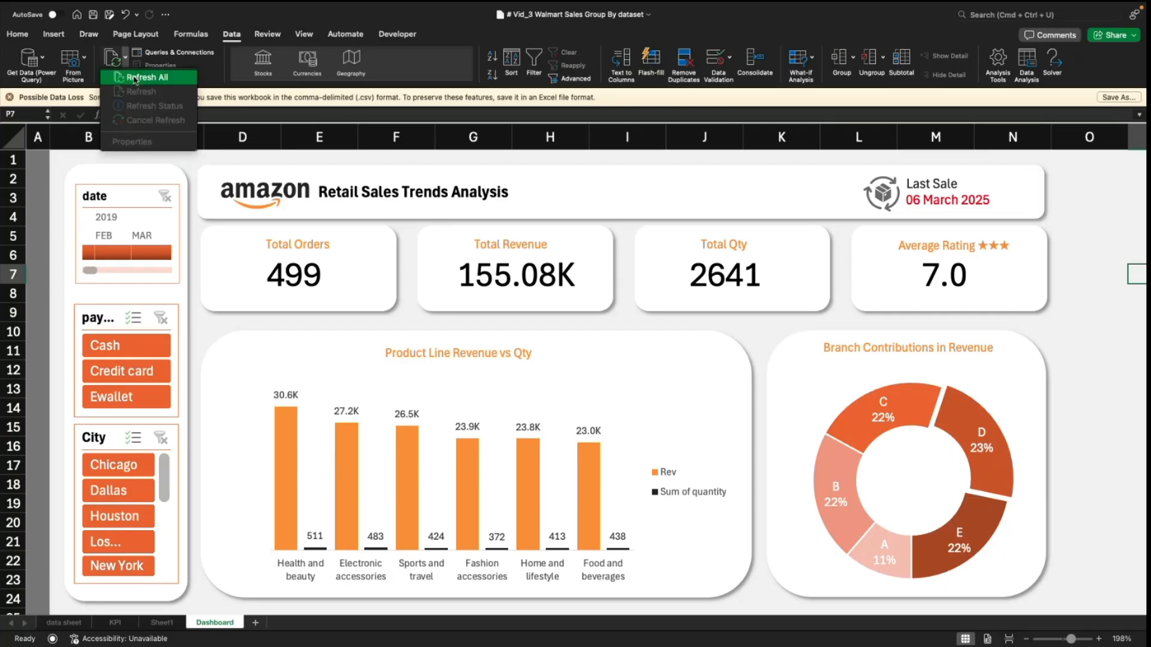
click(135, 78)
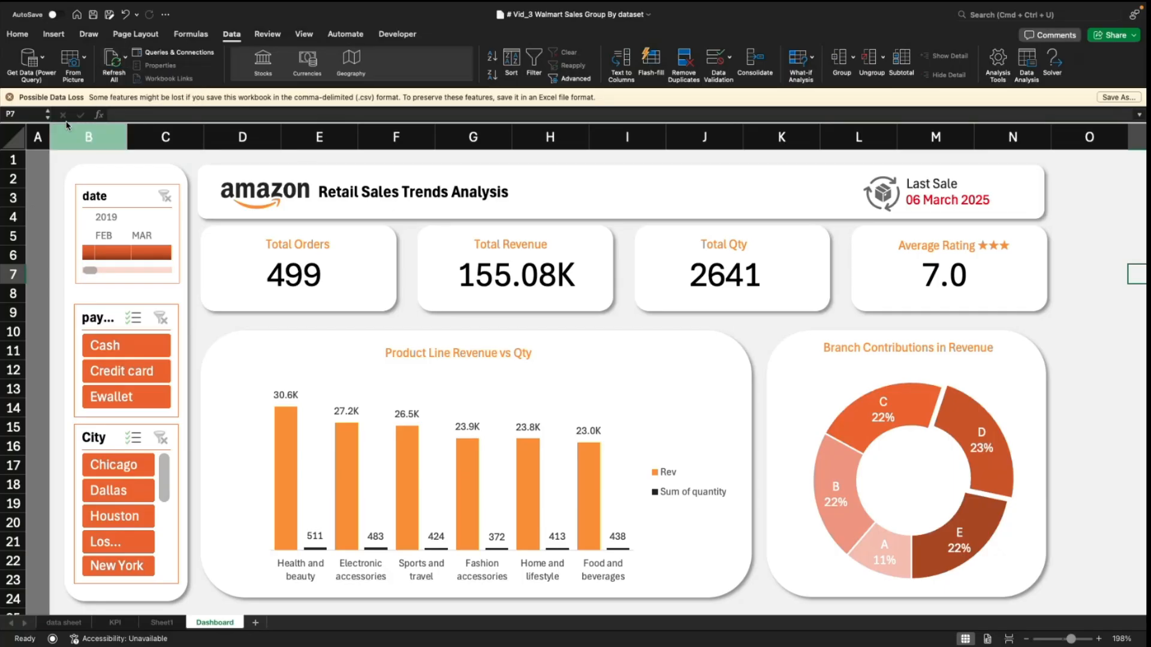
click(10, 96)
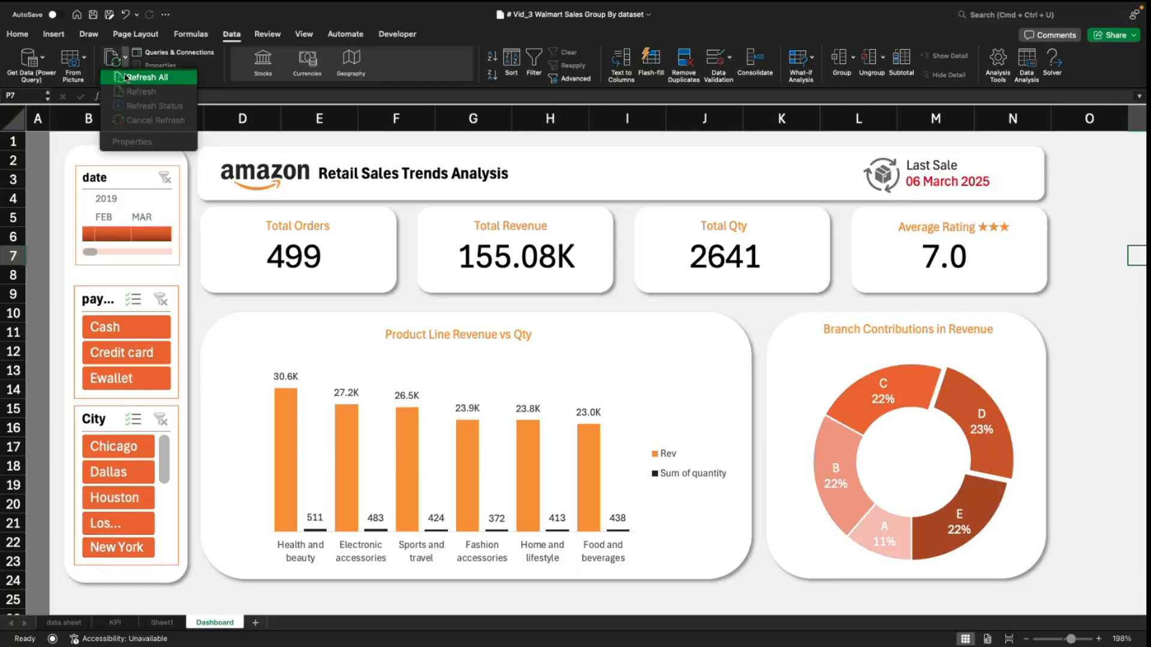
click(125, 78)
click(1056, 377)
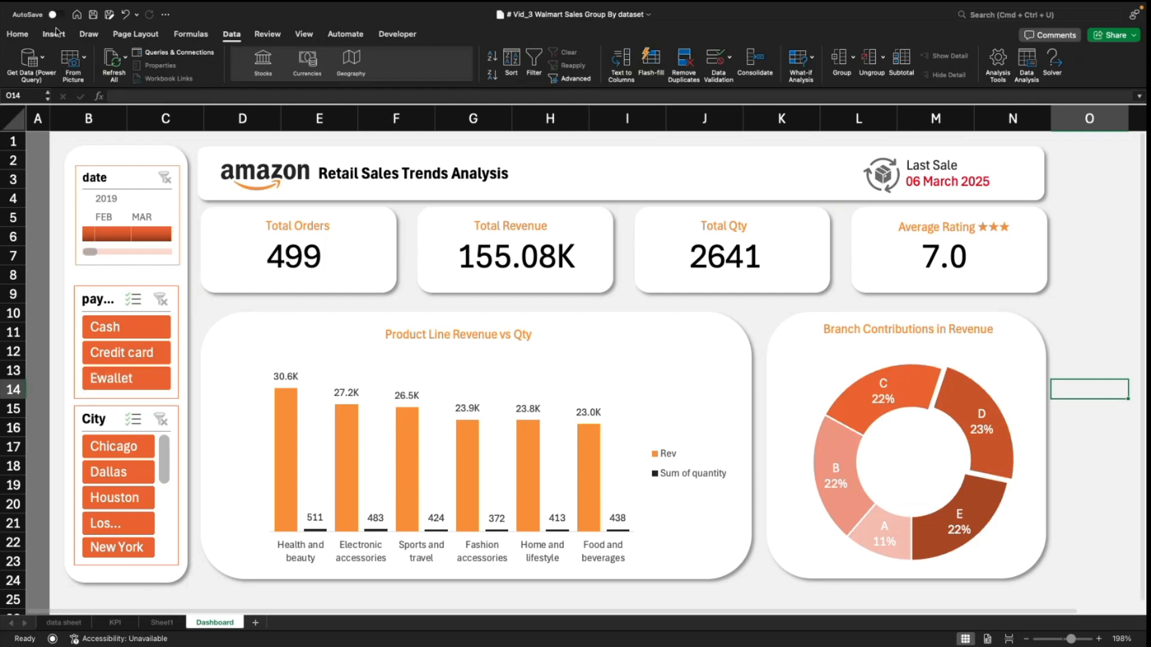
click(91, 17)
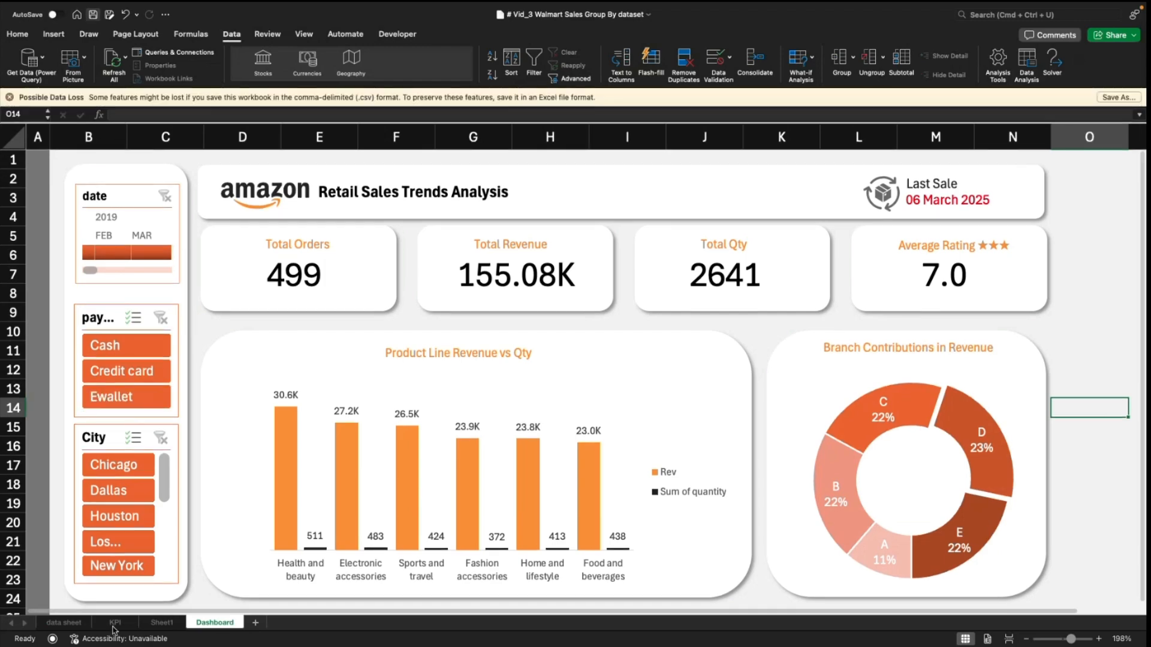
Step: Select the branch names in the Branch revenue pivot table on the KPI sheet and refresh all data
click(114, 624)
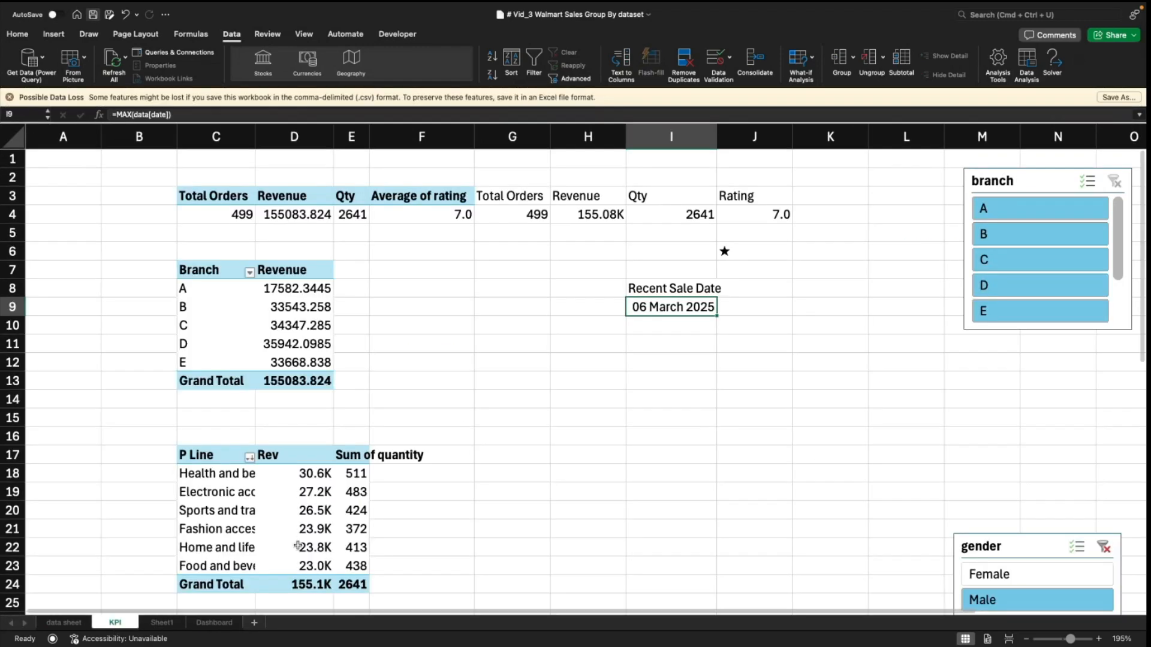
drag(230, 360, 216, 289)
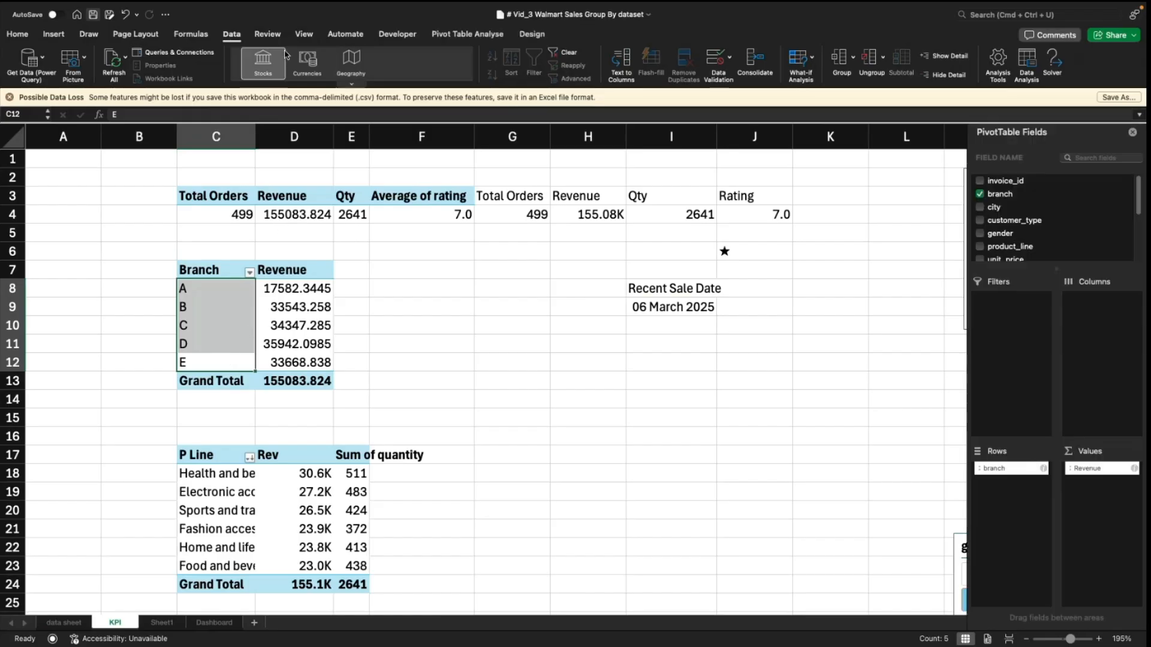
click(259, 306)
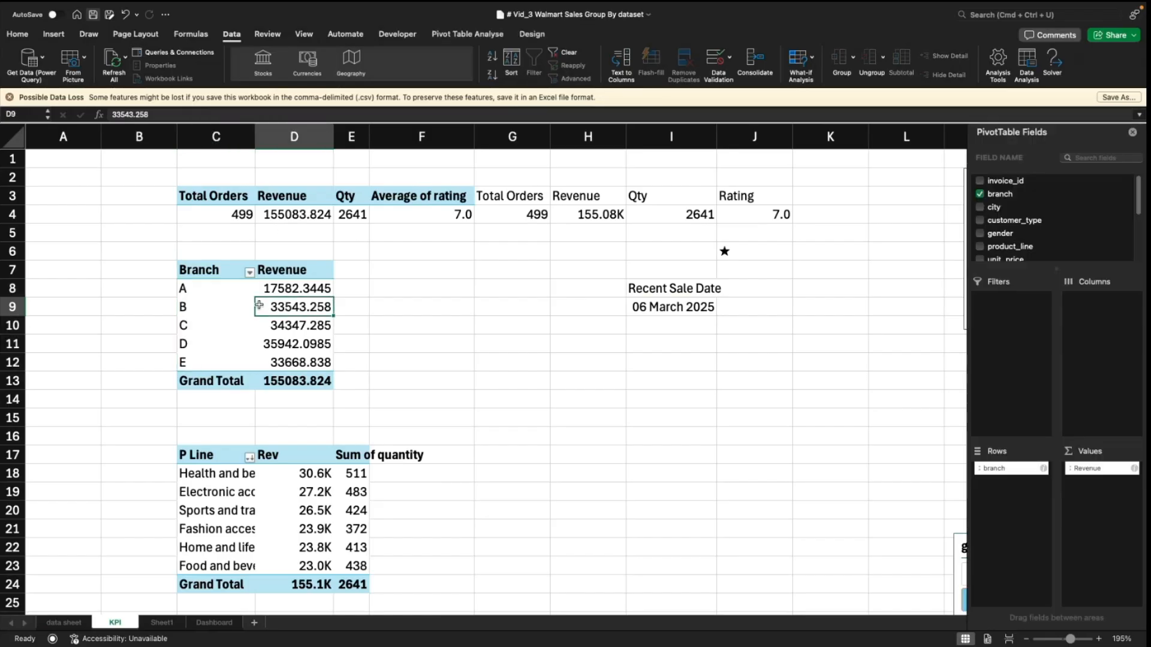
right_click(249, 305)
click(449, 344)
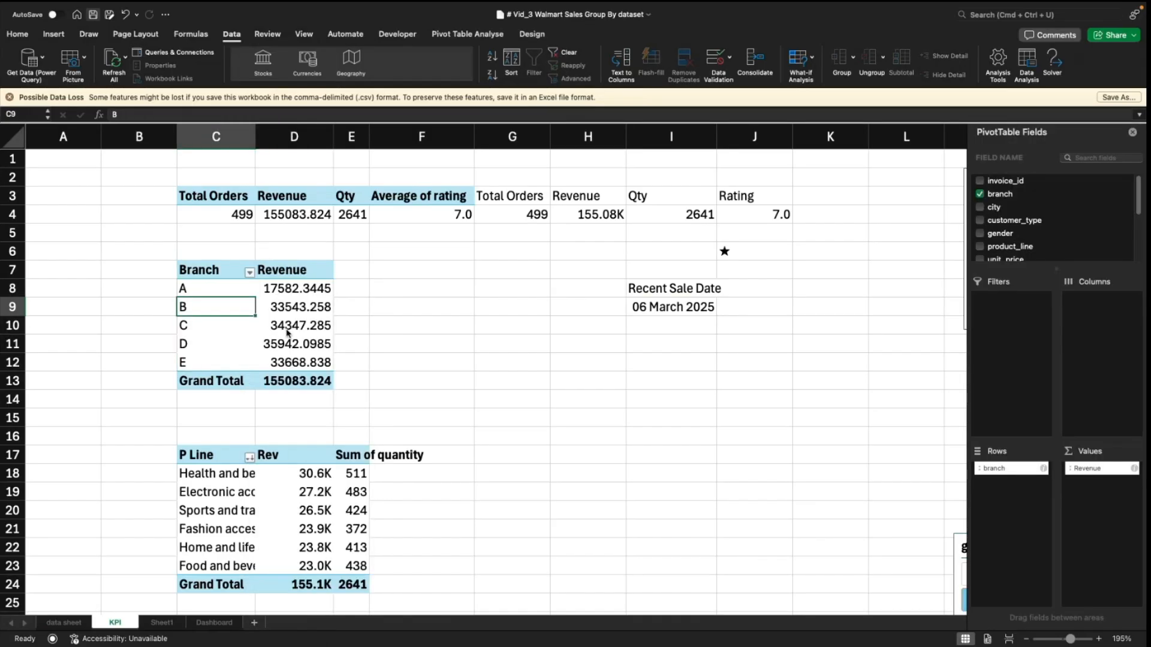
click(241, 320)
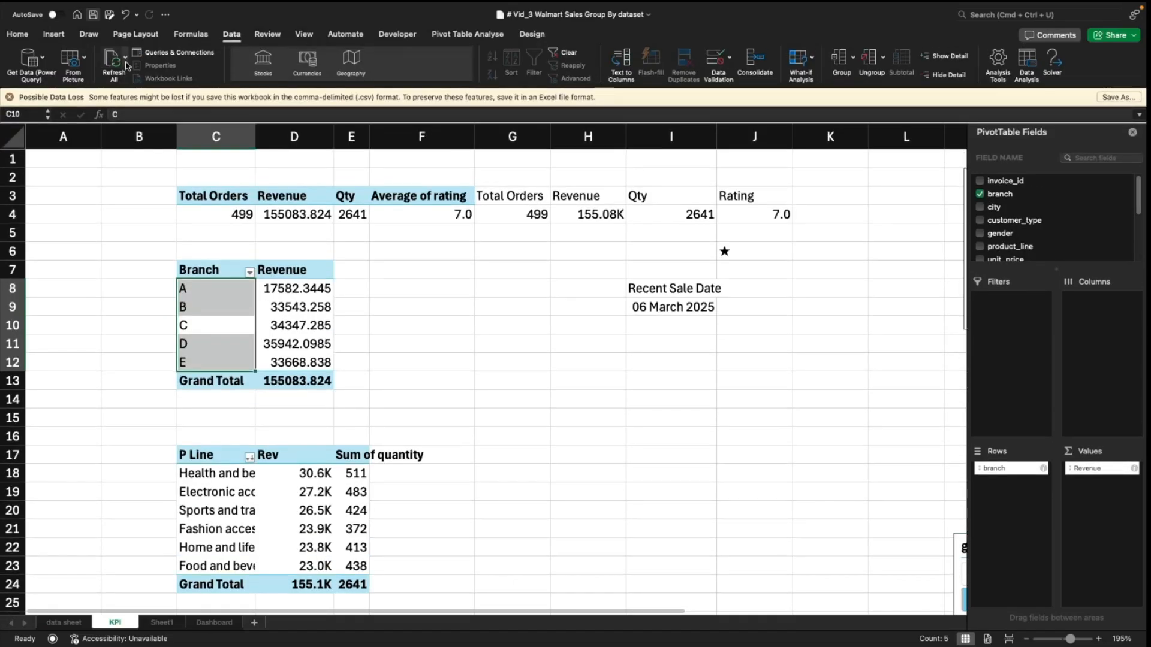
click(125, 57)
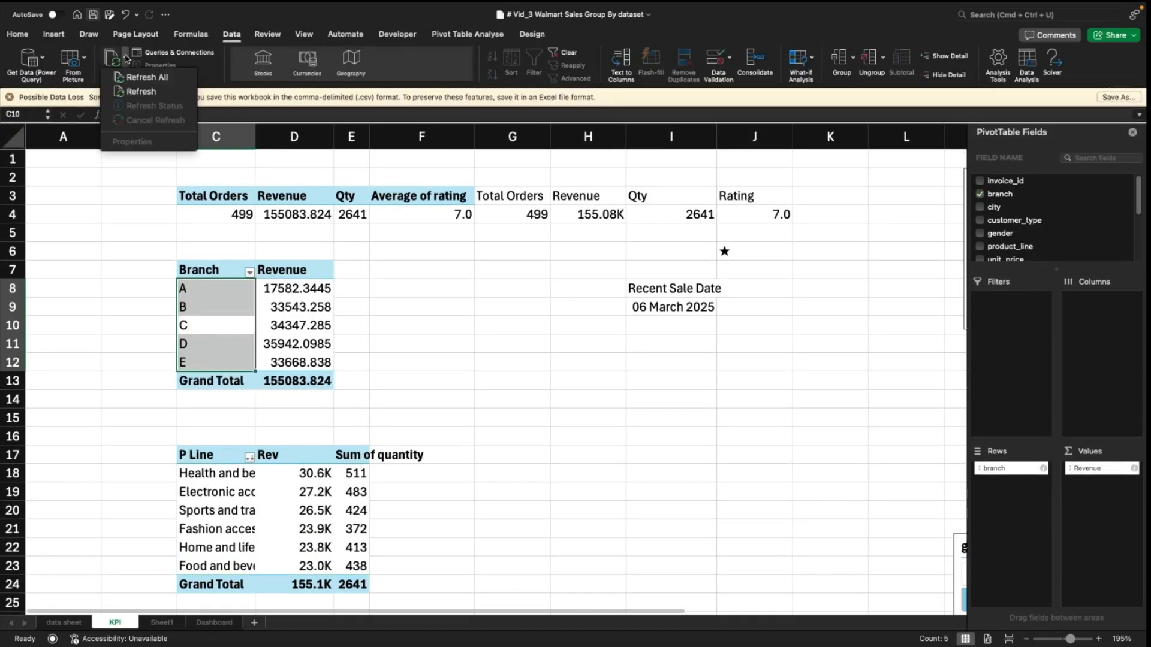
click(150, 78)
click(350, 251)
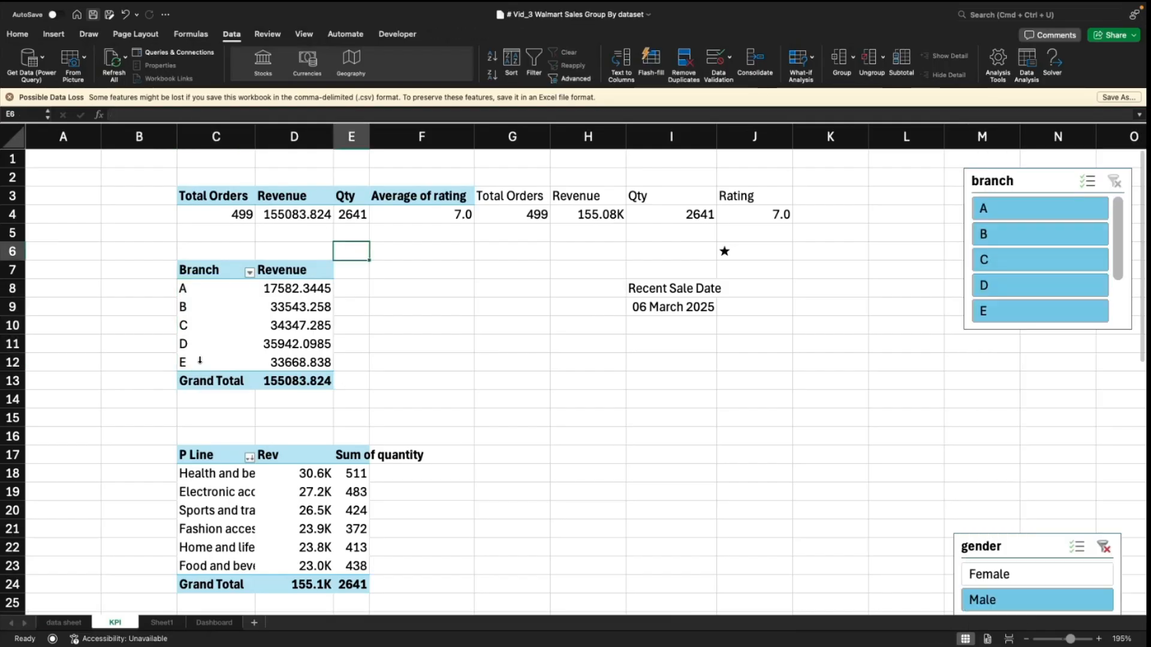
Step: Check the branch entry in row 1002 of the data sheet, dismiss the possible data loss notice and refresh all data
click(67, 624)
click(242, 574)
click(234, 553)
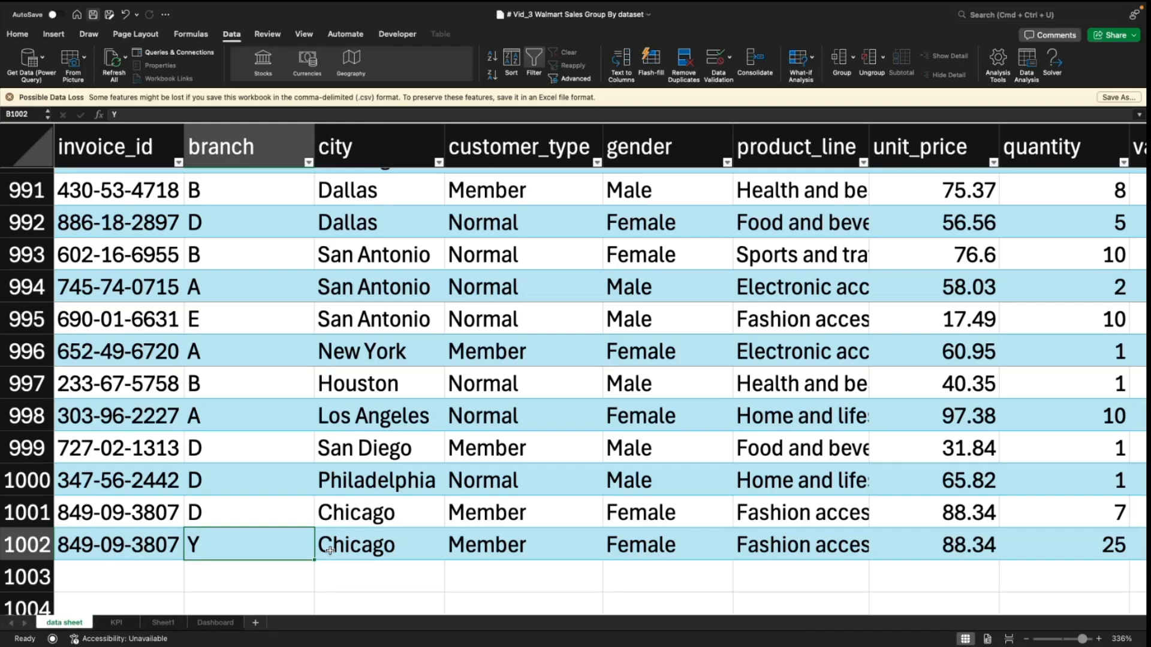
scroll(330, 550, up, 1)
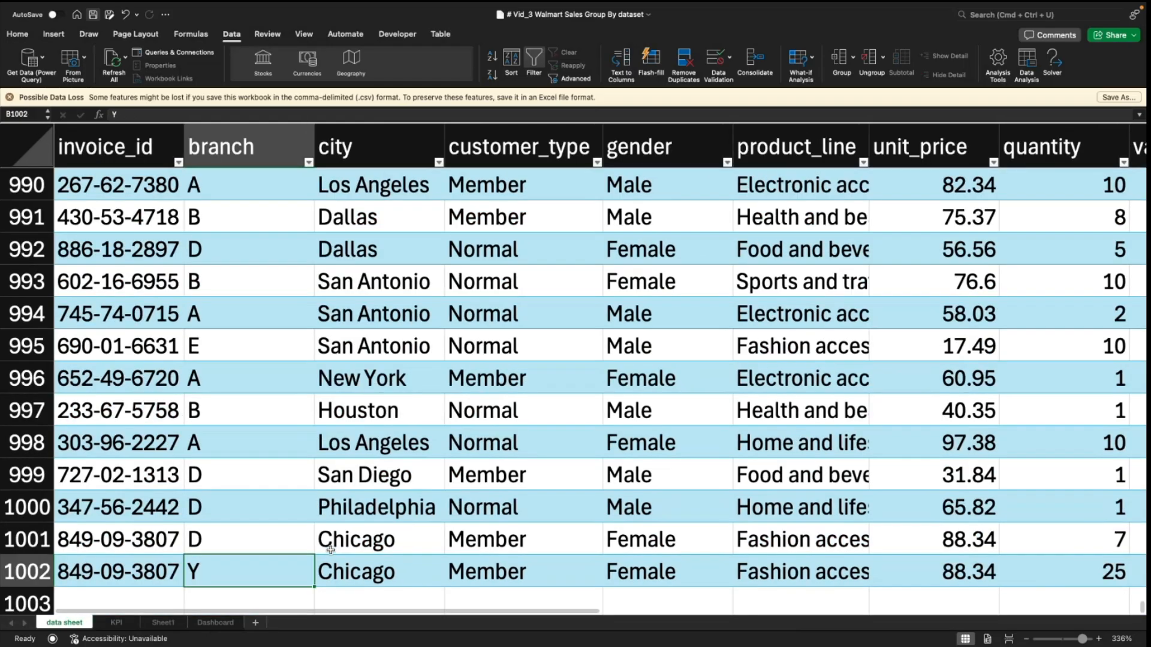
click(10, 98)
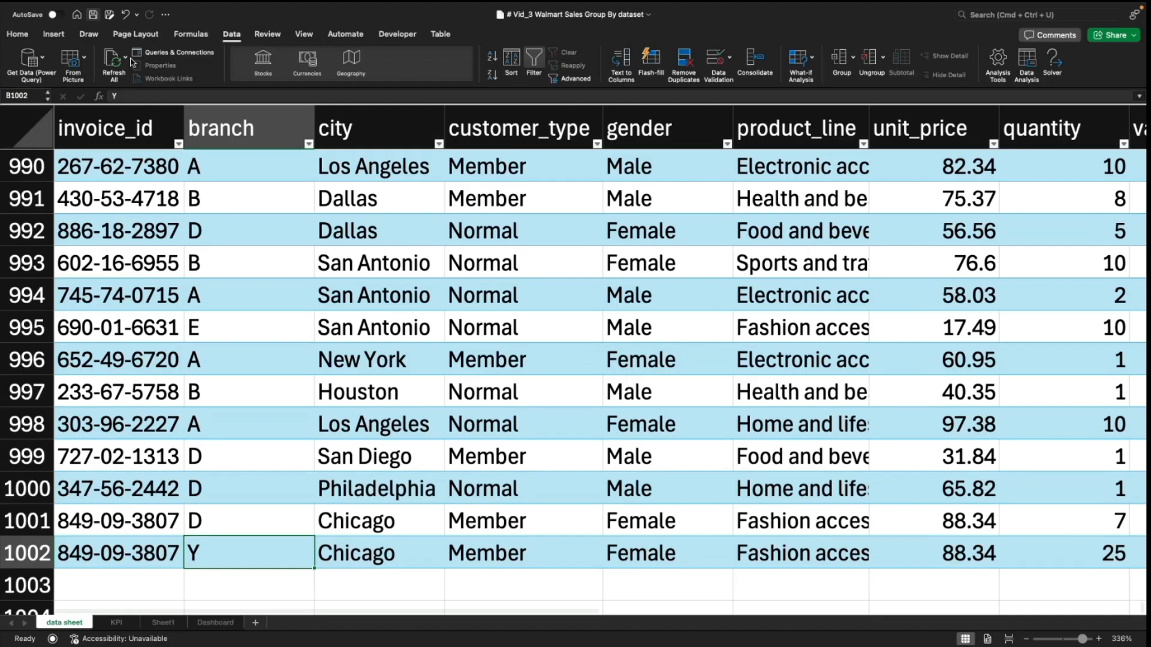
click(132, 62)
click(134, 84)
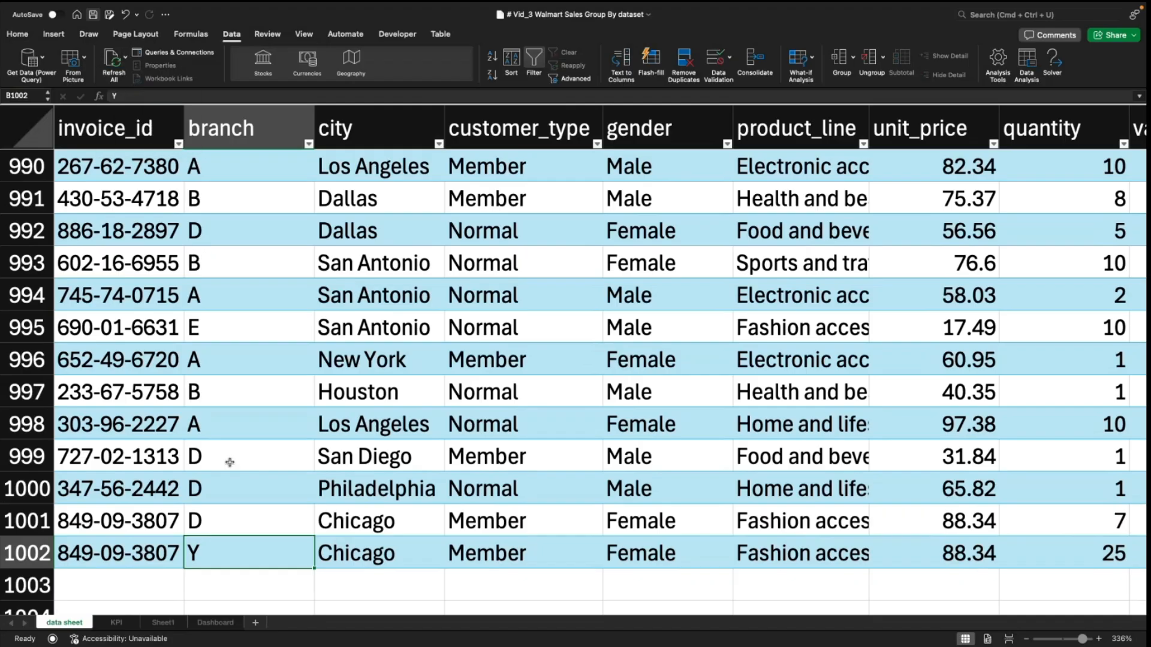
Step: Examine the row 1002 branch entry, the Sheet1 totals, the KPI sheet's Branch pivot table and the Dashboard's branch chart
click(241, 575)
click(240, 558)
scroll(244, 560, up, 1)
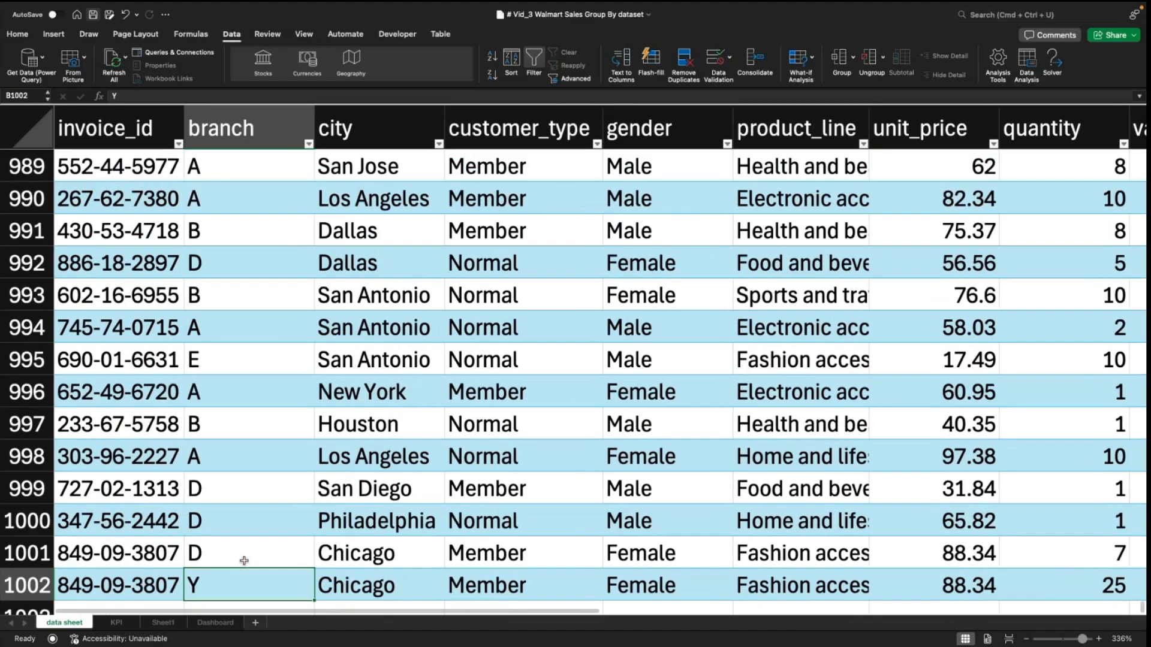
click(172, 624)
click(401, 434)
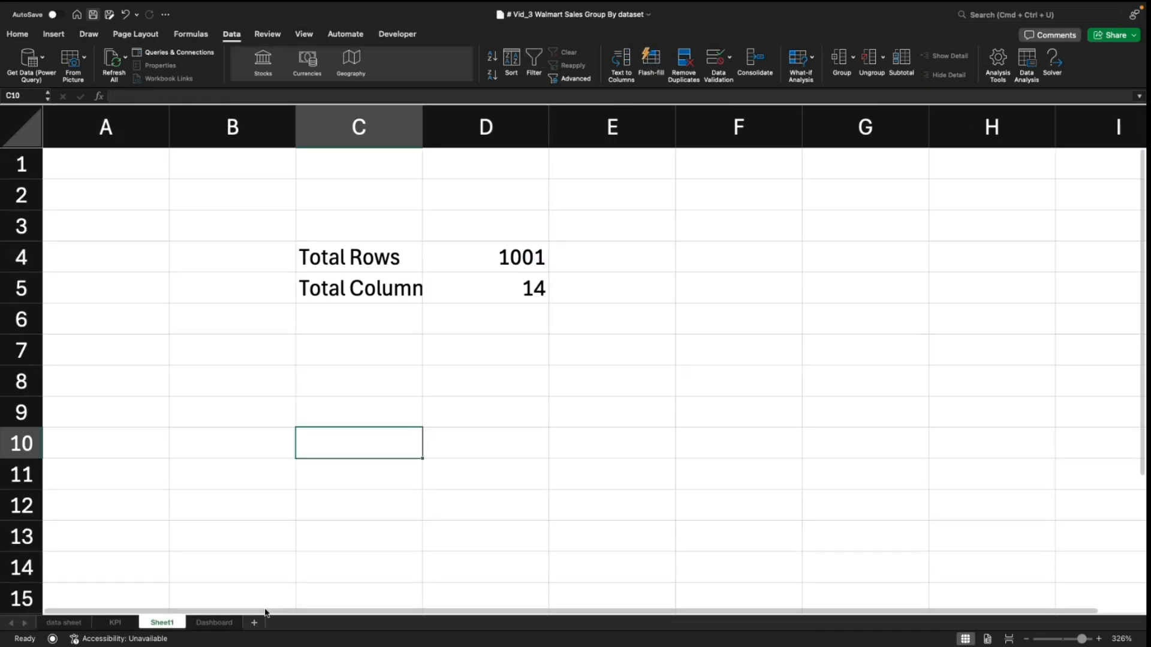
click(214, 622)
click(115, 622)
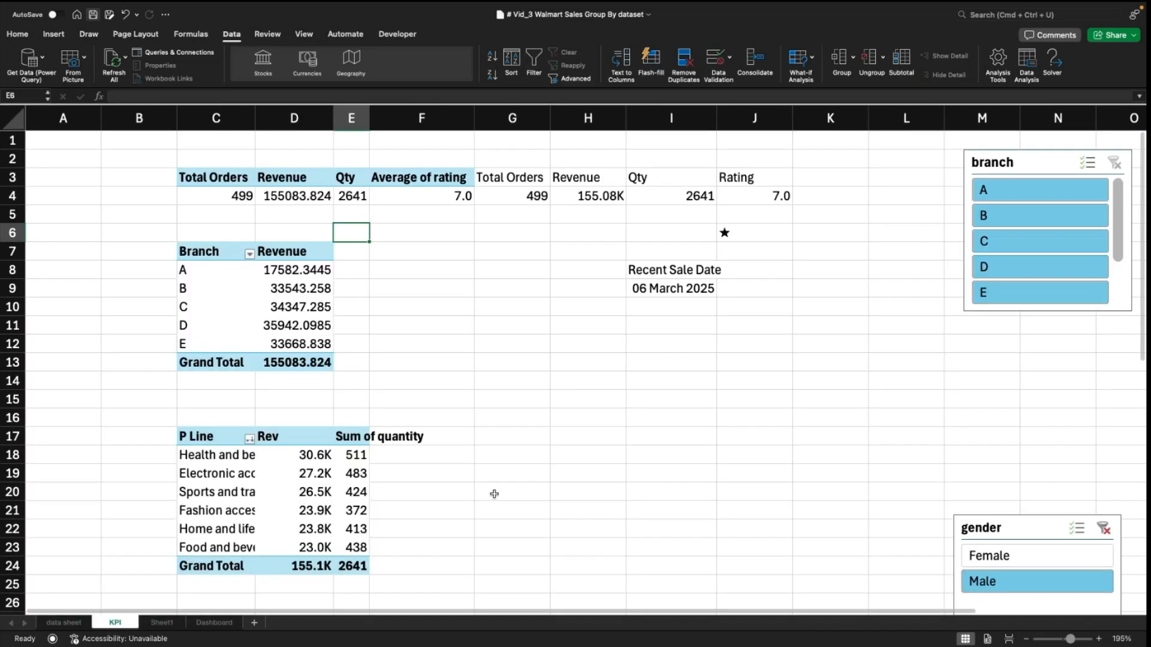
click(588, 381)
click(204, 308)
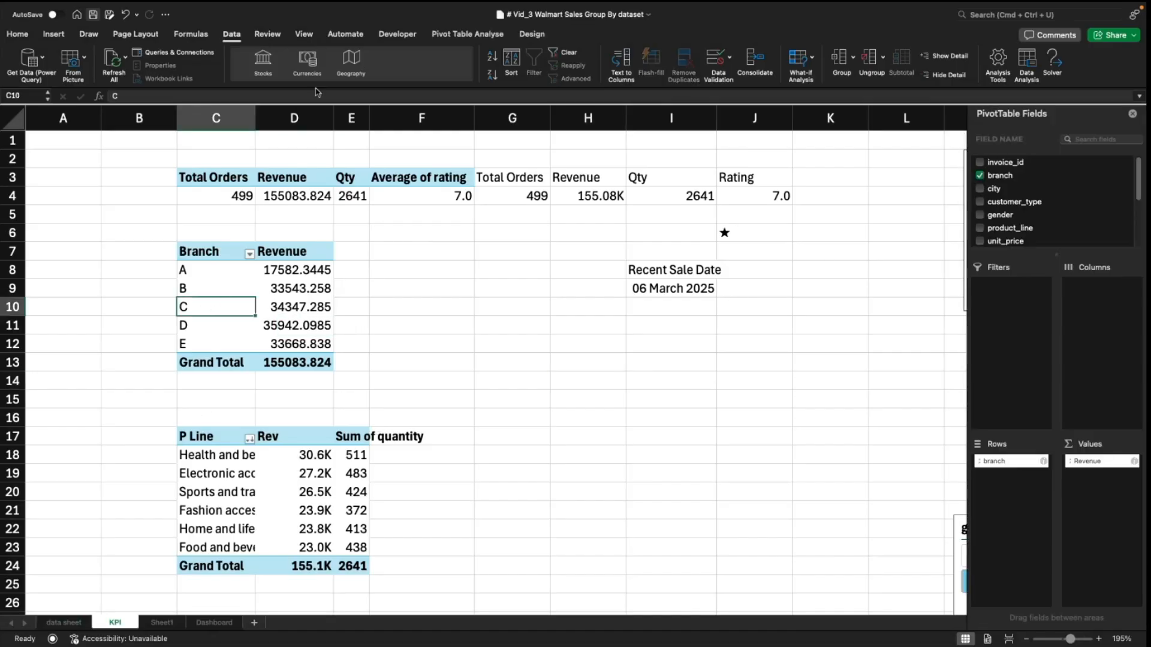
click(683, 342)
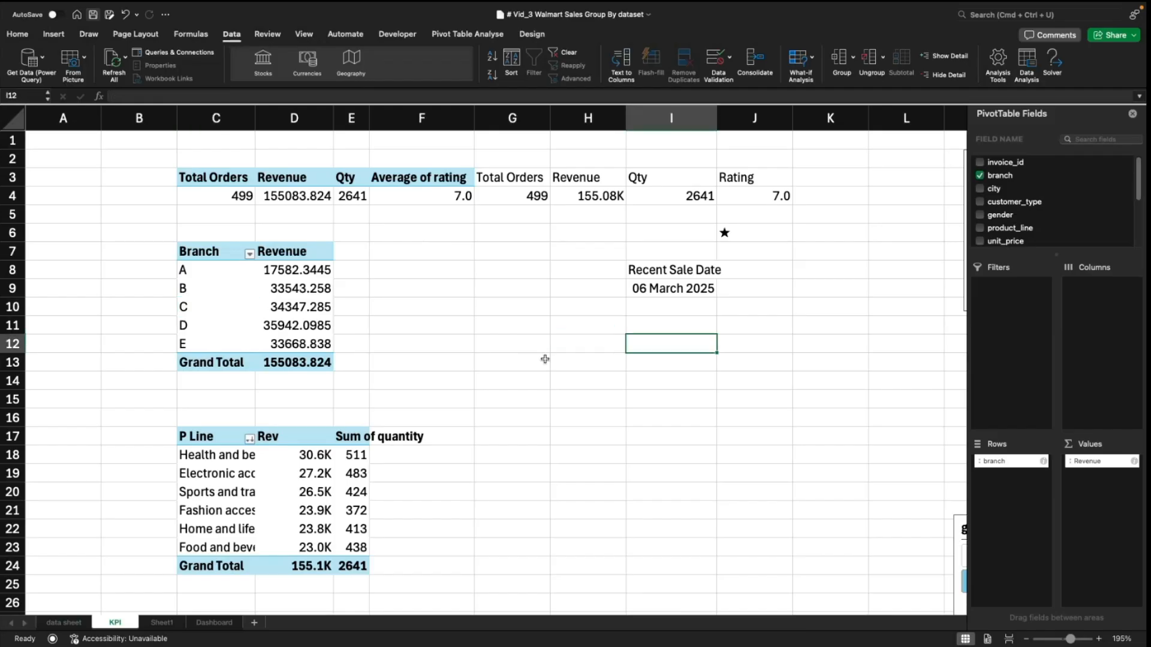
click(198, 624)
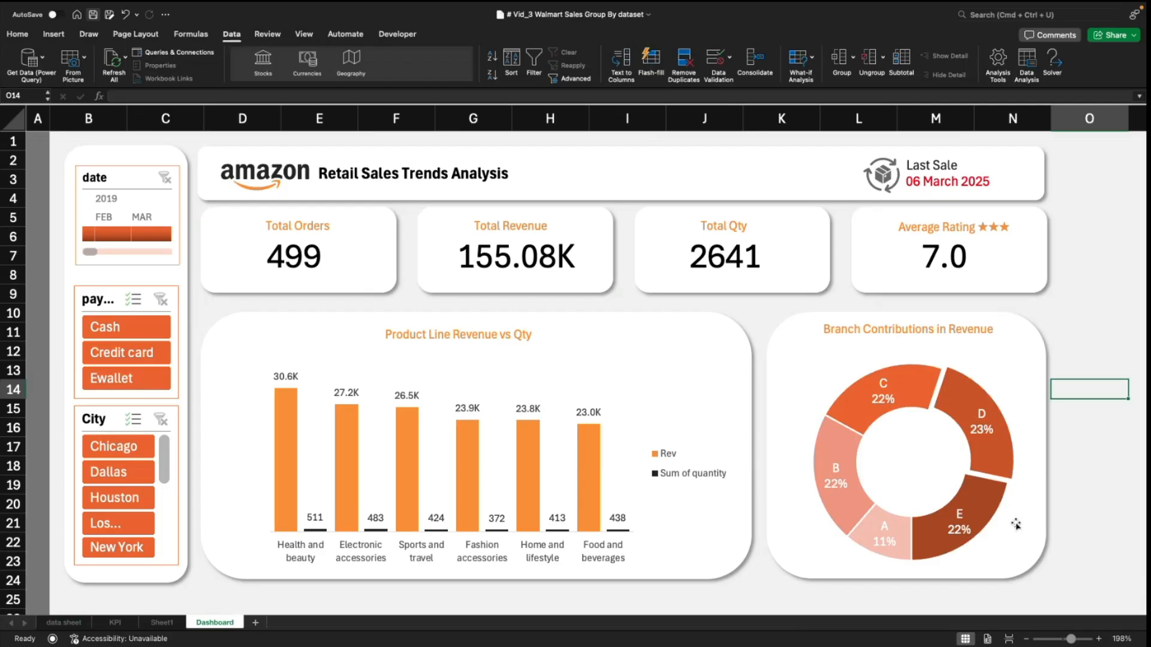
click(118, 627)
click(162, 625)
click(216, 626)
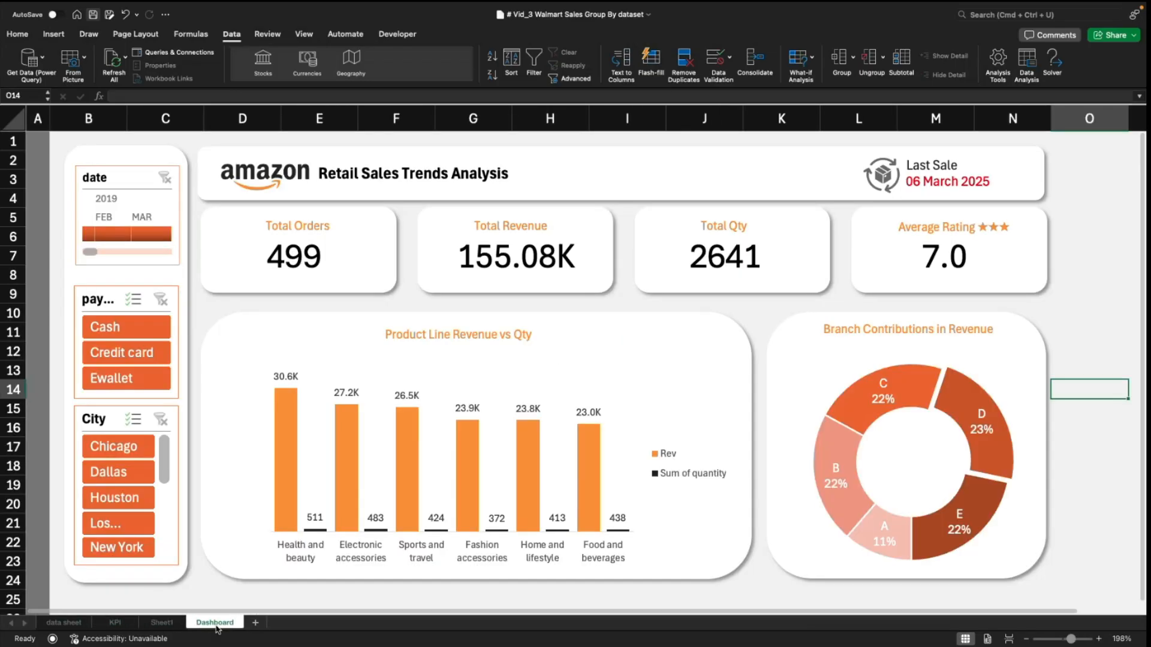
Step: Set the branch in cell B995 of the data sheet to Y and save the workbook
click(64, 623)
click(256, 368)
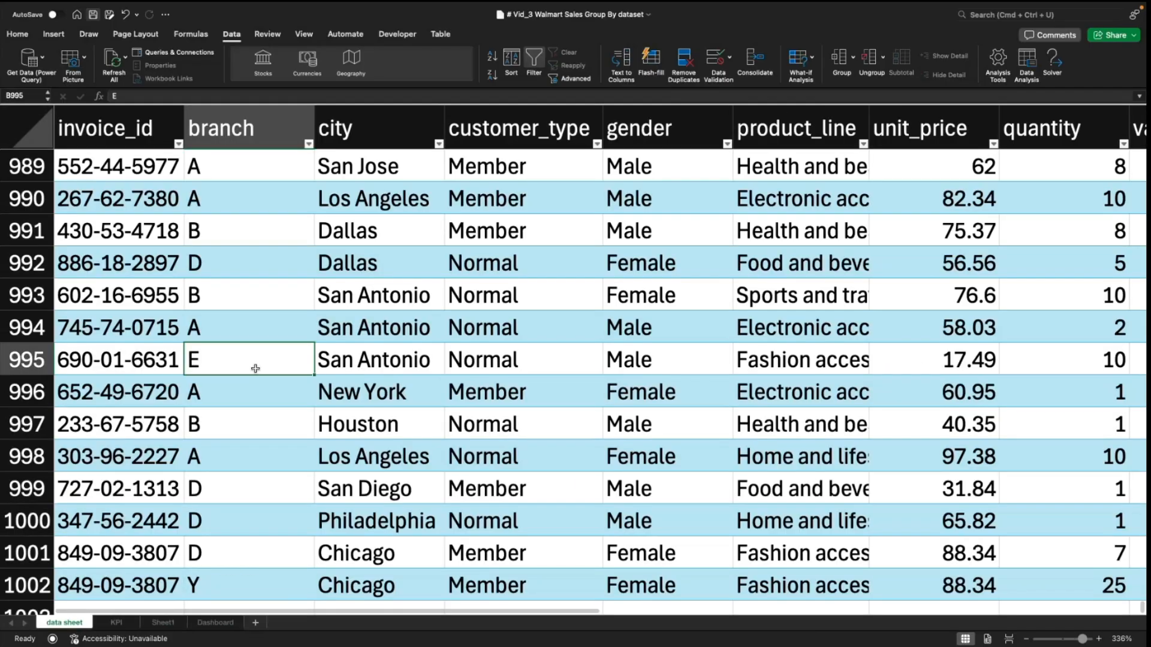
text(Y)
key(Return)
click(292, 368)
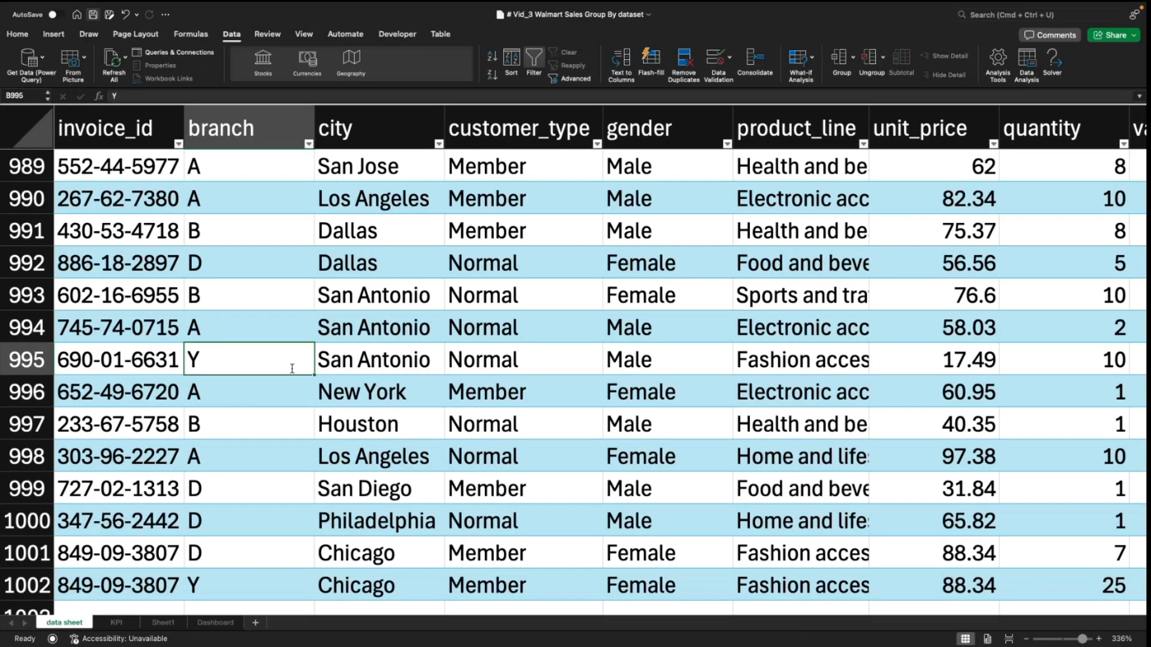
click(107, 19)
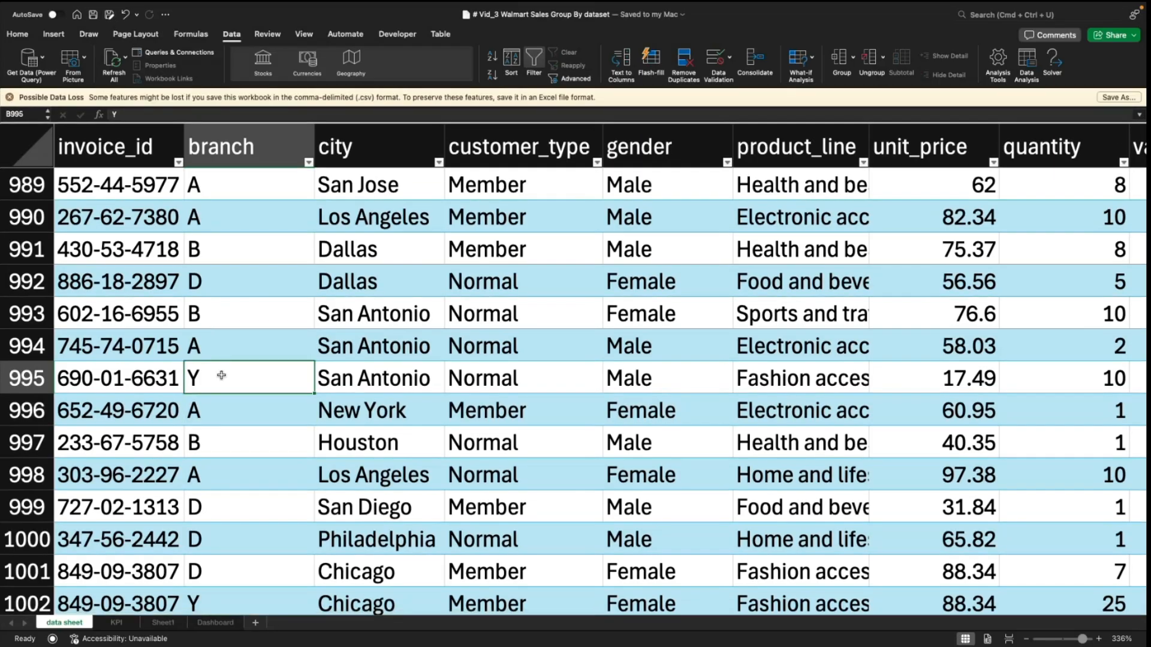
Step: Change the branch in cell B995 of the data sheet to G, refresh all data and check the Dashboard's branch chart
text(G)
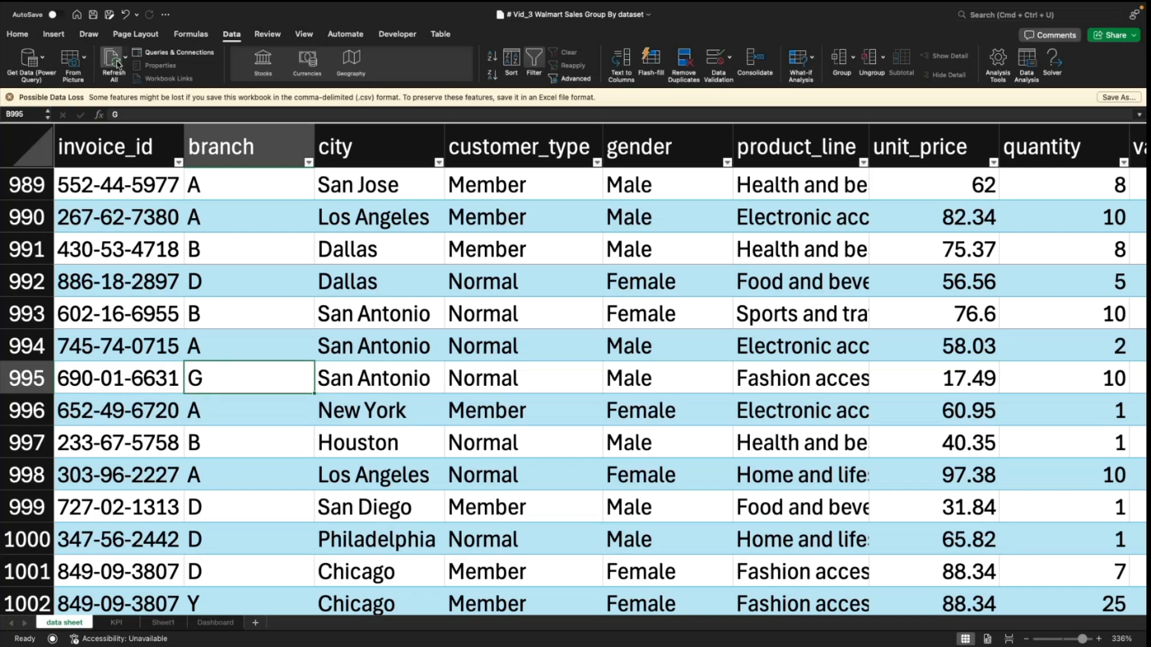
click(125, 58)
click(143, 78)
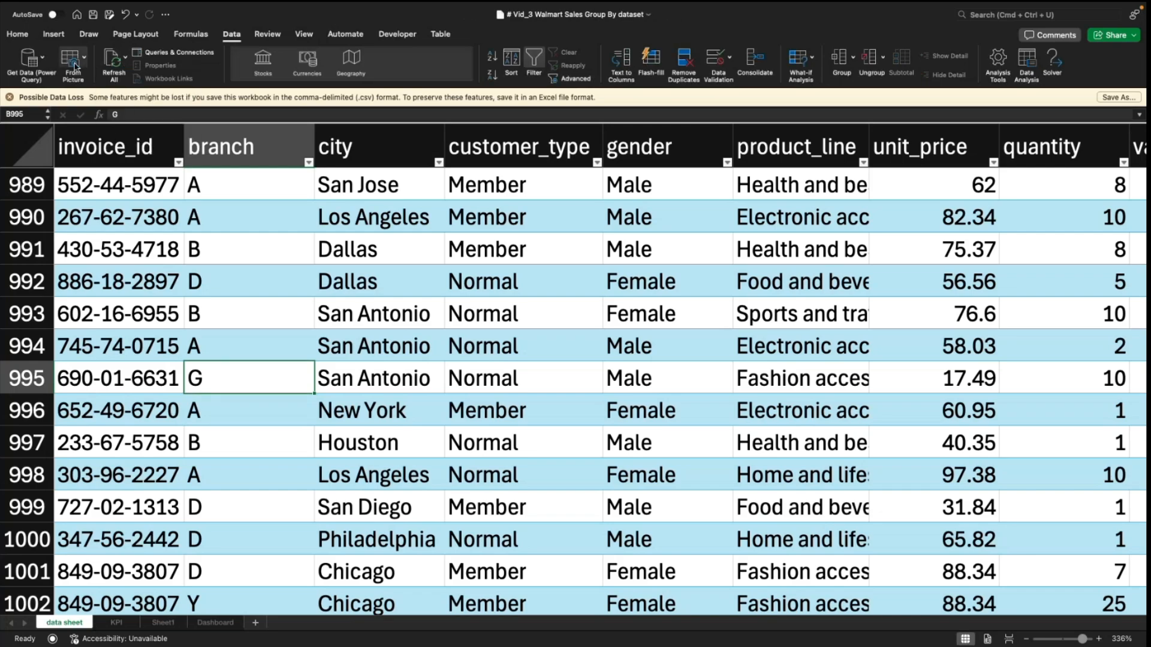
click(10, 97)
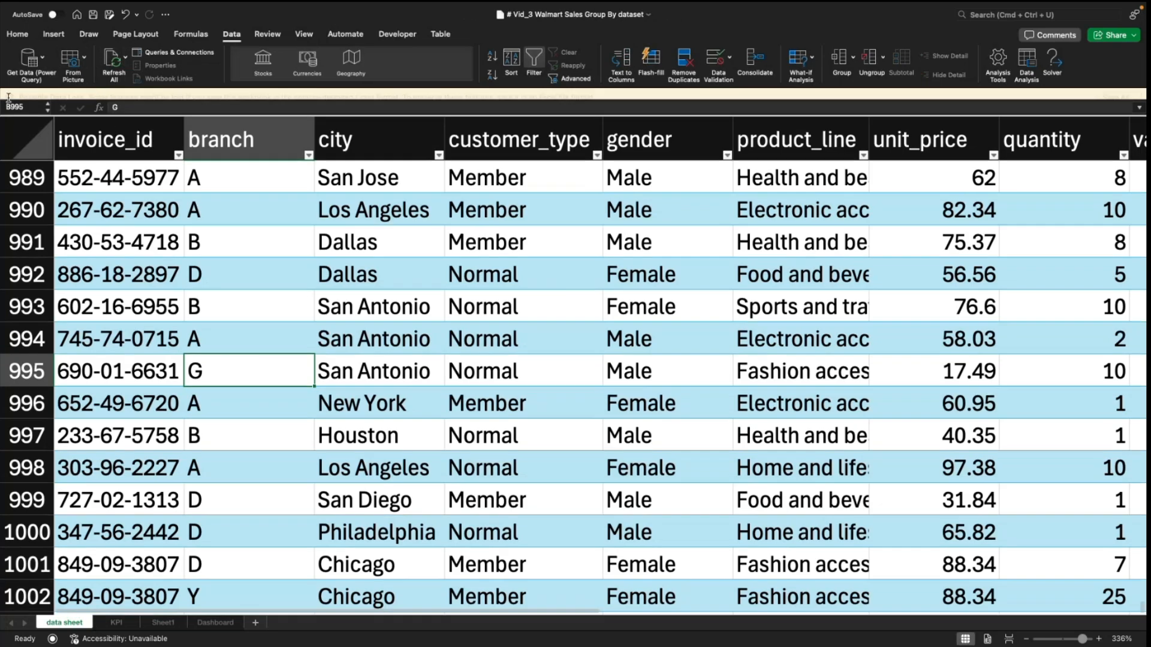
click(216, 623)
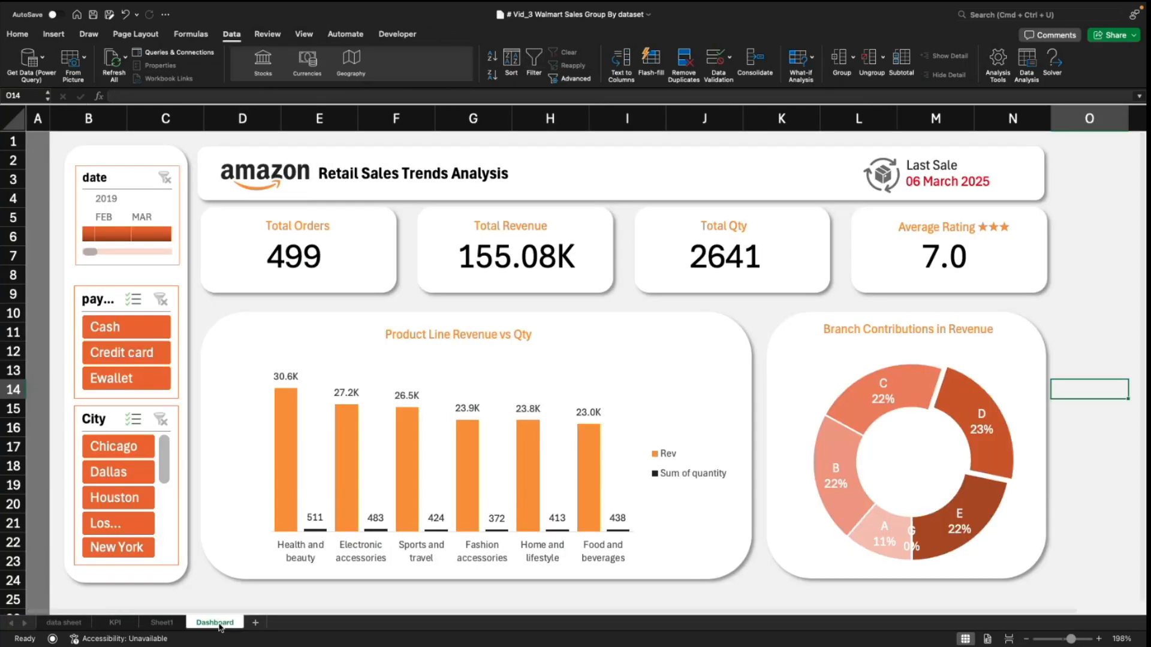
mouse_move(919, 543)
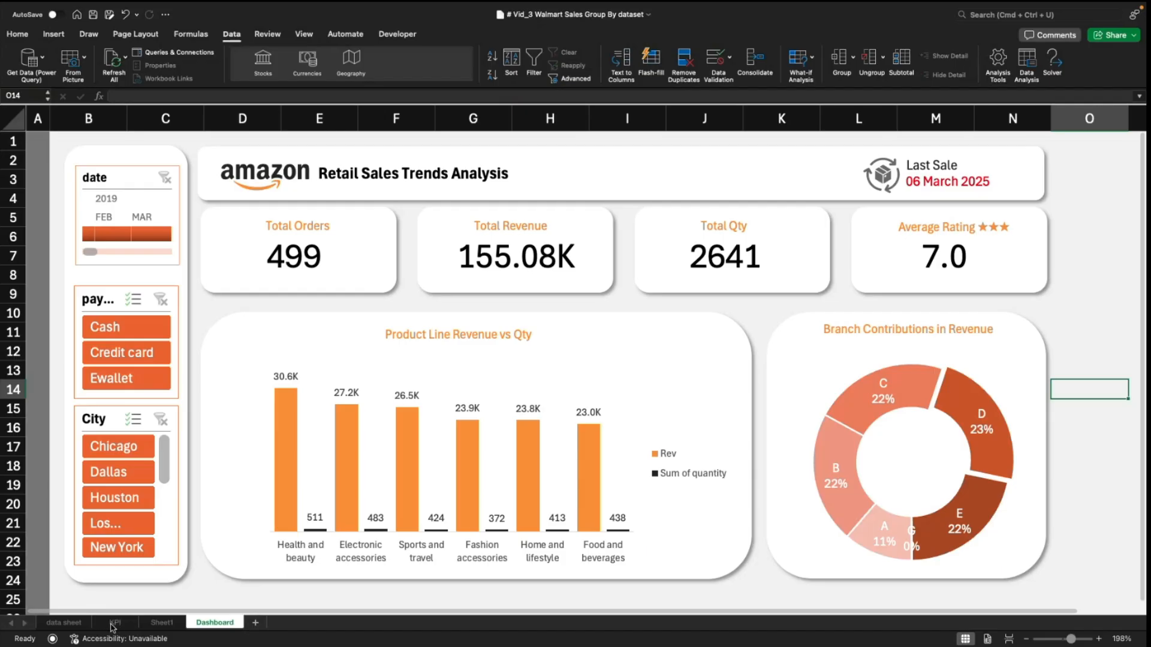
Step: Set the total in cell J995 of the data sheet, the branch G row, to 55299
click(64, 623)
click(268, 378)
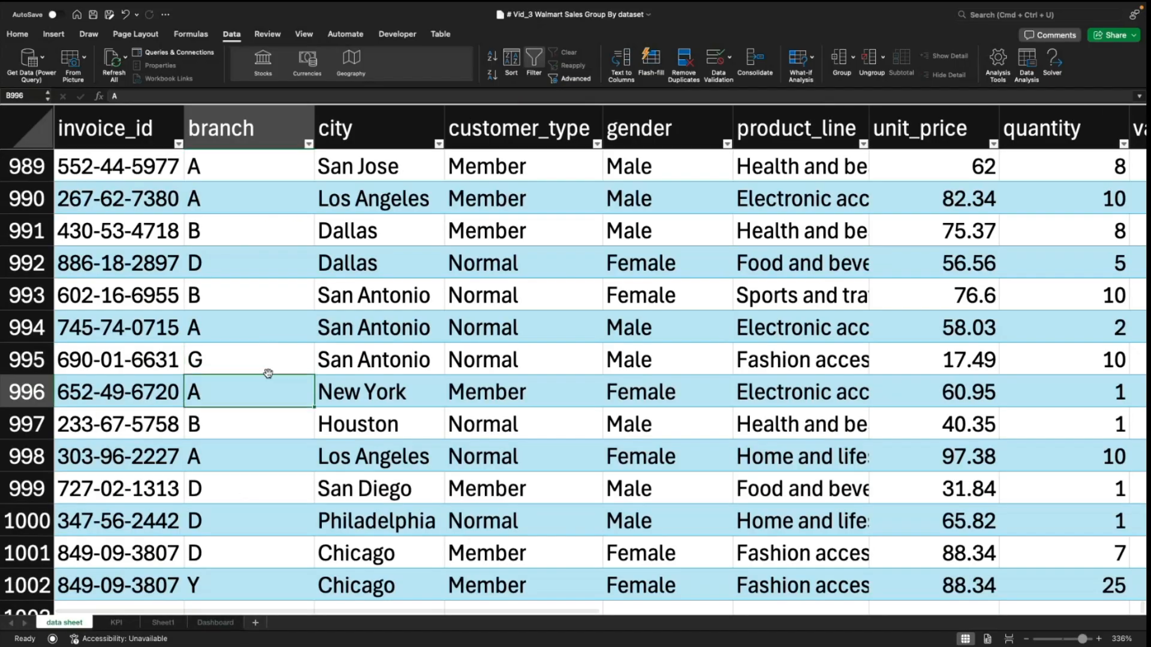
click(266, 363)
key(Right)
key(Right)
key(Right)
key(Right)
key(Right)
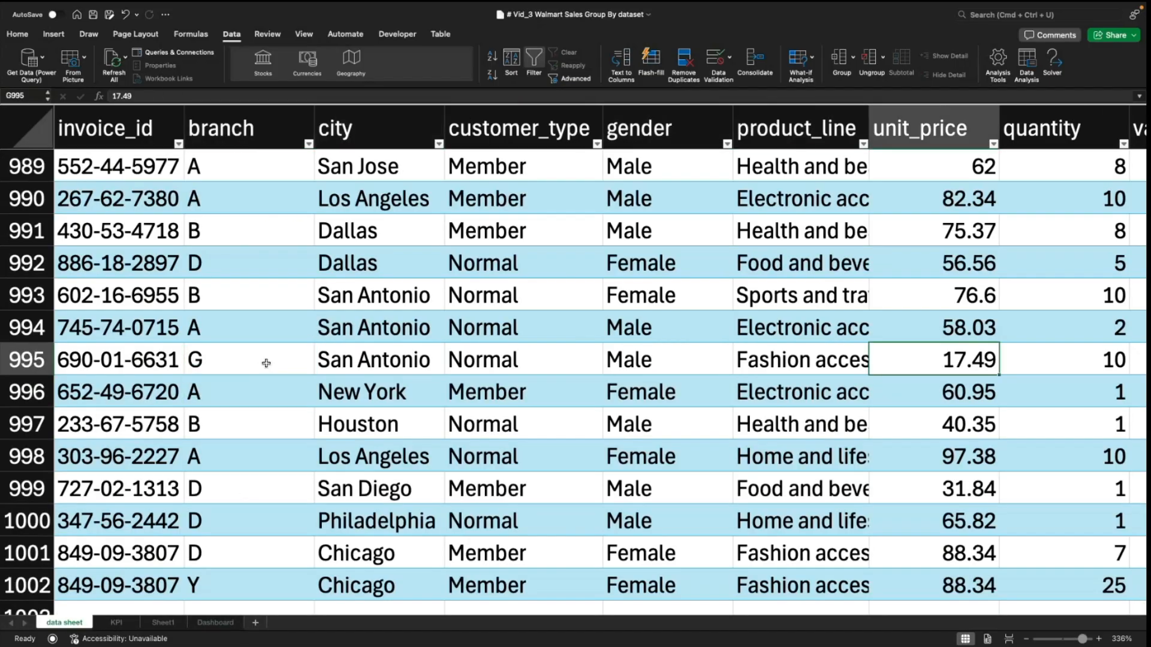
key(Right)
key(Right)
key(Right)
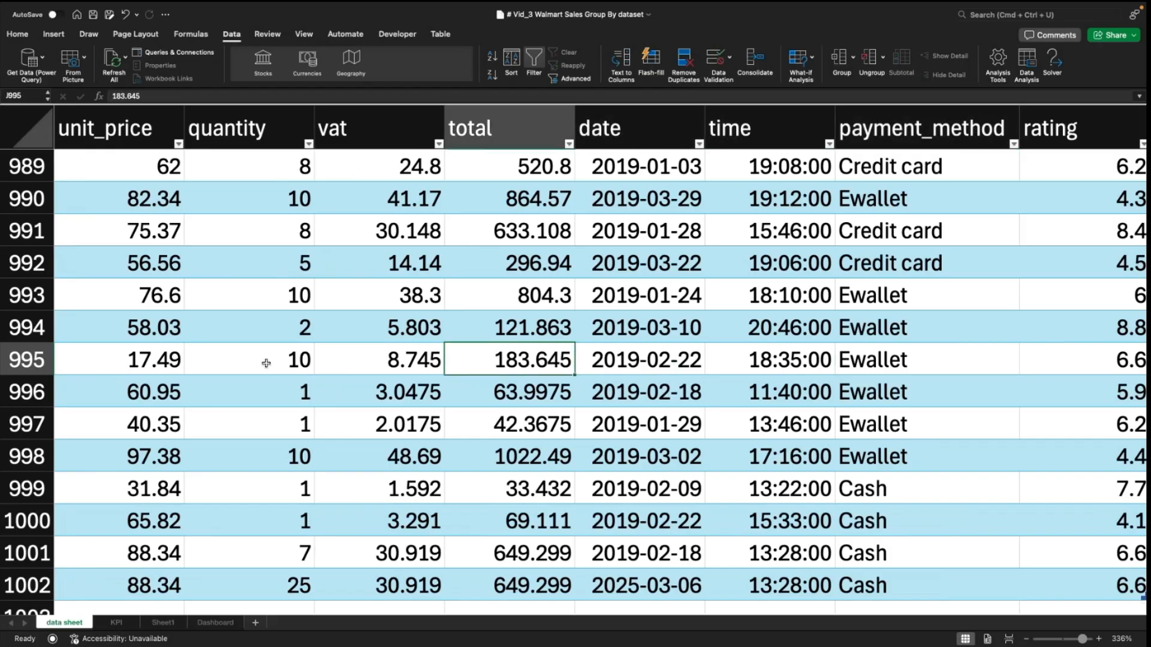
text(55299)
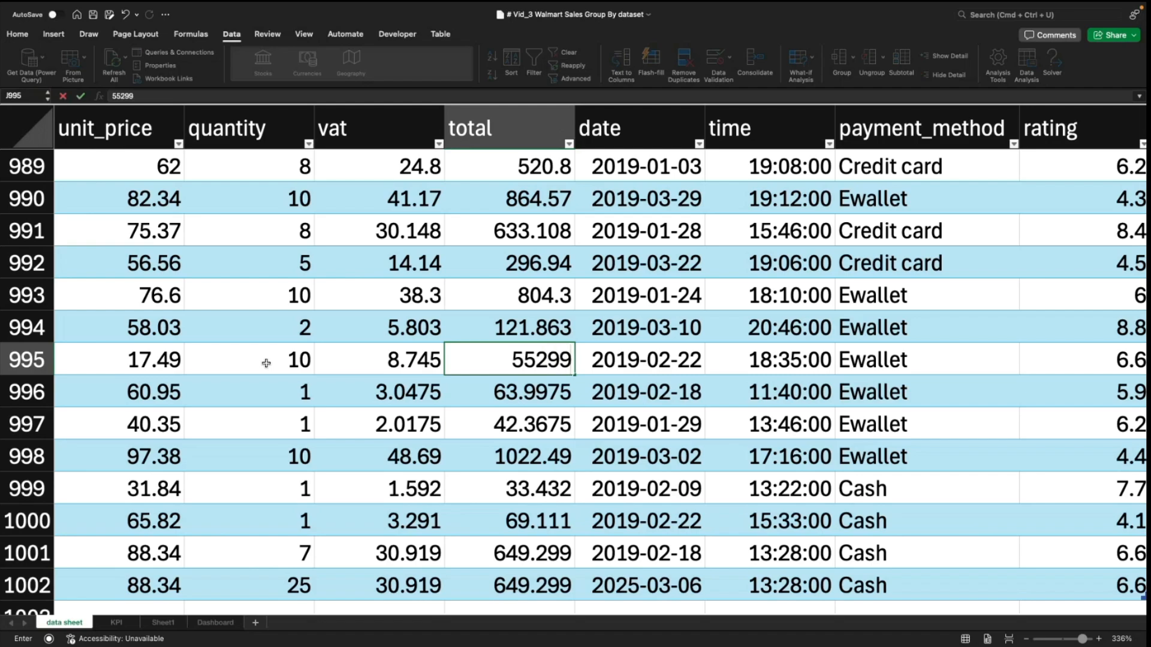
key(Return)
key(Up)
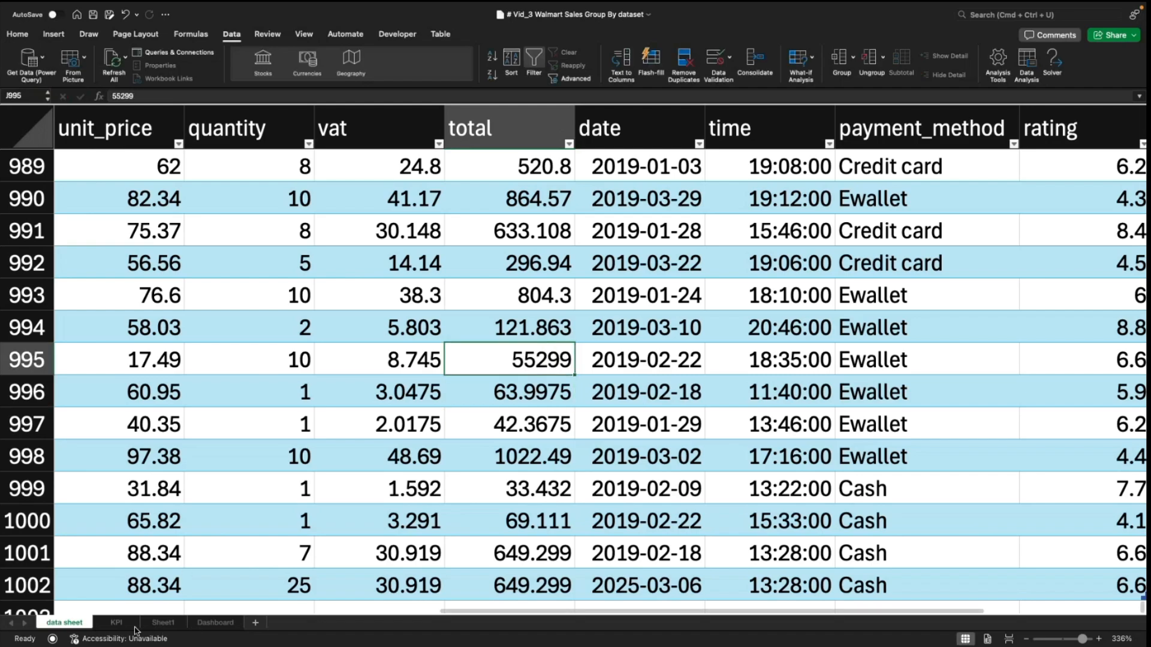
Step: Refresh all data from the Dashboard and check the revenue card and both charts
click(214, 624)
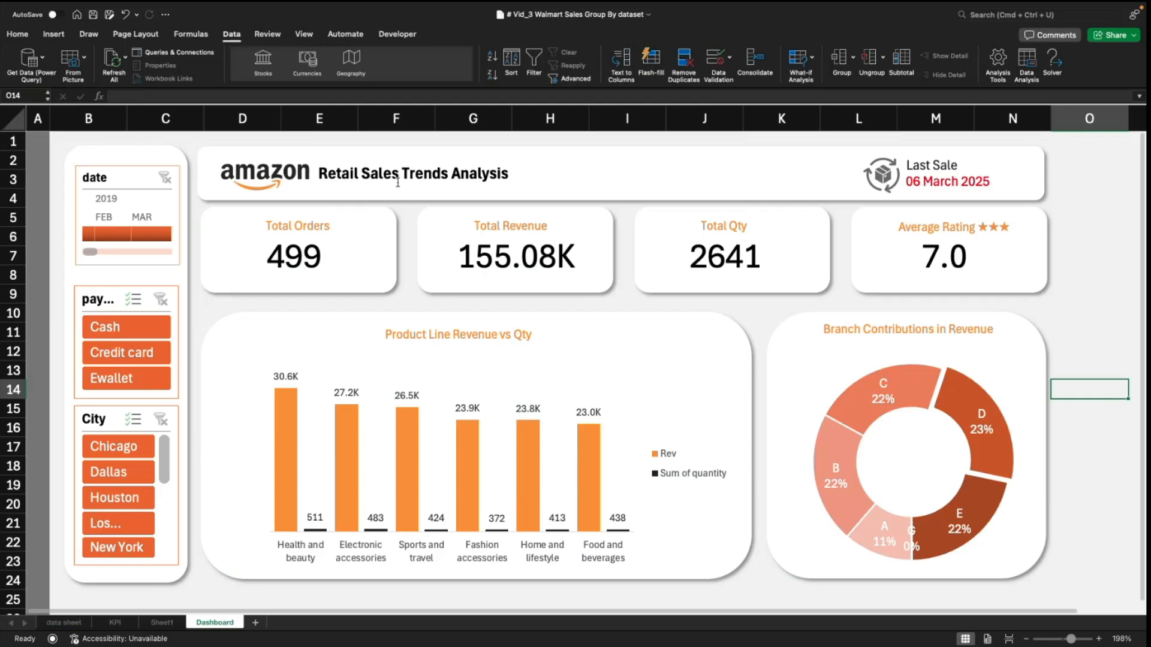
click(115, 60)
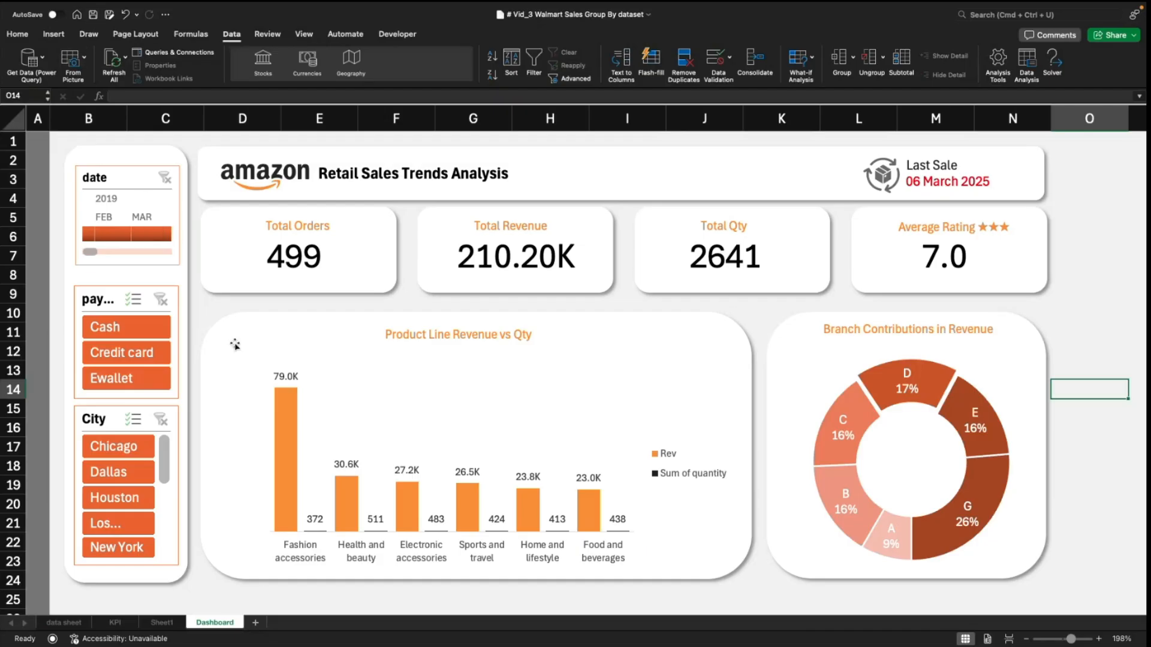
click(1097, 336)
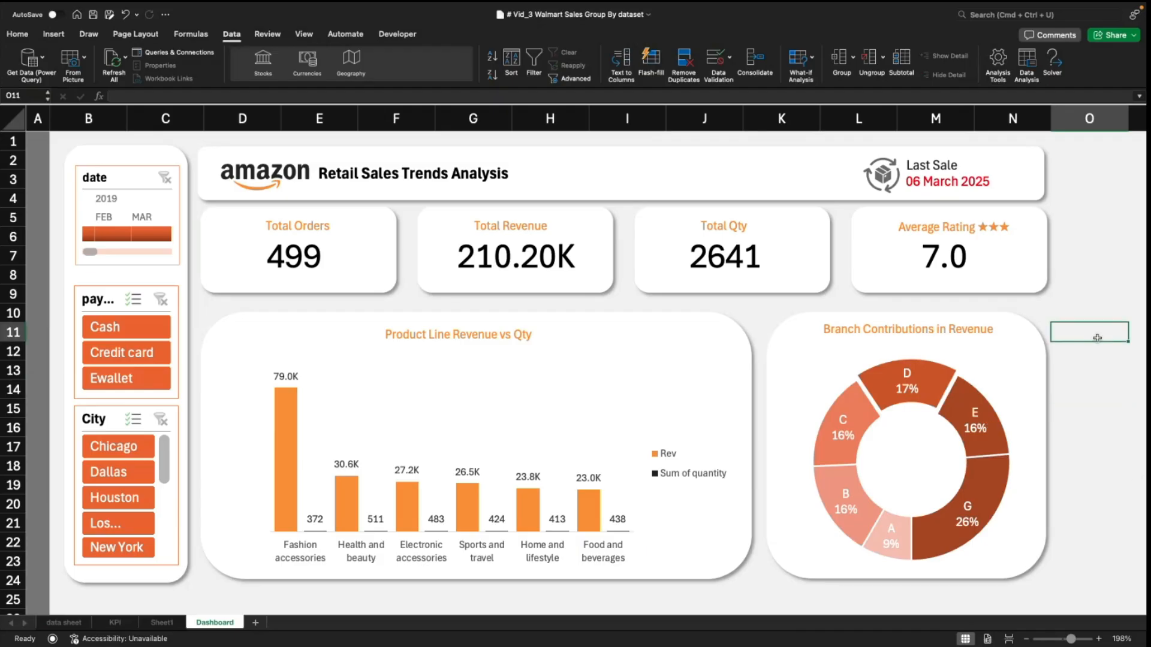
Step: Collapse the ribbon to give the Dashboard more room
click(18, 34)
click(18, 33)
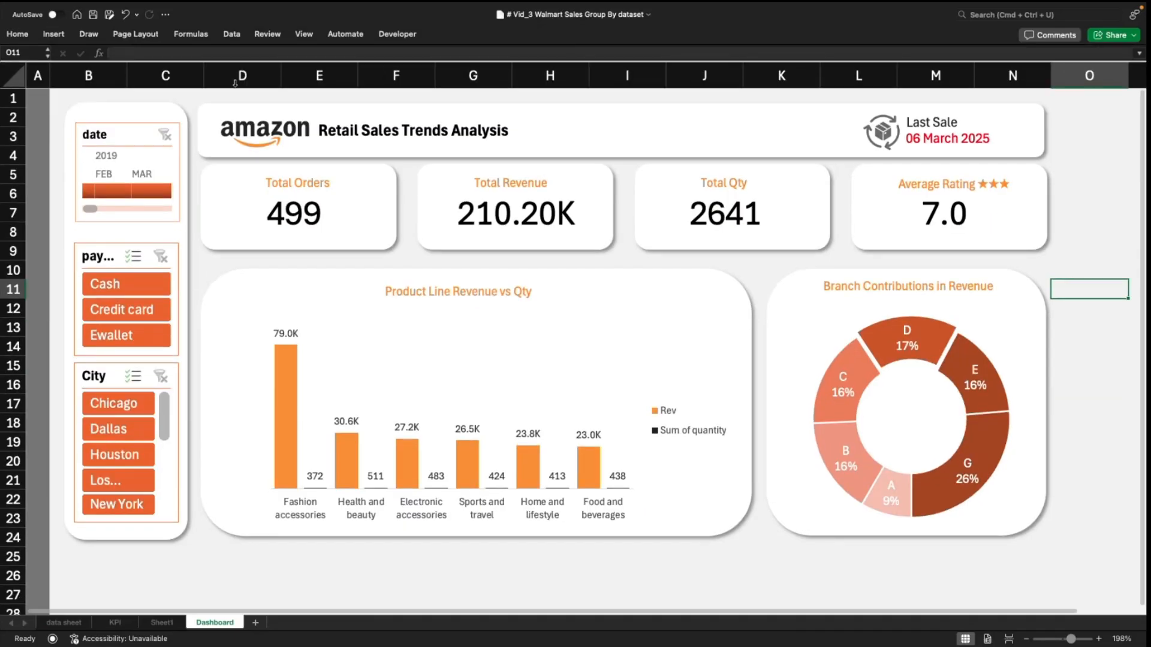
click(1100, 196)
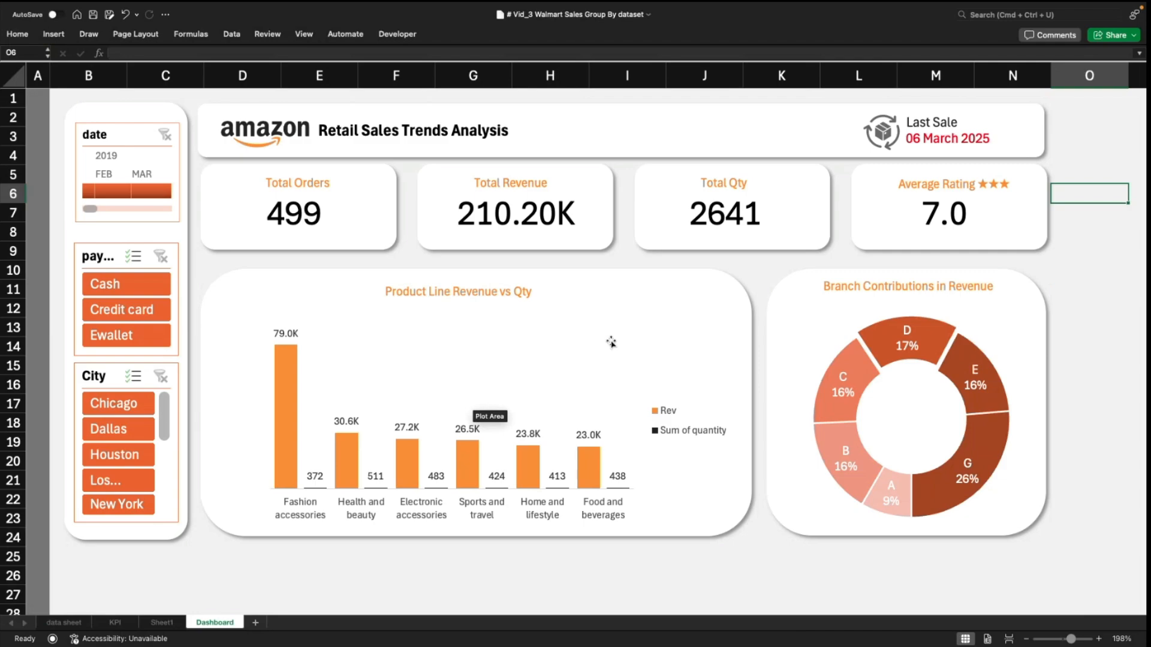
Step: Examine the workbook's sharing options and available cloud locations, close them without uploading, and show the data refresh commands
click(1123, 37)
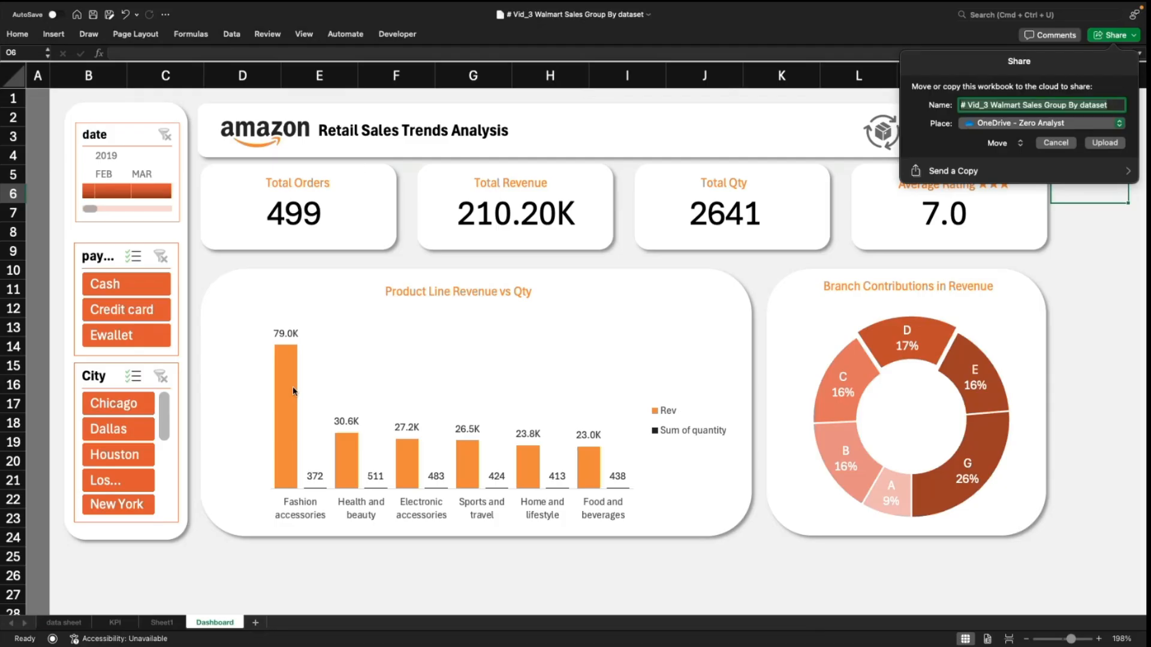
click(1012, 124)
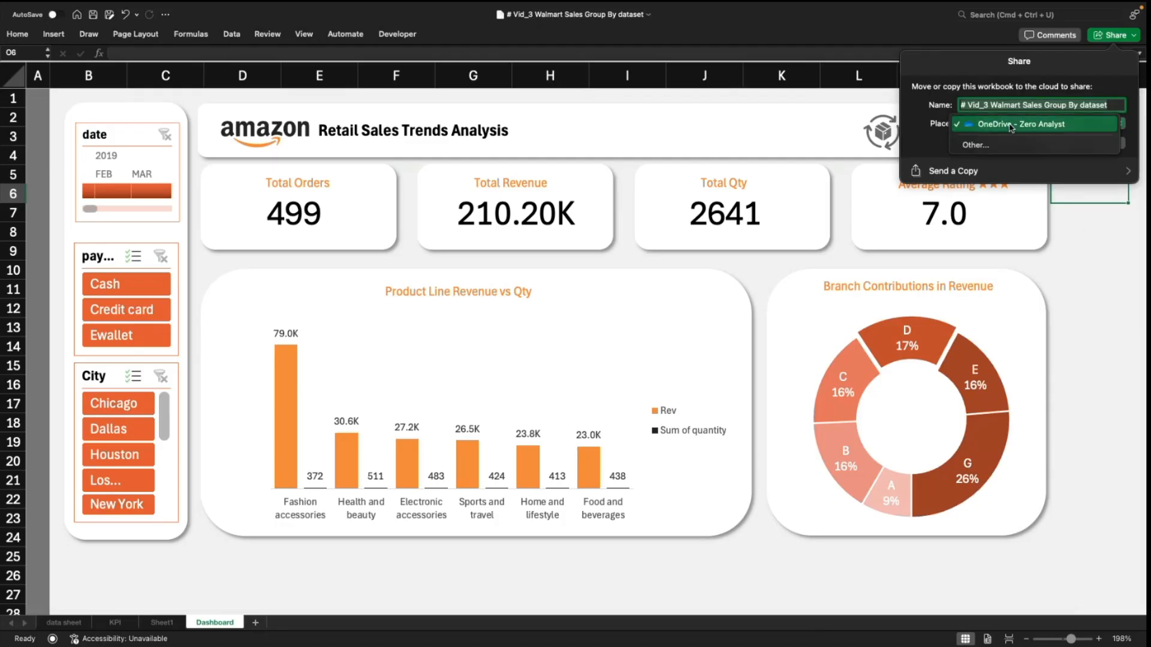
click(977, 123)
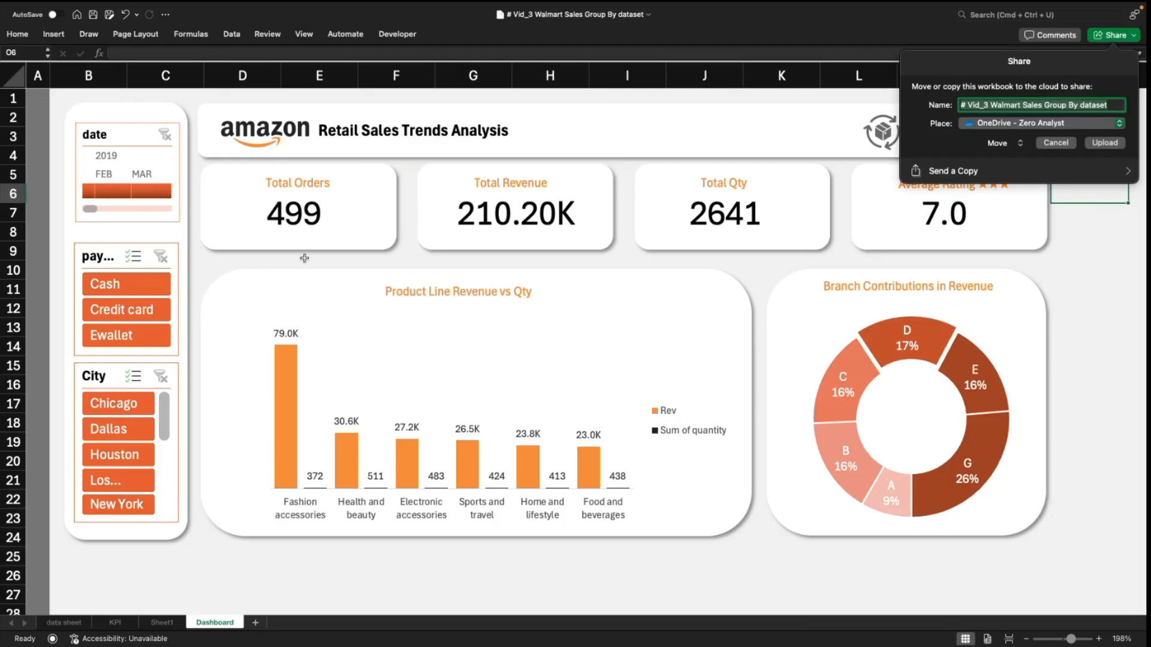
click(1129, 34)
click(1129, 34)
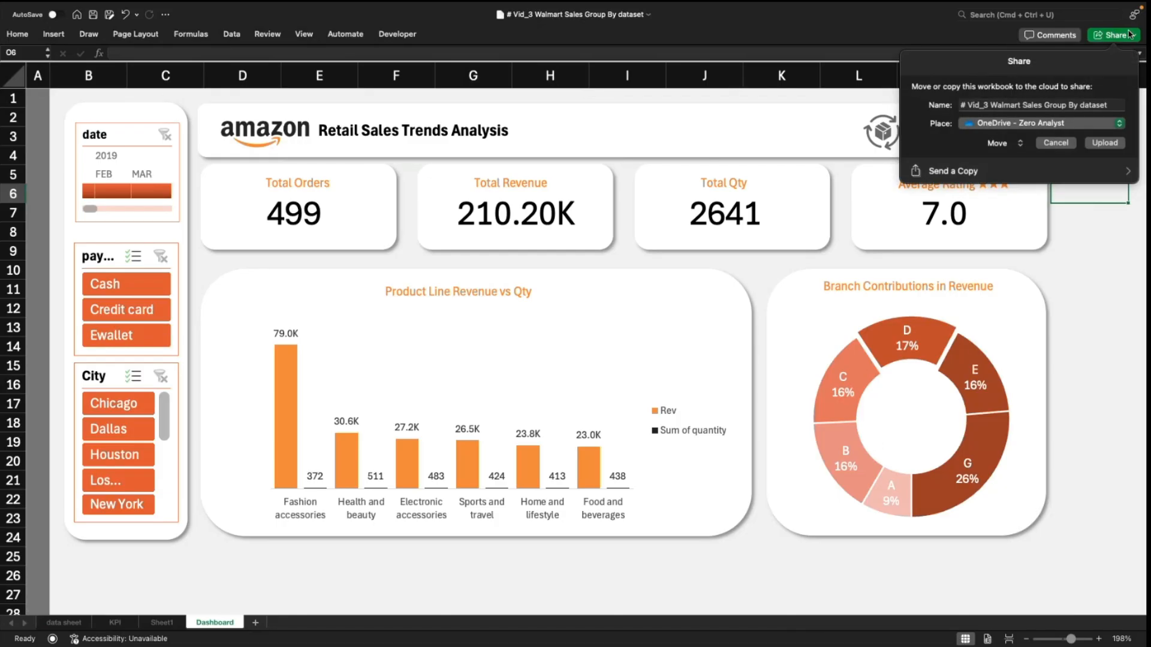
click(1095, 125)
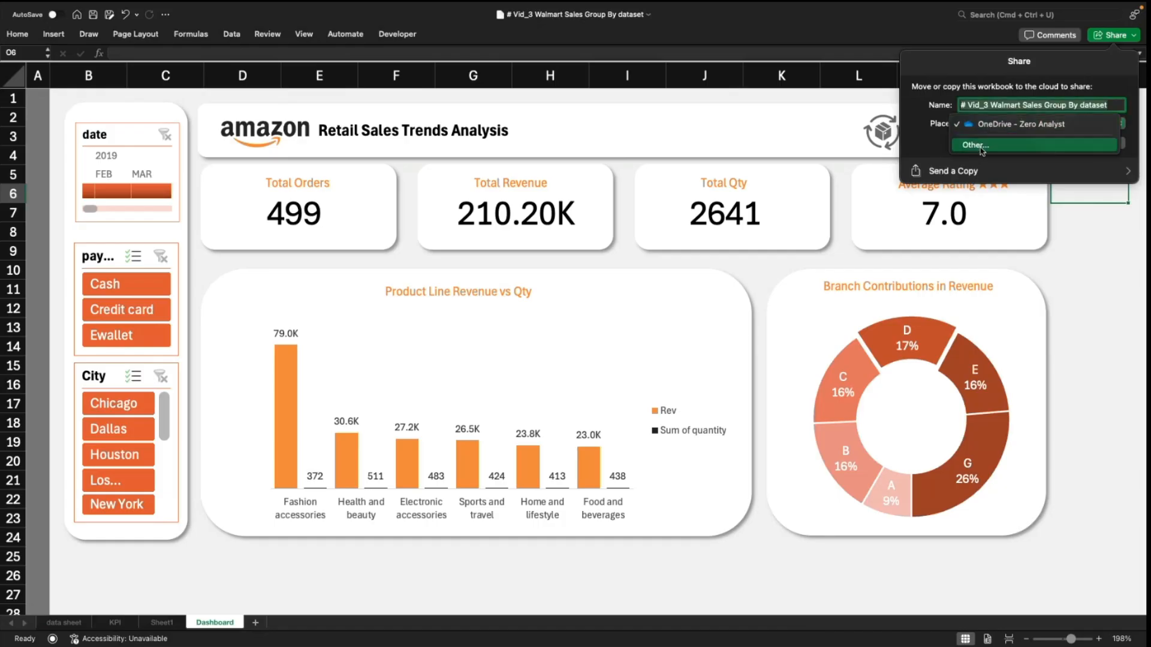
click(1144, 324)
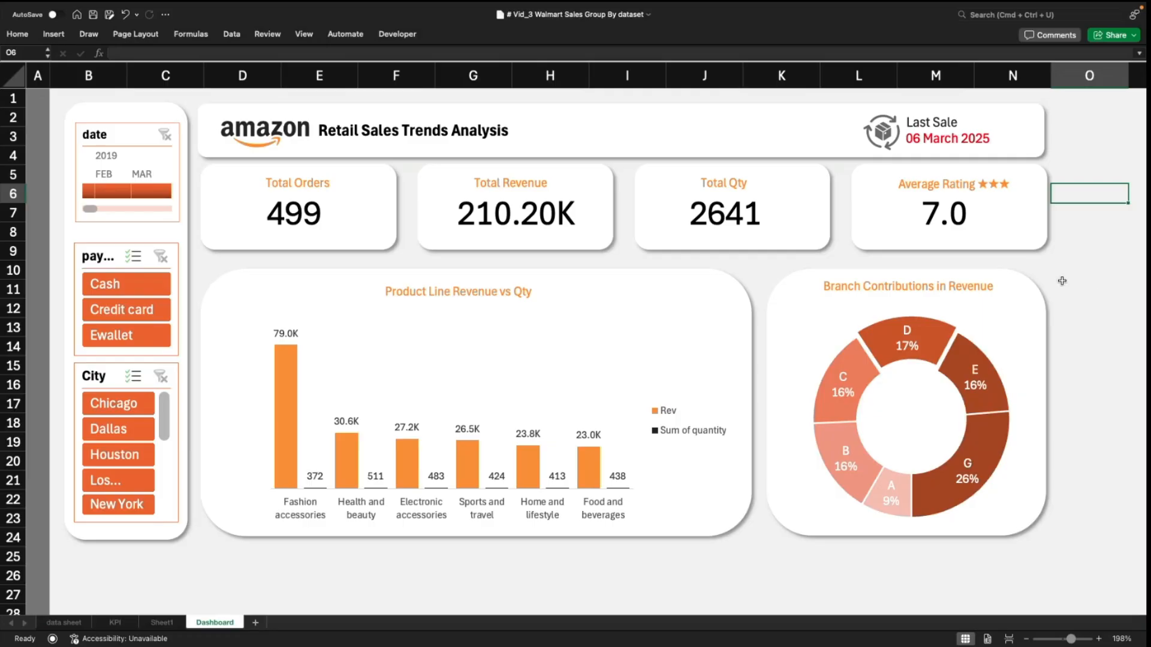
click(1123, 36)
click(1004, 125)
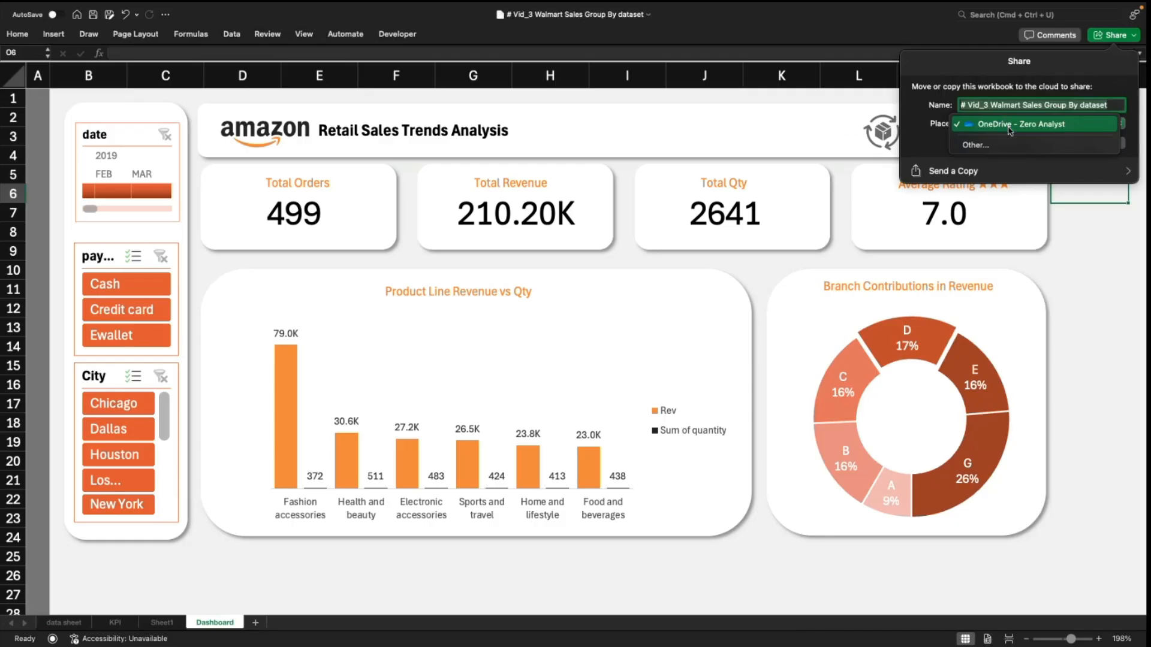
click(1104, 304)
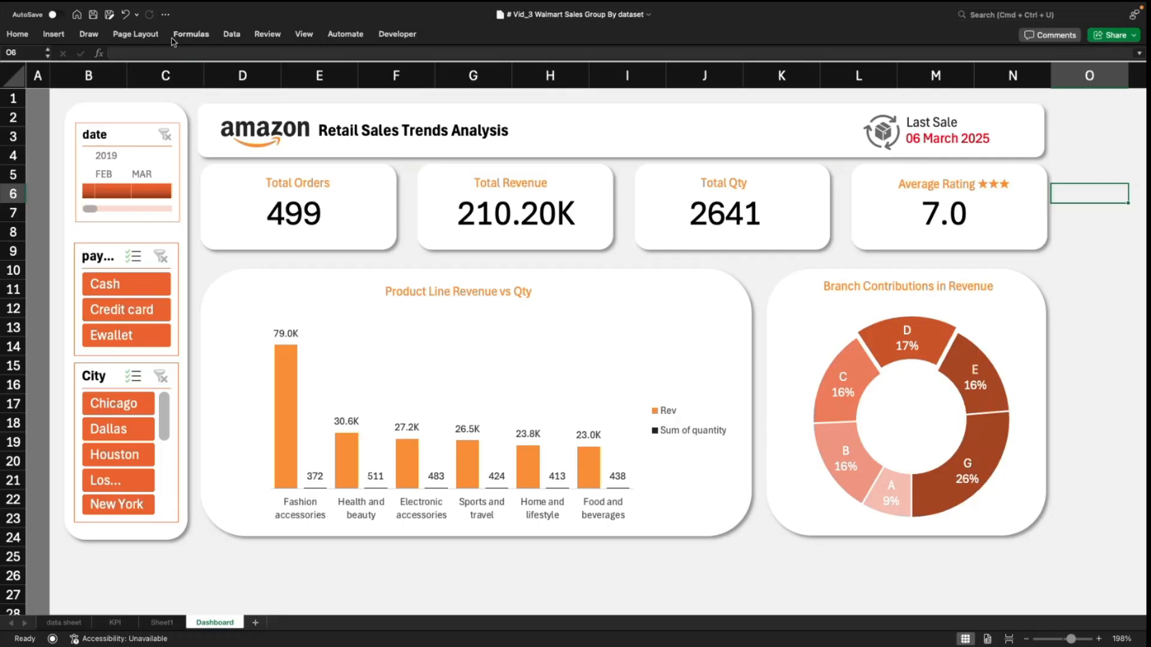
click(231, 34)
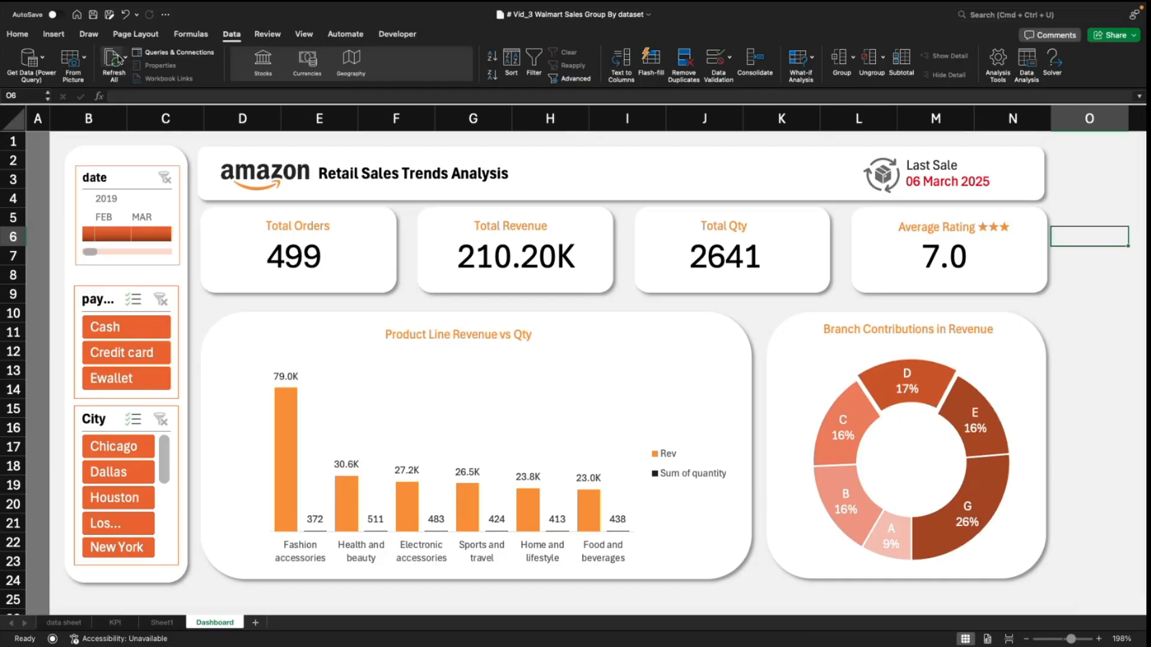